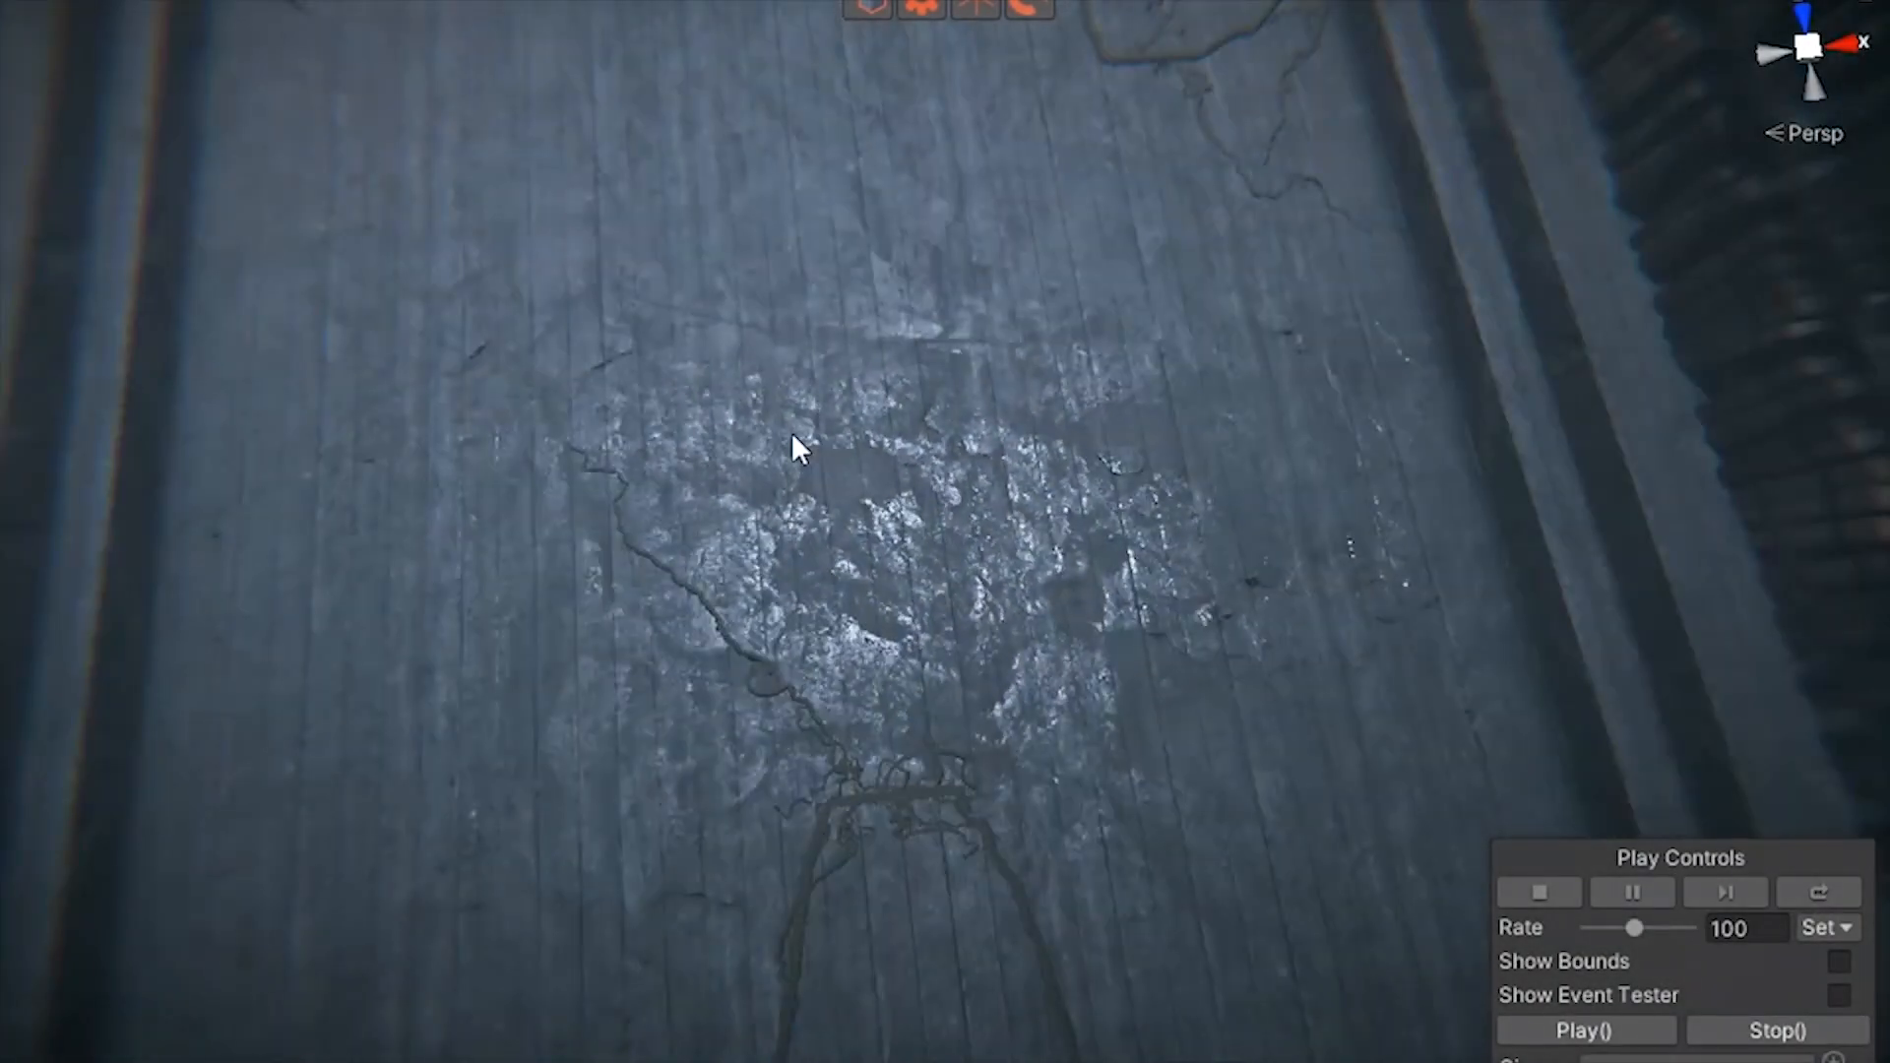
# Examine the finished magical library scene, from the floor up along the bookshelves and chandeliers
pyautogui.scroll(-4, 792, 433)
pyautogui.moveTo(843, 677); pyautogui.dragTo(823, 4, button='right')
pyautogui.scroll(3, 646, 523)
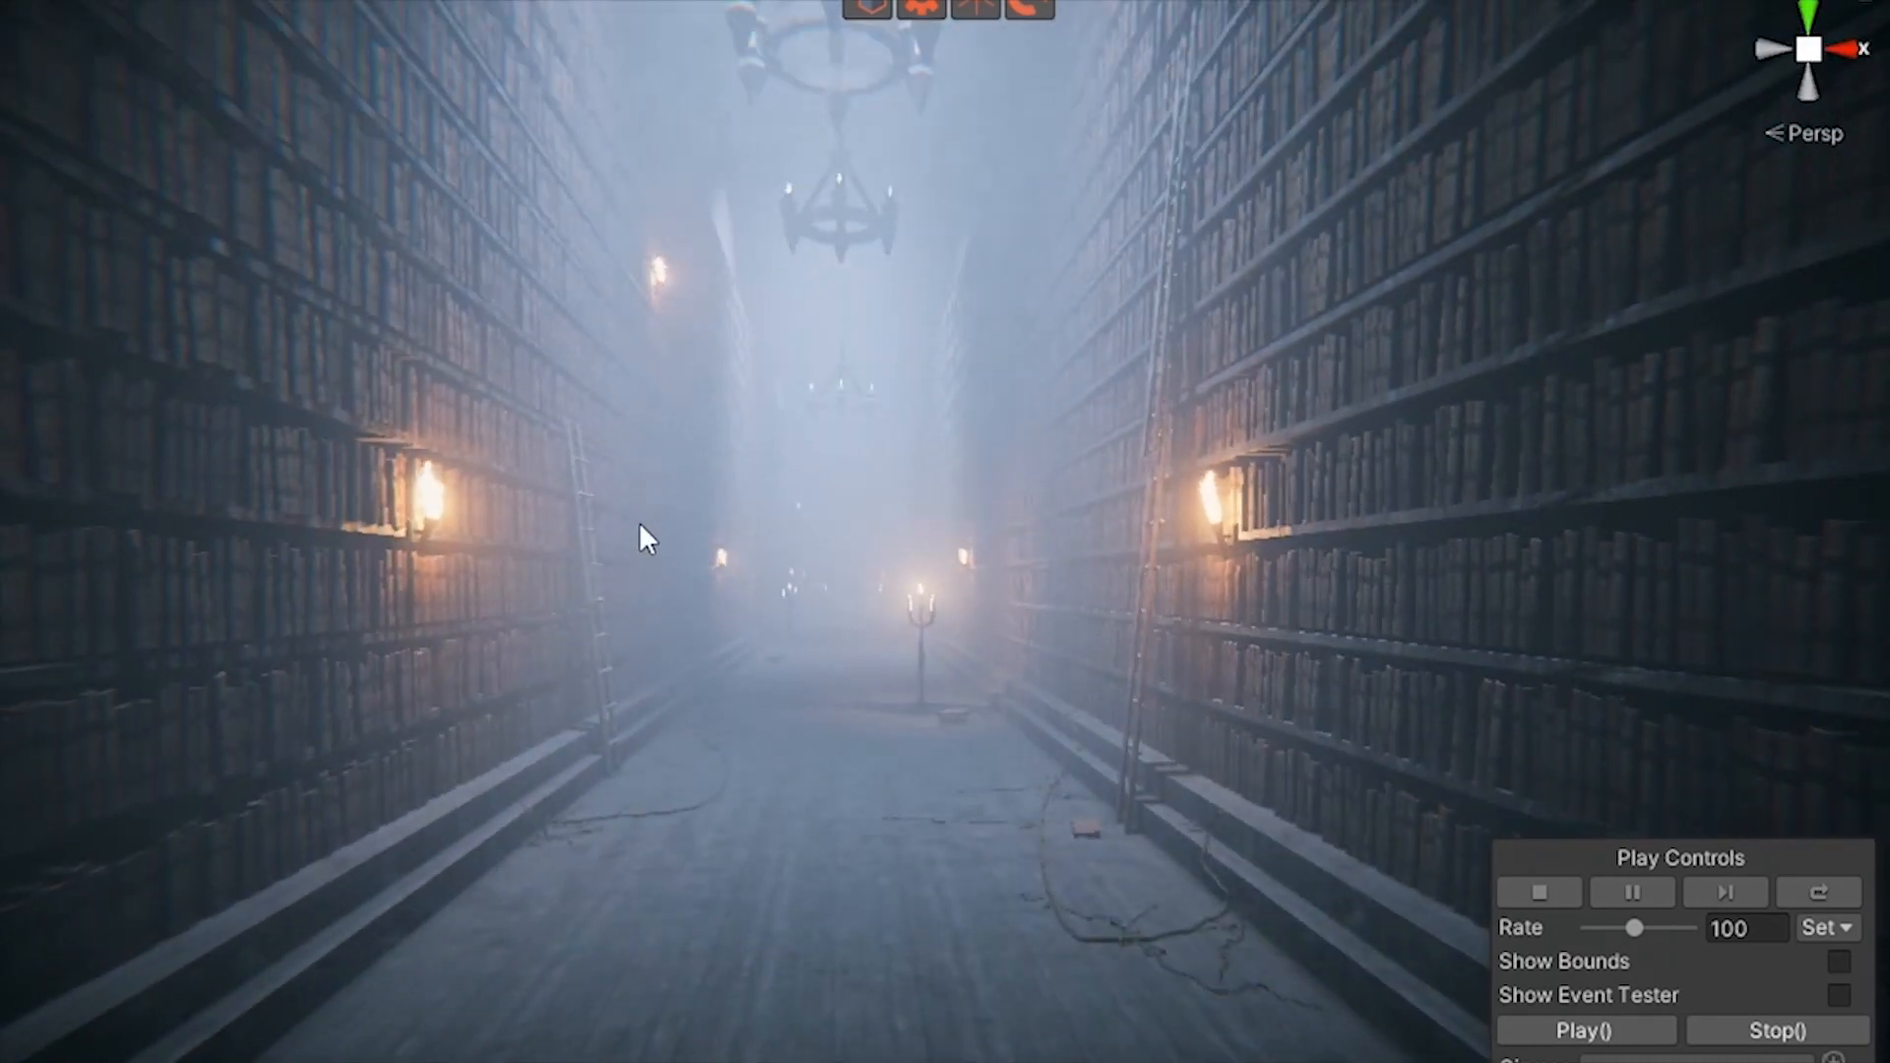
pyautogui.moveTo(653, 532); pyautogui.dragTo(730, 507, button='right')
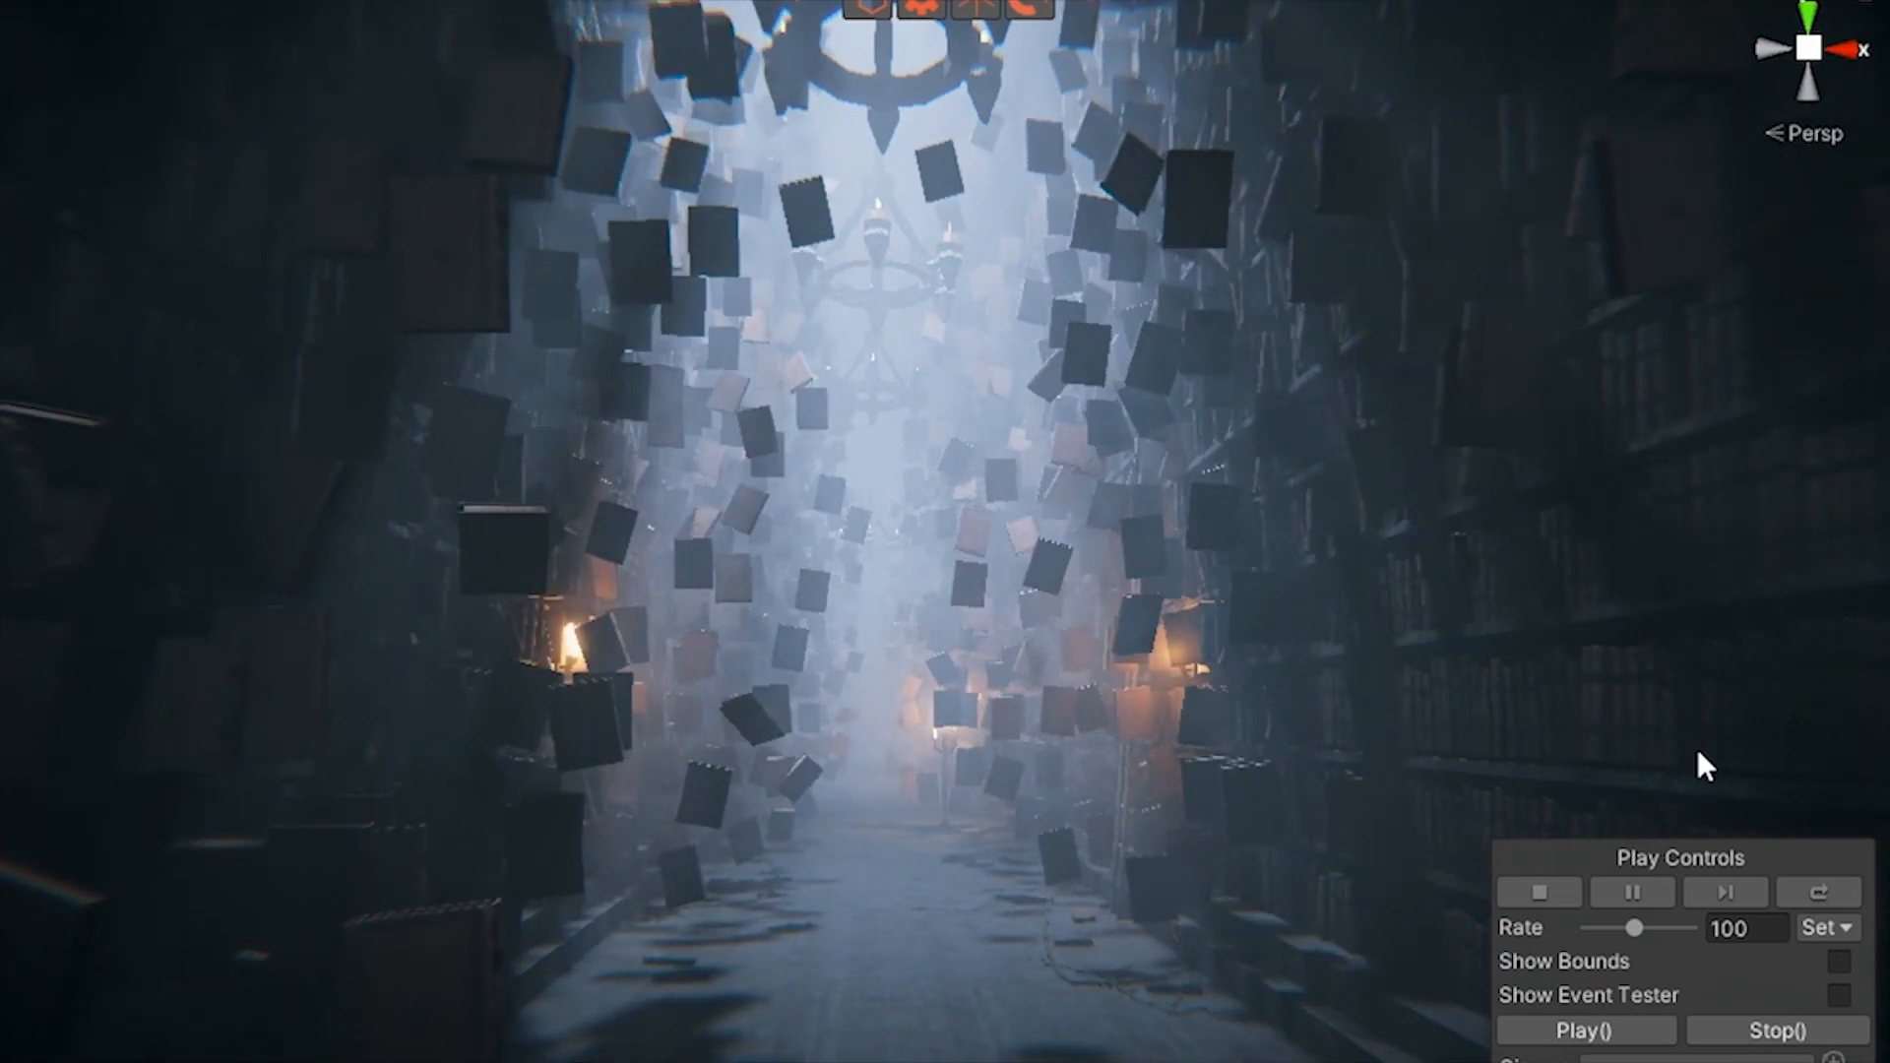
pyautogui.moveTo(1612, 762); pyautogui.dragTo(1562, 777, button='right')
pyautogui.moveTo(1561, 777); pyautogui.dragTo(1519, 624, button='middle')
pyautogui.moveTo(1246, 733)
pyautogui.keyDown('alt'); pyautogui.mouseDown()
pyautogui.moveTo(1240, 831)
pyautogui.moveTo(1237, 759)
pyautogui.mouseUp(); pyautogui.keyUp('alt')
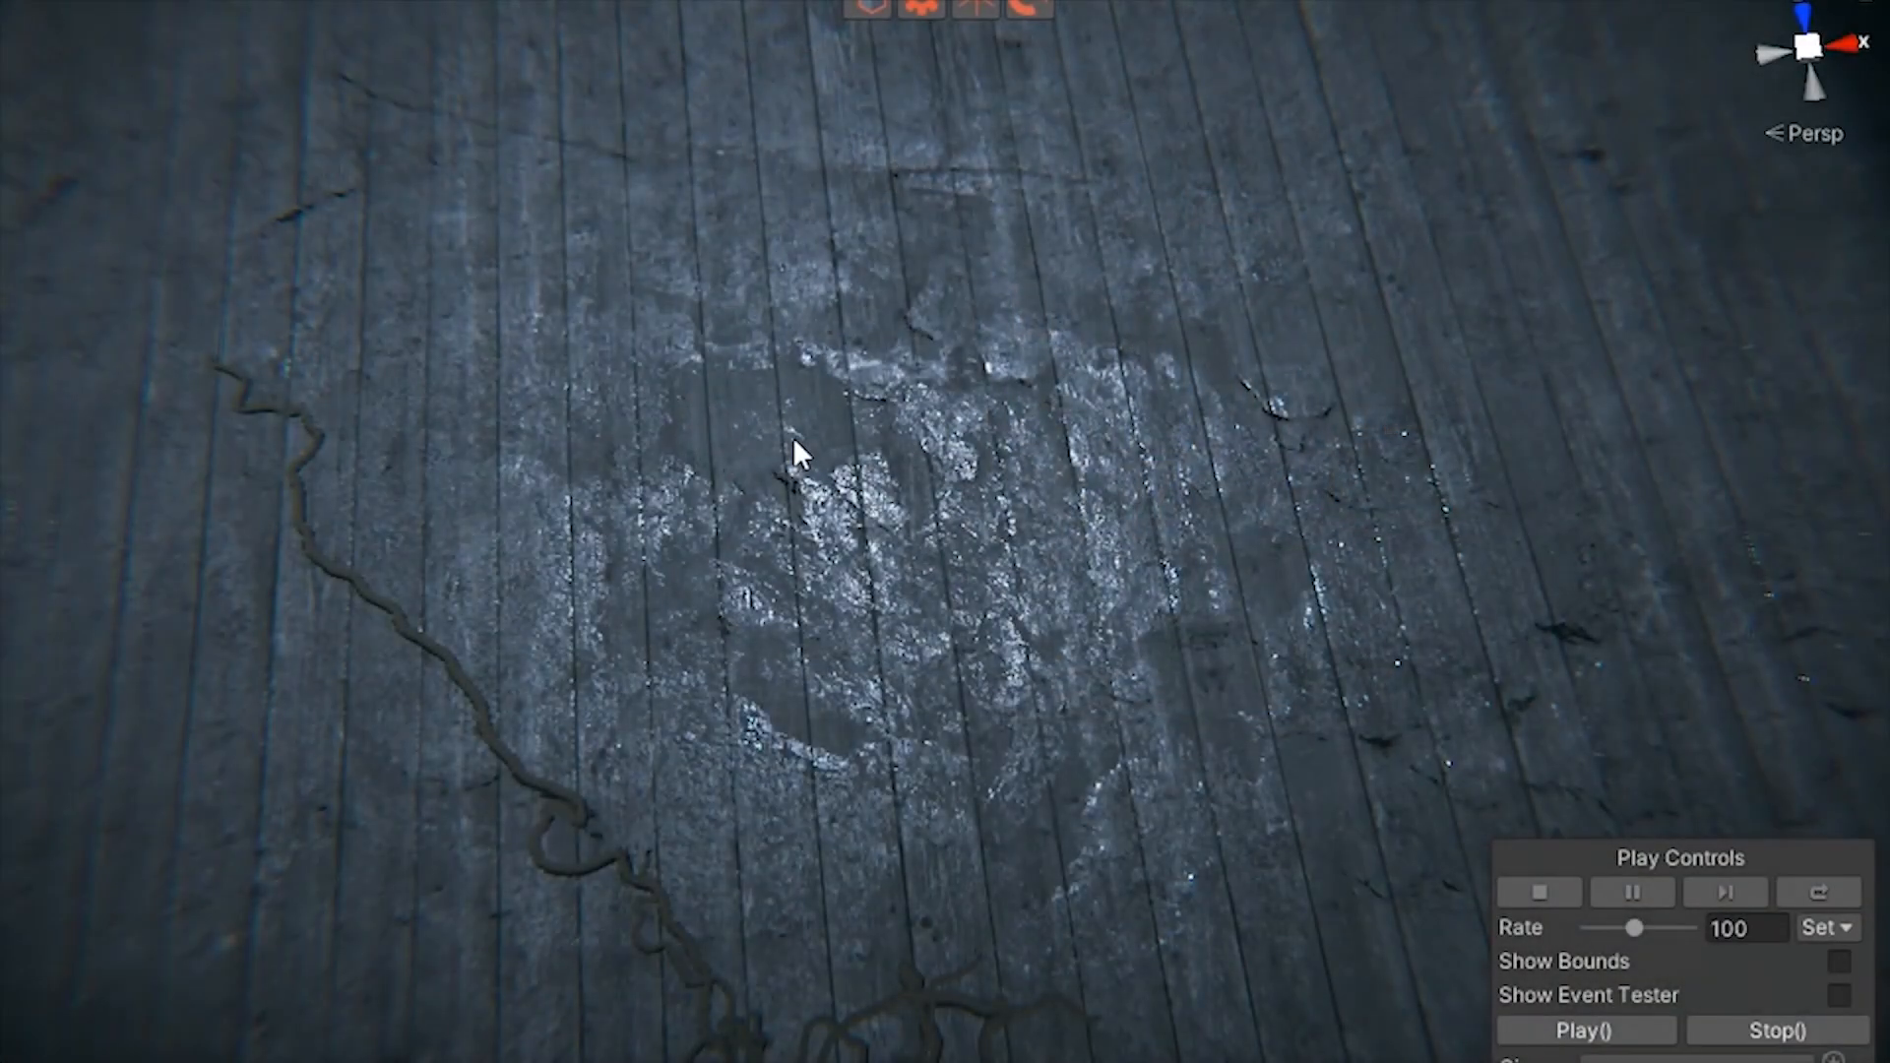
pyautogui.scroll(-10, 794, 434)
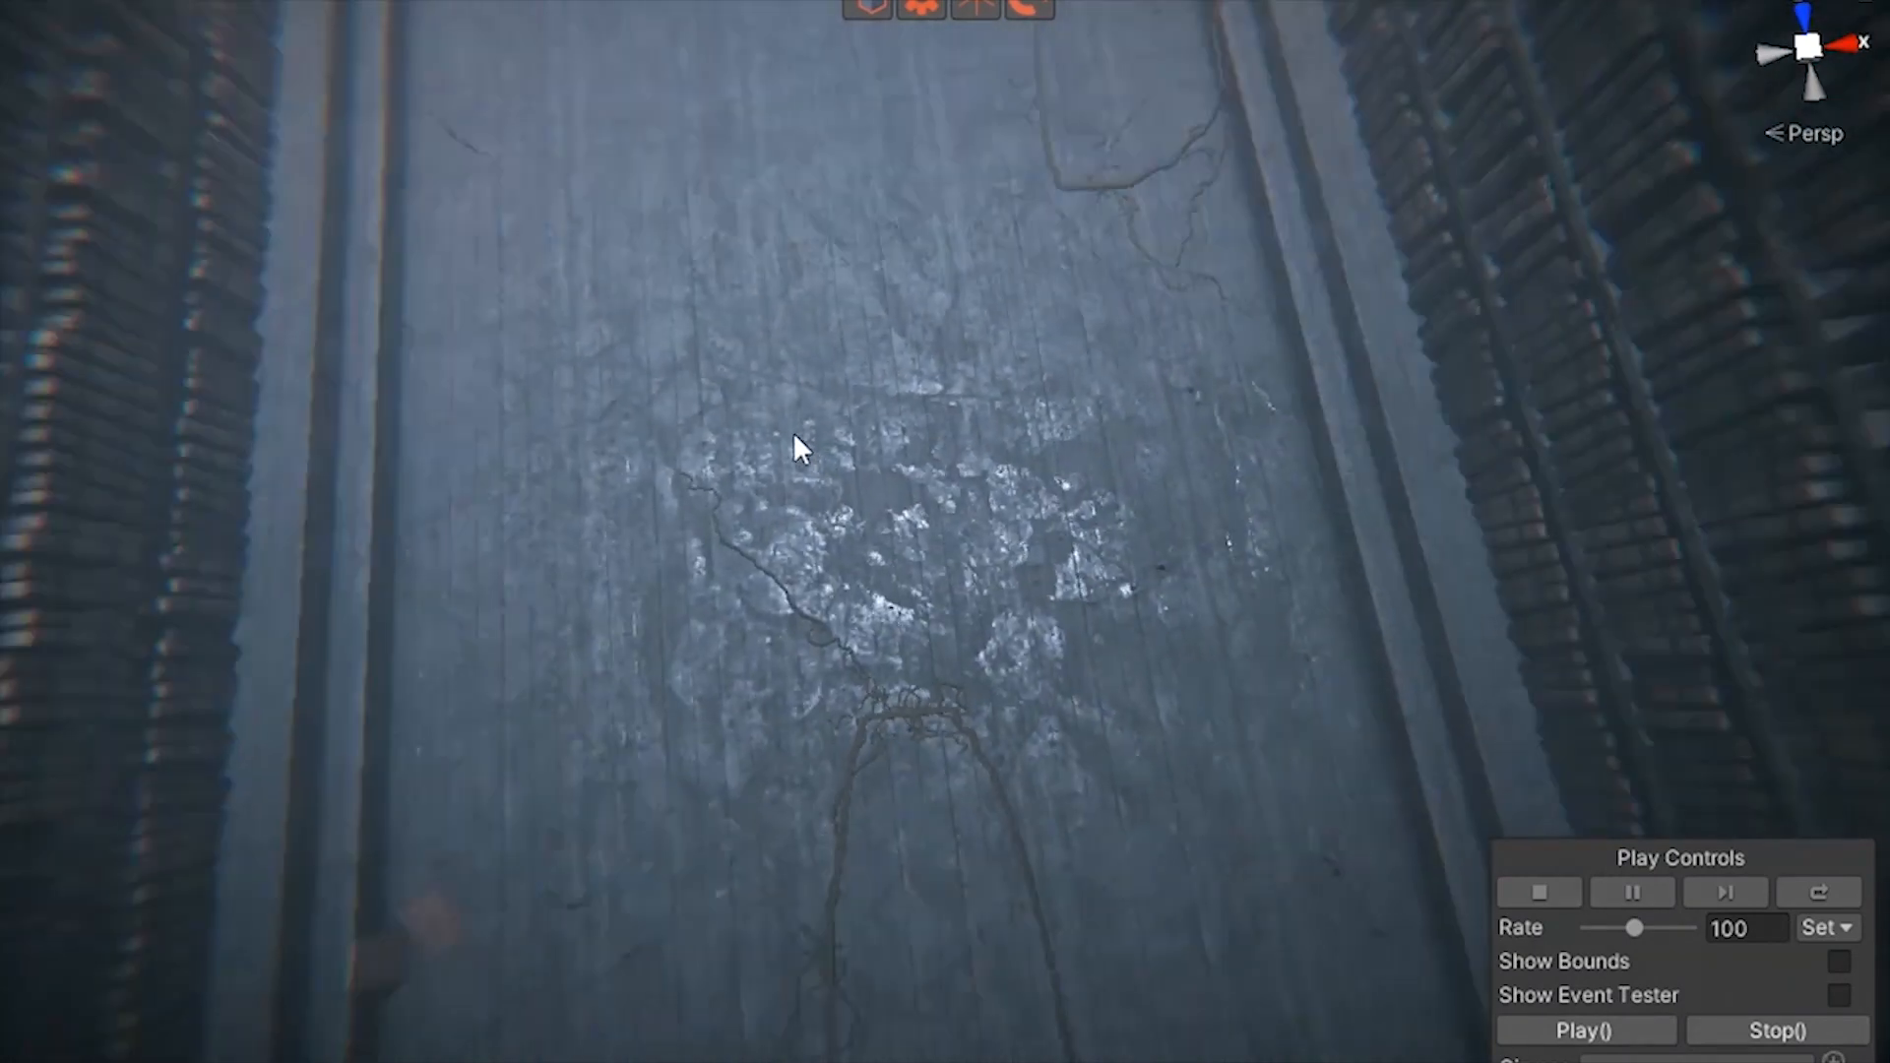
pyautogui.keyDown('alt'); pyautogui.moveTo(825, 584); pyautogui.dragTo(825, 4); pyautogui.keyUp('alt')
pyautogui.scroll(-4, 730, 540)
pyautogui.keyDown('alt'); pyautogui.moveTo(731, 540); pyautogui.dragTo(1004, 688); pyautogui.keyUp('alt')
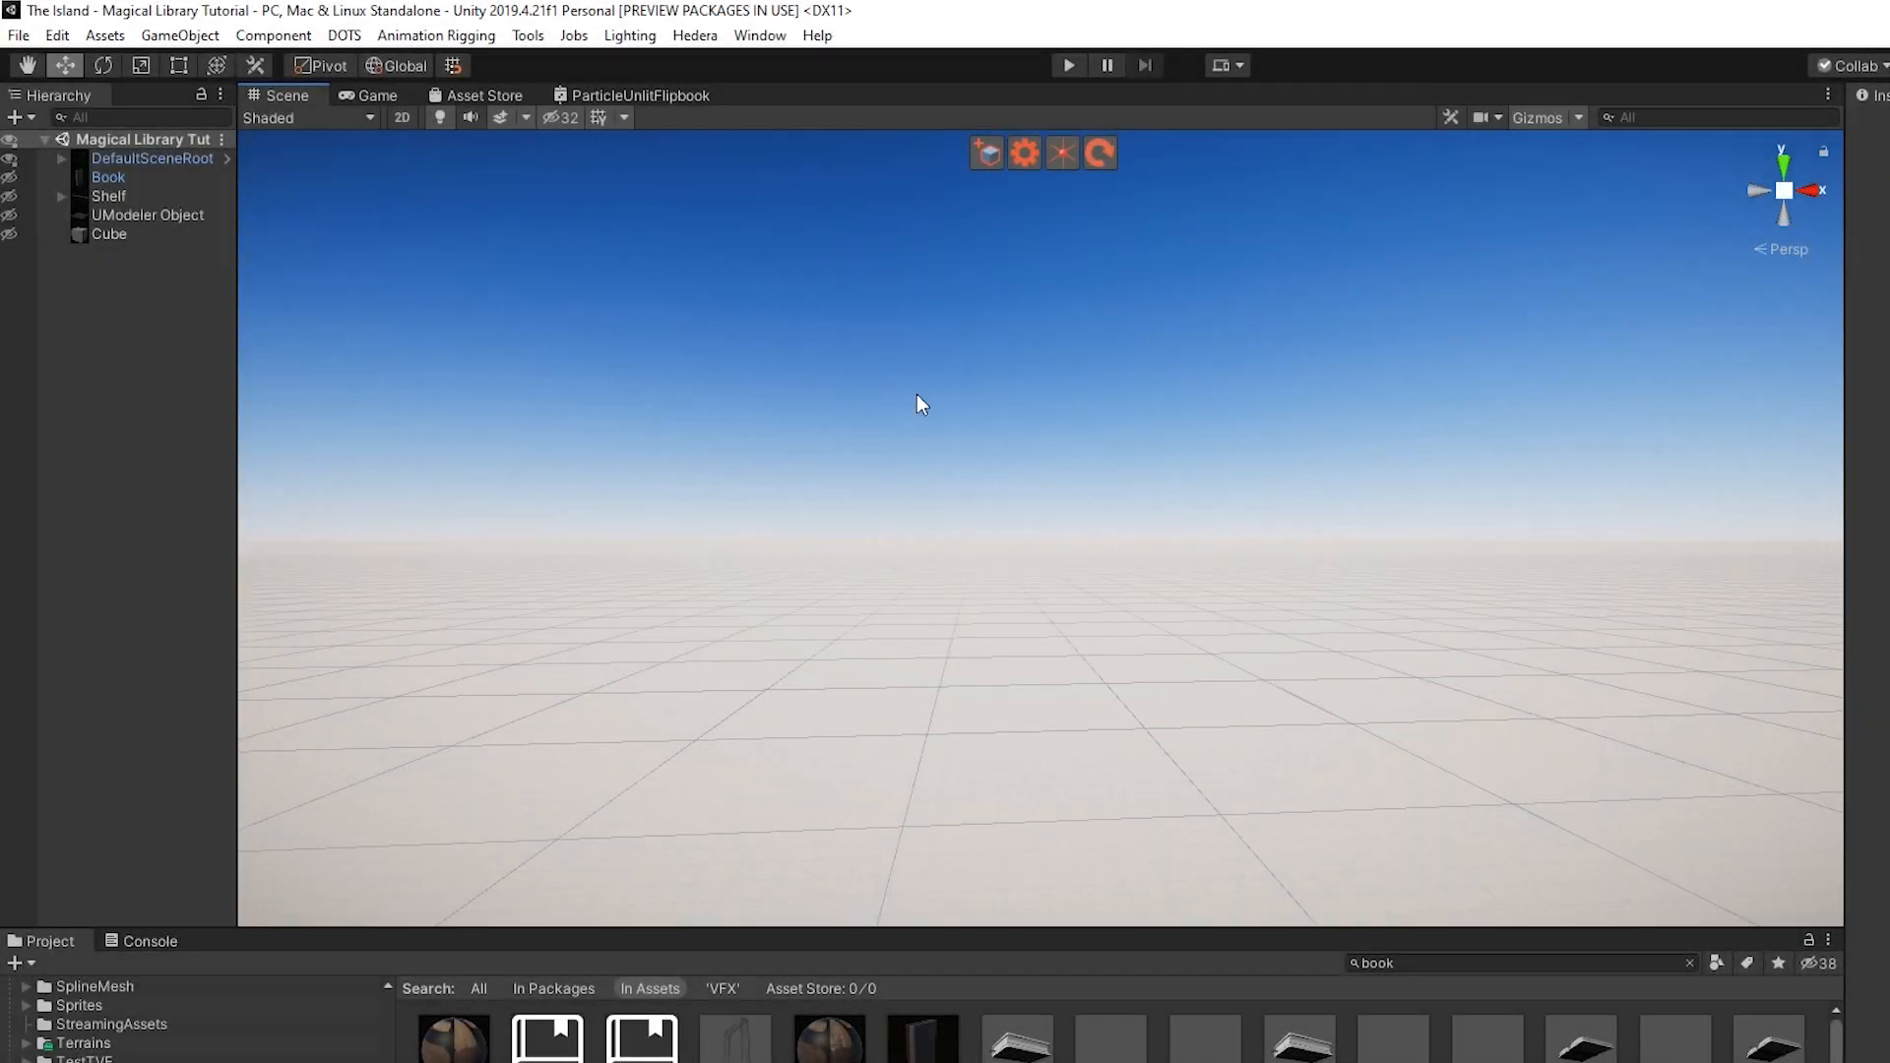
# Make the UModeler Object floor and the Shelf visible in the scene
pyautogui.keyDown('alt'); pyautogui.moveTo(833, 576); pyautogui.dragTo(819, 685); pyautogui.keyUp('alt')
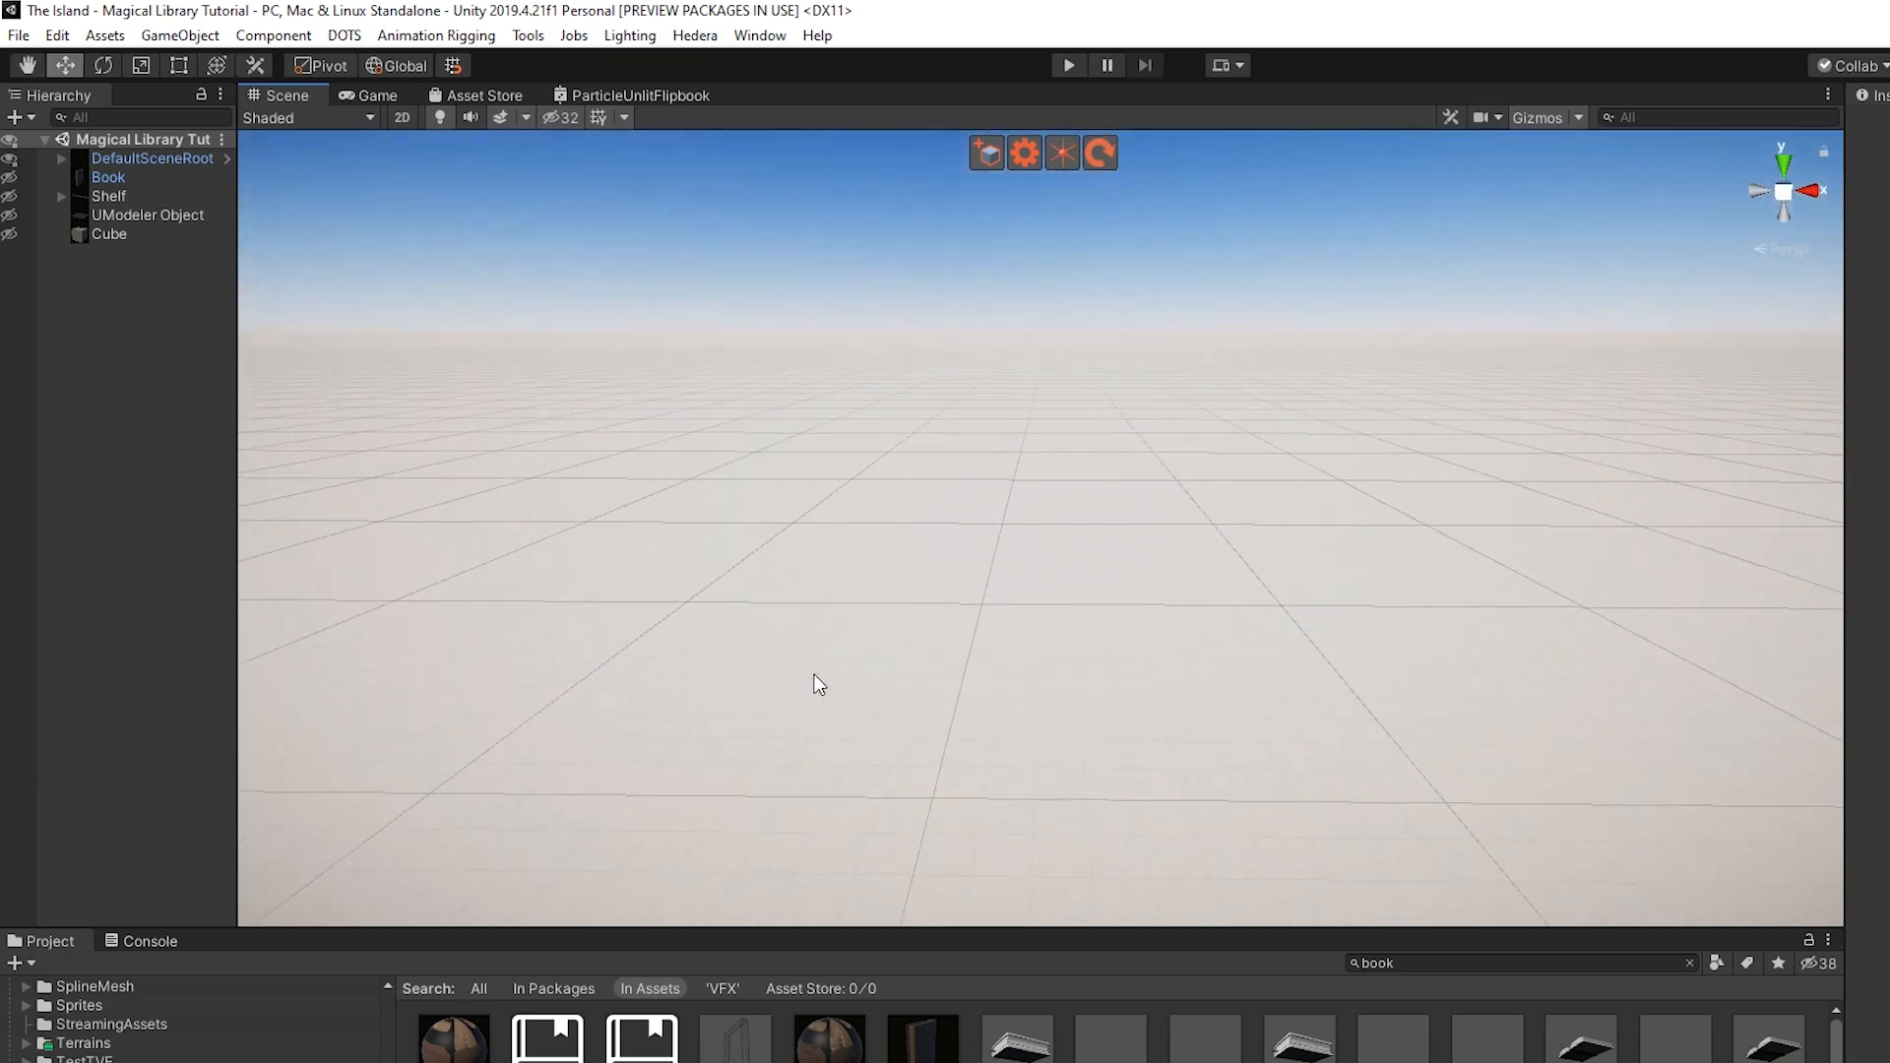
pyautogui.click(11, 216)
pyautogui.keyDown('alt'); pyautogui.moveTo(1177, 764); pyautogui.dragTo(745, 581); pyautogui.keyUp('alt')
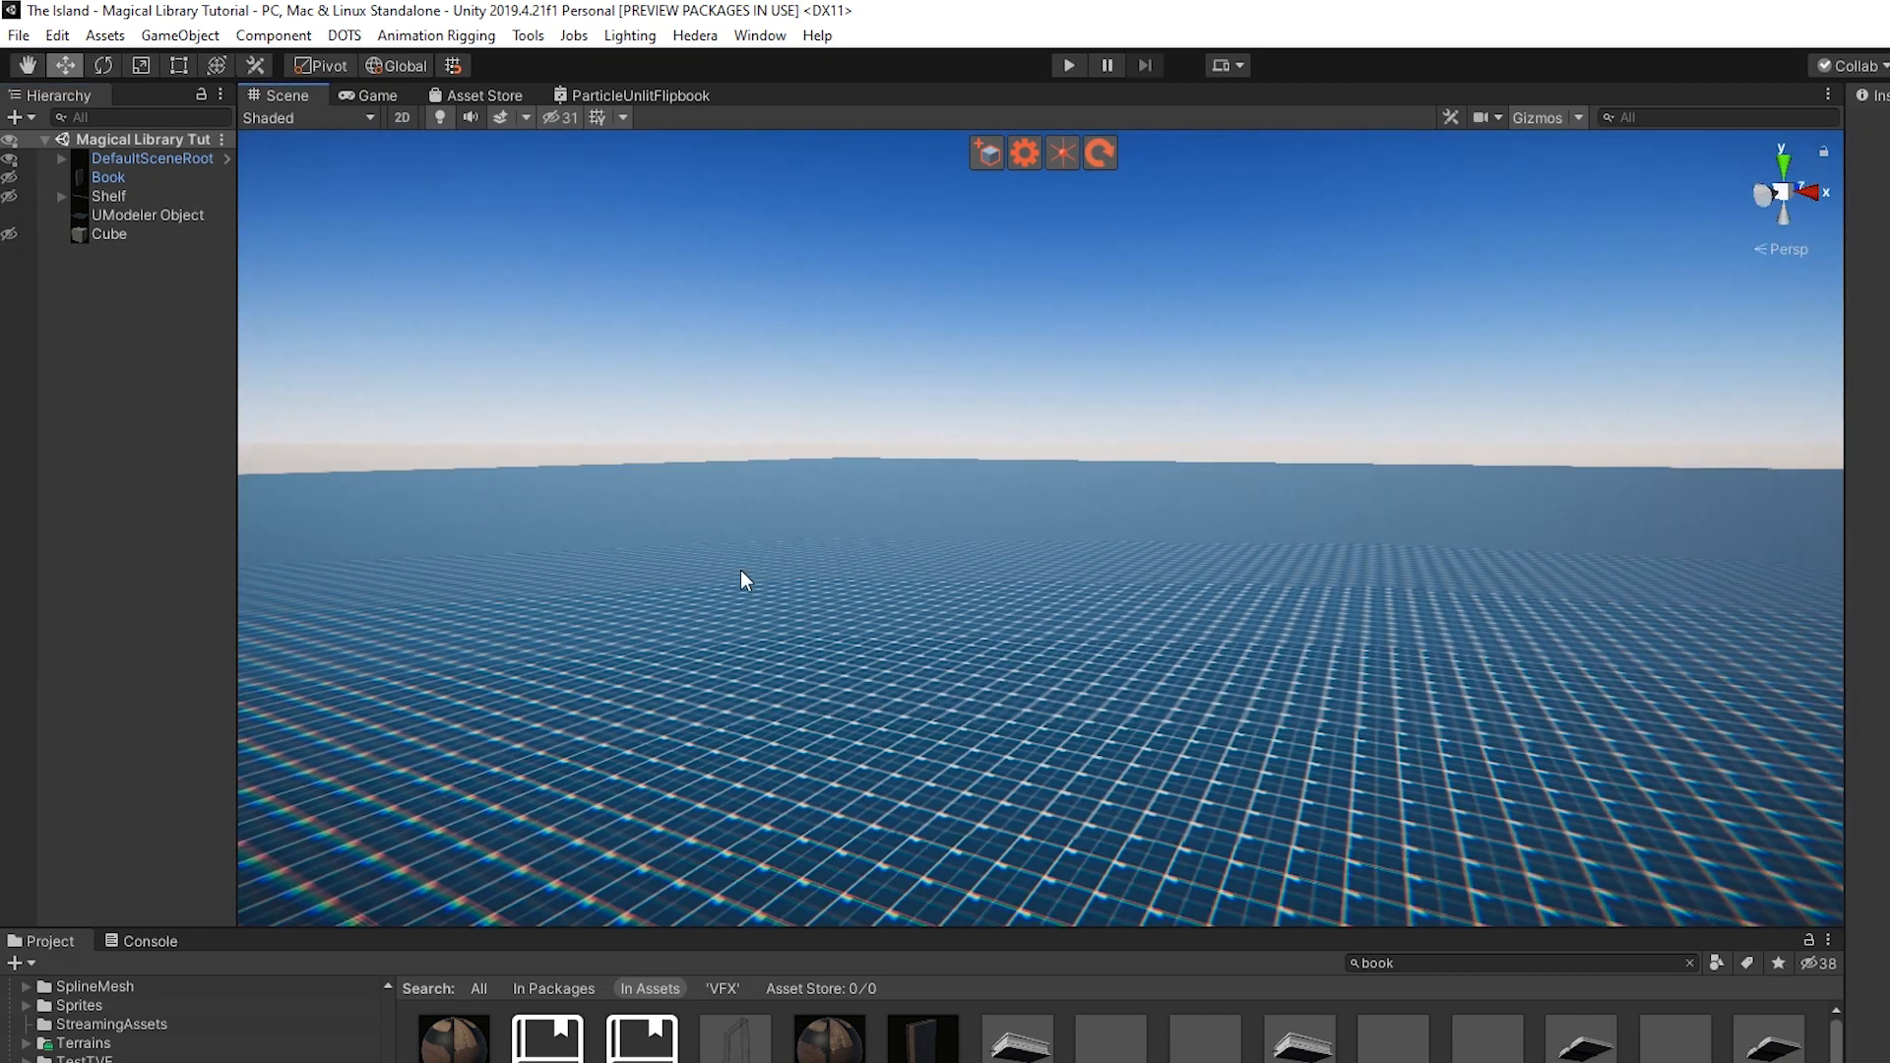
pyautogui.click(11, 198)
pyautogui.moveTo(641, 527); pyautogui.dragTo(1128, 841, button='middle')
pyautogui.scroll(3, 753, 770)
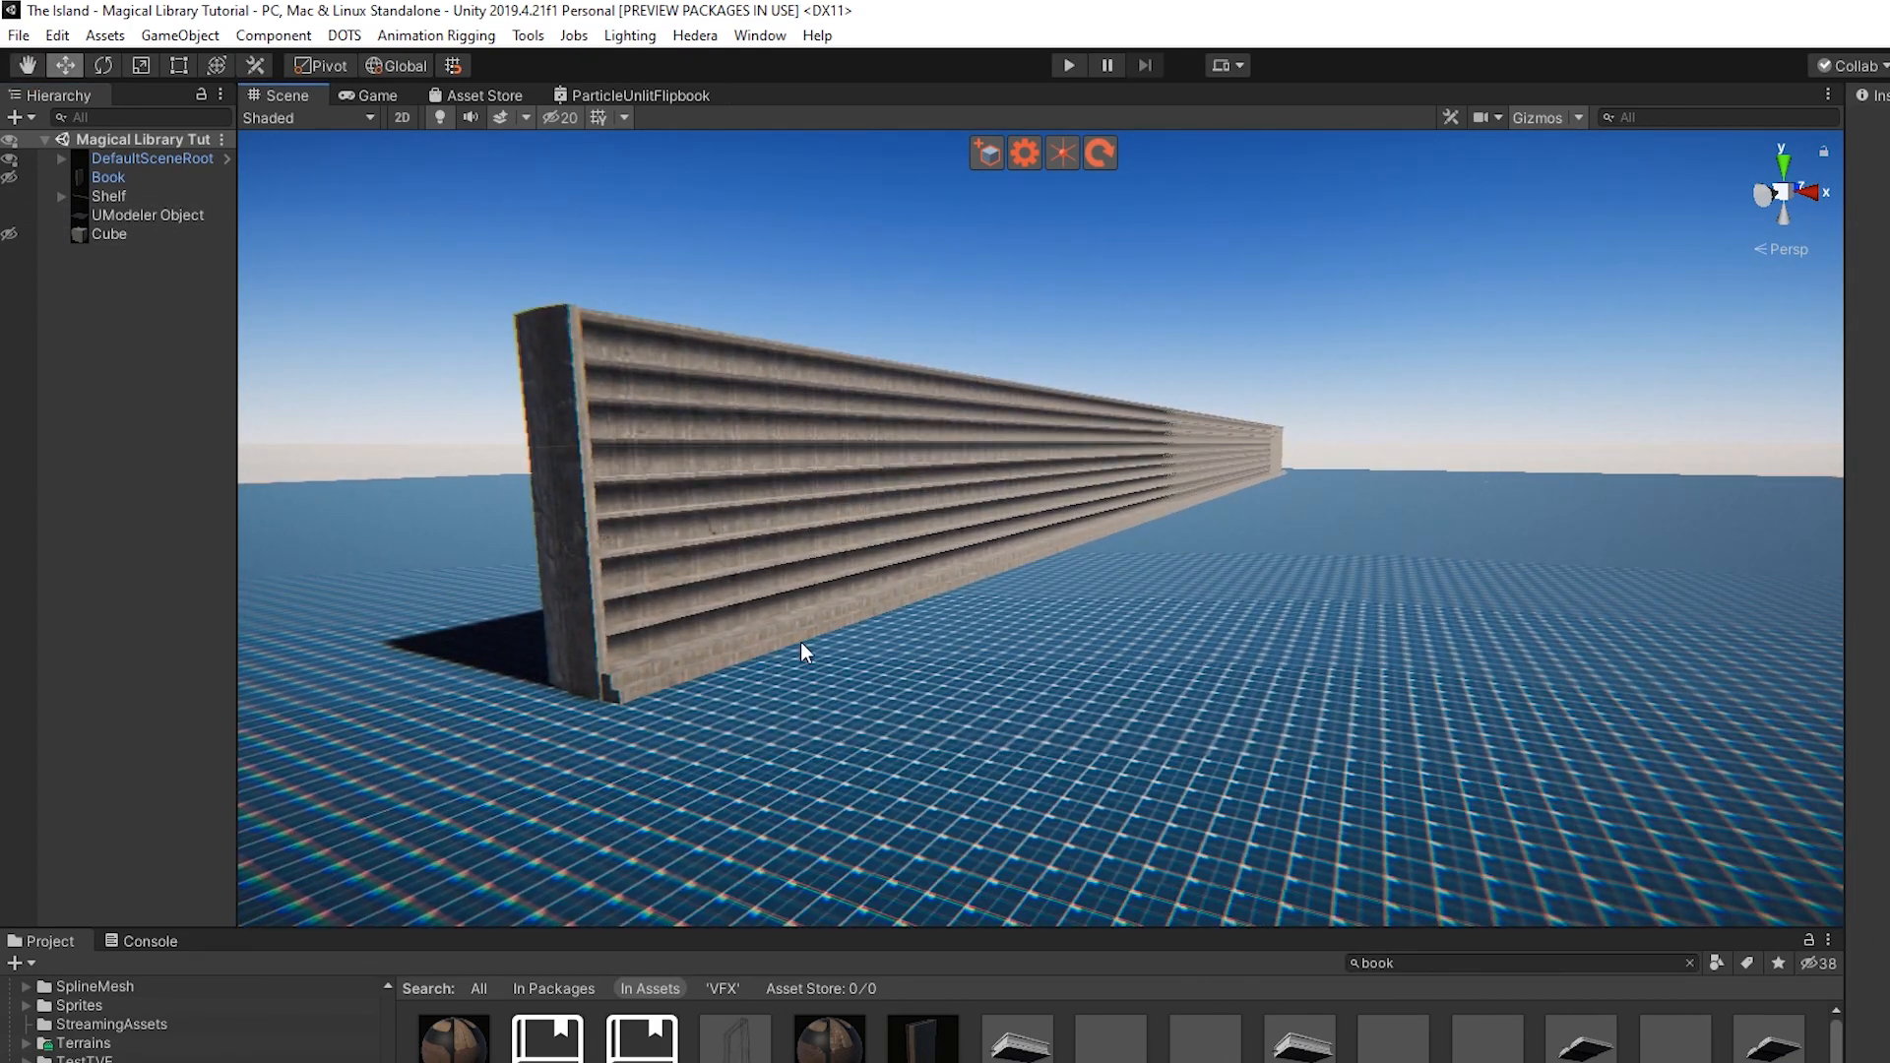
pyautogui.moveTo(768, 581); pyautogui.dragTo(1135, 805, button='middle')
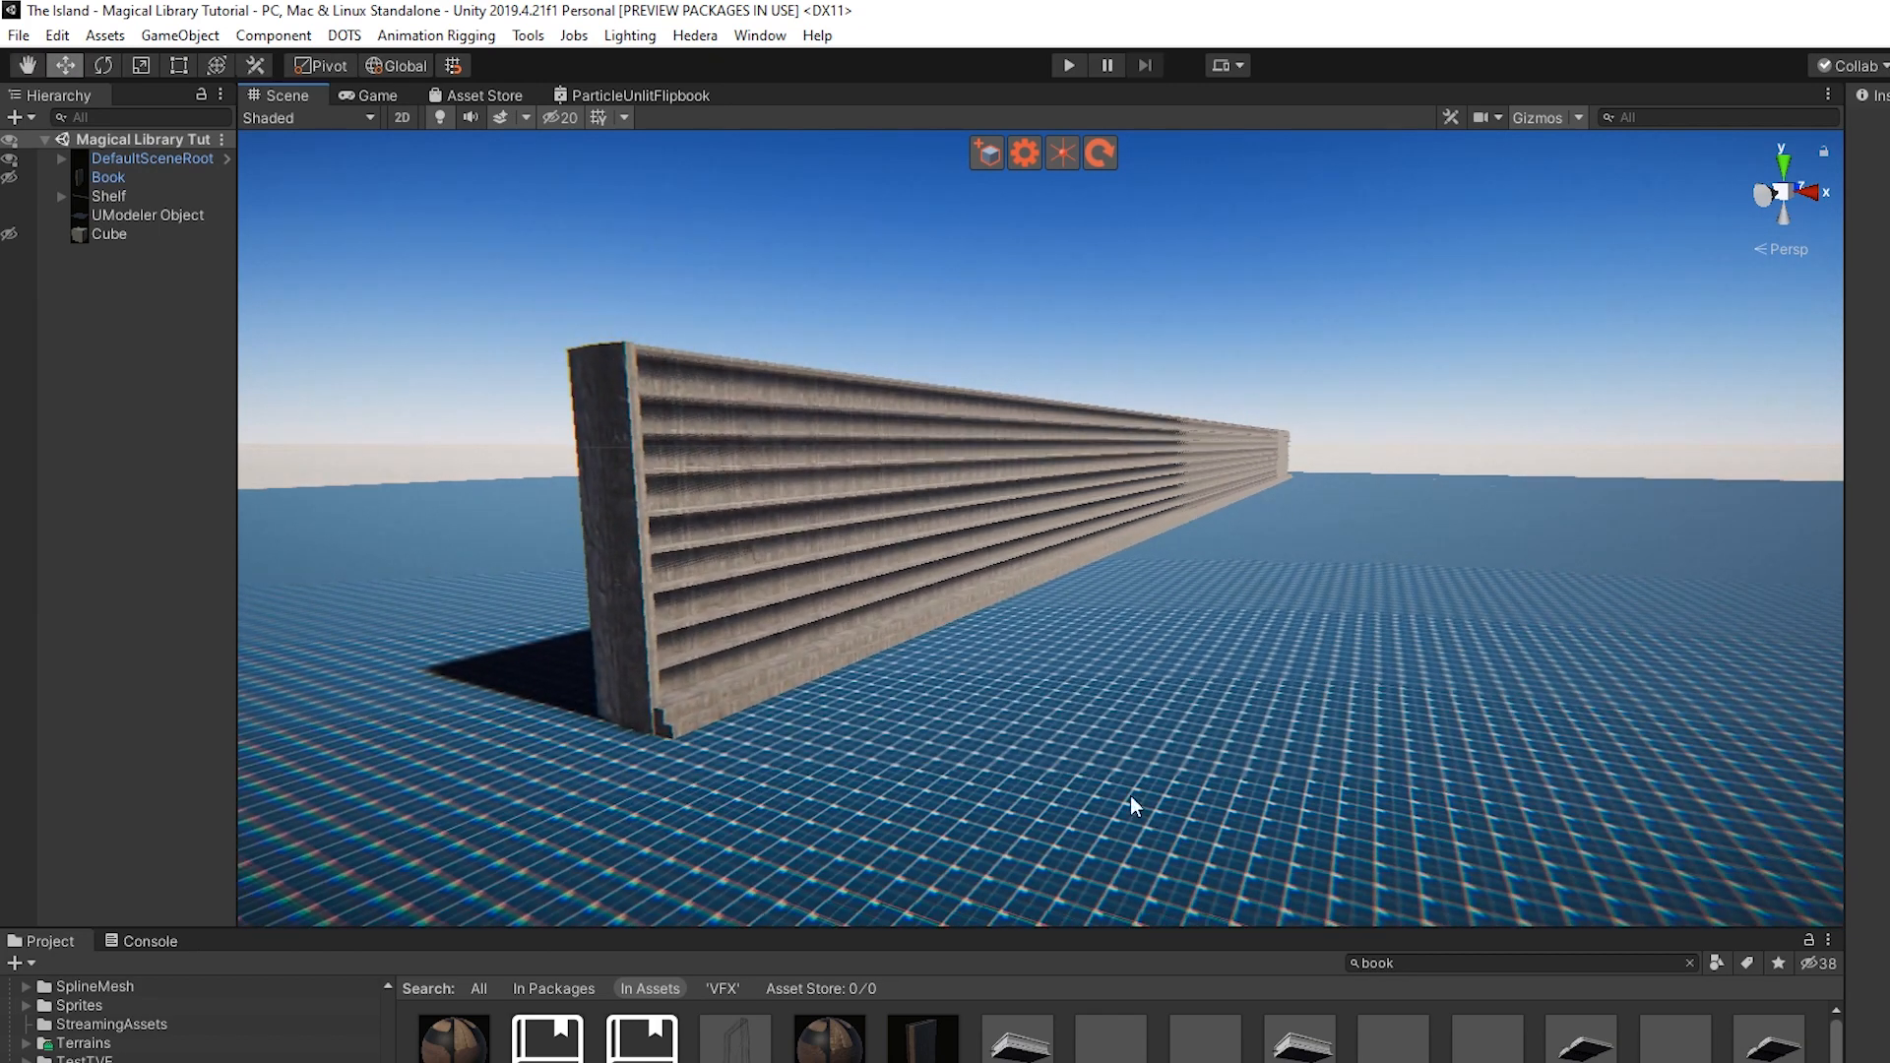
pyautogui.moveTo(774, 605); pyautogui.dragTo(793, 616, button='middle')
pyautogui.scroll(1, 794, 616)
# Make the Book object visible and frame it in the scene to view its cover up close
pyautogui.click(10, 178)
pyautogui.click(112, 179)
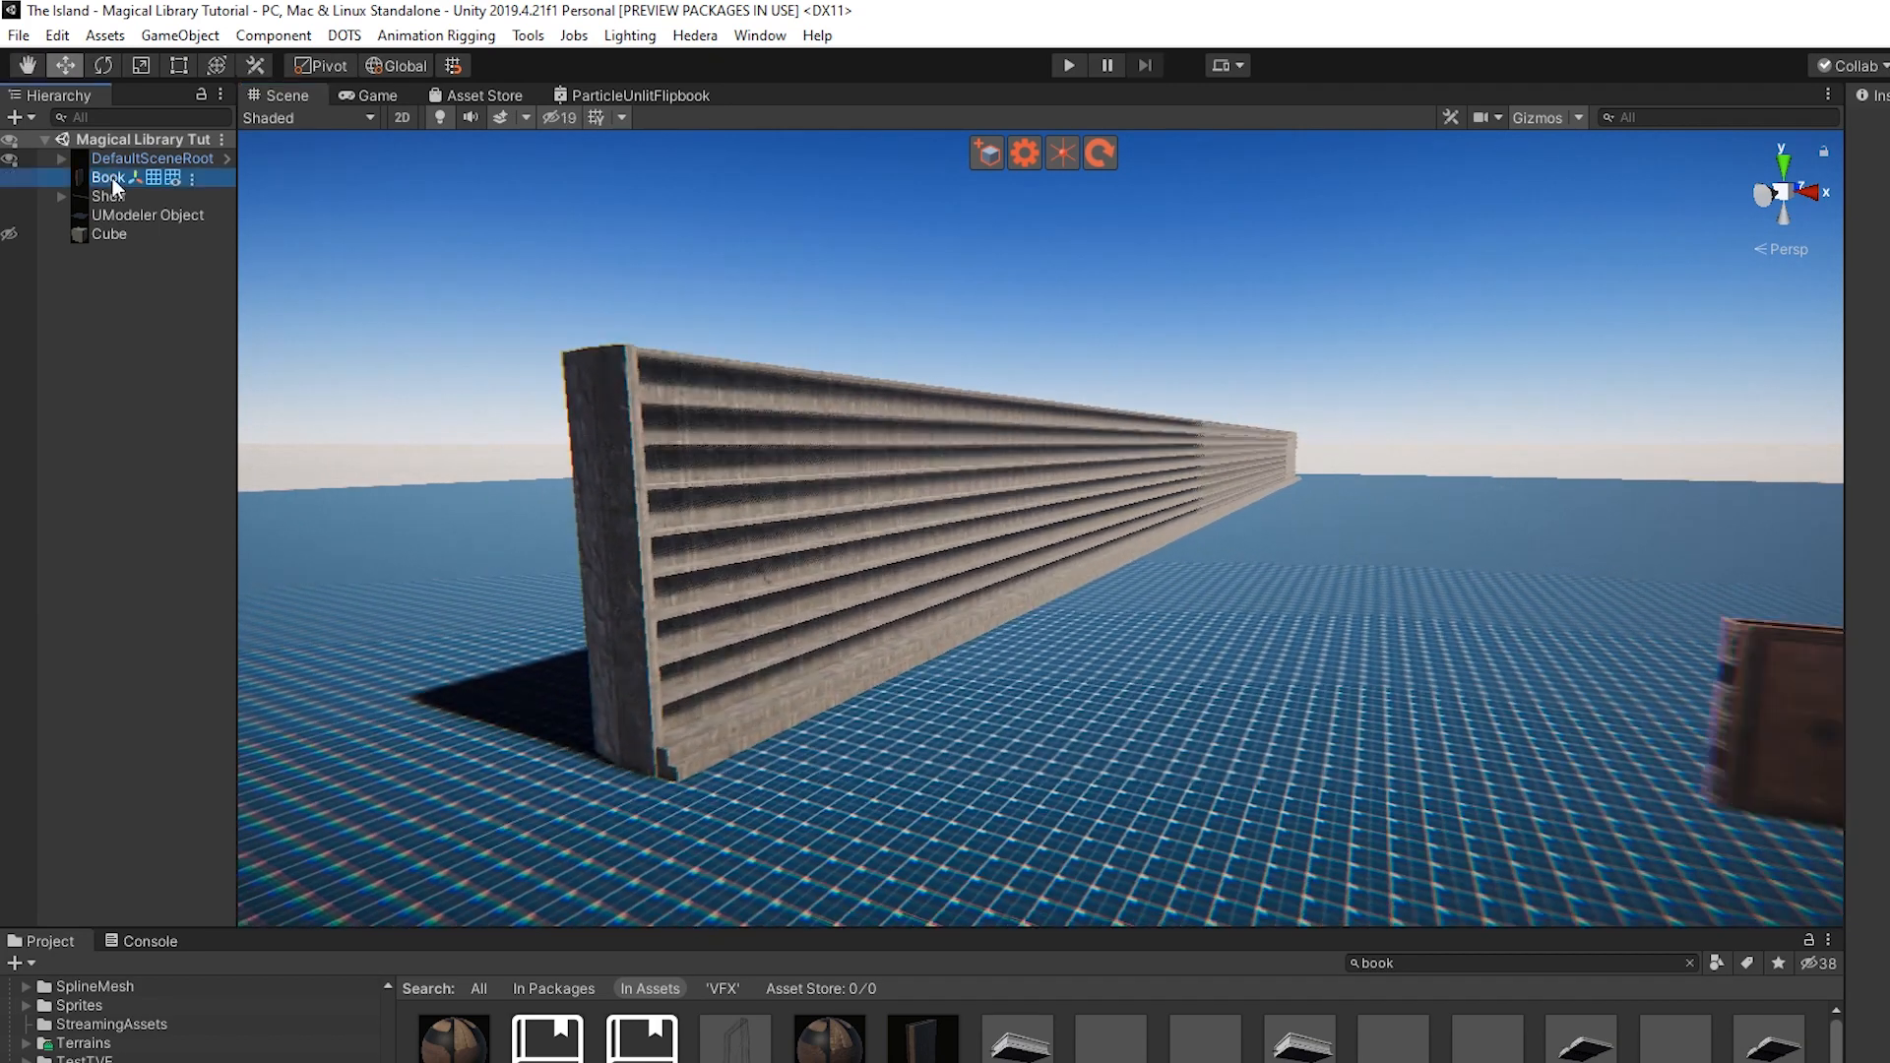
pyautogui.press('f')
pyautogui.keyDown('alt'); pyautogui.moveTo(1549, 523); pyautogui.dragTo(1237, 600); pyautogui.keyUp('alt')
pyautogui.scroll(4, 1238, 601)
pyautogui.keyDown('alt'); pyautogui.moveTo(1083, 578); pyautogui.dragTo(945, 463); pyautogui.keyUp('alt')
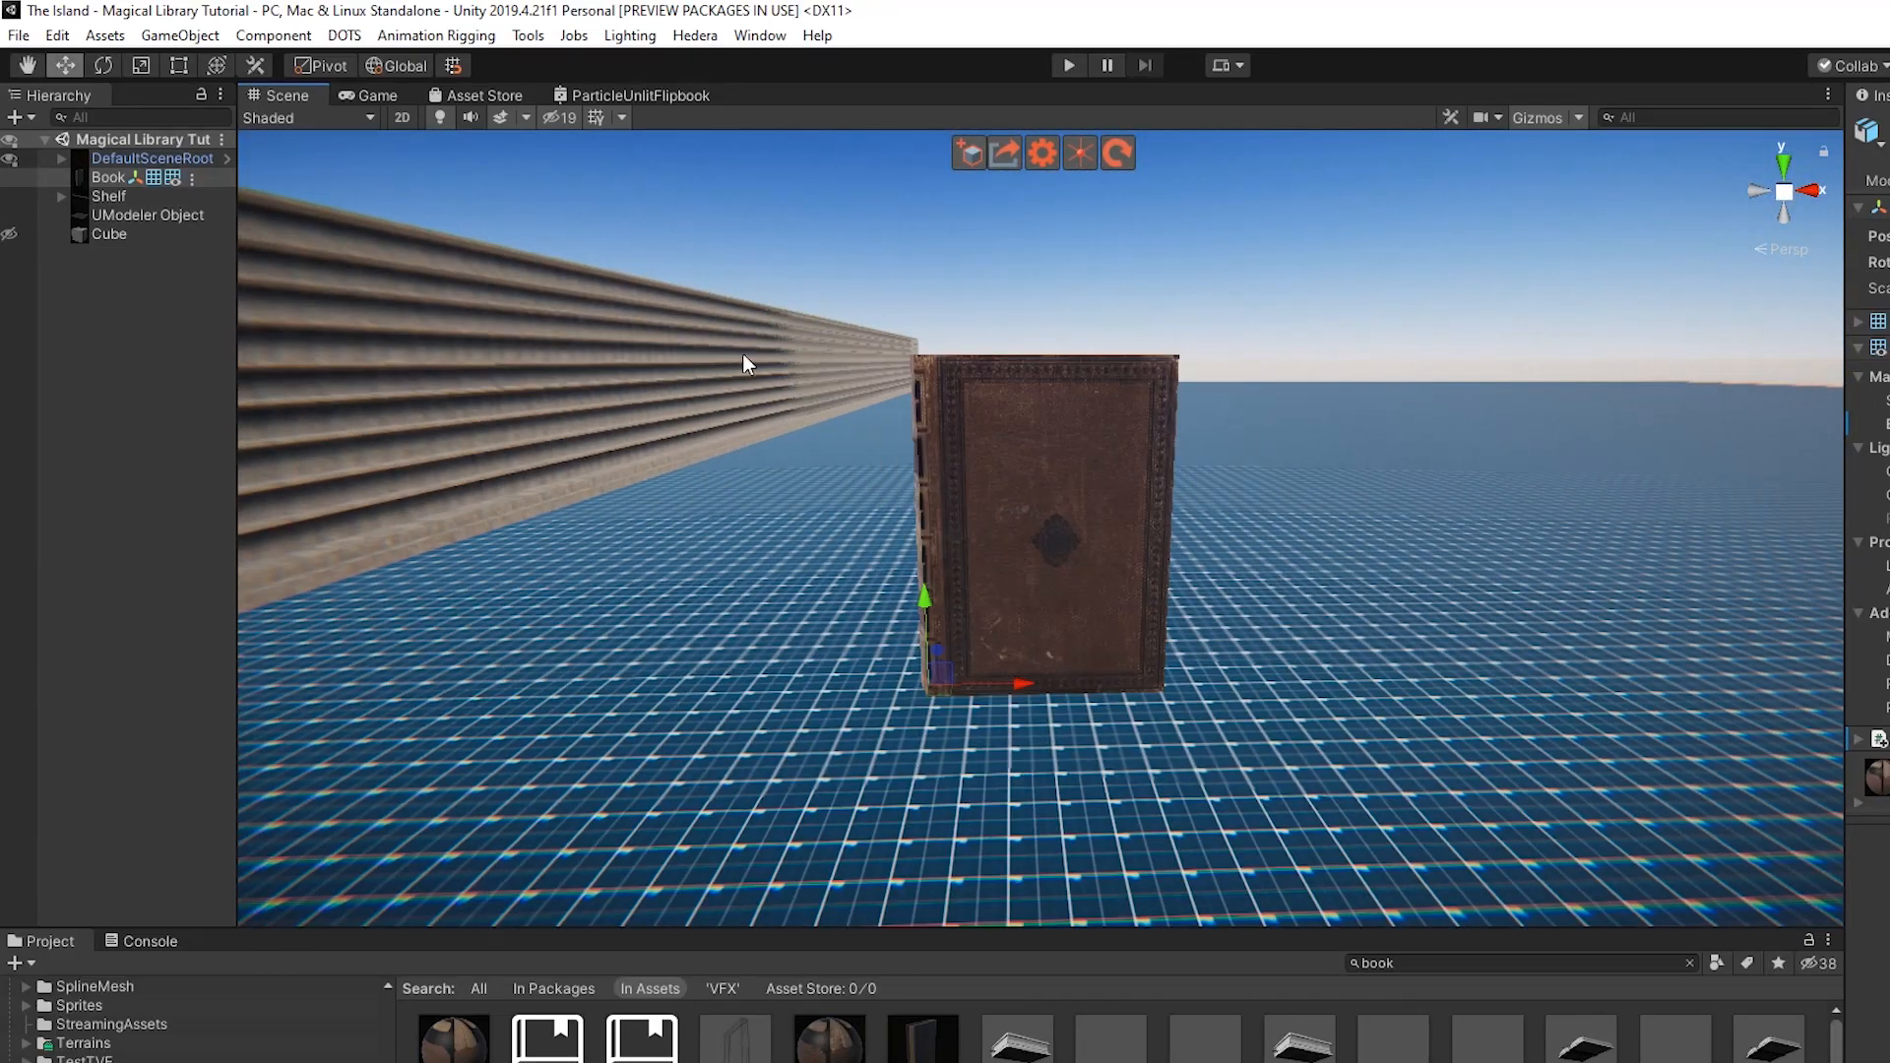
# Inspect the book's geometry in Wireframe mode and restore the Shaded mode
pyautogui.click(305, 117)
pyautogui.click(262, 181)
pyautogui.keyDown('alt'); pyautogui.moveTo(1078, 364); pyautogui.dragTo(1173, 433); pyautogui.keyUp('alt')
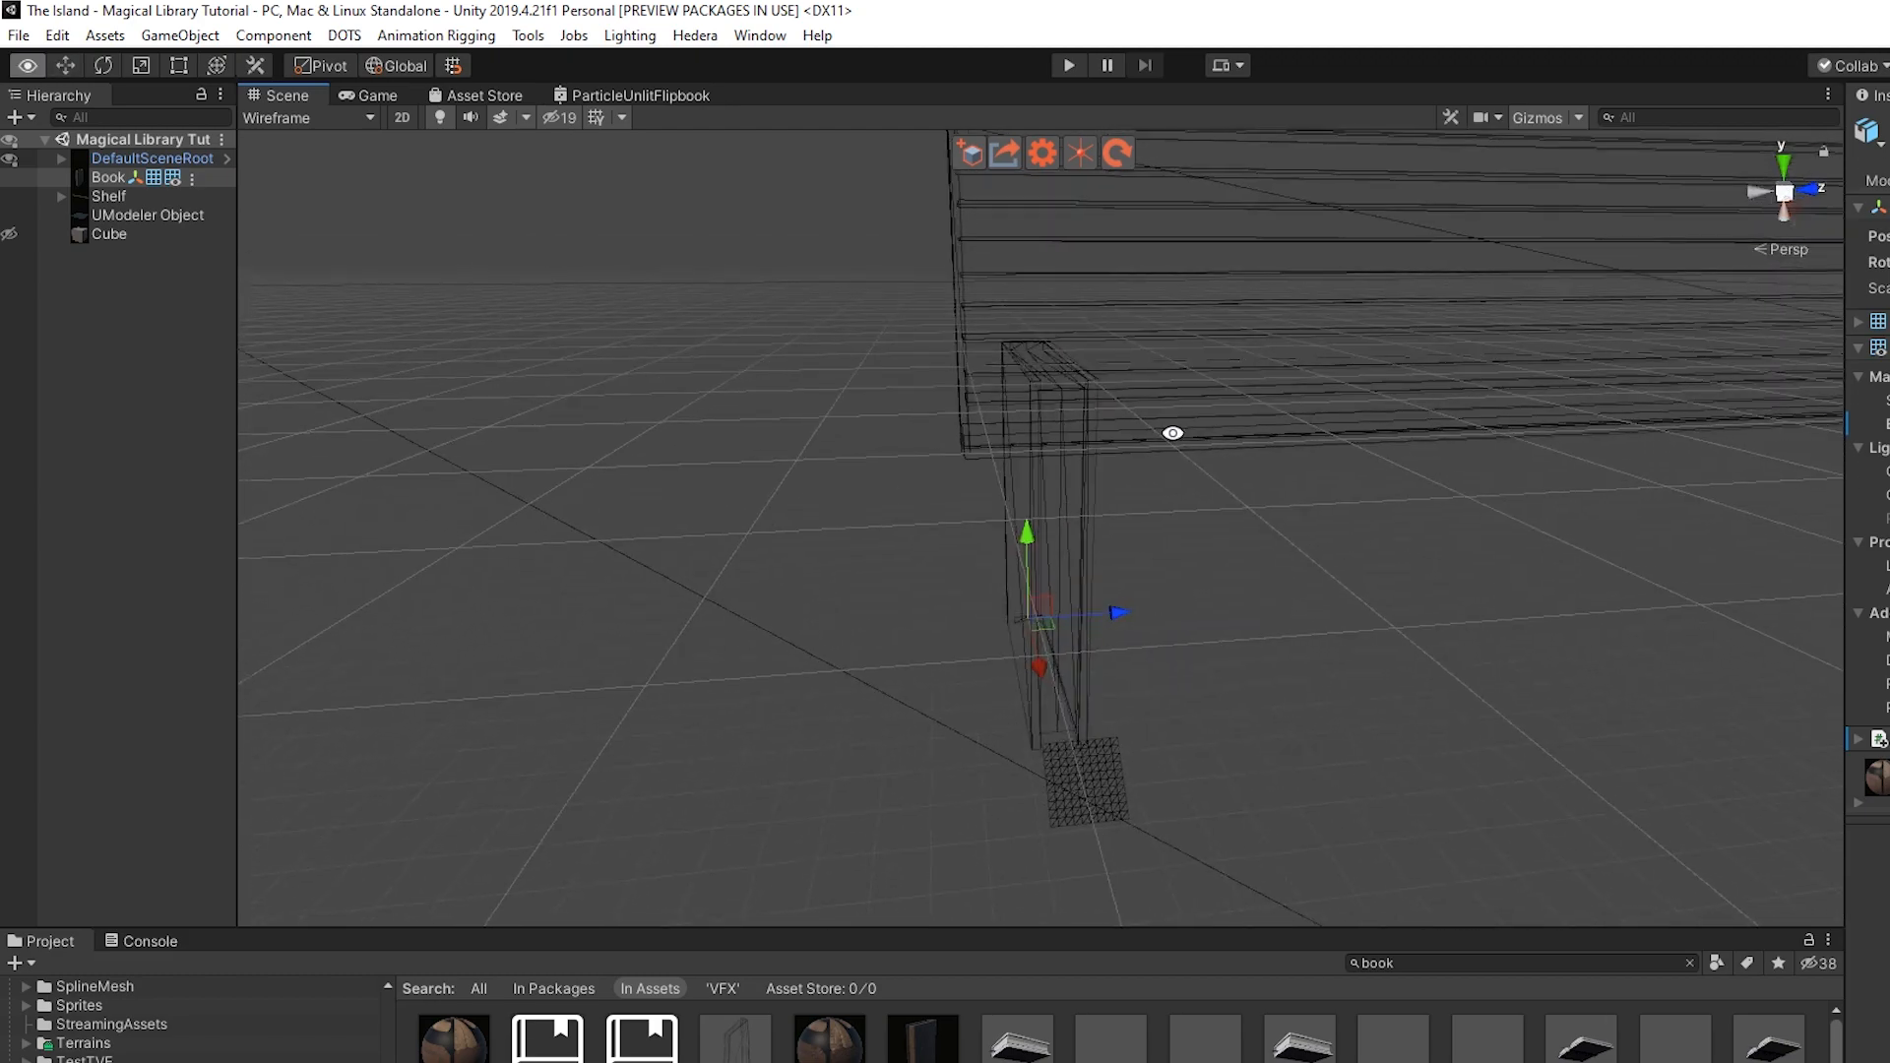
pyautogui.click(359, 117)
pyautogui.click(344, 160)
pyautogui.moveTo(1197, 477)
pyautogui.keyDown('alt'); pyautogui.mouseDown()
pyautogui.moveTo(1143, 478)
pyautogui.moveTo(1667, 498)
pyautogui.moveTo(1468, 528)
pyautogui.moveTo(1501, 545)
pyautogui.mouseUp(); pyautogui.keyUp('alt')
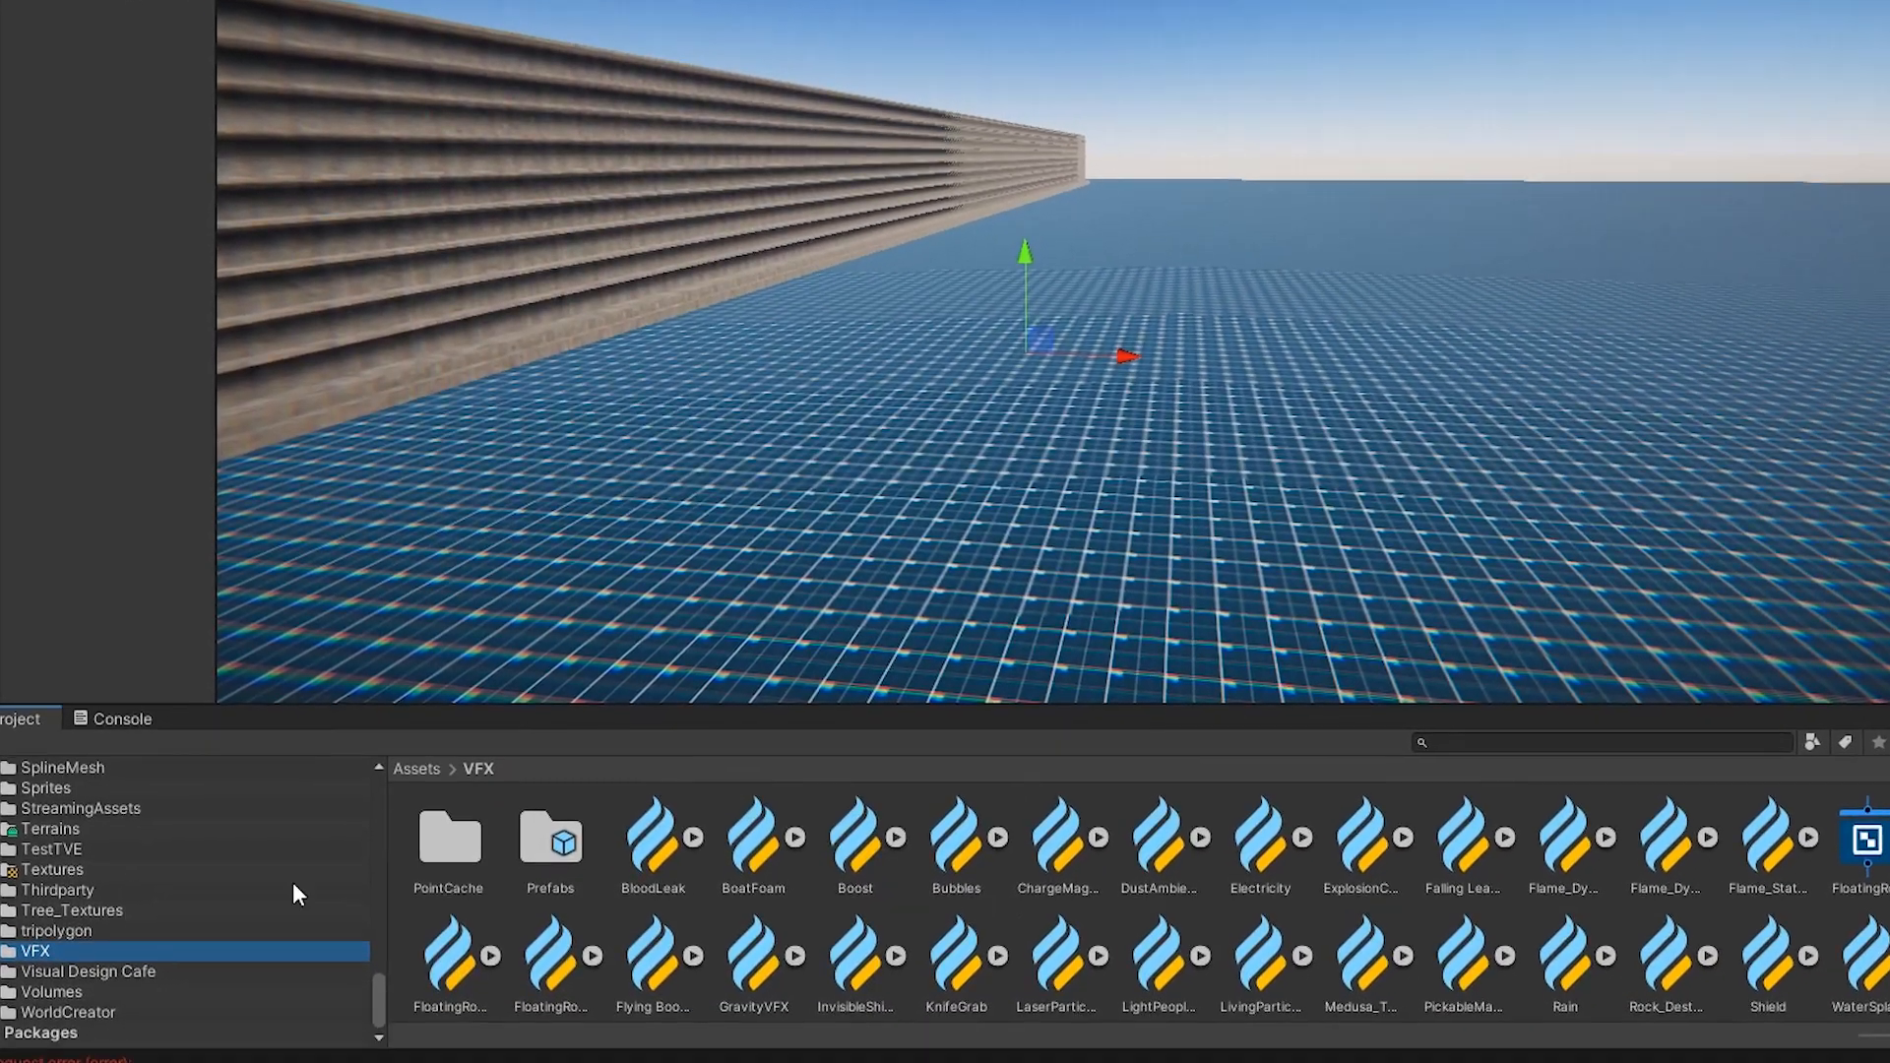
# Create a Visual Effect Graph asset named Magical Library in the VFX folder
pyautogui.scroll(-2, 947, 940)
pyautogui.rightClick(685, 937)
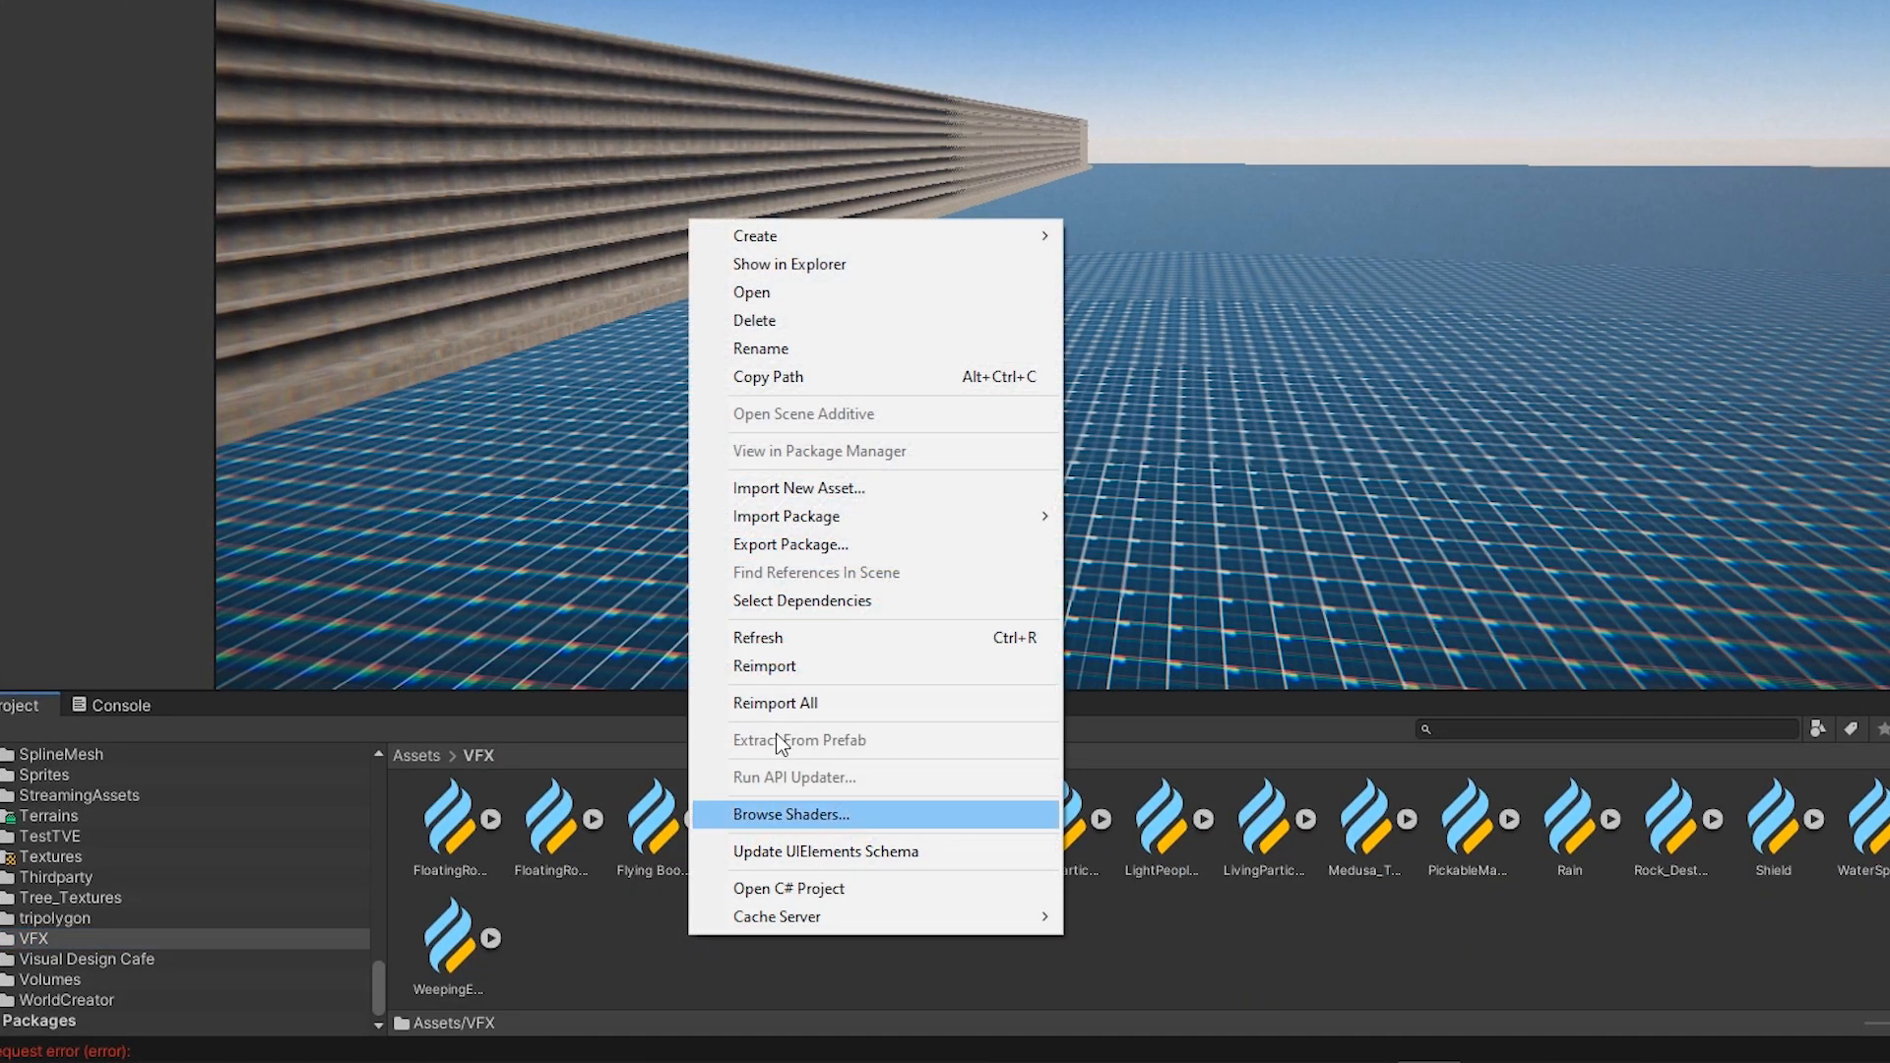
pyautogui.moveTo(976, 239)
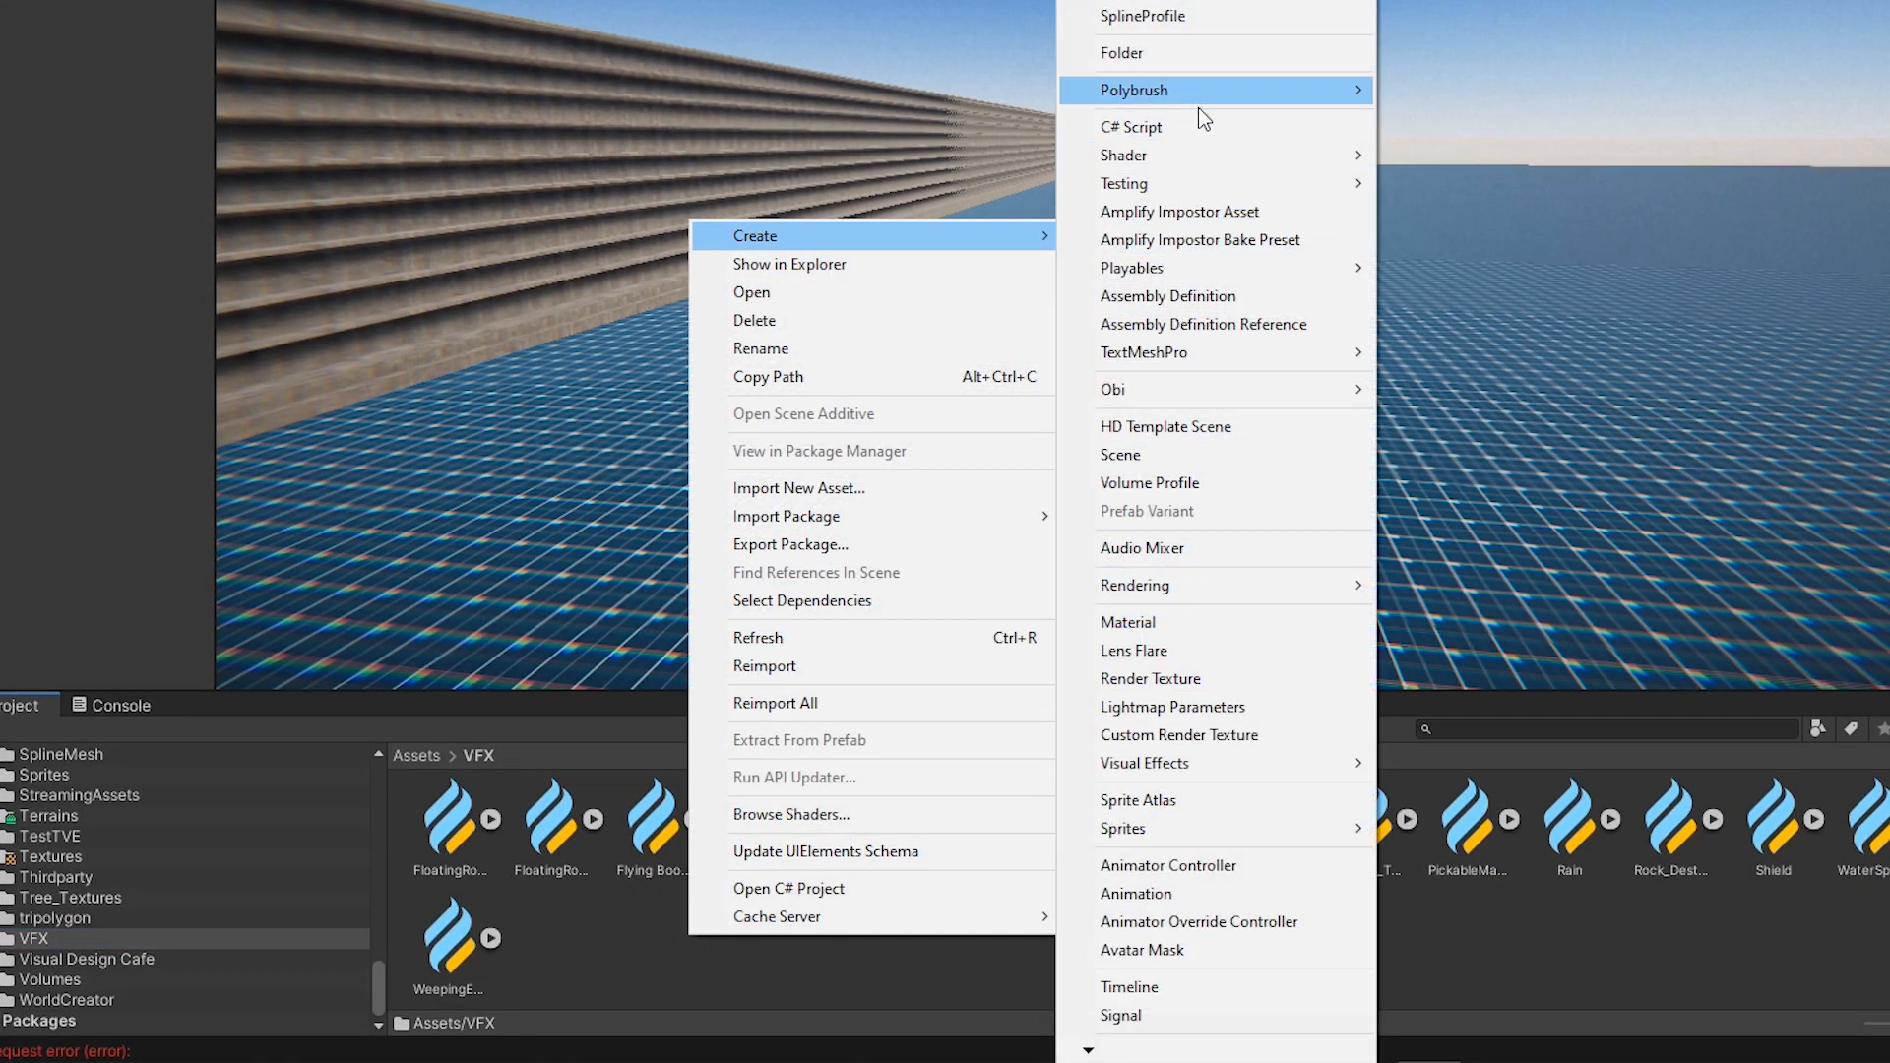
pyautogui.moveTo(1303, 769)
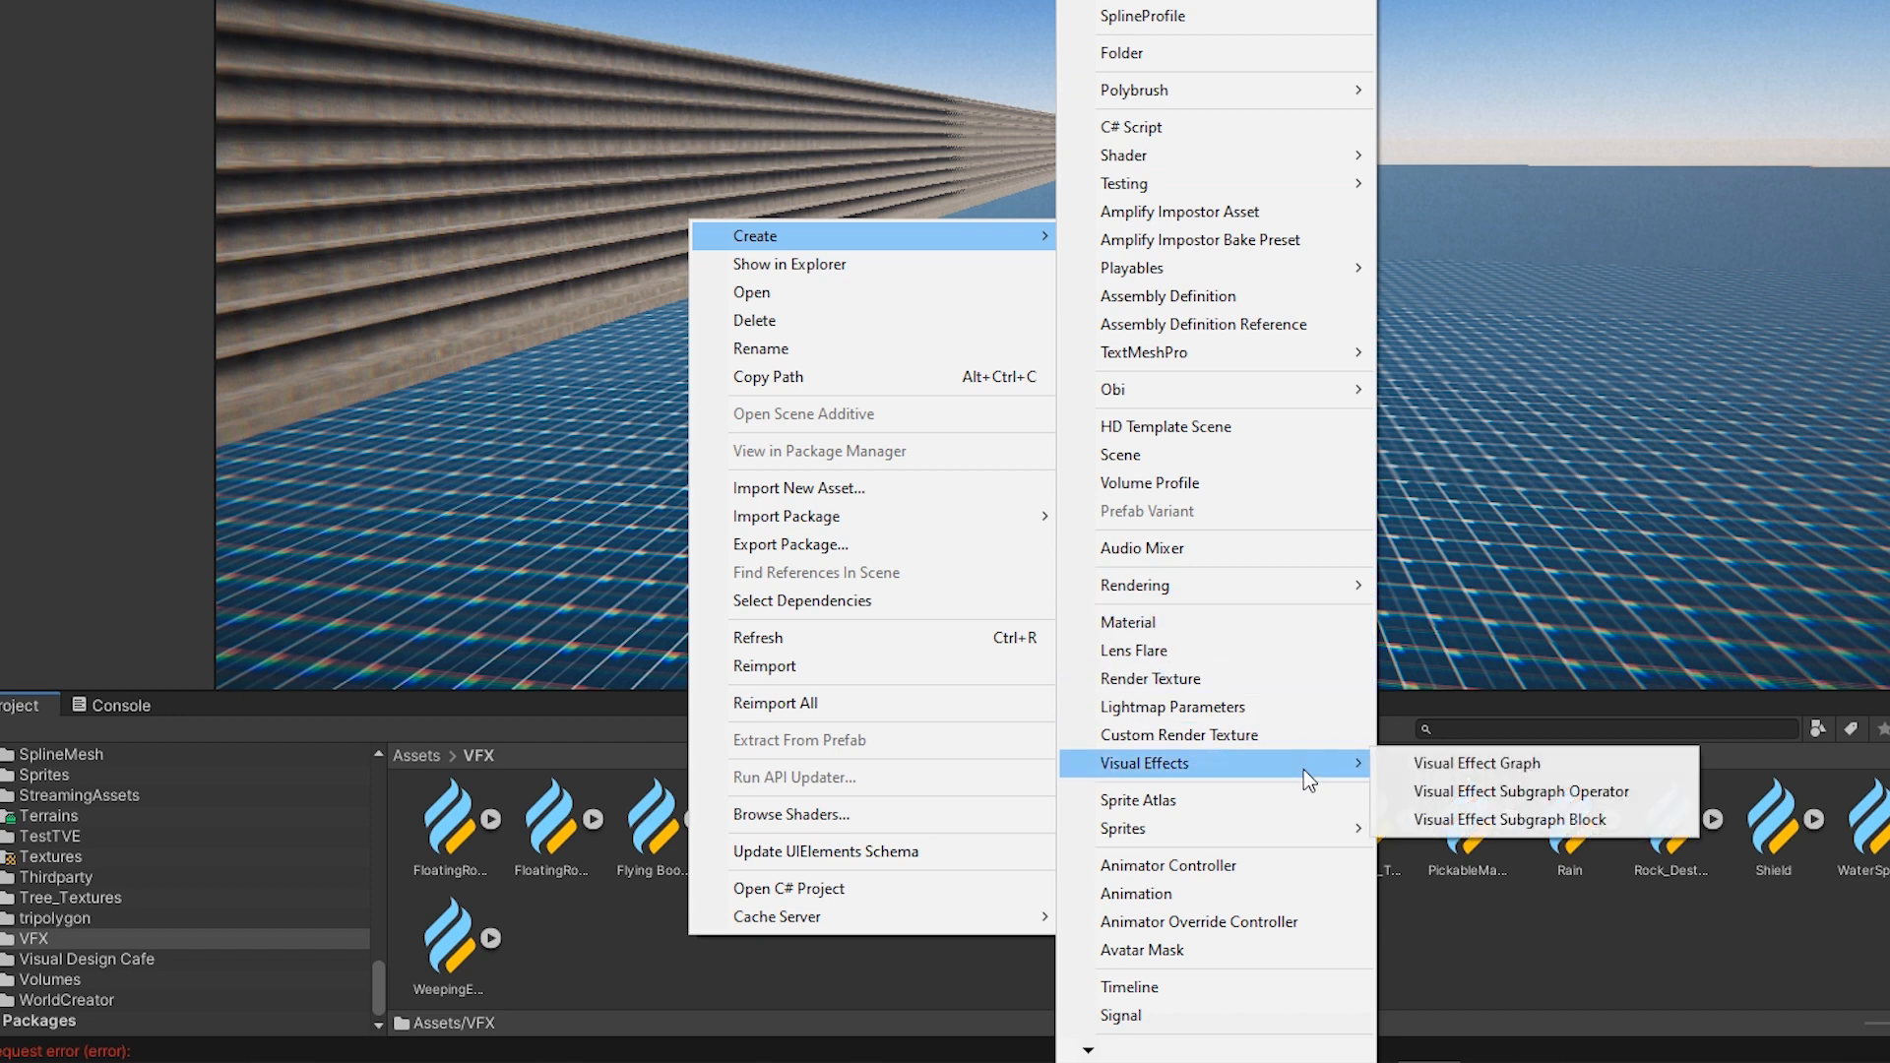
pyautogui.click(1548, 766)
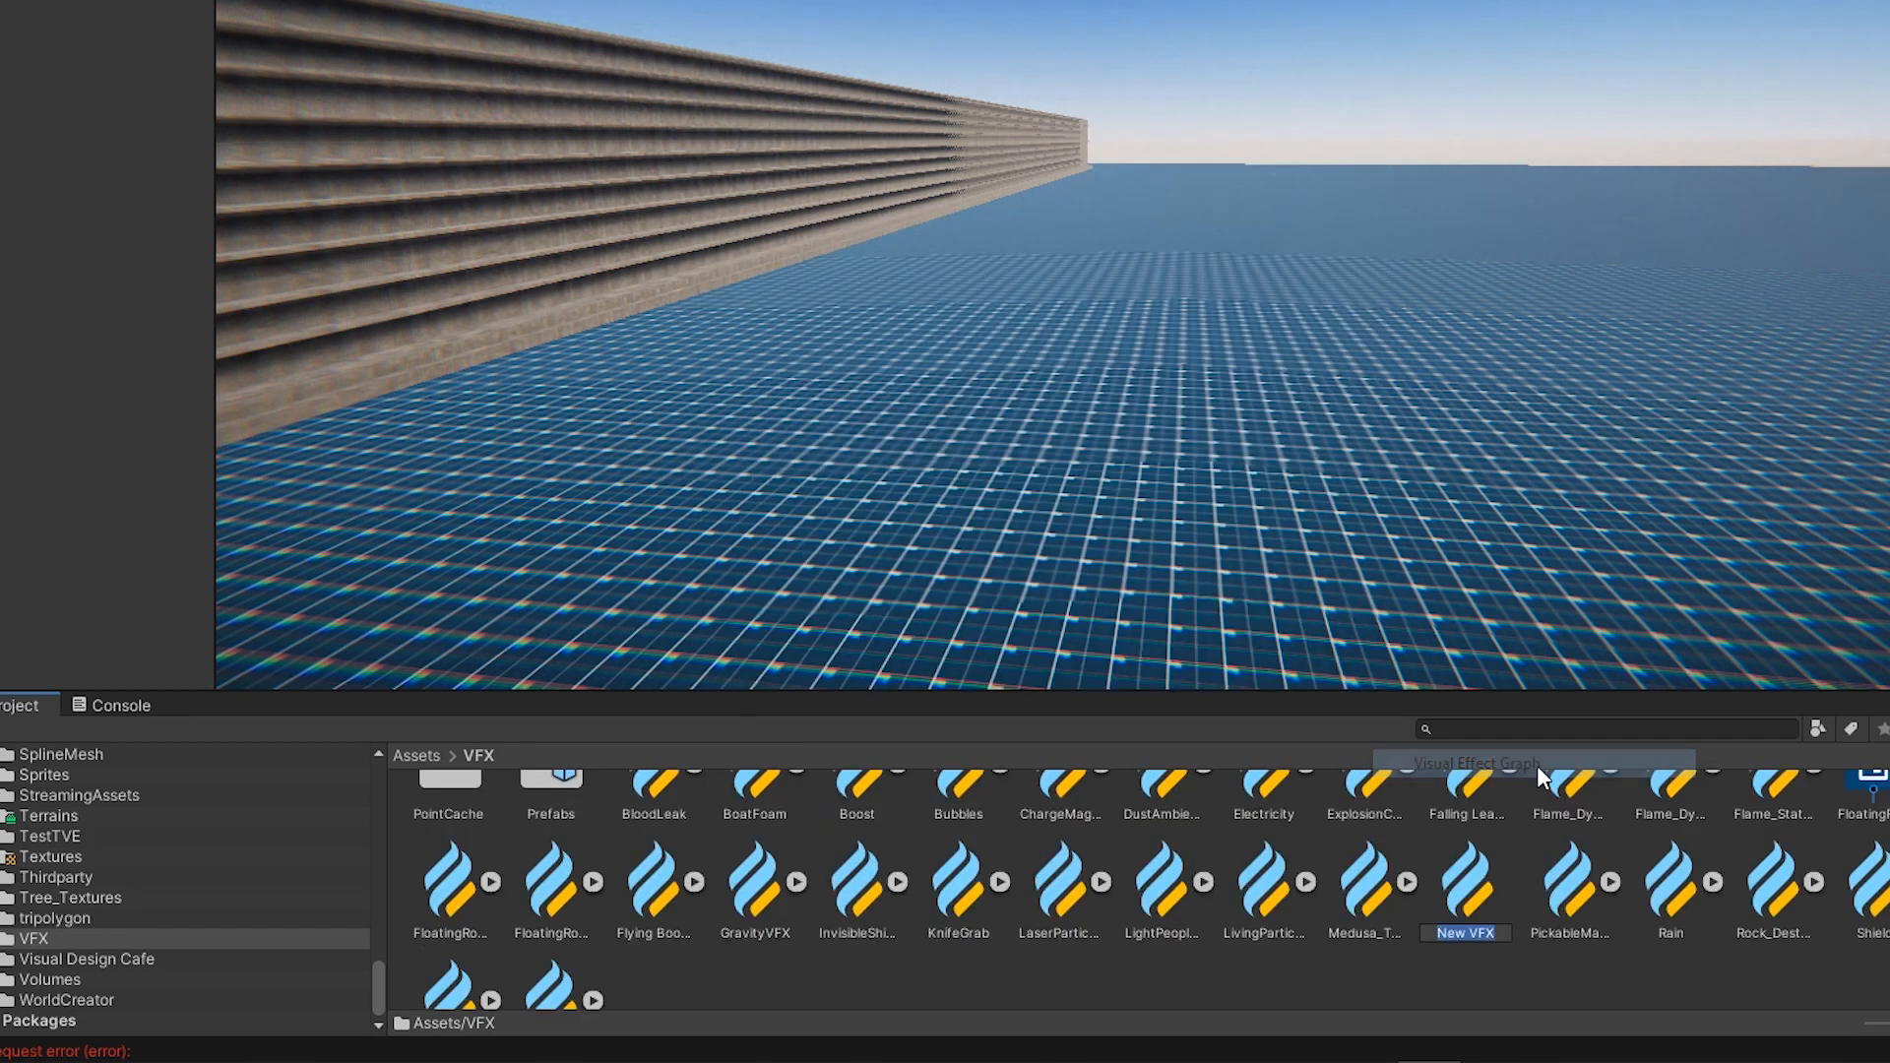
pyautogui.write('Magical Library')
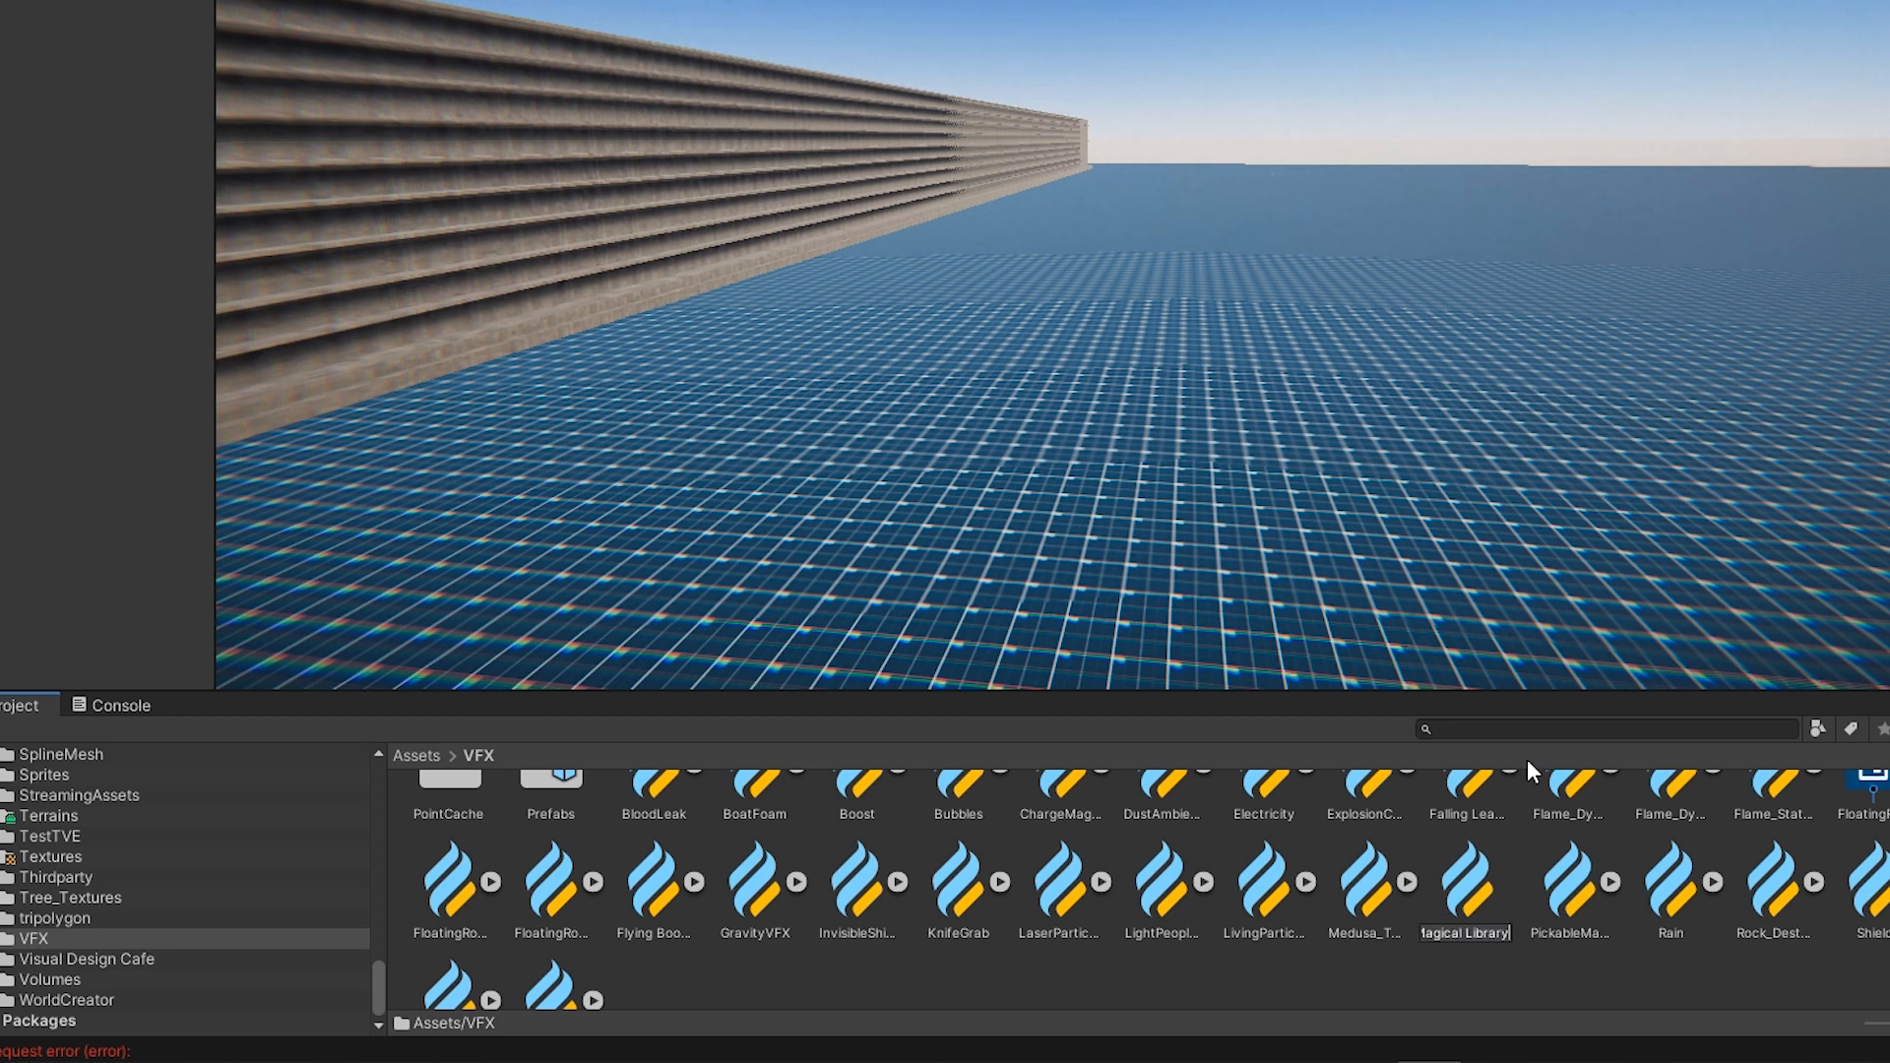
pyautogui.press('Return')
# Add the Magical Library effect to the scene and frame its particles beside the shelf
pyautogui.moveTo(1360, 893); pyautogui.dragTo(74, 214)
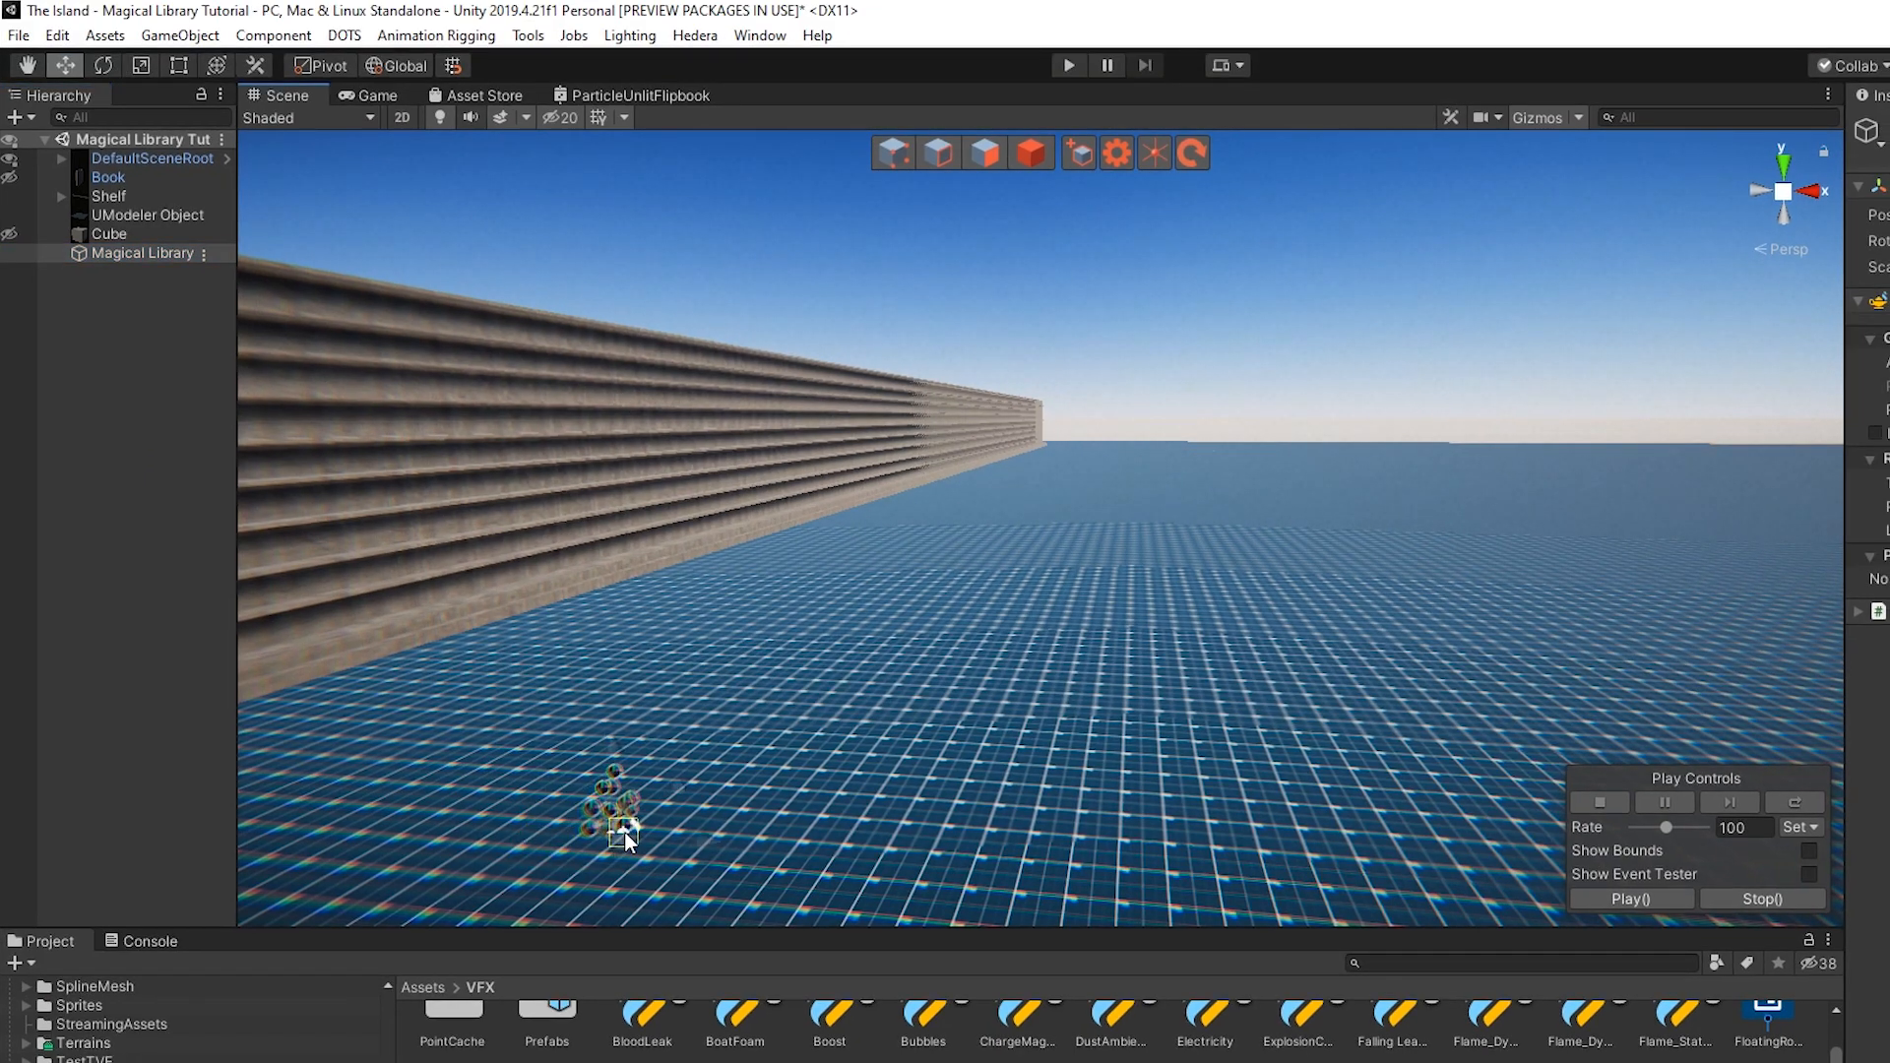
pyautogui.moveTo(563, 581); pyautogui.dragTo(654, 571, button='middle')
pyautogui.scroll(3, 591, 631)
pyautogui.moveTo(586, 646); pyautogui.dragTo(1000, 571, button='middle')
pyautogui.scroll(3, 876, 596)
pyautogui.scroll(3, 875, 596)
pyautogui.moveTo(912, 579)
pyautogui.keyDown('alt'); pyautogui.mouseDown()
pyautogui.moveTo(561, 558)
pyautogui.moveTo(953, 582)
pyautogui.moveTo(924, 591)
pyautogui.mouseUp(); pyautogui.keyUp('alt')
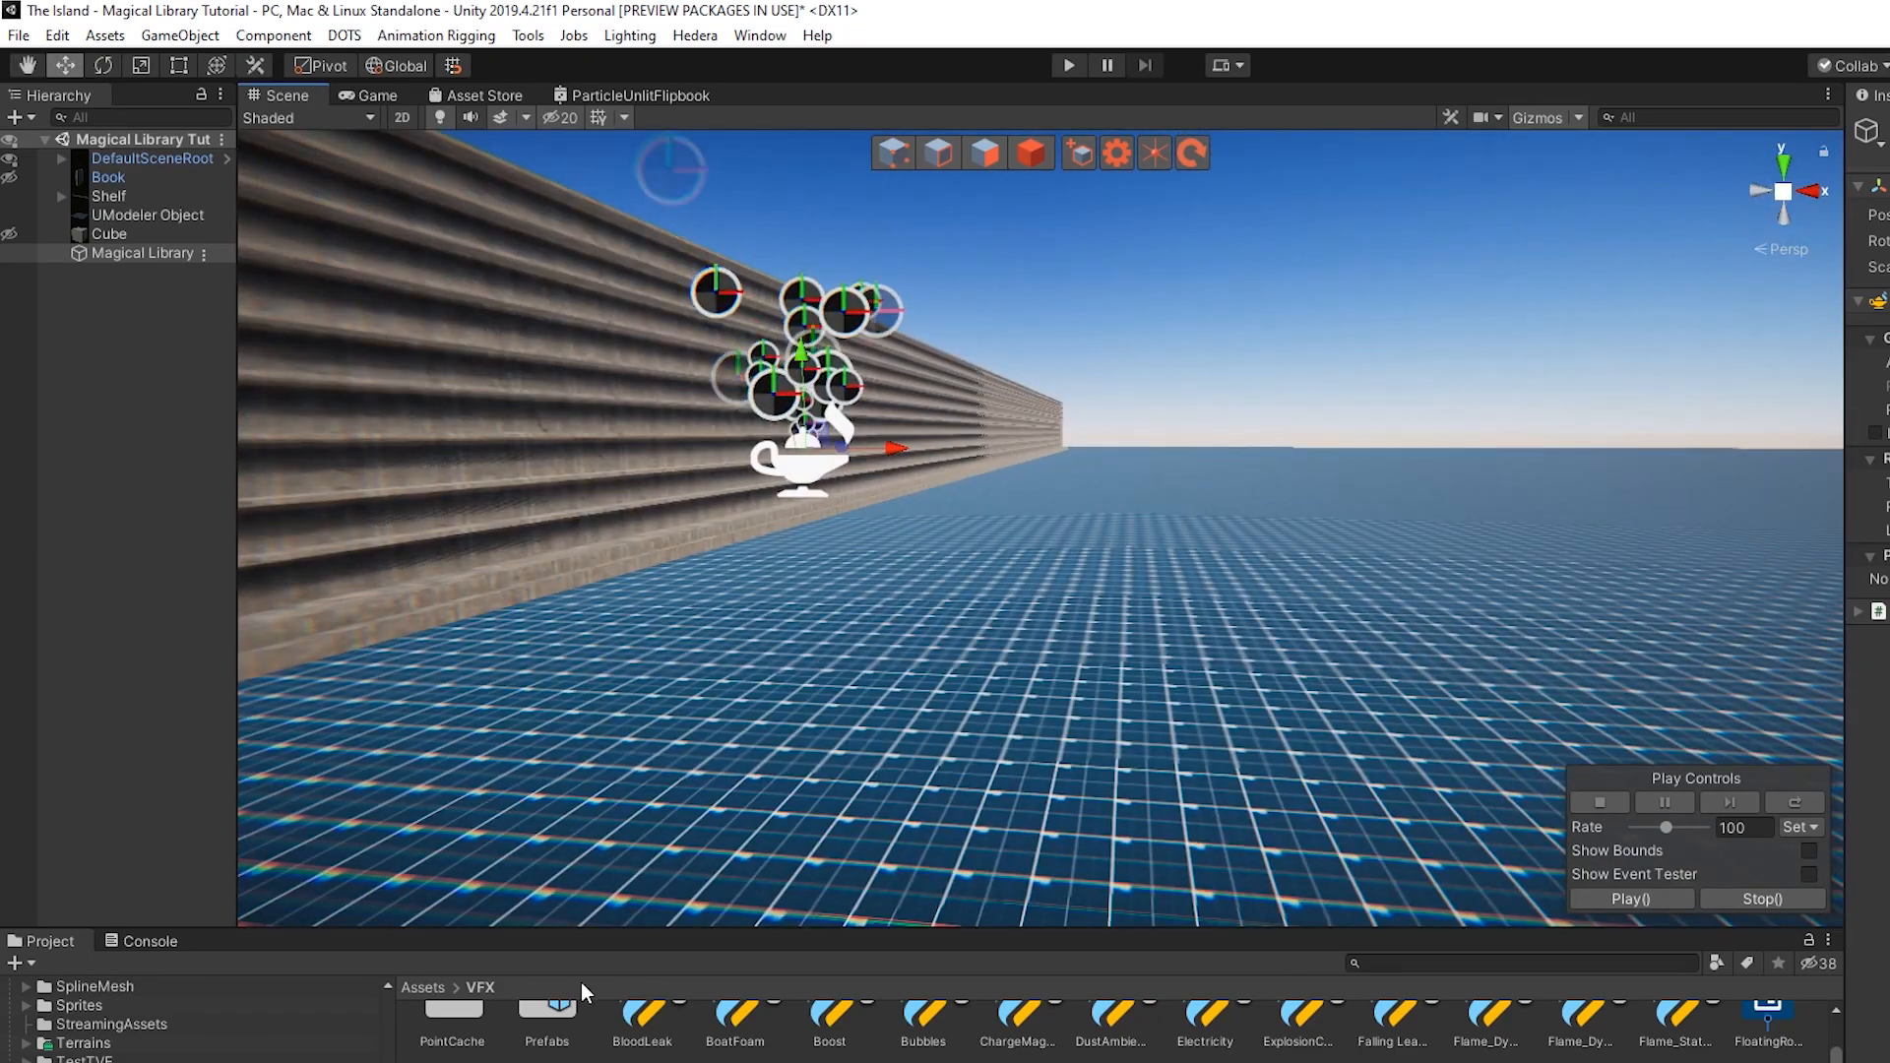
# Open the Magical Library effect graph for editing and widen its pane to show the whole particle system
pyautogui.doubleClick(595, 1059)
pyautogui.moveTo(1843, 707); pyautogui.dragTo(1081, 748)
pyautogui.moveTo(1119, 760); pyautogui.dragTo(1248, 772, button='middle')
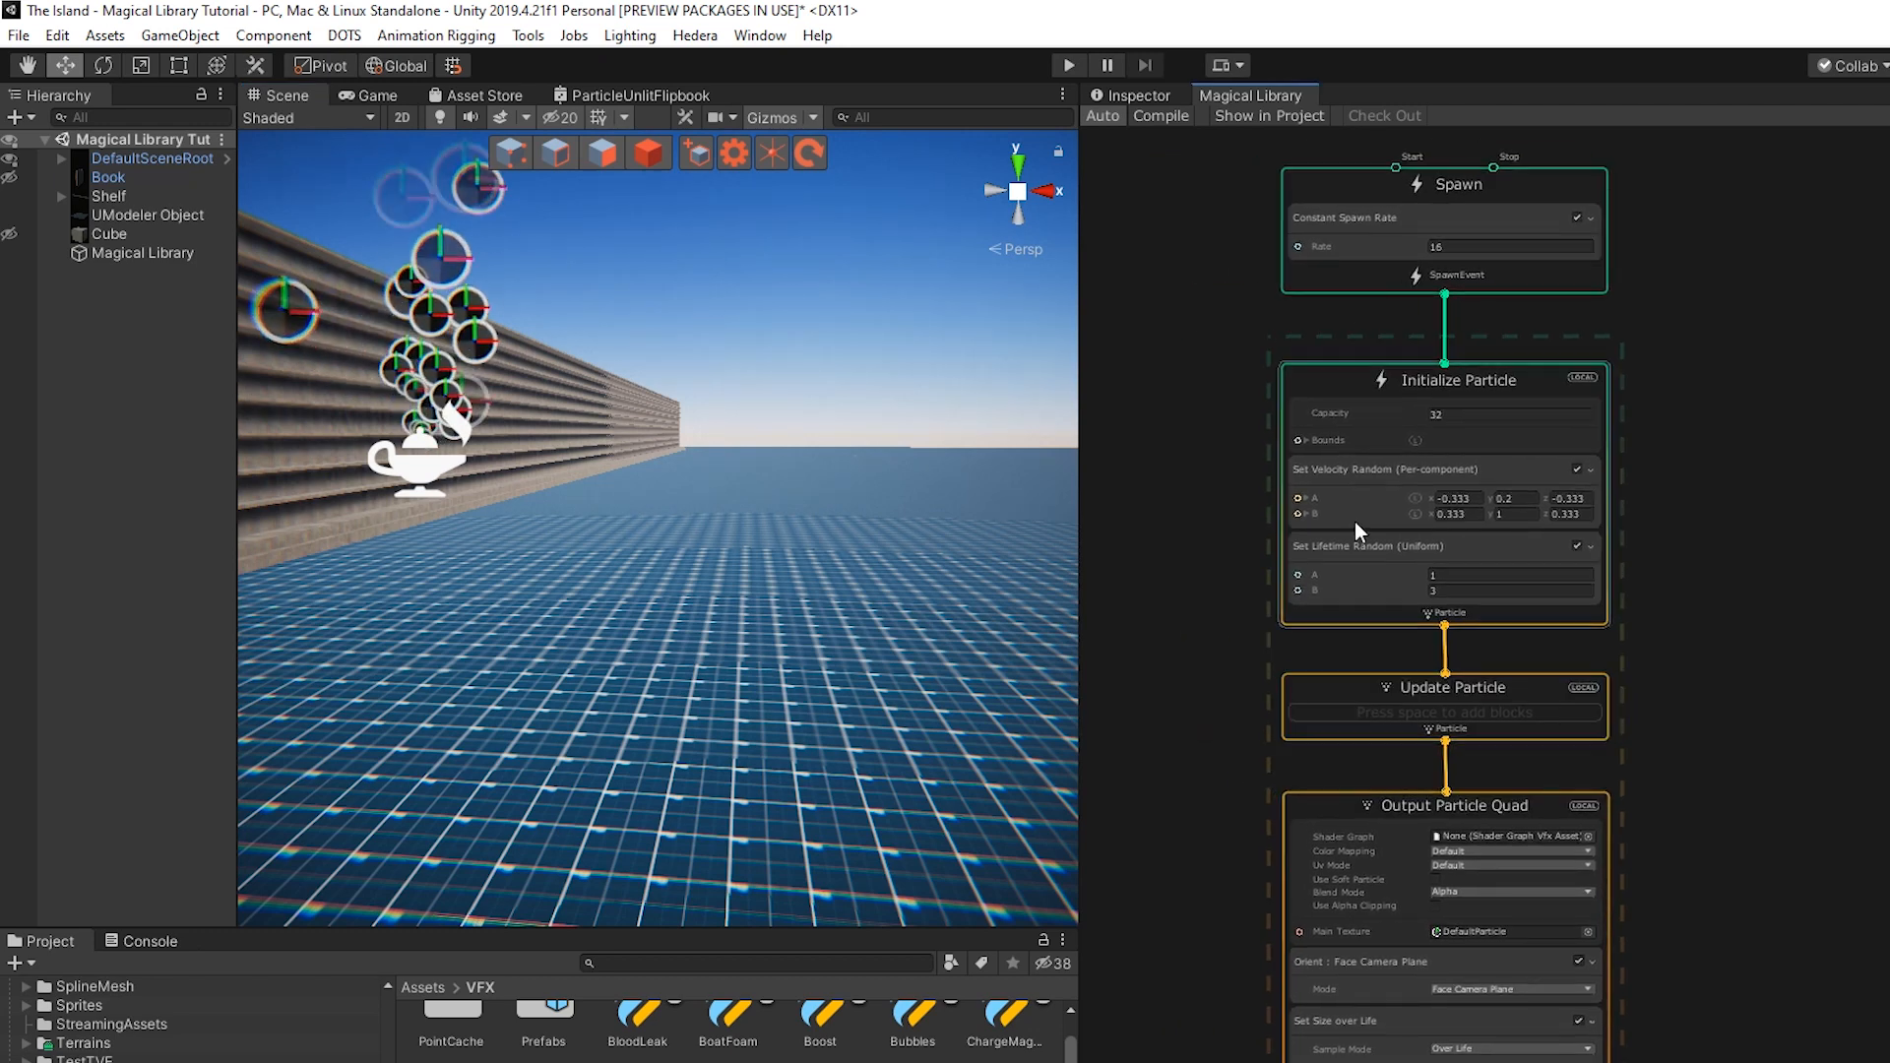
# Remove the random velocity and random lifetime blocks from Initialize Particle and set its capacity to 15000
pyautogui.click(1382, 475)
pyautogui.click(1343, 554)
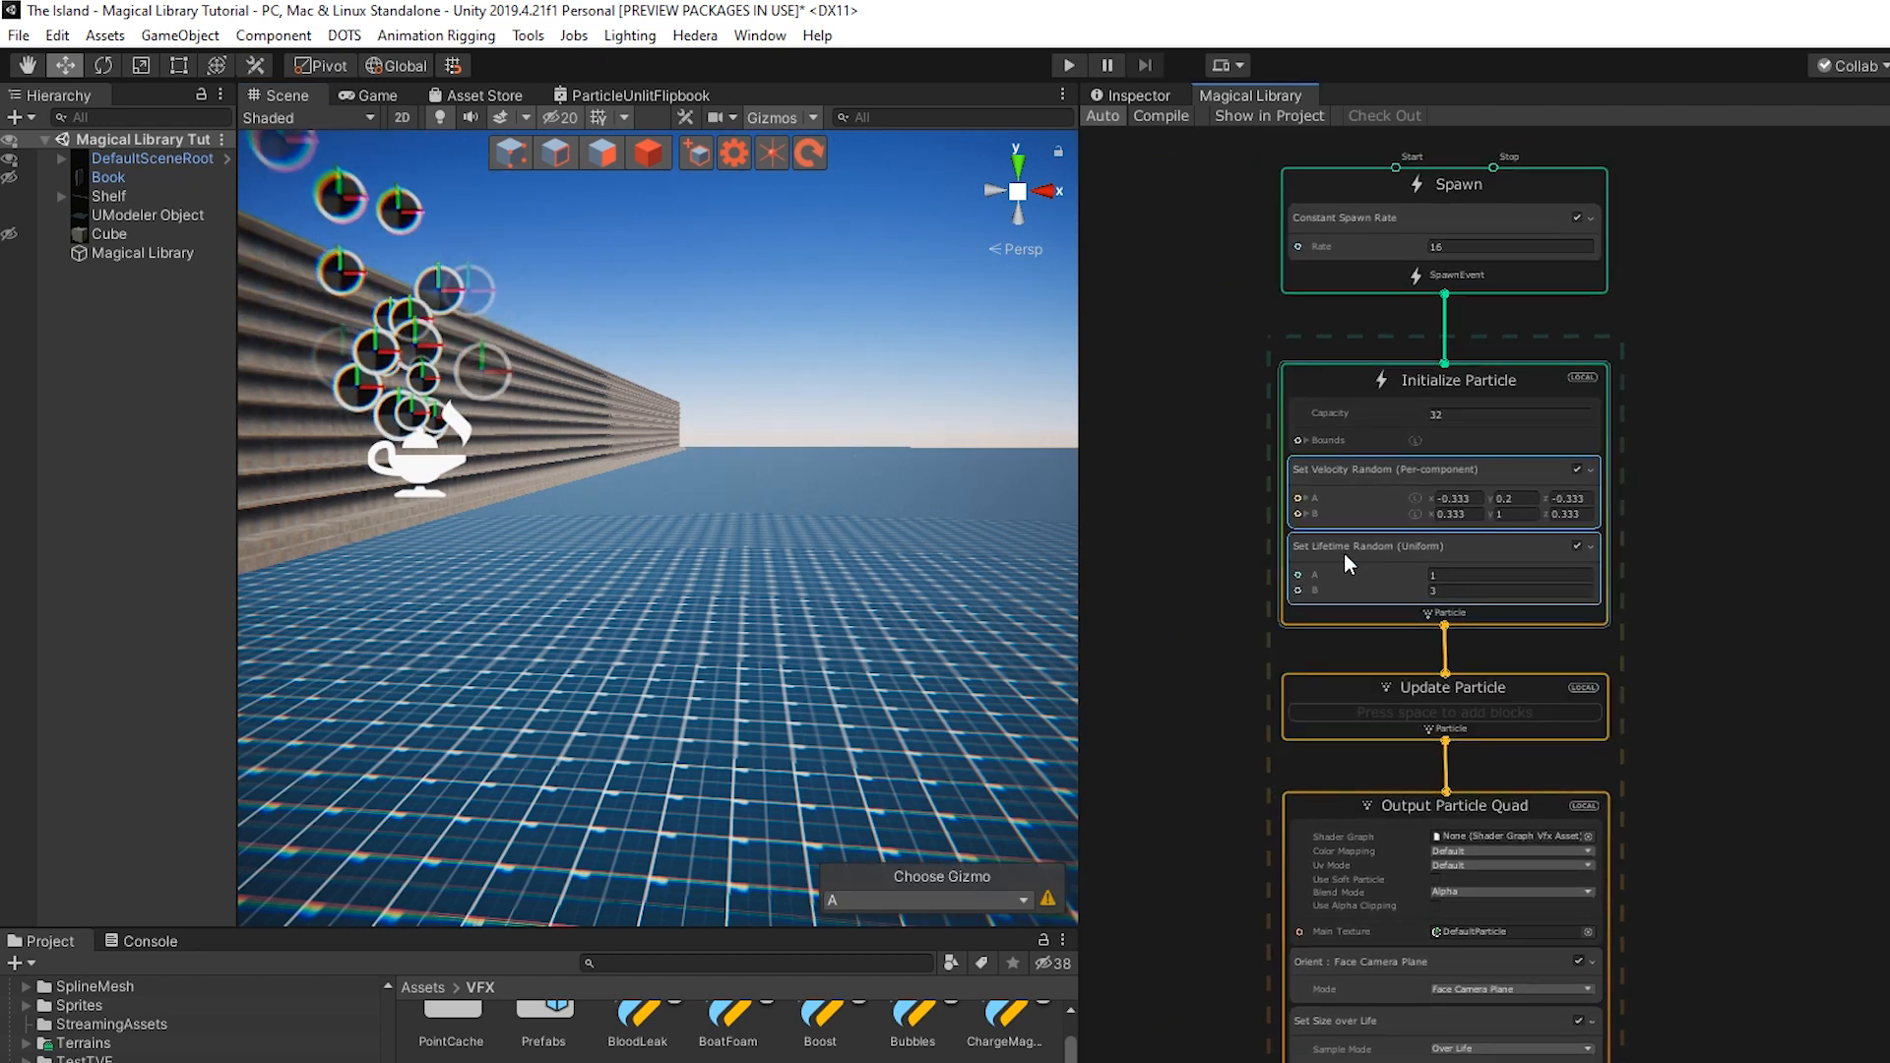
pyautogui.moveTo(1339, 682); pyautogui.dragTo(1339, 589)
pyautogui.click(1450, 417)
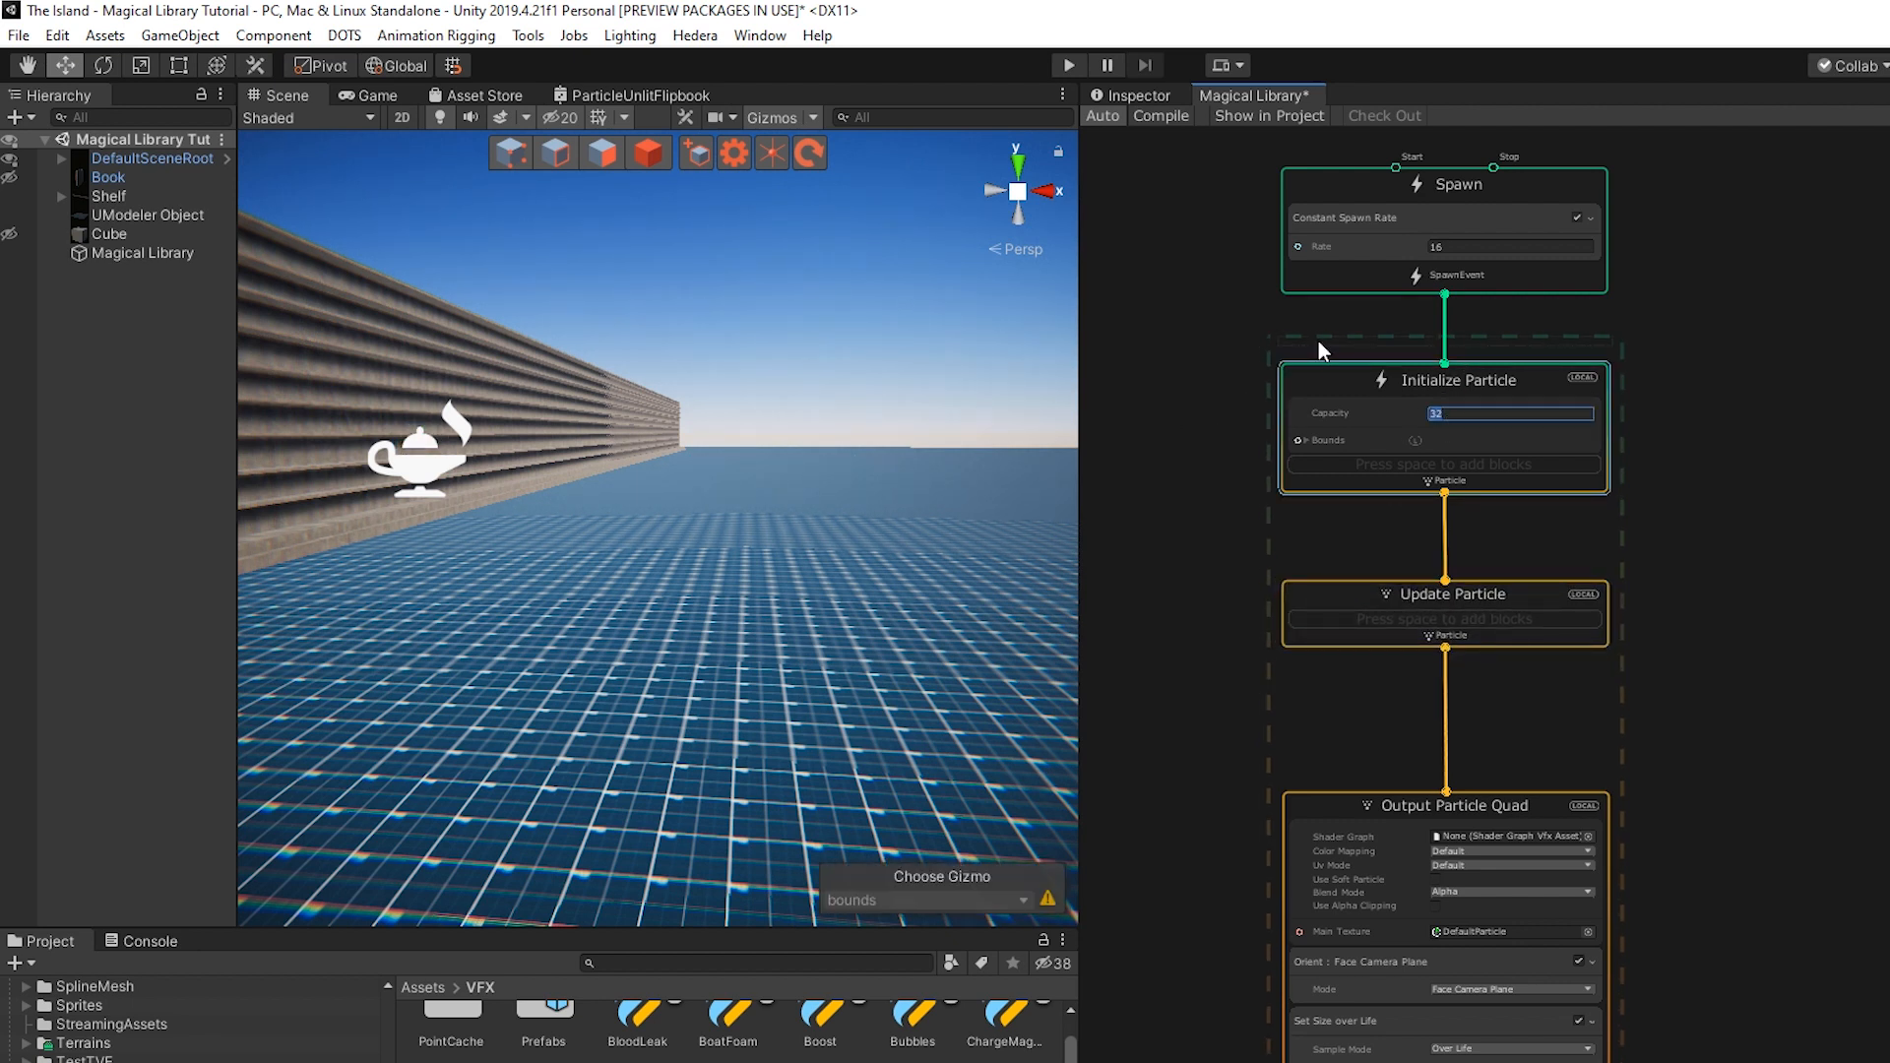
pyautogui.press('Return')
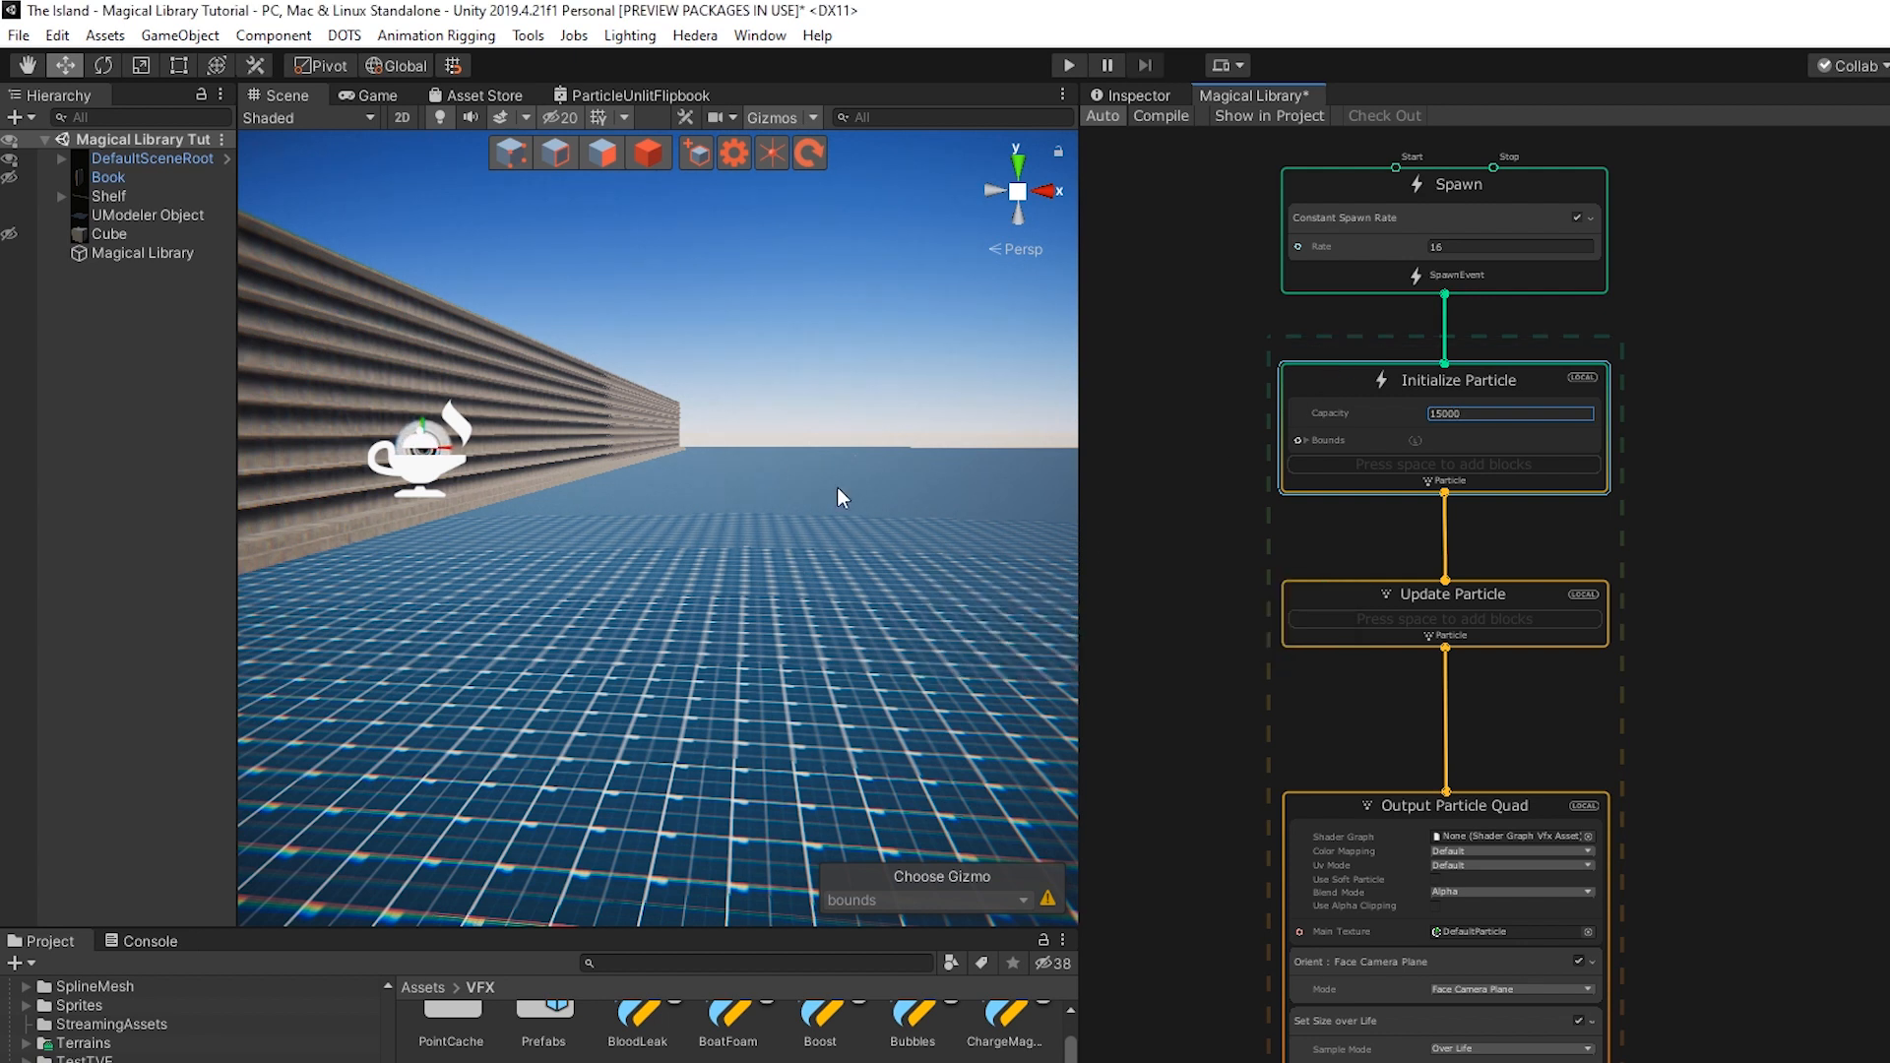
# Replace the Constant Spawn Rate block in Spawn with a Single Burst block and select the effect in the scene
pyautogui.click(1411, 242)
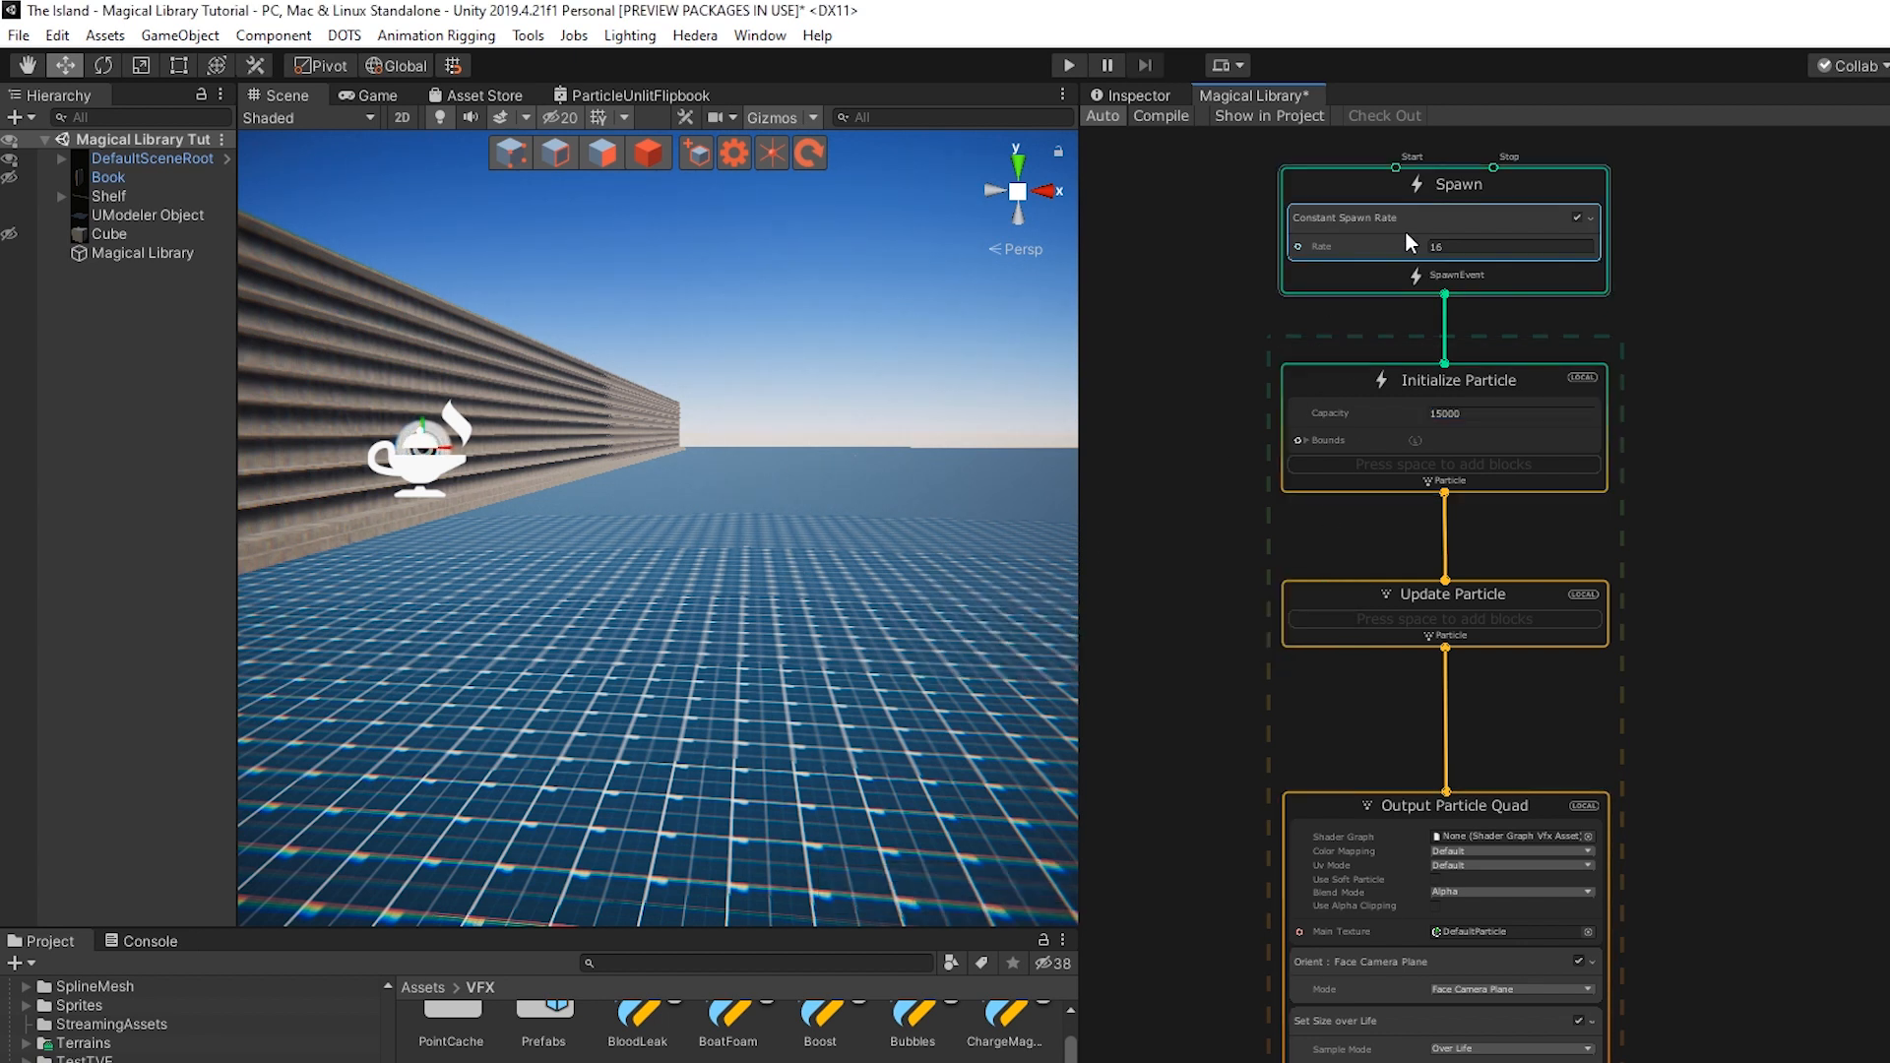
pyautogui.press('Delete')
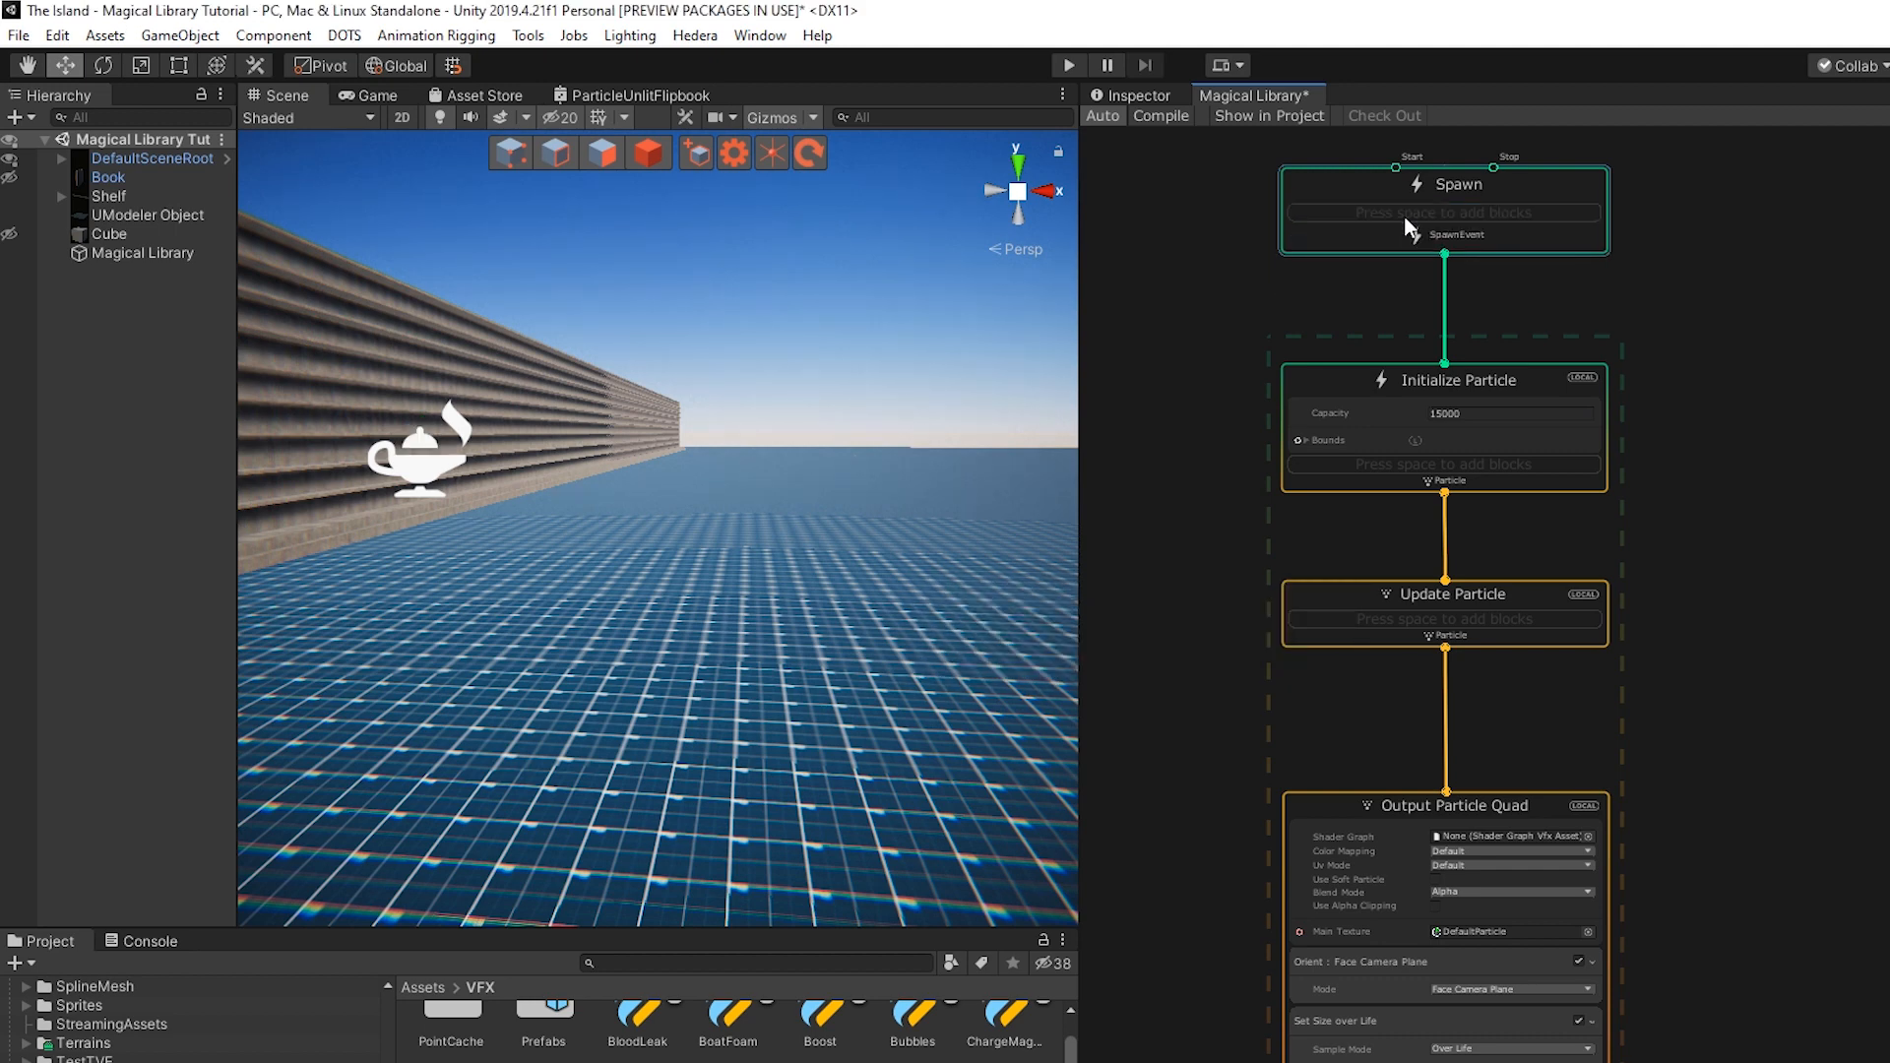
pyautogui.press('space')
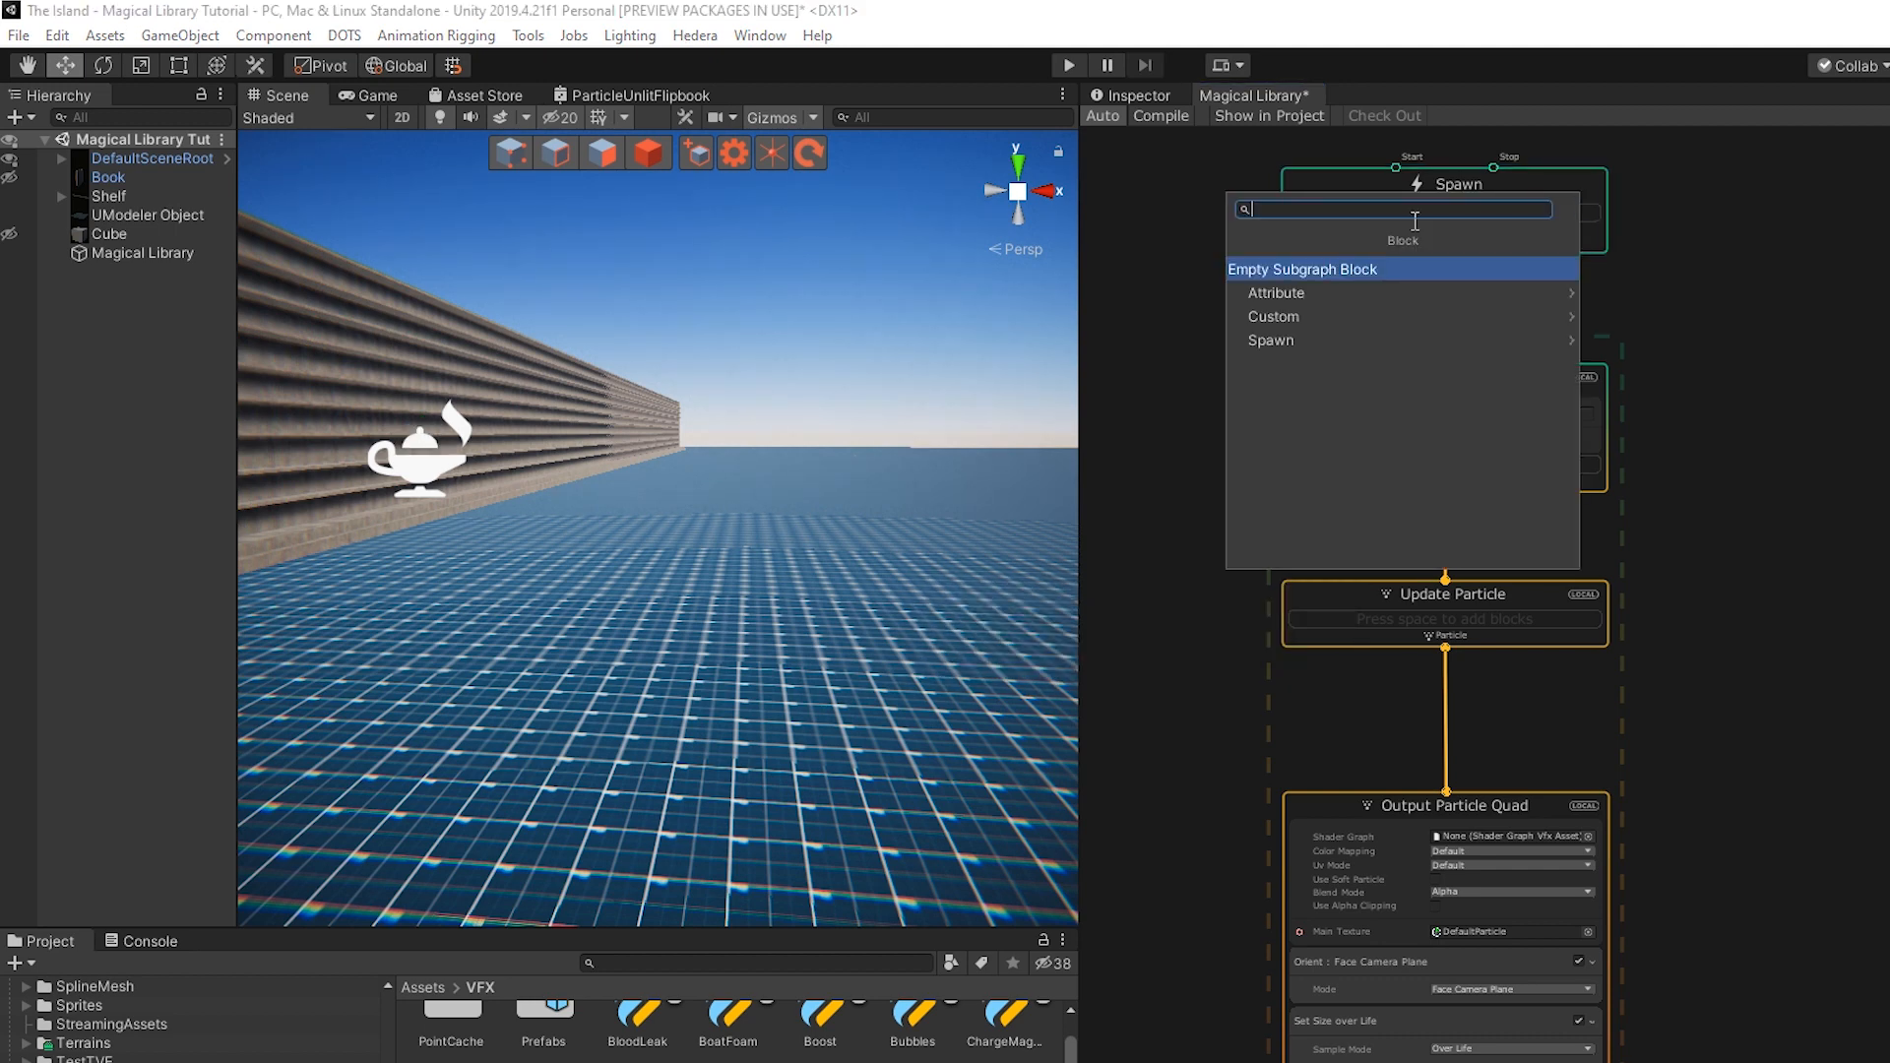
pyautogui.write('burs')
pyautogui.press('Down')
pyautogui.press('Return')
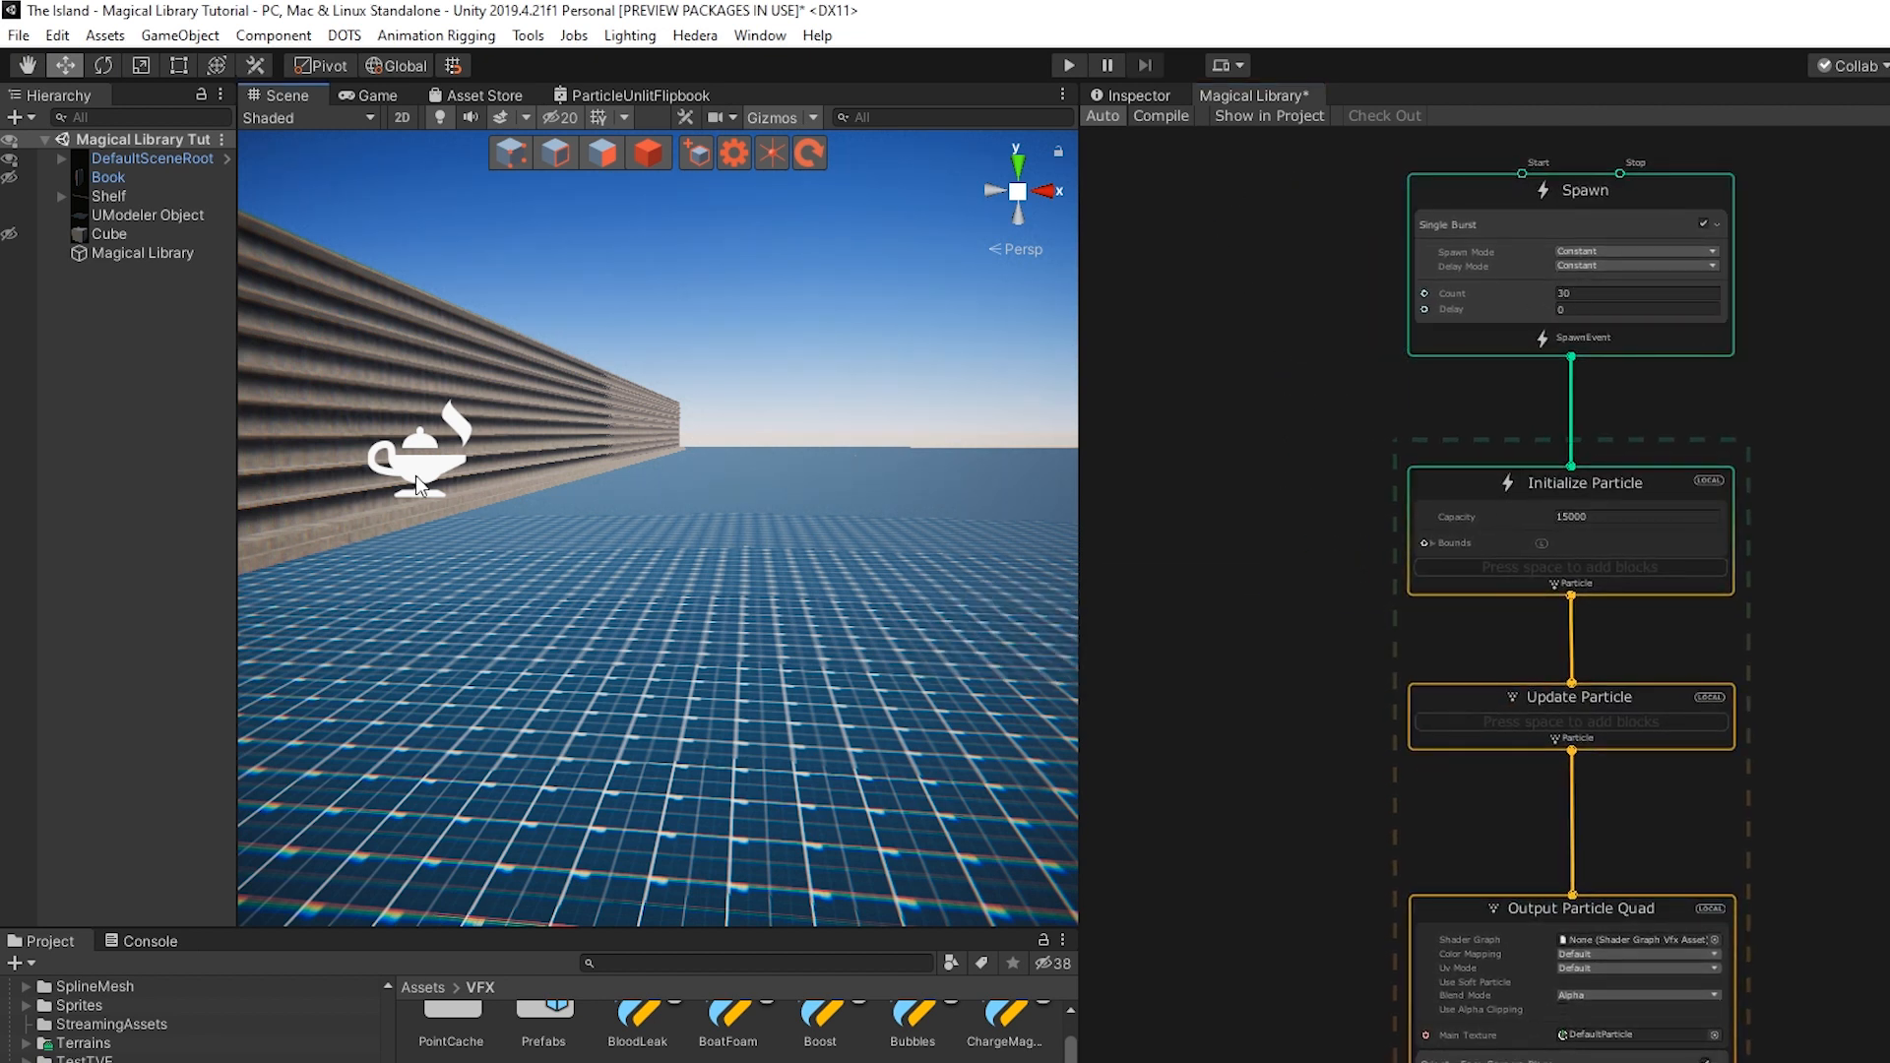
pyautogui.click(415, 476)
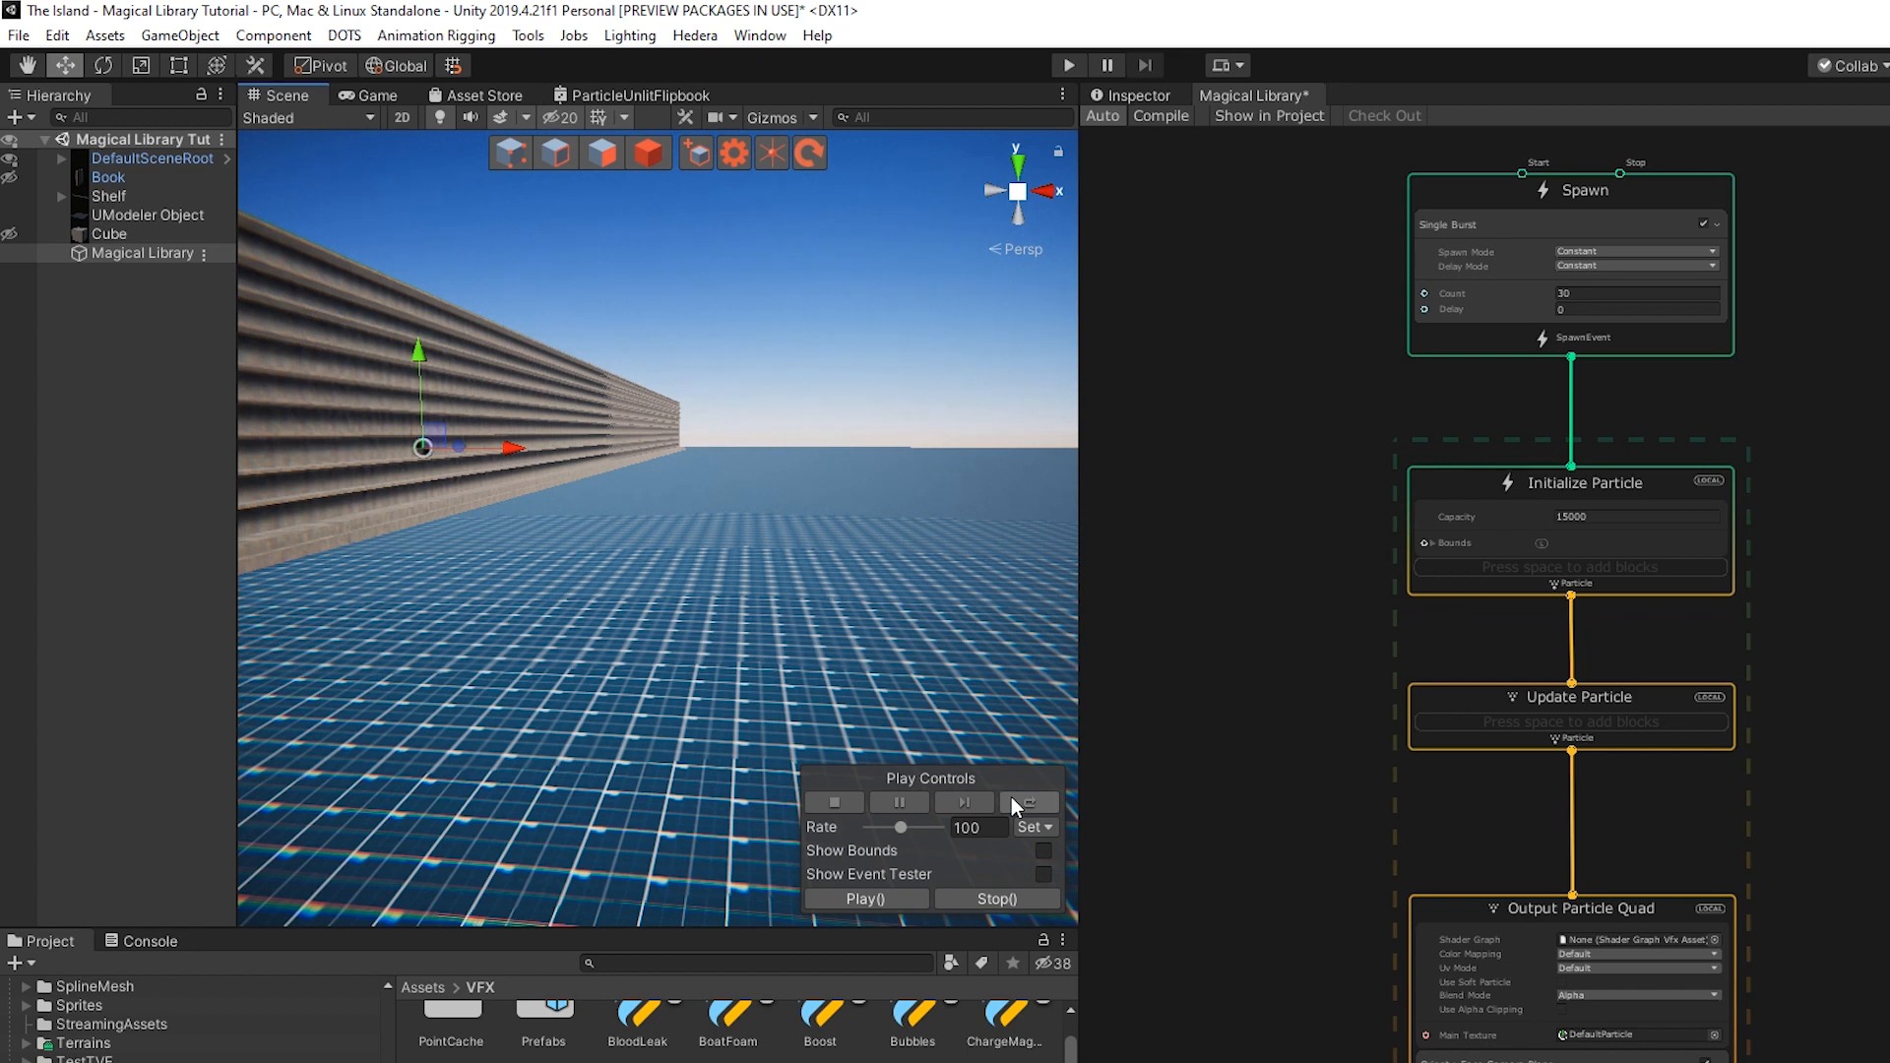
# Replace the Output Particle Quad context with an Output Particle Lit Mesh connected to Update Particle
pyautogui.moveTo(1288, 778); pyautogui.dragTo(1300, 315, button='middle')
pyautogui.scroll(2, 1315, 707)
pyautogui.moveTo(1333, 563); pyautogui.dragTo(1277, 635, button='middle')
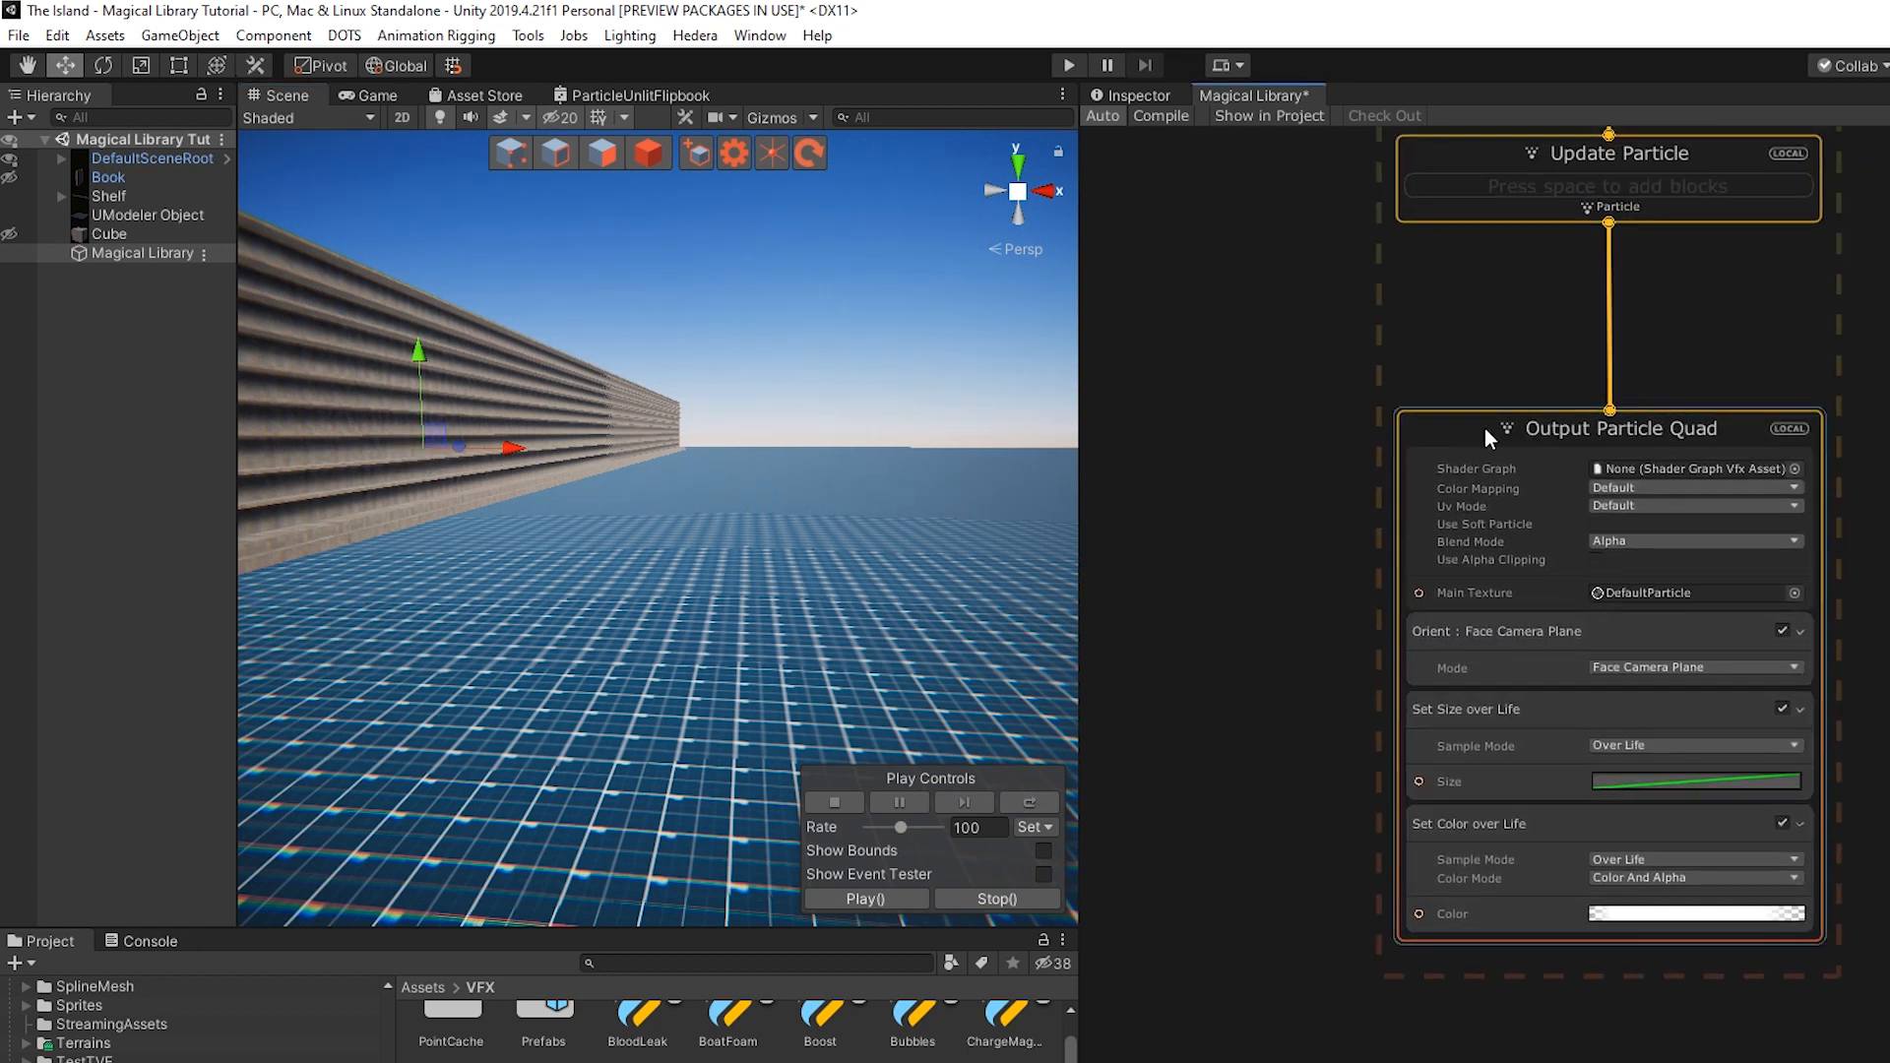
pyautogui.click(1485, 427)
pyautogui.press('Delete')
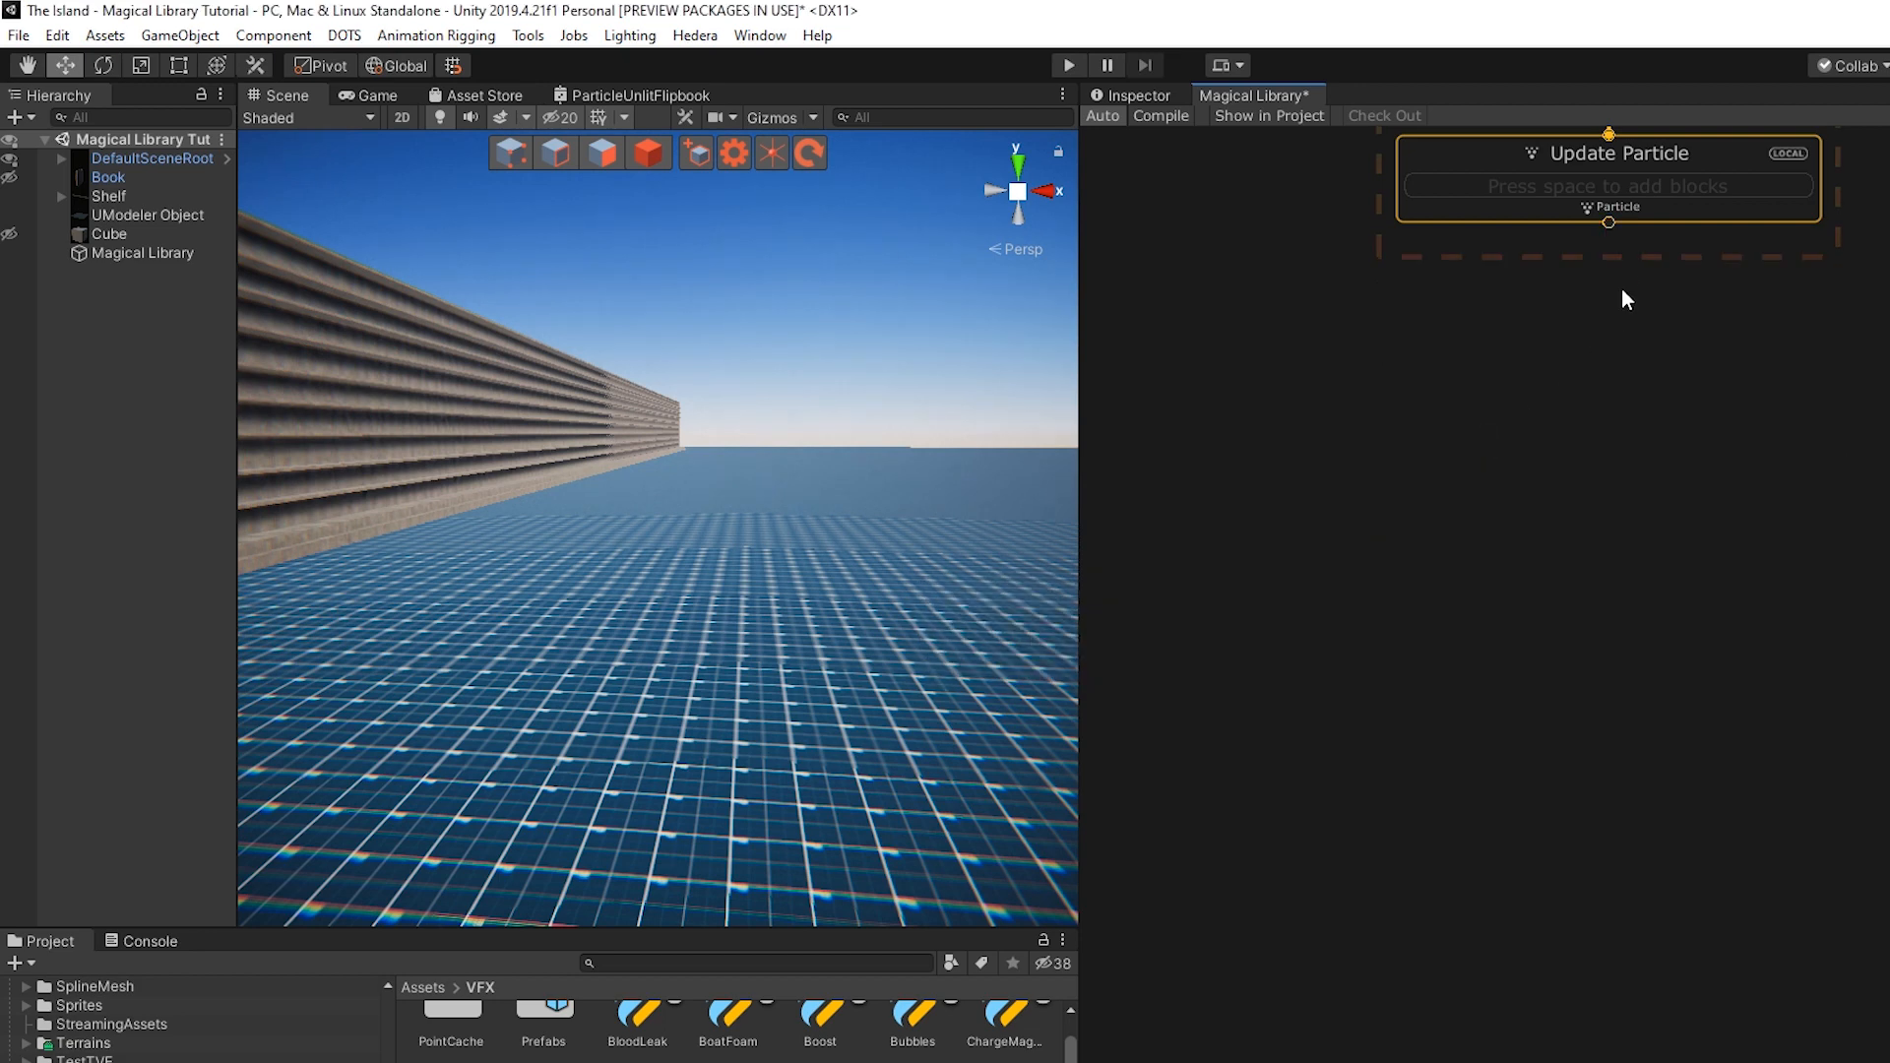
pyautogui.moveTo(1609, 223); pyautogui.dragTo(1602, 463)
pyautogui.write('lit mesh')
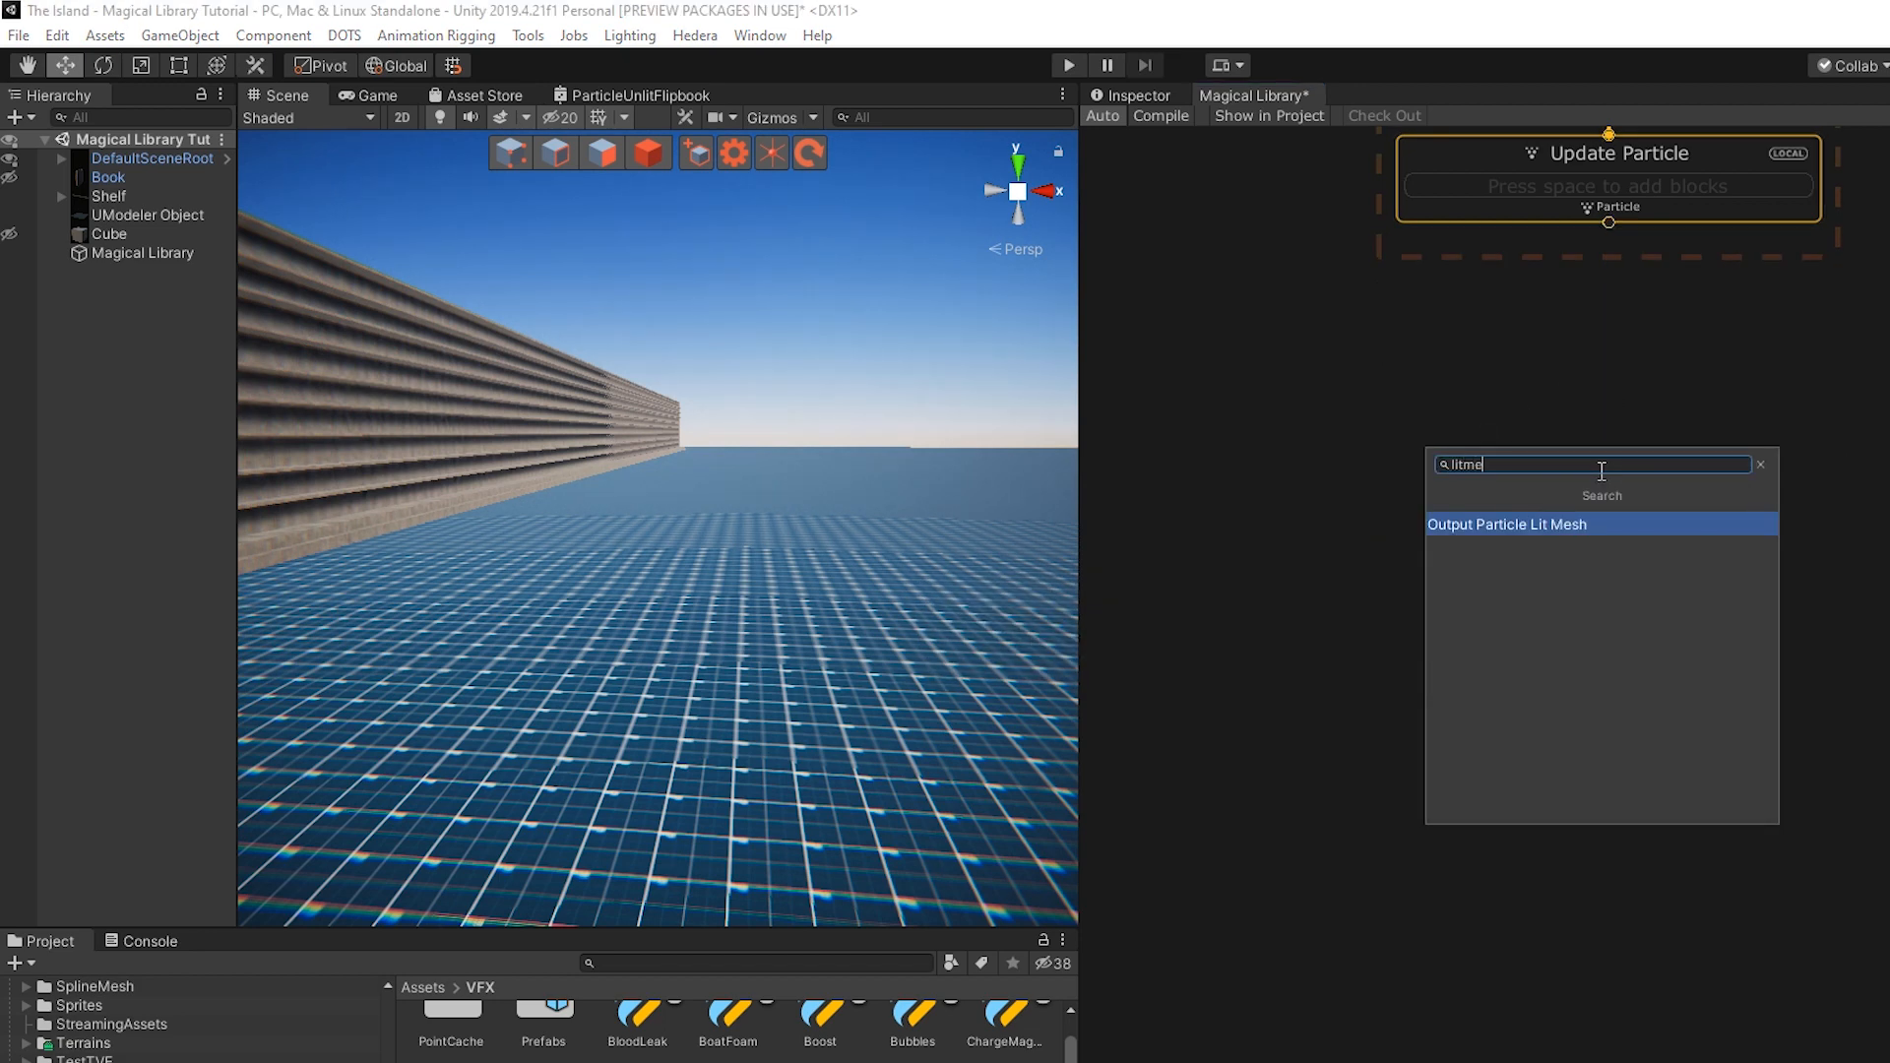
pyautogui.press('Return')
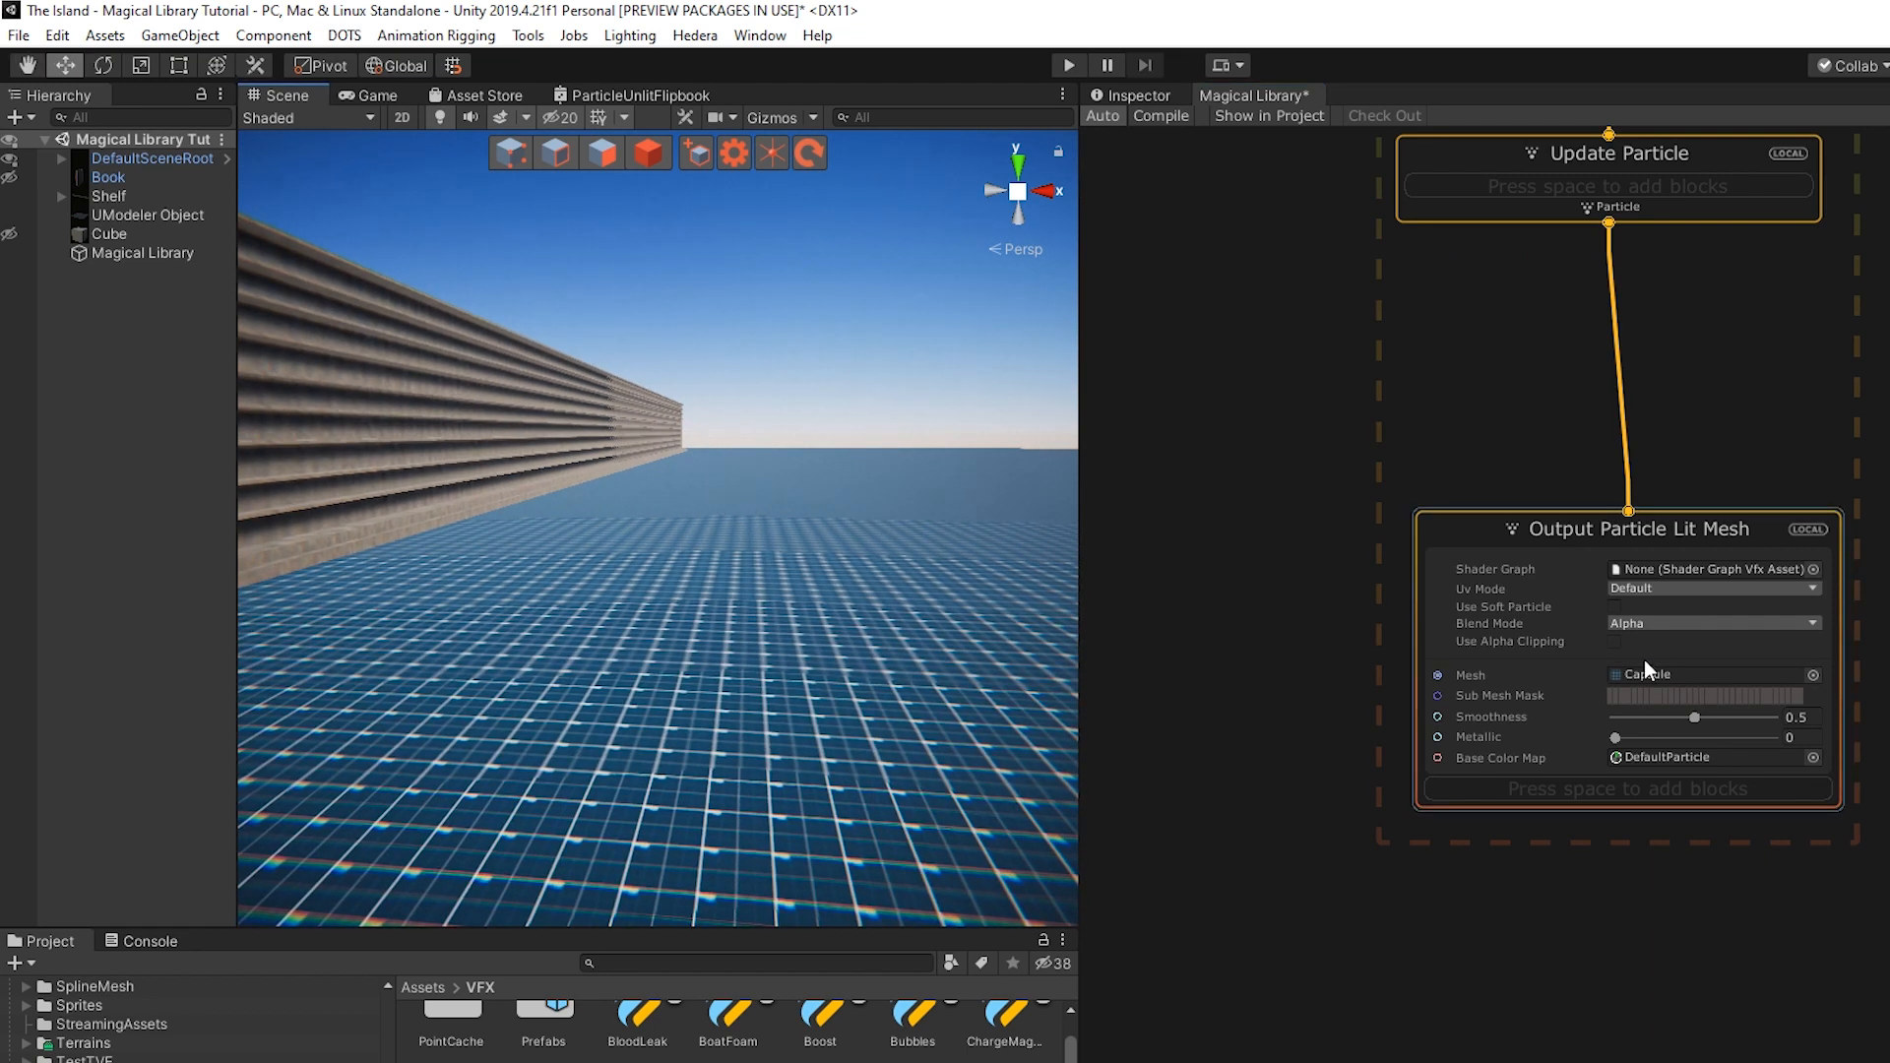
# Set the lit mesh output's Blend Mode to Opaque and its mesh to Book
pyautogui.click(1670, 625)
pyautogui.click(1674, 725)
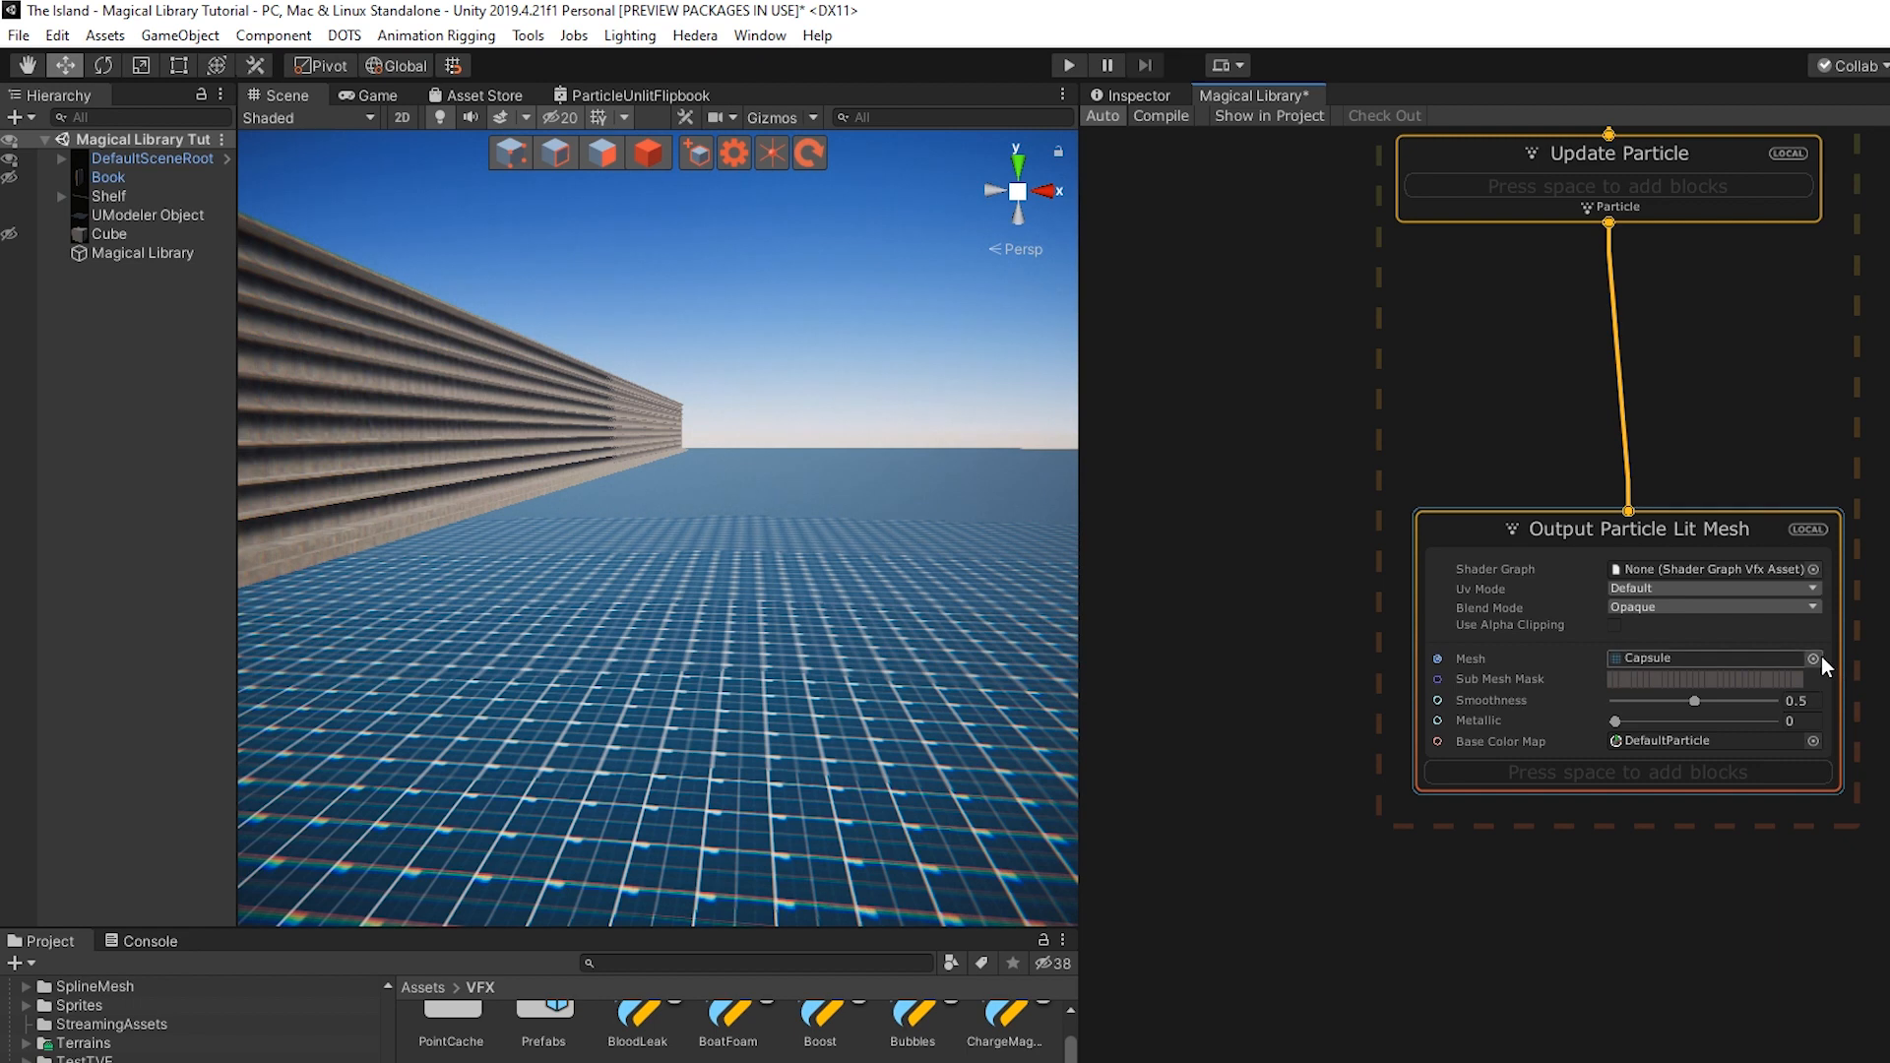
pyautogui.click(1814, 659)
pyautogui.write('book')
pyautogui.doubleClick(1146, 583)
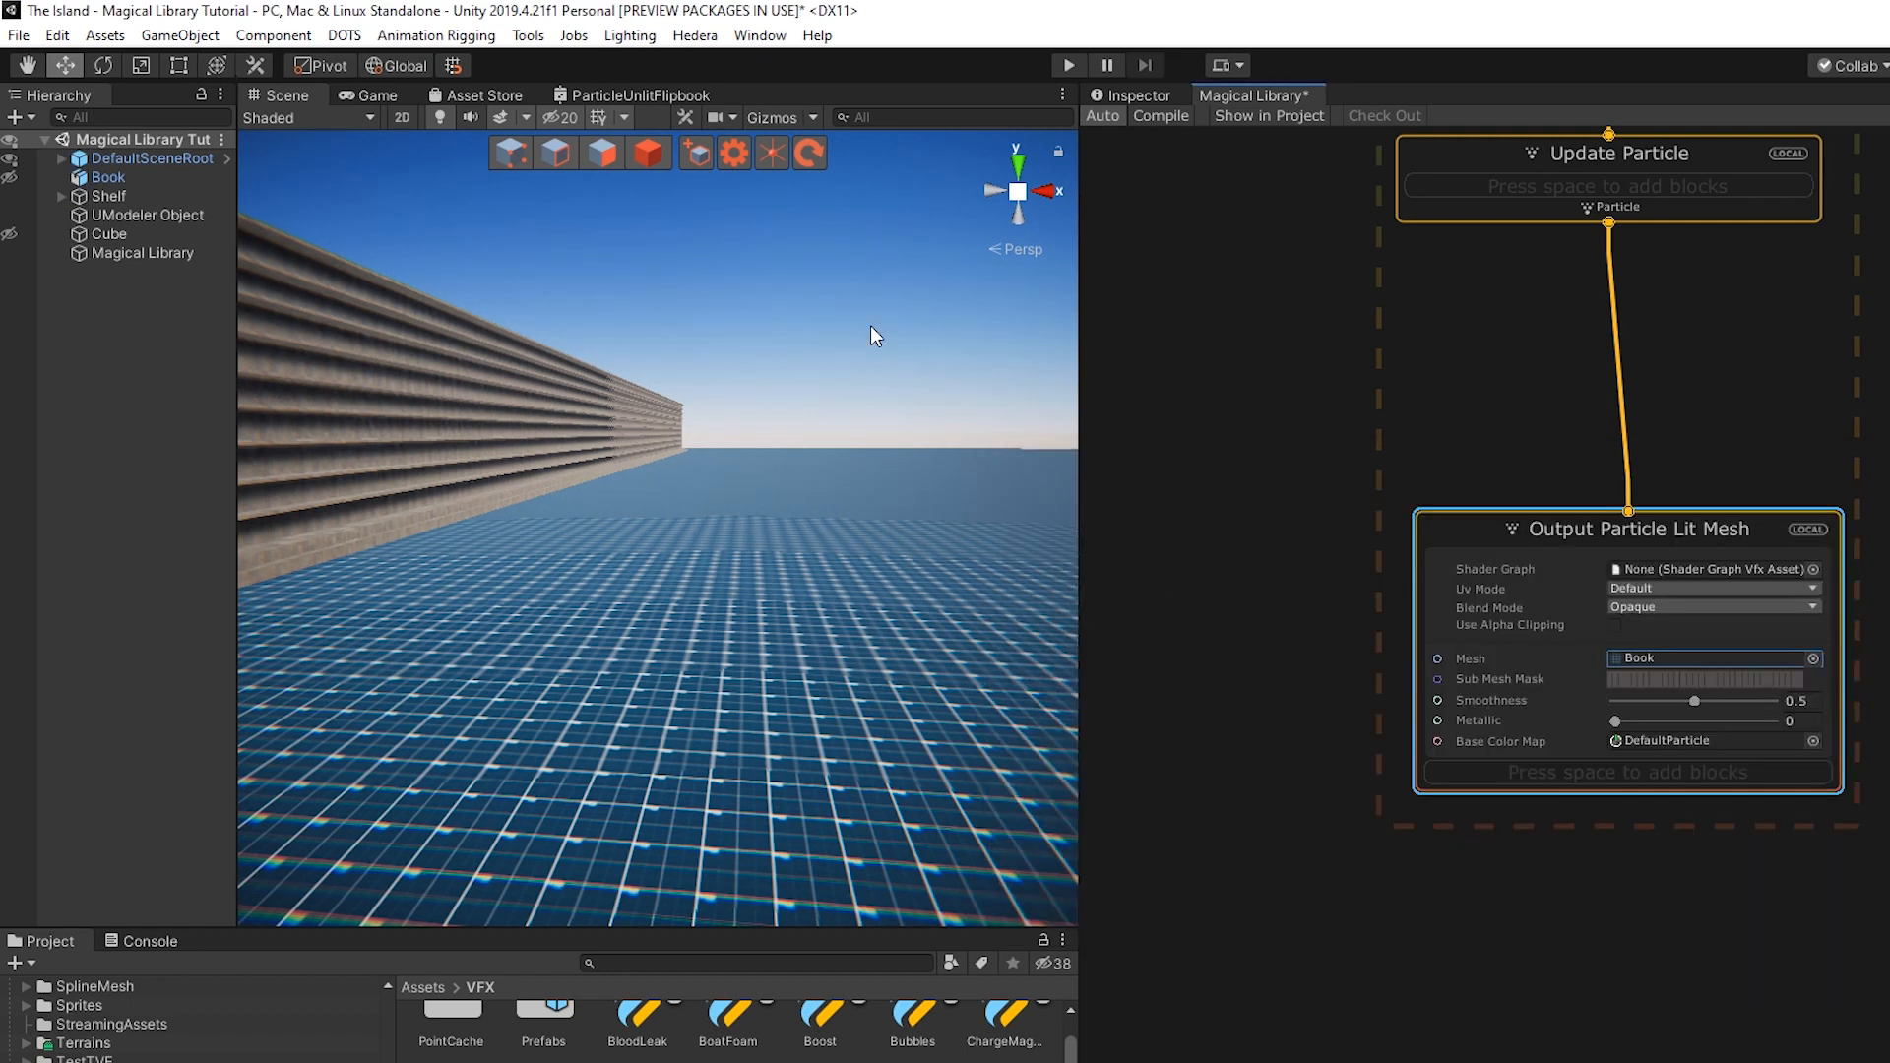
# Set the lit mesh output's Base Color Map to Book_Albedo and its Smoothness to 0.245
pyautogui.click(1813, 741)
pyautogui.write('book')
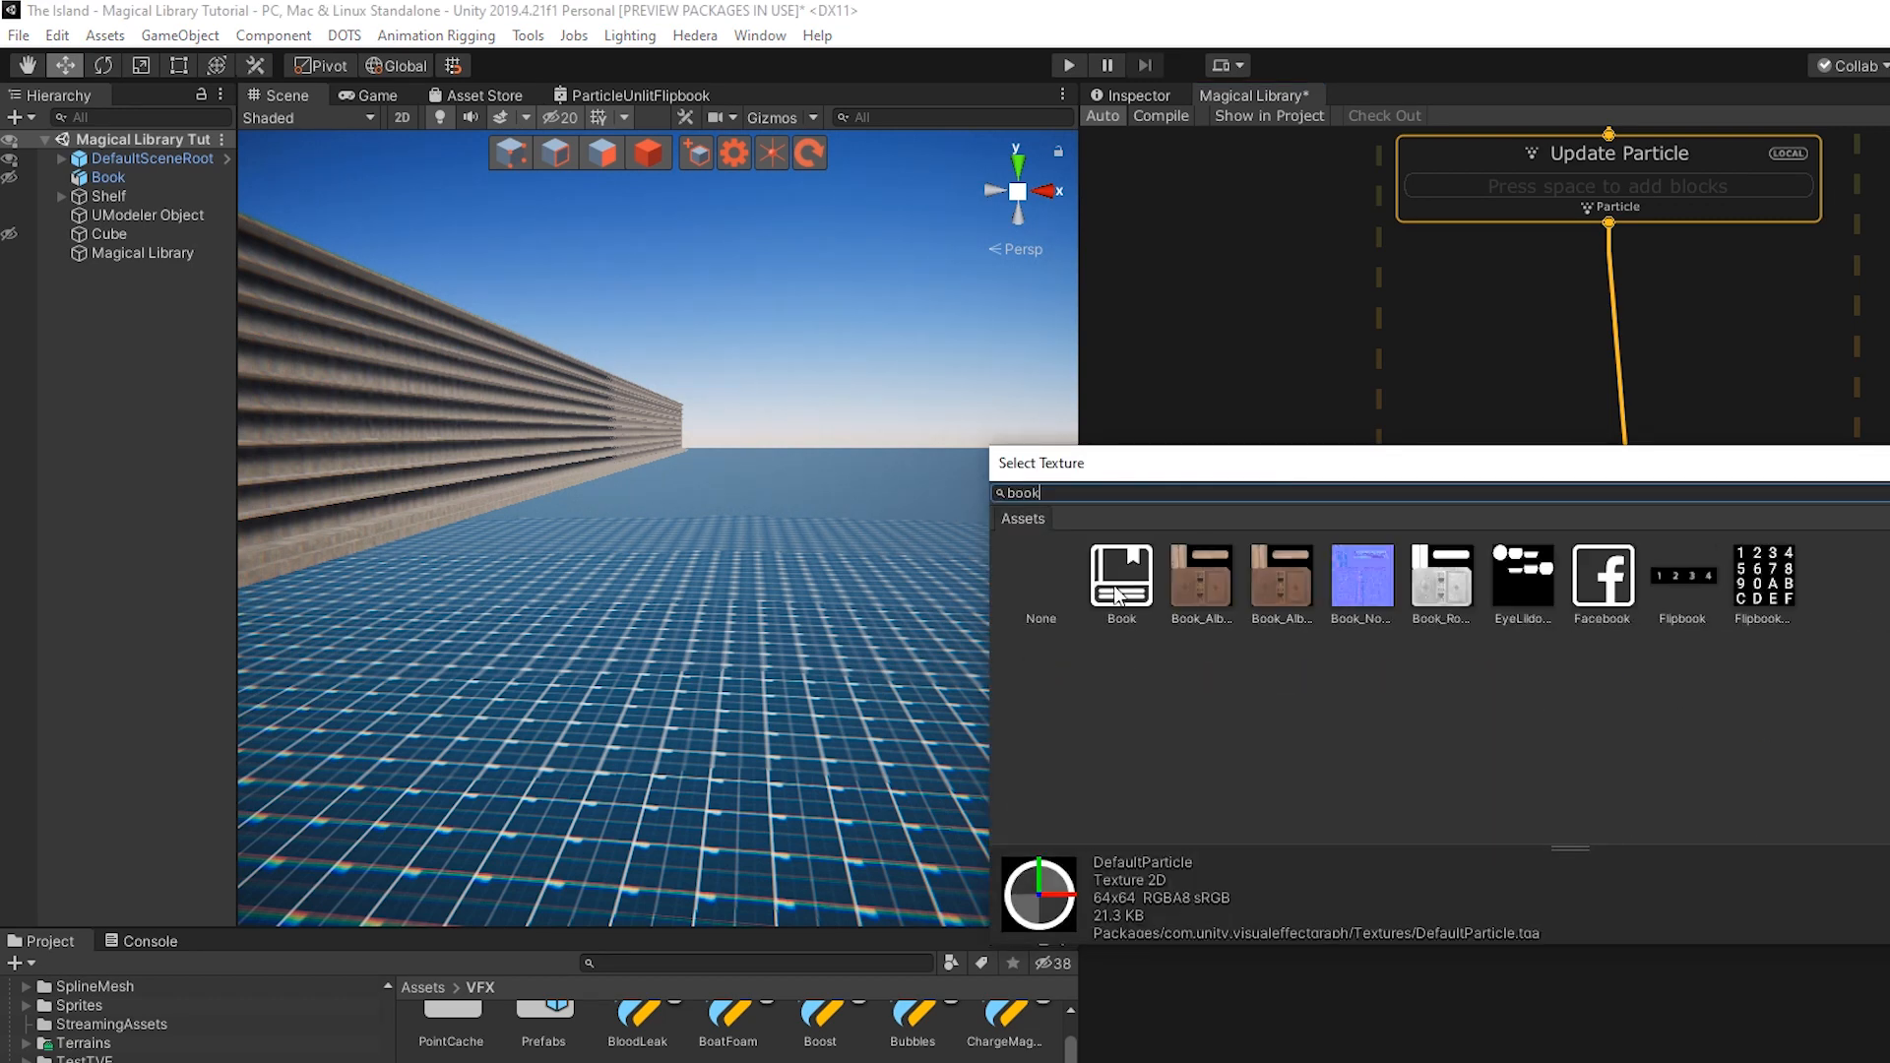
pyautogui.doubleClick(1192, 579)
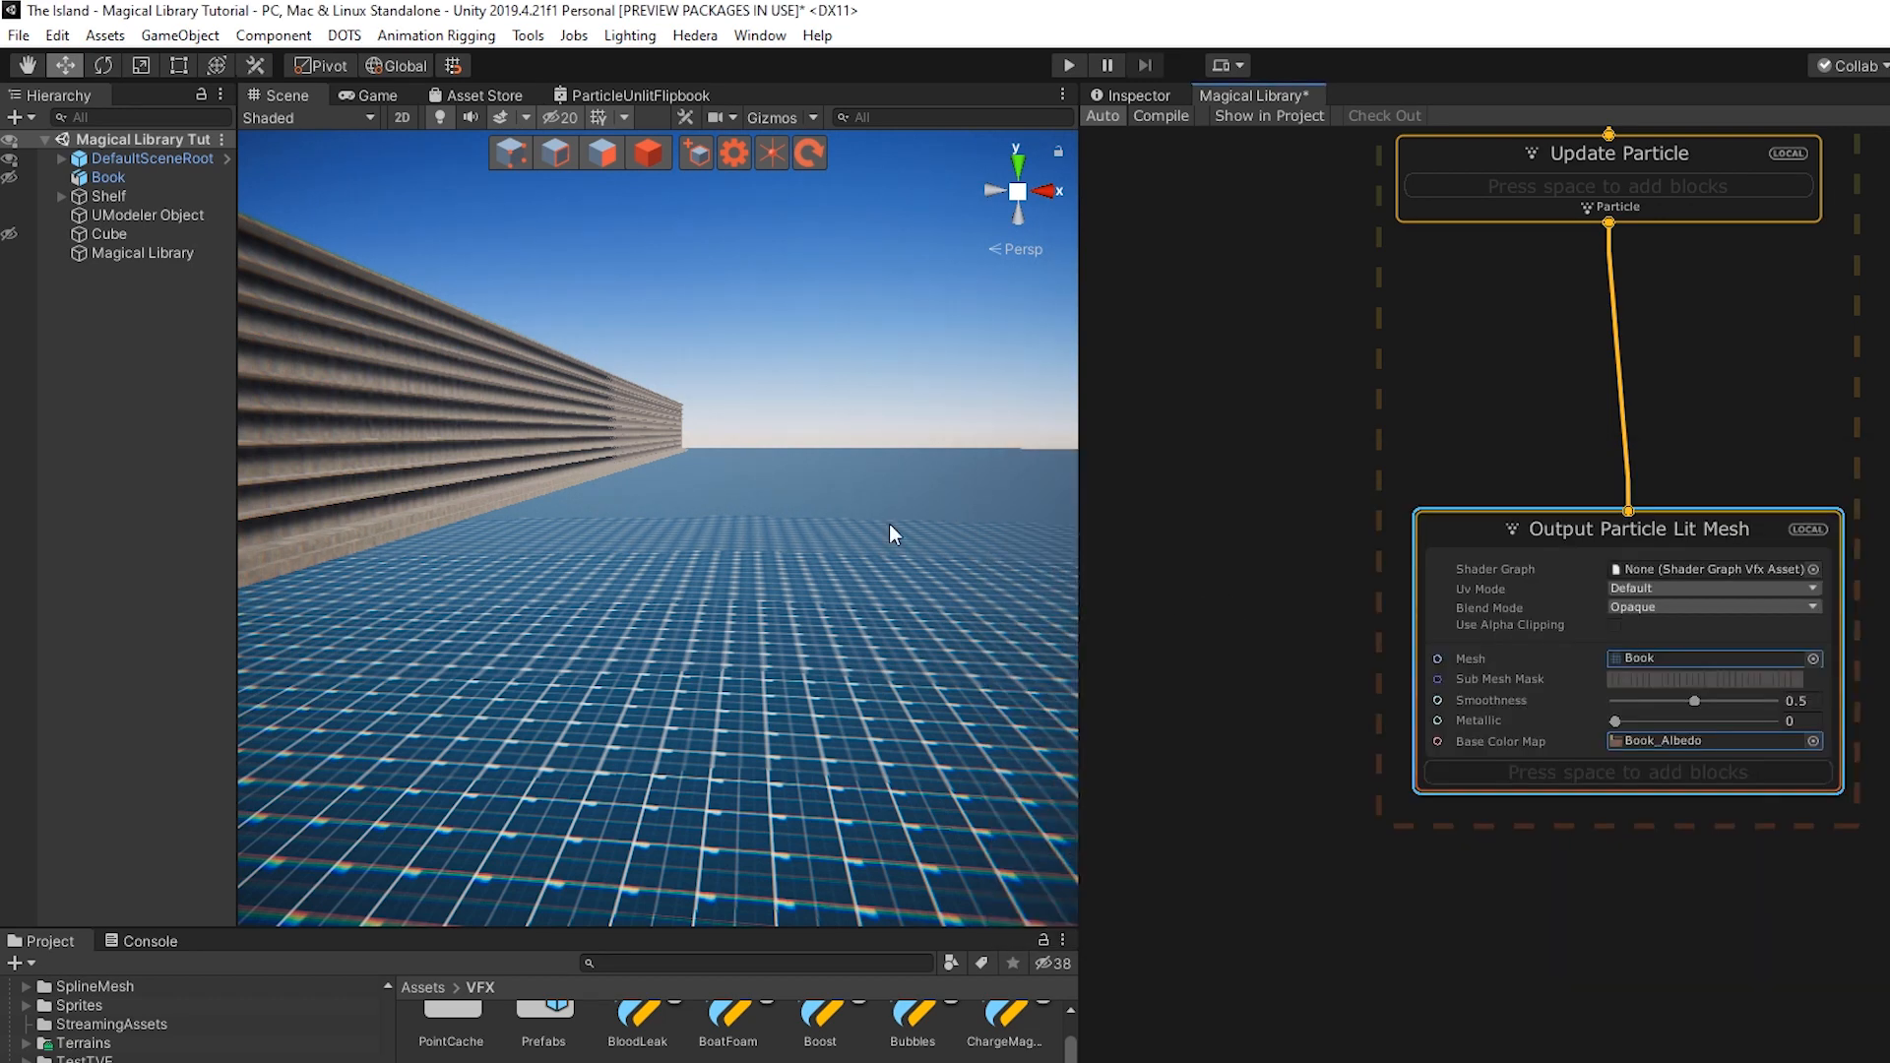
pyautogui.scroll(-3, 1237, 563)
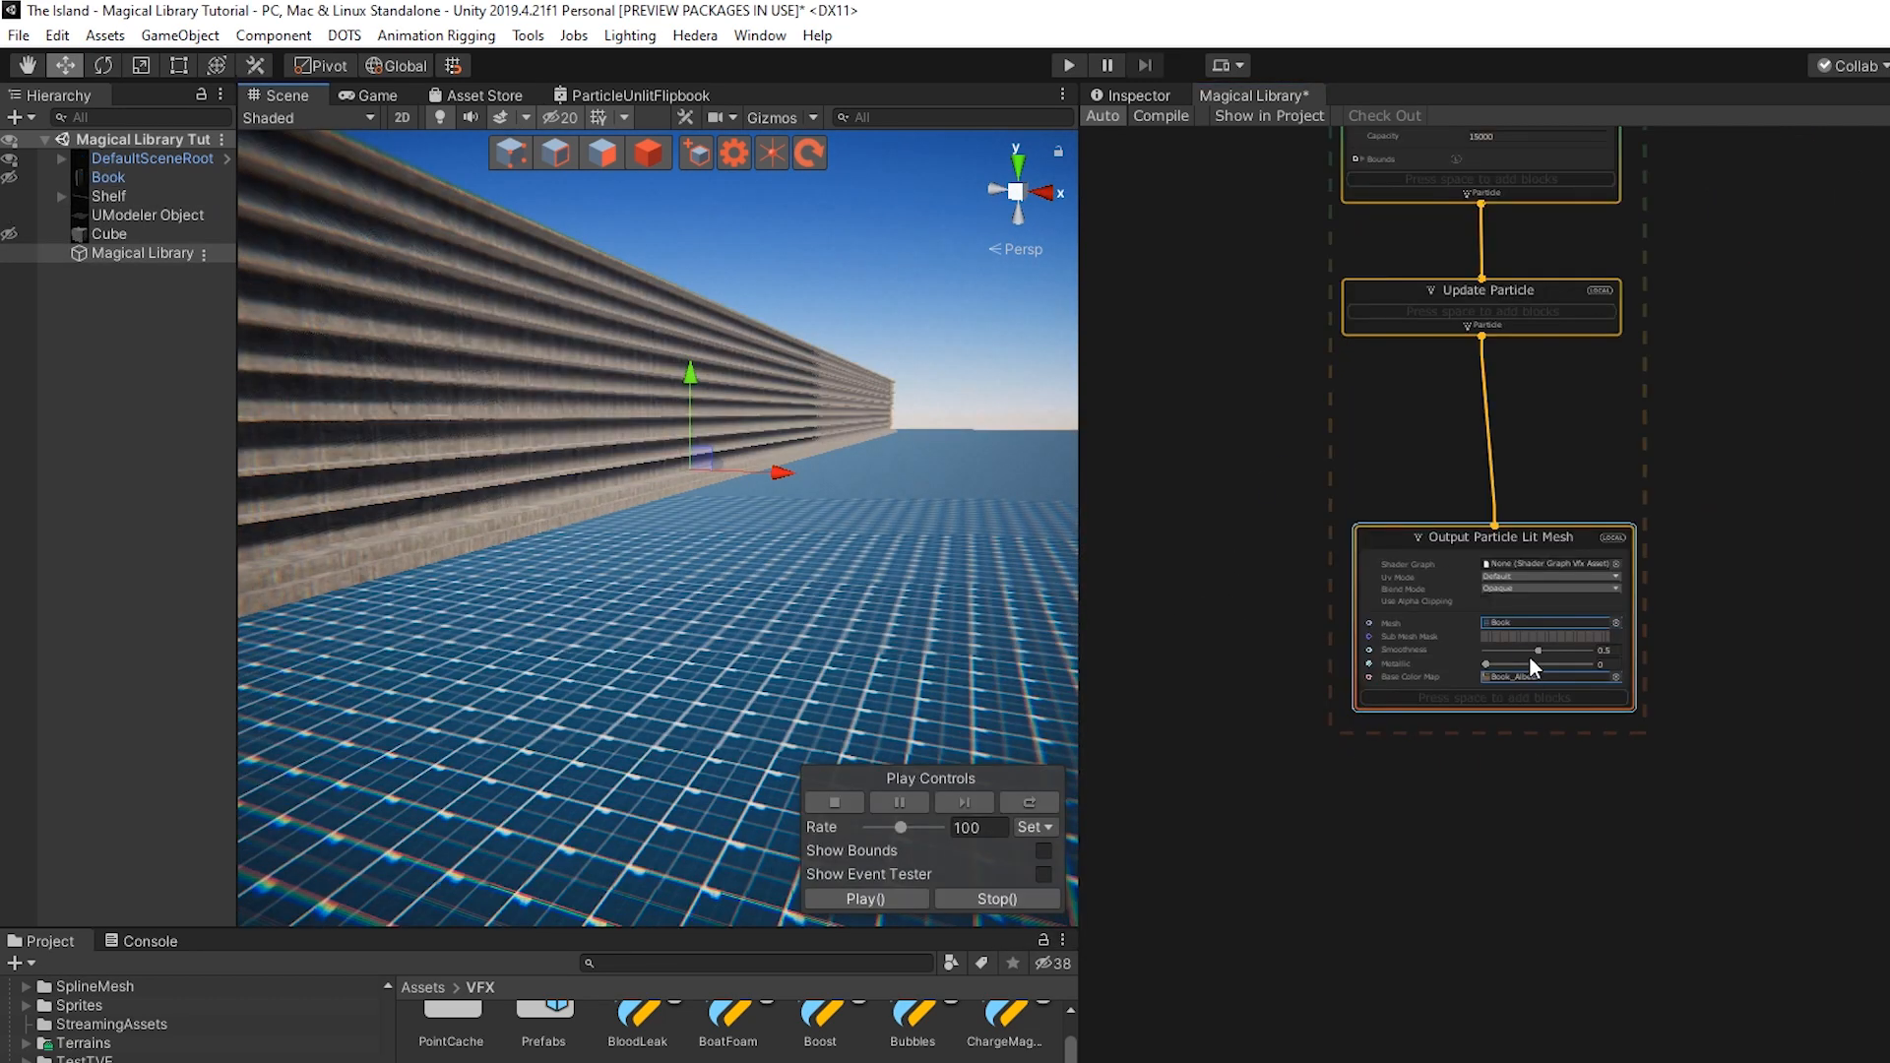
# Add a Set Position block to the Initialize Particle context and view the spawned book in the scene
pyautogui.moveTo(1233, 434); pyautogui.dragTo(1226, 682, button='middle')
pyautogui.click(1368, 429)
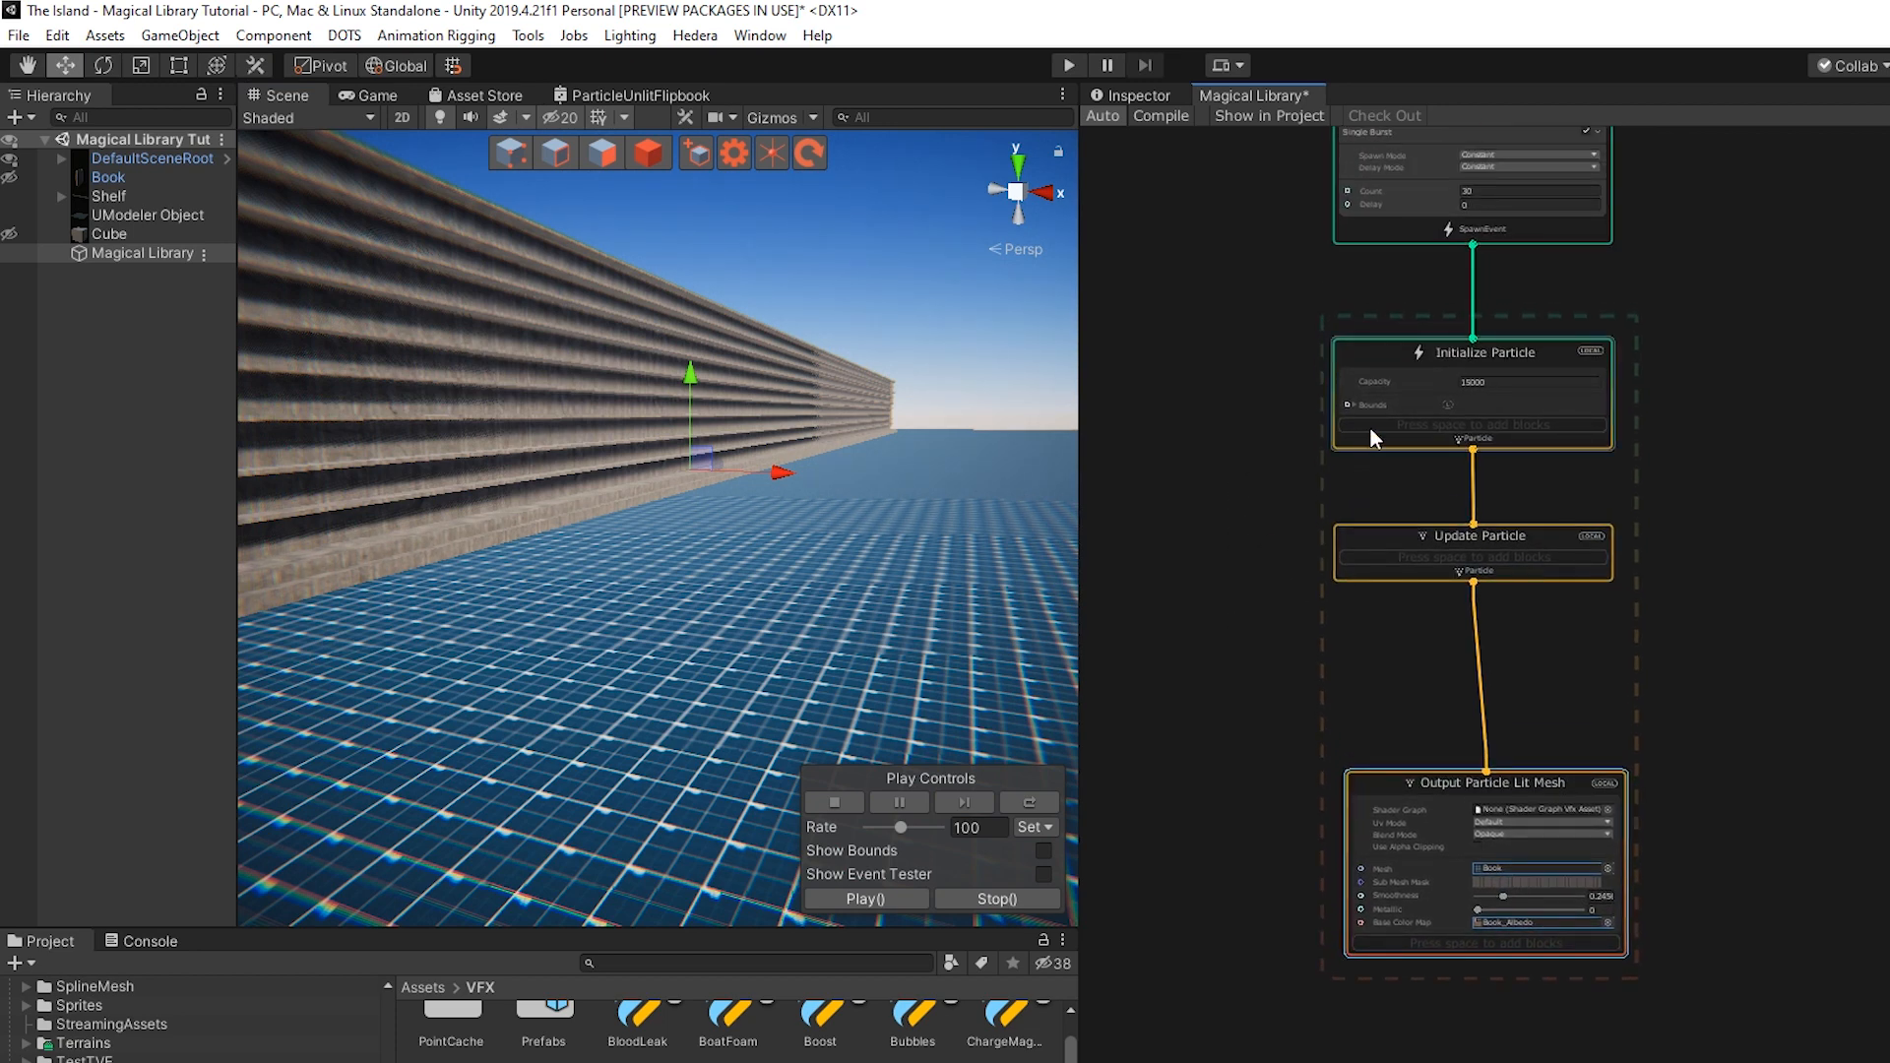
pyautogui.press('space')
pyautogui.write('set ')
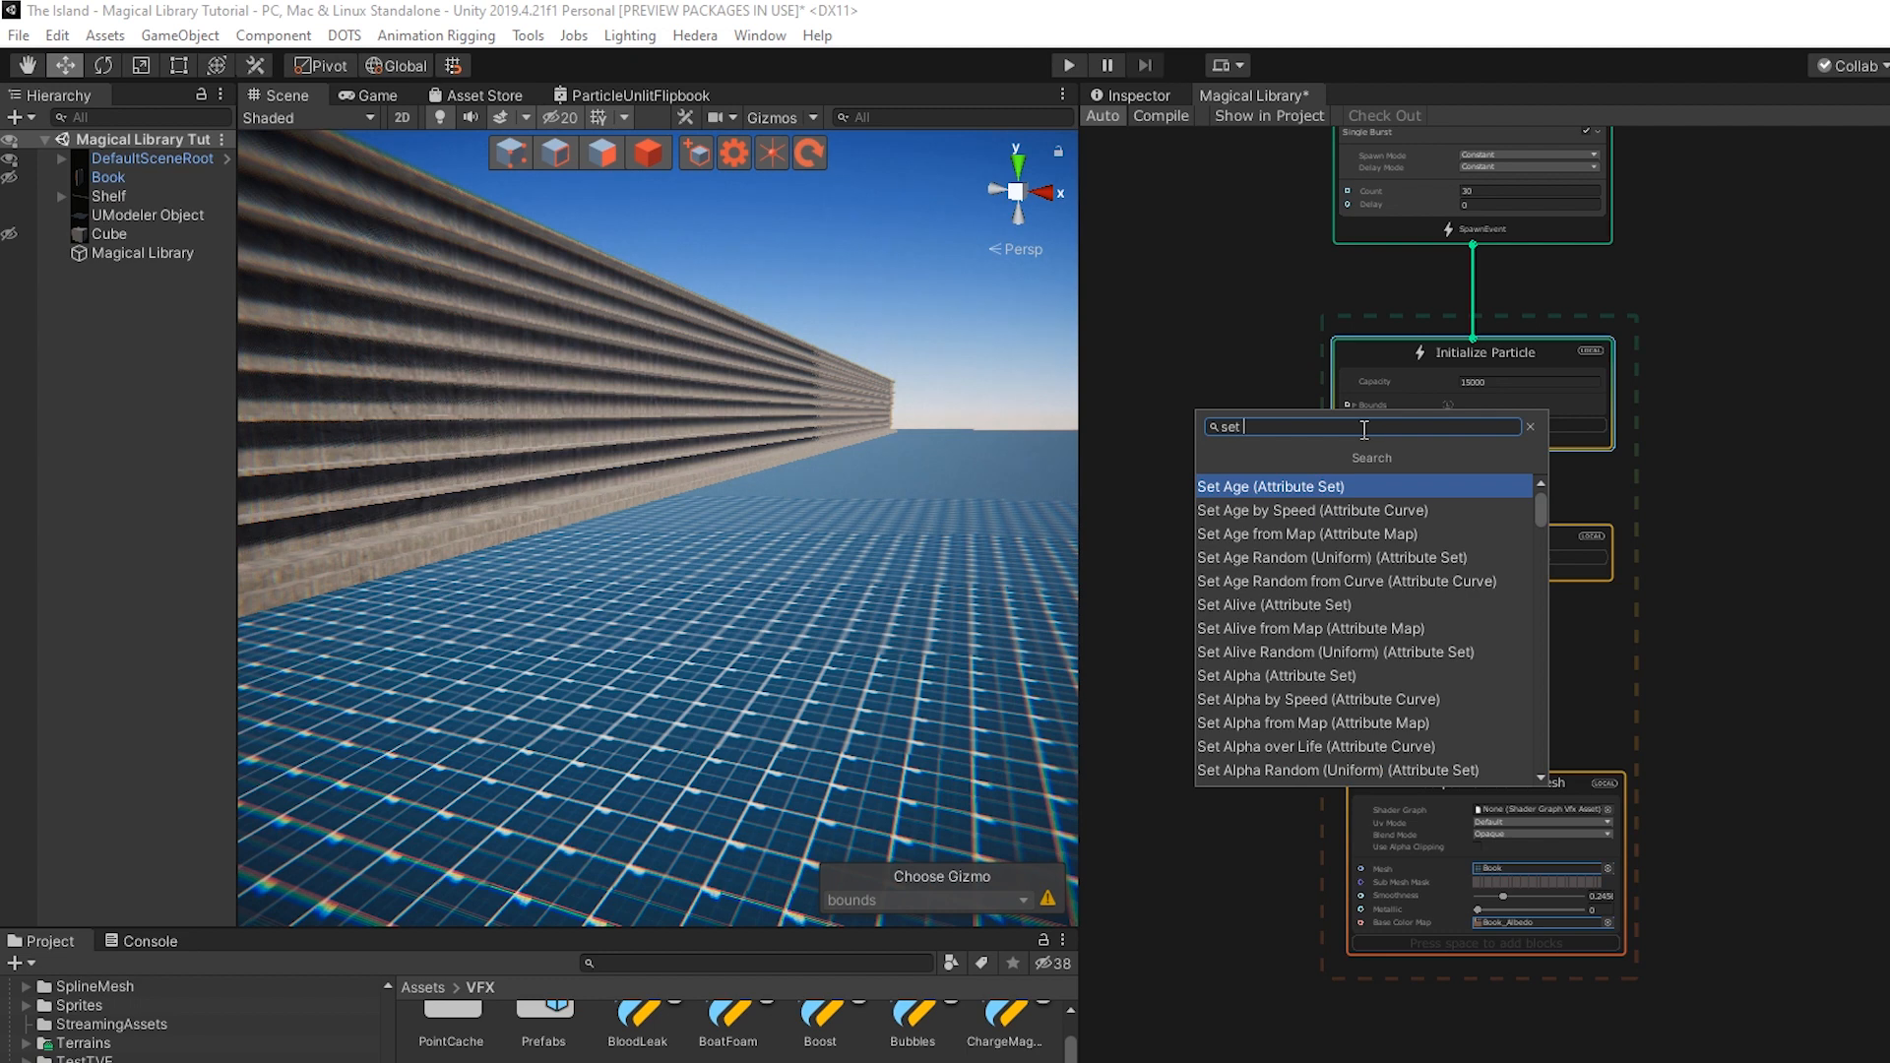
pyautogui.write('pos')
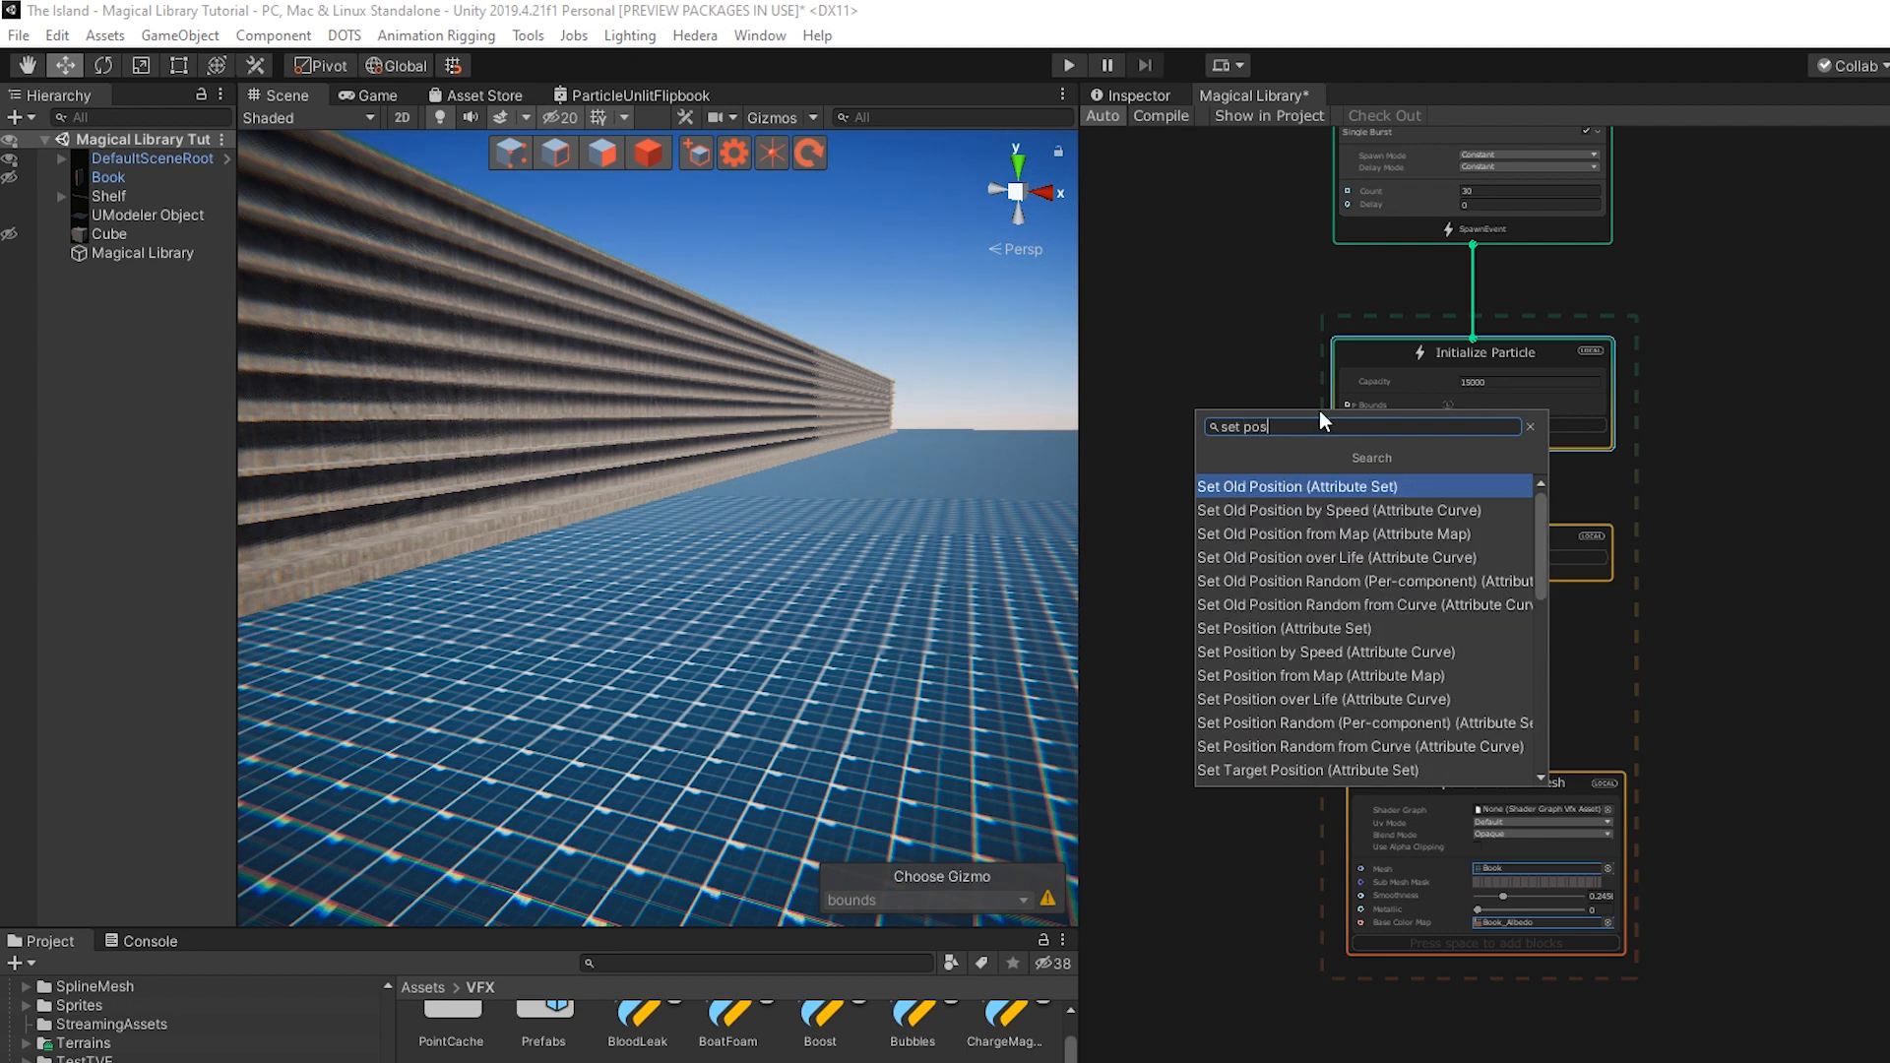
pyautogui.click(1319, 630)
pyautogui.scroll(5, 717, 434)
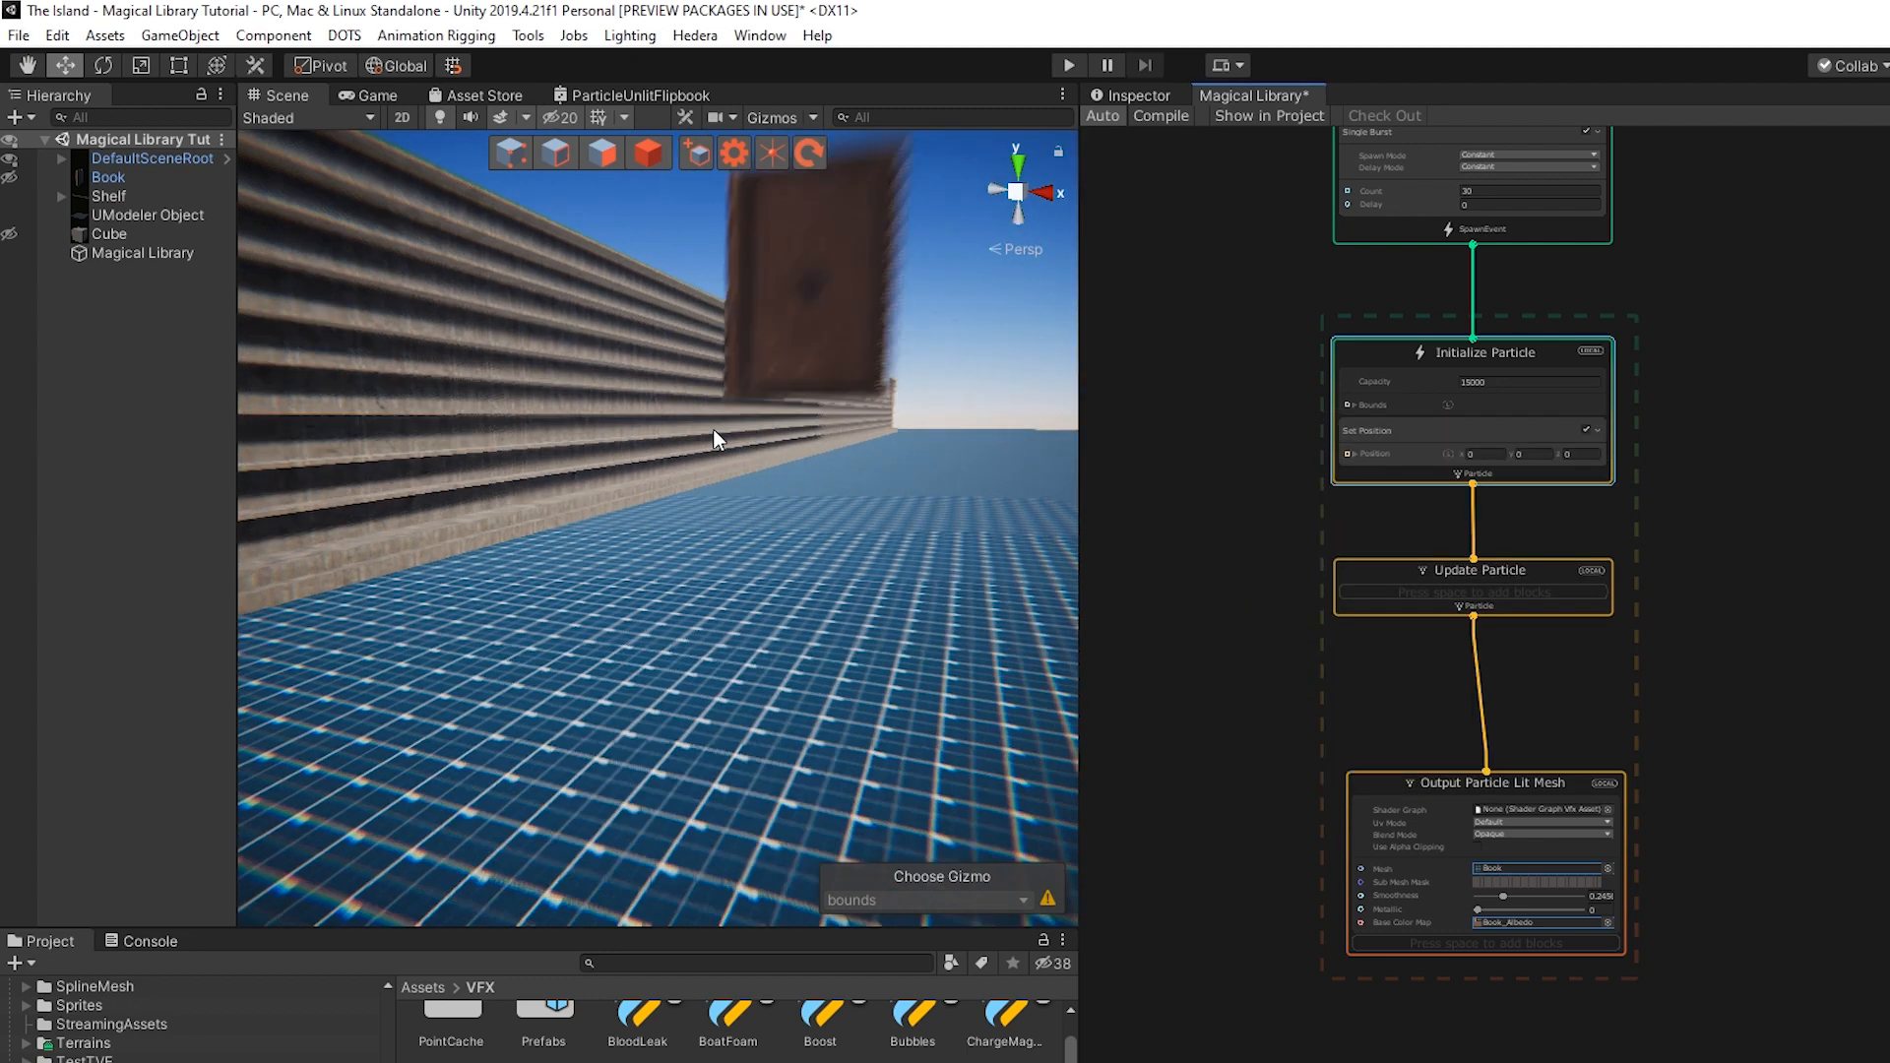
pyautogui.keyDown('alt'); pyautogui.moveTo(779, 385); pyautogui.dragTo(688, 490); pyautogui.keyUp('alt')
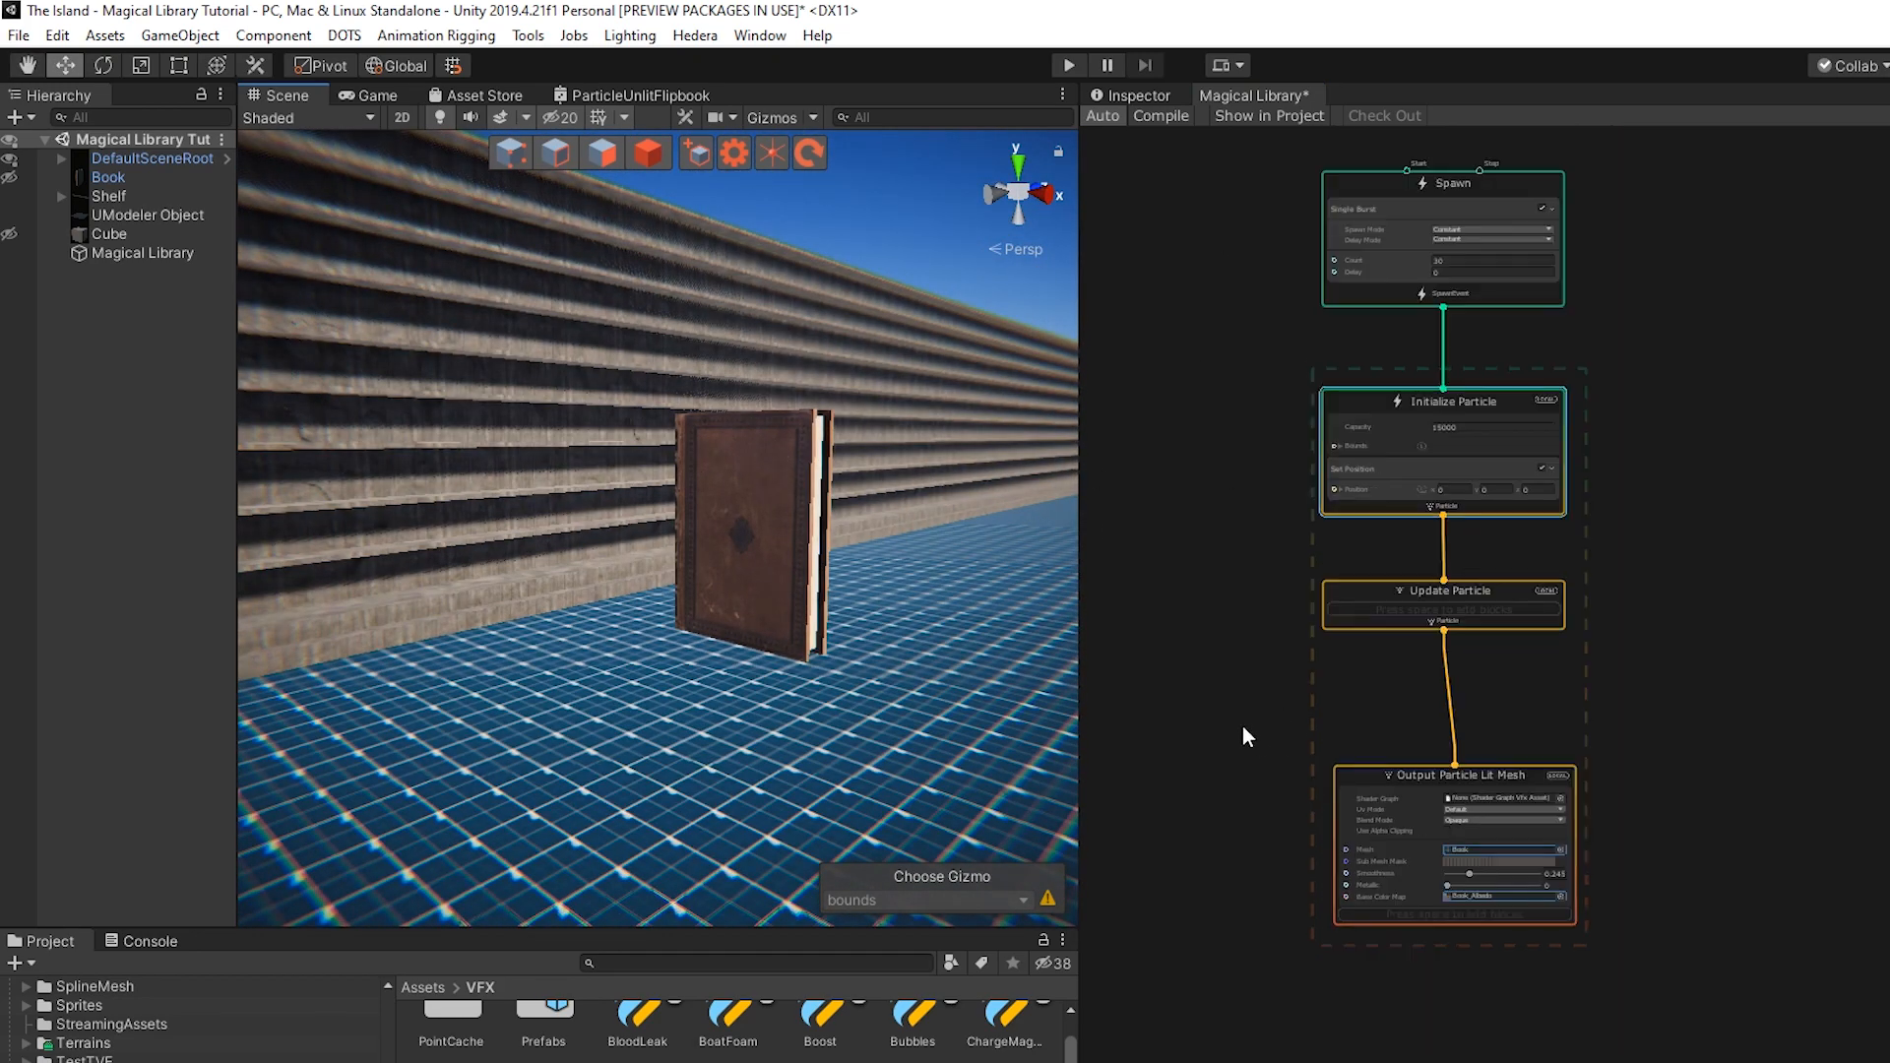
# Enable Use Normal Map for the Output Particle Lit Mesh context and return to the effect graph
pyautogui.moveTo(1245, 738); pyautogui.dragTo(1211, 473, button='middle')
pyautogui.scroll(2, 1246, 648)
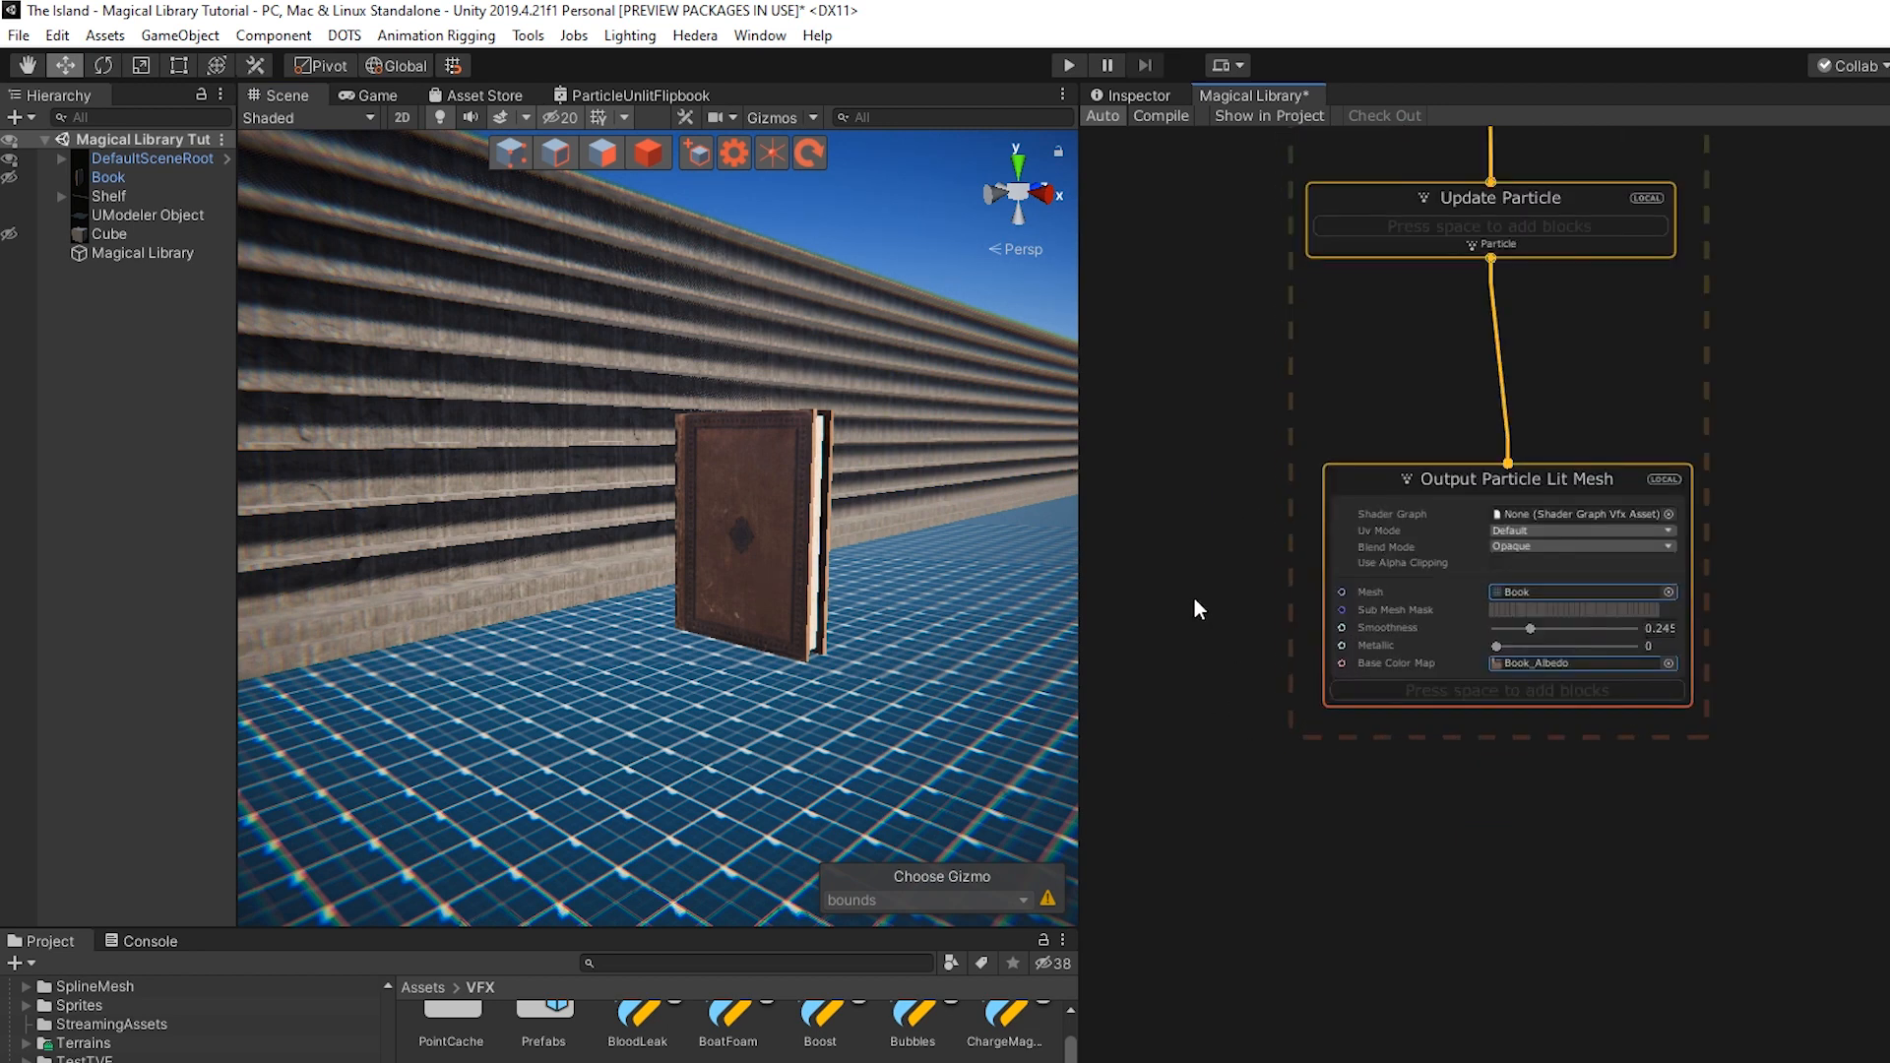
pyautogui.click(1375, 488)
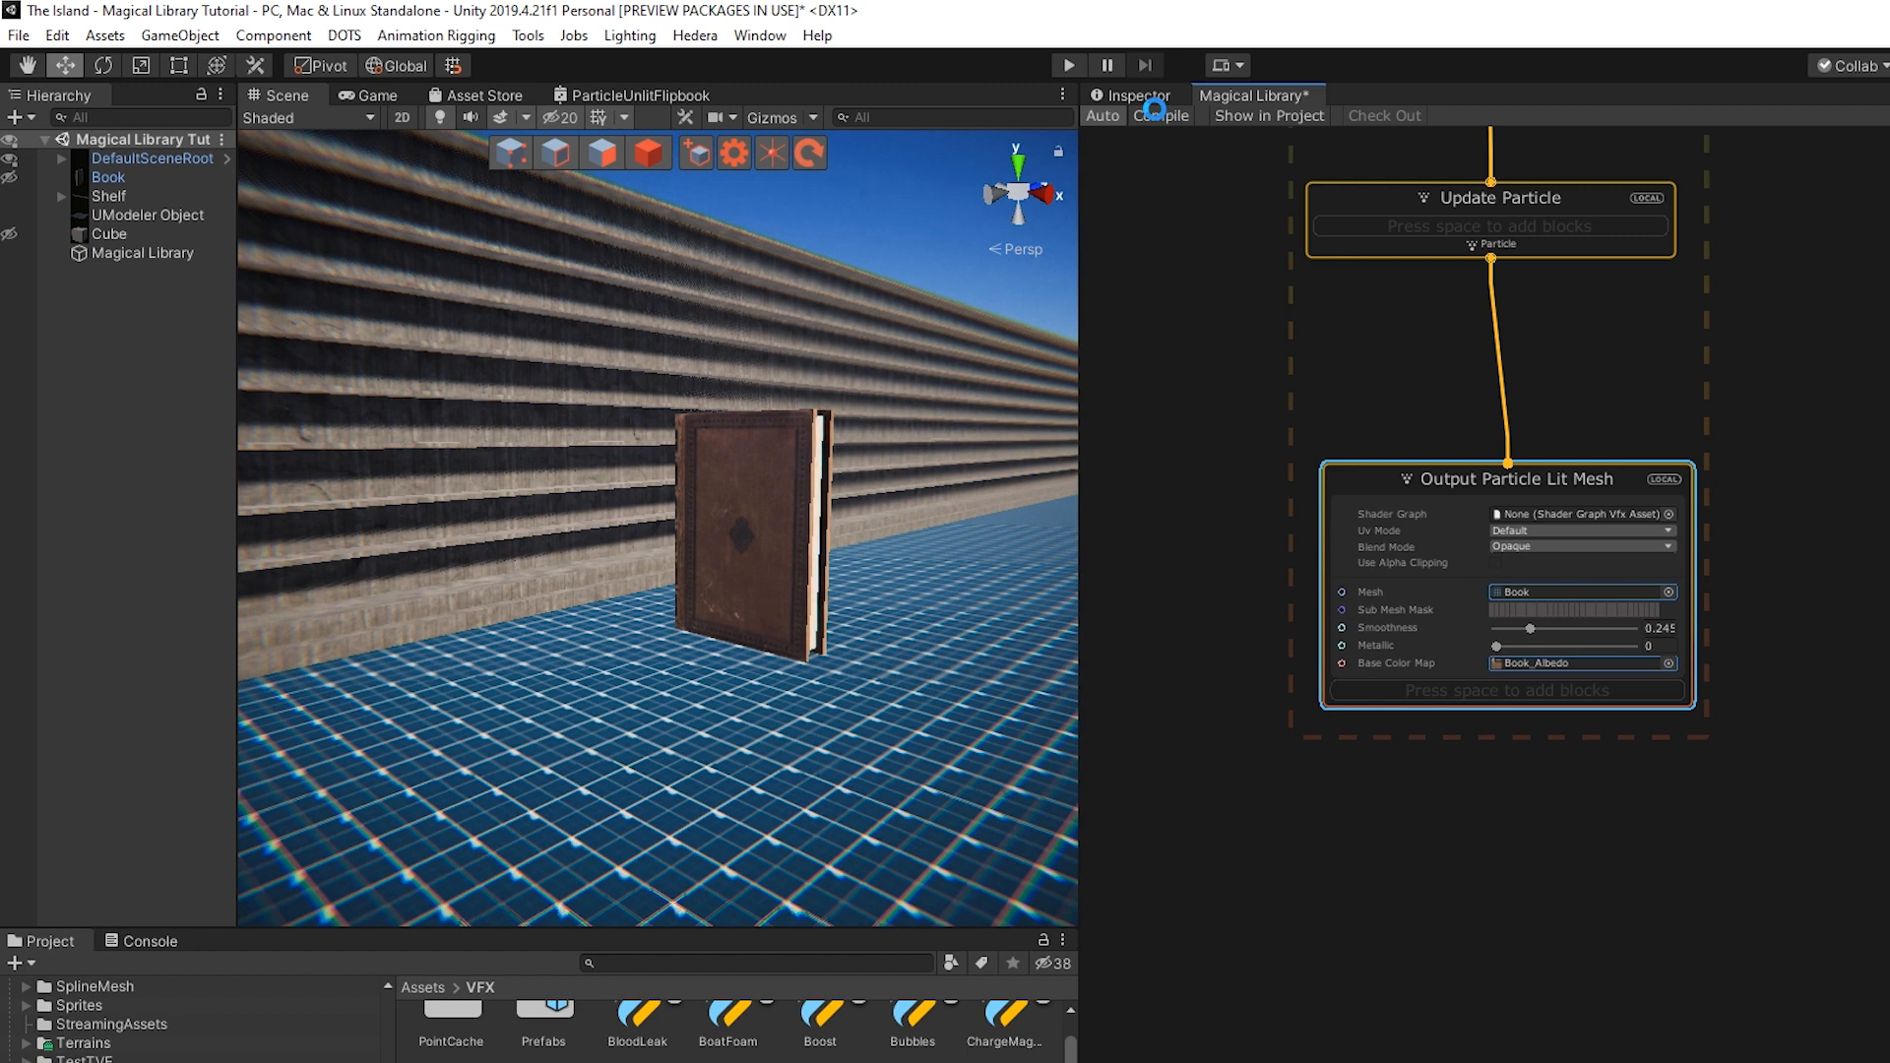
pyautogui.click(1132, 112)
pyautogui.click(1142, 96)
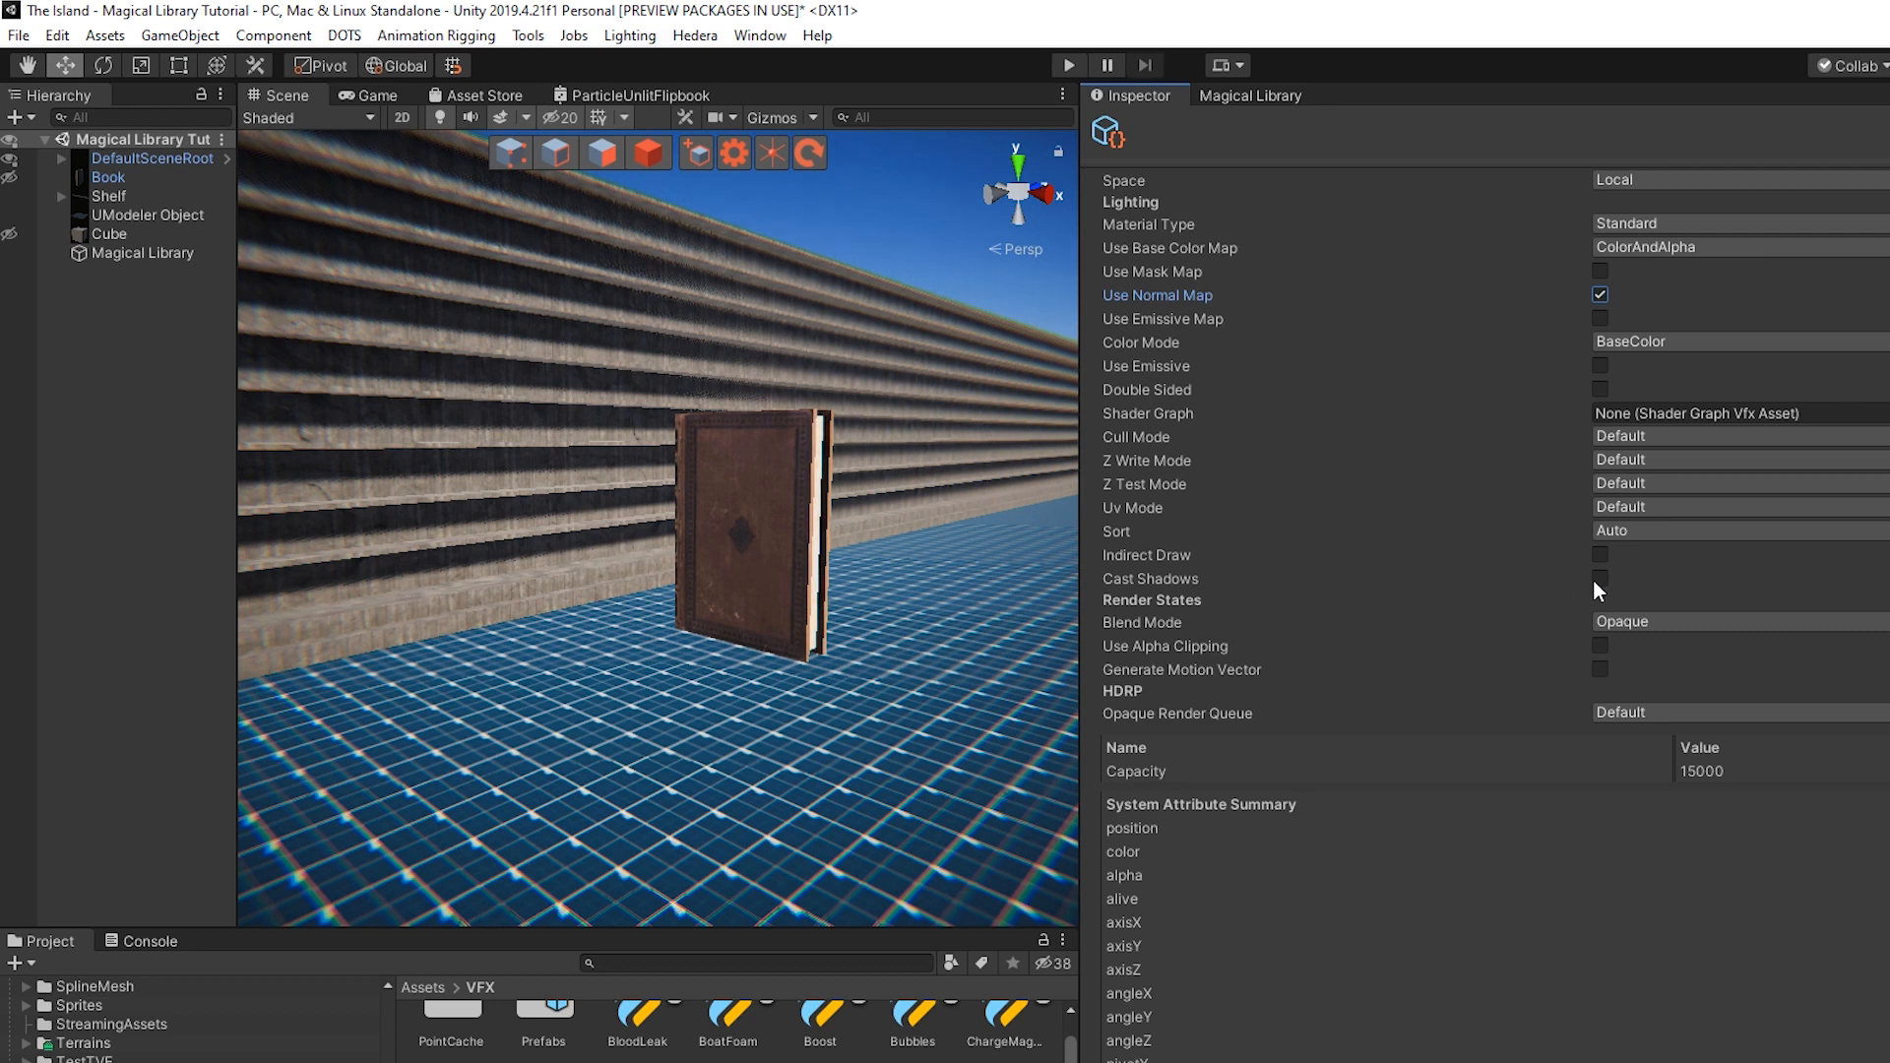
pyautogui.click(1251, 96)
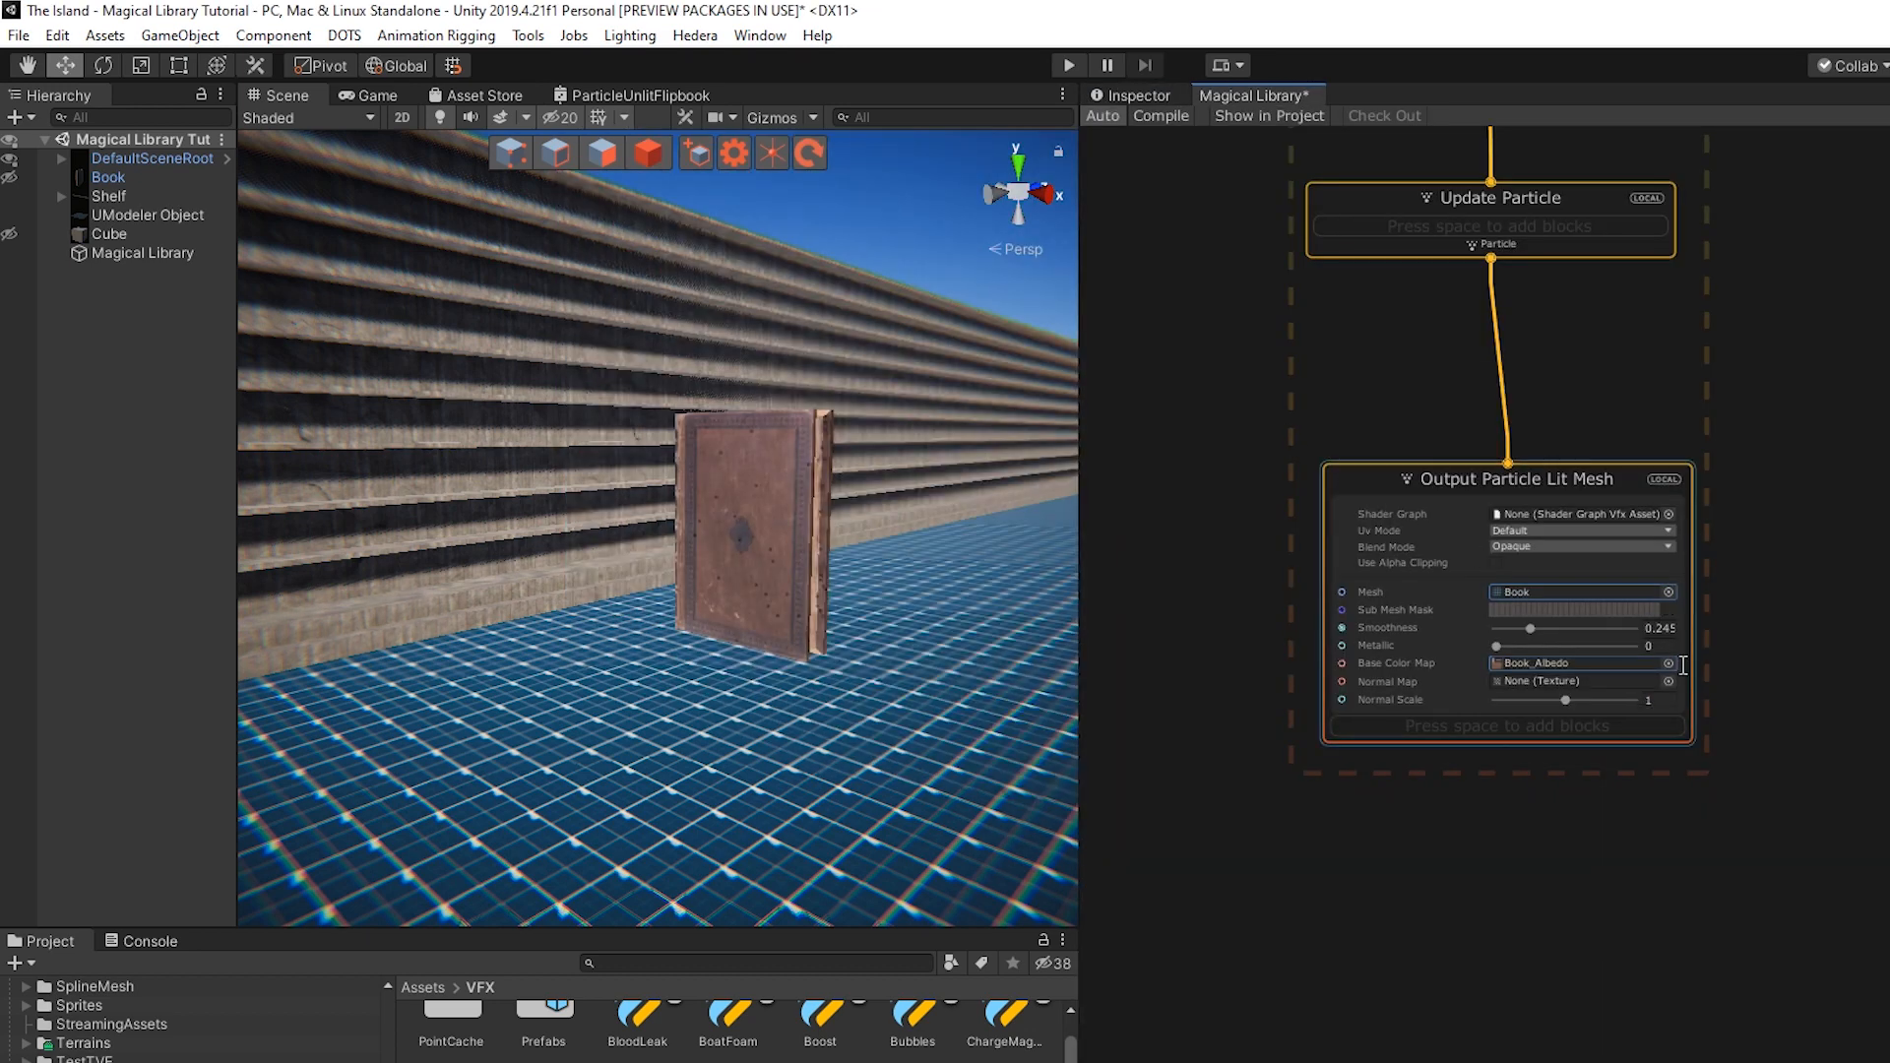
# Assign Book_Normal as the lit mesh output's Normal Map and set its Normal Scale to about 0.475
pyautogui.click(1669, 681)
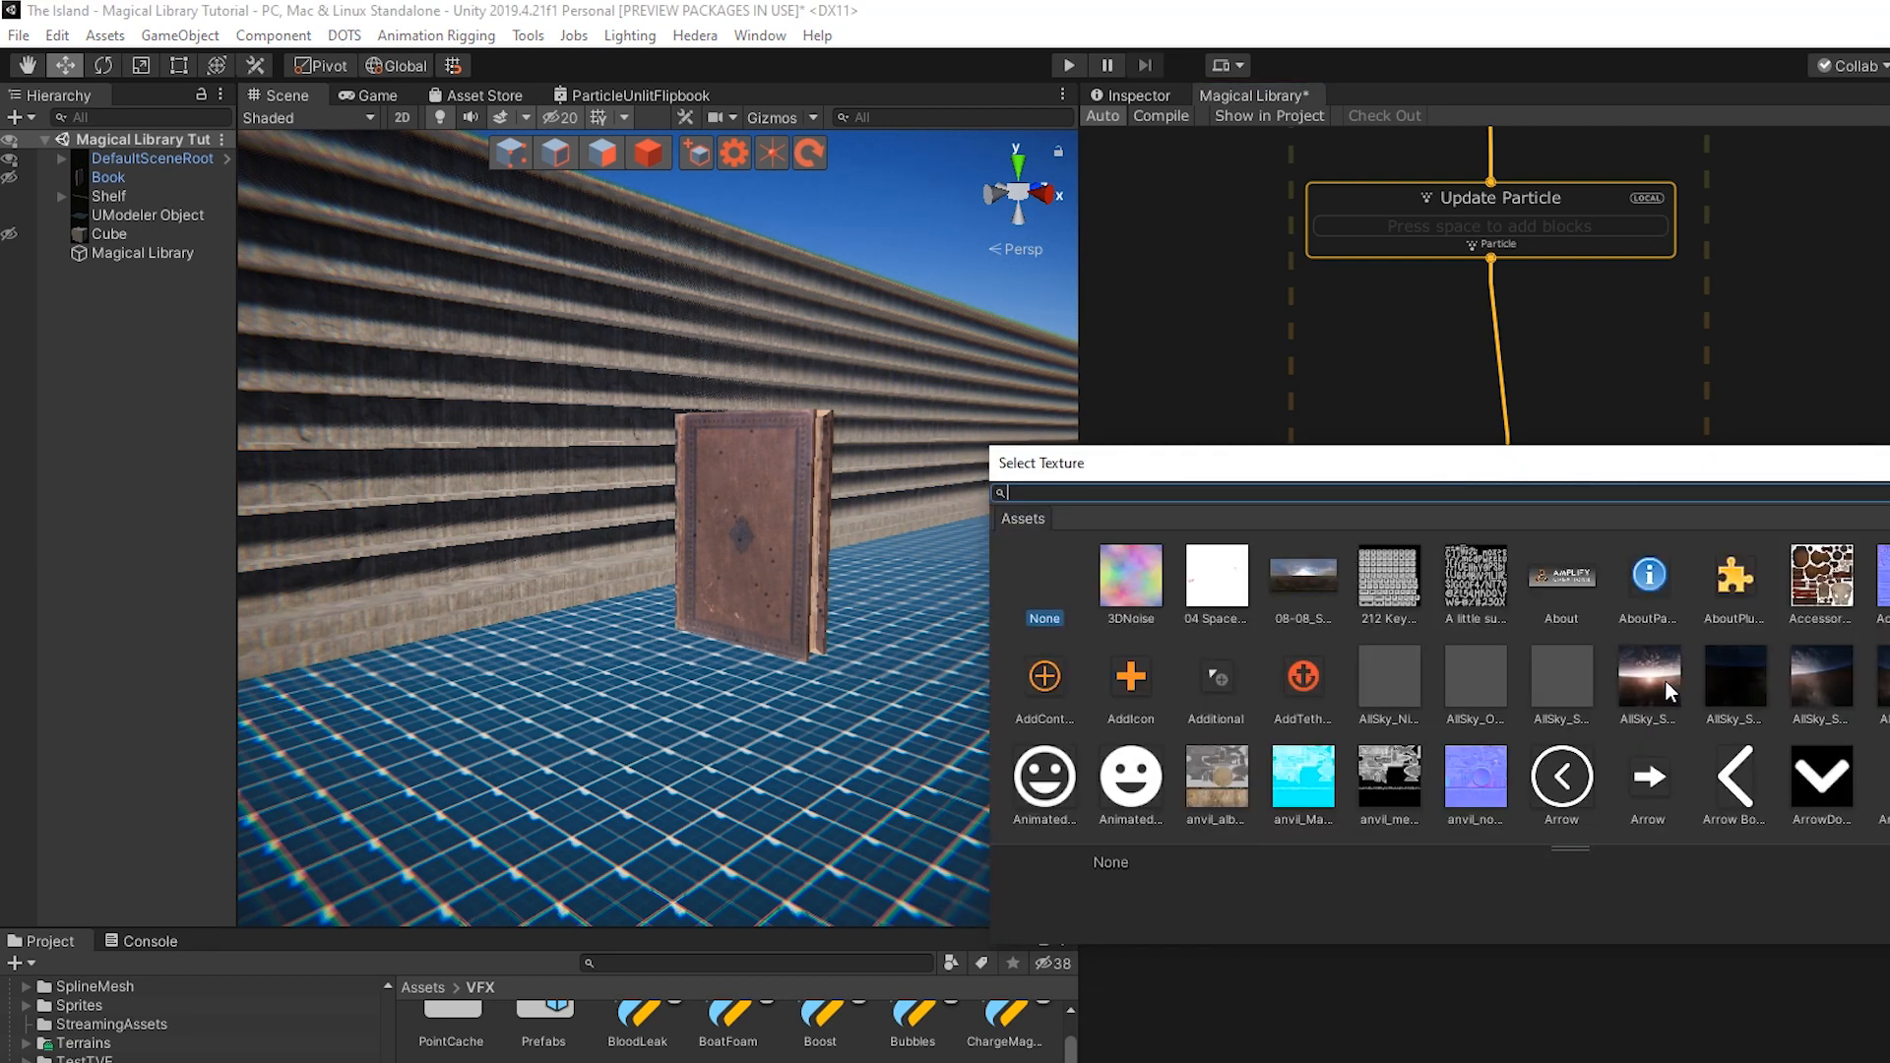
pyautogui.write('book')
pyautogui.click(1376, 592)
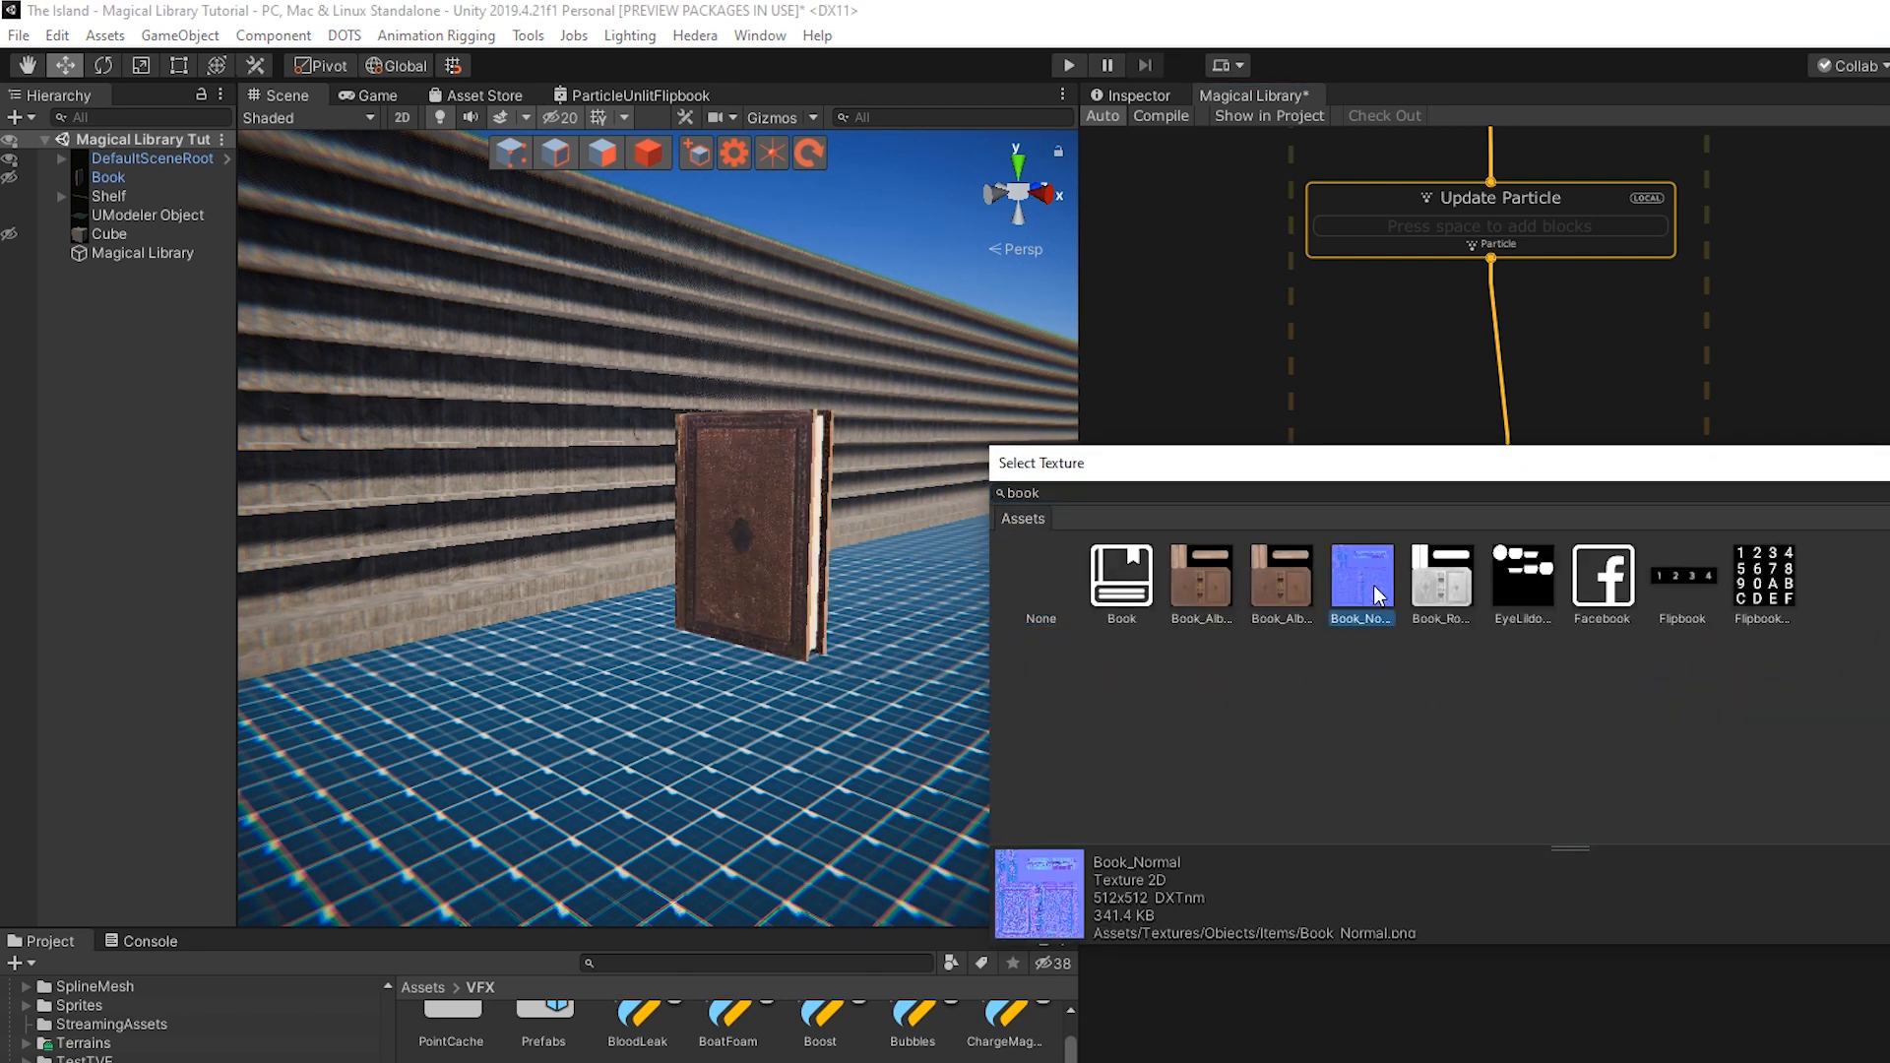
pyautogui.doubleClick(1376, 593)
pyautogui.keyDown('alt'); pyautogui.moveTo(837, 582); pyautogui.dragTo(937, 583); pyautogui.keyUp('alt')
pyautogui.click(1544, 700)
pyautogui.moveTo(1544, 700)
pyautogui.mouseDown()
pyautogui.moveTo(1493, 703)
pyautogui.moveTo(1529, 709)
pyautogui.mouseUp()
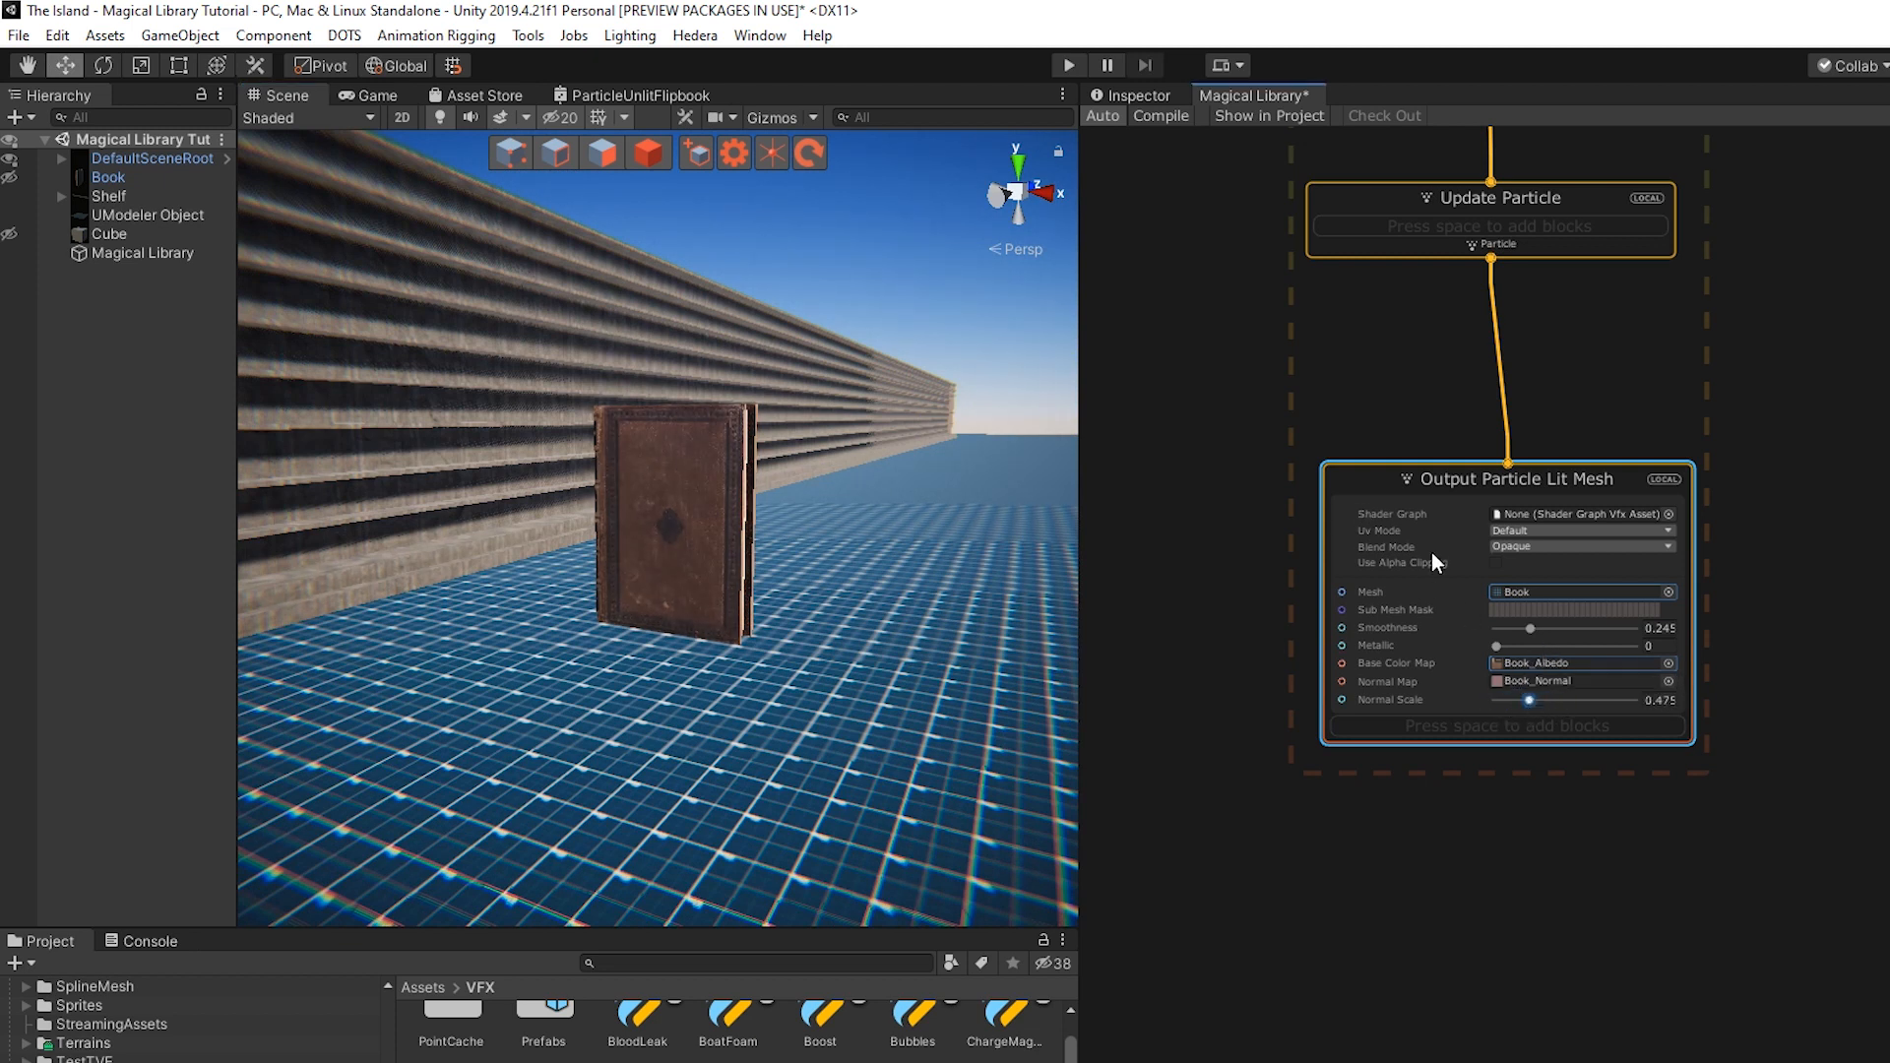
# Examine the book particle in front of the shelf from several angles and distances
pyautogui.moveTo(1270, 417); pyautogui.dragTo(1322, 705, button='middle')
pyautogui.keyDown('alt'); pyautogui.moveTo(868, 584); pyautogui.dragTo(703, 568); pyautogui.keyUp('alt')
pyautogui.moveTo(858, 530); pyautogui.dragTo(734, 500, button='middle')
pyautogui.keyDown('alt'); pyautogui.moveTo(738, 504); pyautogui.dragTo(845, 529); pyautogui.keyUp('alt')
pyautogui.scroll(-10, 829, 519)
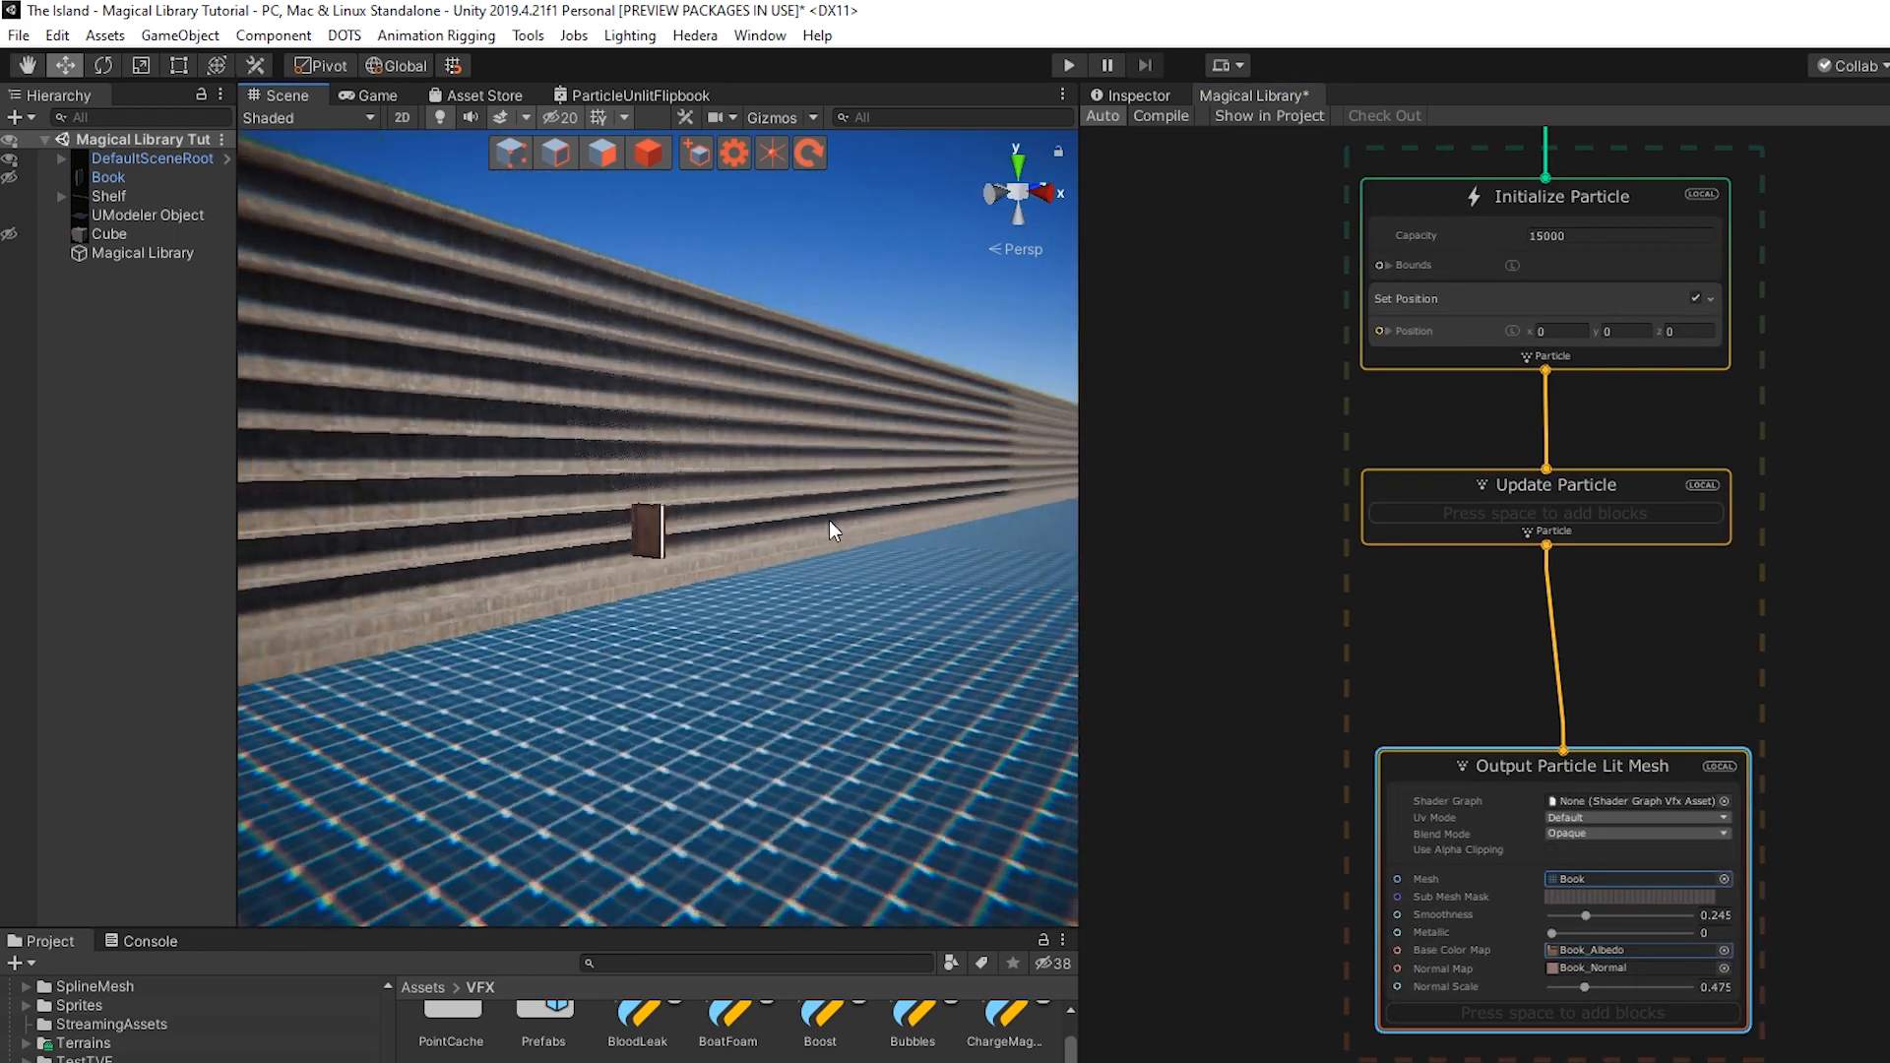
pyautogui.scroll(7, 829, 520)
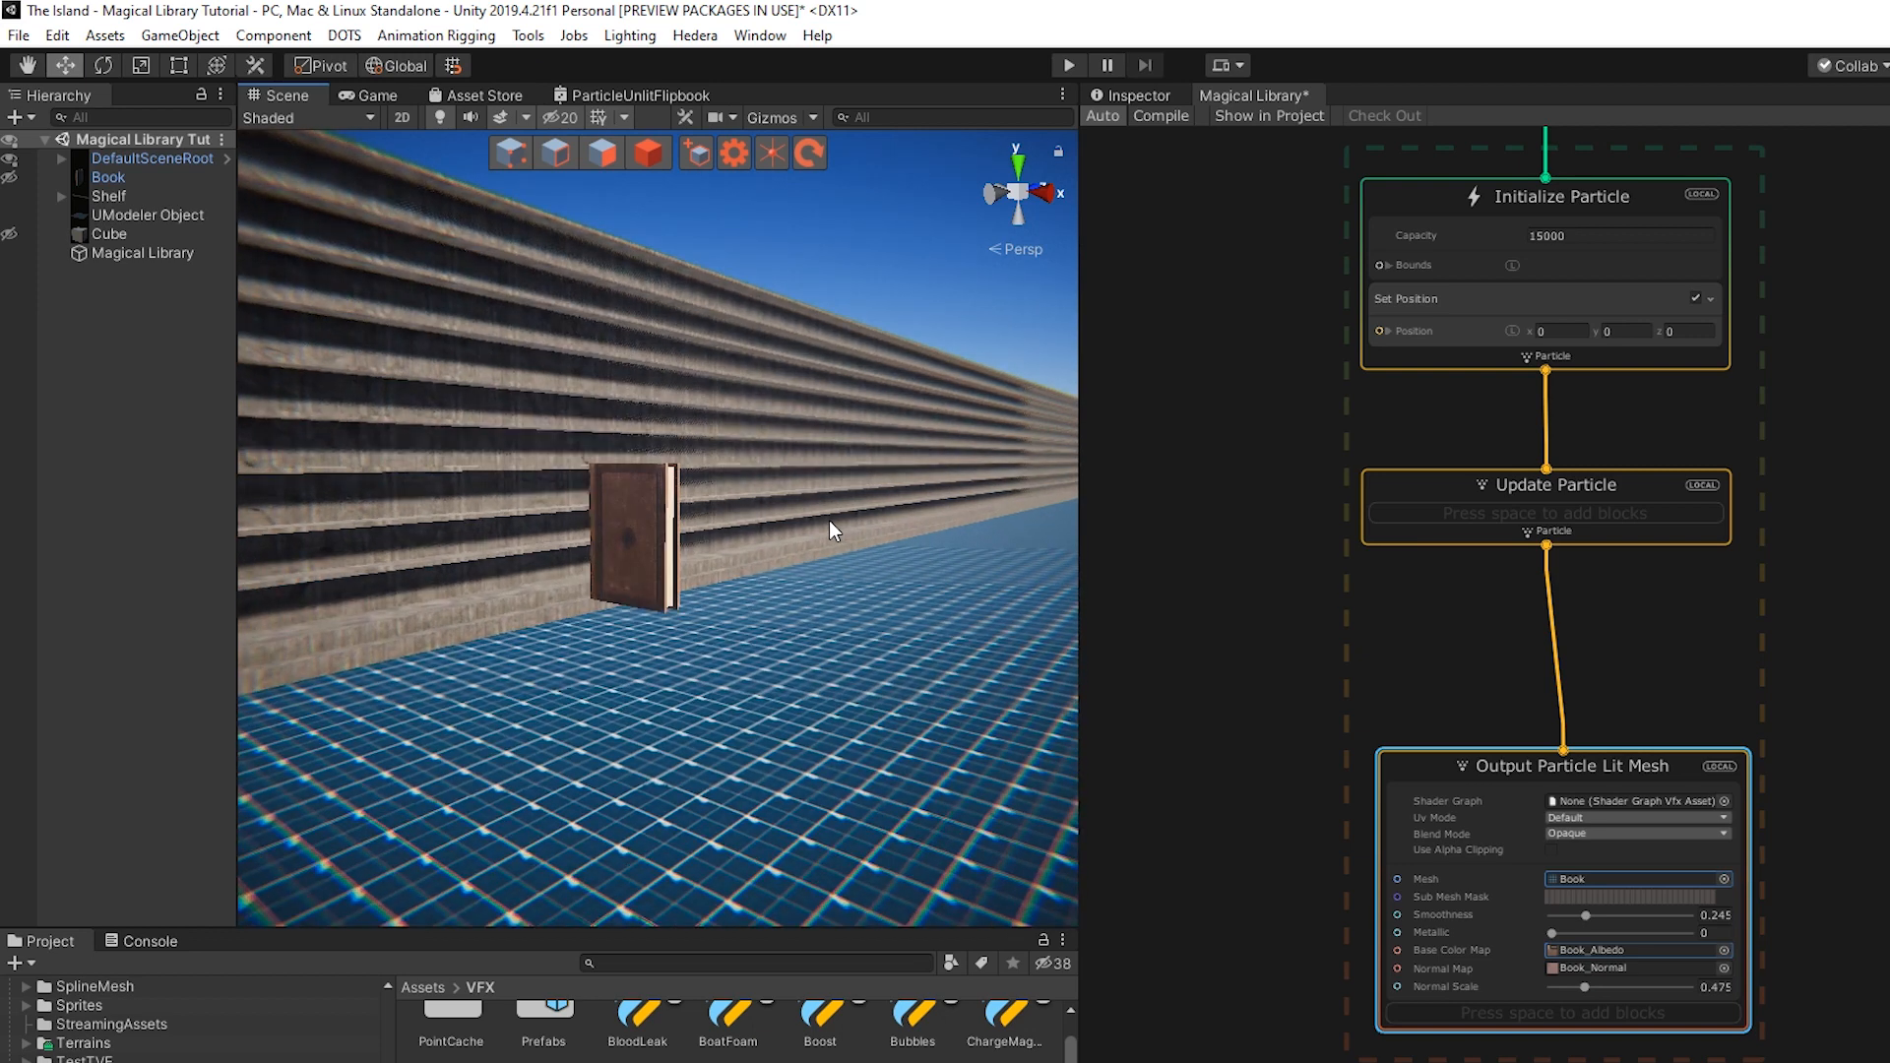
pyautogui.scroll(-3, 1242, 642)
# Add a Get Attribute: particleId node in the empty graph area beside the particle system
pyautogui.moveTo(1243, 642); pyautogui.dragTo(1622, 629, button='middle')
pyautogui.rightClick(1246, 555)
pyautogui.click(1293, 571)
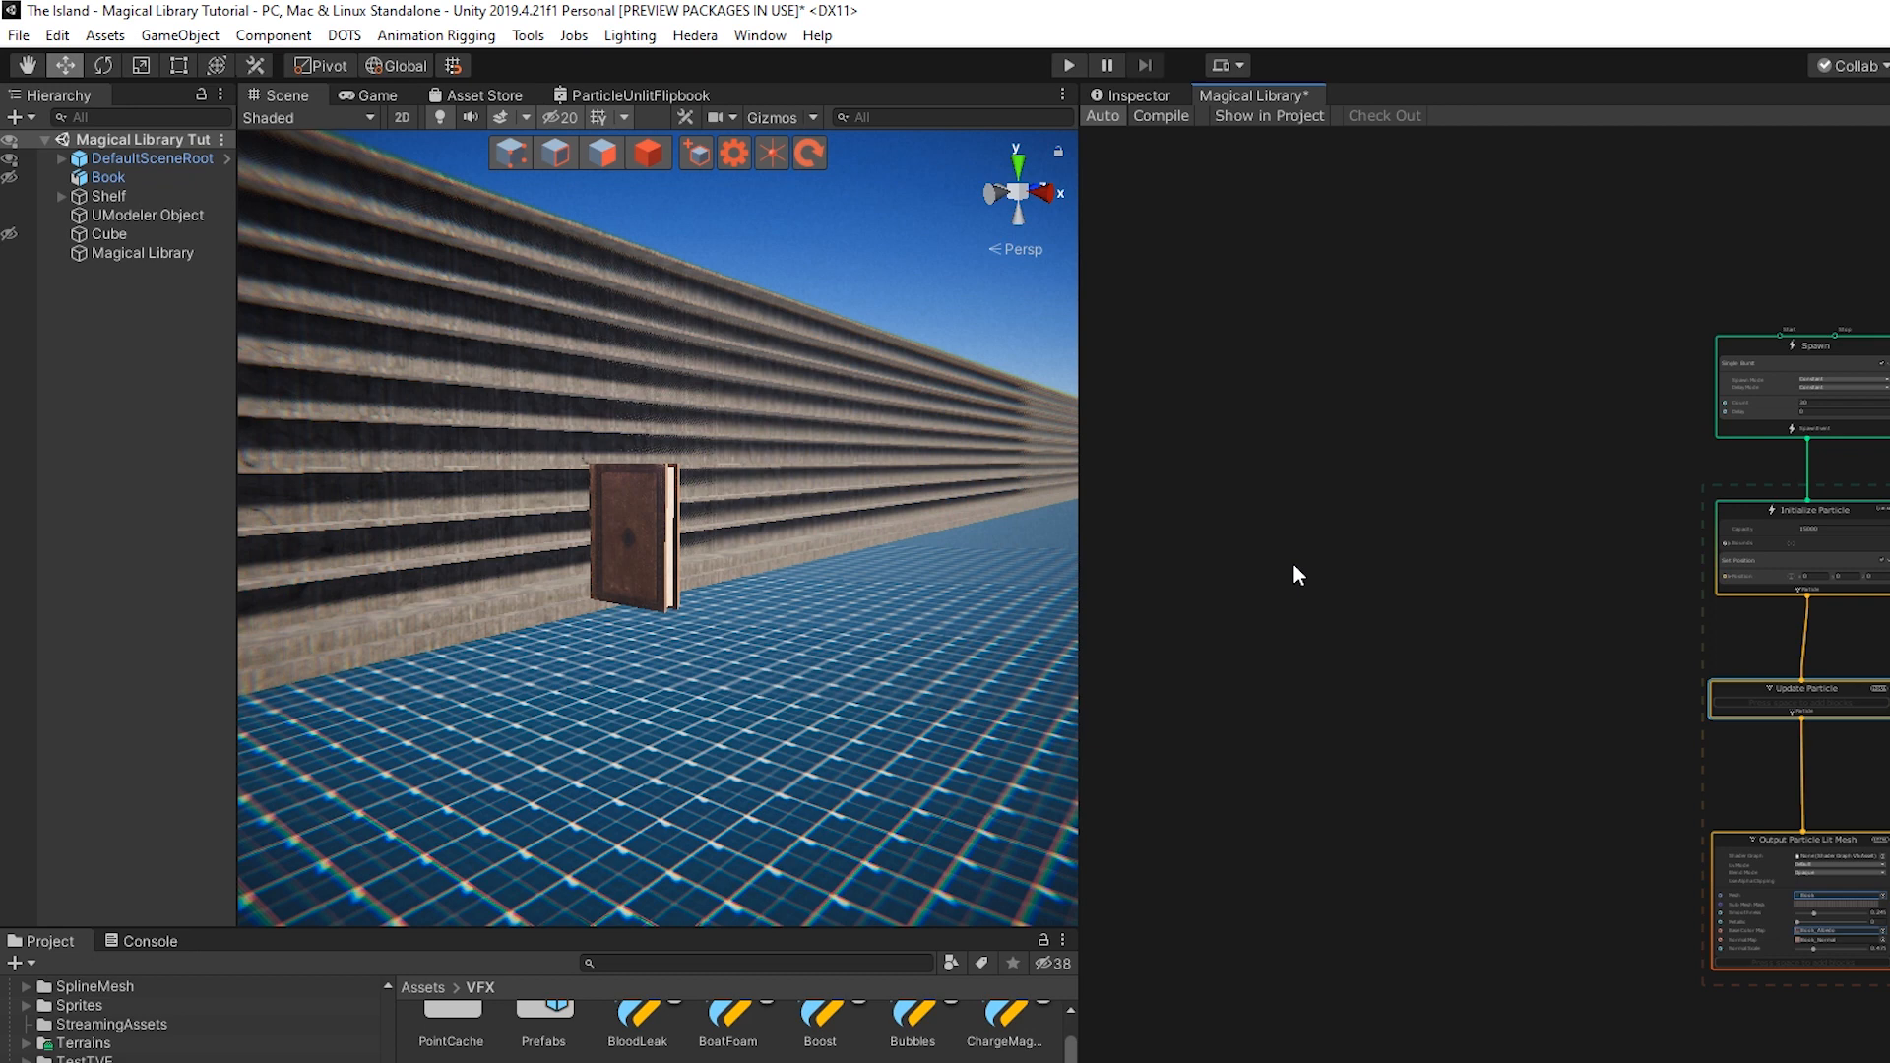
pyautogui.write('id')
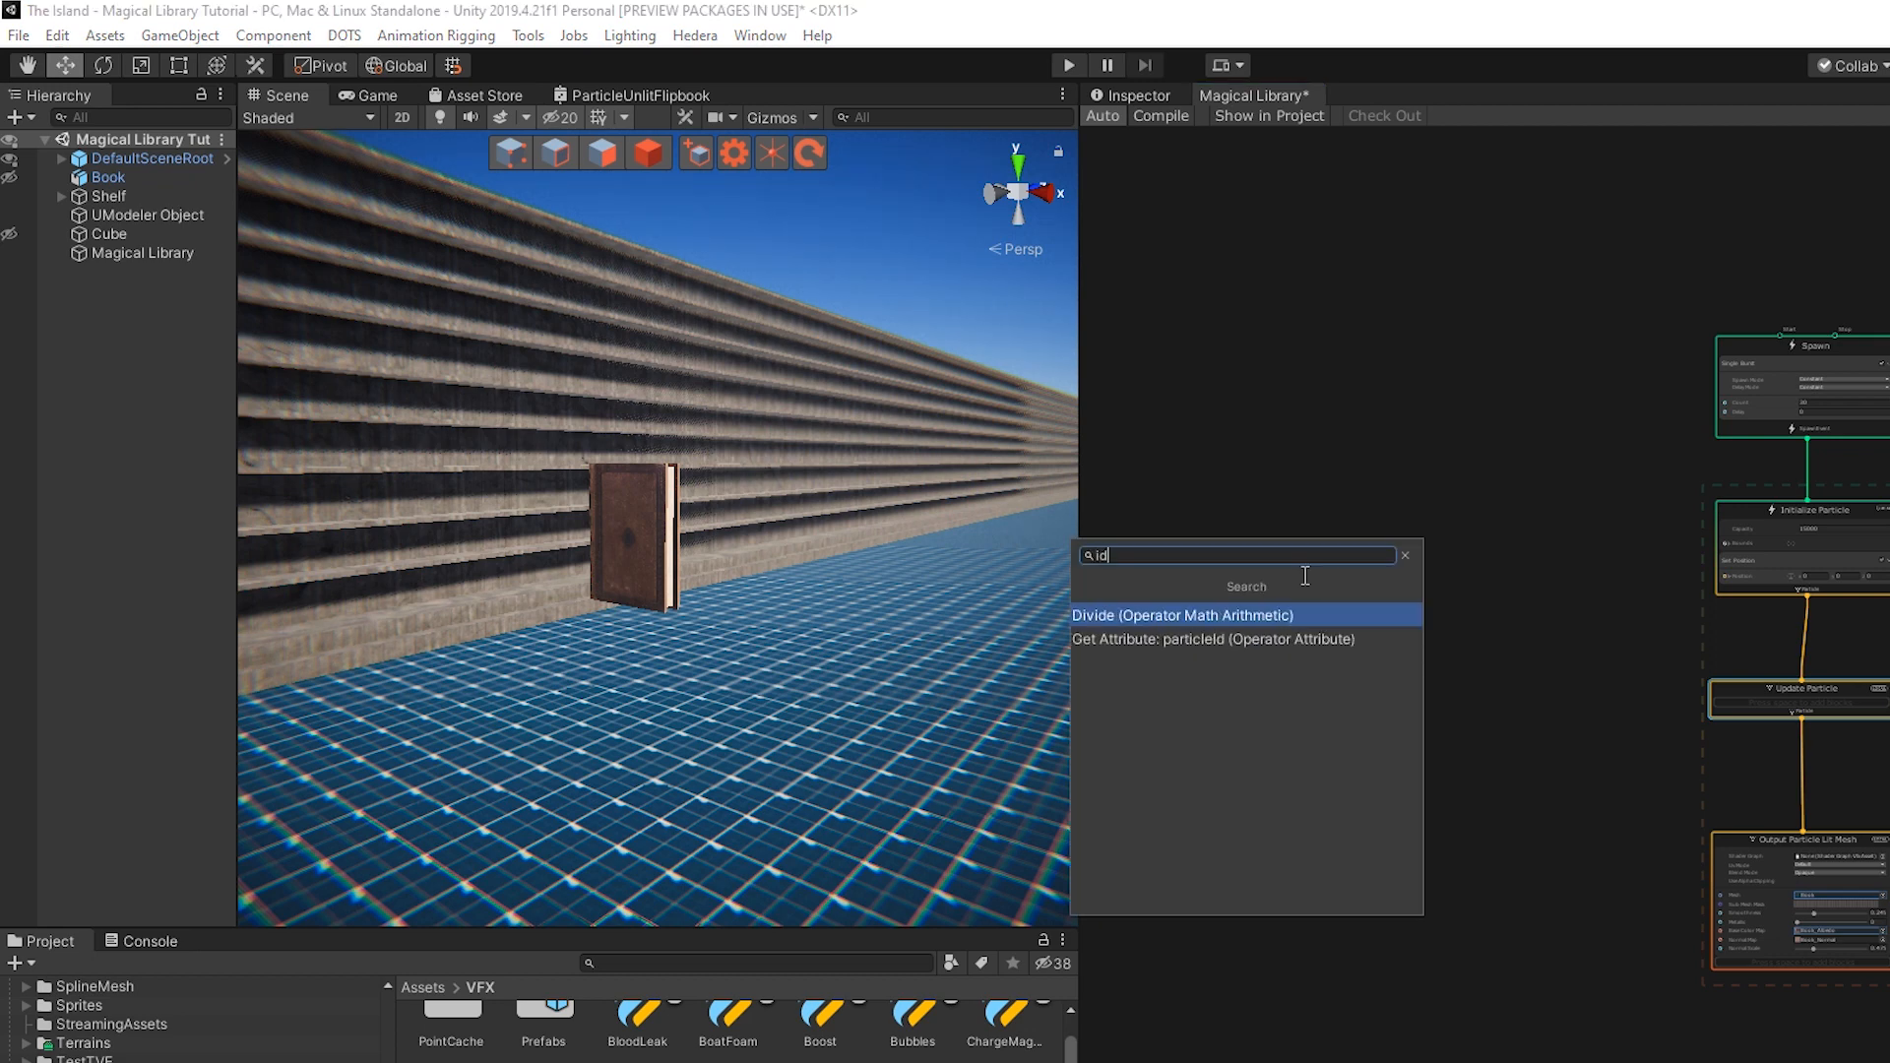
pyautogui.press('Down')
pyautogui.press('Return')
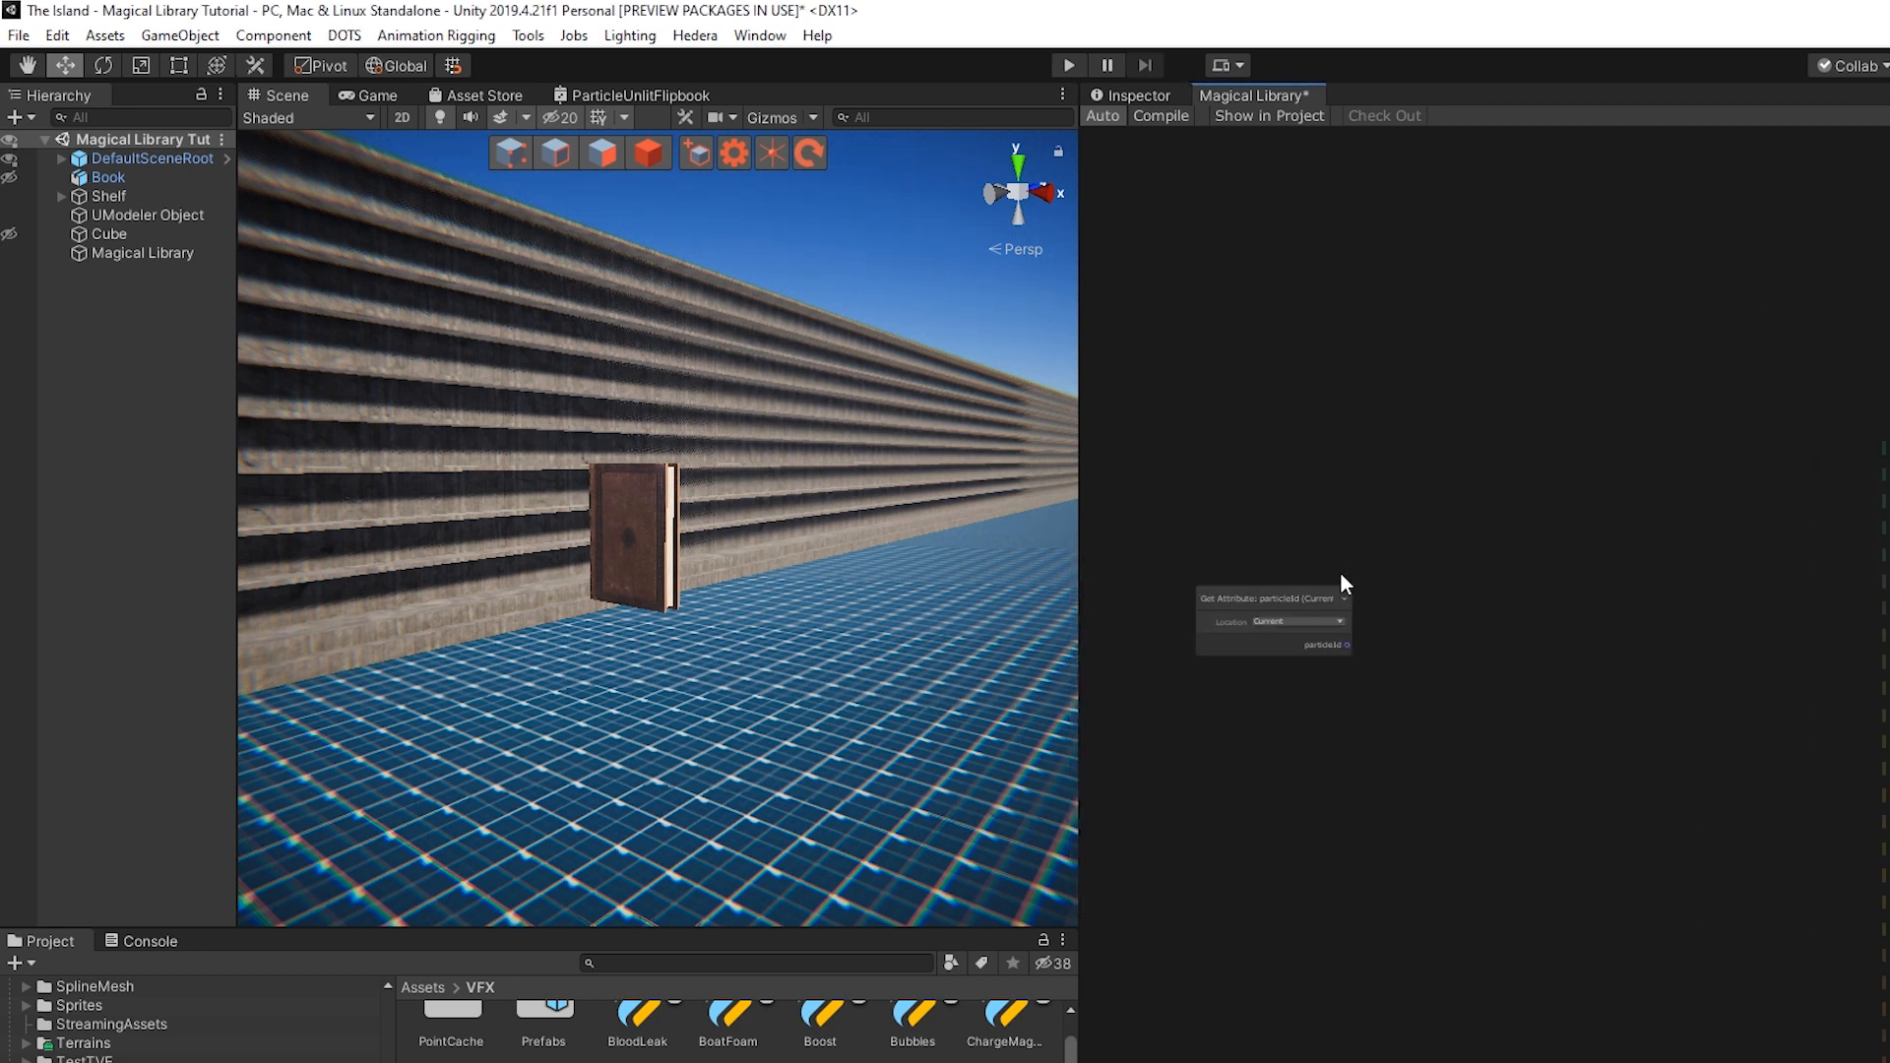
pyautogui.moveTo(1259, 611); pyautogui.dragTo(1274, 532)
# Add a Vector3 node beside the particleId node and expand it to expose its X, Y and Z inputs
pyautogui.rightClick(1489, 524)
pyautogui.click(1504, 535)
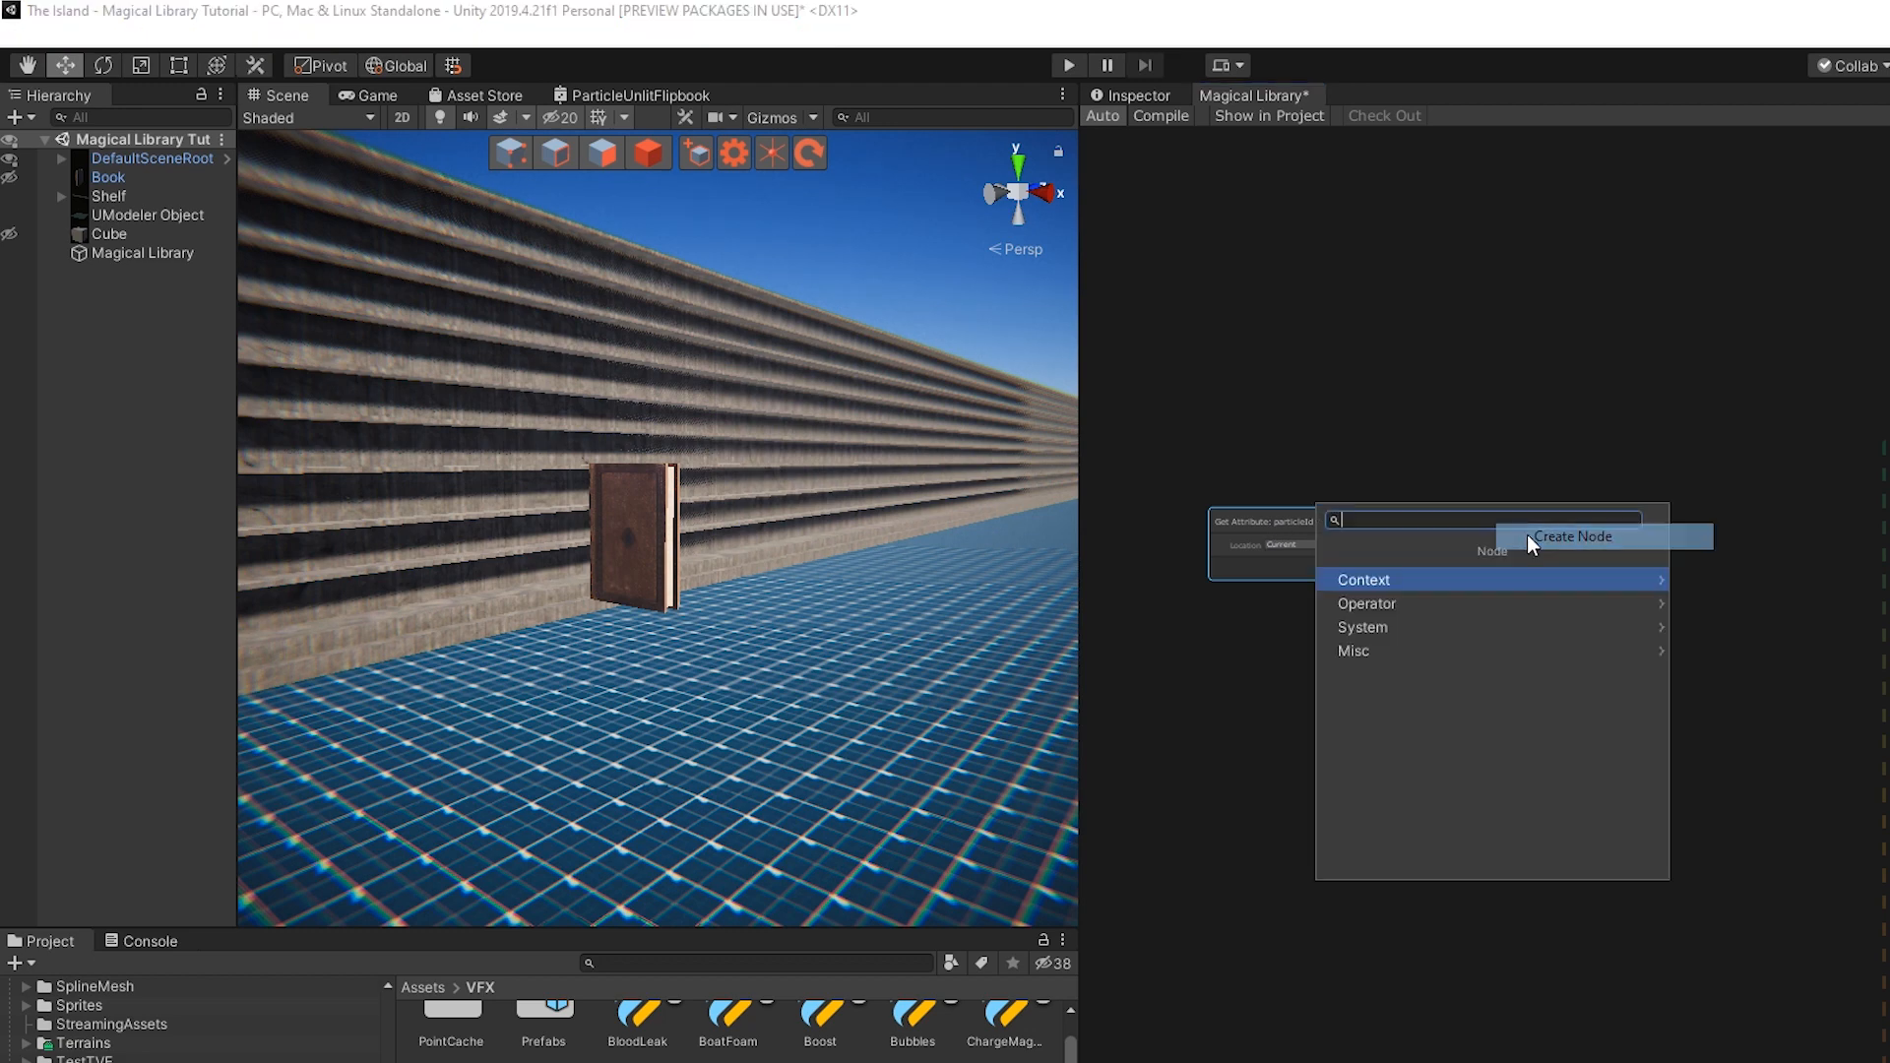
pyautogui.write('vec')
pyautogui.press('Down')
pyautogui.press('Down')
pyautogui.press('Return')
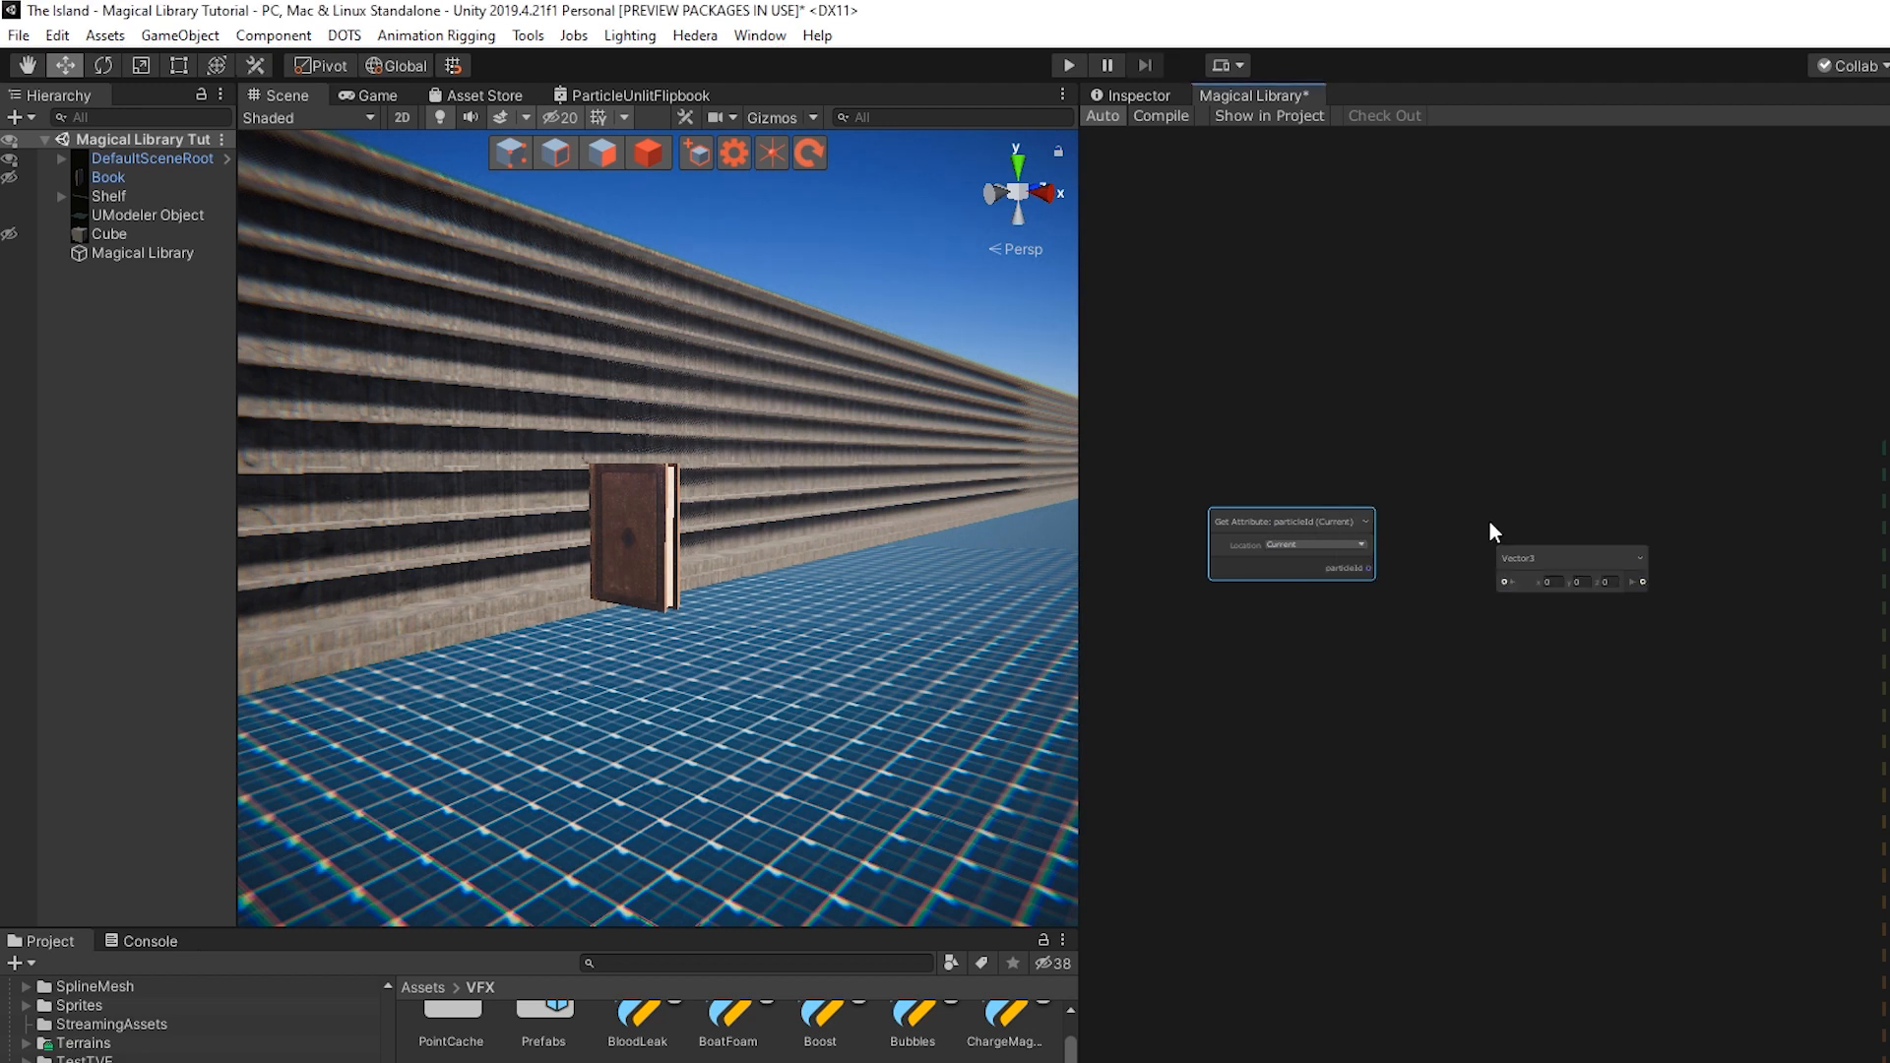
pyautogui.click(1514, 582)
pyautogui.moveTo(1551, 566); pyautogui.dragTo(1634, 522)
# Select the Magical Library effect, switch its handle orientation to Local and examine its axes from the book's spine side
pyautogui.click(143, 254)
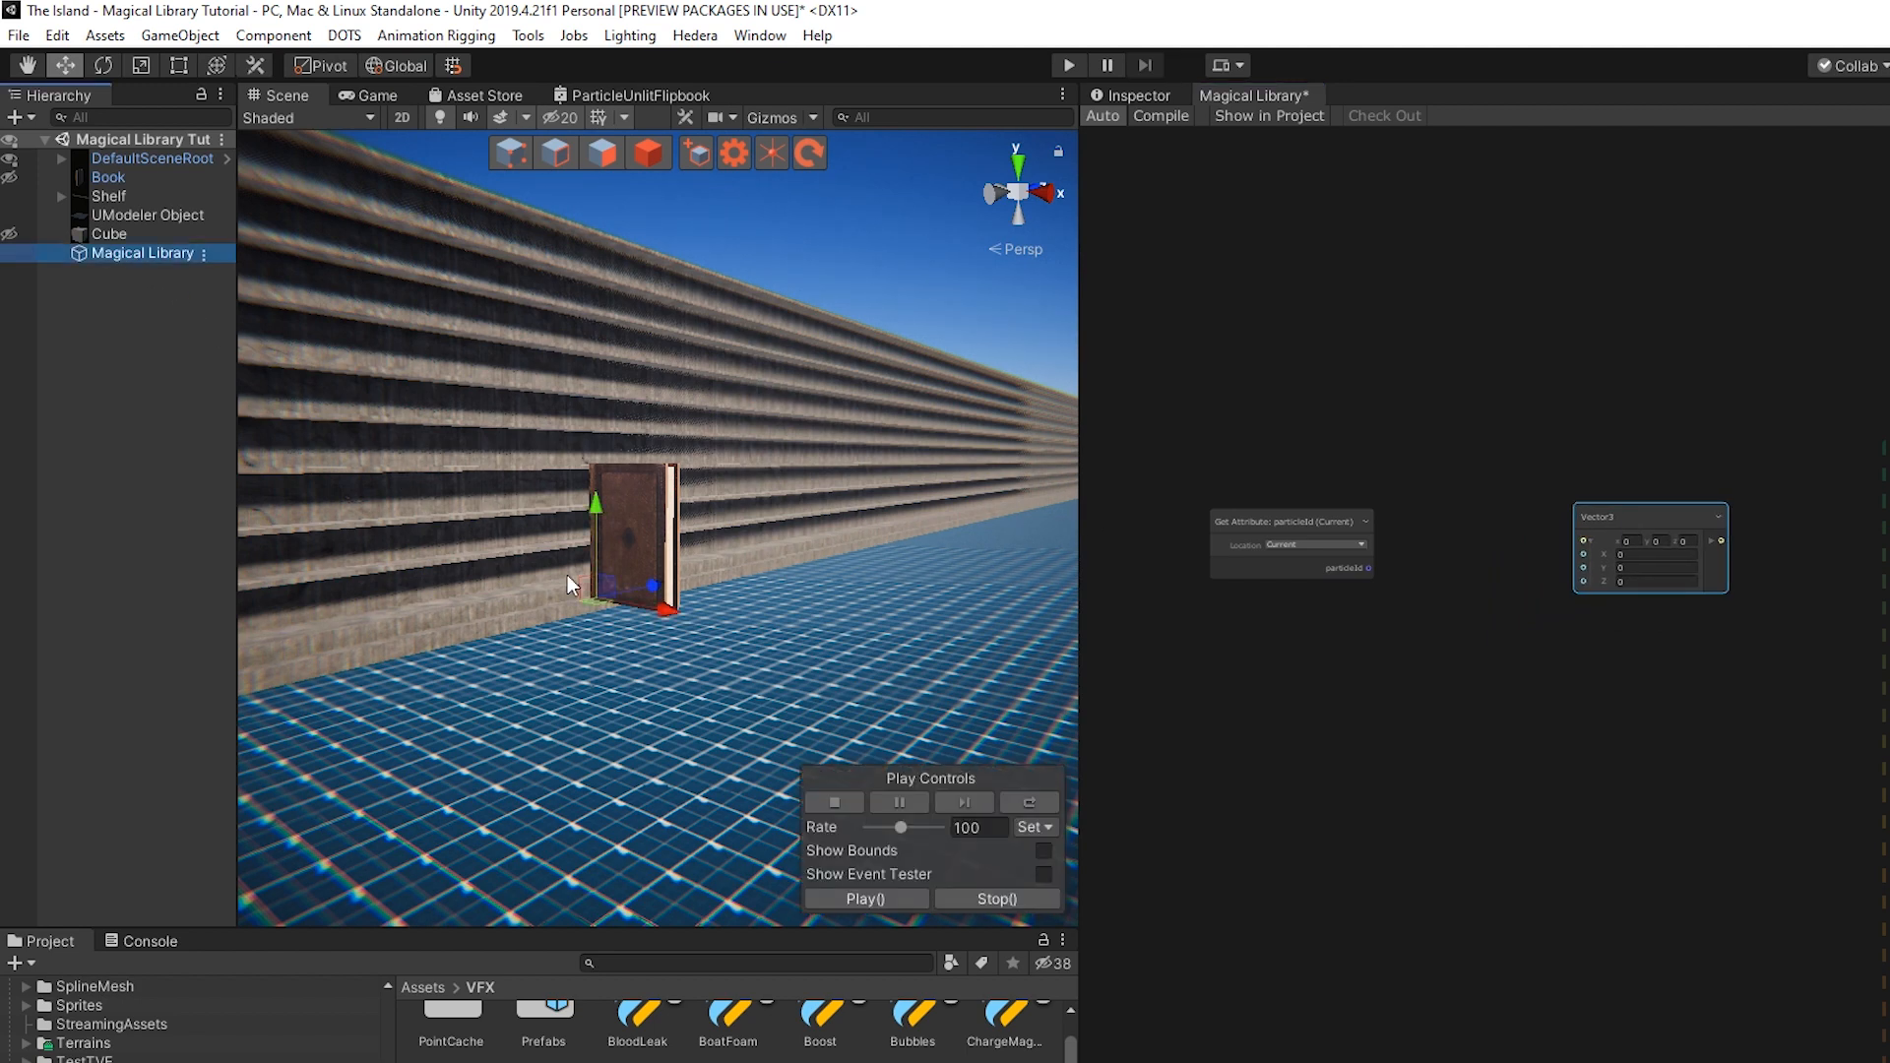
pyautogui.click(398, 65)
pyautogui.keyDown('alt'); pyautogui.moveTo(562, 559); pyautogui.dragTo(659, 568); pyautogui.keyUp('alt')
pyautogui.scroll(2, 1384, 735)
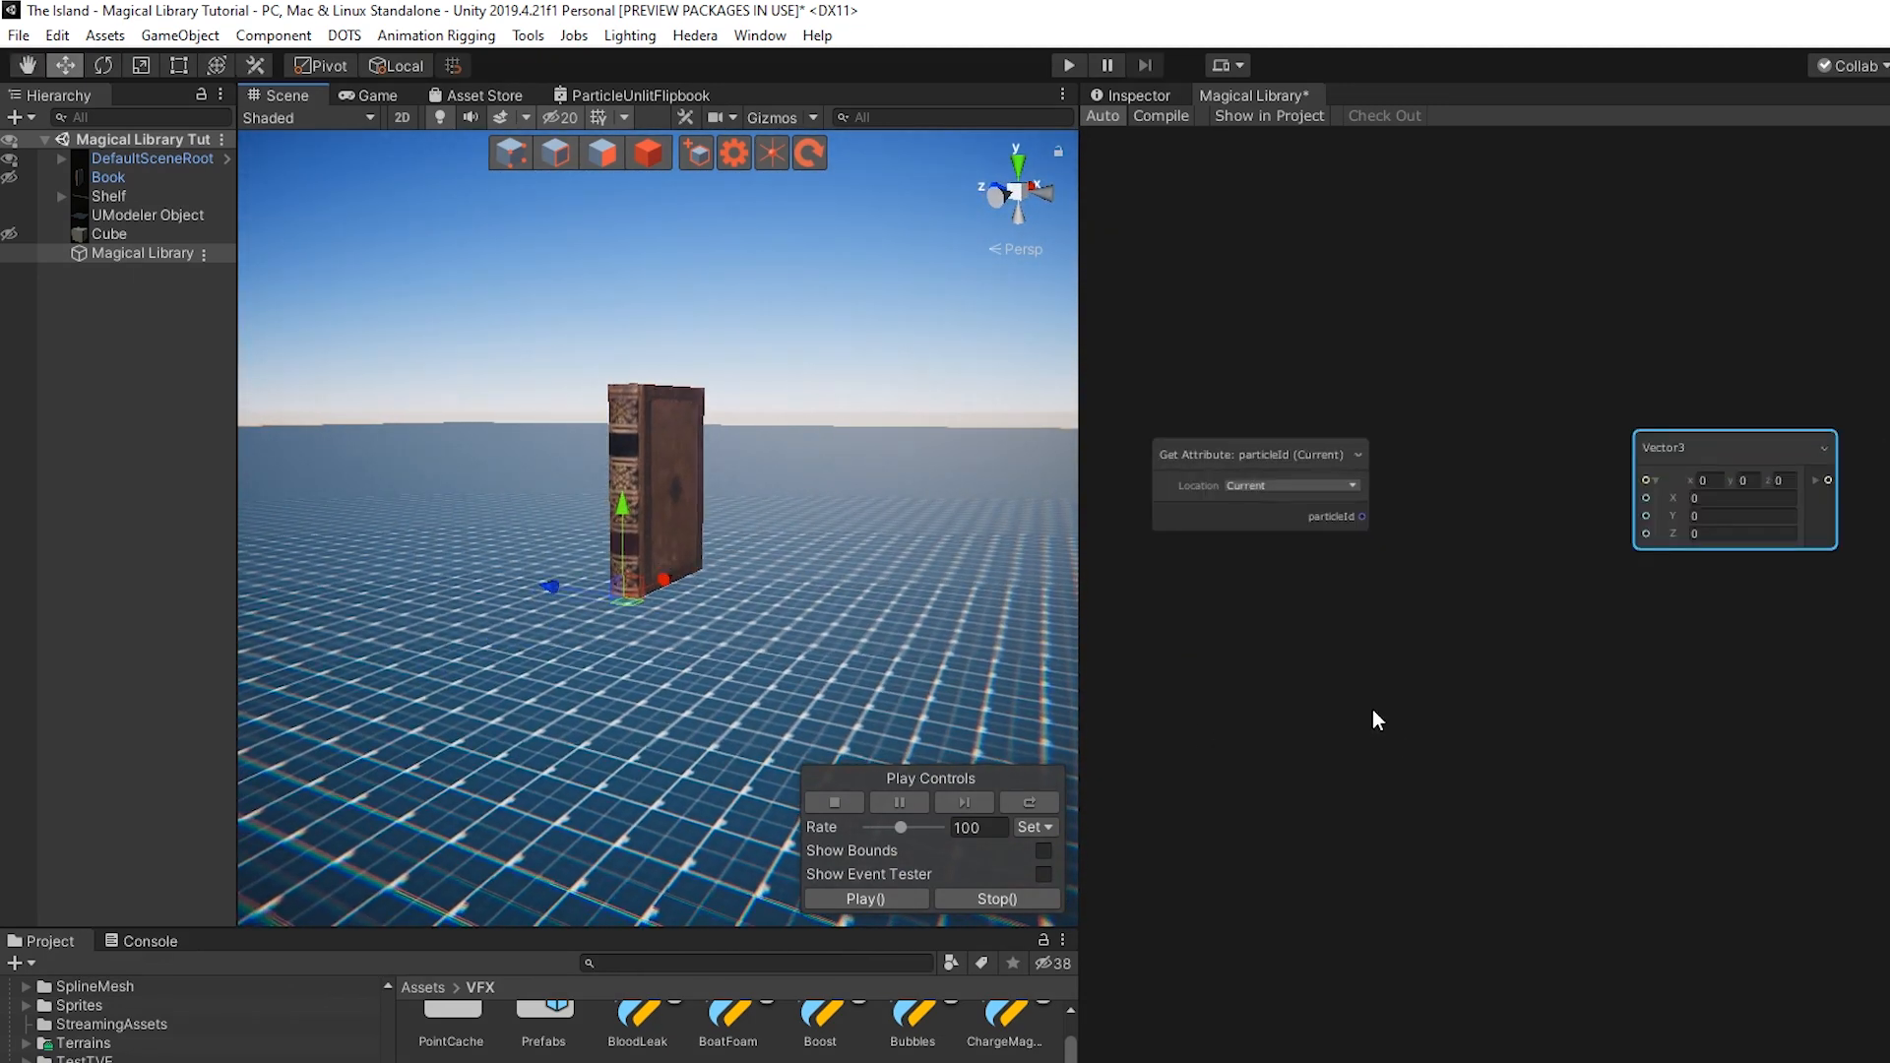
# Connect particleId to a new Multiply node and feed its result into the Vector3's Z input
pyautogui.moveTo(1362, 517); pyautogui.dragTo(1433, 540)
pyautogui.write('mult')
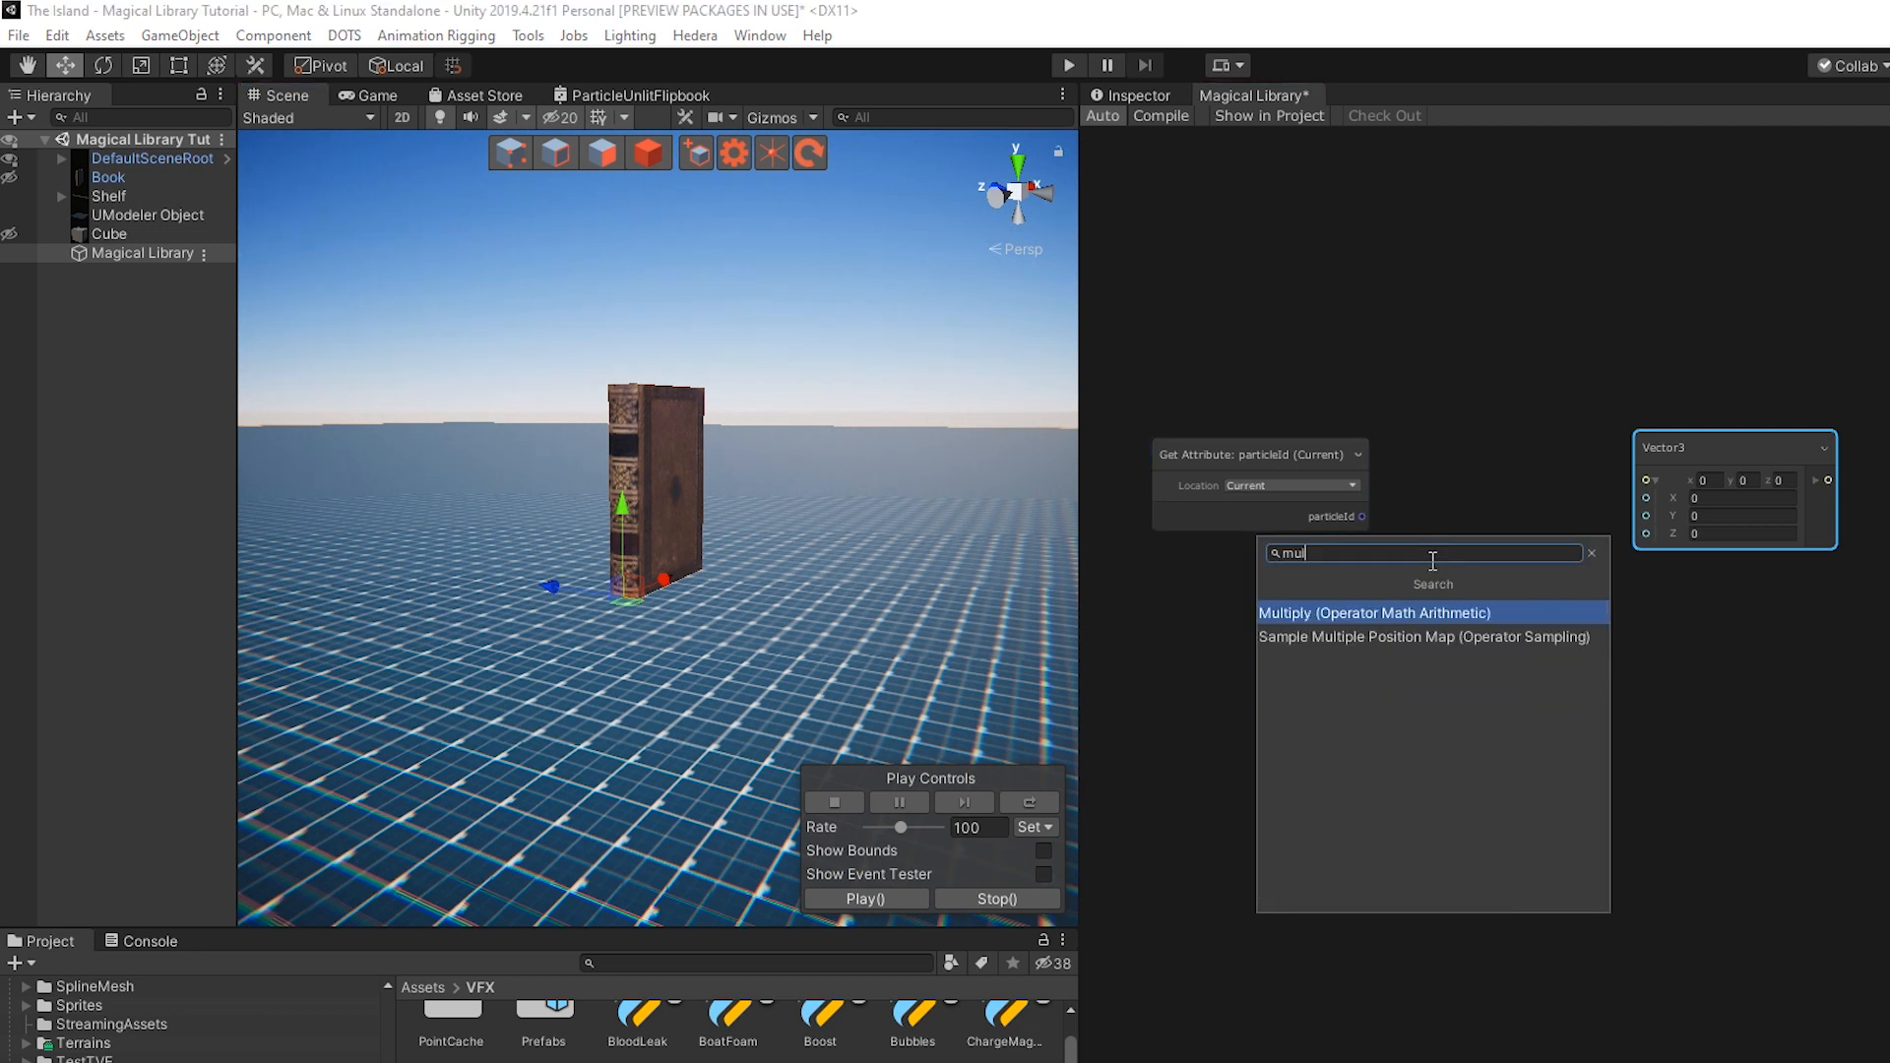
pyautogui.press('Return')
pyautogui.moveTo(1565, 628); pyautogui.dragTo(1630, 533)
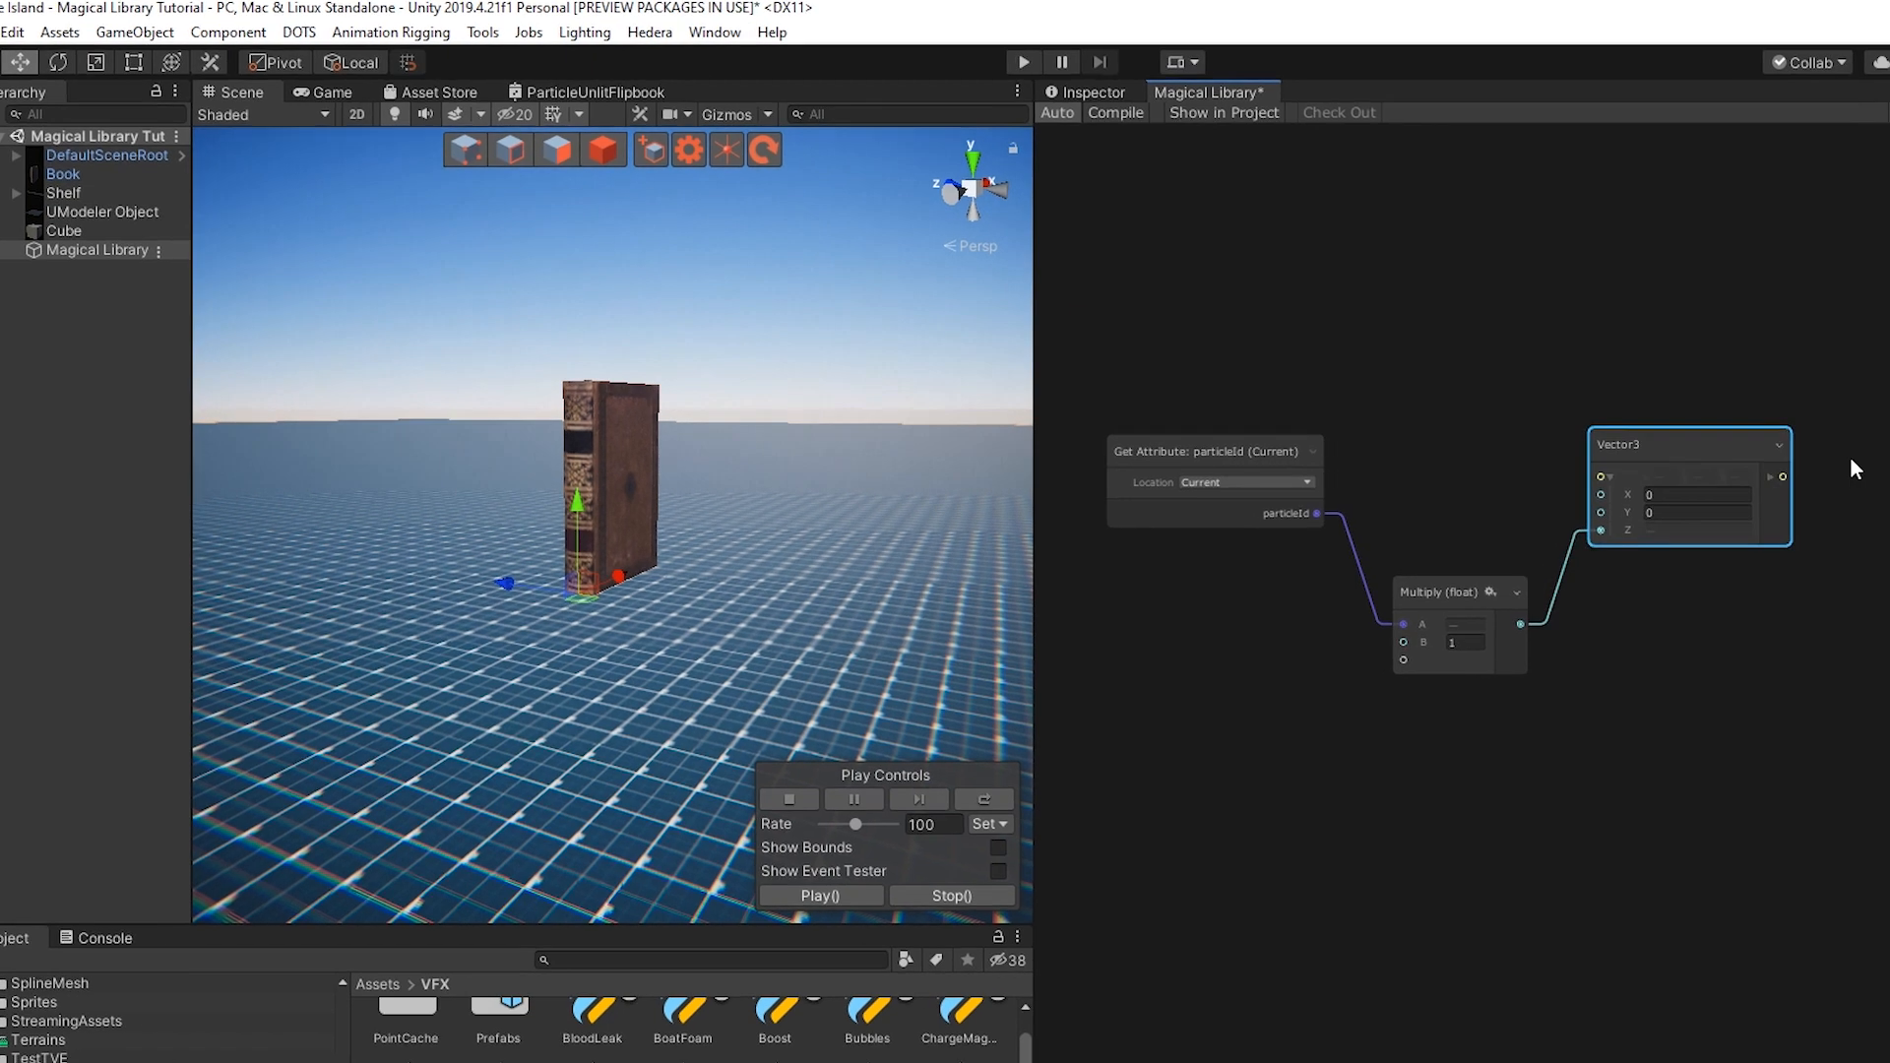
# Connect the Vector3 output to the Set Position block's Position input and view the resulting row of books
pyautogui.moveTo(1830, 477); pyautogui.dragTo(1710, 504)
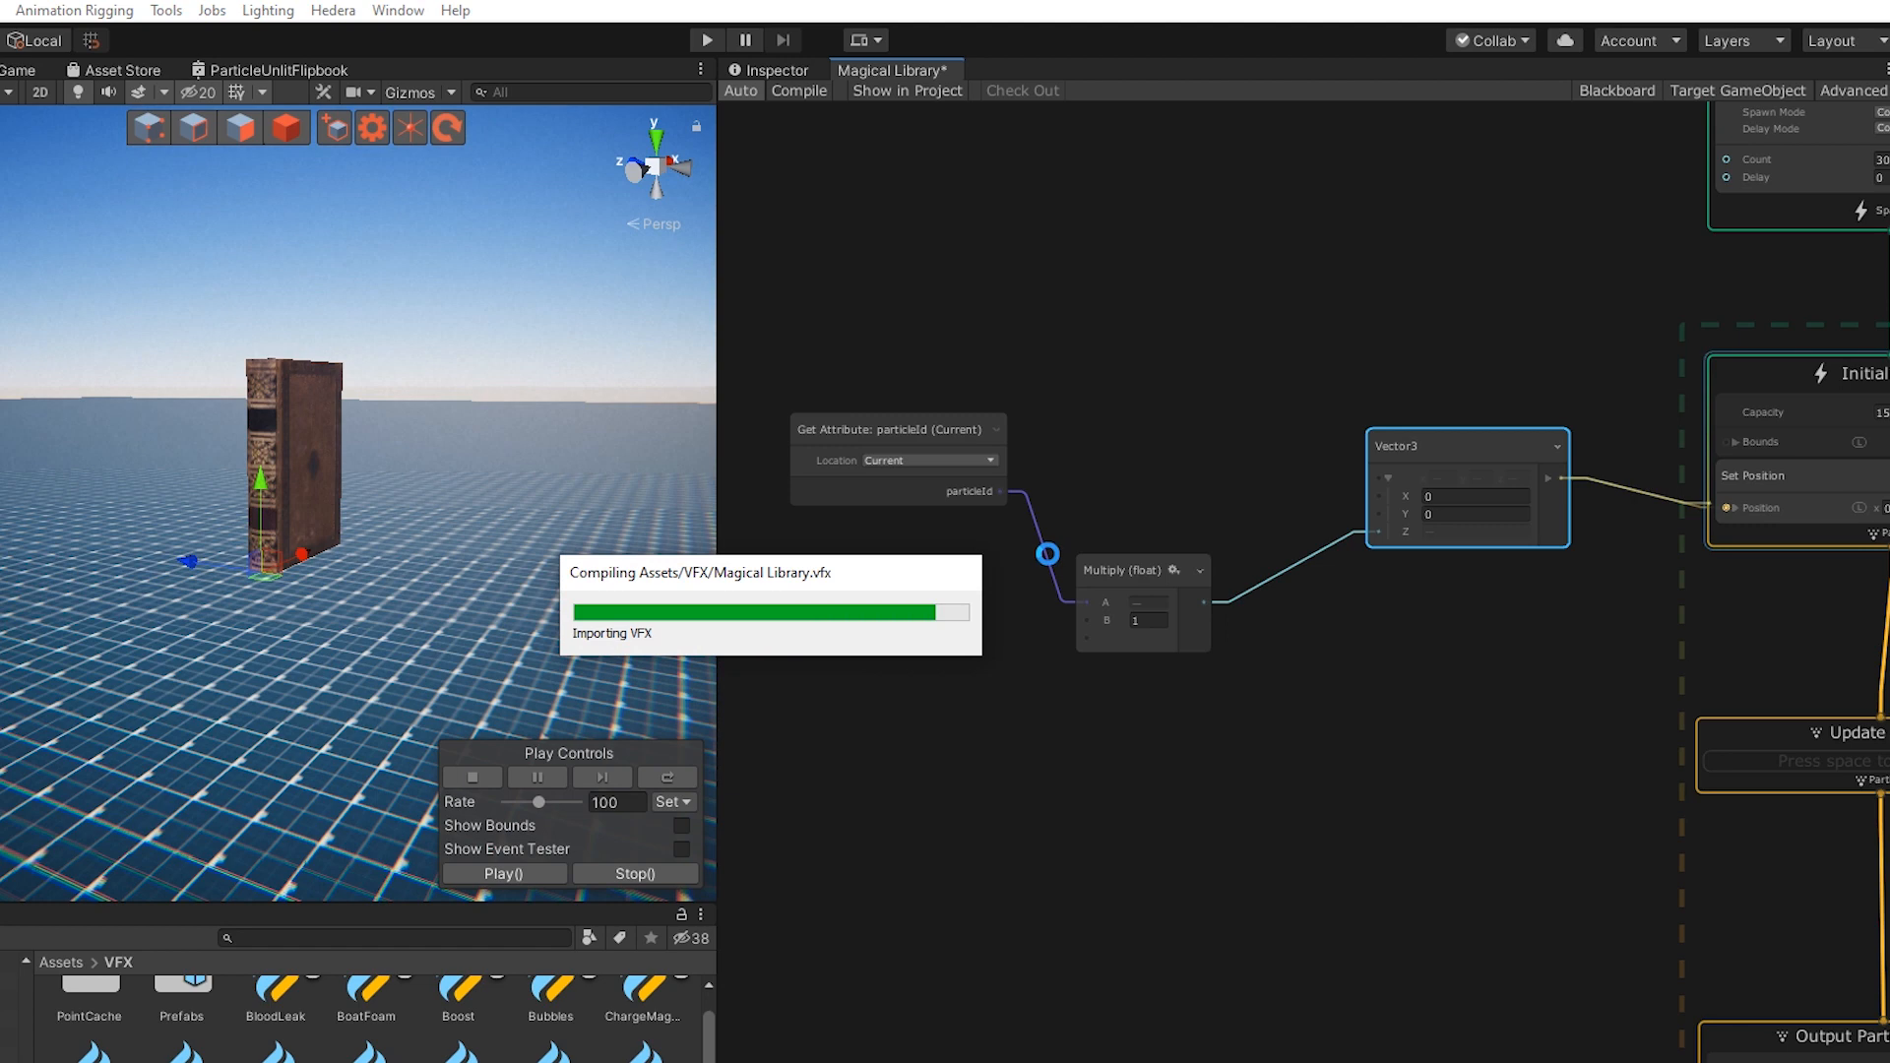
pyautogui.moveTo(472, 552)
pyautogui.mouseDown(button='right')
pyautogui.moveTo(242, 532)
pyautogui.moveTo(222, 511)
pyautogui.moveTo(469, 525)
pyautogui.mouseUp(button='right')
pyautogui.keyDown('alt'); pyautogui.moveTo(470, 526); pyautogui.dragTo(386, 515); pyautogui.keyUp('alt')
pyautogui.scroll(5, 386, 516)
# Add a float node set to 0.18, connect it to the Multiply node's B input and restart the effect
pyautogui.moveTo(921, 650); pyautogui.dragTo(1016, 528, button='middle')
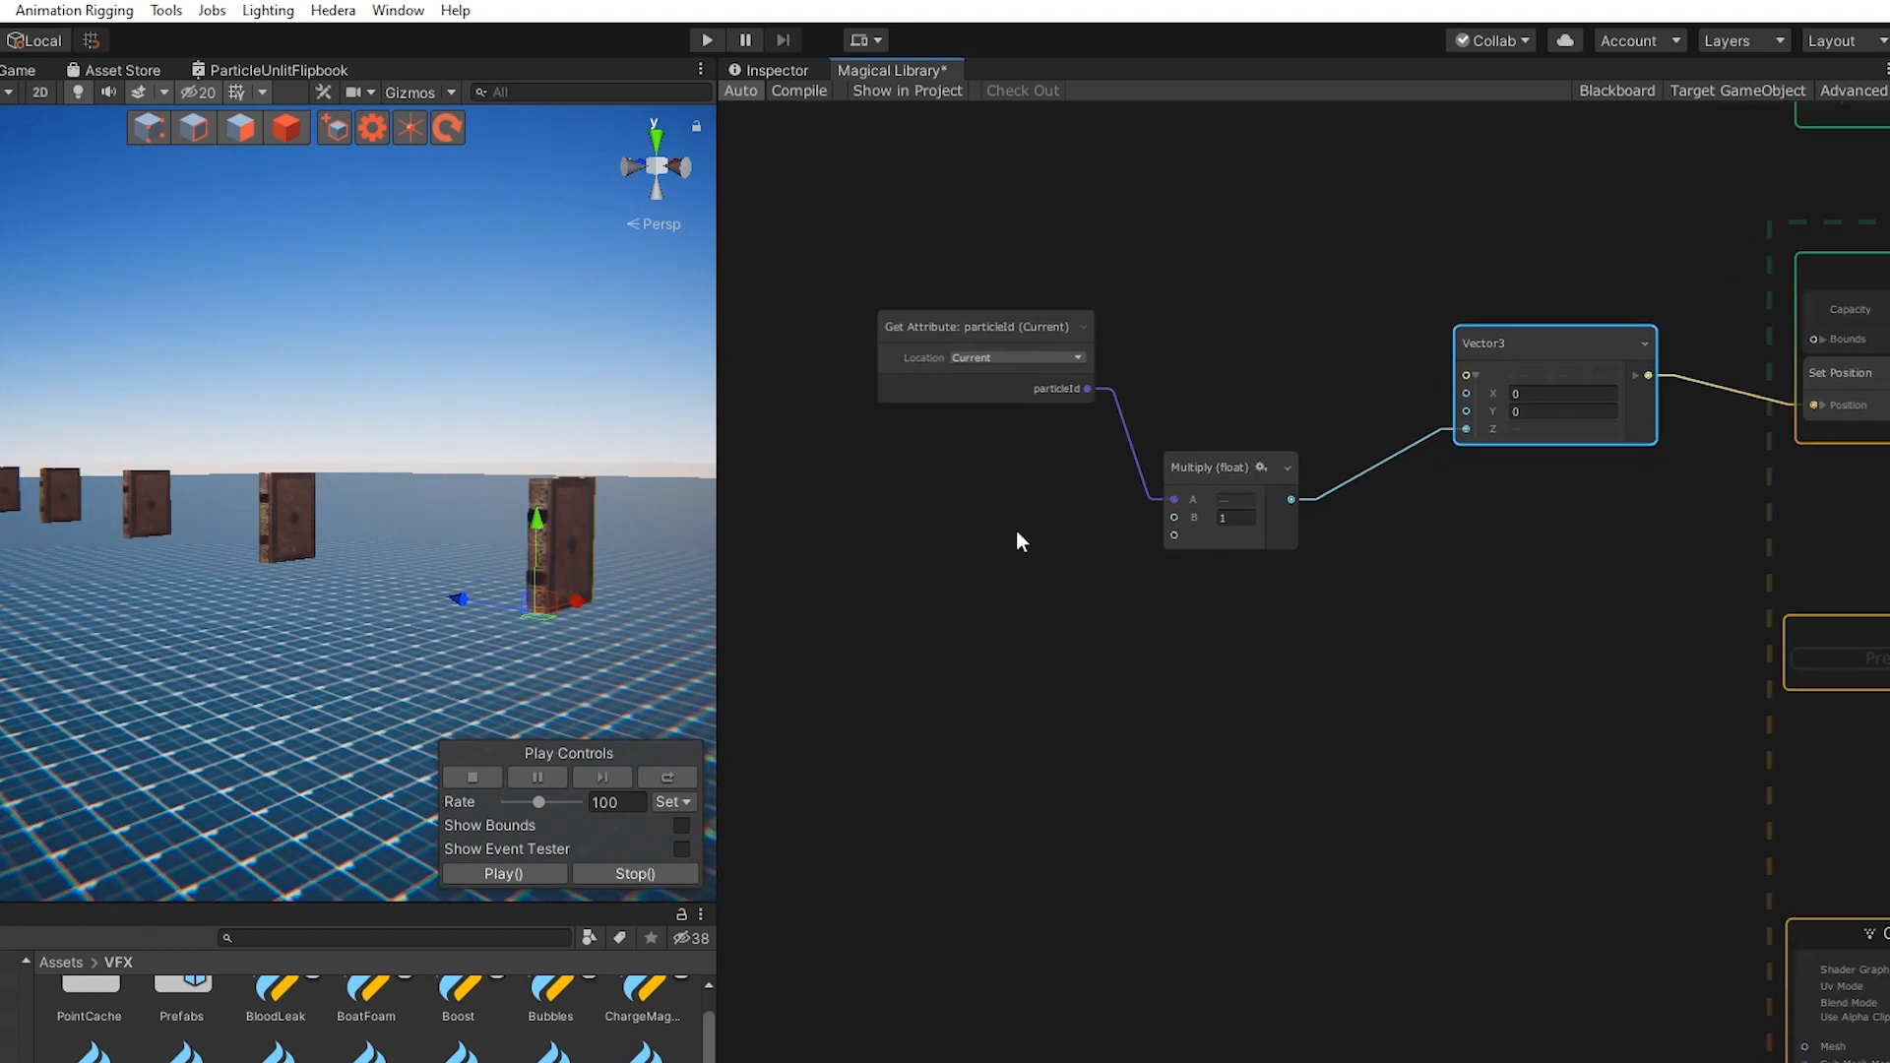
pyautogui.click(1207, 405)
pyautogui.rightClick(908, 545)
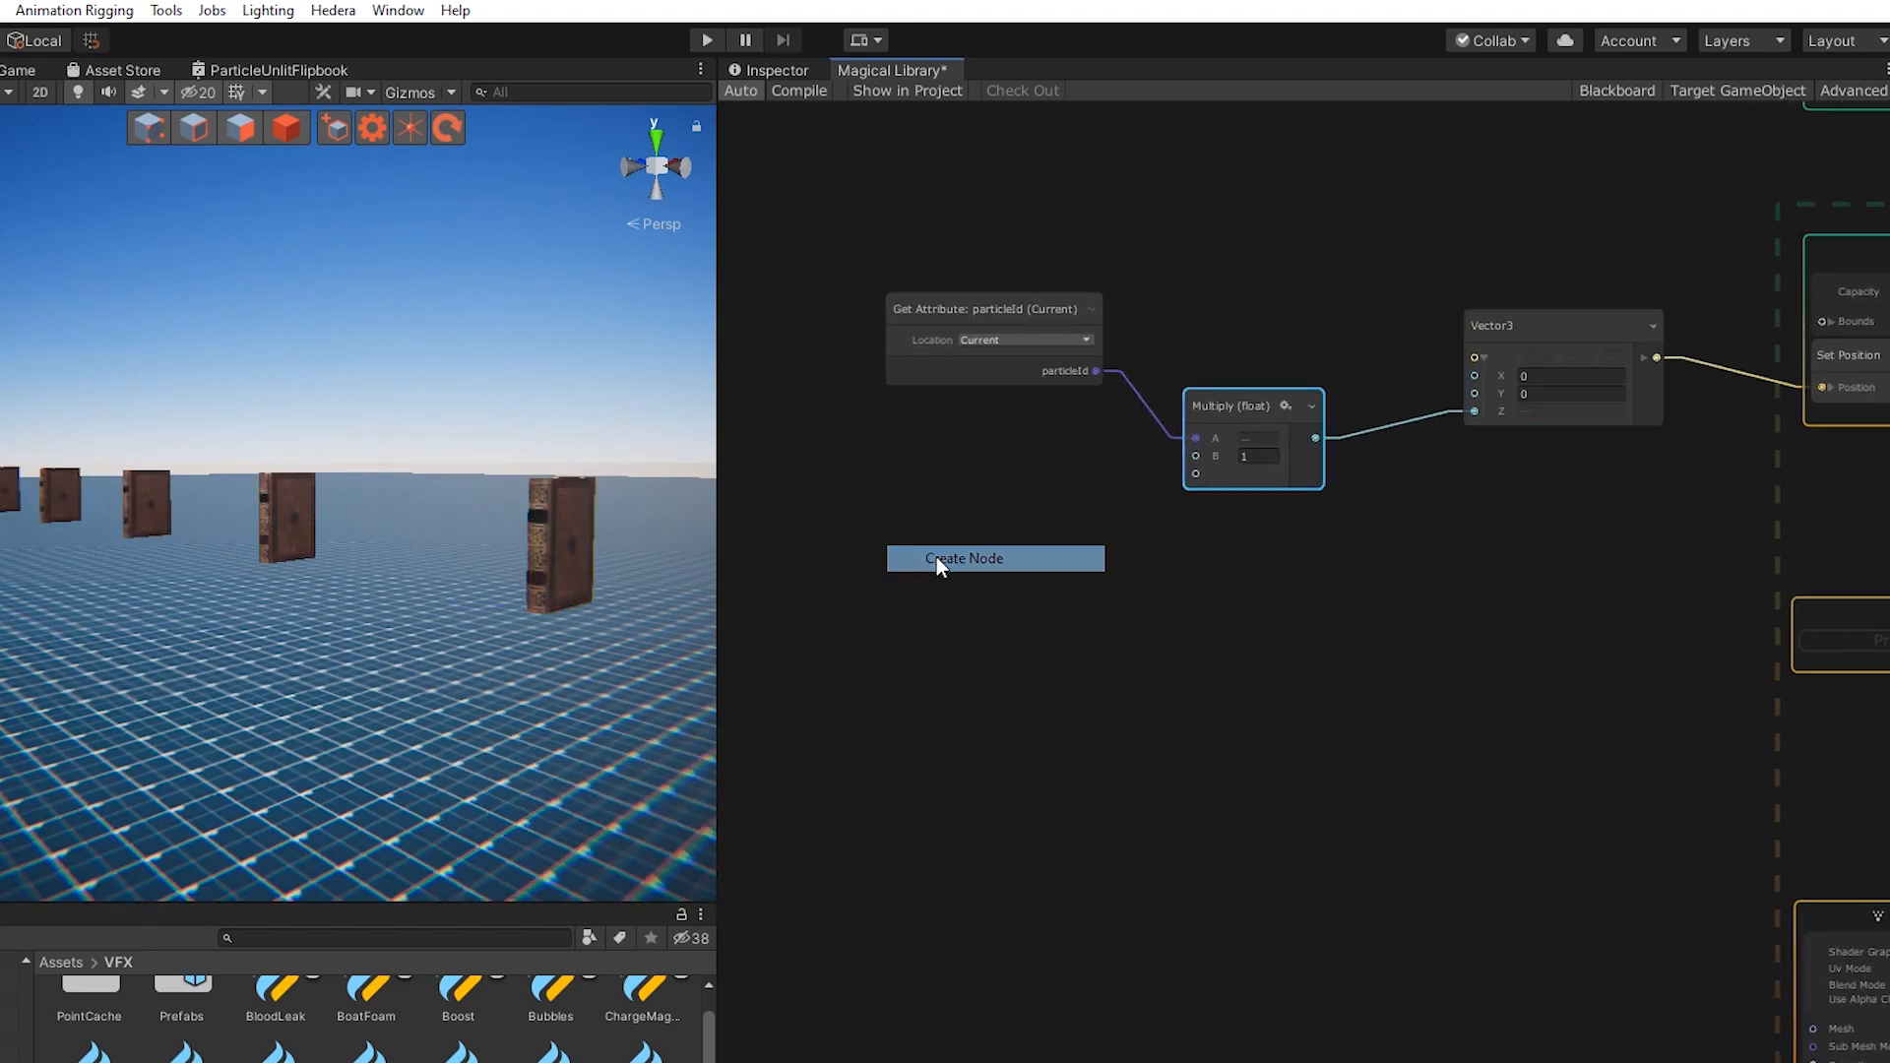
pyautogui.click(936, 557)
pyautogui.write('flo')
pyautogui.press('Return')
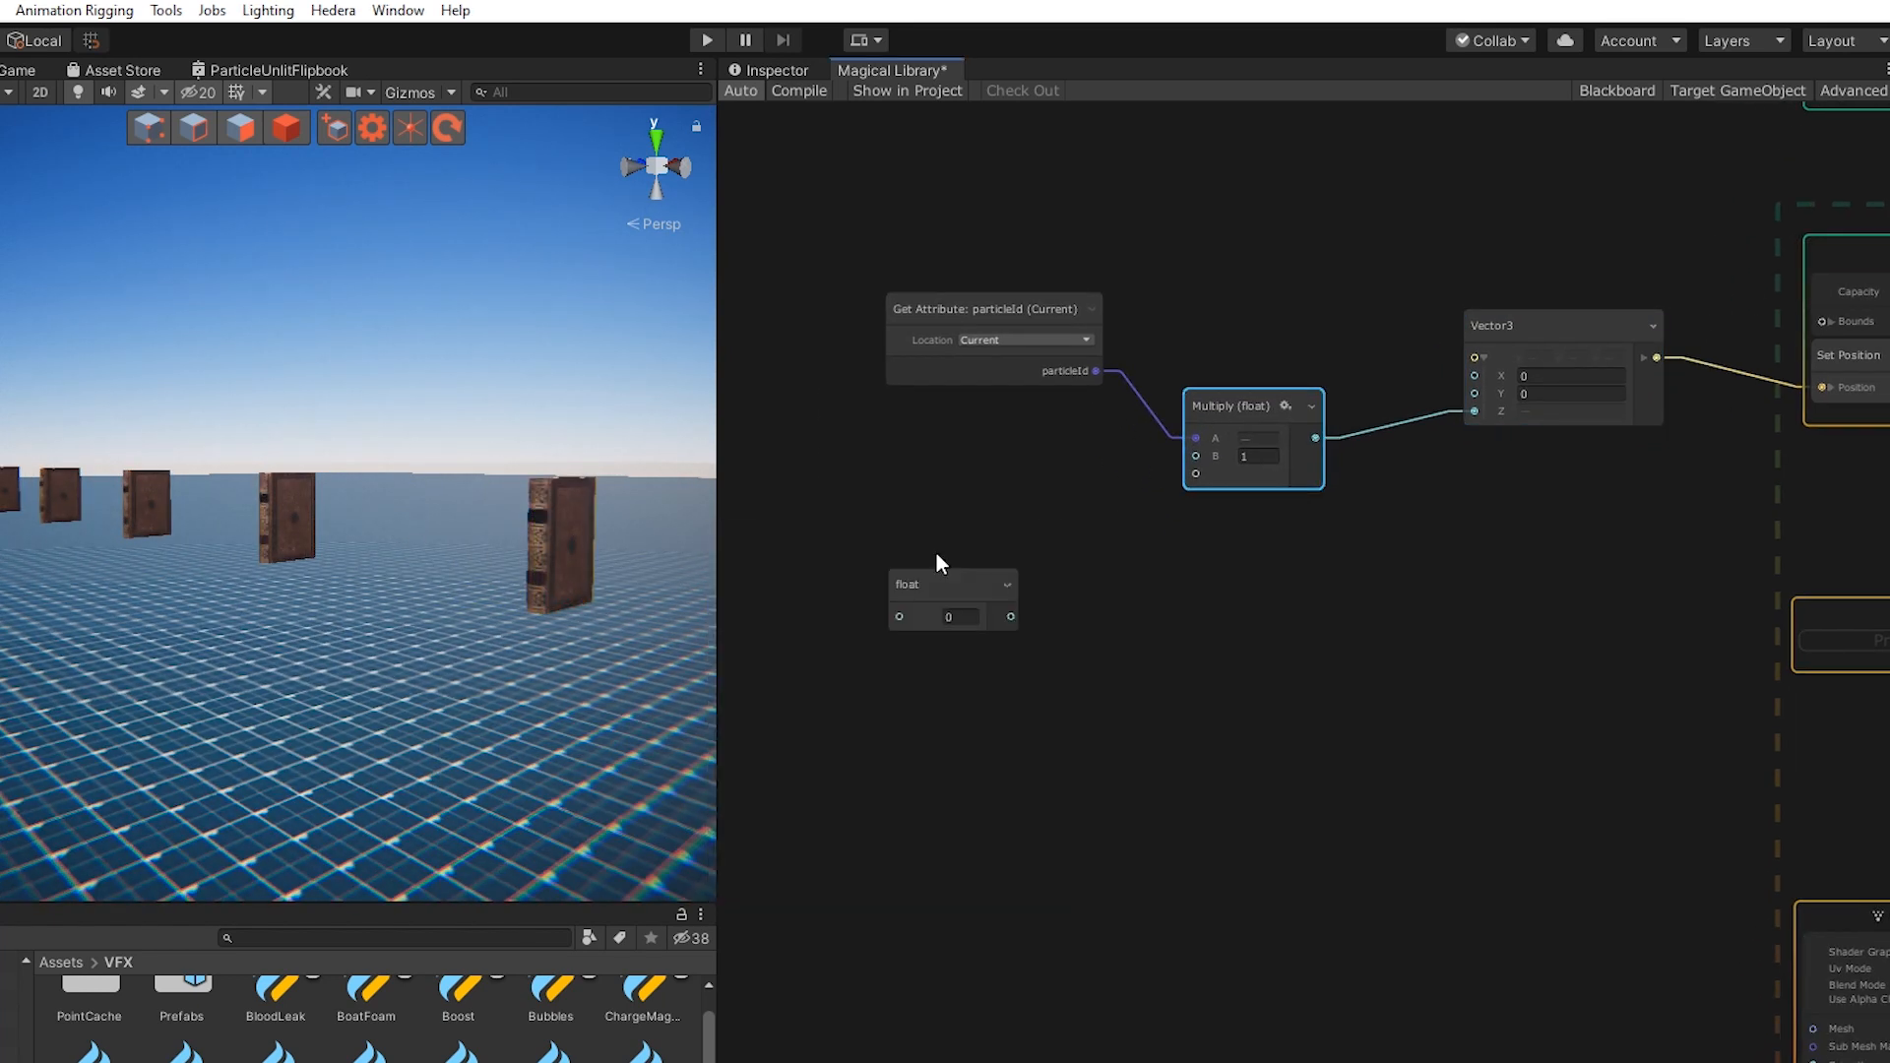
pyautogui.moveTo(1011, 616); pyautogui.dragTo(1196, 456)
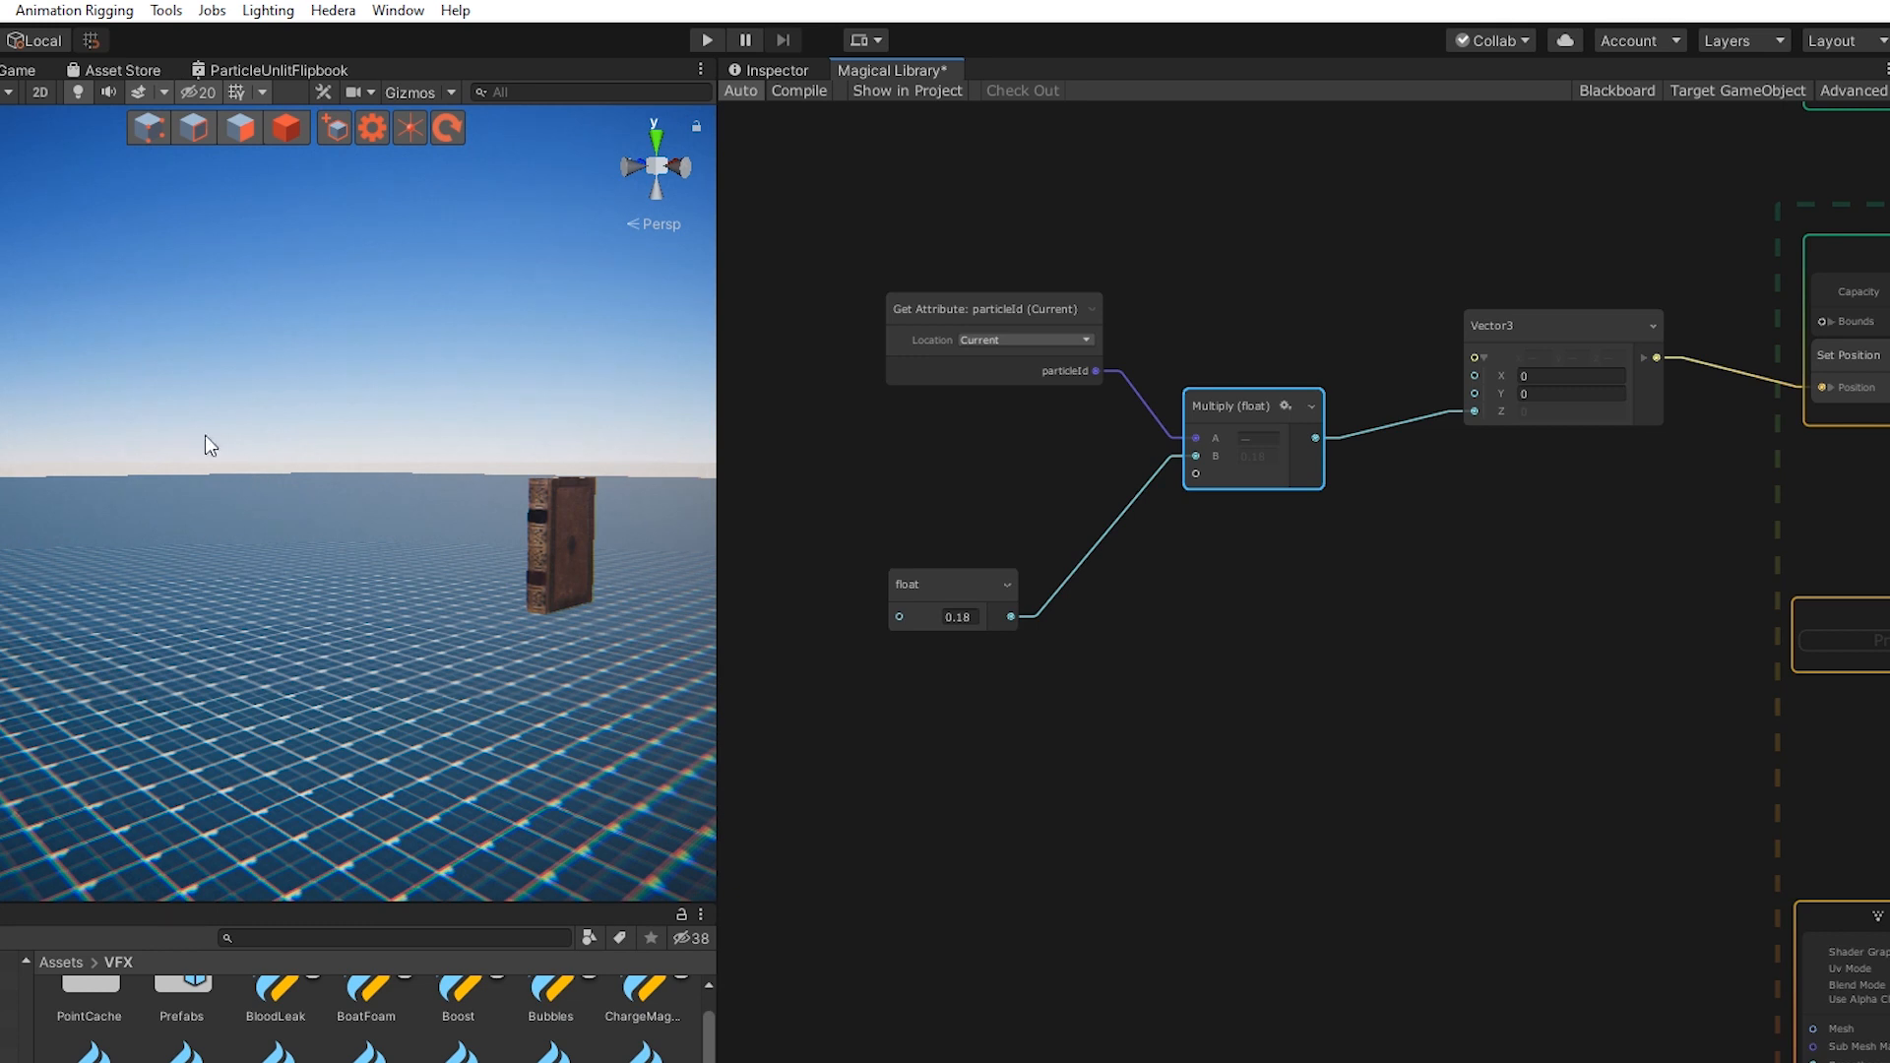
pyautogui.click(559, 547)
pyautogui.click(654, 776)
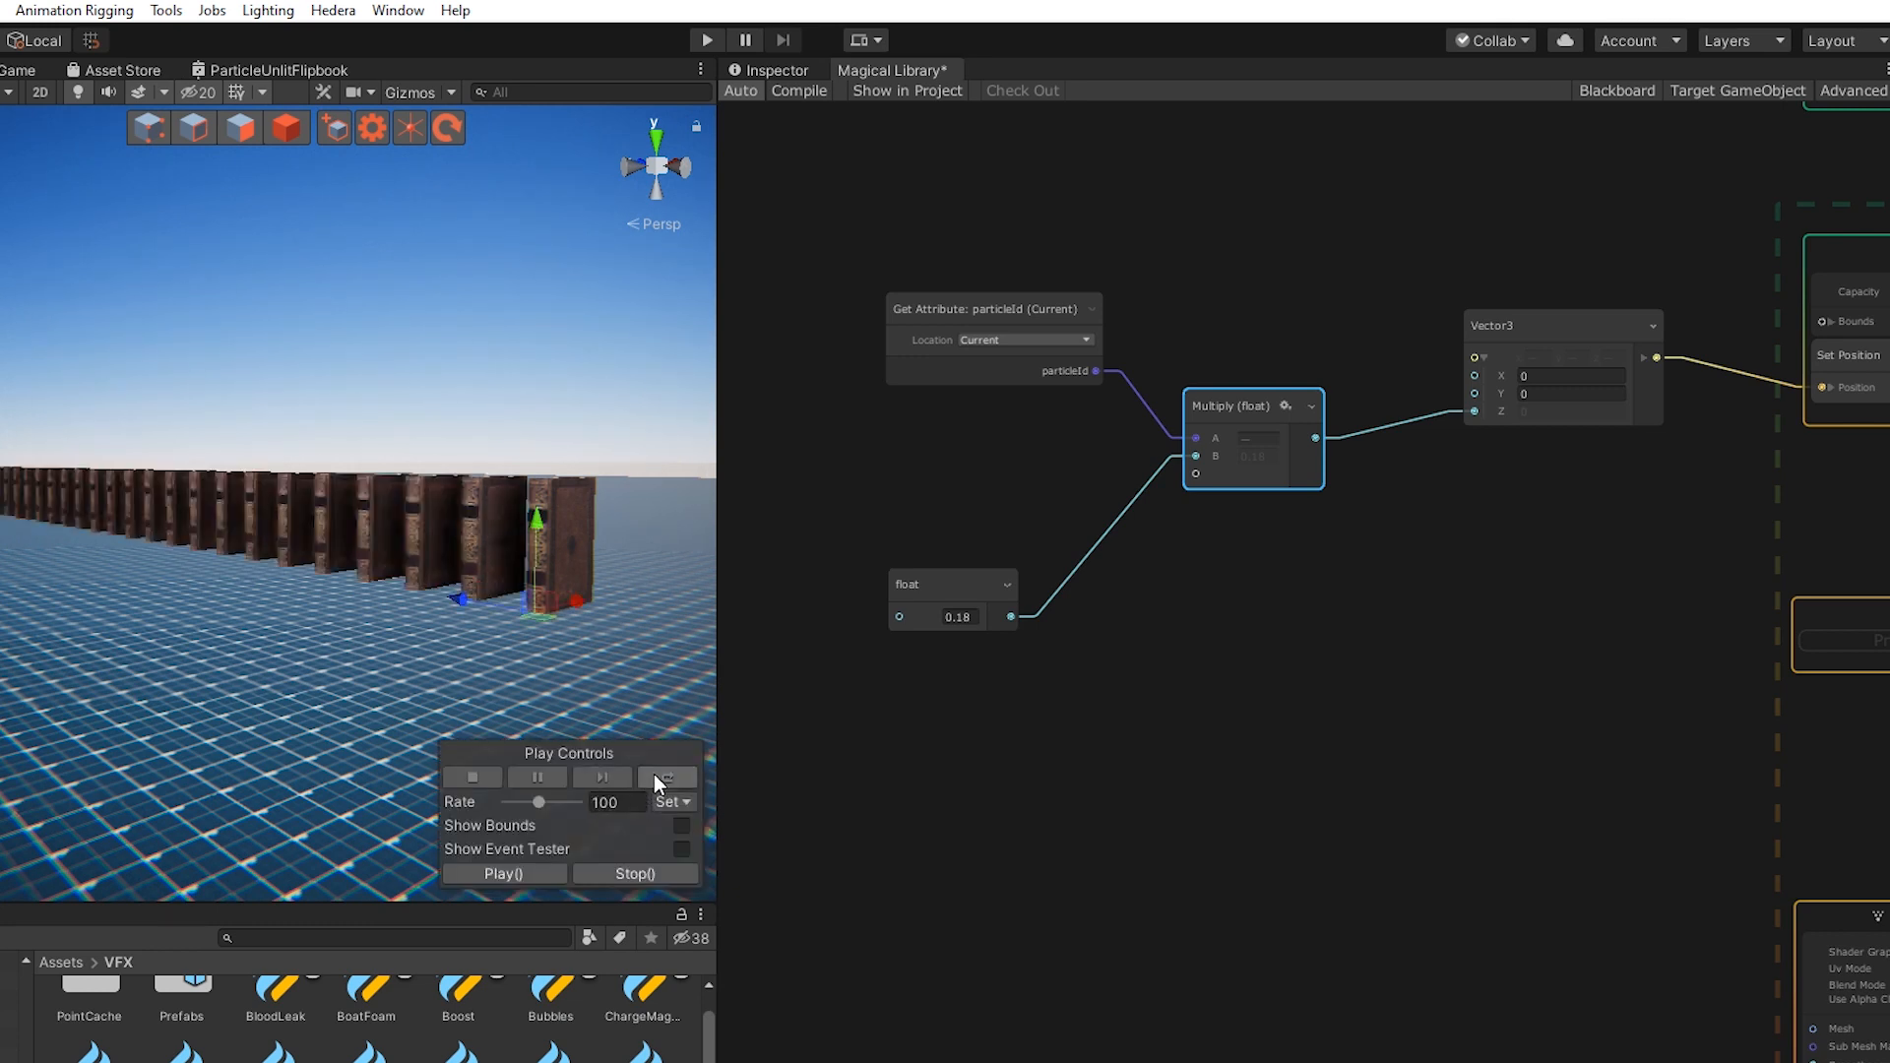
# Set the float node that spaces the books to 0.08 and restart the effect
pyautogui.click(963, 618)
pyautogui.write('.08')
pyautogui.click(409, 510)
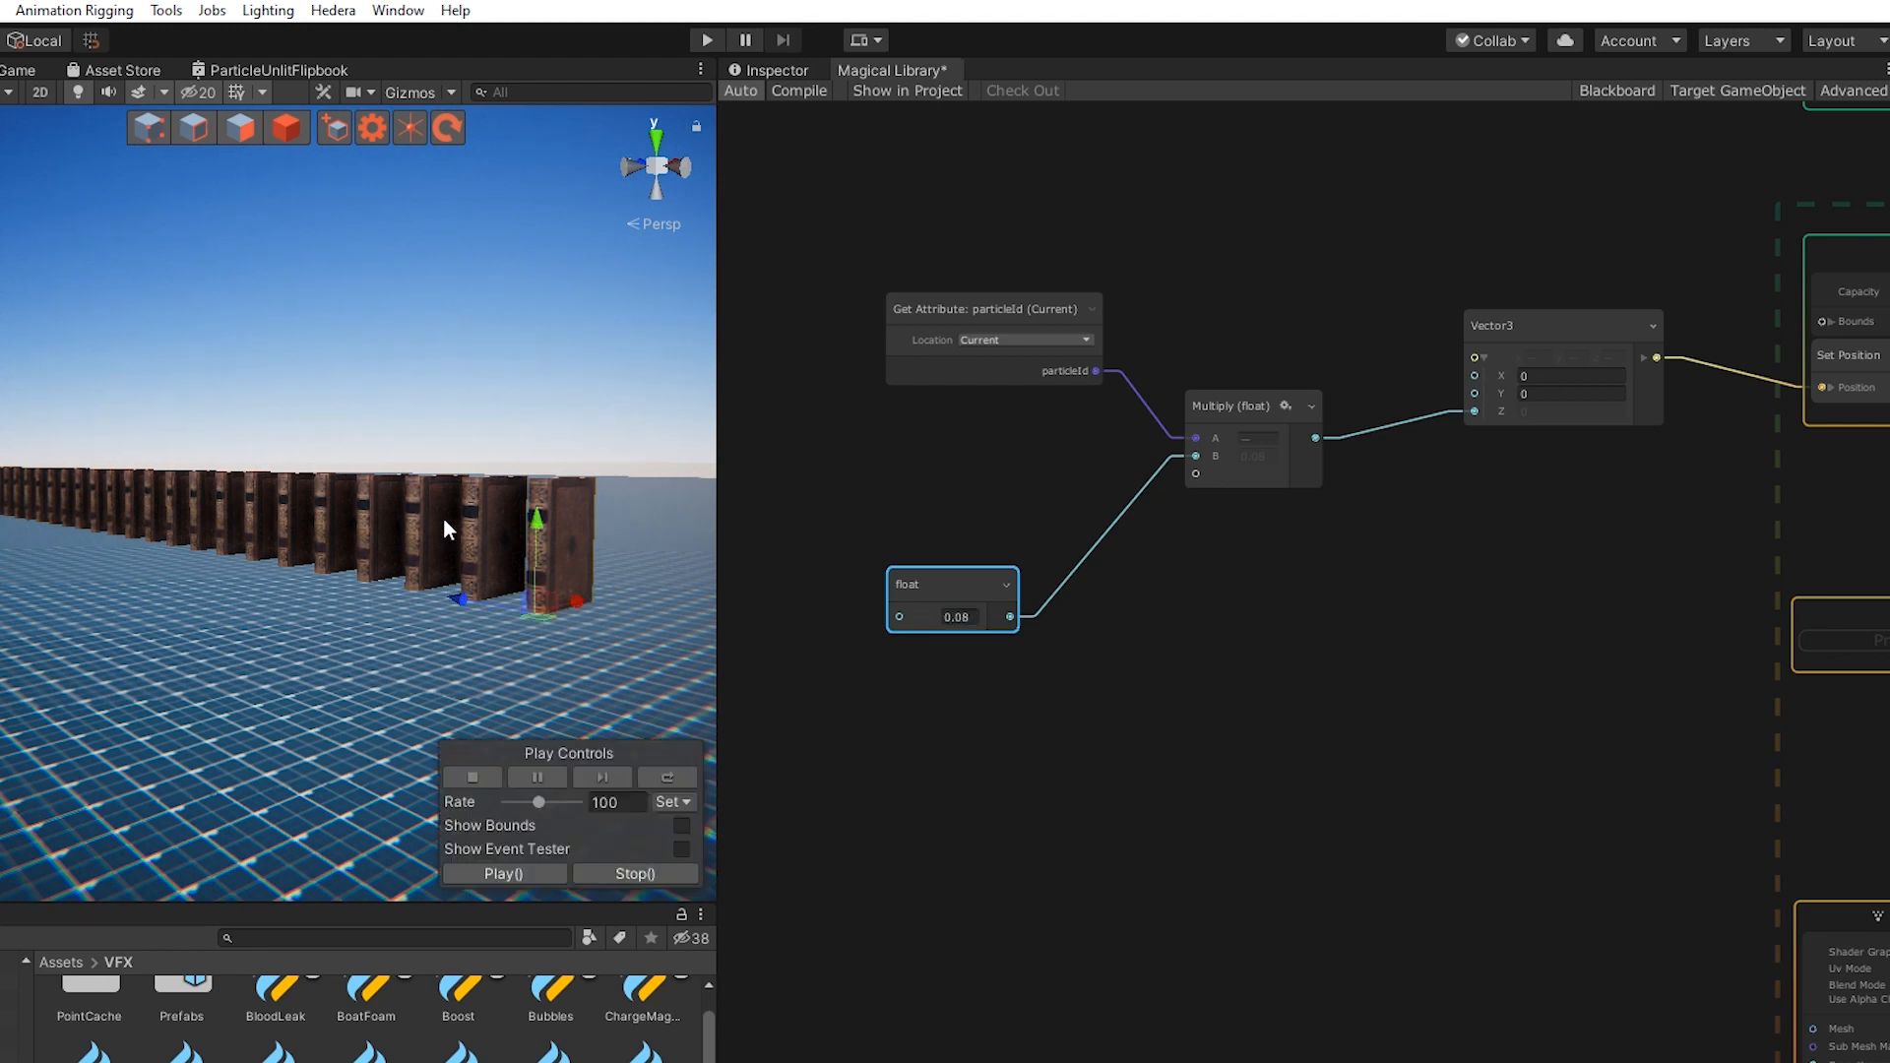
pyautogui.click(678, 778)
pyautogui.keyDown('alt'); pyautogui.moveTo(460, 653); pyautogui.dragTo(695, 651); pyautogui.keyUp('alt')
# Set the book spacing float to 0.07, restart the effect and examine the gaps along the row
pyautogui.click(958, 624)
pyautogui.hotkey('ctrl', 'a')
pyautogui.write('.07')
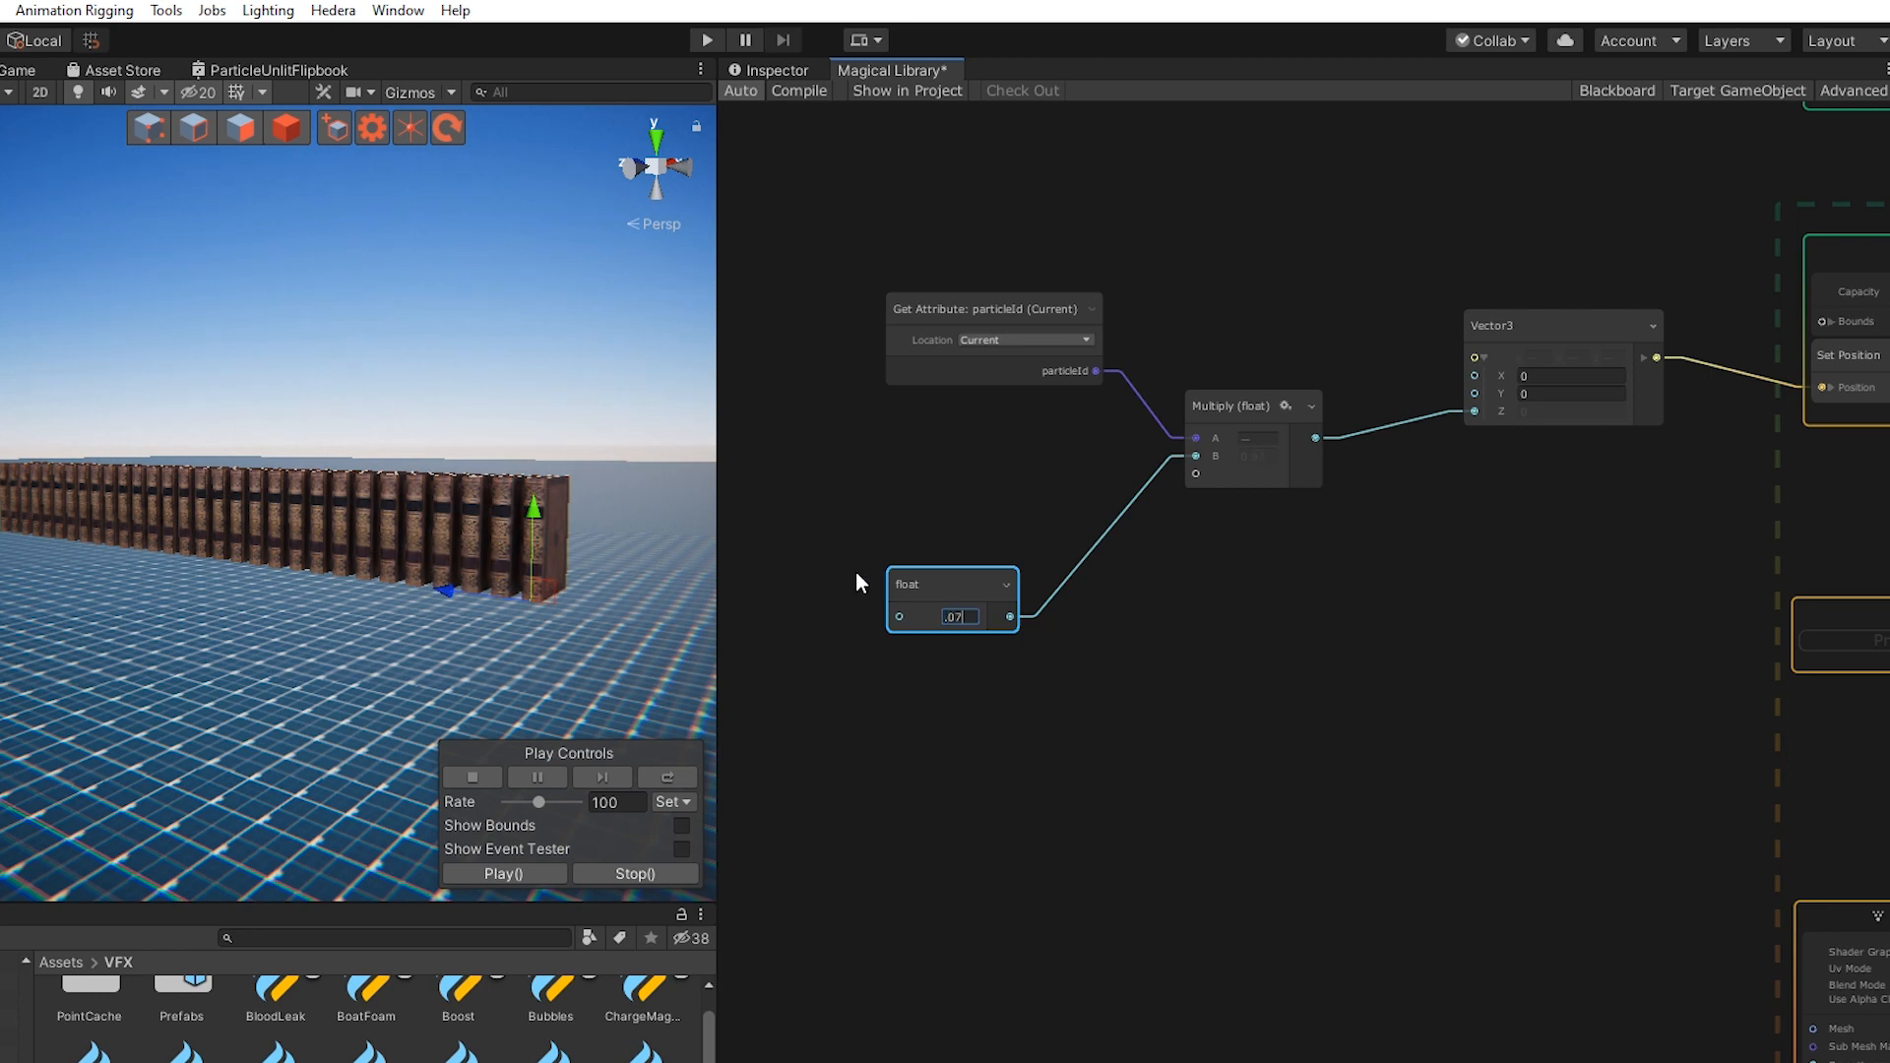
pyautogui.click(679, 771)
pyautogui.keyDown('alt'); pyautogui.moveTo(534, 555); pyautogui.dragTo(329, 502); pyautogui.keyUp('alt')
pyautogui.scroll(5, 317, 505)
pyautogui.scroll(-2, 329, 503)
pyautogui.moveTo(328, 502); pyautogui.dragTo(273, 507, button='middle')
pyautogui.keyDown('alt'); pyautogui.moveTo(272, 507); pyautogui.dragTo(505, 600); pyautogui.keyUp('alt')
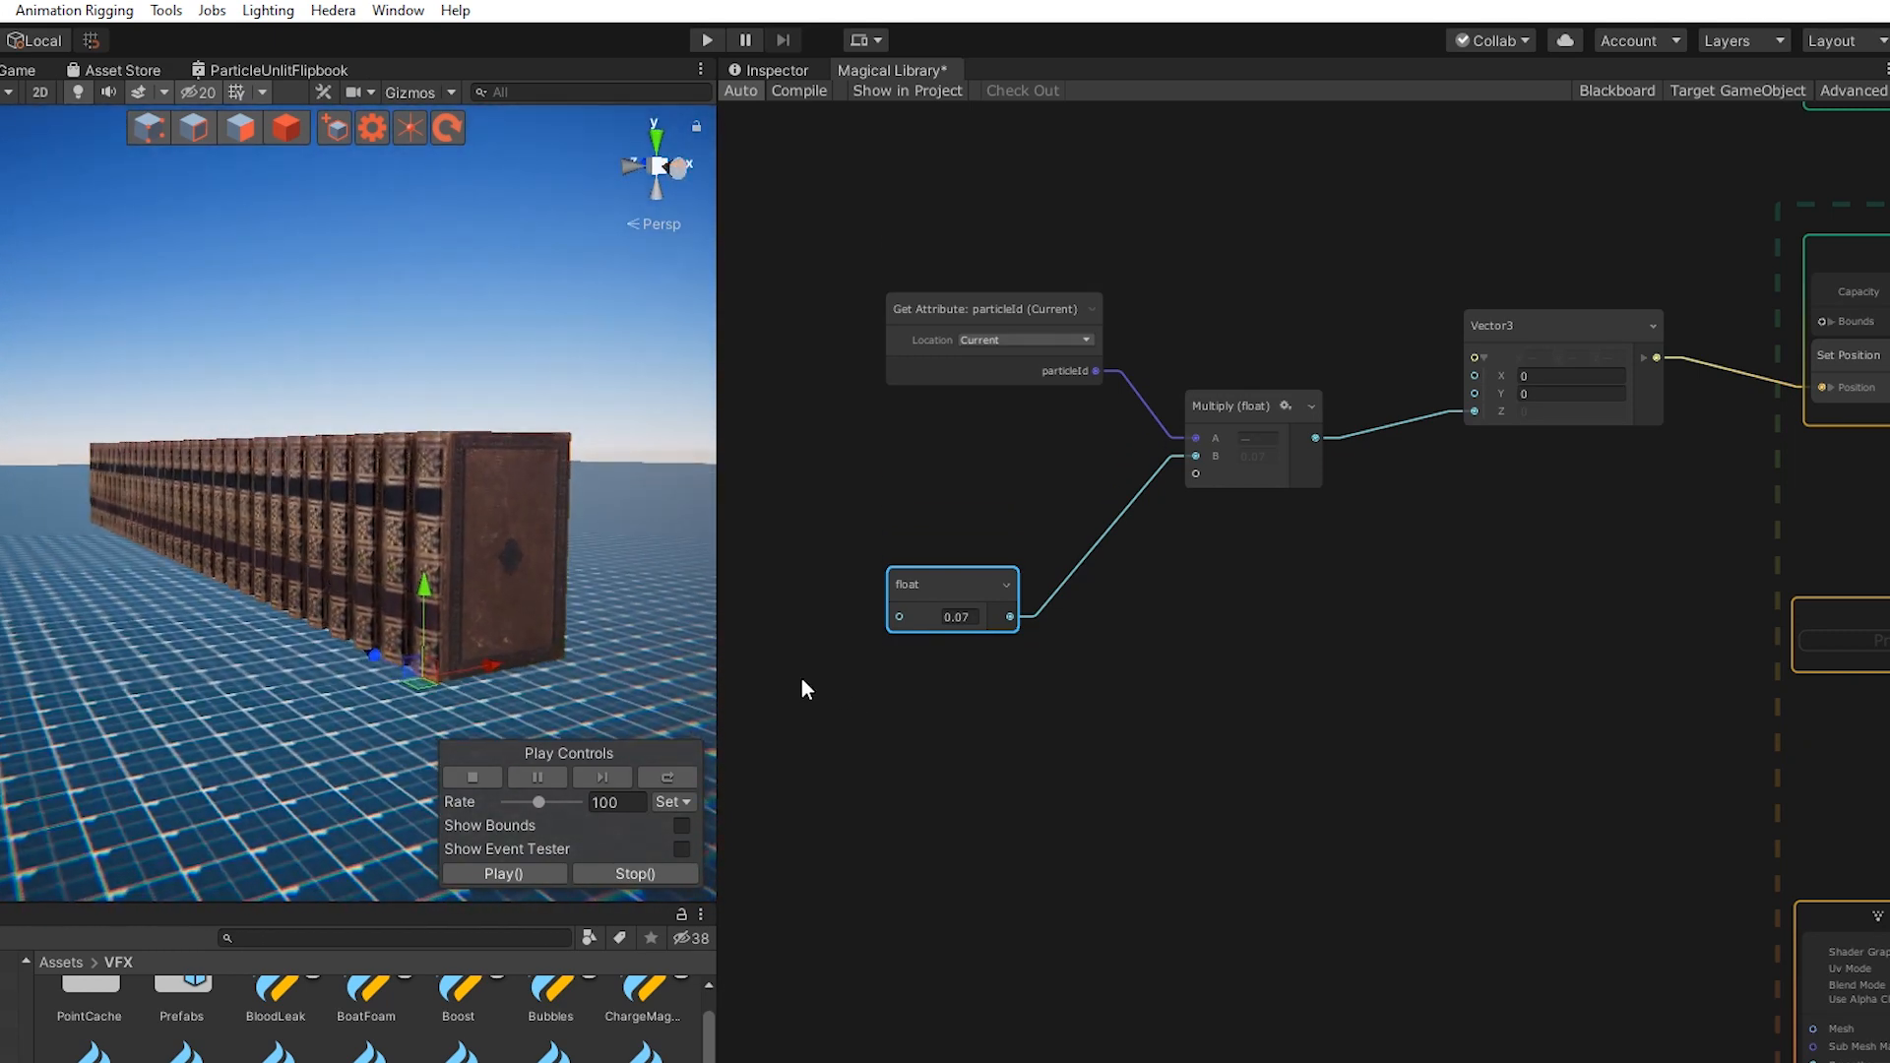
# Set the Single Burst count to 500, restart the effect and view the extended row of books
pyautogui.scroll(-5, 366, 594)
pyautogui.scroll(-4, 1168, 593)
pyautogui.moveTo(1350, 646); pyautogui.dragTo(998, 829, button='middle')
pyautogui.scroll(3, 1181, 709)
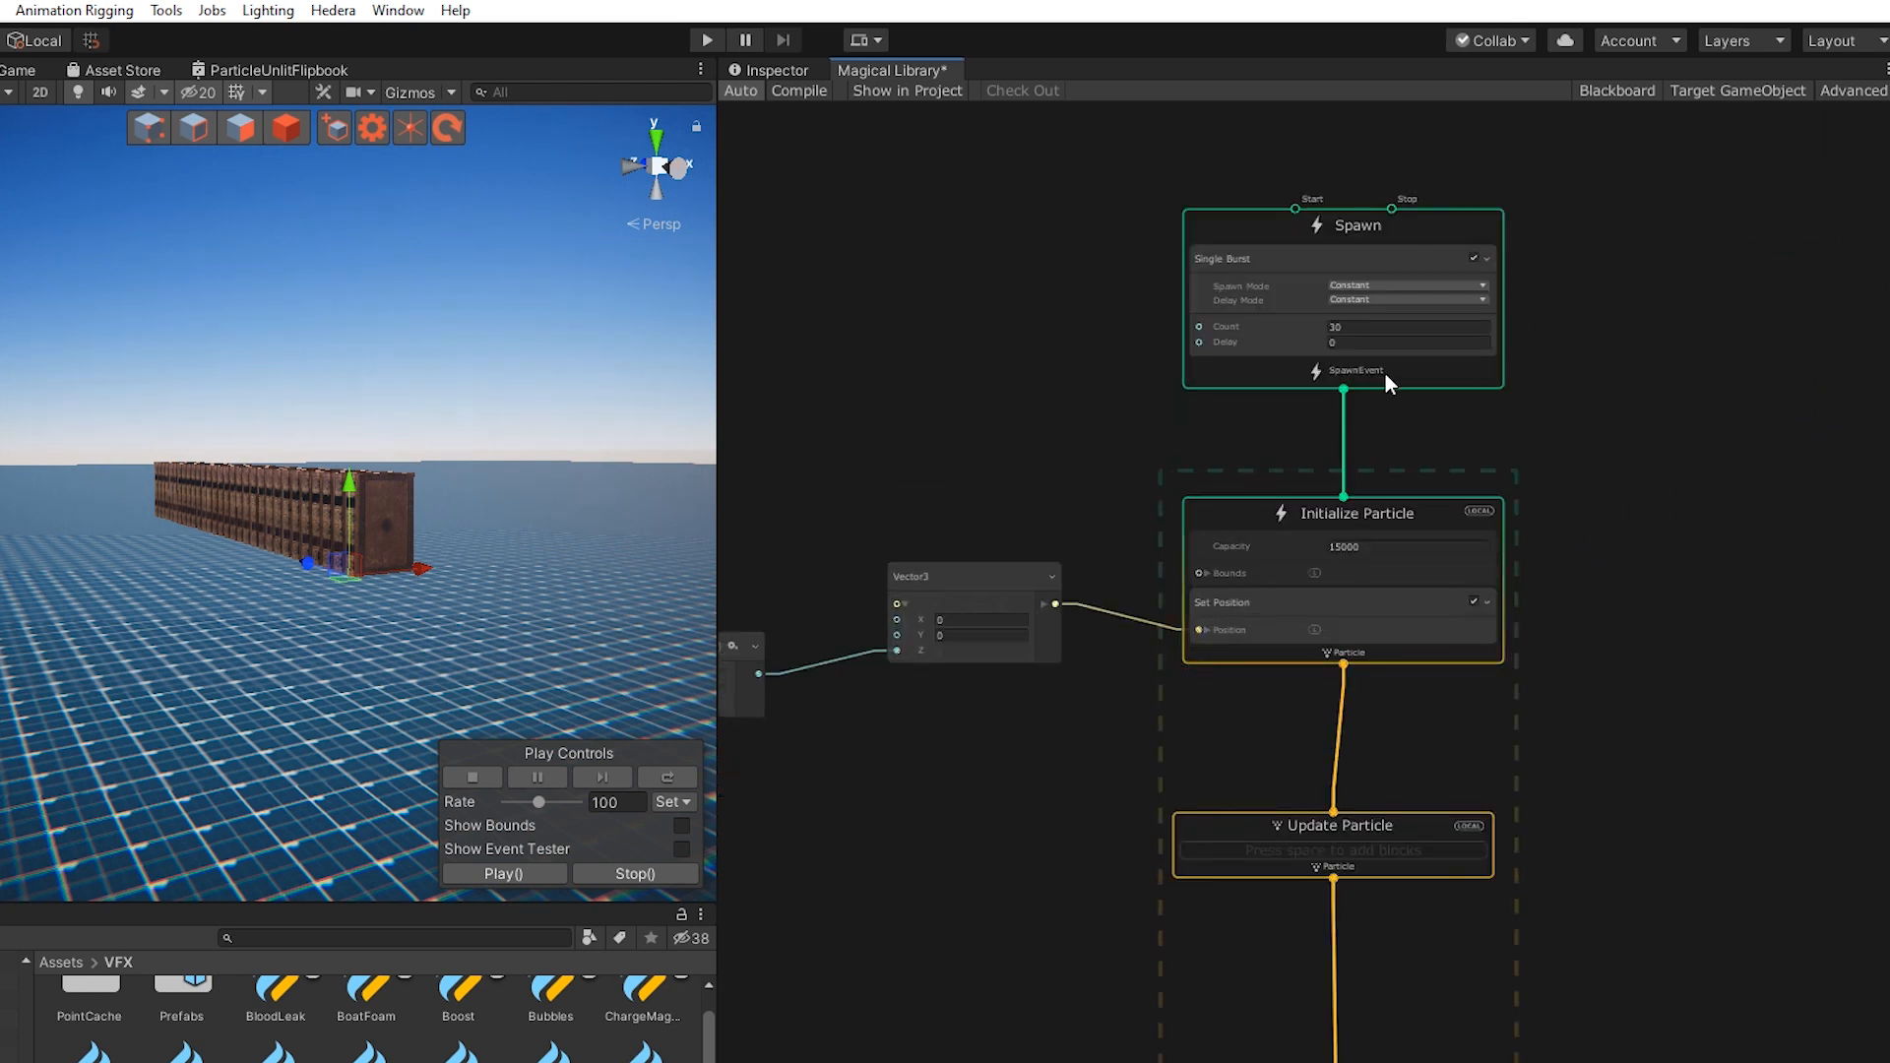
pyautogui.click(1385, 327)
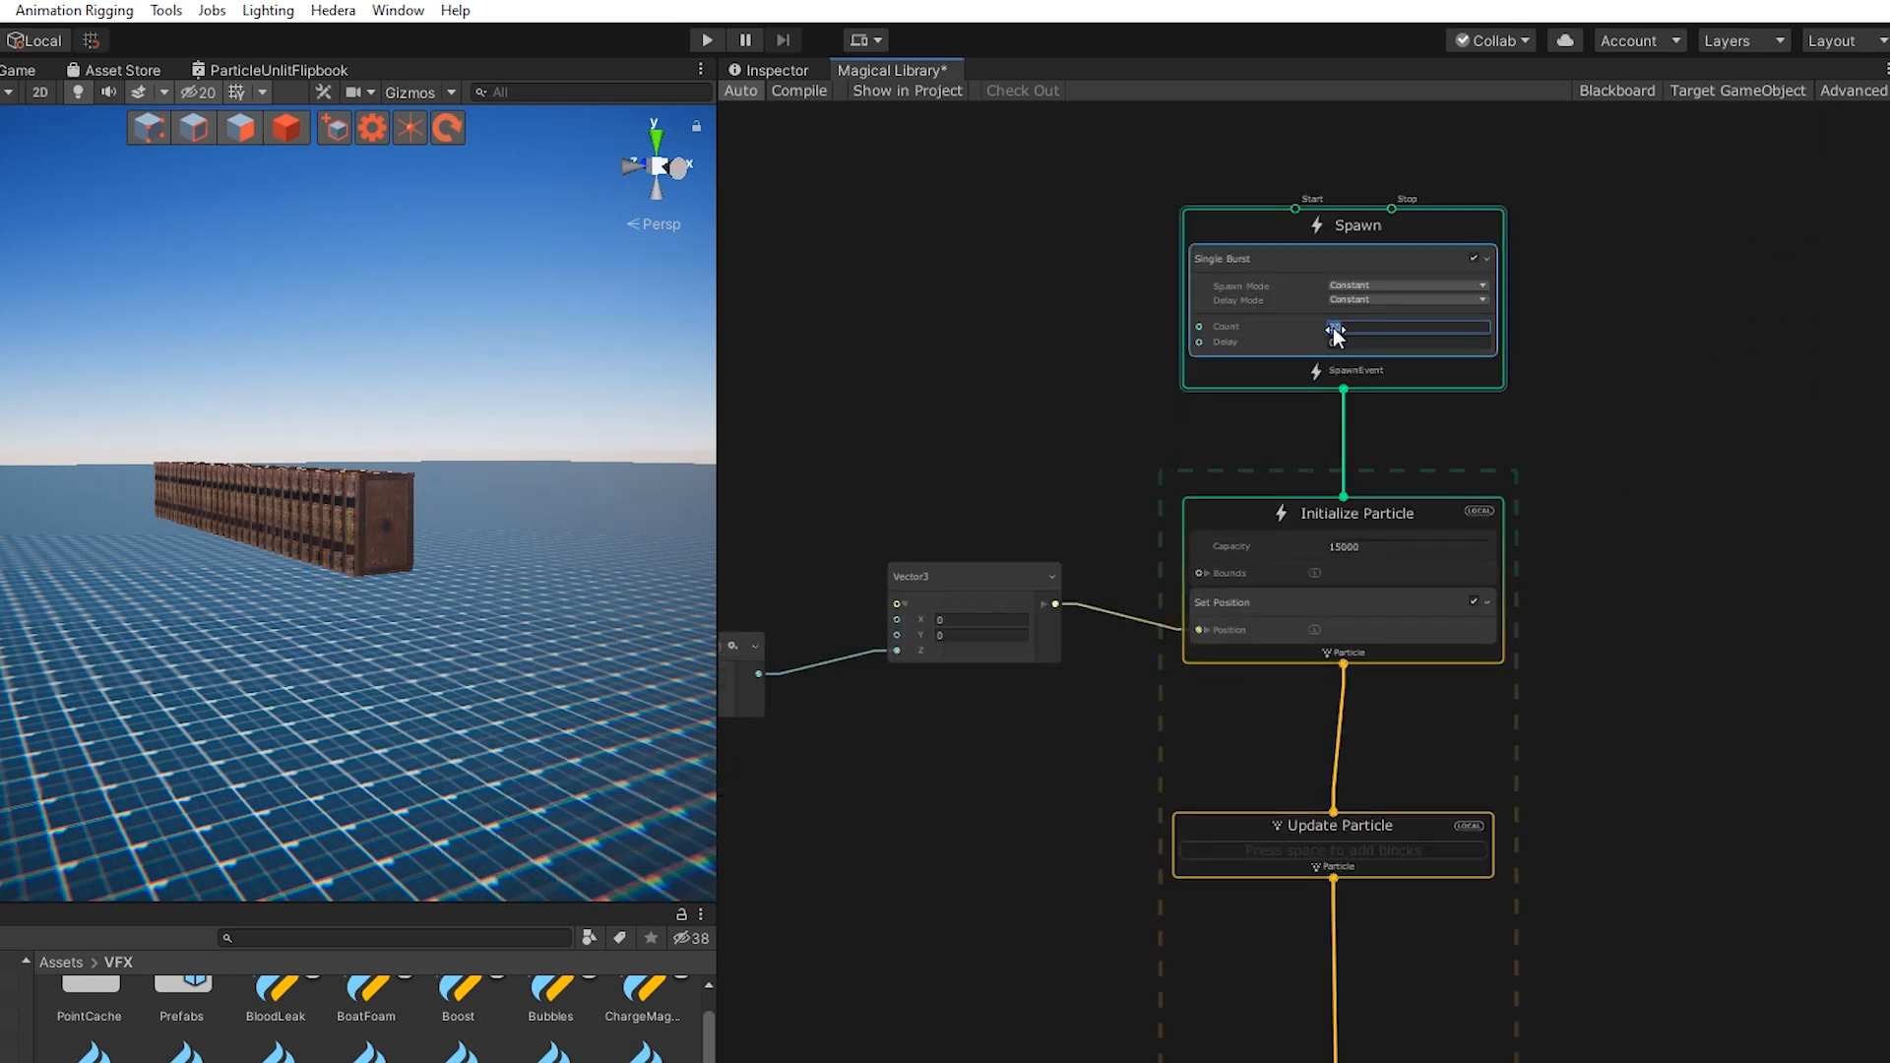
pyautogui.write('5000')
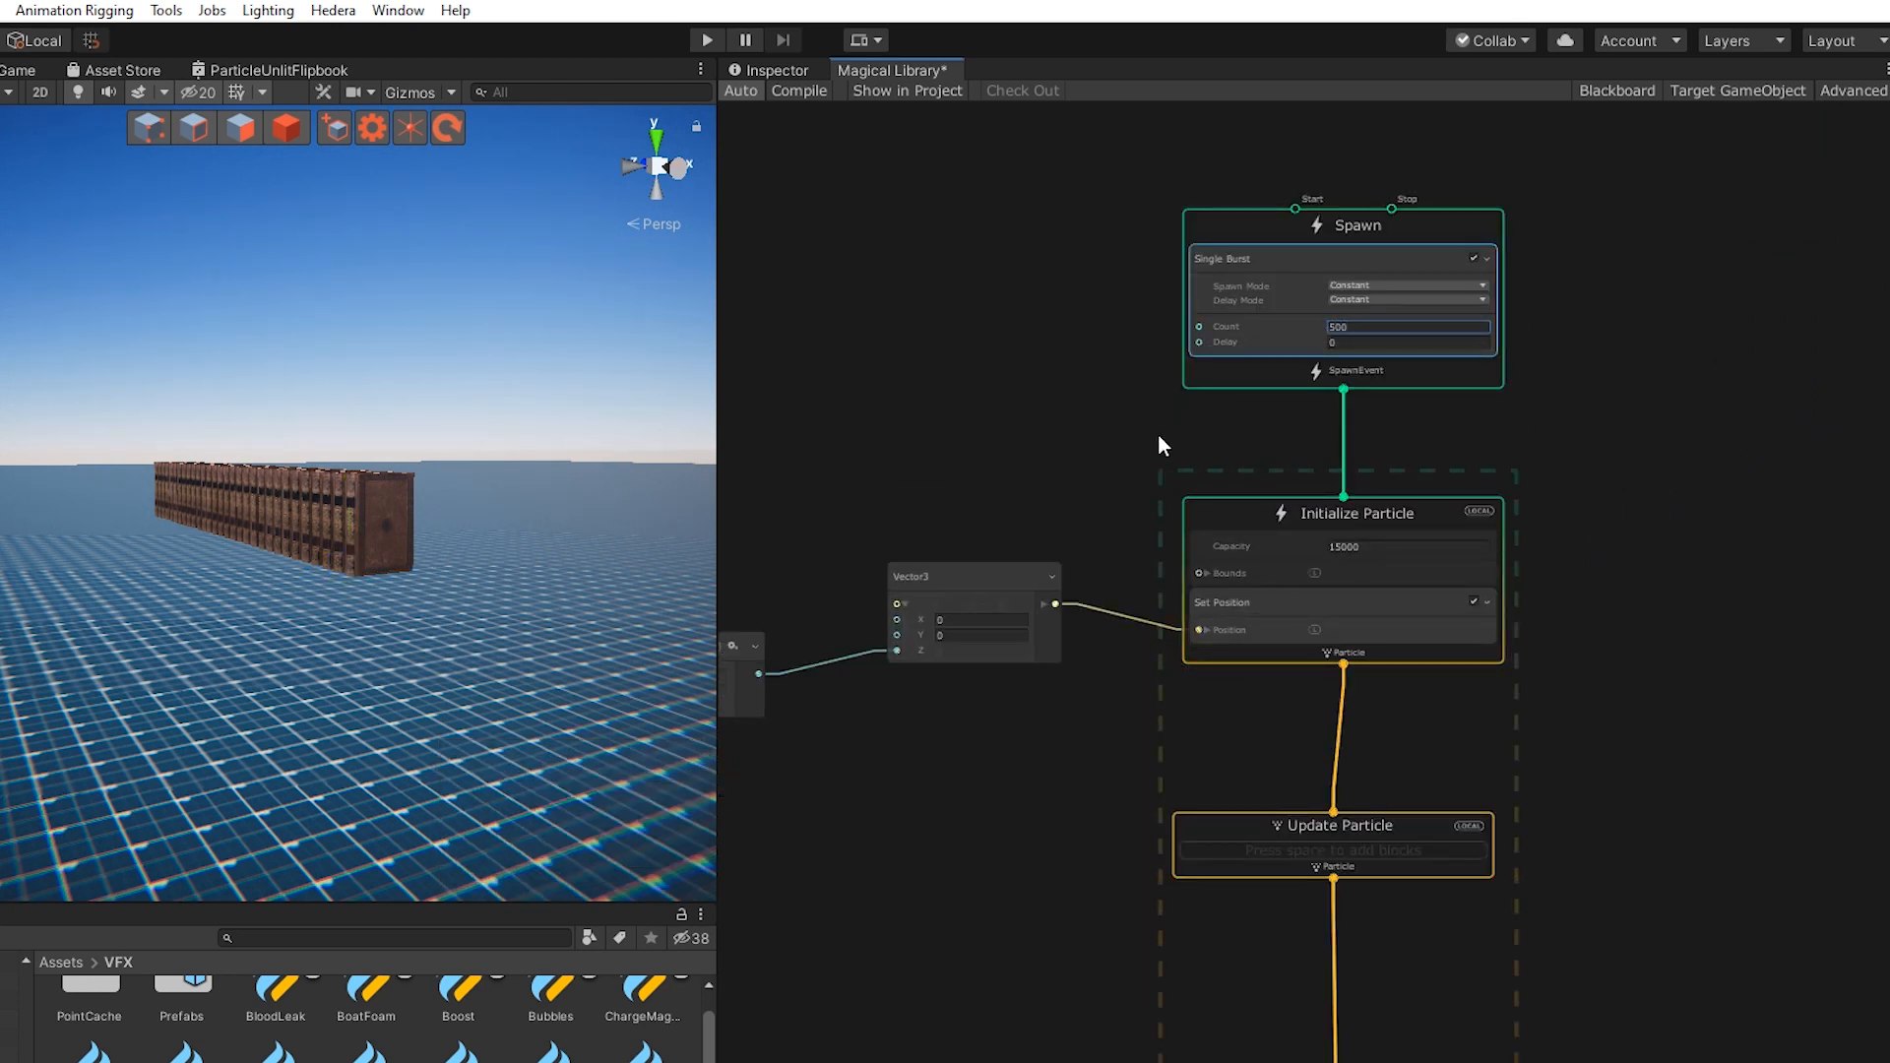
pyautogui.press('Return')
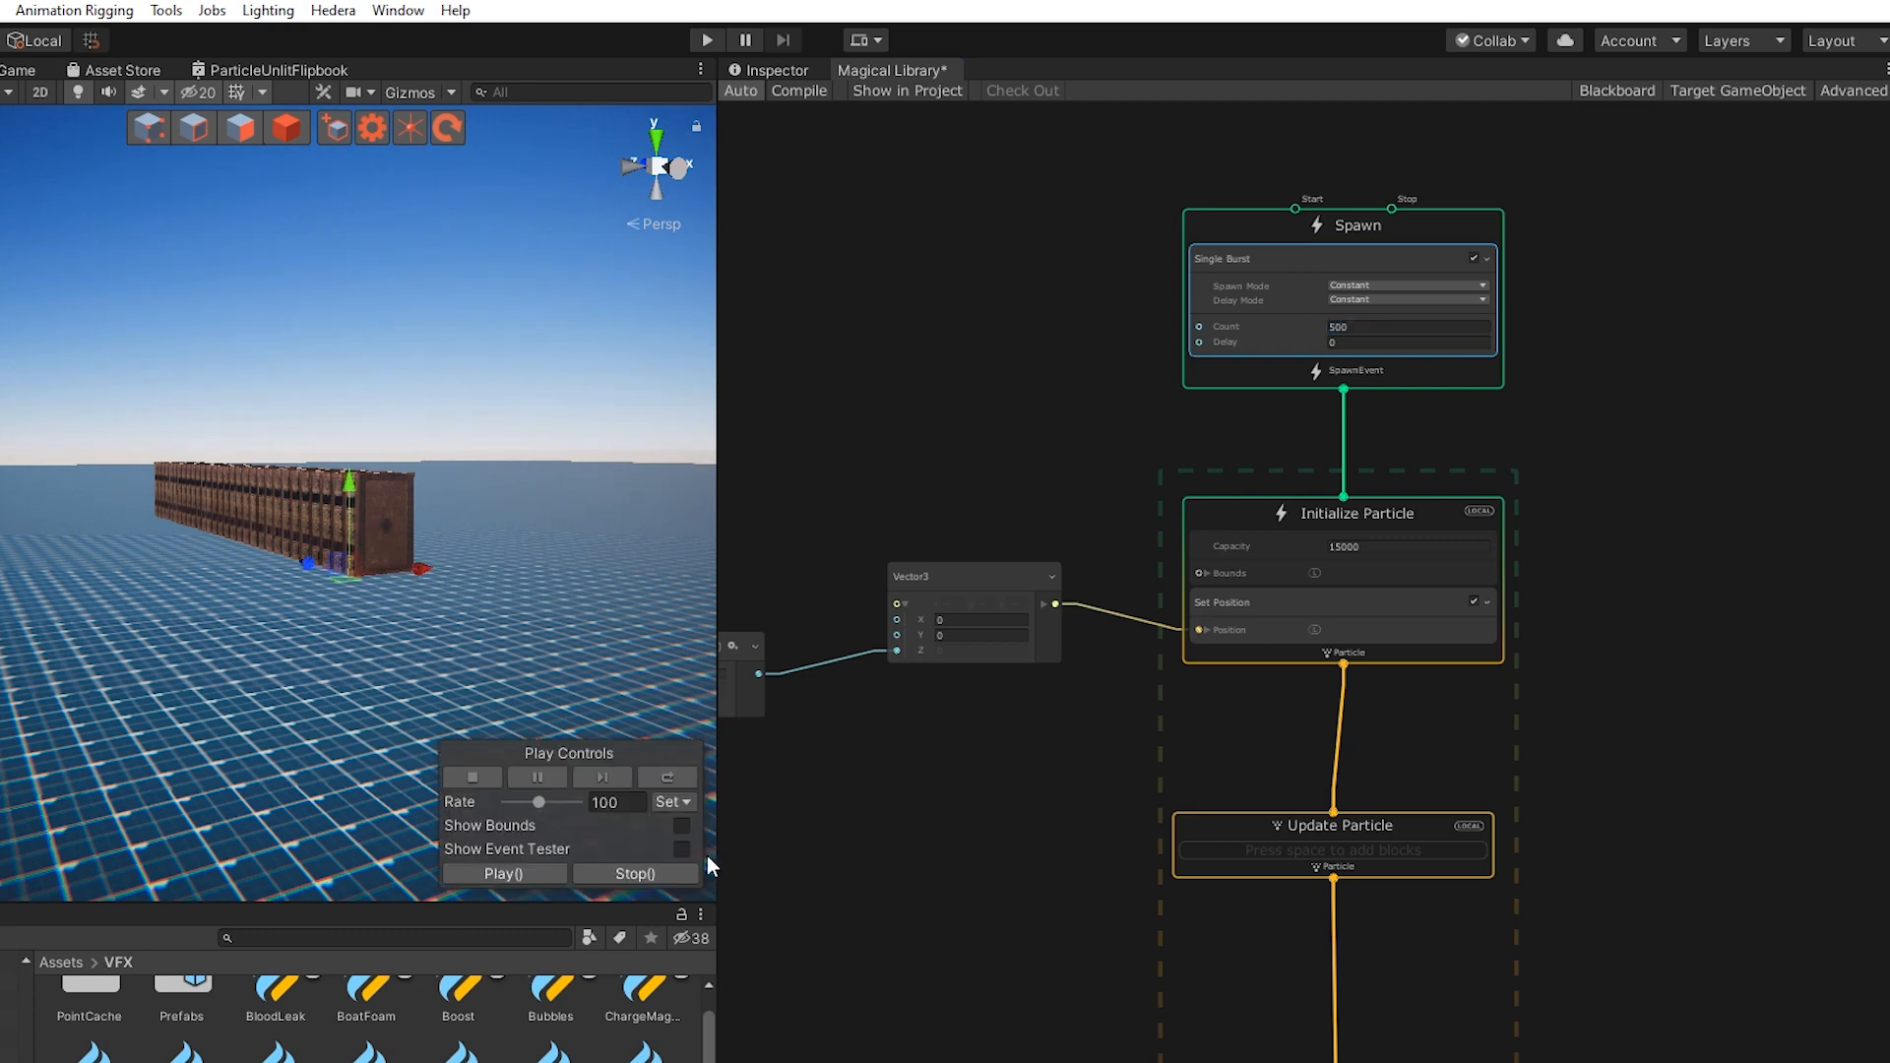
pyautogui.click(671, 783)
pyautogui.moveTo(162, 551); pyautogui.dragTo(455, 604, button='middle')
pyautogui.keyDown('alt'); pyautogui.moveTo(354, 589); pyautogui.dragTo(394, 558); pyautogui.keyUp('alt')
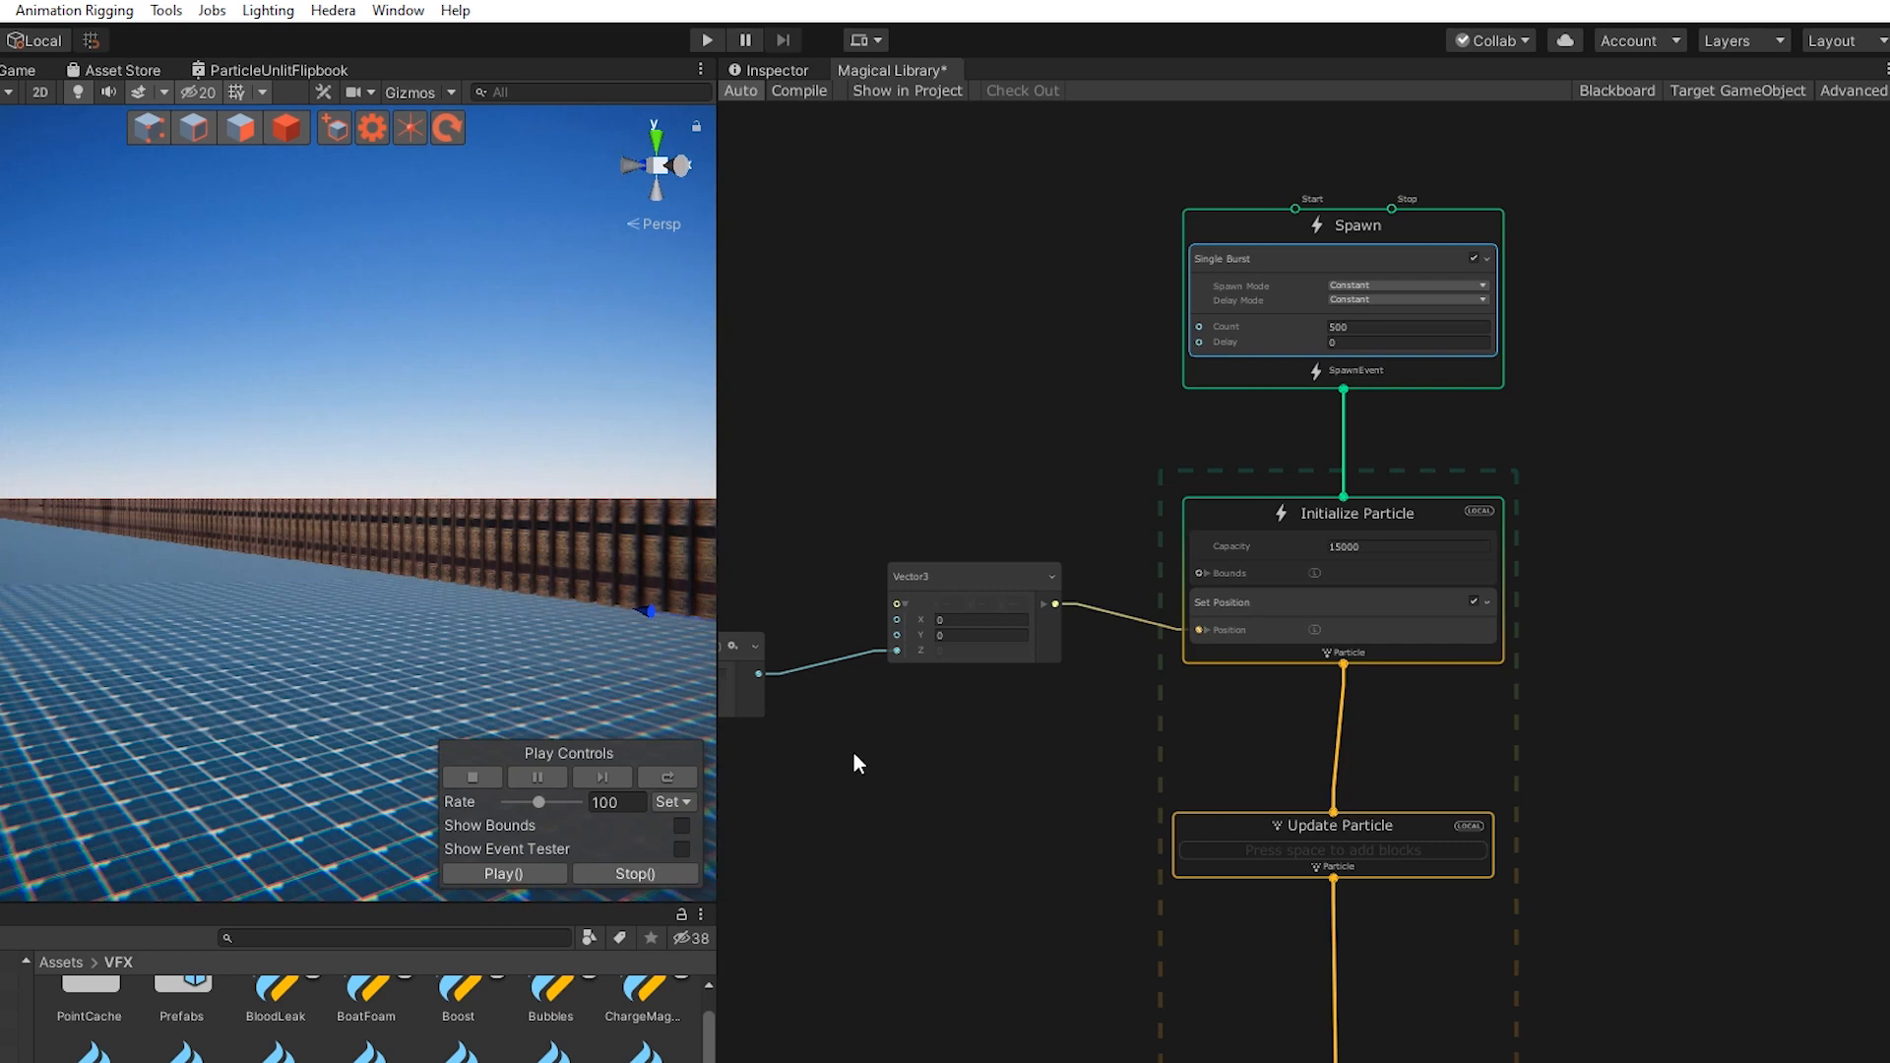
# Add a Modulo node fed by the particleId output and place it above the Multiply node
pyautogui.scroll(-2, 872, 756)
pyautogui.scroll(-1, 871, 754)
pyautogui.moveTo(847, 752); pyautogui.dragTo(1014, 658, button='middle')
pyautogui.scroll(3, 958, 675)
pyautogui.moveTo(895, 709); pyautogui.dragTo(1096, 699, button='middle')
pyautogui.moveTo(831, 689); pyautogui.dragTo(850, 613)
pyautogui.keyDown('alt'); pyautogui.moveTo(502, 599); pyautogui.dragTo(591, 669); pyautogui.keyUp('alt')
pyautogui.moveTo(1018, 740); pyautogui.dragTo(1093, 811, button='middle')
pyautogui.moveTo(1001, 541); pyautogui.dragTo(796, 412)
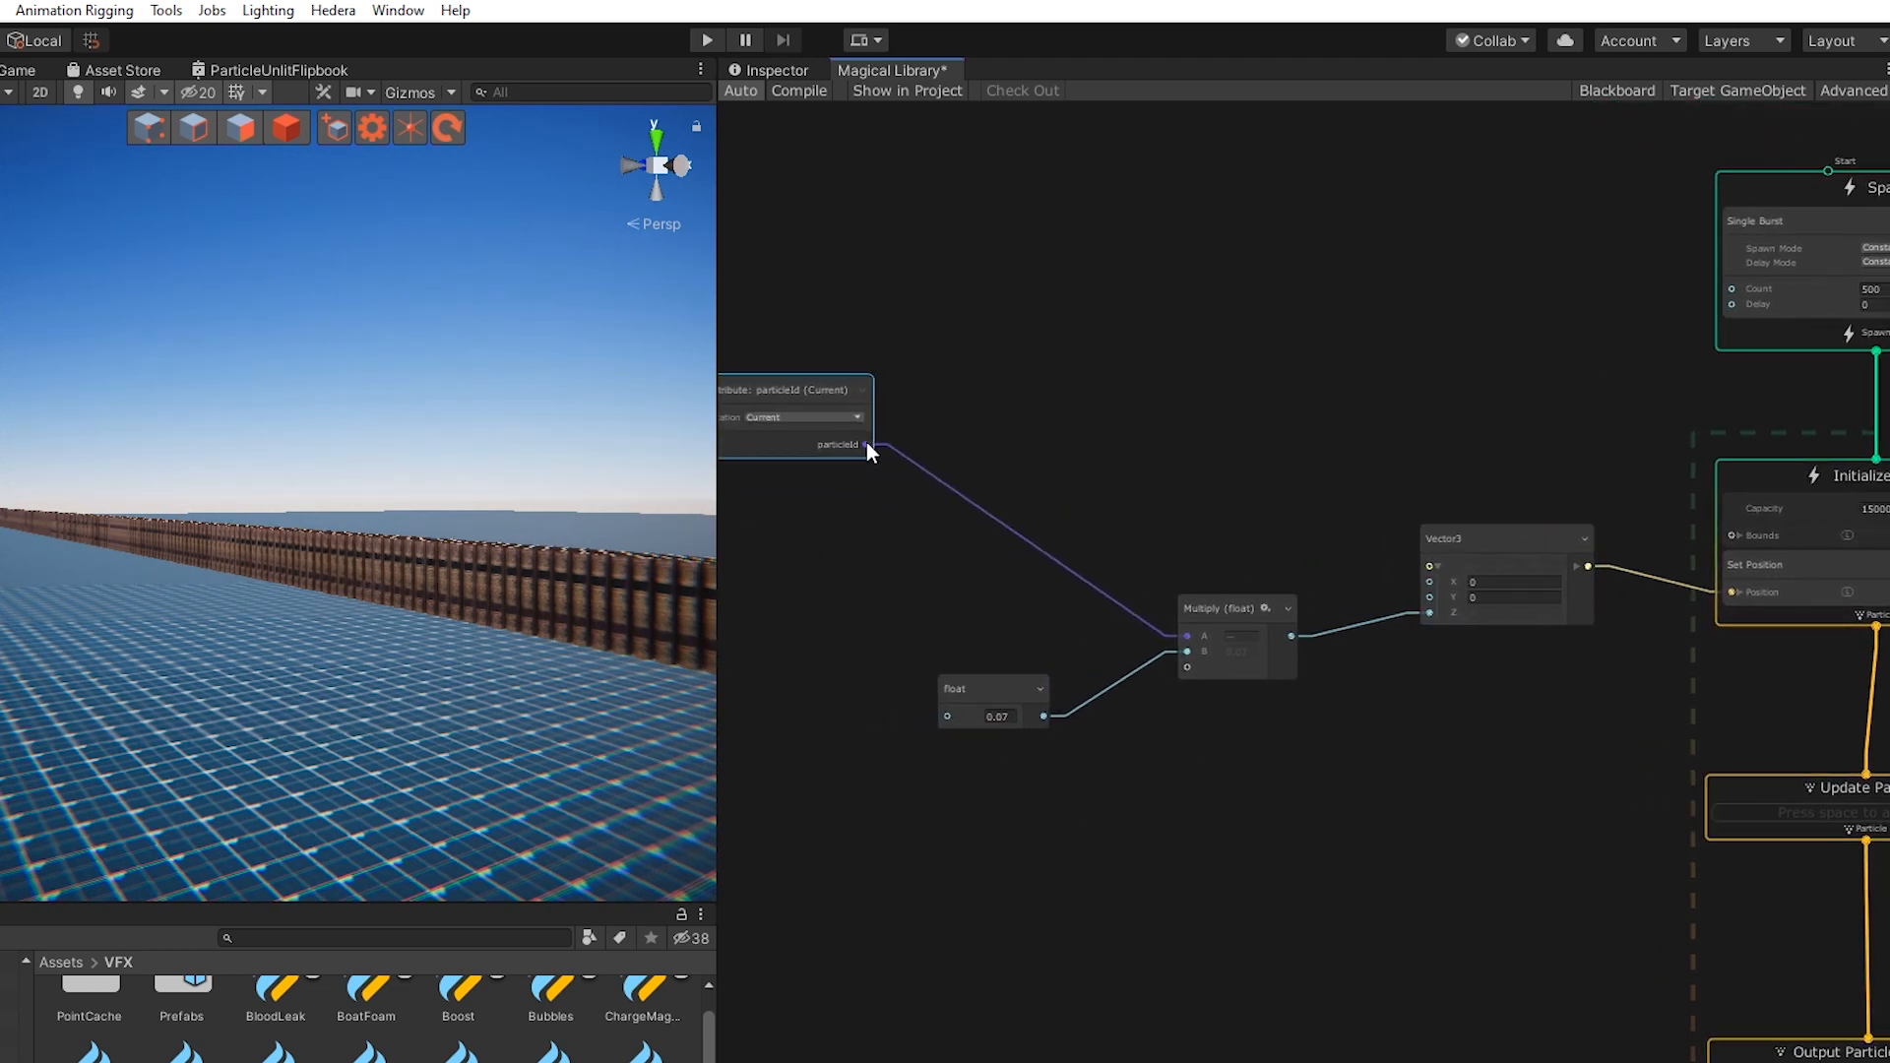
pyautogui.moveTo(973, 378); pyautogui.dragTo(973, 379)
pyautogui.write('modulo')
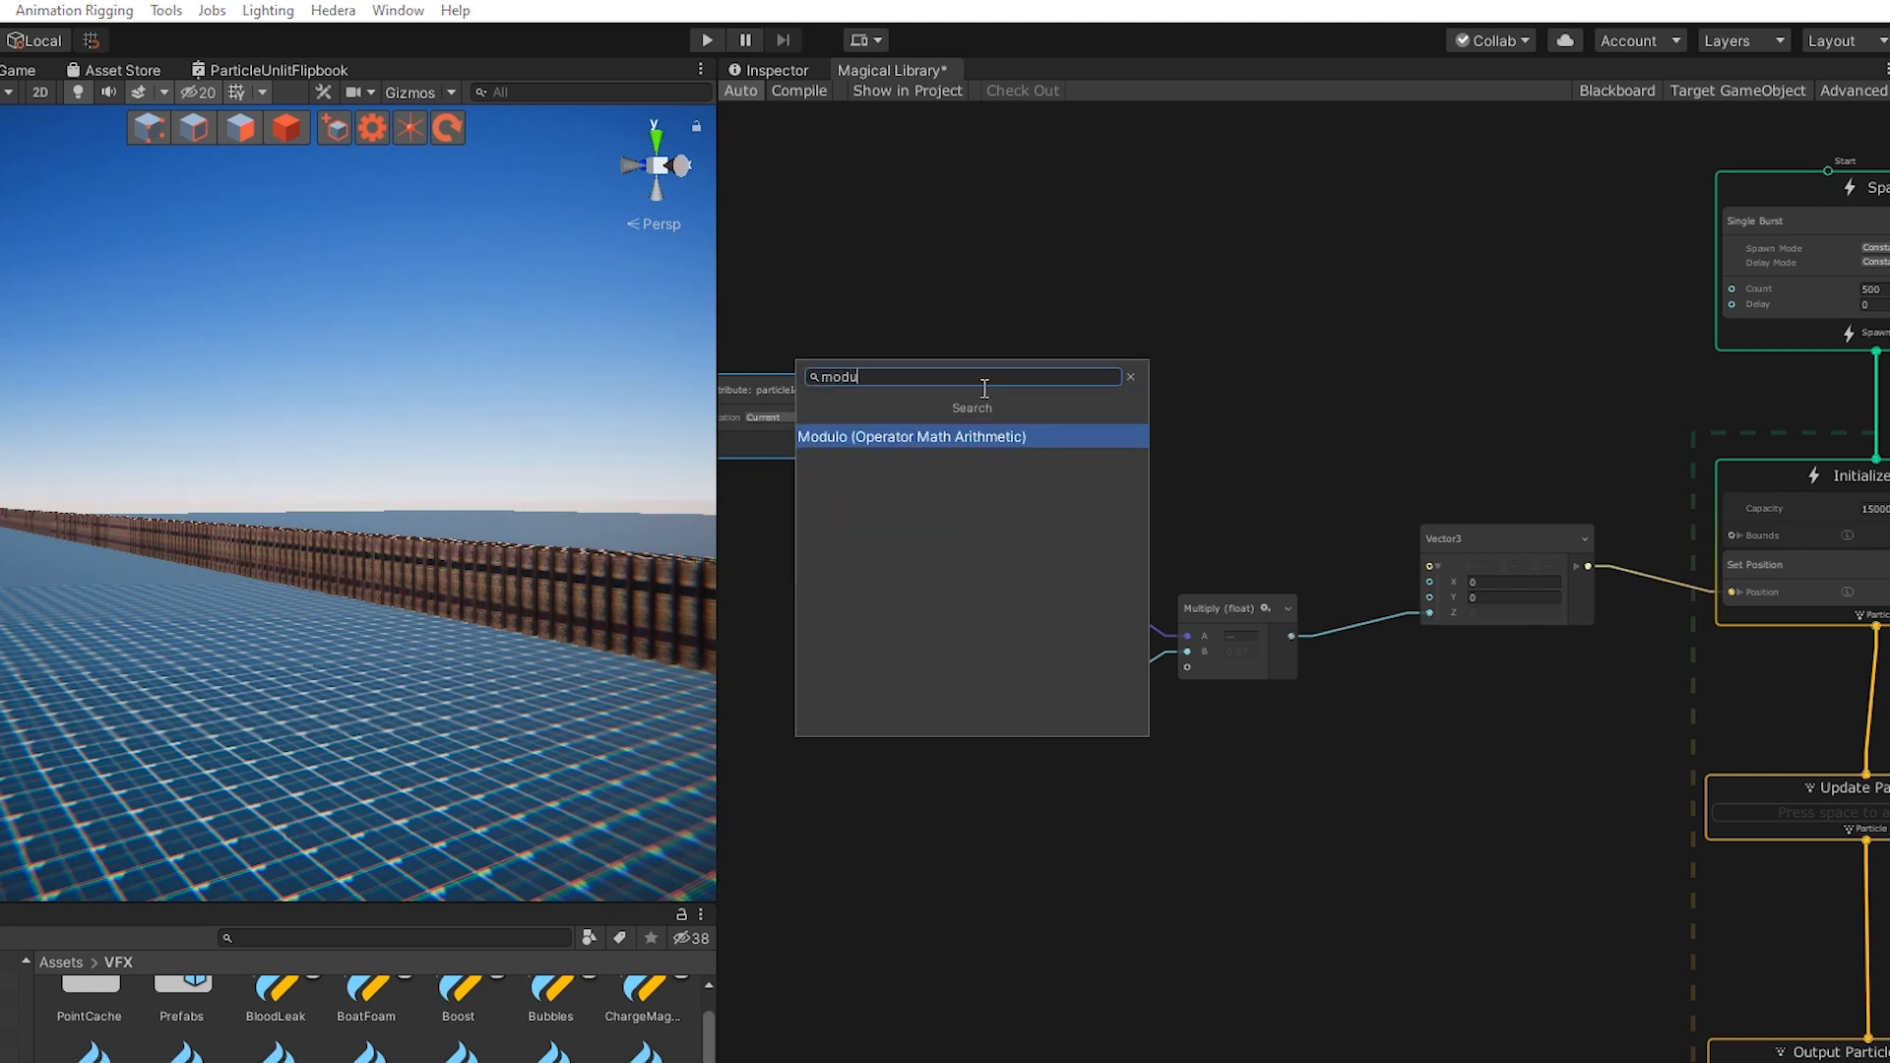
pyautogui.press('Return')
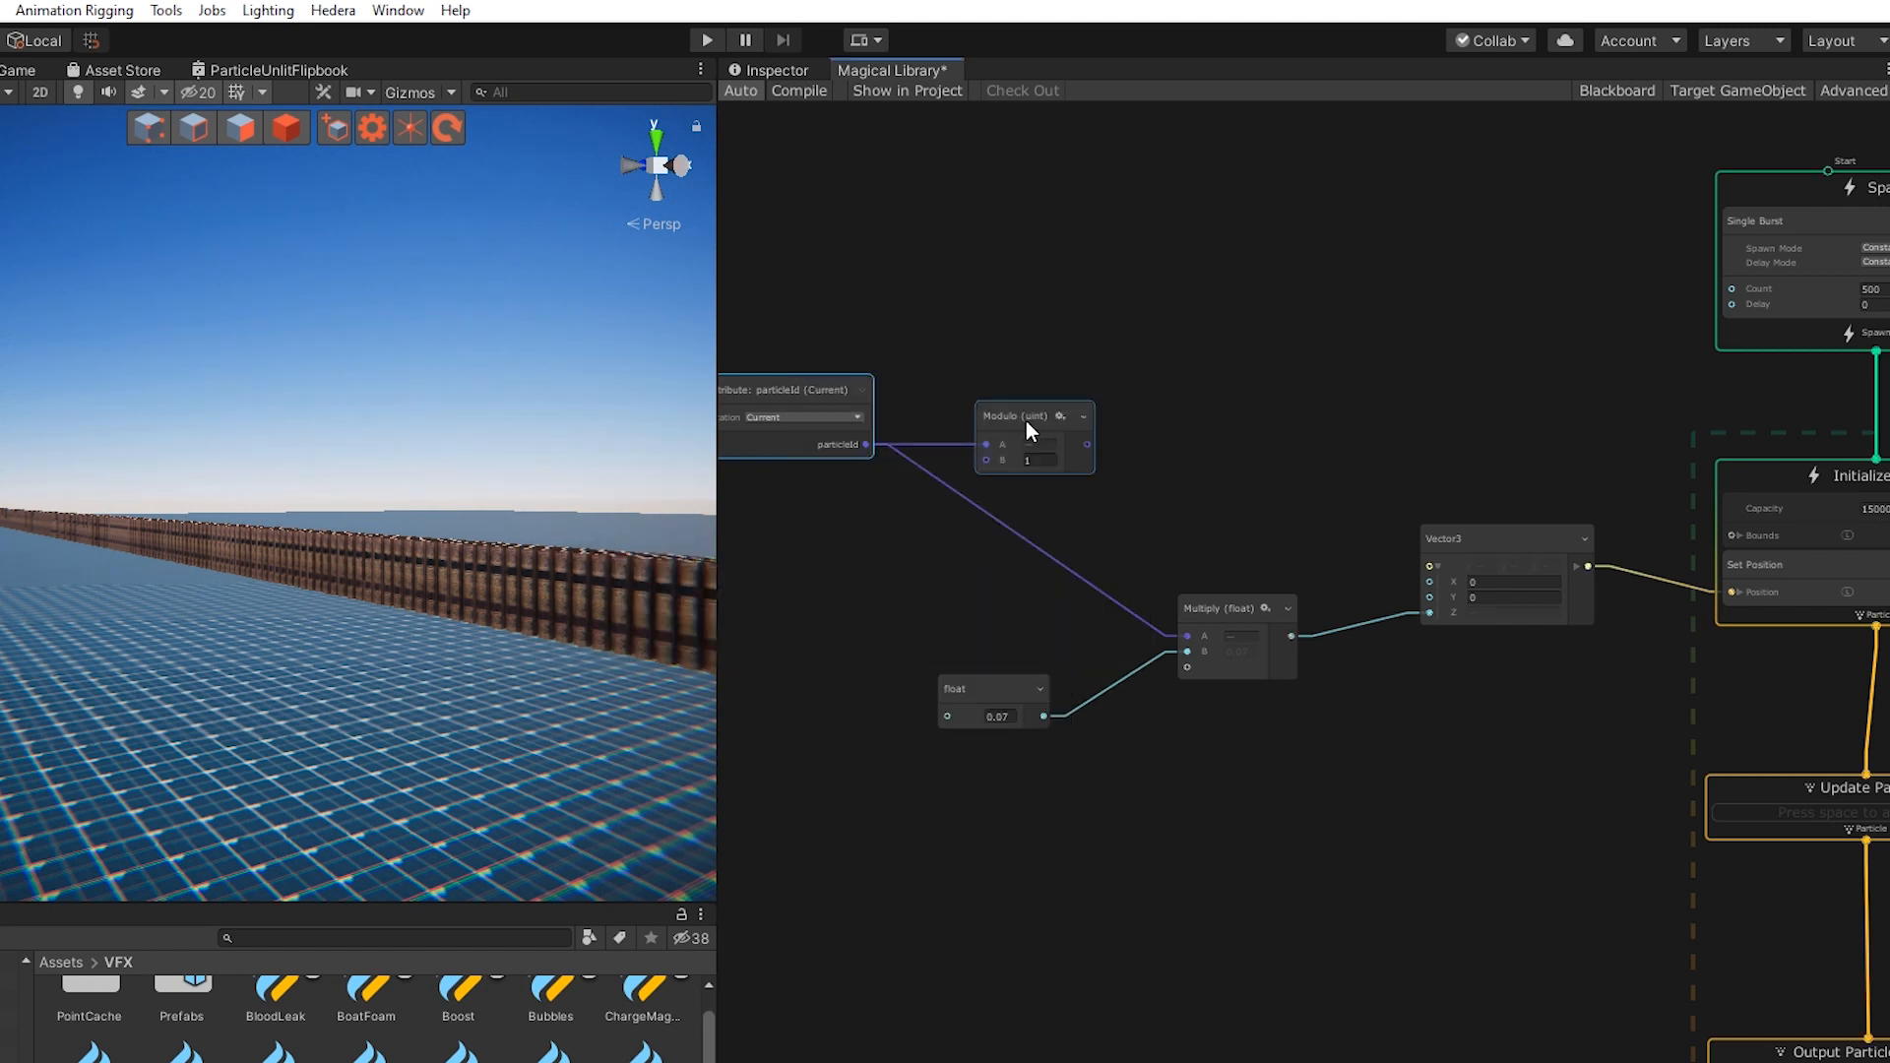
pyautogui.moveTo(1026, 422); pyautogui.dragTo(1208, 360)
# Add an int node below the Modulo node and set its value to 4
pyautogui.rightClick(1021, 443)
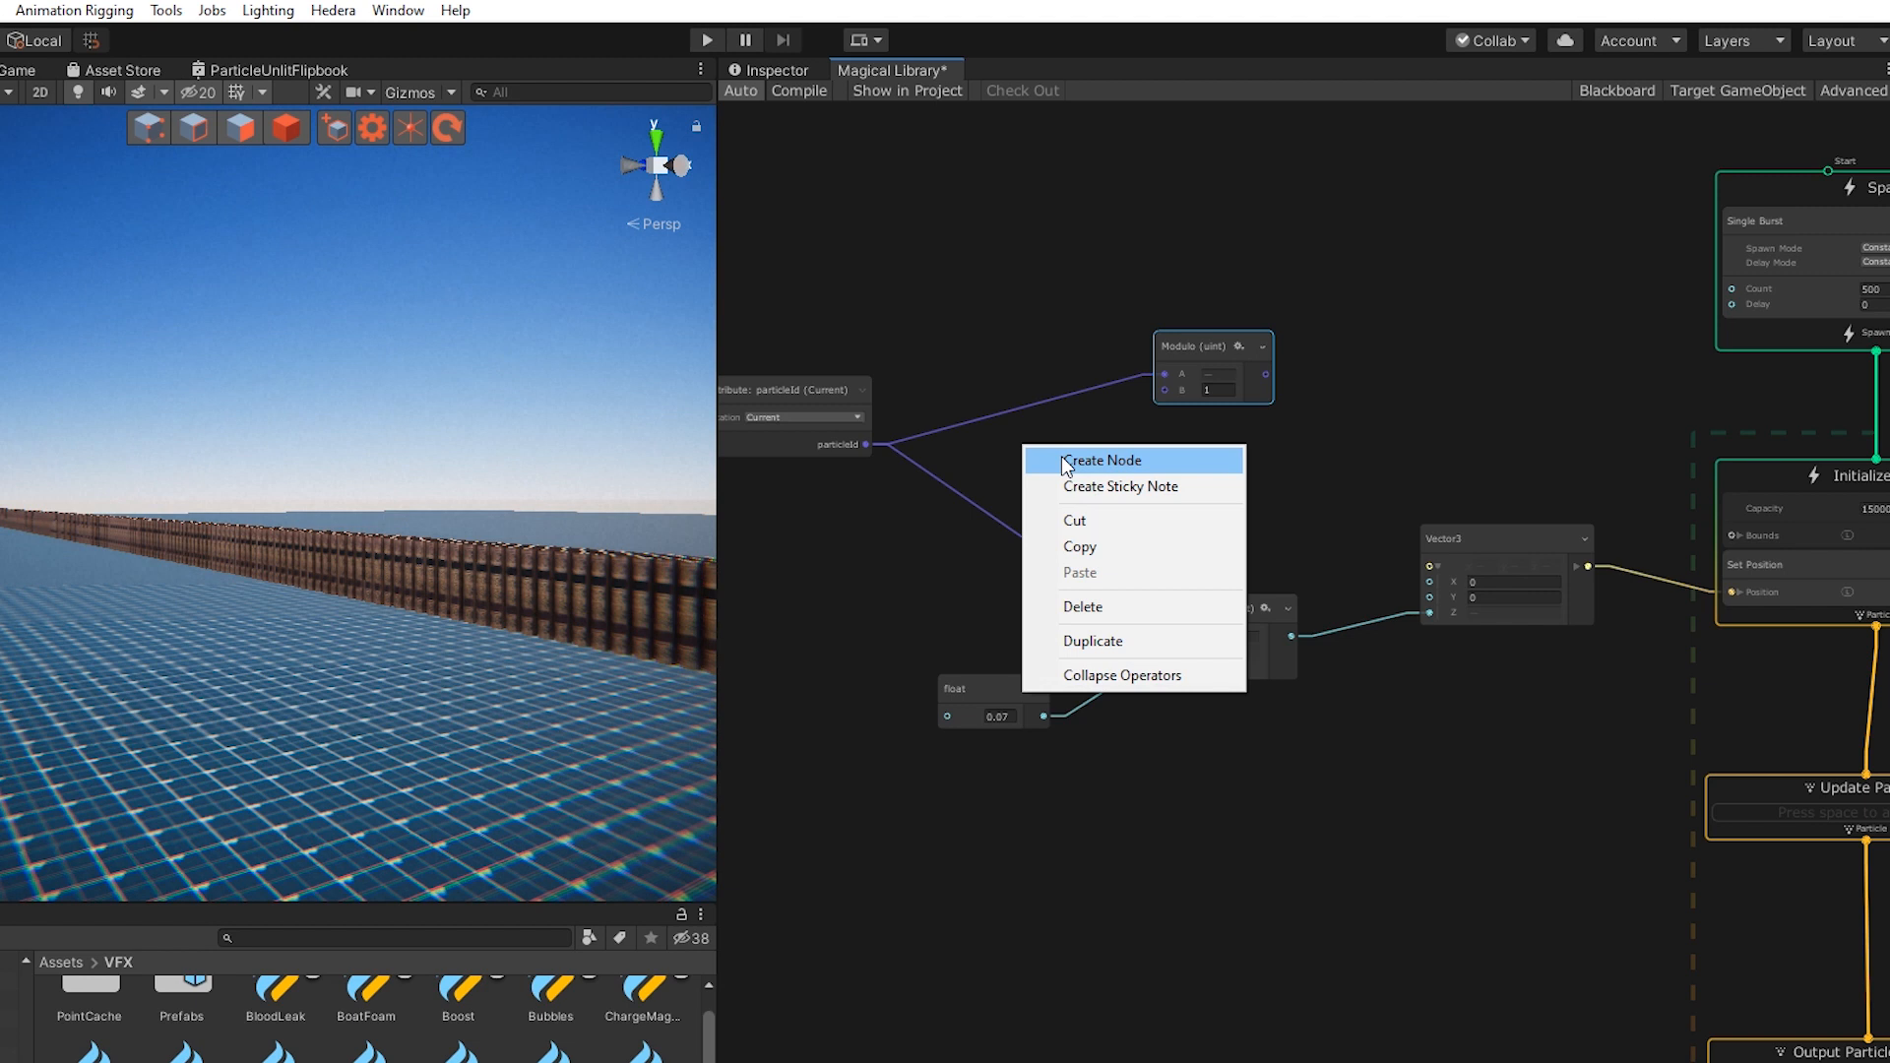
pyautogui.click(1059, 456)
pyautogui.write('int')
pyautogui.press('Return')
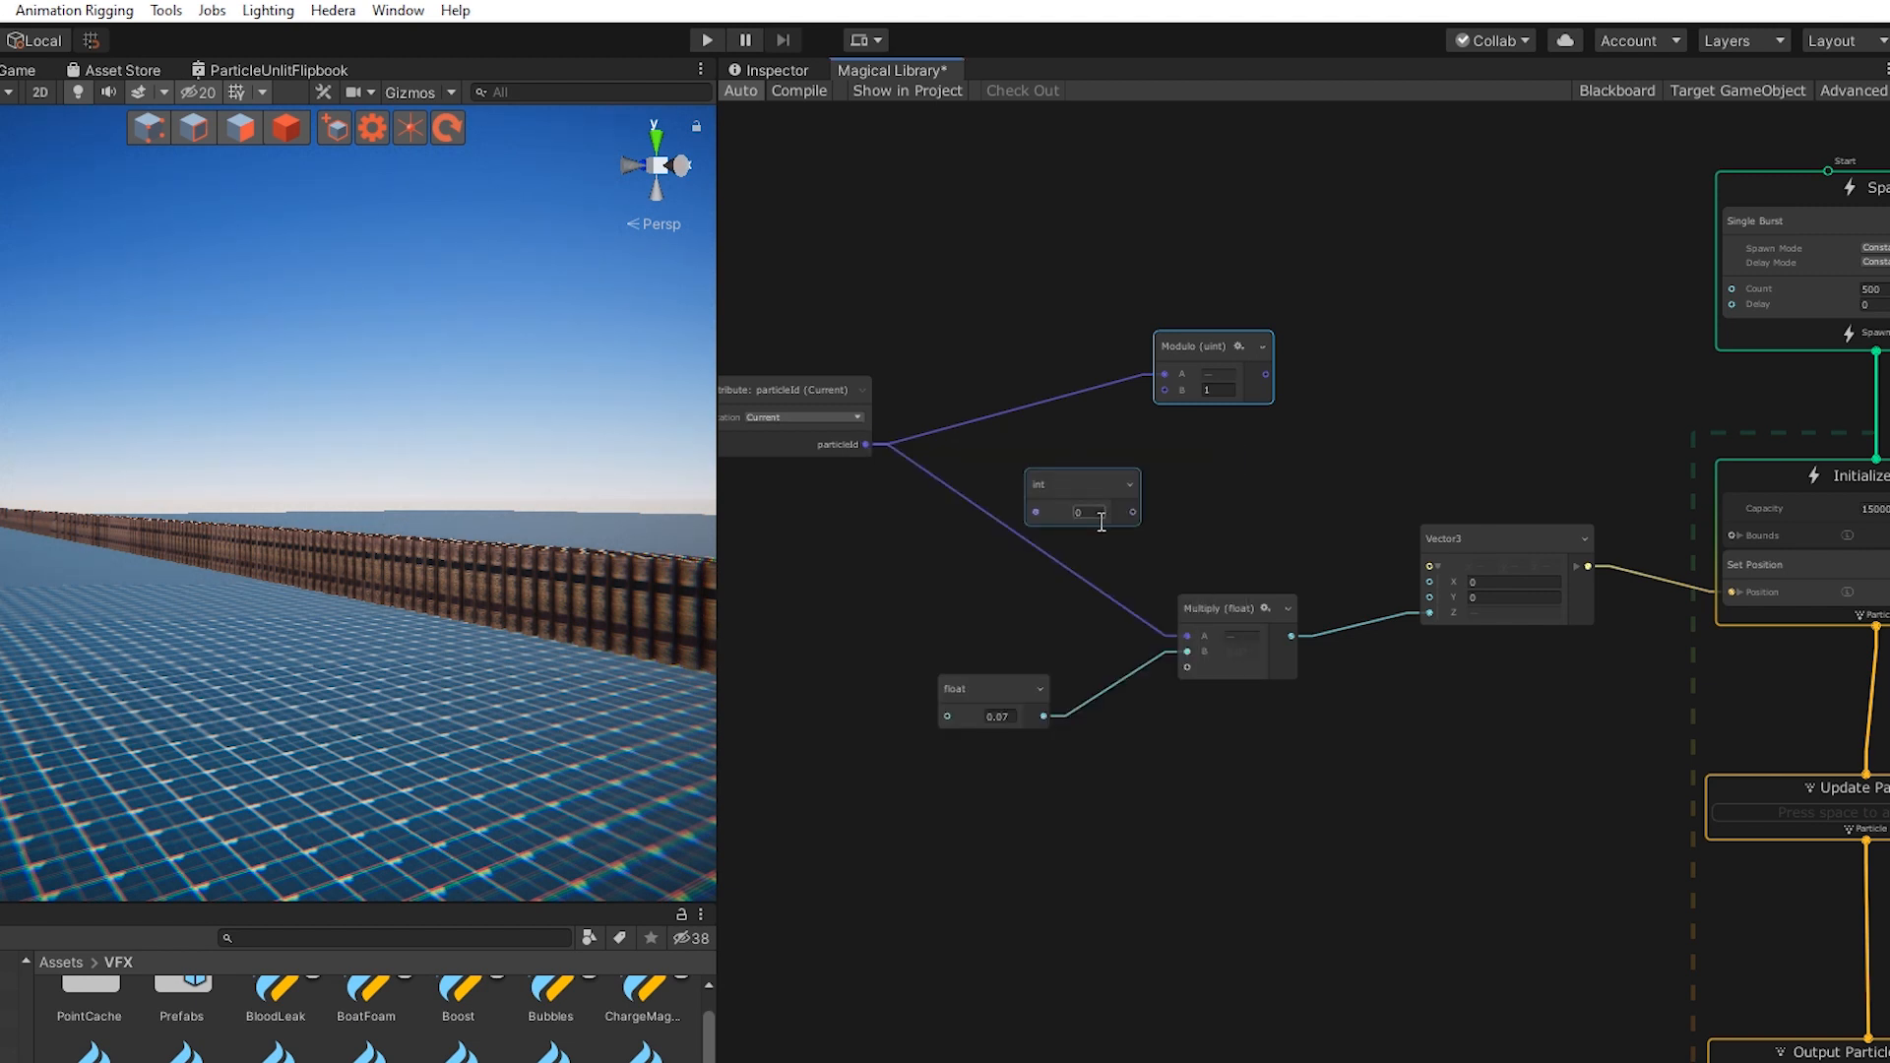
pyautogui.click(1102, 520)
# Convert the int node to an exposed property and connect it to the Modulo node's B input
pyautogui.rightClick(1090, 484)
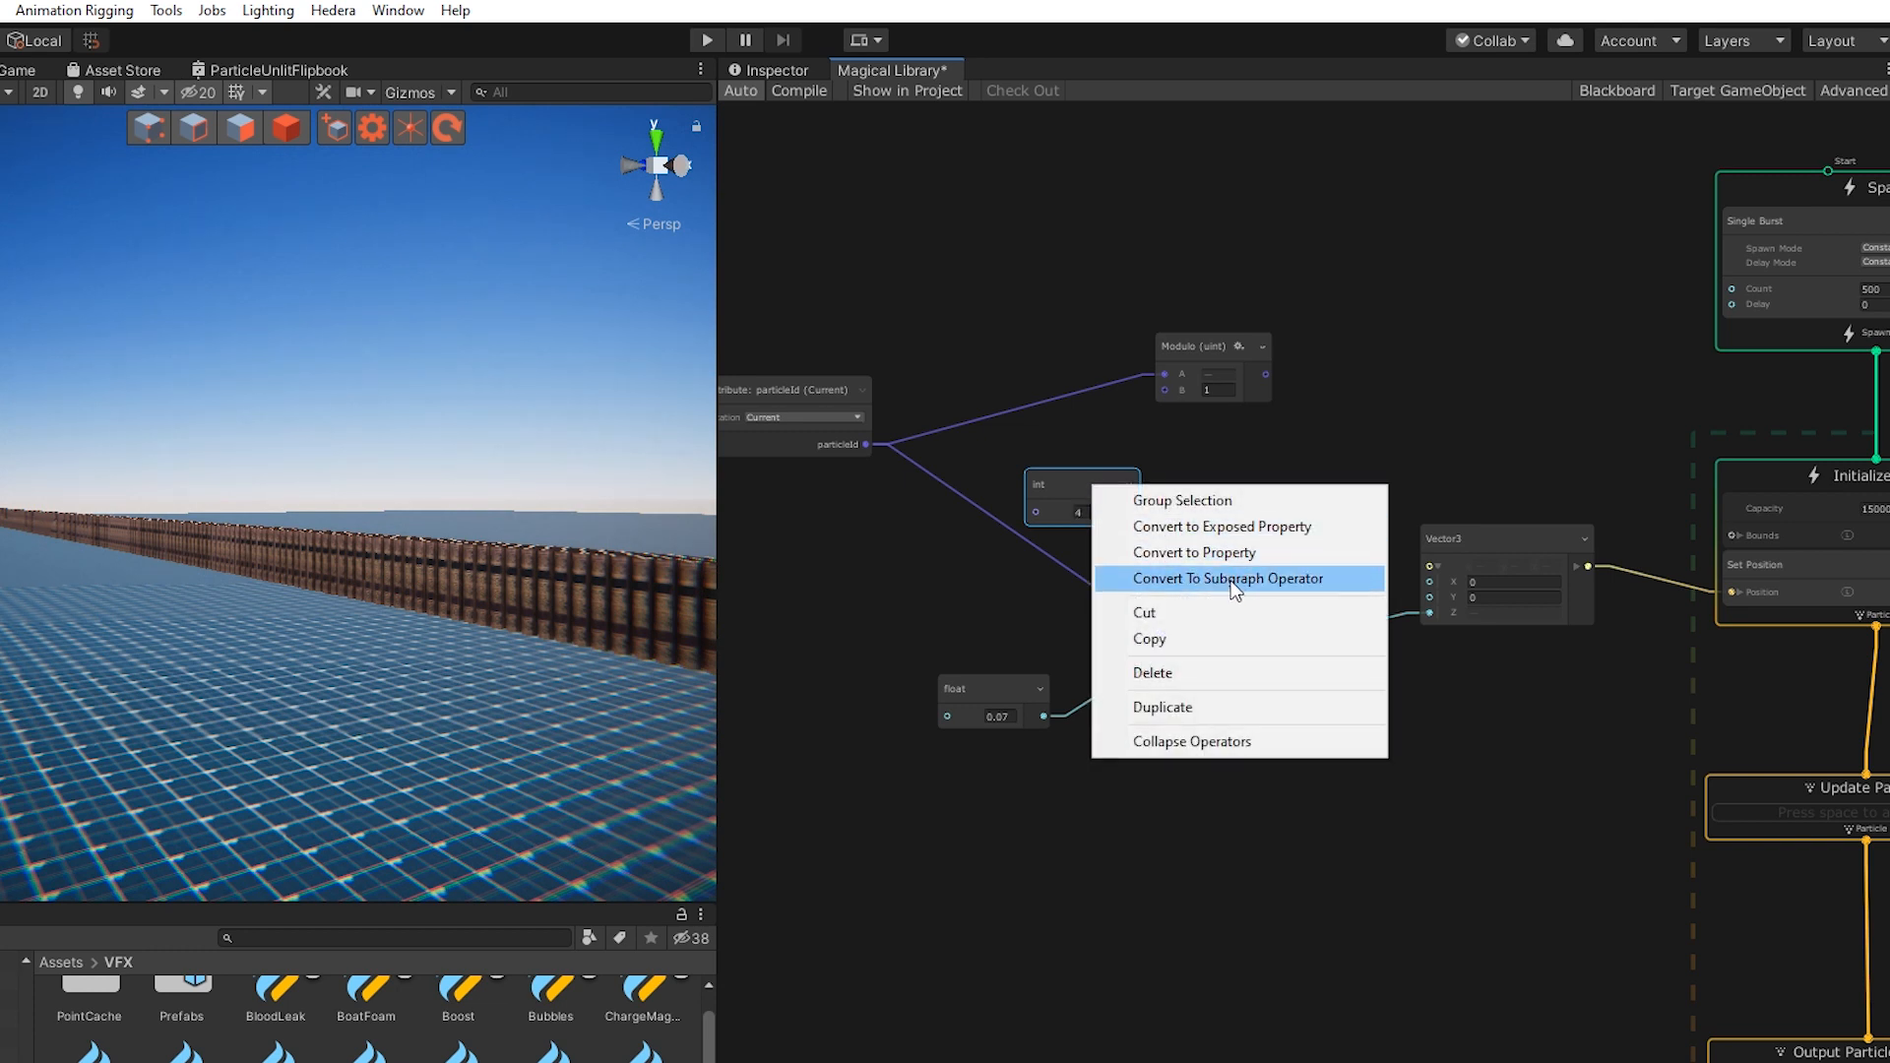
pyautogui.click(1243, 531)
pyautogui.moveTo(1113, 485); pyautogui.dragTo(1165, 390)
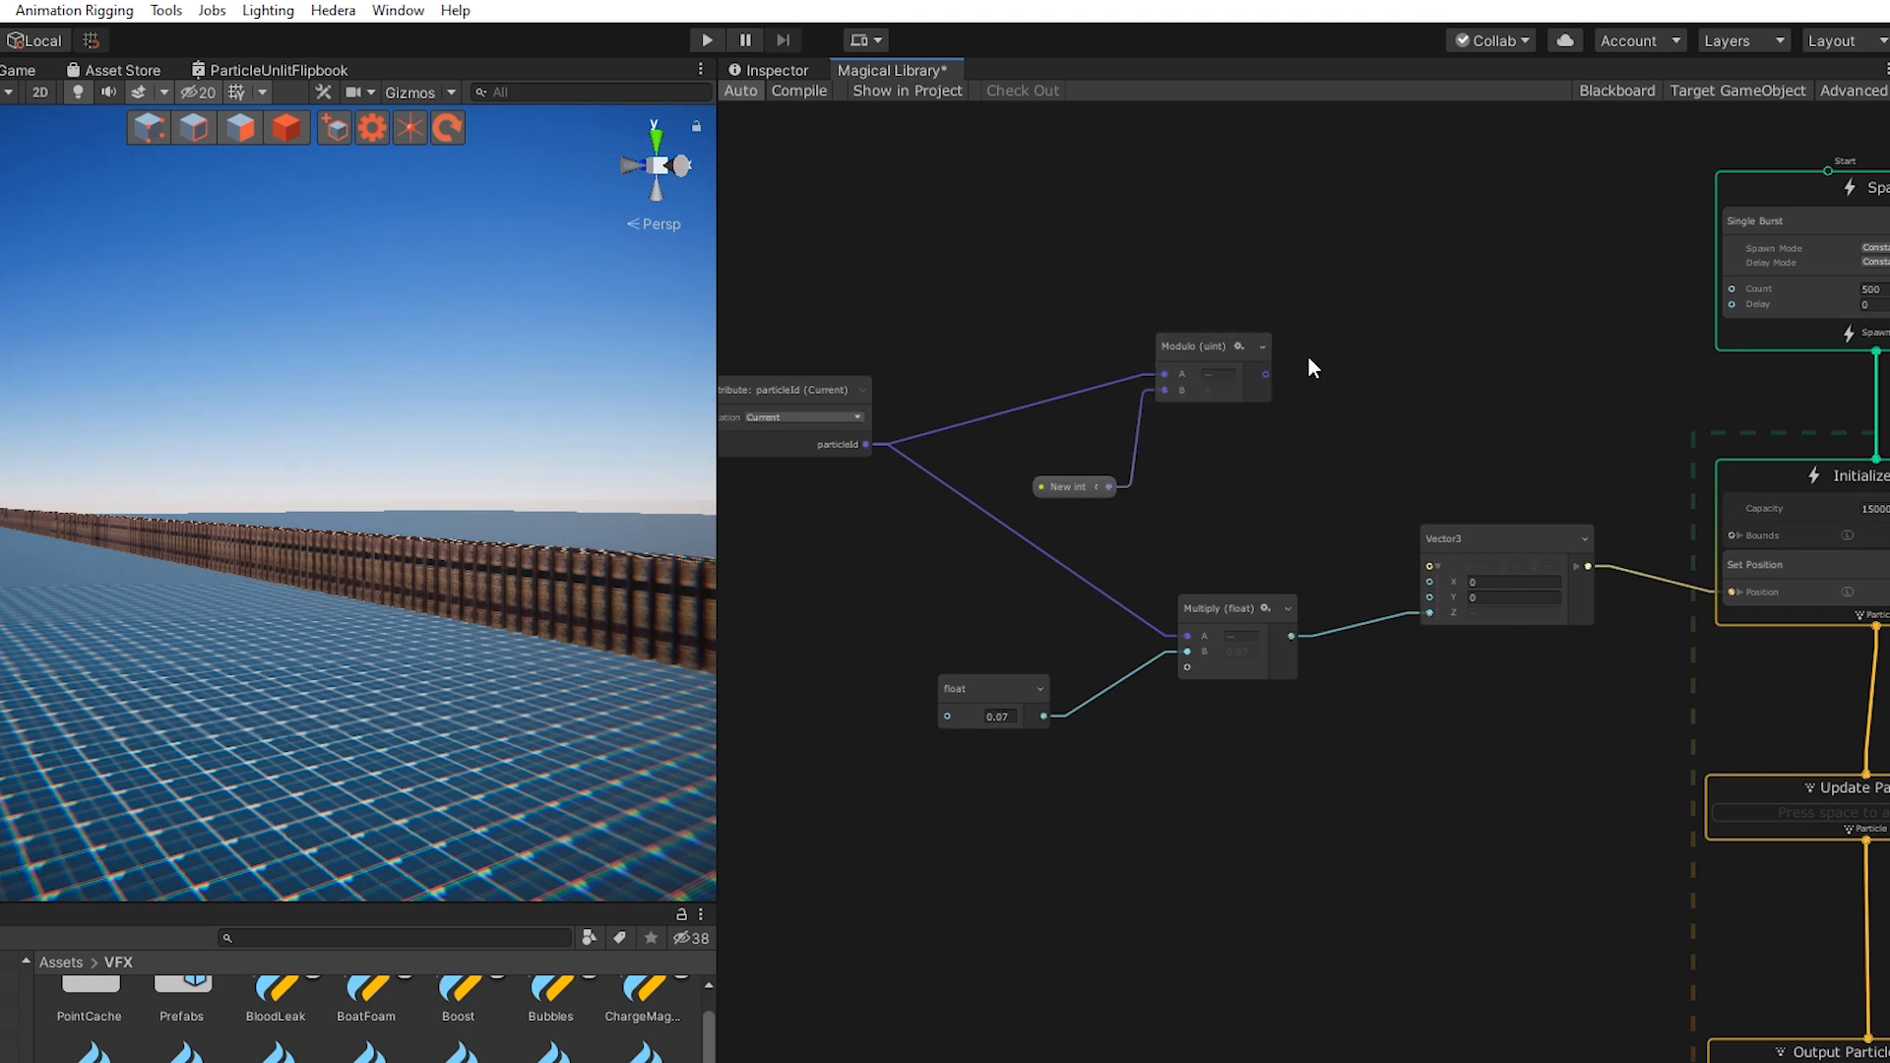
# Rename the new int property "Floor Amount" in the graph's property list
pyautogui.click(1612, 90)
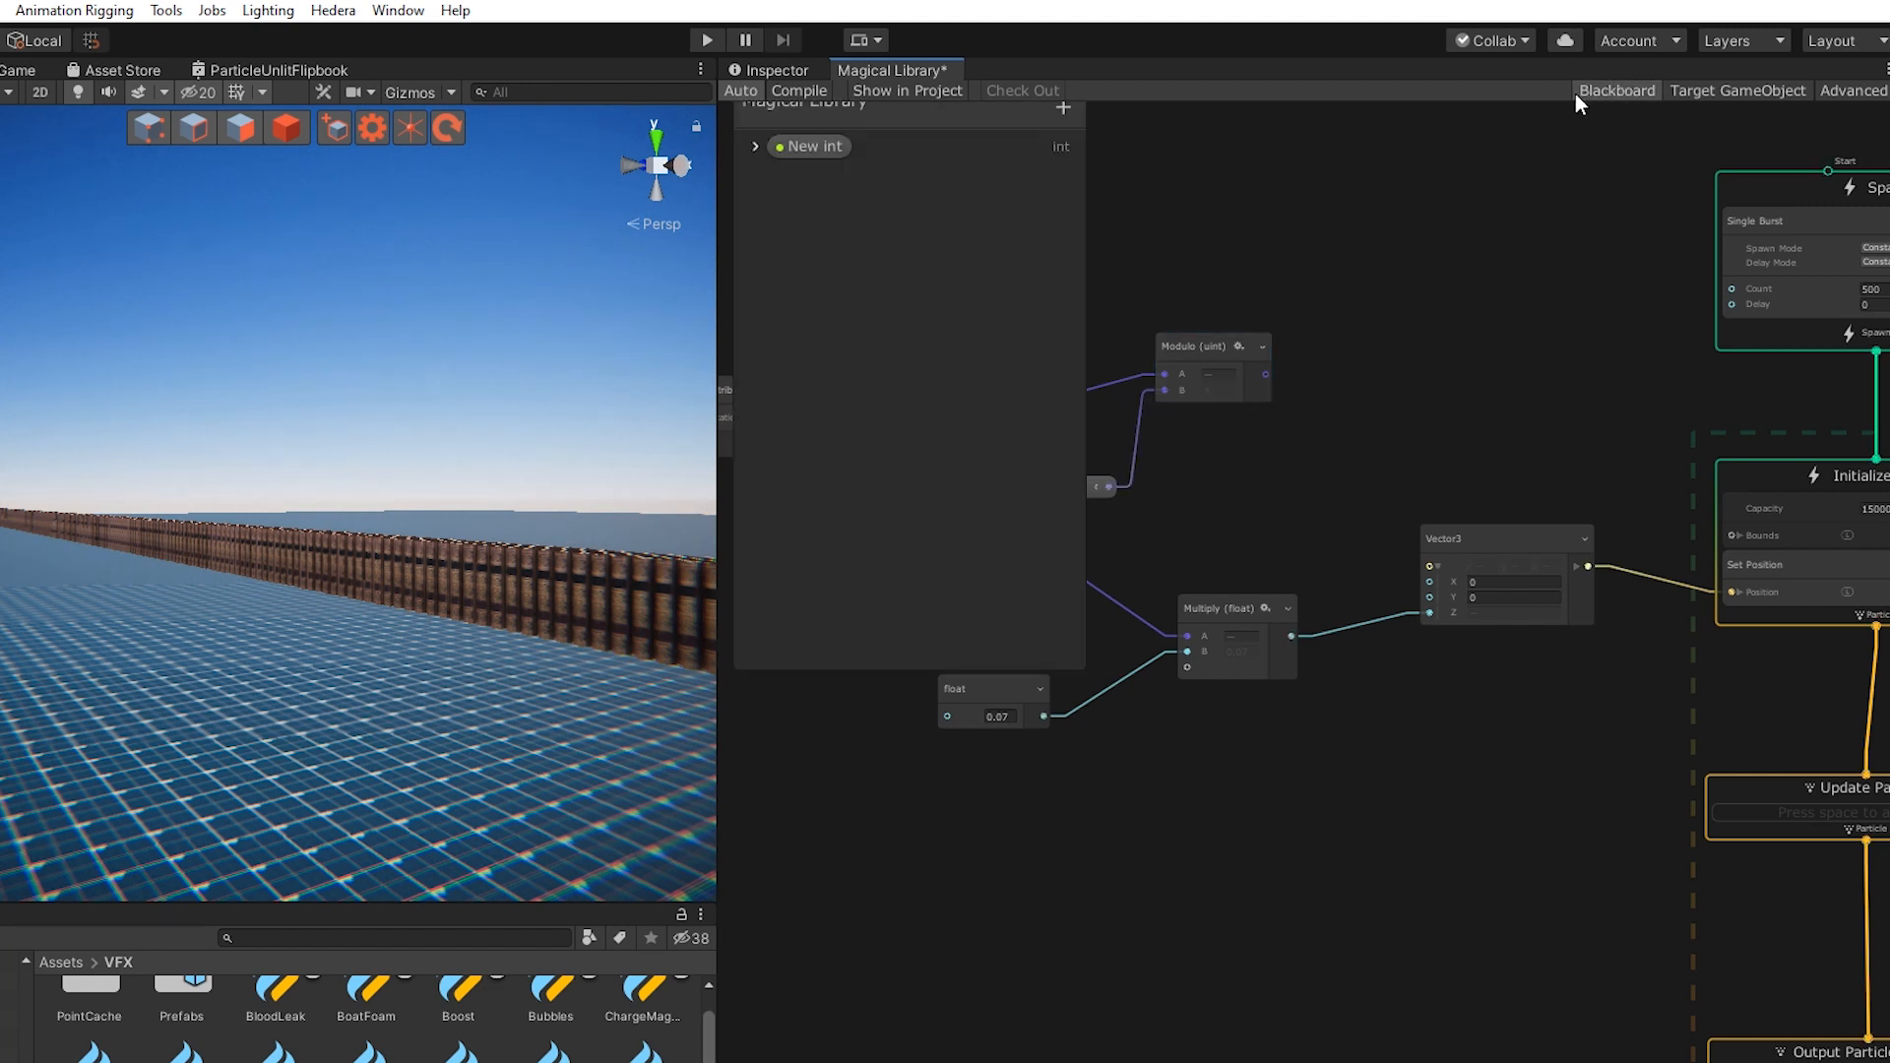
pyautogui.doubleClick(801, 148)
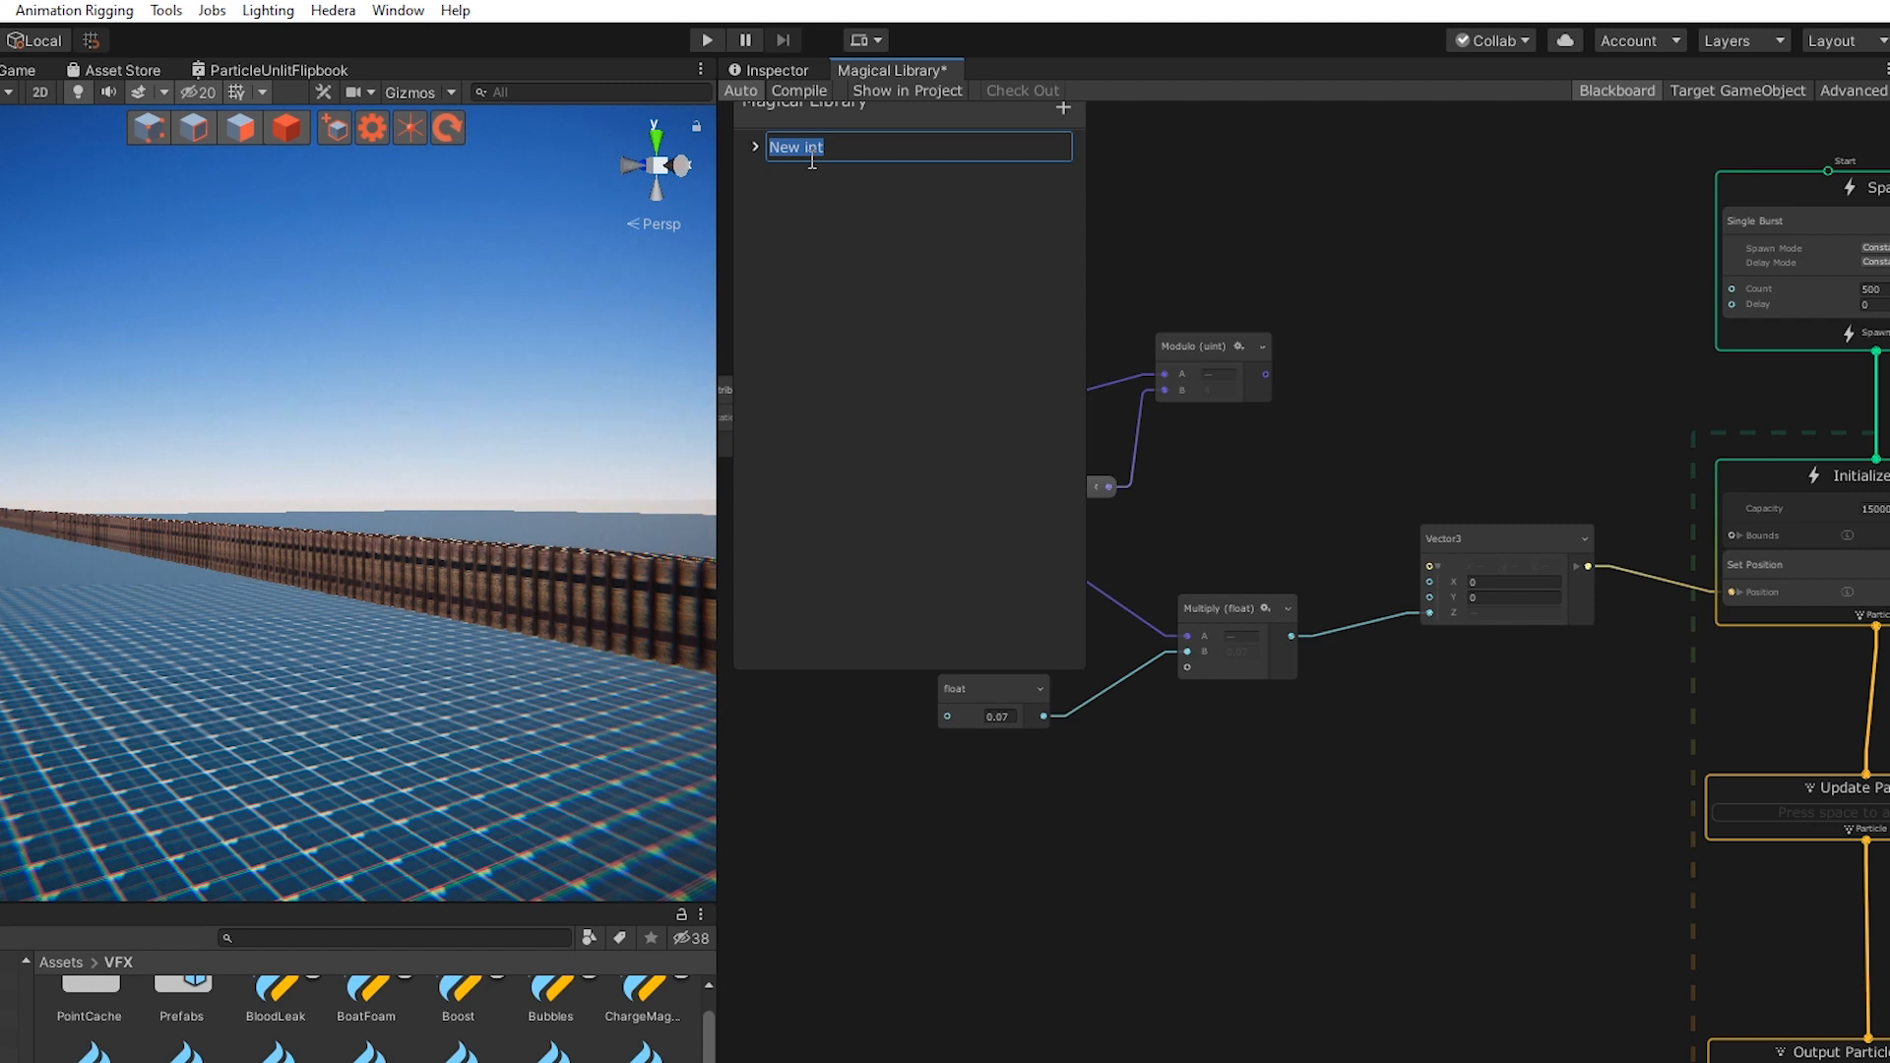
pyautogui.write('f')
pyautogui.write('loor Amount')
pyautogui.press('Return')
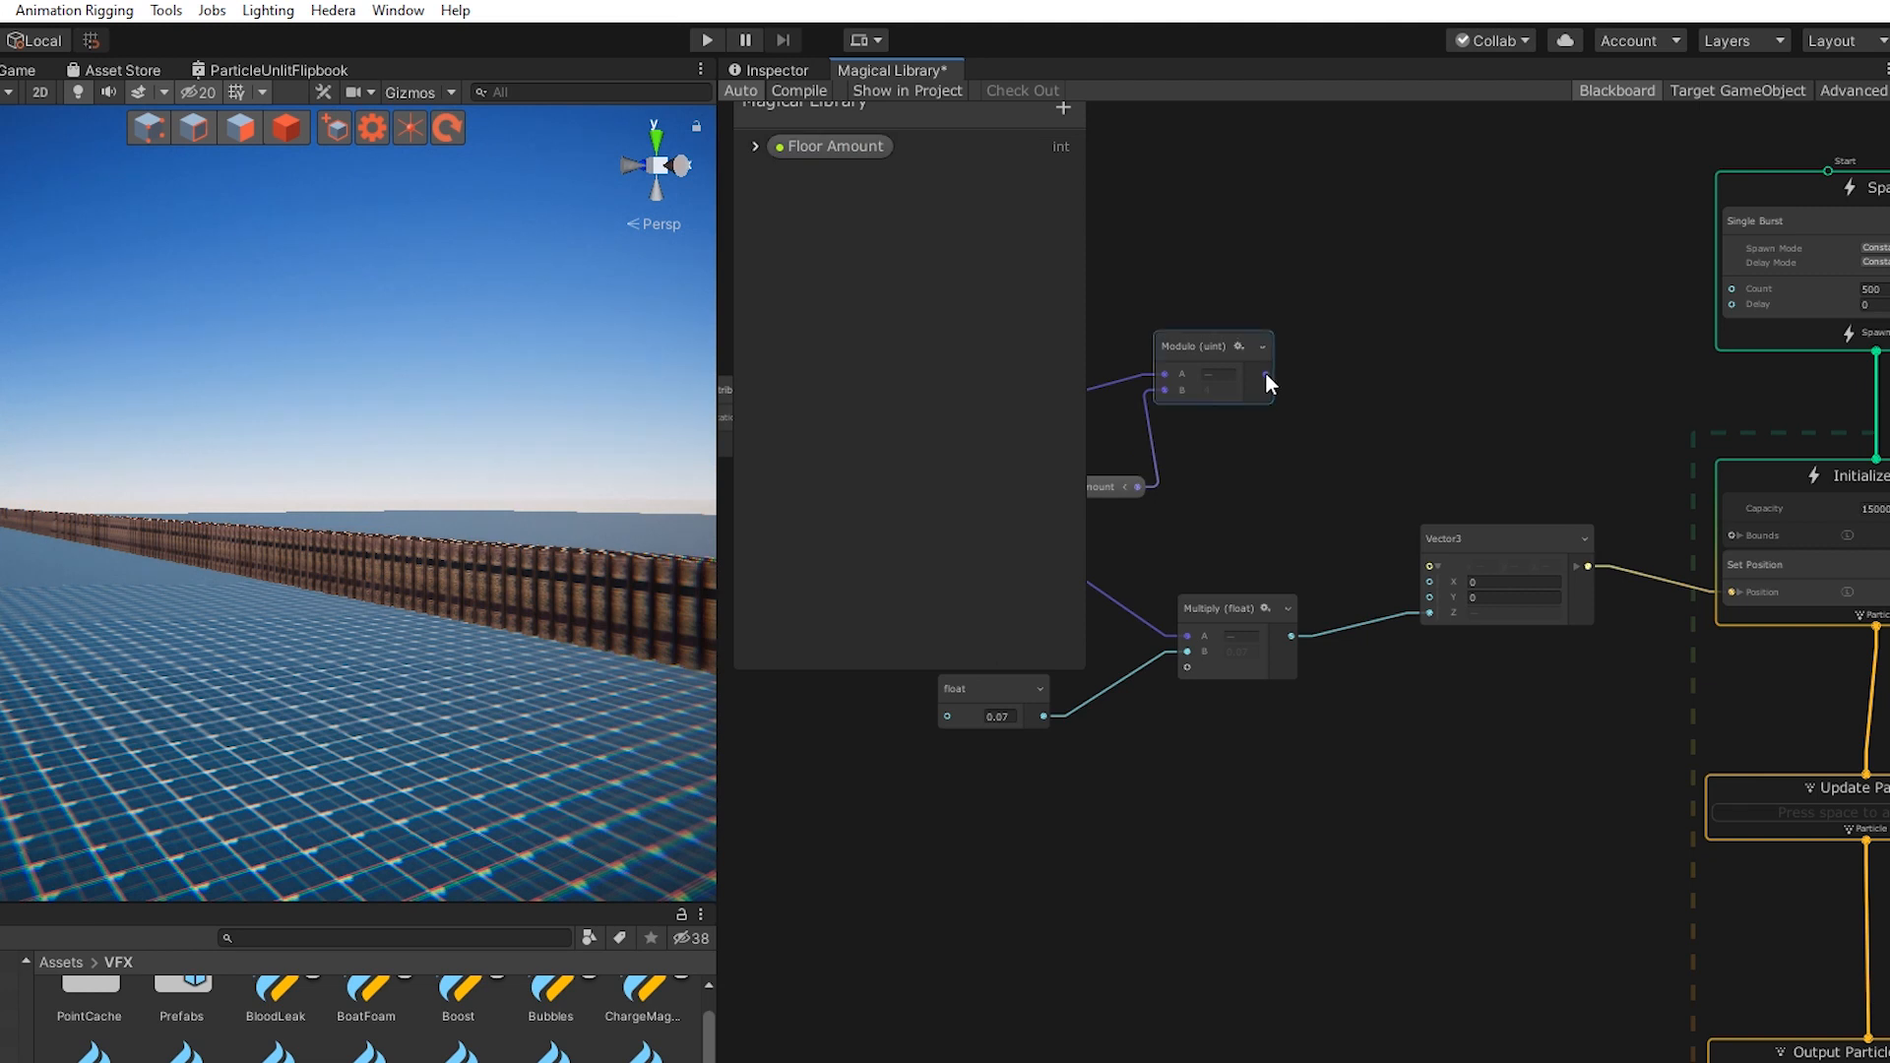
pyautogui.click(1605, 92)
# Connect the Modulo output to the Vector3 node's Y input and view the stacked rows of books
pyautogui.moveTo(1270, 375); pyautogui.dragTo(1415, 592)
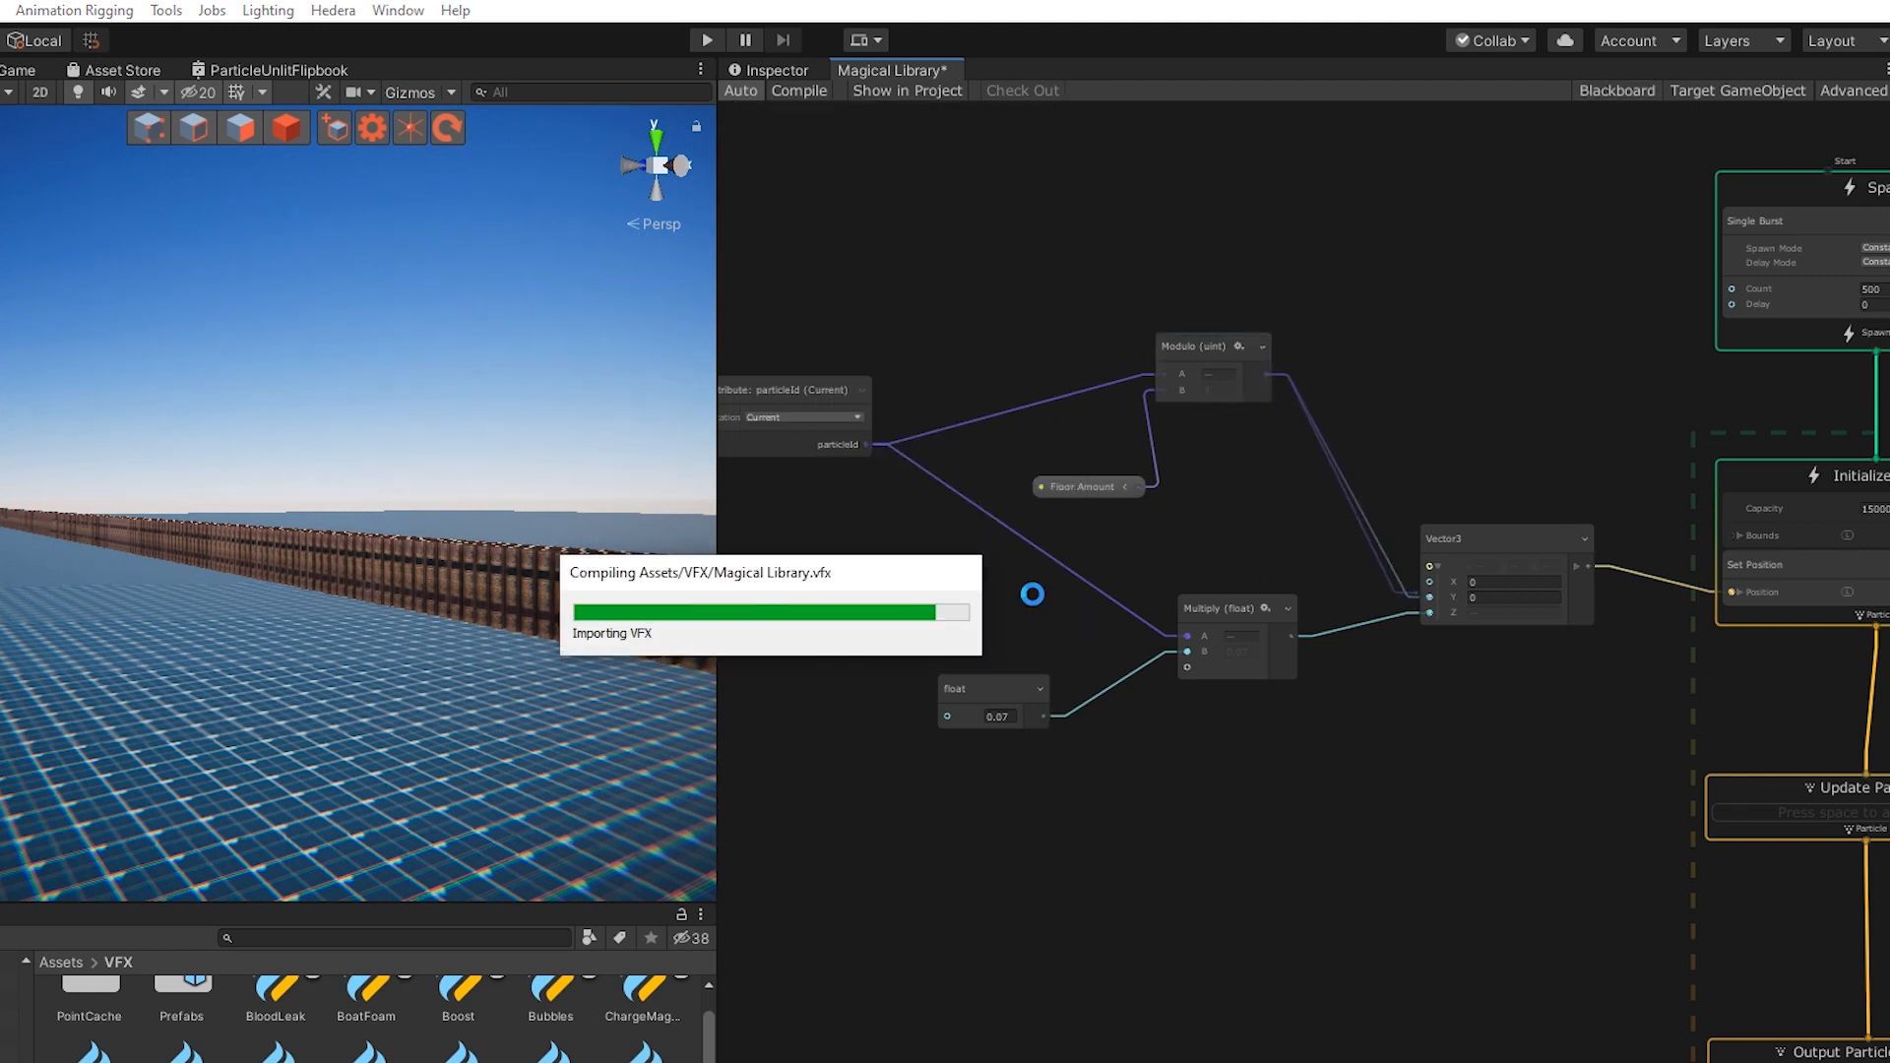
pyautogui.moveTo(481, 453); pyautogui.dragTo(494, 361, button='right')
pyautogui.keyDown('alt'); pyautogui.moveTo(494, 362); pyautogui.dragTo(373, 461); pyautogui.keyUp('alt')
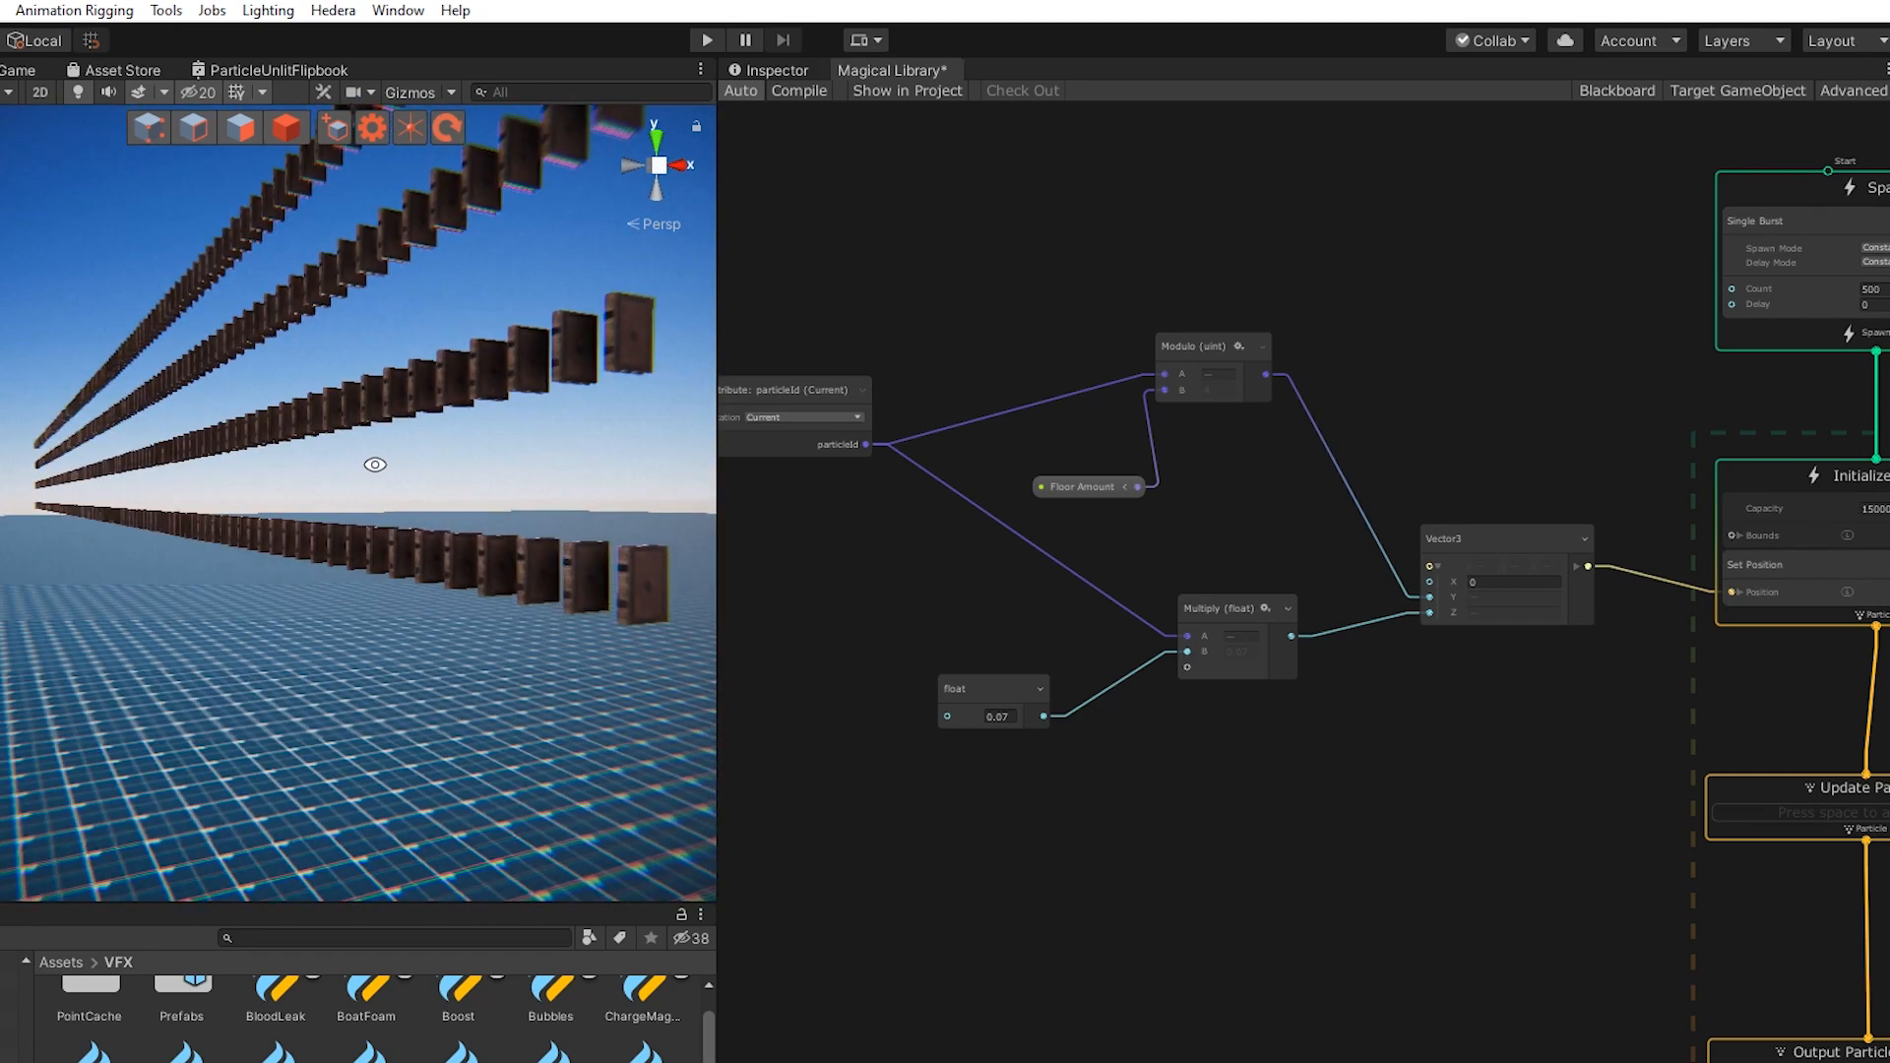
# Rearrange the book spacing float, Modulo and Floor Amount nodes to free space in the graph
pyautogui.moveTo(817, 521); pyautogui.dragTo(905, 468, button='middle')
pyautogui.moveTo(1088, 638); pyautogui.dragTo(900, 657)
pyautogui.moveTo(954, 384); pyautogui.dragTo(1014, 532)
pyautogui.press('Escape')
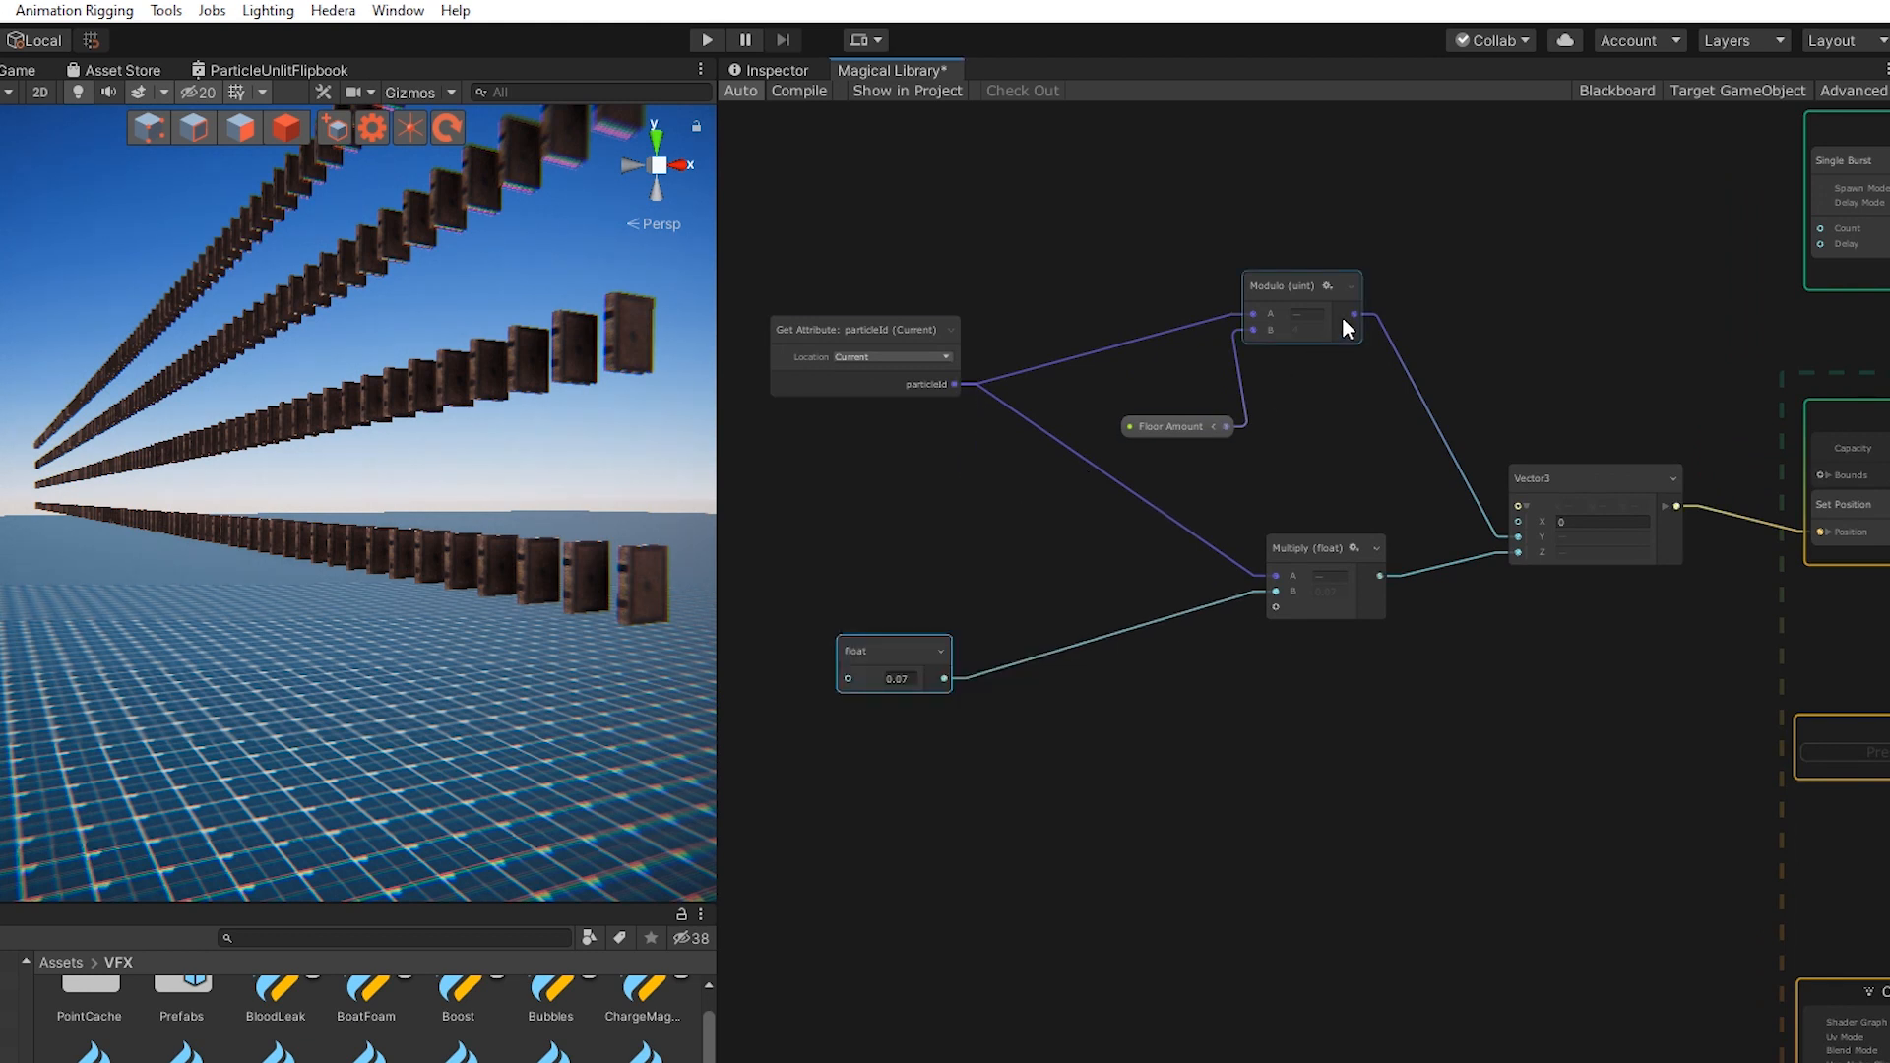
pyautogui.moveTo(1270, 286); pyautogui.dragTo(1217, 260)
pyautogui.moveTo(1163, 424); pyautogui.dragTo(1077, 382)
# Add a Divide node that divides the spacing float by Floor Amount, and feed its output into the Multiply node's B input
pyautogui.moveTo(1100, 480); pyautogui.dragTo(999, 590)
pyautogui.write('divide')
pyautogui.press('Return')
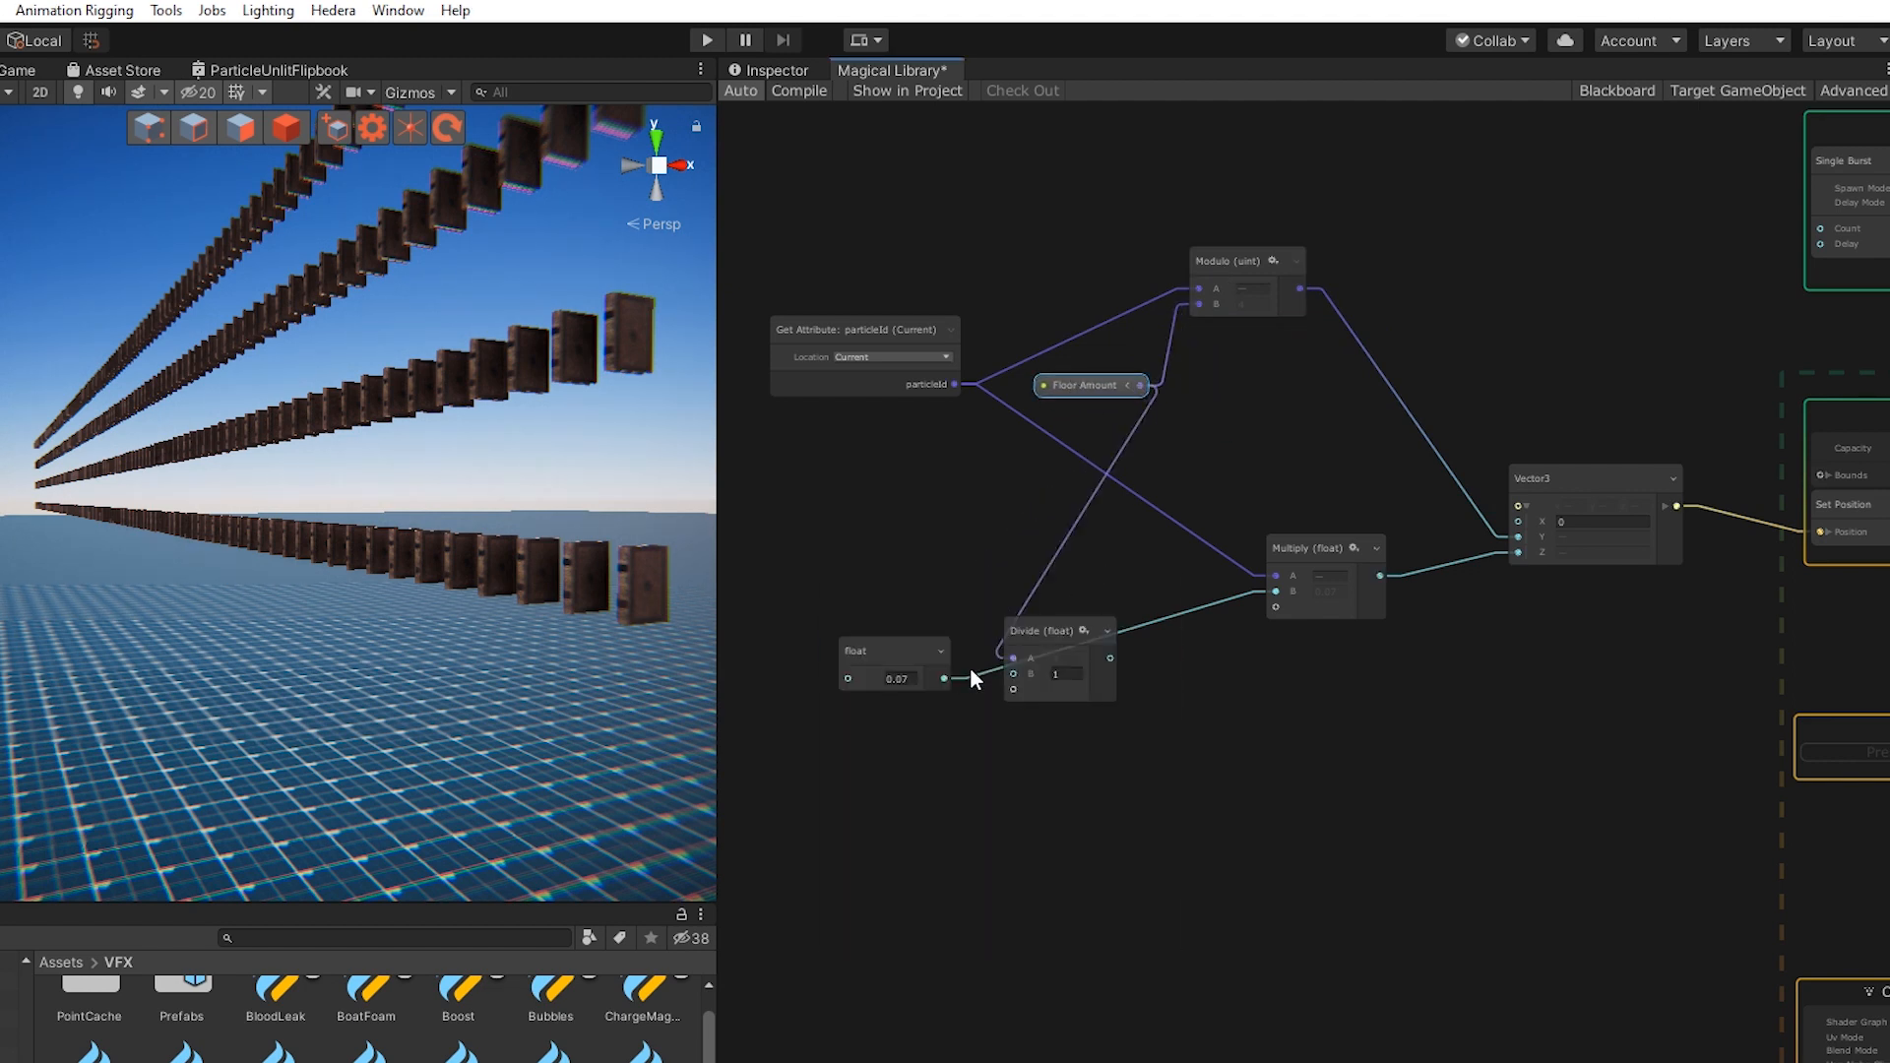
pyautogui.moveTo(944, 677); pyautogui.dragTo(1013, 658)
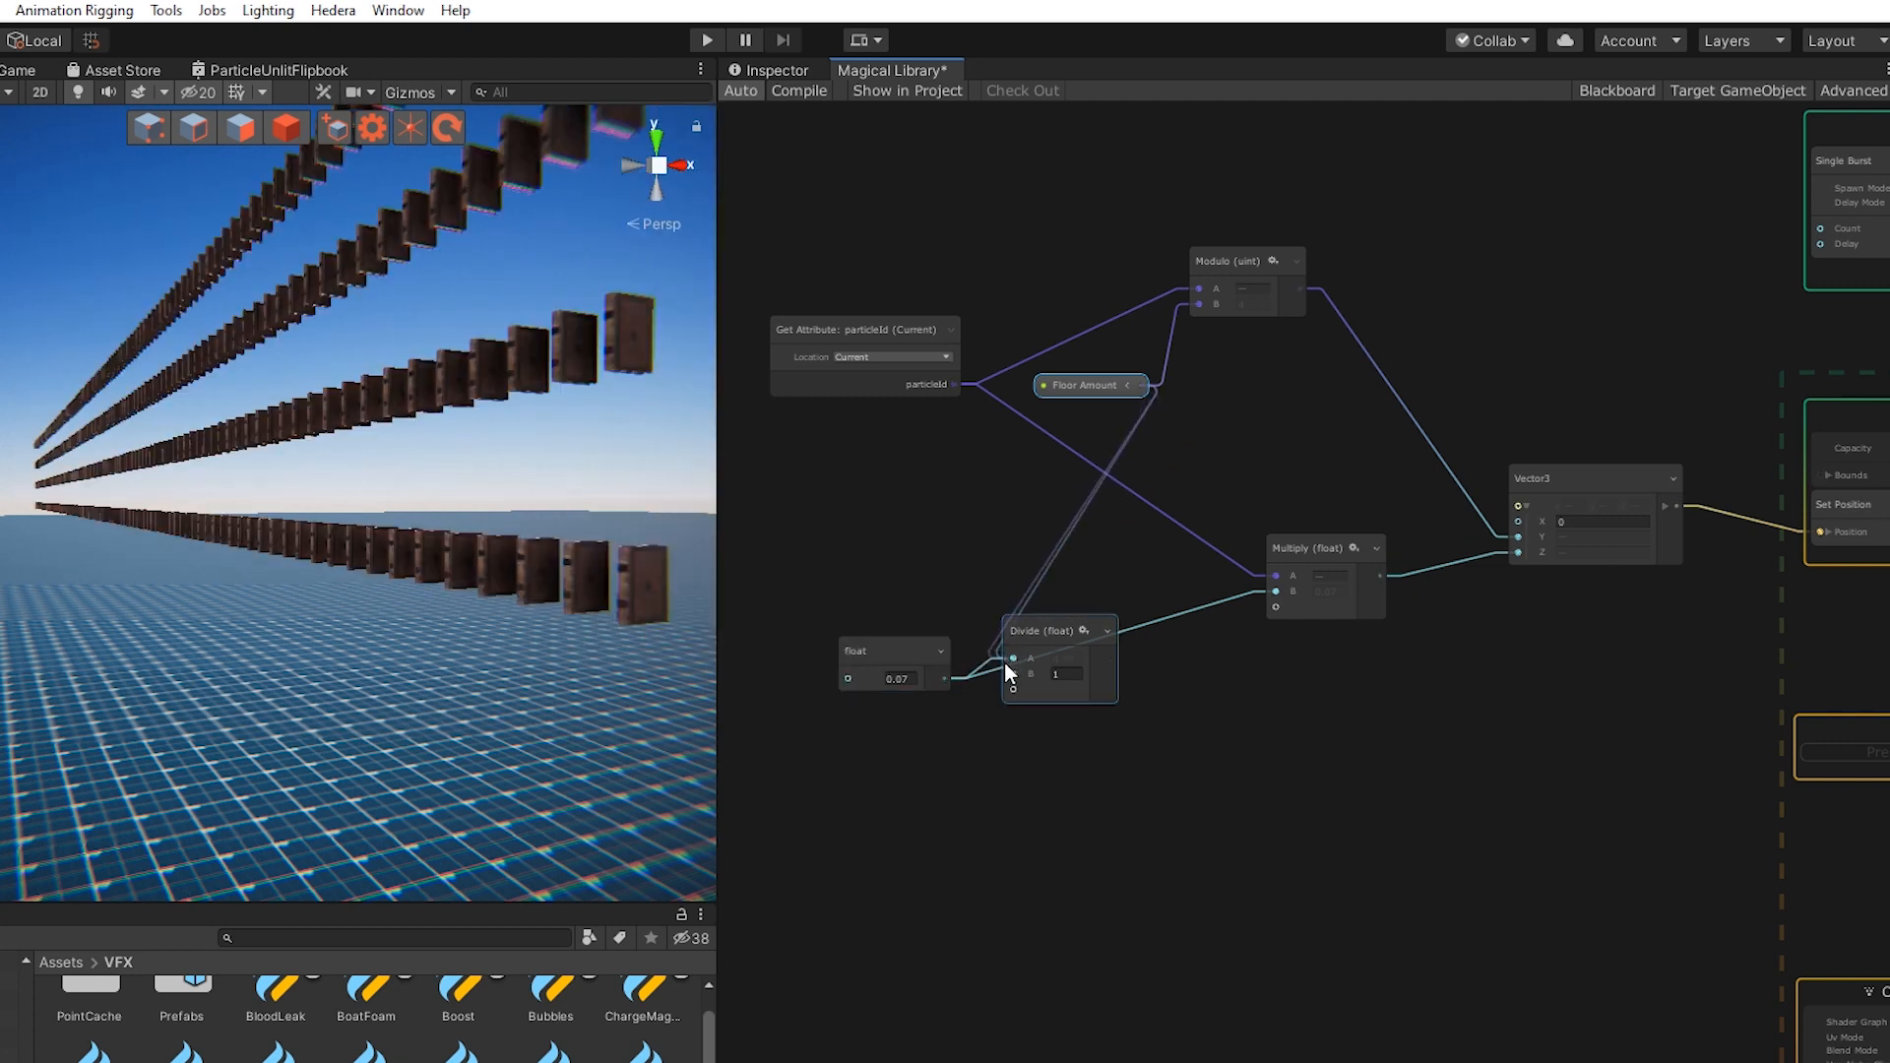
pyautogui.moveTo(1004, 663); pyautogui.dragTo(1276, 591)
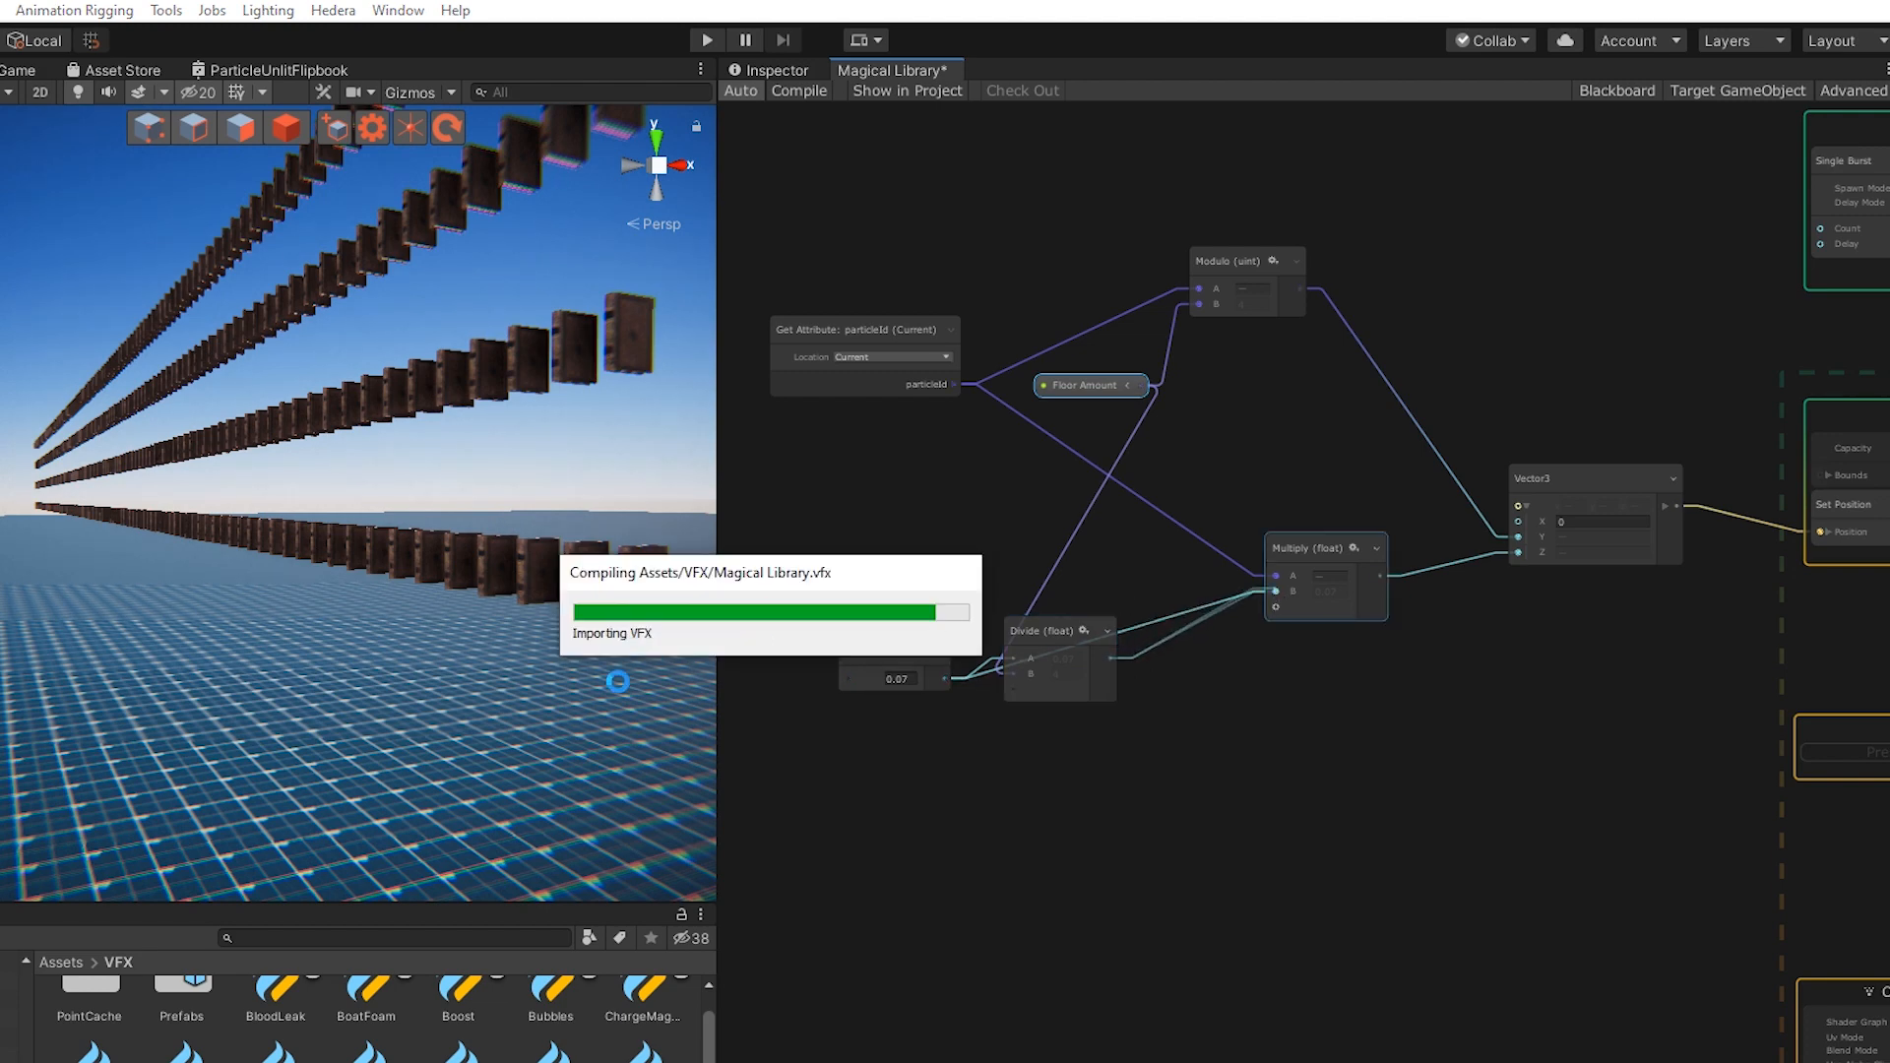
pyautogui.keyDown('alt'); pyautogui.moveTo(444, 647); pyautogui.dragTo(498, 622); pyautogui.keyUp('alt')
# Add a second Multiply node with the Modulo output as its A input
pyautogui.moveTo(839, 448); pyautogui.dragTo(773, 544, button='middle')
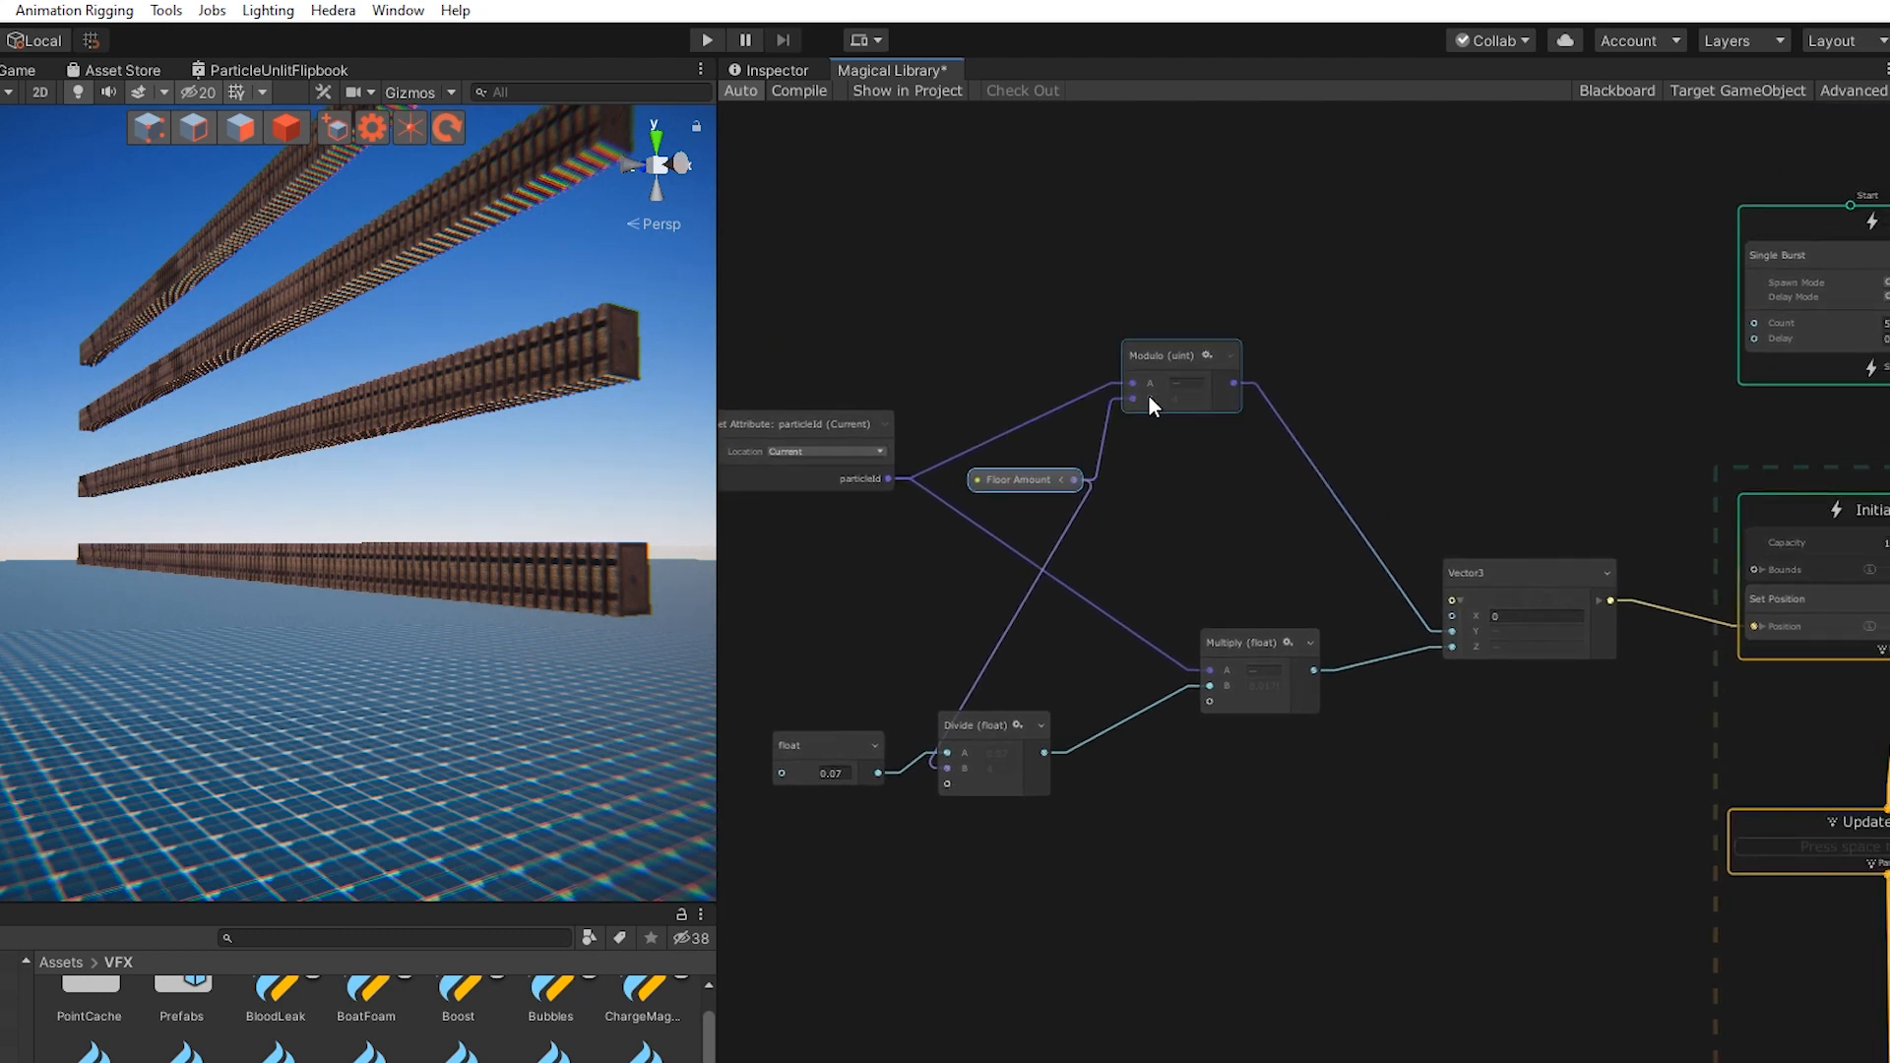
pyautogui.moveTo(1231, 383); pyautogui.dragTo(1316, 412)
pyautogui.write('mul')
pyautogui.press('Return')
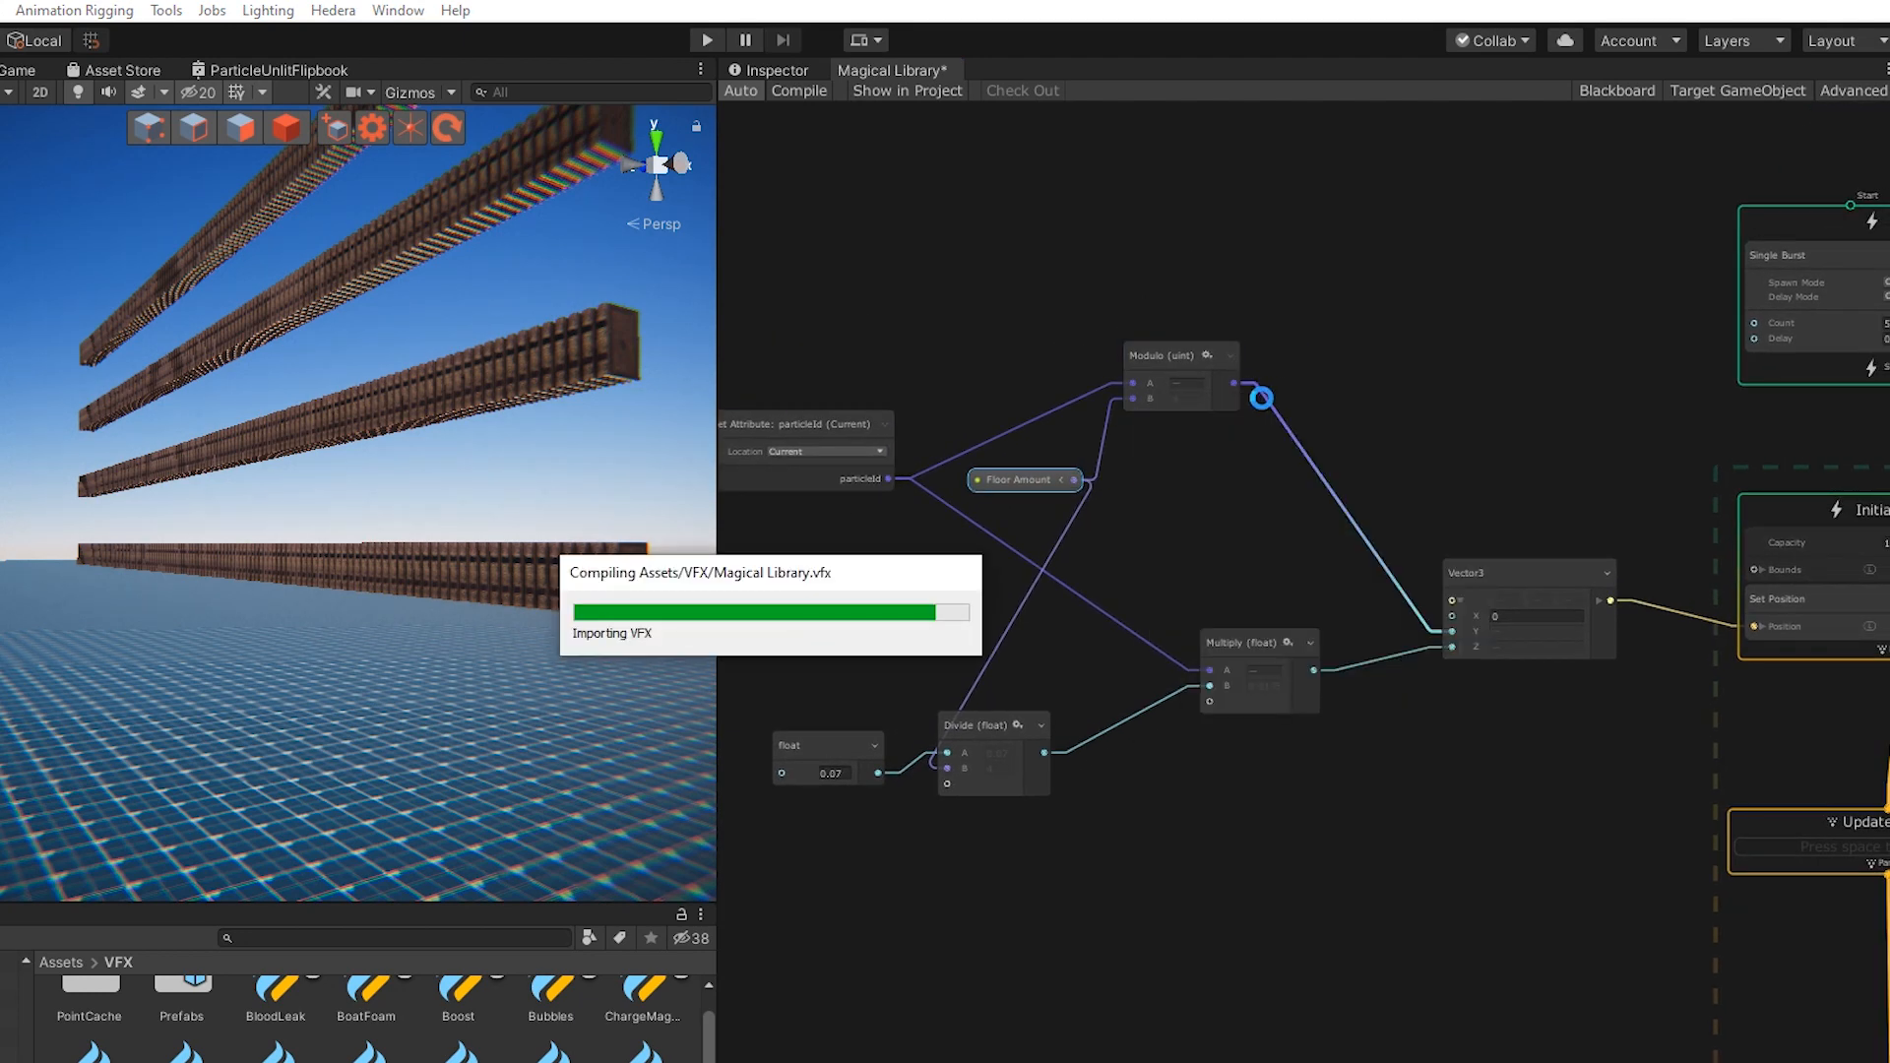
# Add a float node set to 0.5 as the new Multiply node's B input and connect the product to the Vector3's Y
pyautogui.rightClick(1172, 497)
pyautogui.click(1206, 511)
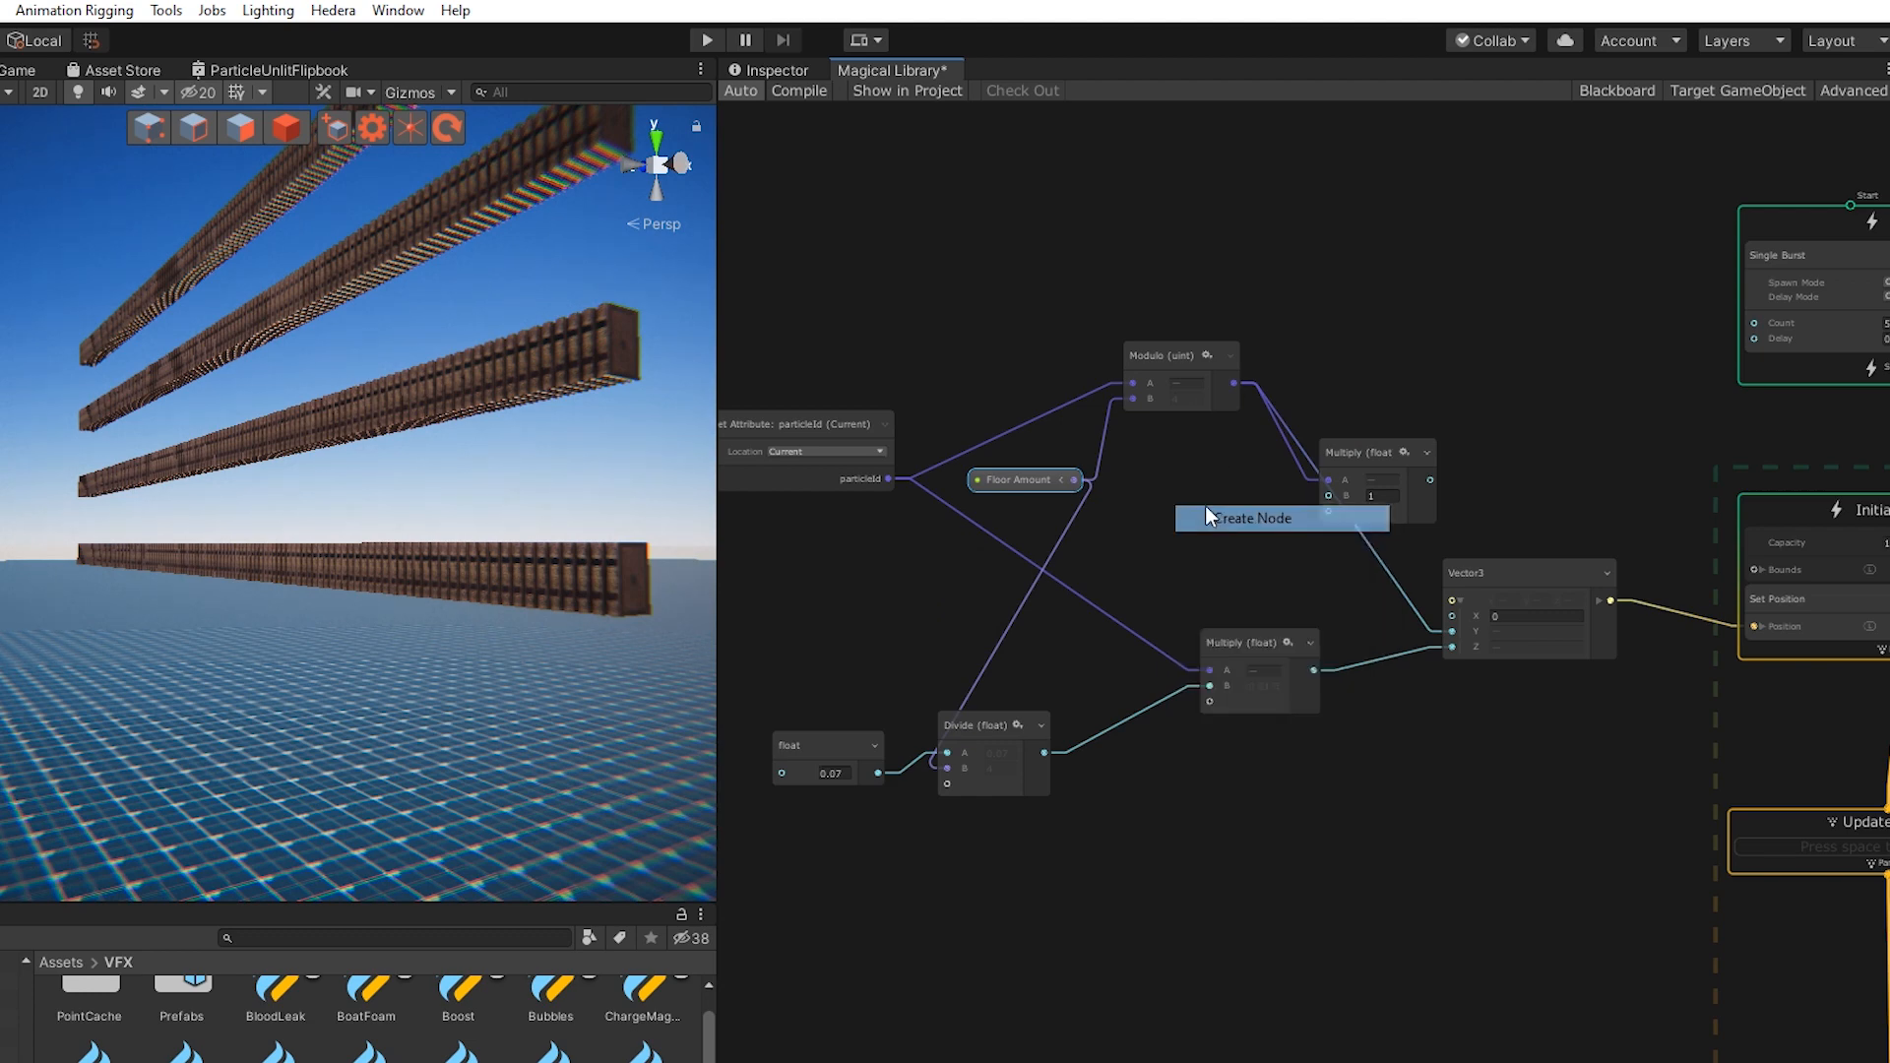
pyautogui.write('flo')
pyautogui.press('Return')
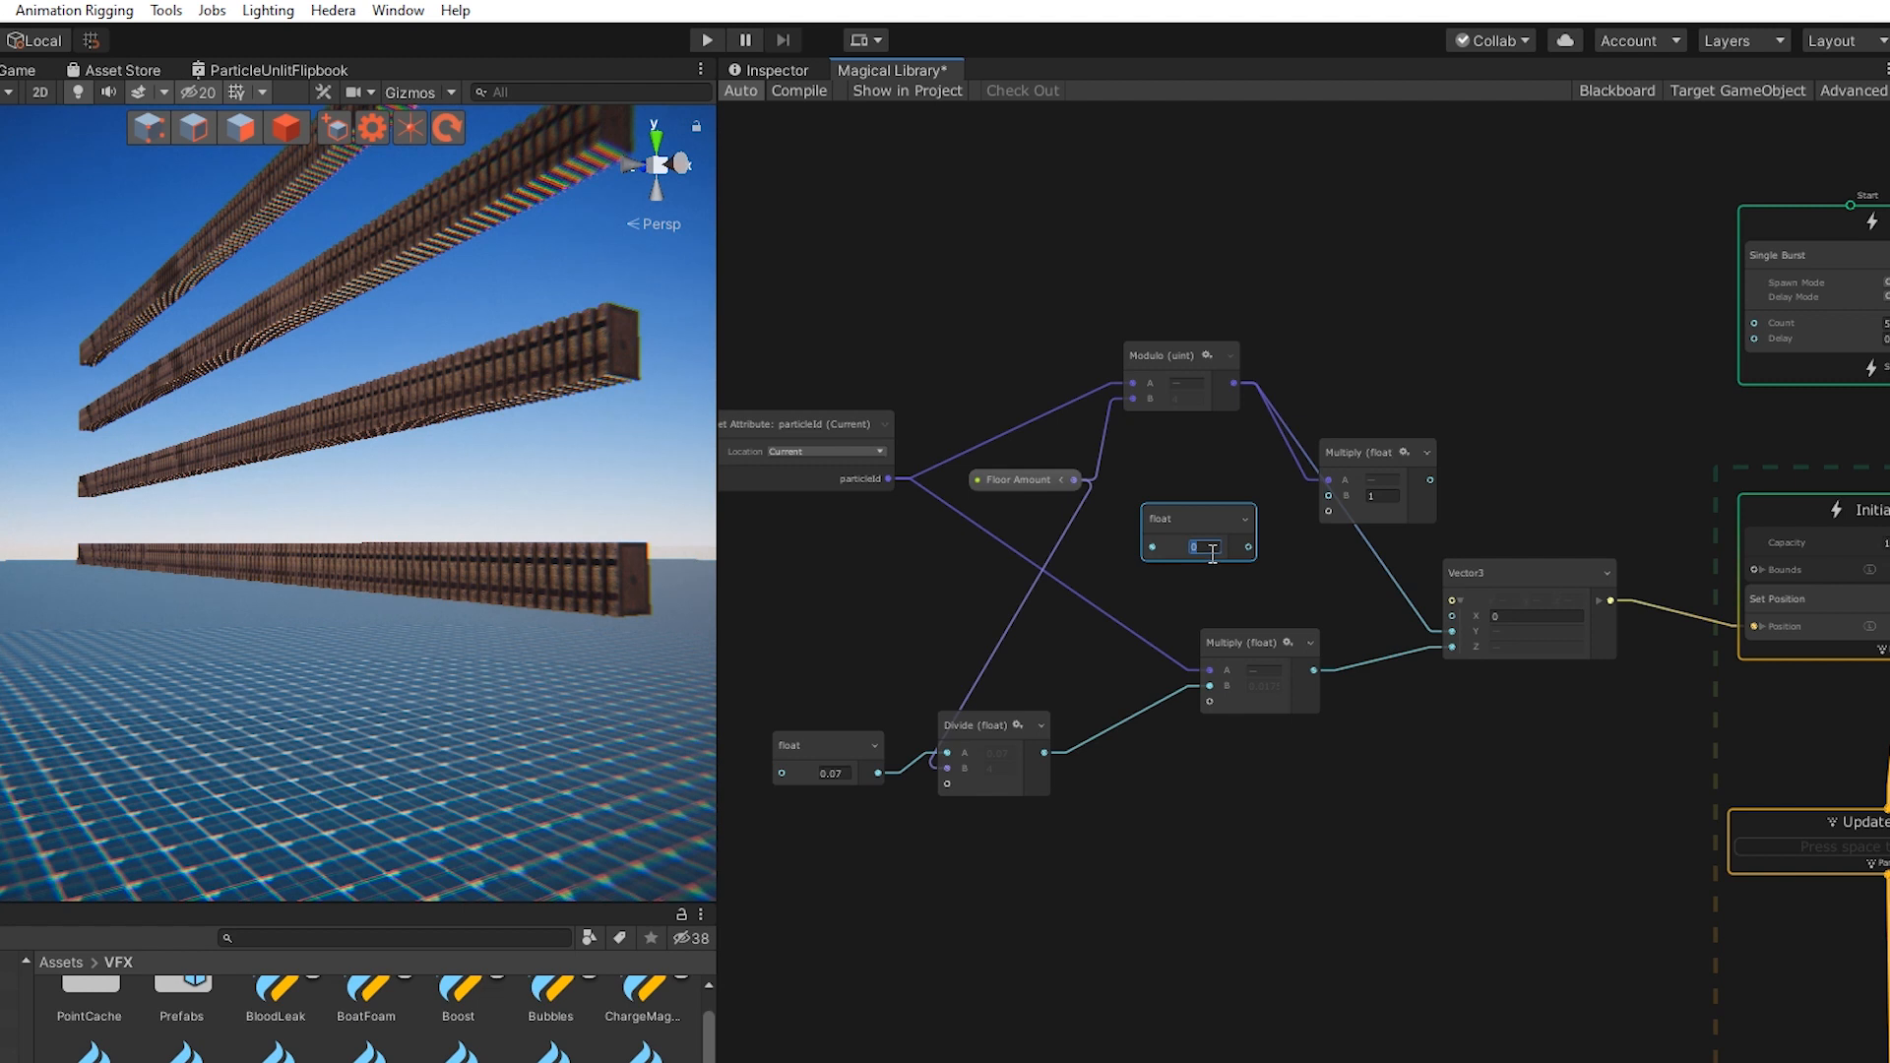
pyautogui.moveTo(1248, 547); pyautogui.dragTo(1451, 631)
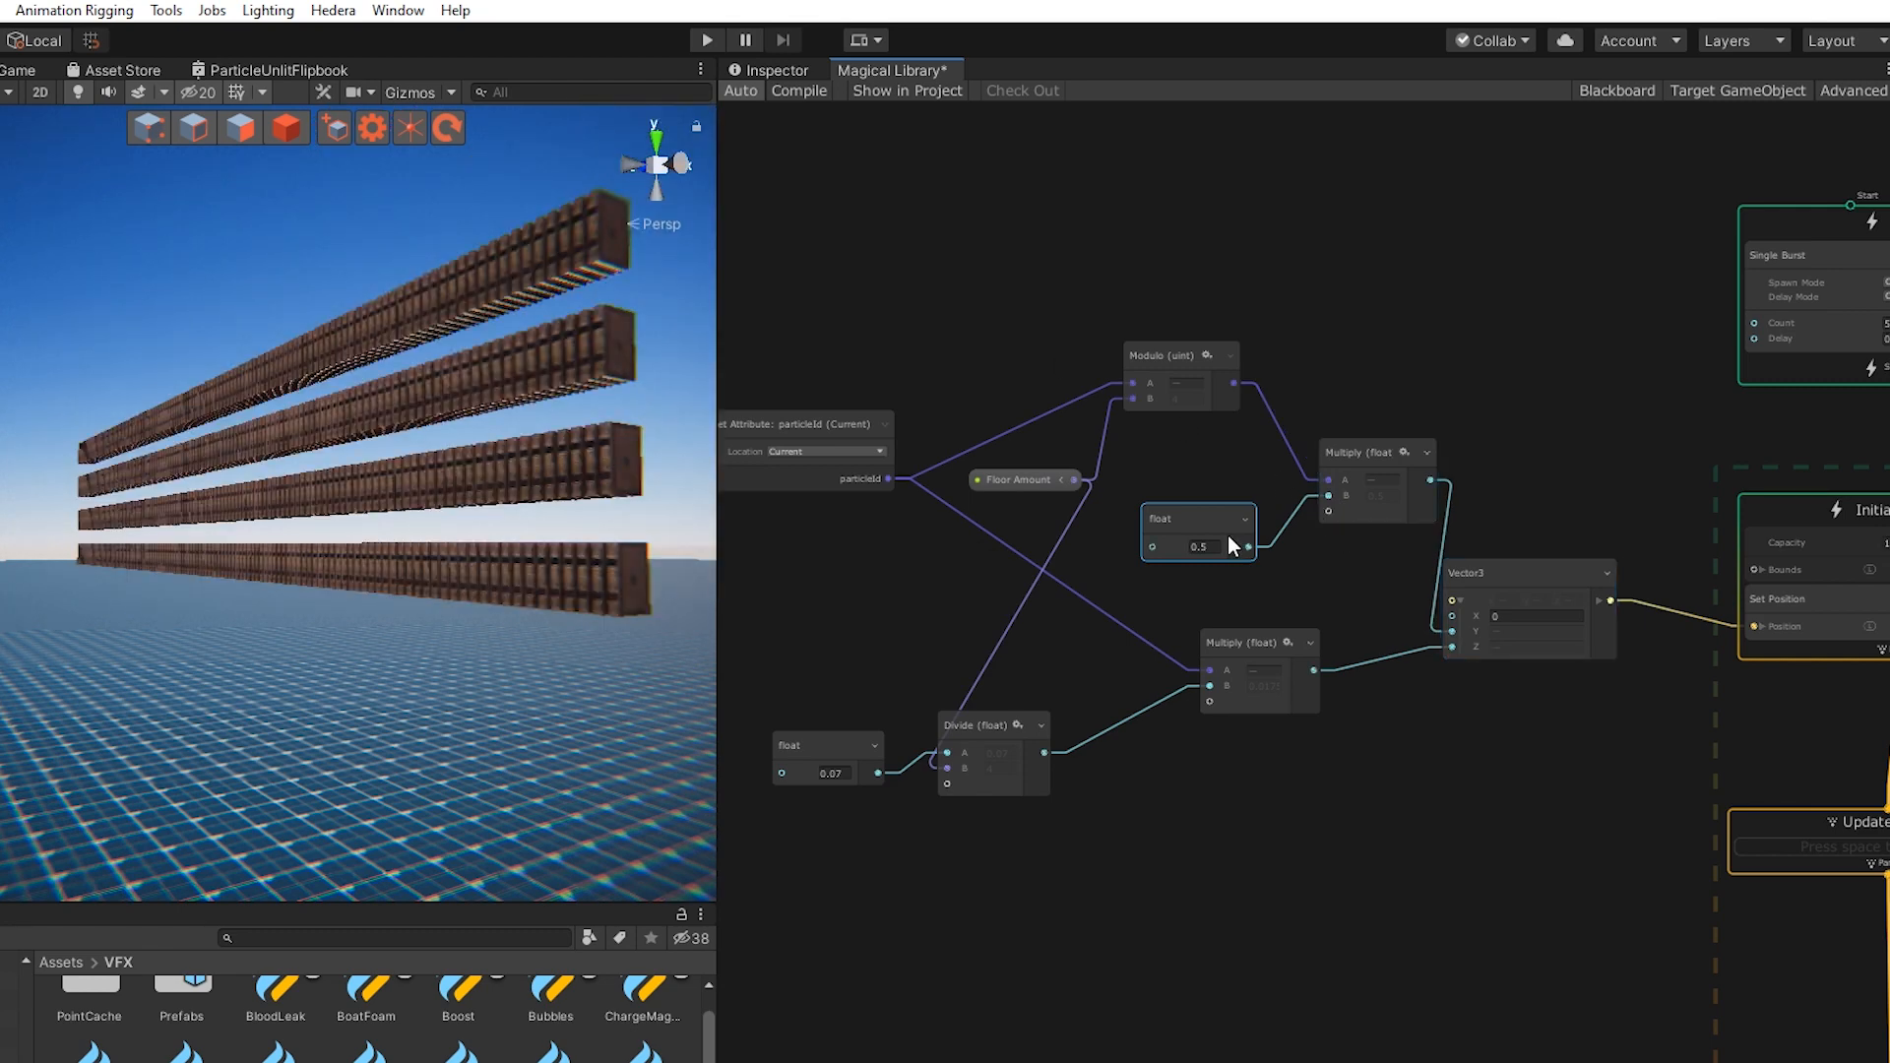
# Convert the 0.5 float node to an exposed property and name it "Space between floors"
pyautogui.rightClick(1199, 509)
pyautogui.click(1298, 546)
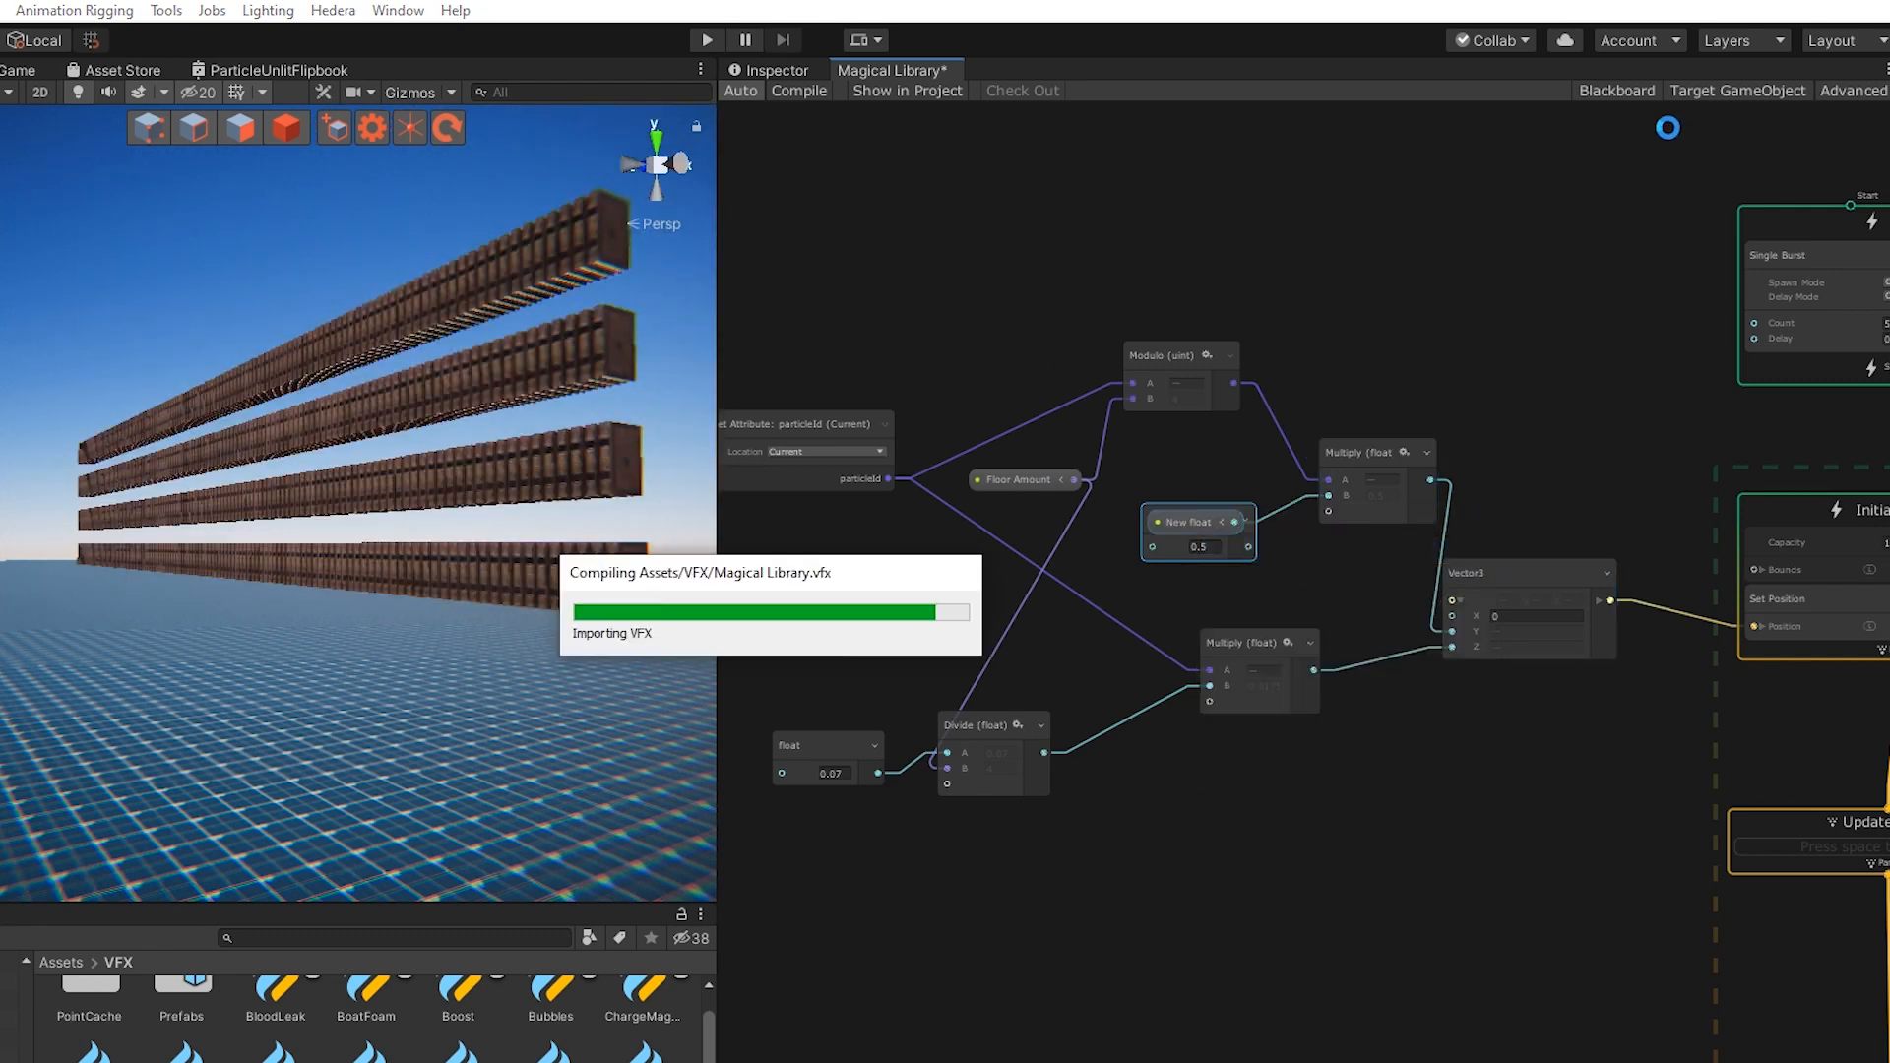
pyautogui.click(1617, 89)
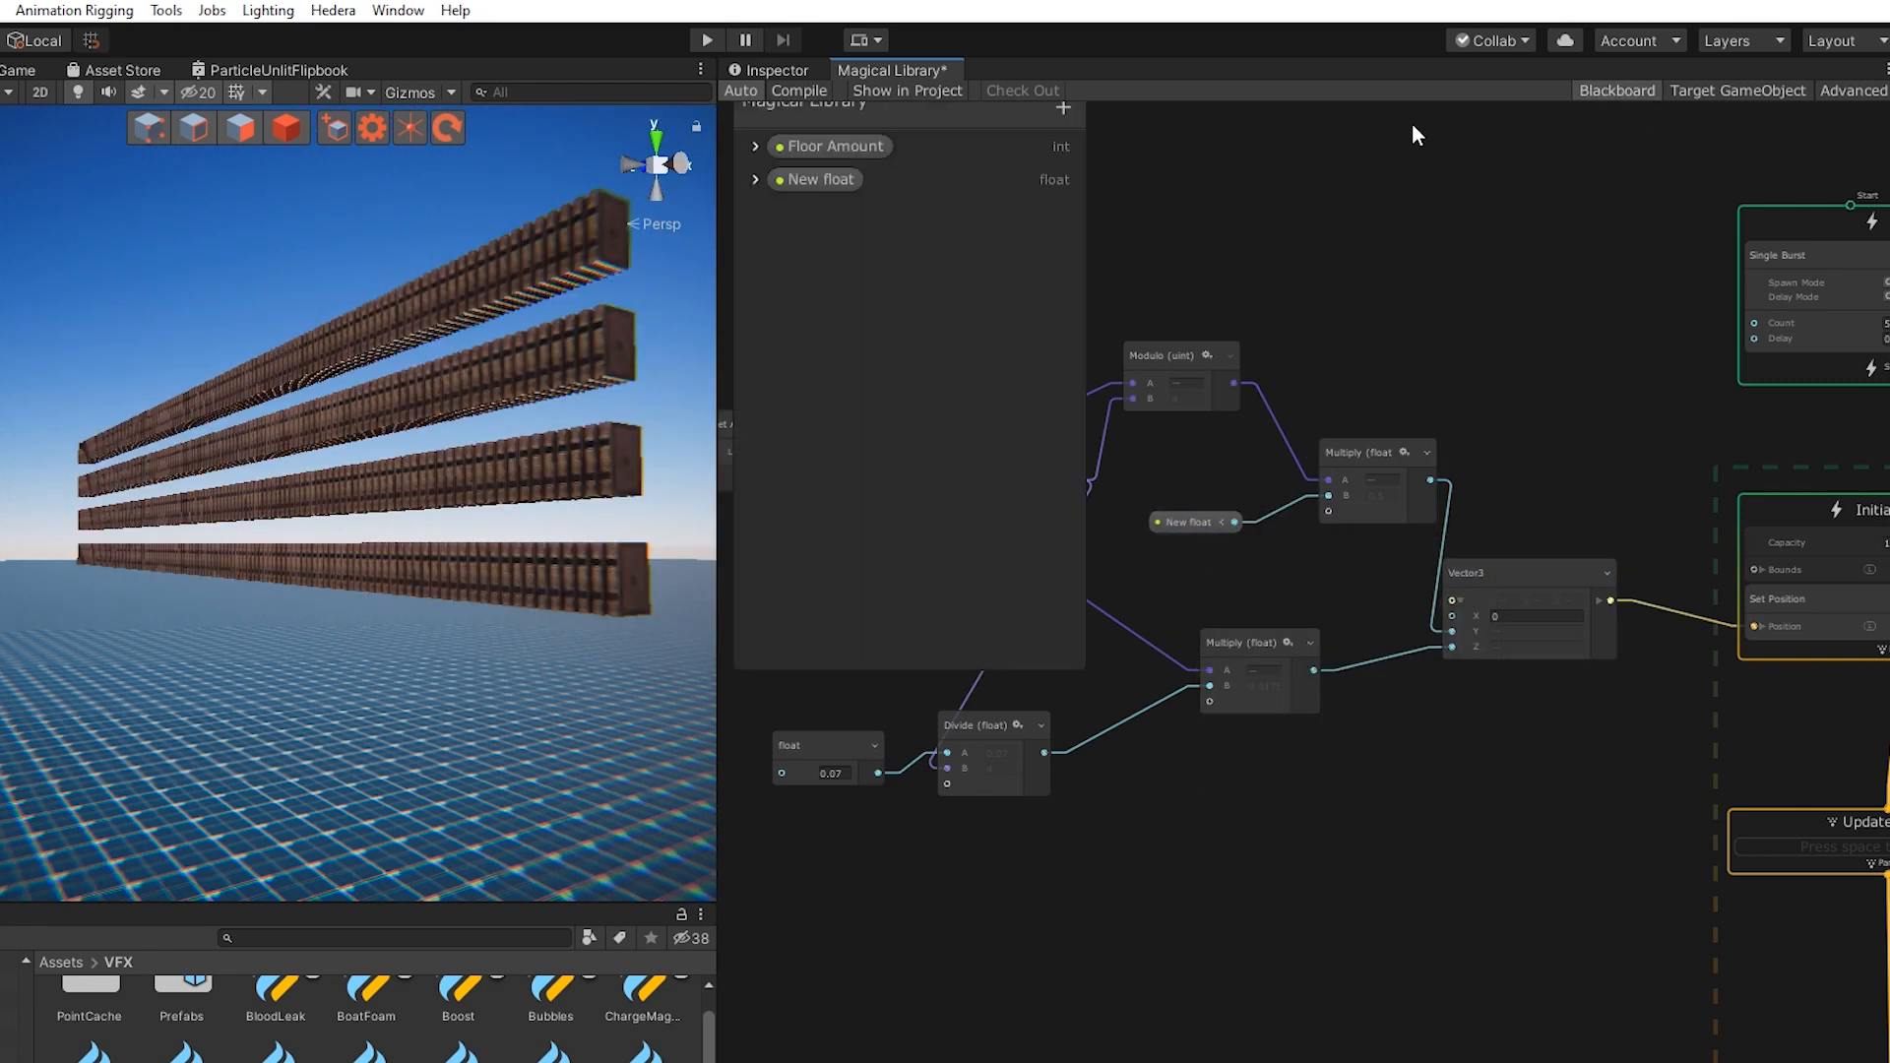
pyautogui.doubleClick(823, 168)
pyautogui.write('Space between')
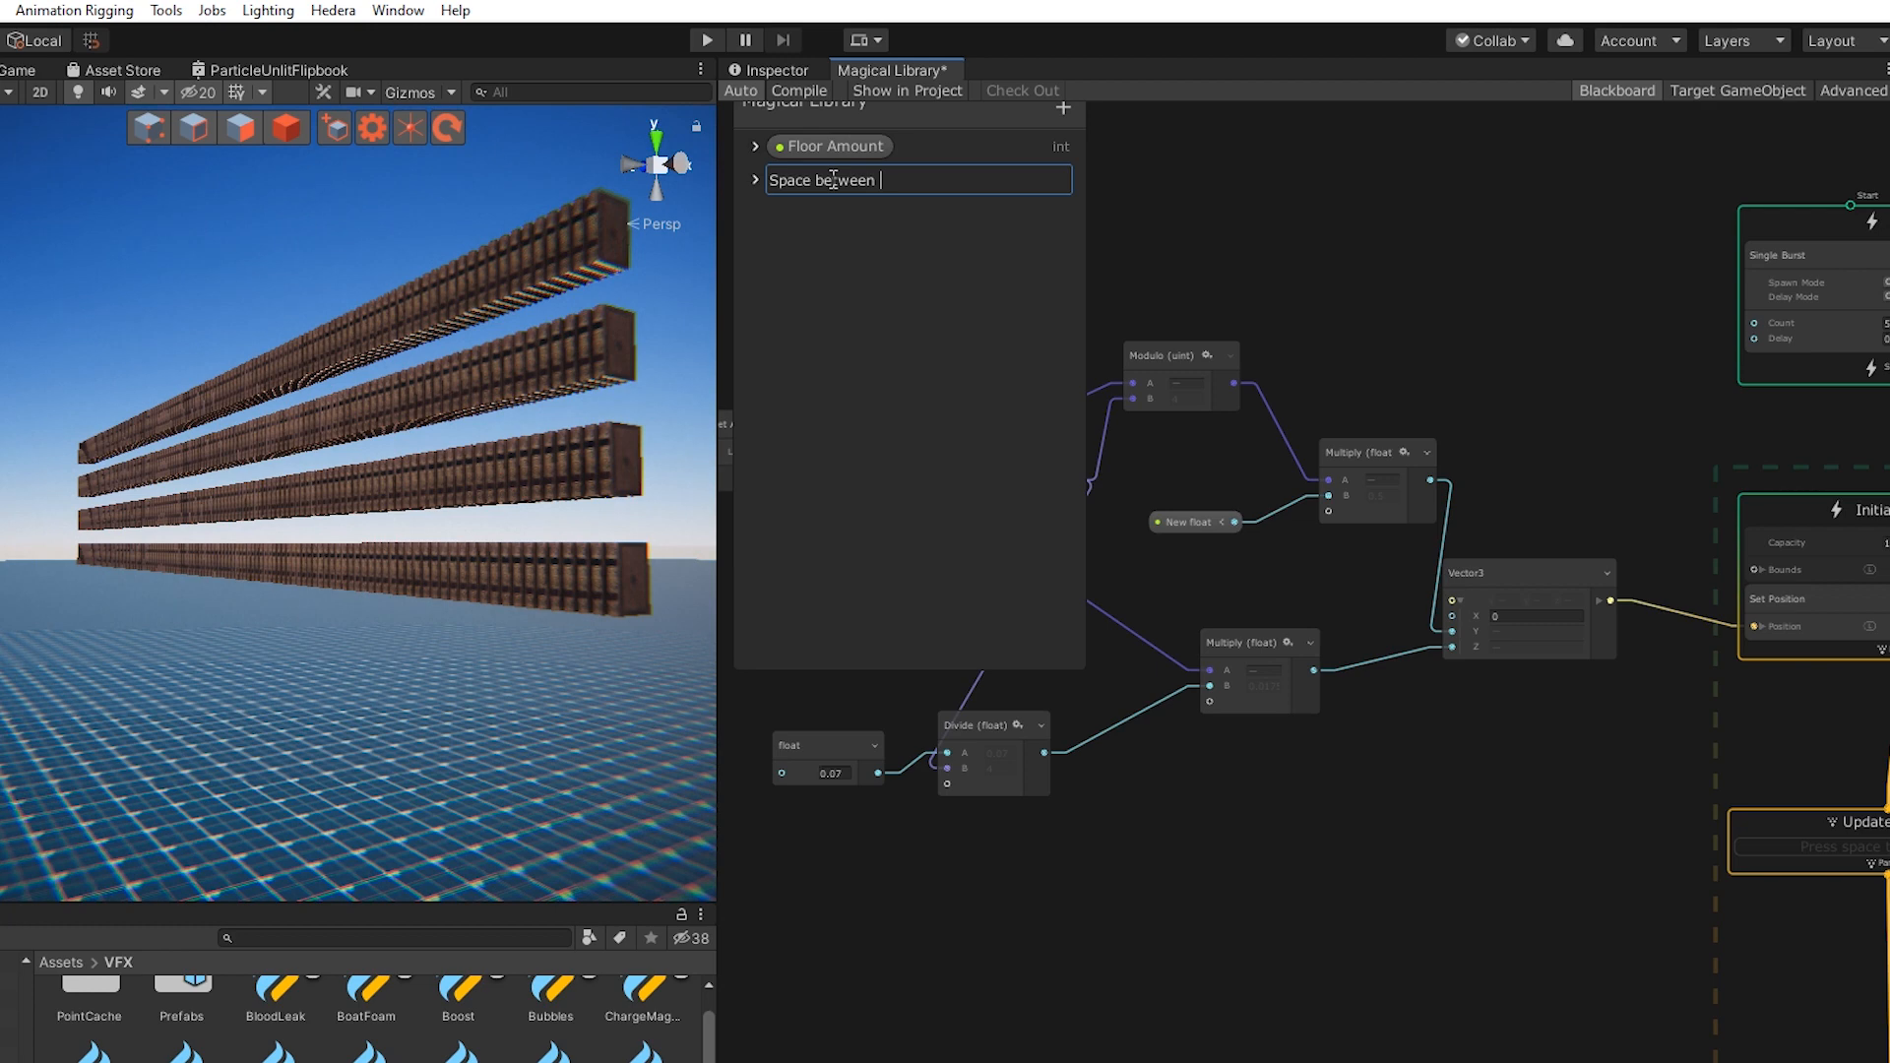
pyautogui.write('s')
pyautogui.press('Return')
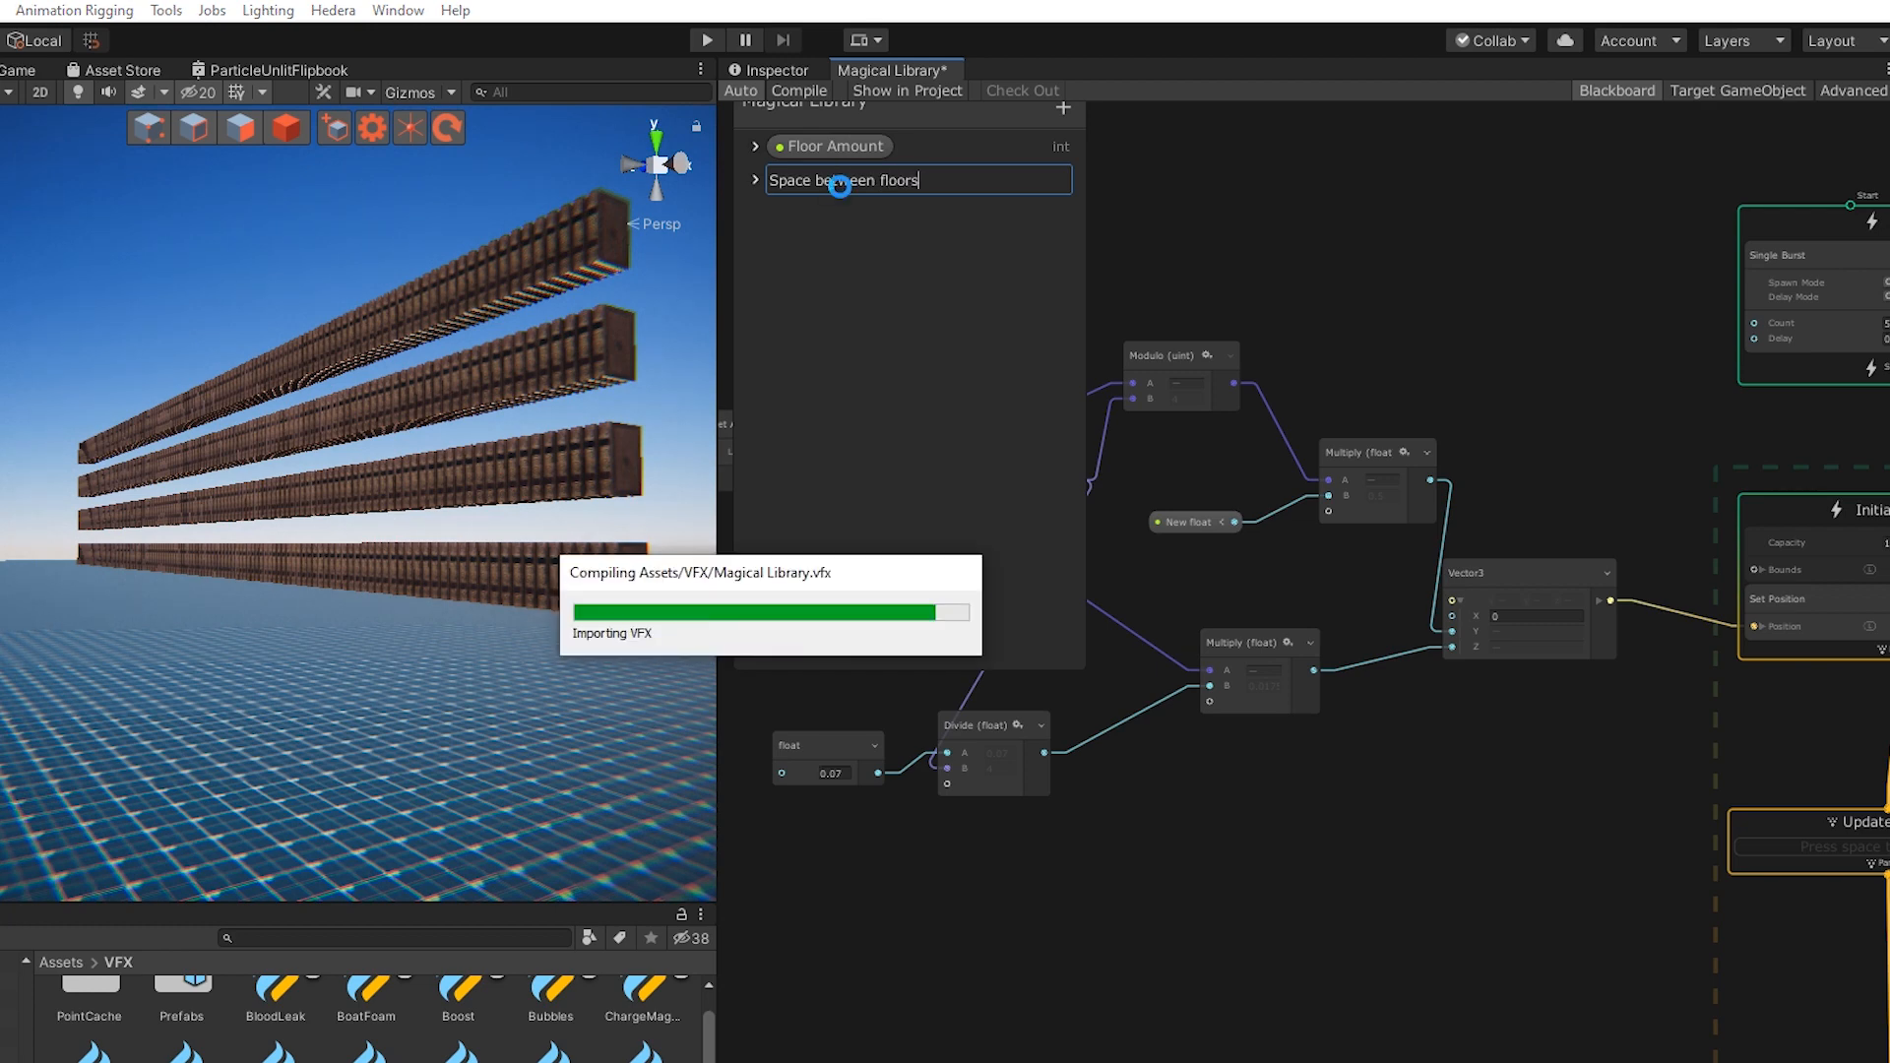
# Add an int node set to 500 and connect it to the Single Burst's Count input
pyautogui.scroll(2, 405, 528)
pyautogui.click(405, 532)
pyautogui.rightClick(1282, 298)
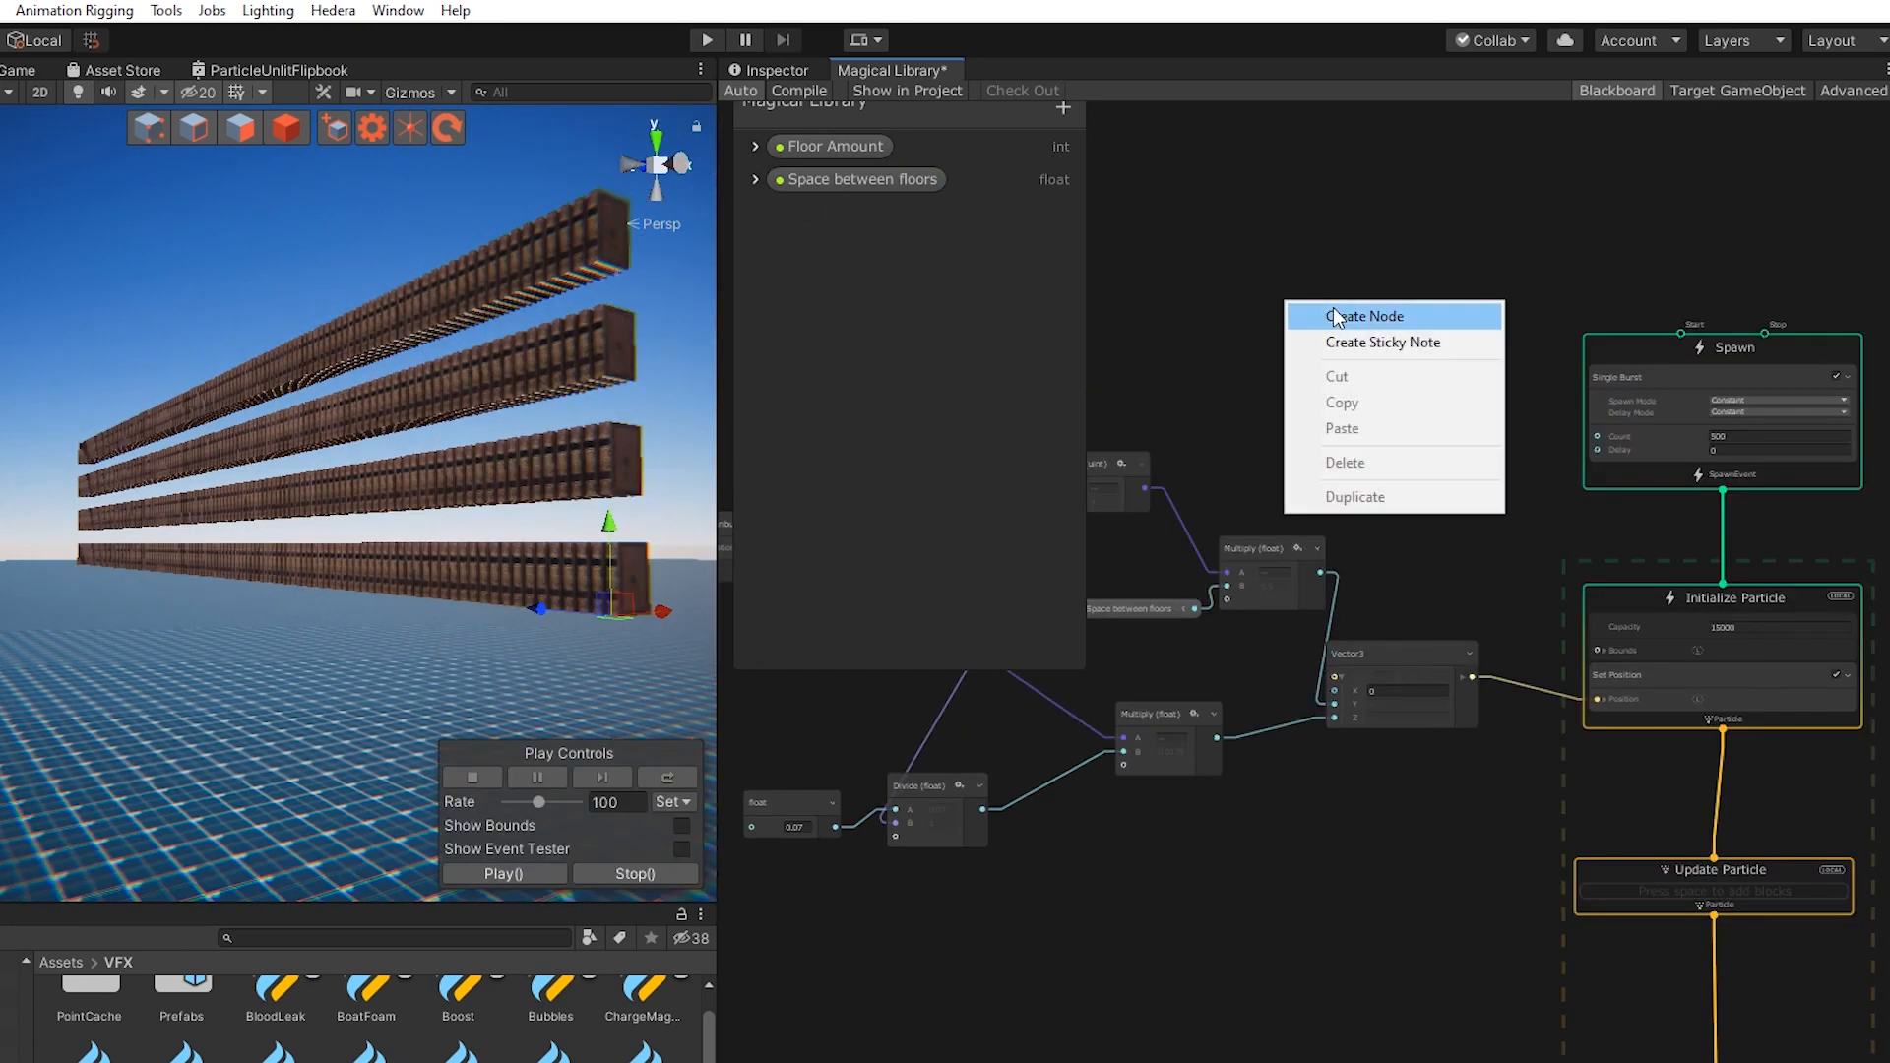
pyautogui.click(1320, 316)
pyautogui.write('int')
pyautogui.press('Return')
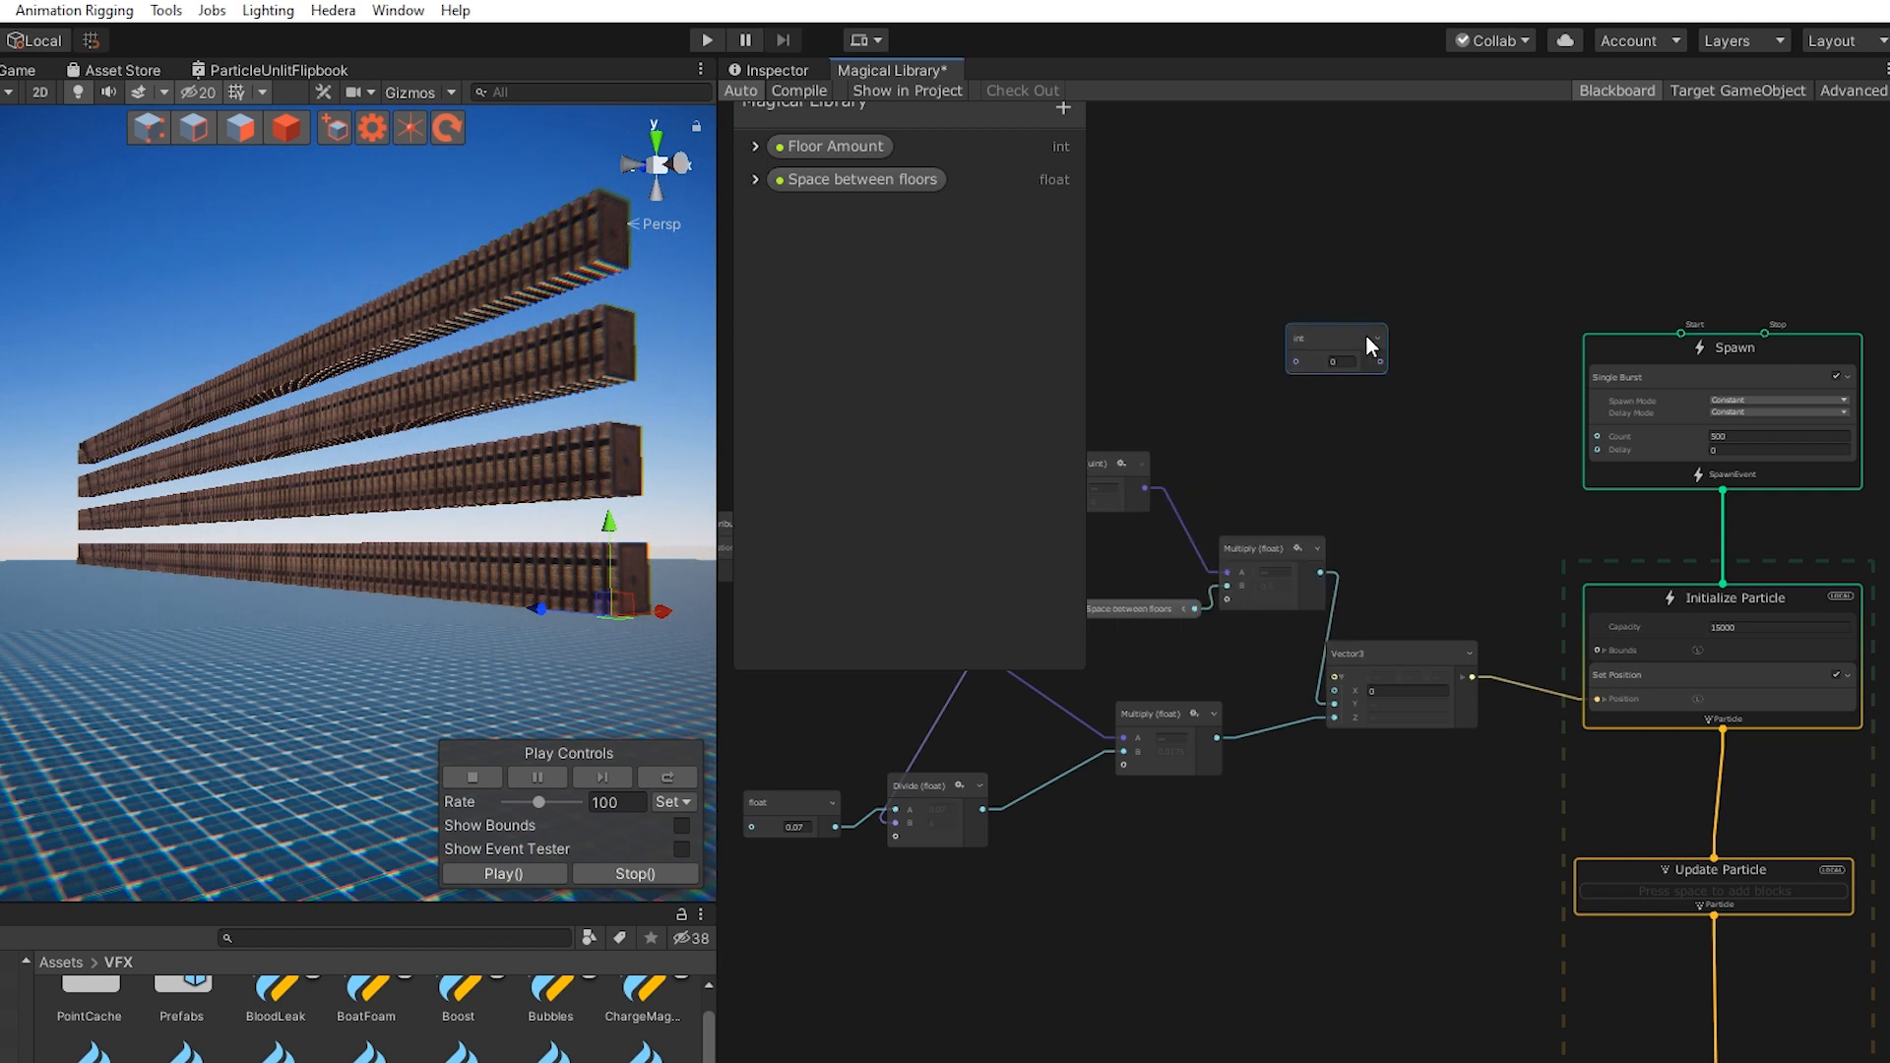
pyautogui.click(1347, 364)
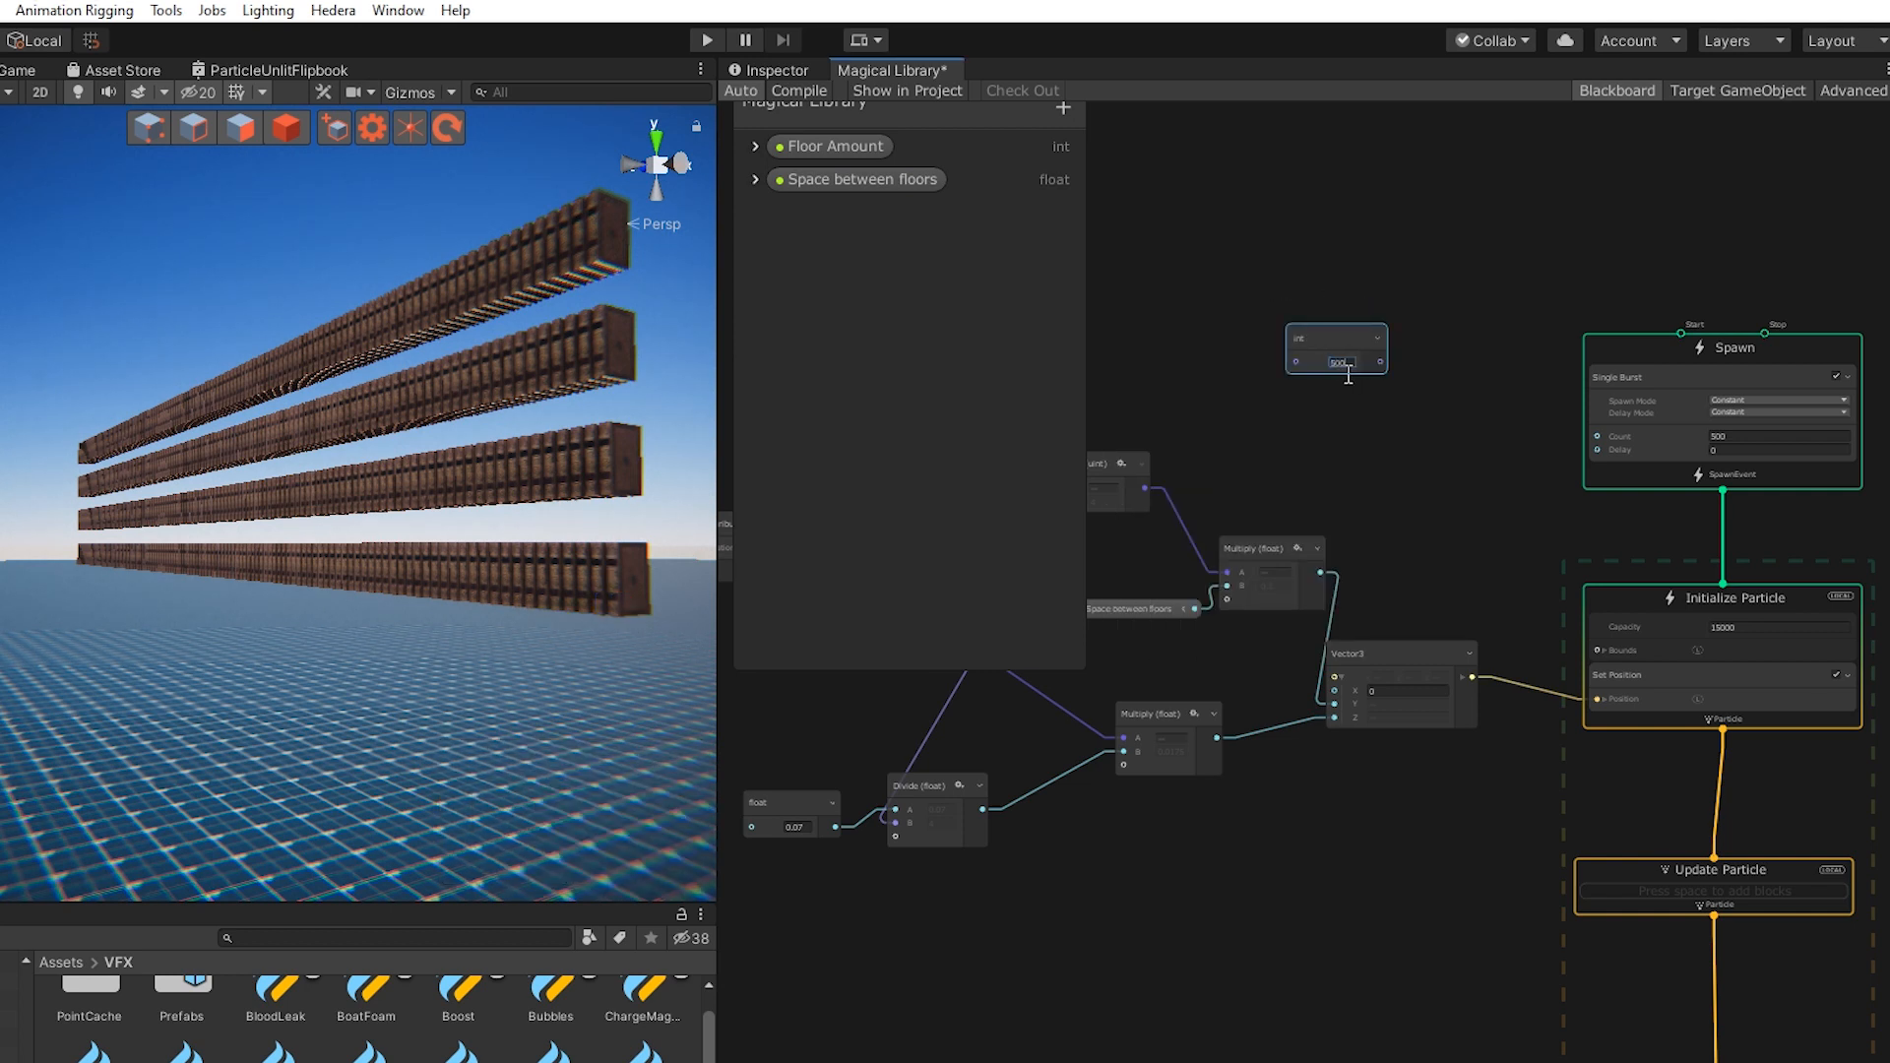
pyautogui.moveTo(1475, 400); pyautogui.dragTo(1595, 436)
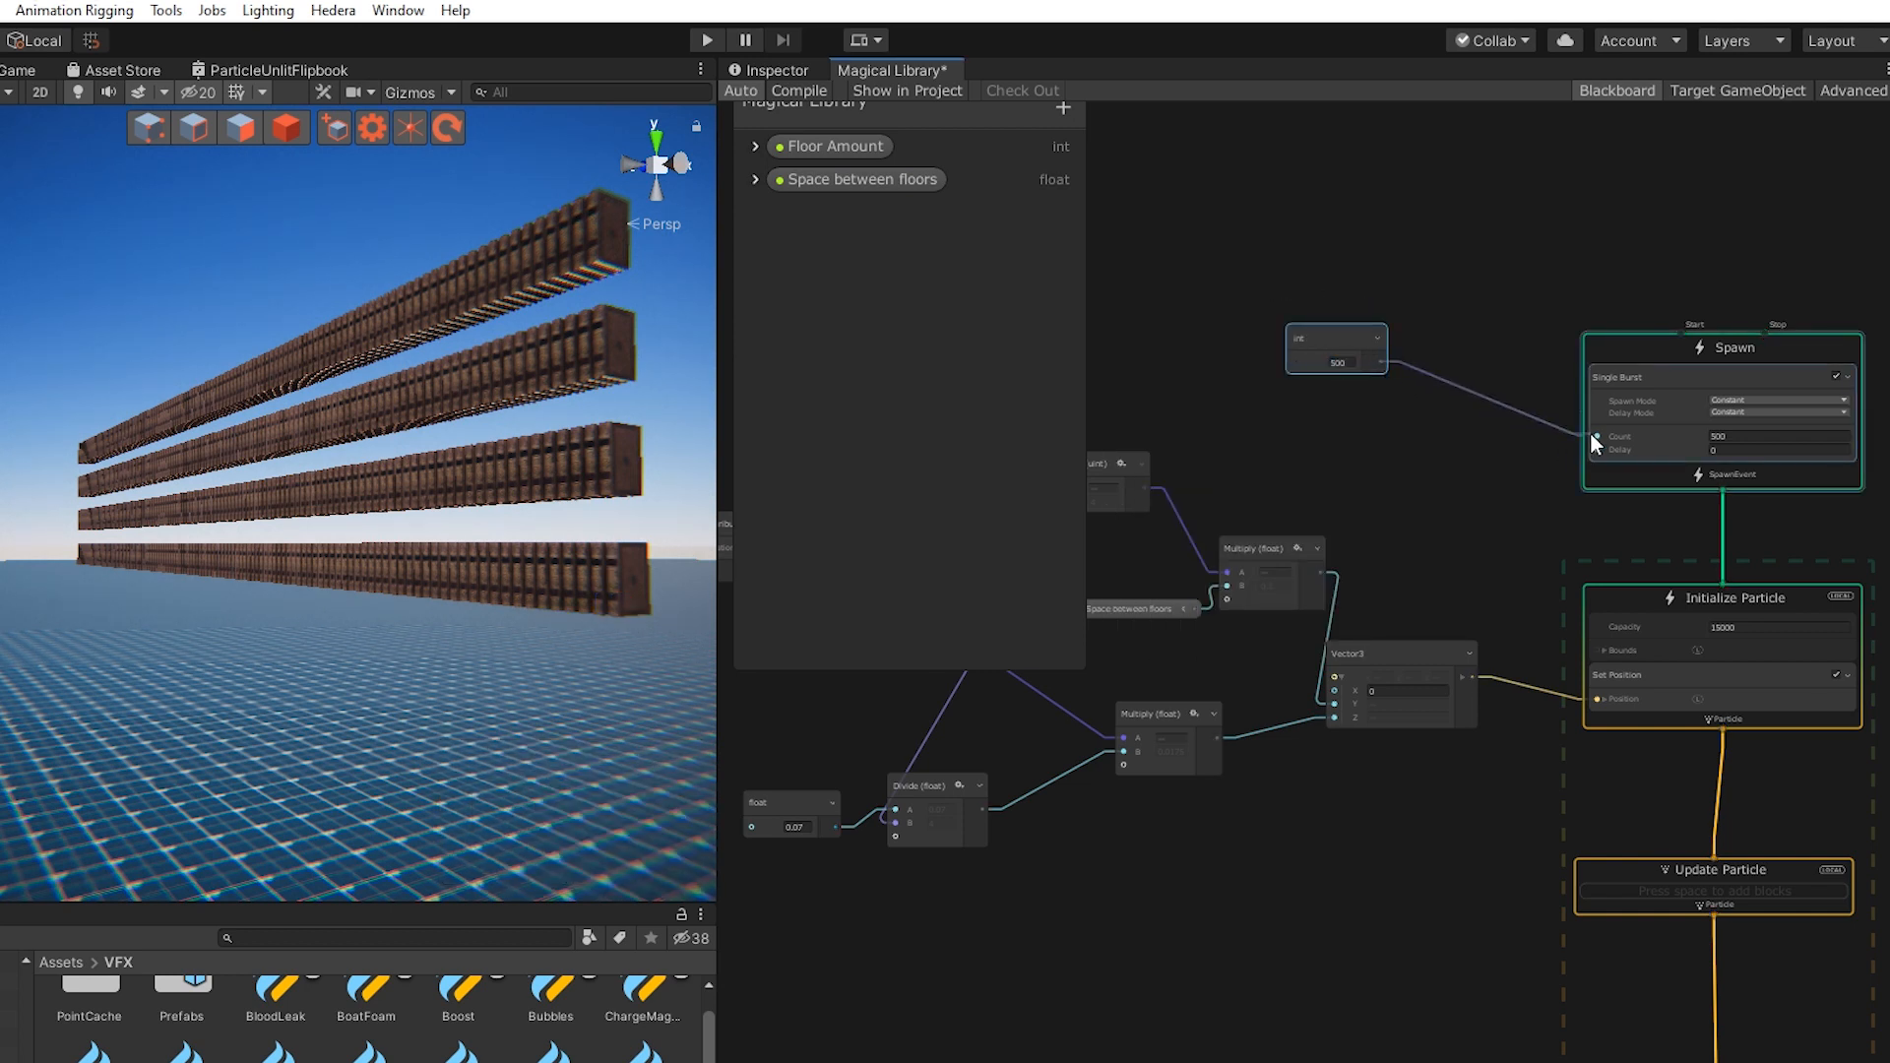
# Convert the int node feeding the Single Burst's Count to a property, name it "Book Amount" and mark it as exposed
pyautogui.rightClick(1312, 335)
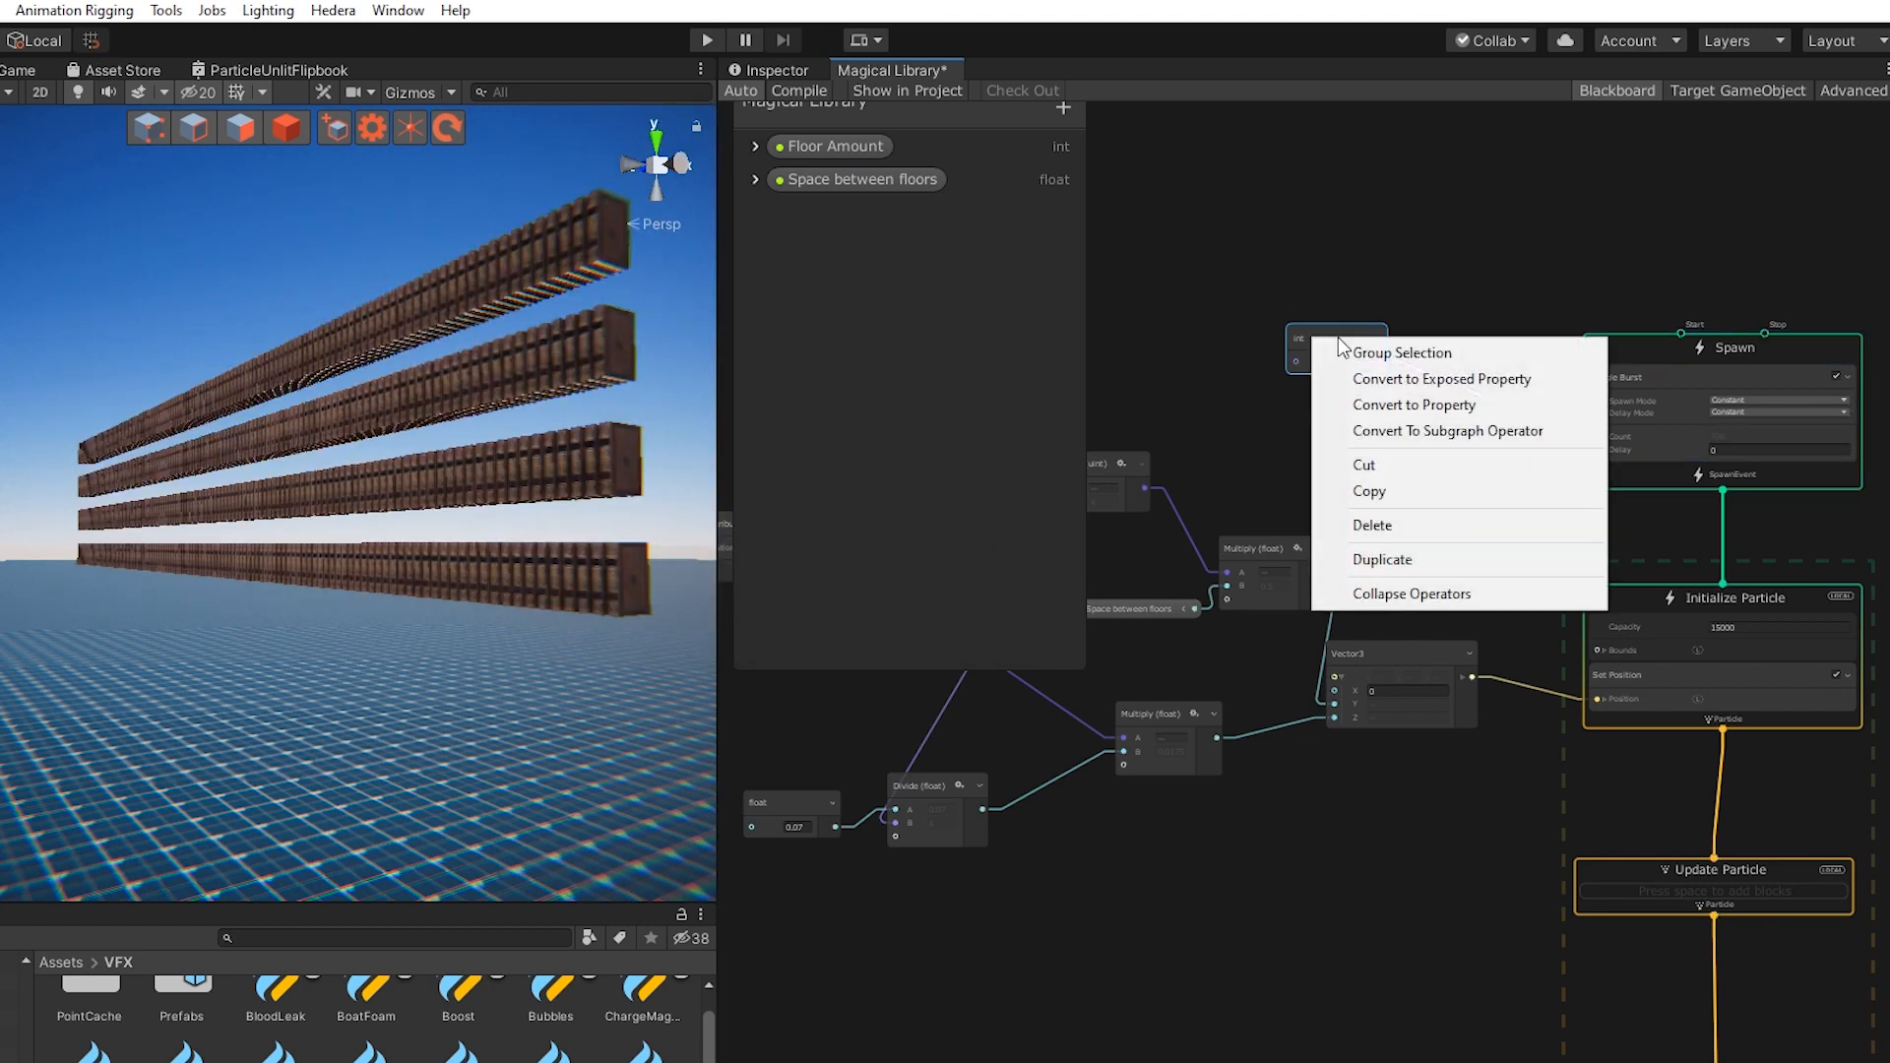
pyautogui.click(1421, 406)
pyautogui.doubleClick(801, 214)
pyautogui.write('Bo')
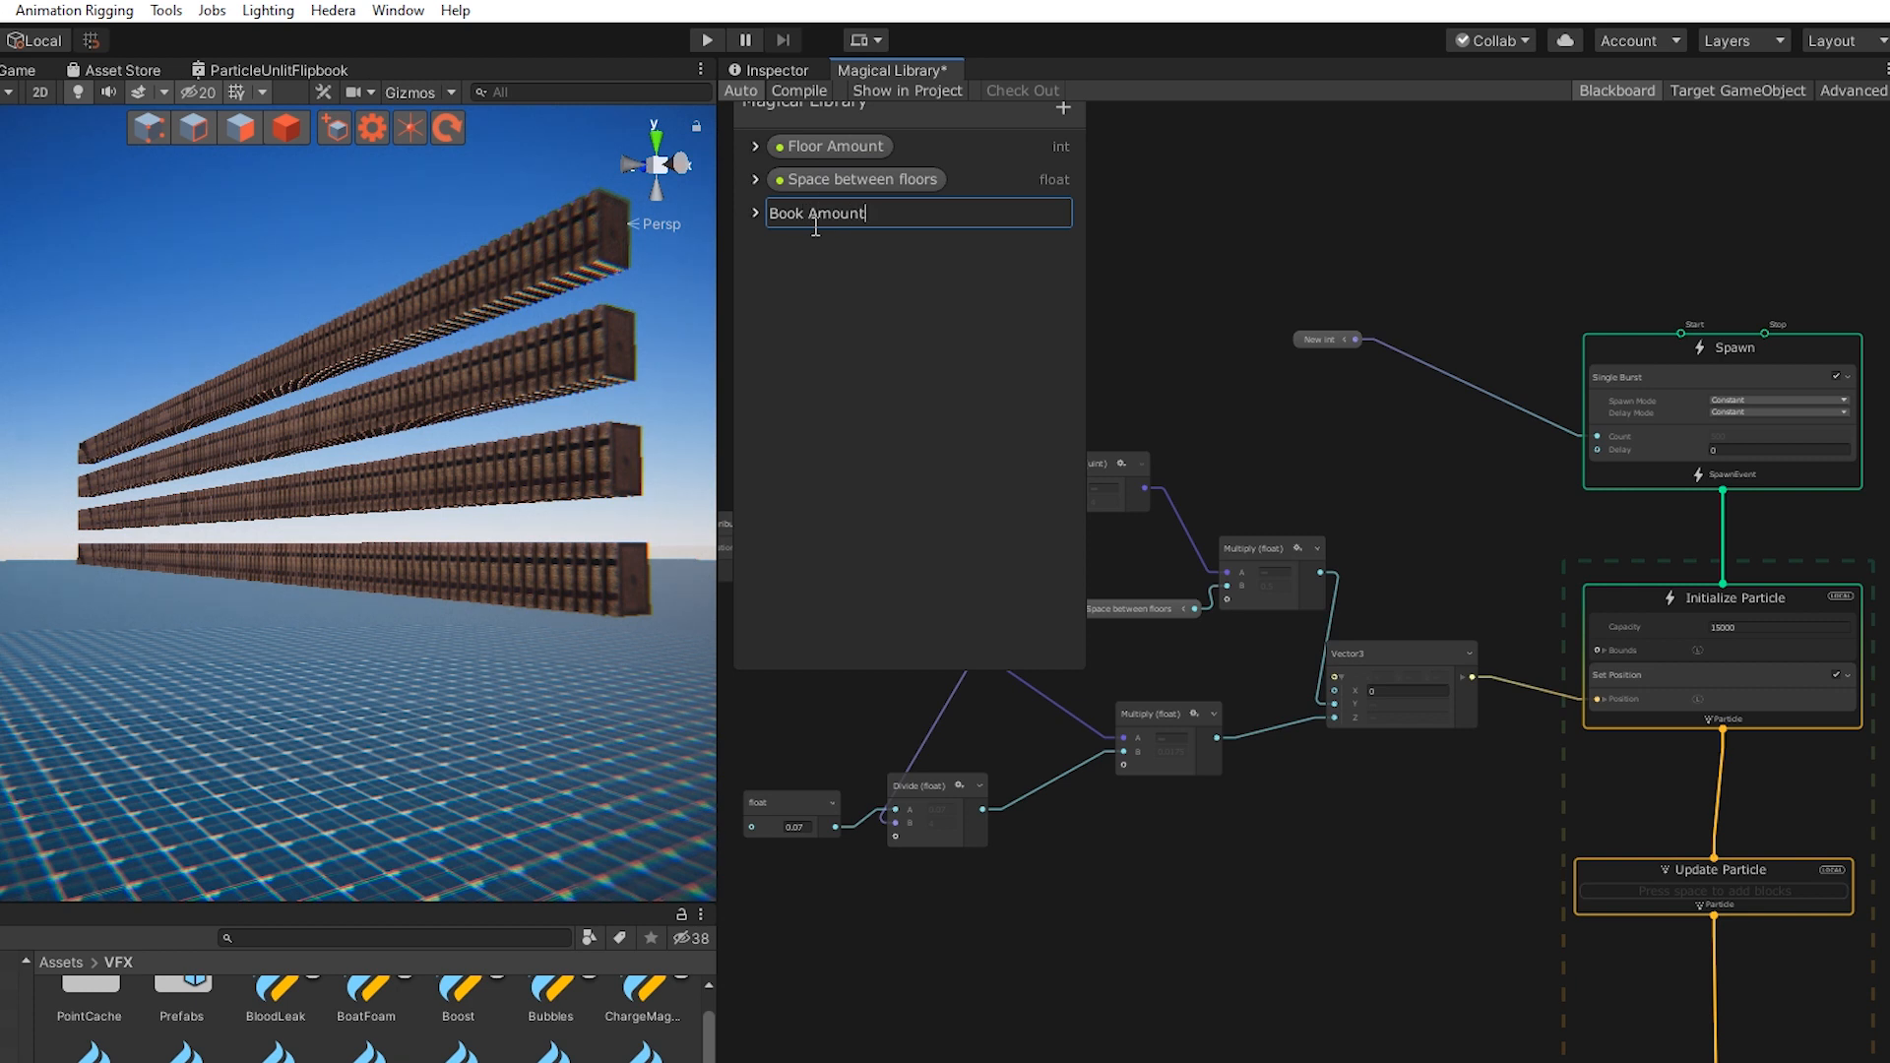
pyautogui.write('ok Amount')
pyautogui.press('Return')
pyautogui.rightClick(804, 215)
pyautogui.click(755, 213)
pyautogui.click(859, 241)
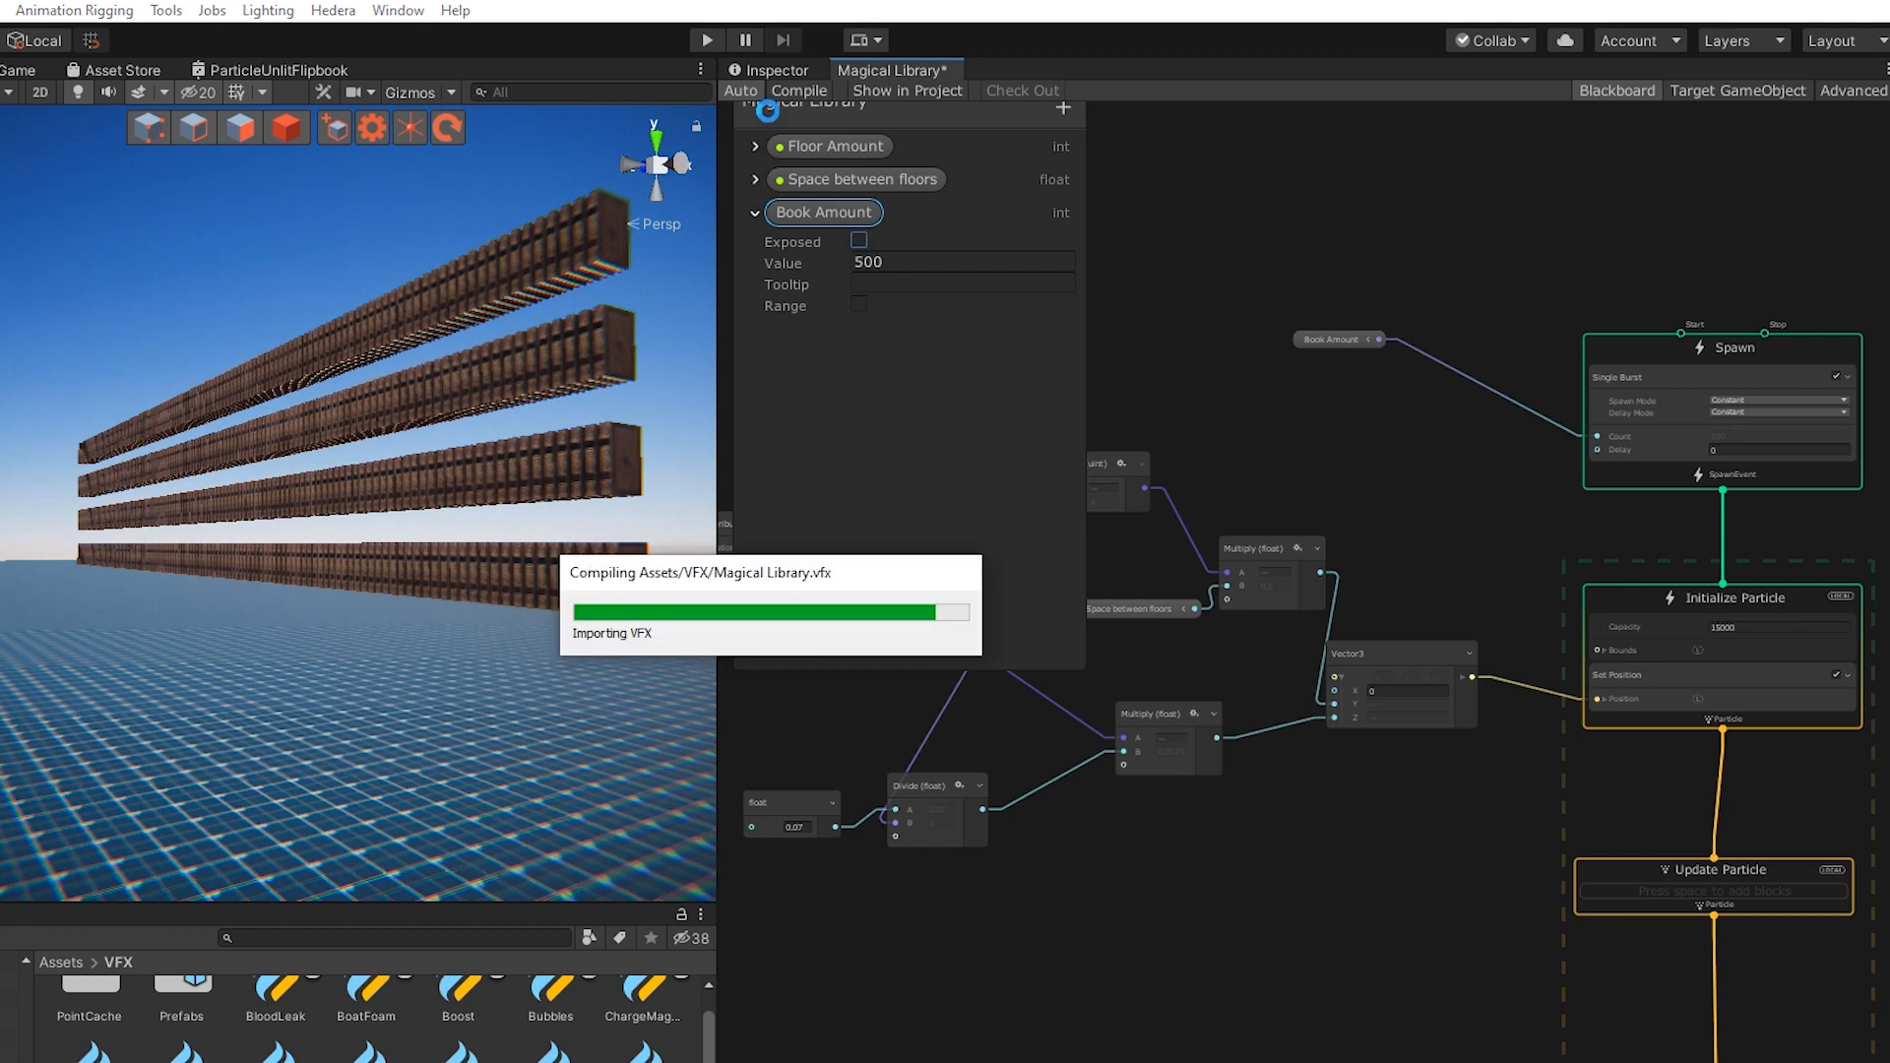
# Override Book Amount with 770 on the Magical Library object's Visual Effect and restart the effect
pyautogui.click(772, 68)
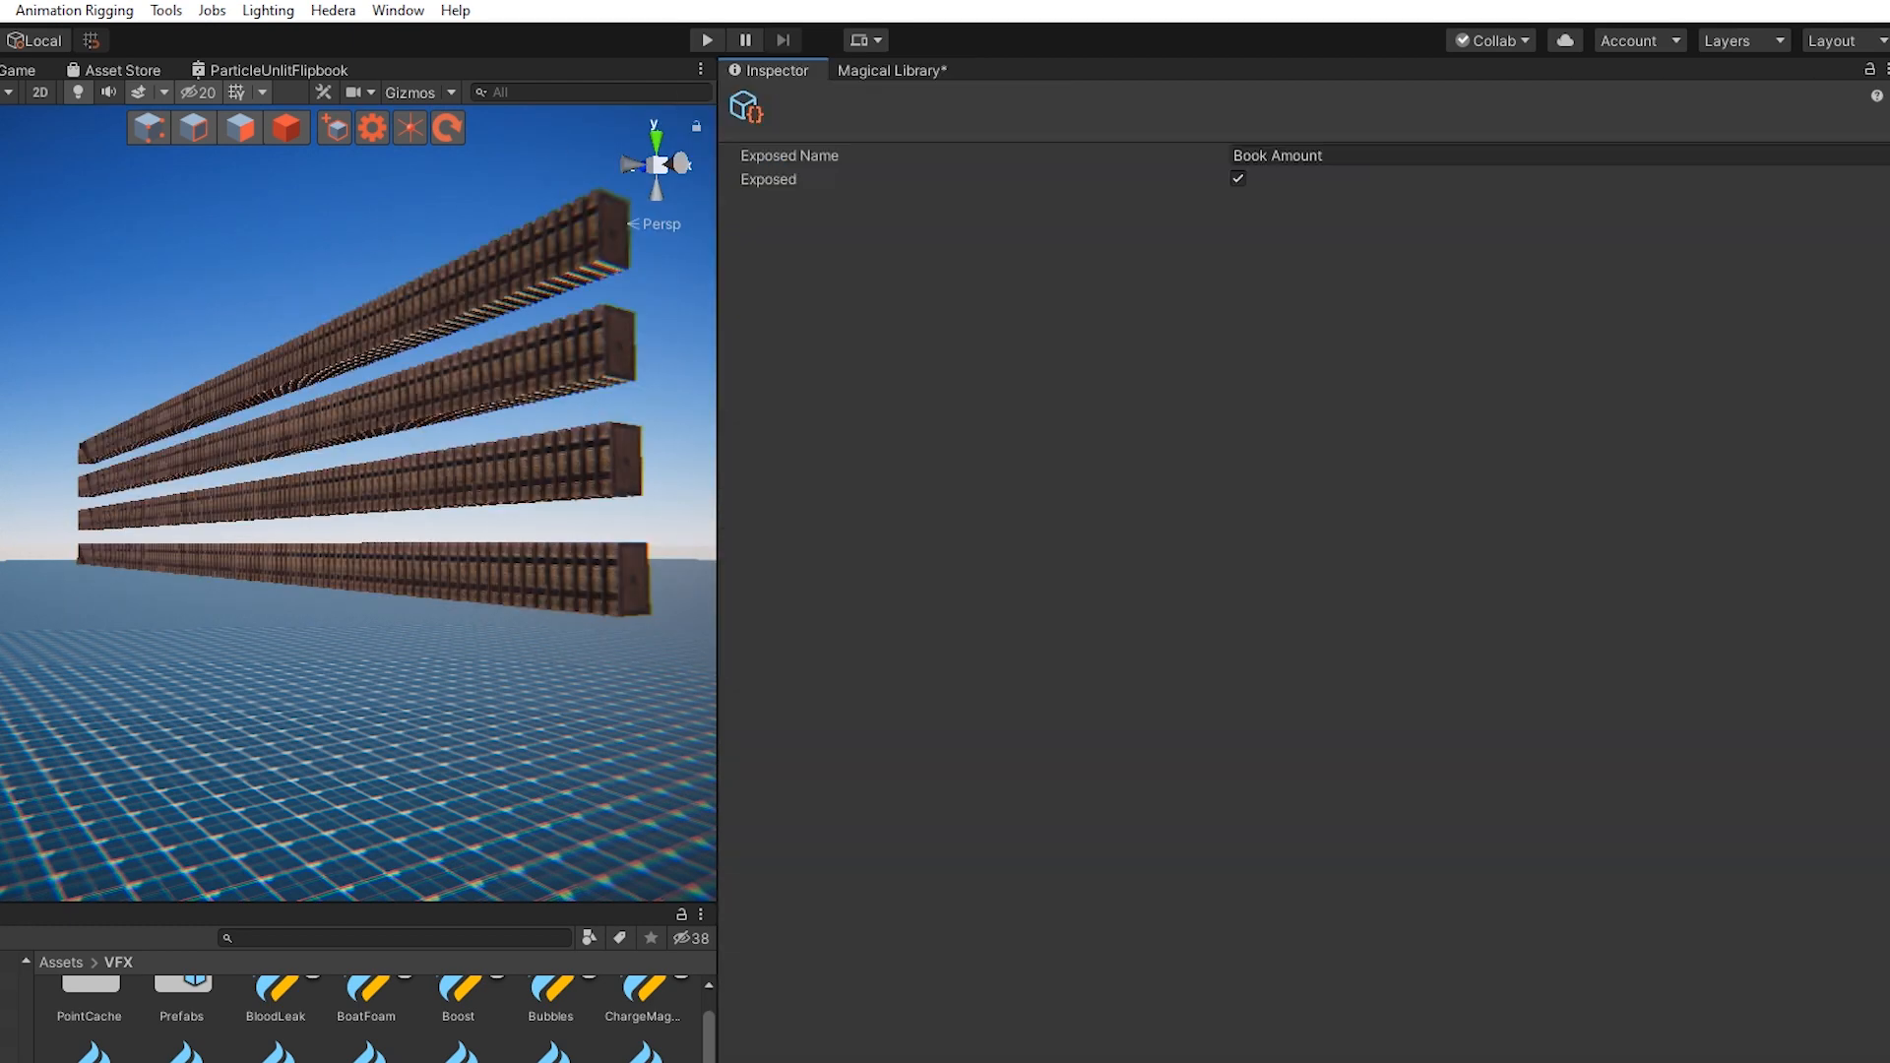
pyautogui.moveTo(1077, 636); pyautogui.dragTo(1427, 635)
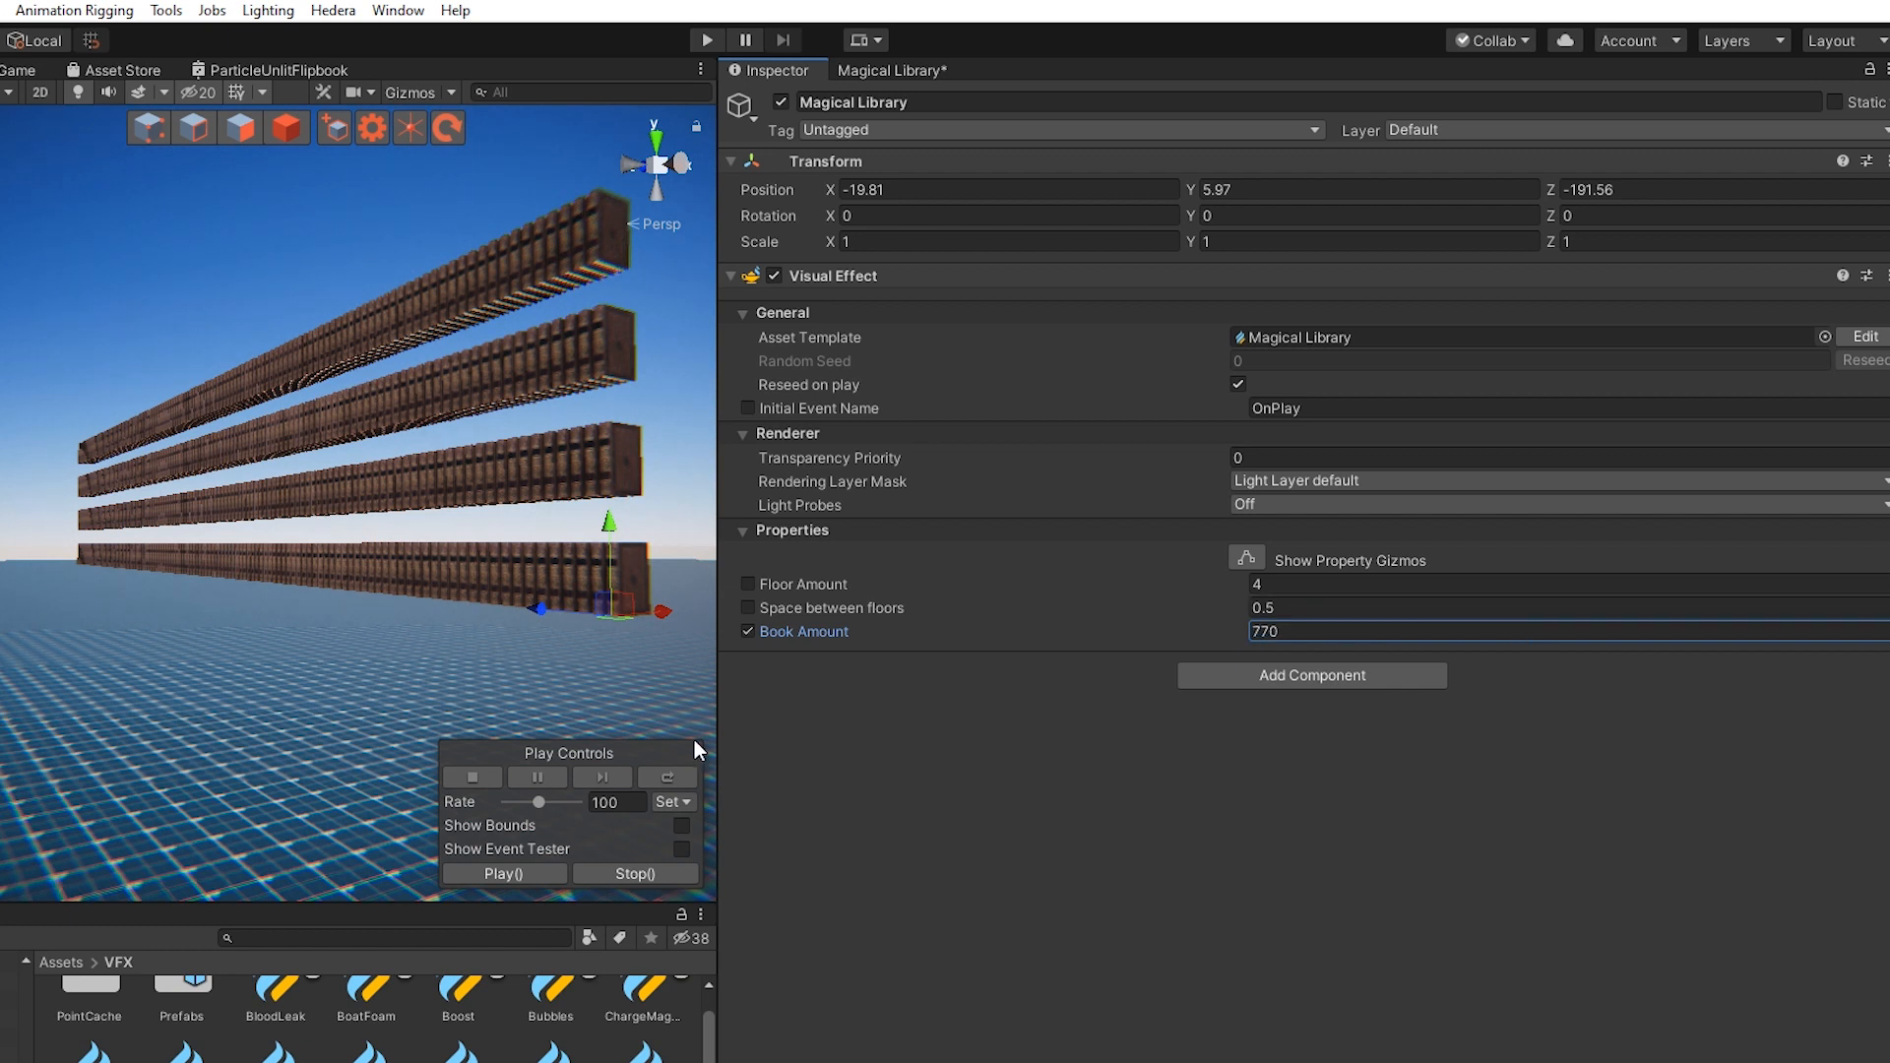
pyautogui.click(668, 777)
# Set the Visual Effect's Floor Amount to 30 and restart the effect to inspect the stacked floors
pyautogui.moveTo(1142, 582); pyautogui.dragTo(1180, 585)
pyautogui.click(673, 770)
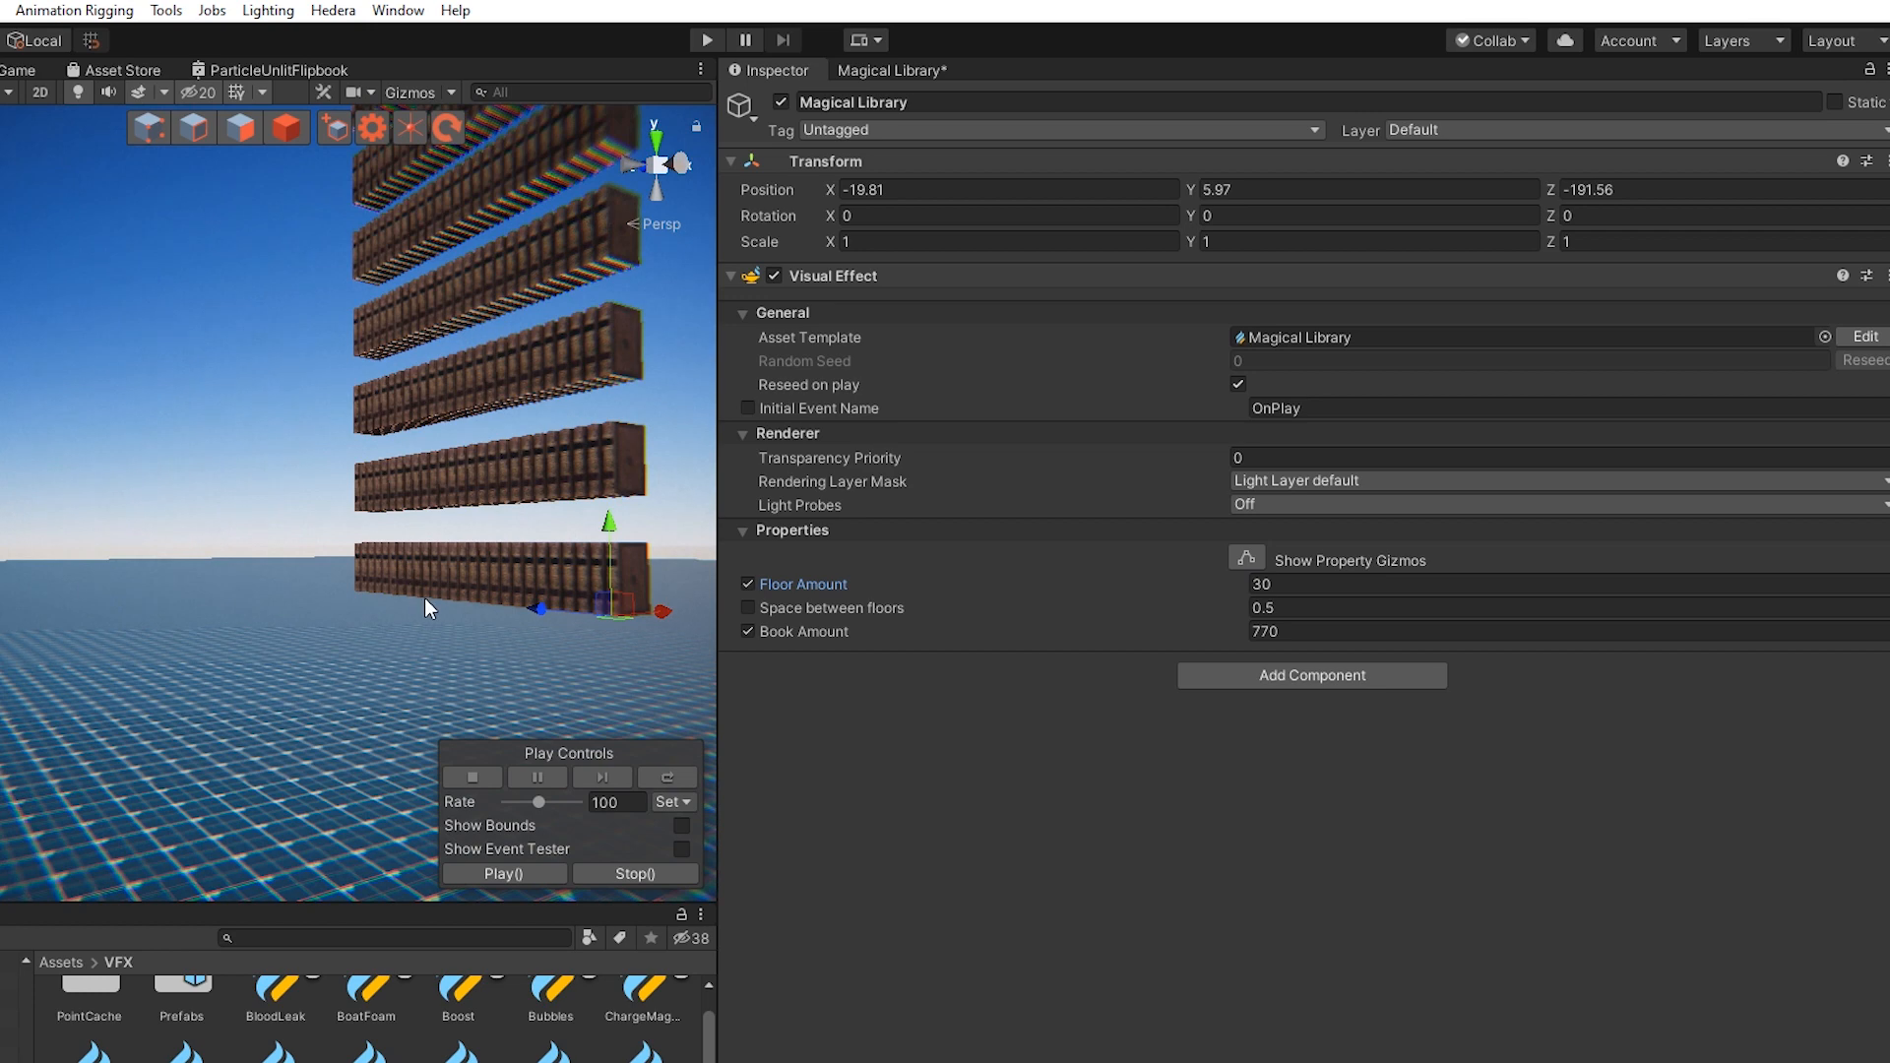
pyautogui.moveTo(424, 599); pyautogui.dragTo(539, 461, button='right')
# Set Space between floors to 0.37 on the Magical Library object and restart the effect
pyautogui.moveTo(947, 619); pyautogui.dragTo(922, 616)
pyautogui.click(672, 777)
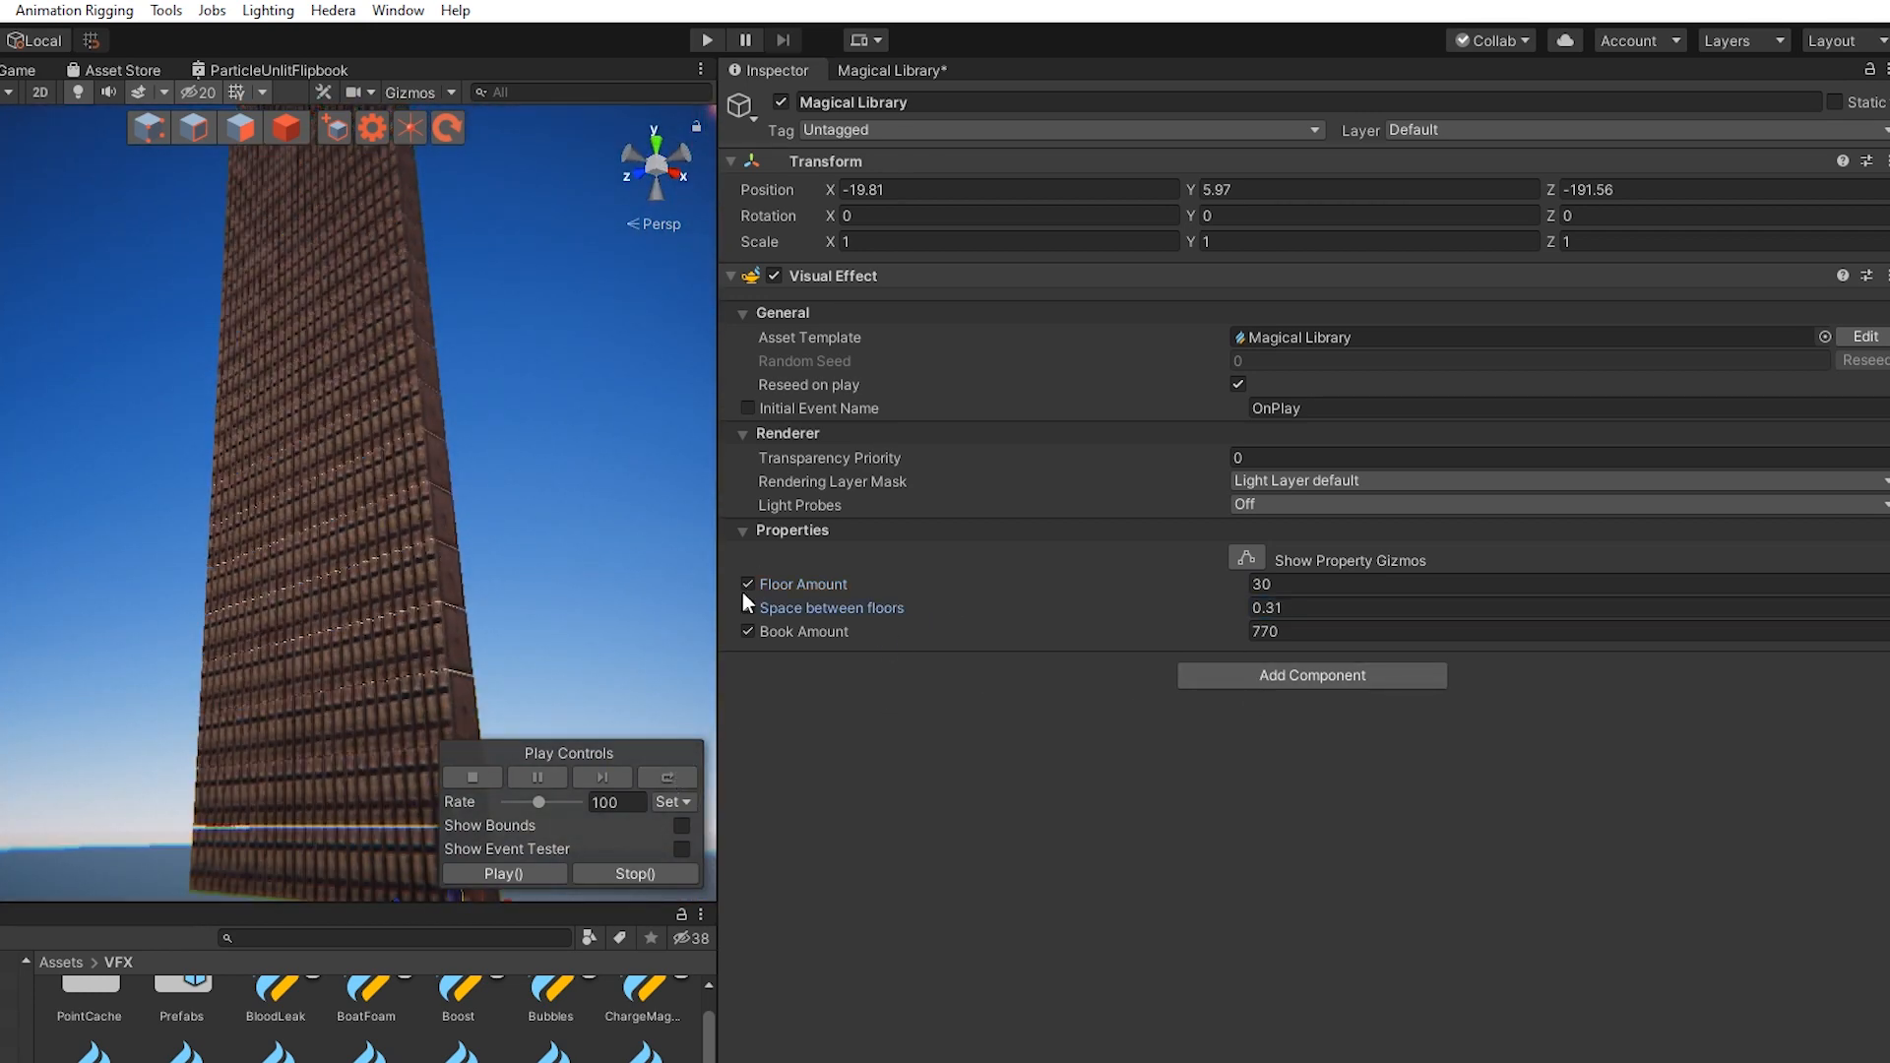
pyautogui.click(1227, 613)
pyautogui.click(685, 770)
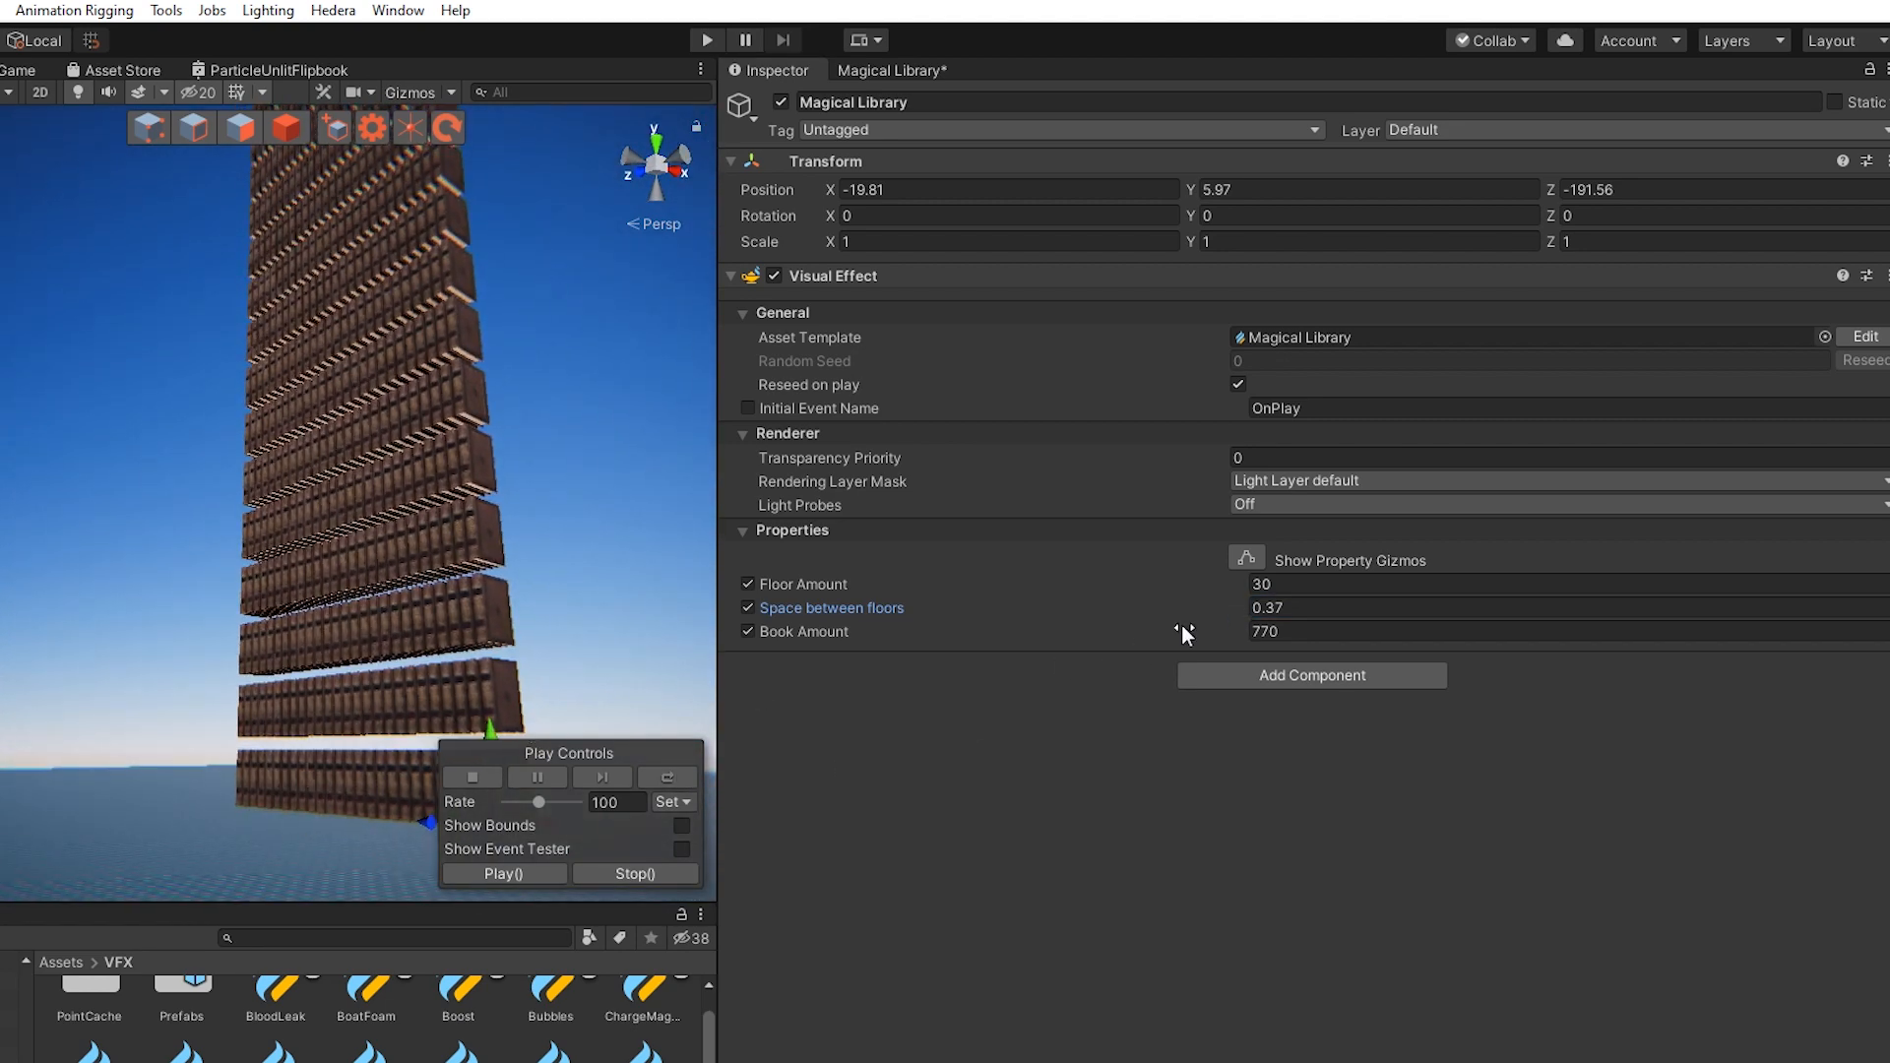
# Set Floor Amount to 7 on the Magical Library object, restart the effect and inspect the shelves from the side
pyautogui.click(1263, 586)
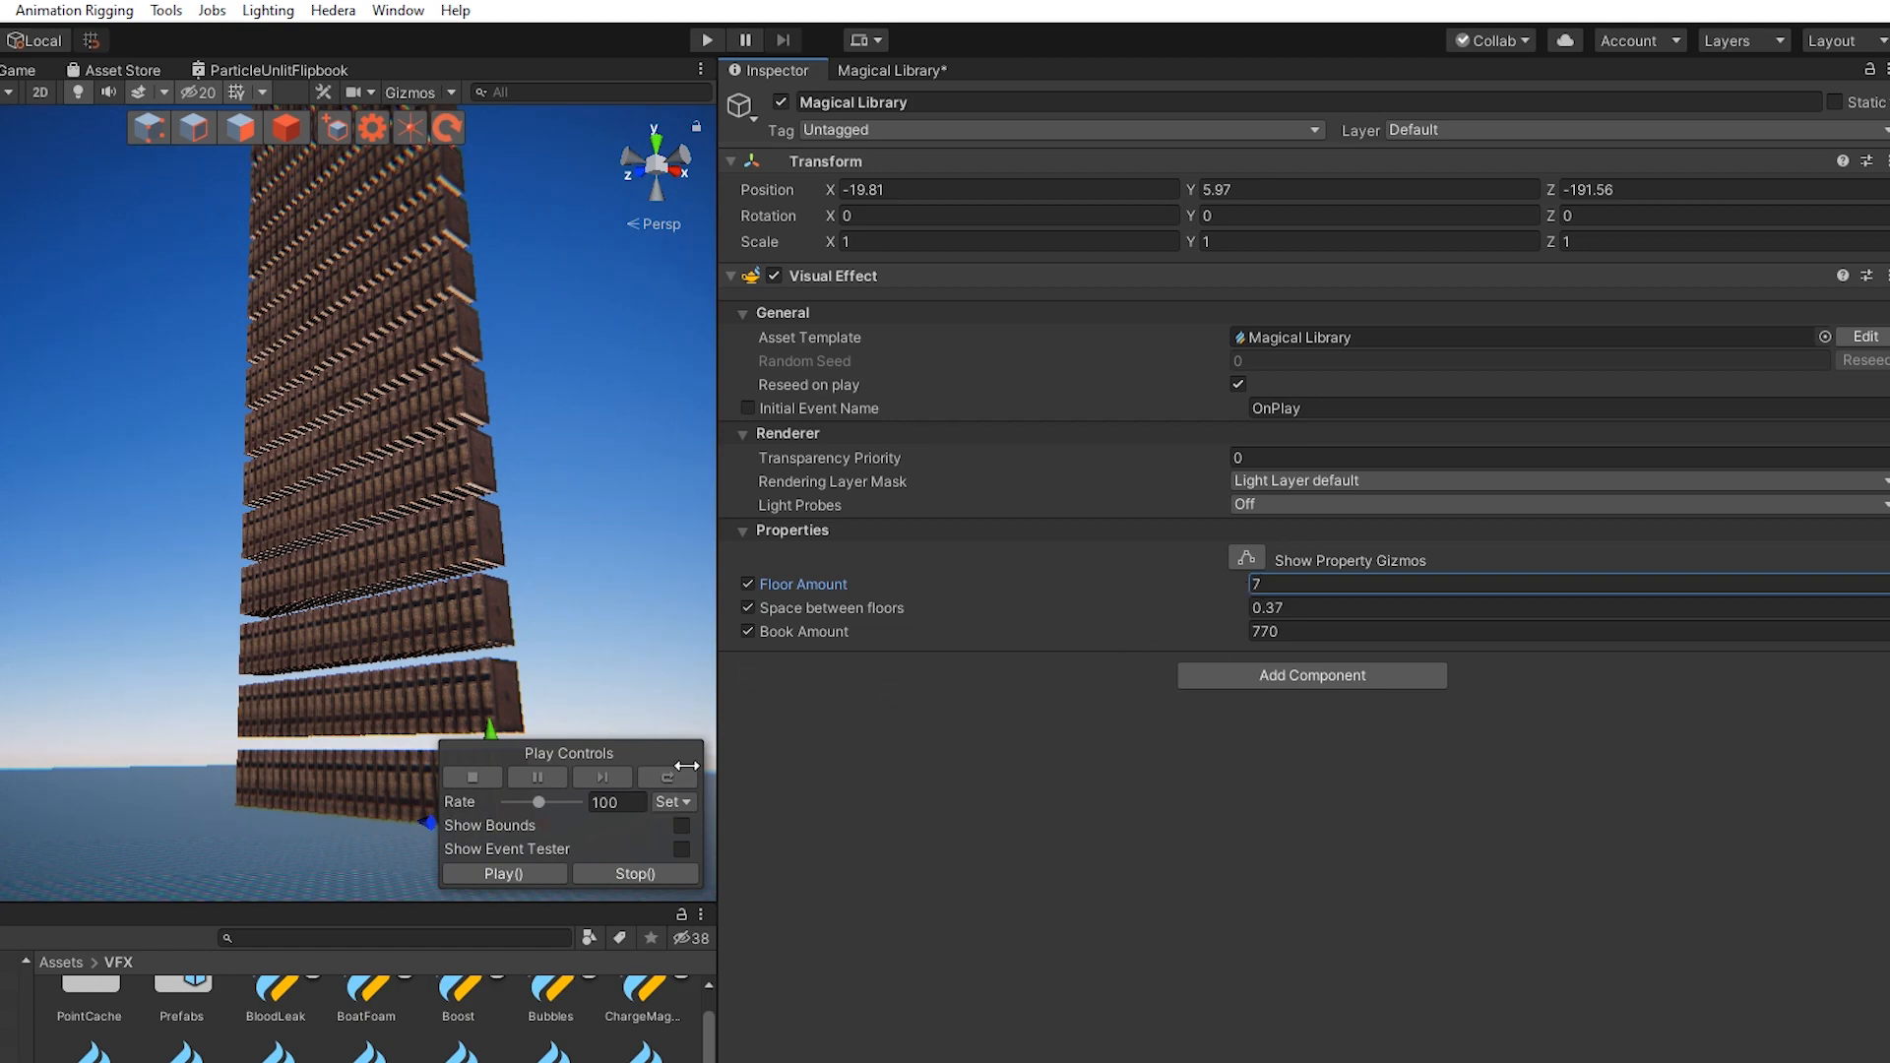
pyautogui.click(688, 770)
pyautogui.keyDown('alt'); pyautogui.moveTo(445, 579); pyautogui.dragTo(342, 696); pyautogui.keyUp('alt')
pyautogui.moveTo(443, 632); pyautogui.dragTo(458, 620, button='middle')
pyautogui.keyDown('alt'); pyautogui.moveTo(459, 620); pyautogui.dragTo(100, 625); pyautogui.keyUp('alt')
# Return to the Magical Library graph, hide its Blackboard and add a Random Number node below the Multiply nodes
pyautogui.click(938, 73)
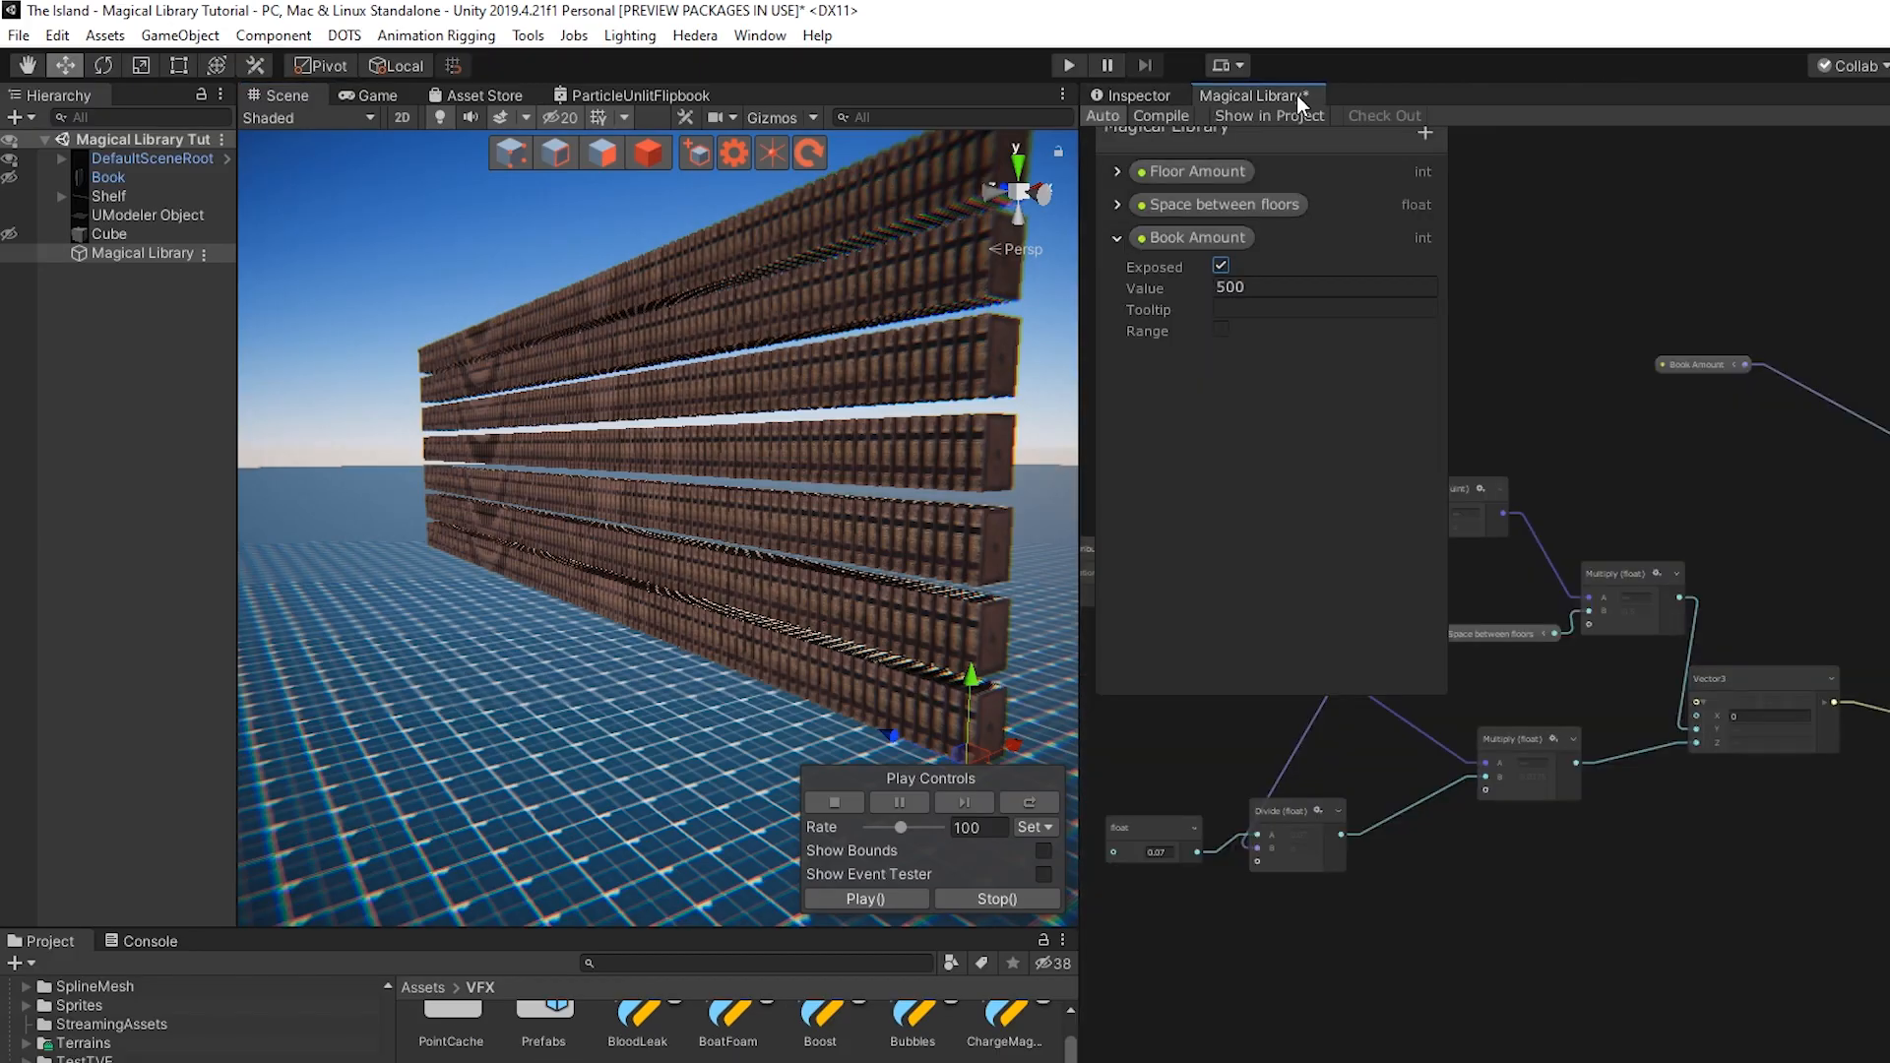
pyautogui.click(1884, 116)
pyautogui.moveTo(1680, 729); pyautogui.dragTo(1698, 546, button='middle')
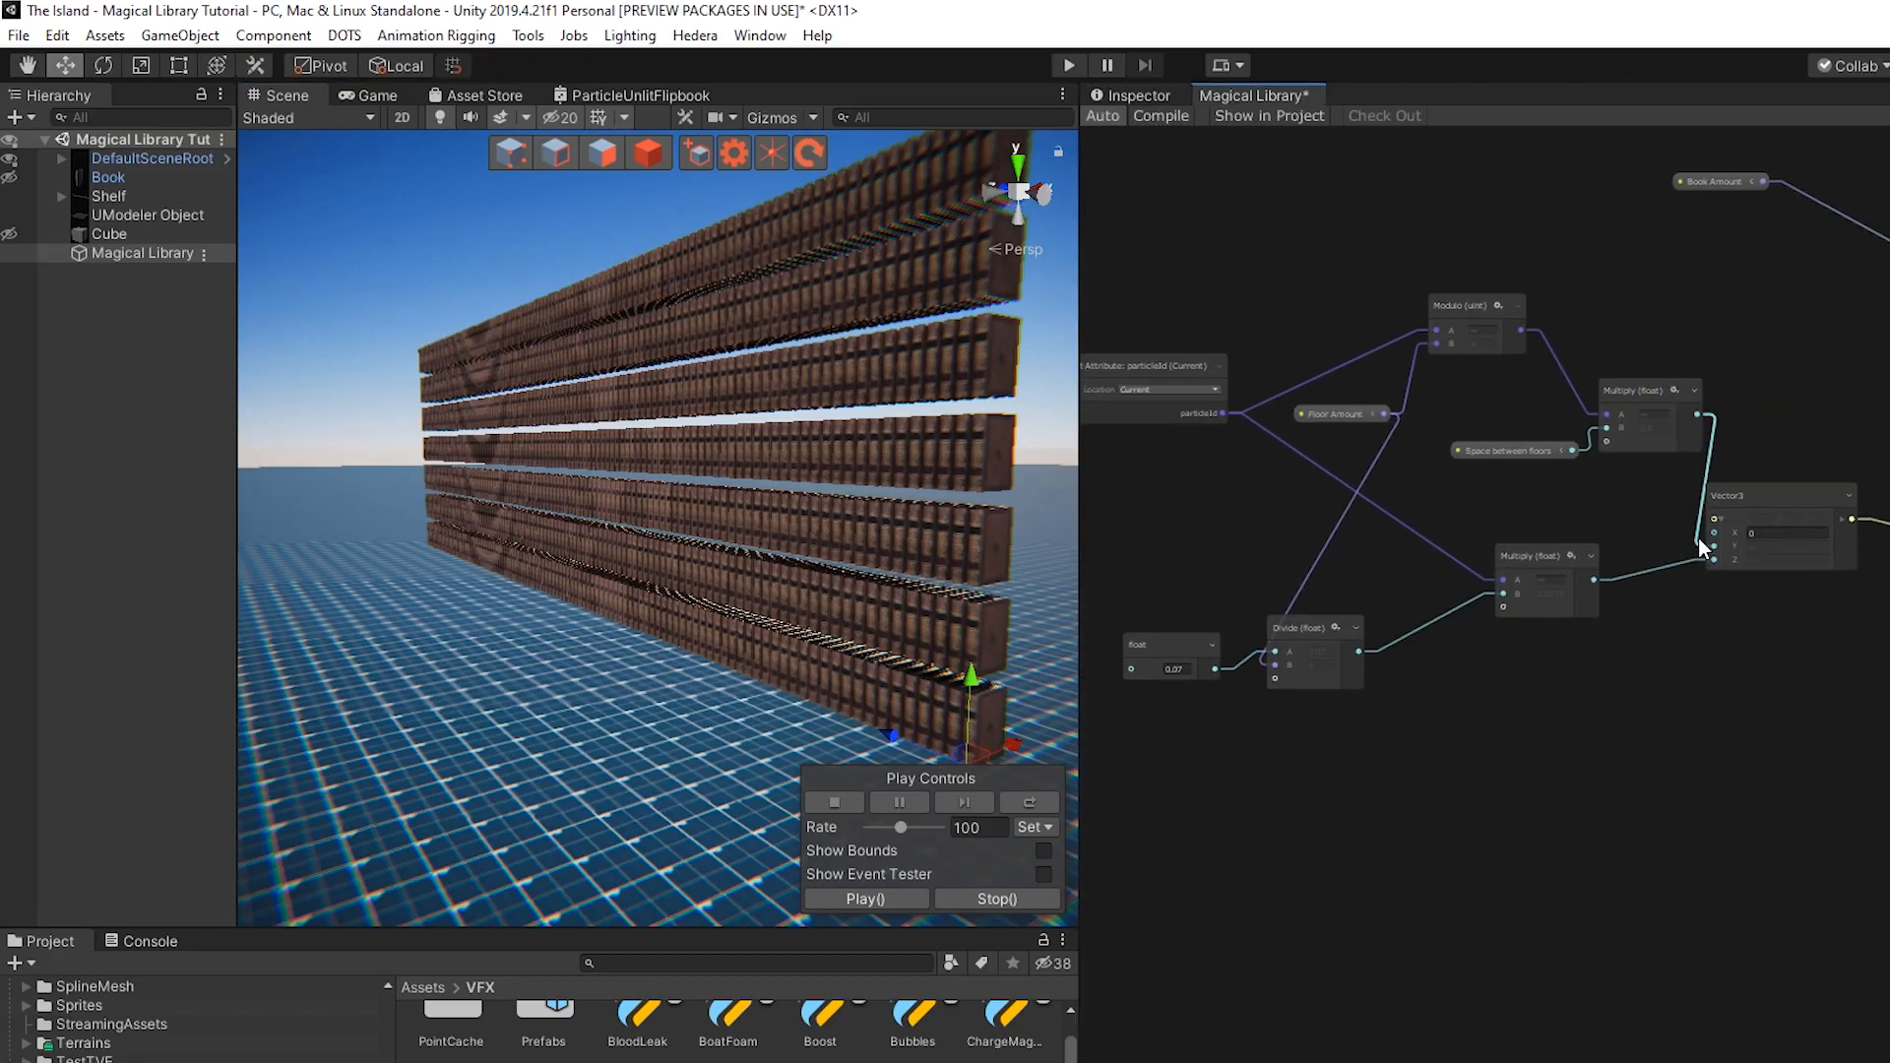
pyautogui.scroll(2, 1695, 577)
pyautogui.rightClick(1438, 780)
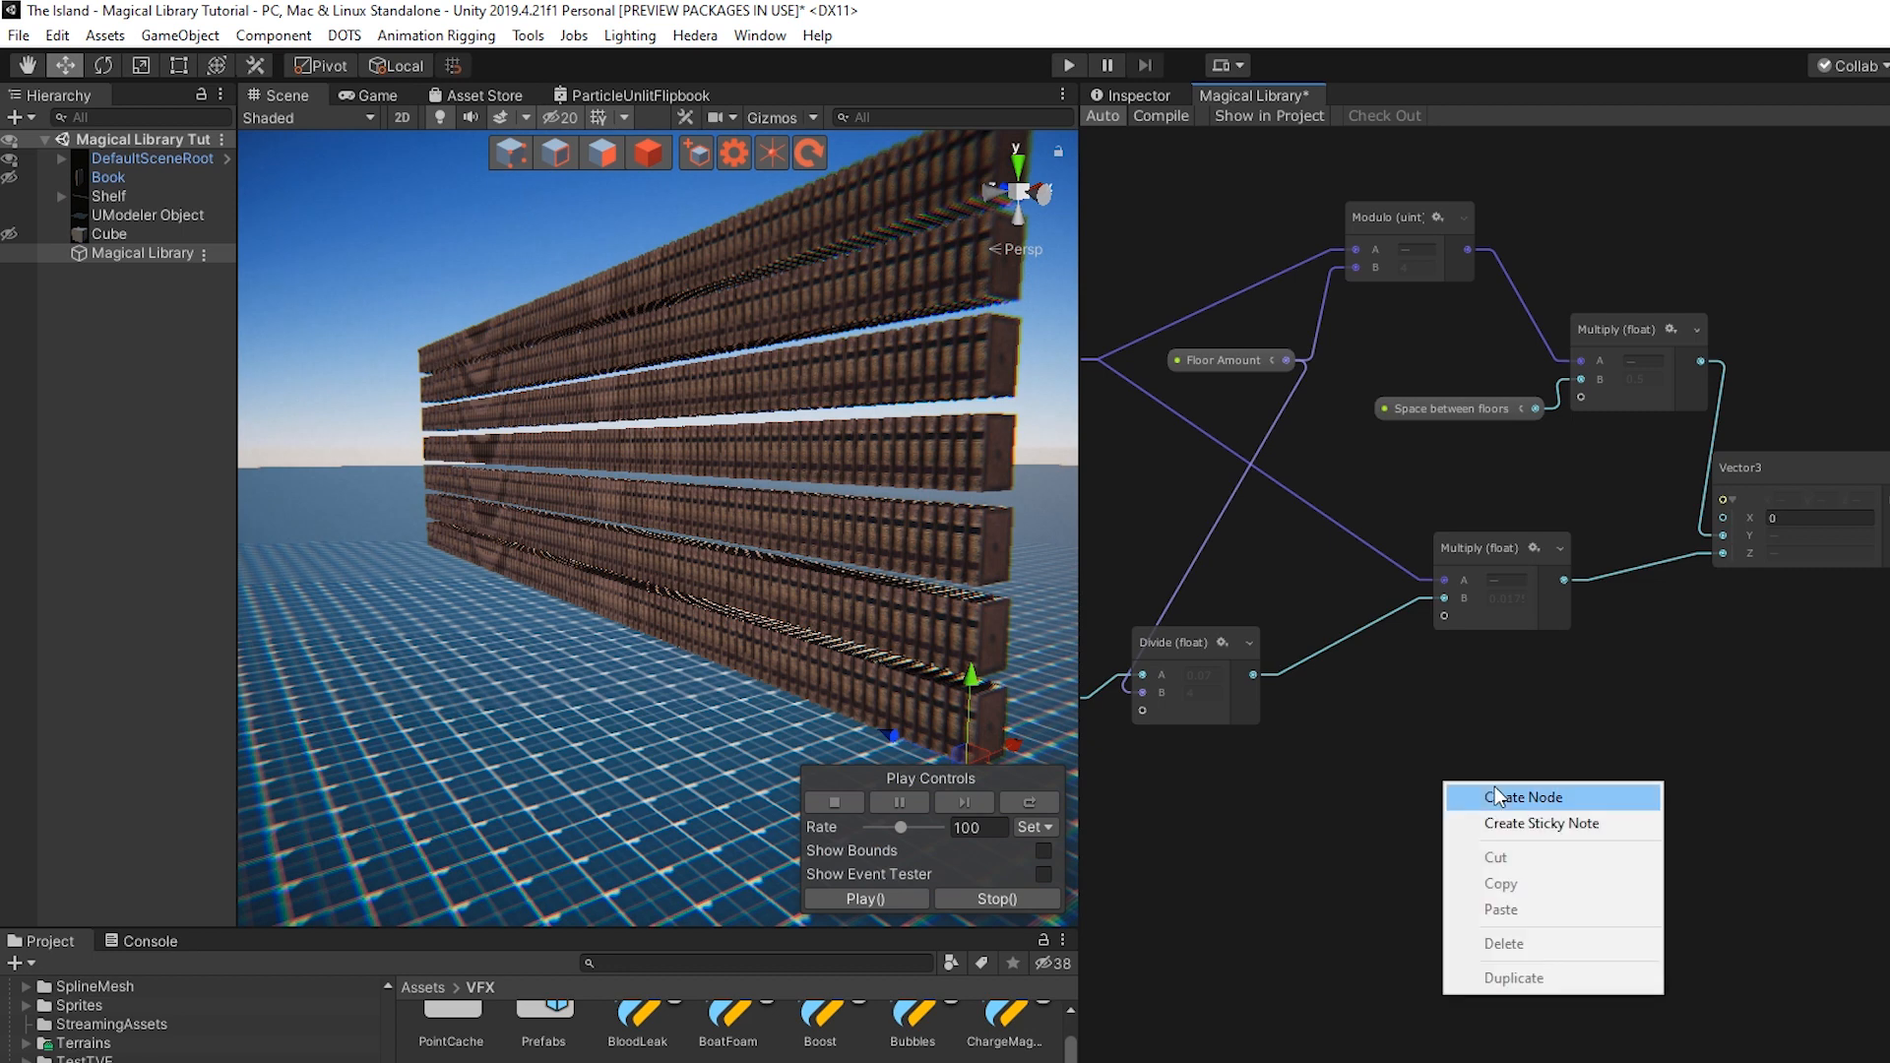
pyautogui.click(1462, 795)
pyautogui.write('ran')
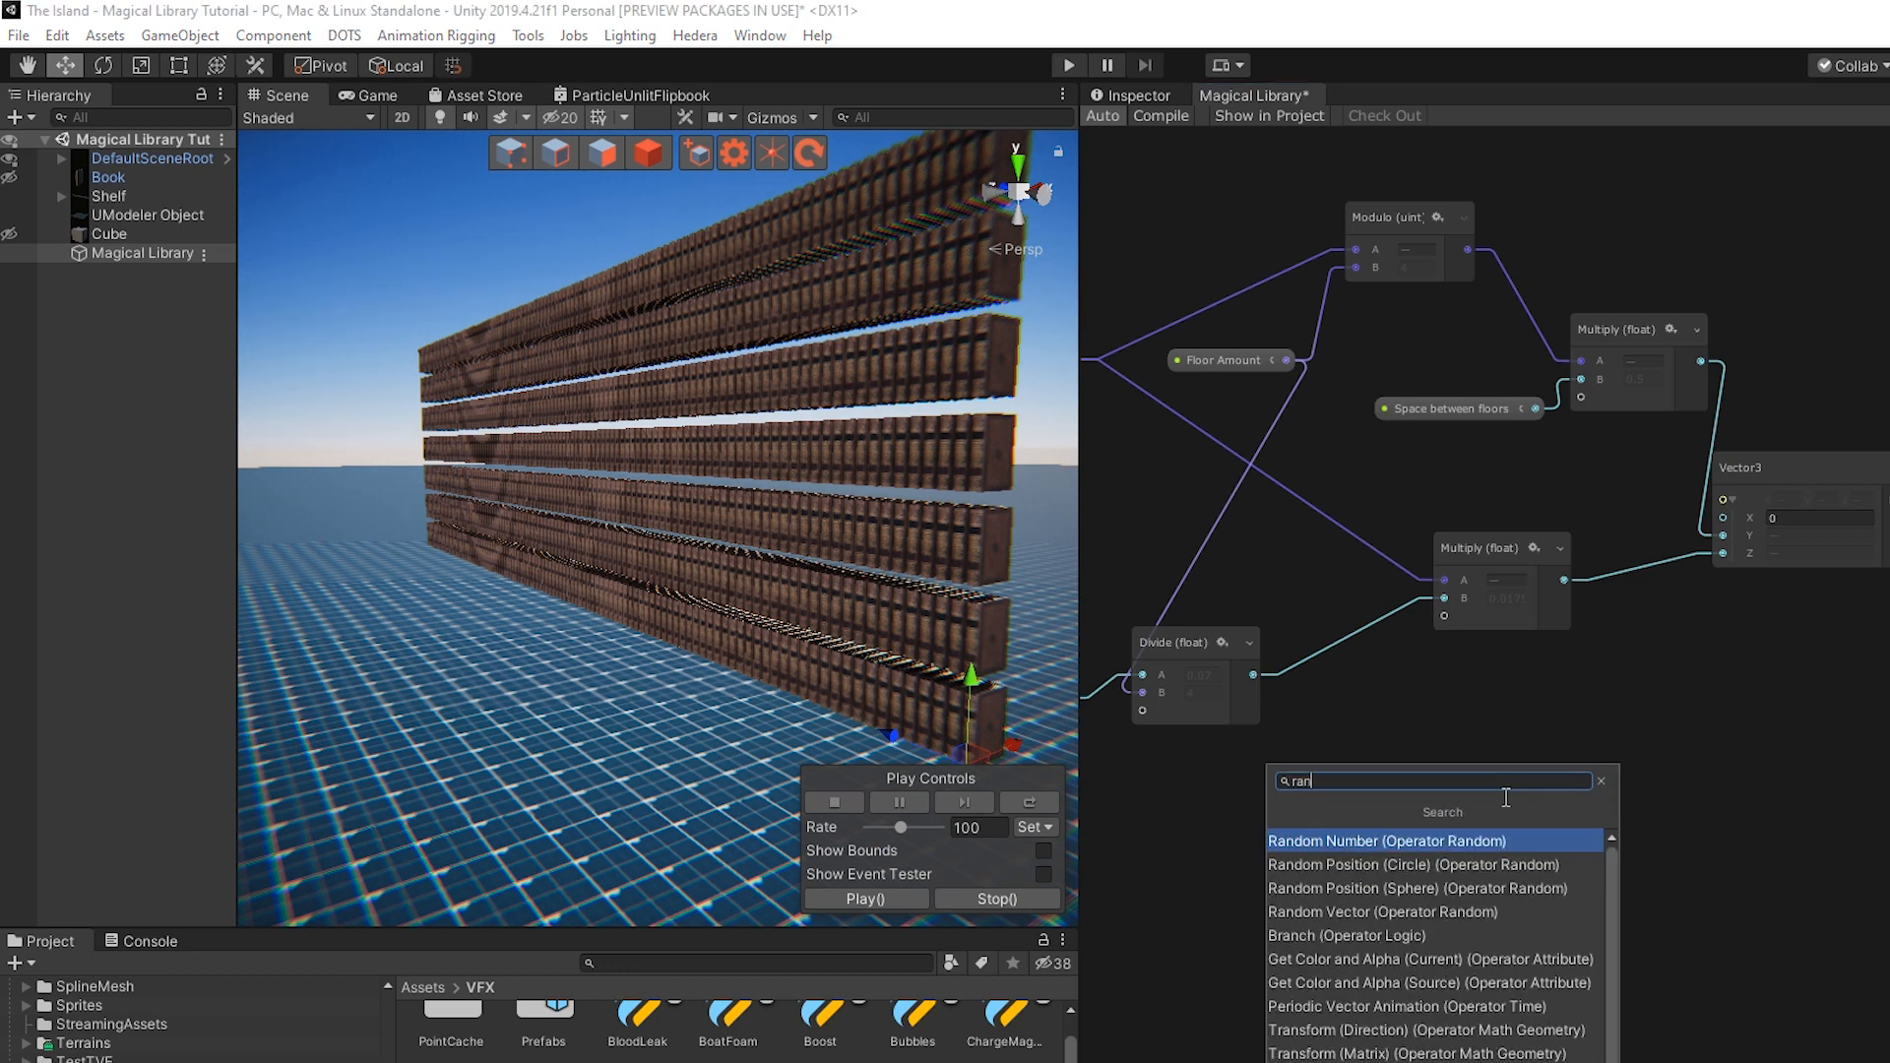
pyautogui.press('Return')
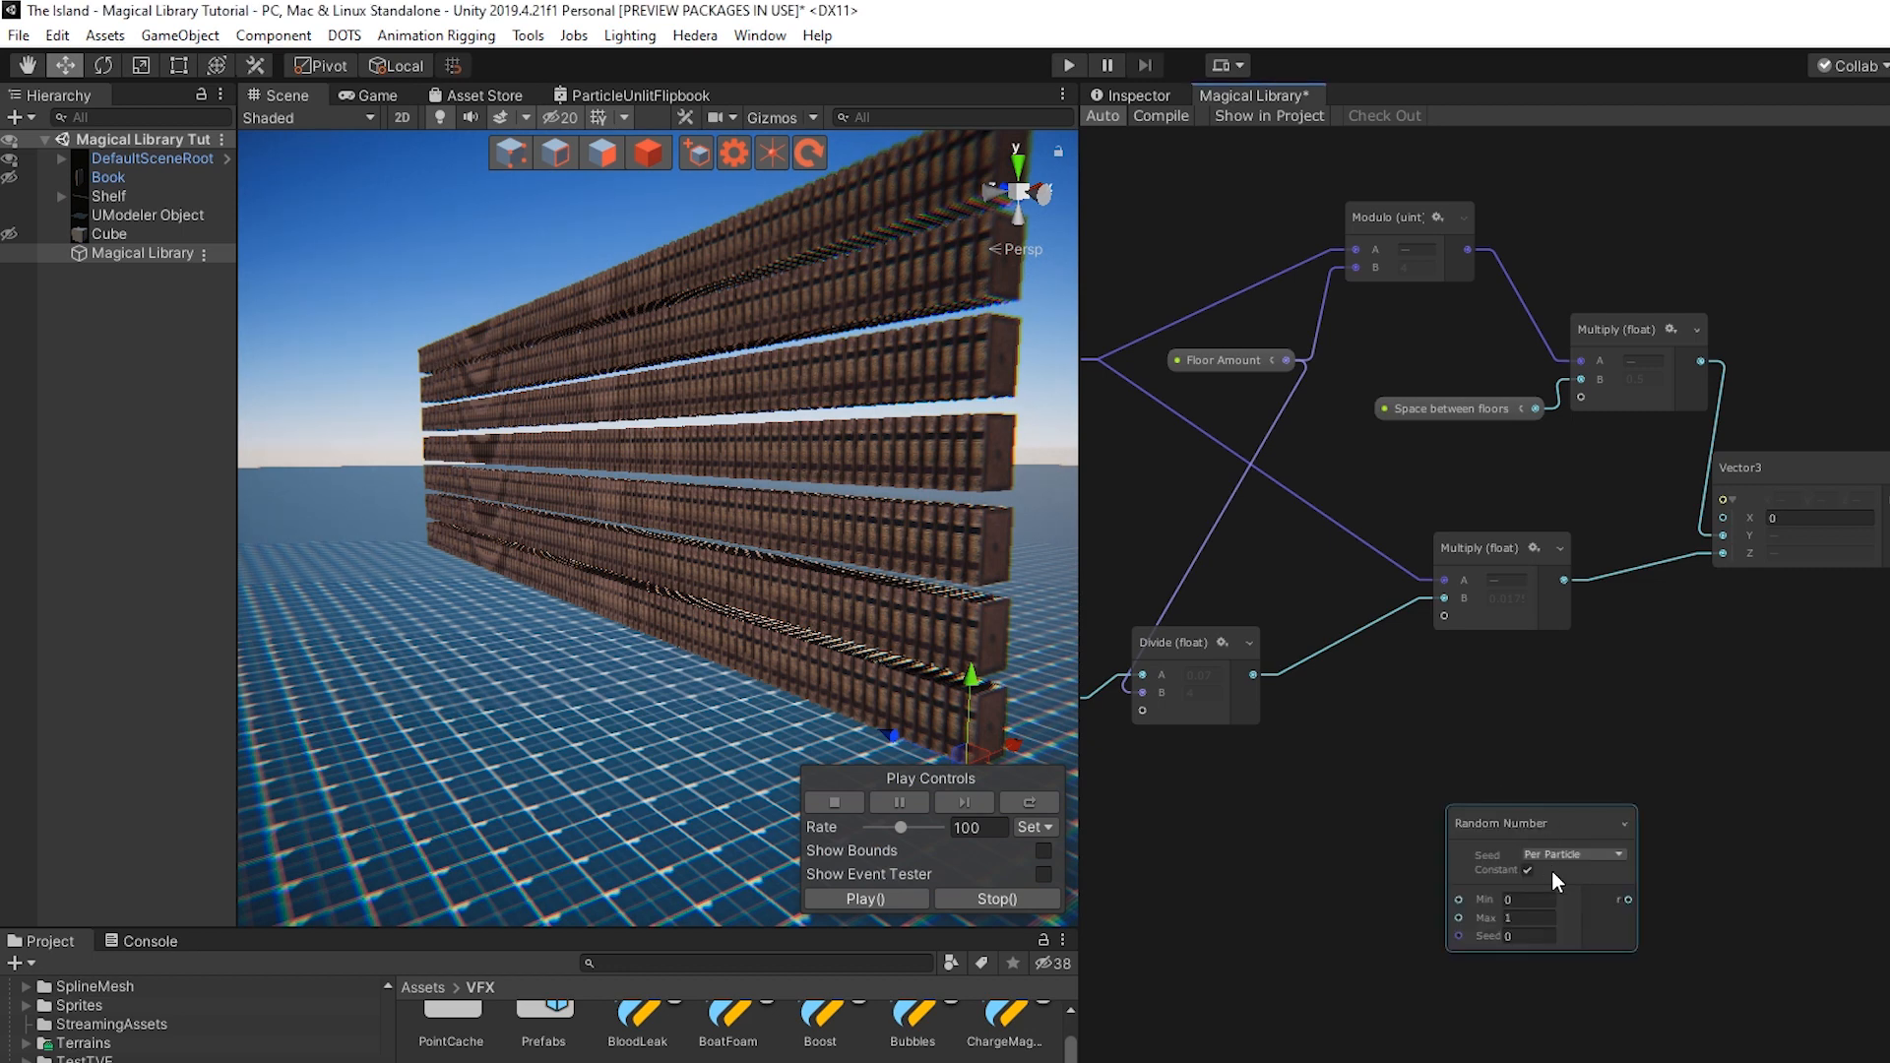
# Set the Random Number's Min to -0.1 and Max to 0.1, and connect its output to the Vector3's X
pyautogui.click(1532, 901)
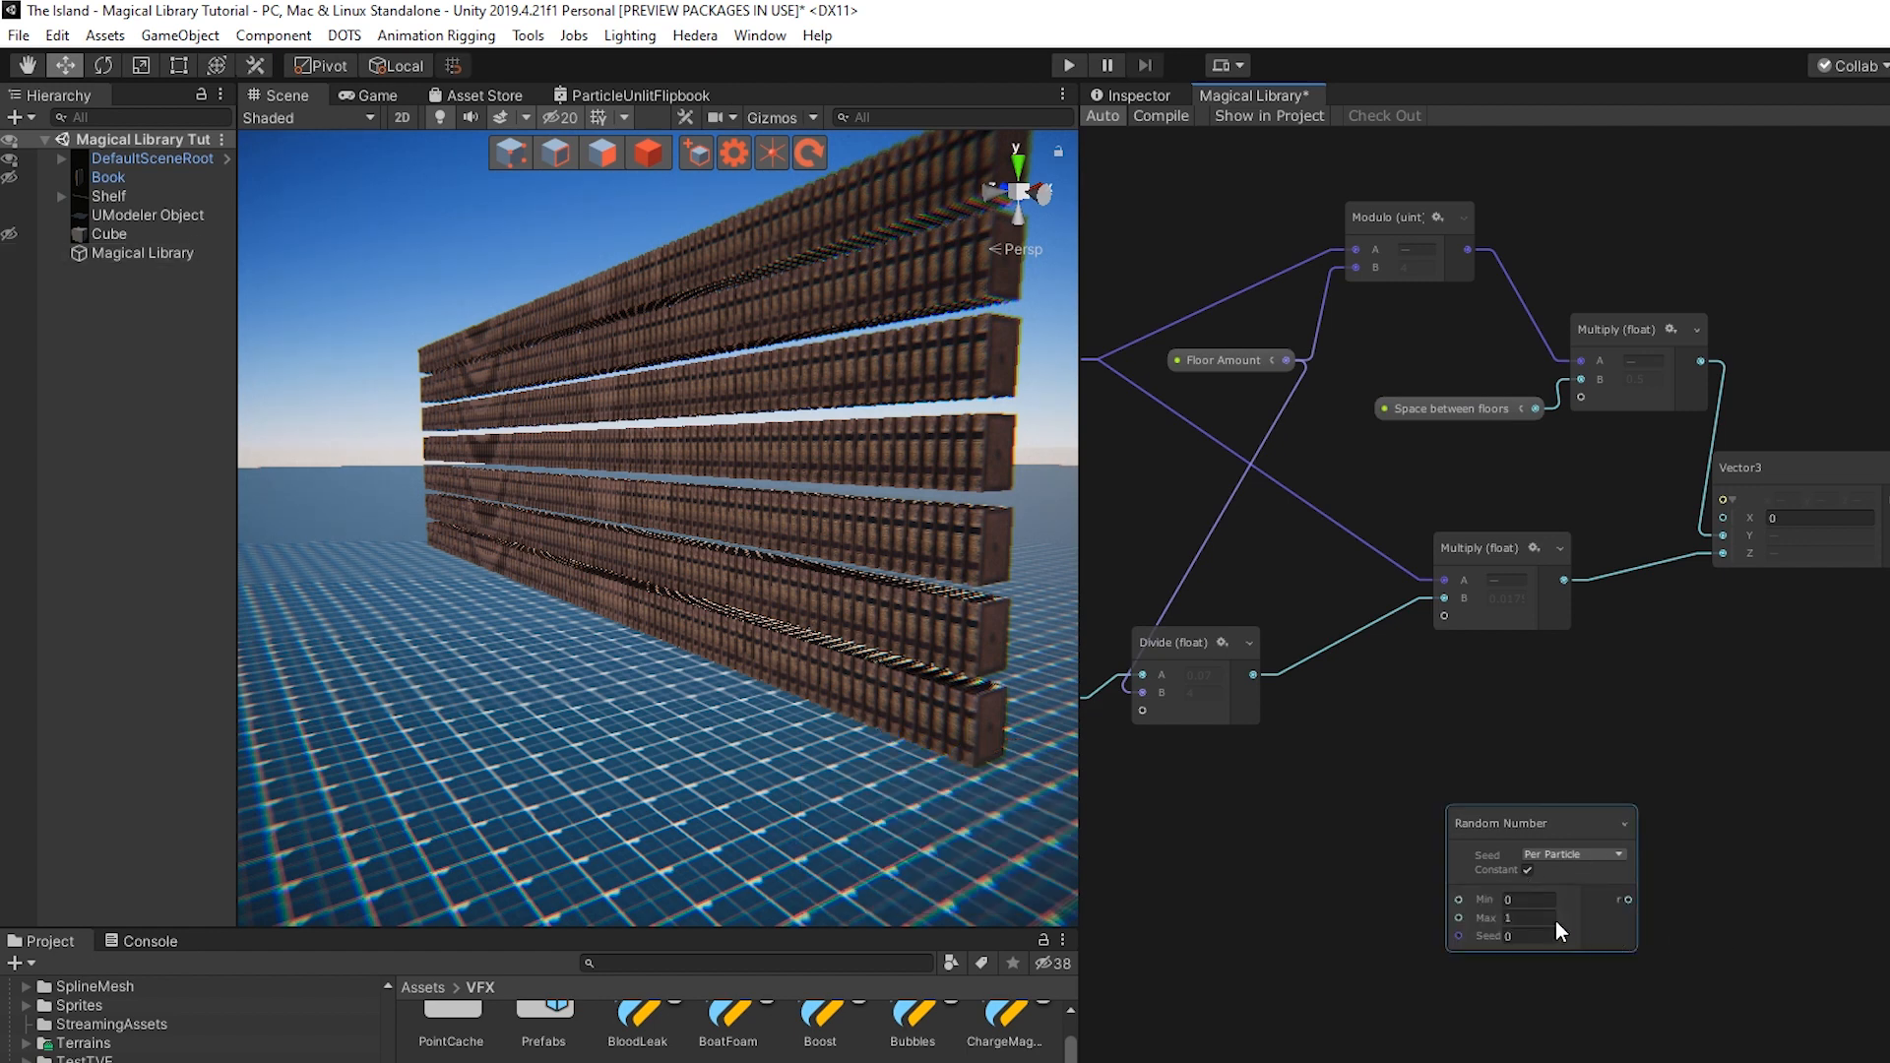
pyautogui.press('Tab')
pyautogui.write('.1')
pyautogui.press('Return')
pyautogui.moveTo(1628, 900); pyautogui.dragTo(1725, 534)
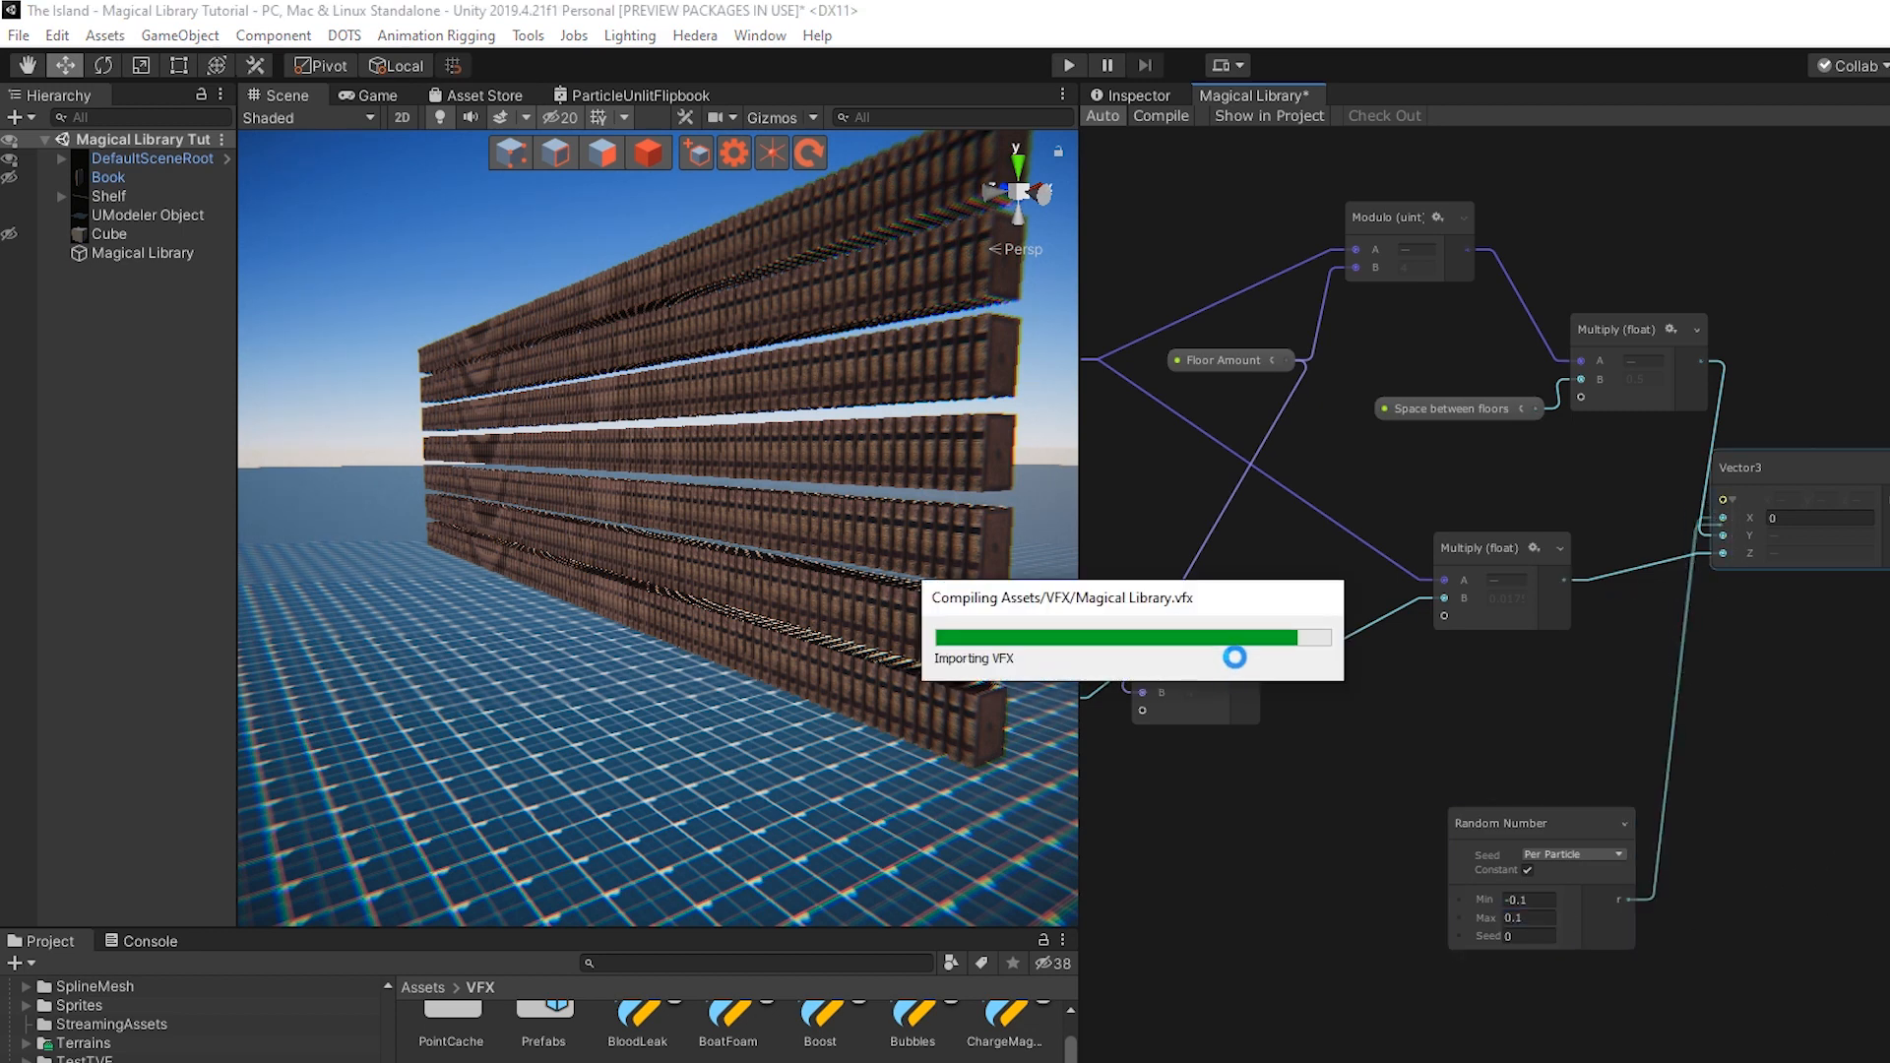
# Narrow the Random Number range to Min -0.04 and Max 0.04
pyautogui.keyDown('alt'); pyautogui.moveTo(999, 603); pyautogui.dragTo(874, 505); pyautogui.keyUp('alt')
pyautogui.scroll(2, 1477, 905)
pyautogui.click(1563, 888)
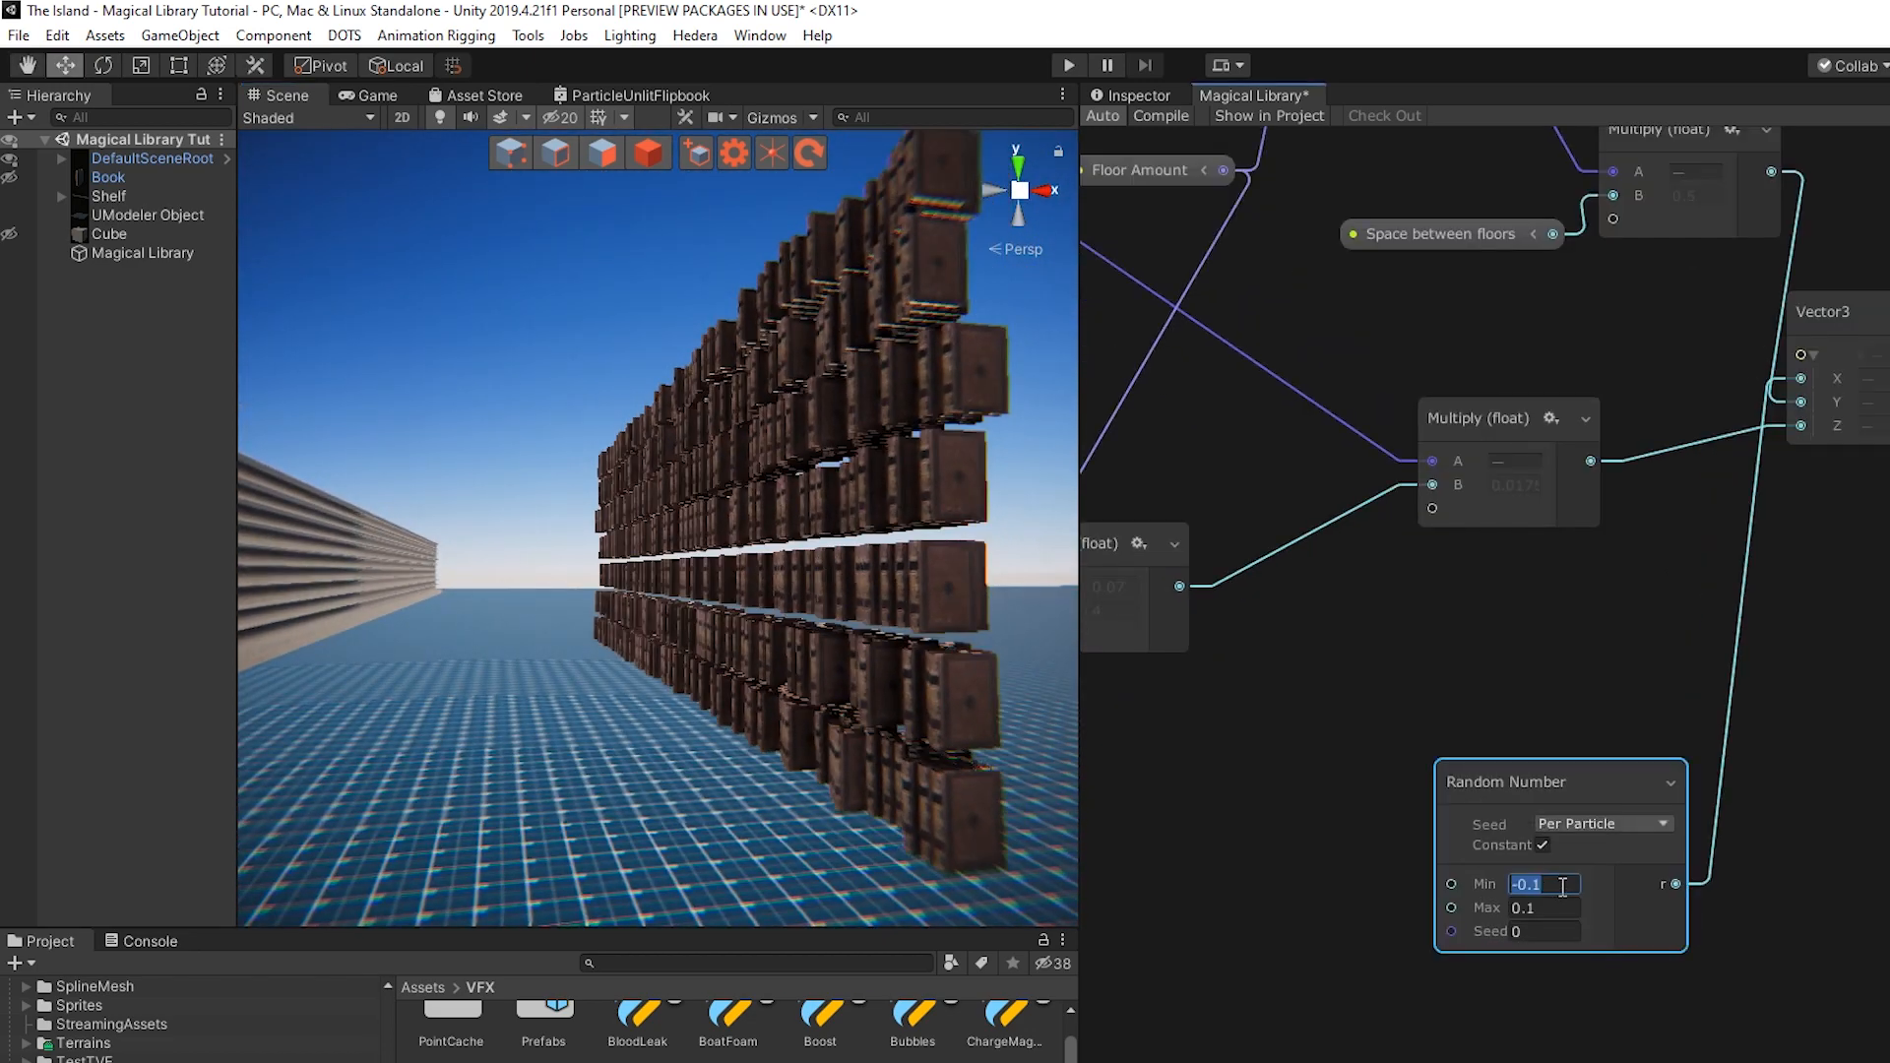
pyautogui.write('-.04')
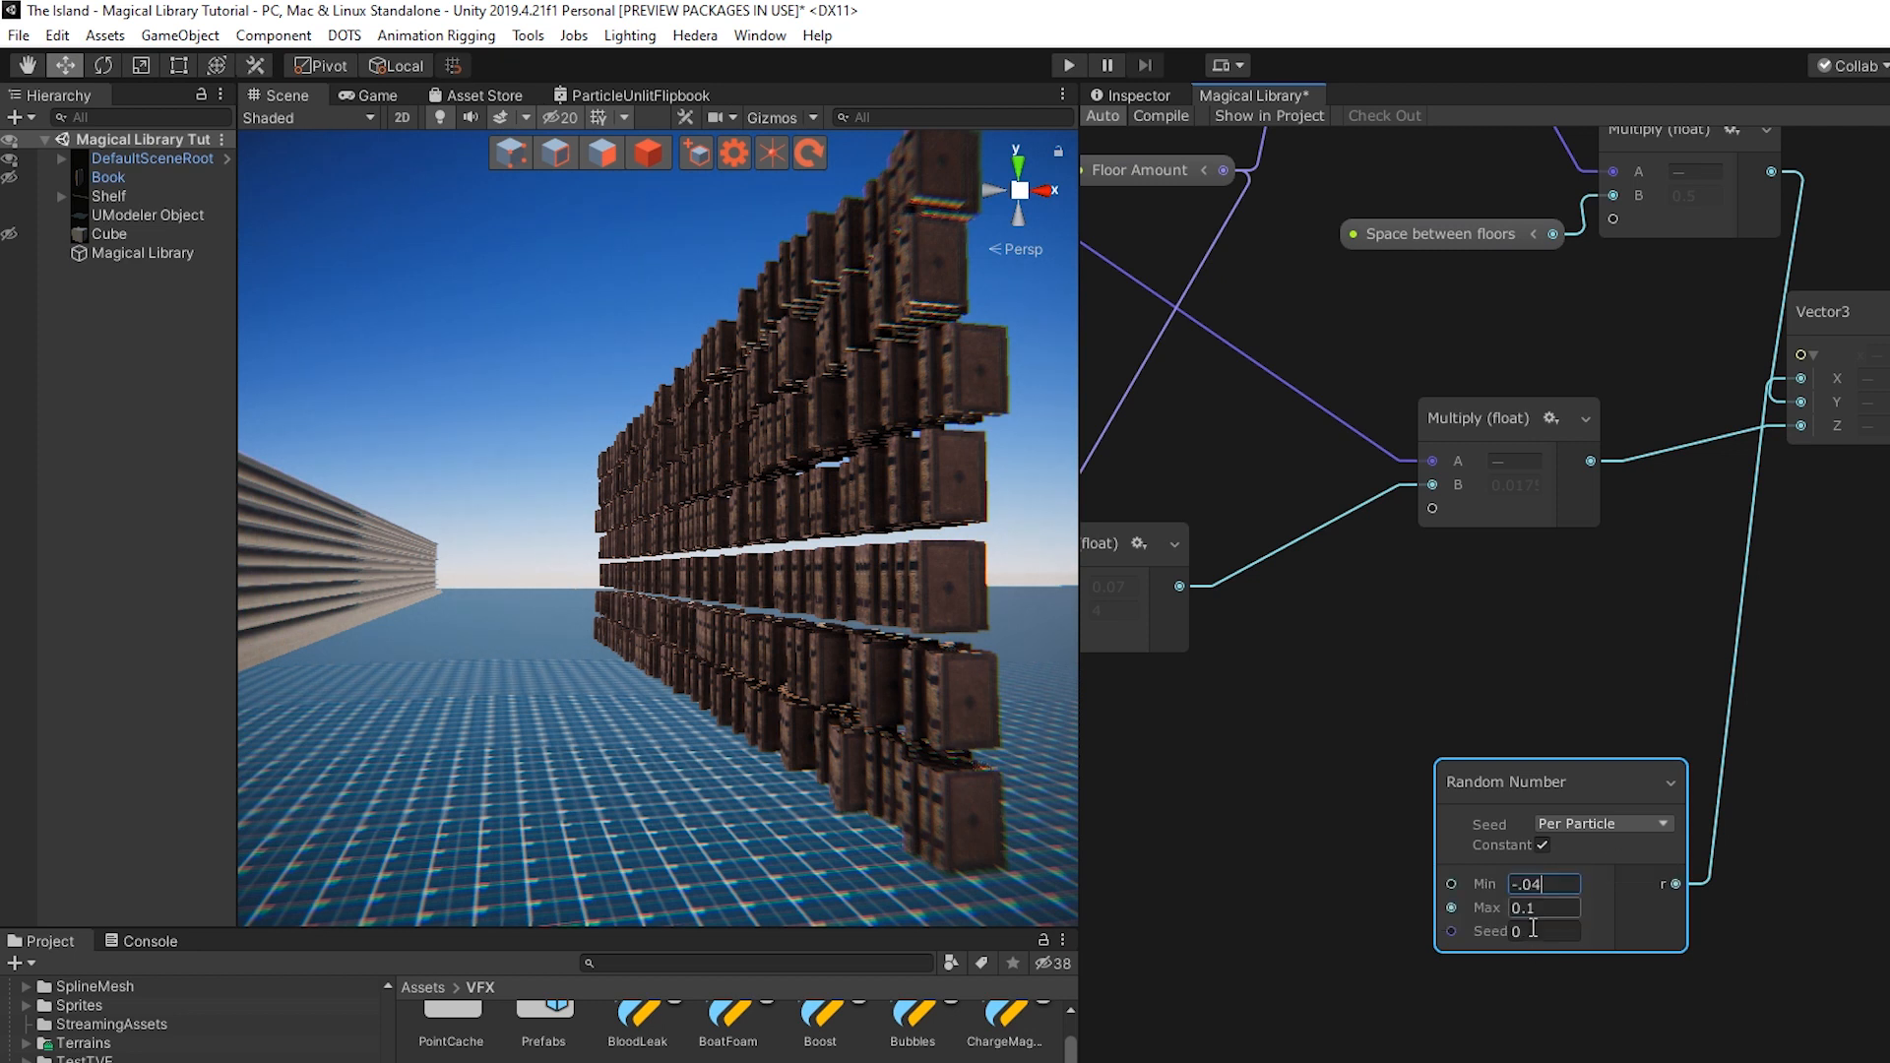
pyautogui.click(1534, 913)
pyautogui.click(1234, 838)
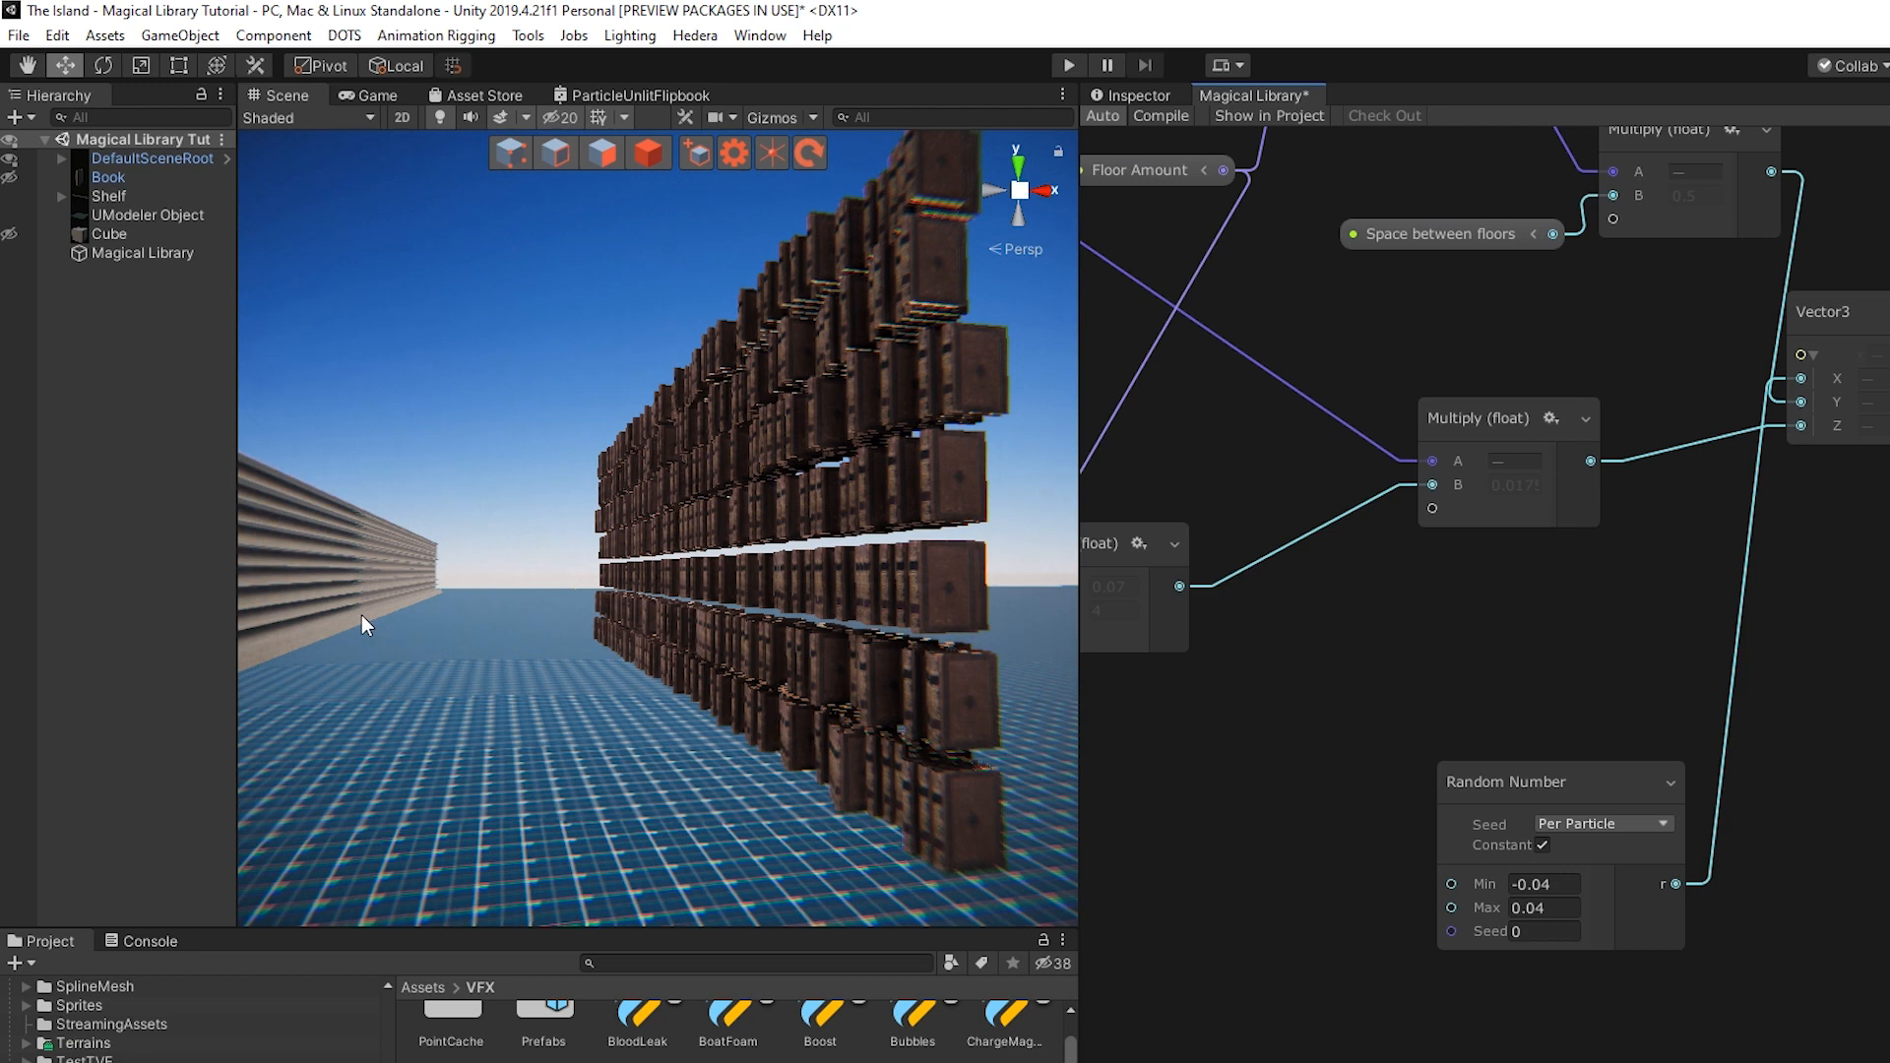
# Set the Random Number's Min to -0.02 and Max to 0.02, then move the node near the Vector3 and collapse it
pyautogui.click(138, 253)
pyautogui.moveTo(1020, 687); pyautogui.dragTo(855, 713, button='middle')
pyautogui.click(1532, 884)
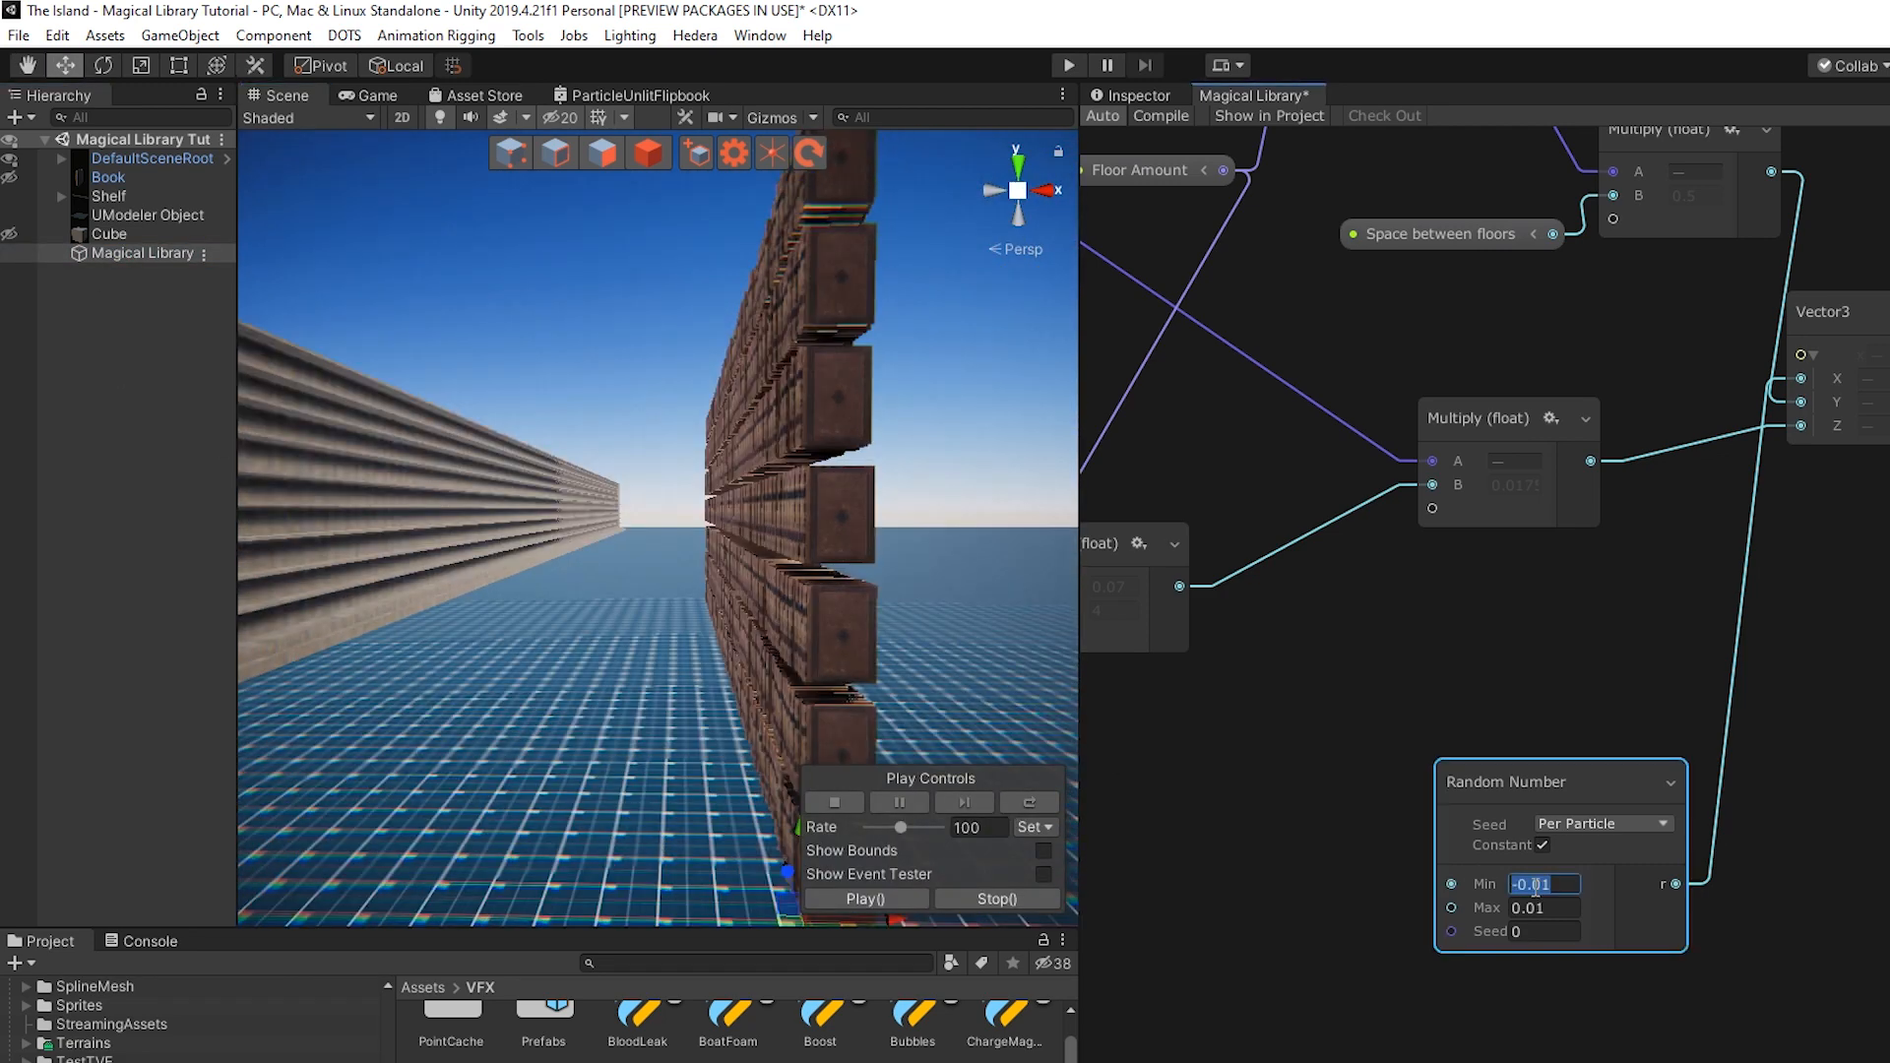
pyautogui.write('-0.0')
pyautogui.write('2')
pyautogui.click(1566, 910)
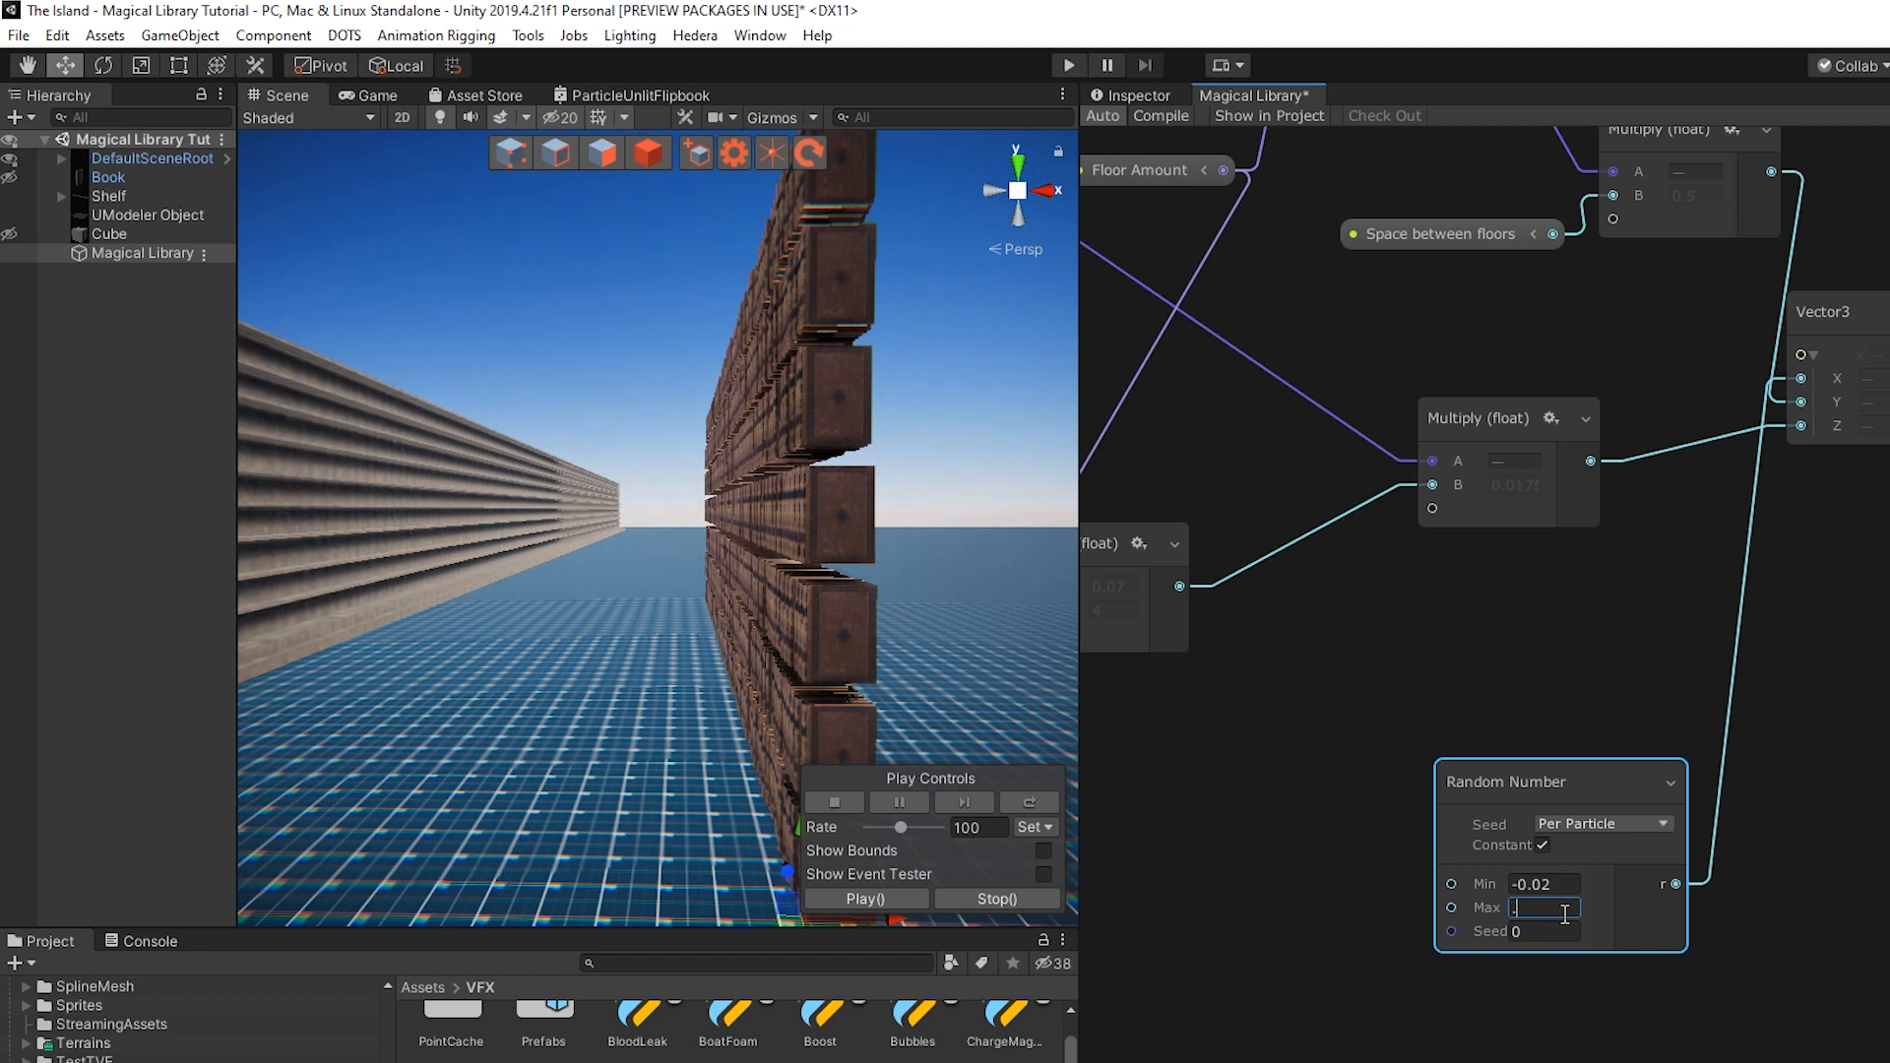
pyautogui.write('.02')
pyautogui.moveTo(1567, 799); pyautogui.dragTo(1518, 282)
pyautogui.click(1627, 266)
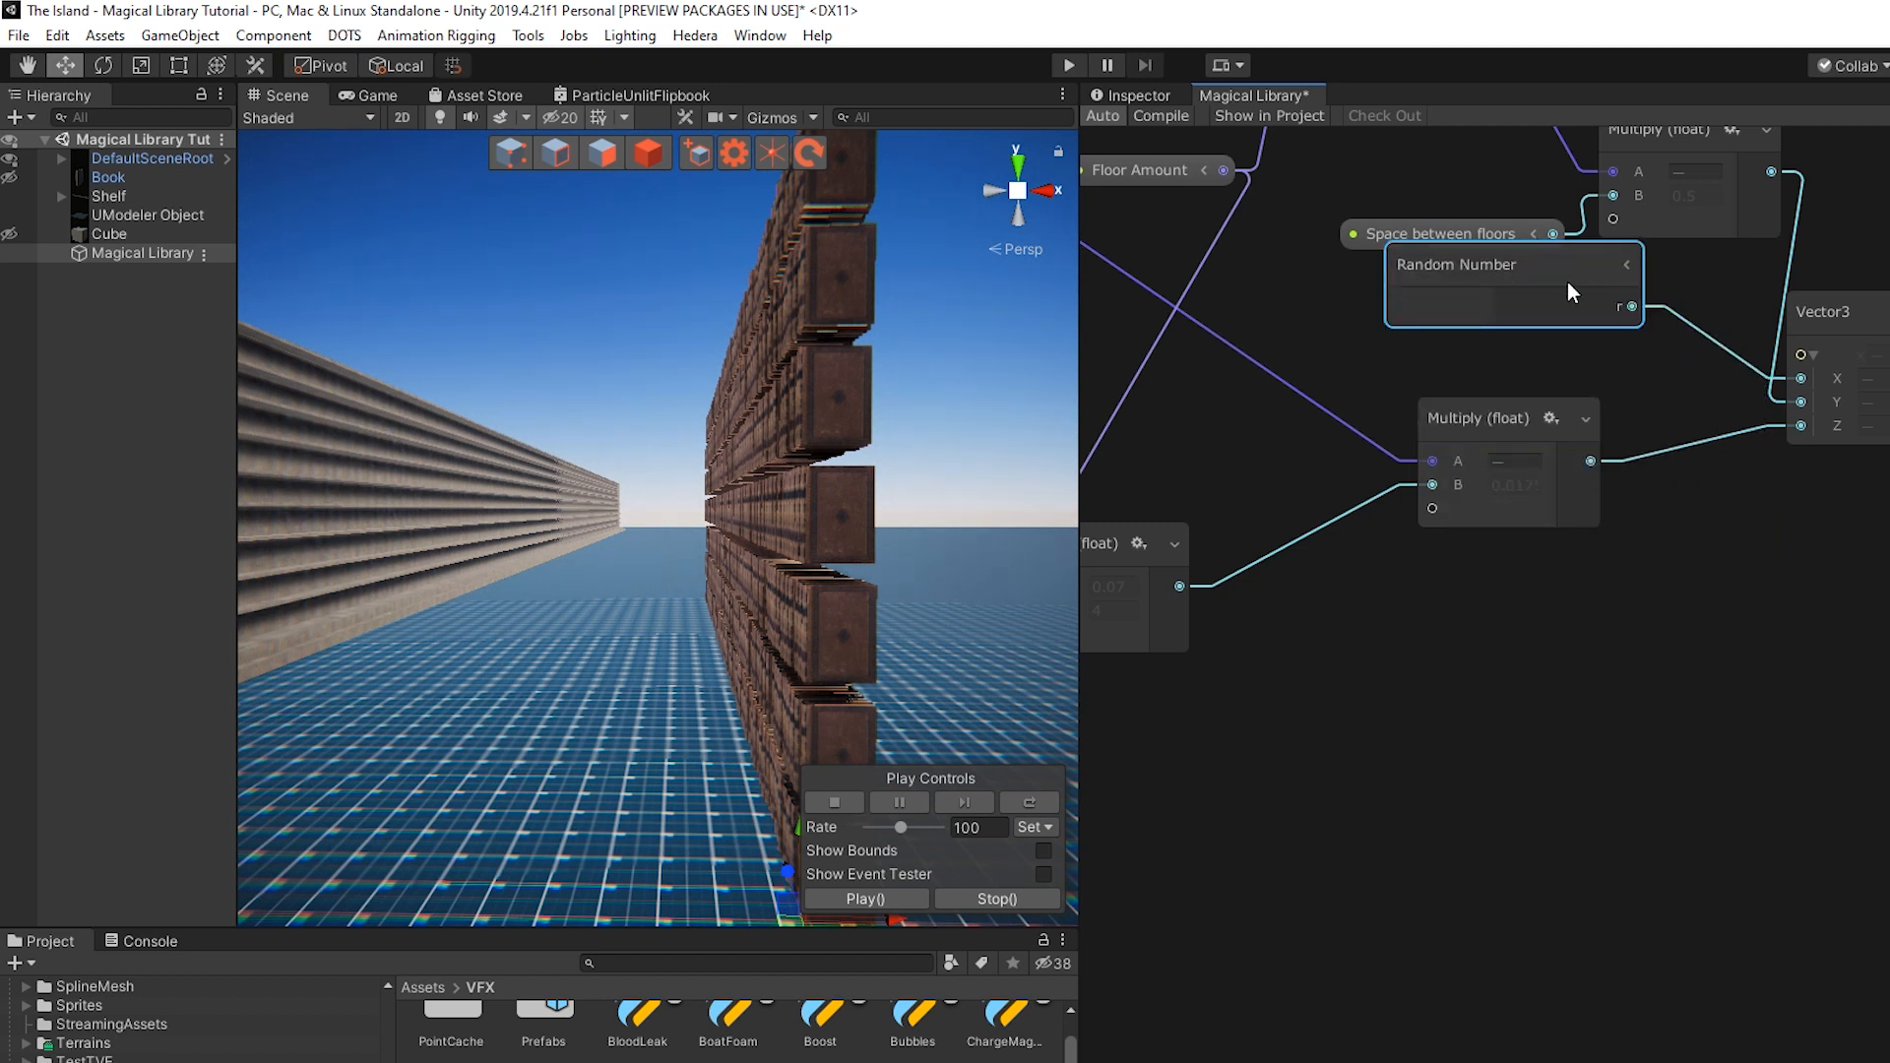
# Add a Set Size Random (Uniform) block below Set Position in the Initialize Particle context
pyautogui.scroll(-3, 1709, 633)
pyautogui.moveTo(1536, 659); pyautogui.dragTo(1375, 663, button='middle')
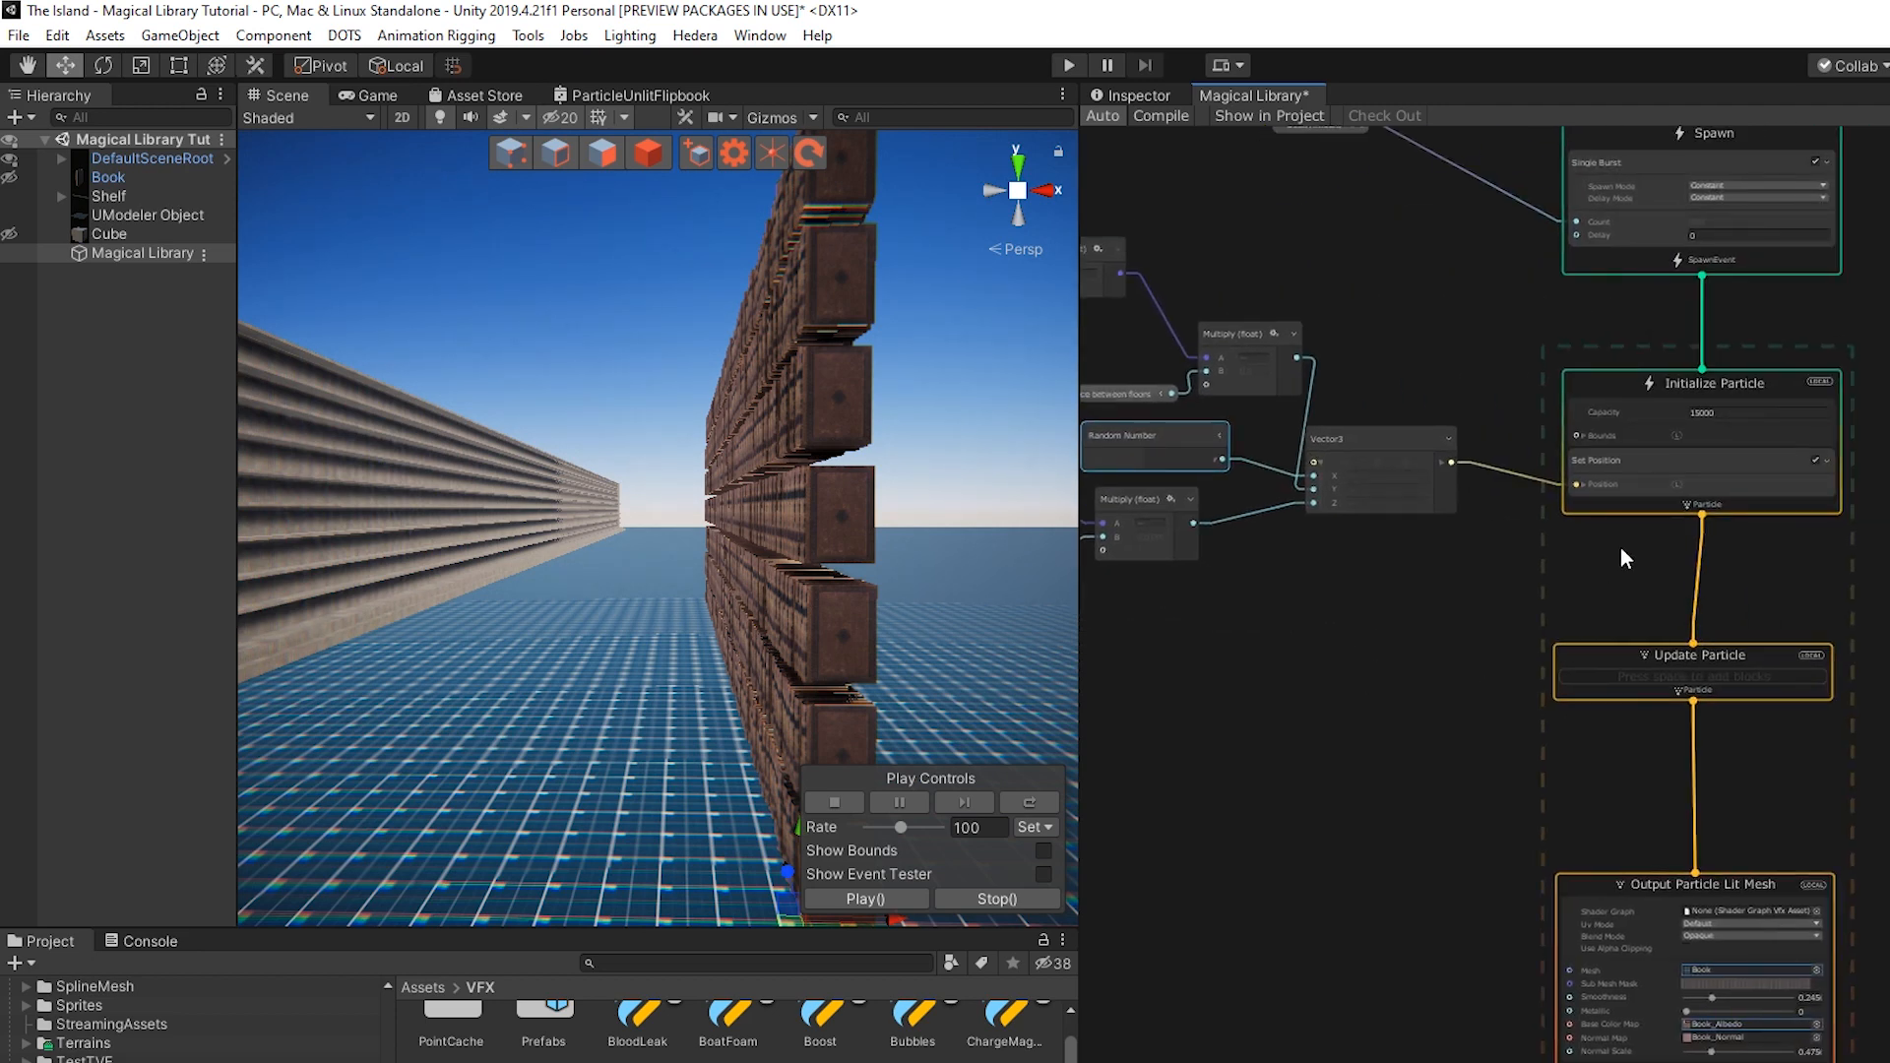
pyautogui.click(1624, 462)
pyautogui.press('space')
pyautogui.write('s')
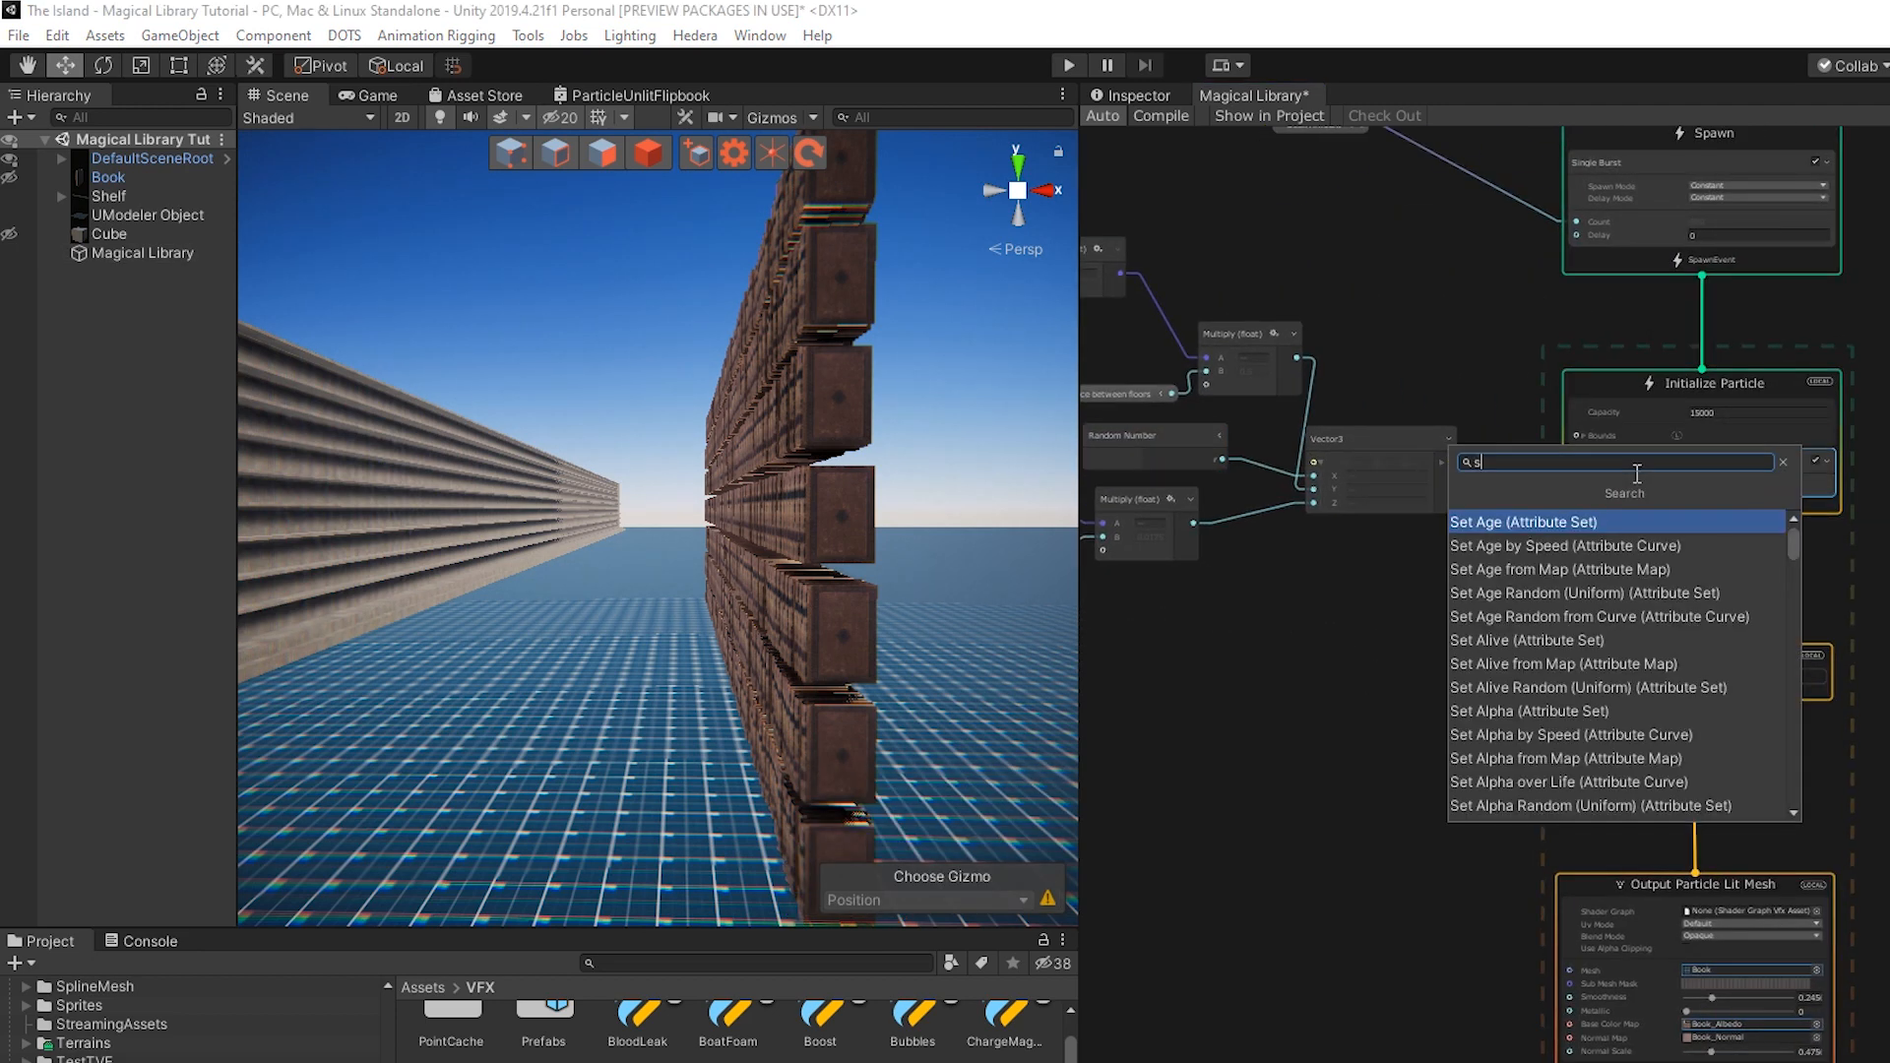
pyautogui.write('et size rand')
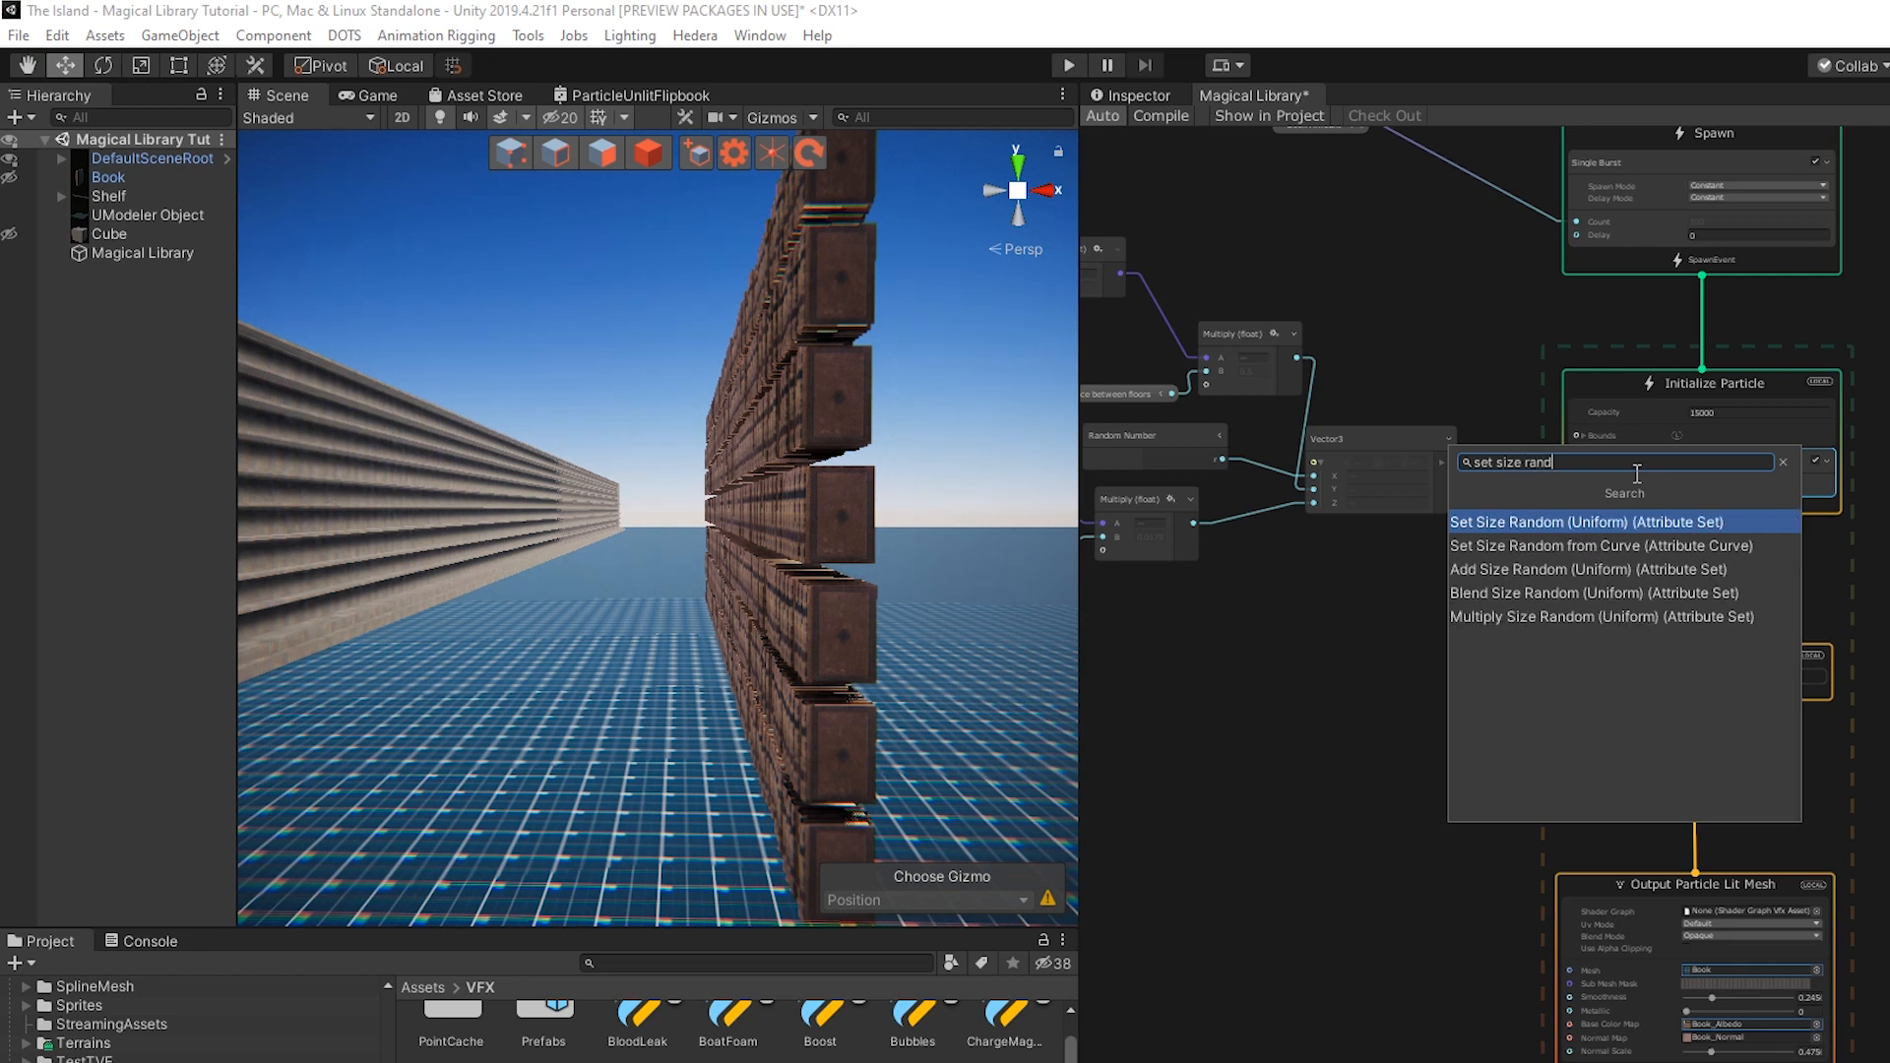
pyautogui.press('Return')
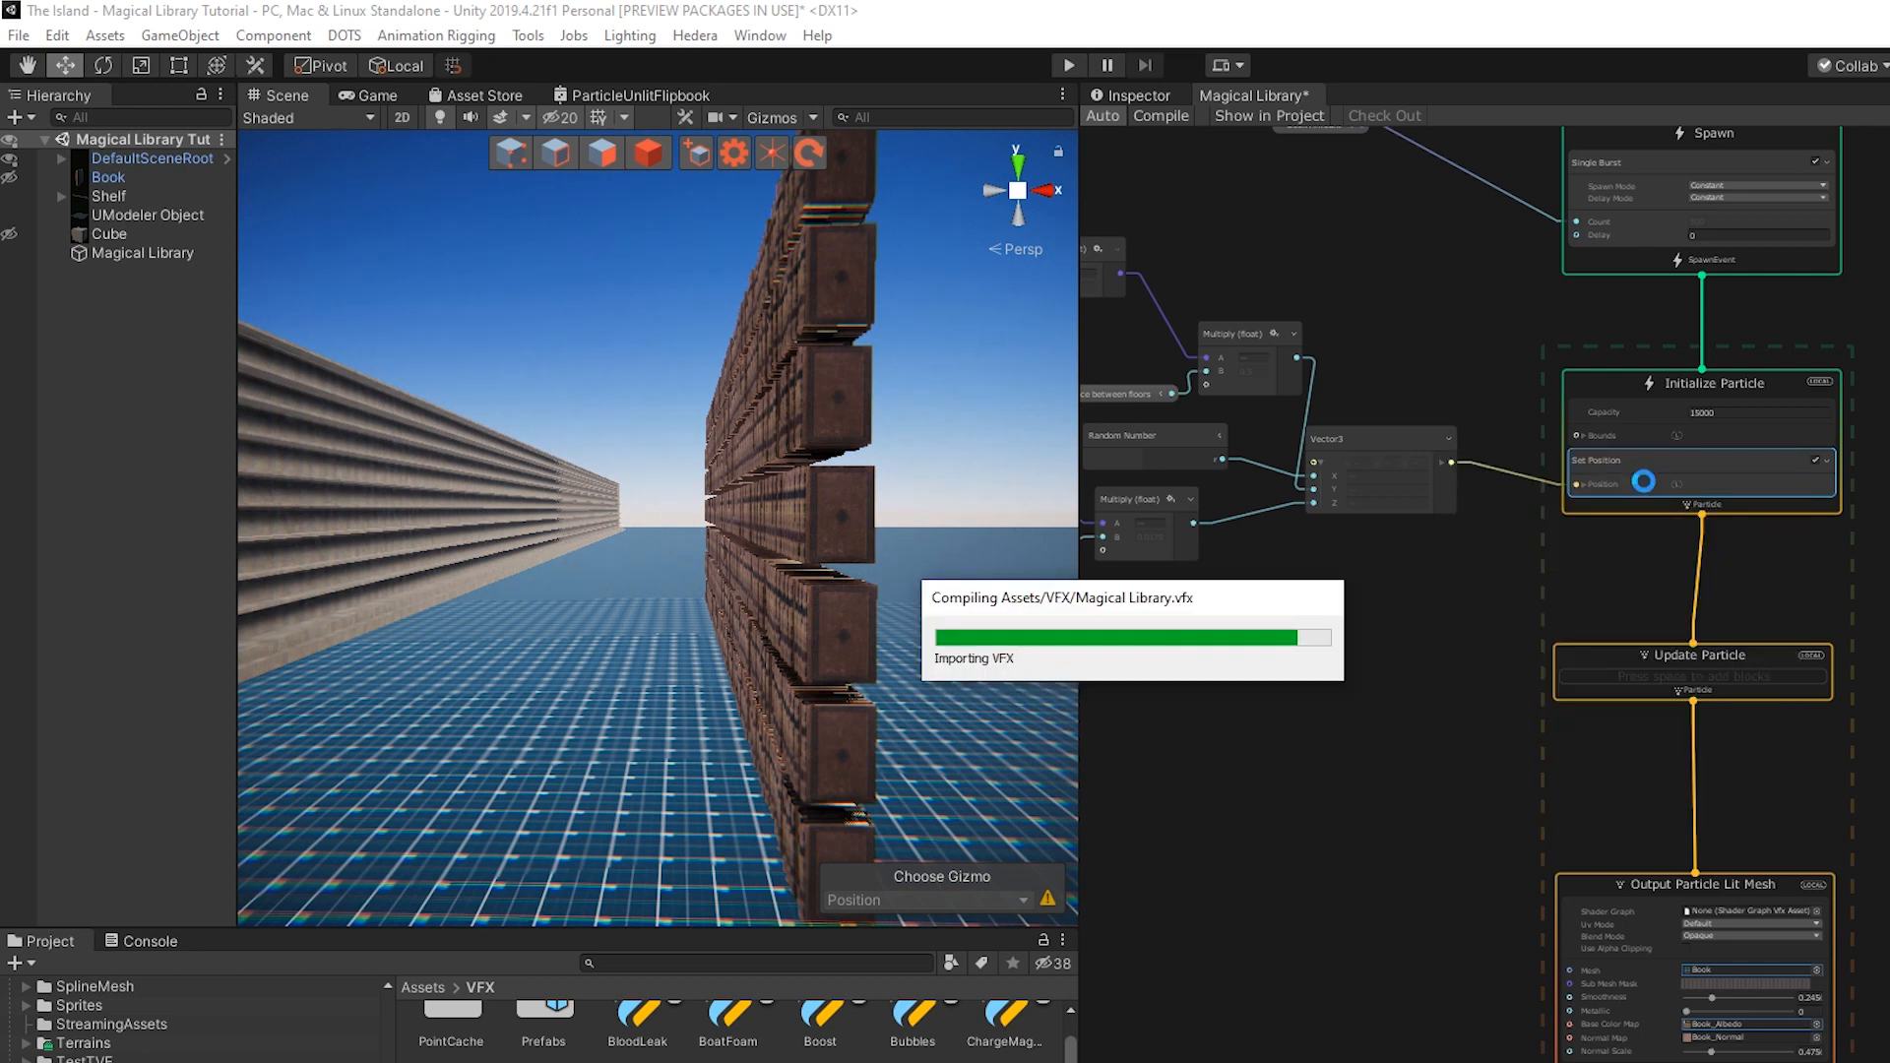
pyautogui.moveTo(1630, 540); pyautogui.dragTo(1636, 557)
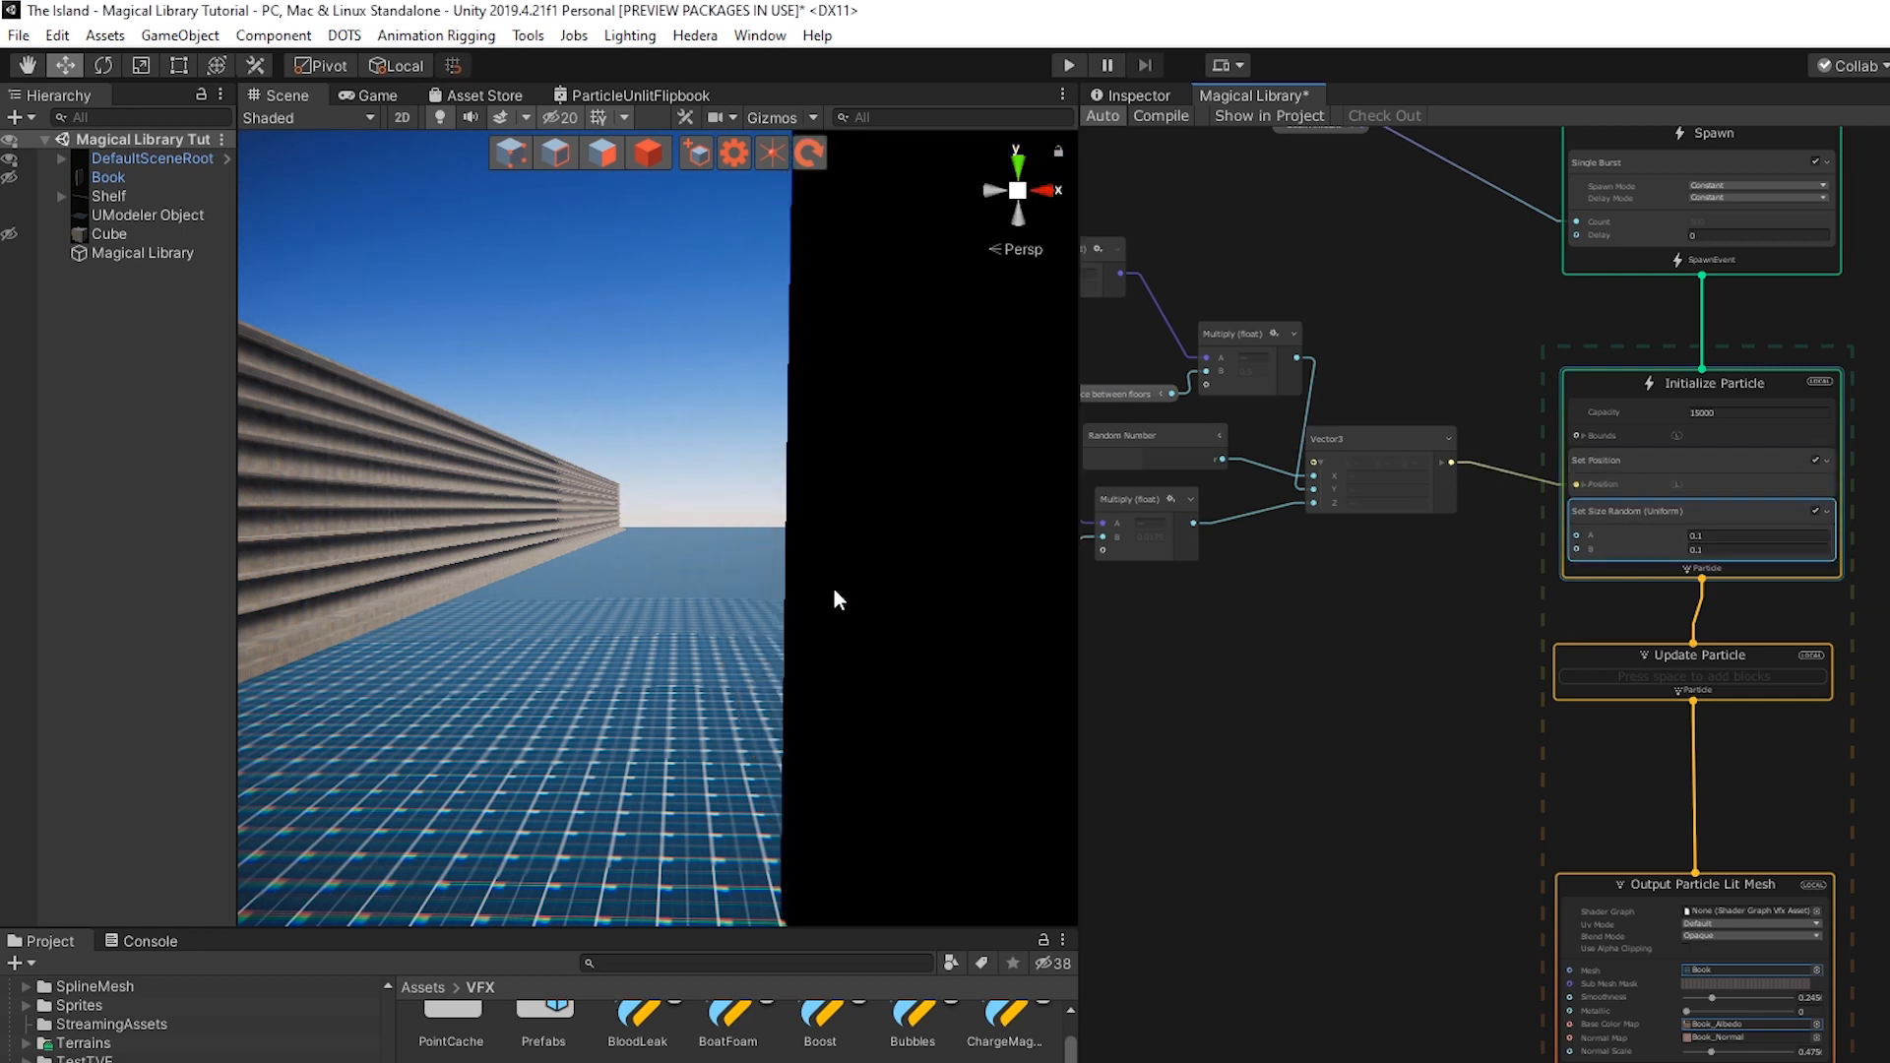
# Set the Set Size Random block's A to 0.09 and B to 0.11
pyautogui.scroll(2, 1390, 564)
pyautogui.click(1829, 531)
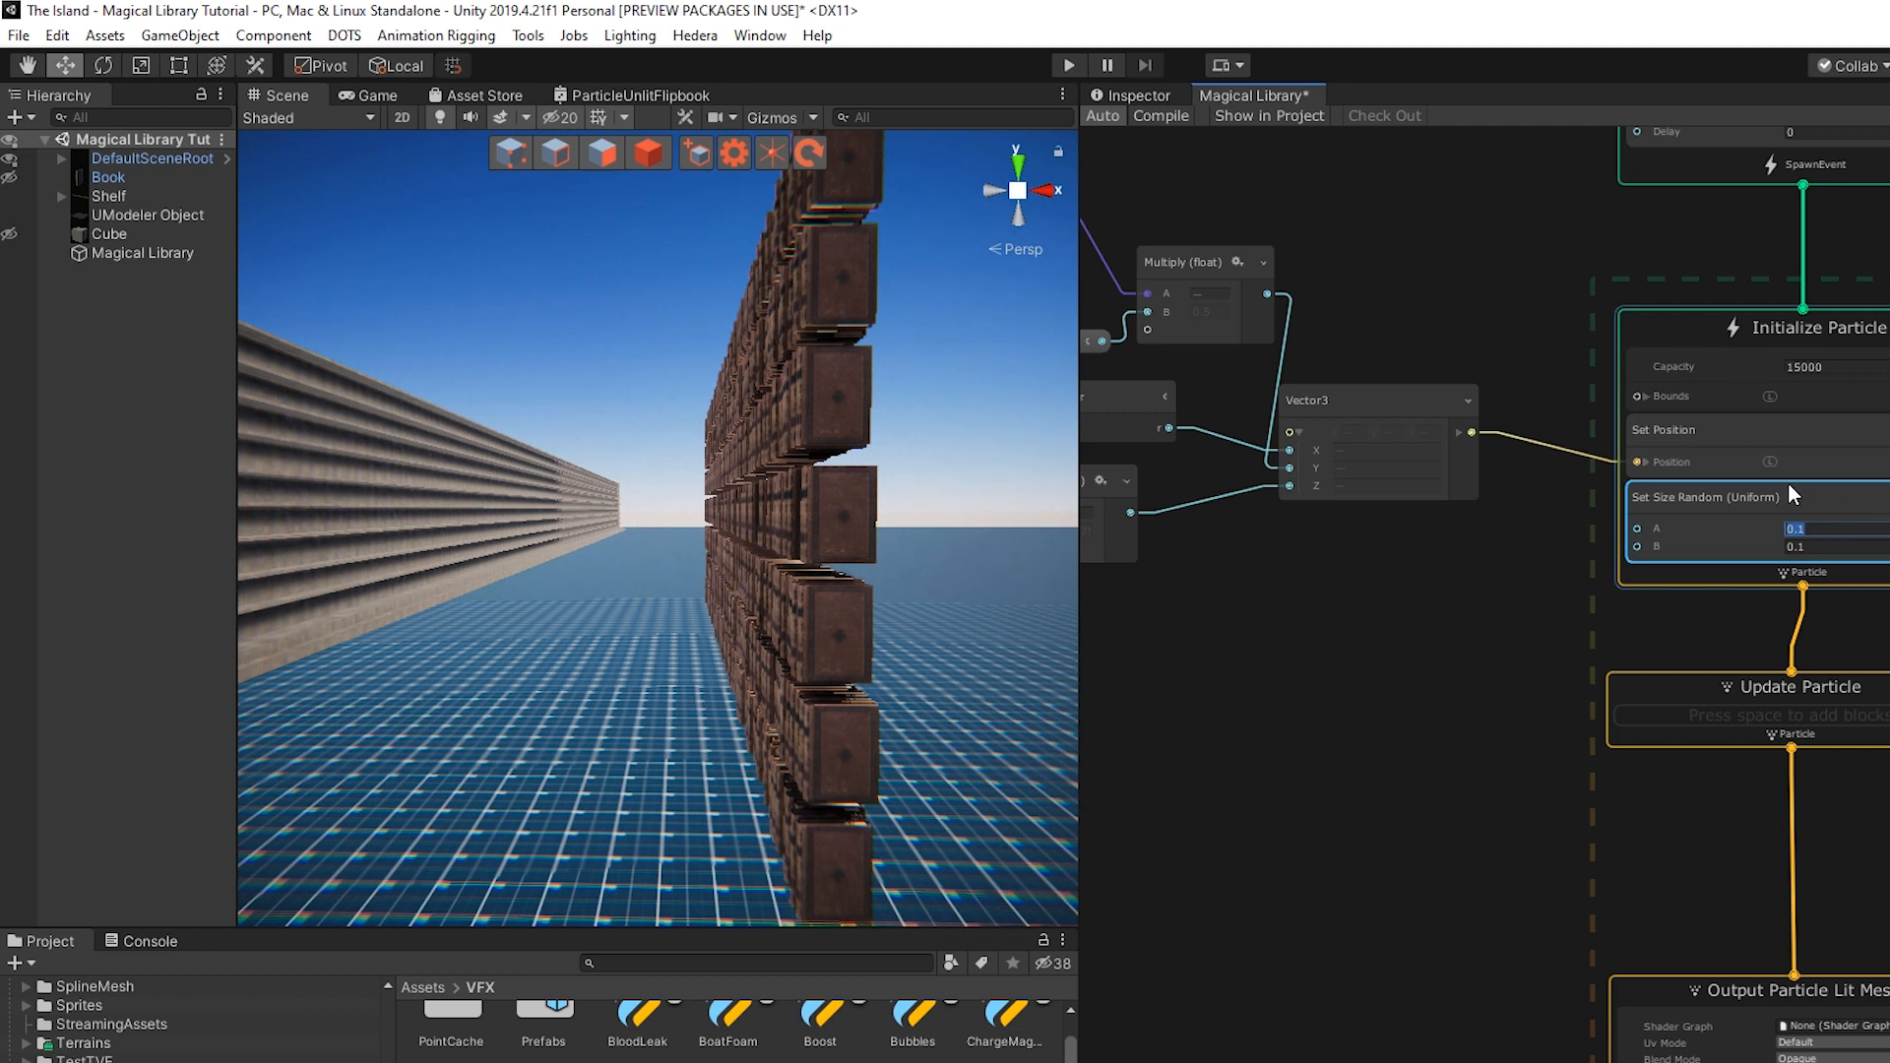
pyautogui.write('.09')
pyautogui.press('Tab')
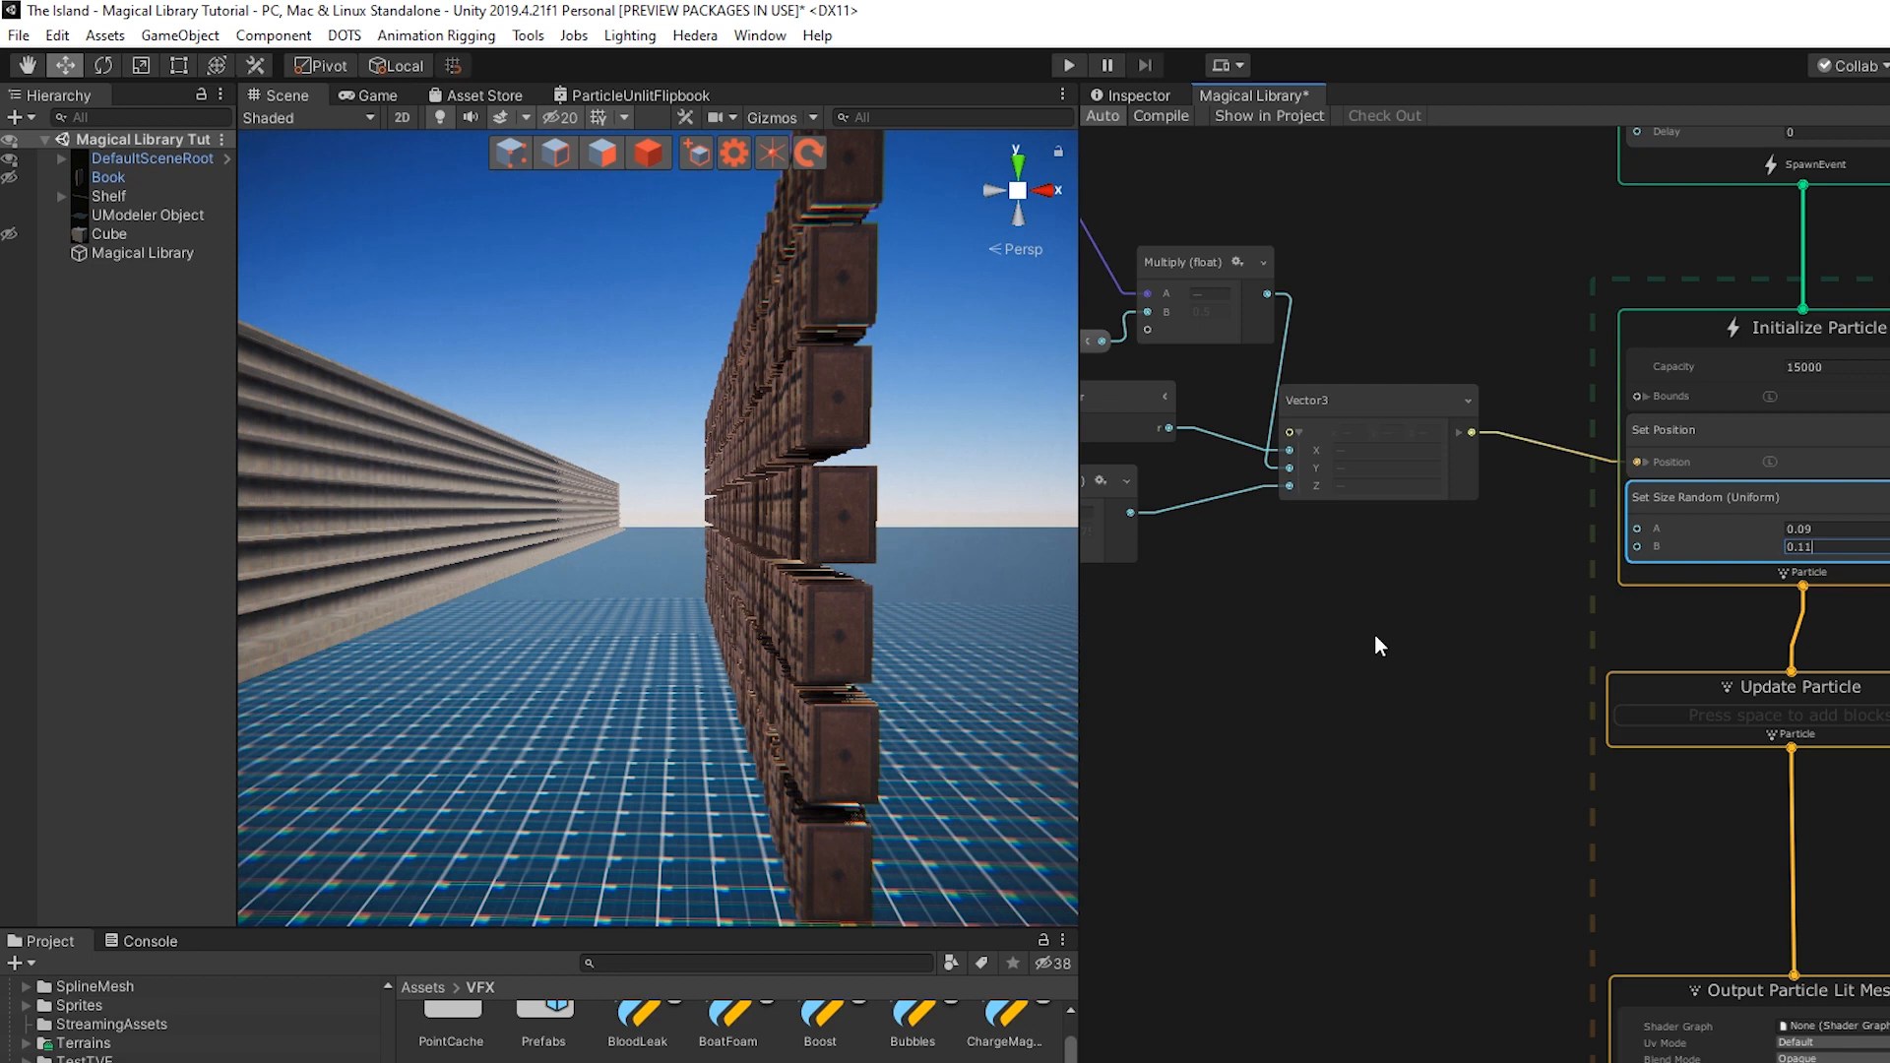
# Add a Multiply Size block to Initialize Particle and place it below Set Size Random
pyautogui.press('space')
pyautogui.write('mul')
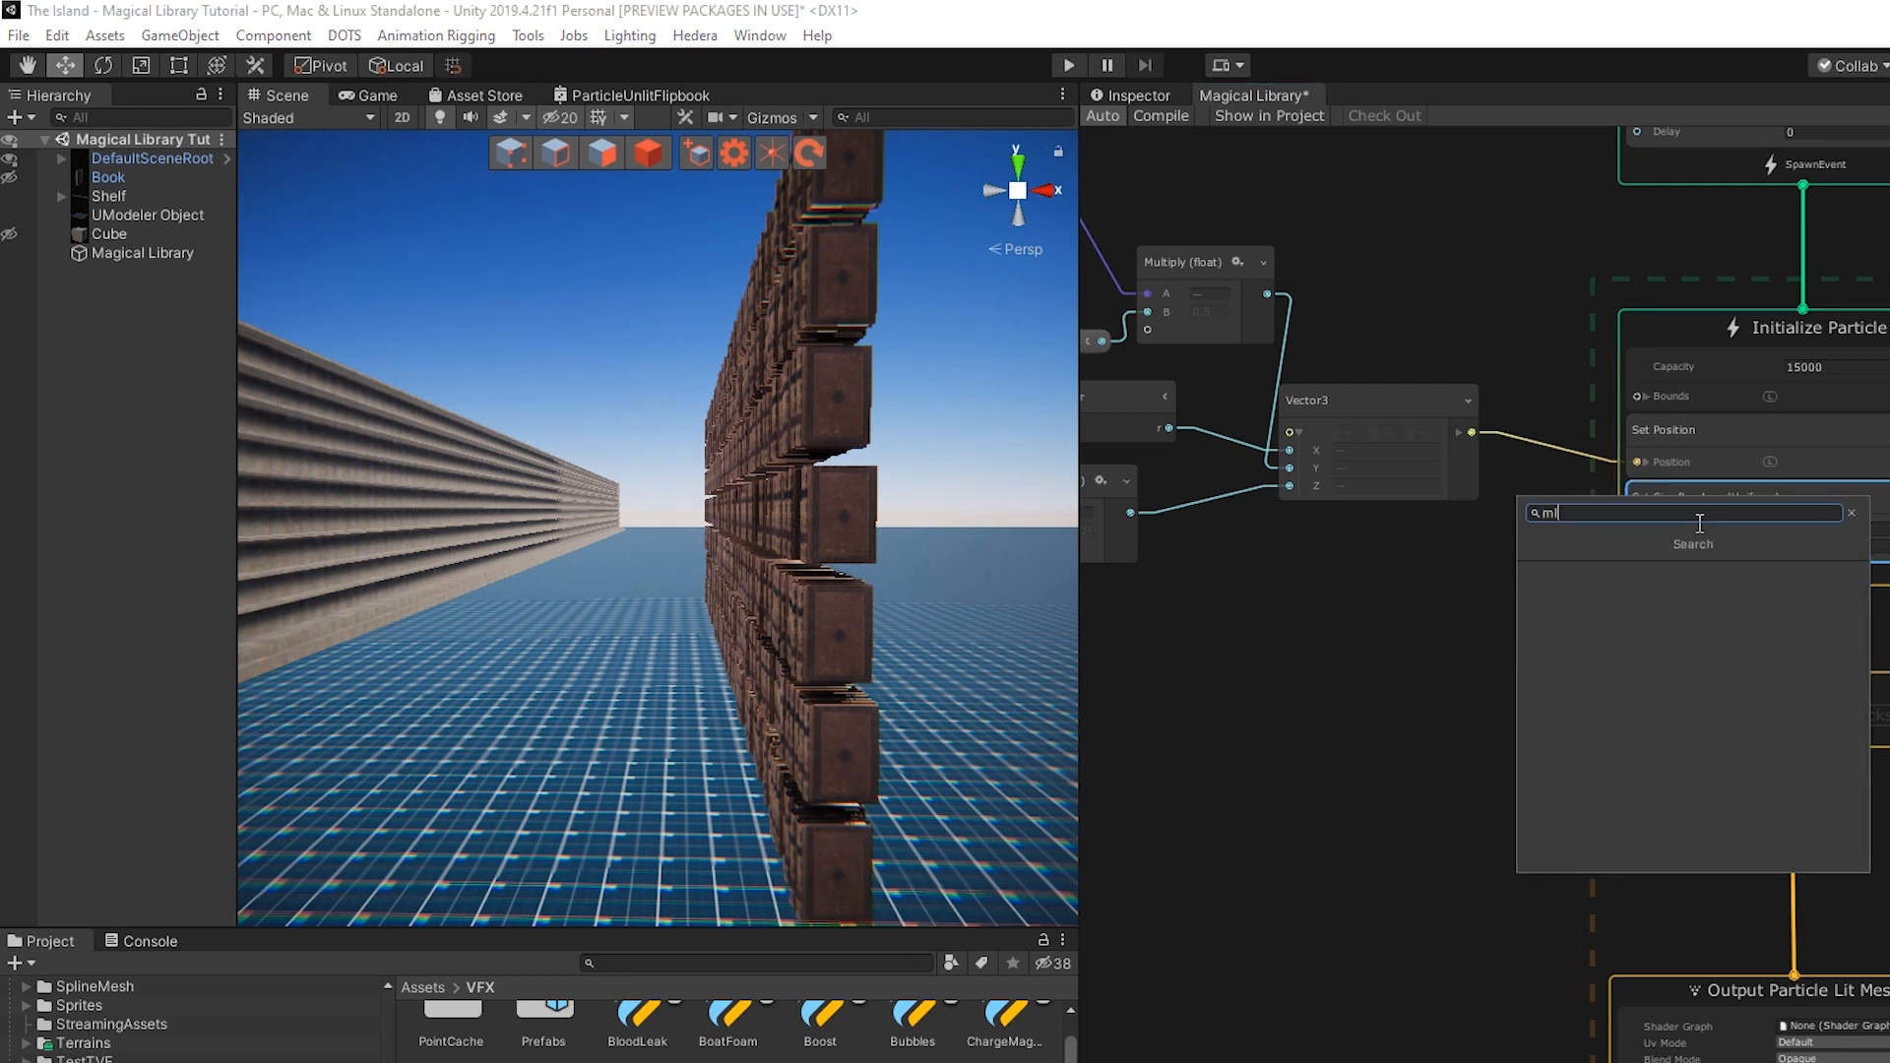
pyautogui.press('BackSpace')
pyautogui.press('BackSpace')
pyautogui.press('BackSpace')
pyautogui.write('multi')
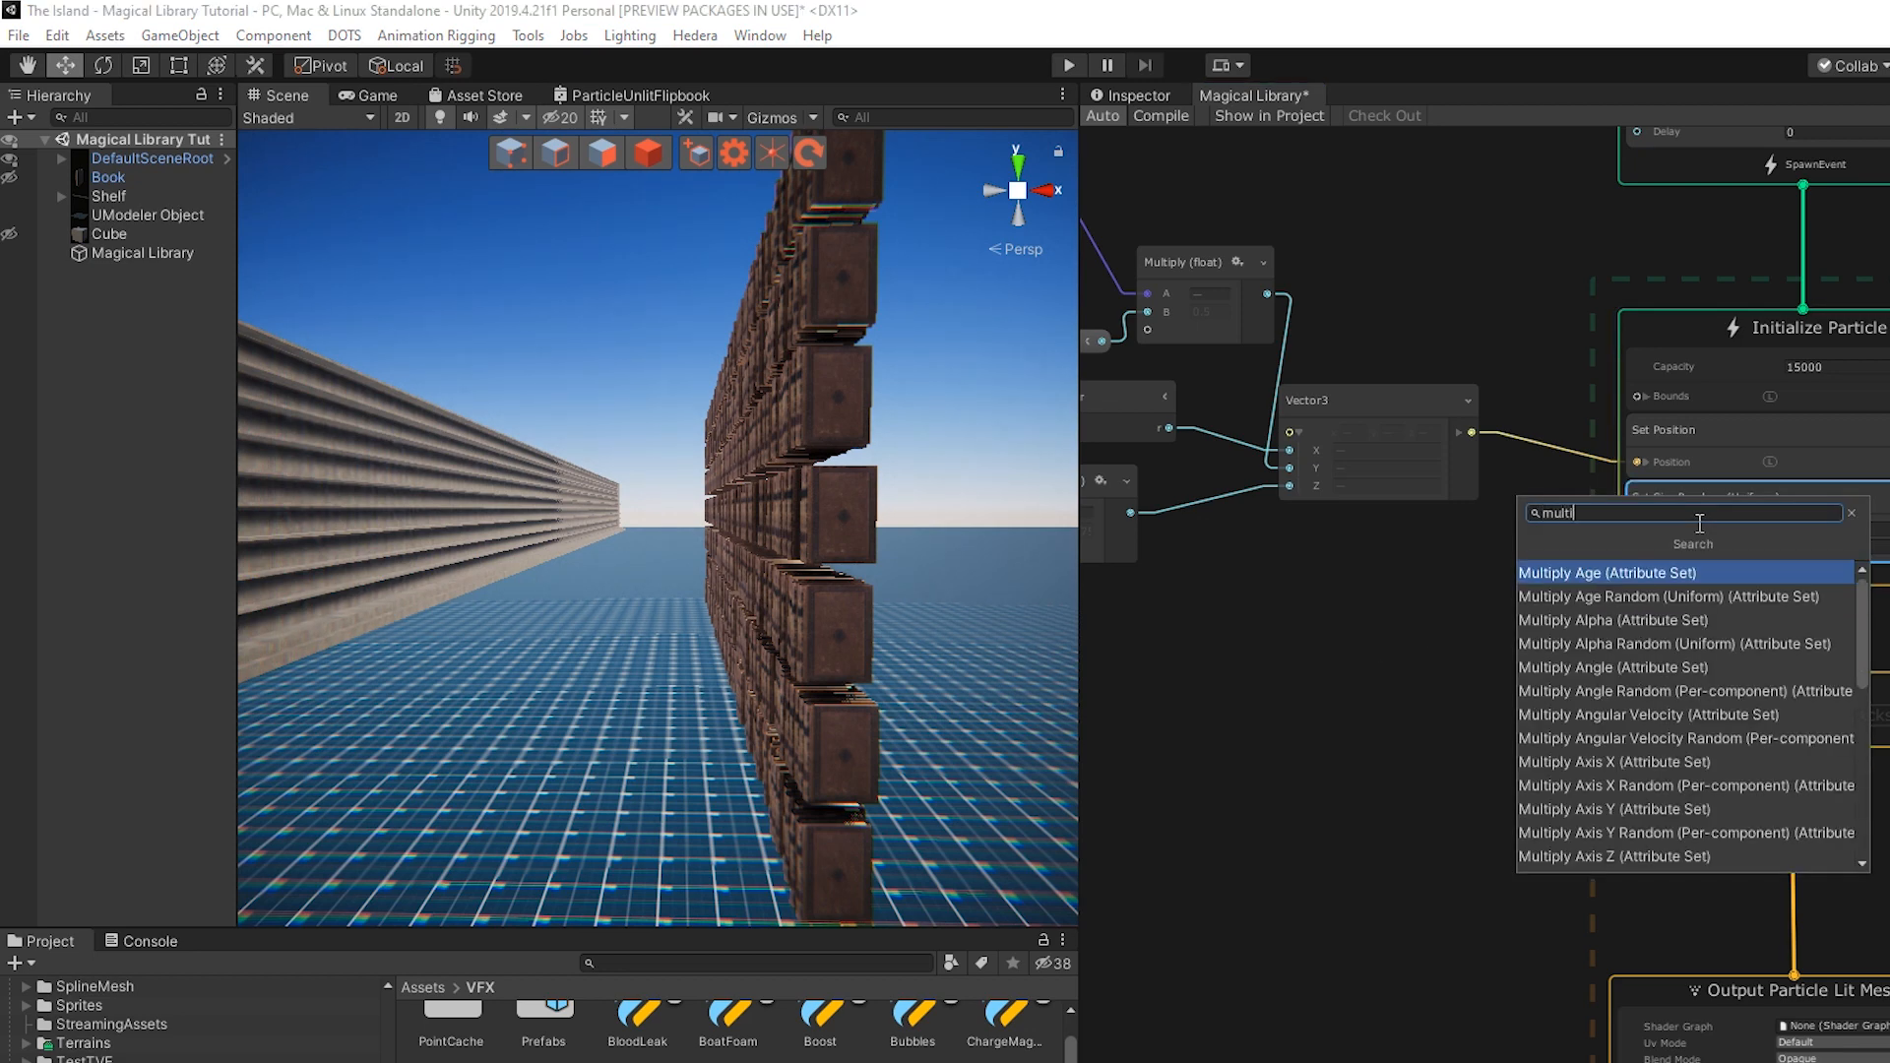
pyautogui.write('ply size')
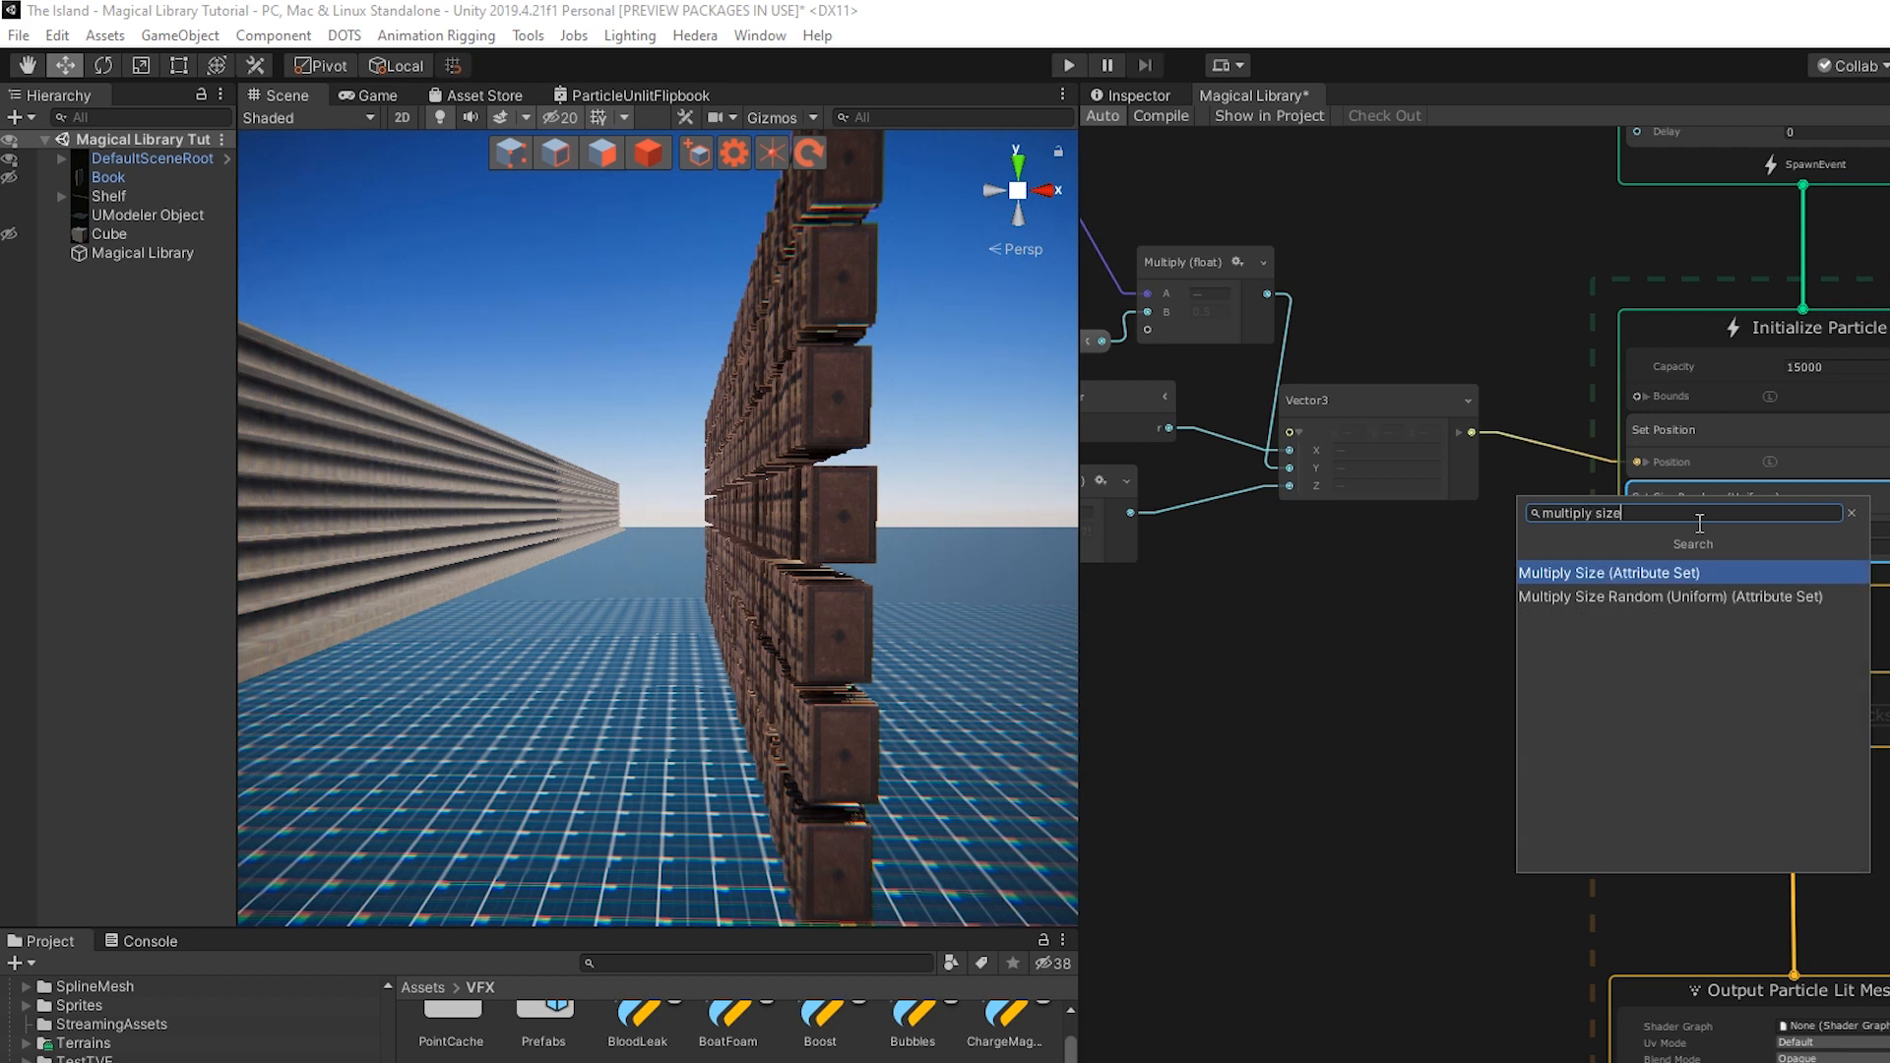
pyautogui.press('Return')
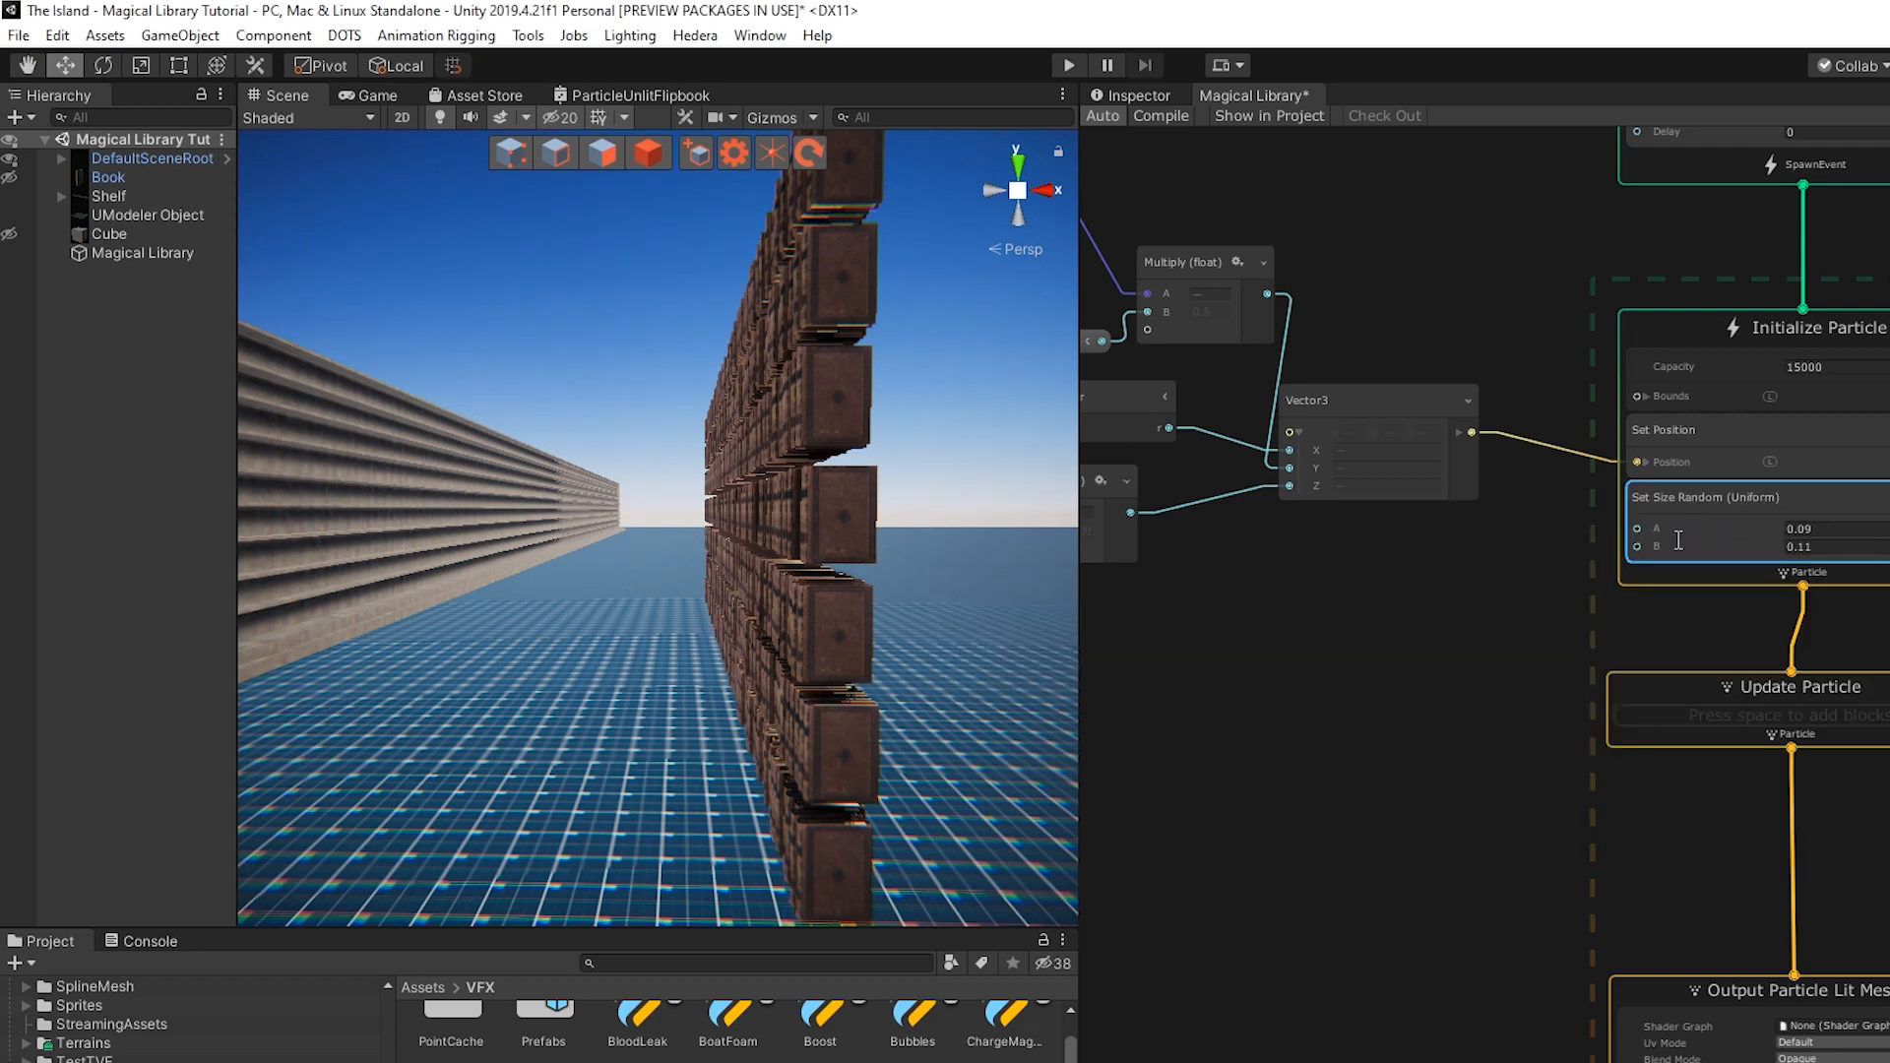
pyautogui.click(1636, 527)
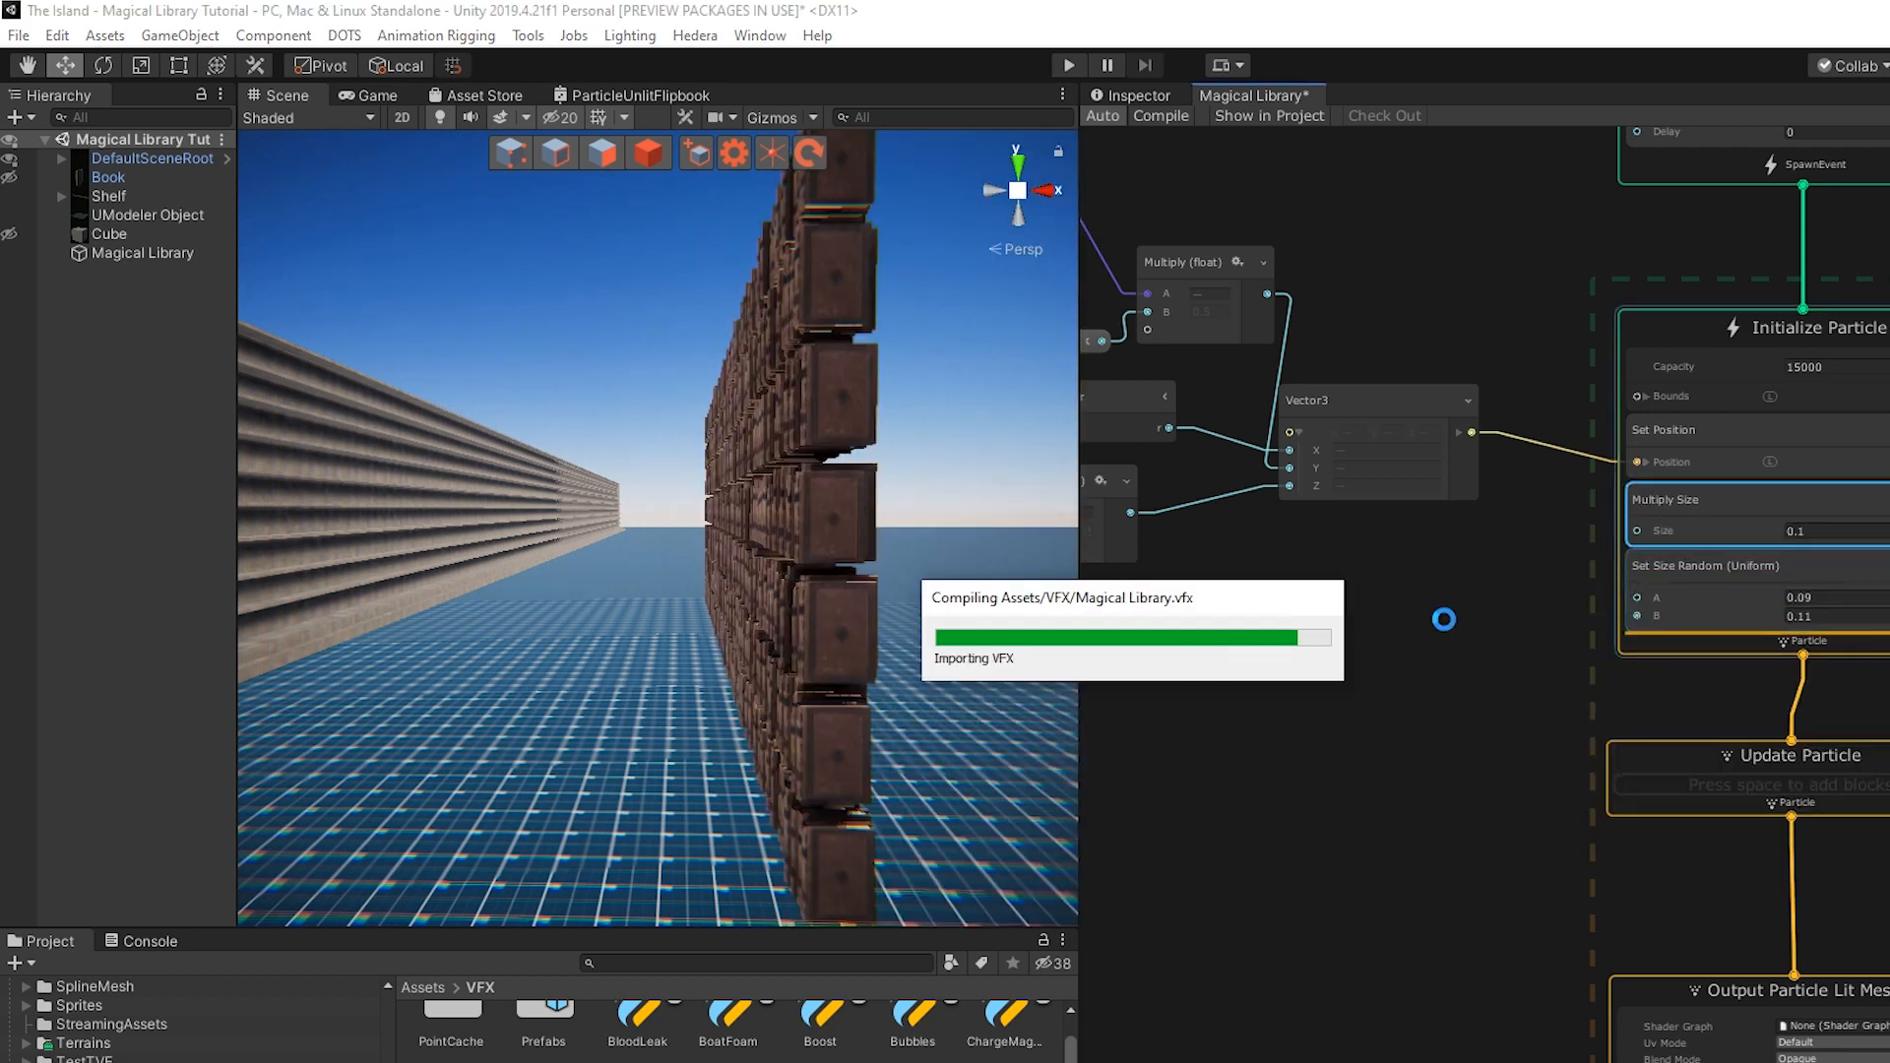
# Create a float node with value 1 and connect it to the Multiply Size block's Size
pyautogui.rightClick(1384, 618)
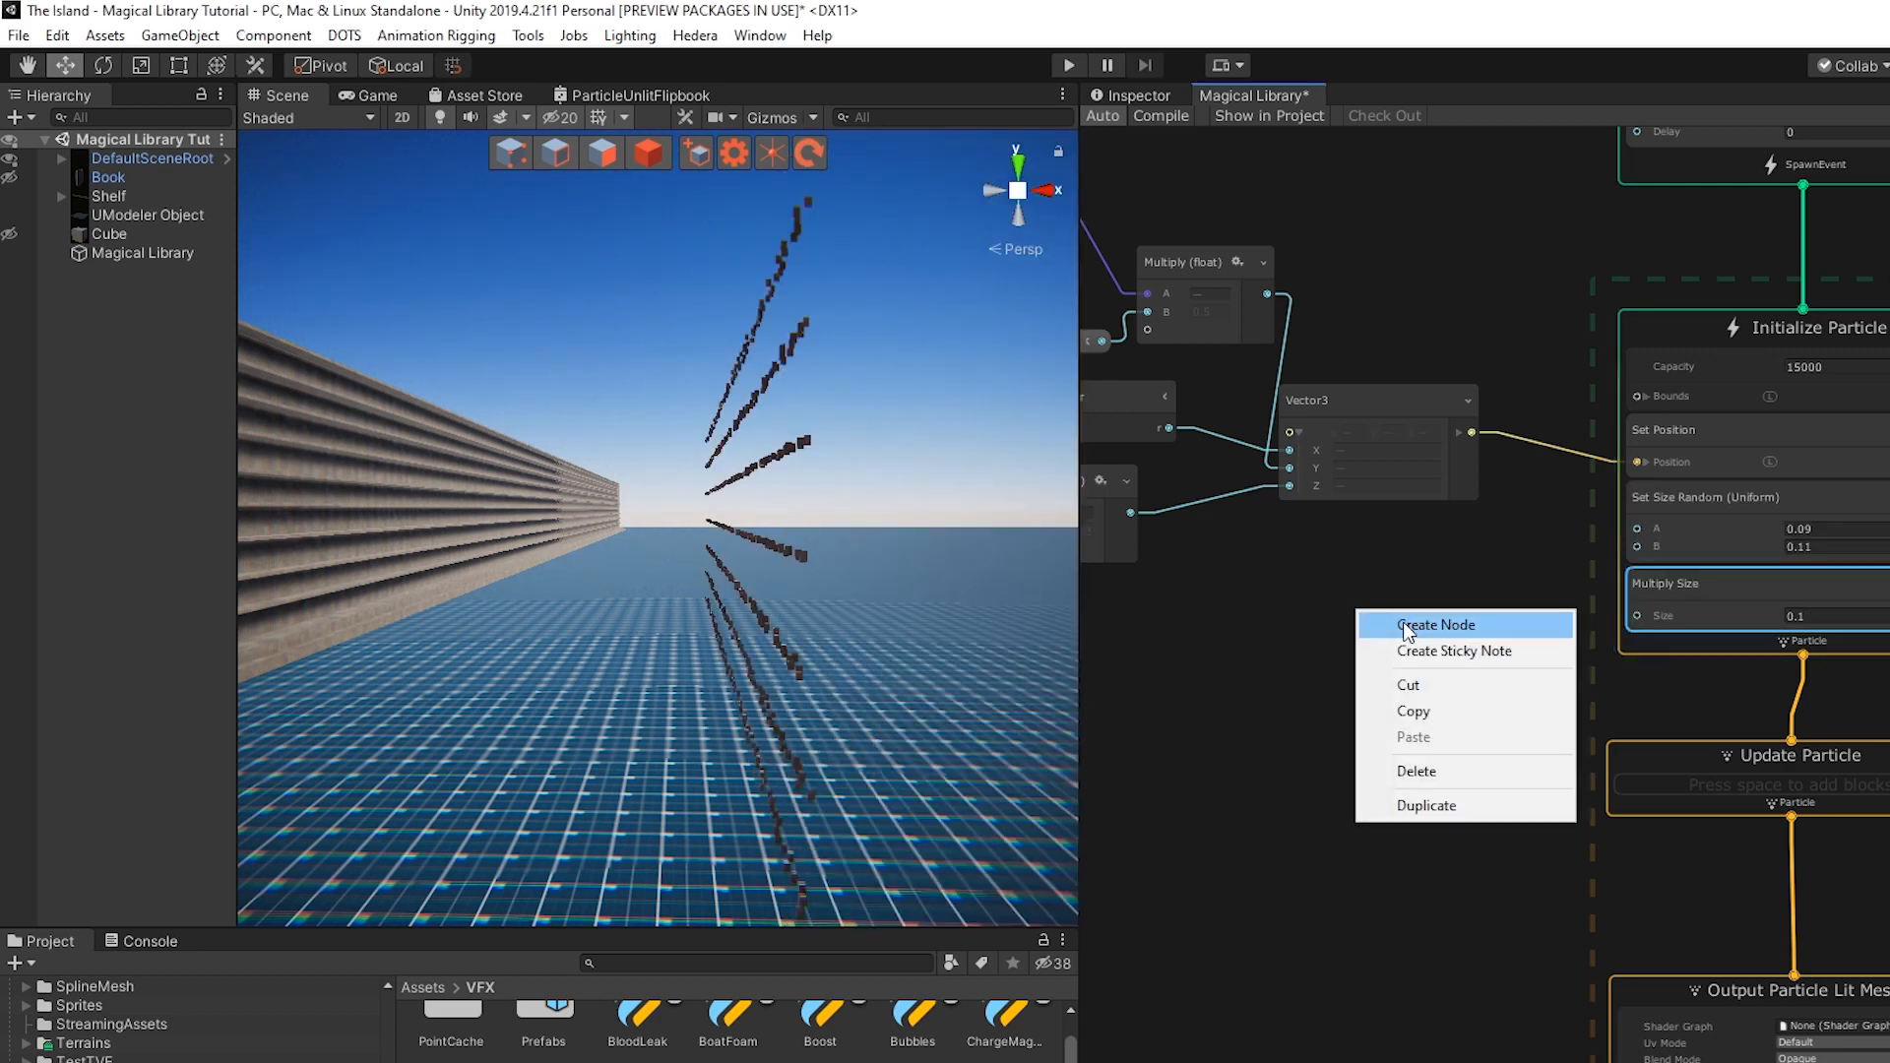
pyautogui.click(1410, 625)
pyautogui.write('flo')
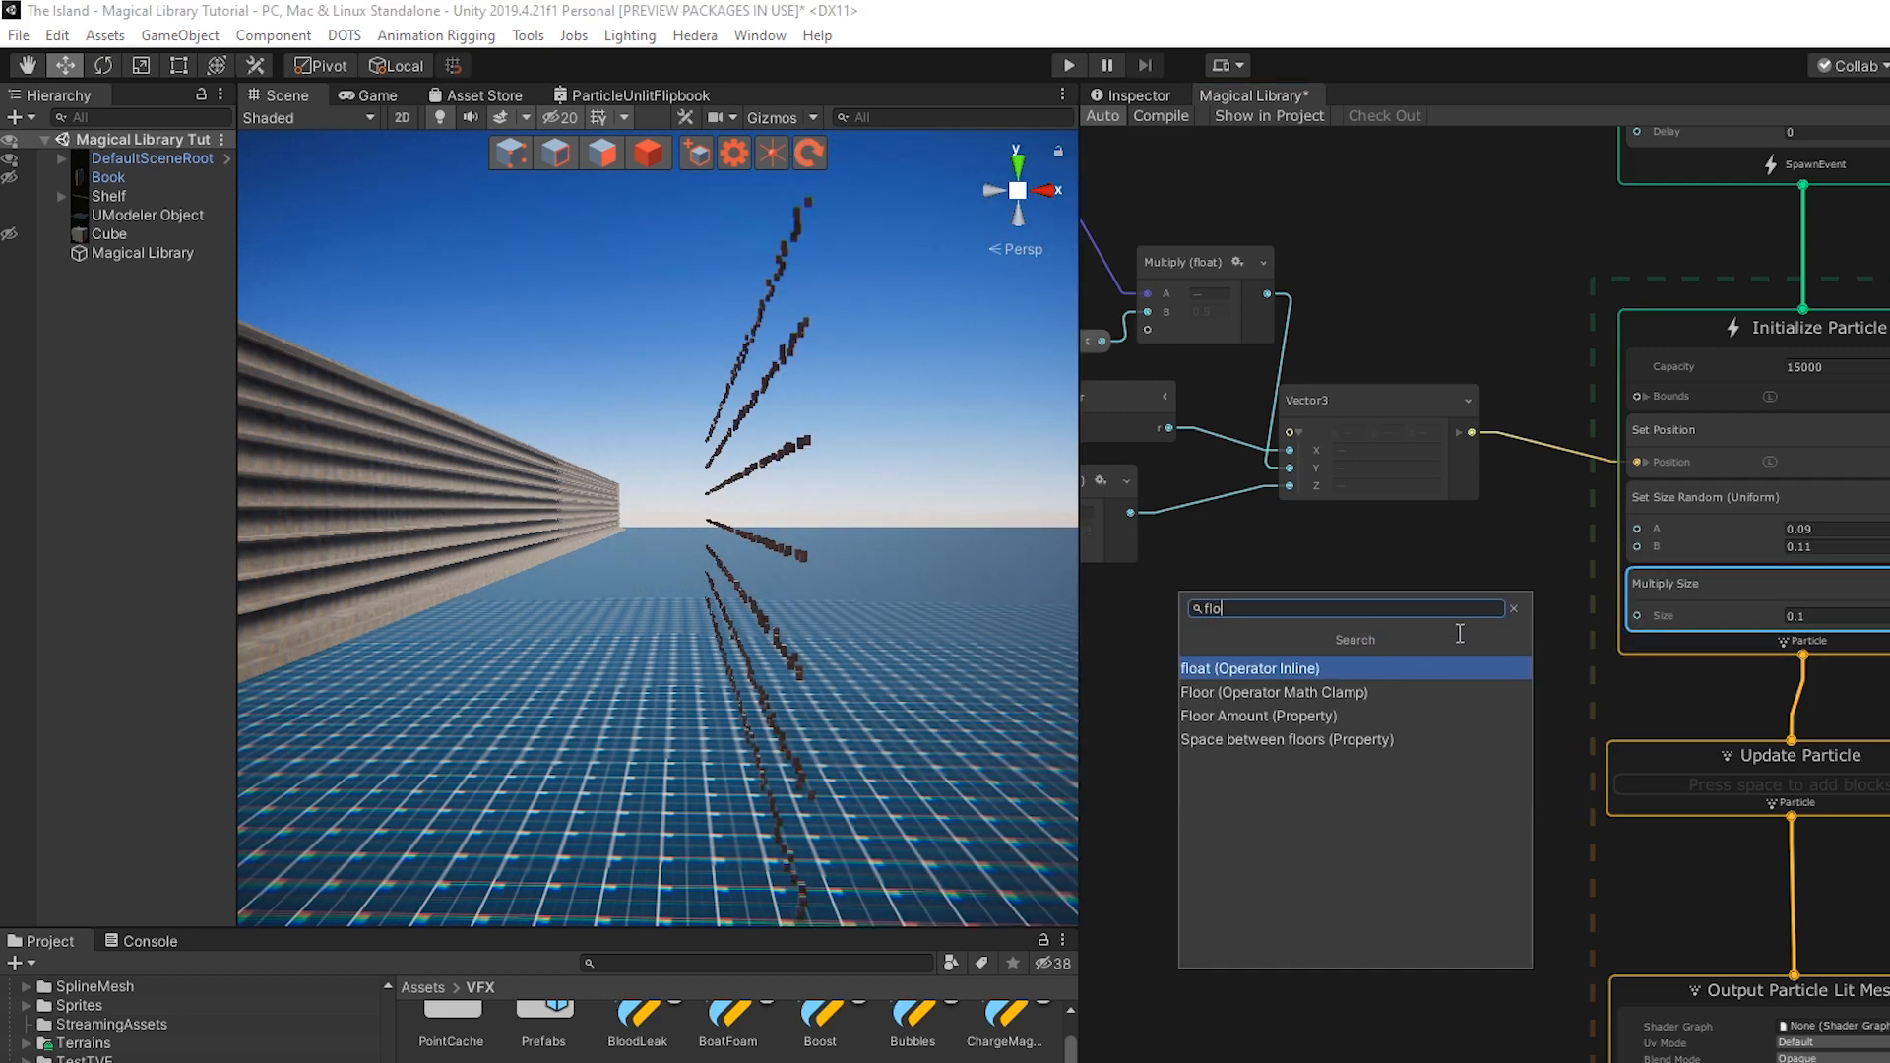
pyautogui.press('Return')
pyautogui.click(1440, 685)
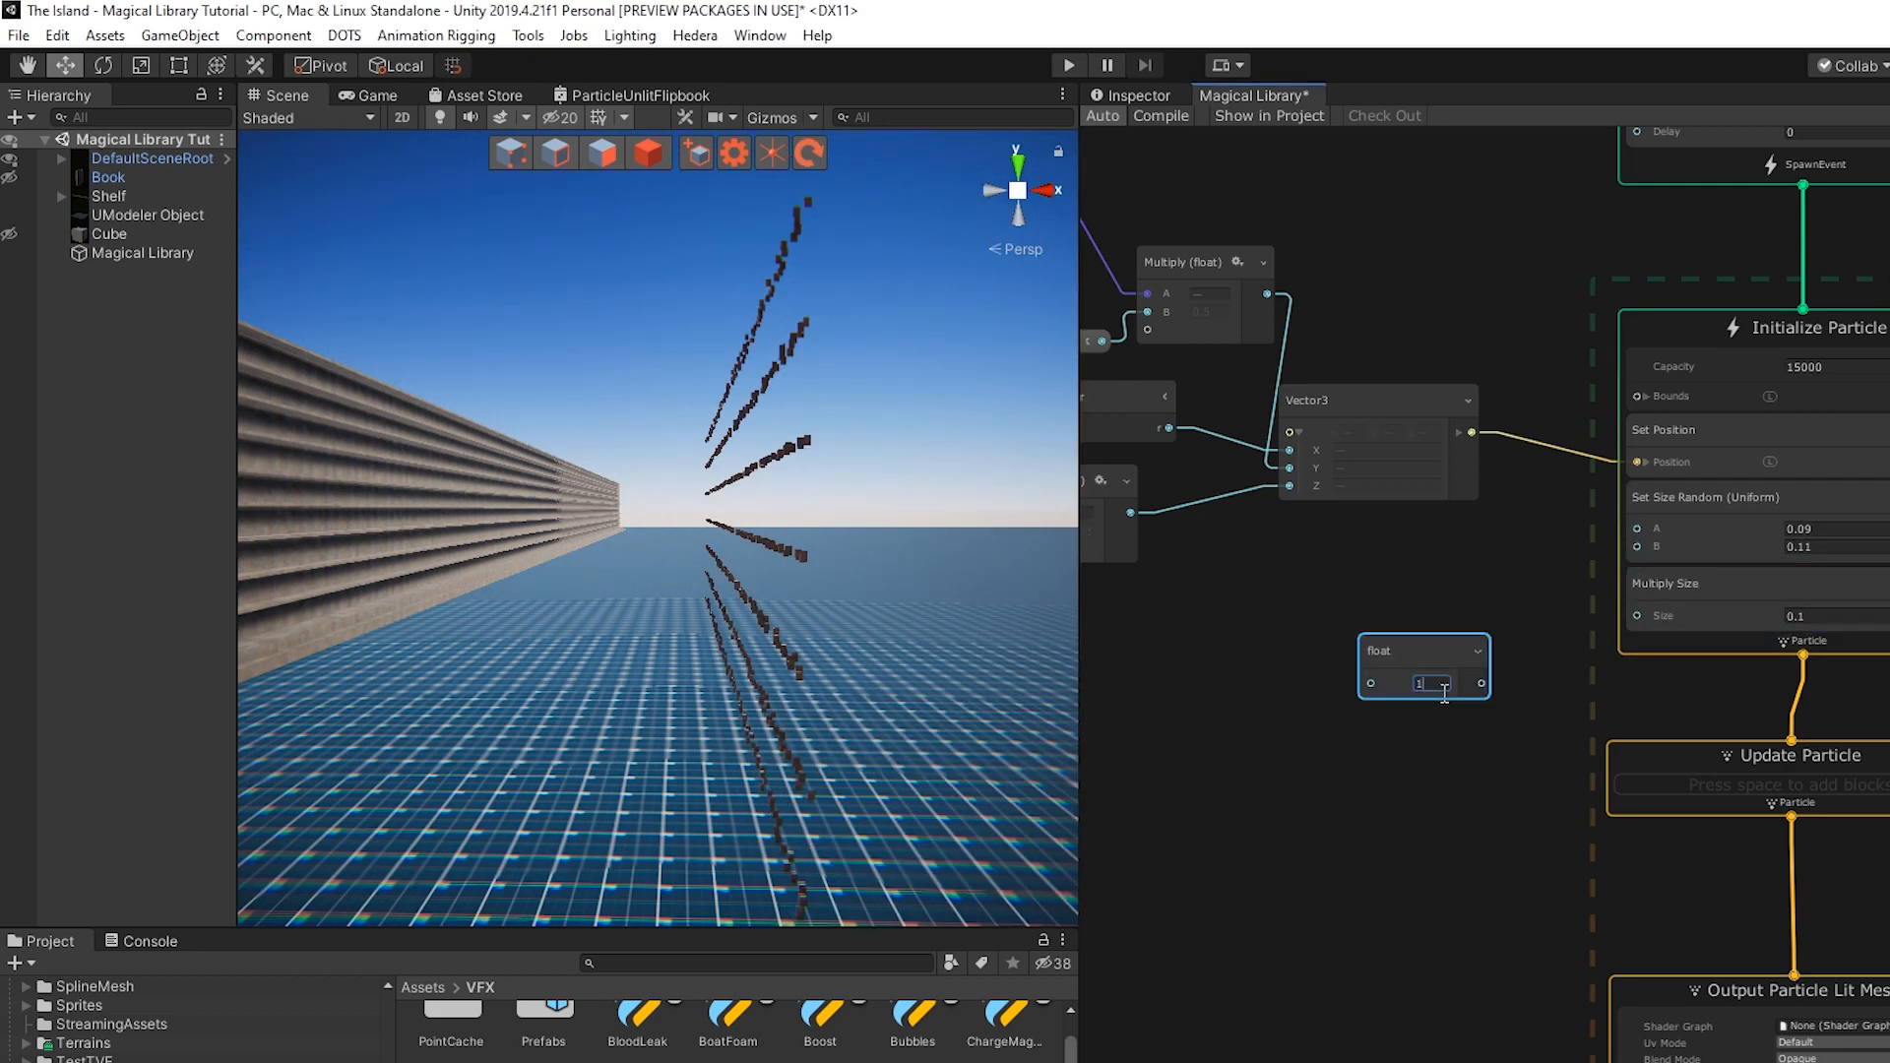
pyautogui.write('1')
pyautogui.moveTo(1481, 683); pyautogui.dragTo(1637, 616)
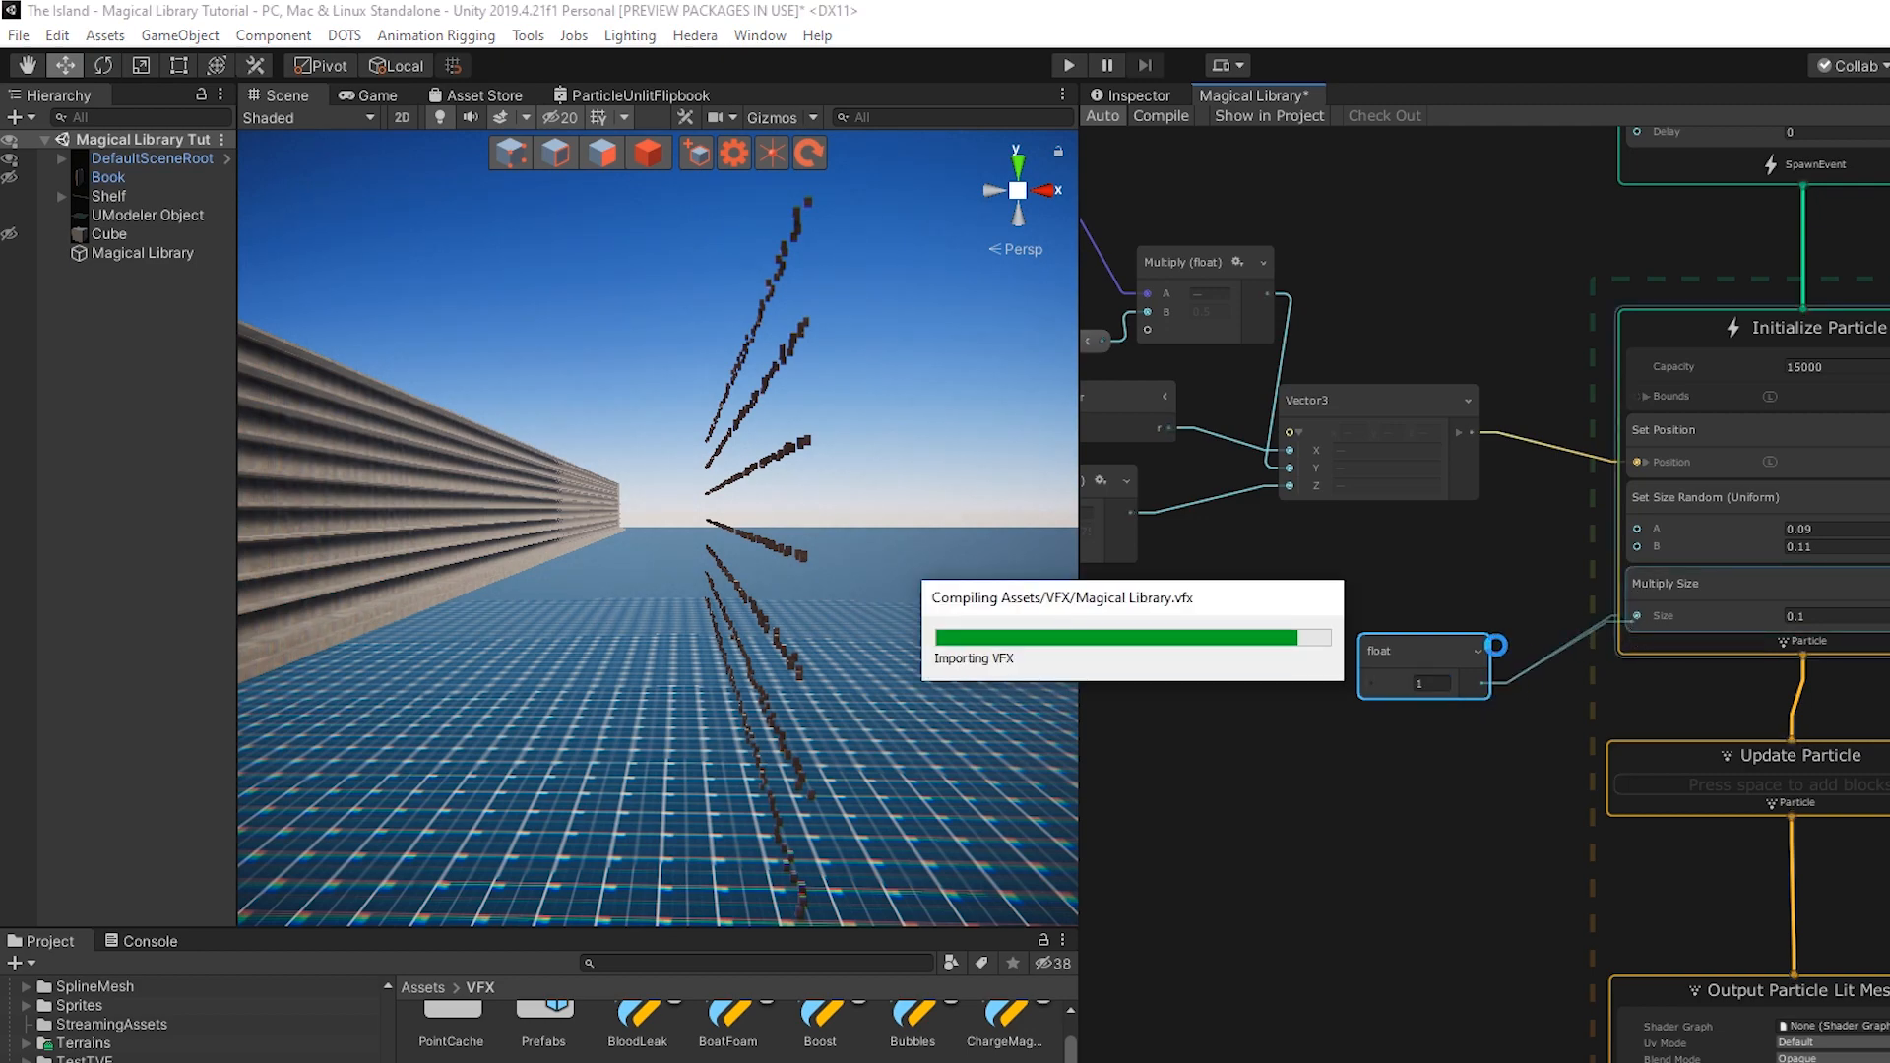
pyautogui.keyDown('alt'); pyautogui.moveTo(804, 598); pyautogui.dragTo(670, 621); pyautogui.keyUp('alt')
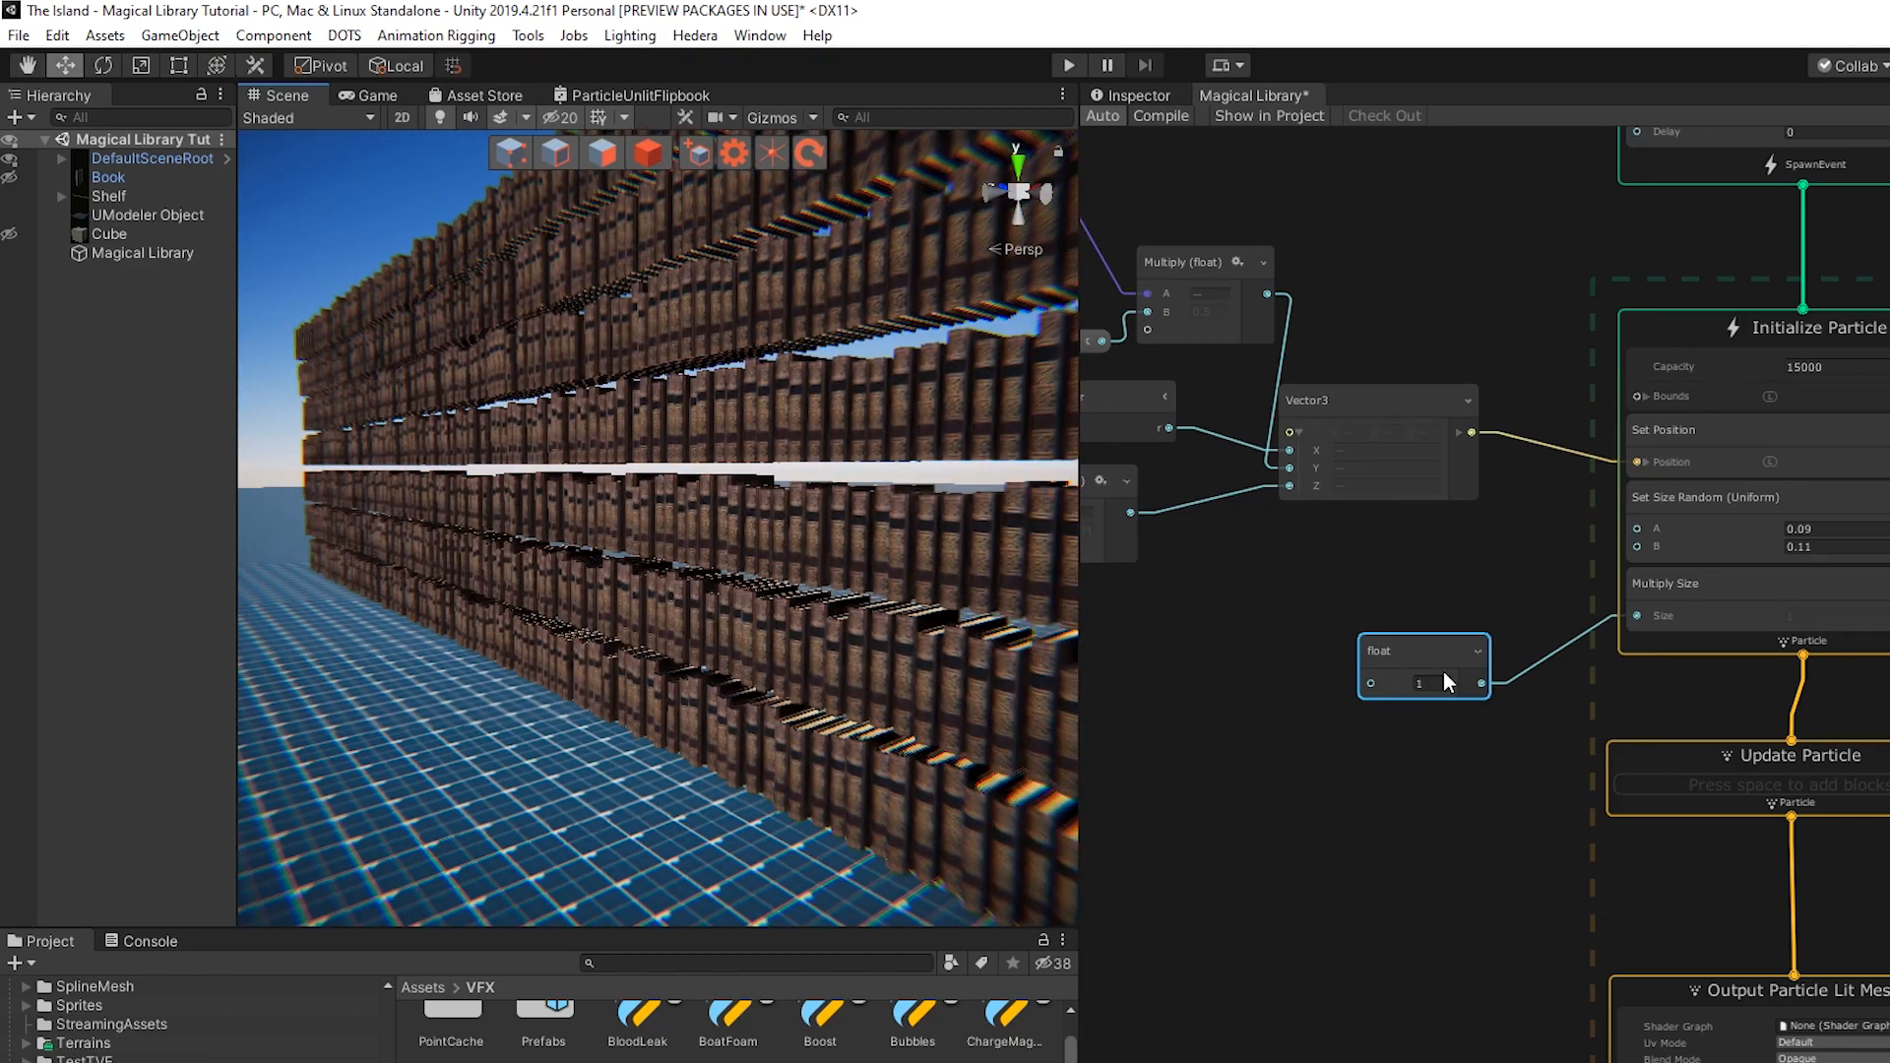
# Convert the float node to an exposed property named "Books Size" and move its node level with Multiply Size
pyautogui.rightClick(1398, 684)
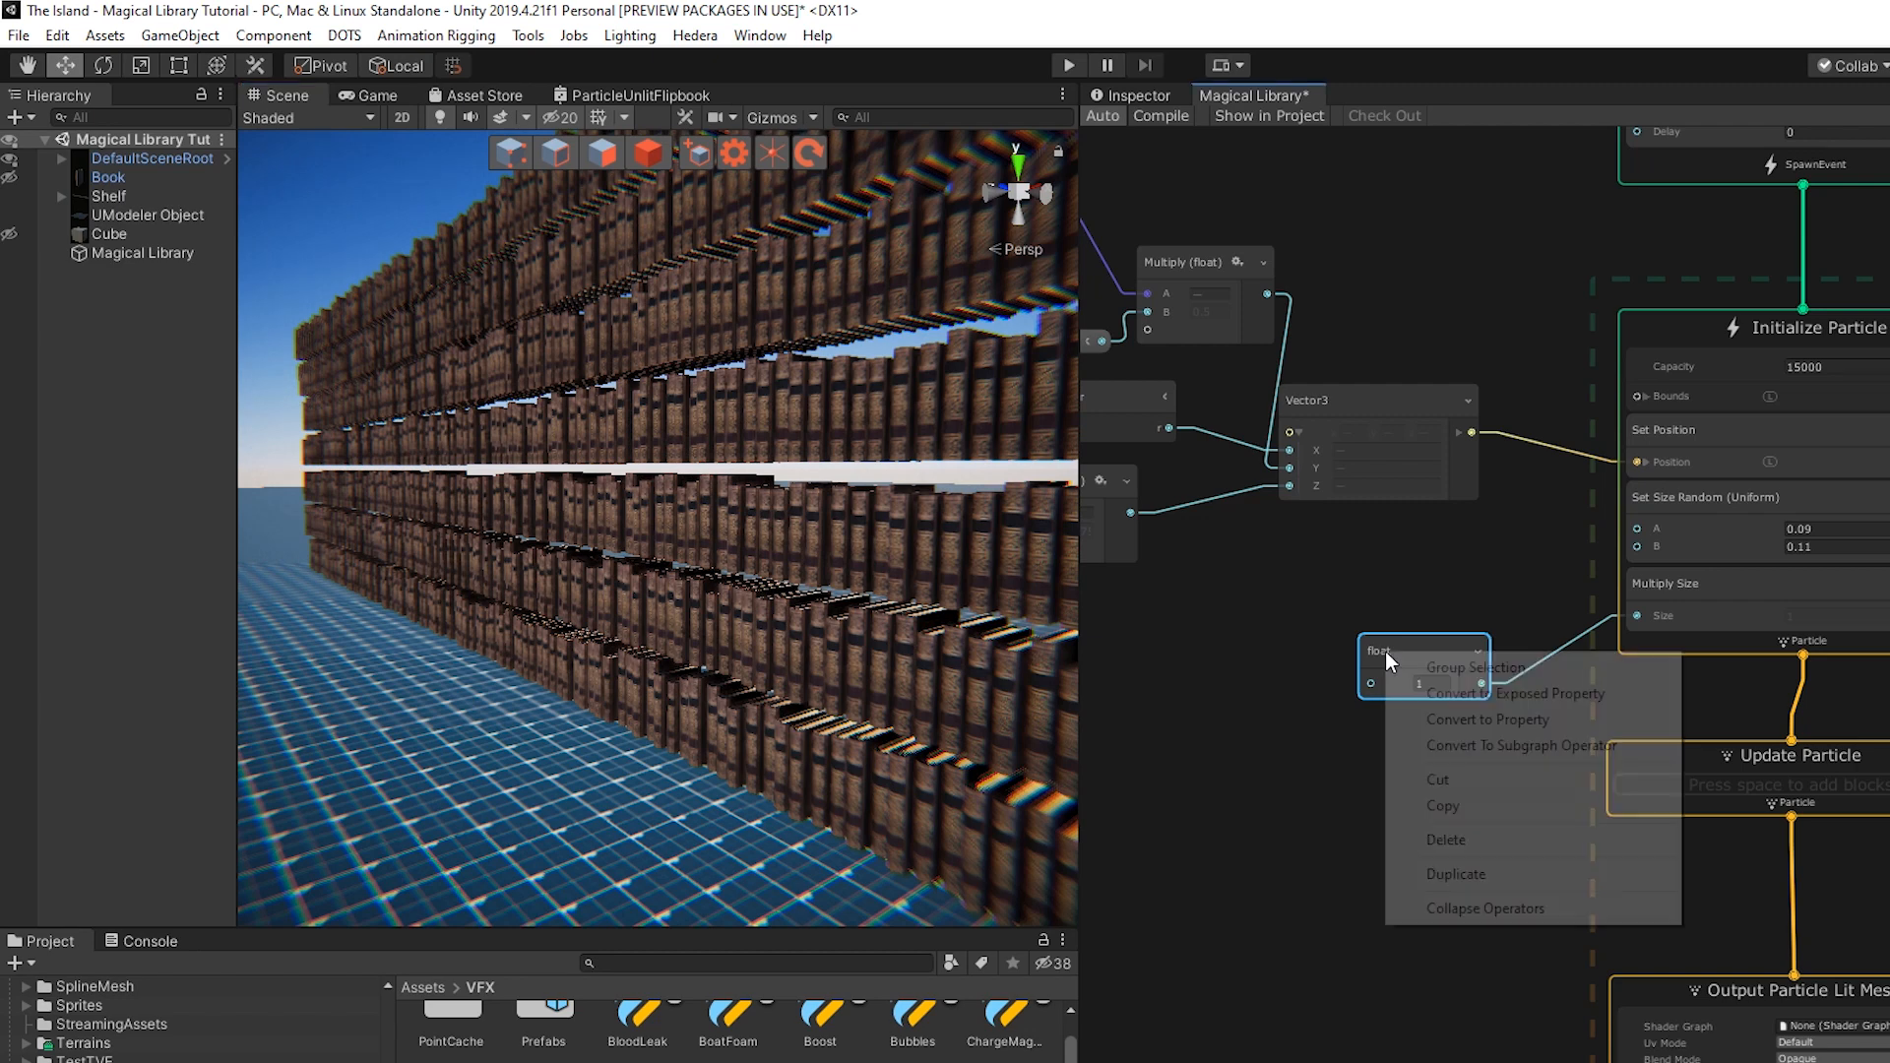
pyautogui.click(1521, 693)
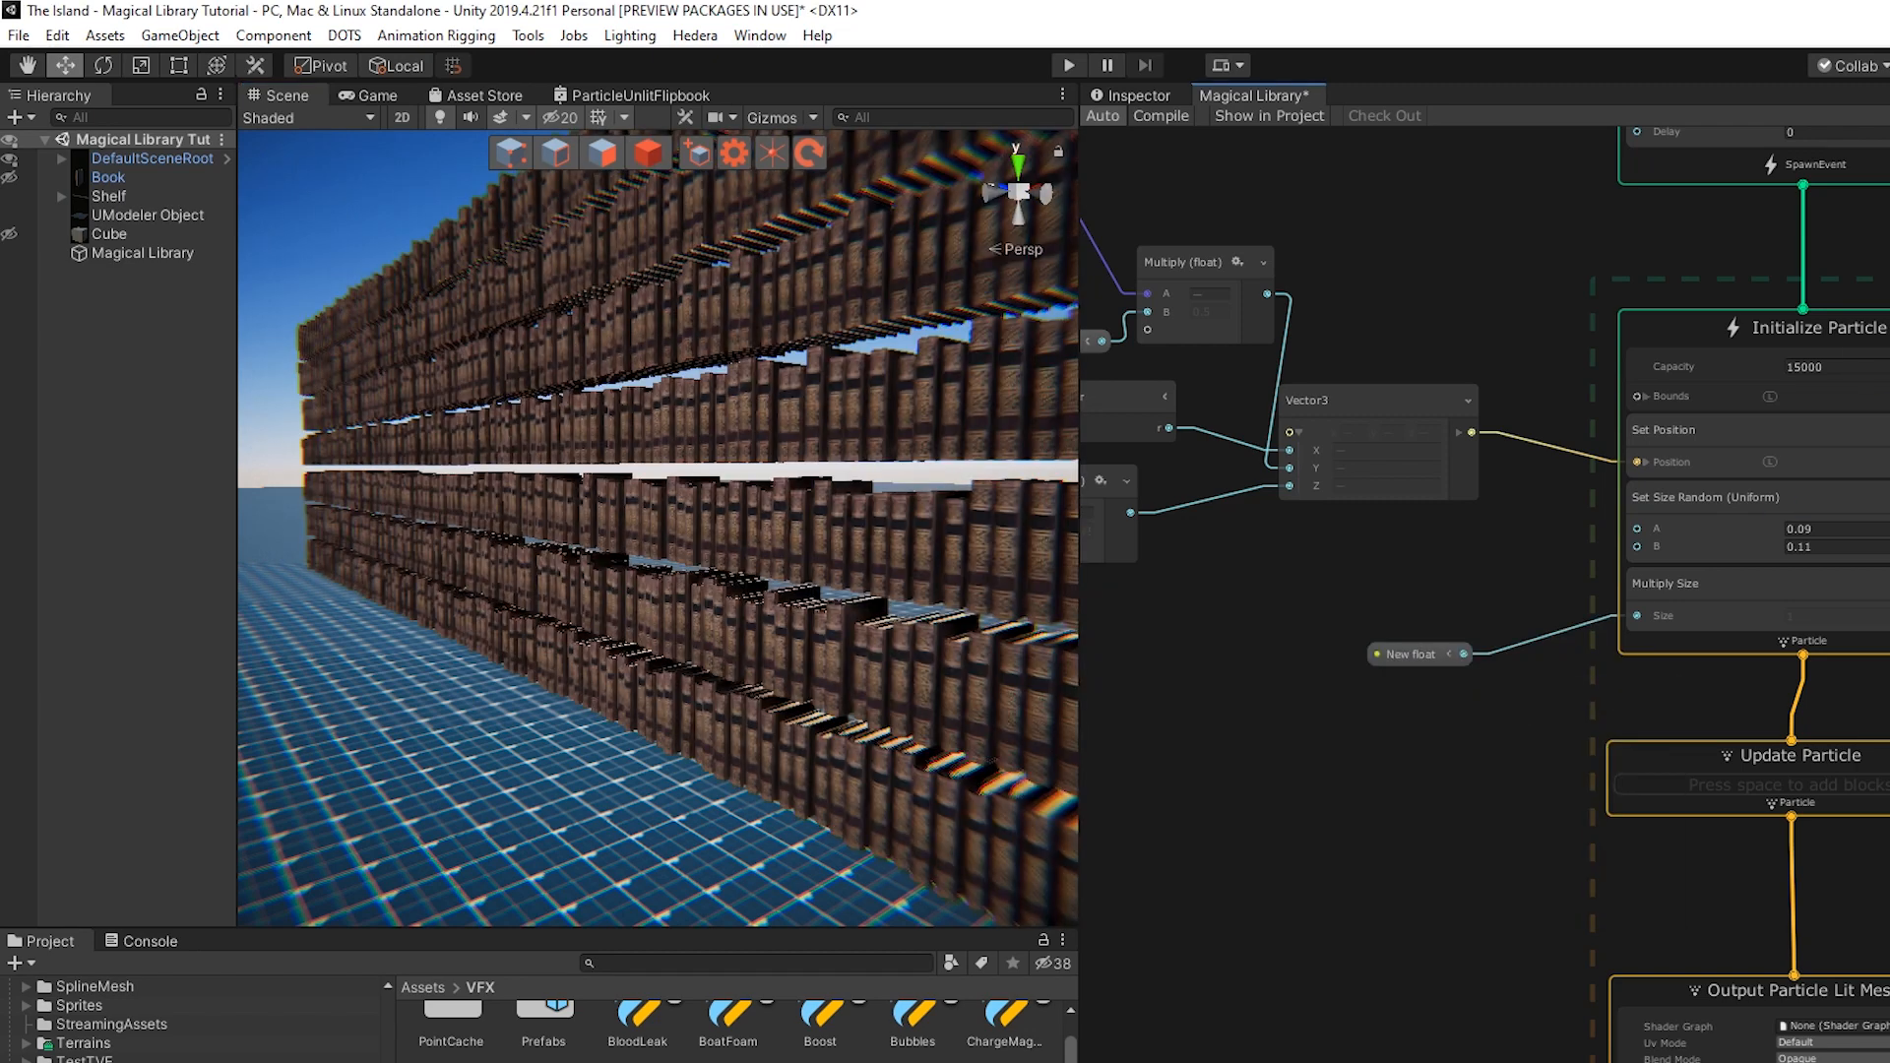
pyautogui.click(1882, 116)
pyautogui.doubleClick(1158, 366)
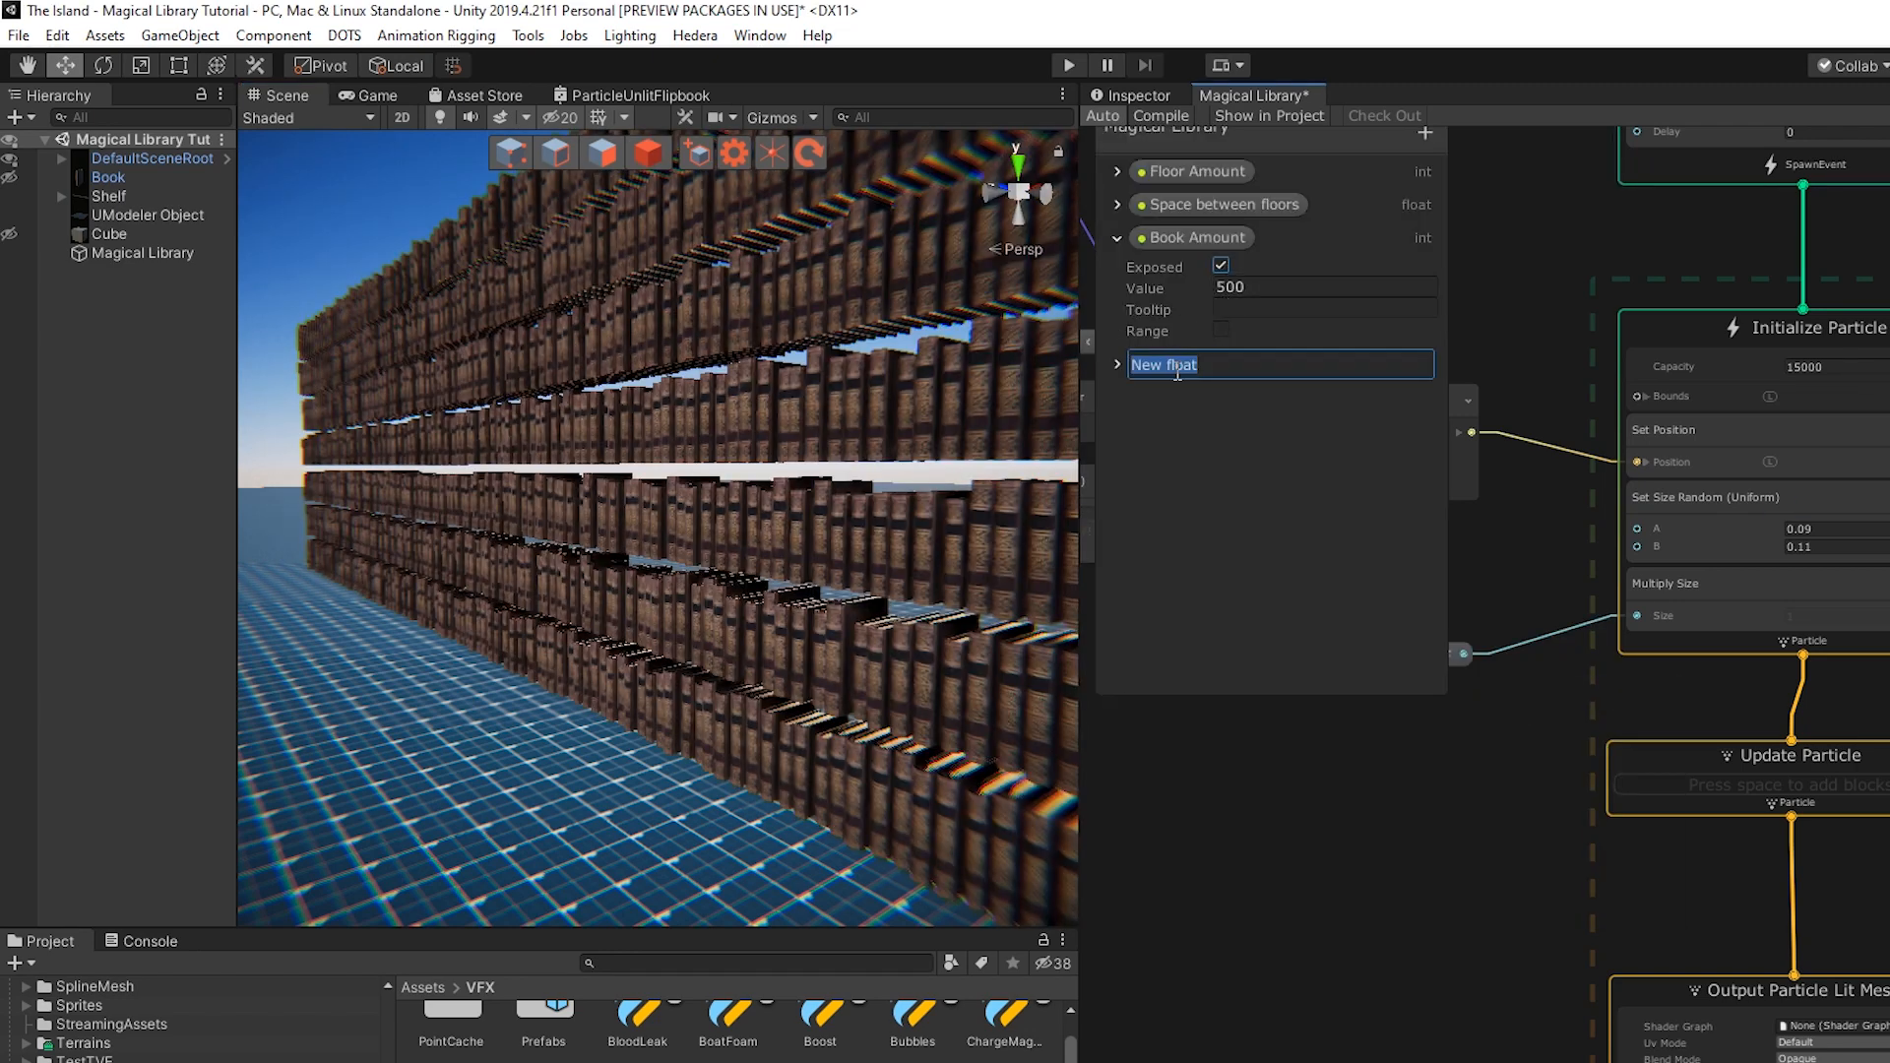
pyautogui.write('Books Size')
pyautogui.press('Return')
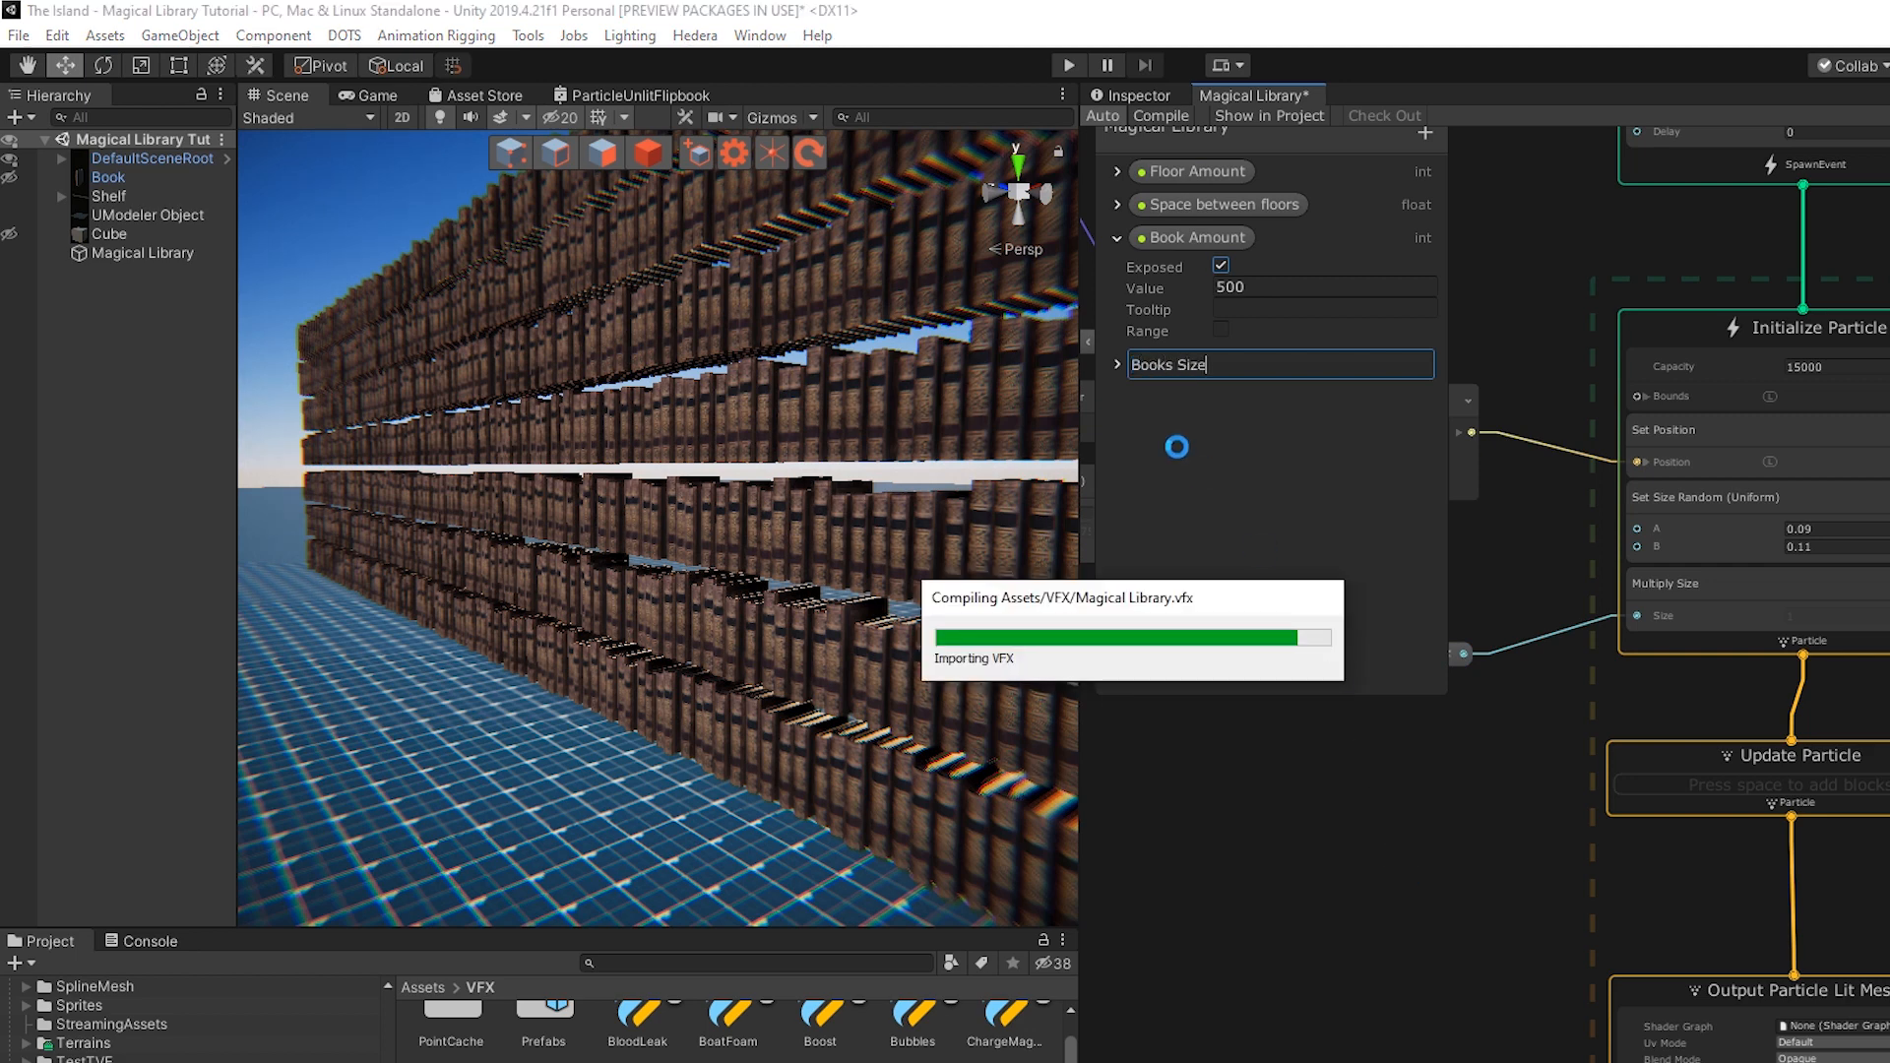
pyautogui.moveTo(1412, 654); pyautogui.dragTo(1409, 597)
# Add a Set Color block to the Initialize Particle context and place it below Multiply Size
pyautogui.click(1639, 596)
pyautogui.press('space')
pyautogui.write('set color')
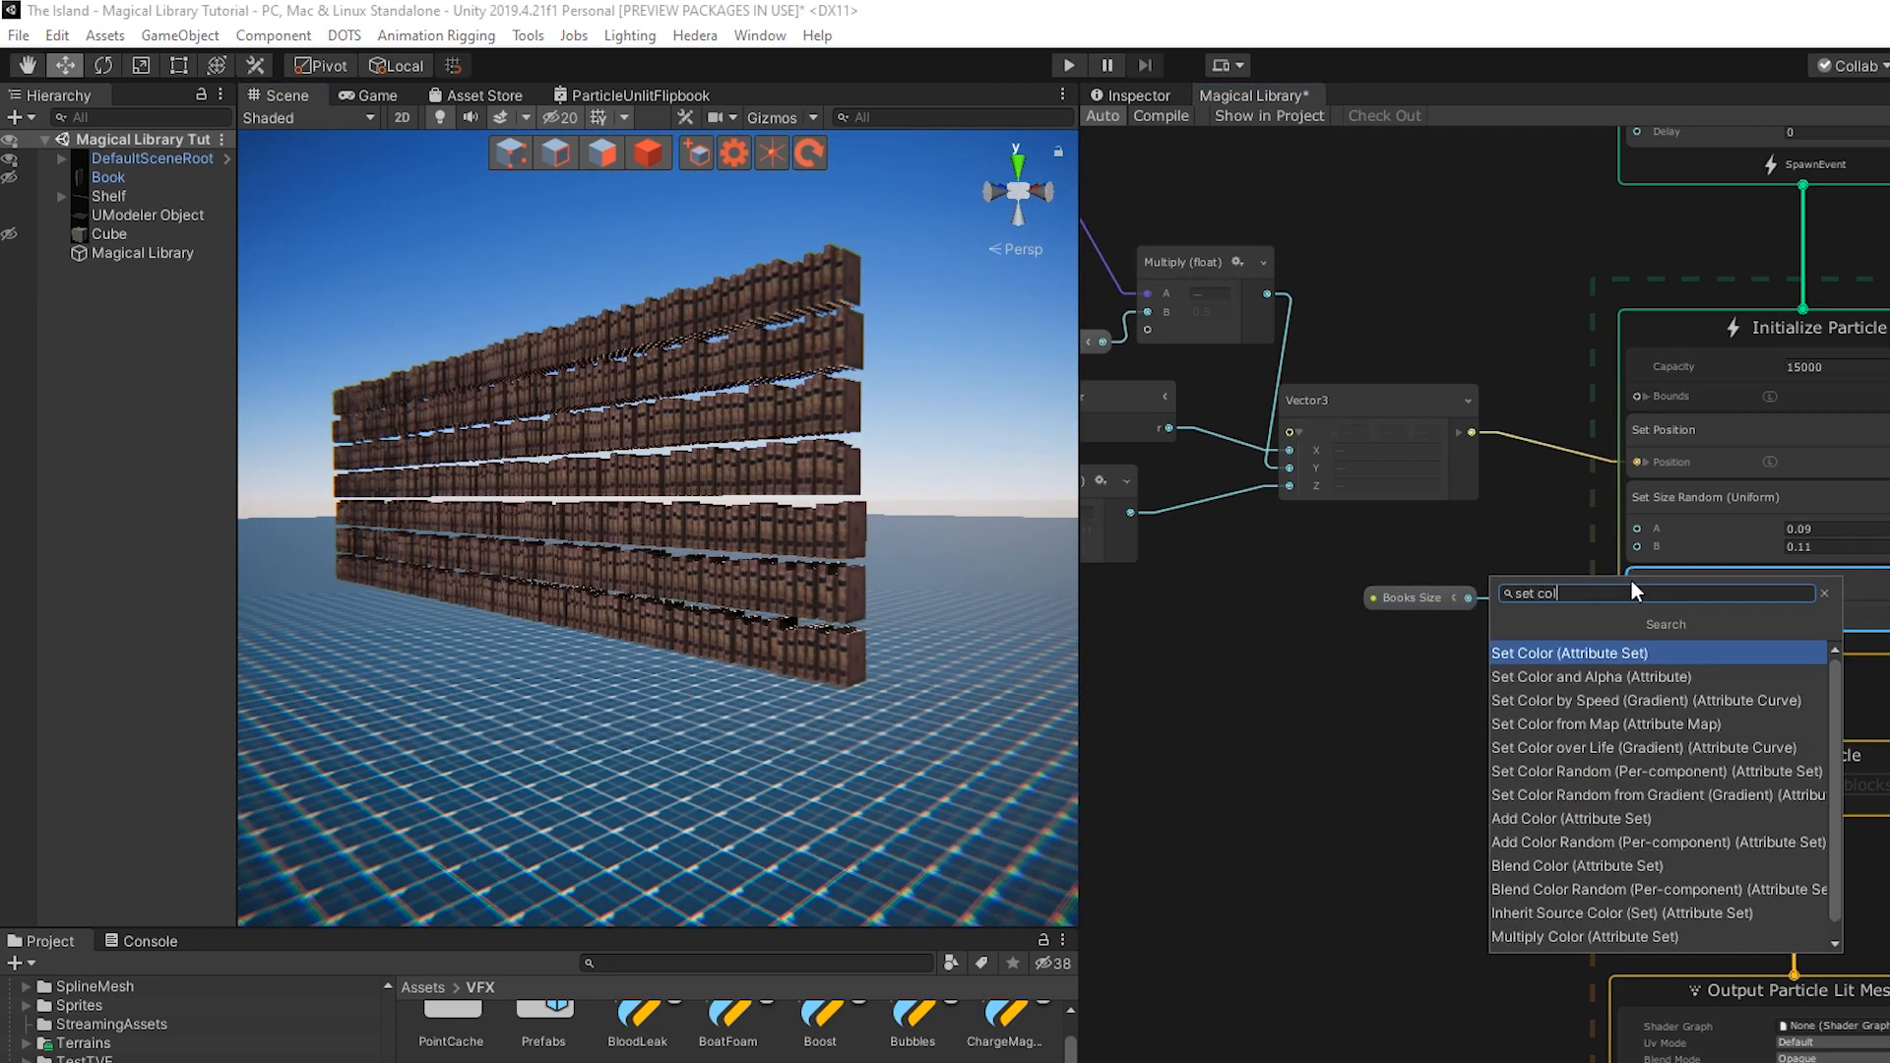
pyautogui.press('Return')
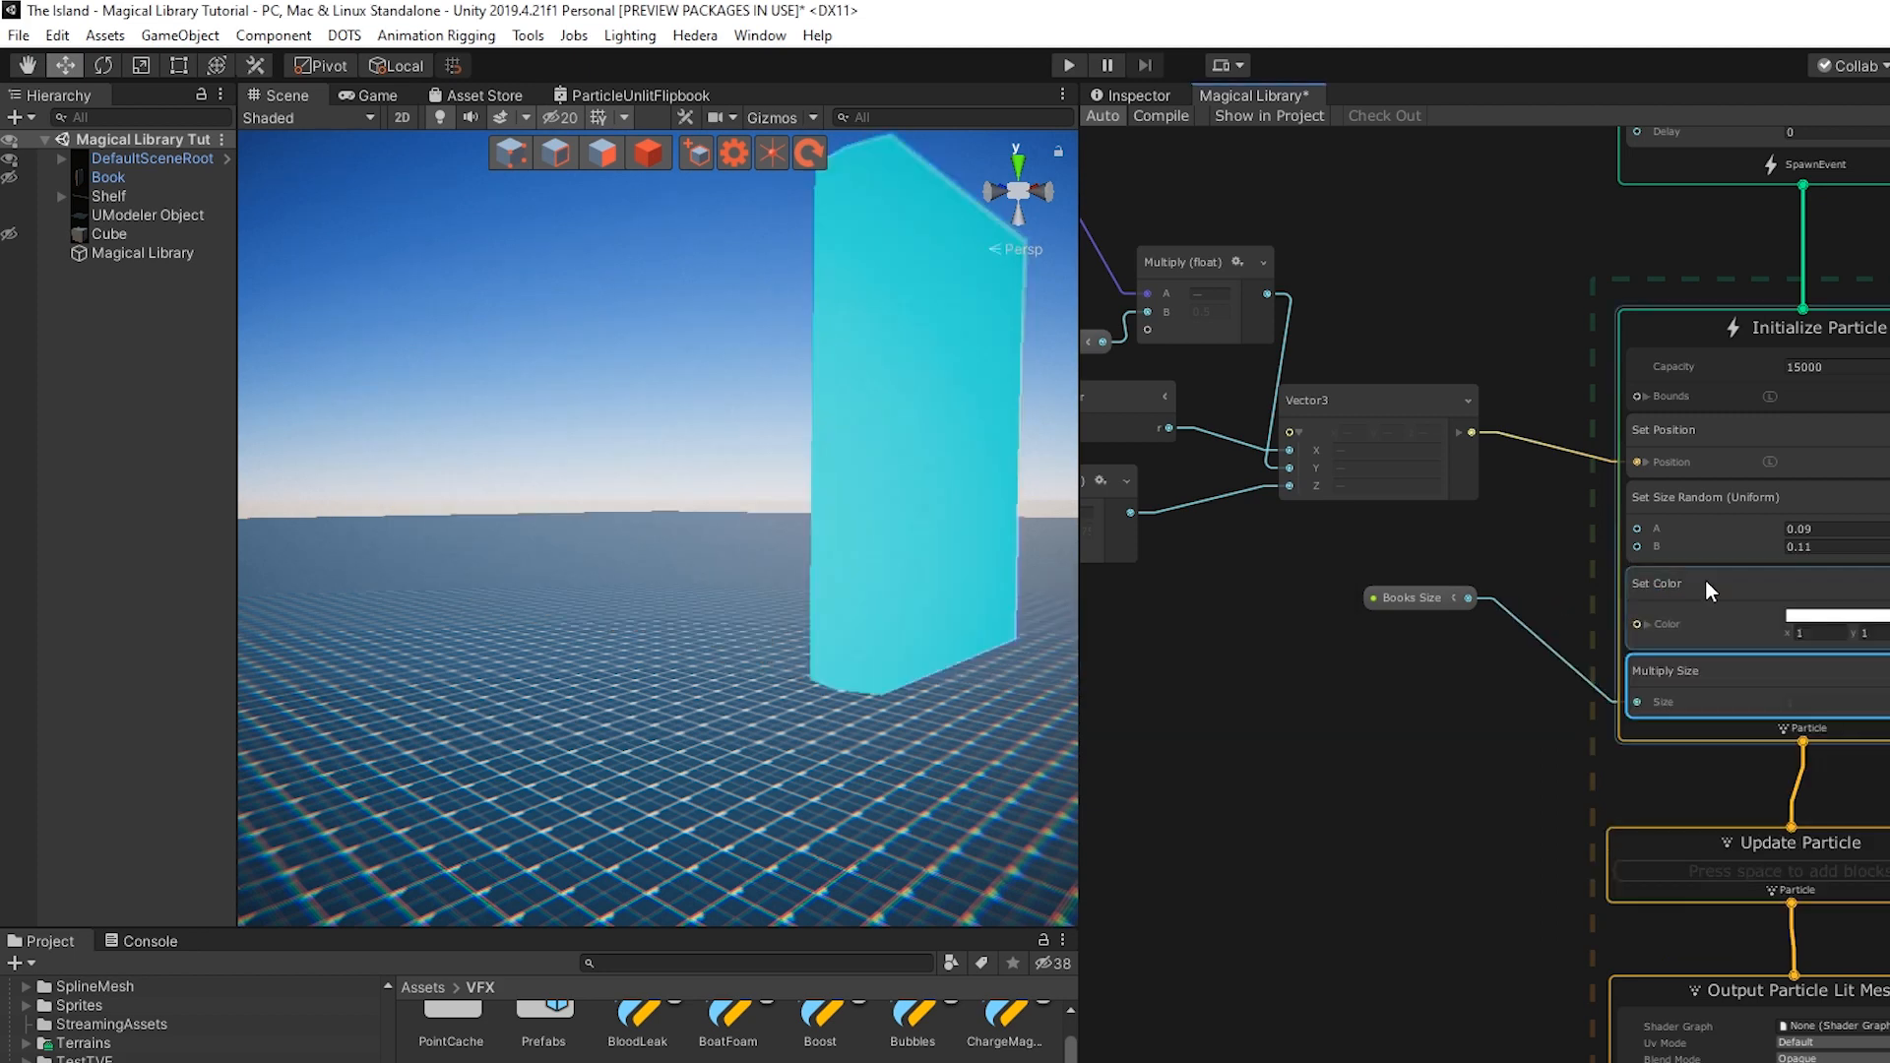
pyautogui.moveTo(1689, 709); pyautogui.dragTo(1690, 717)
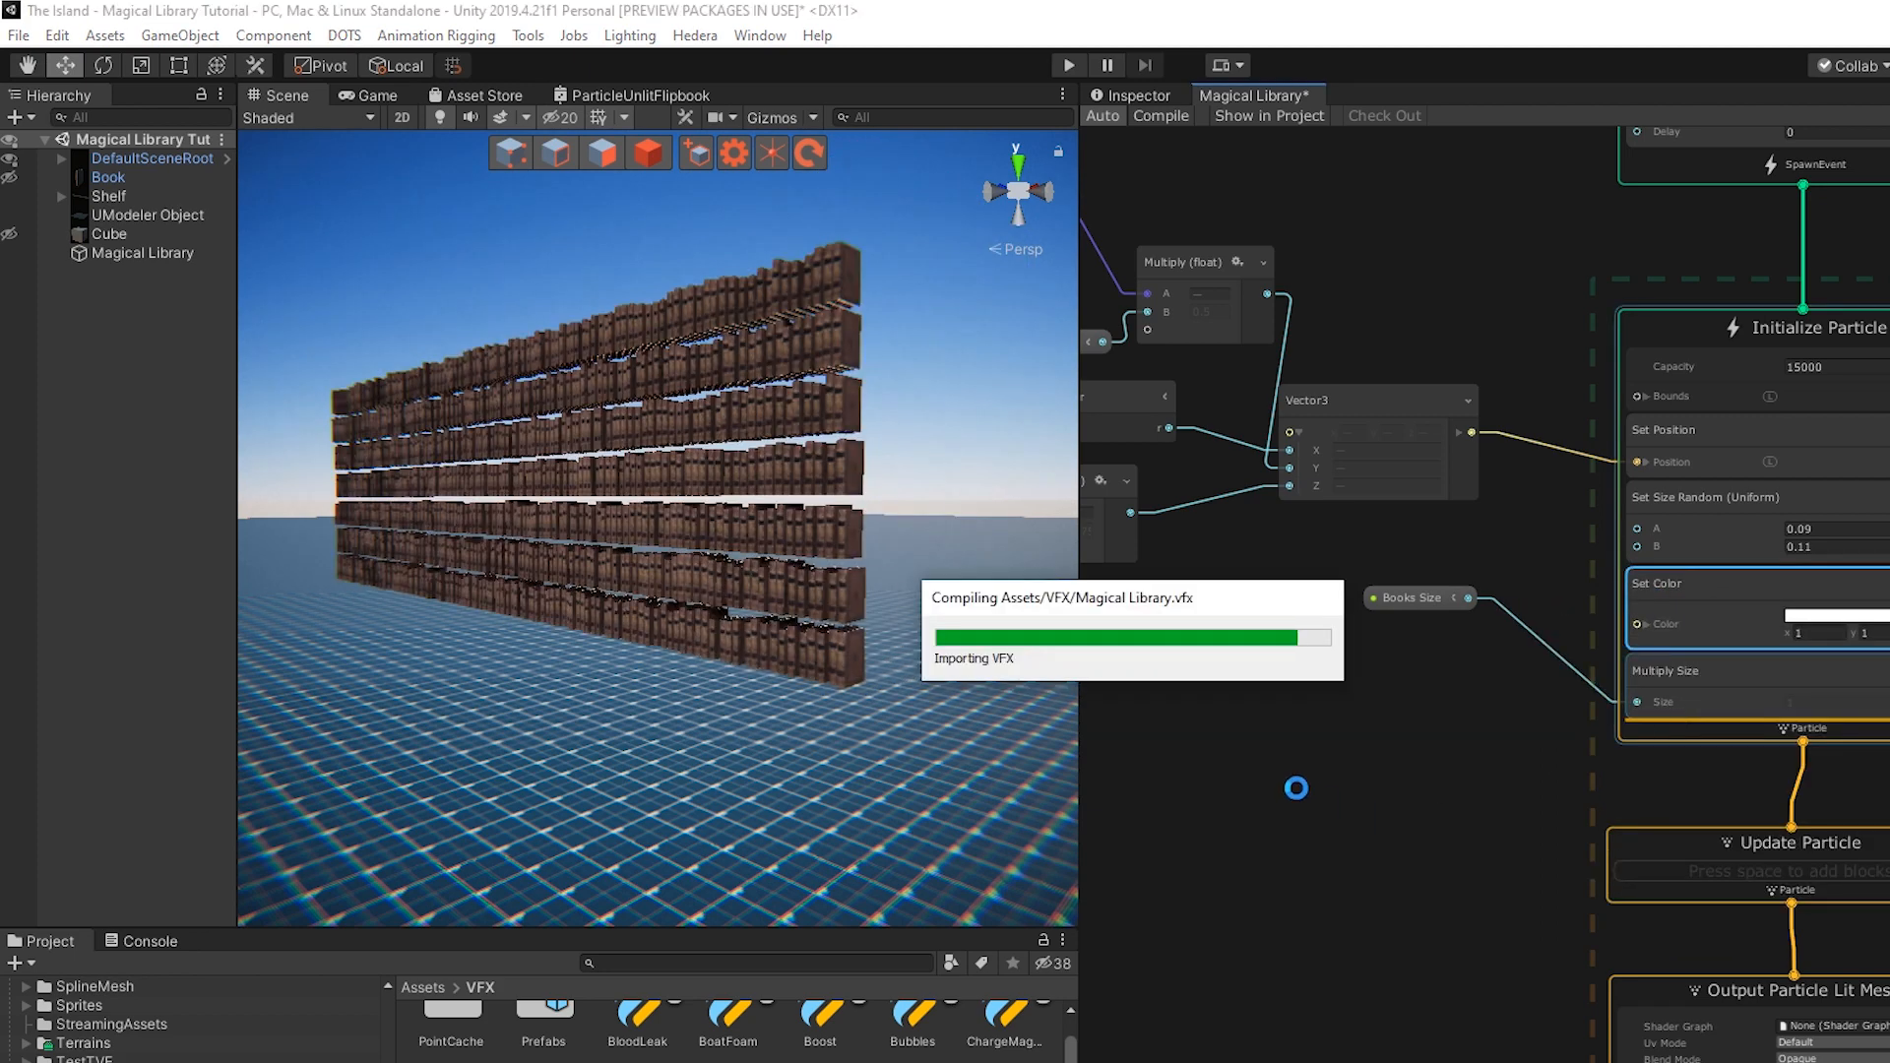
# Create a Lerp node and connect its output to the Set Color block's Color
pyautogui.rightClick(1351, 759)
pyautogui.click(1383, 760)
pyautogui.write('lerp')
pyautogui.press('Return')
pyautogui.moveTo(1370, 791); pyautogui.dragTo(1637, 693)
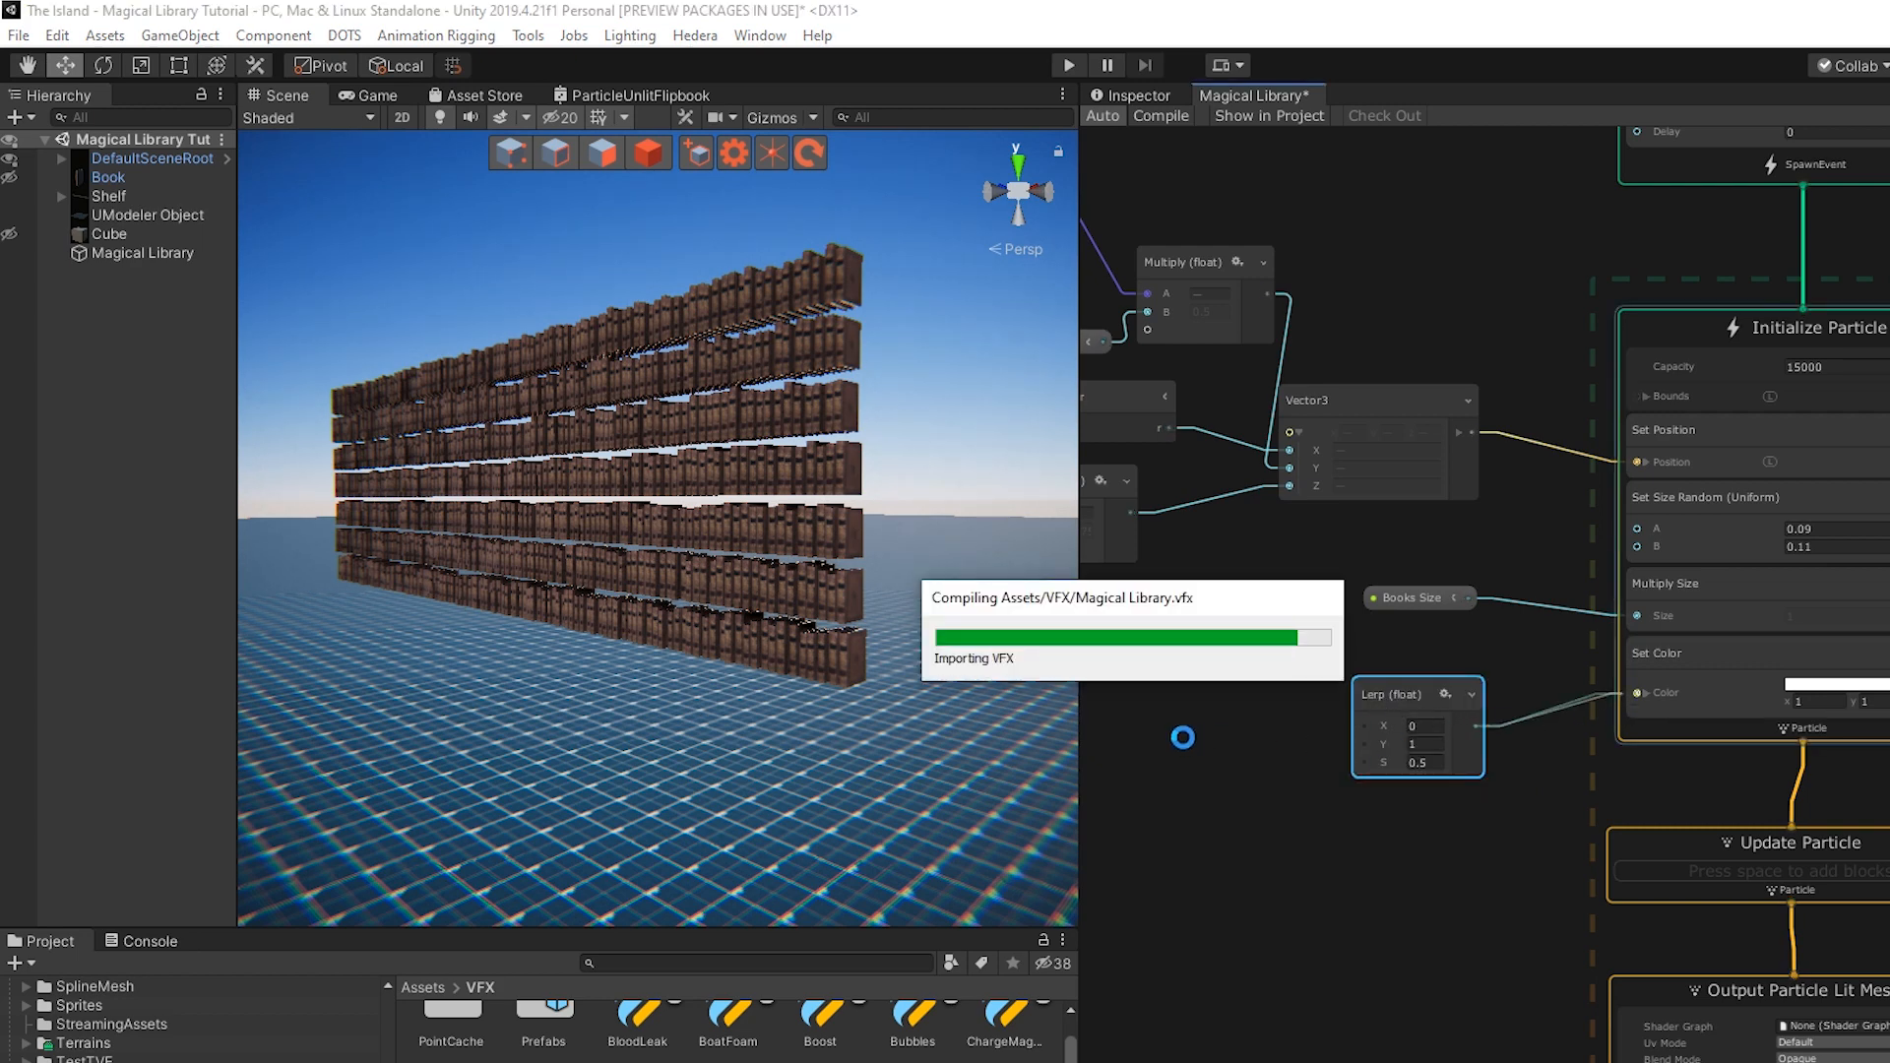
# Create a Color node and position it beside the Lerp node's inputs
pyautogui.rightClick(1184, 678)
pyautogui.click(1238, 686)
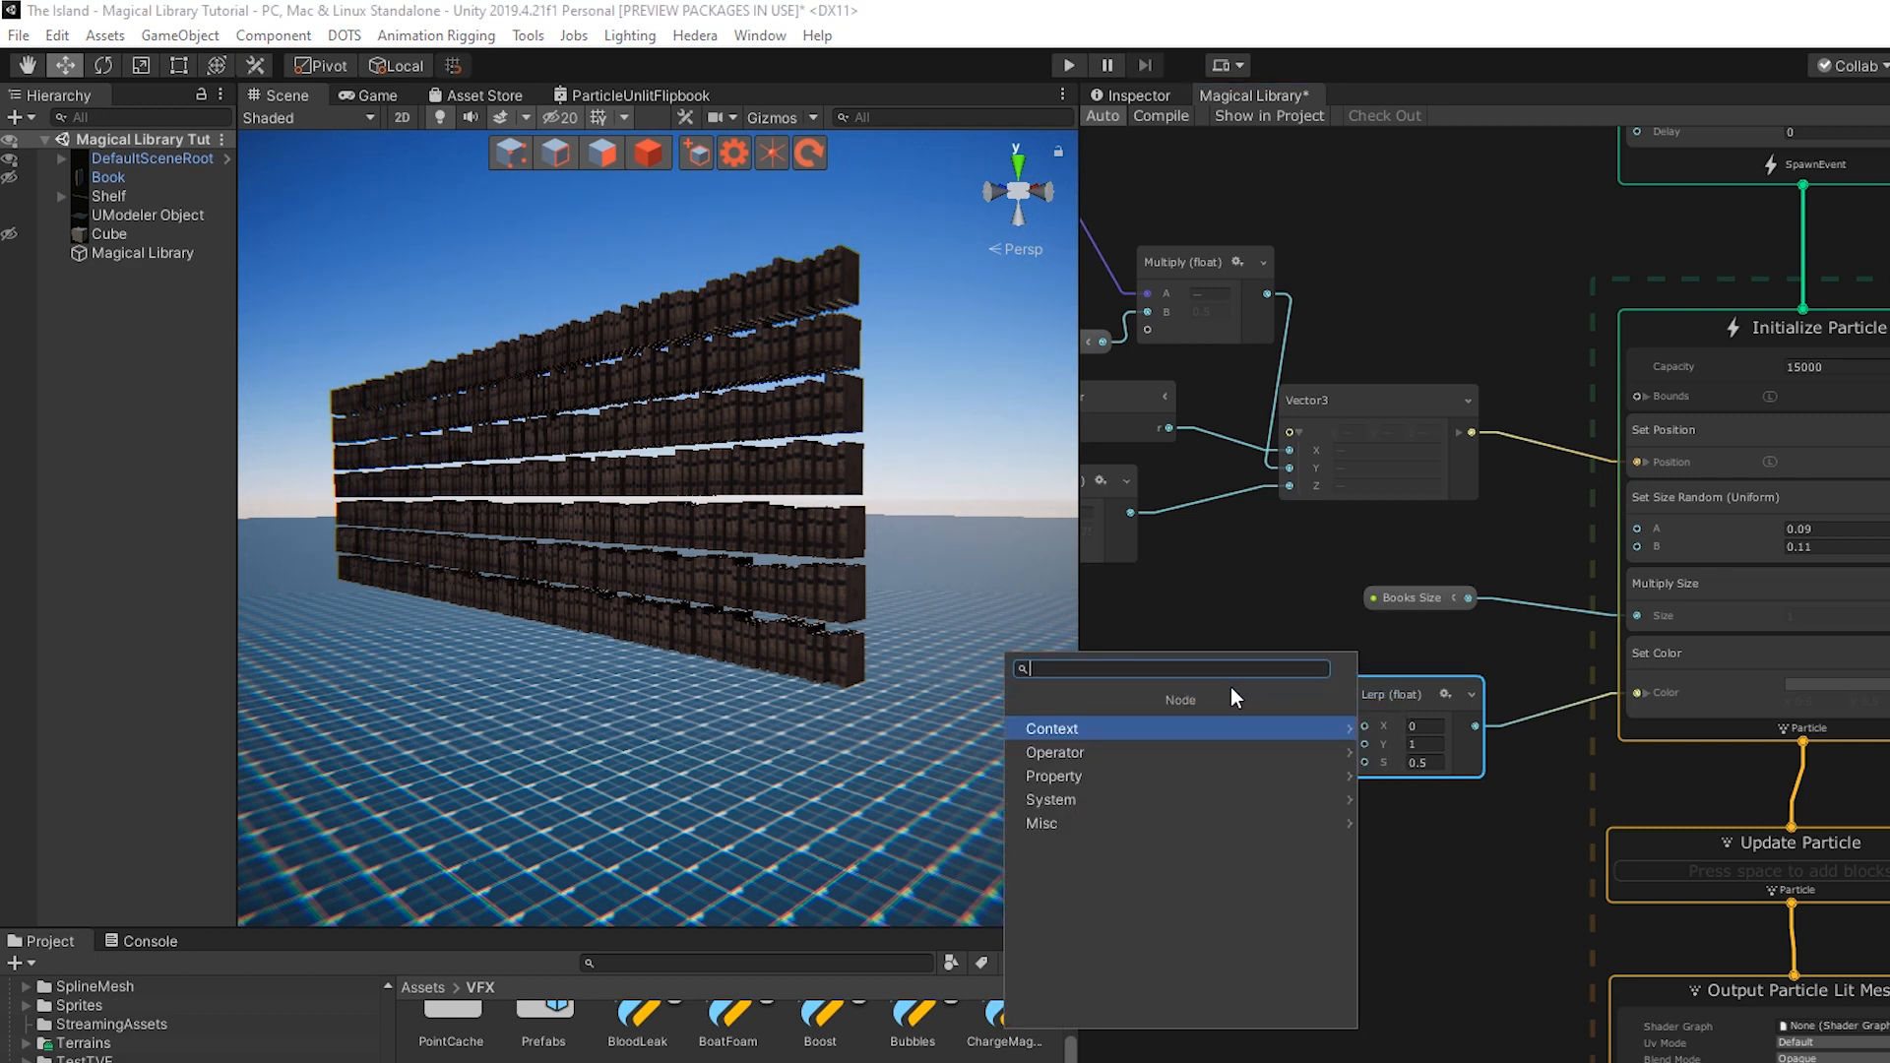
pyautogui.write('color')
pyautogui.press('Return')
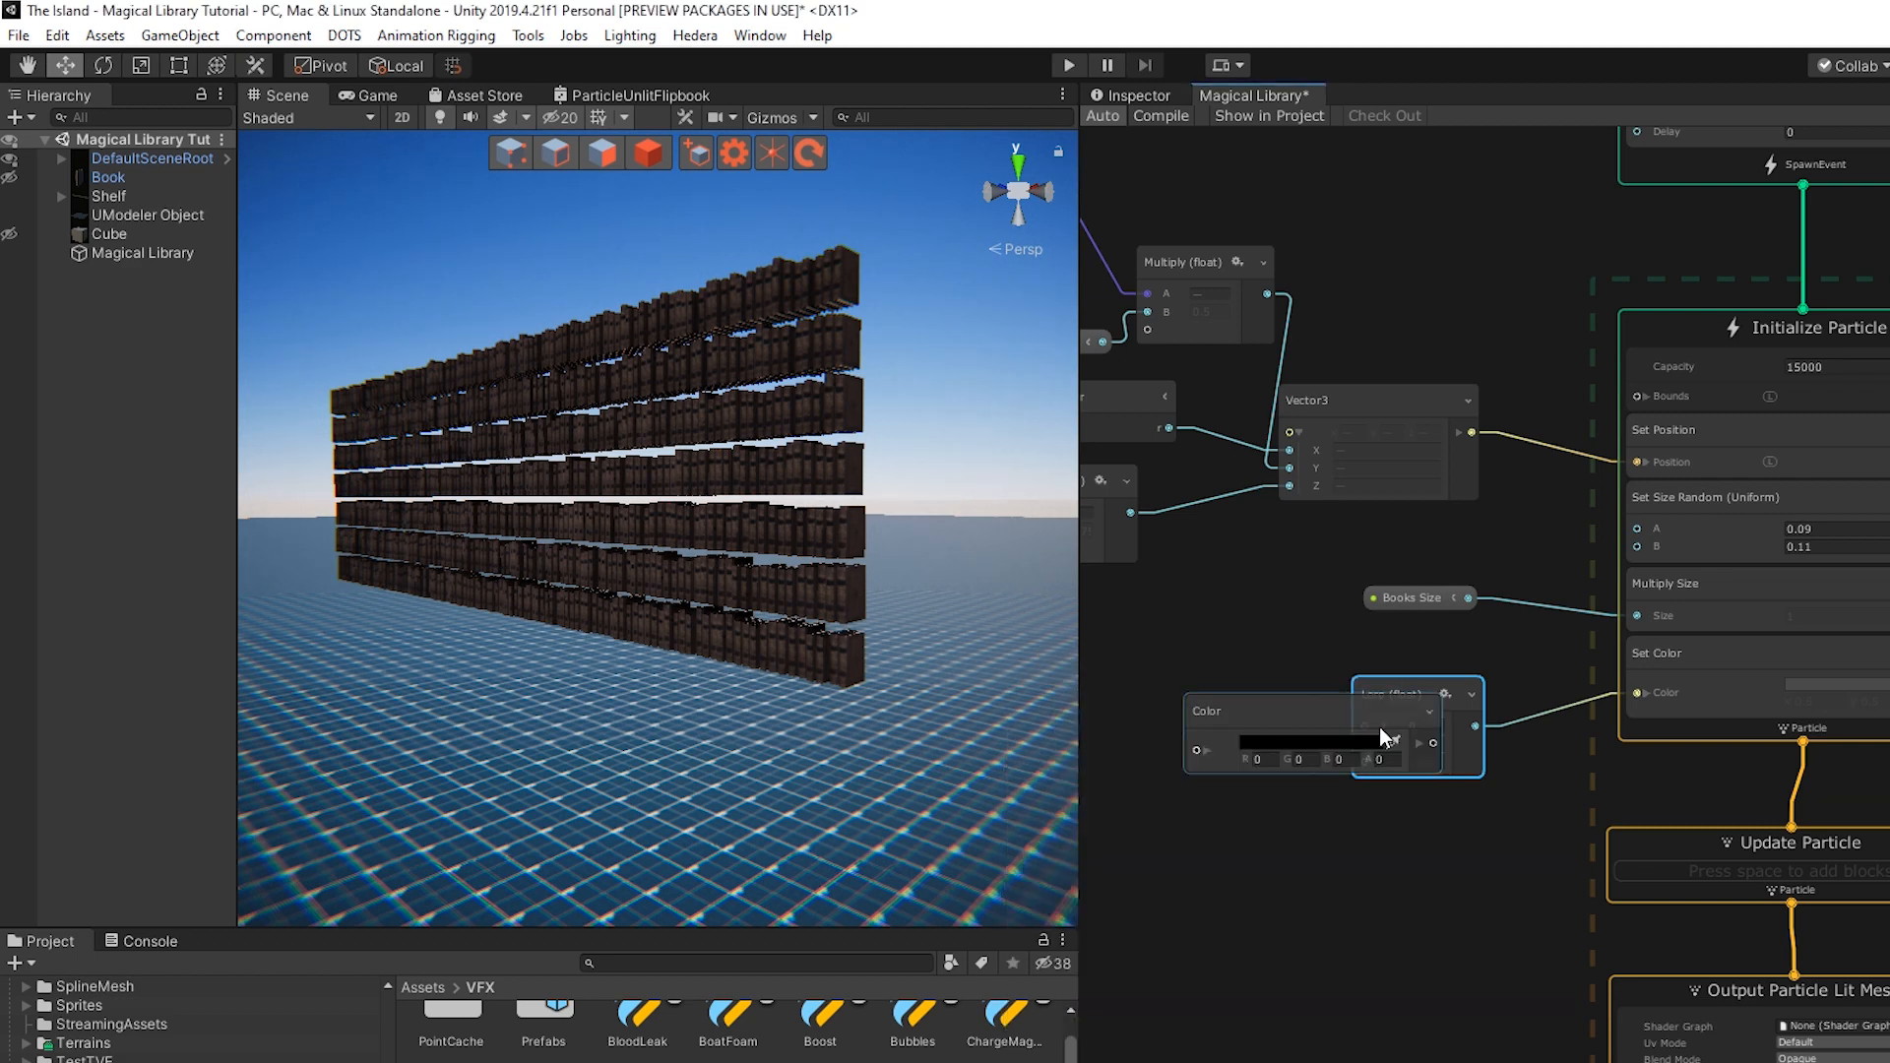
pyautogui.click(1224, 708)
pyautogui.moveTo(1220, 700); pyautogui.dragTo(1200, 678)
pyautogui.moveTo(1257, 788); pyautogui.dragTo(1356, 720, button='middle')
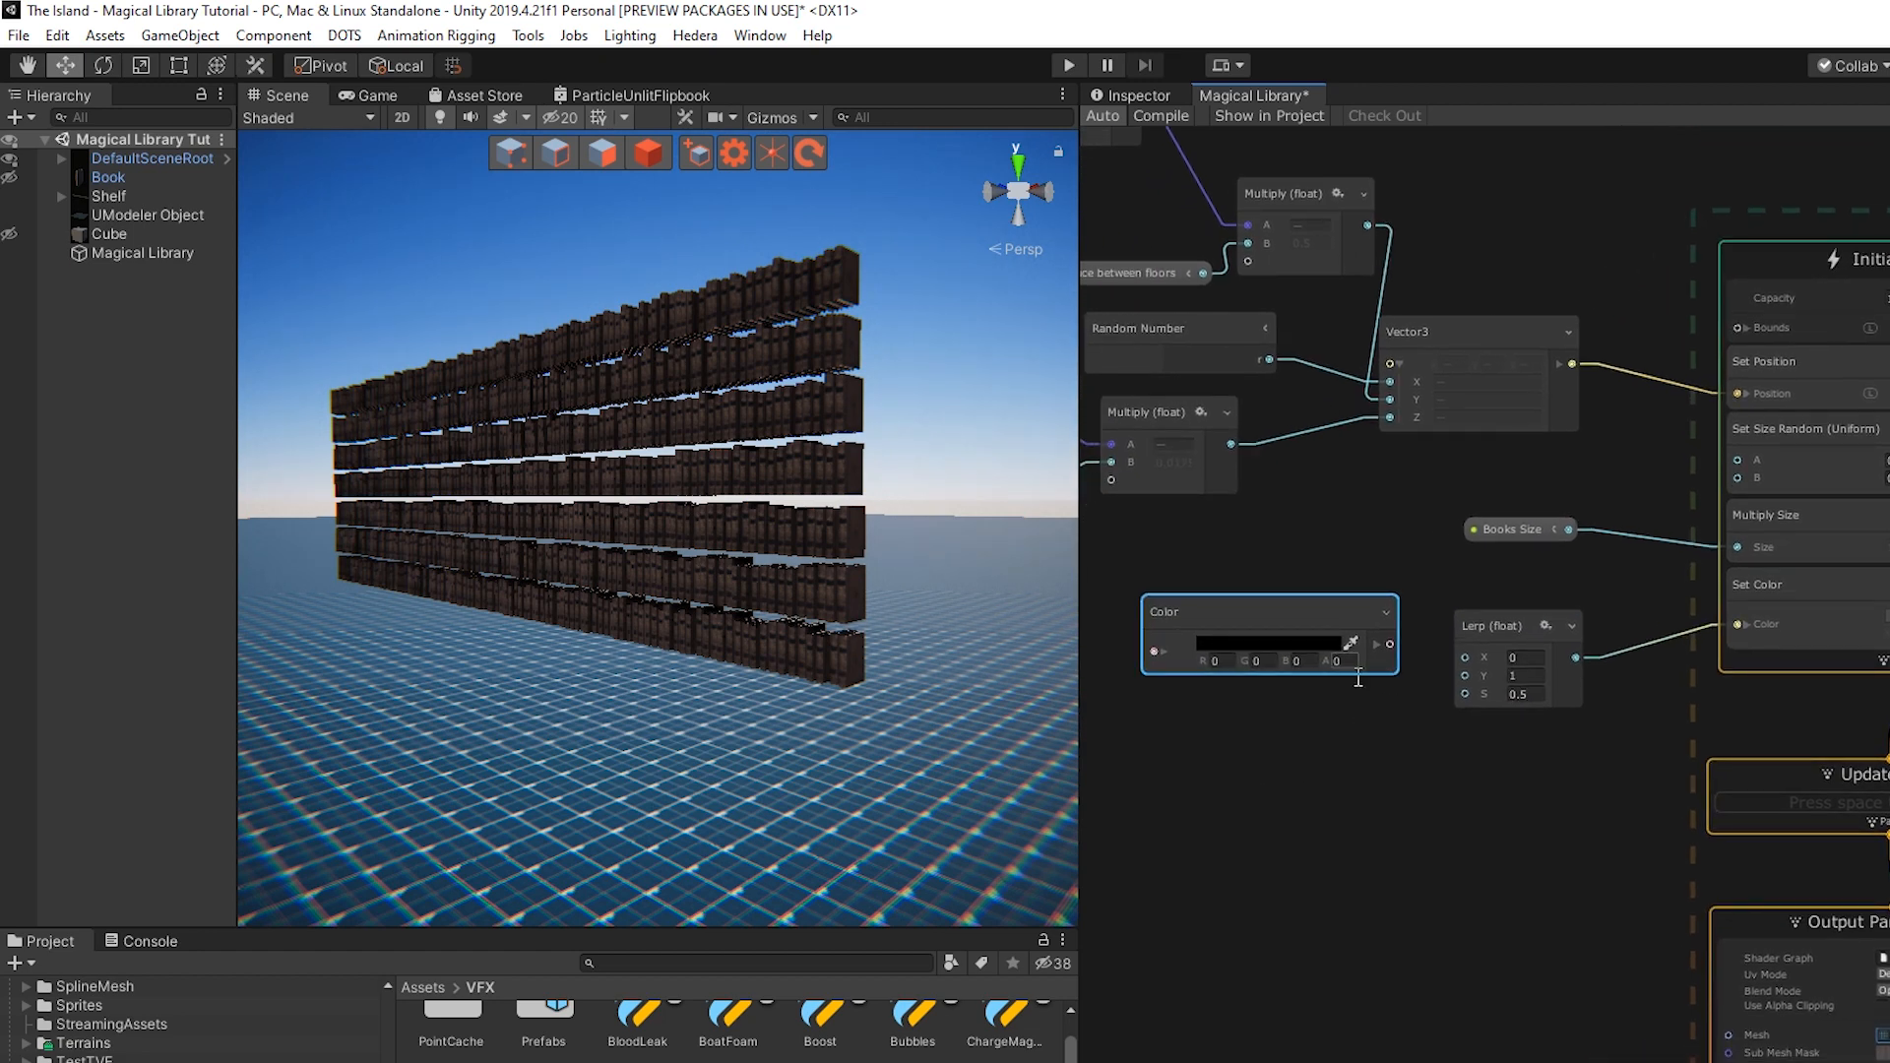
# Duplicate the Color node below the original, set the copy to white, and connect it to the Lerp's Y
pyautogui.hotkey('ctrl', 'd')
pyautogui.moveTo(1593, 653); pyautogui.dragTo(1256, 702)
pyautogui.click(1334, 735)
pyautogui.moveTo(1428, 589); pyautogui.dragTo(1408, 462)
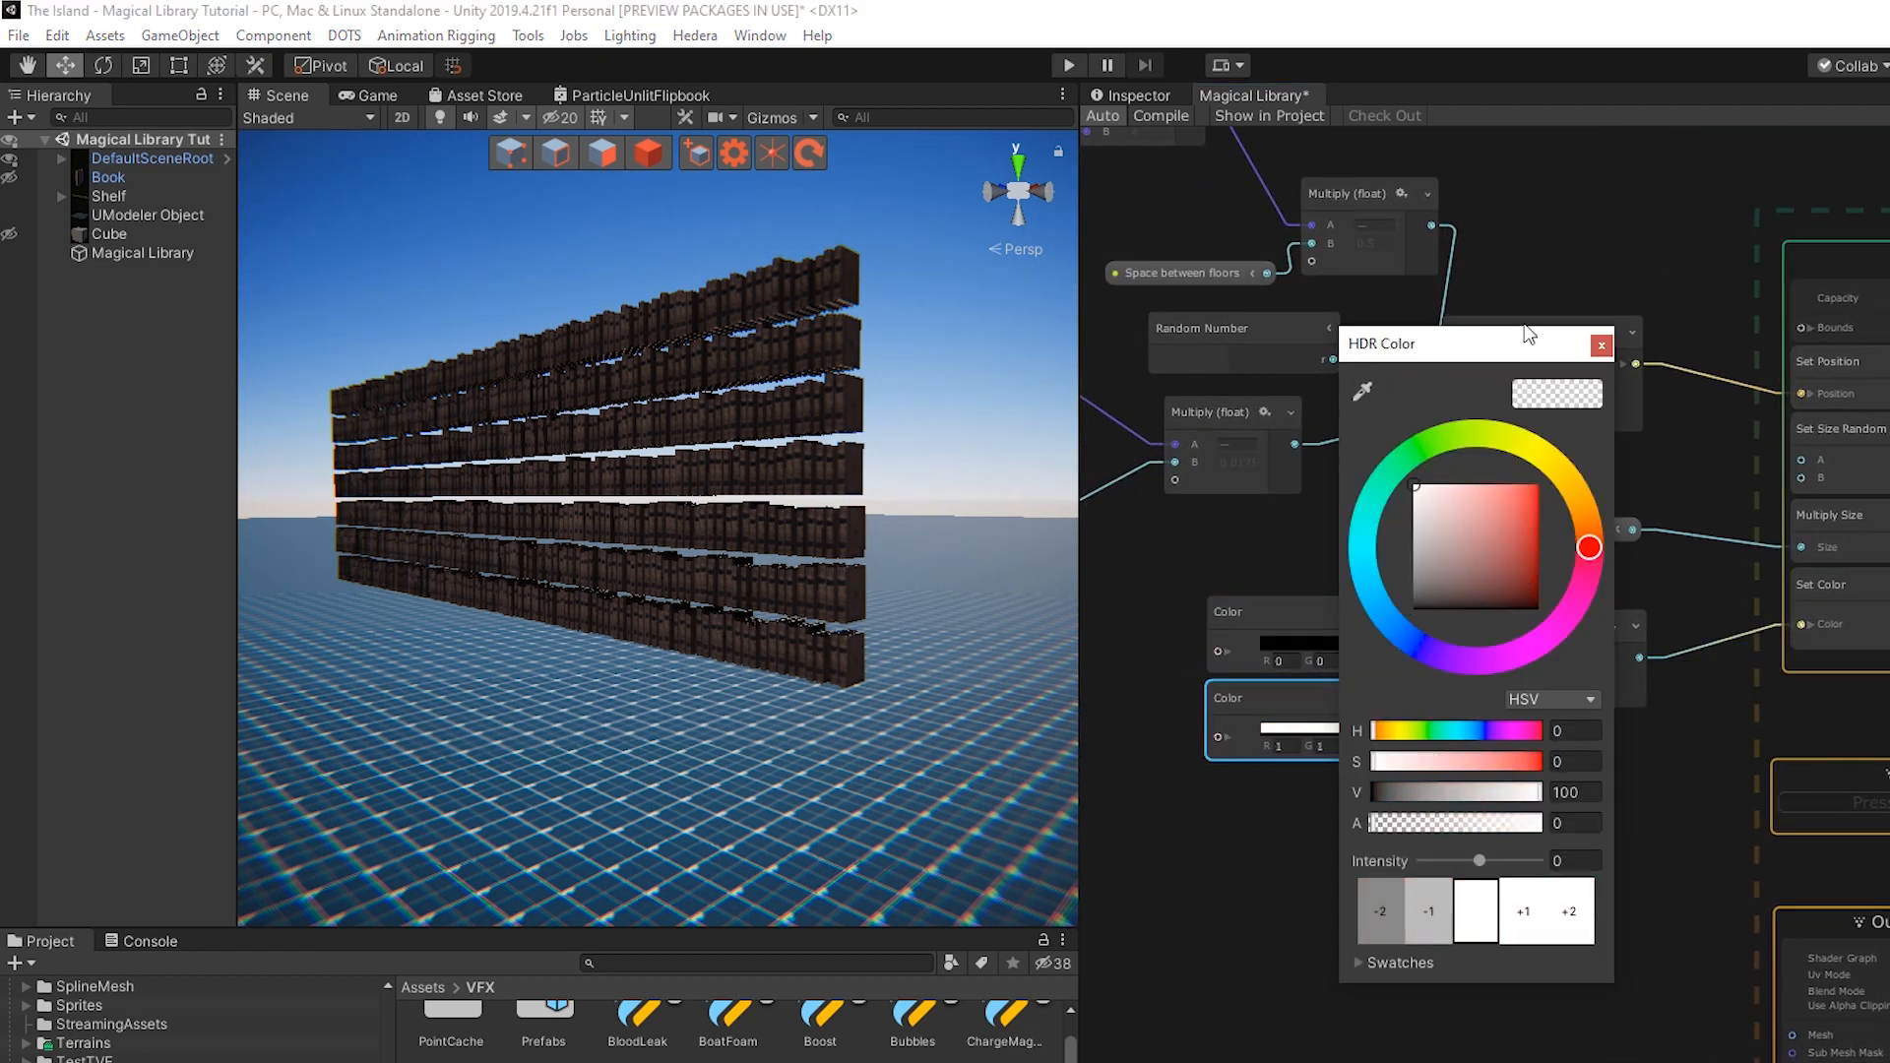
pyautogui.click(1602, 347)
pyautogui.moveTo(1454, 730); pyautogui.dragTo(1529, 676)
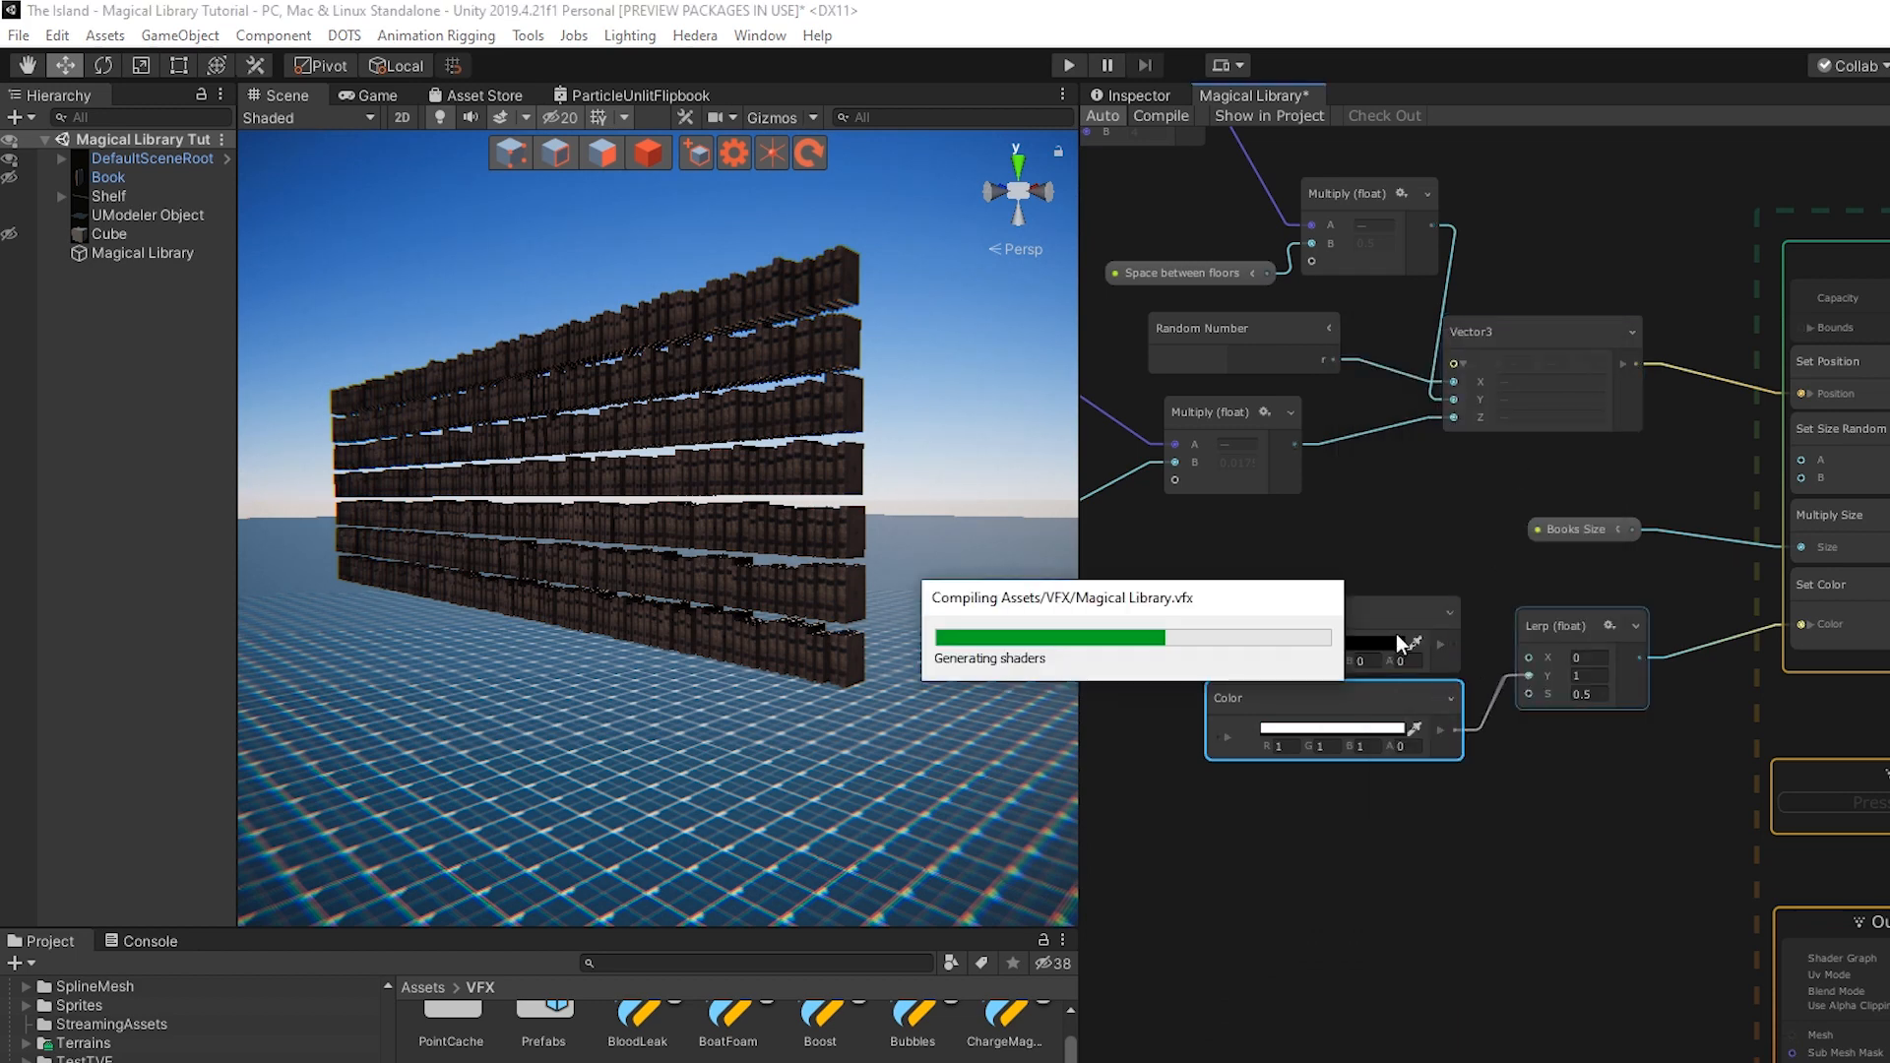
# Set the upper Color node to grey with R, G and B at 0.52, feeding the Lerp's X
pyautogui.click(1324, 643)
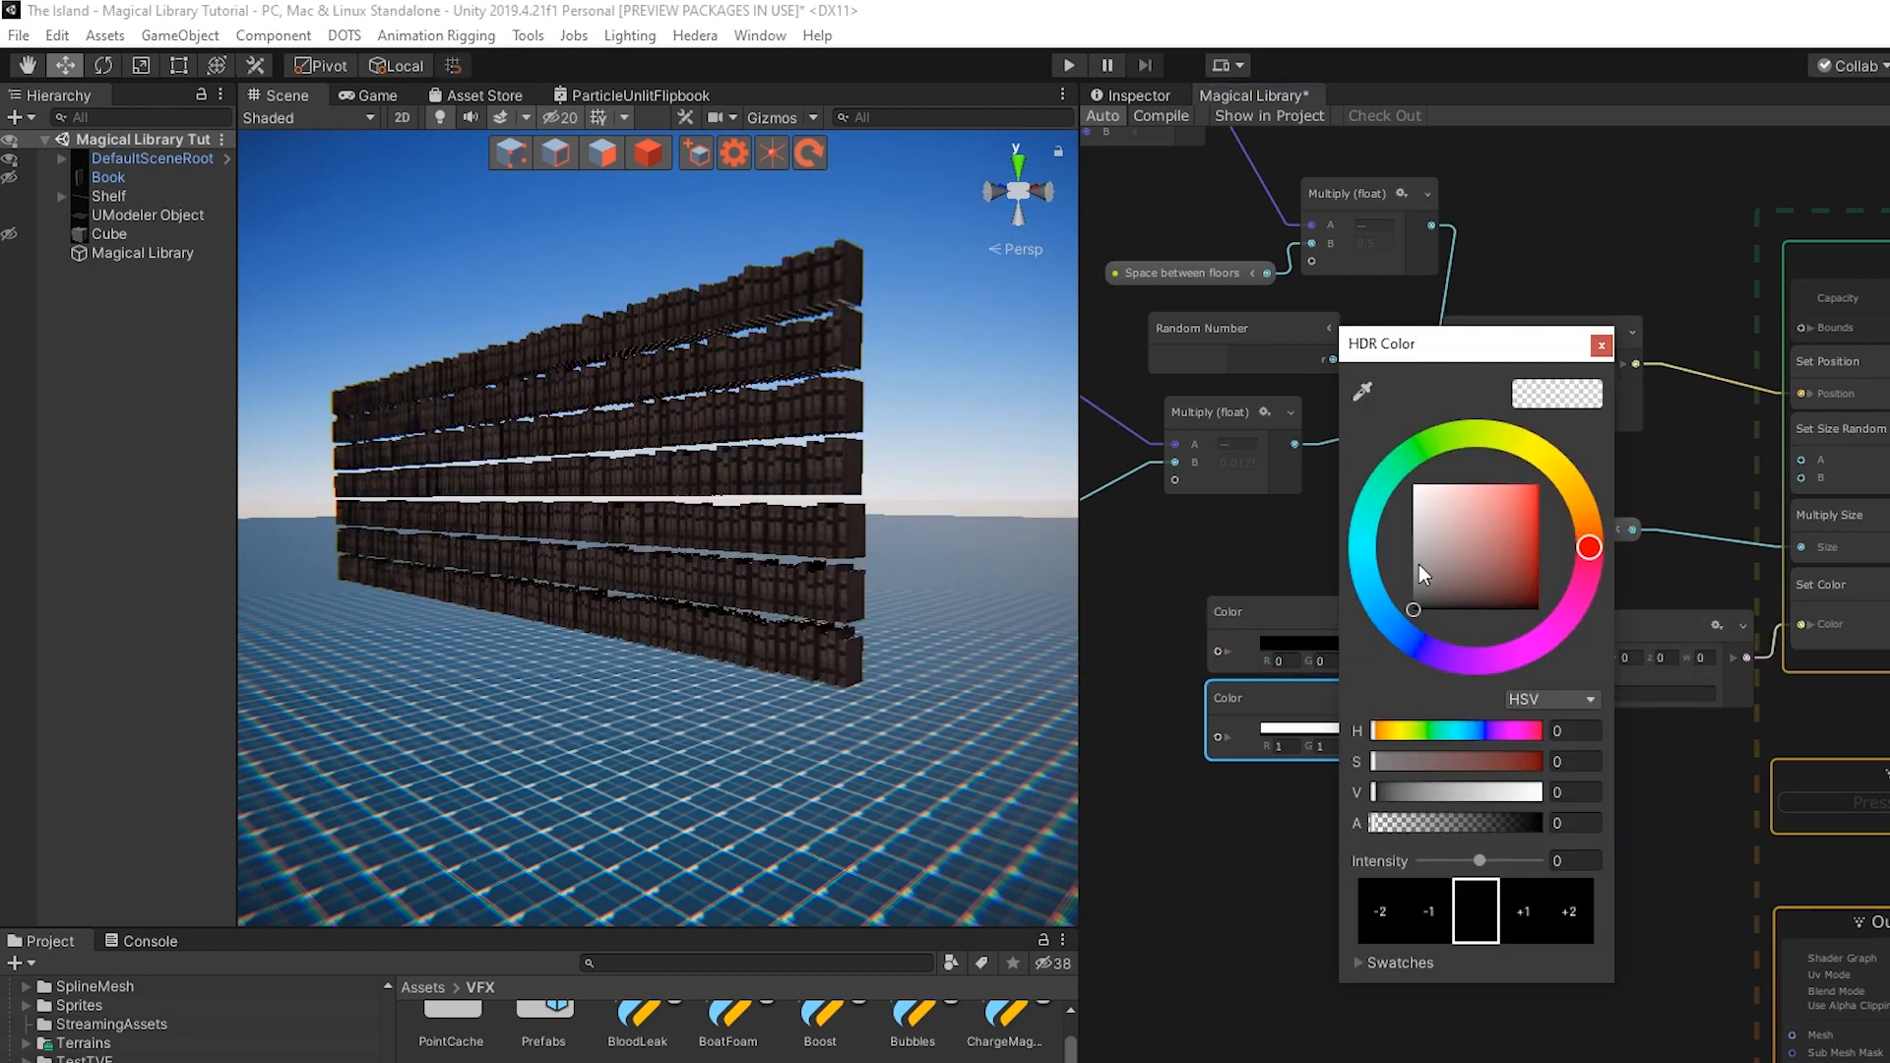
pyautogui.moveTo(1394, 558)
pyautogui.mouseDown()
pyautogui.moveTo(1398, 472)
pyautogui.moveTo(1398, 543)
pyautogui.mouseUp()
pyautogui.click(1602, 346)
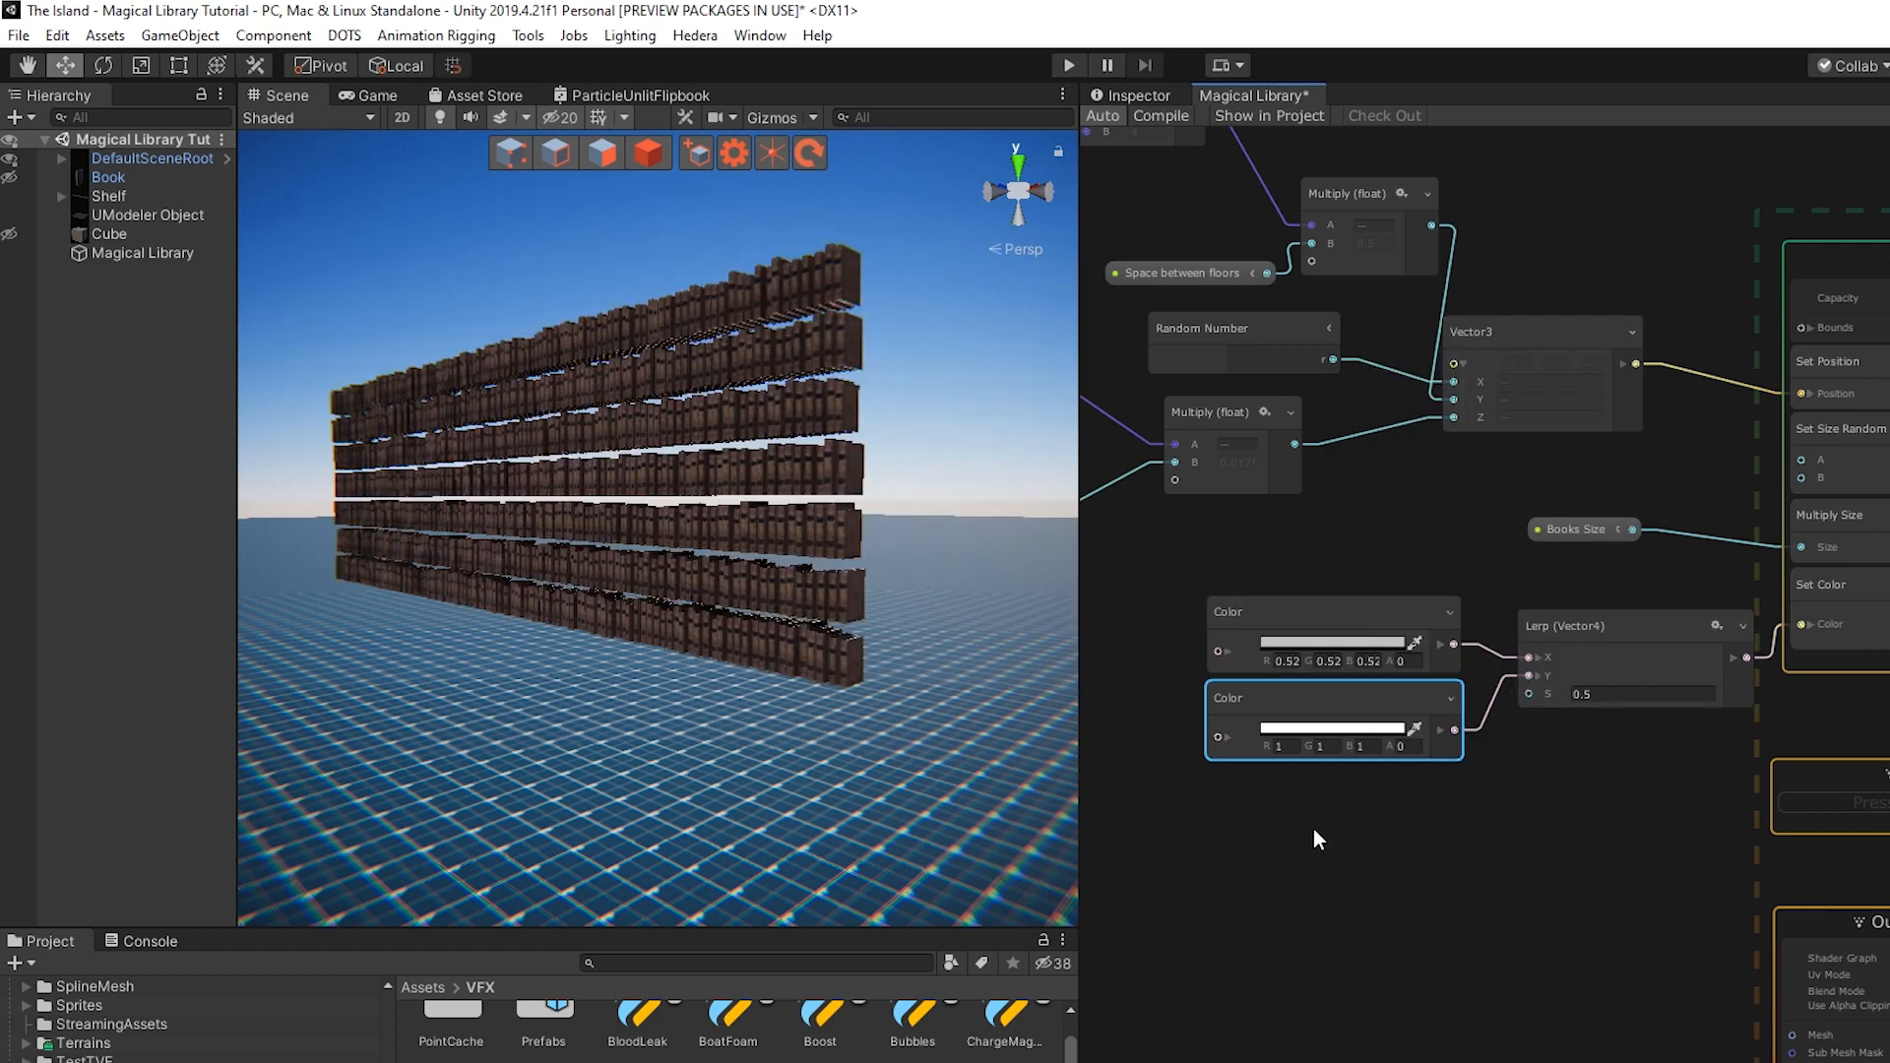
# Duplicate the Random Number node below the colors, with Min 0 and Max 1, and connect it to the Lerp's S
pyautogui.click(1250, 347)
pyautogui.hotkey('ctrl', 'd')
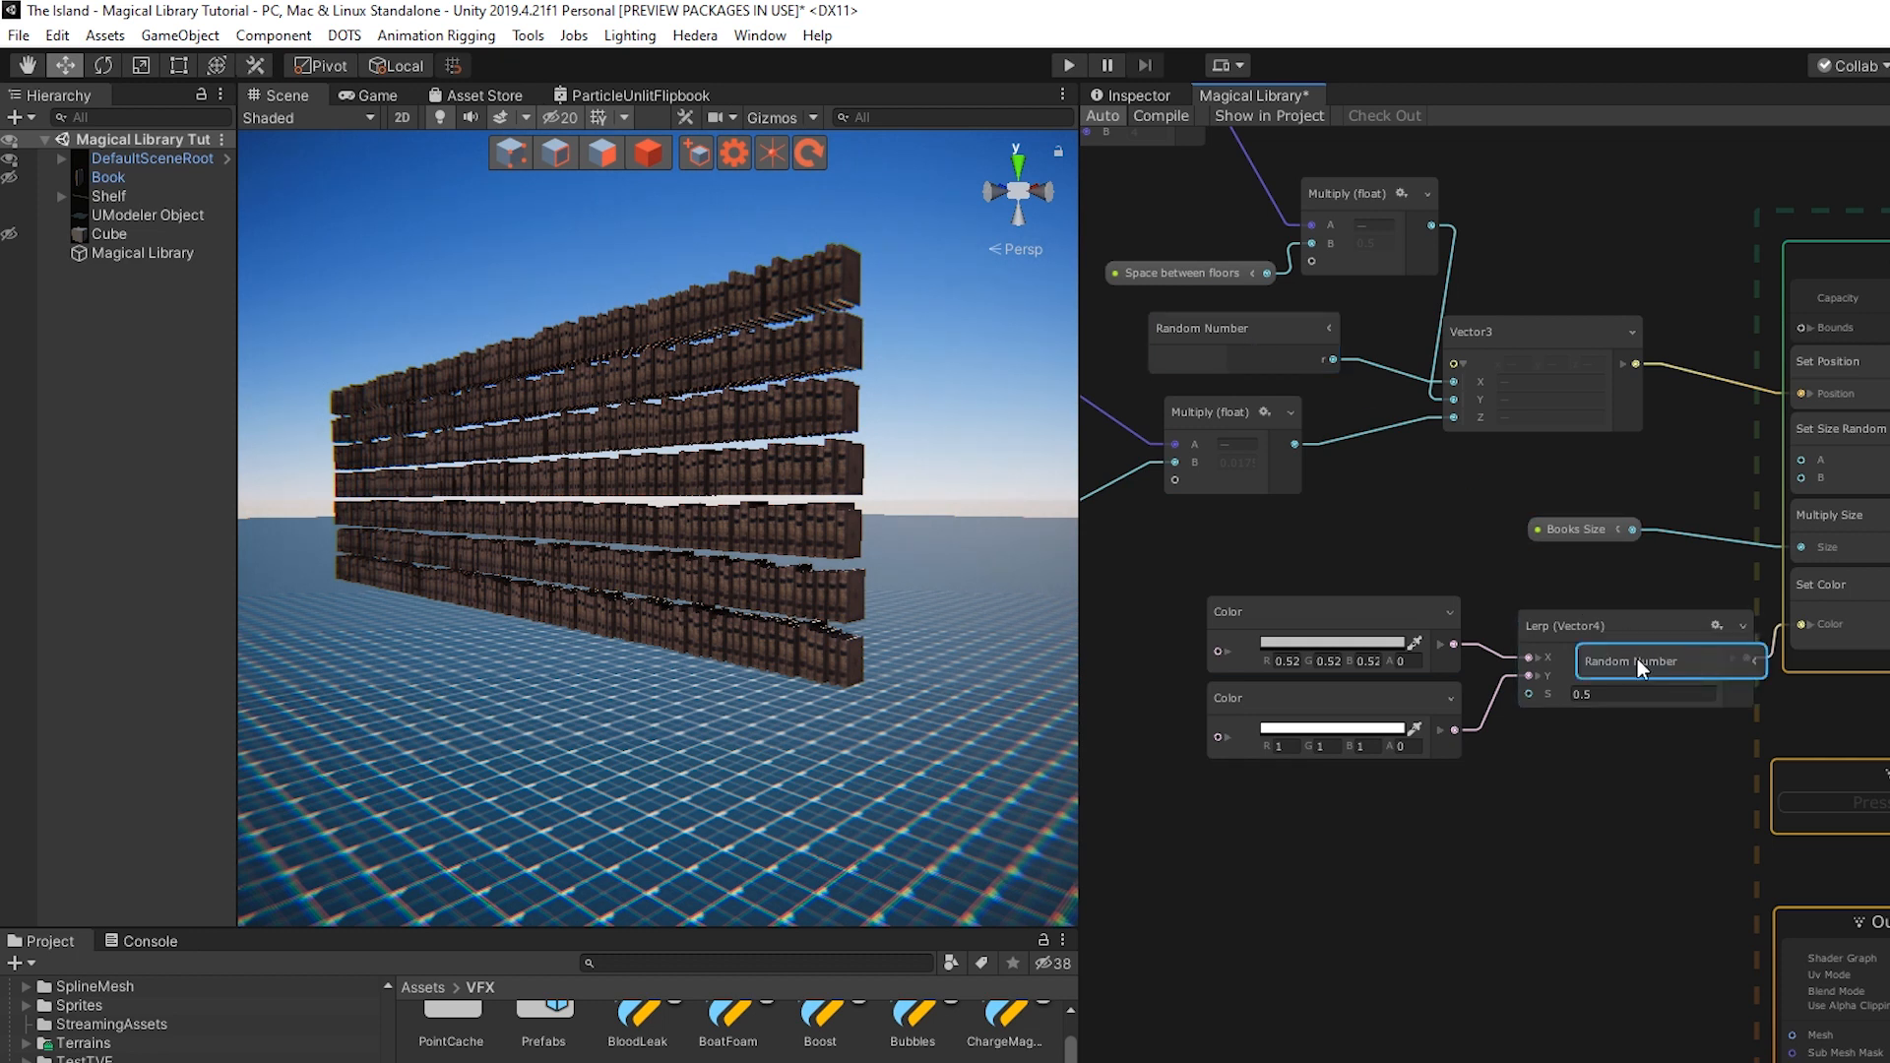
pyautogui.moveTo(1640, 668); pyautogui.dragTo(1322, 836)
pyautogui.click(1432, 830)
pyautogui.click(1329, 924)
pyautogui.moveTo(1435, 910); pyautogui.dragTo(1529, 694)
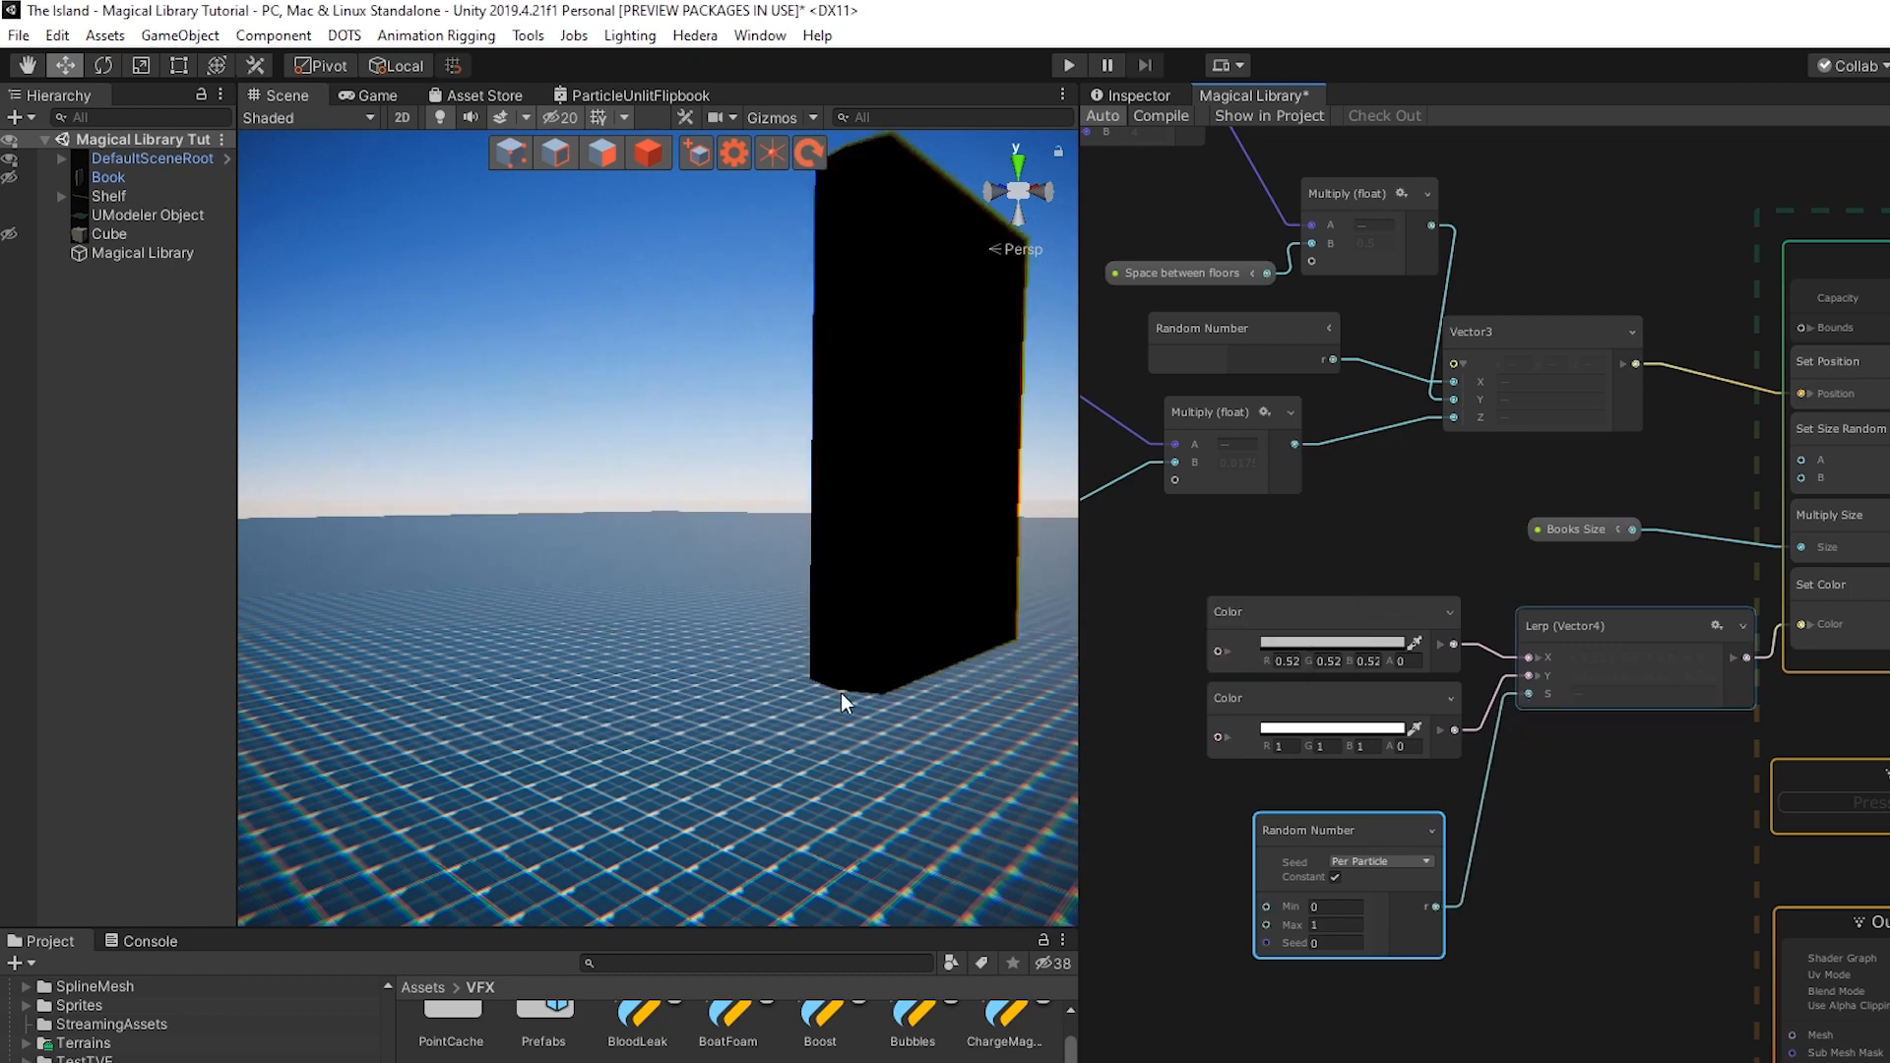
pyautogui.keyDown('alt'); pyautogui.moveTo(620, 685); pyautogui.dragTo(558, 595); pyautogui.keyUp('alt')
pyautogui.moveTo(617, 527); pyautogui.dragTo(652, 689, button='middle')
pyautogui.keyDown('alt'); pyautogui.moveTo(610, 703); pyautogui.dragTo(650, 600); pyautogui.keyUp('alt')
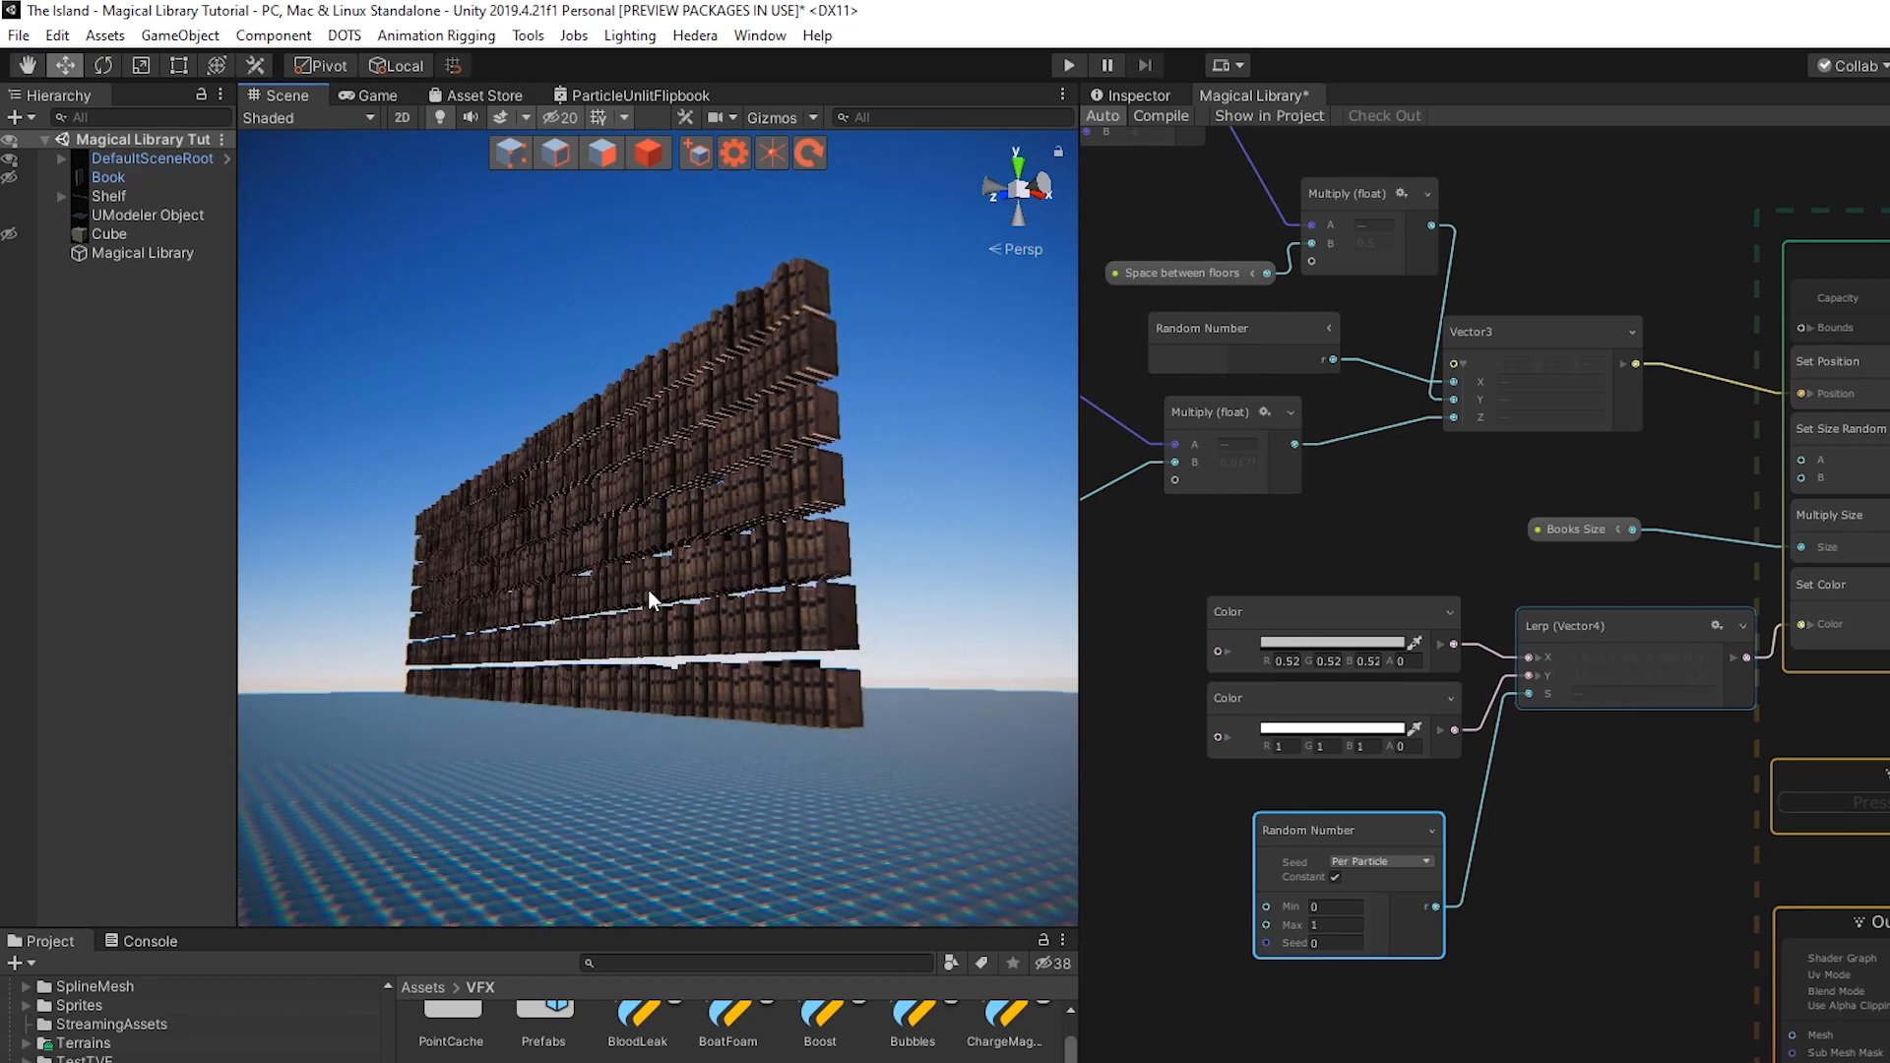
pyautogui.click(1331, 878)
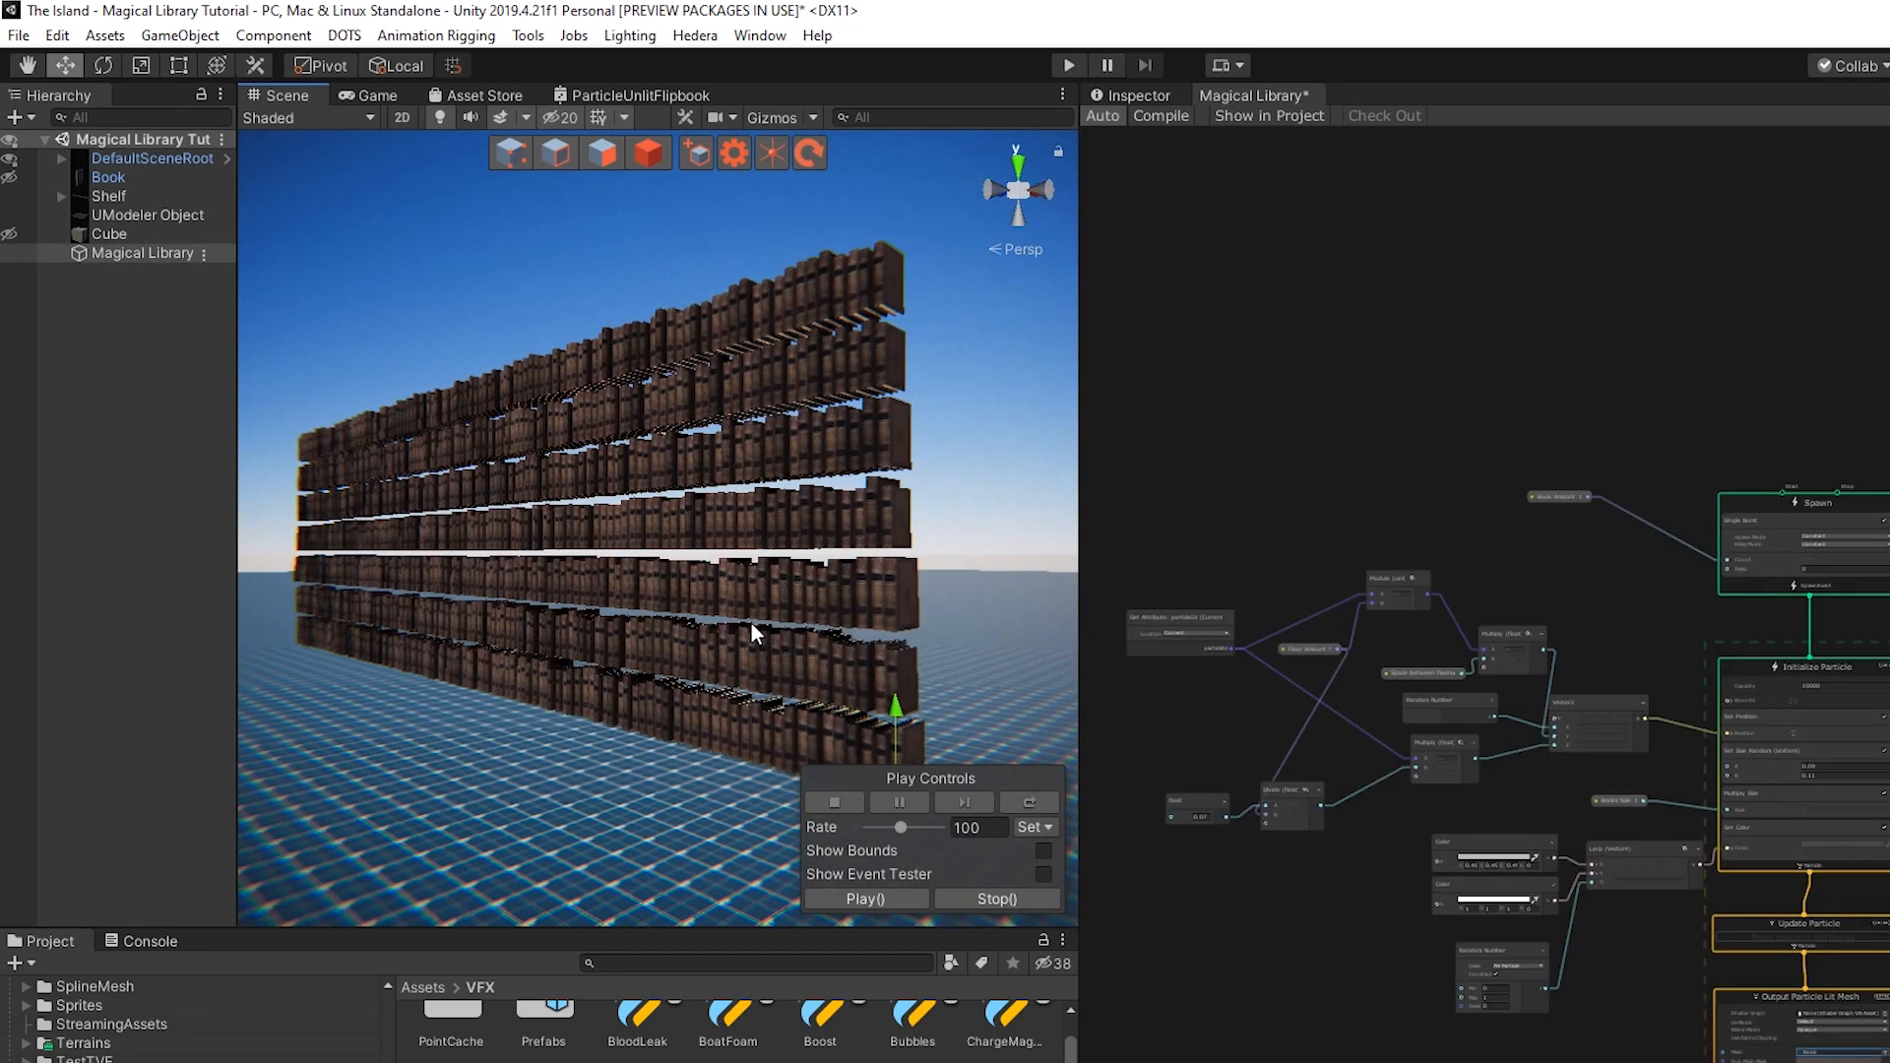
# Add a Set Angle Random (Per-component) block to Initialize Particle, between Multiply Size and Set Color
pyautogui.scroll(5, 658, 532)
pyautogui.scroll(4, 1302, 984)
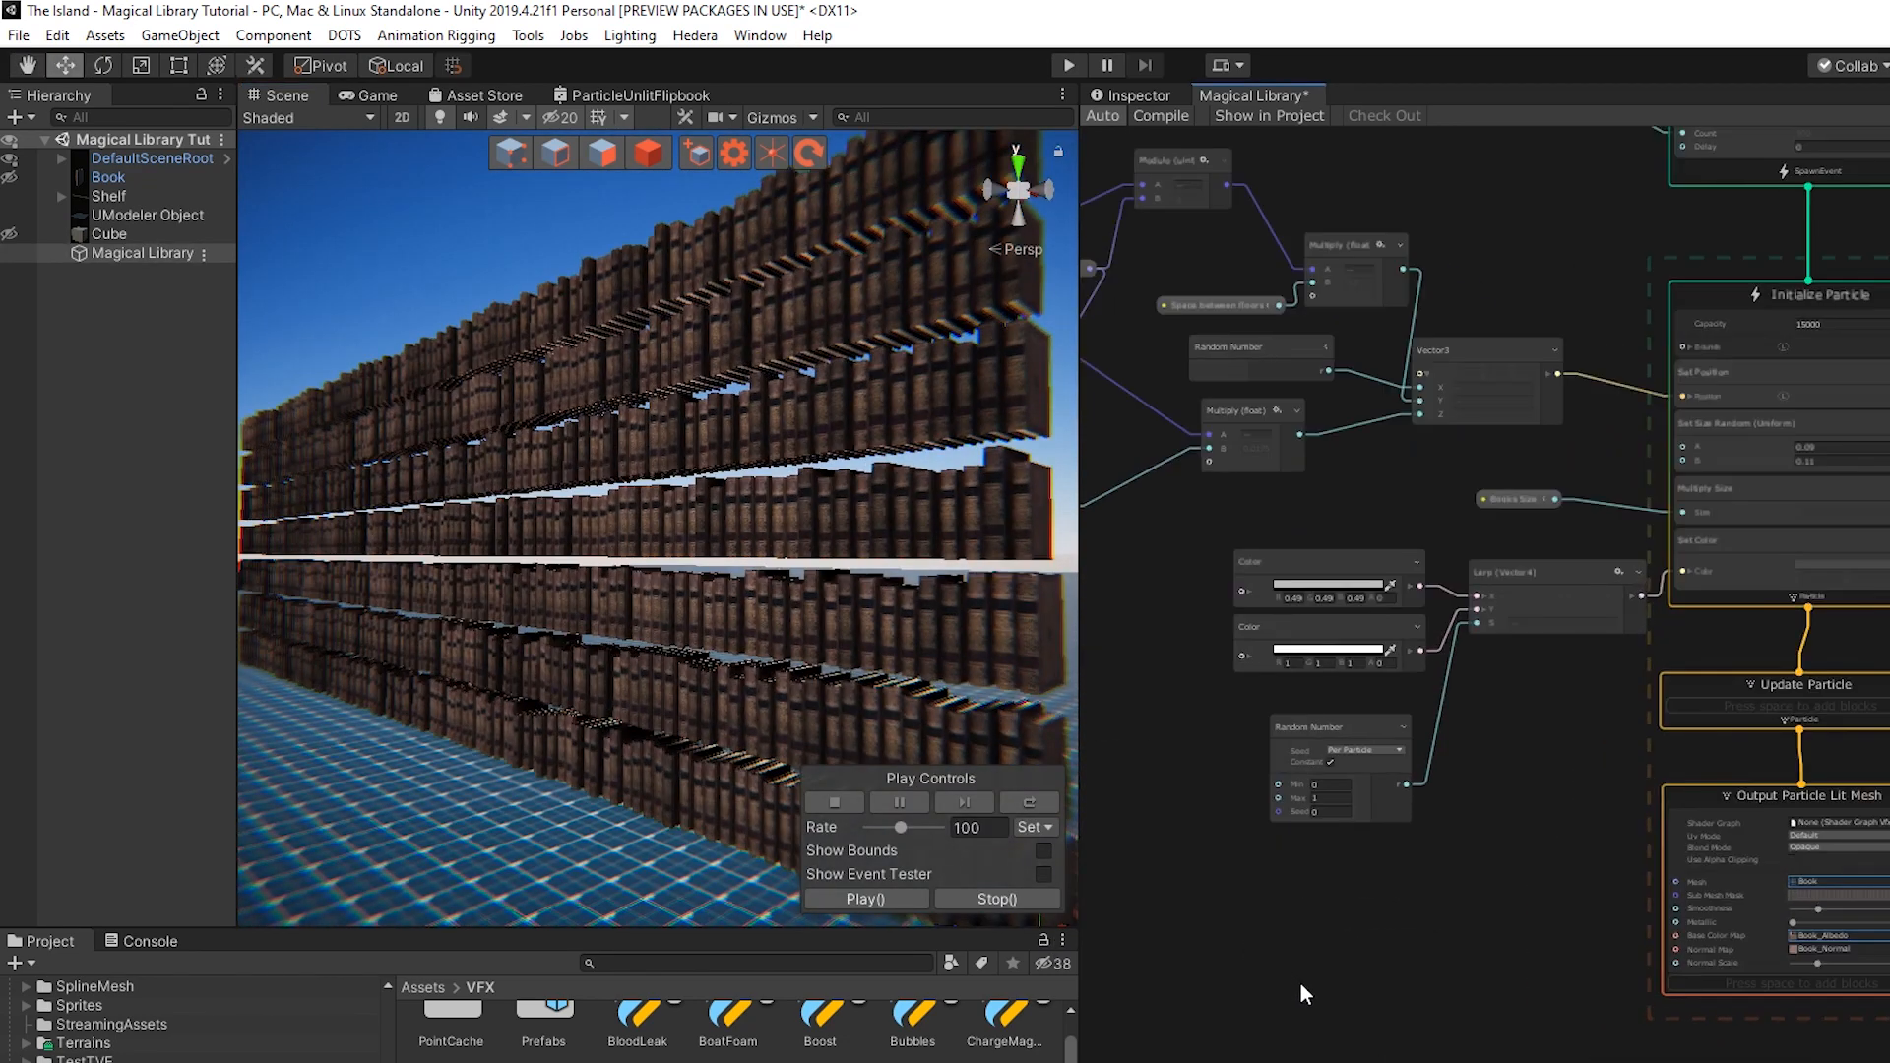
pyautogui.click(1833, 482)
pyautogui.press('space')
pyautogui.write('set anglera')
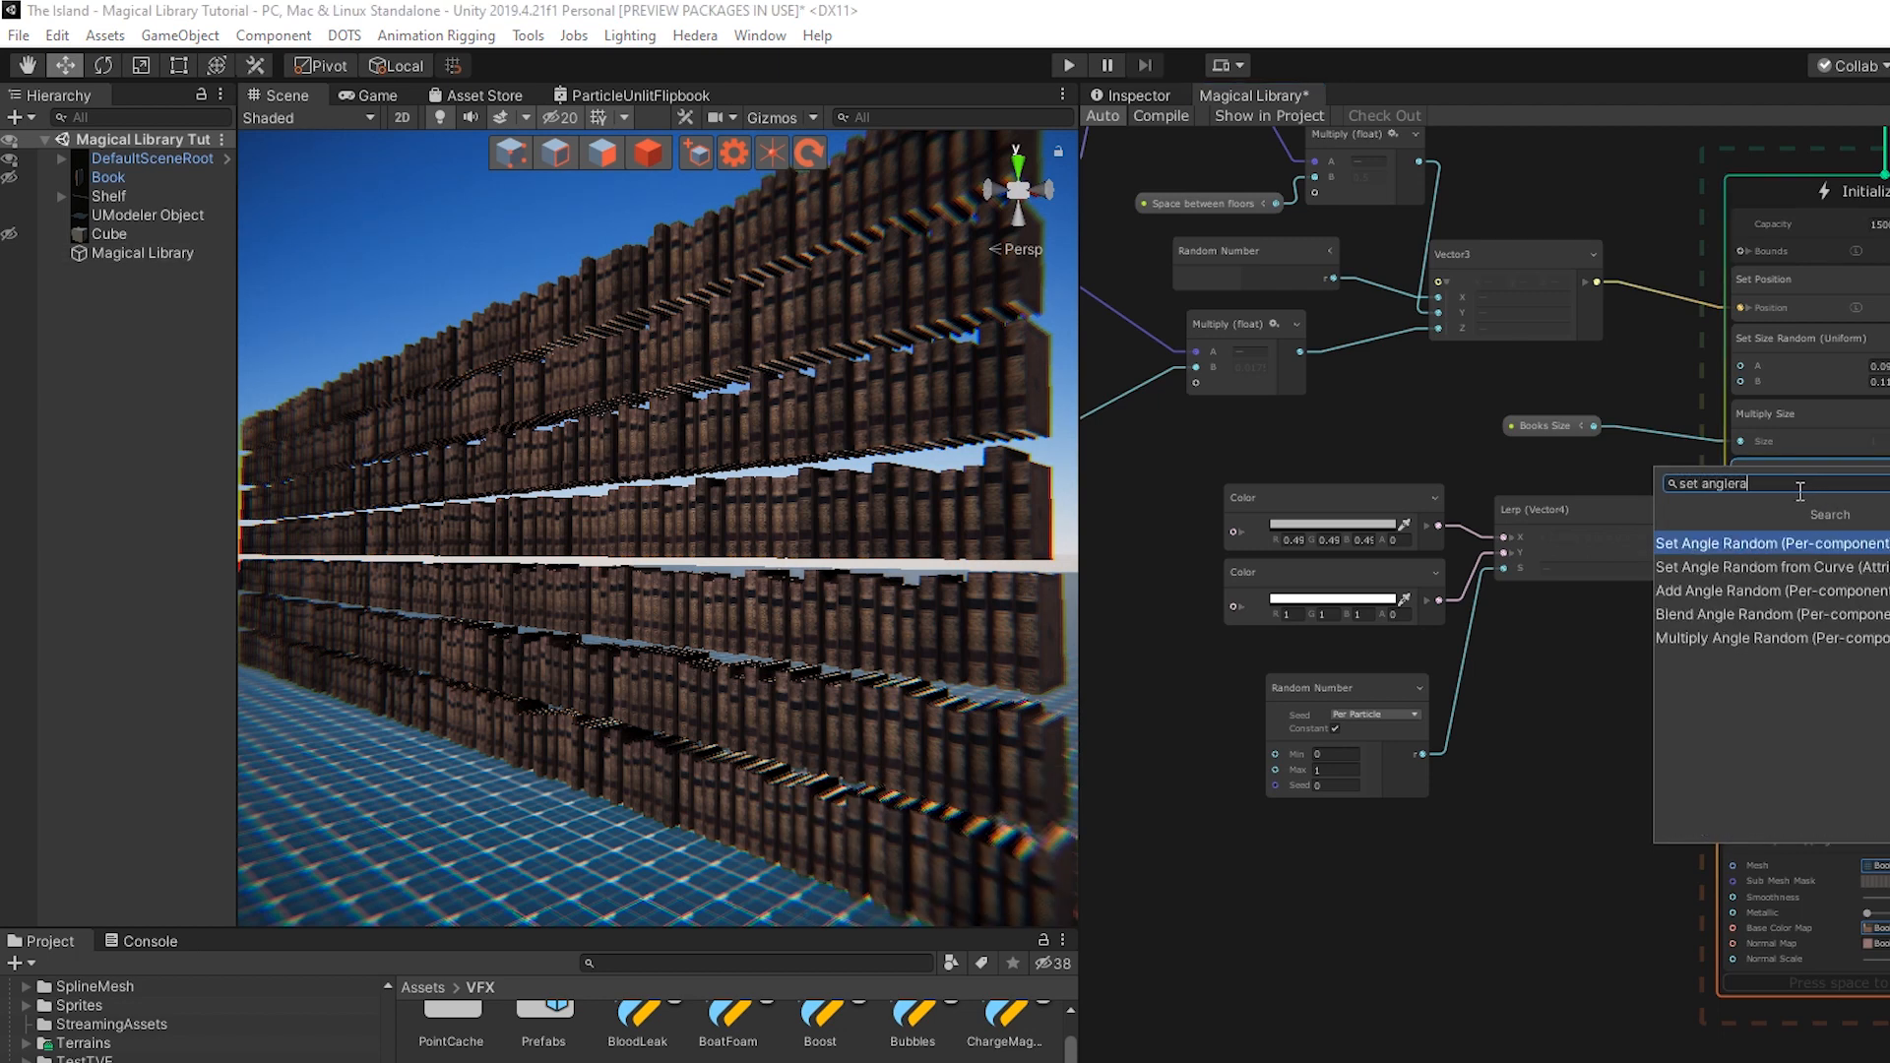
pyautogui.press('Return')
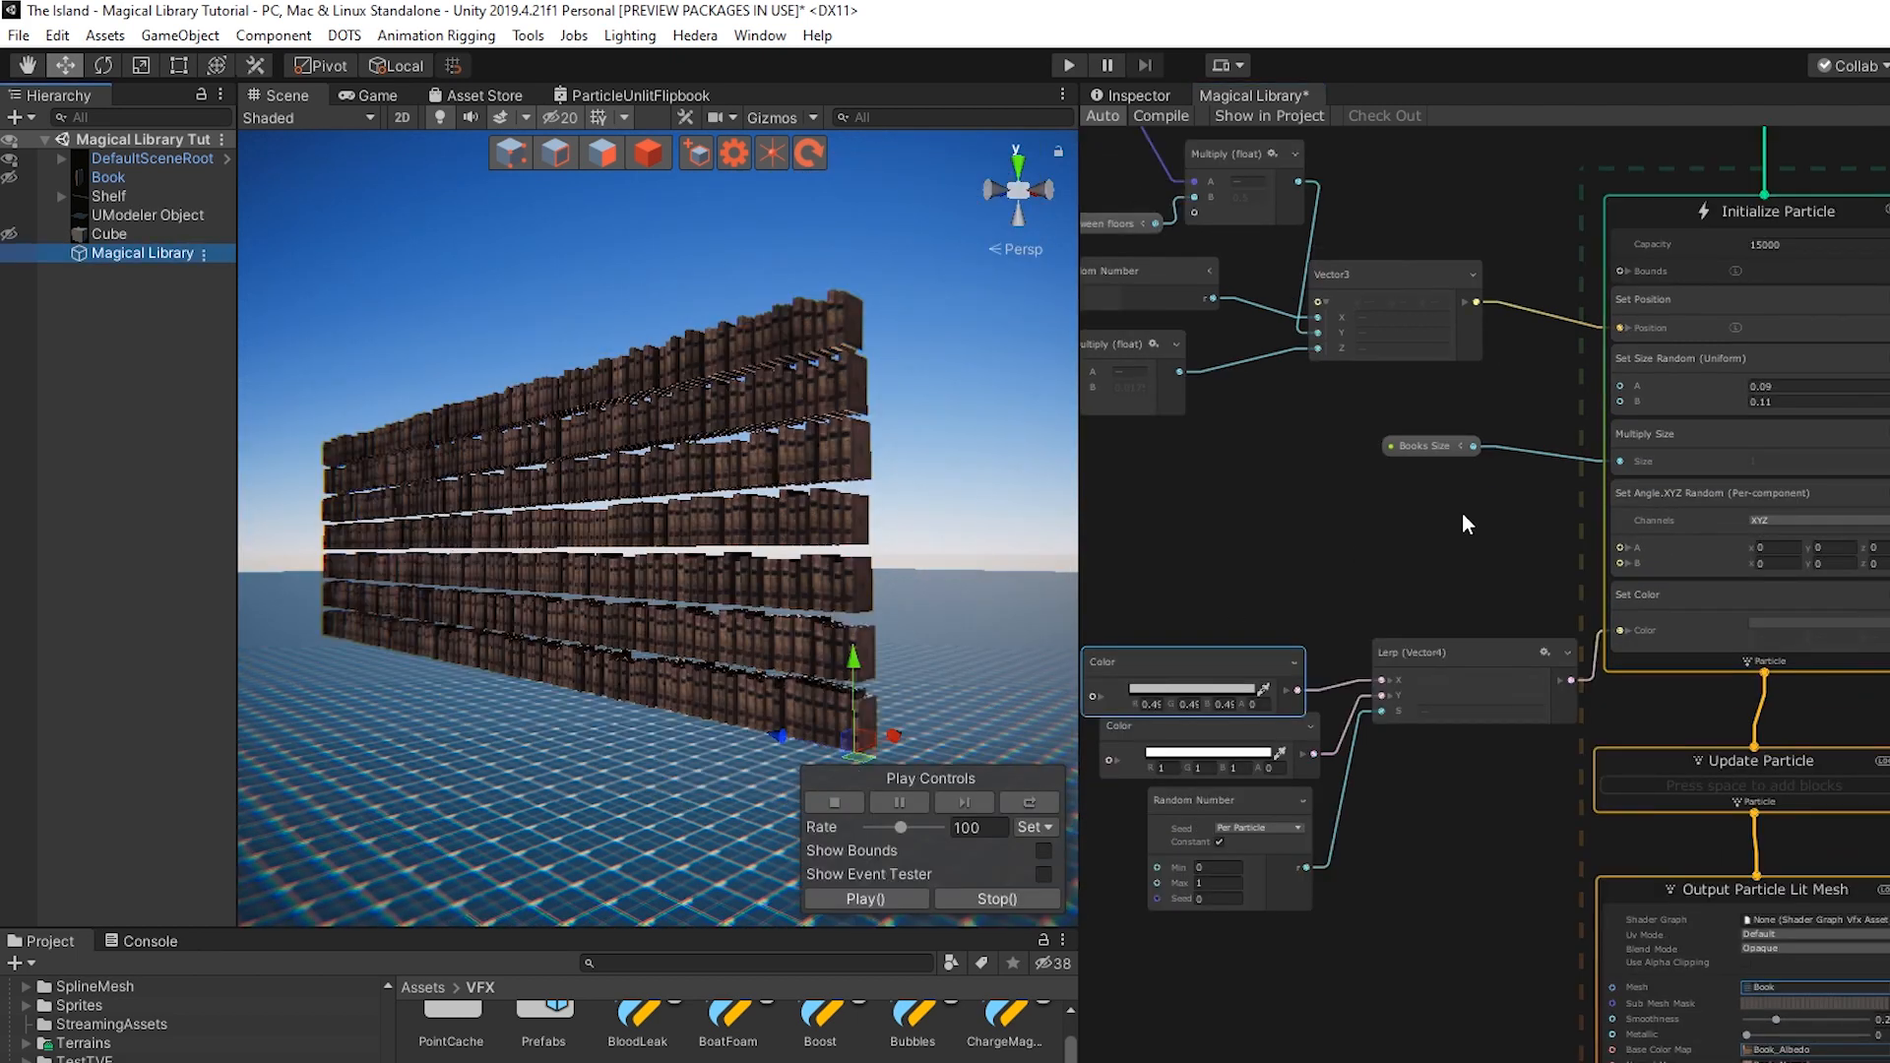
# Restrict the Set Angle Random block to the X channel and set its B to 10
pyautogui.click(1787, 520)
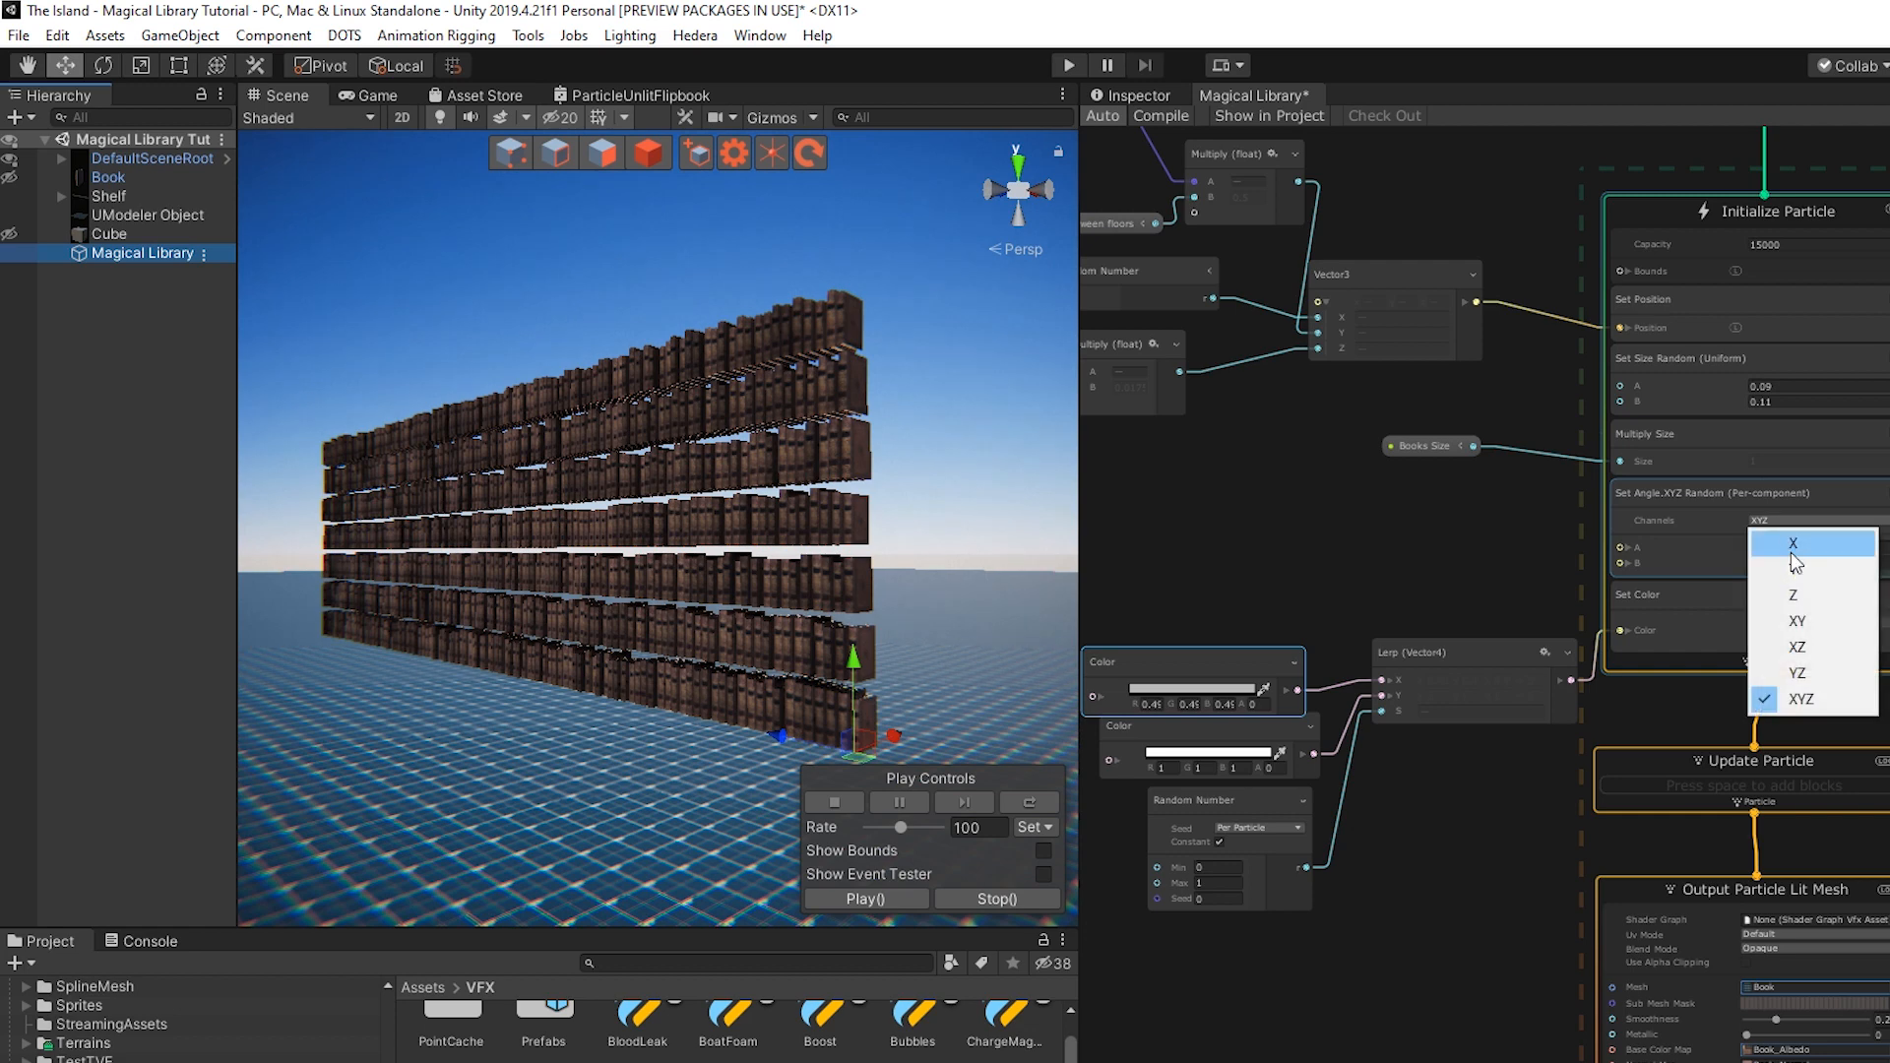
pyautogui.click(1793, 545)
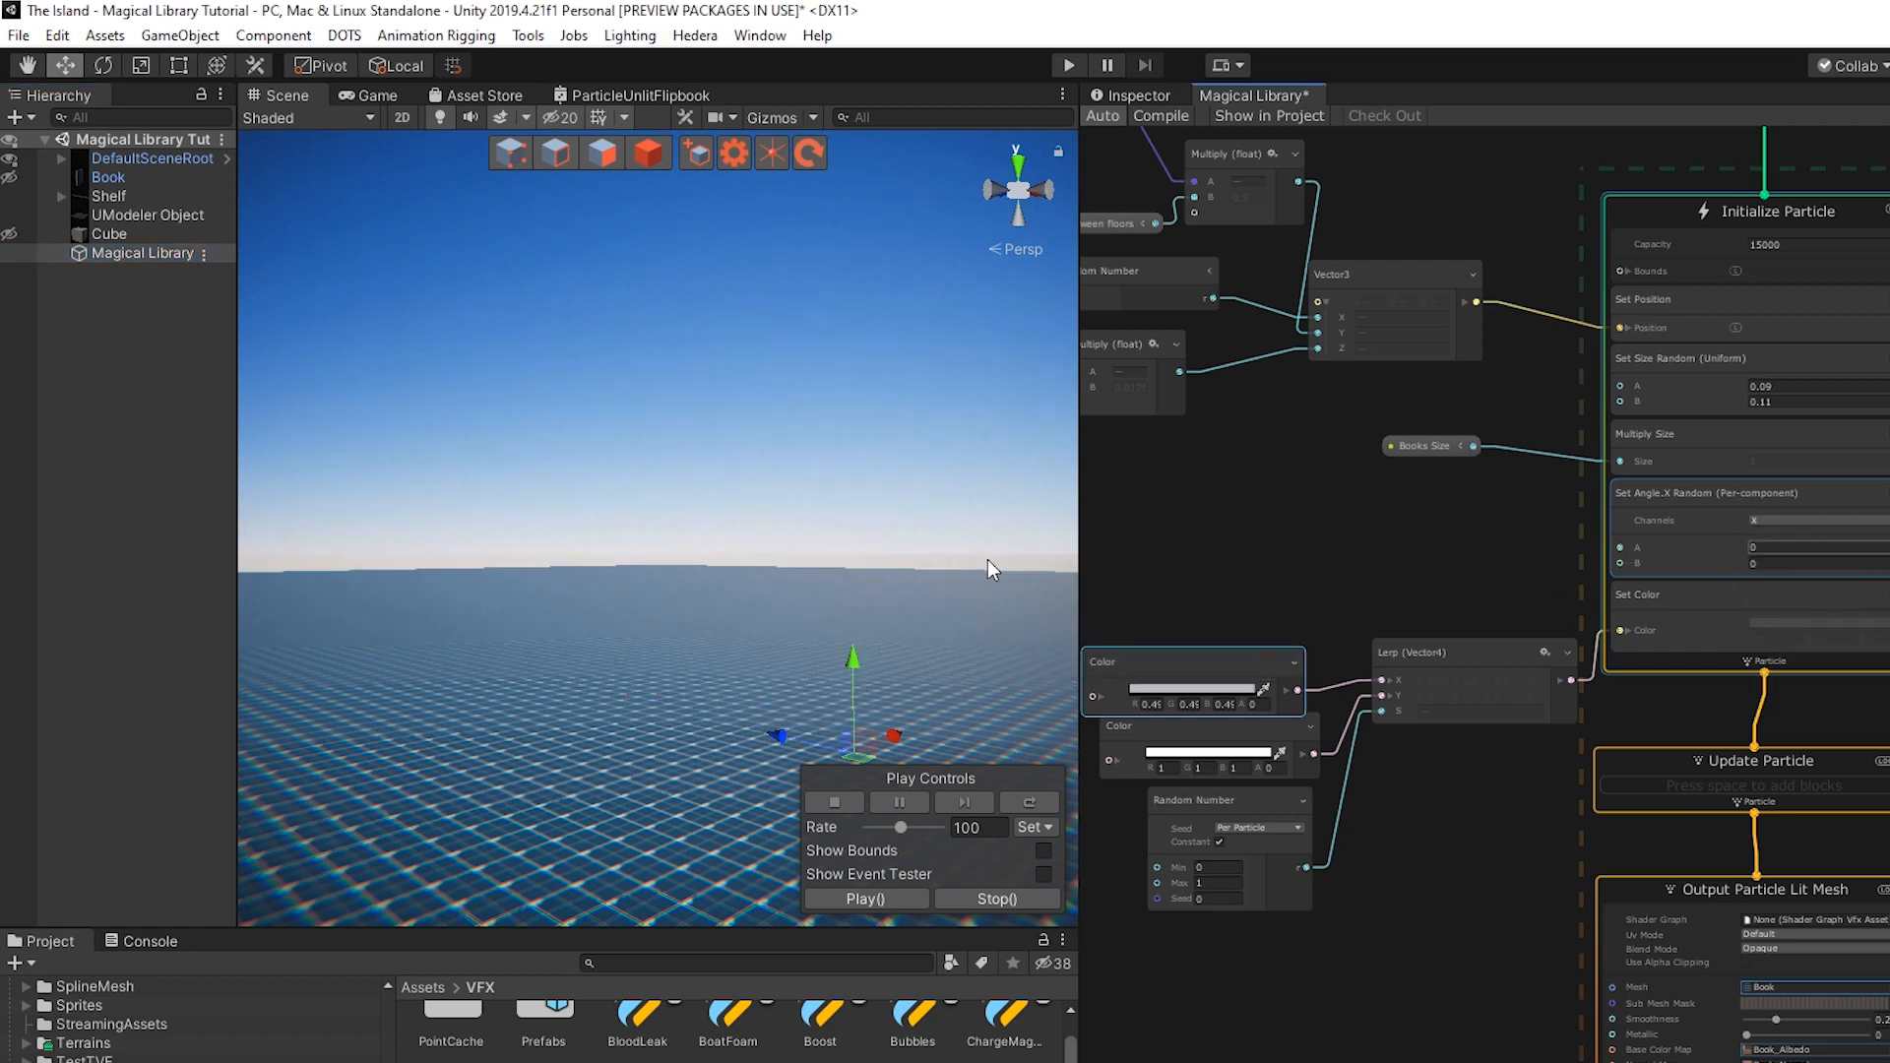
pyautogui.click(1777, 565)
pyautogui.write('10')
pyautogui.click(142, 253)
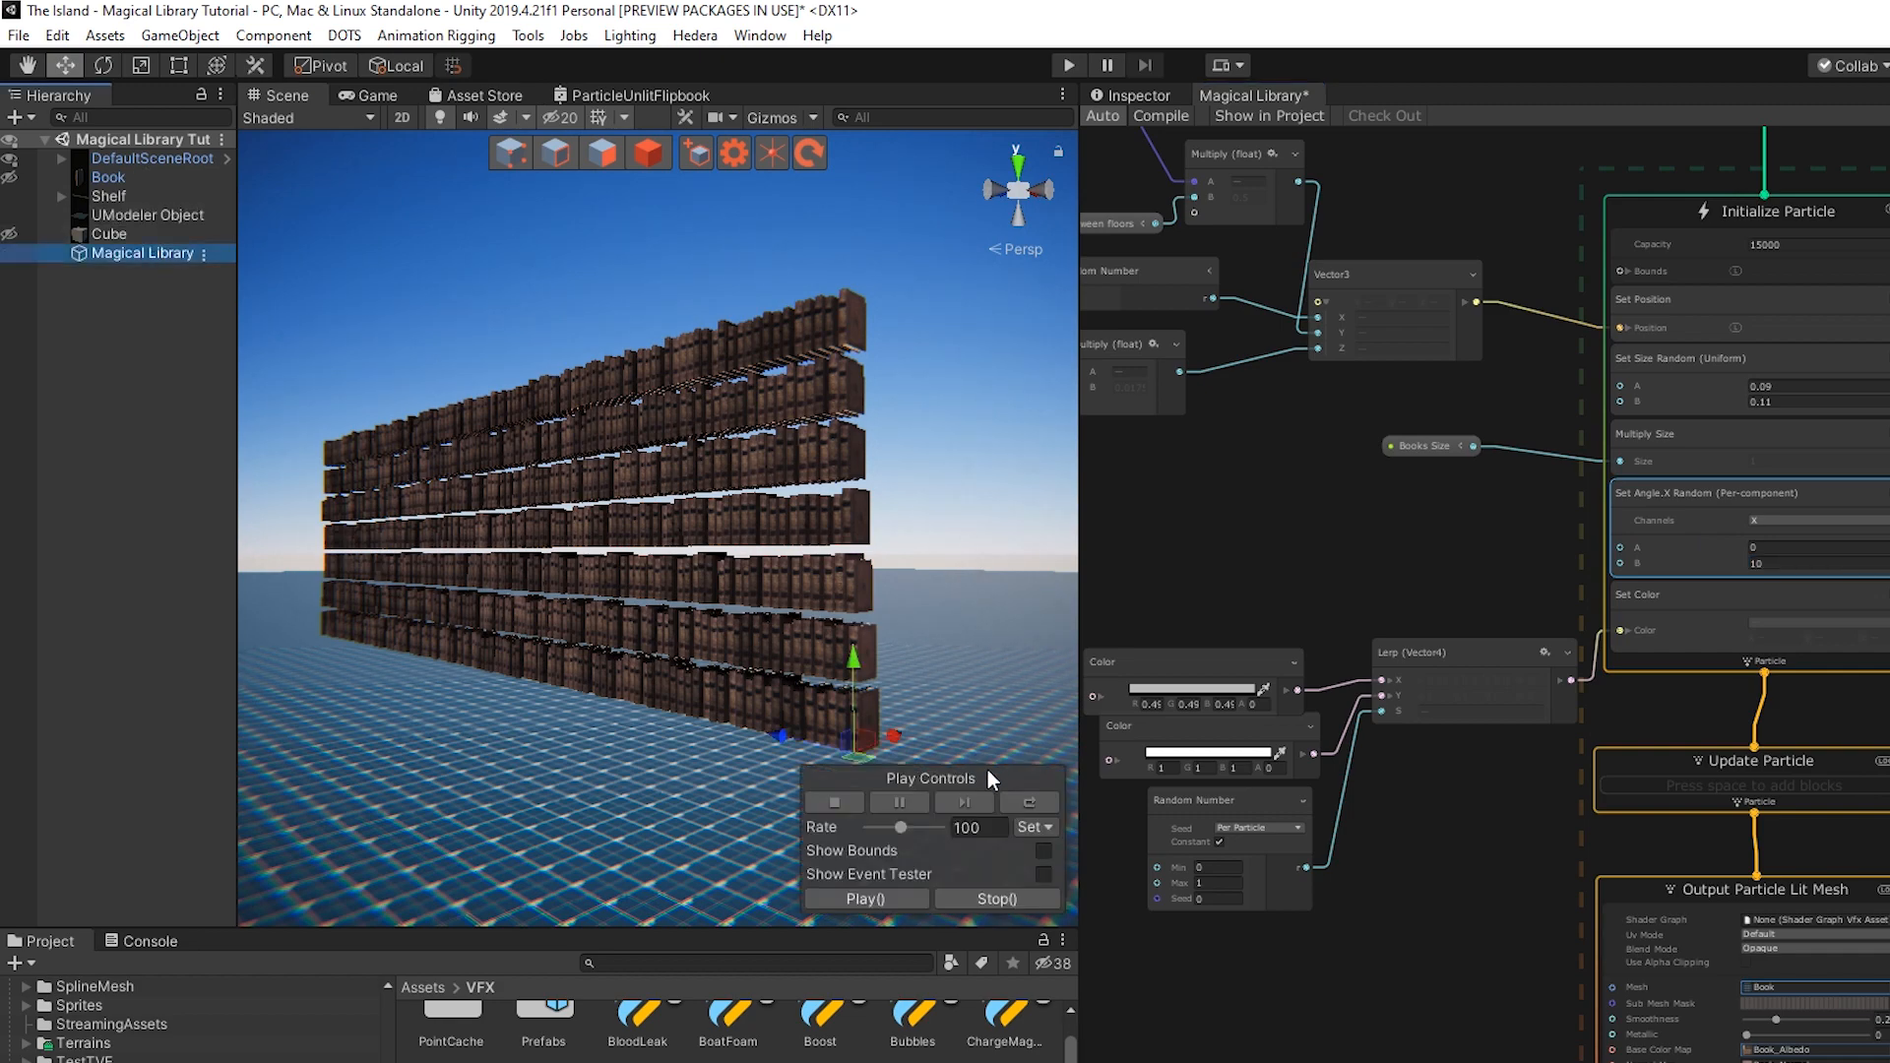
pyautogui.moveTo(706, 676)
pyautogui.keyDown('alt'); pyautogui.mouseDown()
pyautogui.moveTo(901, 662)
pyautogui.moveTo(823, 700)
pyautogui.moveTo(676, 671)
pyautogui.mouseUp(); pyautogui.keyUp('alt')
pyautogui.keyDown('alt'); pyautogui.moveTo(825, 348); pyautogui.dragTo(1113, 830, button='right'); pyautogui.keyUp('alt')
pyautogui.keyDown('alt'); pyautogui.moveTo(701, 657); pyautogui.dragTo(871, 688); pyautogui.keyUp('alt')
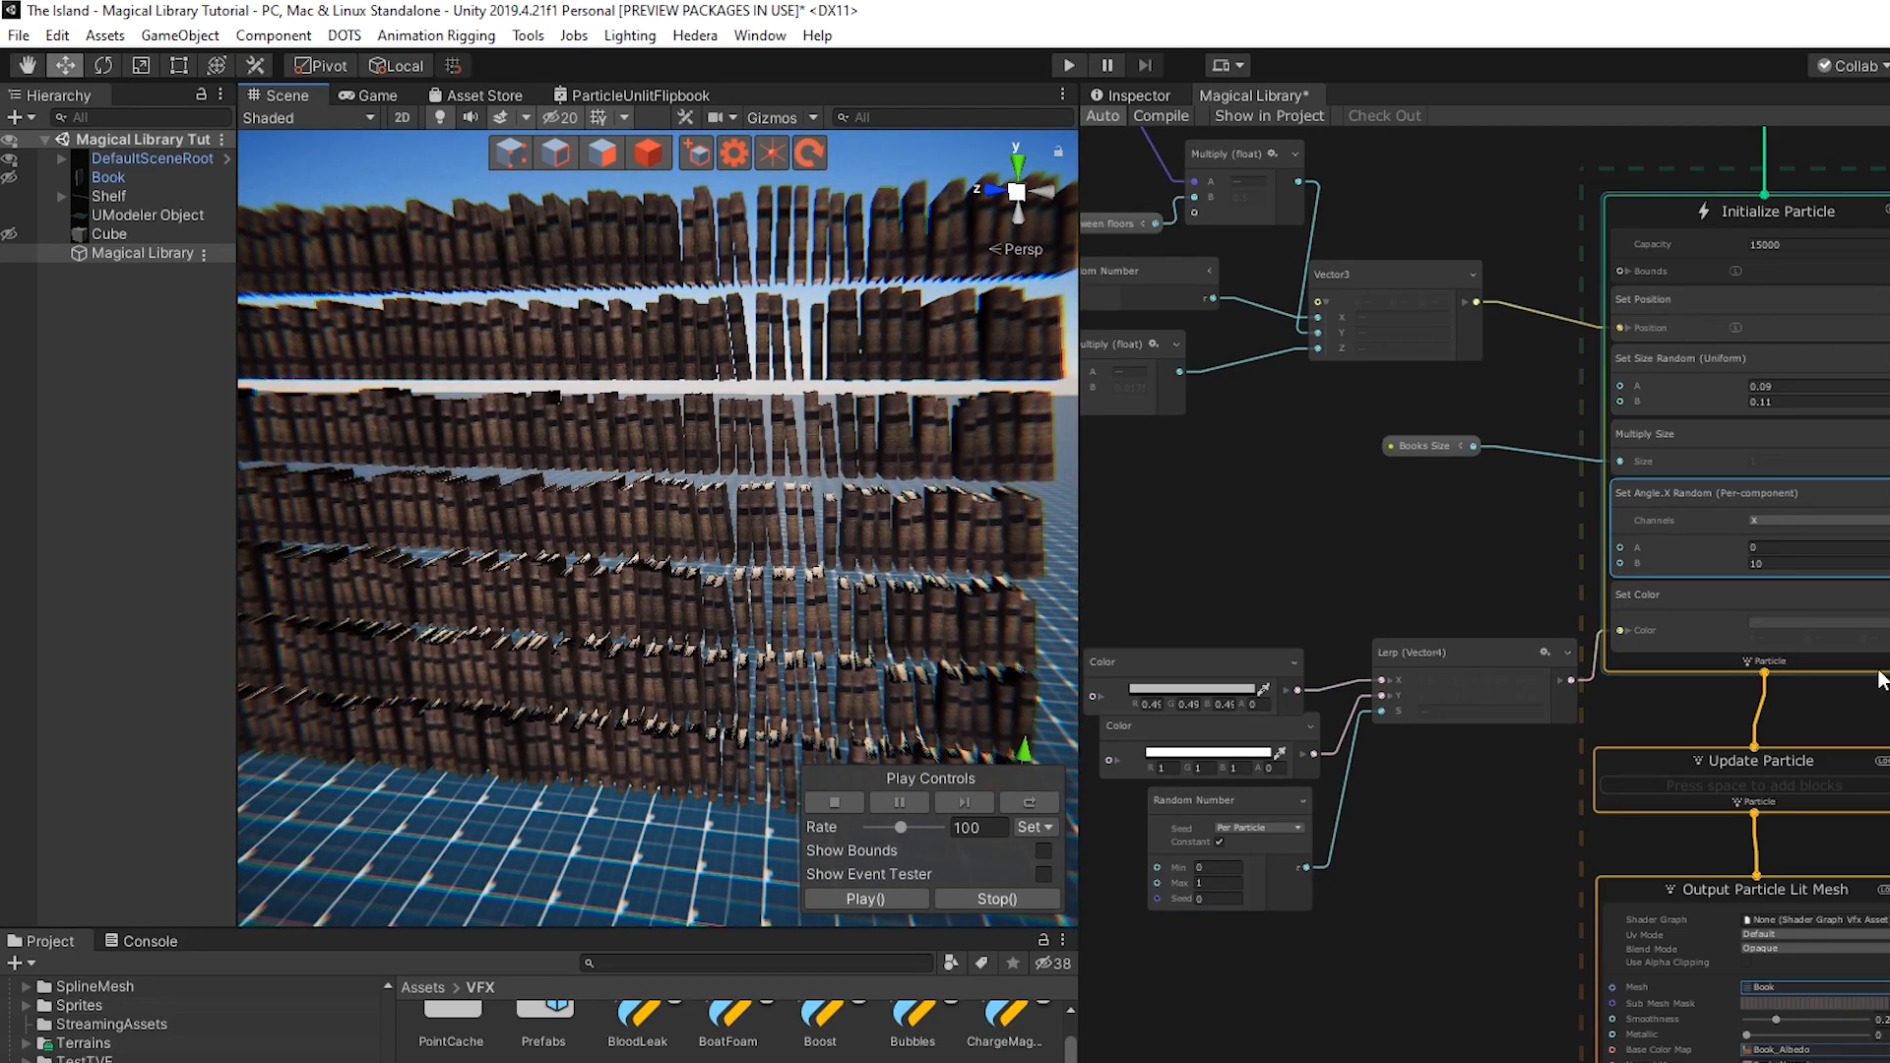
# Set the Set Angle Random block's A to -10 and restart the effect preview
pyautogui.click(1805, 549)
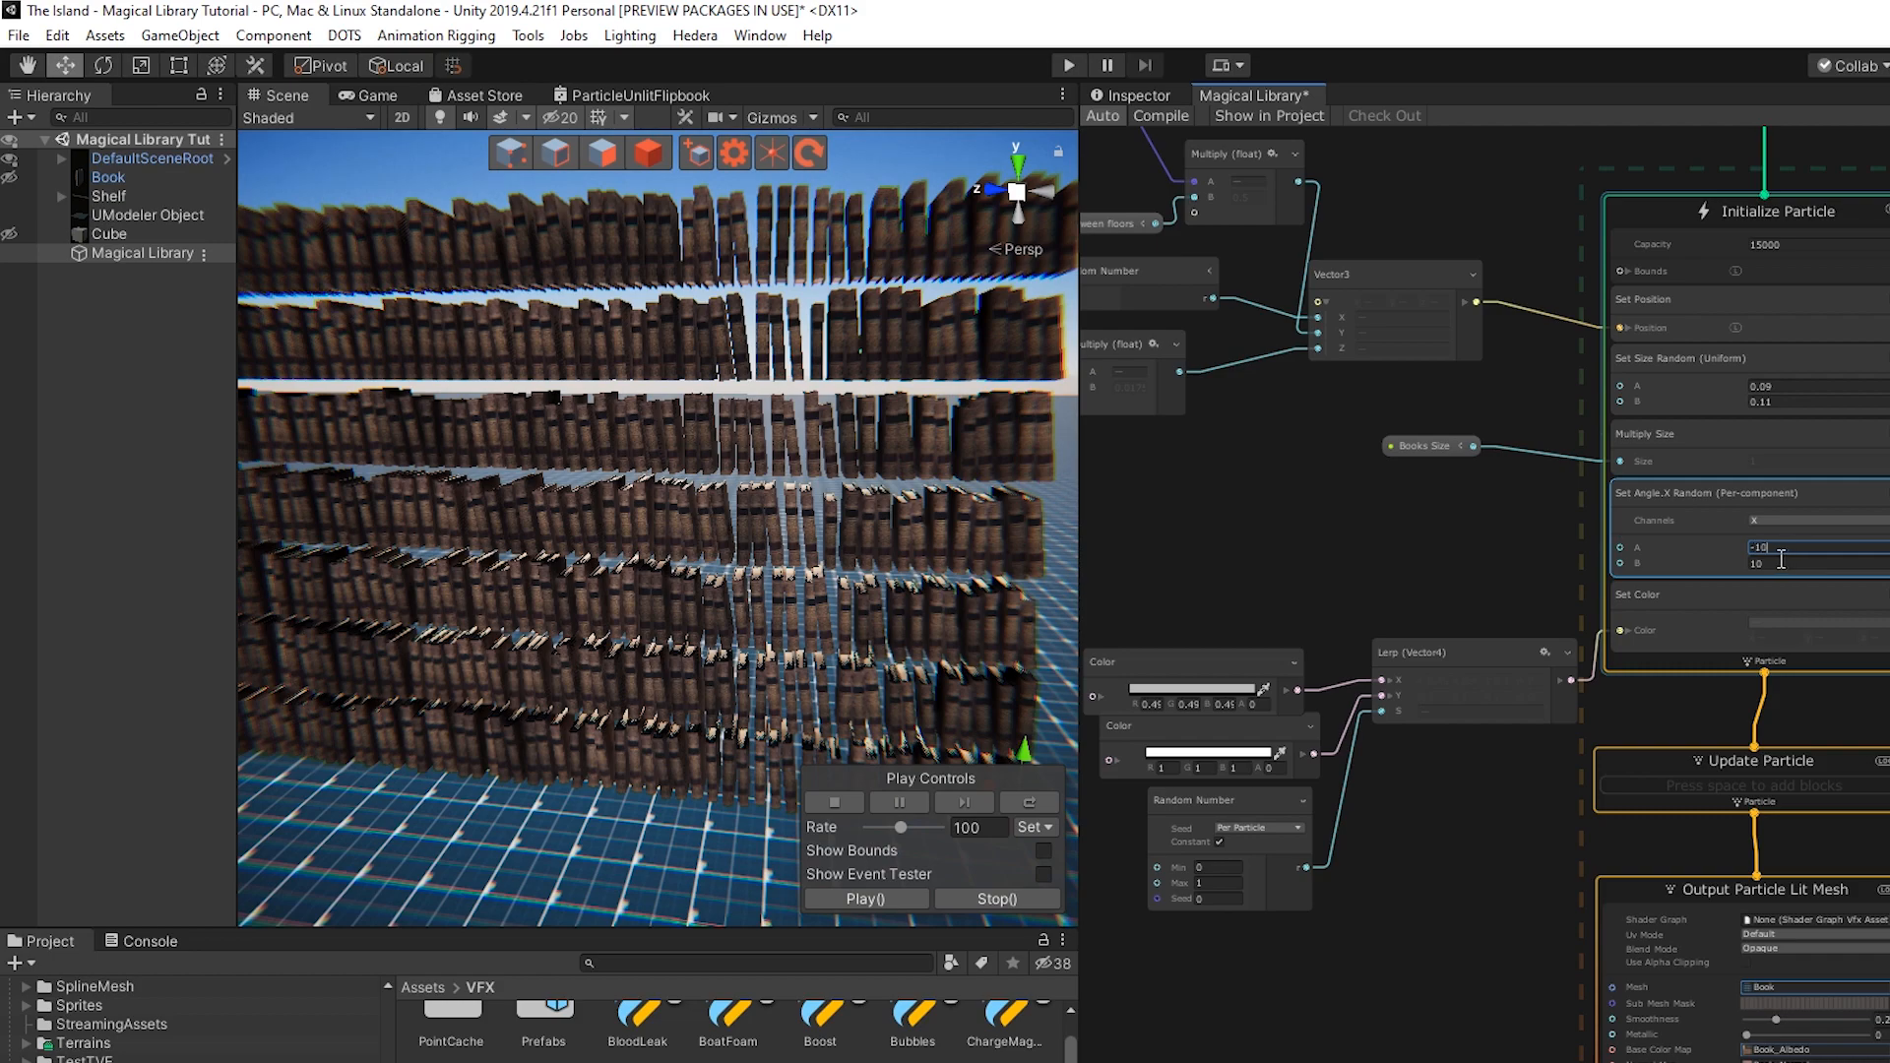
pyautogui.click(1018, 804)
pyautogui.keyDown('alt'); pyautogui.moveTo(721, 726); pyautogui.dragTo(399, 638); pyautogui.keyUp('alt')
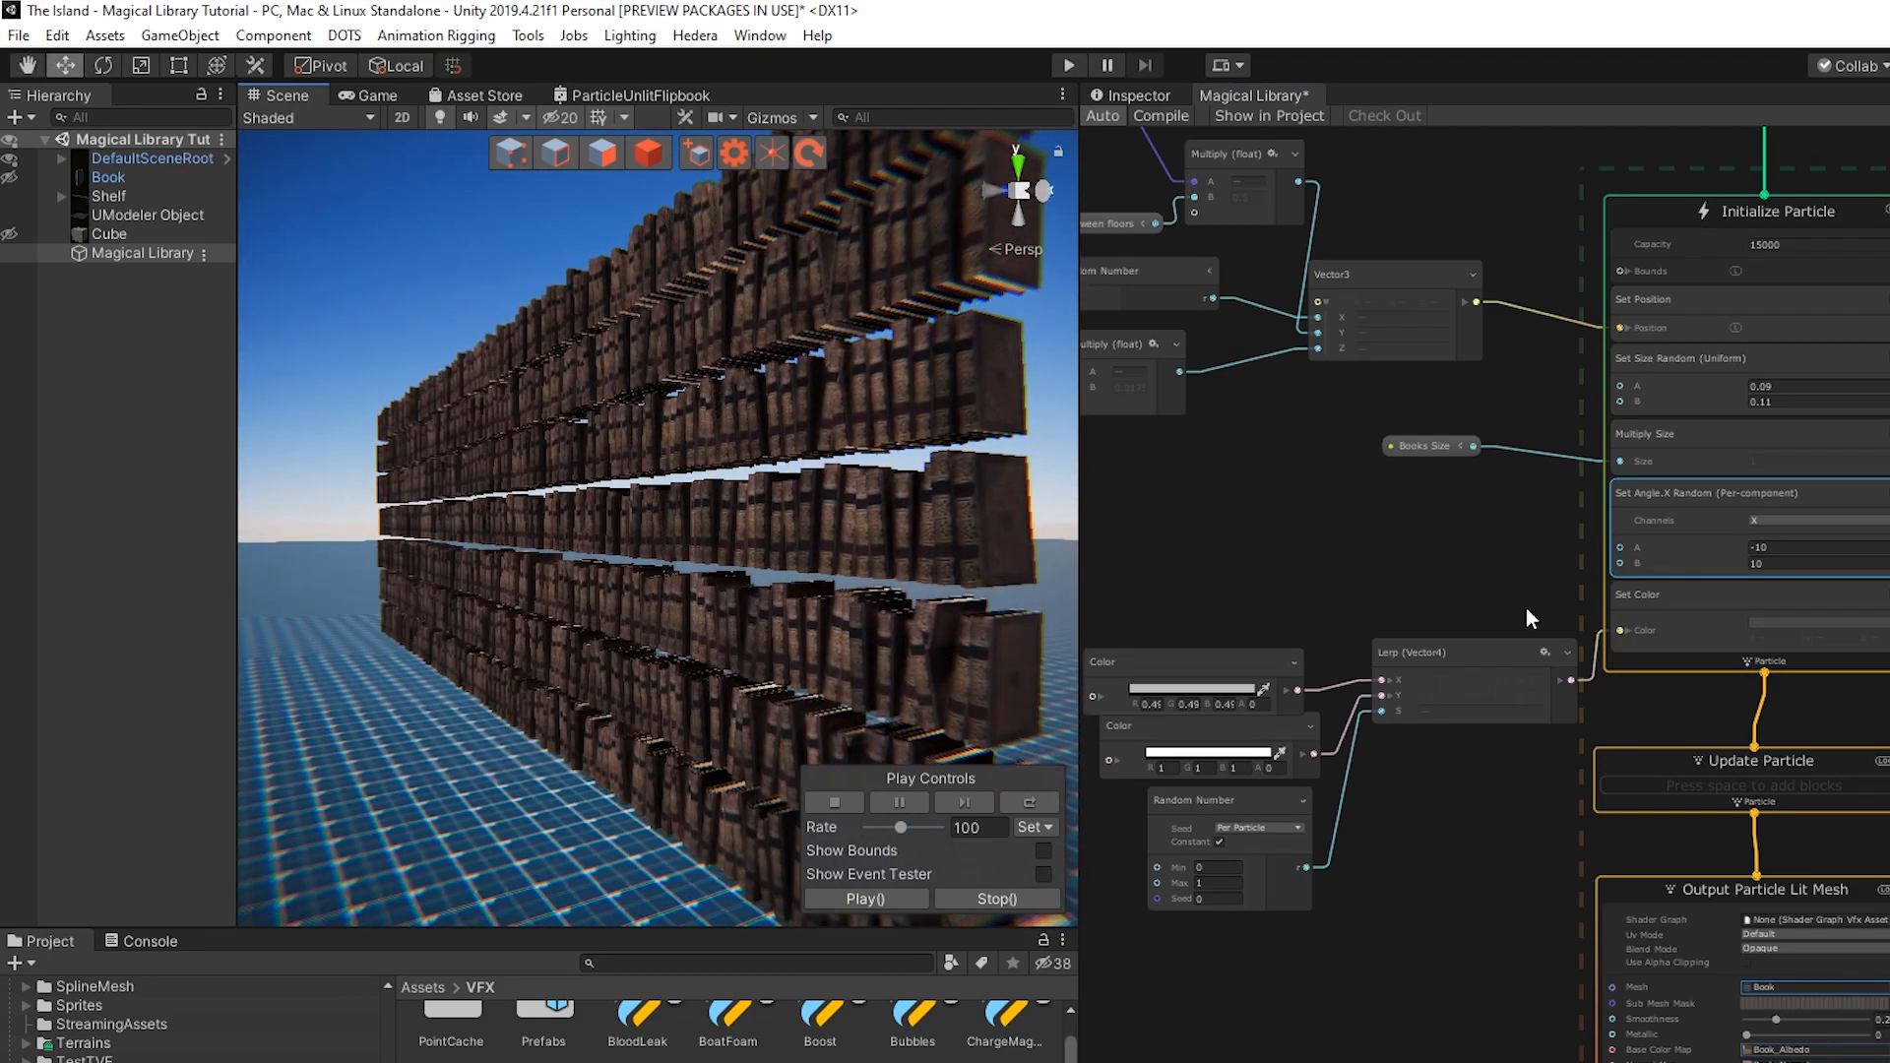
# Set the Set Angle Random block's A to -5 and B to 5, then restart the effect preview
pyautogui.hotkey('ctrl', 'a')
pyautogui.write('-5')
pyautogui.click(1786, 566)
pyautogui.click(1027, 806)
# Move the Magical Library effect against the lower near end of the shelf and show its component properties
pyautogui.scroll(-4, 593, 734)
pyautogui.keyDown('alt'); pyautogui.moveTo(592, 734); pyautogui.dragTo(979, 666); pyautogui.keyUp('alt')
pyautogui.scroll(-6, 682, 660)
pyautogui.moveTo(563, 598); pyautogui.dragTo(808, 618, button='middle')
pyautogui.scroll(-4, 717, 611)
pyautogui.moveTo(802, 581); pyautogui.dragTo(498, 644)
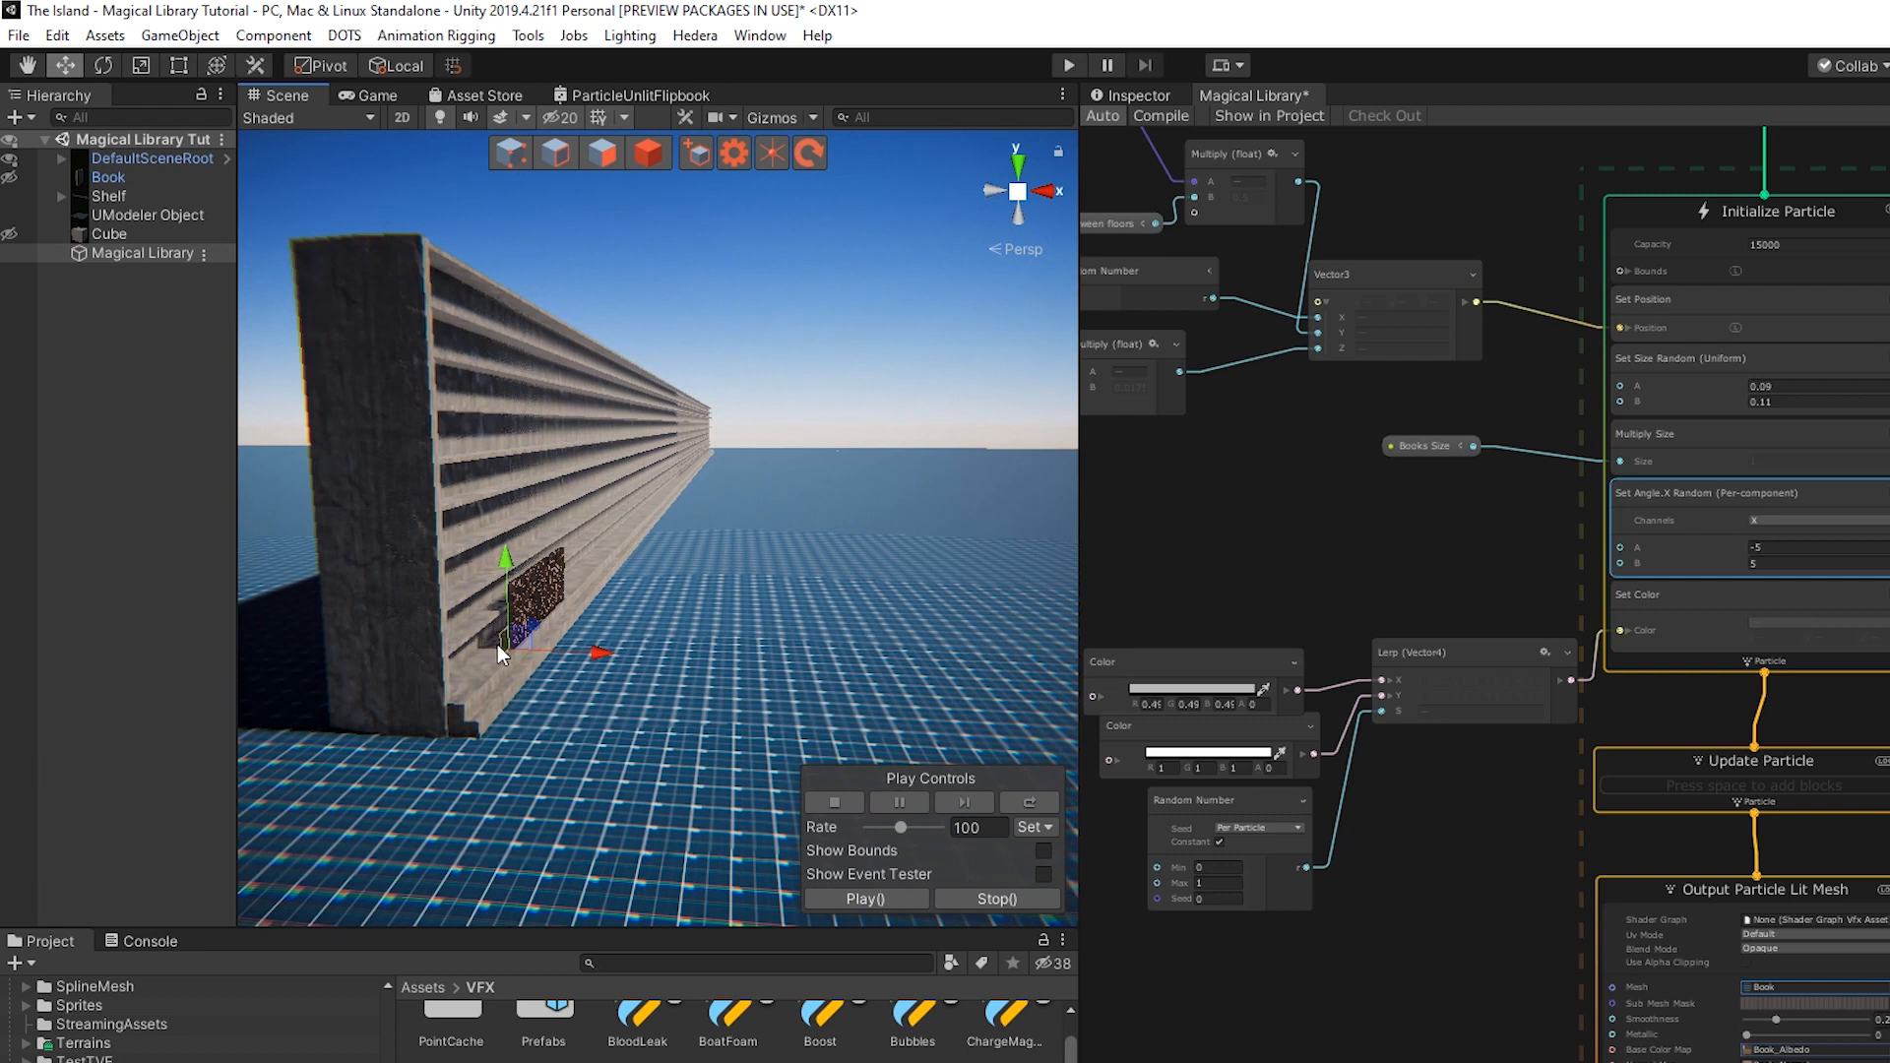
pyautogui.click(1152, 93)
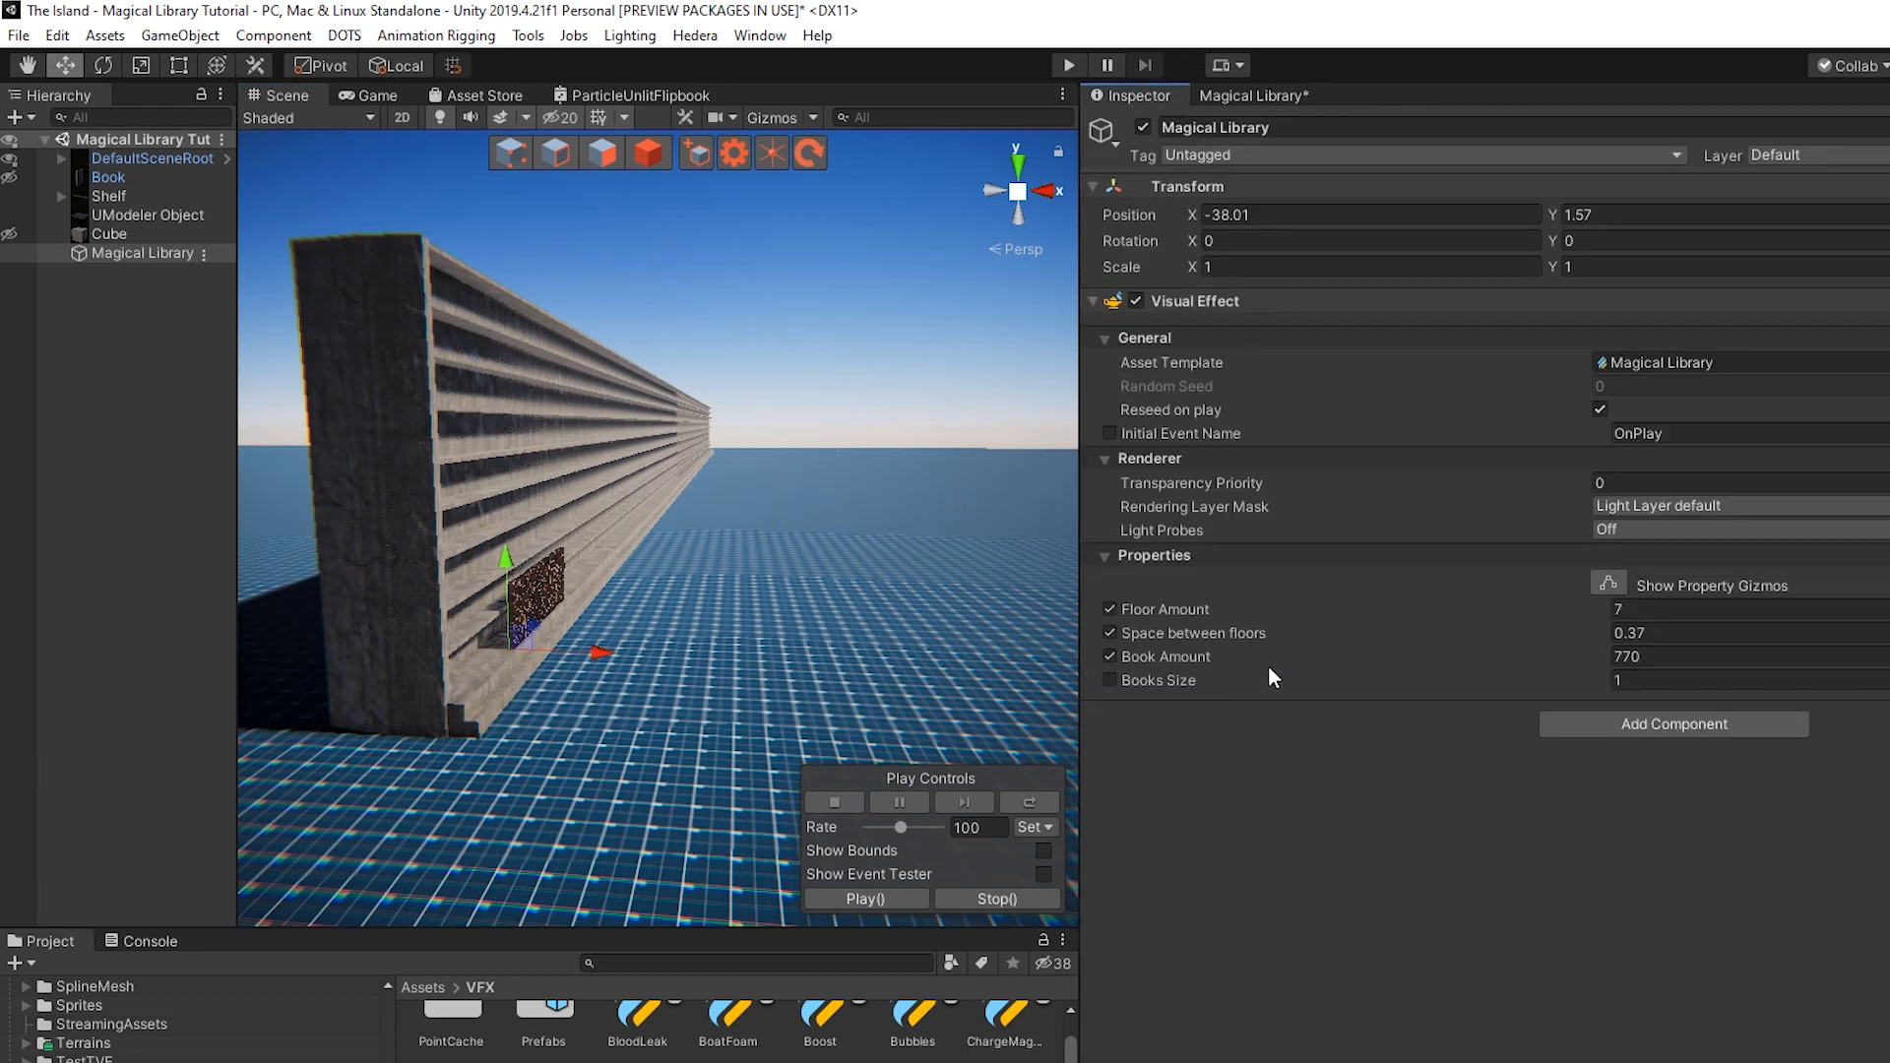
# Set the Magical Library effect's Books Size to 3.41 and restart the effect preview
pyautogui.moveTo(1333, 677); pyautogui.dragTo(1207, 679)
pyautogui.click(1047, 801)
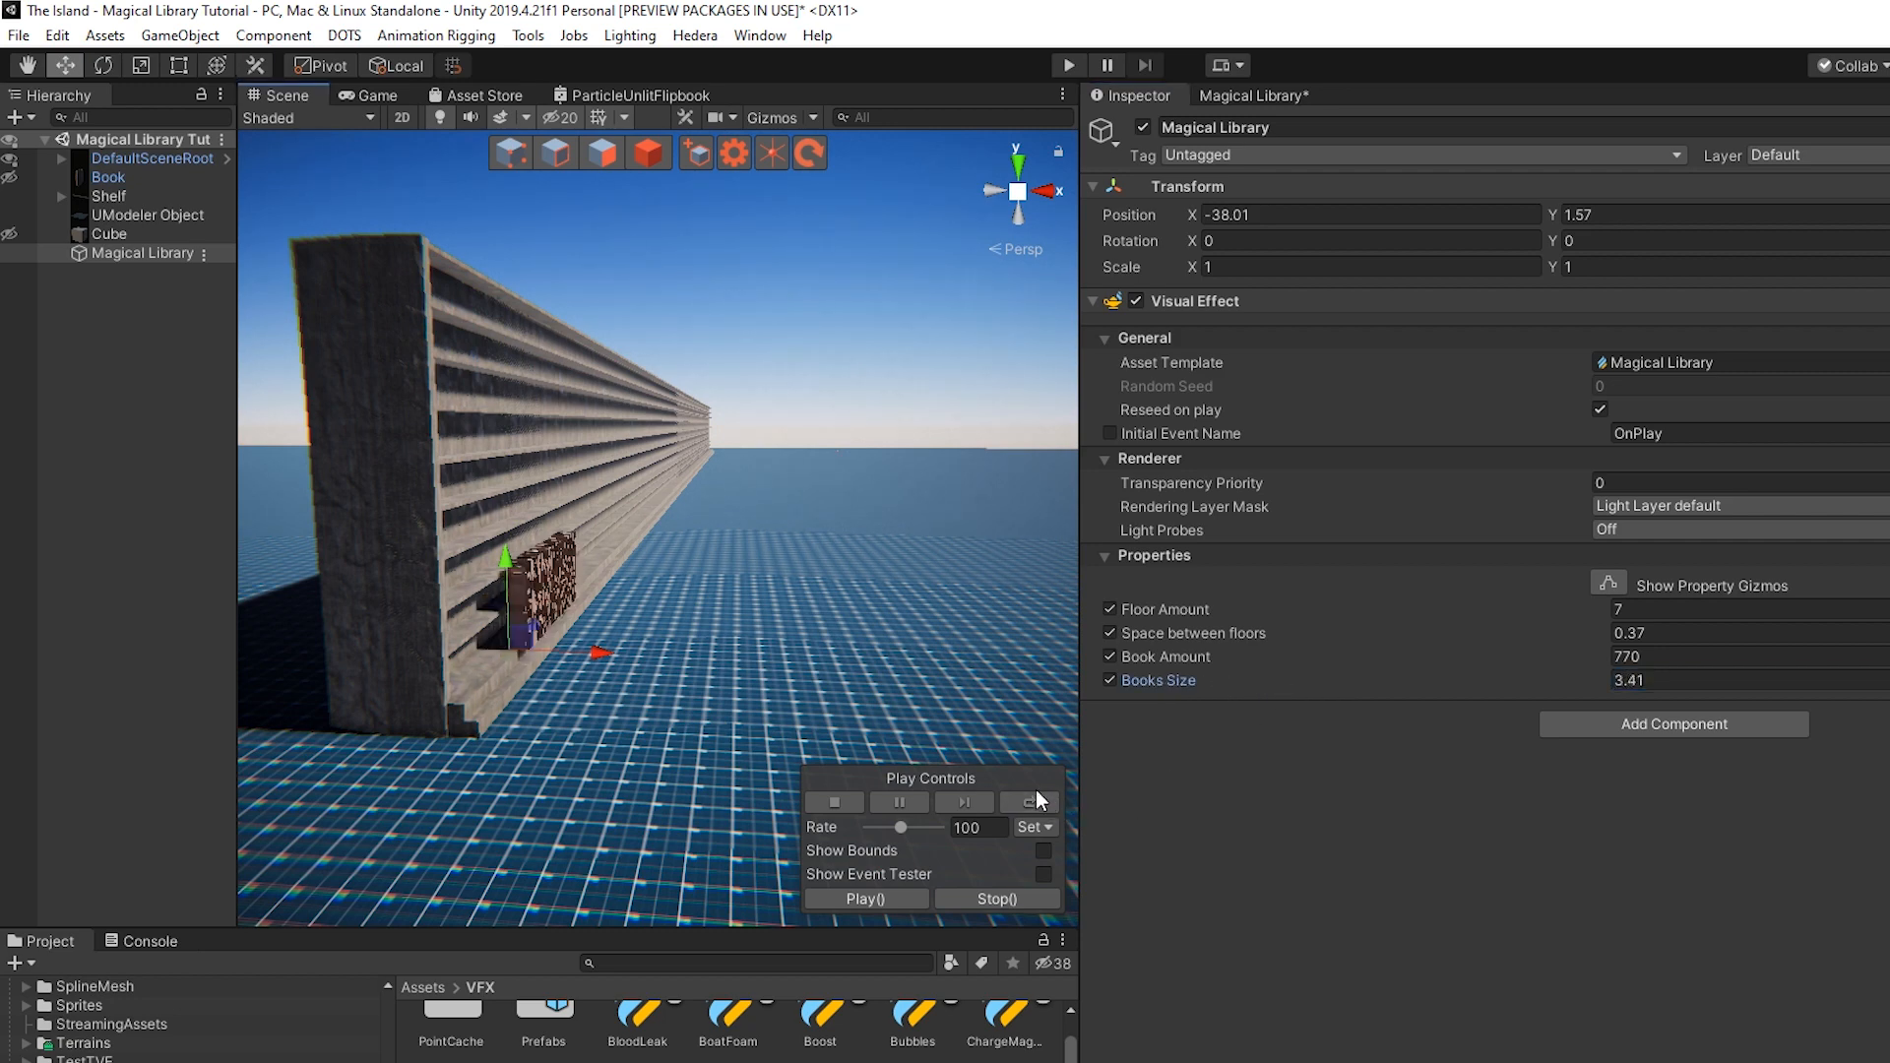
pyautogui.scroll(4, 547, 719)
pyautogui.moveTo(640, 635); pyautogui.dragTo(802, 492, button='middle')
pyautogui.keyDown('alt'); pyautogui.moveTo(805, 455); pyautogui.dragTo(802, 457); pyautogui.keyUp('alt')
pyautogui.scroll(7, 612, 557)
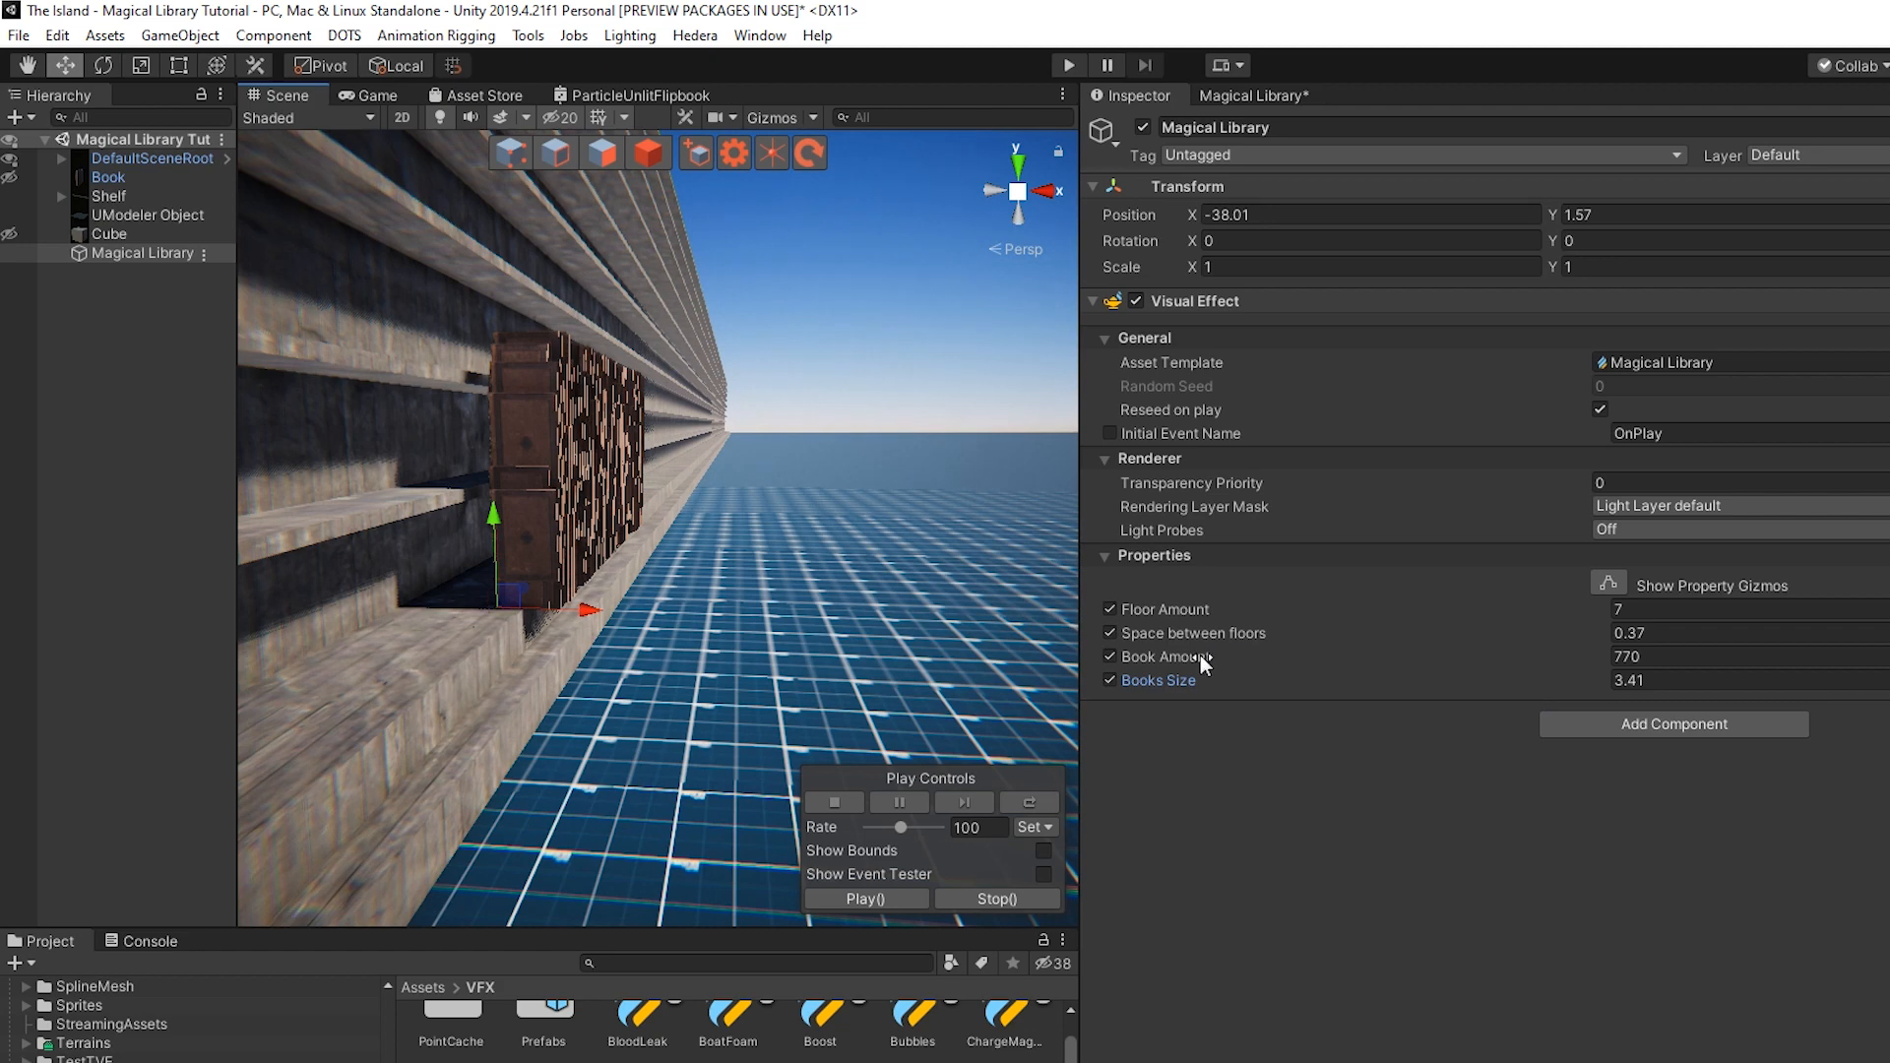
# Set Space between floors to 13.52 and restart the effect preview
pyautogui.moveTo(1199, 645); pyautogui.dragTo(1280, 640)
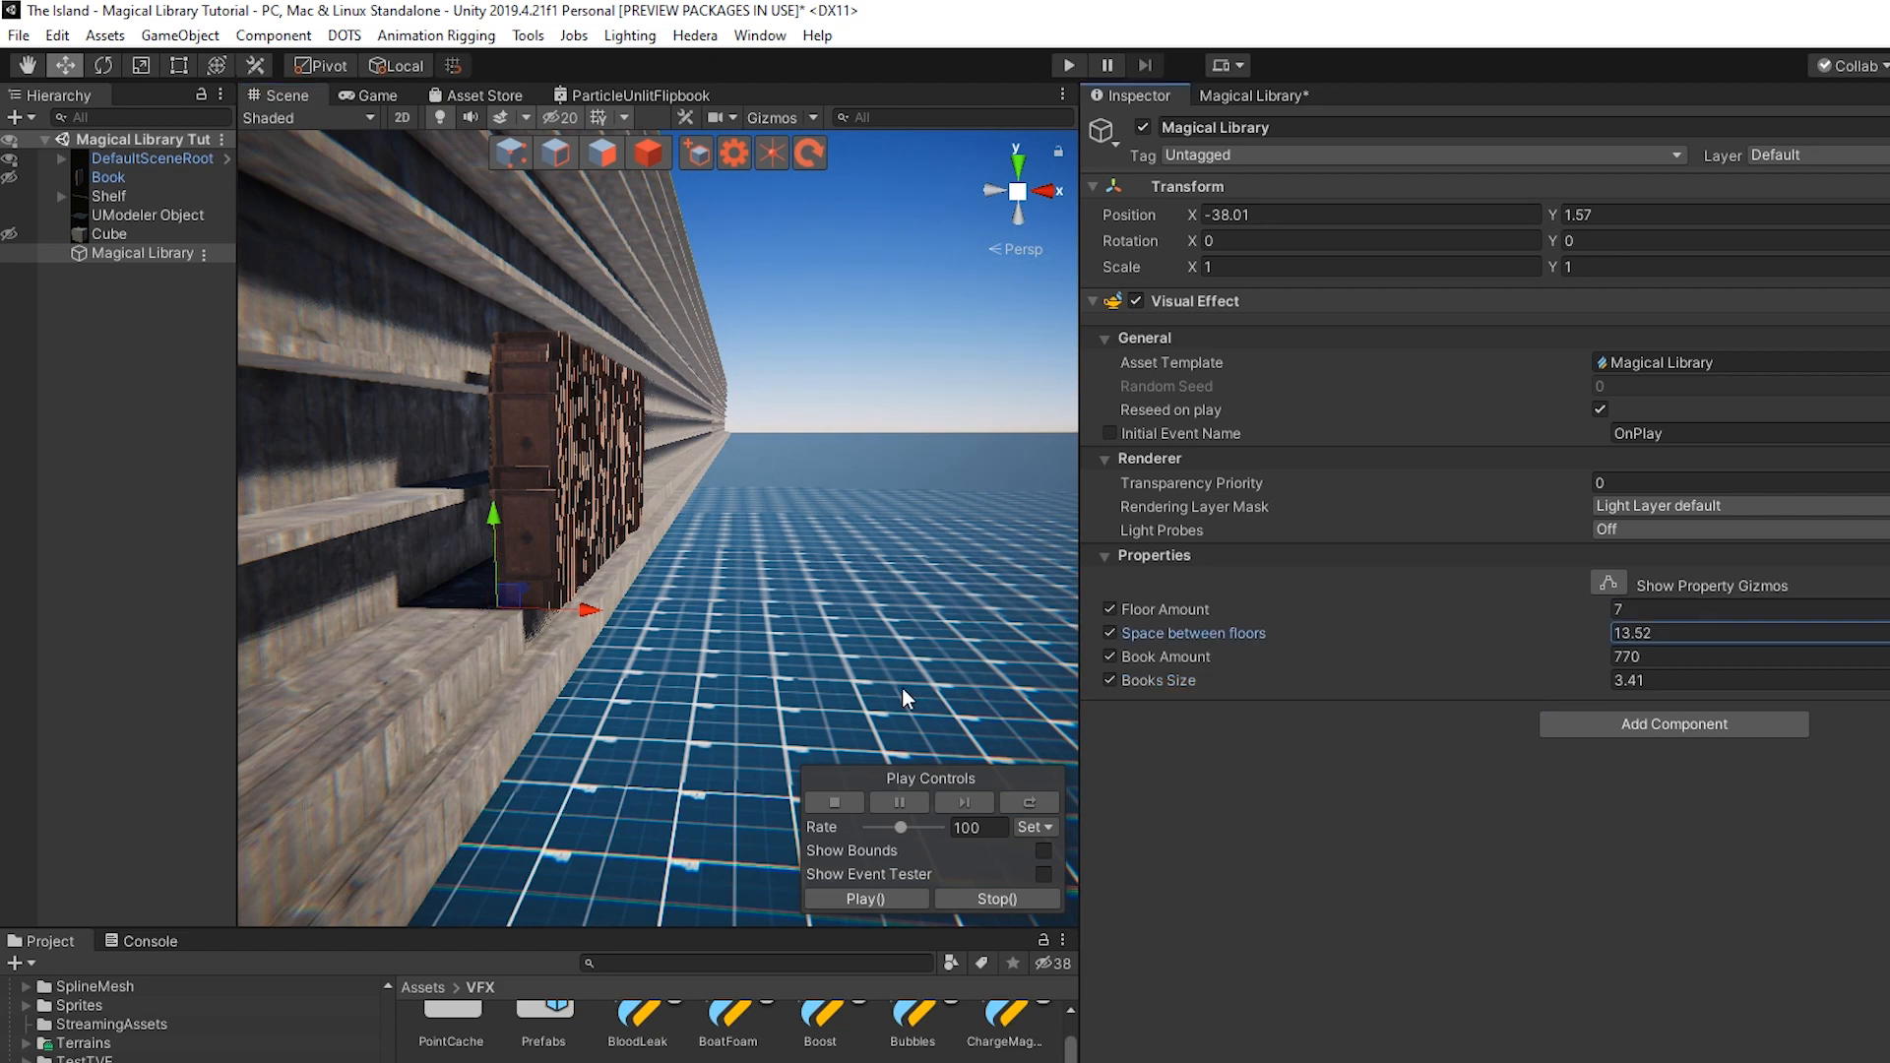
pyautogui.click(1029, 801)
pyautogui.keyDown('alt'); pyautogui.moveTo(747, 590); pyautogui.dragTo(492, 591); pyautogui.keyUp('alt')
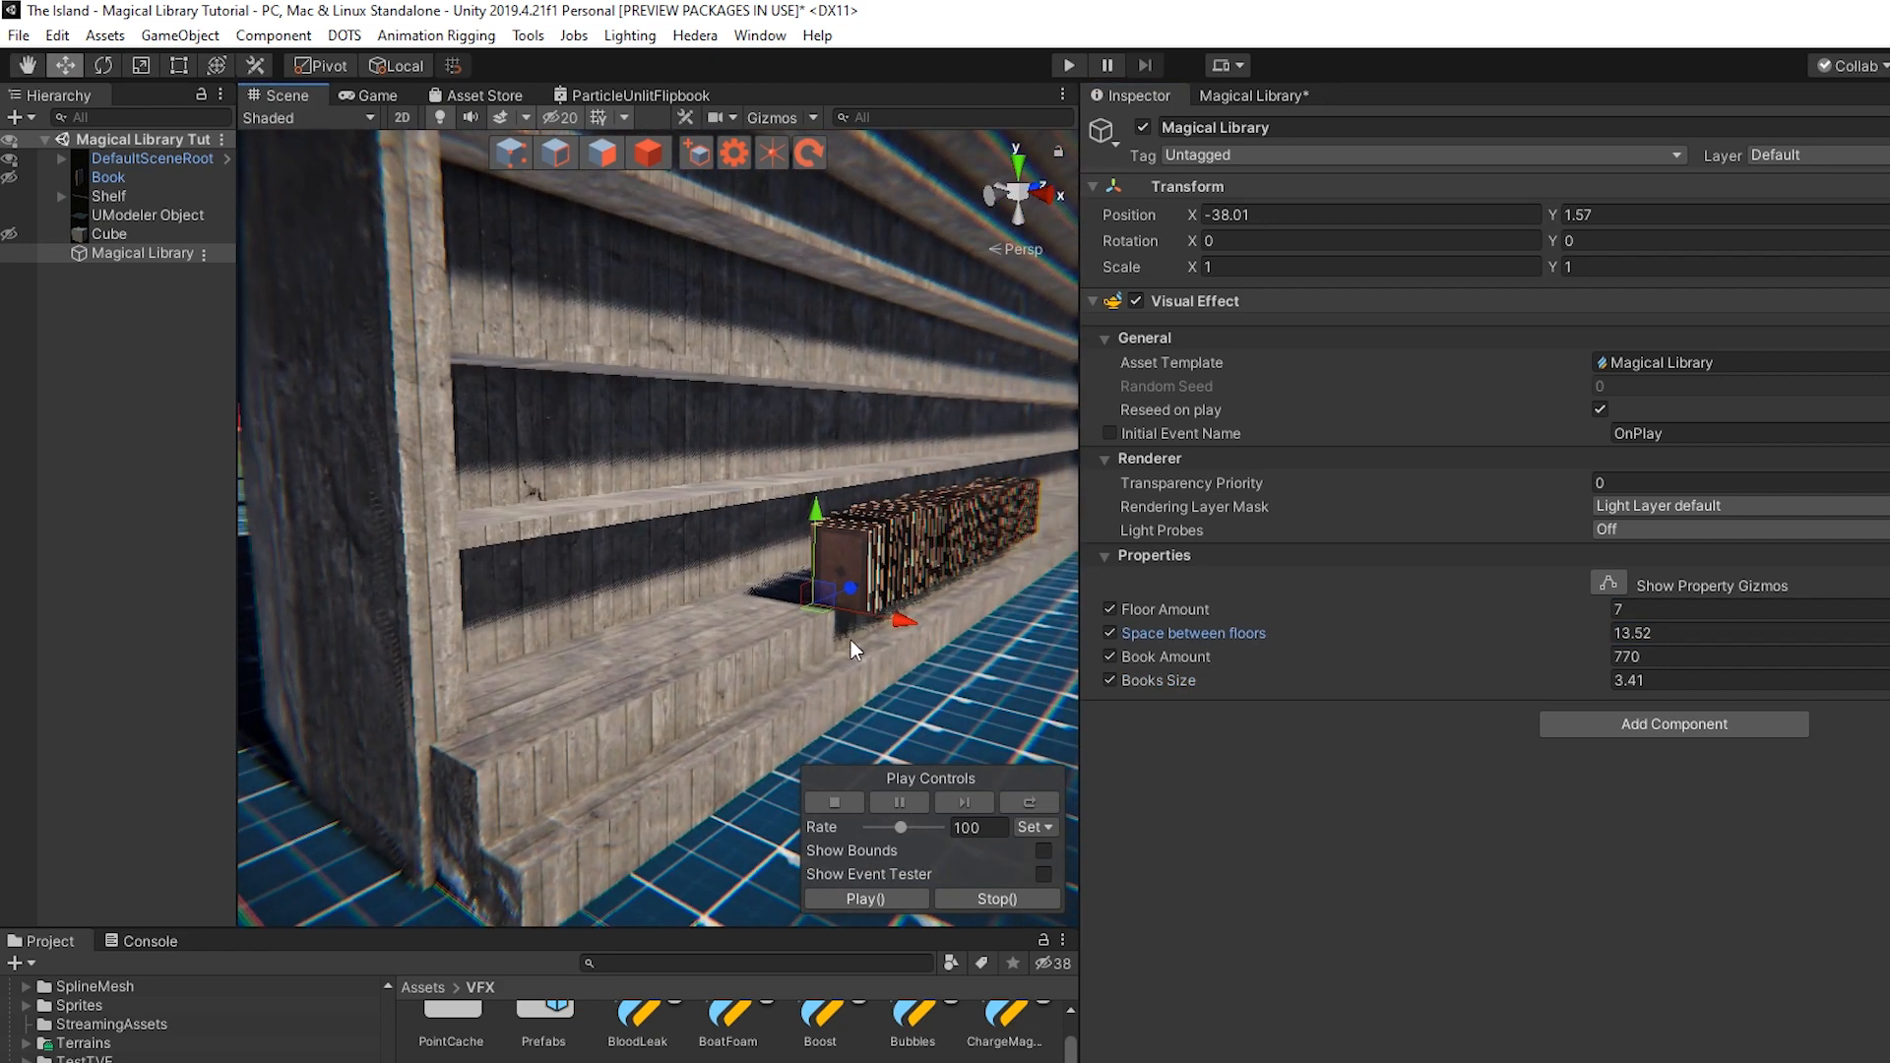
# Move the effect to the near end of the lowest shelf and mirror it with an X scale of -1
pyautogui.moveTo(811, 608); pyautogui.dragTo(484, 601)
pyautogui.press('r')
pyautogui.moveTo(540, 720)
pyautogui.mouseDown()
pyautogui.moveTo(451, 683)
pyautogui.moveTo(611, 734)
pyautogui.moveTo(575, 723)
pyautogui.mouseUp()
pyautogui.press('w')
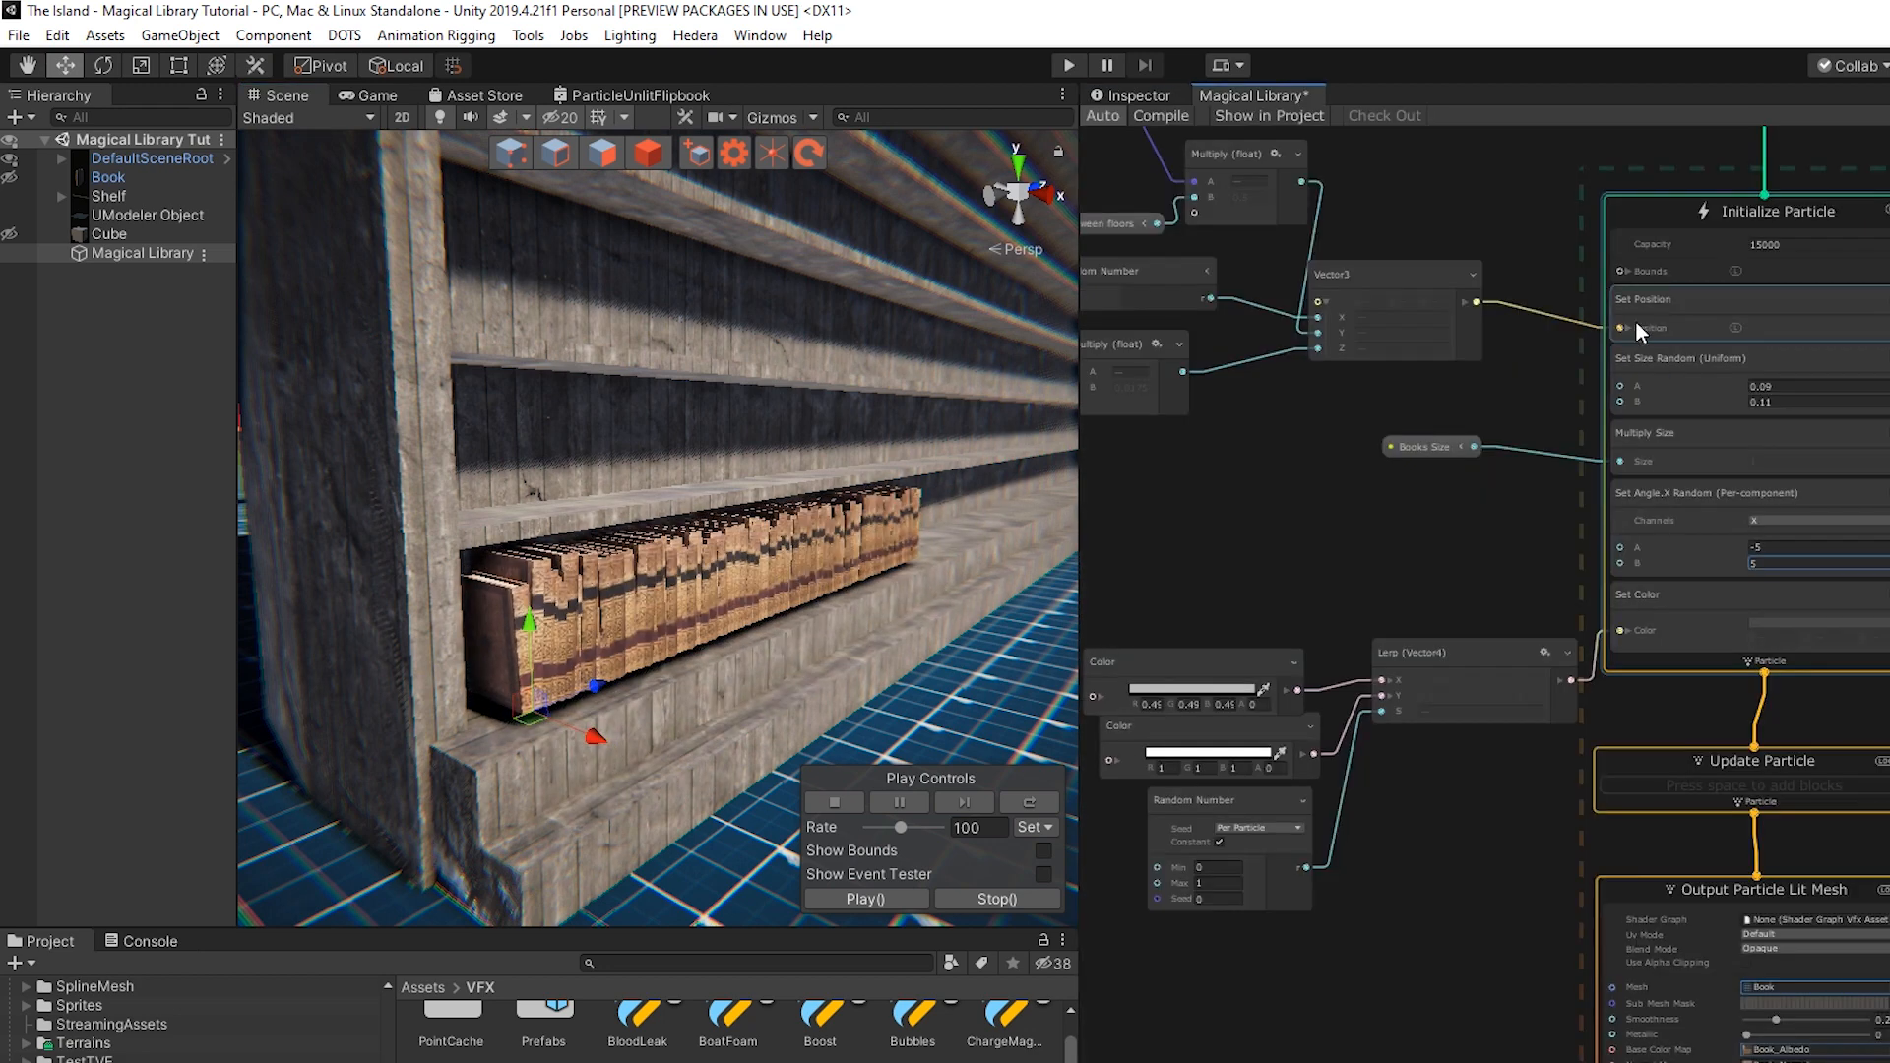
# Move the position, size, angle and color blocks from Initialize Particle into the Output Particle Lit Mesh context
pyautogui.click(1636, 317)
pyautogui.moveTo(1691, 585); pyautogui.dragTo(1662, 303)
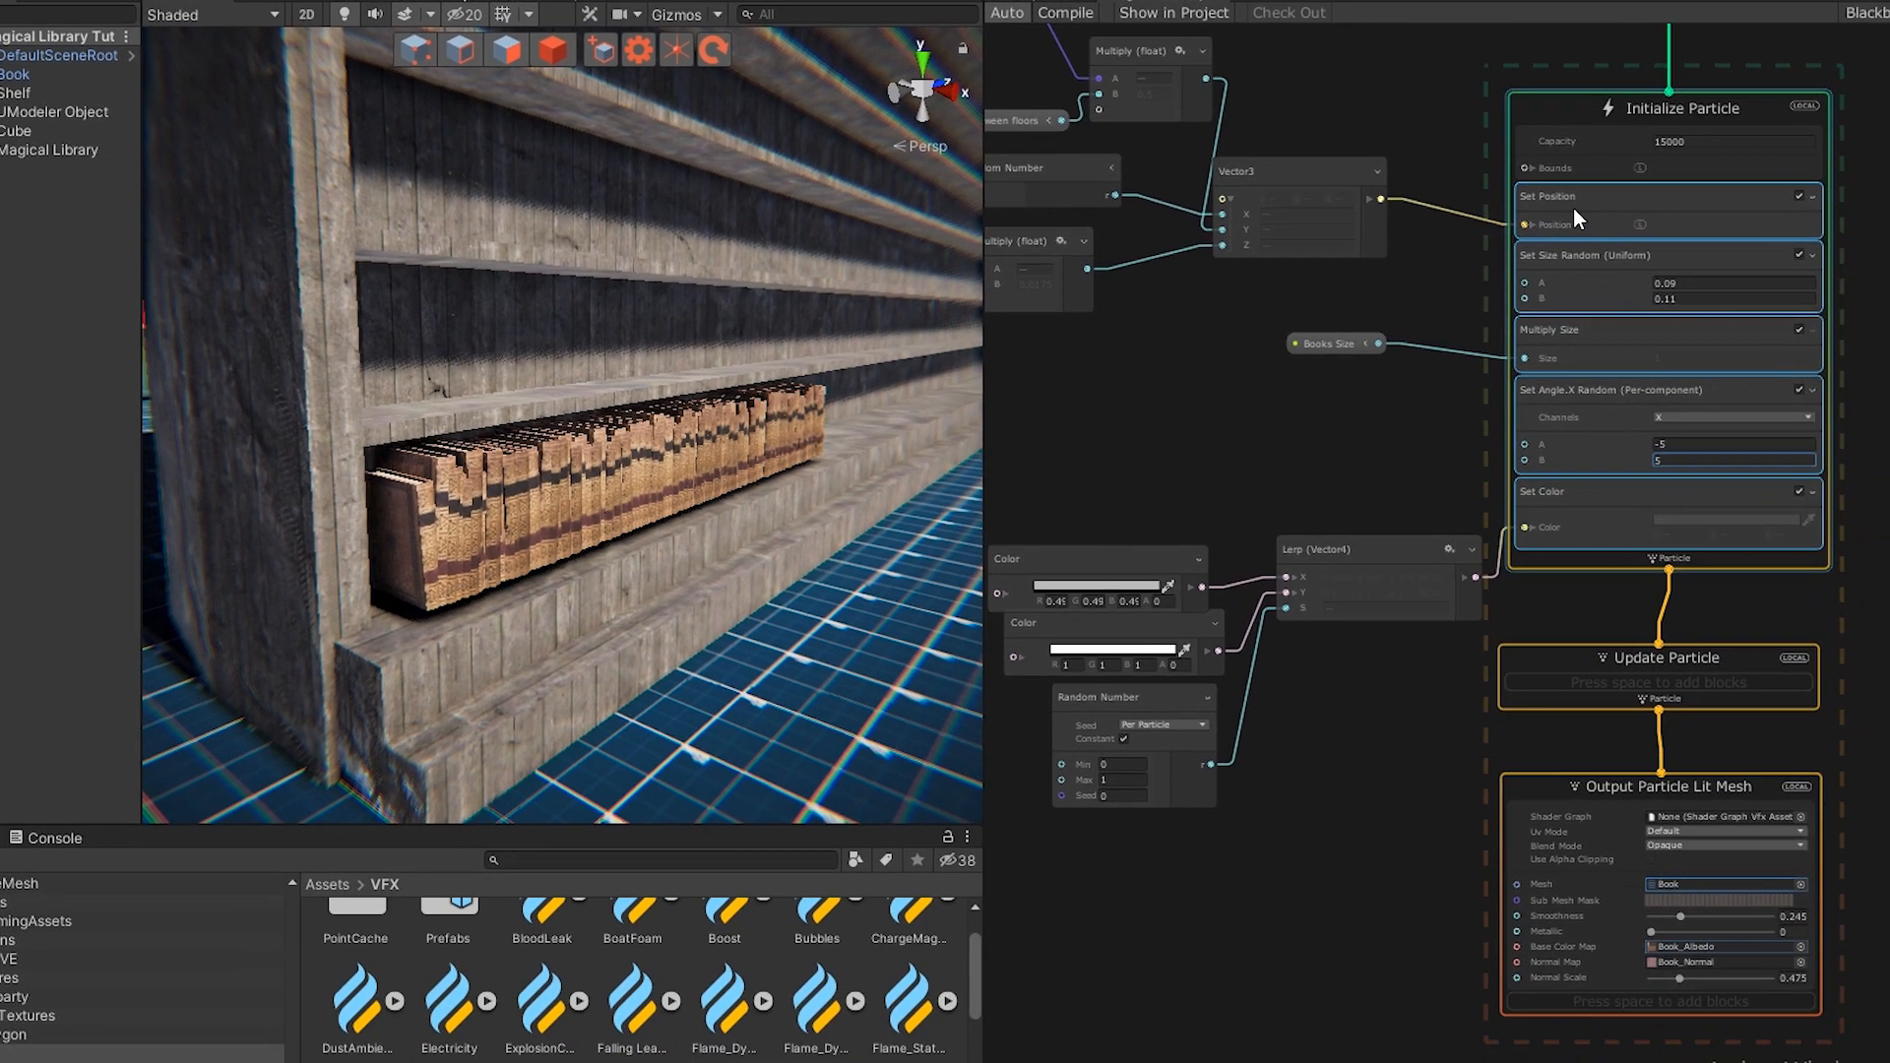
pyautogui.moveTo(1573, 209); pyautogui.dragTo(1611, 1011)
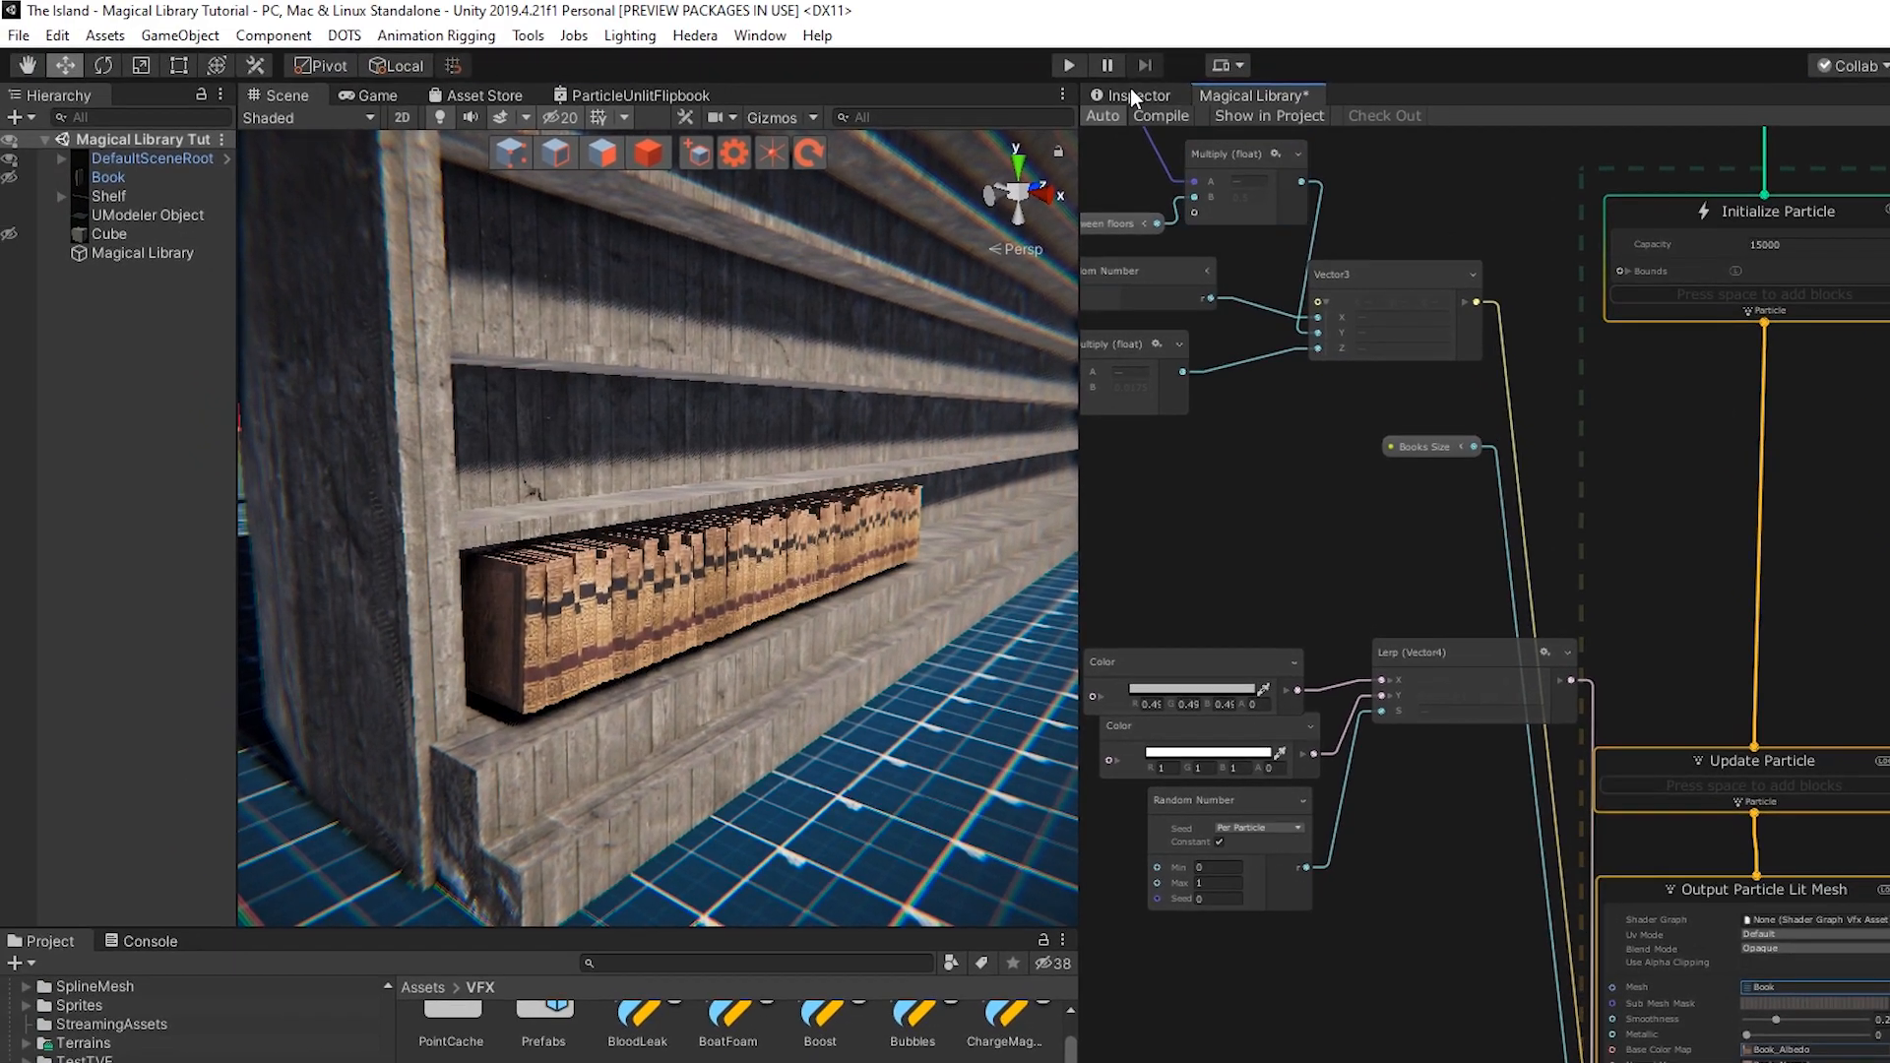
# Set the Magical Library effect's Books Size to 3.44, Book Amount to 773 and Space between floors to 1.54
pyautogui.click(1037, 0)
pyautogui.click(138, 254)
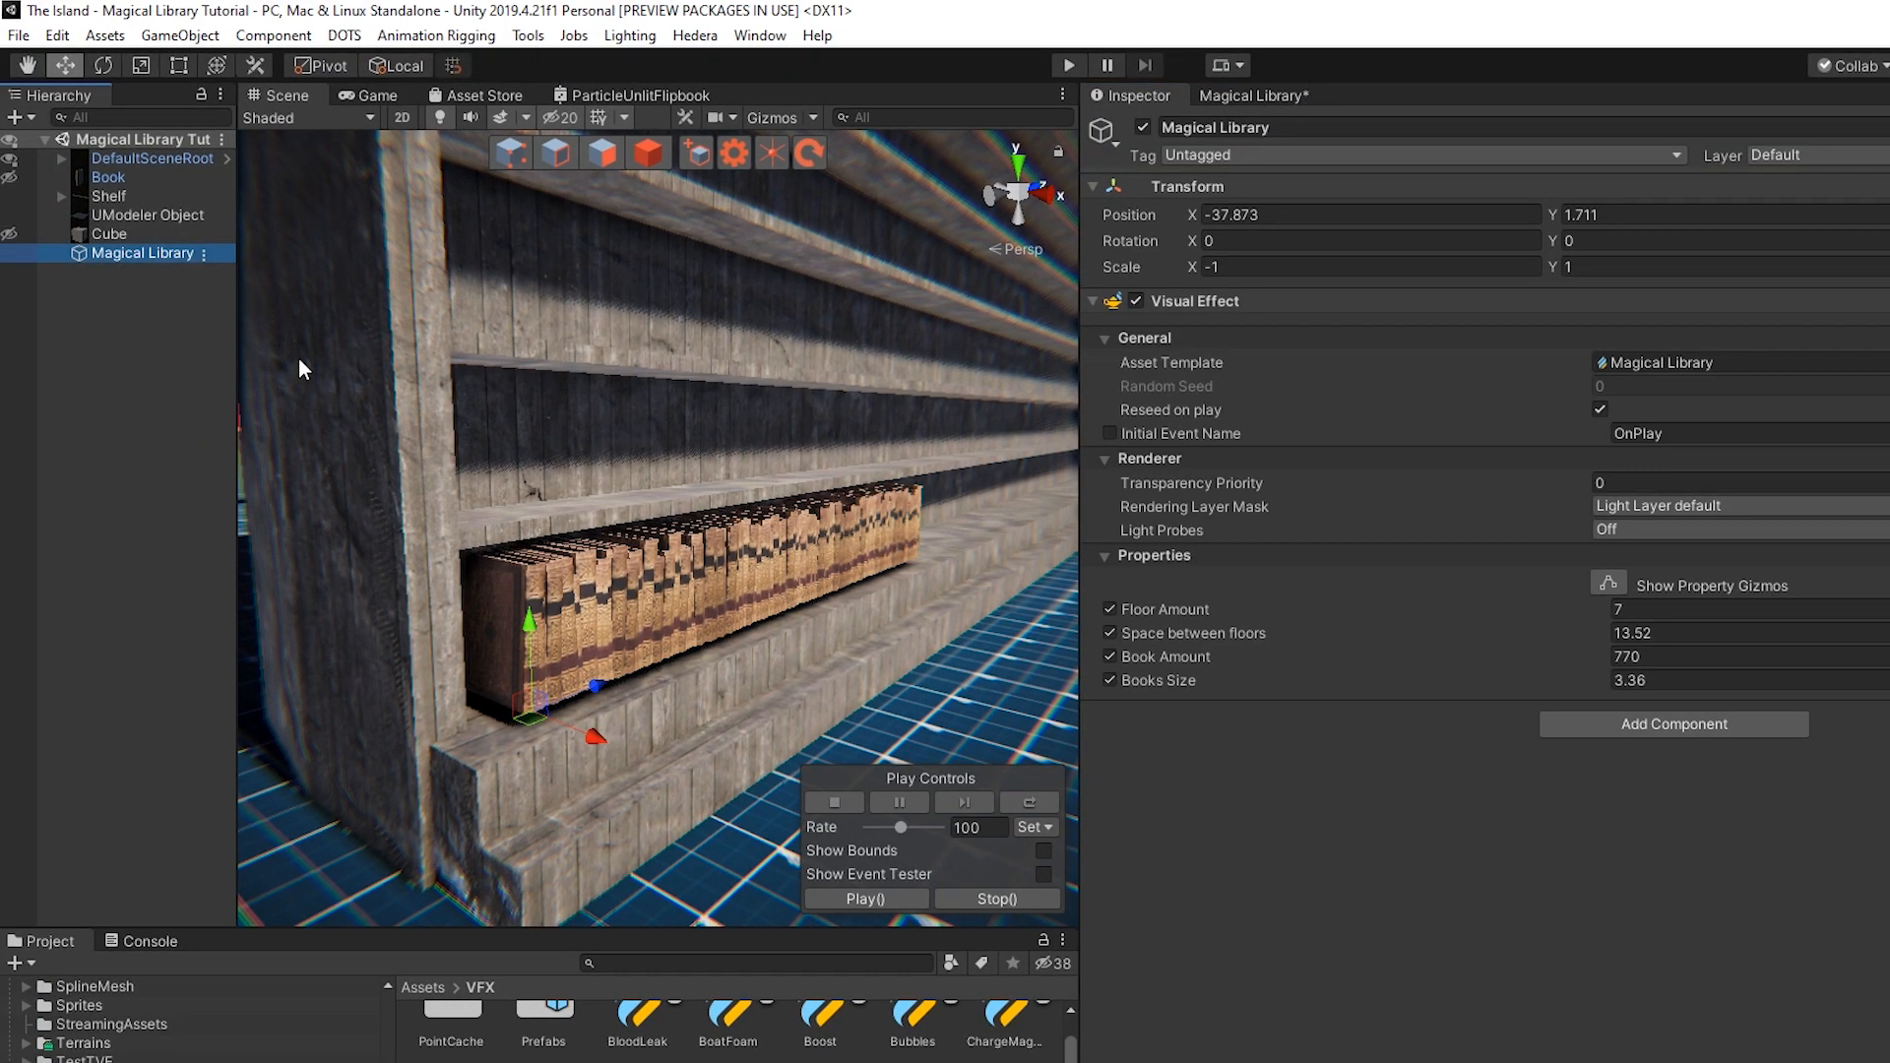
pyautogui.moveTo(1587, 681); pyautogui.dragTo(1597, 681)
pyautogui.moveTo(798, 615)
pyautogui.keyDown('alt'); pyautogui.mouseDown()
pyautogui.moveTo(723, 618)
pyautogui.moveTo(802, 629)
pyautogui.mouseUp(); pyautogui.keyUp('alt')
pyautogui.moveTo(801, 629); pyautogui.dragTo(459, 533, button='middle')
pyautogui.moveTo(1551, 656); pyautogui.dragTo(1095, 634)
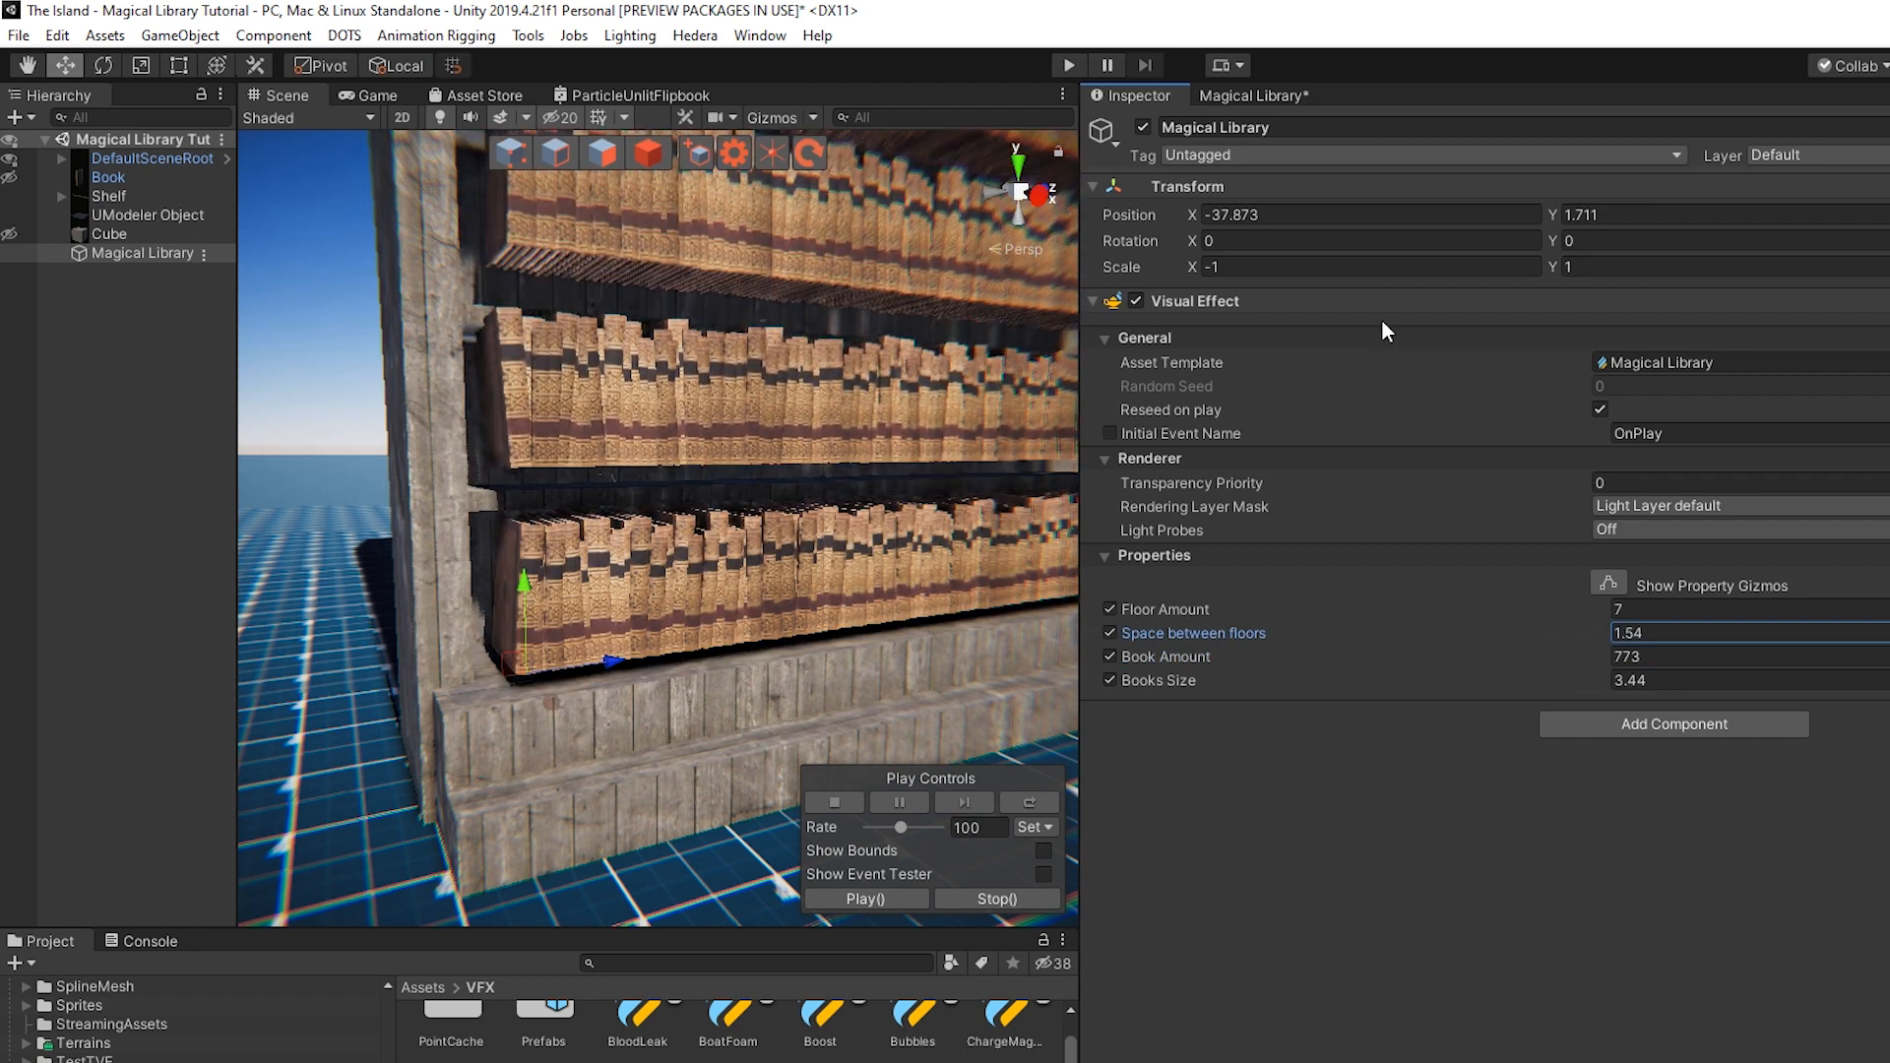
# Add a Multiply node to the graph and wire it between the 0.07 float and the Divide node's A input
pyautogui.click(1255, 96)
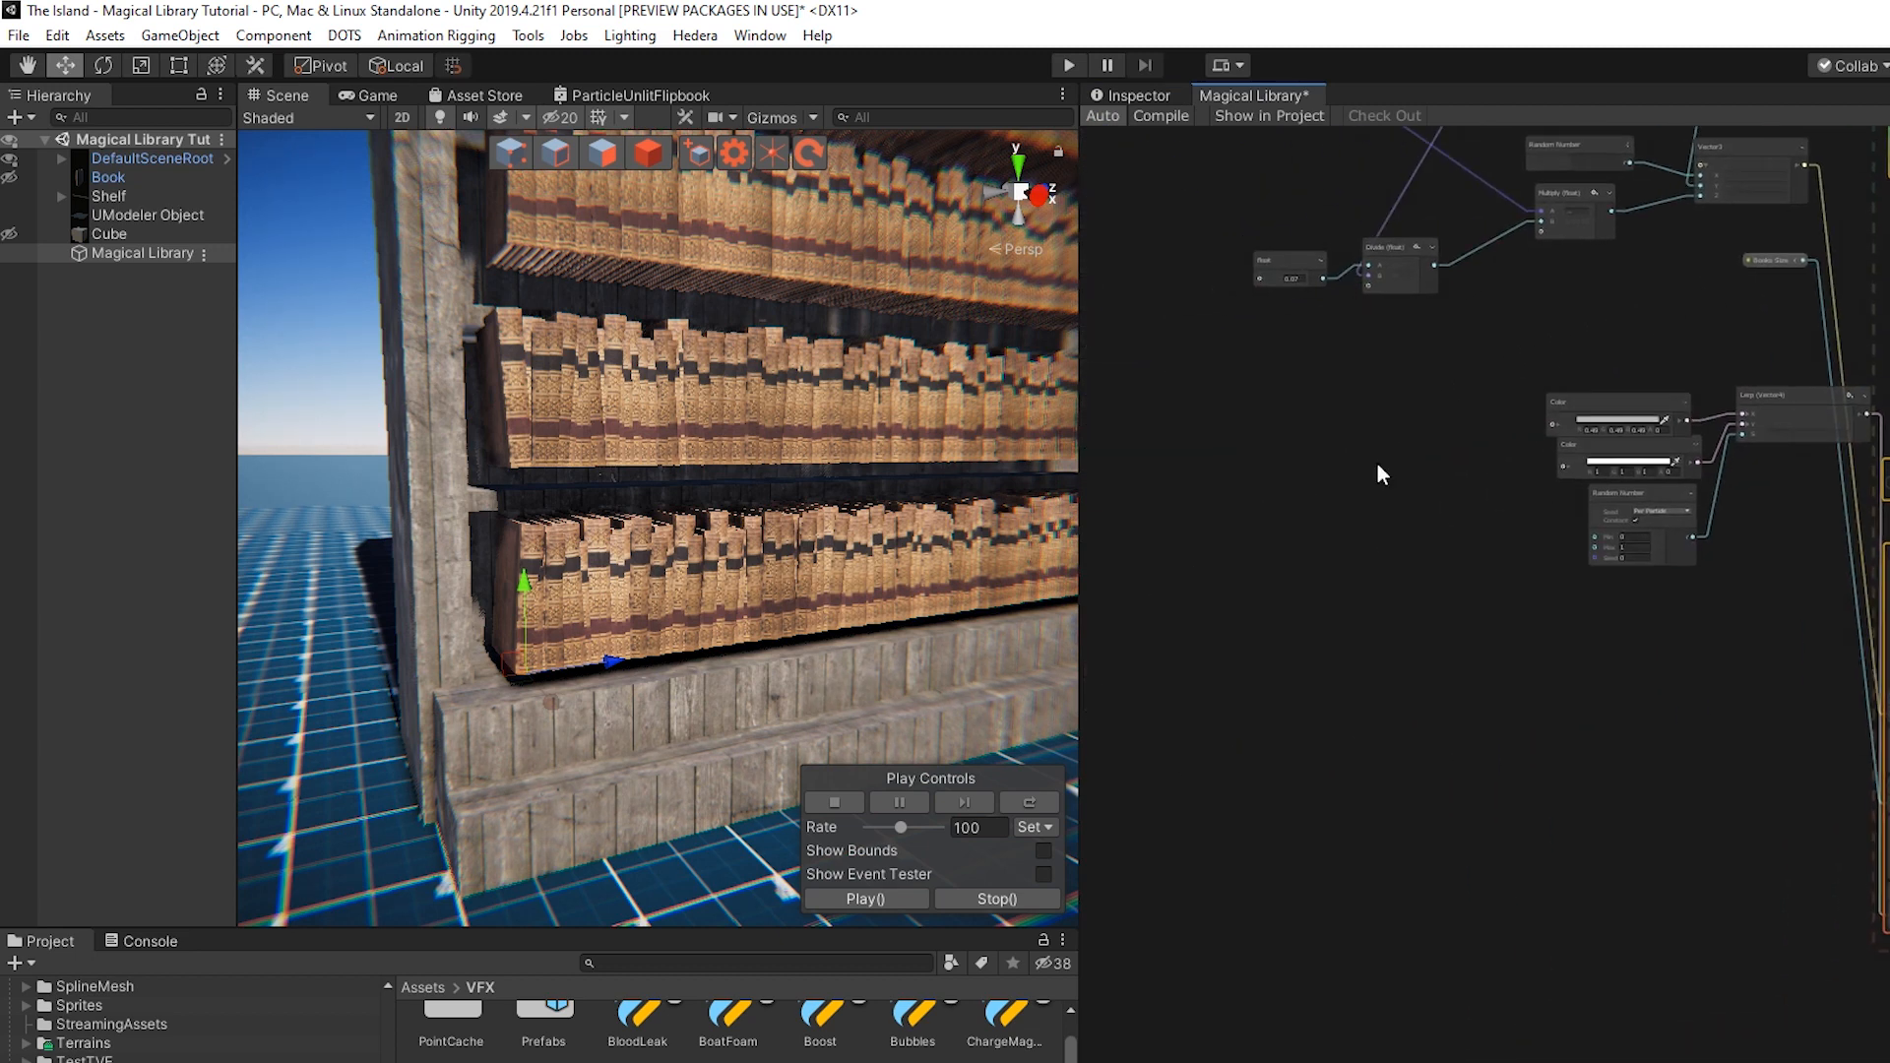
pyautogui.scroll(3, 1326, 508)
pyautogui.moveTo(1209, 495); pyautogui.dragTo(1100, 502)
pyautogui.press('space')
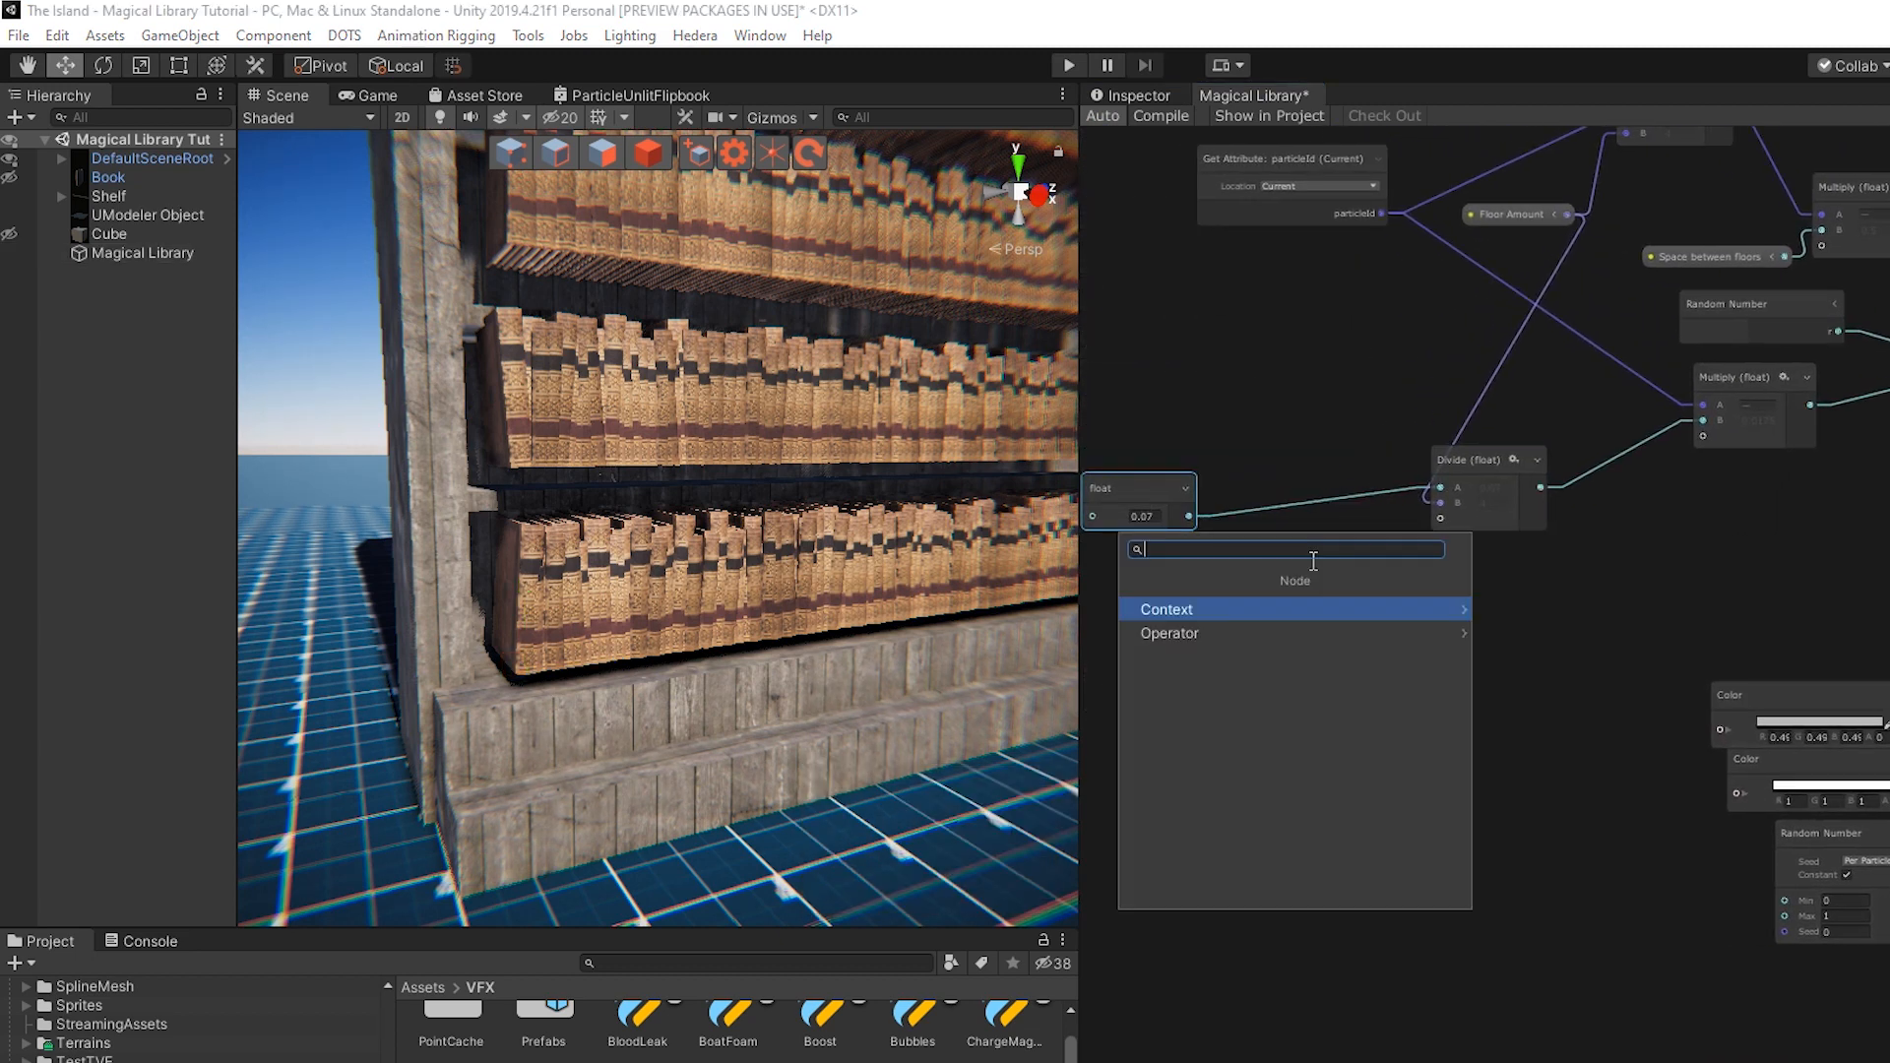
pyautogui.write('multiply')
pyautogui.press('Return')
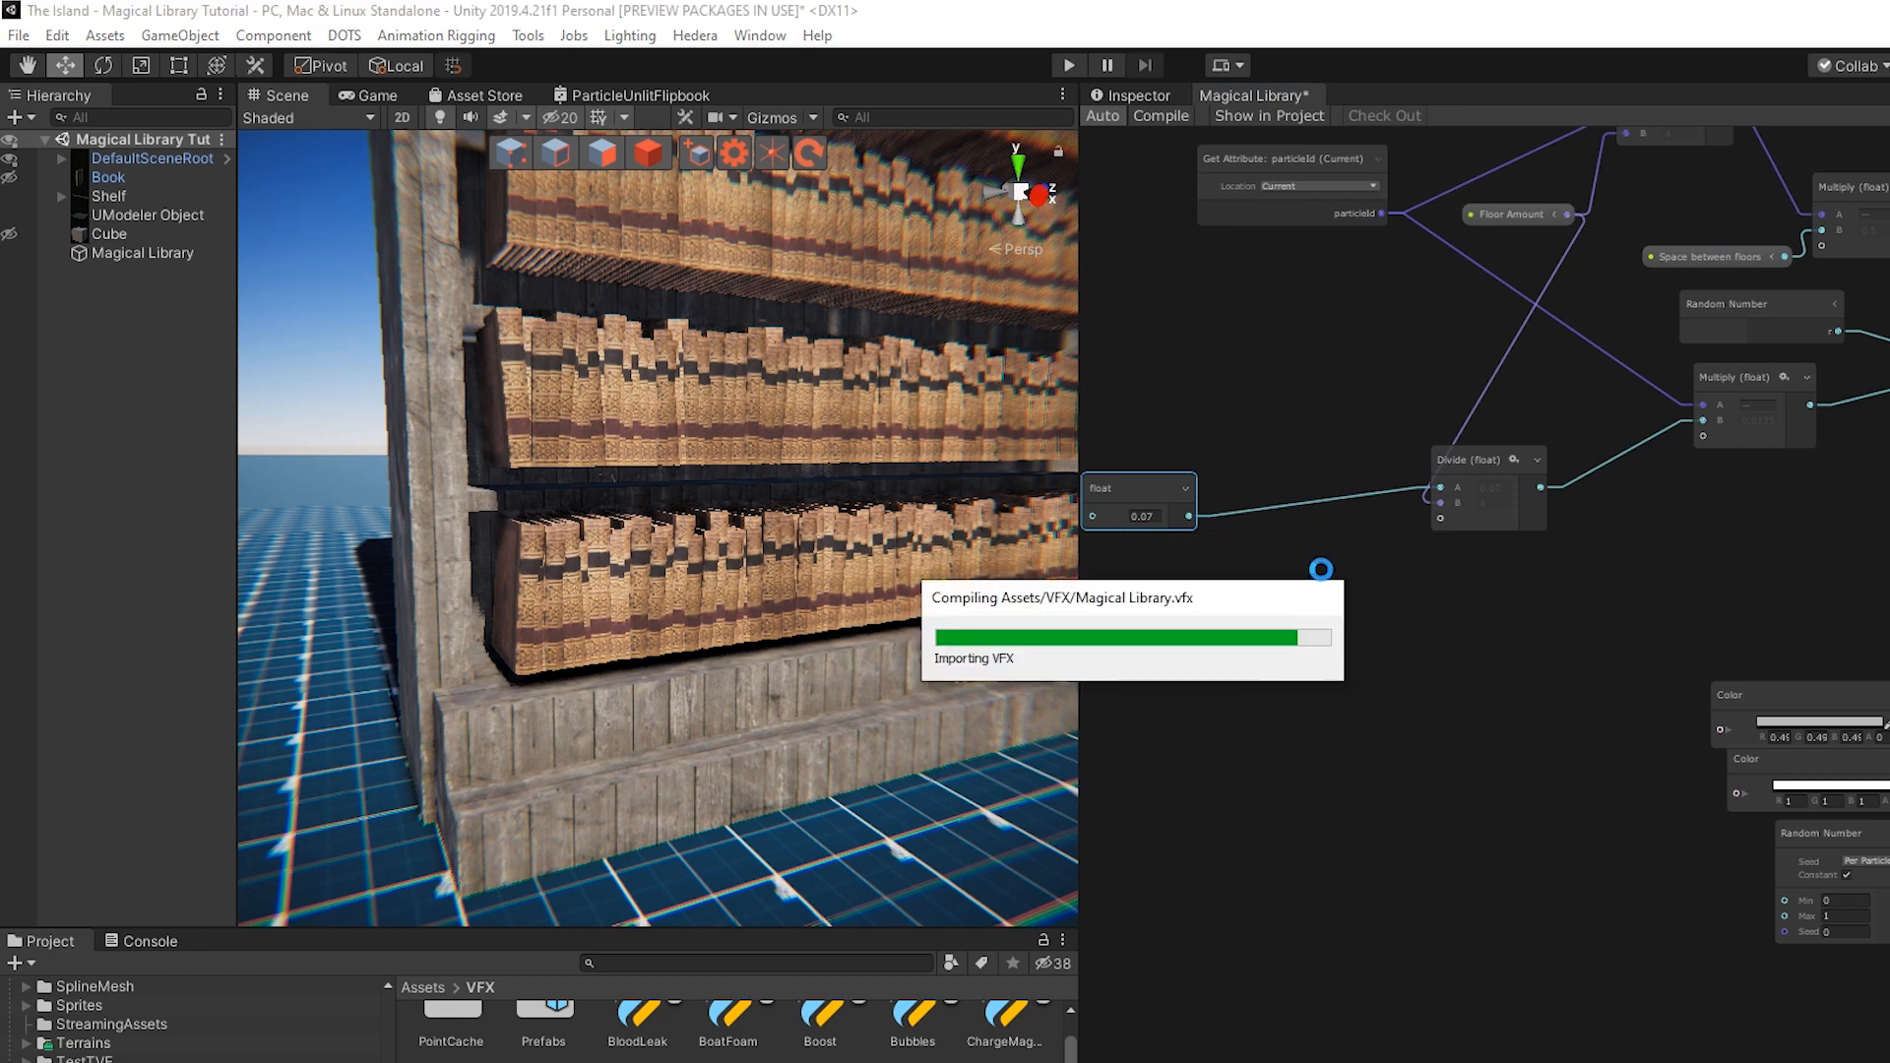
pyautogui.moveTo(1355, 596); pyautogui.dragTo(1438, 488)
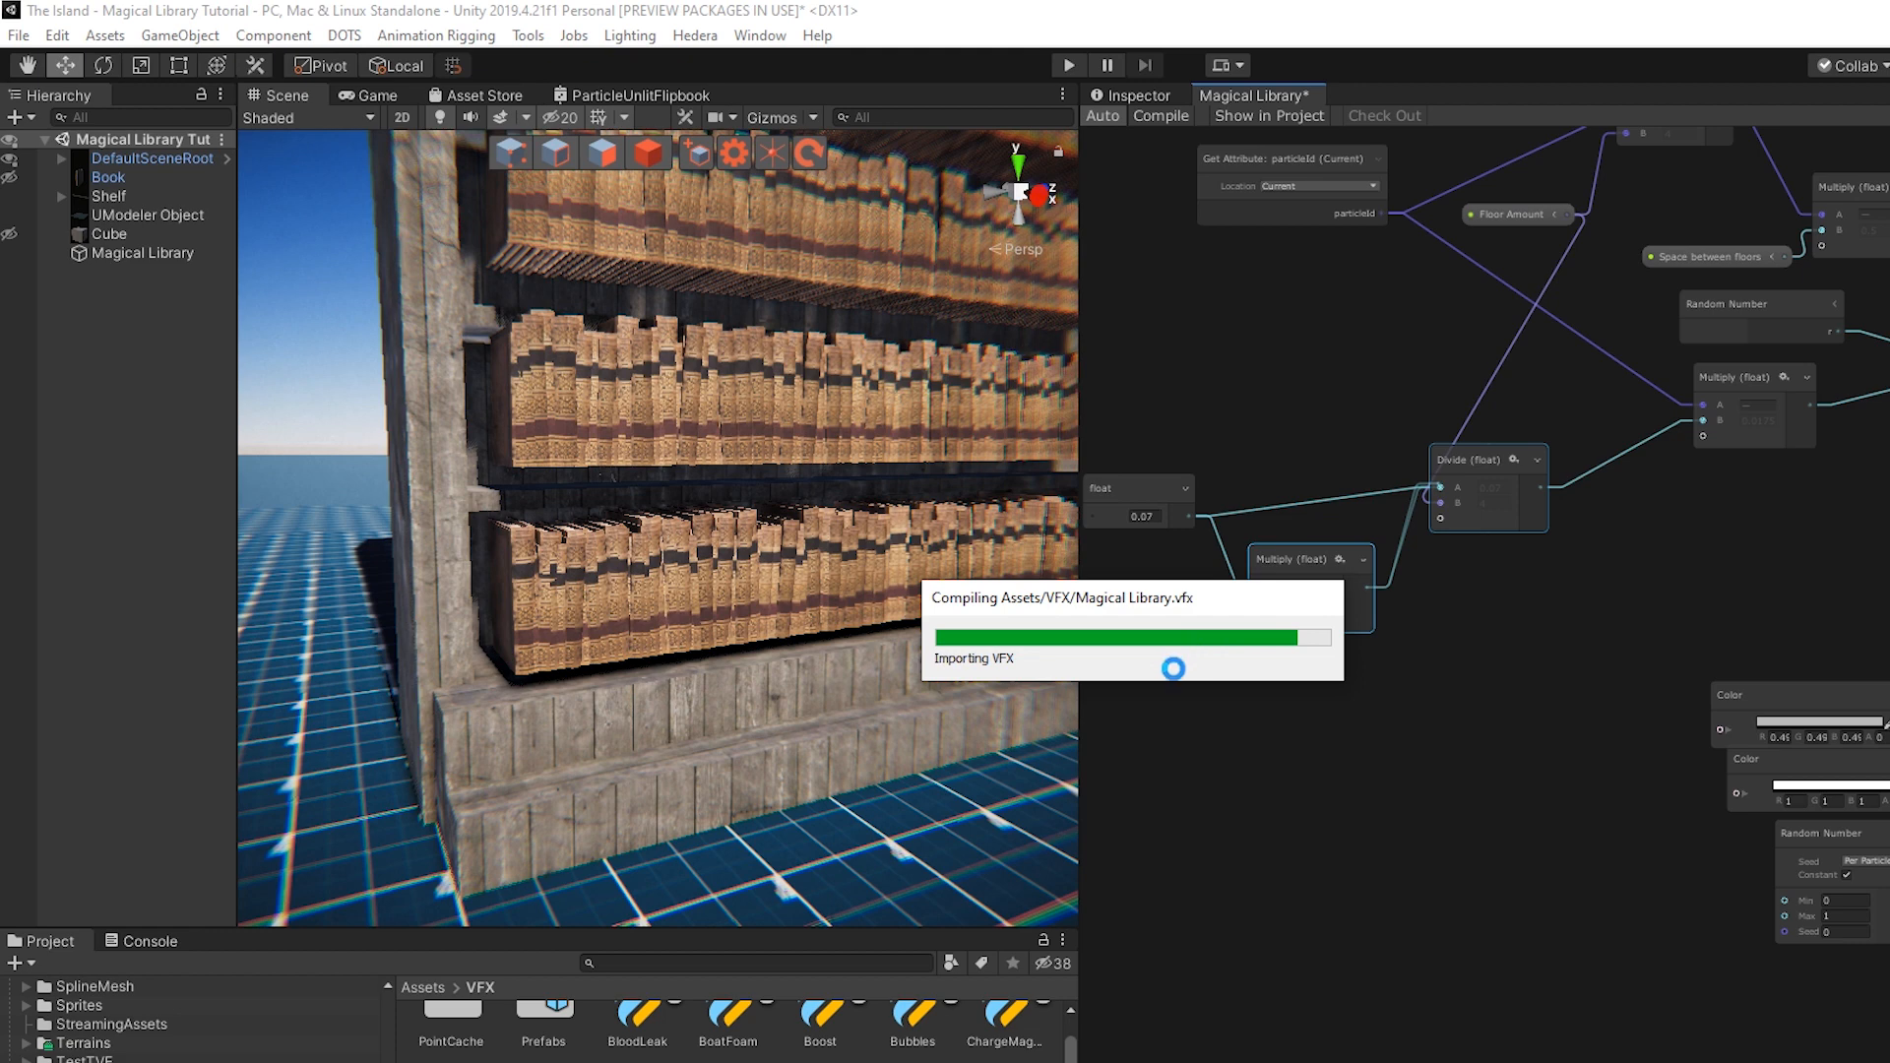
# Create a float node below the new Multiply node and connect it to that node's B input
pyautogui.rightClick(1139, 657)
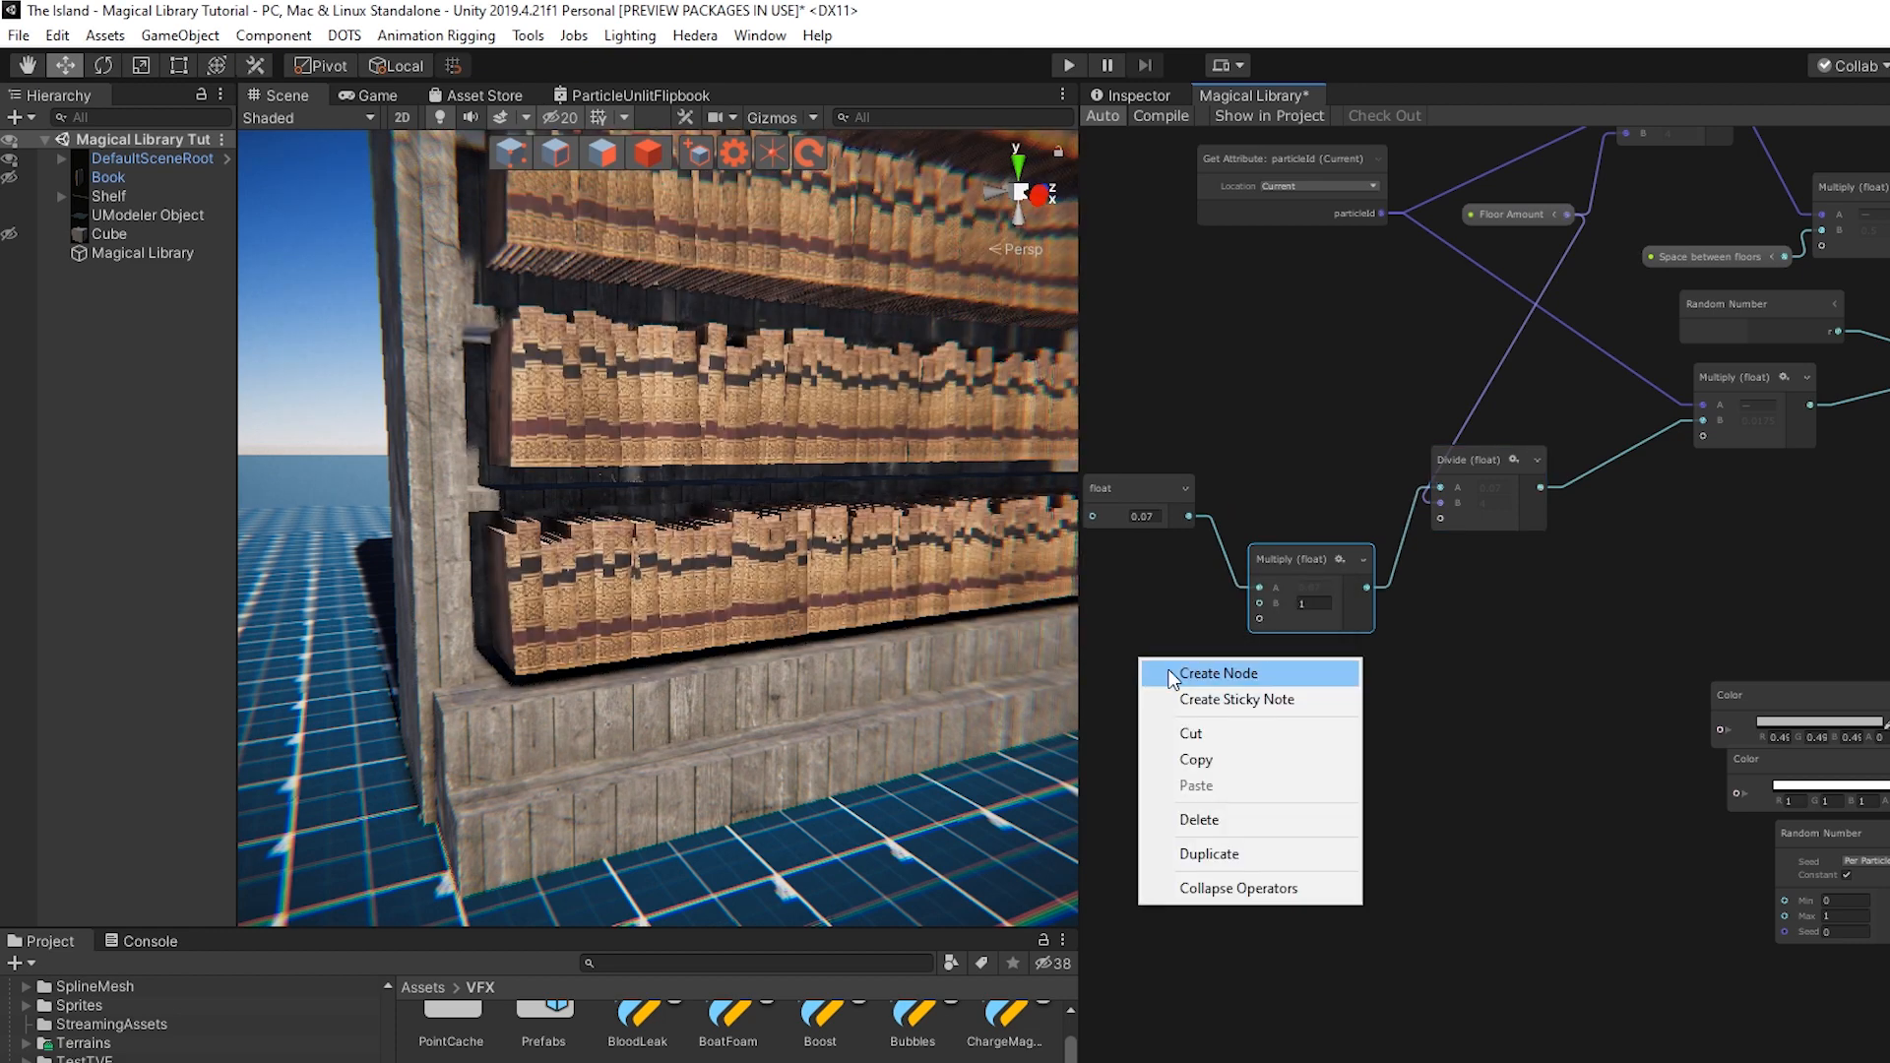
pyautogui.click(1168, 672)
pyautogui.write('flo')
pyautogui.press('Return')
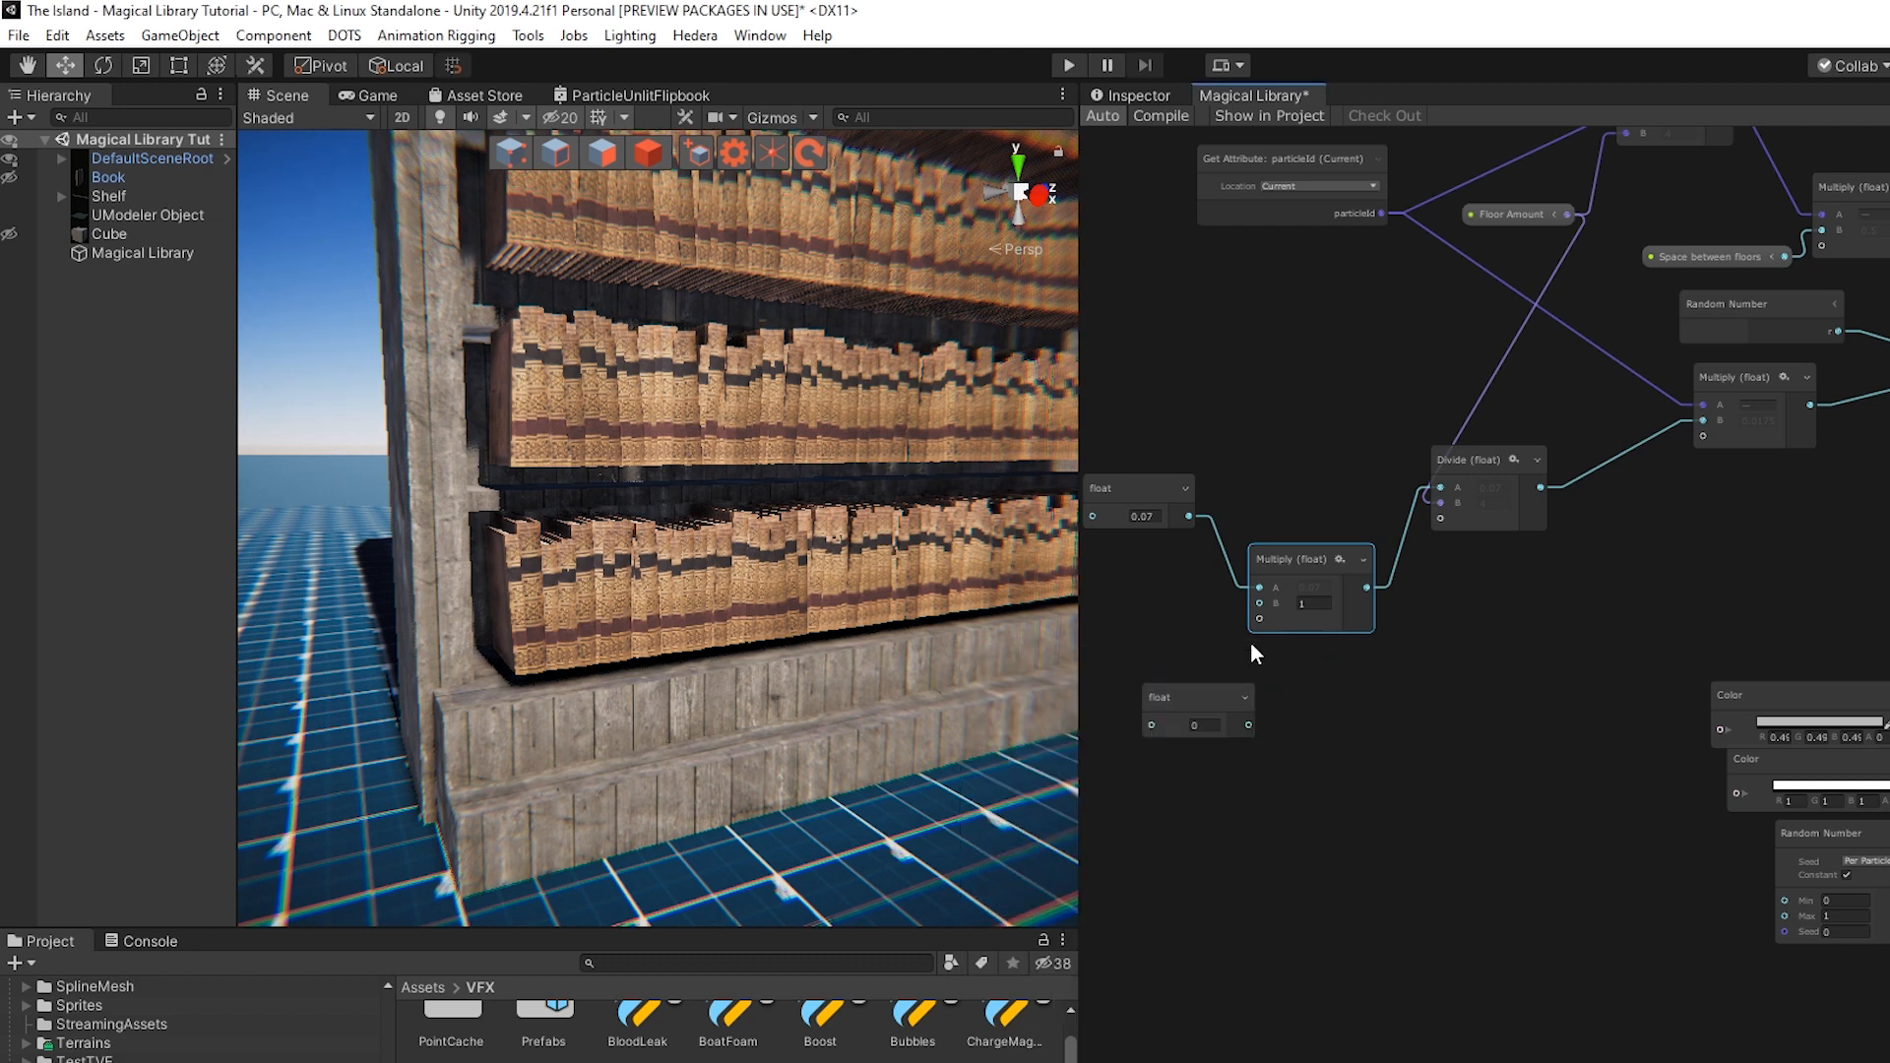
pyautogui.moveTo(1248, 724); pyautogui.dragTo(1256, 604)
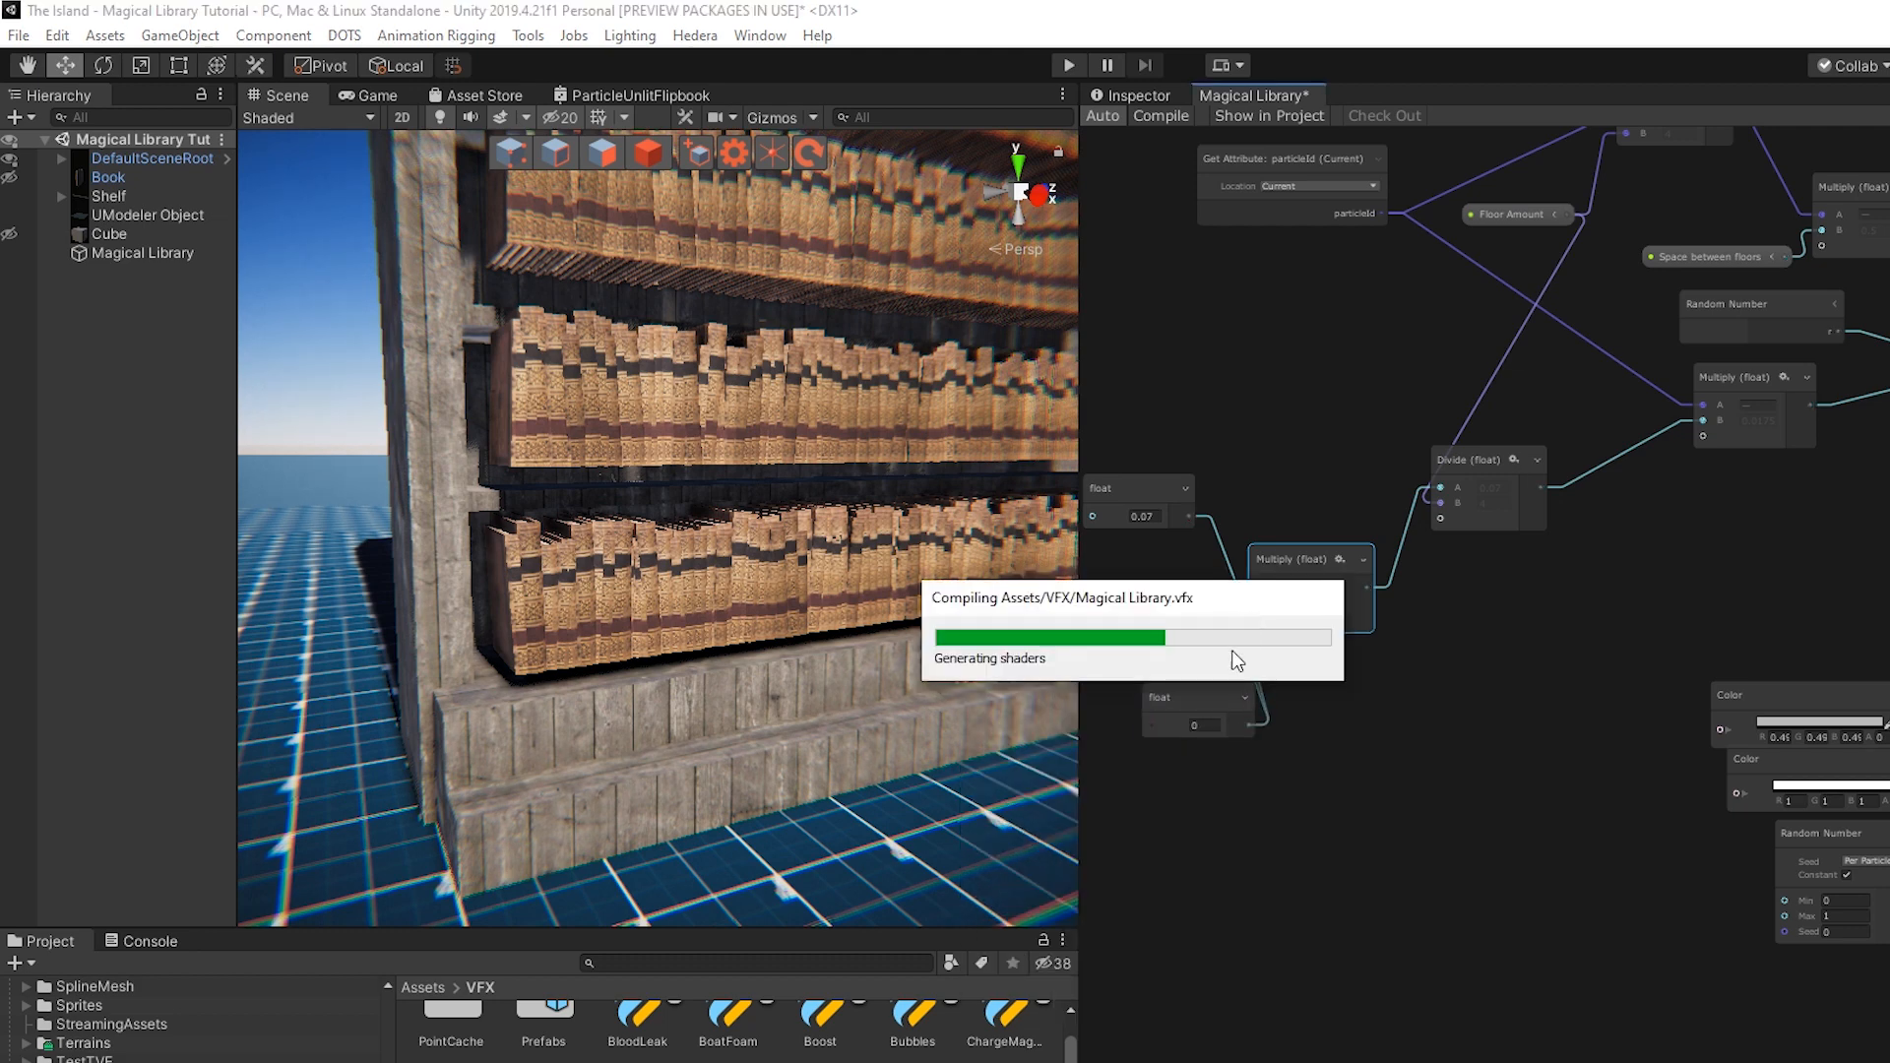
# Convert the new float to an exposed property named Space between Books with a value of 1
pyautogui.rightClick(1183, 697)
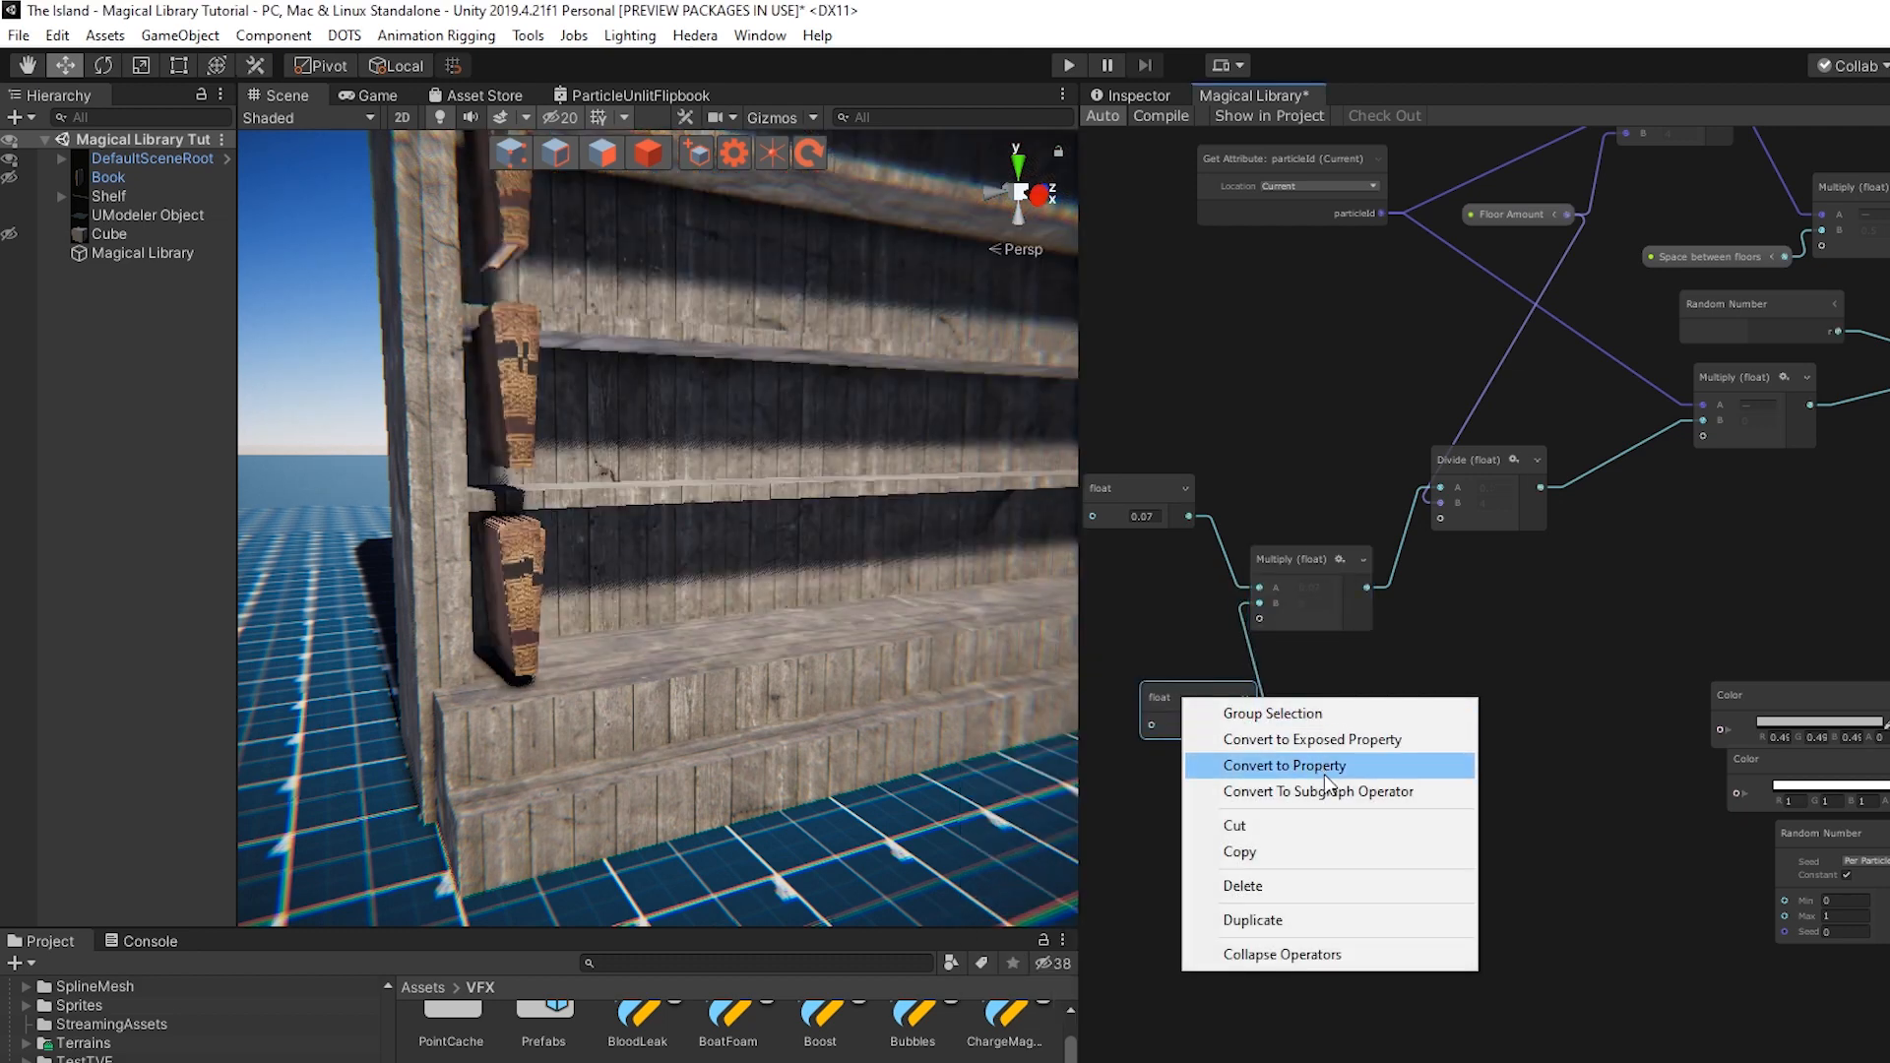
pyautogui.click(1359, 741)
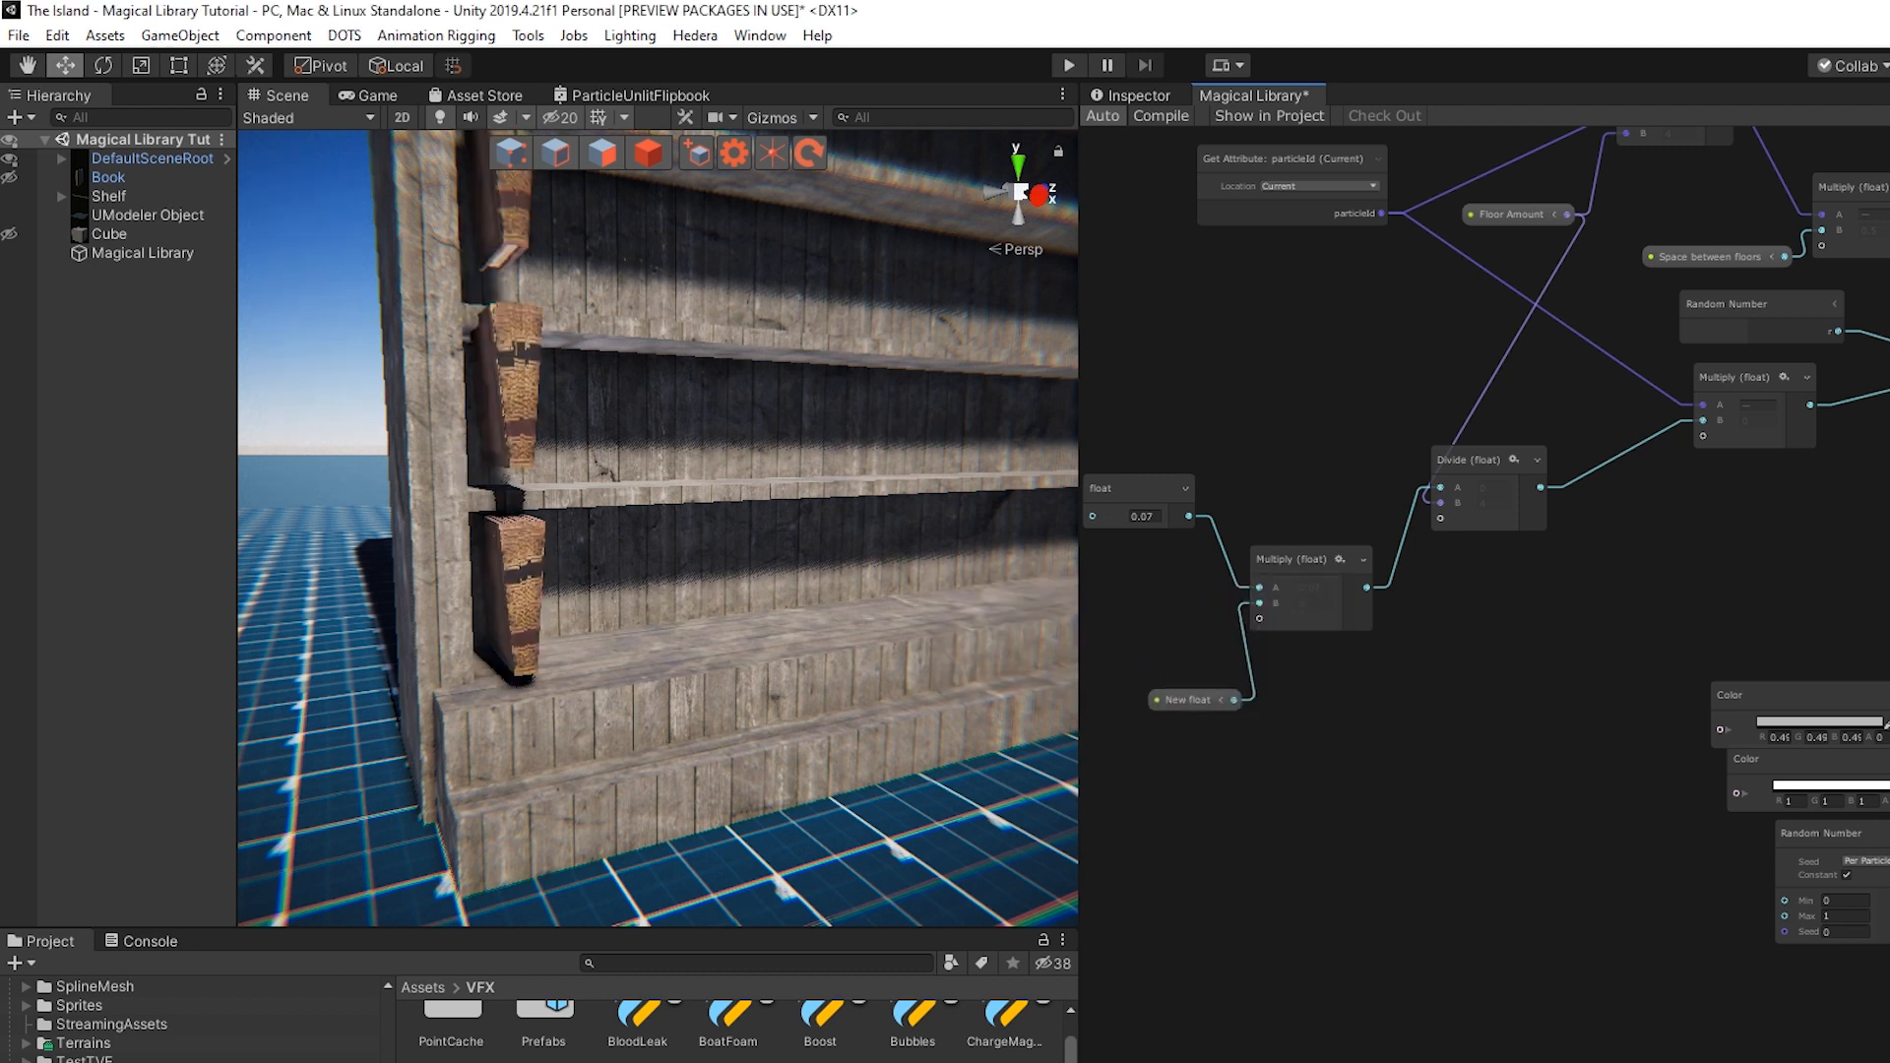
pyautogui.click(1882, 117)
pyautogui.click(1119, 304)
pyautogui.doubleClick(1173, 305)
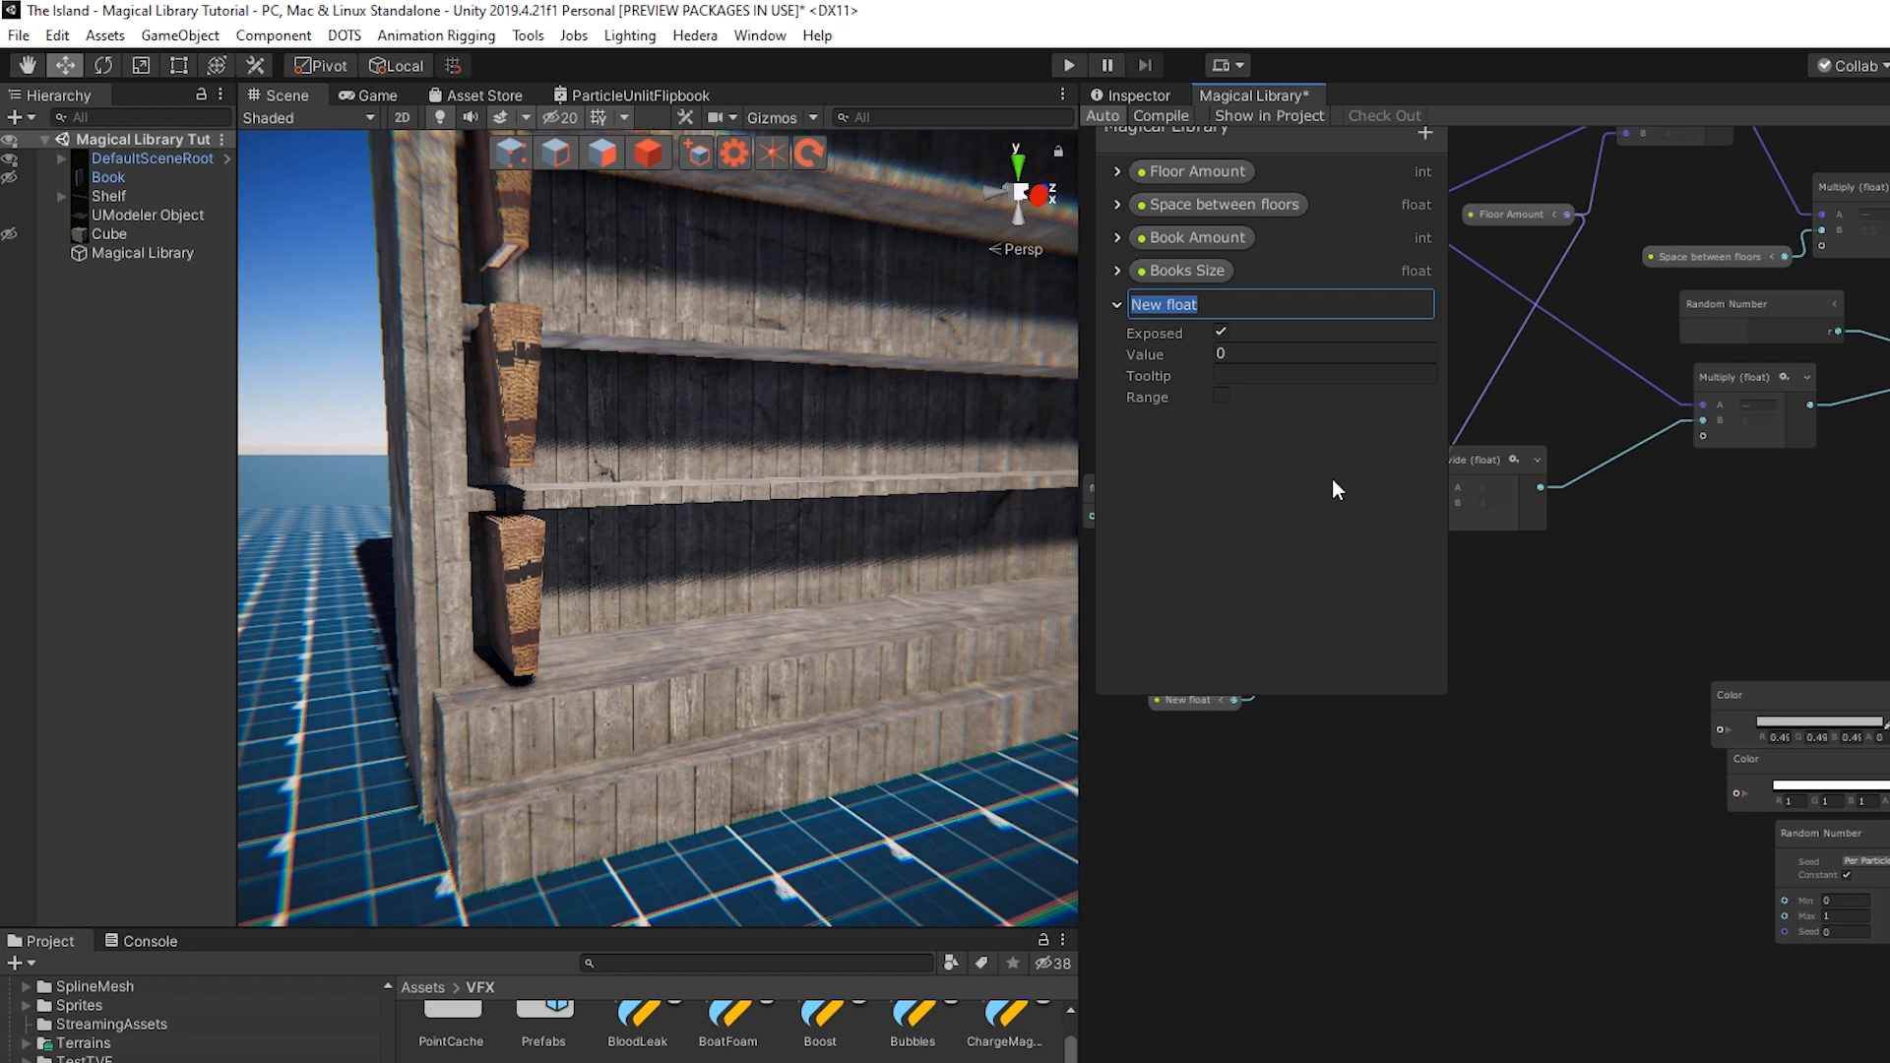
pyautogui.write('Space between Books')
pyautogui.click(1305, 369)
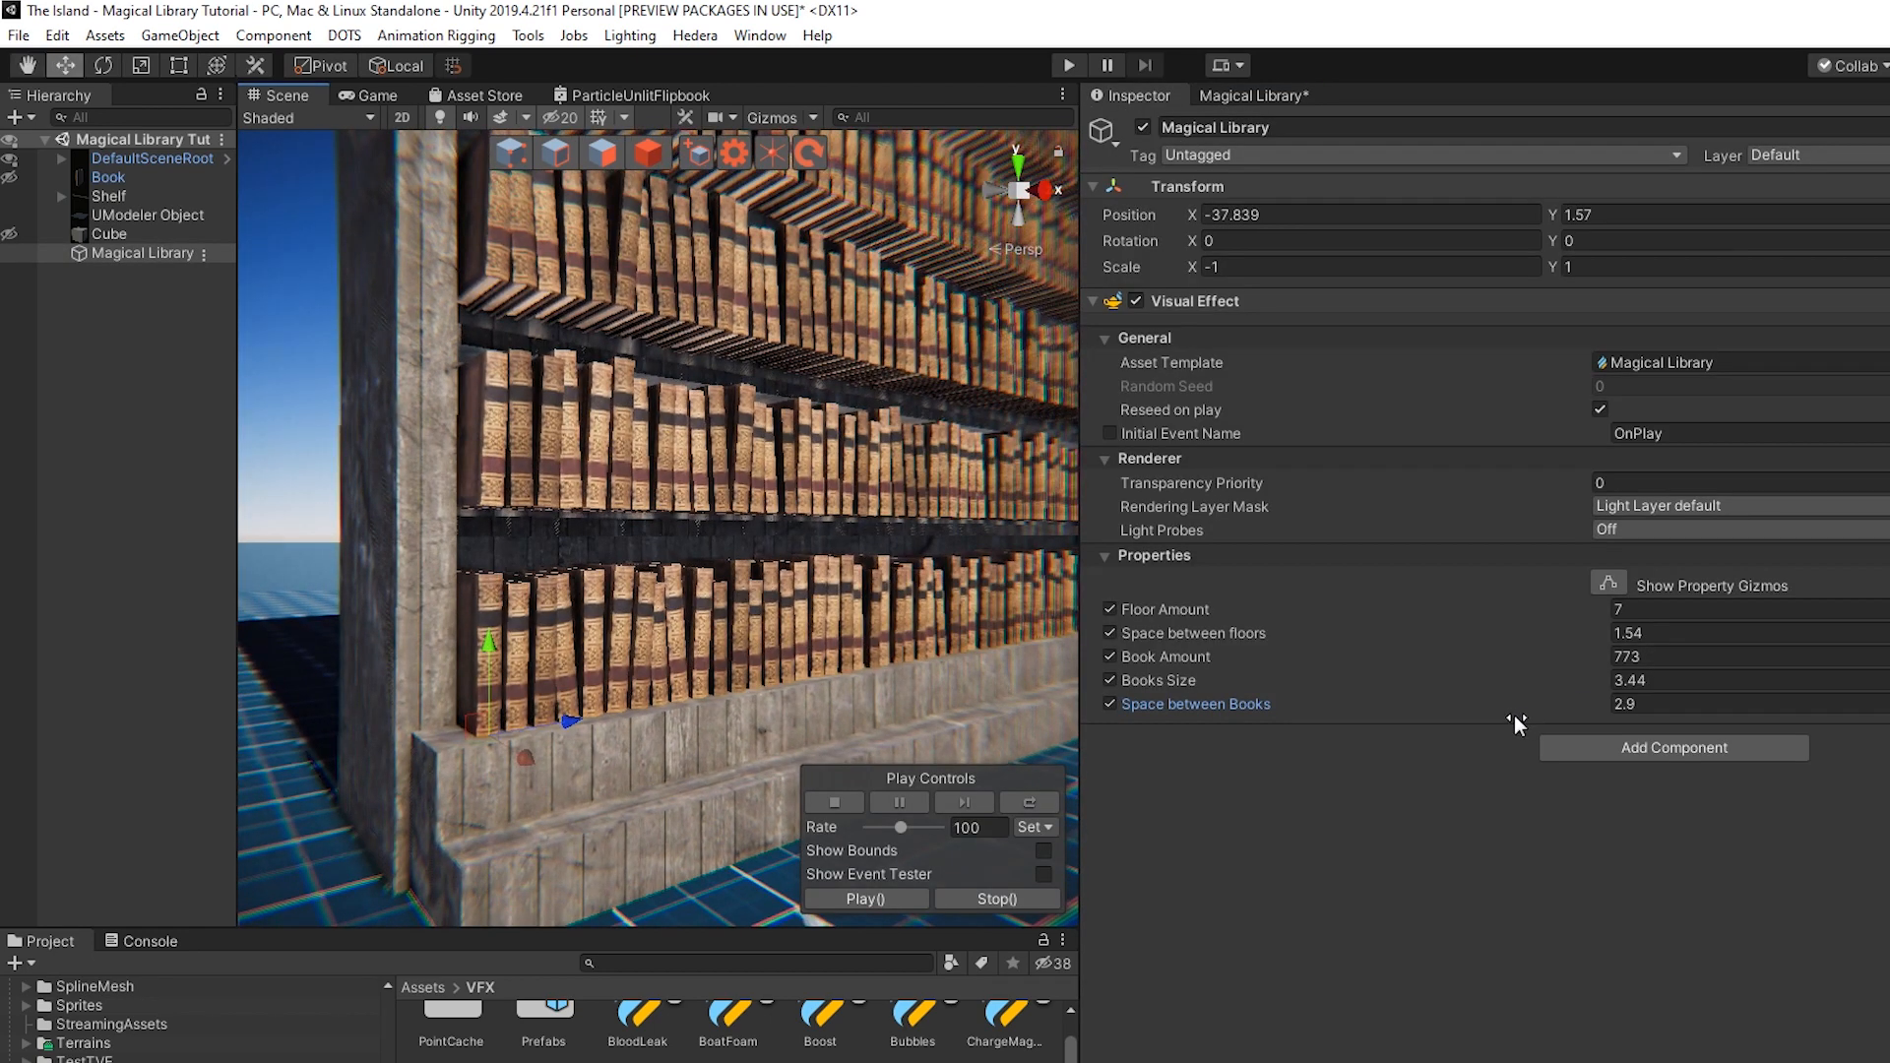
# Set the effect's Books Size to 4.2 and Space between Books to 3.22
pyautogui.moveTo(1438, 683); pyautogui.dragTo(1480, 673)
pyautogui.keyDown('alt'); pyautogui.moveTo(1008, 669); pyautogui.dragTo(787, 641); pyautogui.keyUp('alt')
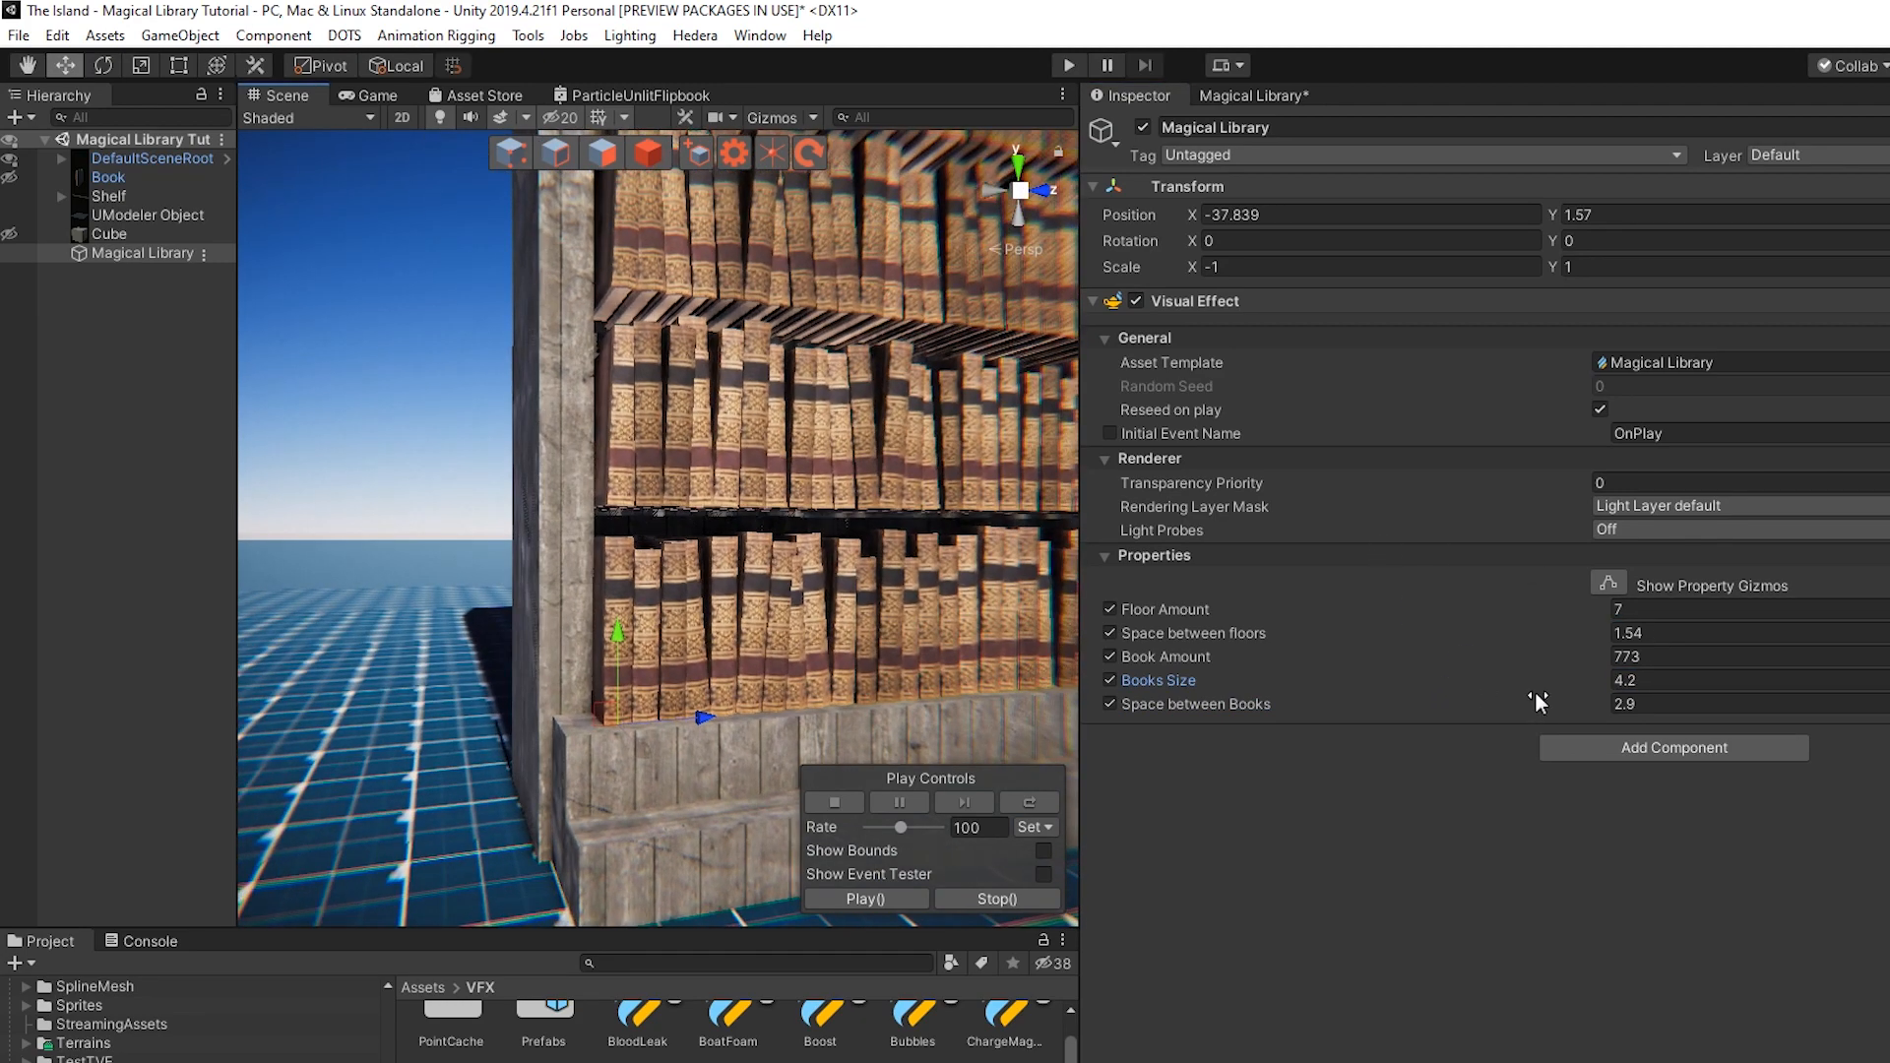
pyautogui.moveTo(1514, 705); pyautogui.dragTo(1524, 699)
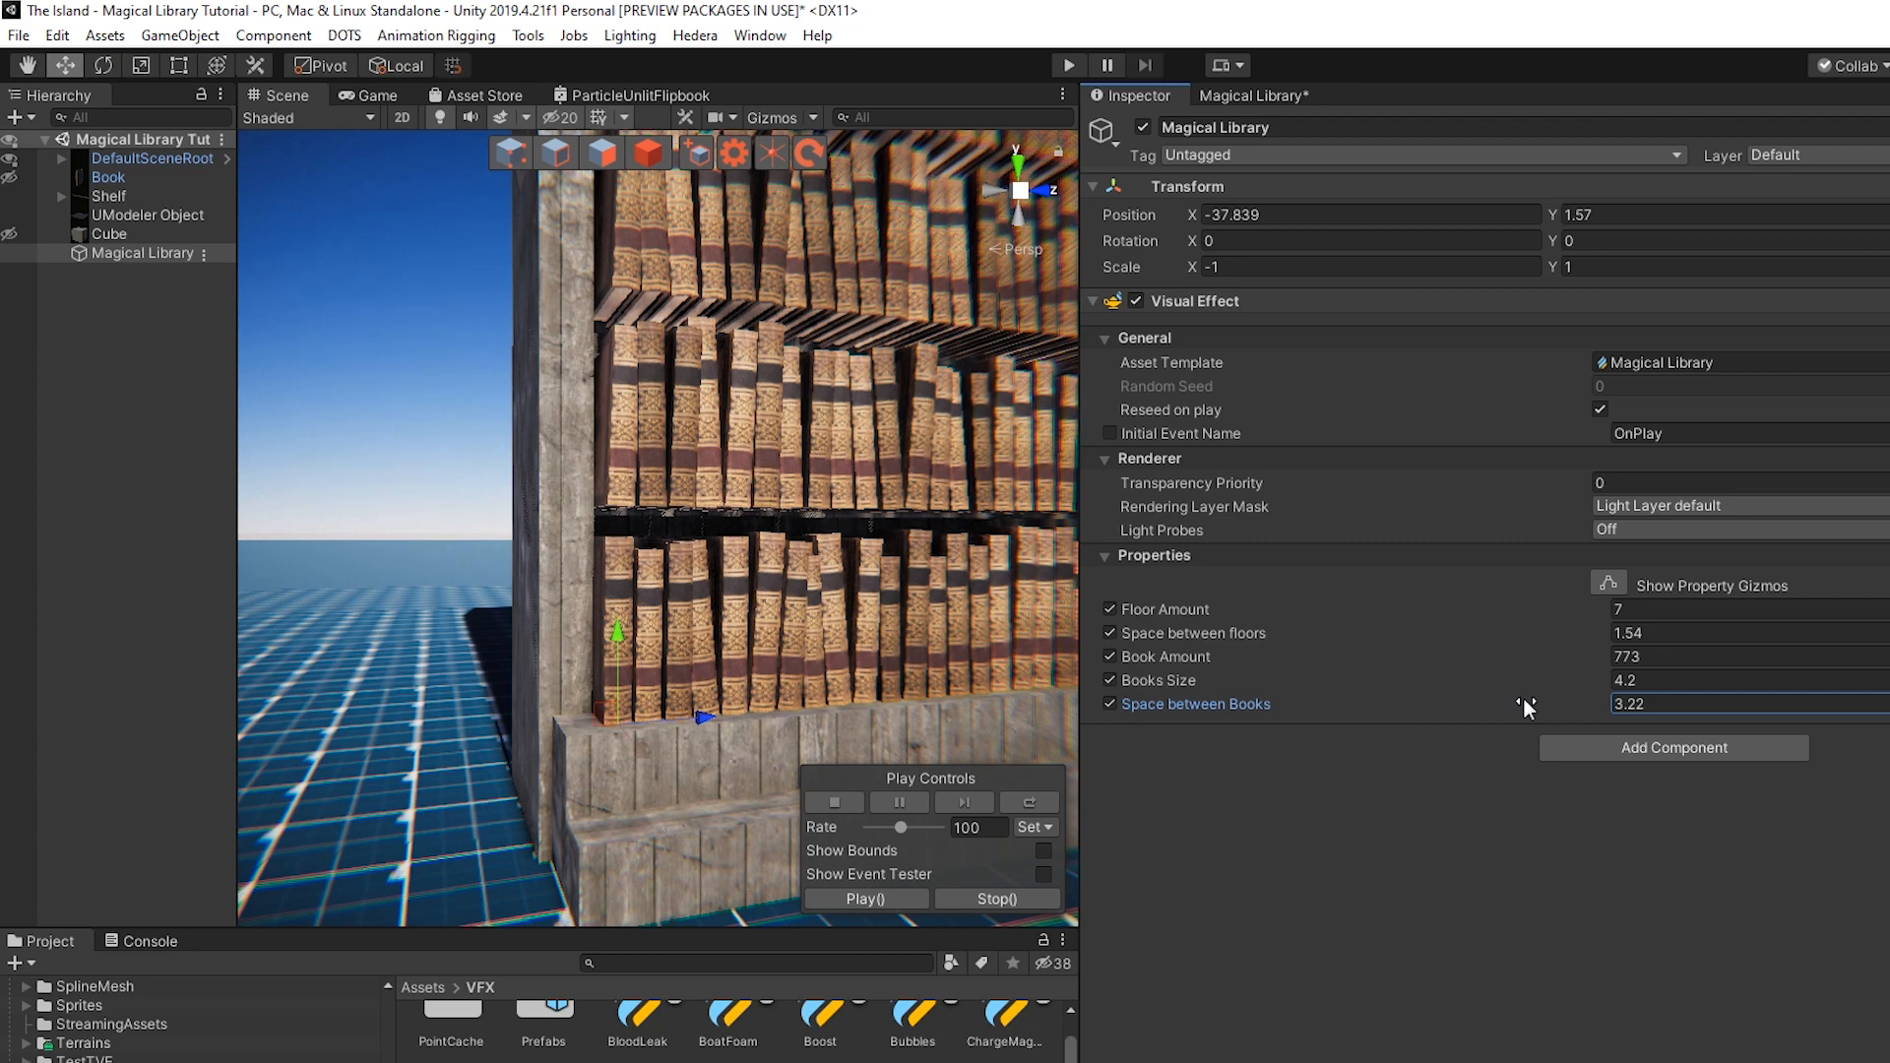
# Adjust Space between floors to 1.5 so the book rows line up with the shelf boards
pyautogui.moveTo(1474, 633); pyautogui.dragTo(1484, 640)
pyautogui.keyDown('alt'); pyautogui.moveTo(824, 430); pyautogui.dragTo(907, 472); pyautogui.keyUp('alt')
pyautogui.moveTo(877, 375); pyautogui.dragTo(855, 504, button='middle')
pyautogui.scroll(-4, 705, 505)
pyautogui.scroll(-3, 773, 409)
pyautogui.moveTo(773, 418); pyautogui.dragTo(891, 699, button='middle')
pyautogui.scroll(2, 741, 618)
pyautogui.moveTo(759, 553)
pyautogui.keyDown('alt'); pyautogui.mouseDown()
pyautogui.moveTo(717, 485)
pyautogui.moveTo(762, 543)
pyautogui.mouseUp(); pyautogui.keyUp('alt')
pyautogui.click(1605, 634)
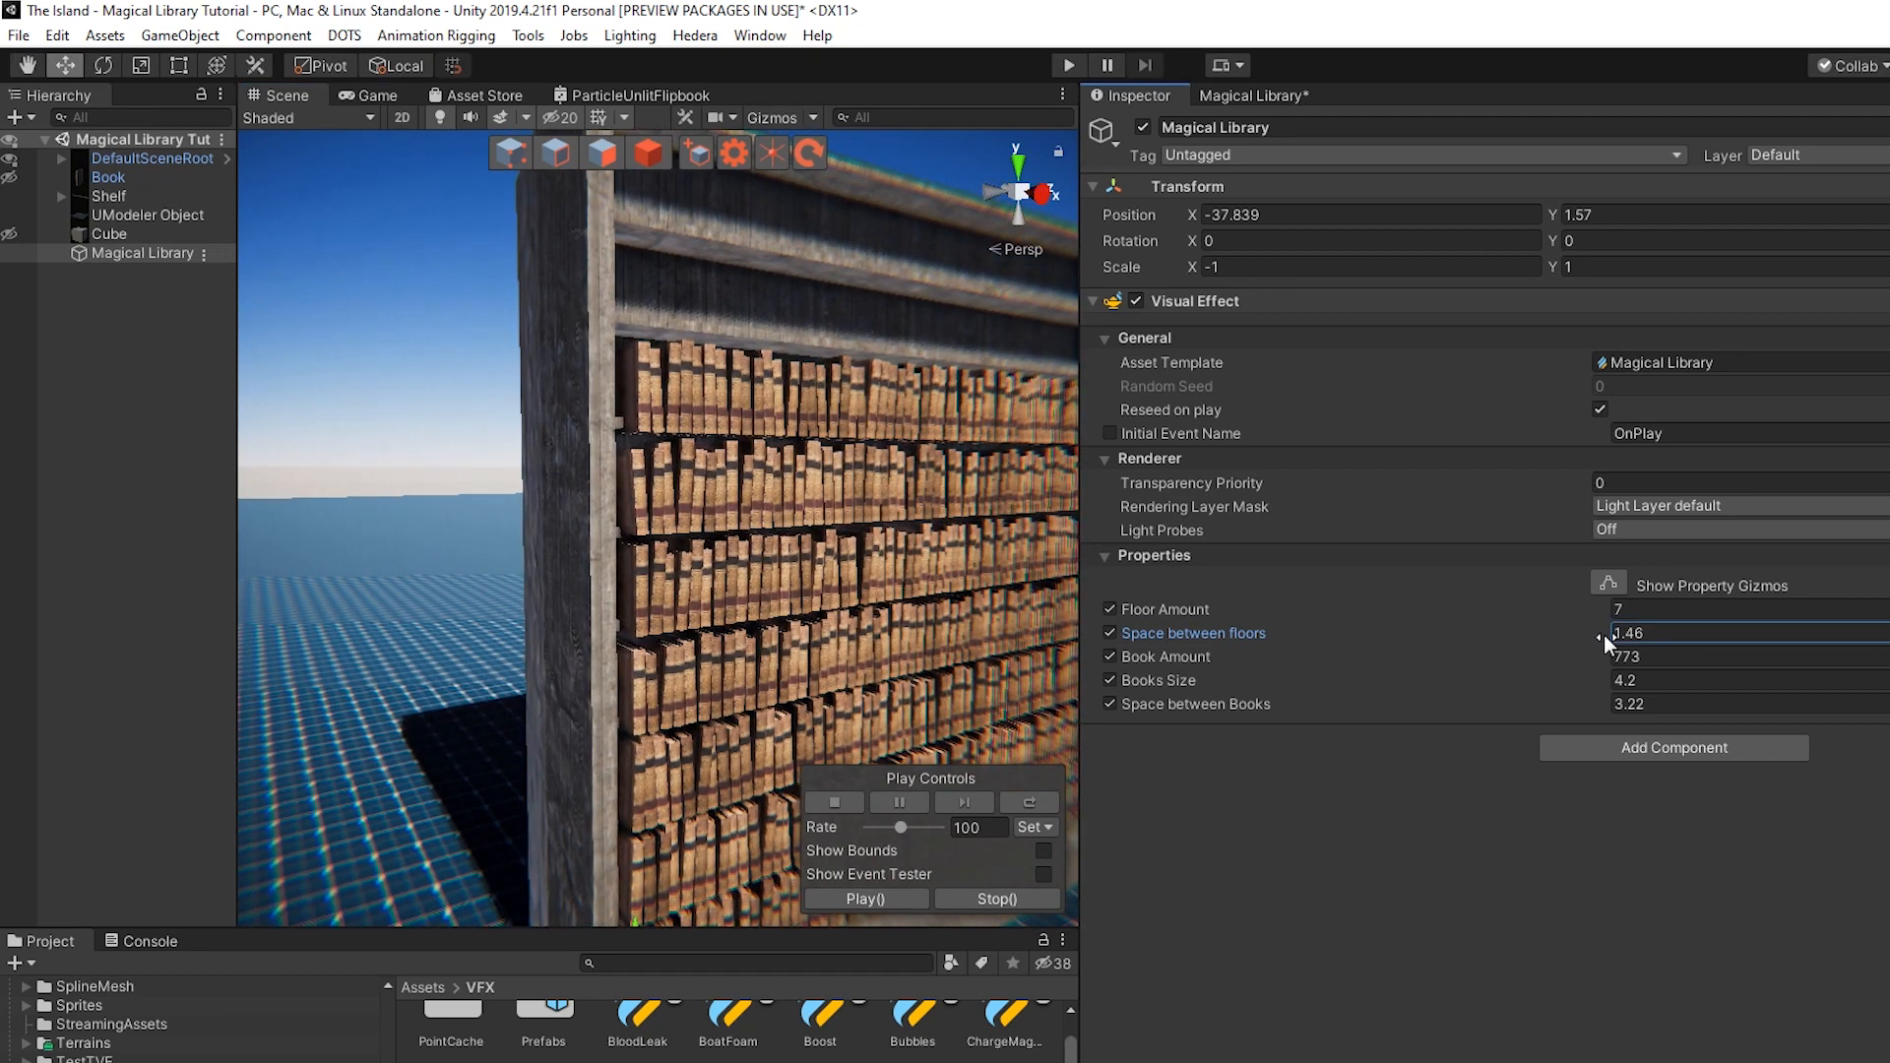
pyautogui.moveTo(1608, 632); pyautogui.dragTo(1609, 630)
# Set the effect's Floor Amount to 9 to fill the shelf up to its top row
pyautogui.moveTo(865, 489); pyautogui.dragTo(801, 345, button='middle')
pyautogui.keyDown('alt'); pyautogui.moveTo(801, 345); pyautogui.dragTo(882, 458); pyautogui.keyUp('alt')
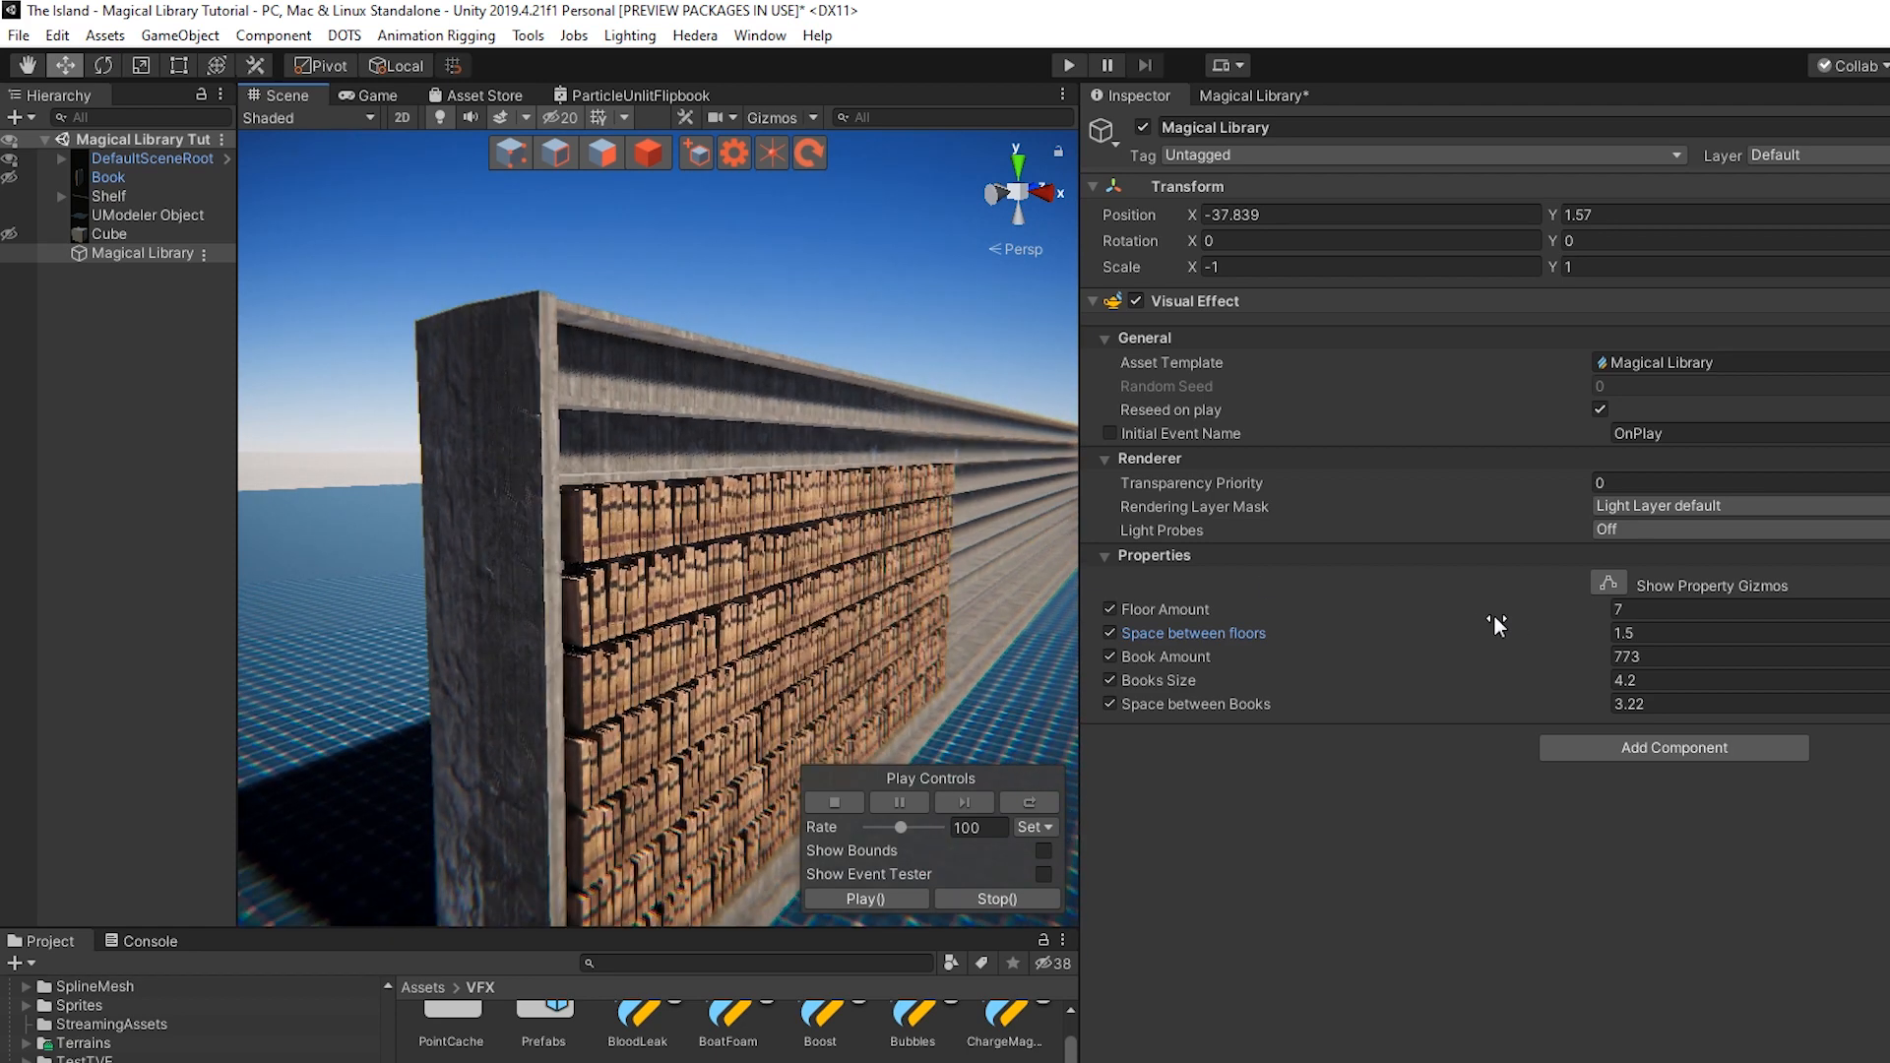
pyautogui.moveTo(1563, 616); pyautogui.dragTo(1573, 617)
pyautogui.write('9')
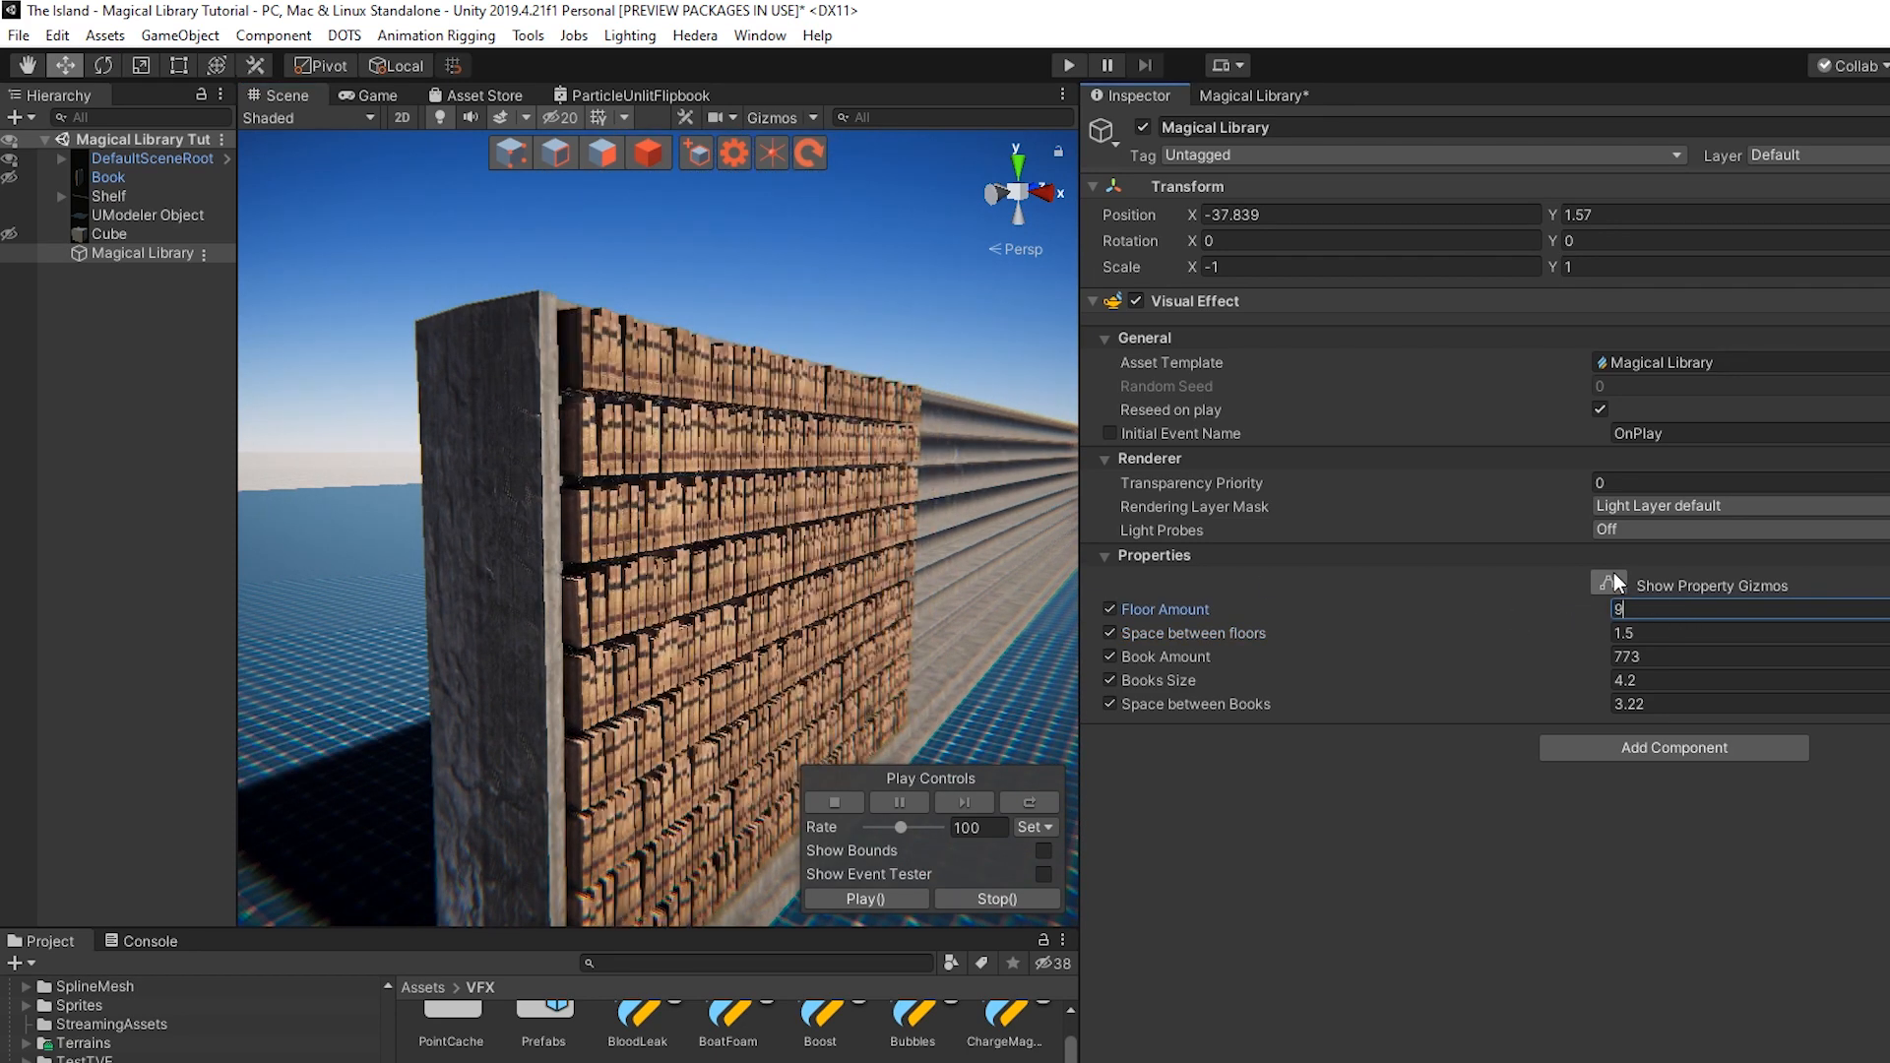
# Set the effect's Book Amount to 1579 and restart the effect preview
pyautogui.moveTo(319, 405); pyautogui.dragTo(640, 448, button='middle')
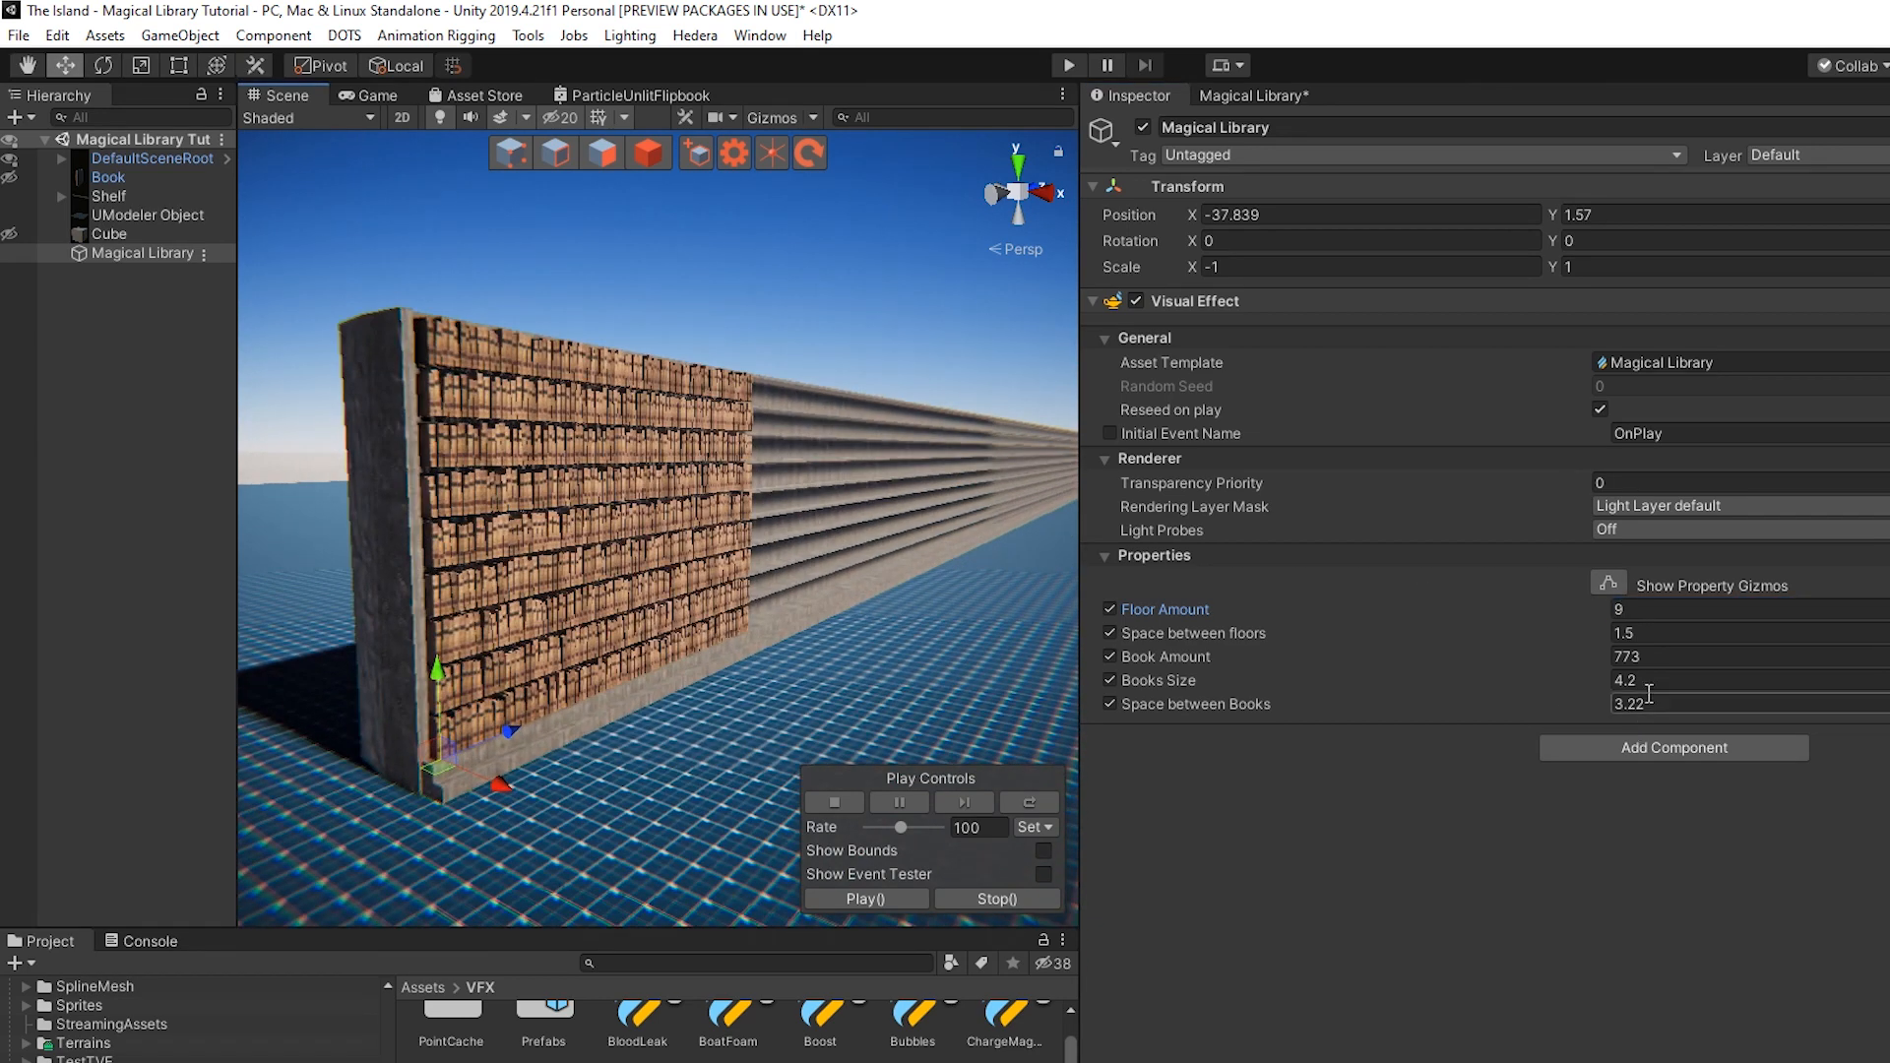
pyautogui.moveTo(1587, 659); pyautogui.dragTo(114, 681)
pyautogui.click(1033, 802)
pyautogui.moveTo(593, 504); pyautogui.dragTo(997, 510, button='middle')
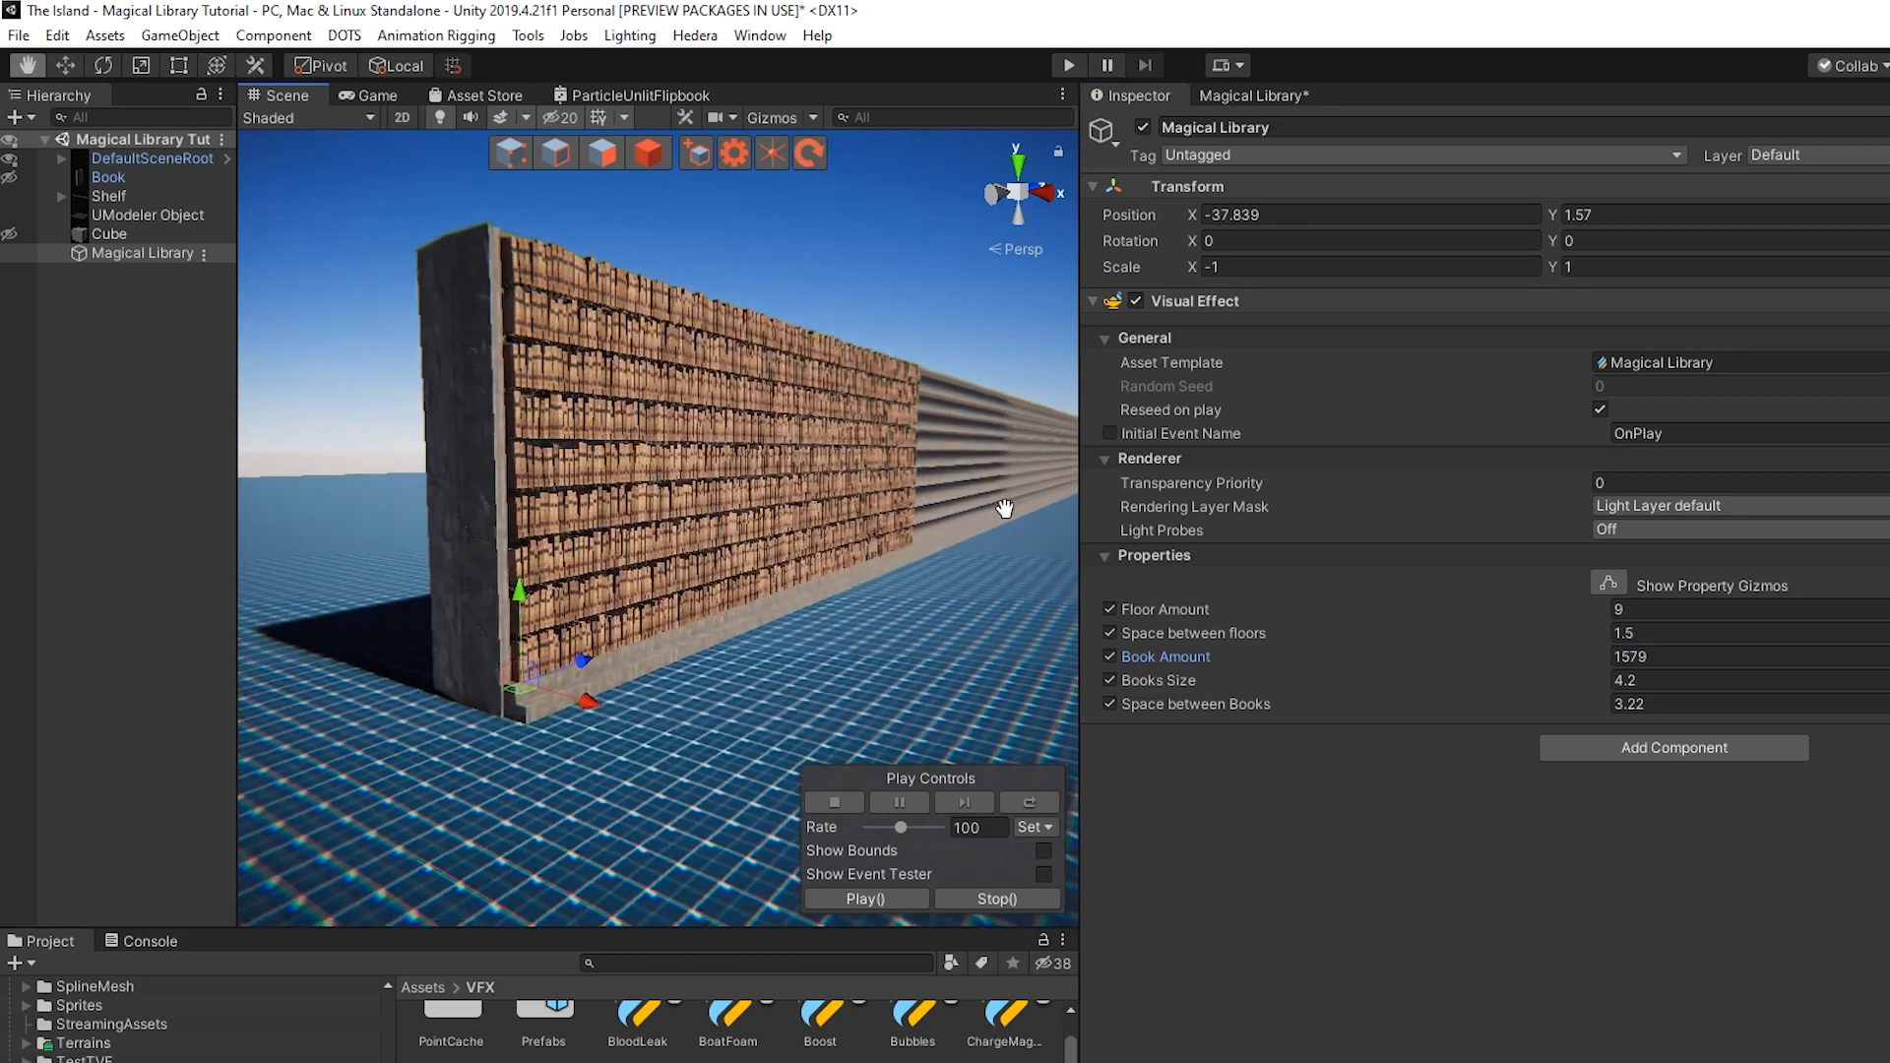
# Push the Magical Library effect deeper into the shelf along X, to an X position of -38.44
pyautogui.press('w')
pyautogui.moveTo(604, 695); pyautogui.dragTo(737, 855)
pyautogui.moveTo(764, 643); pyautogui.dragTo(549, 657, button='right')
pyautogui.press('w')
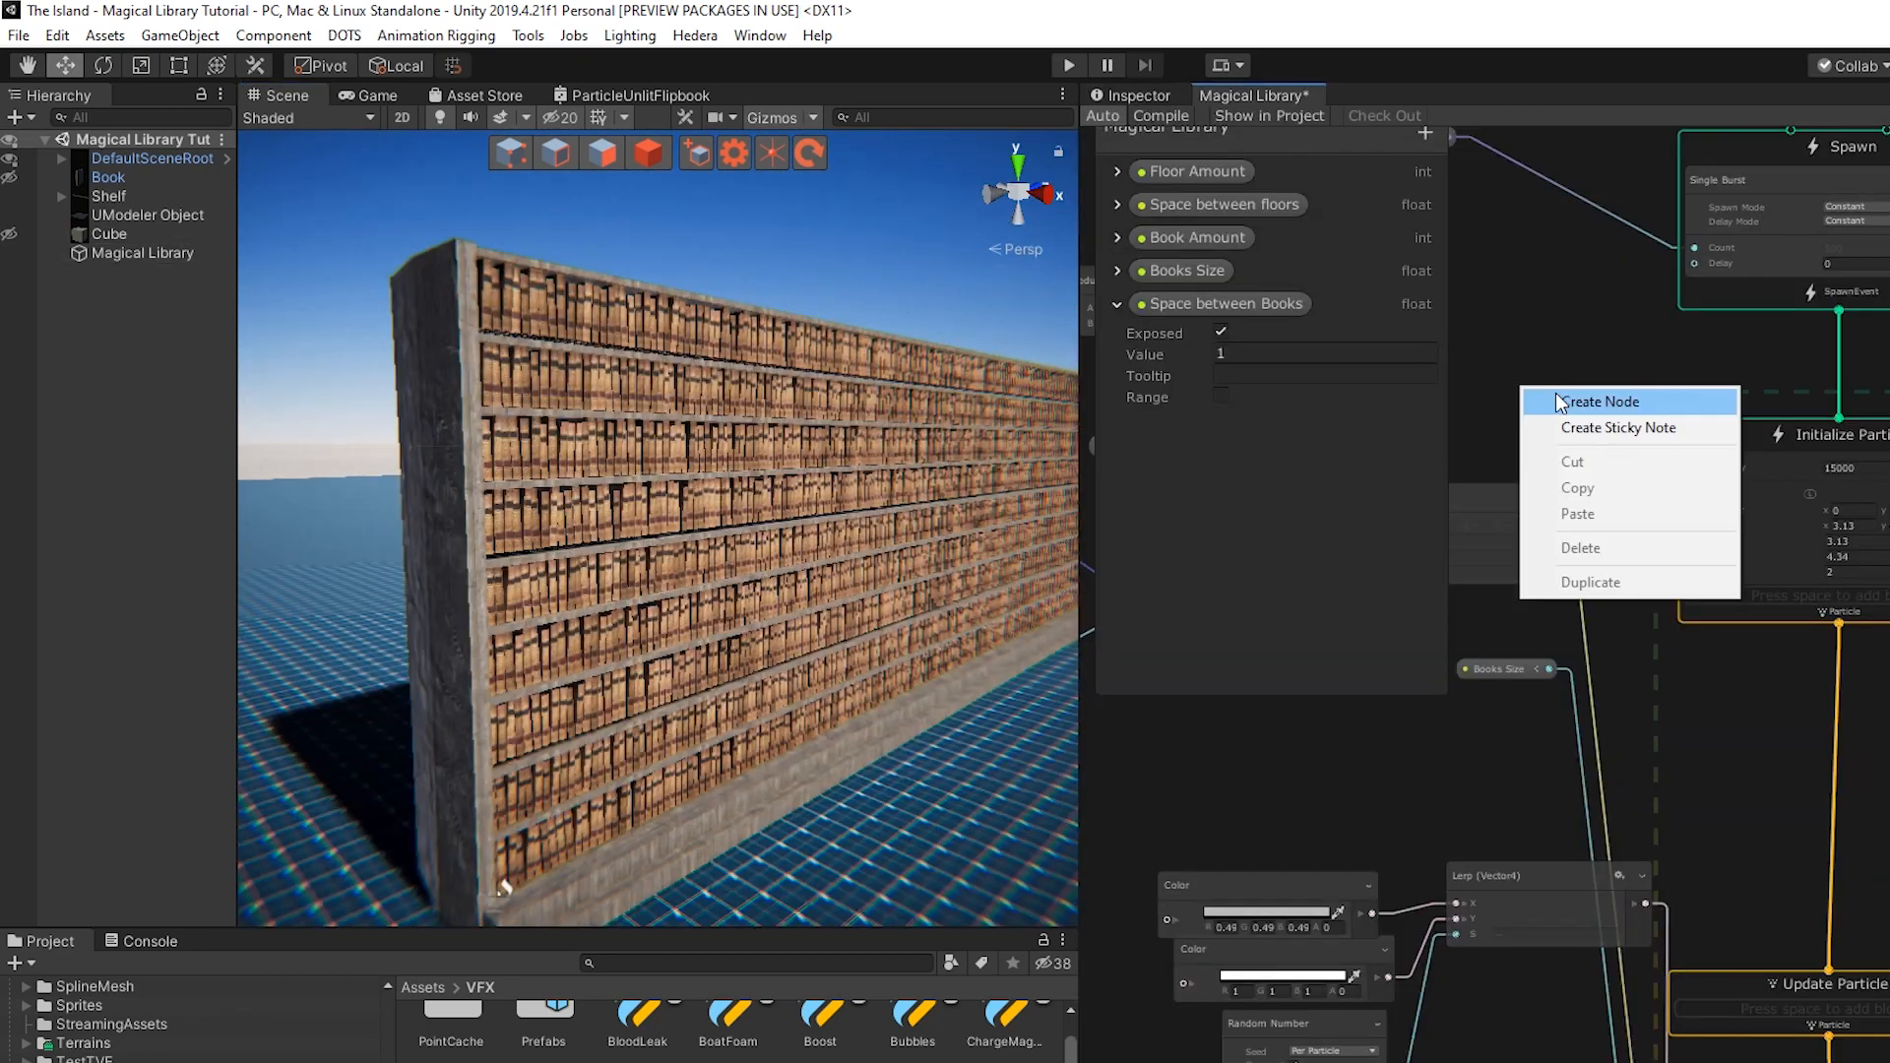
# Create an AABox node and connect it to the Bounds input of Initialize Particle
pyautogui.click(1556, 394)
pyautogui.write('box')
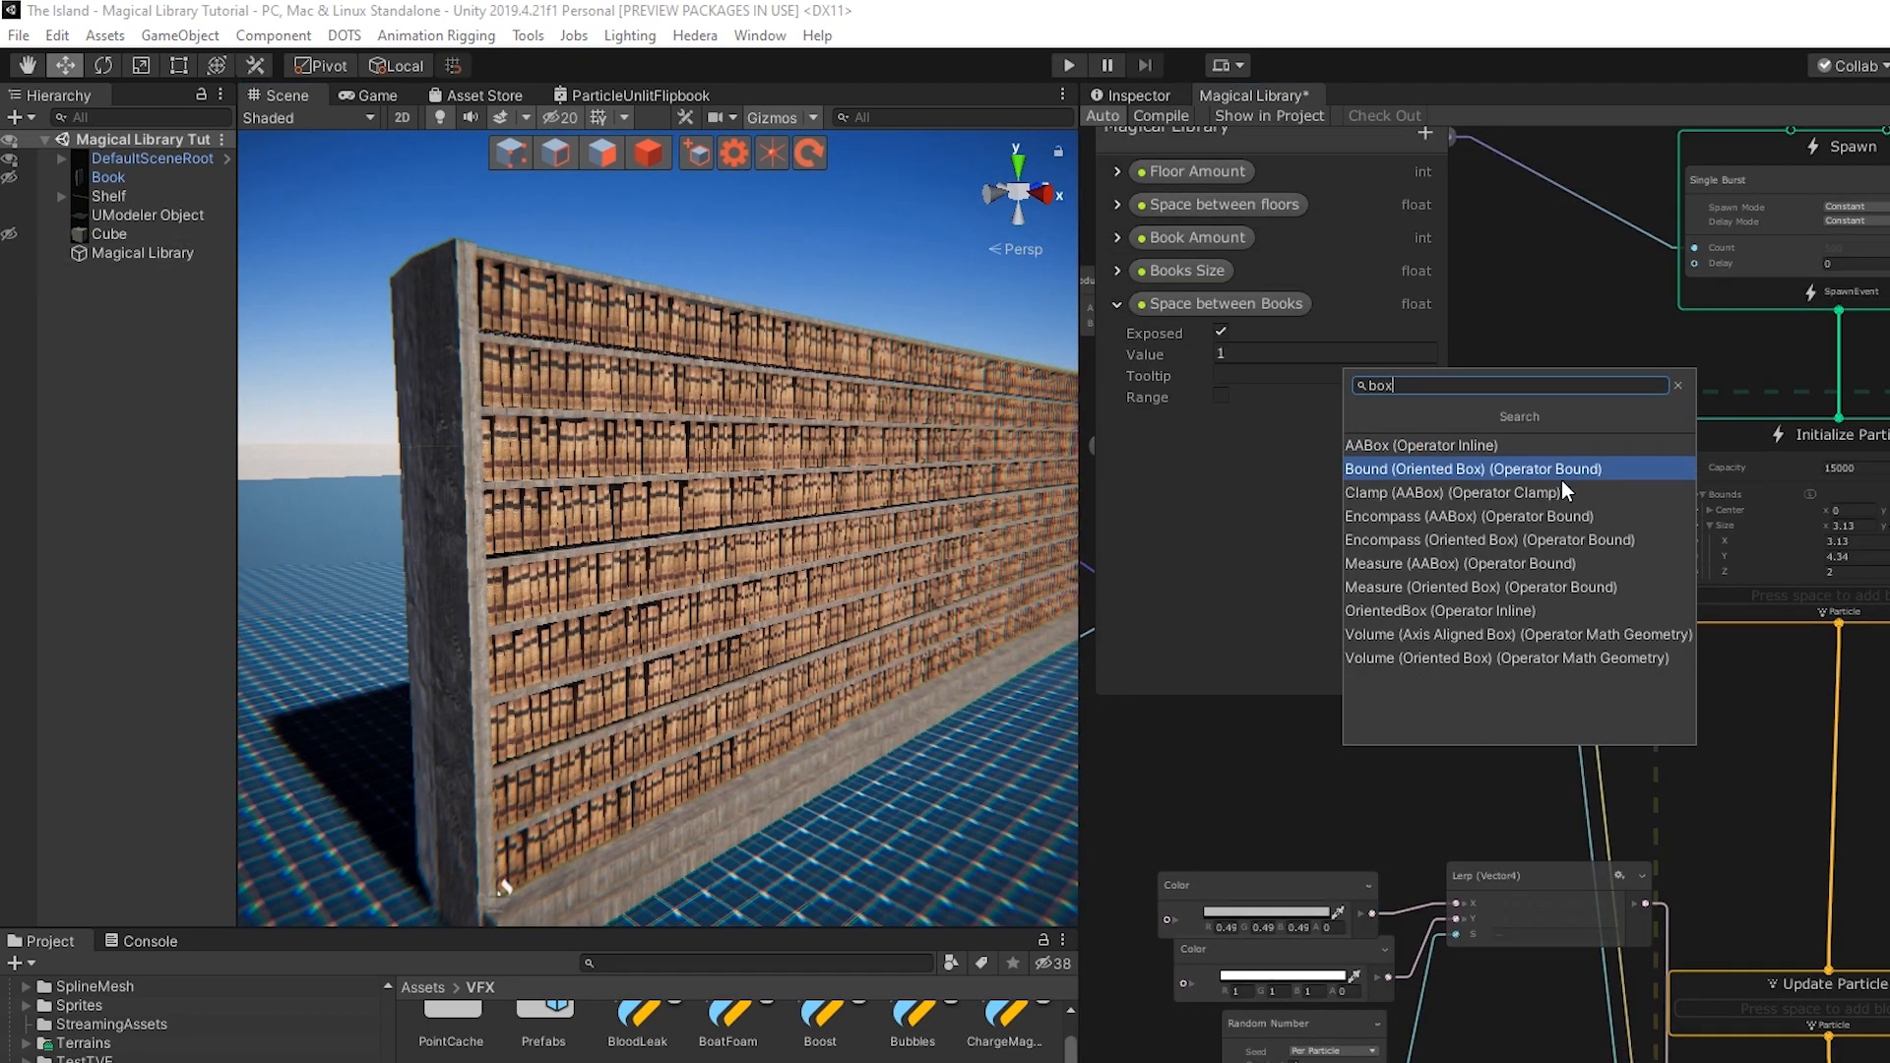
pyautogui.click(1532, 450)
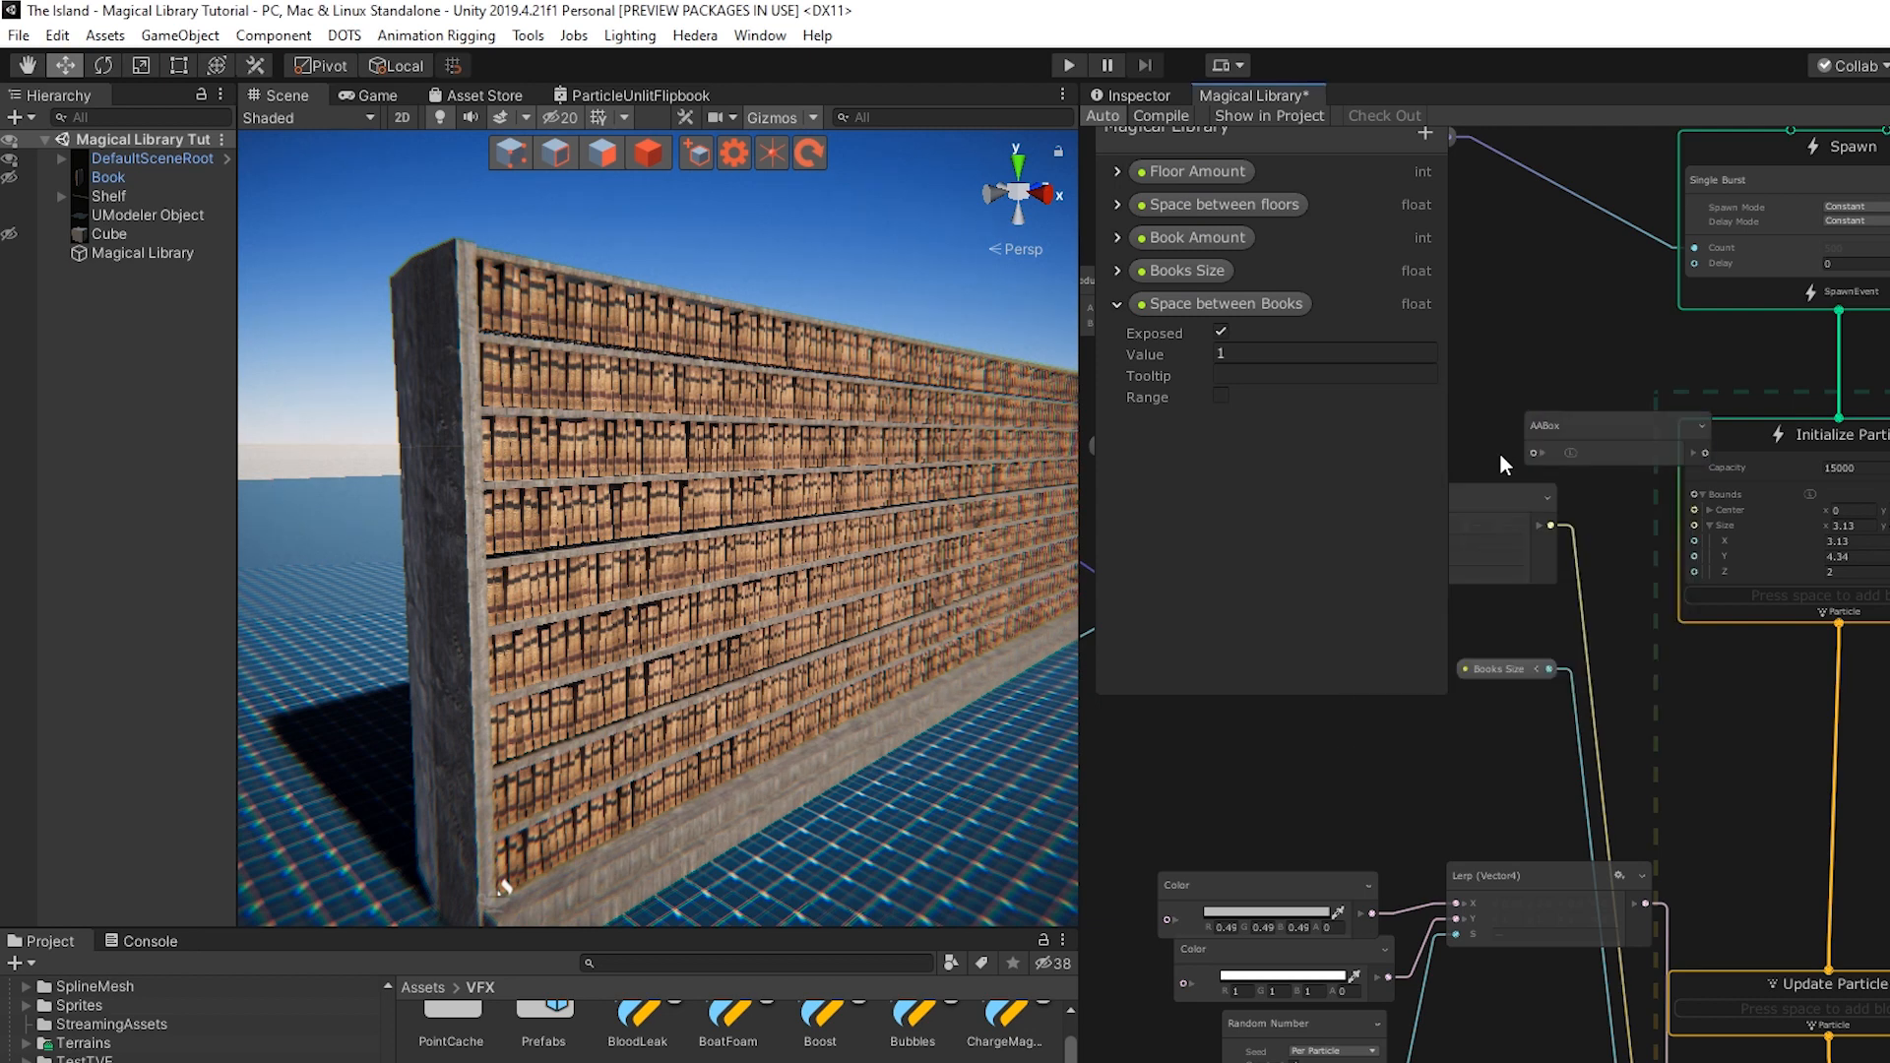
pyautogui.moveTo(1622, 425); pyautogui.dragTo(1694, 493)
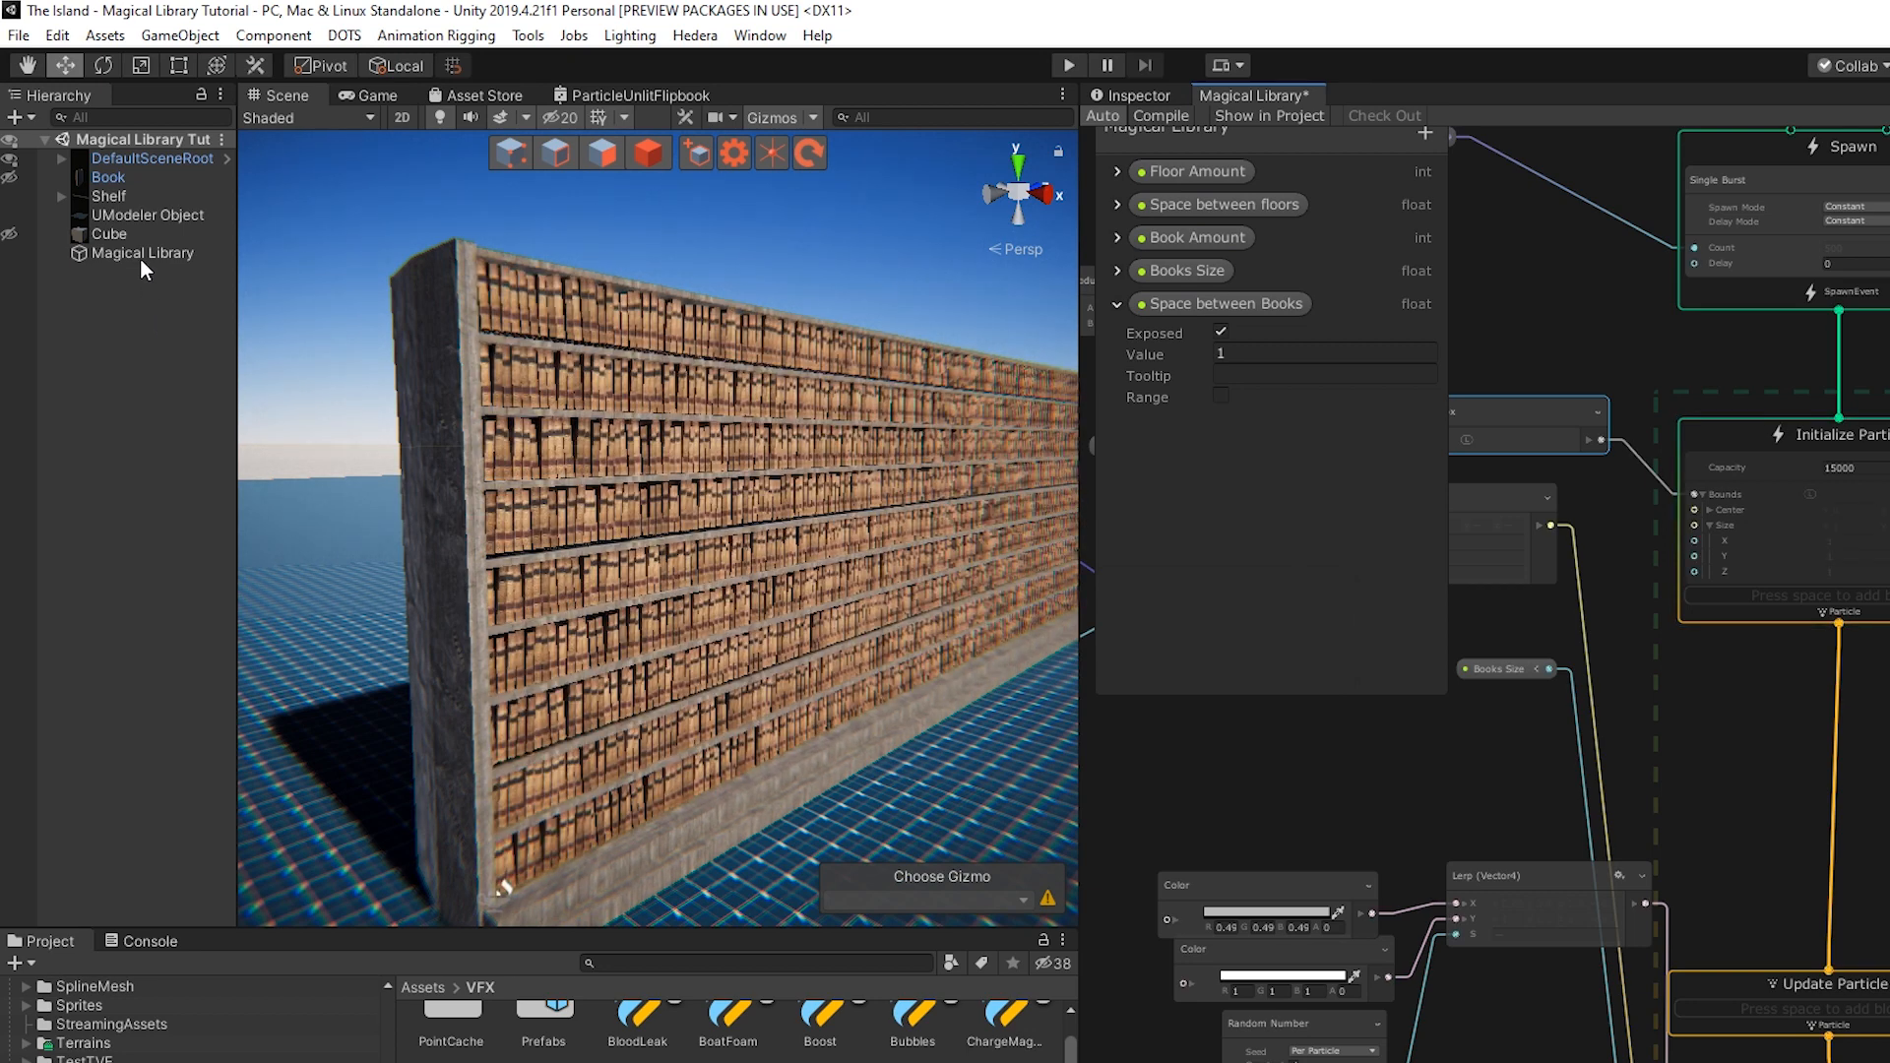
# Convert the AABox node to an exposed property and show the Magical Library object's component properties
pyautogui.click(140, 254)
pyautogui.press('f')
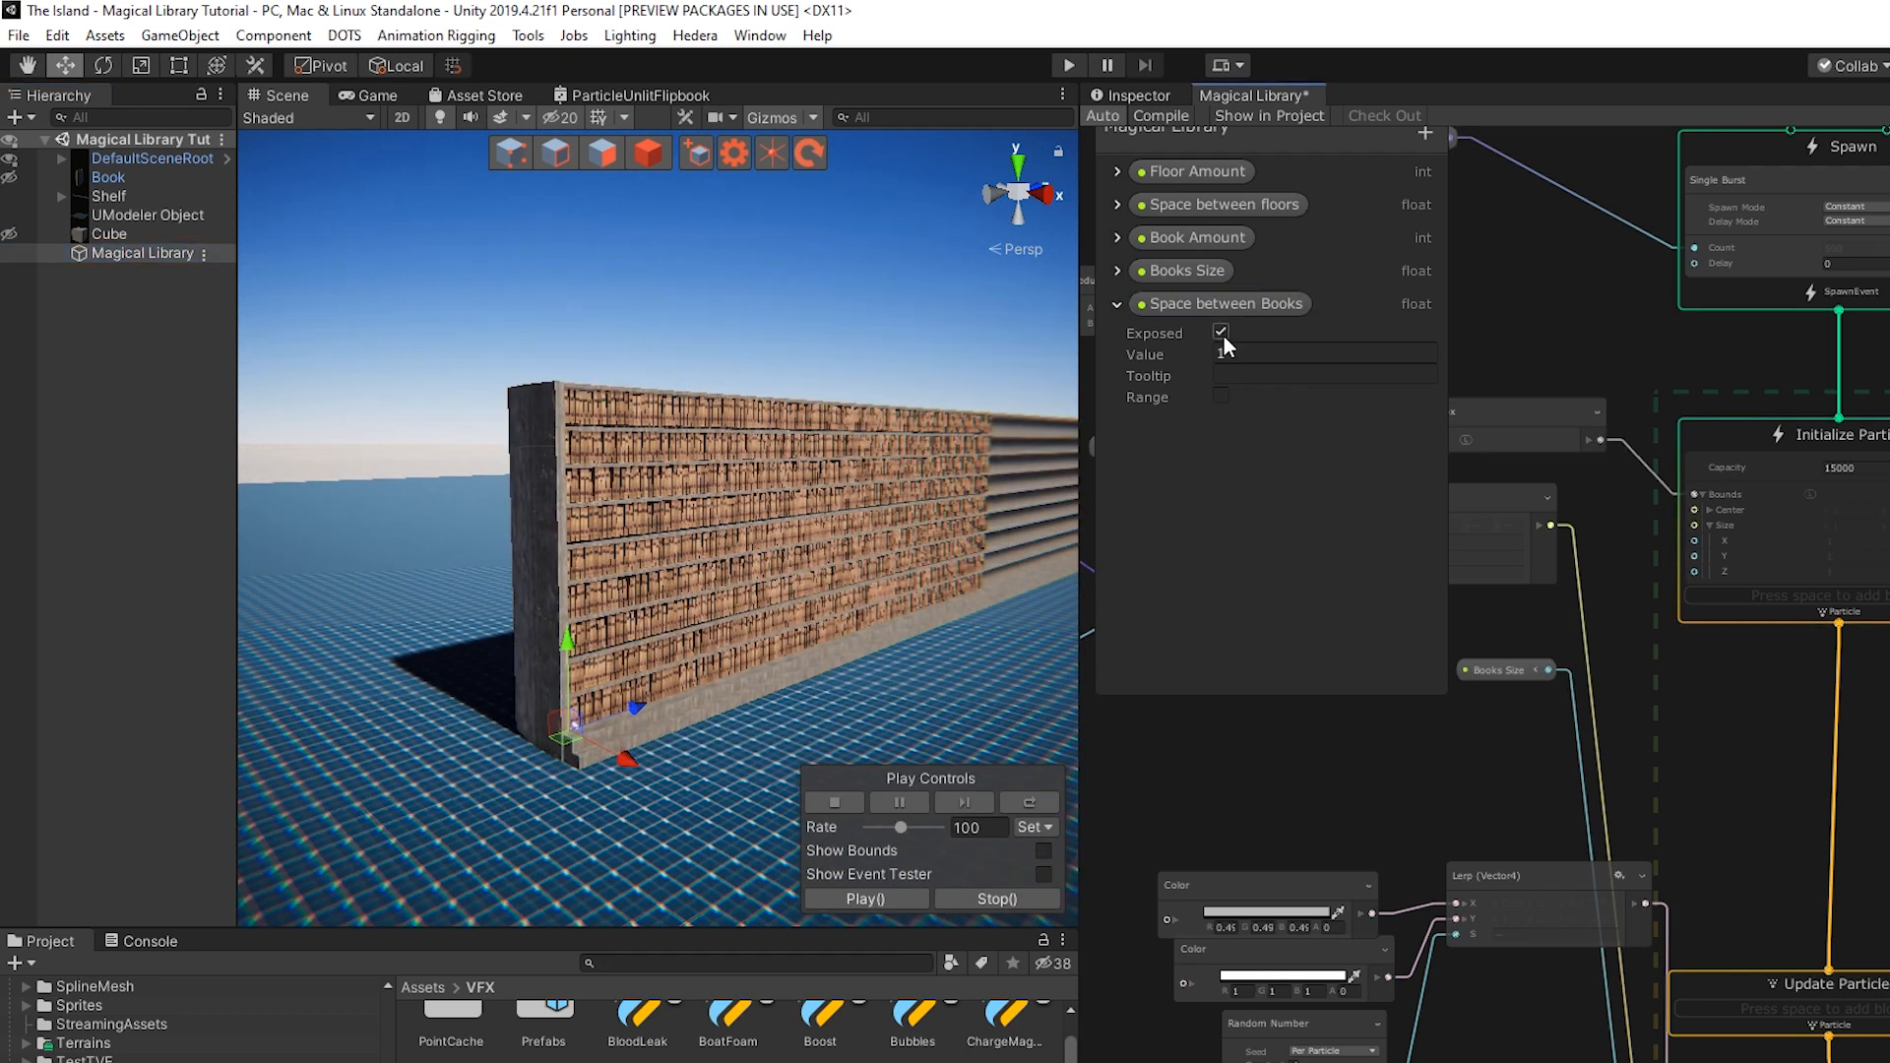
pyautogui.moveTo(1494, 399); pyautogui.dragTo(1610, 399, button='middle')
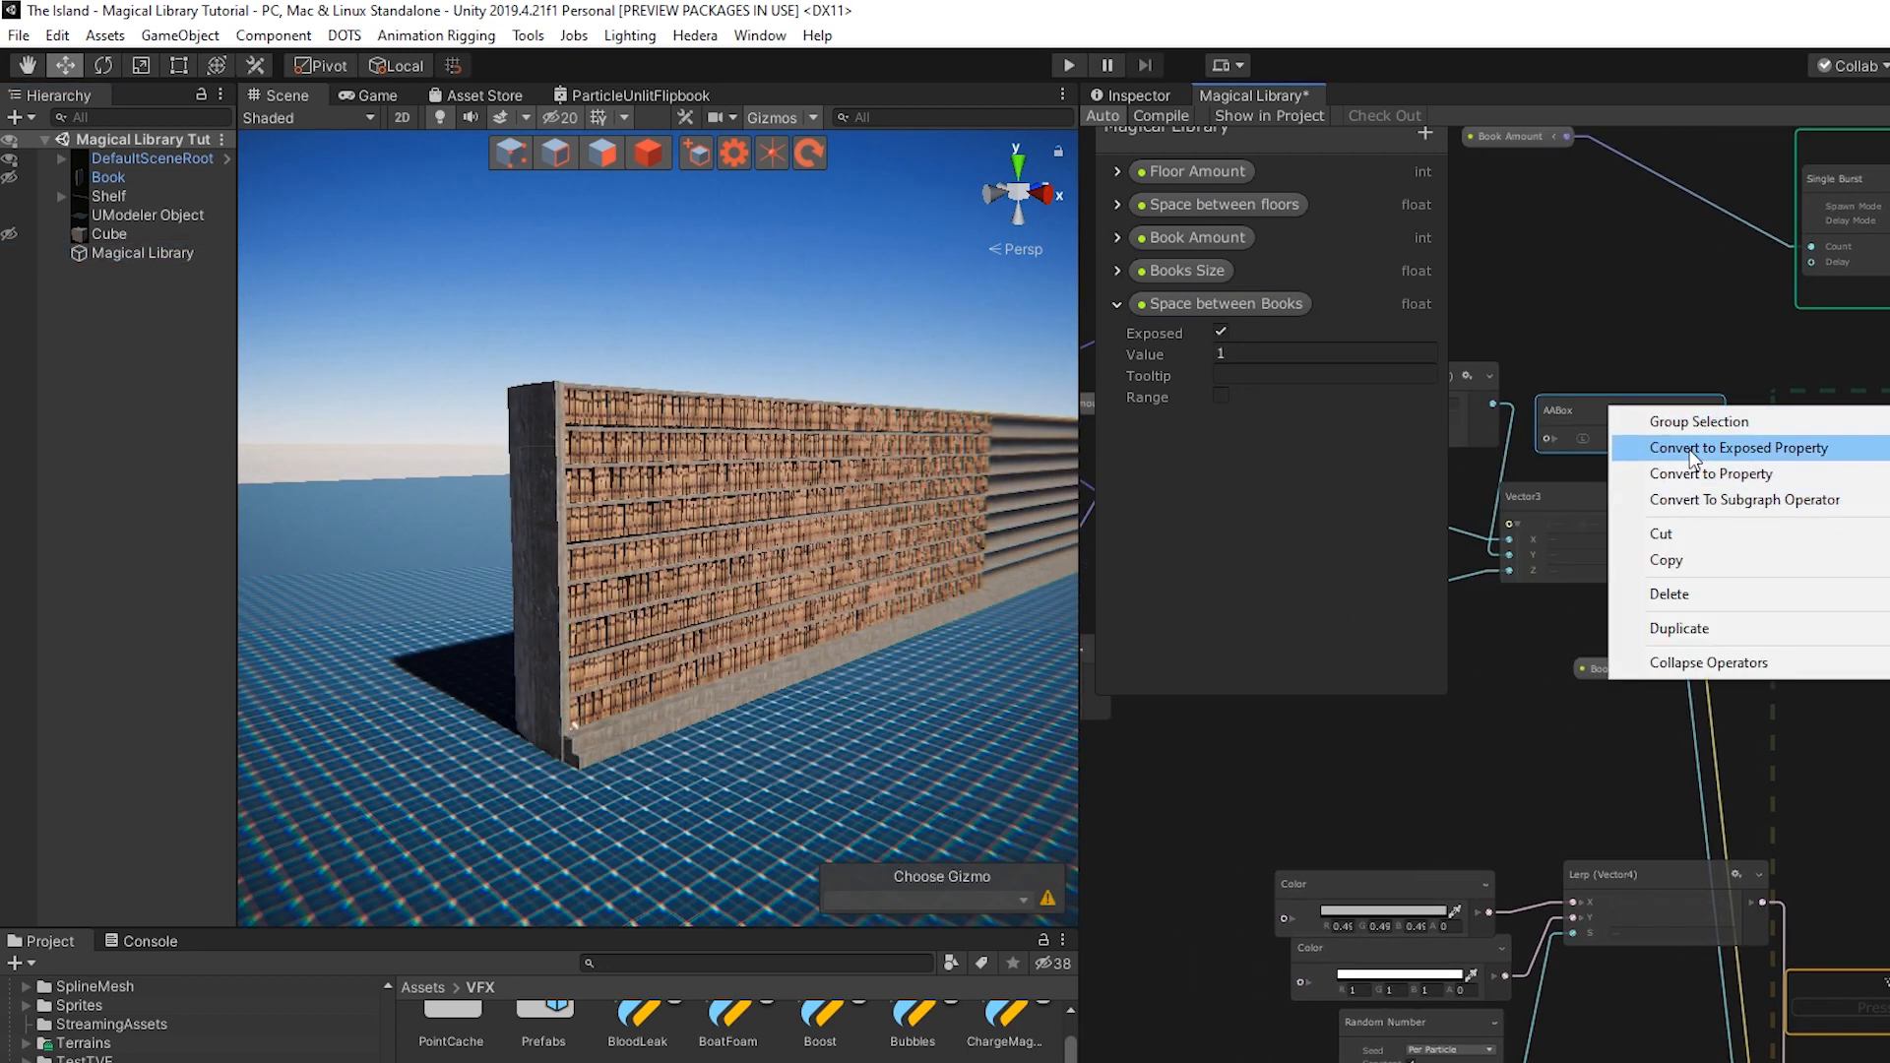
pyautogui.click(1673, 448)
pyautogui.click(1164, 100)
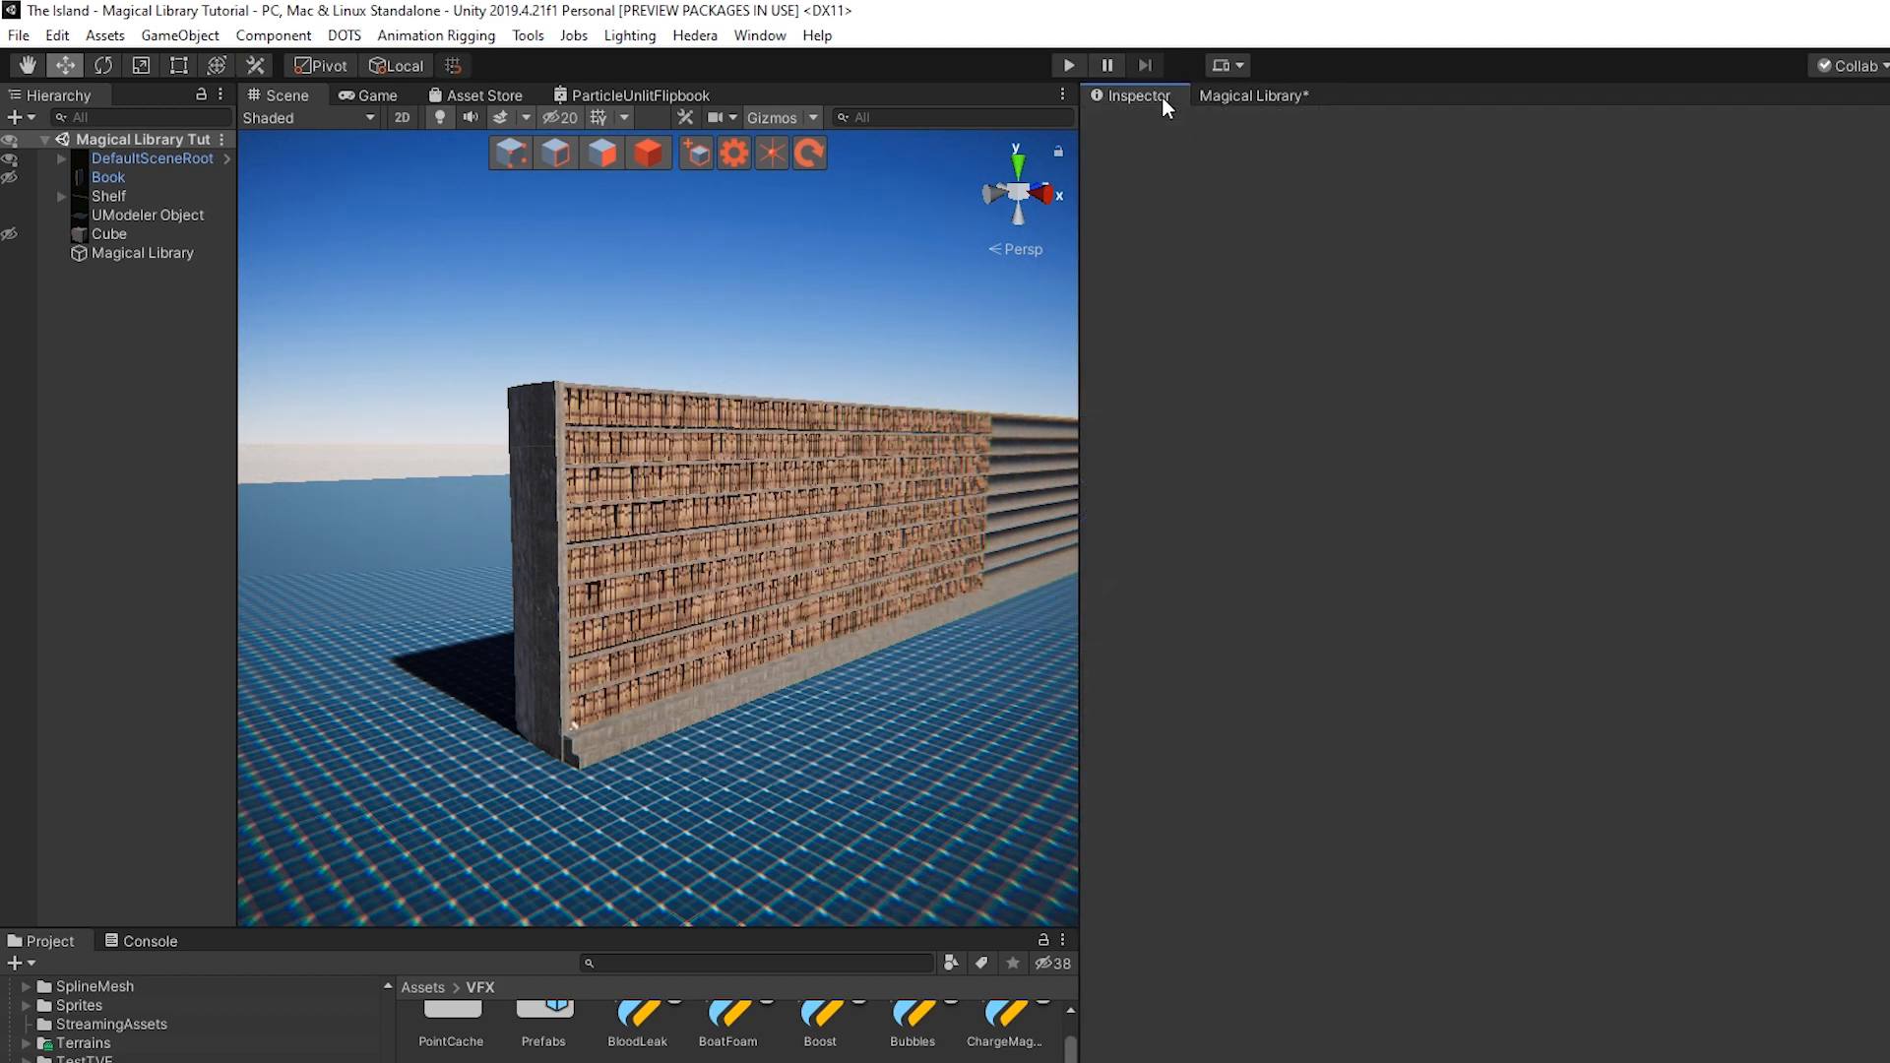
pyautogui.click(144, 255)
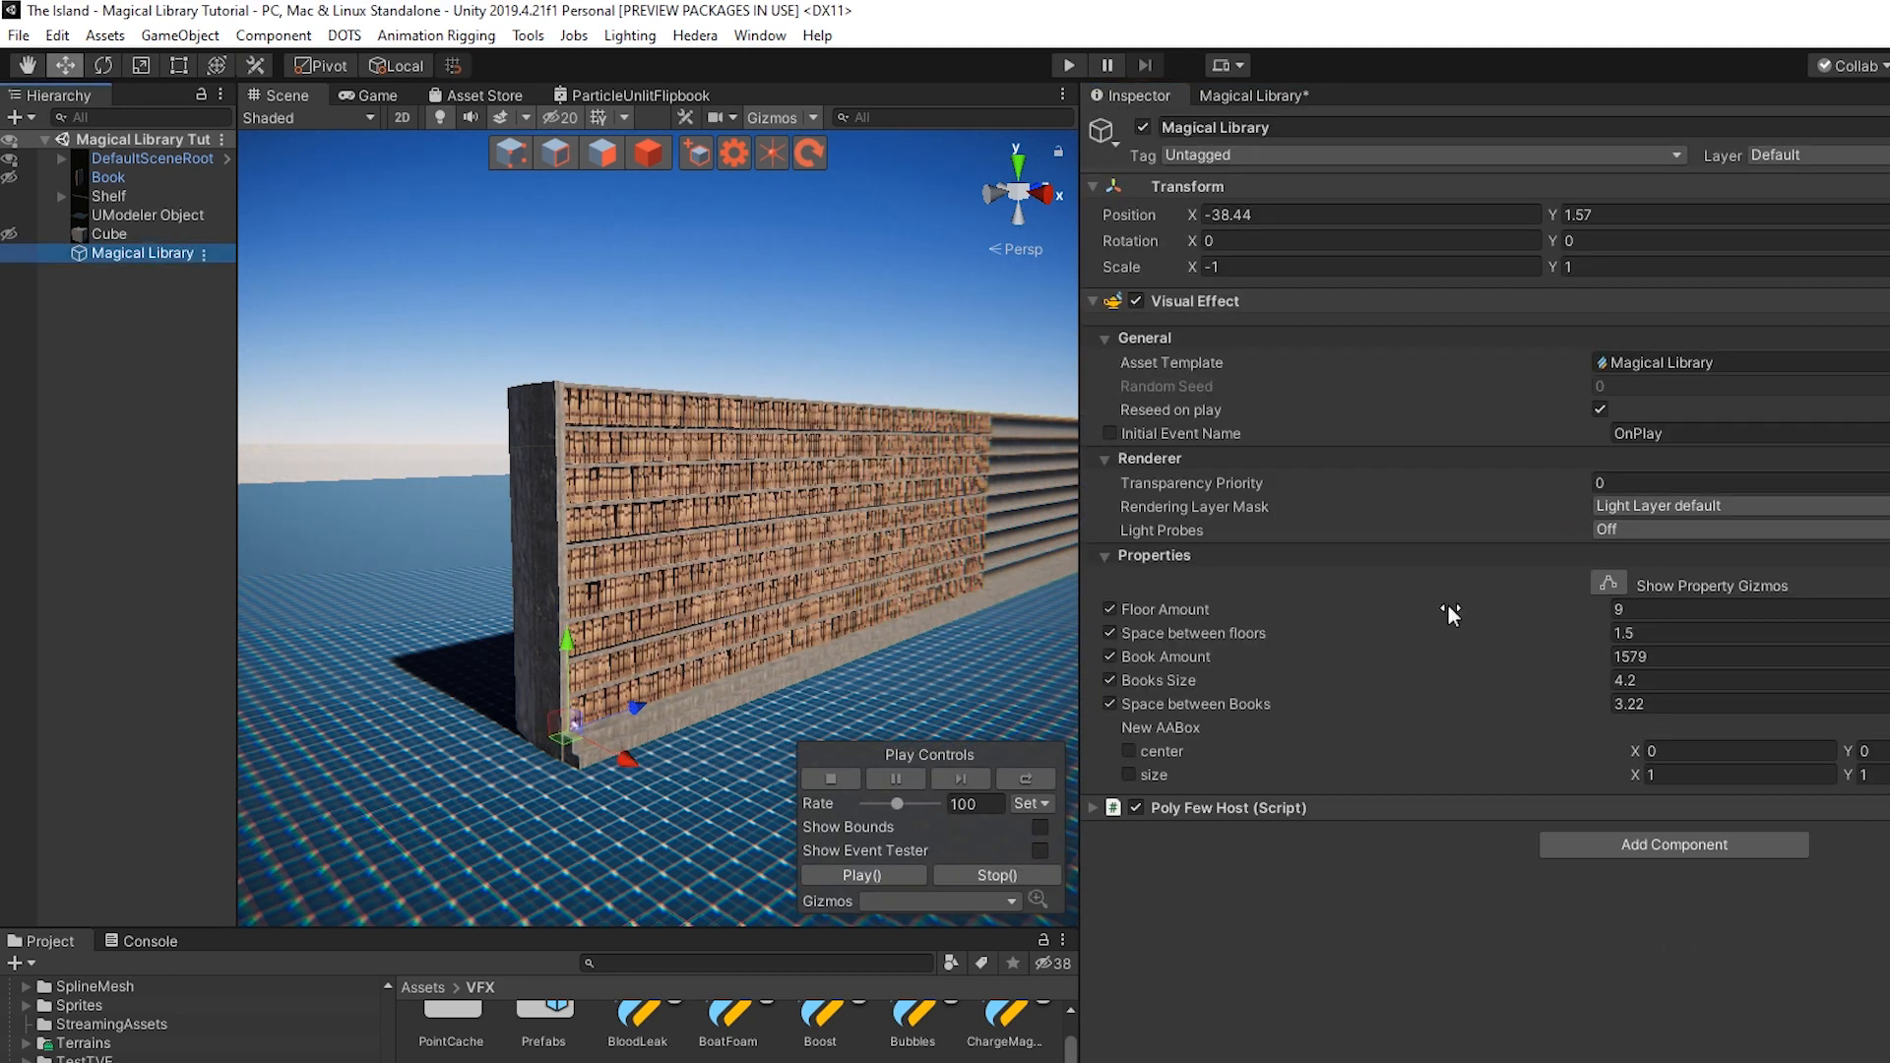
# Show the property gizmos and stretch the New AABox bounds around the whole shelf, with a Y center of 6.32 and Y size about 14.8
pyautogui.click(1608, 583)
pyautogui.moveTo(630, 689); pyautogui.dragTo(594, 770, button='right')
pyautogui.moveTo(594, 728); pyautogui.dragTo(1342, 553)
pyautogui.moveTo(886, 551); pyautogui.dragTo(768, 552, button='right')
pyautogui.moveTo(764, 552); pyautogui.dragTo(758, 256)
pyautogui.scroll(-10, 618, 558)
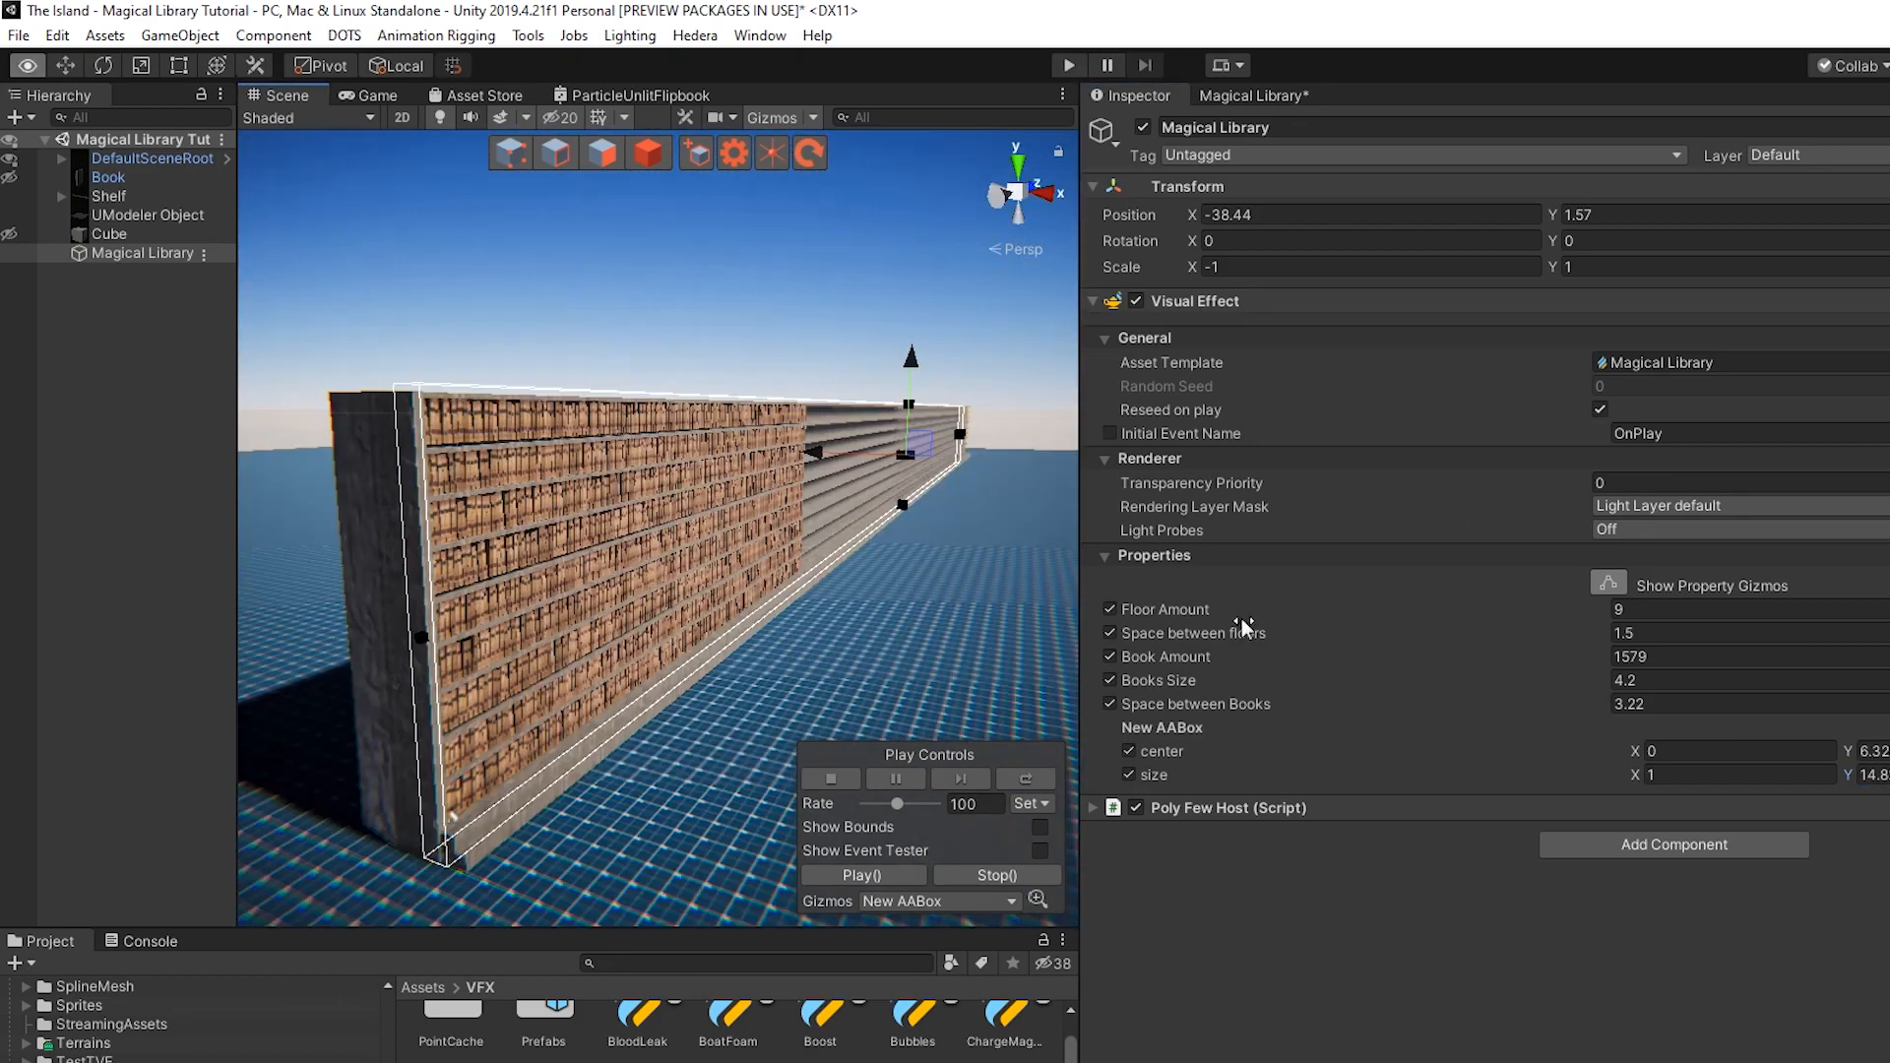
# Raise the effect's Book Amount to 8590 and restart the preview so books fill the length of the shelf
pyautogui.scroll(5, 890, 611)
pyautogui.moveTo(1168, 657); pyautogui.dragTo(1221, 658)
pyautogui.click(1030, 786)
pyautogui.moveTo(787, 551); pyautogui.dragTo(689, 551, button='right')
pyautogui.moveTo(1168, 658); pyautogui.dragTo(1604, 680)
pyautogui.click(1028, 784)
pyautogui.click(1171, 681)
pyautogui.click(1213, 705)
pyautogui.moveTo(788, 551); pyautogui.dragTo(847, 541, button='right')
pyautogui.scroll(5, 847, 541)
# Save the changes and hide the property gizmos of the Magical Library effect
pyautogui.hotkey('ctrl', 's')
pyautogui.click(1254, 95)
pyautogui.click(1137, 97)
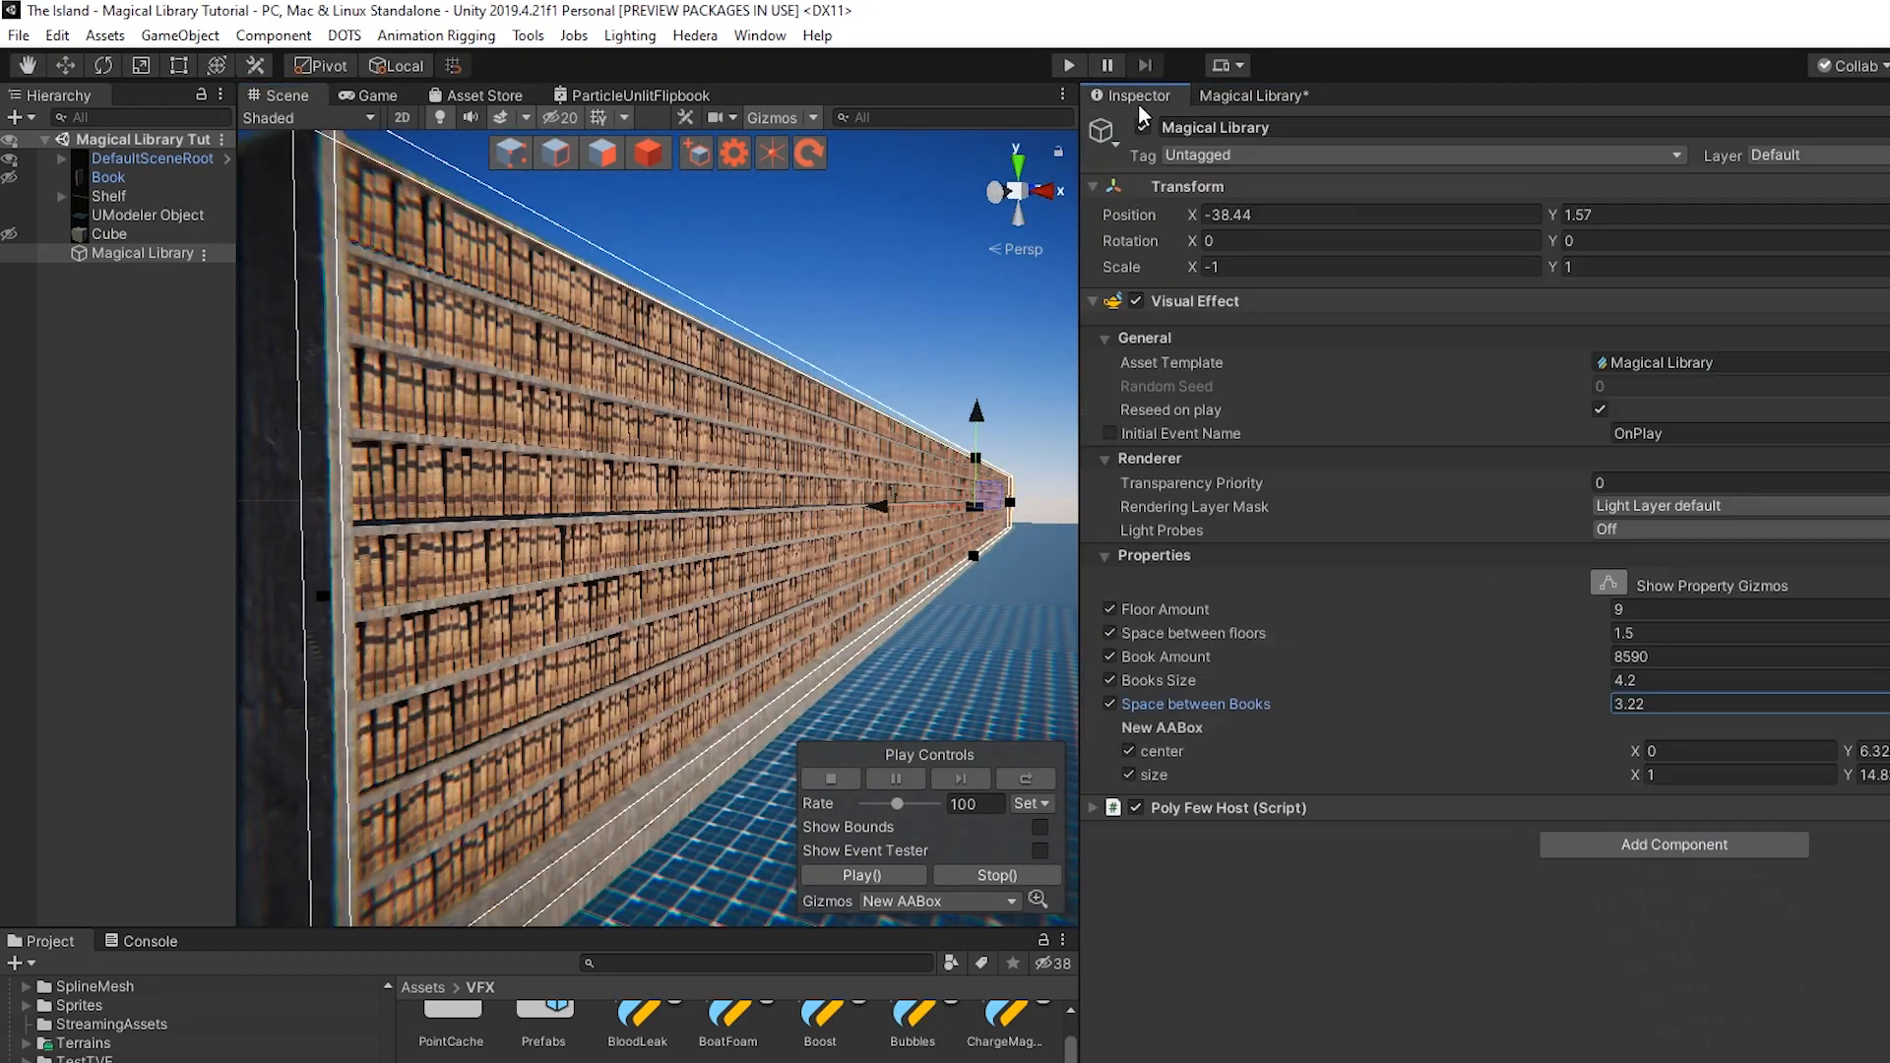
pyautogui.click(1595, 574)
# Move all five blocks of the Output Particle Lit Mesh context together into Initialize Particle
pyautogui.click(1253, 87)
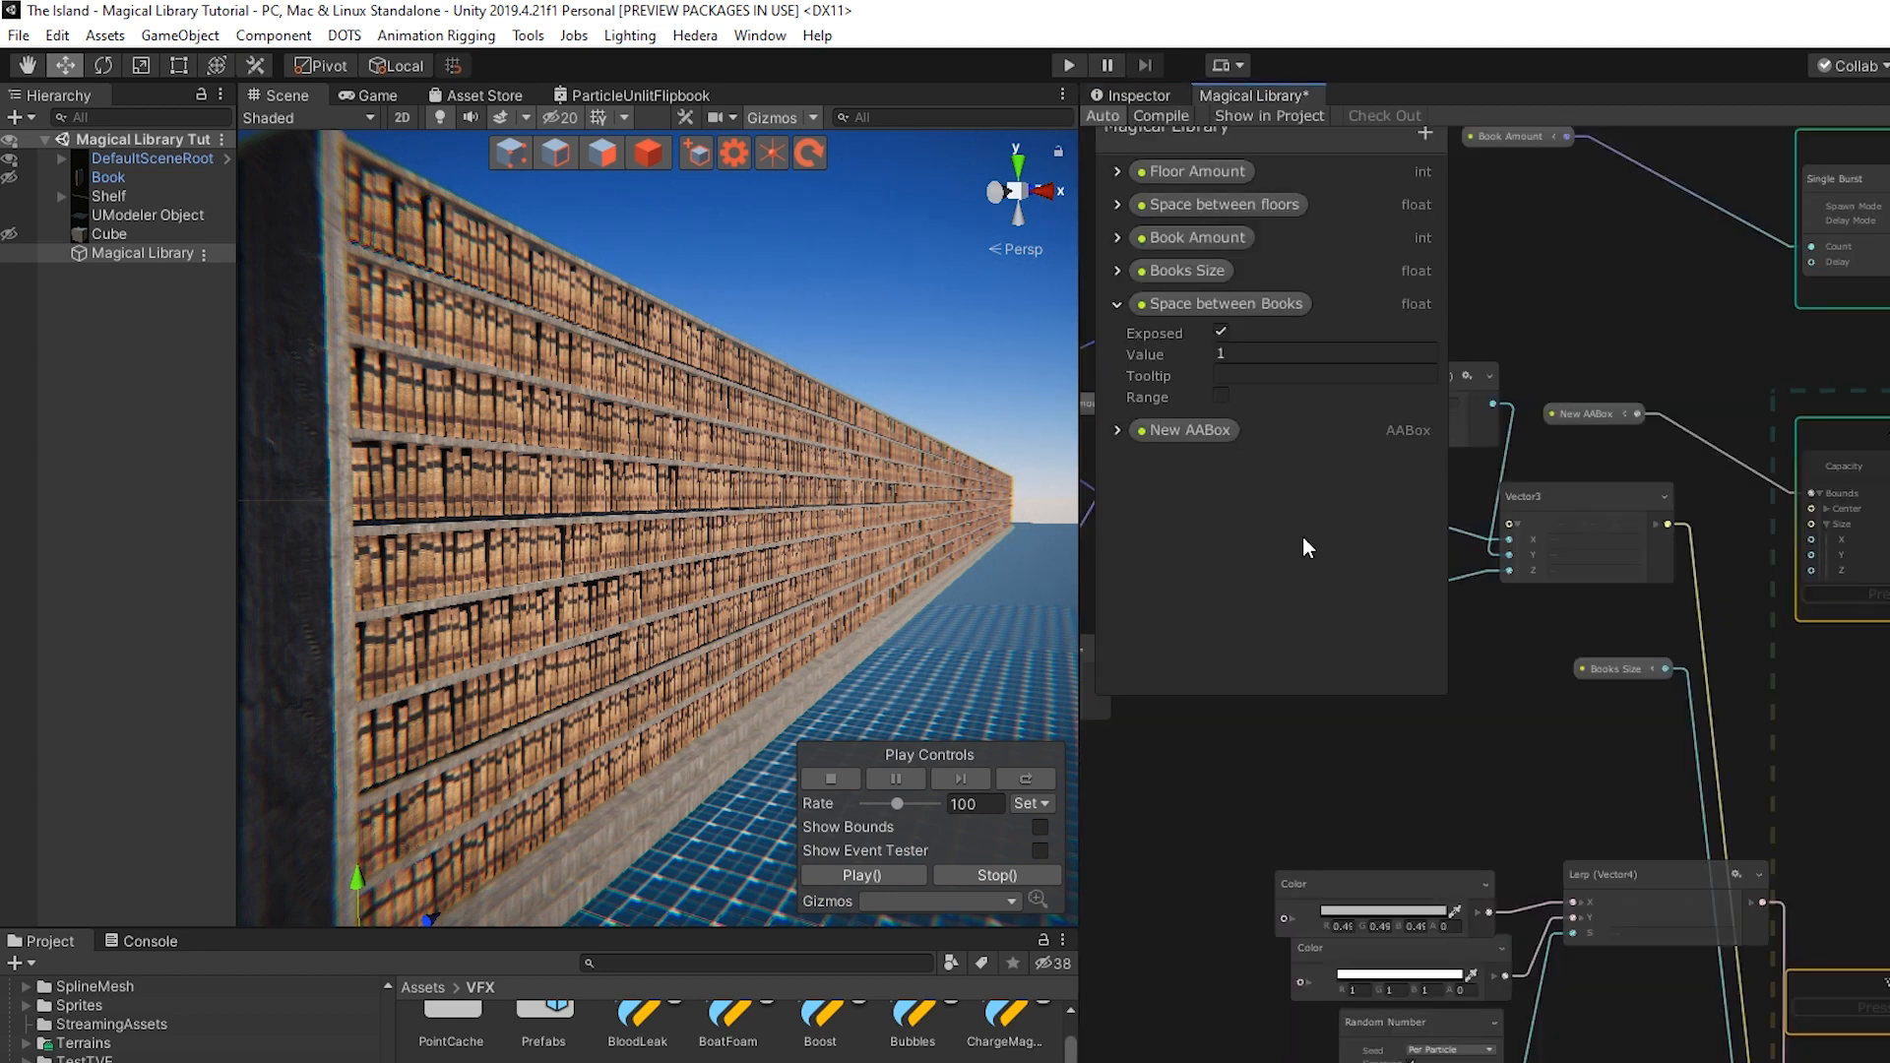
pyautogui.scroll(-5, 1693, 719)
pyautogui.moveTo(1859, 947); pyautogui.dragTo(1776, 752, button='middle')
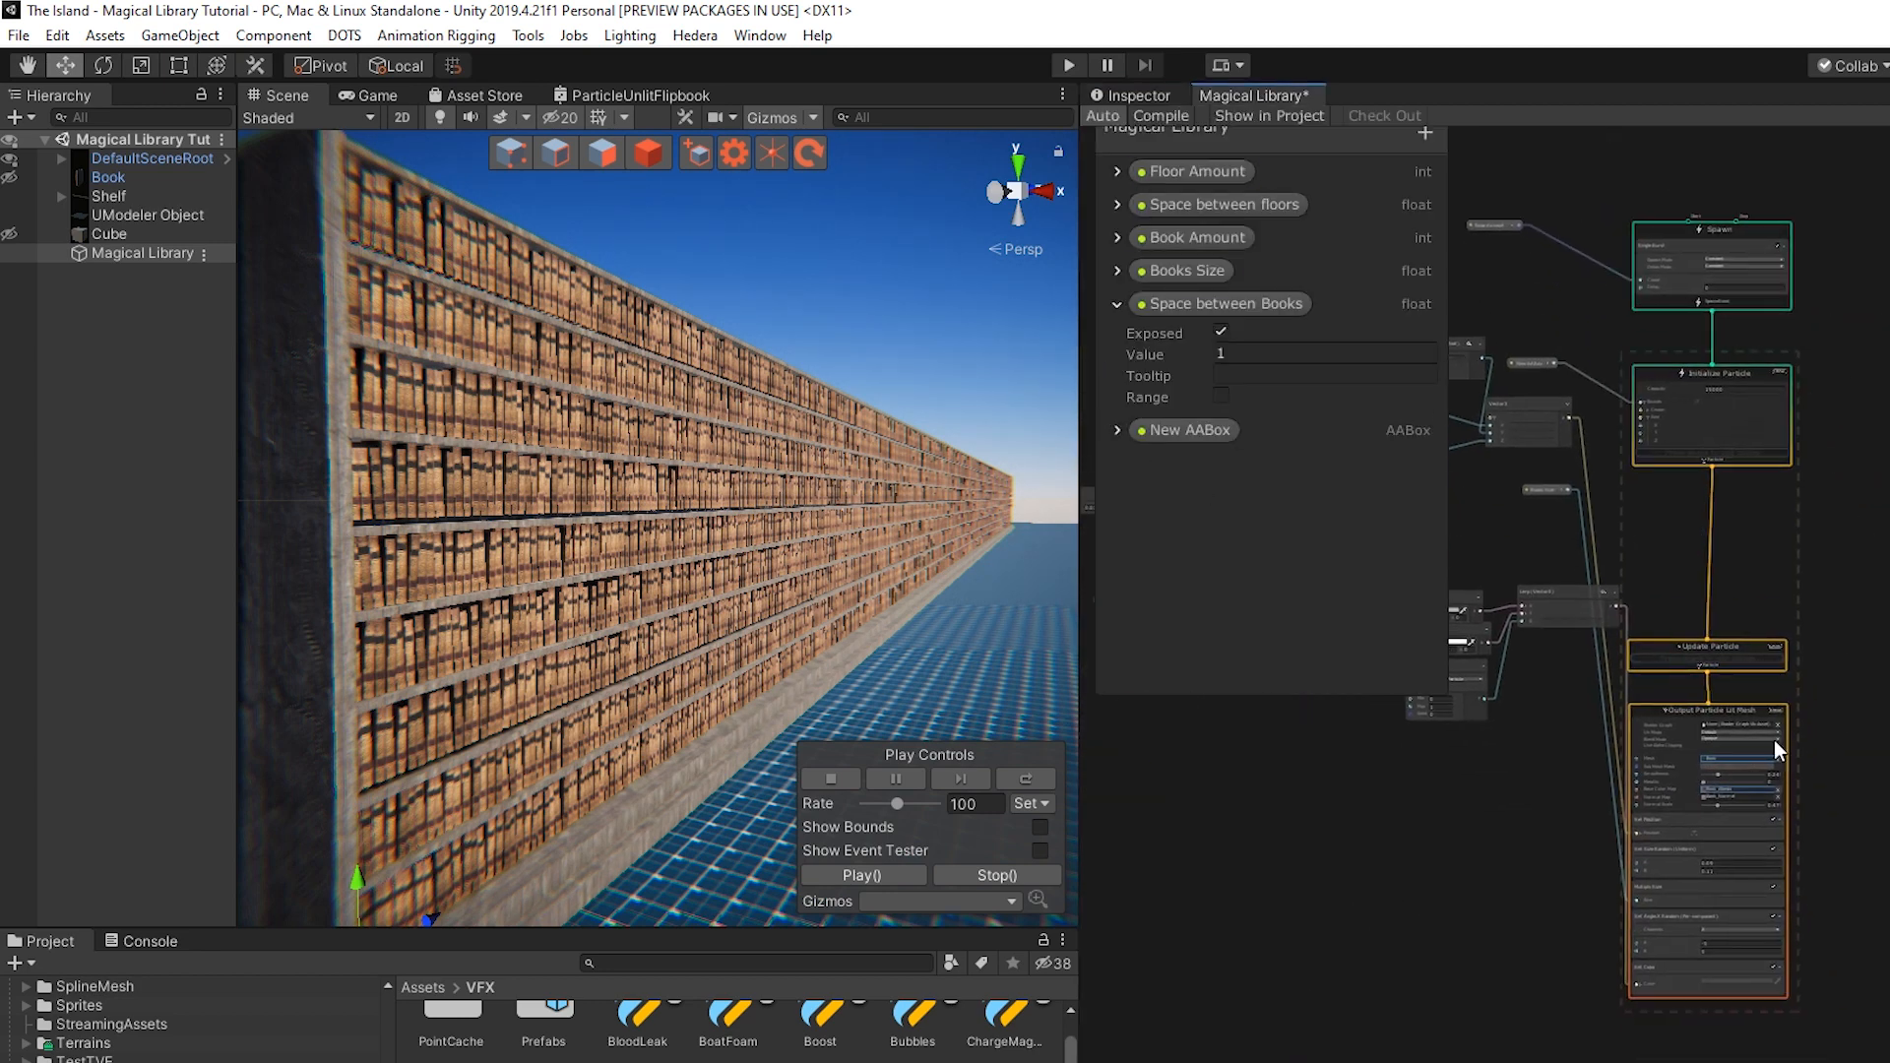
pyautogui.scroll(4, 1731, 1014)
pyautogui.scroll(1, 1731, 1019)
pyautogui.click(1591, 929)
pyautogui.keyDown('ctrl'); pyautogui.click(1603, 835); pyautogui.keyUp('ctrl')
pyautogui.keyDown('ctrl'); pyautogui.click(1606, 775); pyautogui.keyUp('ctrl')
pyautogui.keyDown('ctrl'); pyautogui.click(1603, 699); pyautogui.keyUp('ctrl')
pyautogui.keyDown('ctrl'); pyautogui.click(1588, 640); pyautogui.keyUp('ctrl')
pyautogui.moveTo(1588, 640); pyautogui.dragTo(1596, 1050, button='middle')
pyautogui.scroll(-1, 1759, 1040)
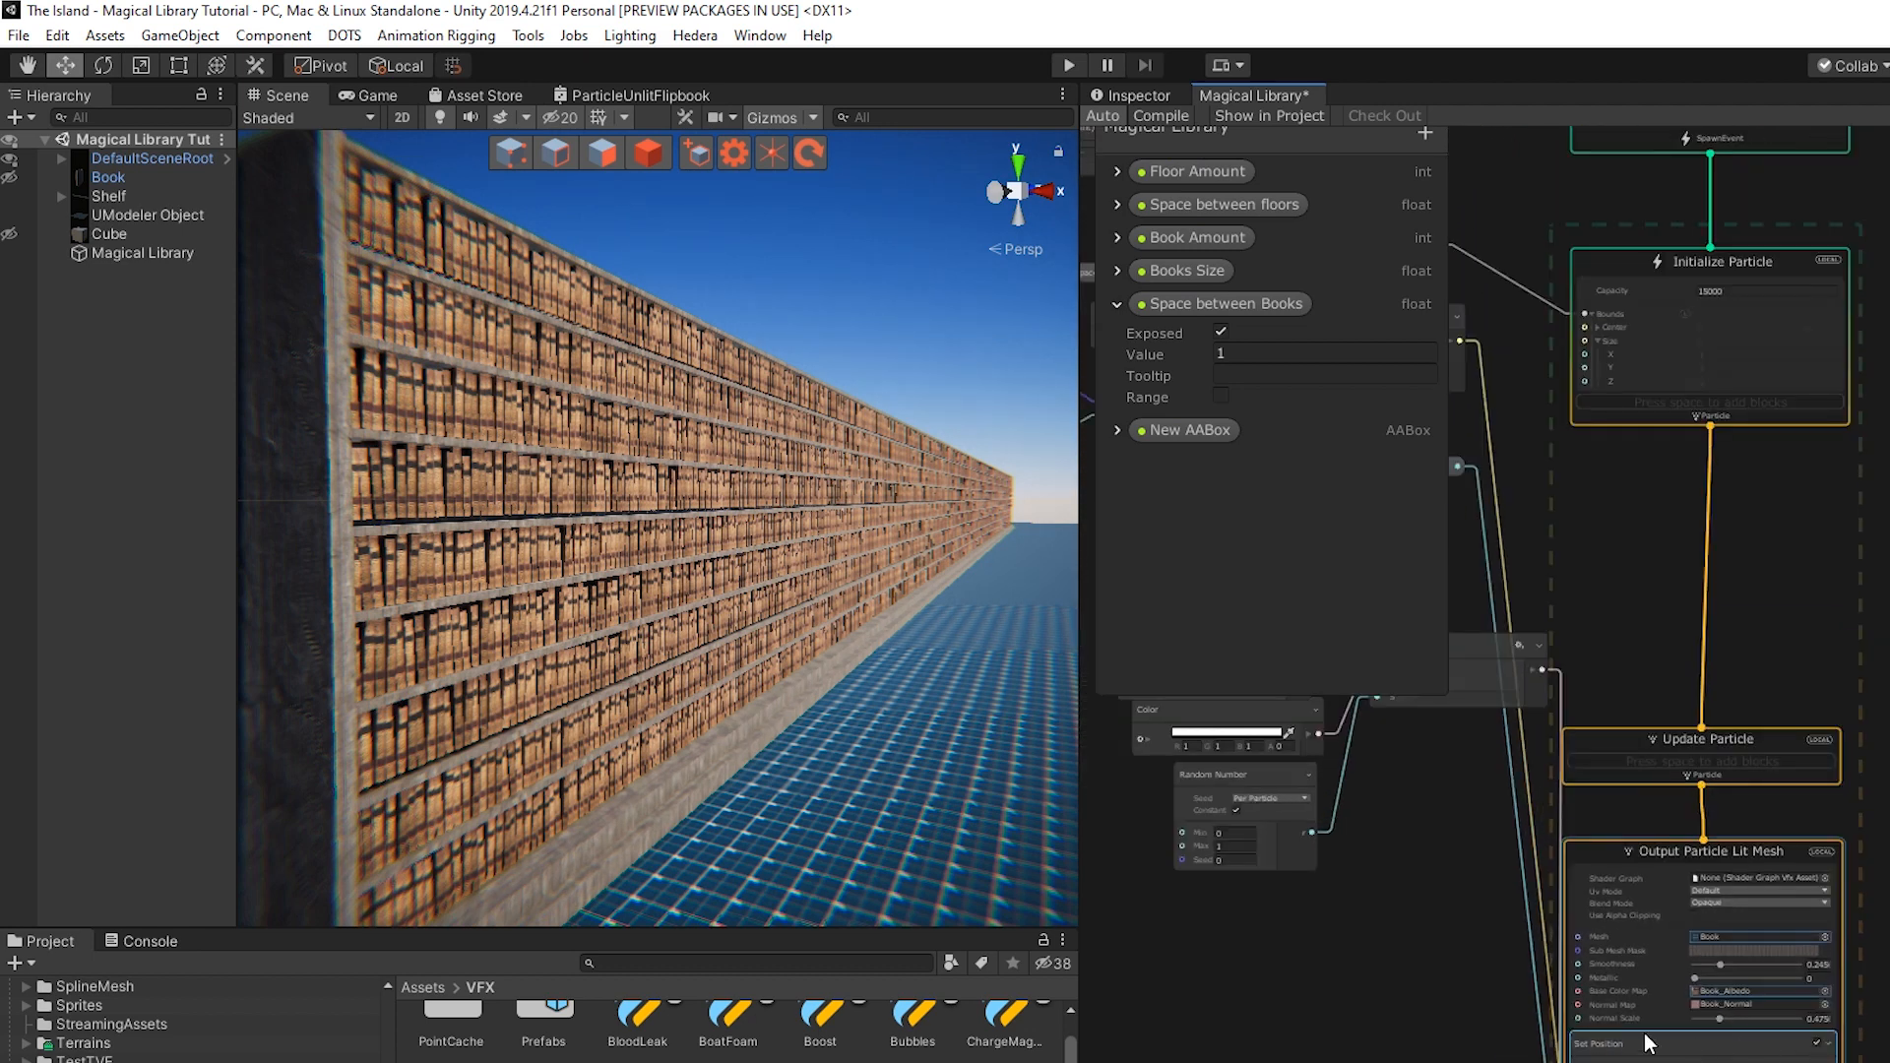
pyautogui.moveTo(1651, 1024); pyautogui.dragTo(1684, 434)
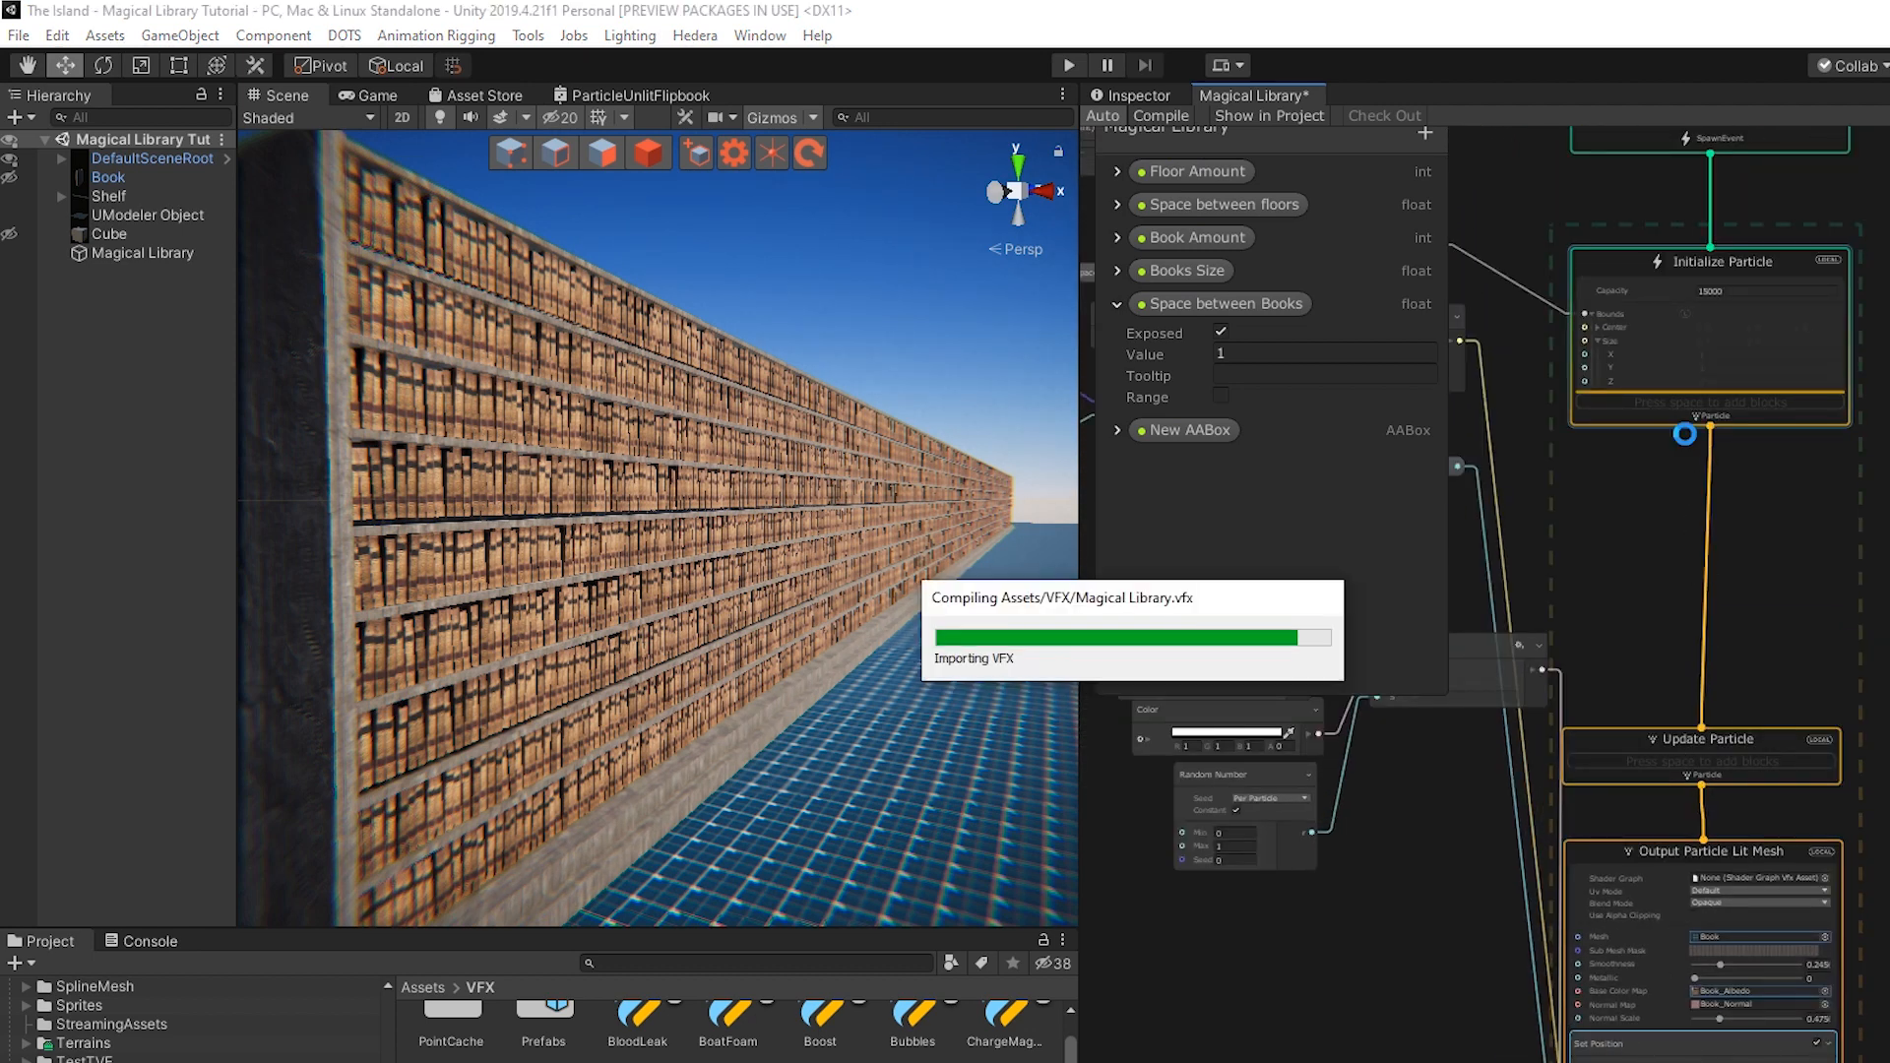
# Create a Lerp node and connect its output to the Position input of Set Position in Output Particle Lit Mesh
pyautogui.moveTo(1480, 908); pyautogui.dragTo(1714, 533, button='middle')
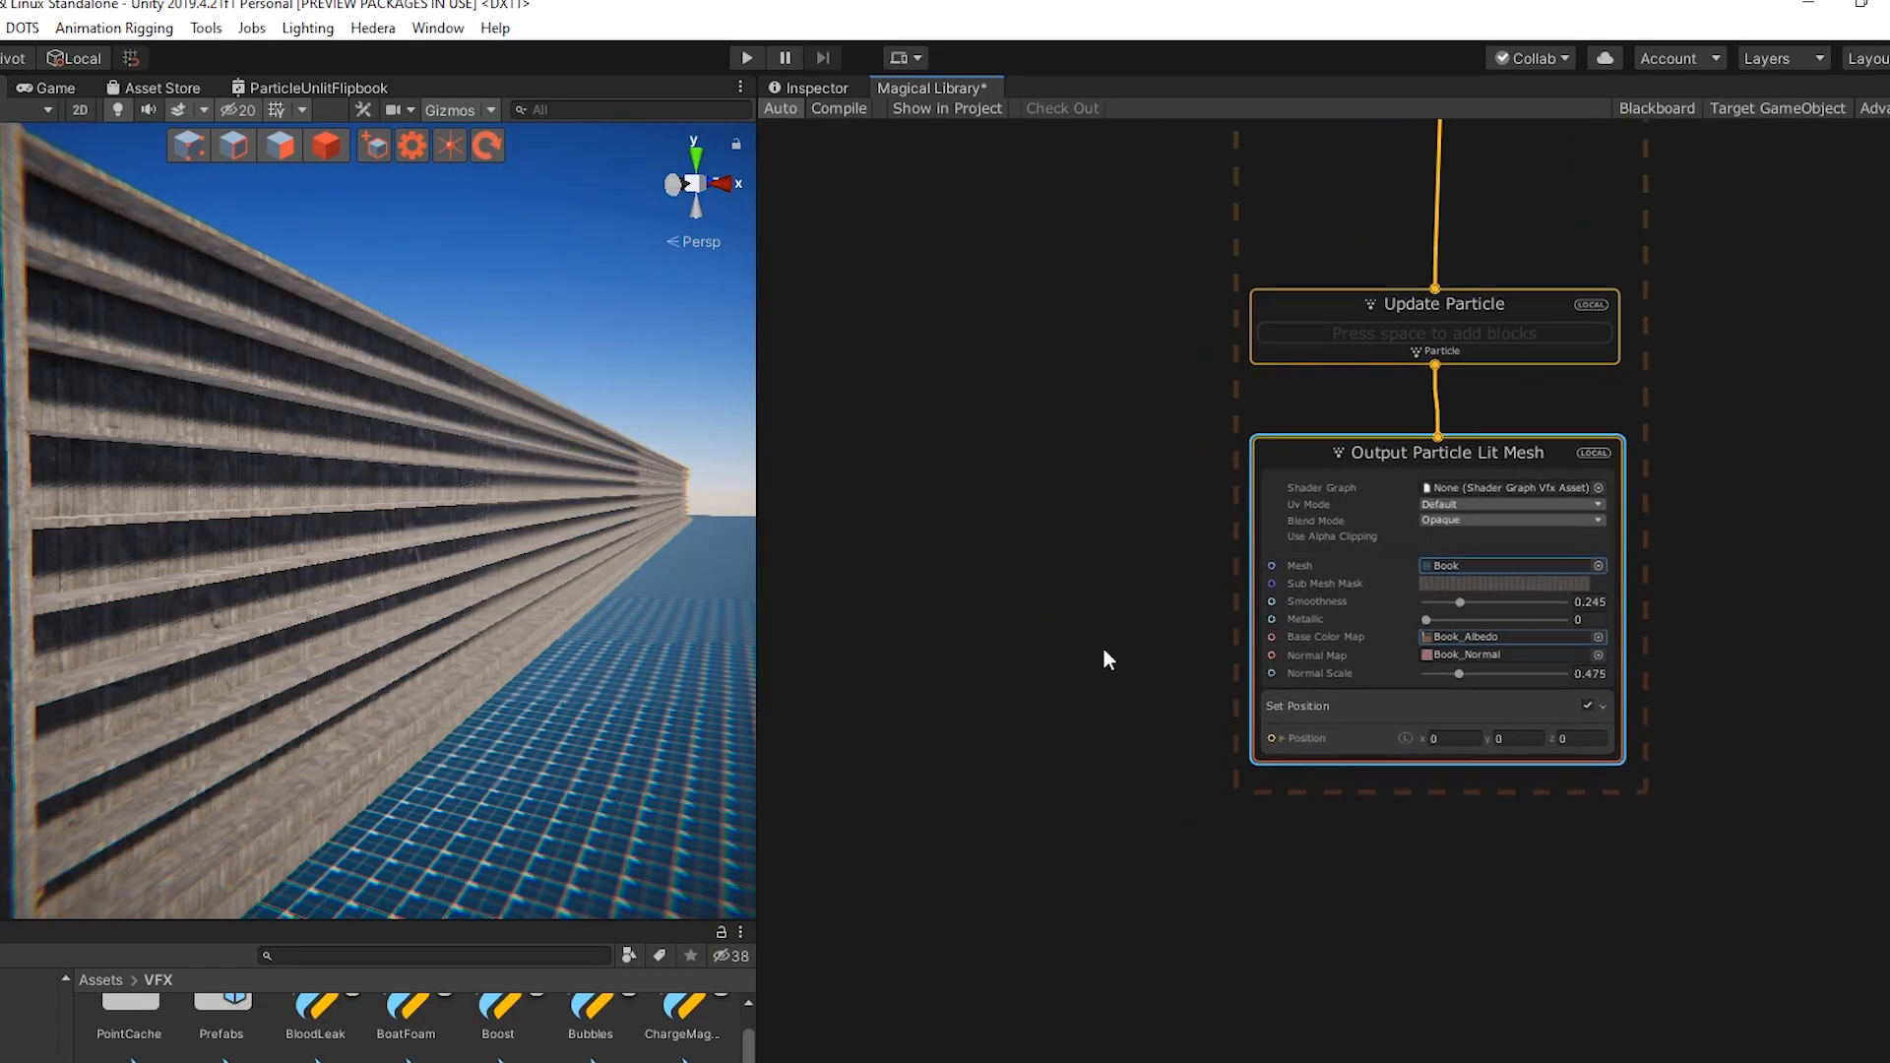
pyautogui.rightClick(932, 612)
pyautogui.click(991, 630)
pyautogui.write('lerp')
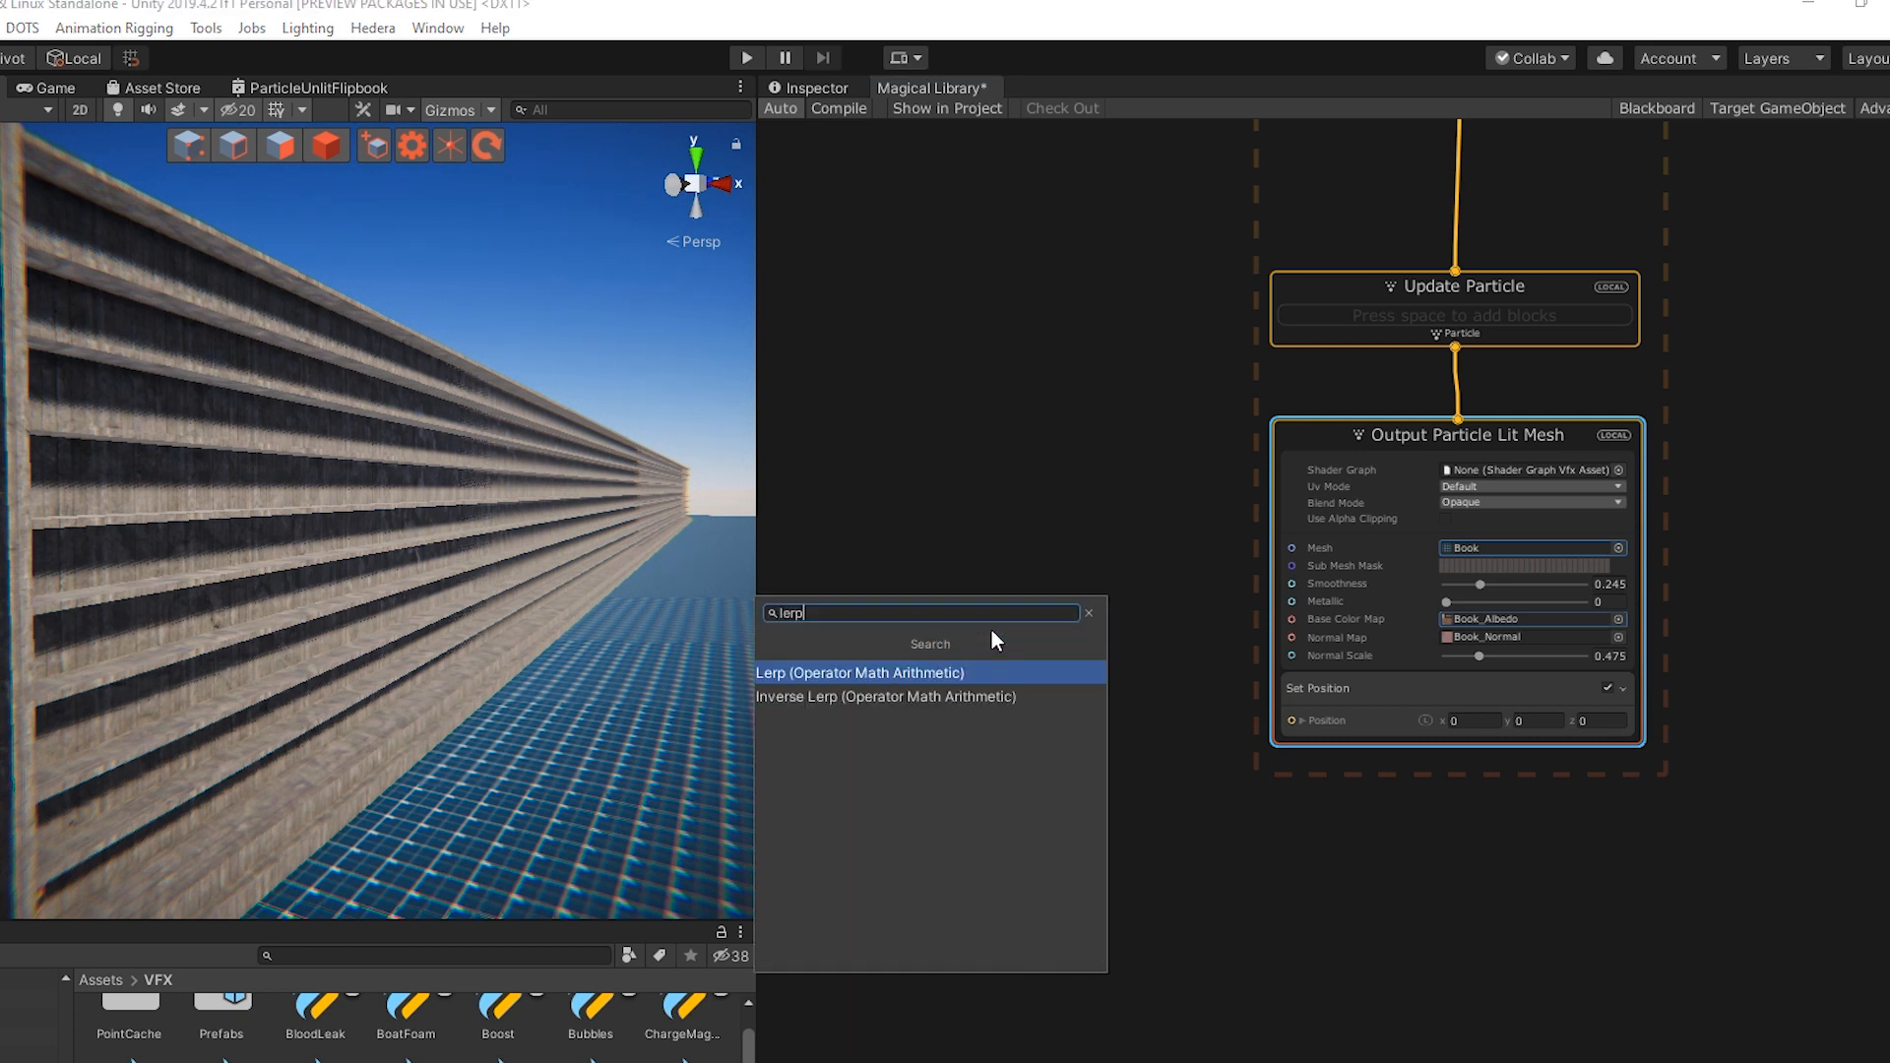
pyautogui.press('Return')
pyautogui.moveTo(989, 651); pyautogui.dragTo(1052, 636)
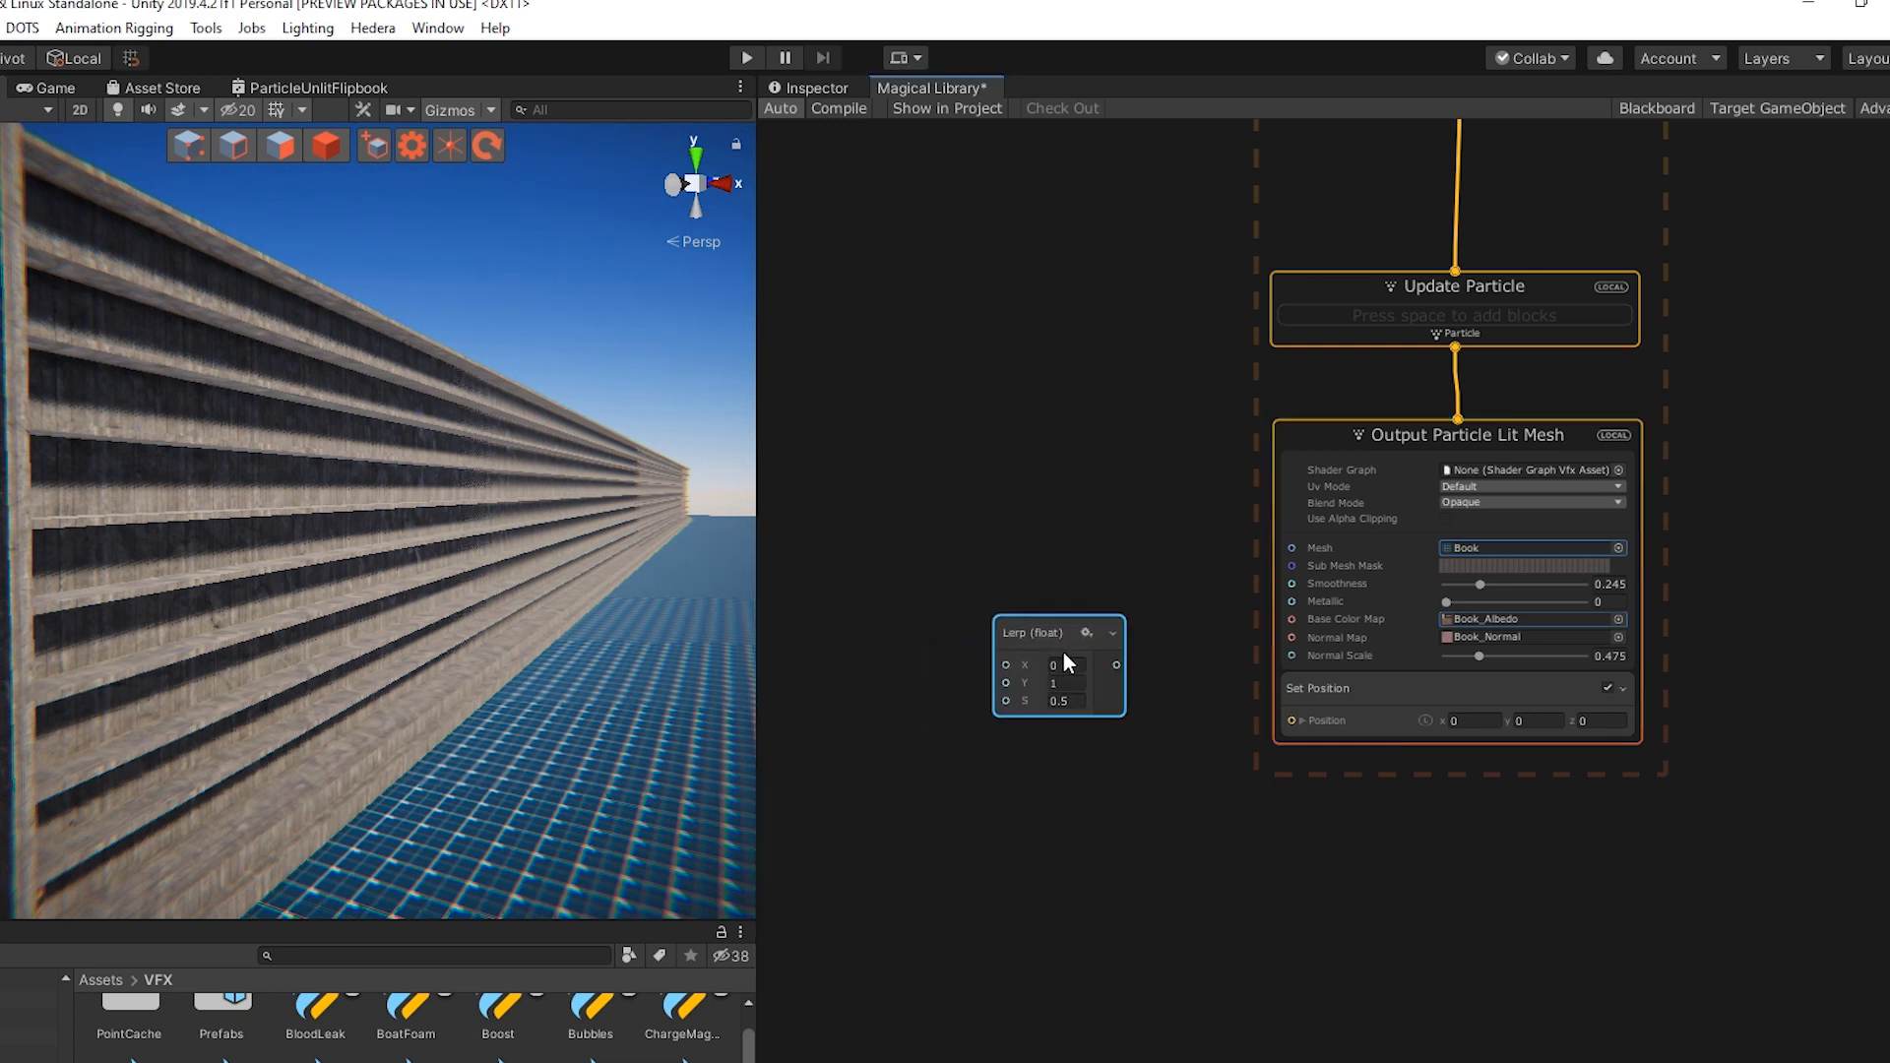
pyautogui.moveTo(1225, 709); pyautogui.dragTo(1283, 723)
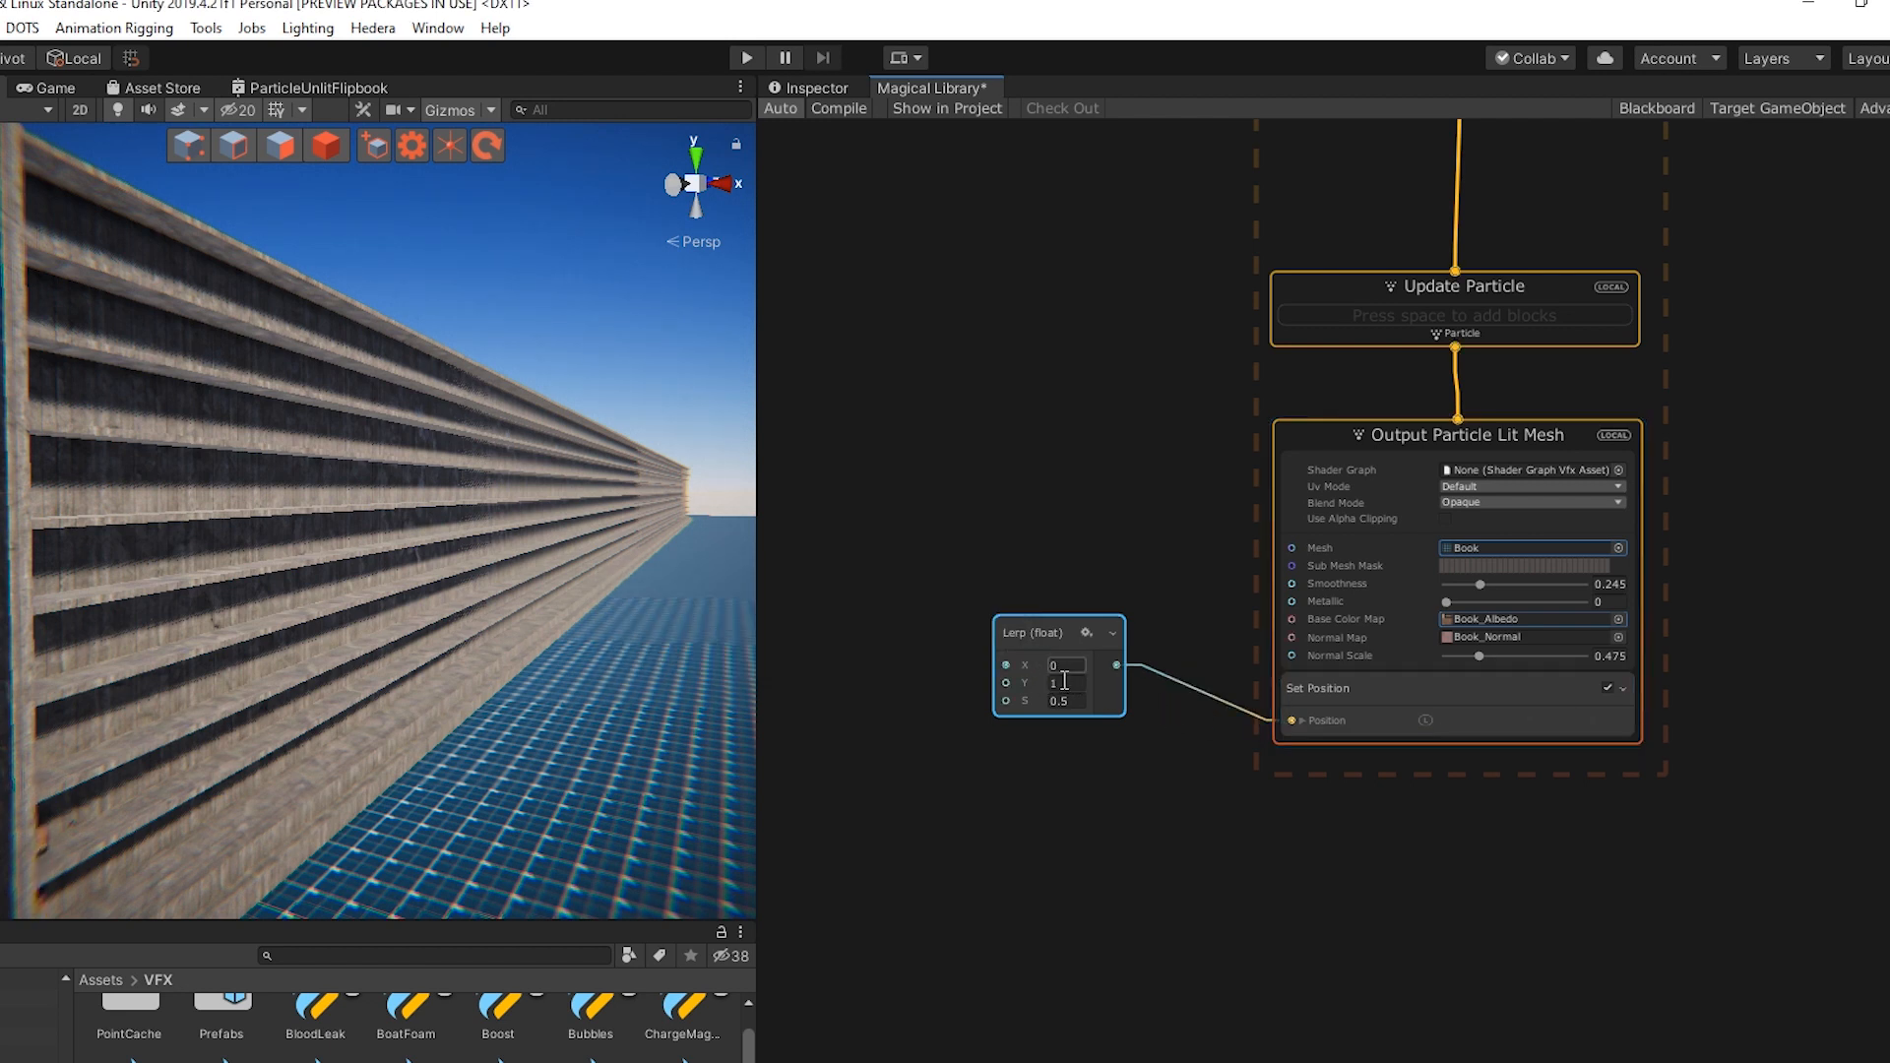
# Add a Get Attribute: position node, connect it to the Lerp's X input, and set the Lerp's S to 0
pyautogui.moveTo(1081, 795); pyautogui.dragTo(1279, 793, button='middle')
pyautogui.rightClick(910, 522)
pyautogui.click(979, 539)
pyautogui.write('posi')
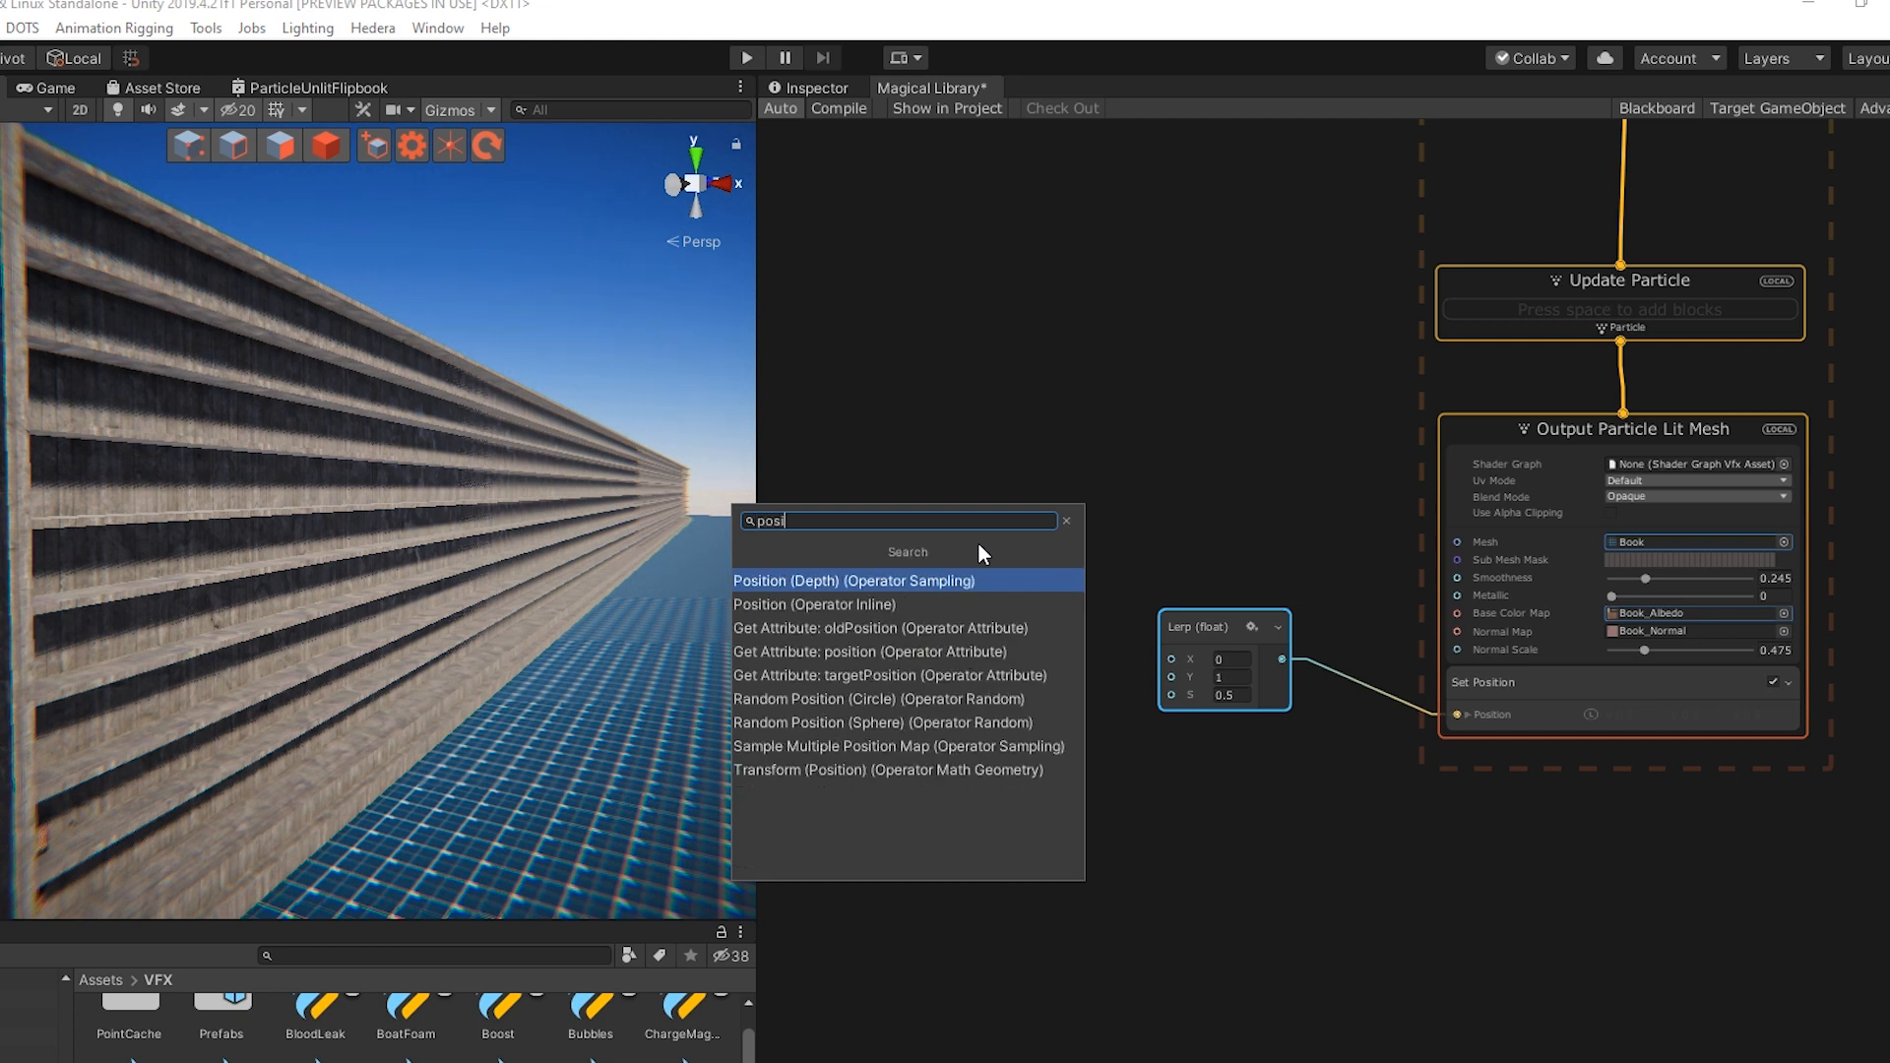
pyautogui.click(955, 651)
pyautogui.moveTo(1094, 626); pyautogui.dragTo(1170, 659)
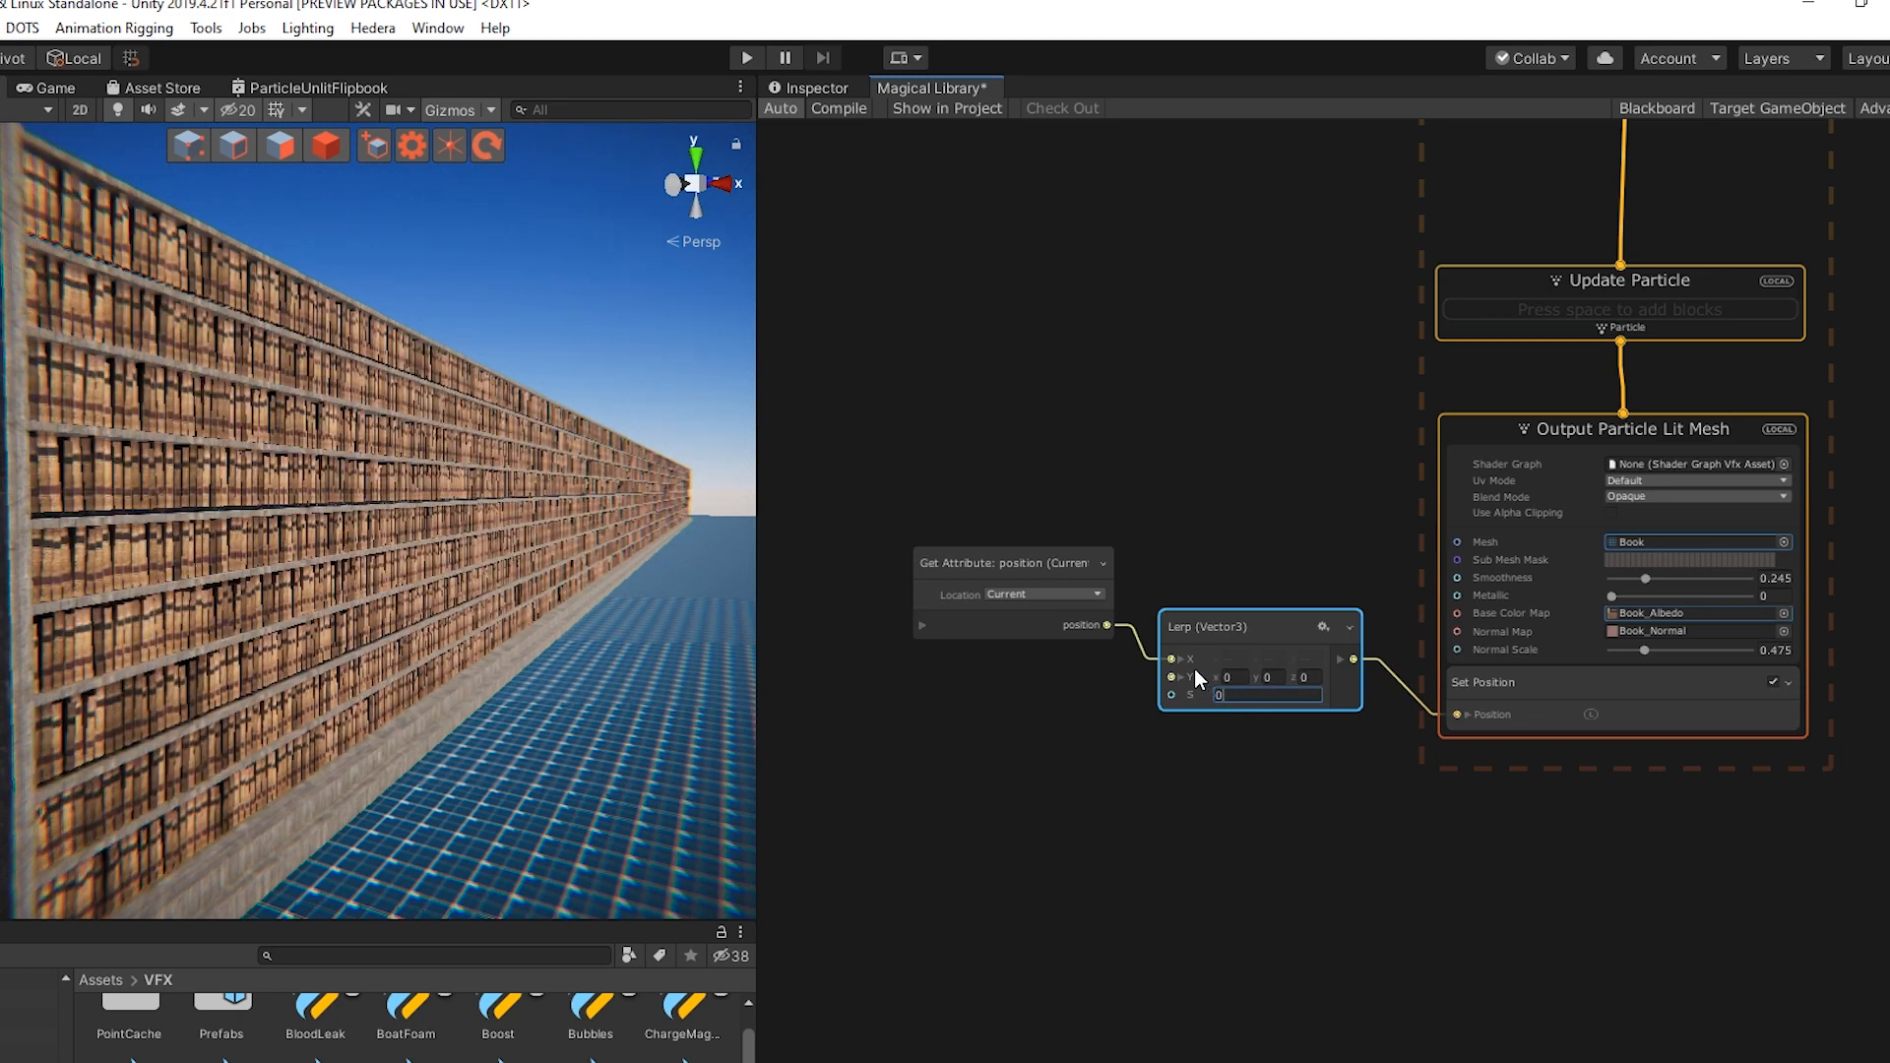
# Move the Get Attribute: position node farther up and away from the Lerp node to make room
pyautogui.moveTo(942, 764); pyautogui.dragTo(1084, 659, button='middle')
pyautogui.moveTo(1099, 488); pyautogui.dragTo(1037, 402)
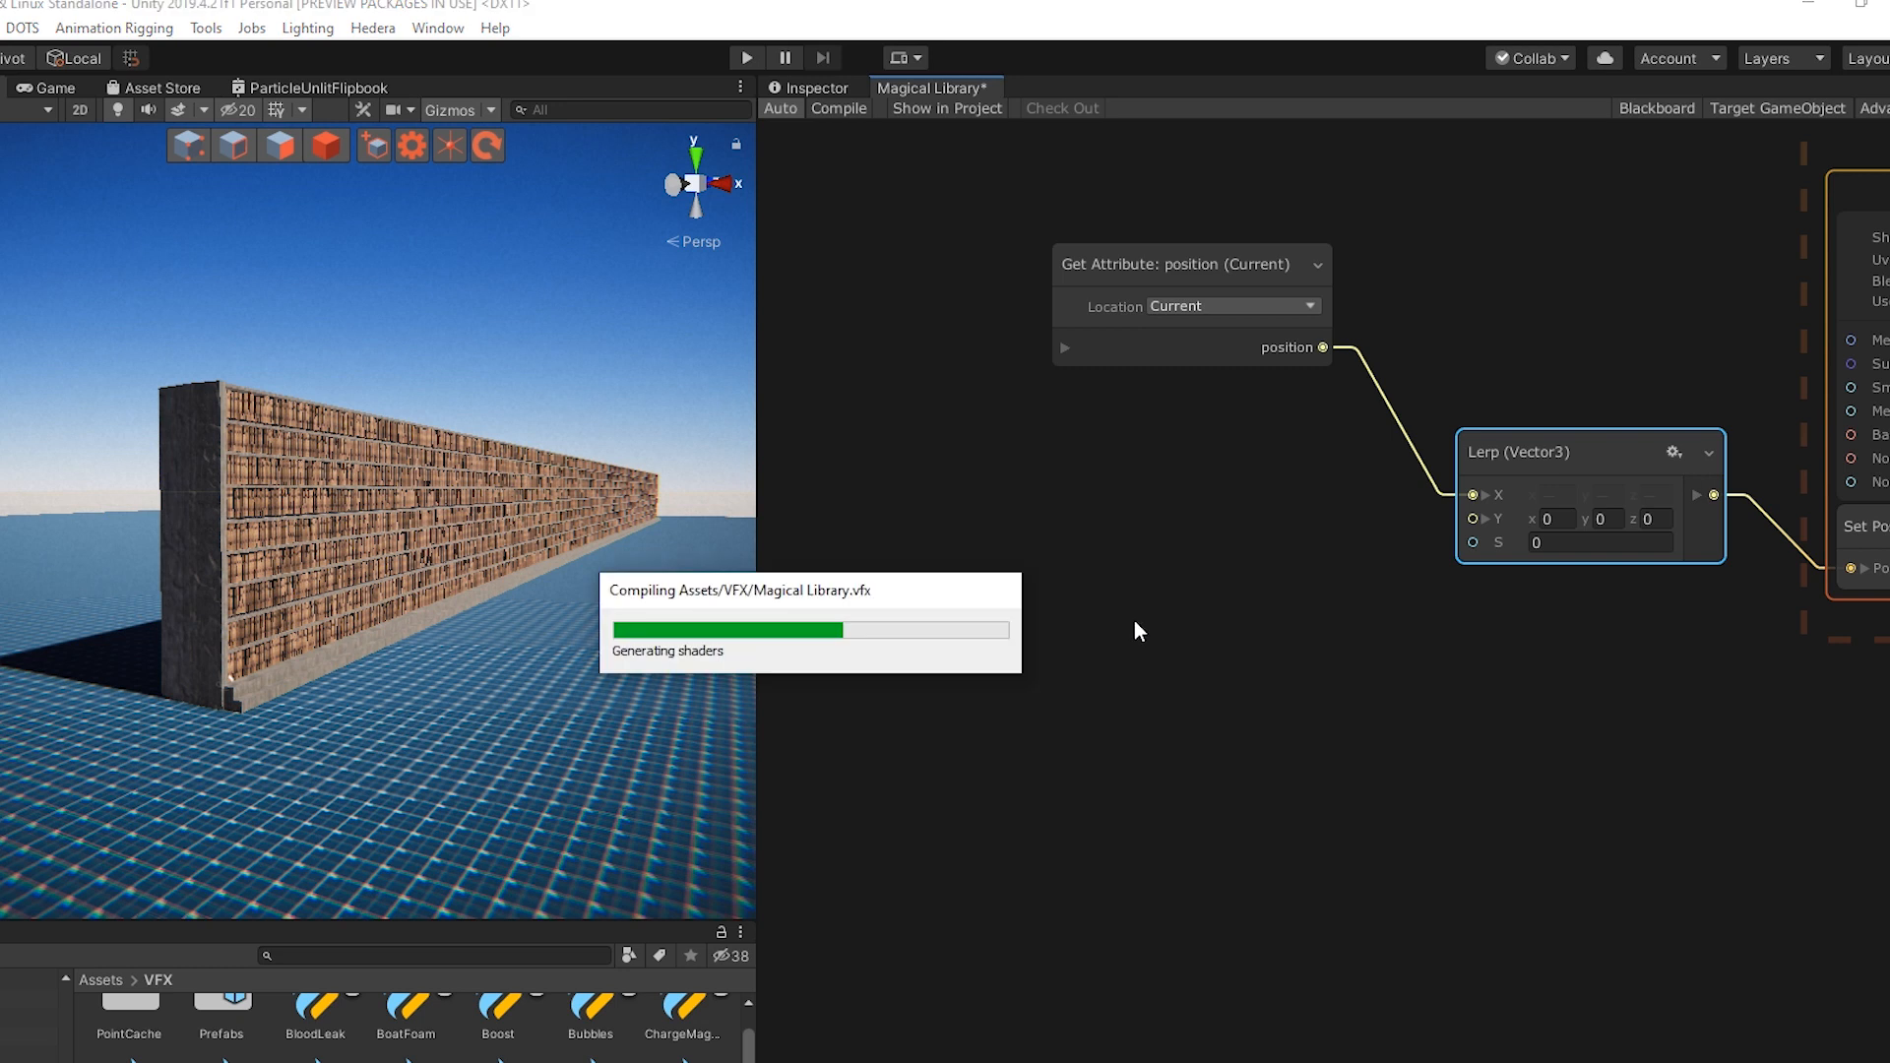
pyautogui.moveTo(1138, 622); pyautogui.dragTo(1172, 612, button='middle')
pyautogui.moveTo(1137, 243); pyautogui.dragTo(969, 213)
pyautogui.moveTo(1067, 655); pyautogui.dragTo(1107, 622, button='middle')
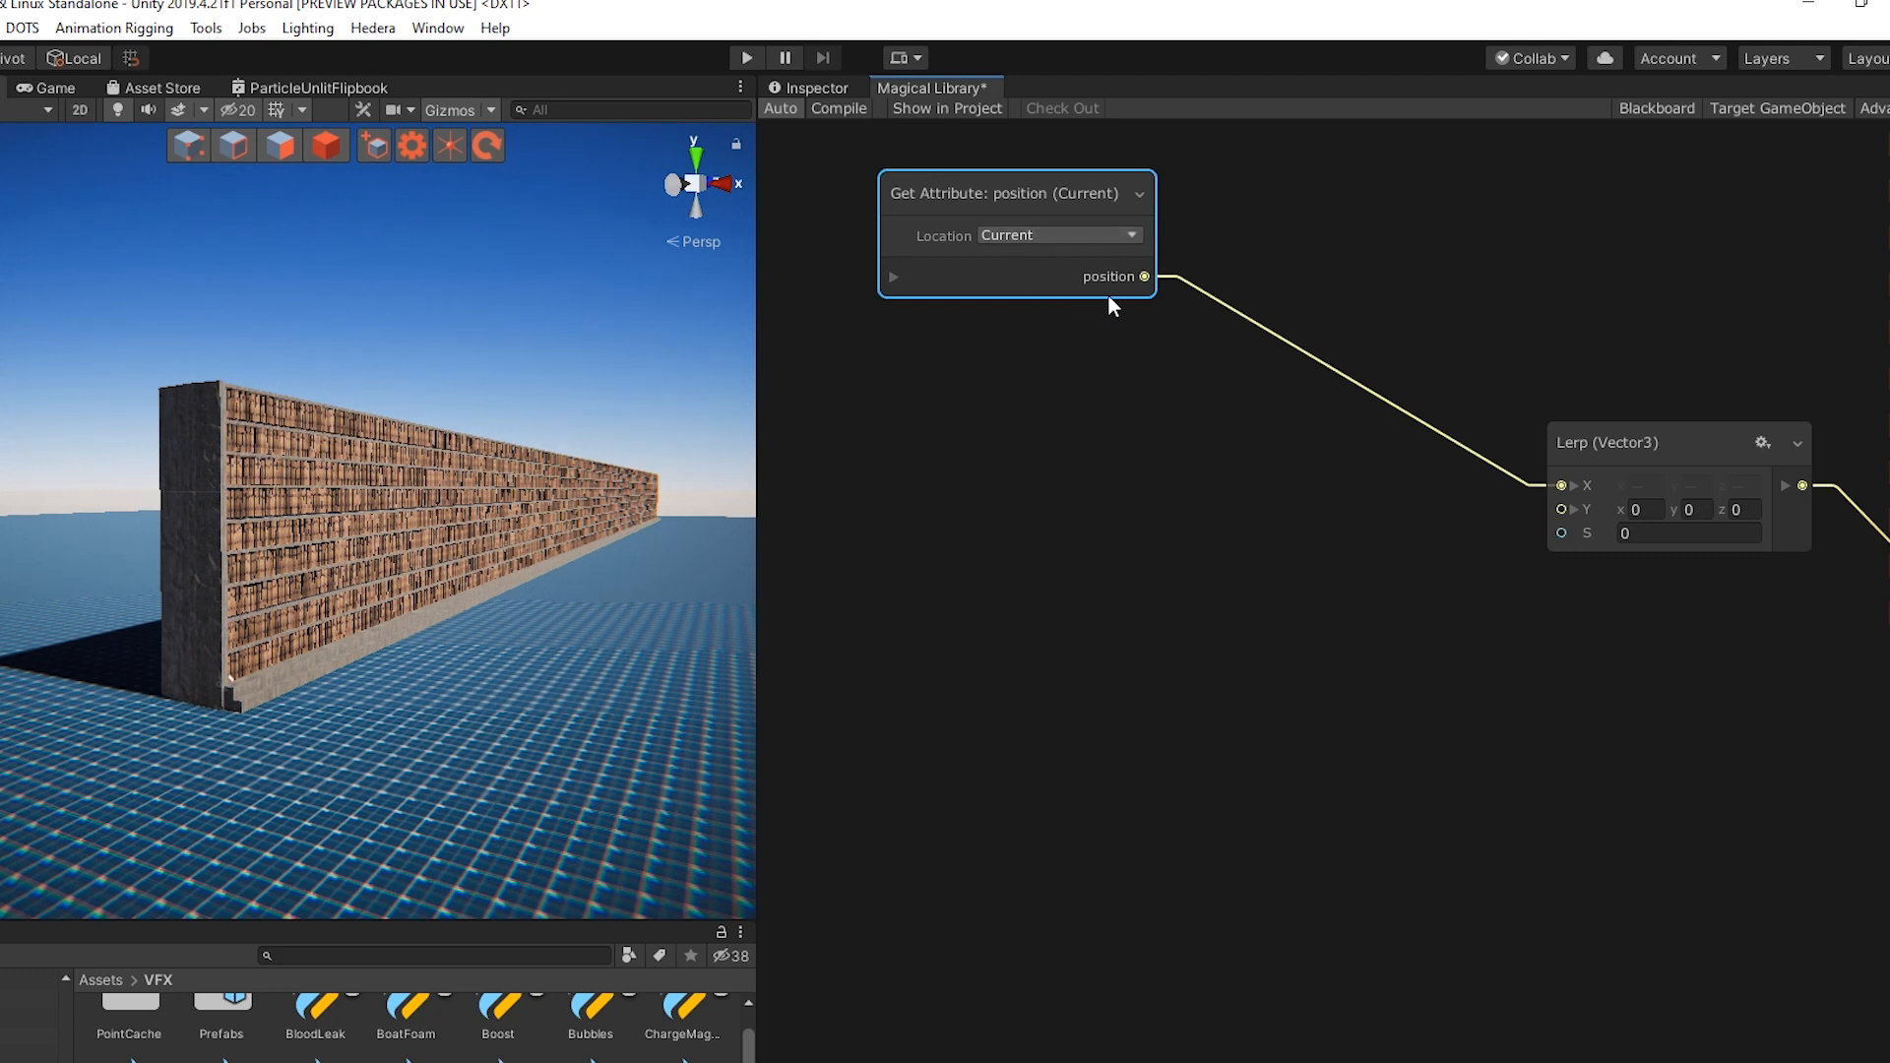
# Create an Add node from the position attribute's output, feeding its A input
pyautogui.moveTo(1167, 325); pyautogui.dragTo(984, 552)
pyautogui.write('add')
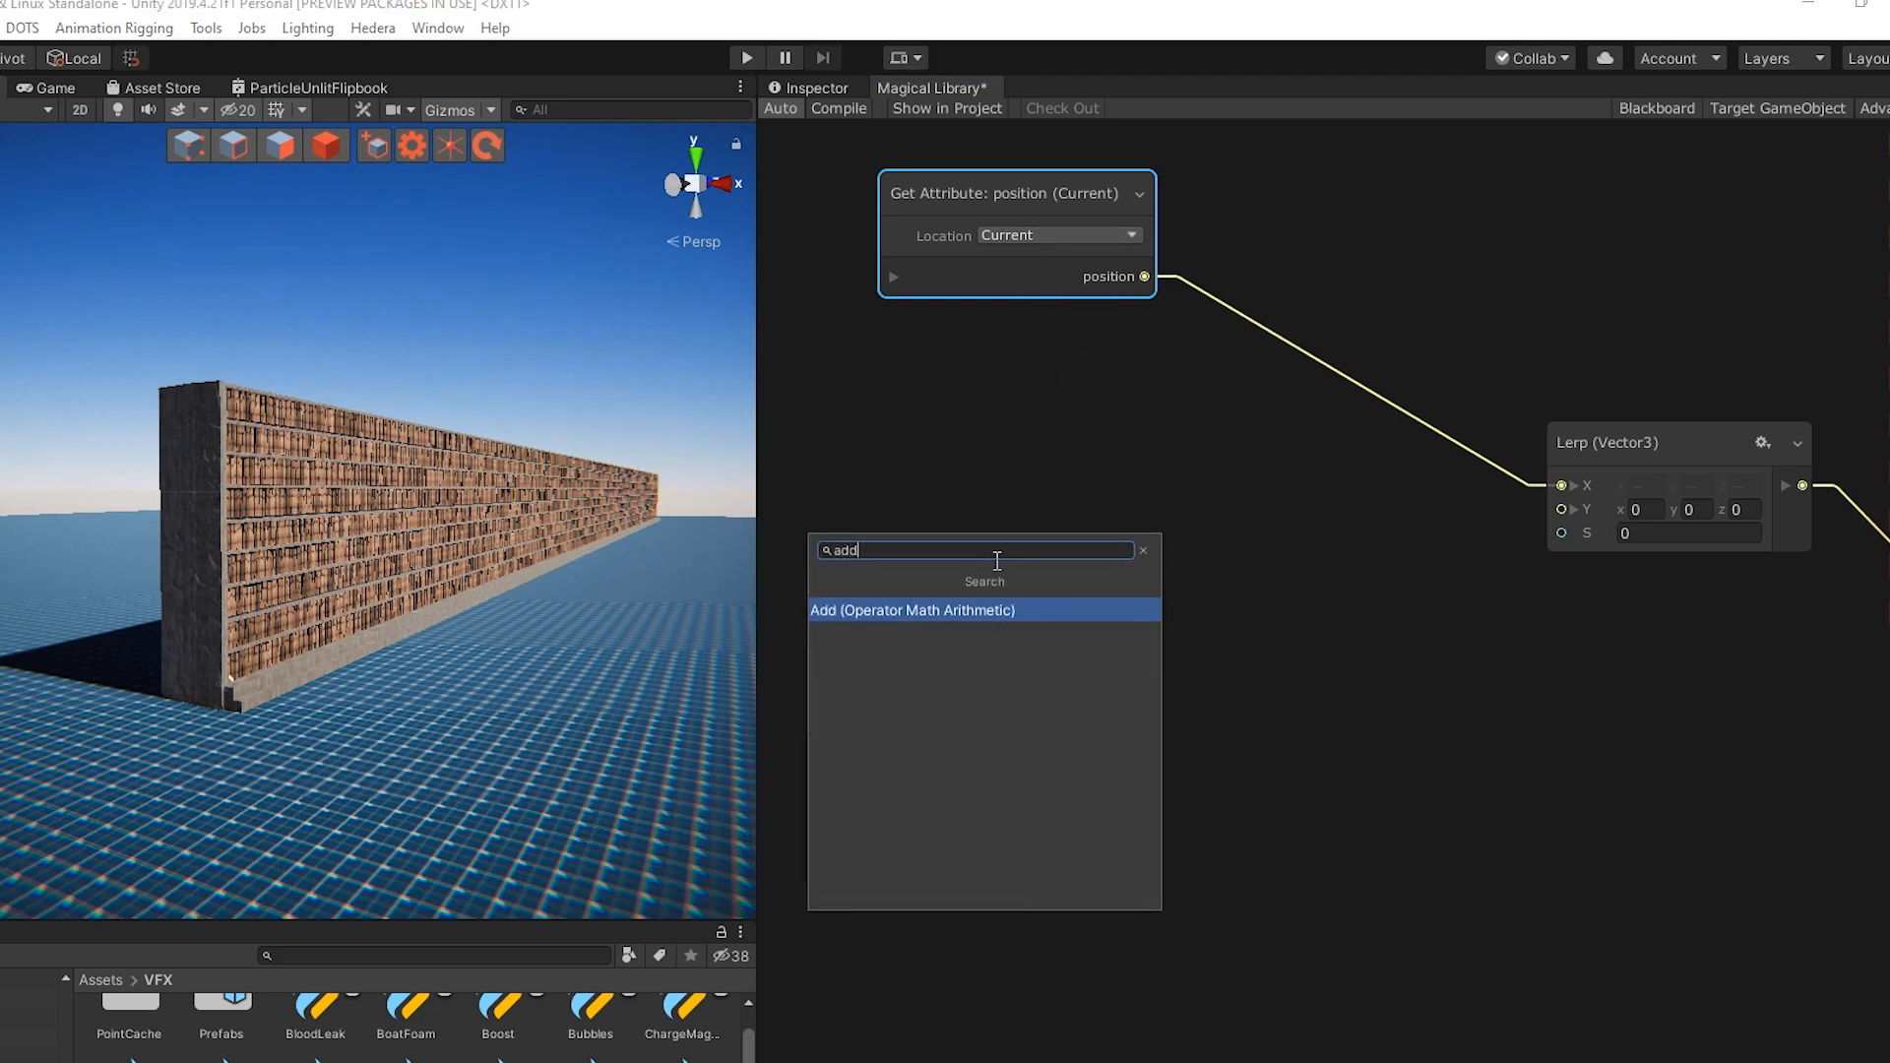
pyautogui.press('Return')
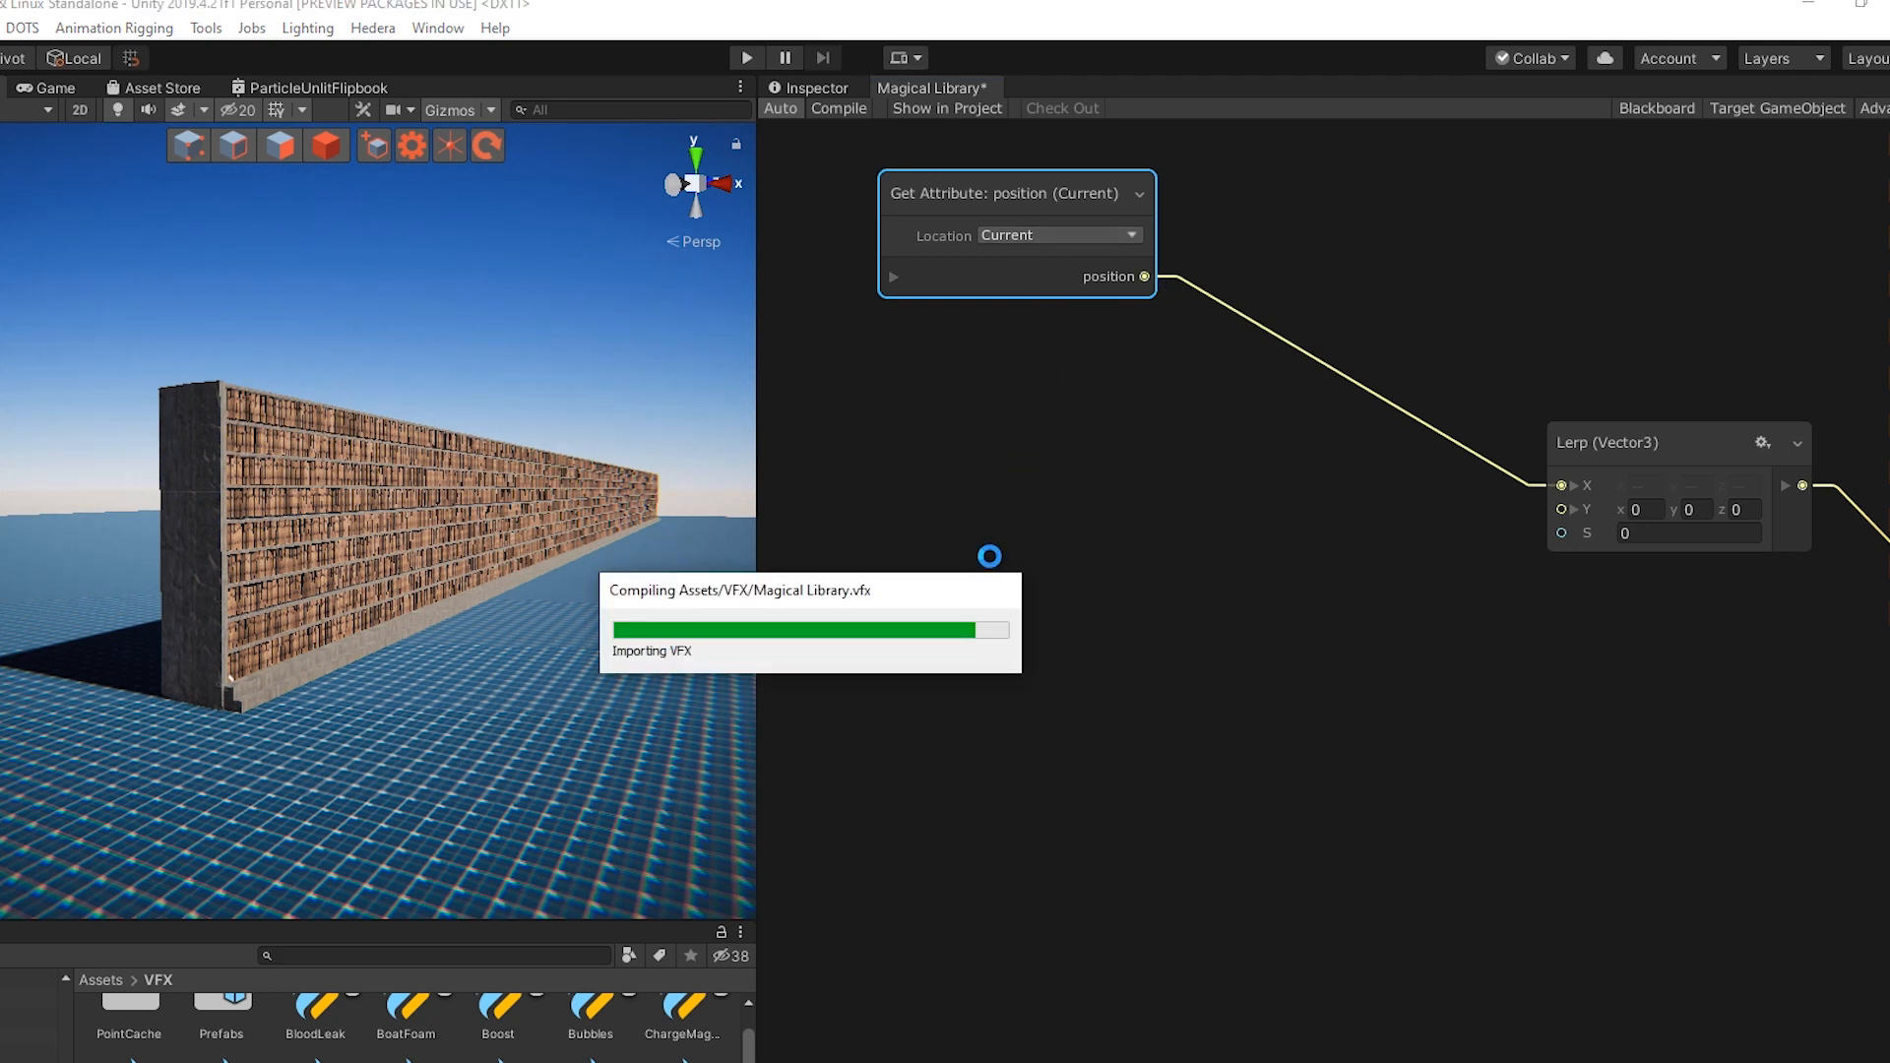
pyautogui.scroll(2, 979, 602)
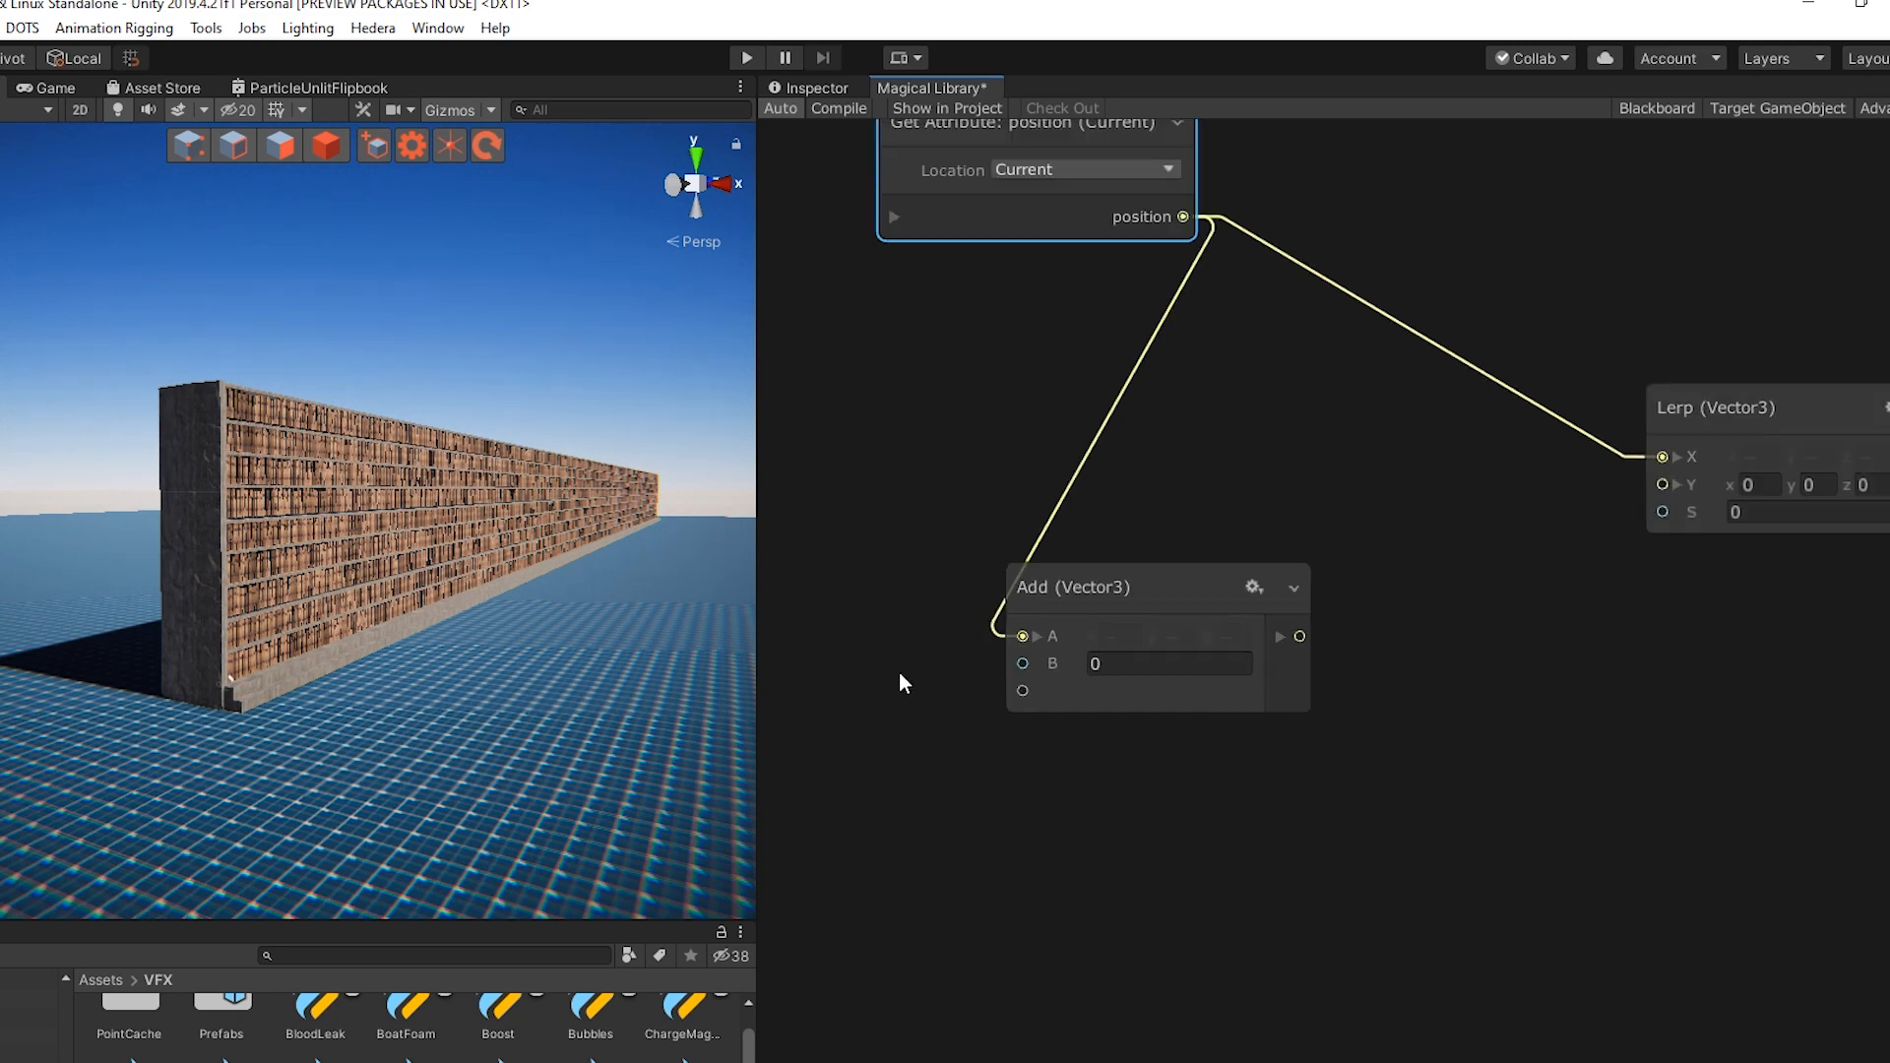
# Create an inline Vector3 node and place it in front of the Add node
pyautogui.rightClick(827, 569)
pyautogui.click(878, 581)
pyautogui.write('vec')
pyautogui.press('Down')
pyautogui.press('Down')
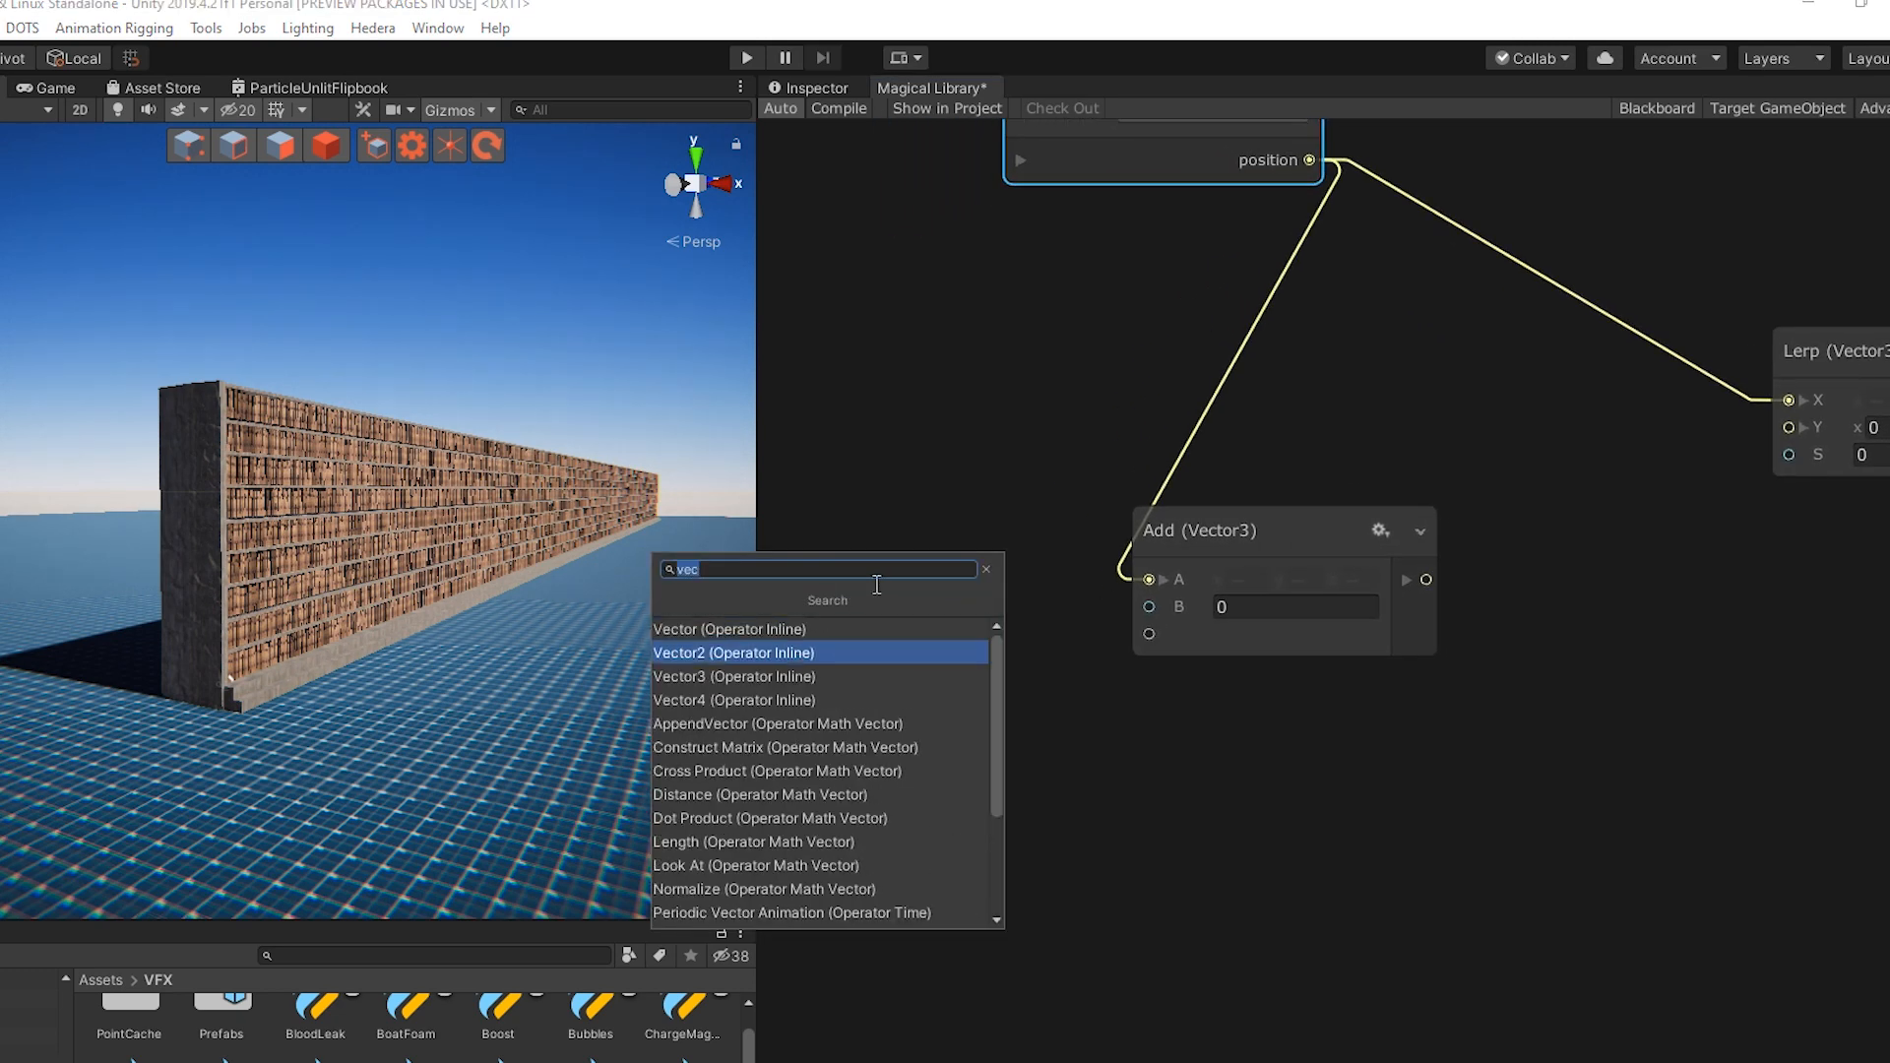
pyautogui.press('Return')
pyautogui.scroll(-1, 894, 584)
pyautogui.click(374, 569)
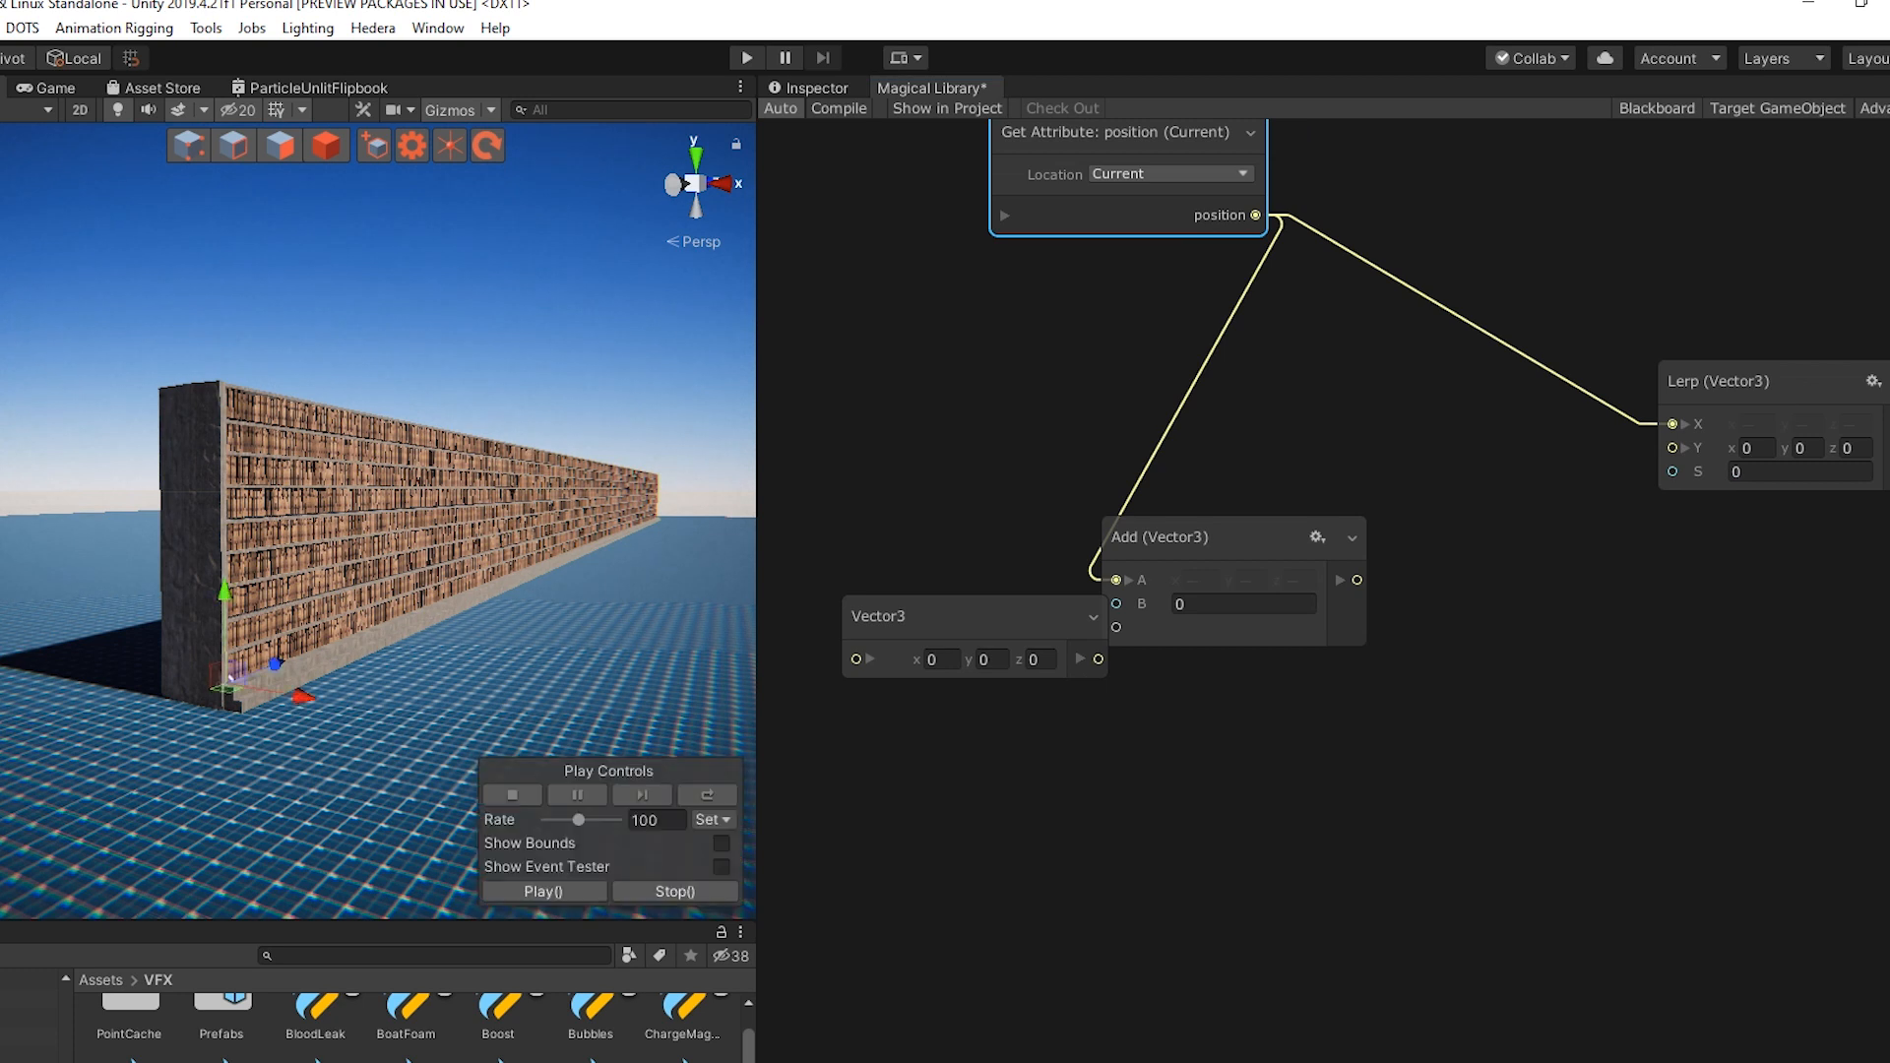
pyautogui.scroll(-1, 985, 710)
pyautogui.moveTo(985, 711); pyautogui.dragTo(1196, 683, button='middle')
pyautogui.moveTo(1148, 630); pyautogui.dragTo(1013, 577)
pyautogui.scroll(1, 1115, 685)
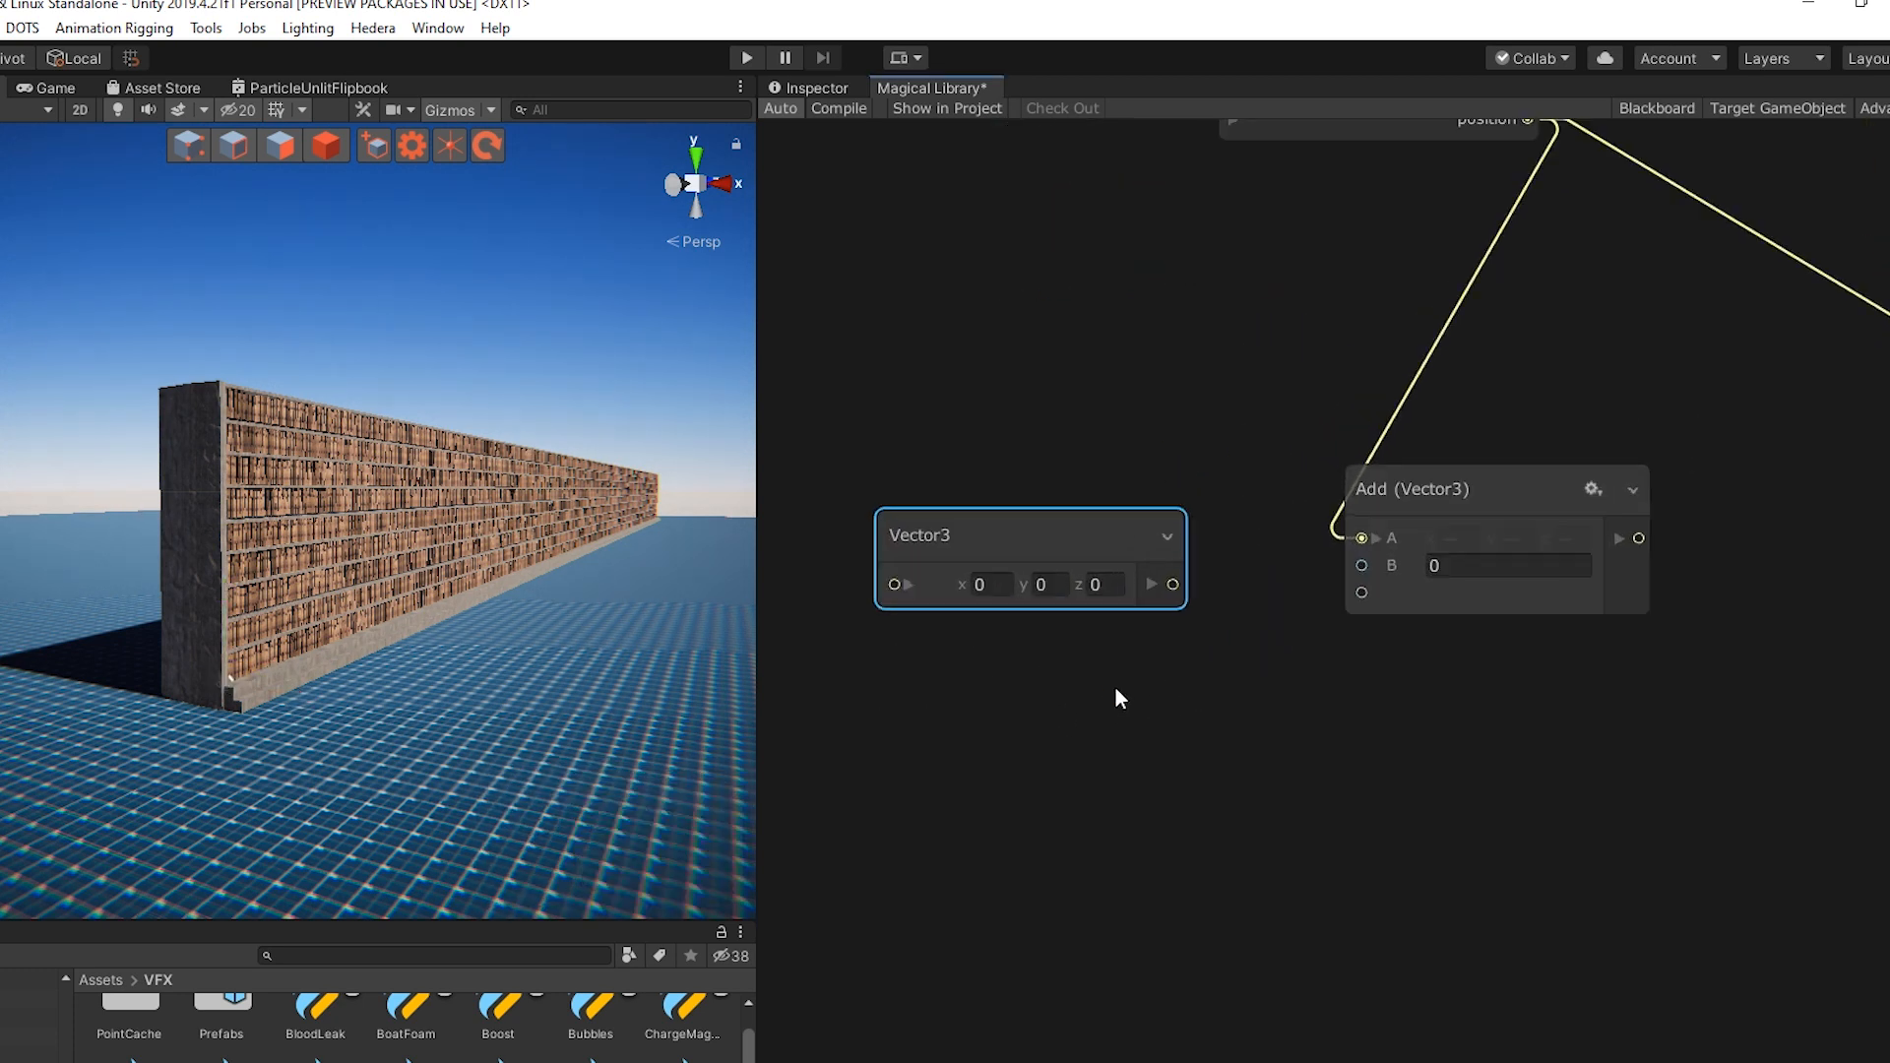
# Set the Vector3's X to 0.54, connect it to the Add node's B, and connect the Add output to the Lerp's Y
pyautogui.click(978, 587)
pyautogui.write('0.54')
pyautogui.moveTo(1335, 575); pyautogui.dragTo(1341, 565)
pyautogui.moveTo(1603, 699); pyautogui.dragTo(1243, 827, button='middle')
pyautogui.moveTo(1296, 653); pyautogui.dragTo(1658, 500)
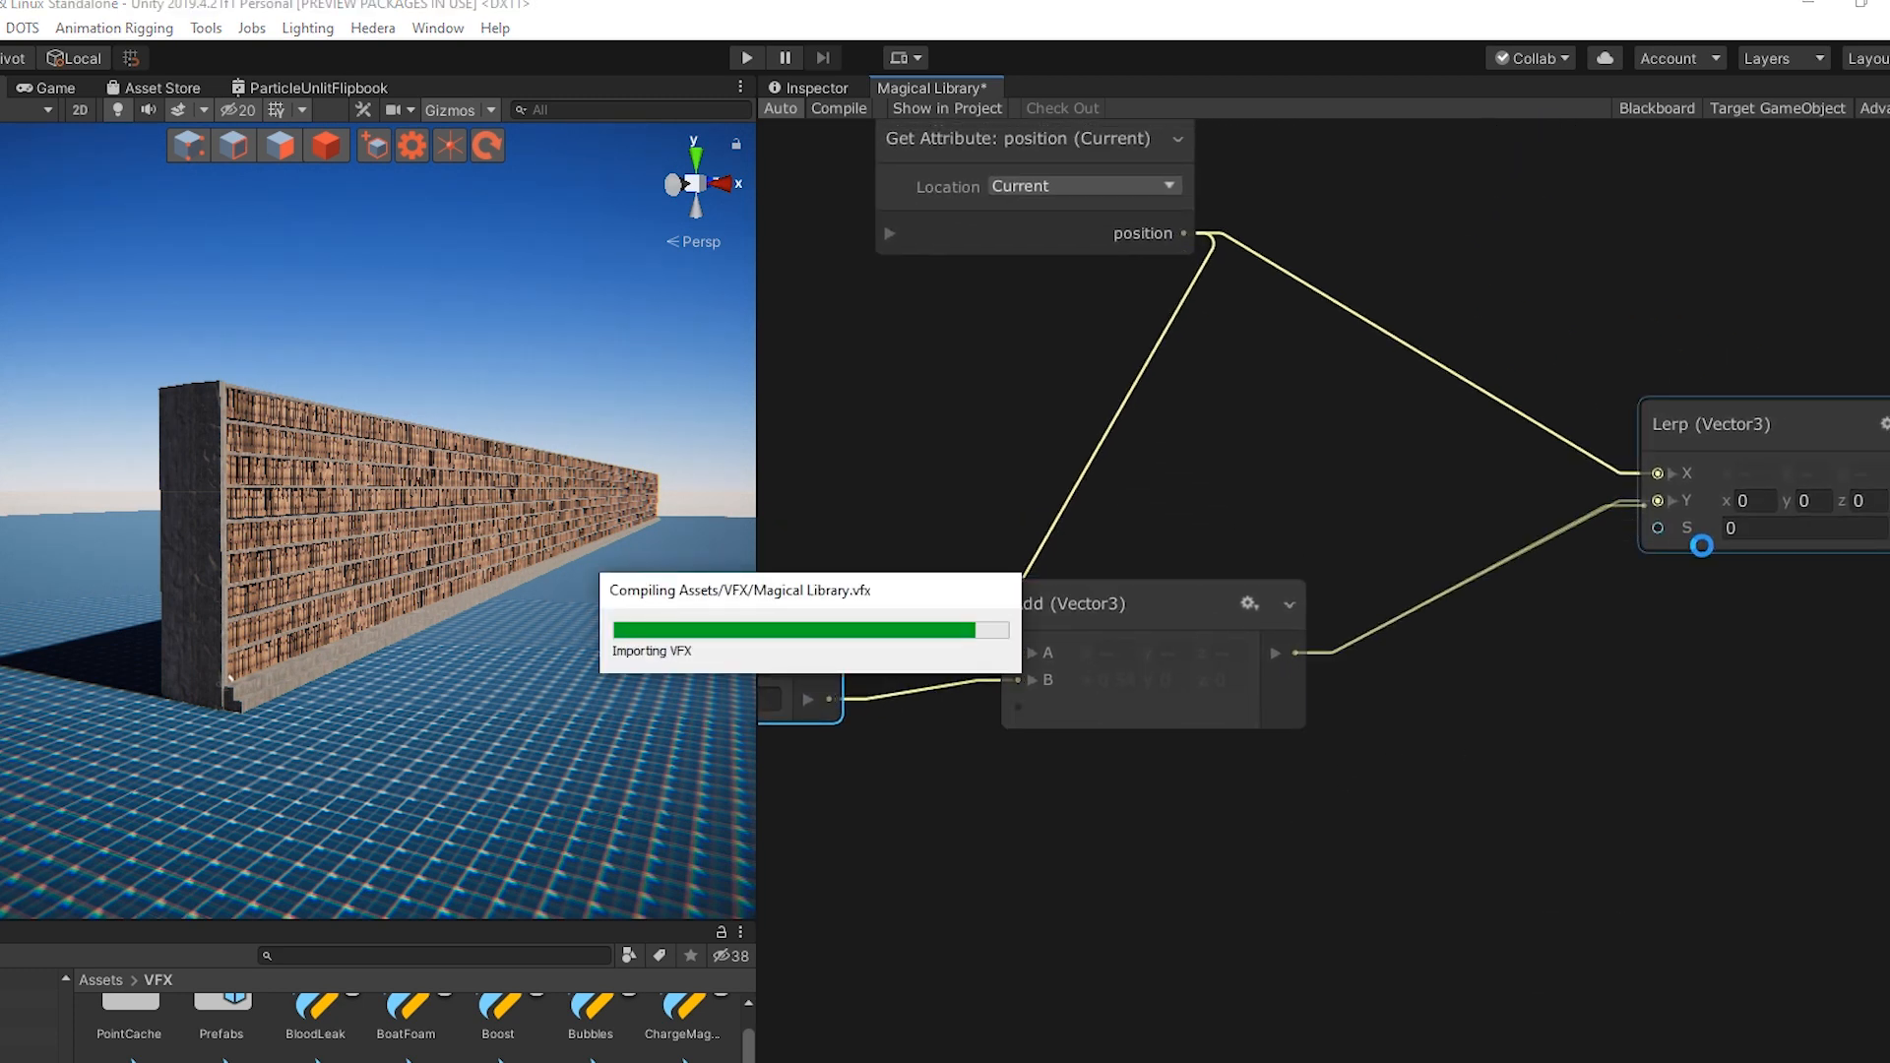
pyautogui.moveTo(1699, 534)
pyautogui.mouseDown()
pyautogui.moveTo(1753, 532)
pyautogui.moveTo(1725, 534)
pyautogui.mouseUp()
# Adjust the Vector3's X to about -9.4, test the Lerp's S blend on the books, and set S to 0
pyautogui.moveTo(1176, 729); pyautogui.dragTo(1412, 682, button='middle')
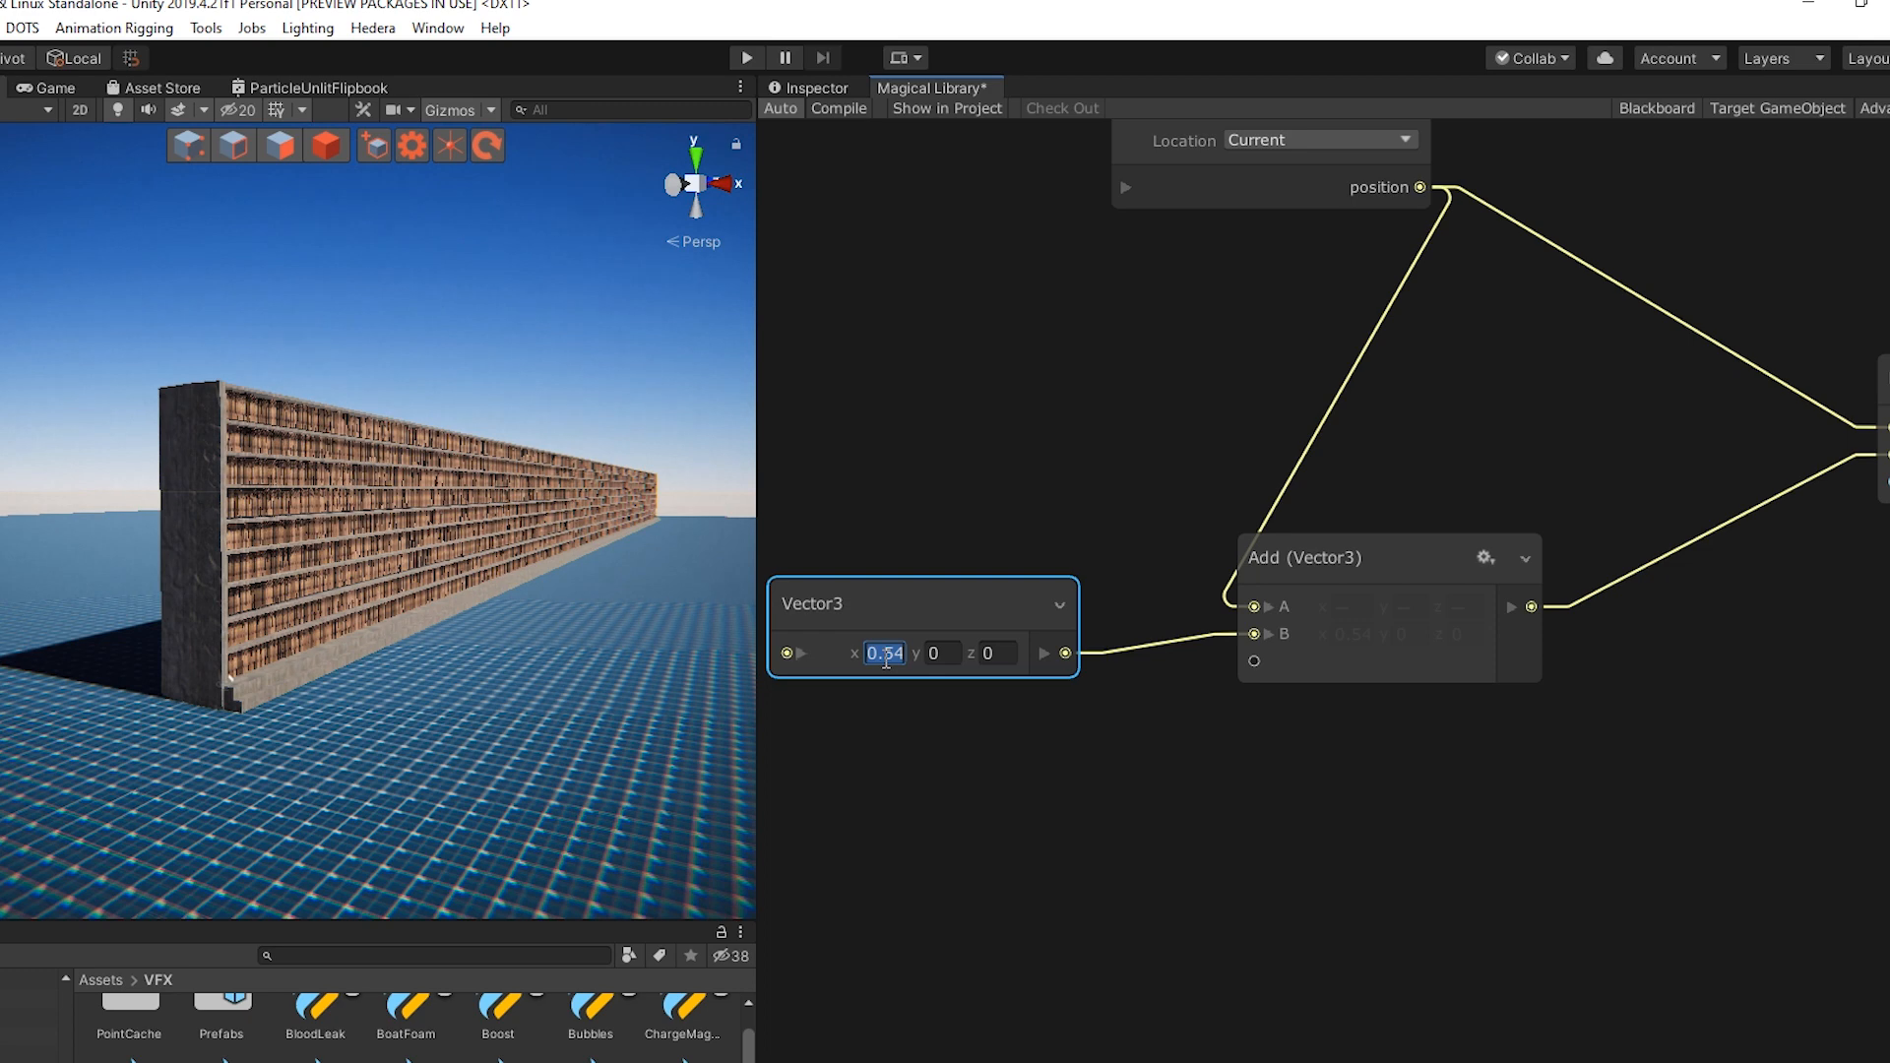
pyautogui.moveTo(859, 657); pyautogui.dragTo(755, 658)
pyautogui.moveTo(1459, 688)
pyautogui.mouseDown()
pyautogui.moveTo(1492, 689)
pyautogui.moveTo(1467, 695)
pyautogui.mouseUp()
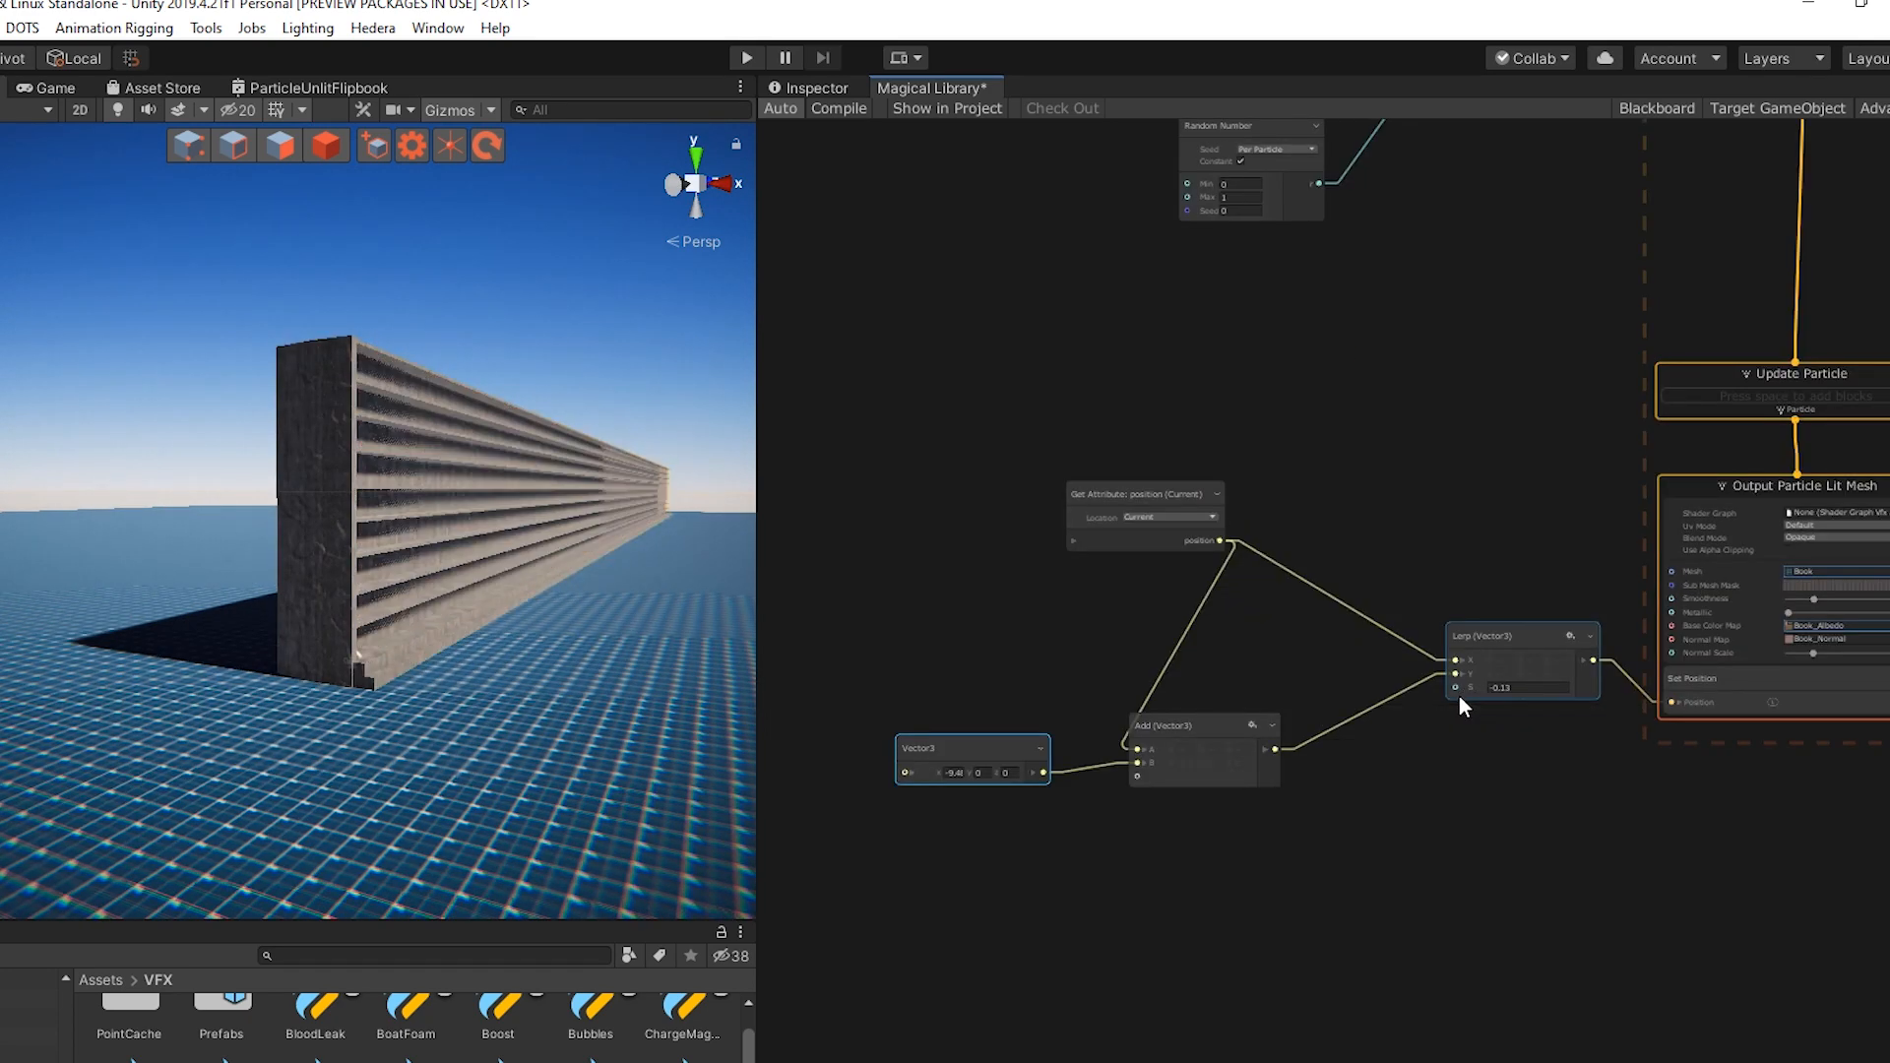
pyautogui.click(1496, 687)
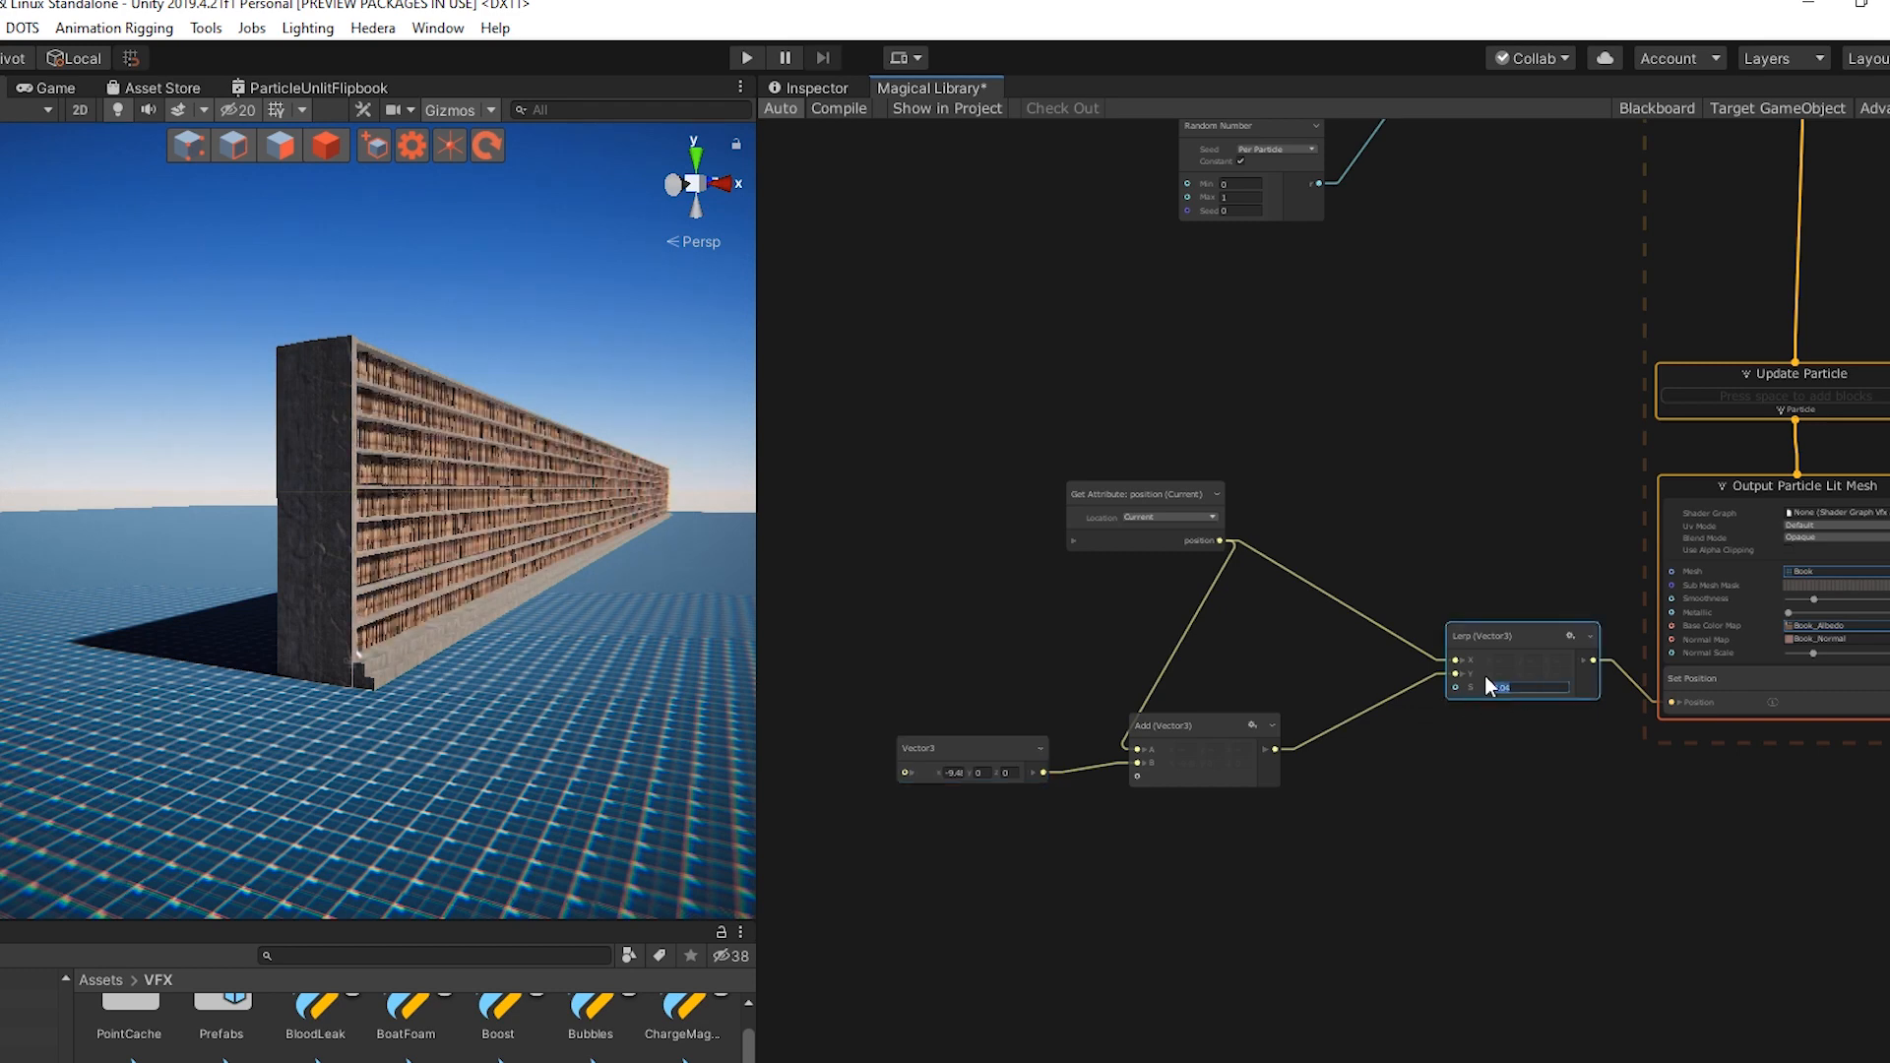
pyautogui.write('0')
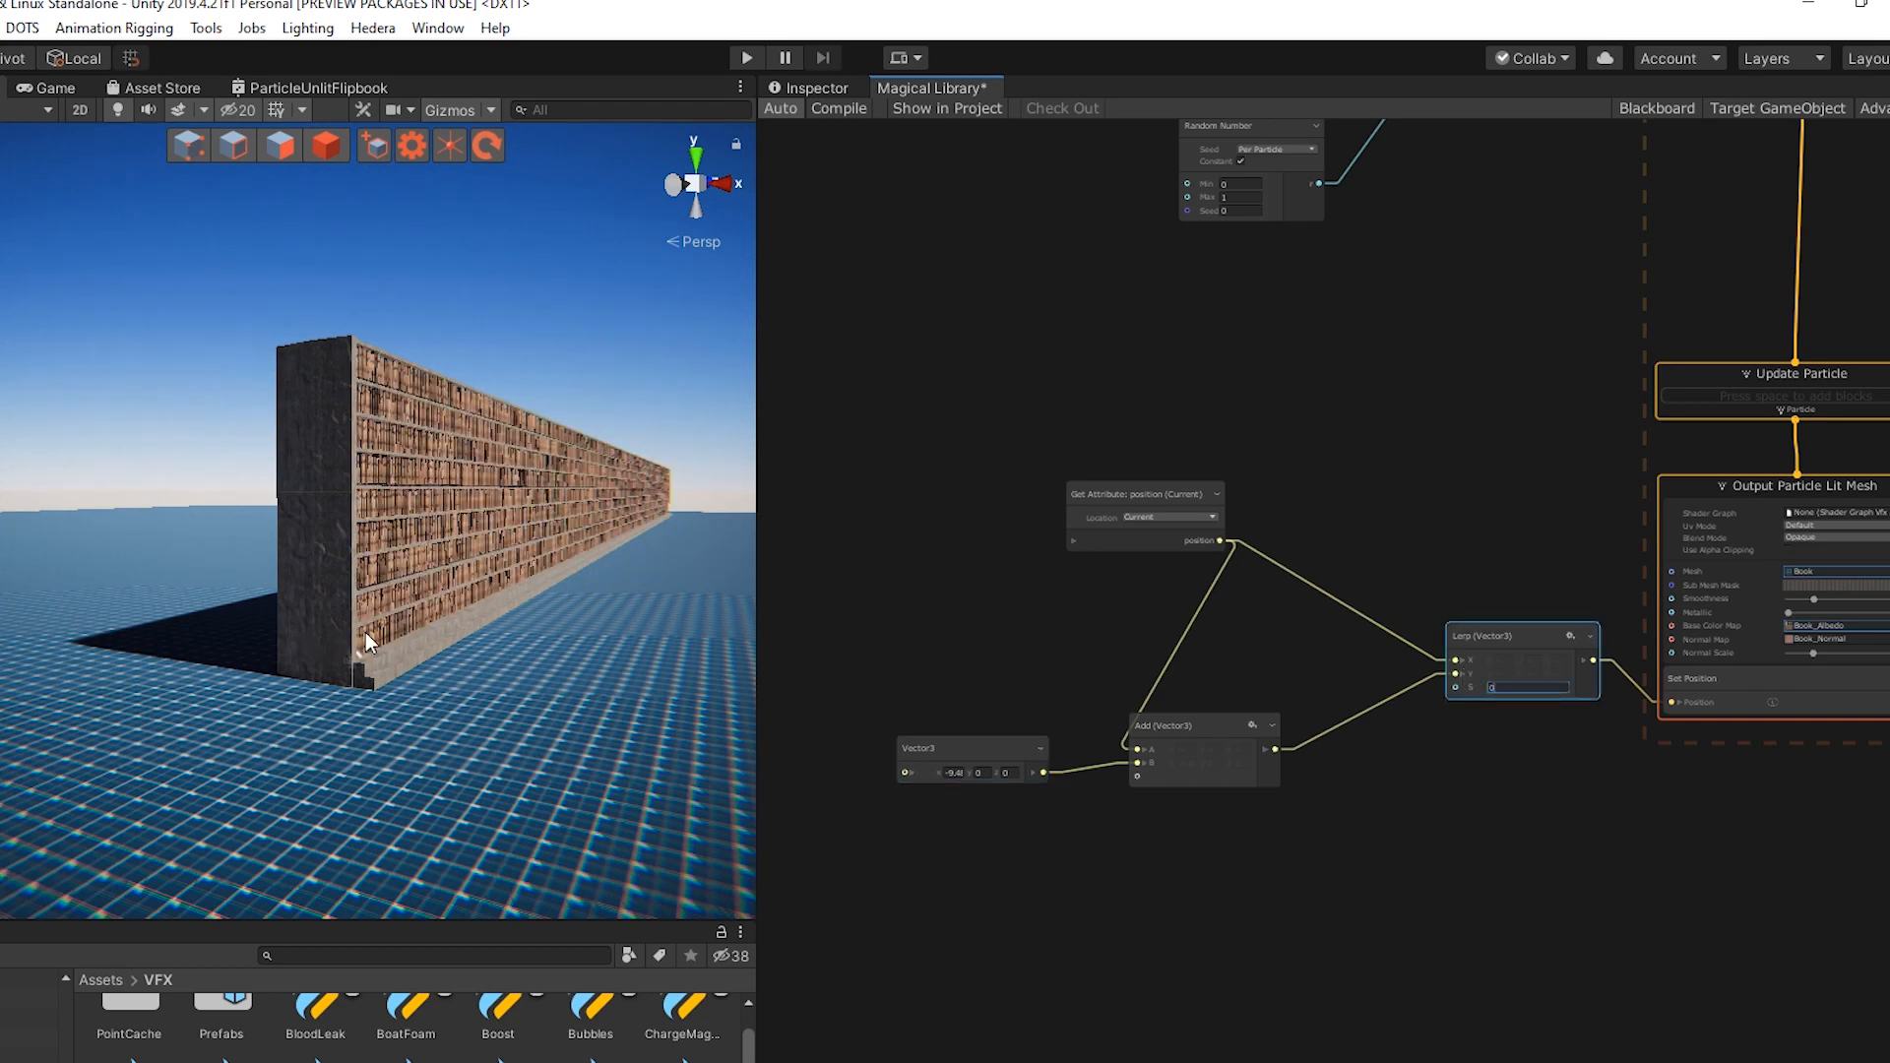
pyautogui.scroll(3, 364, 632)
pyautogui.scroll(-2, 368, 628)
pyautogui.keyDown('alt'); pyautogui.moveTo(468, 623); pyautogui.dragTo(477, 622); pyautogui.keyUp('alt')
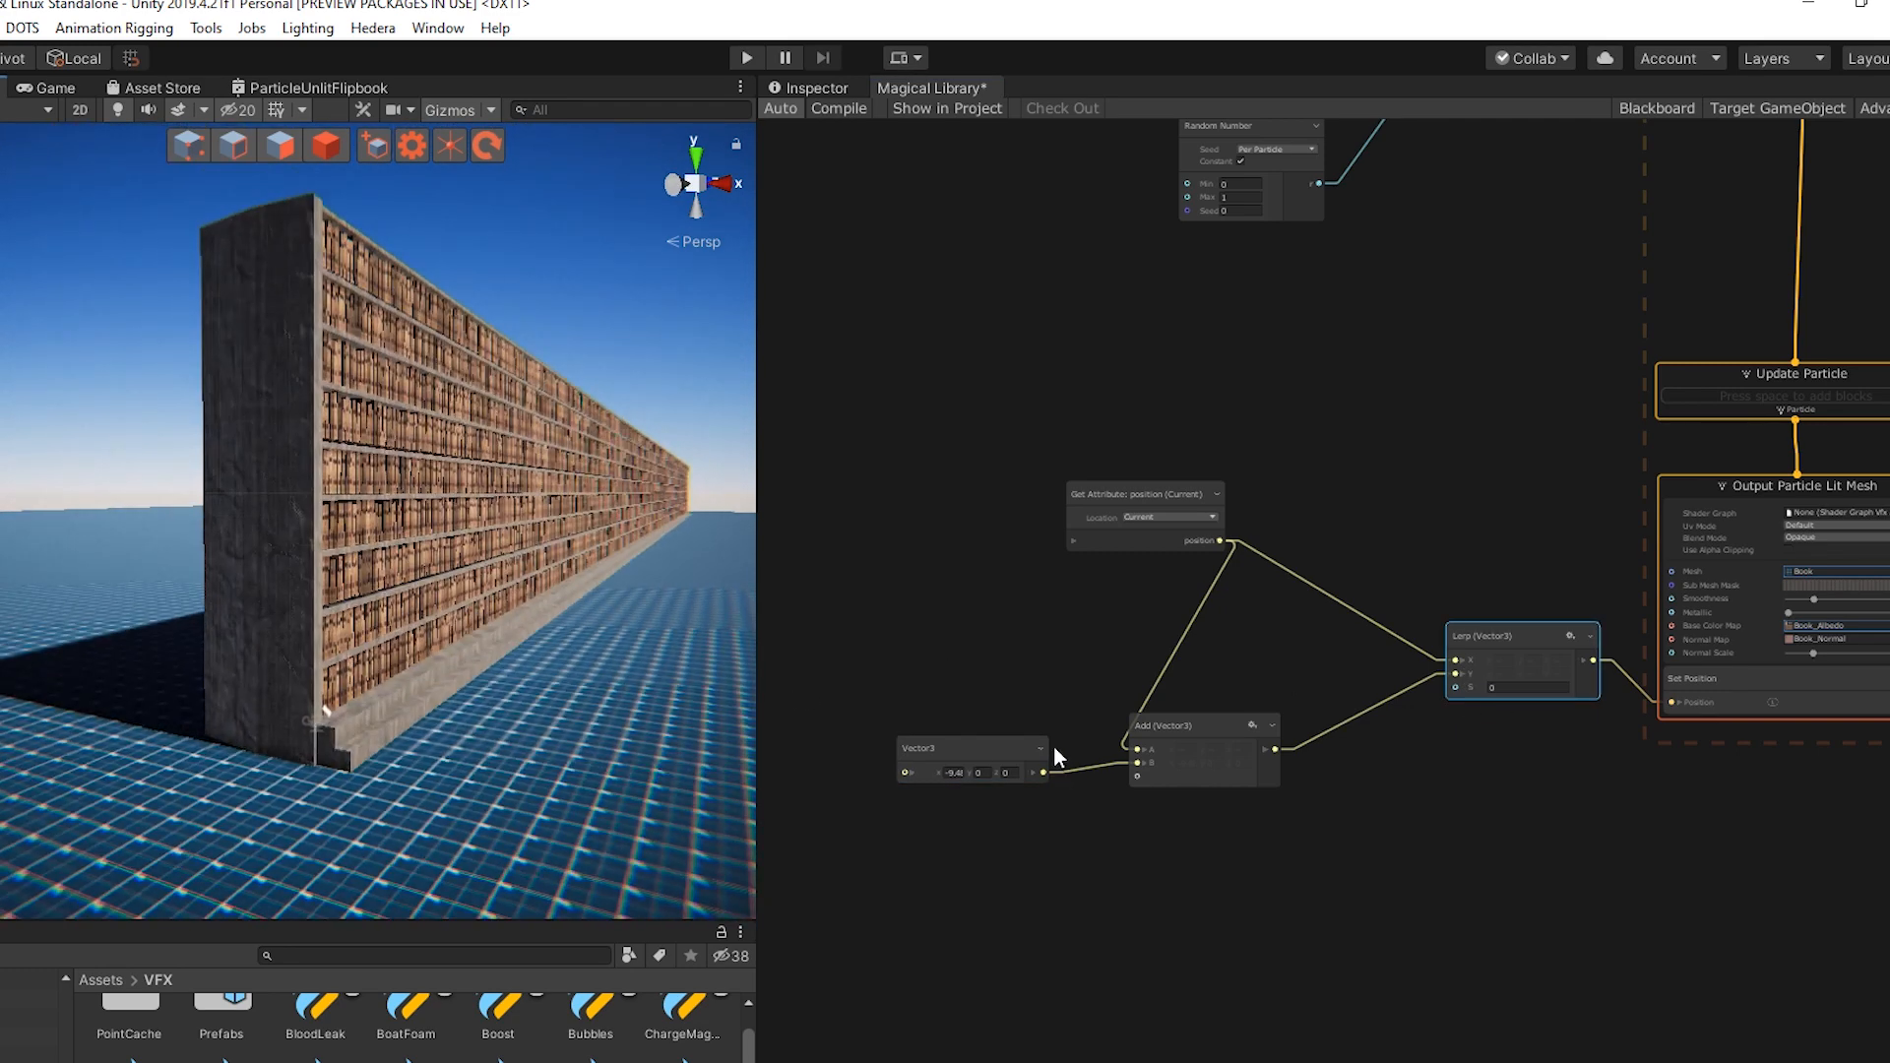
# Insert a Multiply node between the Vector3 output and the Add node's B input
pyautogui.moveTo(1113, 496); pyautogui.dragTo(1051, 432)
pyautogui.moveTo(949, 748)
pyautogui.mouseDown()
pyautogui.moveTo(818, 695)
pyautogui.moveTo(773, 703)
pyautogui.moveTo(975, 724)
pyautogui.mouseUp()
pyautogui.write('mul')
pyautogui.press('Return')
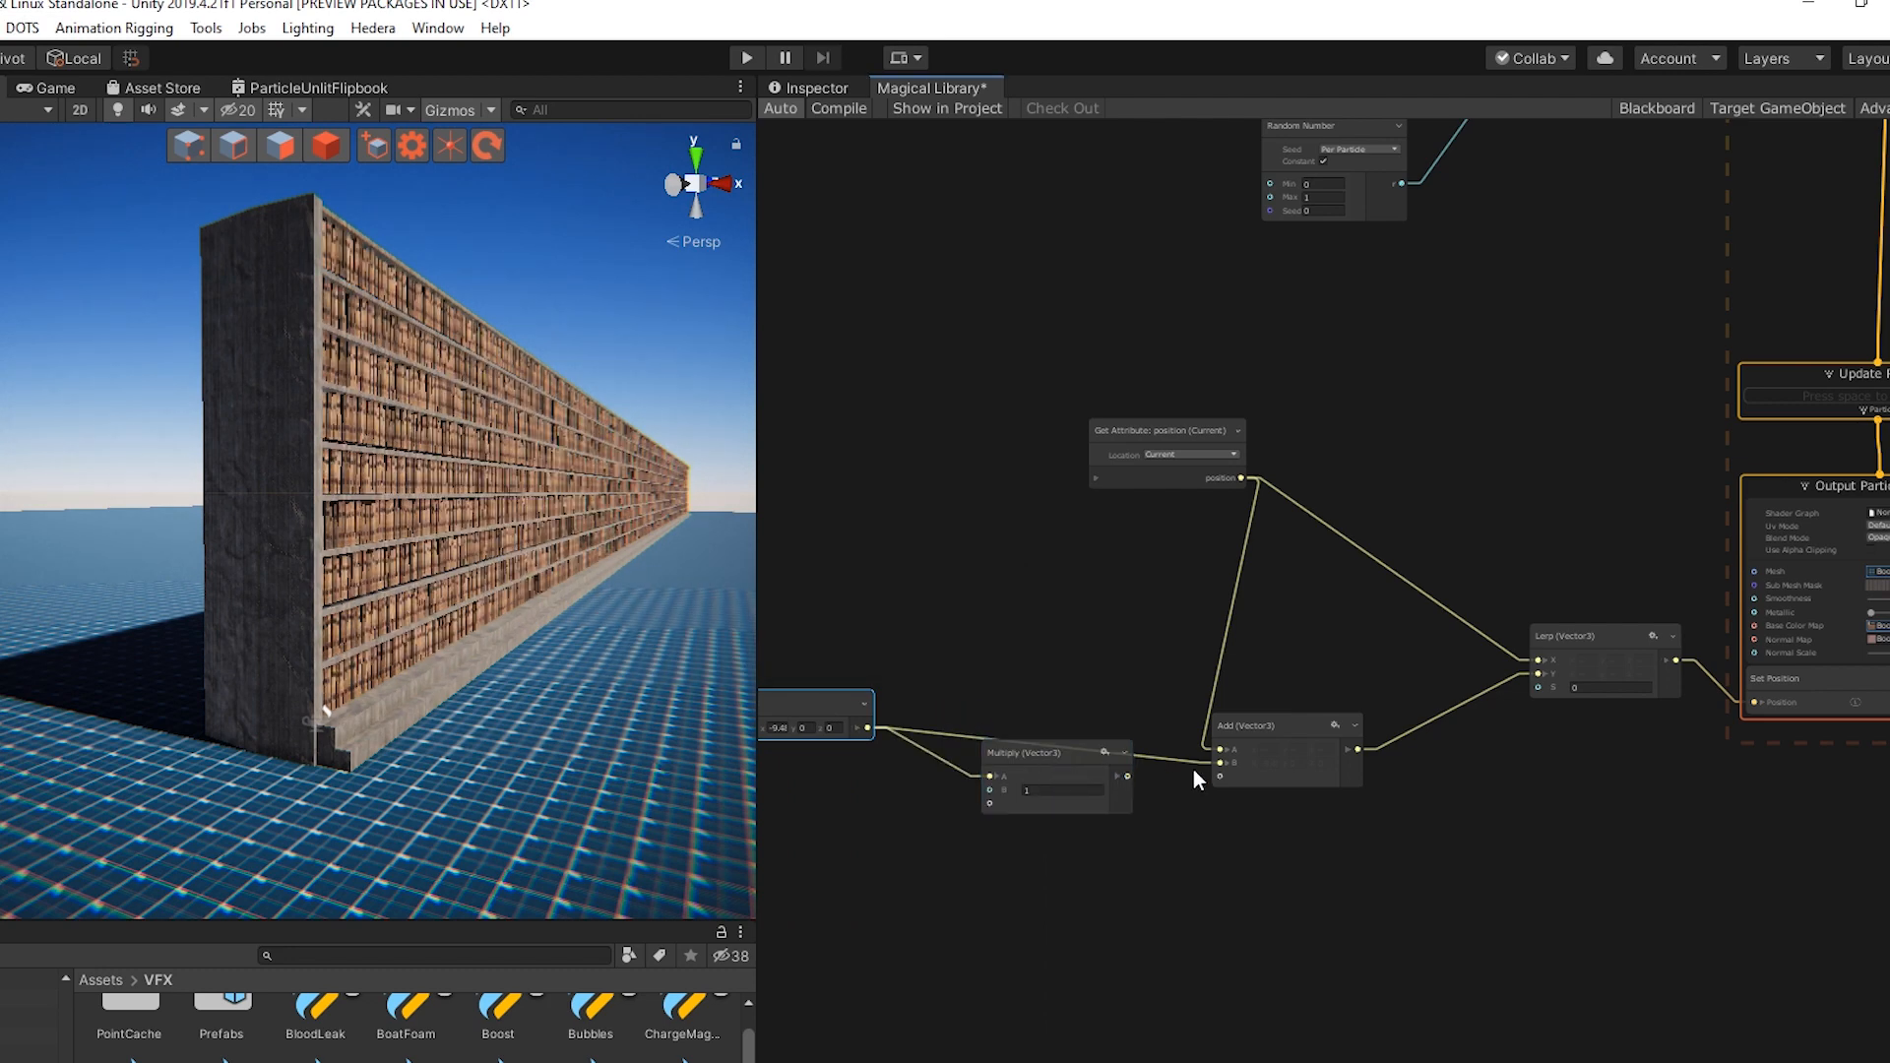
pyautogui.moveTo(1130, 774); pyautogui.dragTo(1211, 764)
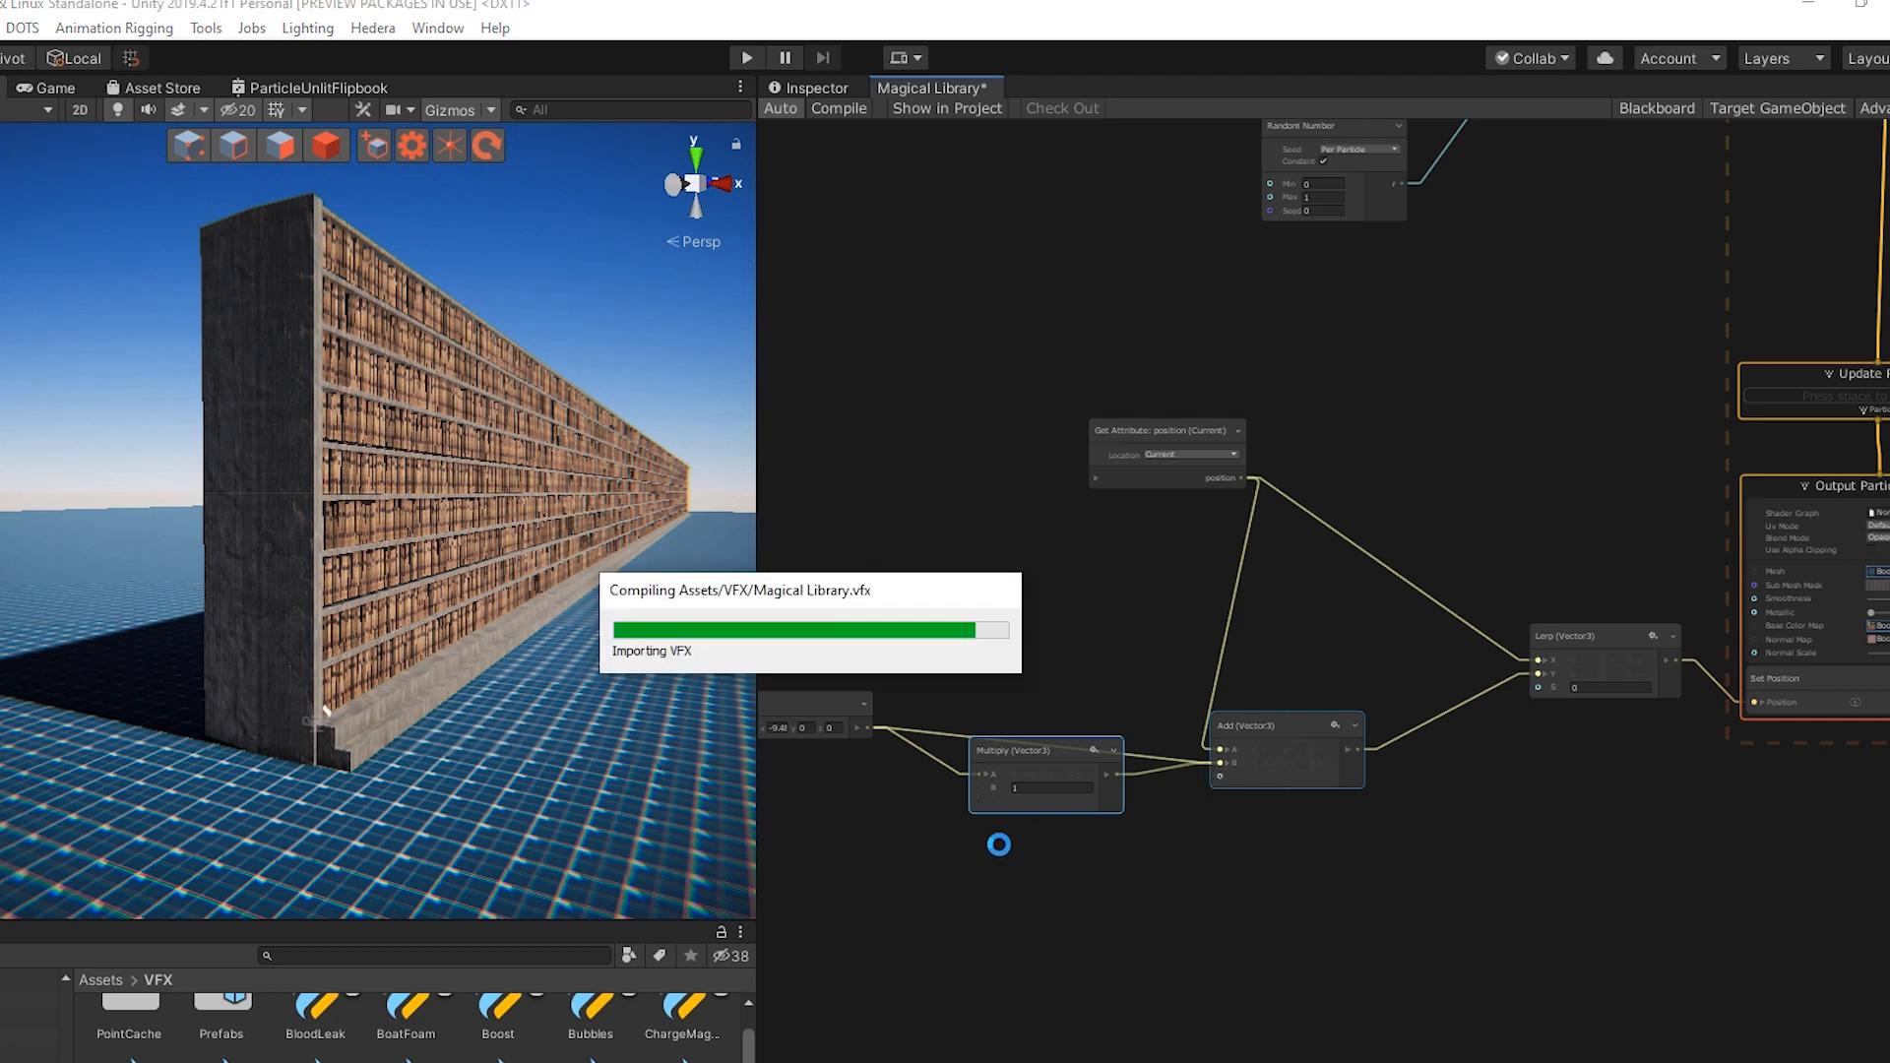
# Add a Random Number node below the Vector3 node and turn off its Constant option
pyautogui.rightClick(831, 821)
pyautogui.click(876, 835)
pyautogui.write('rand')
pyautogui.press('Return')
pyautogui.moveTo(1177, 938); pyautogui.dragTo(1331, 884, button='middle')
pyautogui.moveTo(1037, 803); pyautogui.dragTo(883, 784)
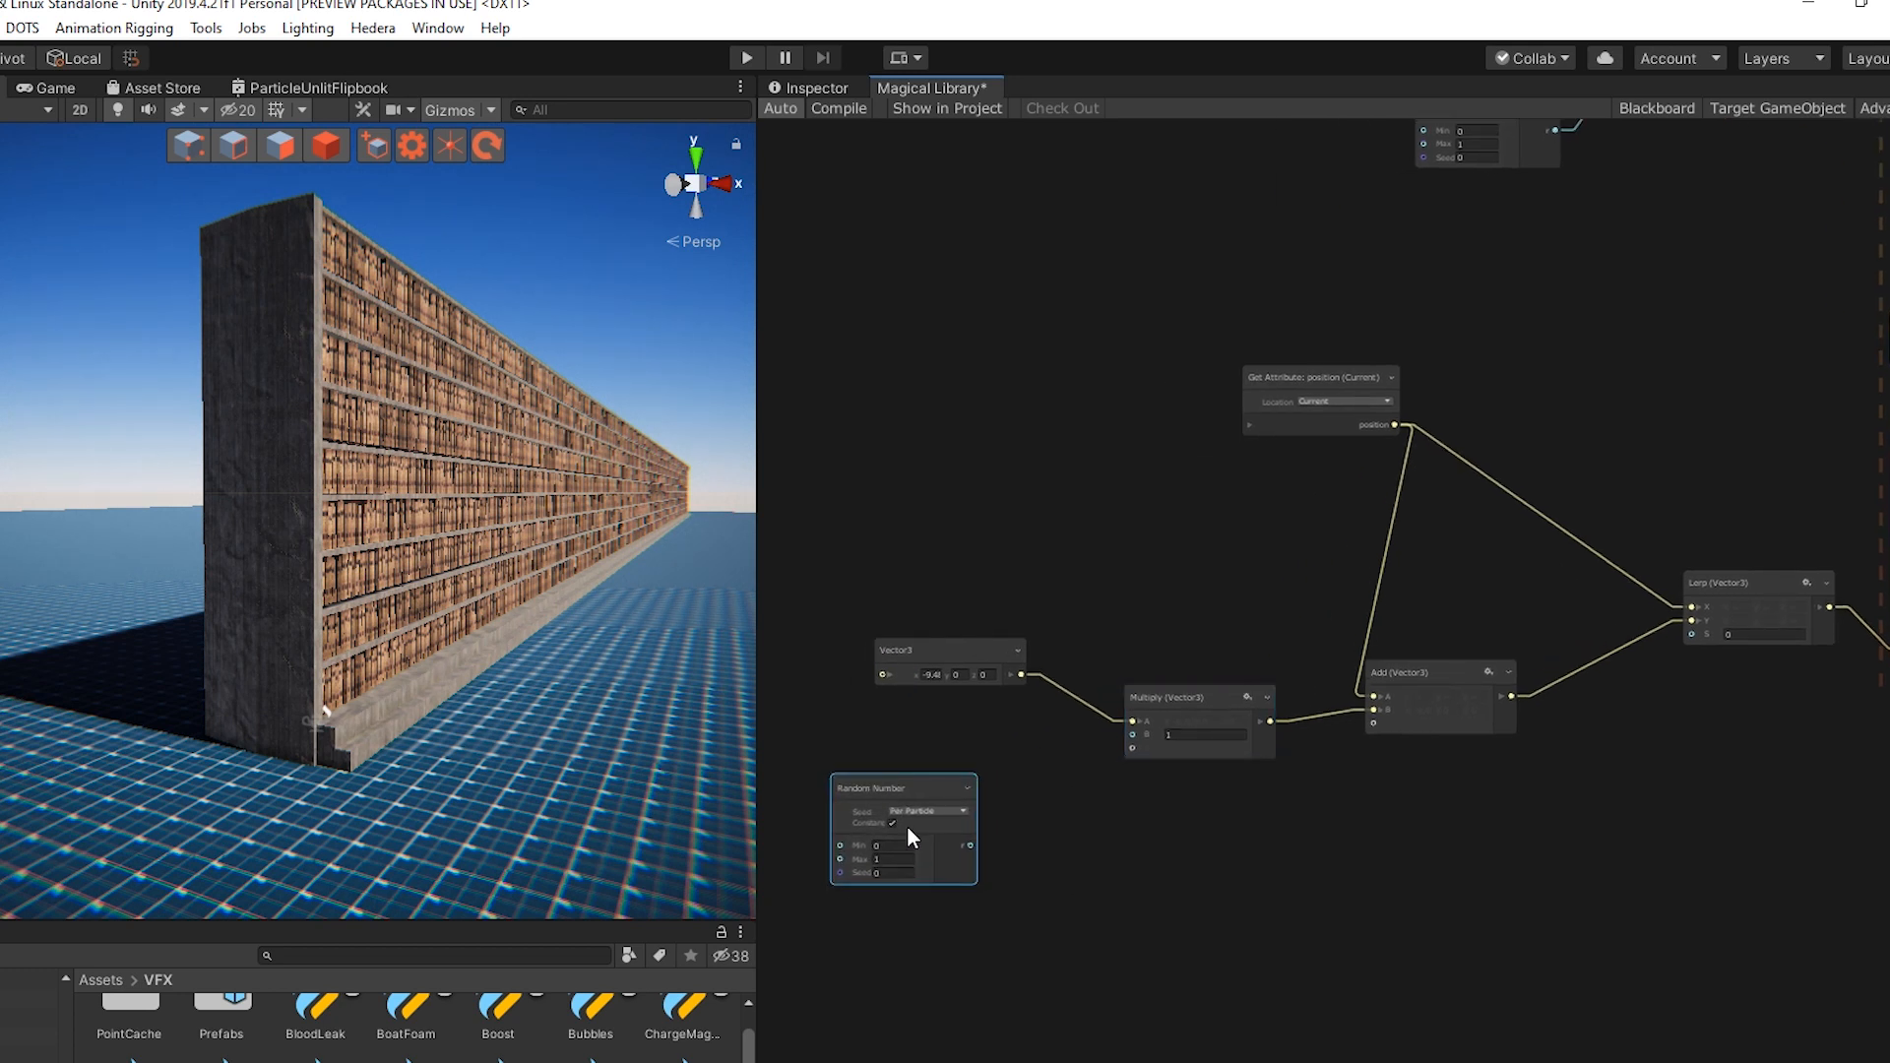
pyautogui.scroll(2, 888, 833)
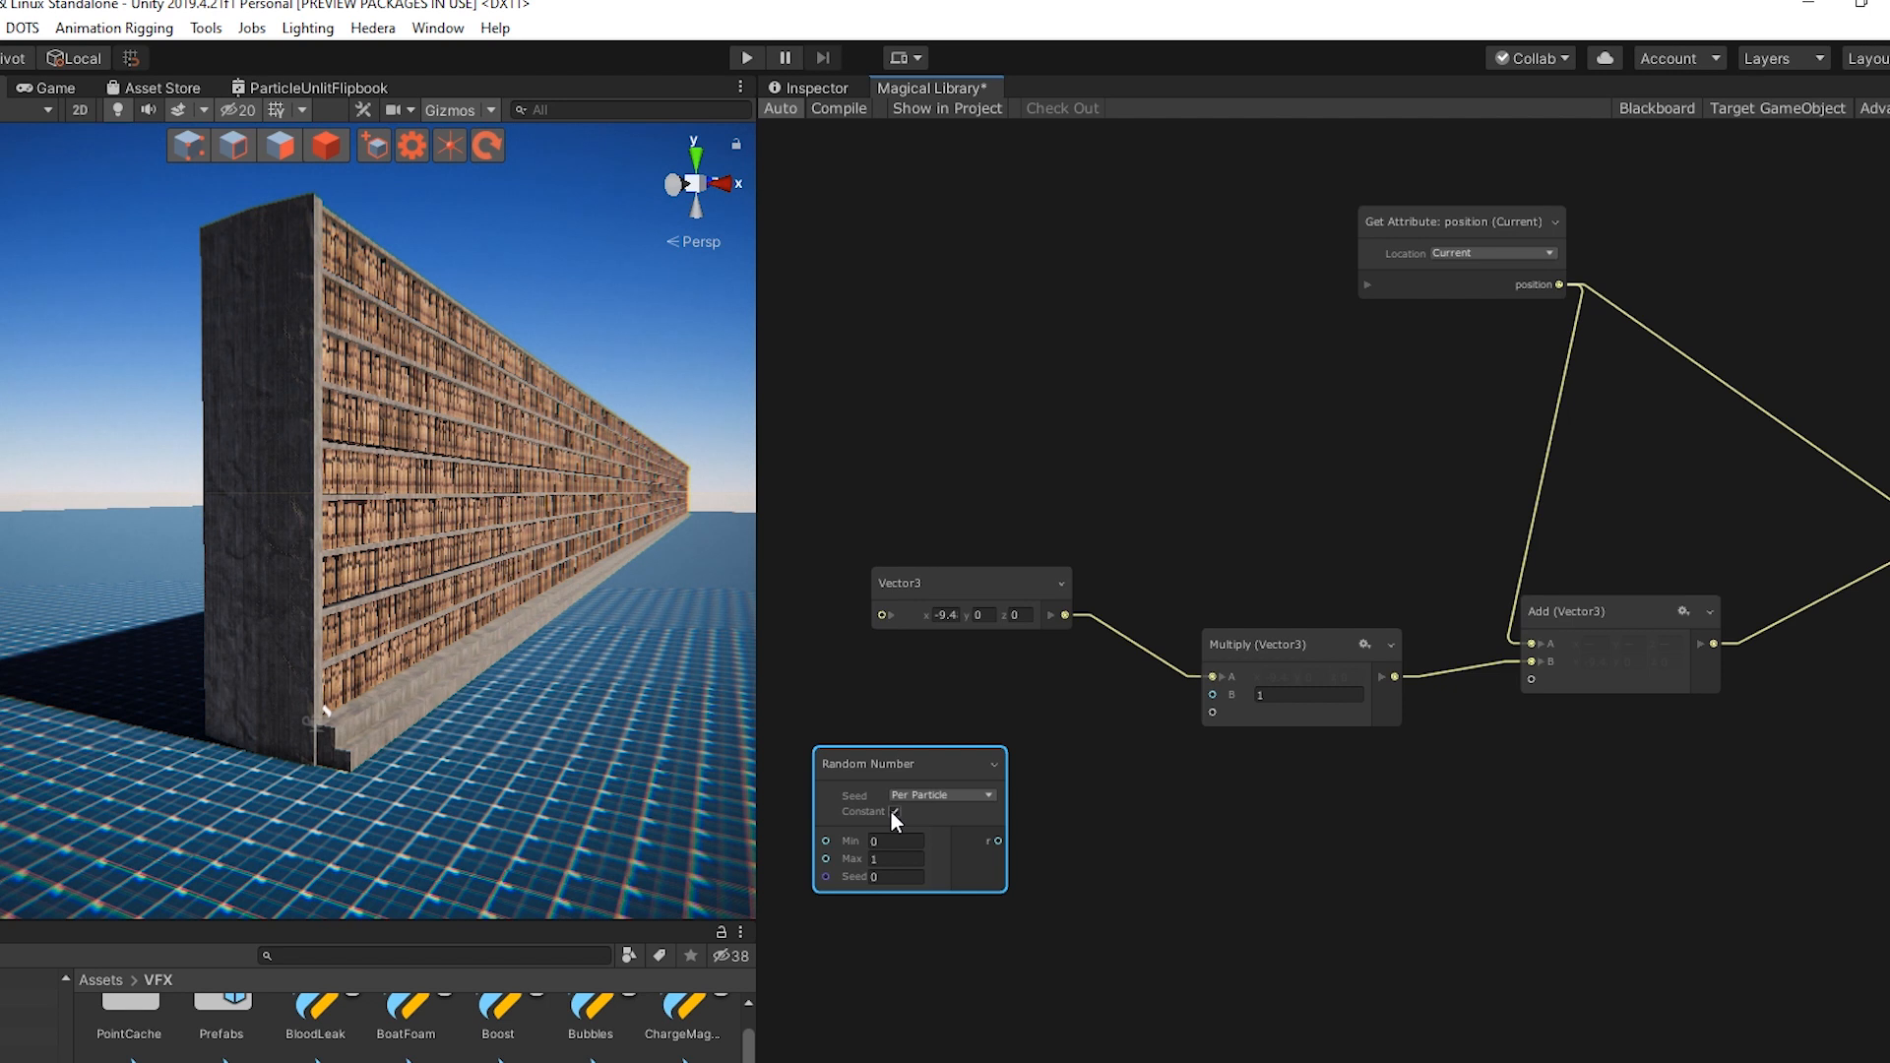
pyautogui.click(893, 812)
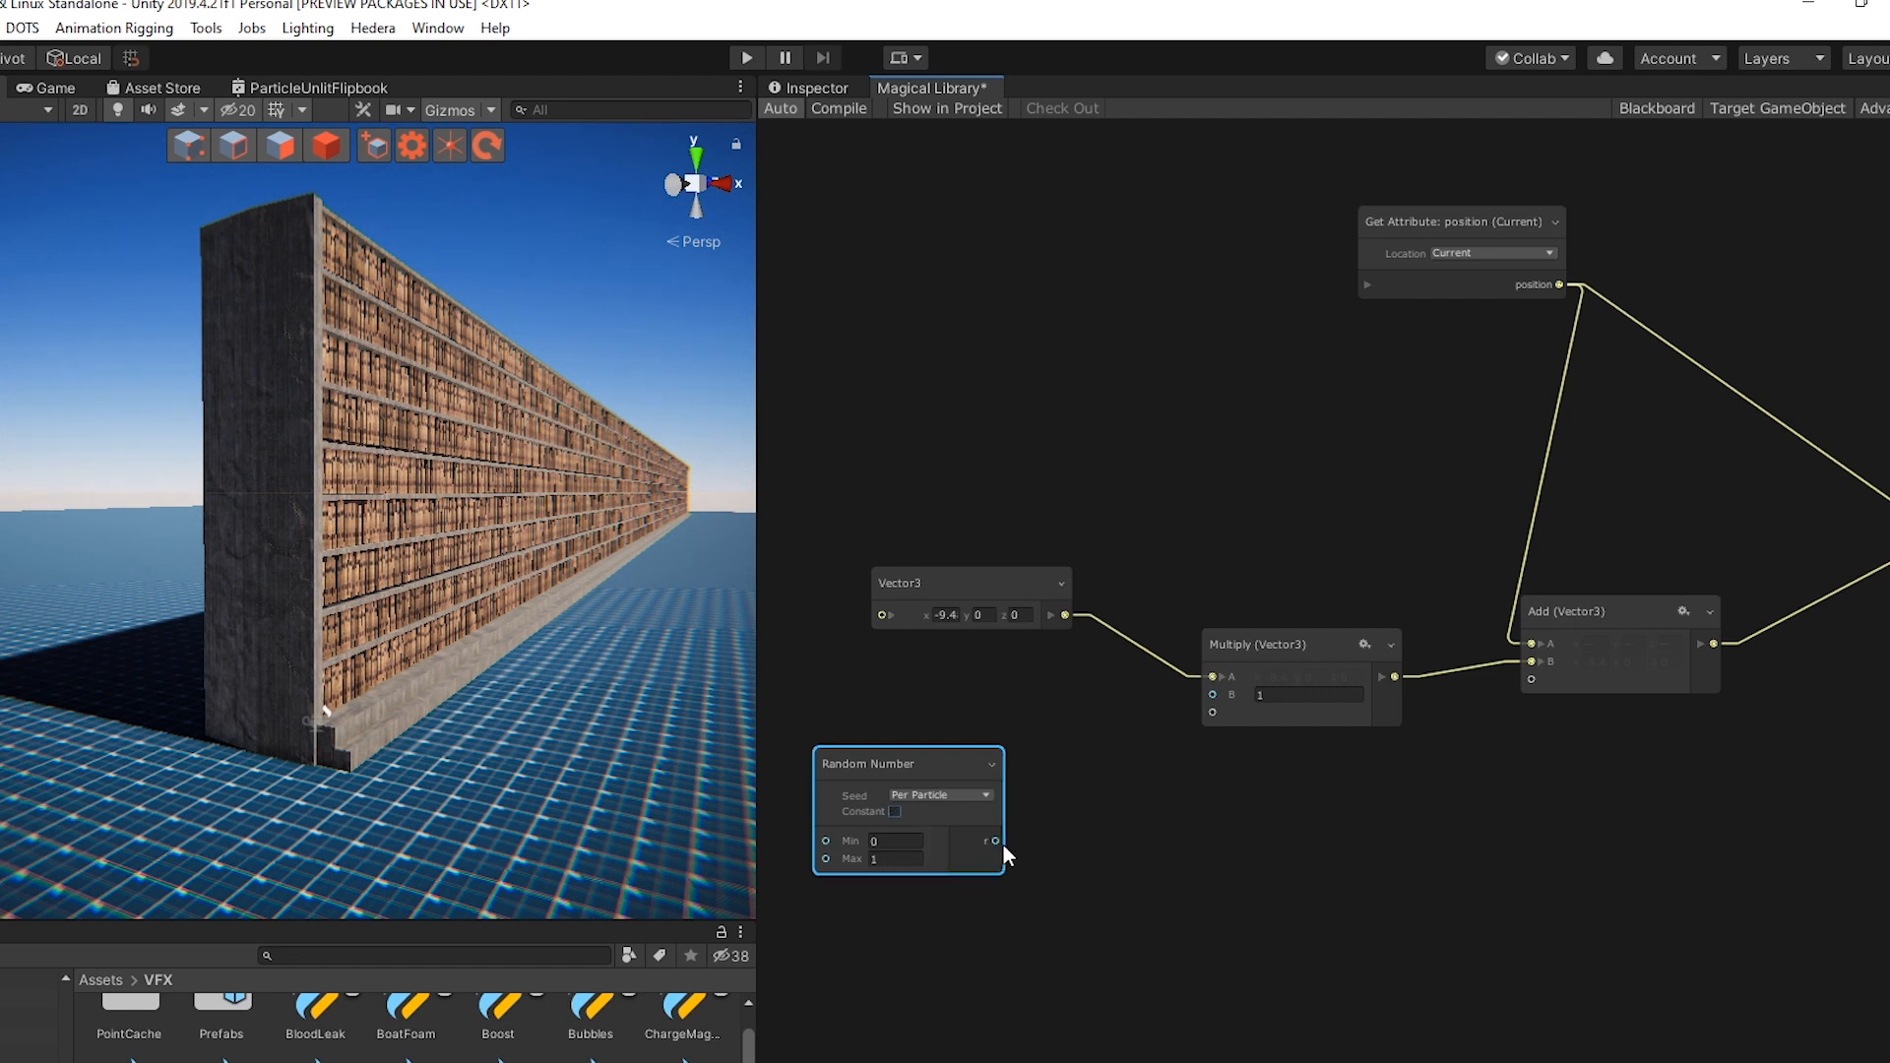
# Create a Sample Curve node from the Random Number output and connect its result to the Multiply node's B
pyautogui.moveTo(999, 842); pyautogui.dragTo(1154, 736)
pyautogui.moveTo(1075, 817); pyautogui.dragTo(1075, 817)
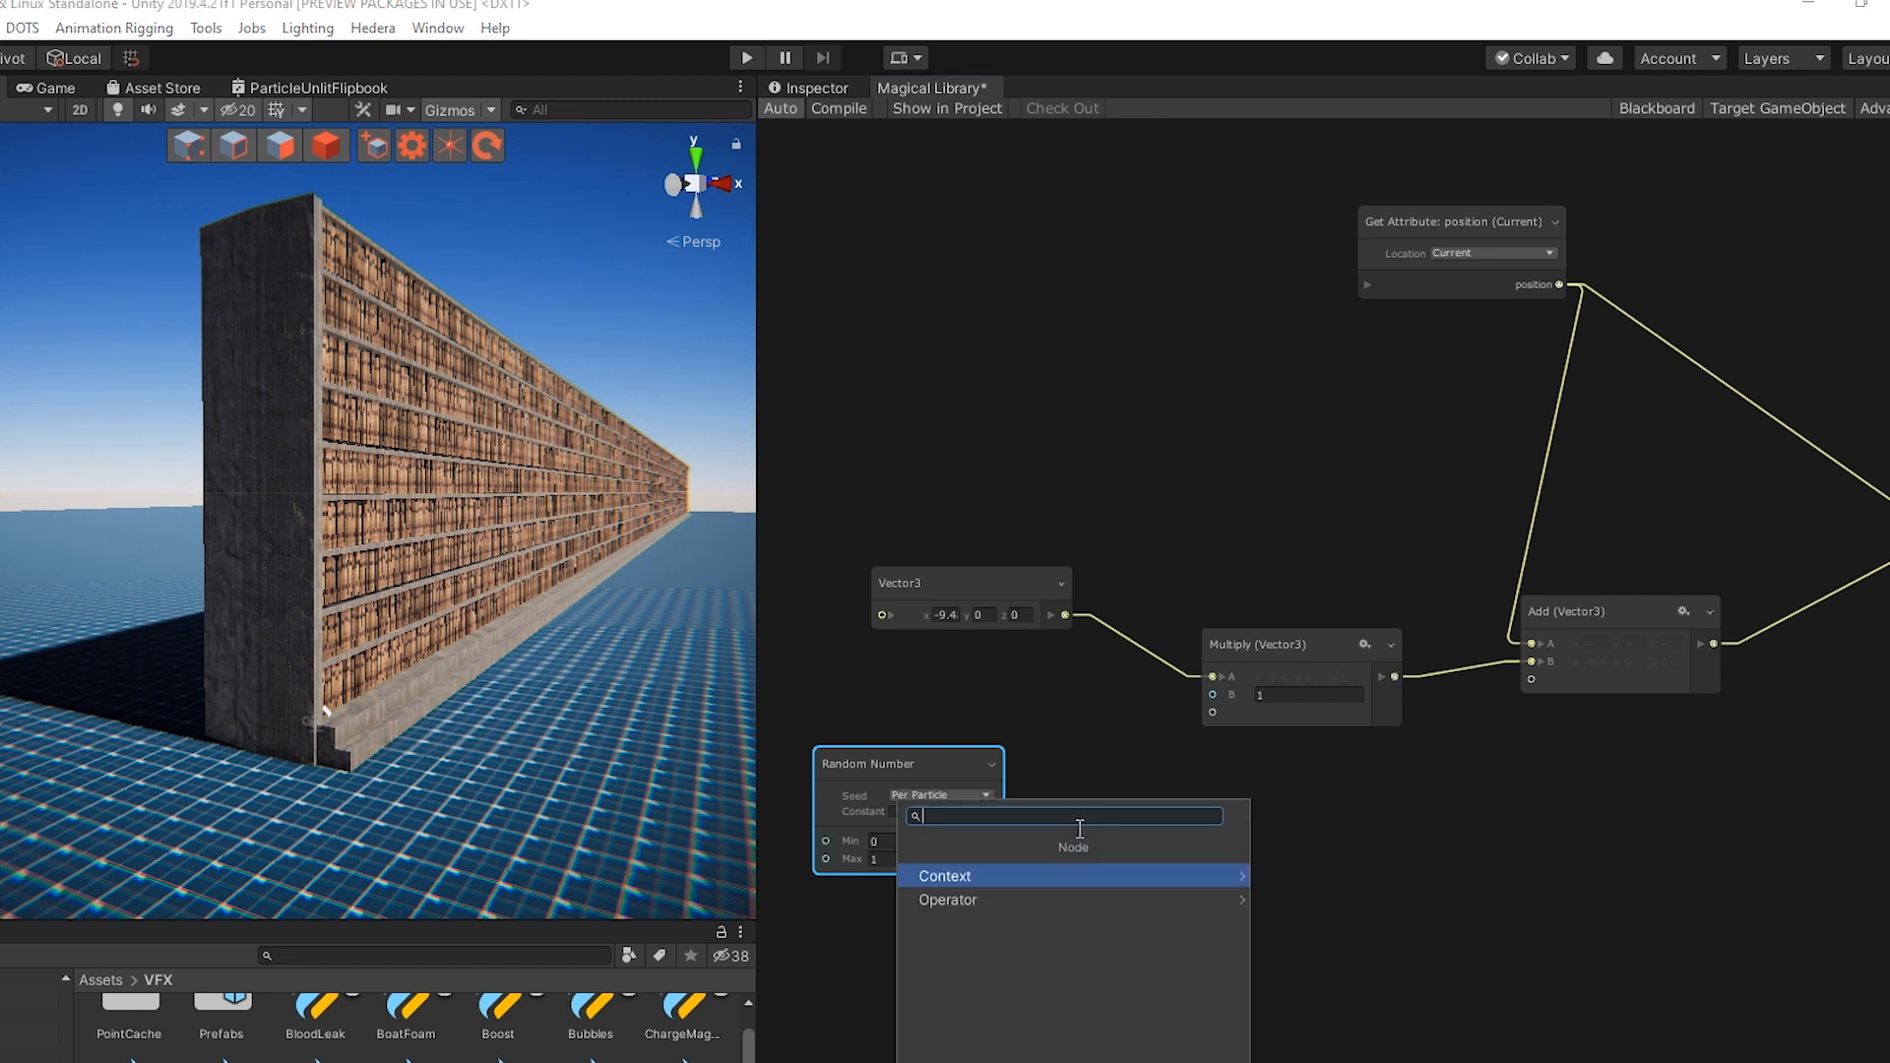
pyautogui.write('cur')
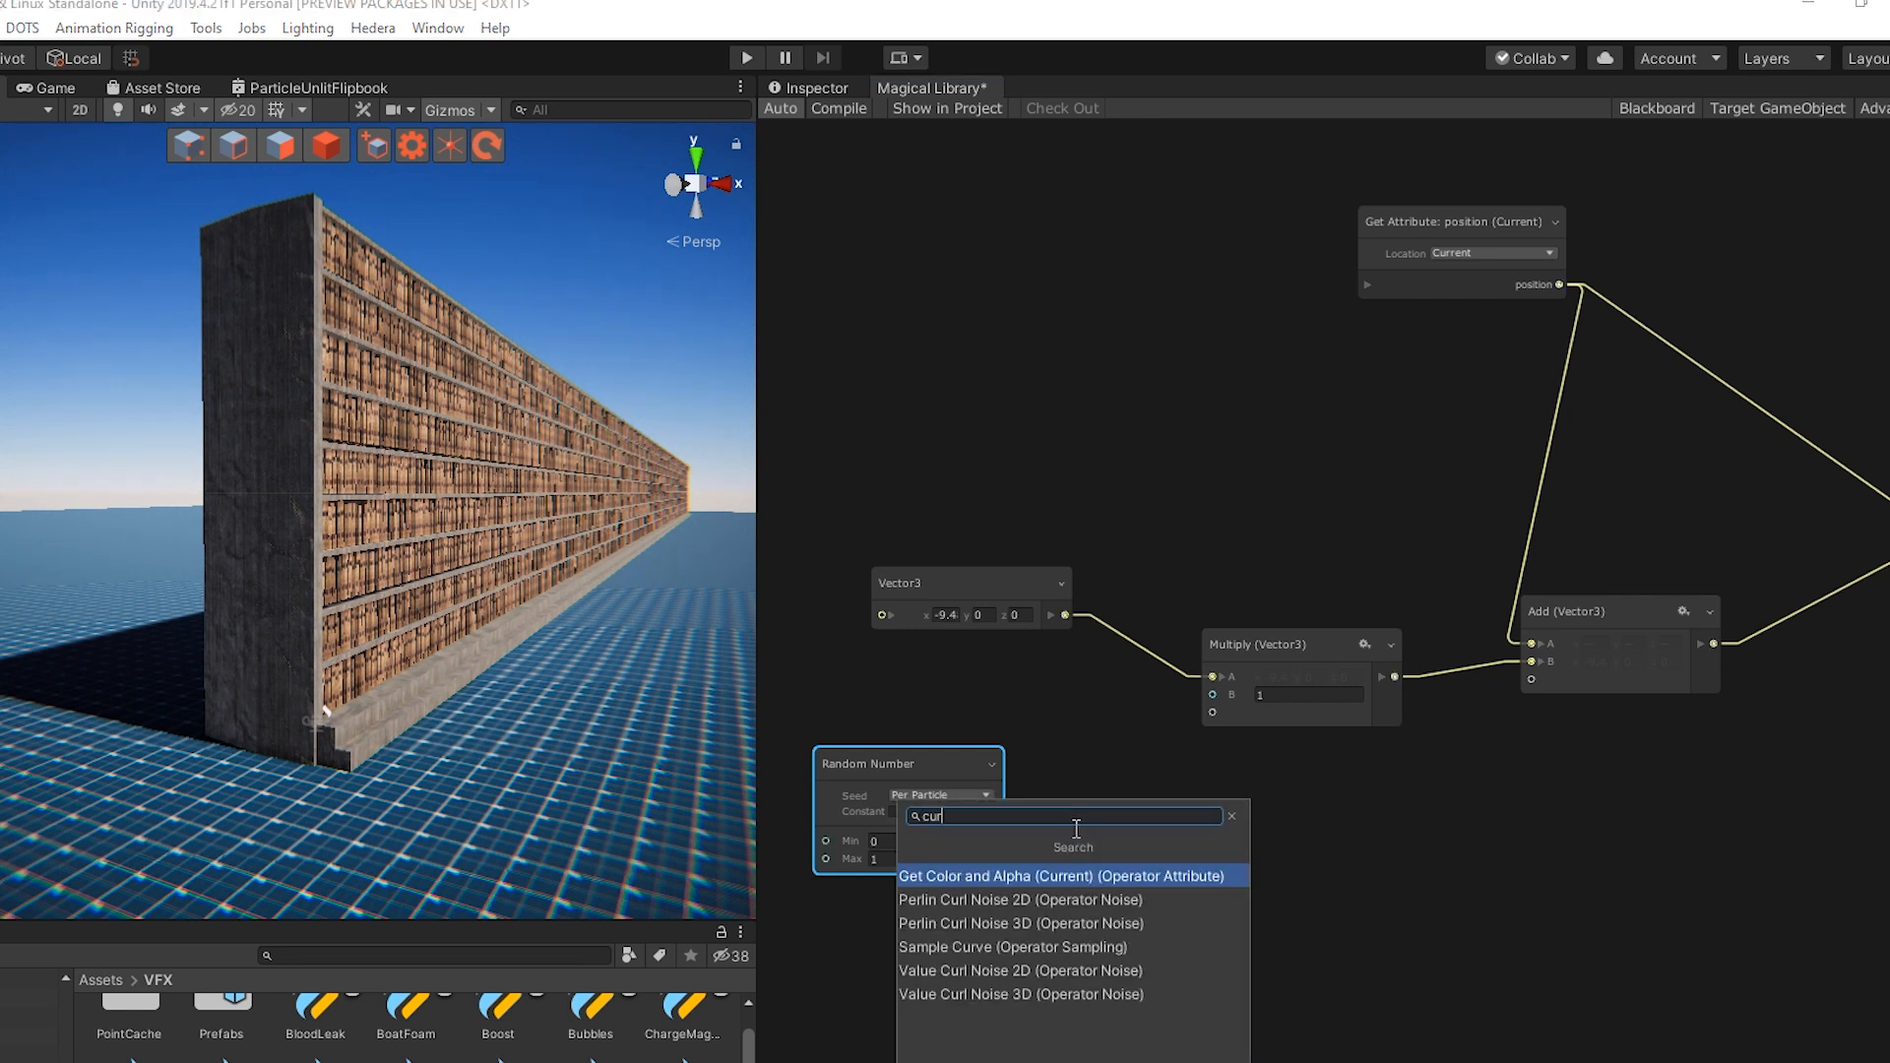
pyautogui.click(1063, 947)
pyautogui.click(1204, 884)
pyautogui.moveTo(1254, 890); pyautogui.dragTo(1211, 696)
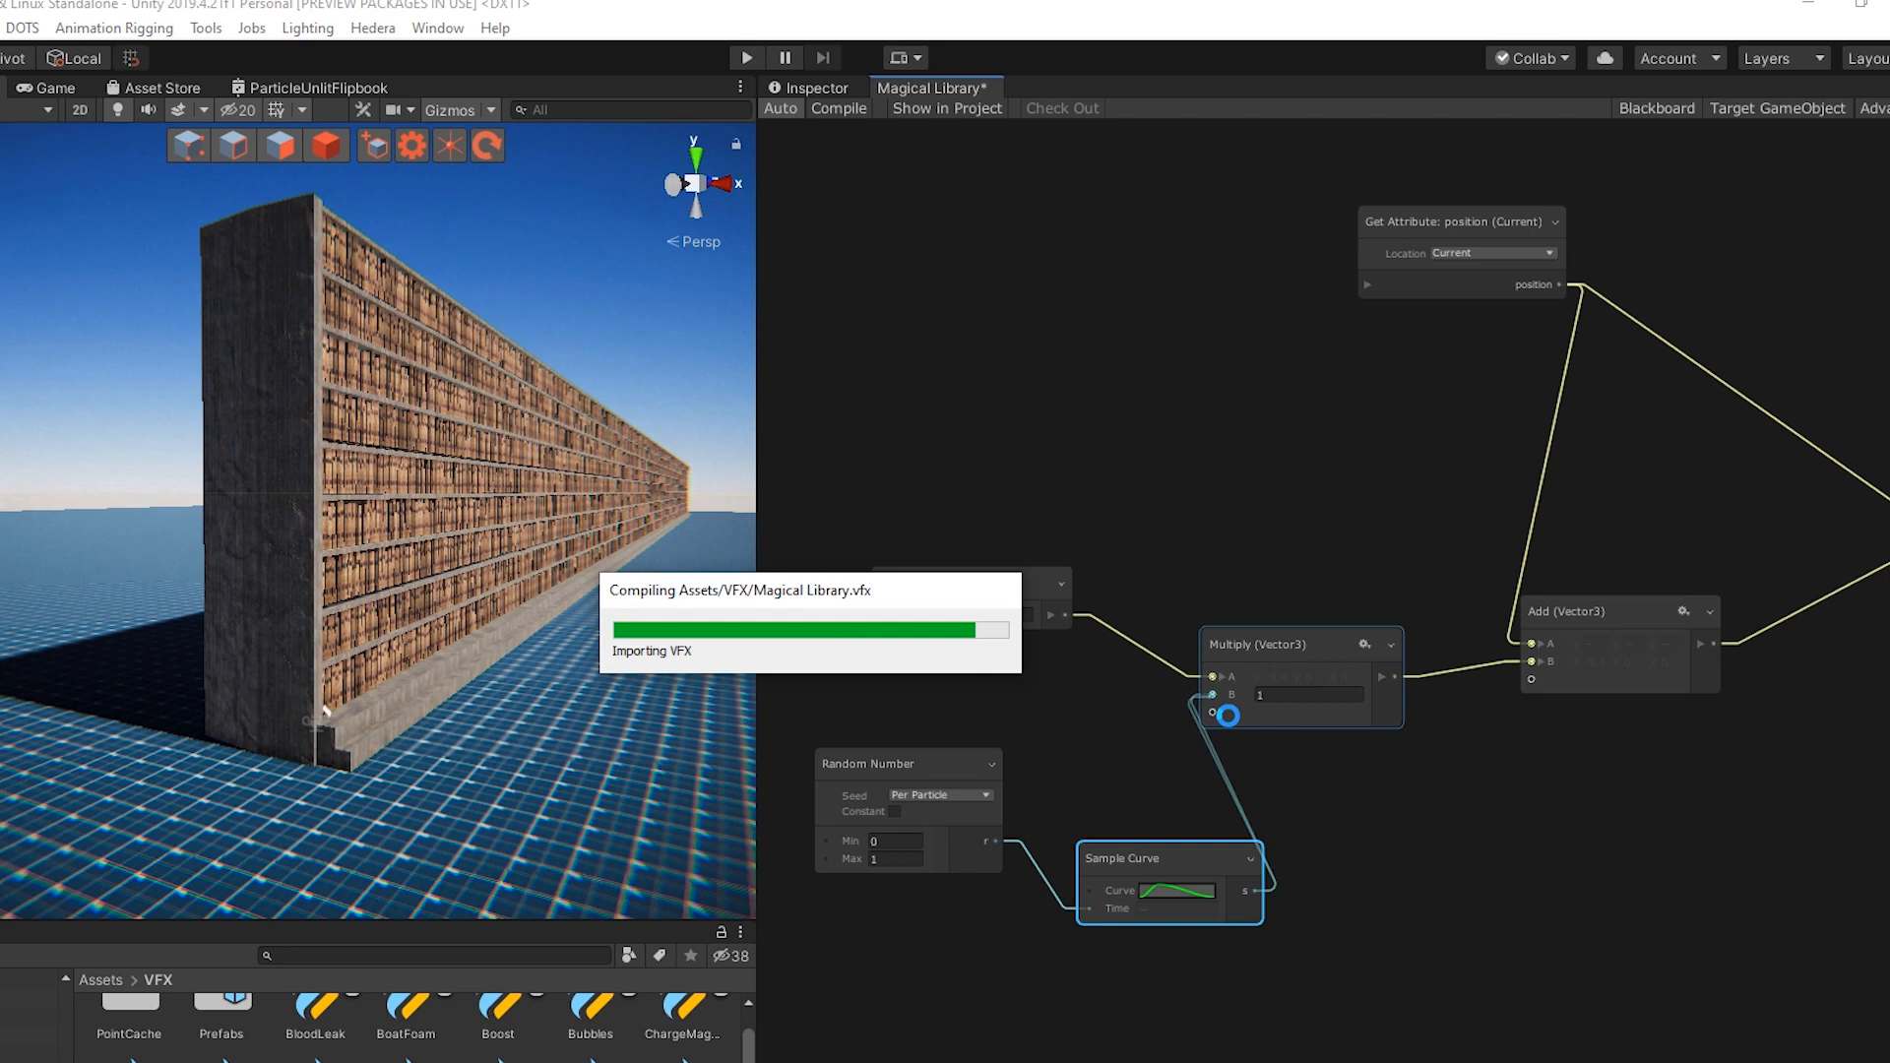
# Set the Lerp's S to 1 and inspect the displaced books on the shelf
pyautogui.moveTo(1569, 829); pyautogui.dragTo(1149, 835, button='middle')
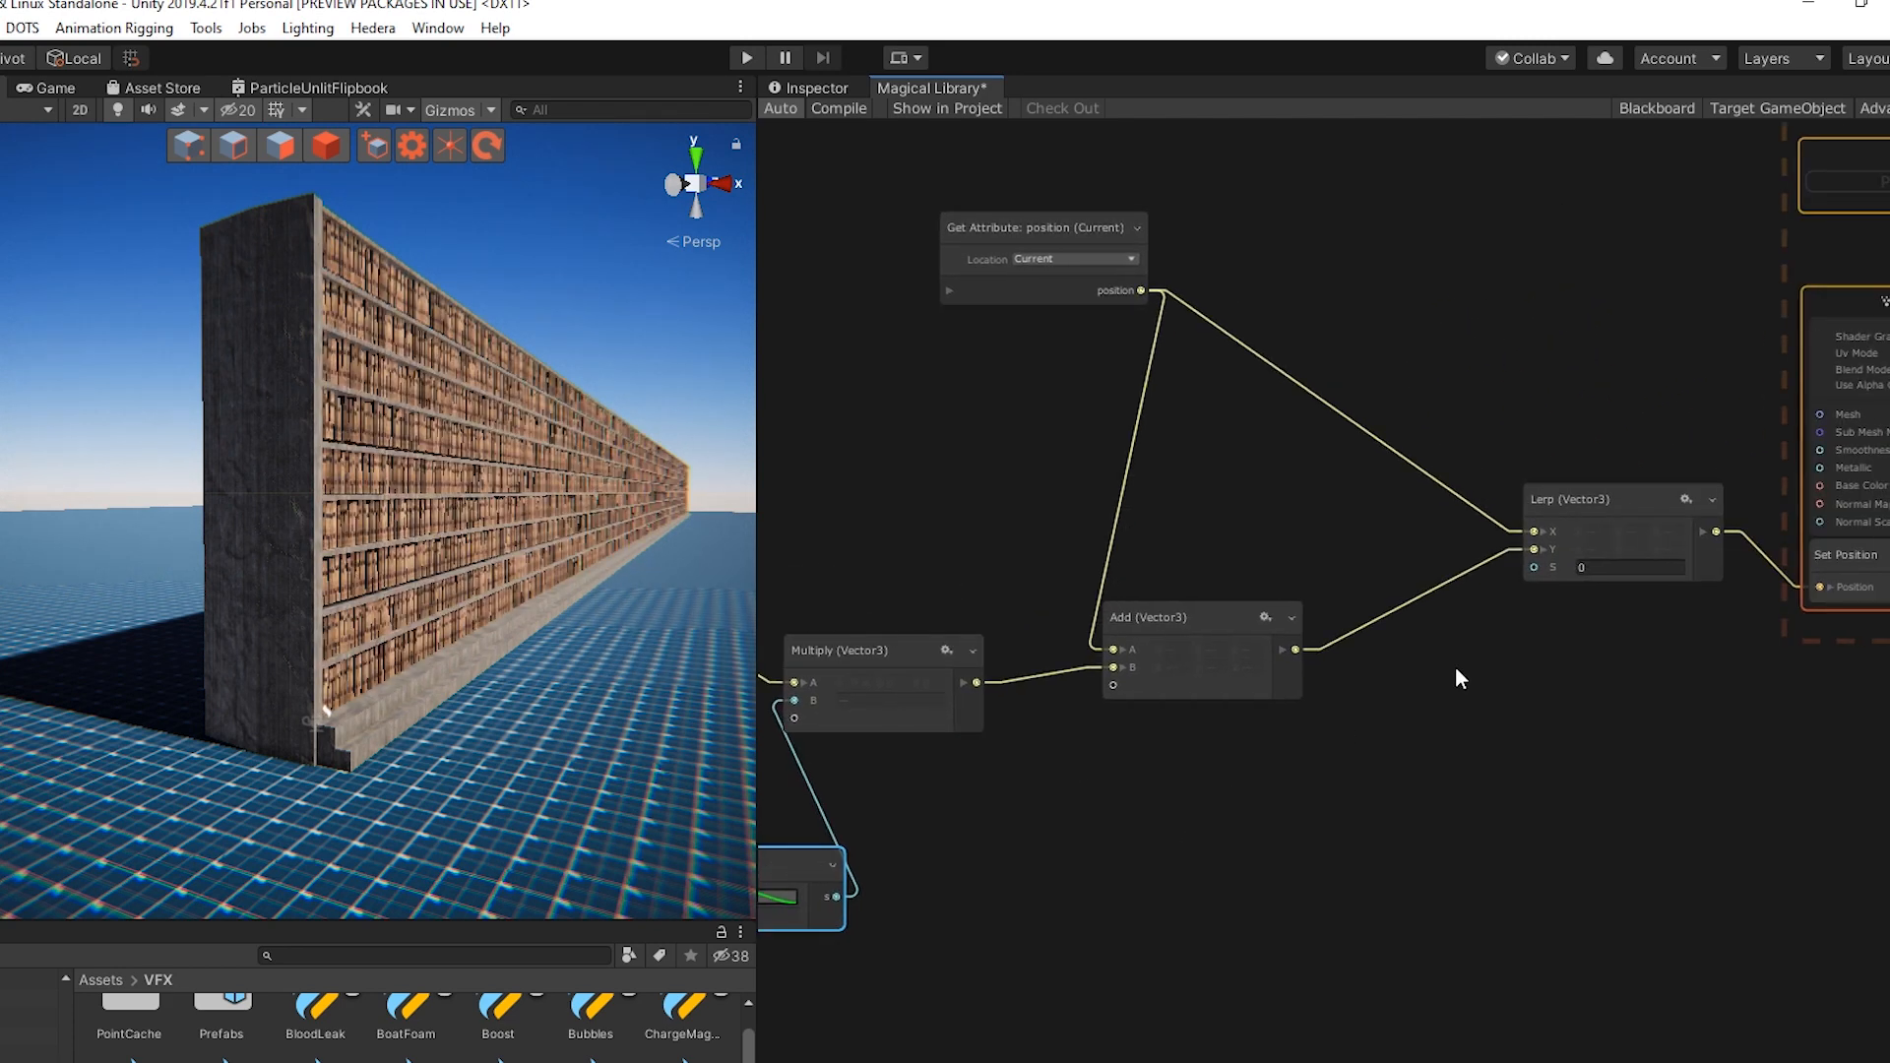
pyautogui.click(1581, 570)
pyautogui.write('1')
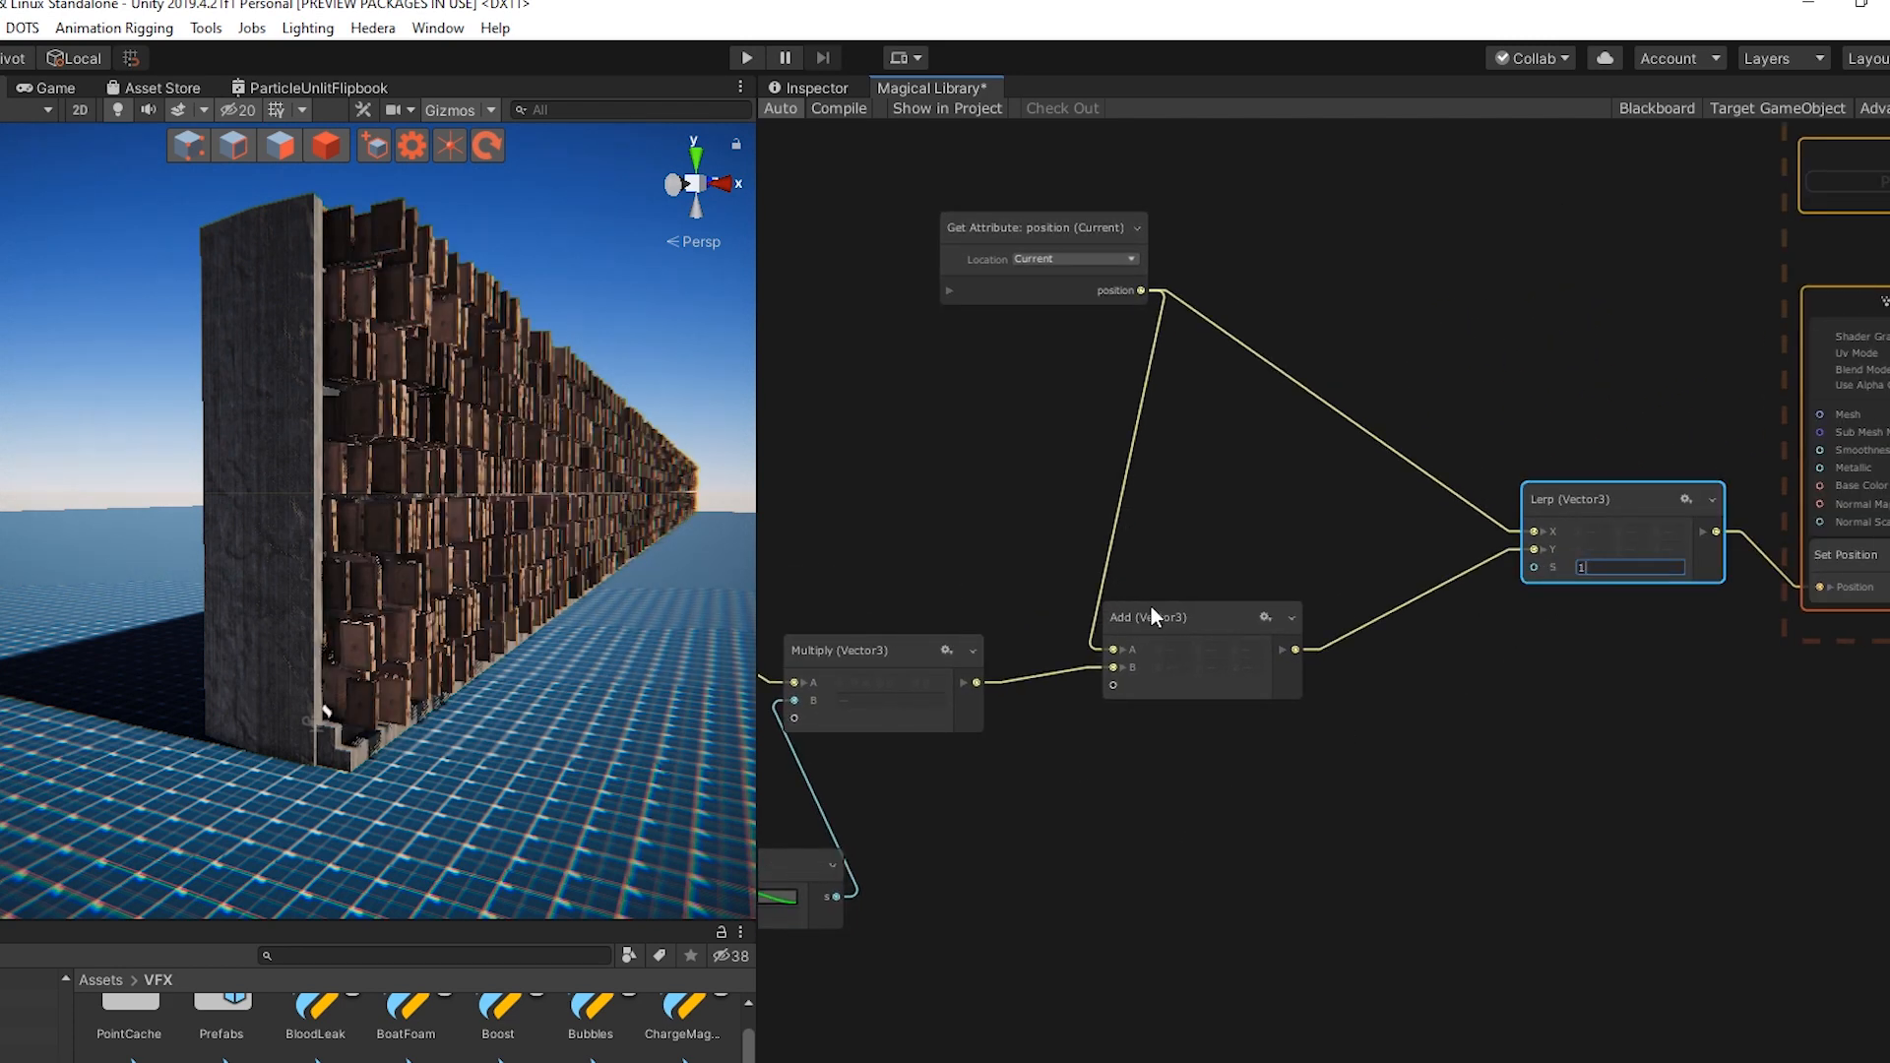
pyautogui.moveTo(443, 595); pyautogui.dragTo(776, 608, button='middle')
pyautogui.moveTo(776, 608); pyautogui.dragTo(767, 621, button='right')
pyautogui.moveTo(955, 779); pyautogui.dragTo(1159, 734, button='middle')
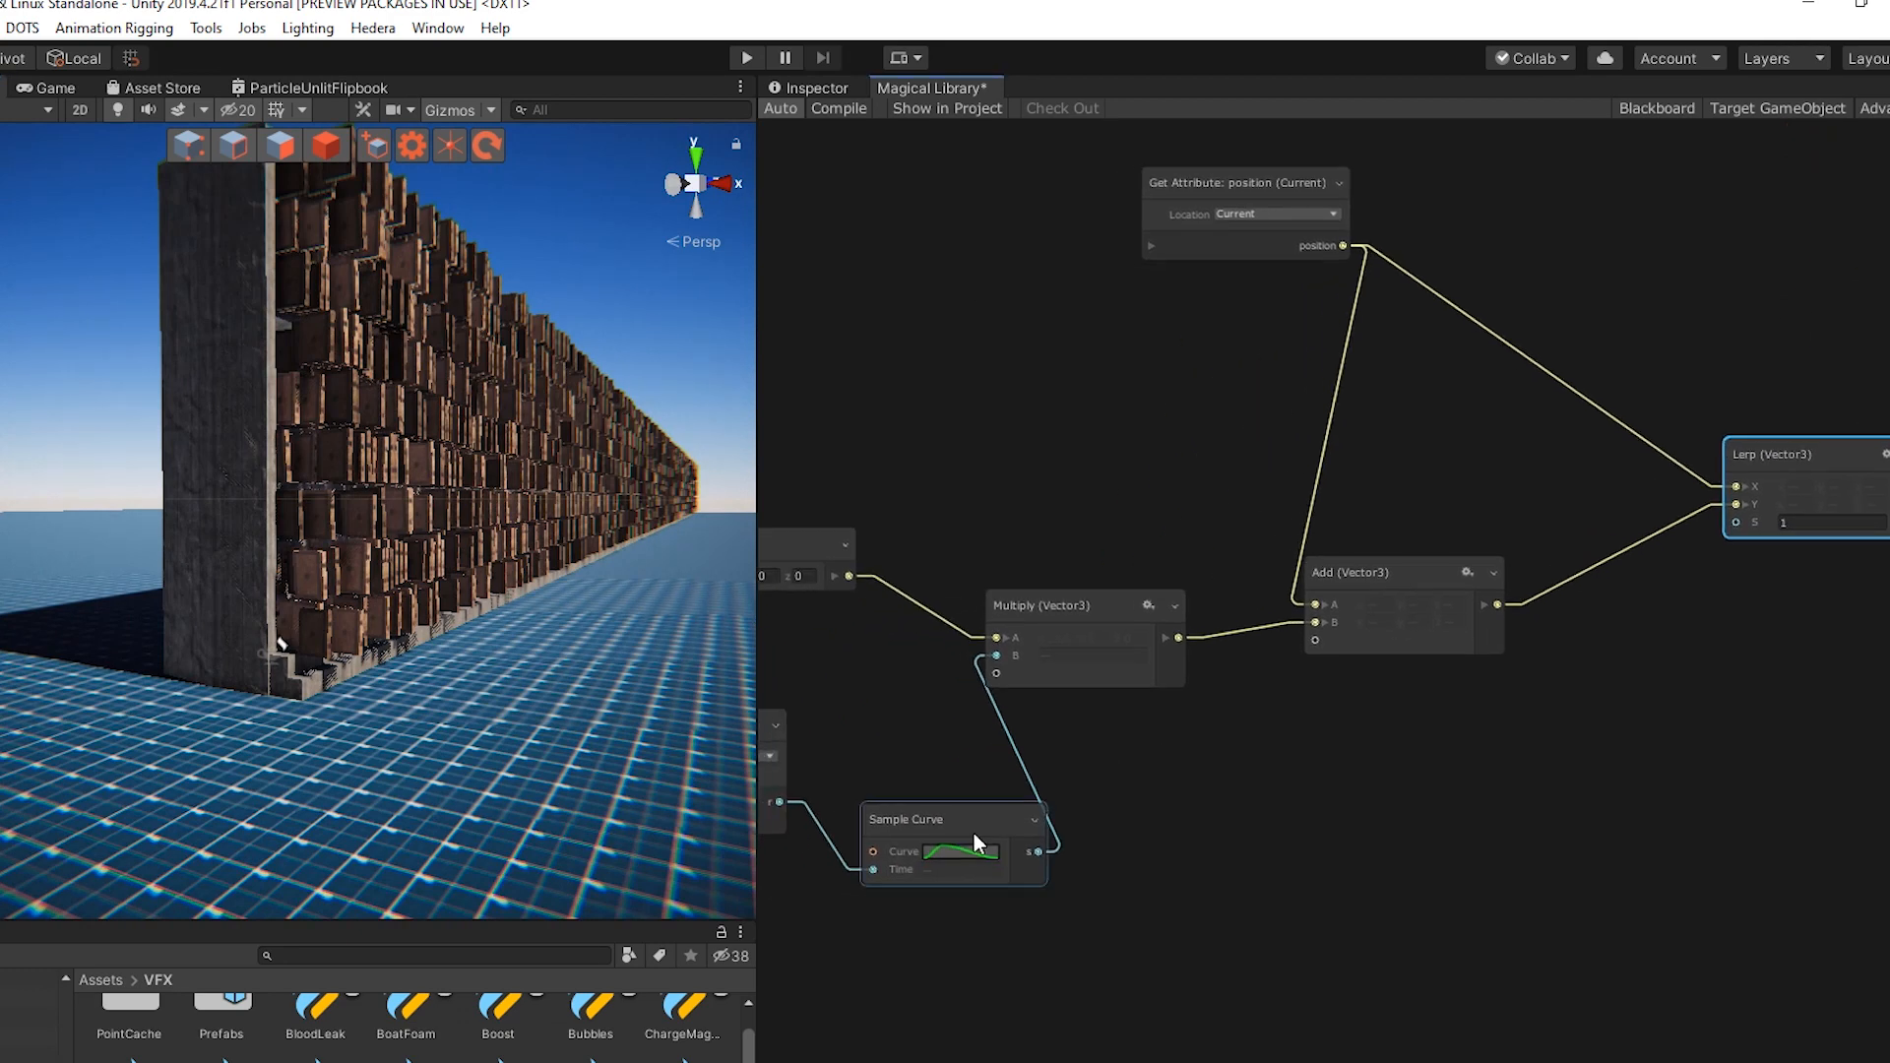
# Apply the ease-in preset to the Sample Curve's curve and shift its end key slightly down and earlier
pyautogui.click(963, 849)
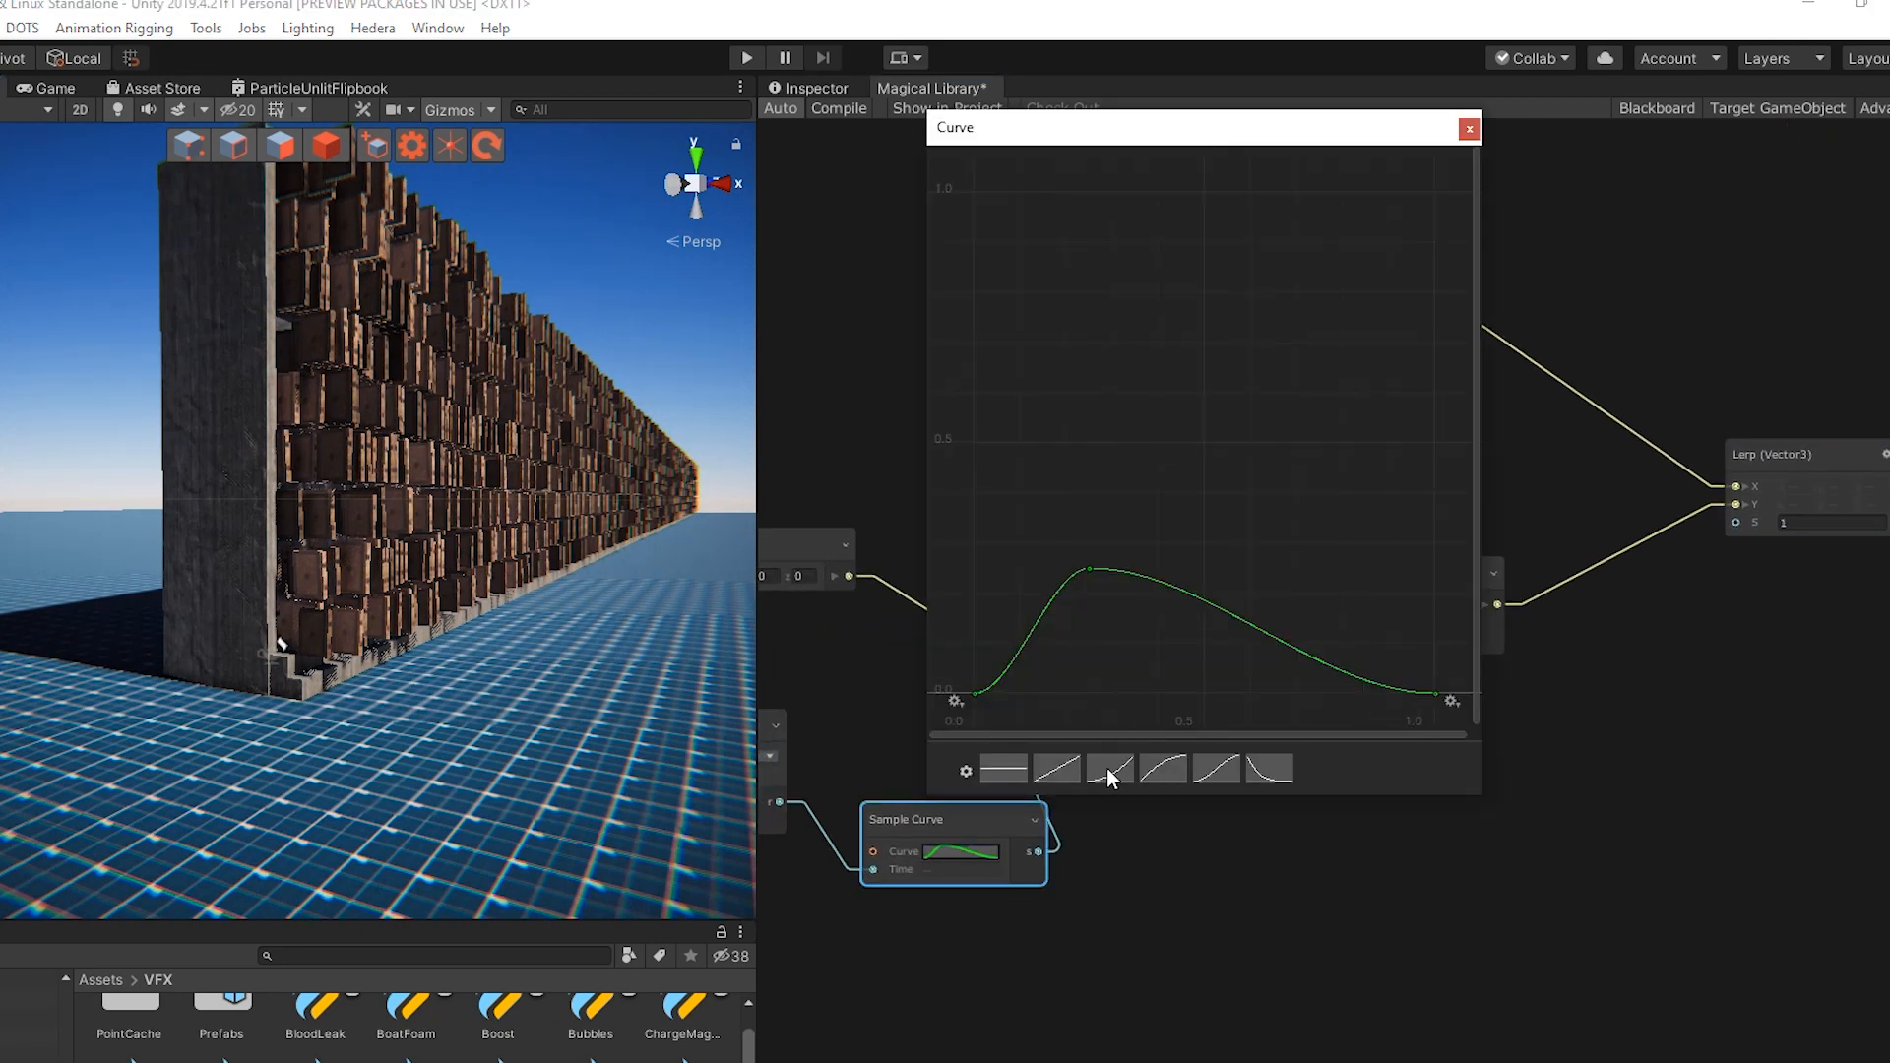
pyautogui.click(1097, 768)
pyautogui.moveTo(1435, 190)
pyautogui.mouseDown()
pyautogui.moveTo(1428, 509)
pyautogui.moveTo(1422, 209)
pyautogui.mouseUp()
pyautogui.click(974, 693)
pyautogui.click(930, 821)
pyautogui.click(961, 852)
# Add a key near the end of the curve, lower it, and adjust the start tangent for a late, steep rise
pyautogui.rightClick(1351, 474)
pyautogui.click(1418, 481)
pyautogui.moveTo(1351, 475); pyautogui.dragTo(1355, 538)
pyautogui.click(975, 693)
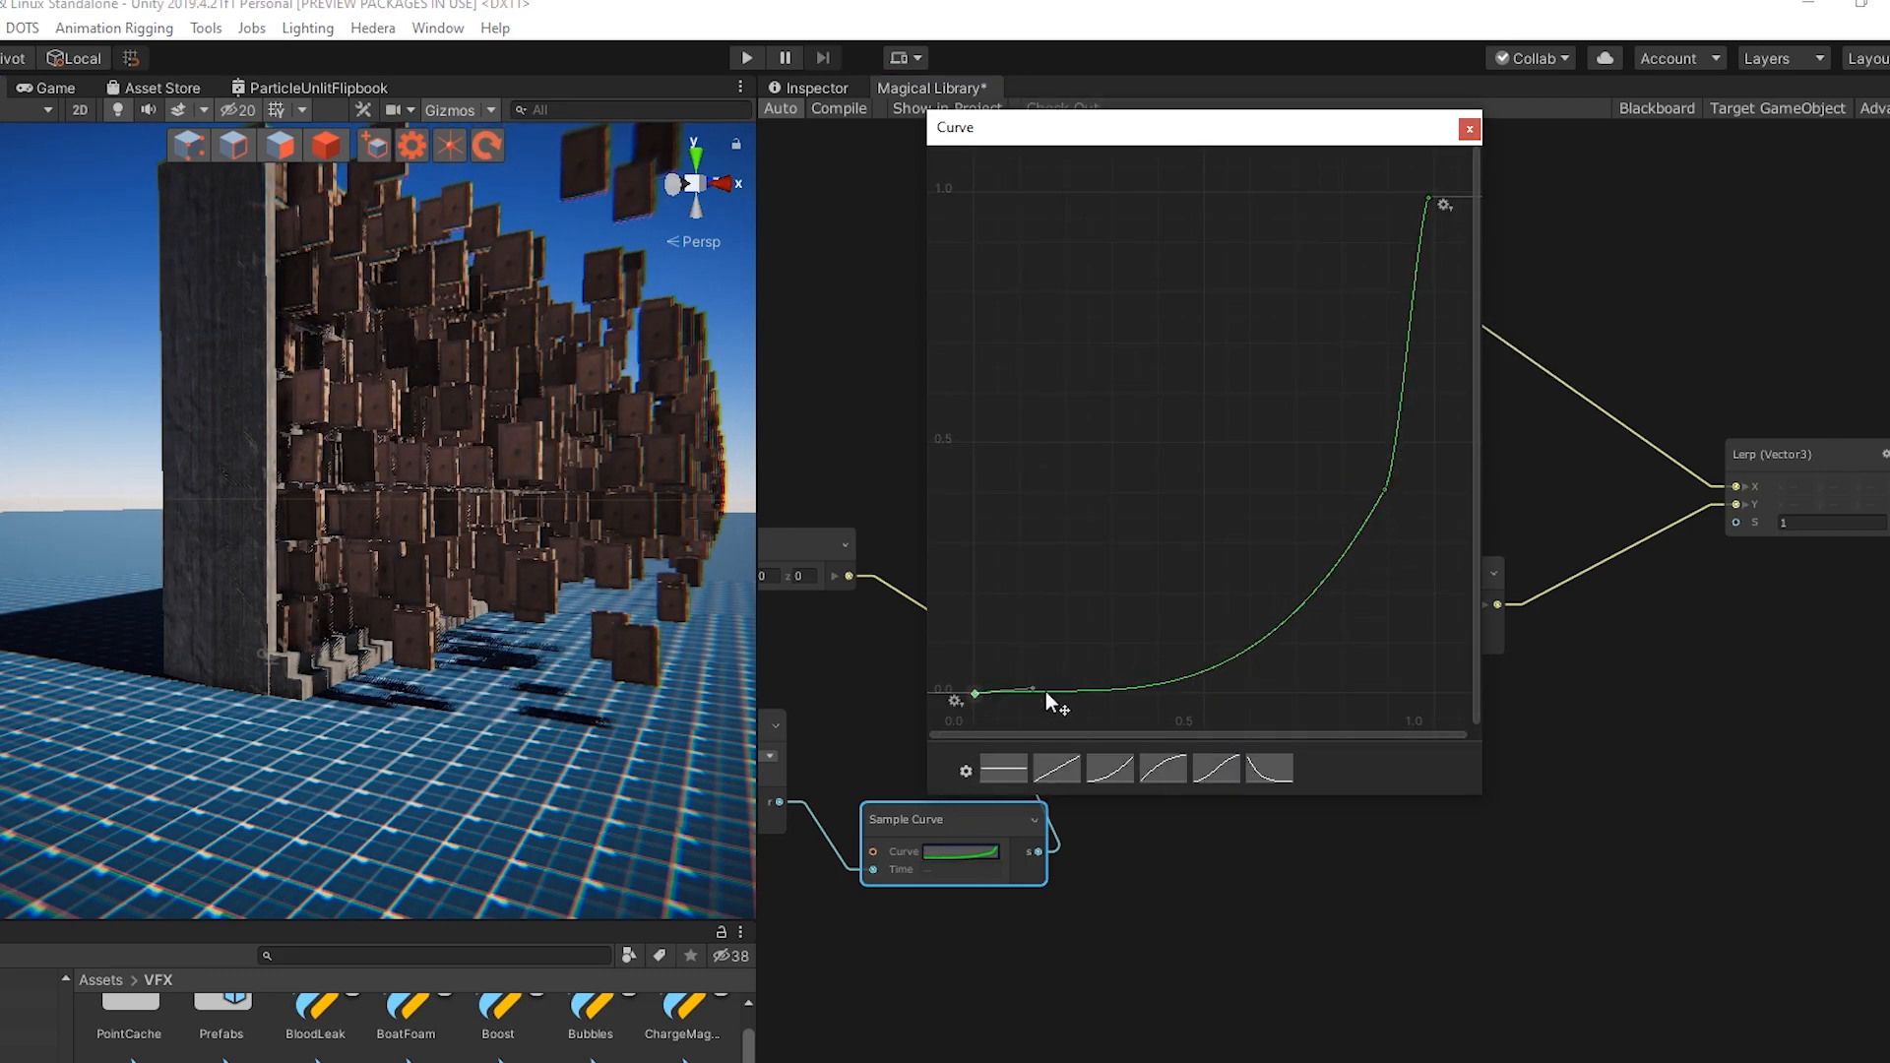
pyautogui.moveTo(1044, 688); pyautogui.dragTo(1046, 694)
pyautogui.moveTo(1384, 489); pyautogui.dragTo(1378, 485)
# Set the Vector3's X offset to -5 and check the books' spread from the shelf
pyautogui.moveTo(652, 554)
pyautogui.keyDown('alt'); pyautogui.mouseDown()
pyautogui.moveTo(614, 551)
pyautogui.moveTo(653, 546)
pyautogui.mouseUp(); pyautogui.keyUp('alt')
pyautogui.moveTo(1155, 733); pyautogui.dragTo(1373, 736, button='middle')
pyautogui.click(956, 585)
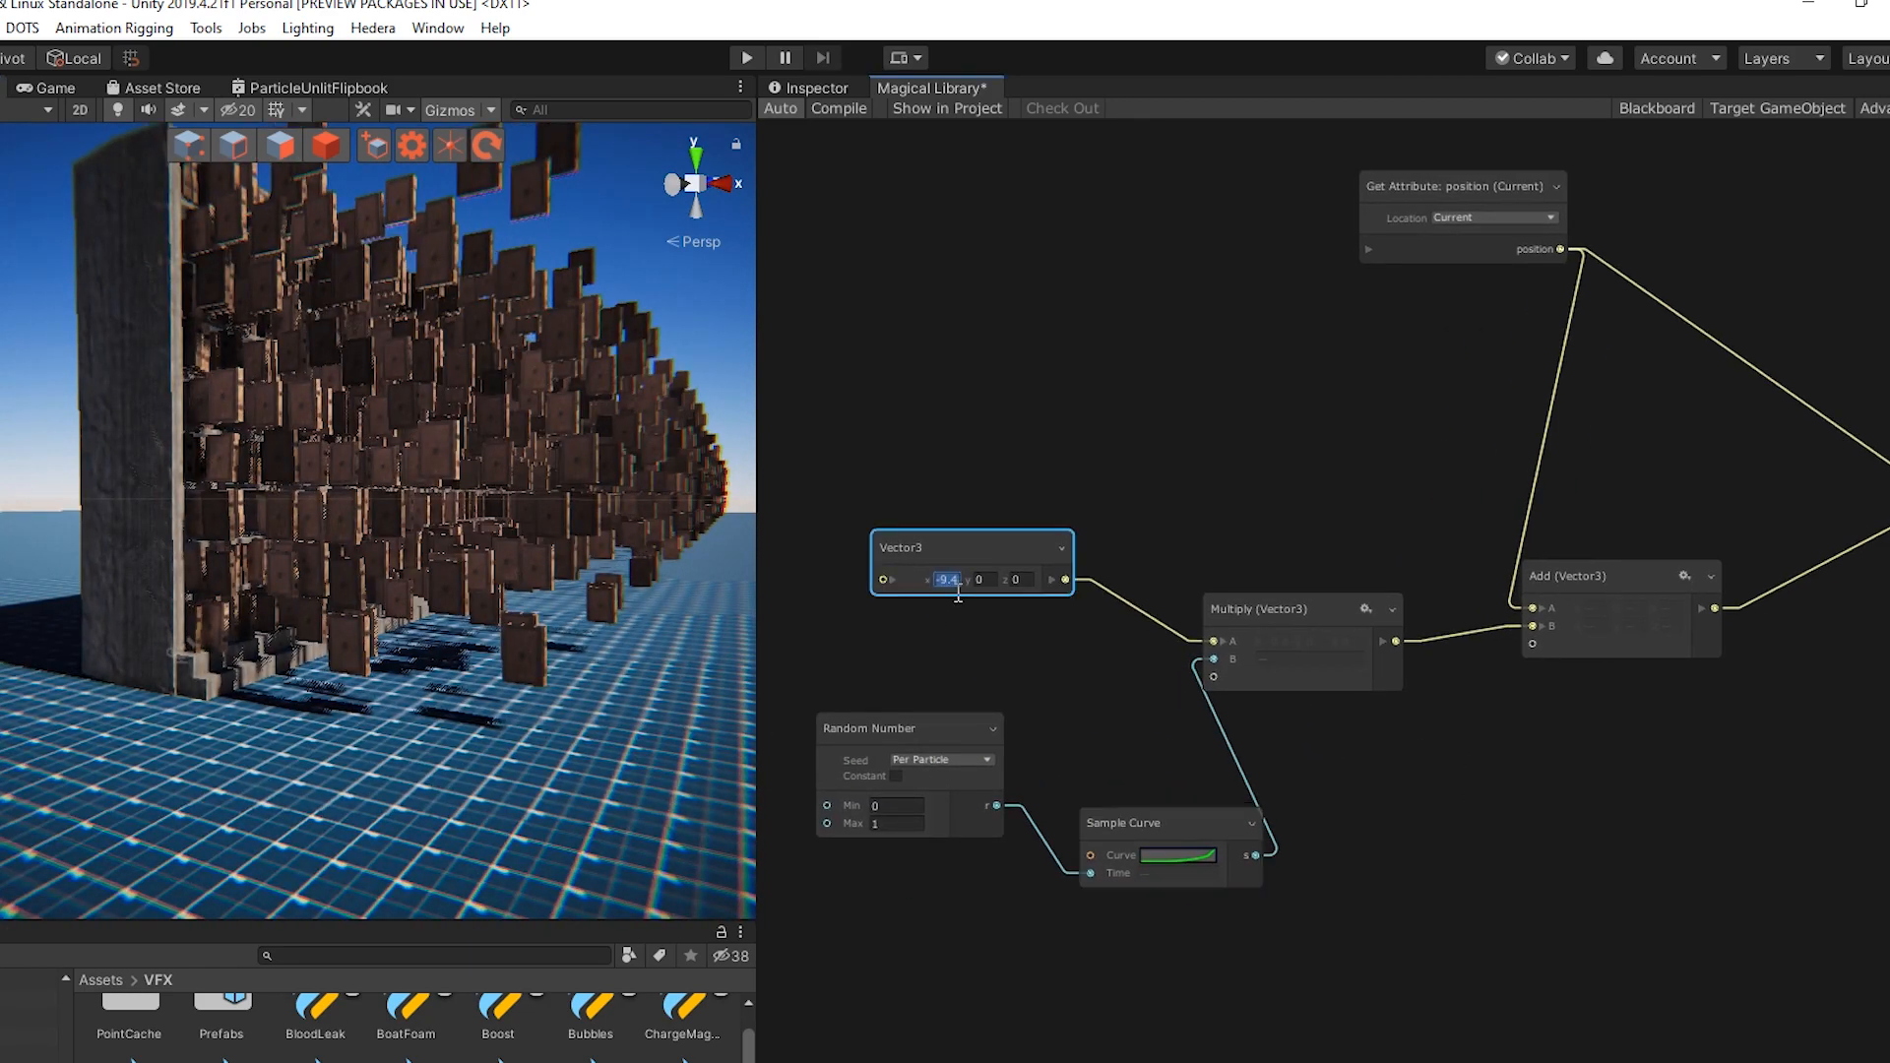
pyautogui.write('-5')
pyautogui.keyDown('alt'); pyautogui.moveTo(182, 523); pyautogui.dragTo(340, 546); pyautogui.keyUp('alt')
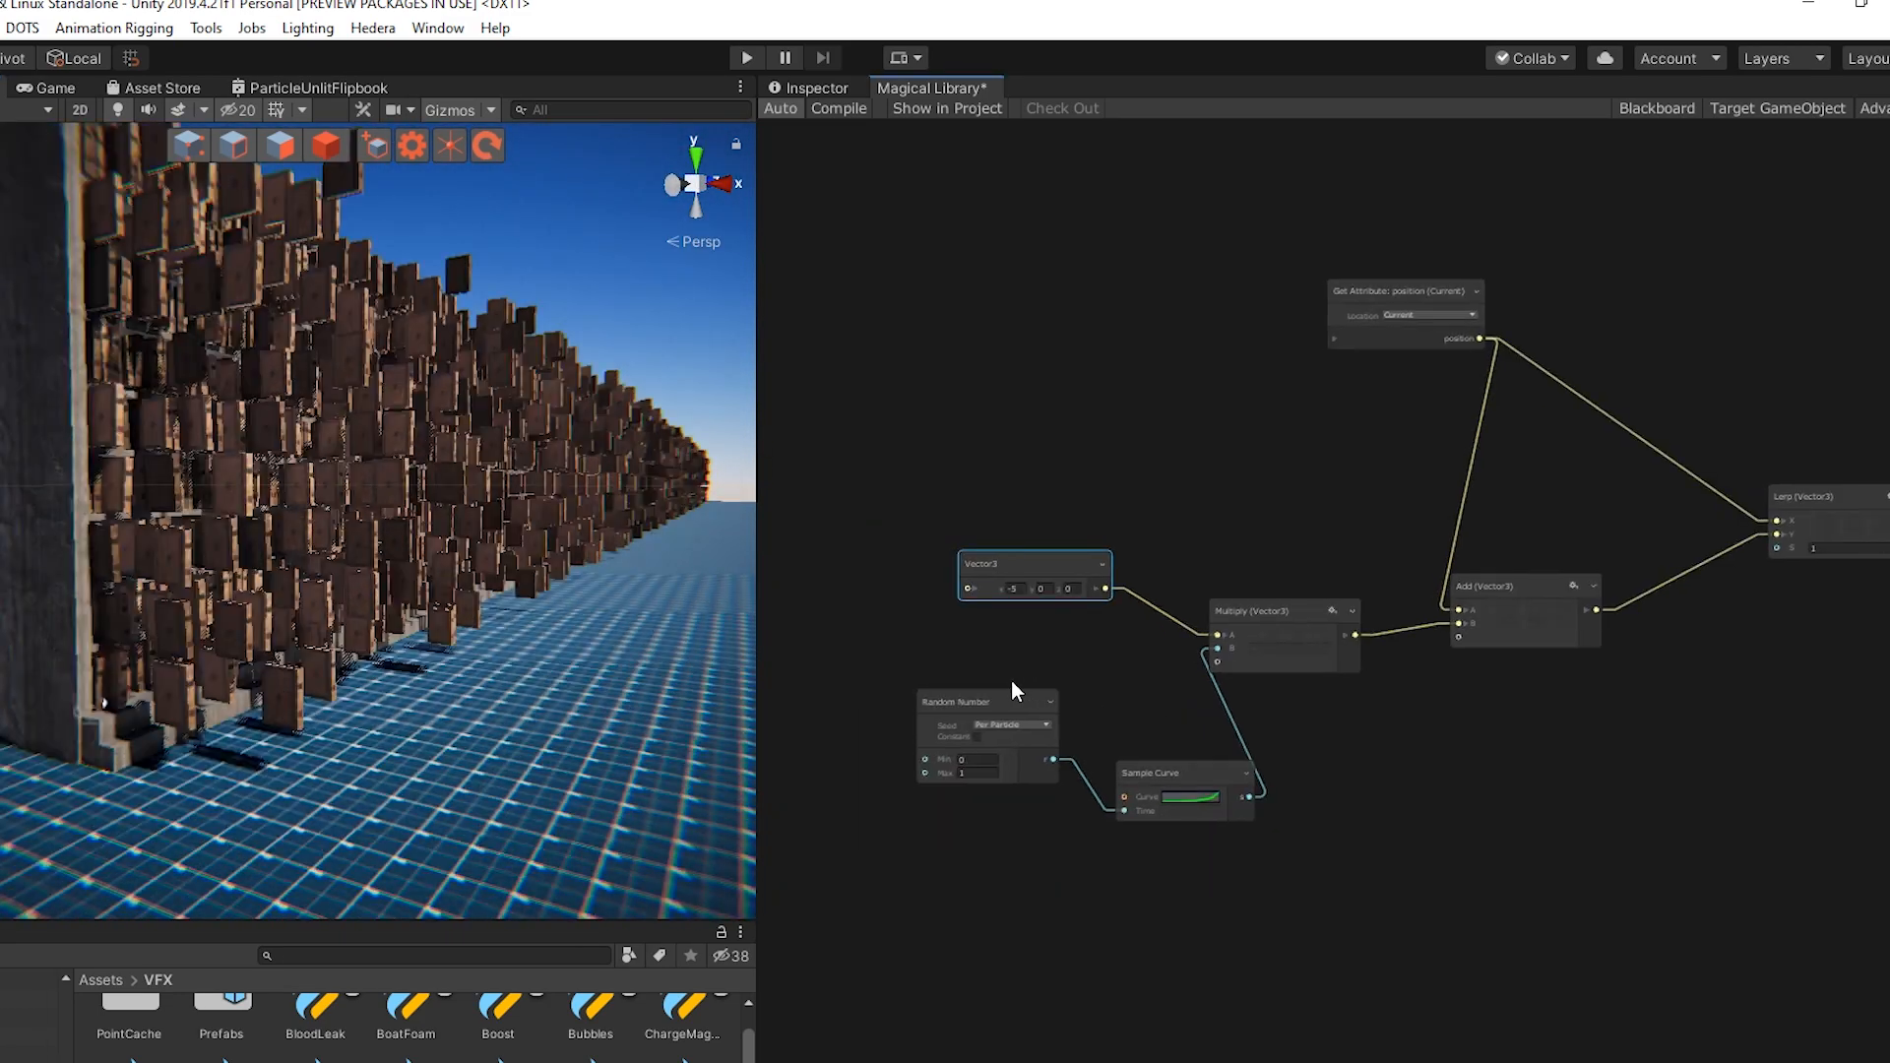
# Collapse the Random Number and Sample Curve nodes and line them up in front of the Multiply node
pyautogui.moveTo(986, 701); pyautogui.dragTo(935, 682)
pyautogui.click(1160, 765)
pyautogui.moveTo(1159, 768); pyautogui.dragTo(1098, 664)
pyautogui.click(1003, 681)
pyautogui.click(1183, 720)
# Create a second inline Vector3 node below the Multiply node and expand its X, Y and Z components
pyautogui.moveTo(1362, 743); pyautogui.dragTo(1317, 635, button='middle')
pyautogui.click(1178, 649)
pyautogui.rightClick(1179, 649)
pyautogui.click(1224, 660)
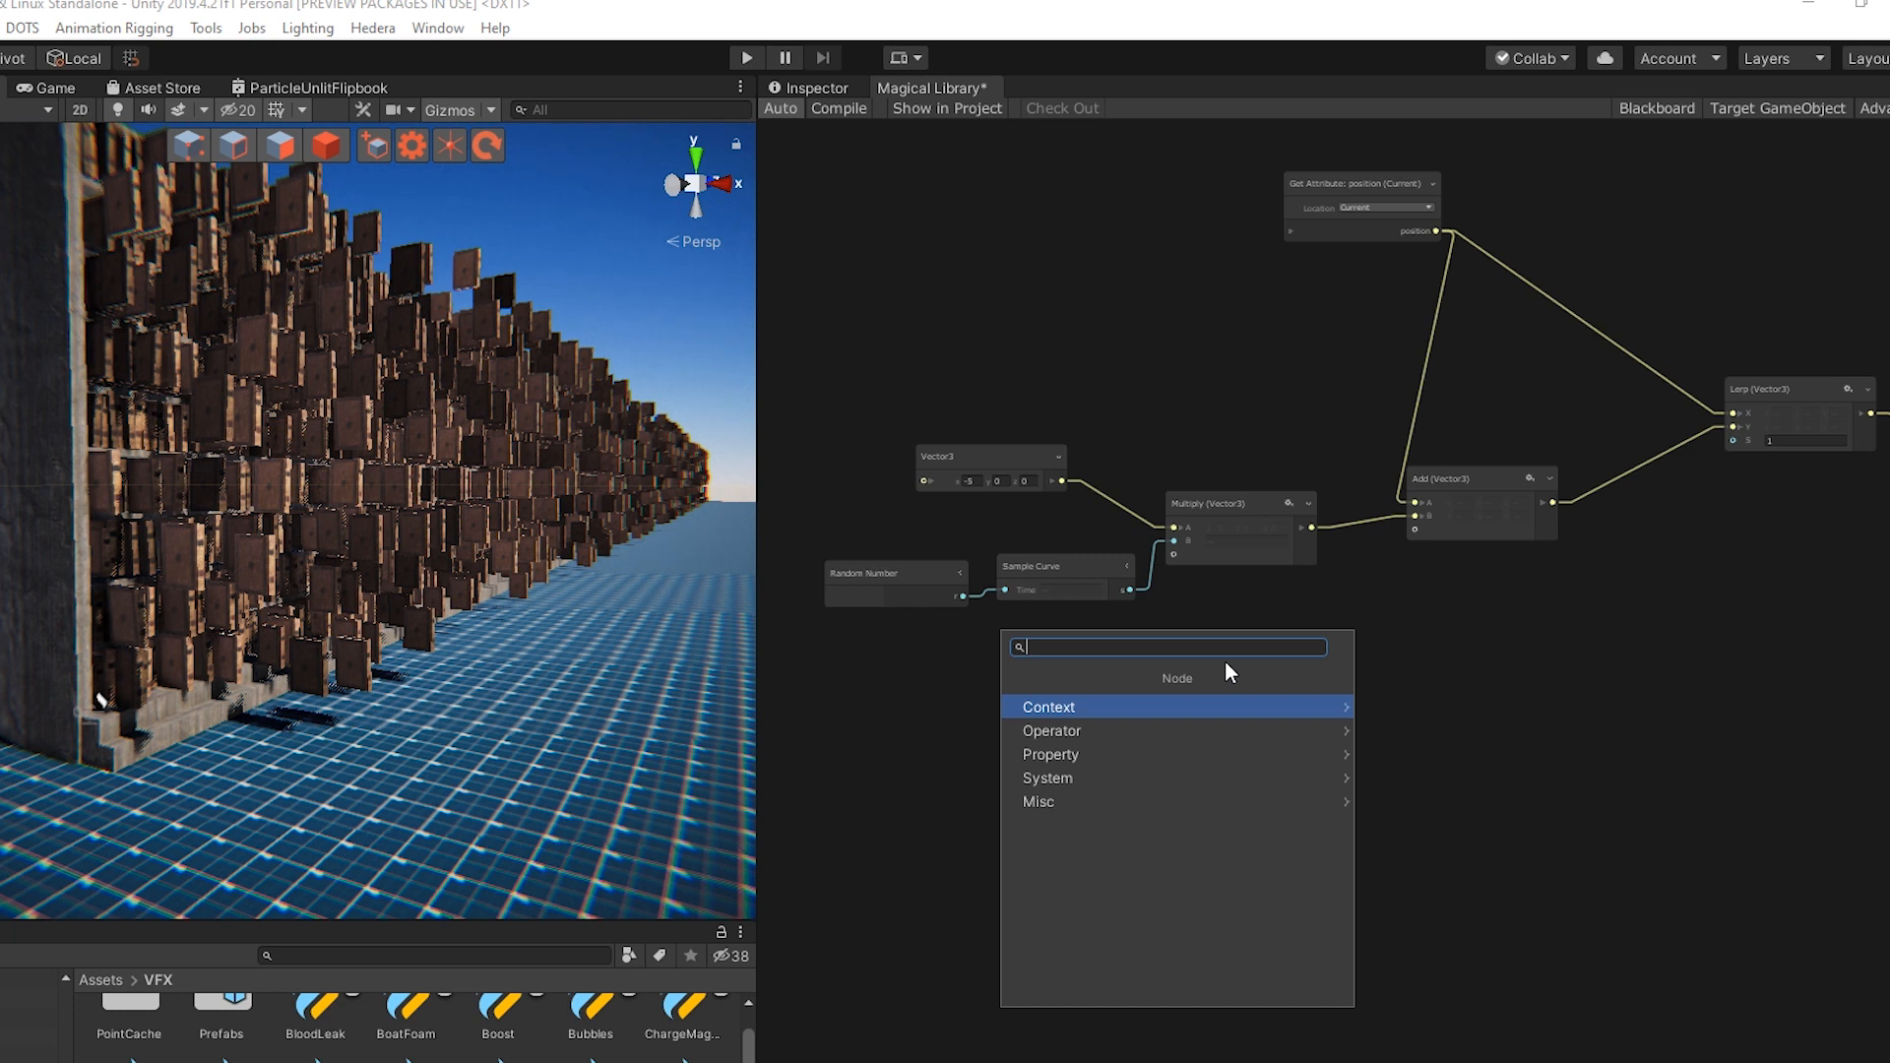
pyautogui.write('ve')
pyautogui.press('Down')
pyautogui.press('Down')
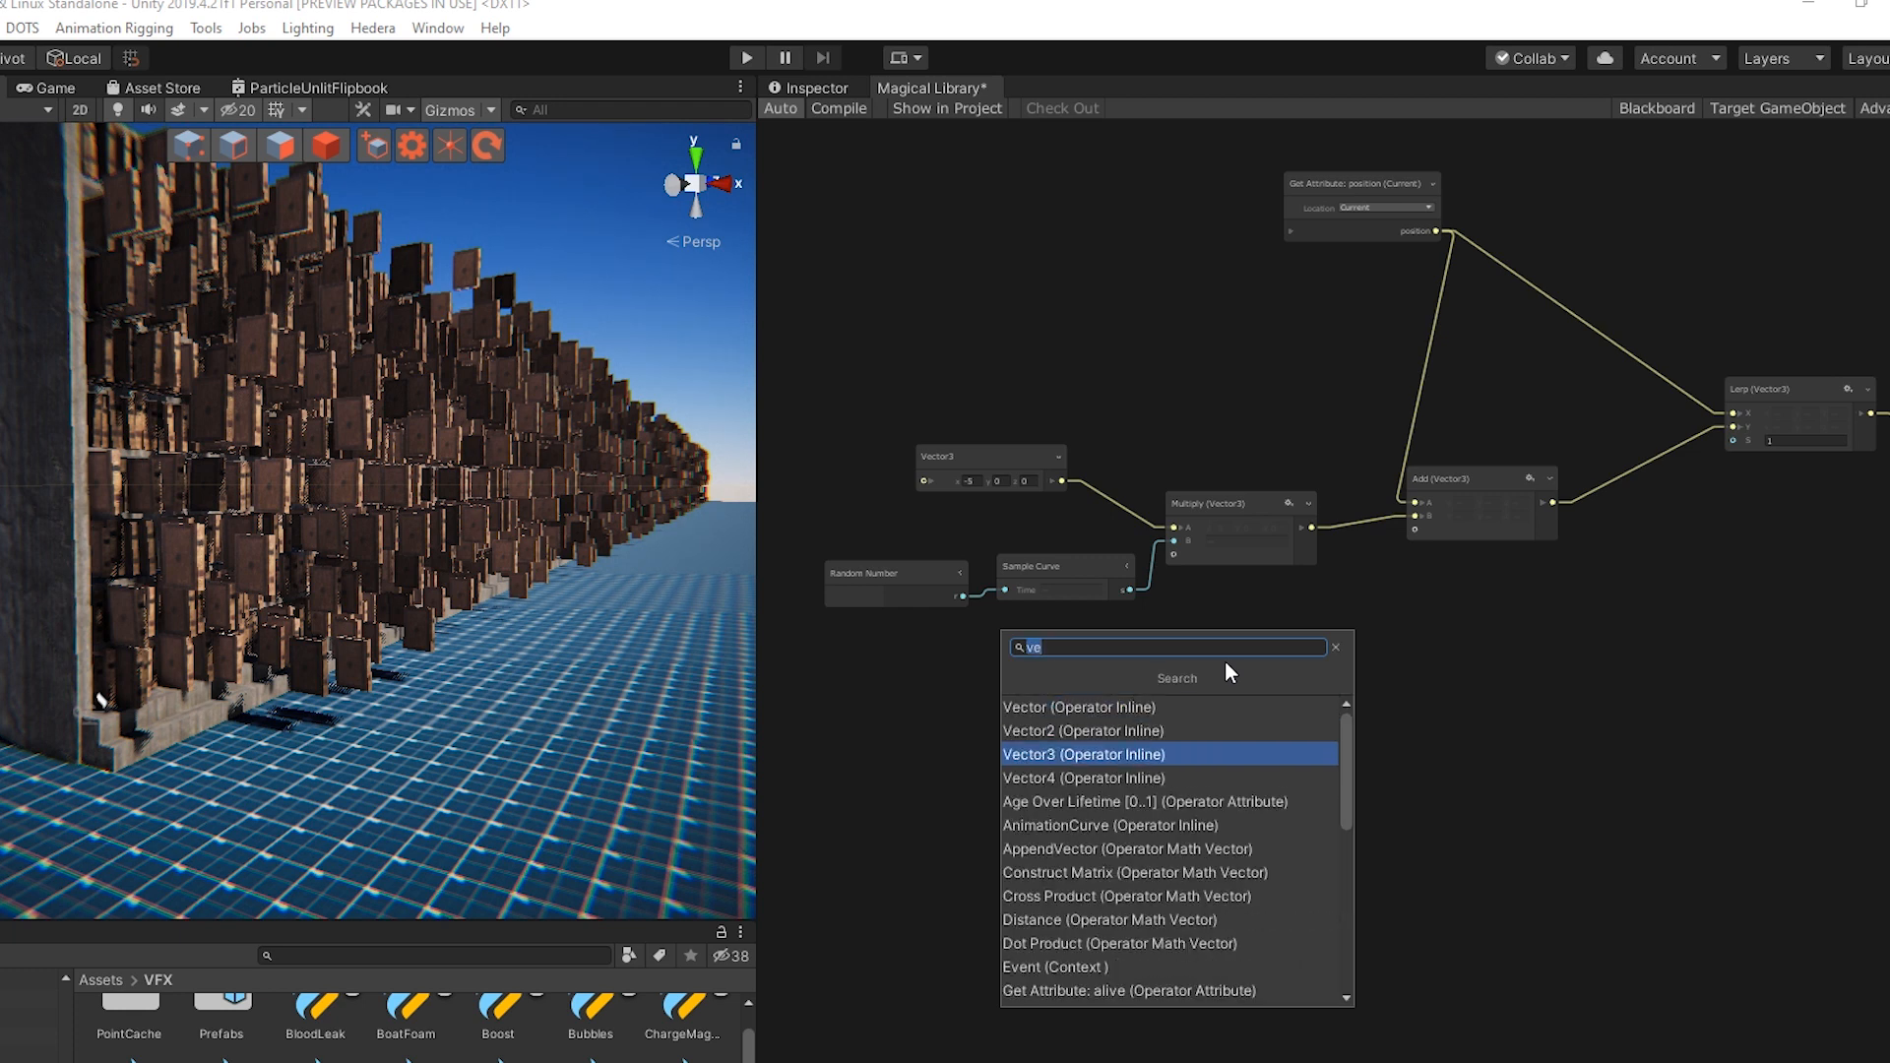
pyautogui.press('Return')
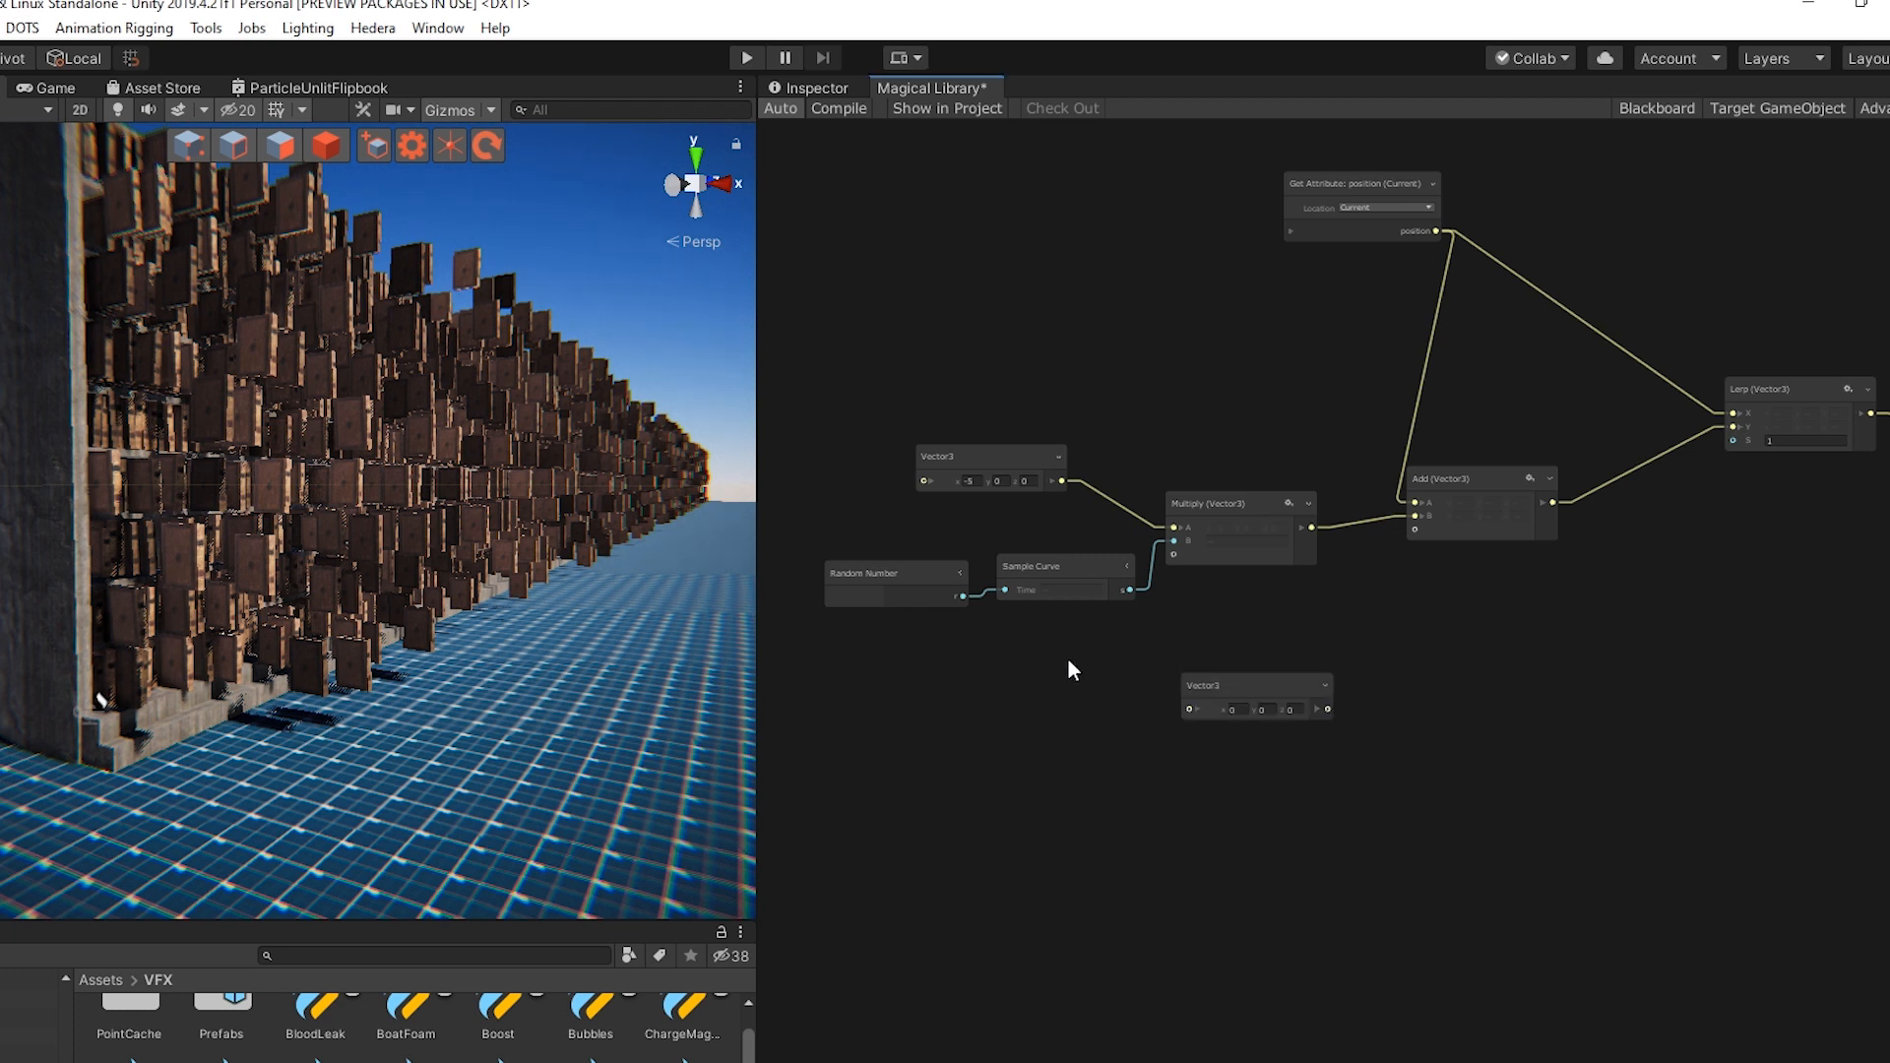
pyautogui.click(1199, 708)
# Create a Sine node and a Total Time node in front of the lower Vector3 node
pyautogui.rightClick(901, 670)
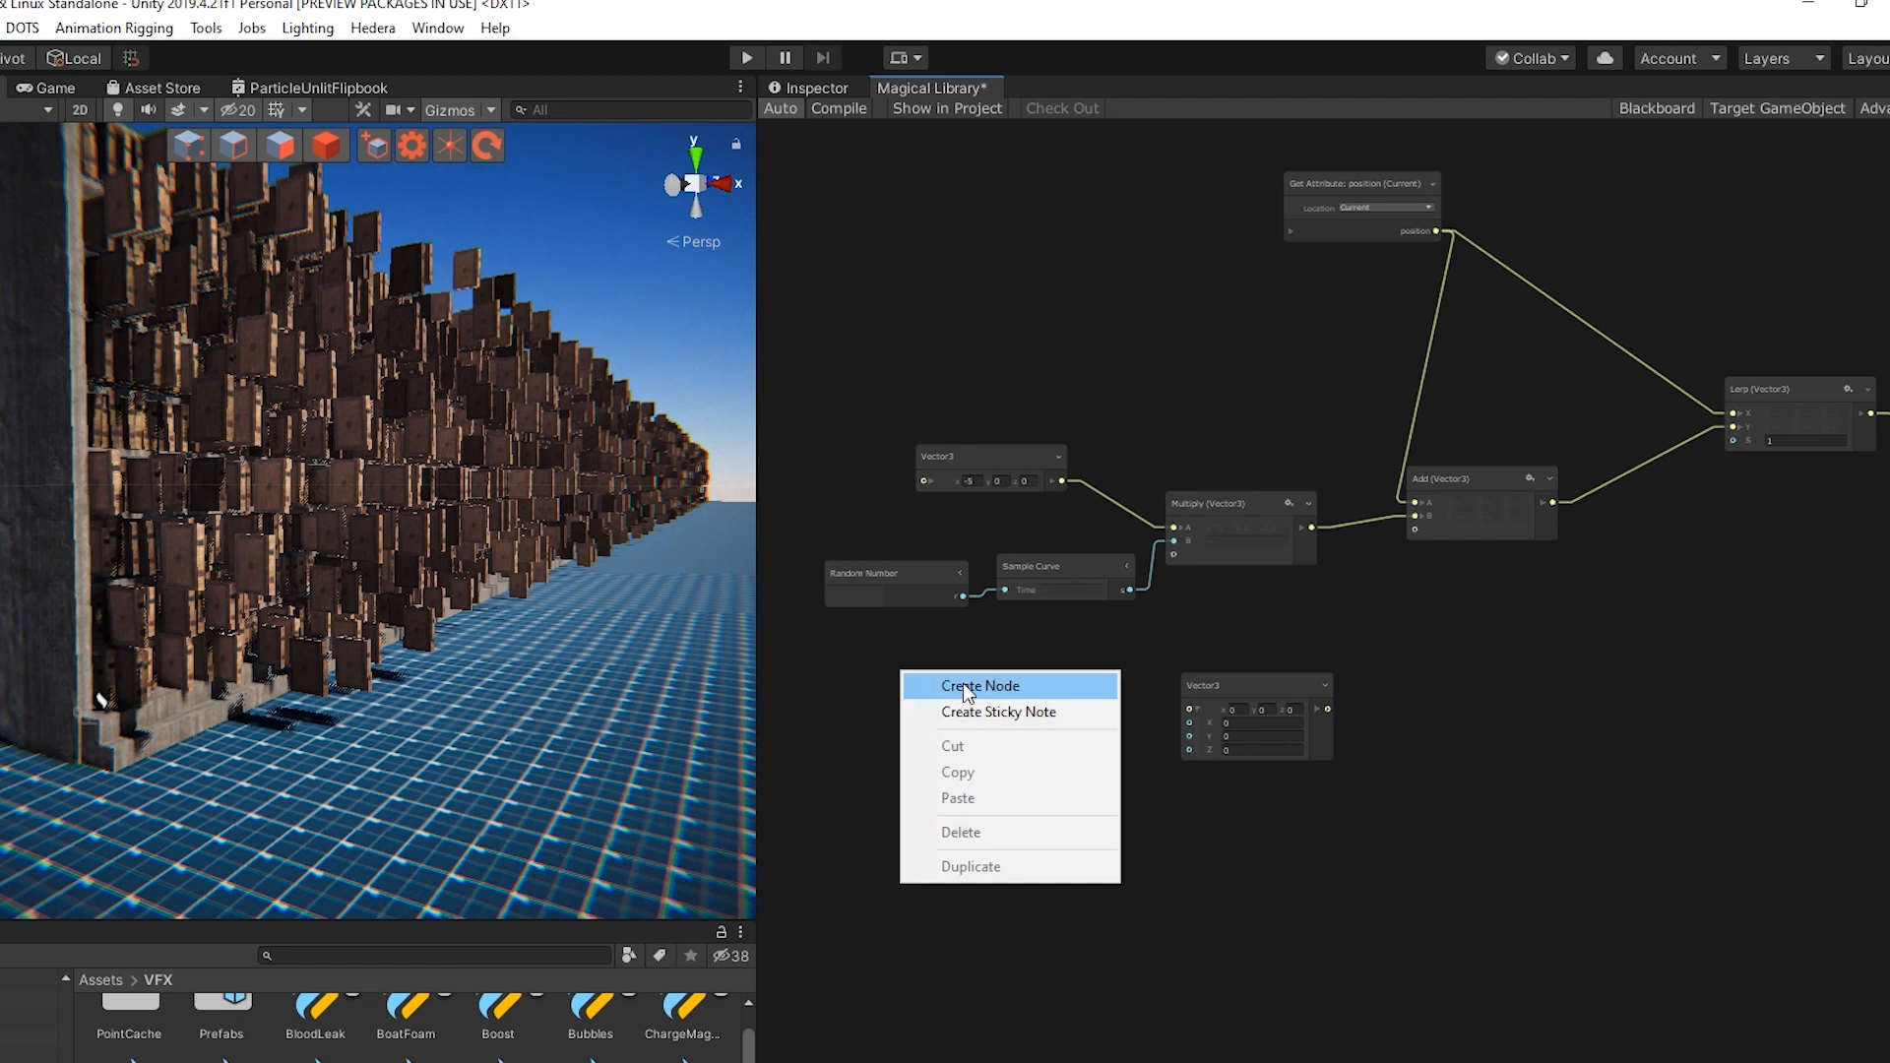
pyautogui.click(963, 687)
pyautogui.write('sin')
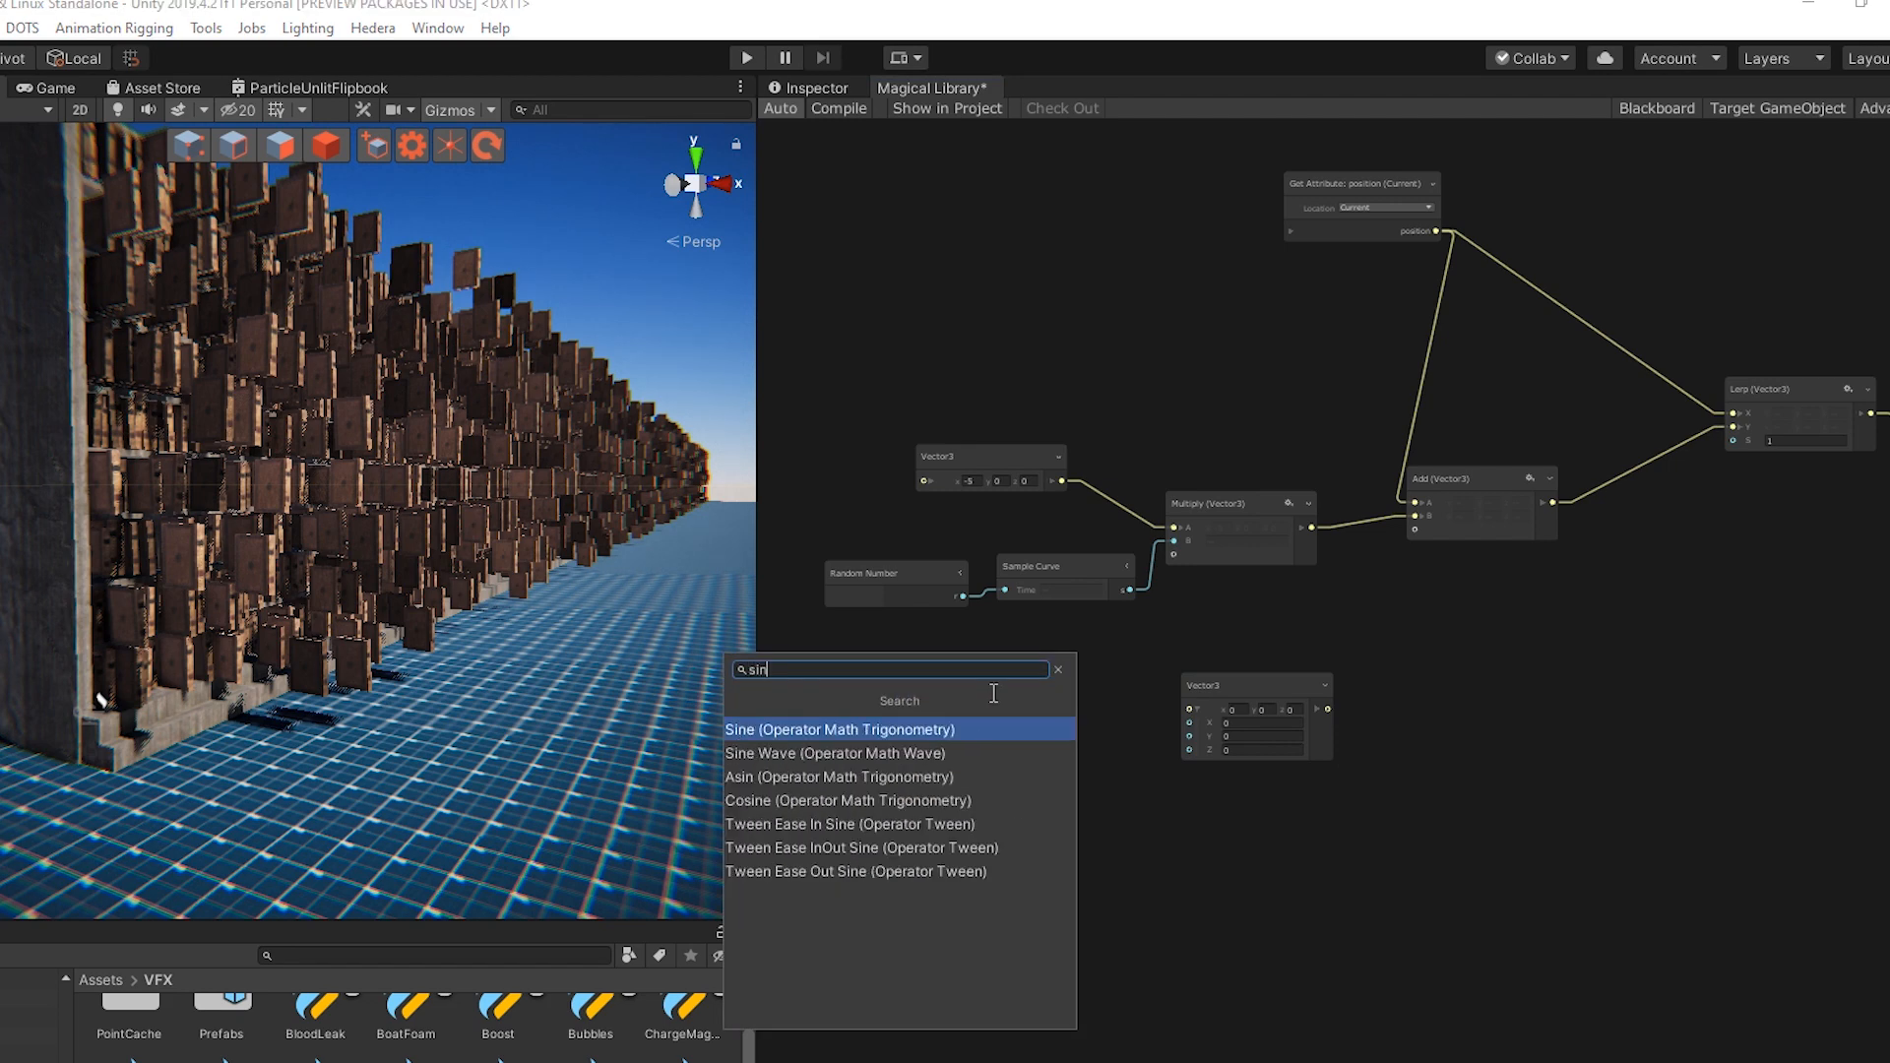
pyautogui.press('Return')
pyautogui.moveTo(920, 786); pyautogui.dragTo(1081, 775, button='middle')
pyautogui.rightClick(843, 679)
pyautogui.click(906, 693)
pyautogui.write('time')
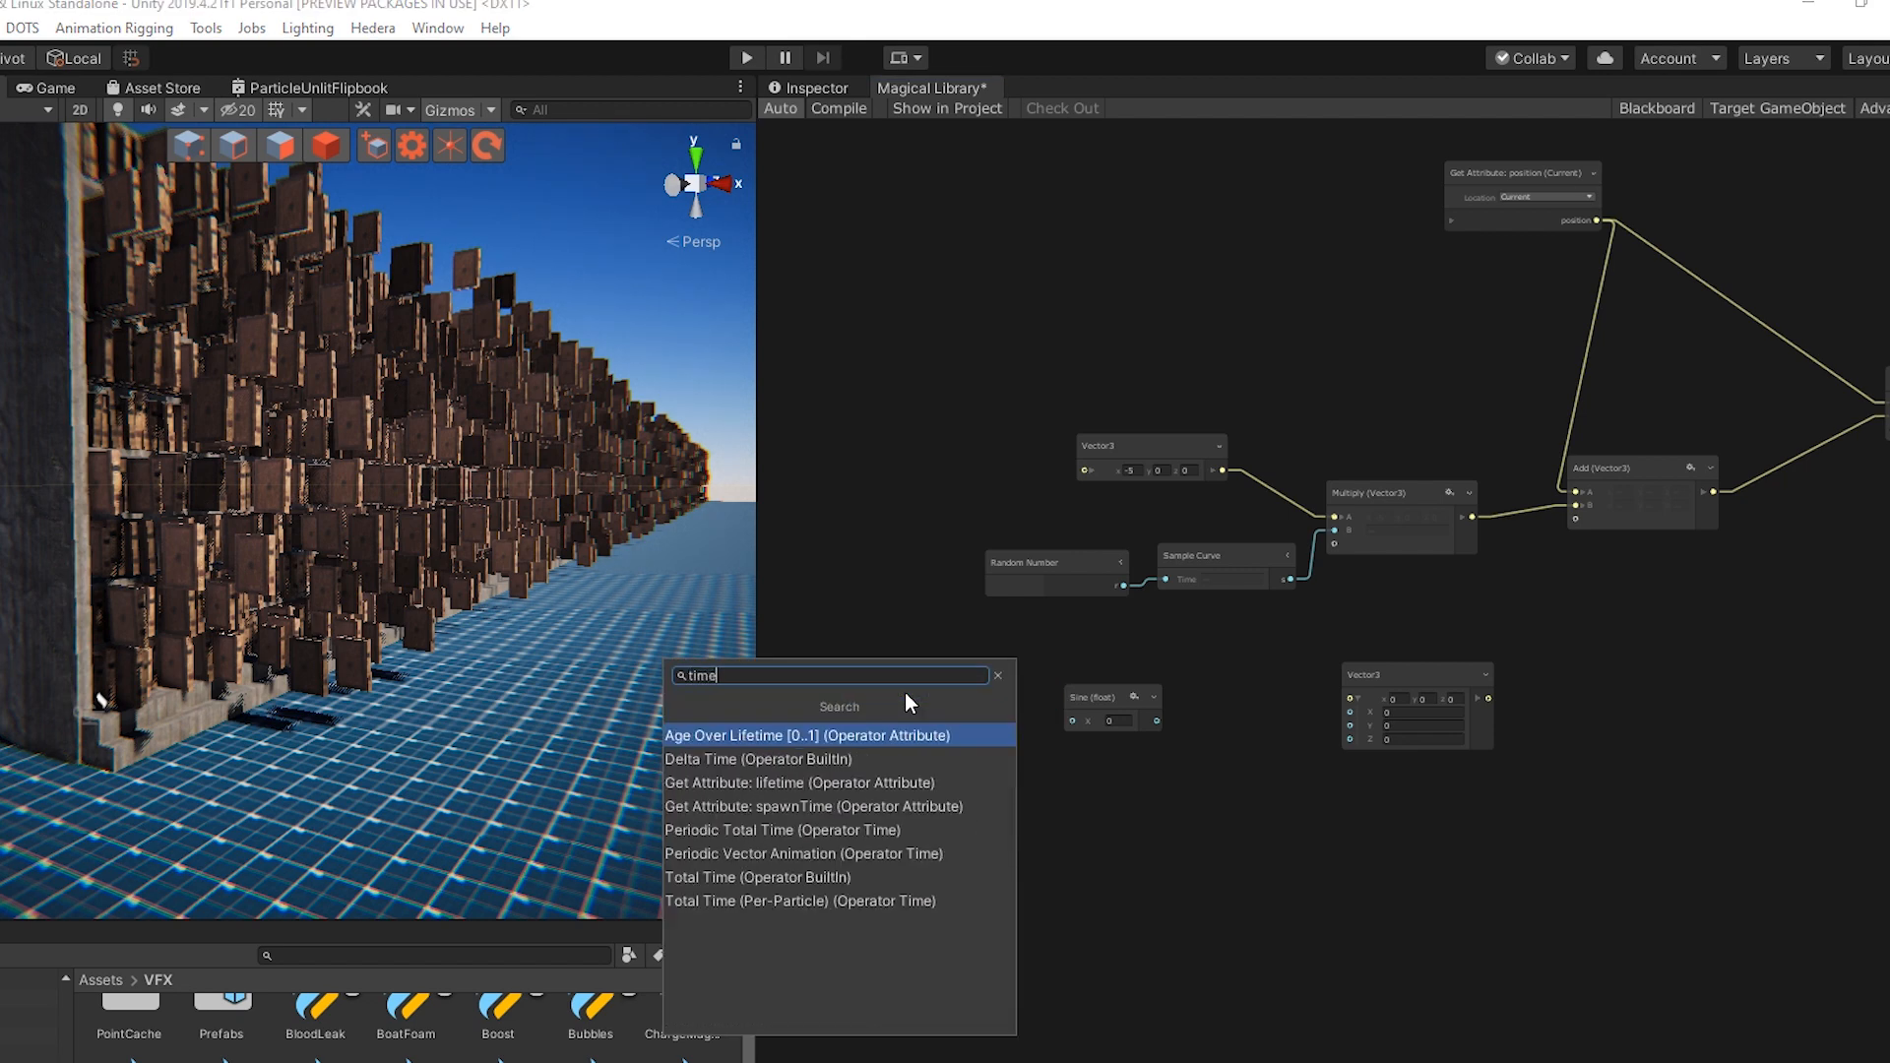
pyautogui.click(847, 877)
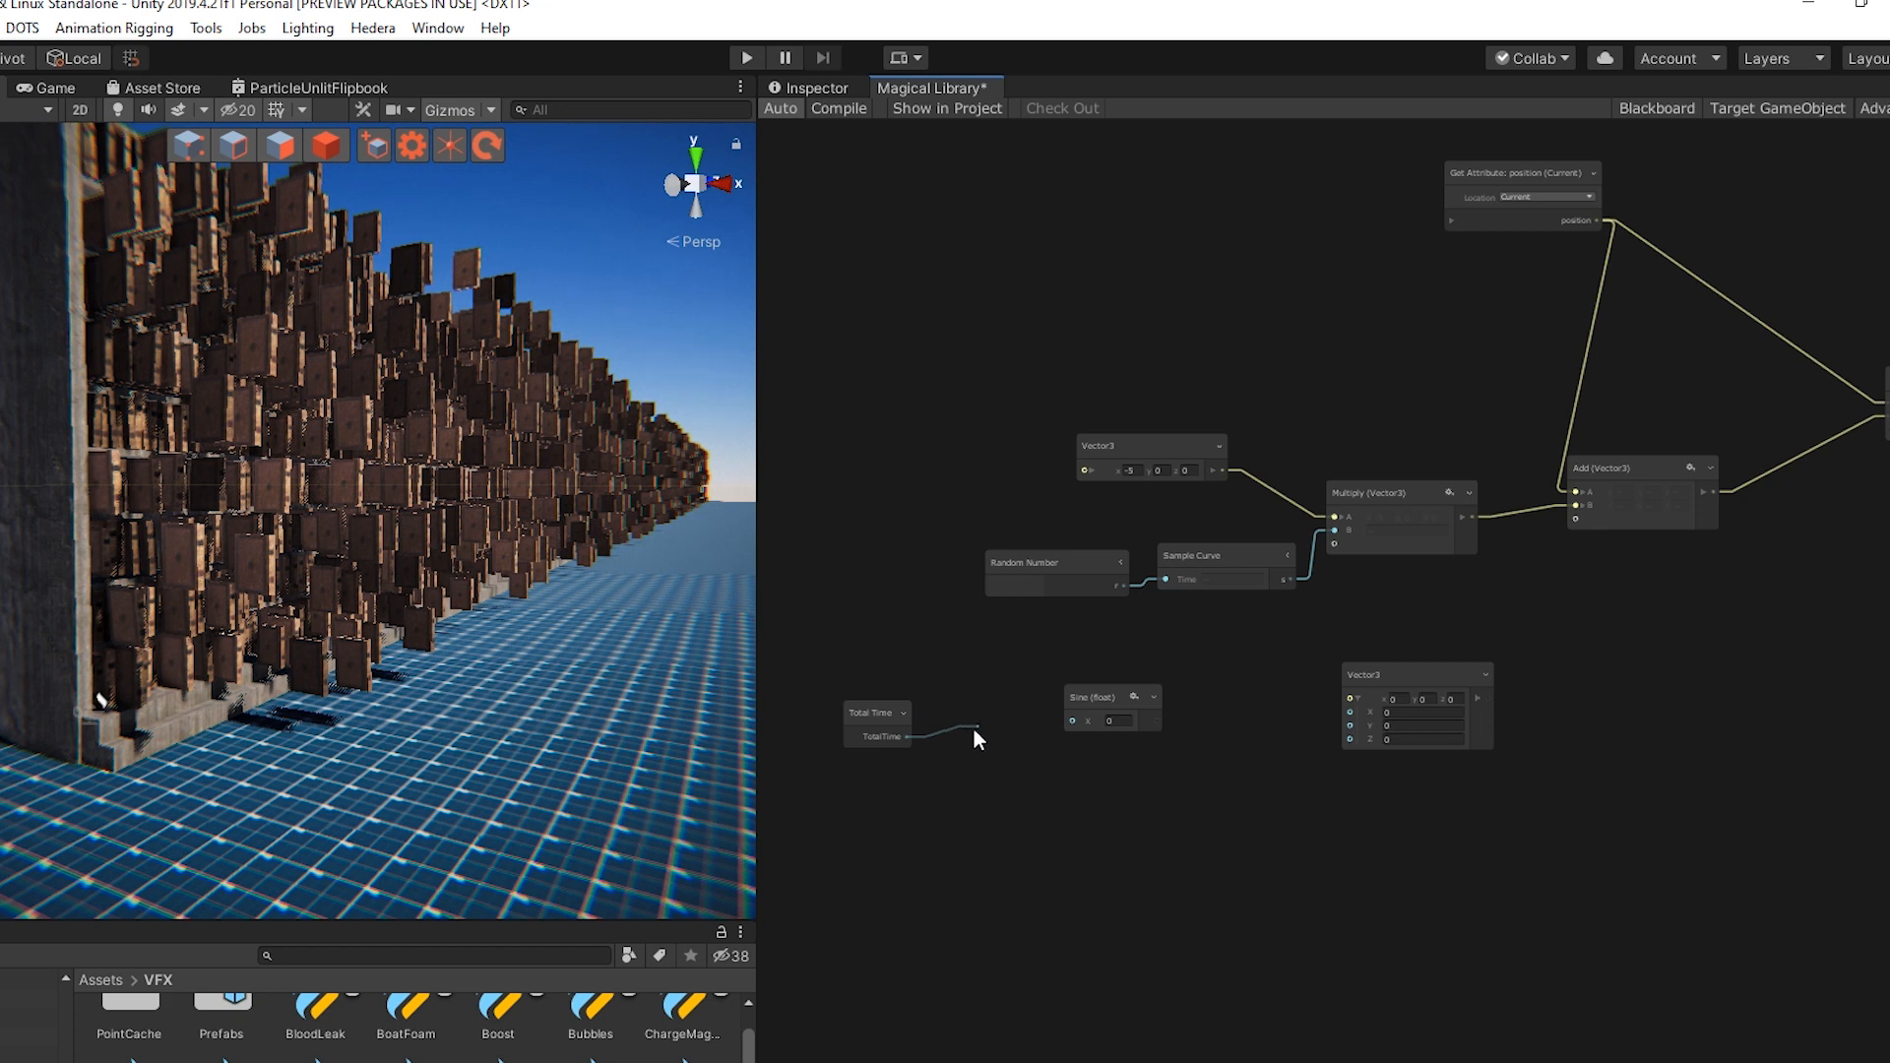
# Multiply Total Time with a new Multiply node, route it through Sine to the lower Vector3's X, and feed that Vector3 into Add
pyautogui.moveTo(983, 725); pyautogui.dragTo(983, 726)
pyautogui.write('mul')
pyautogui.press('Return')
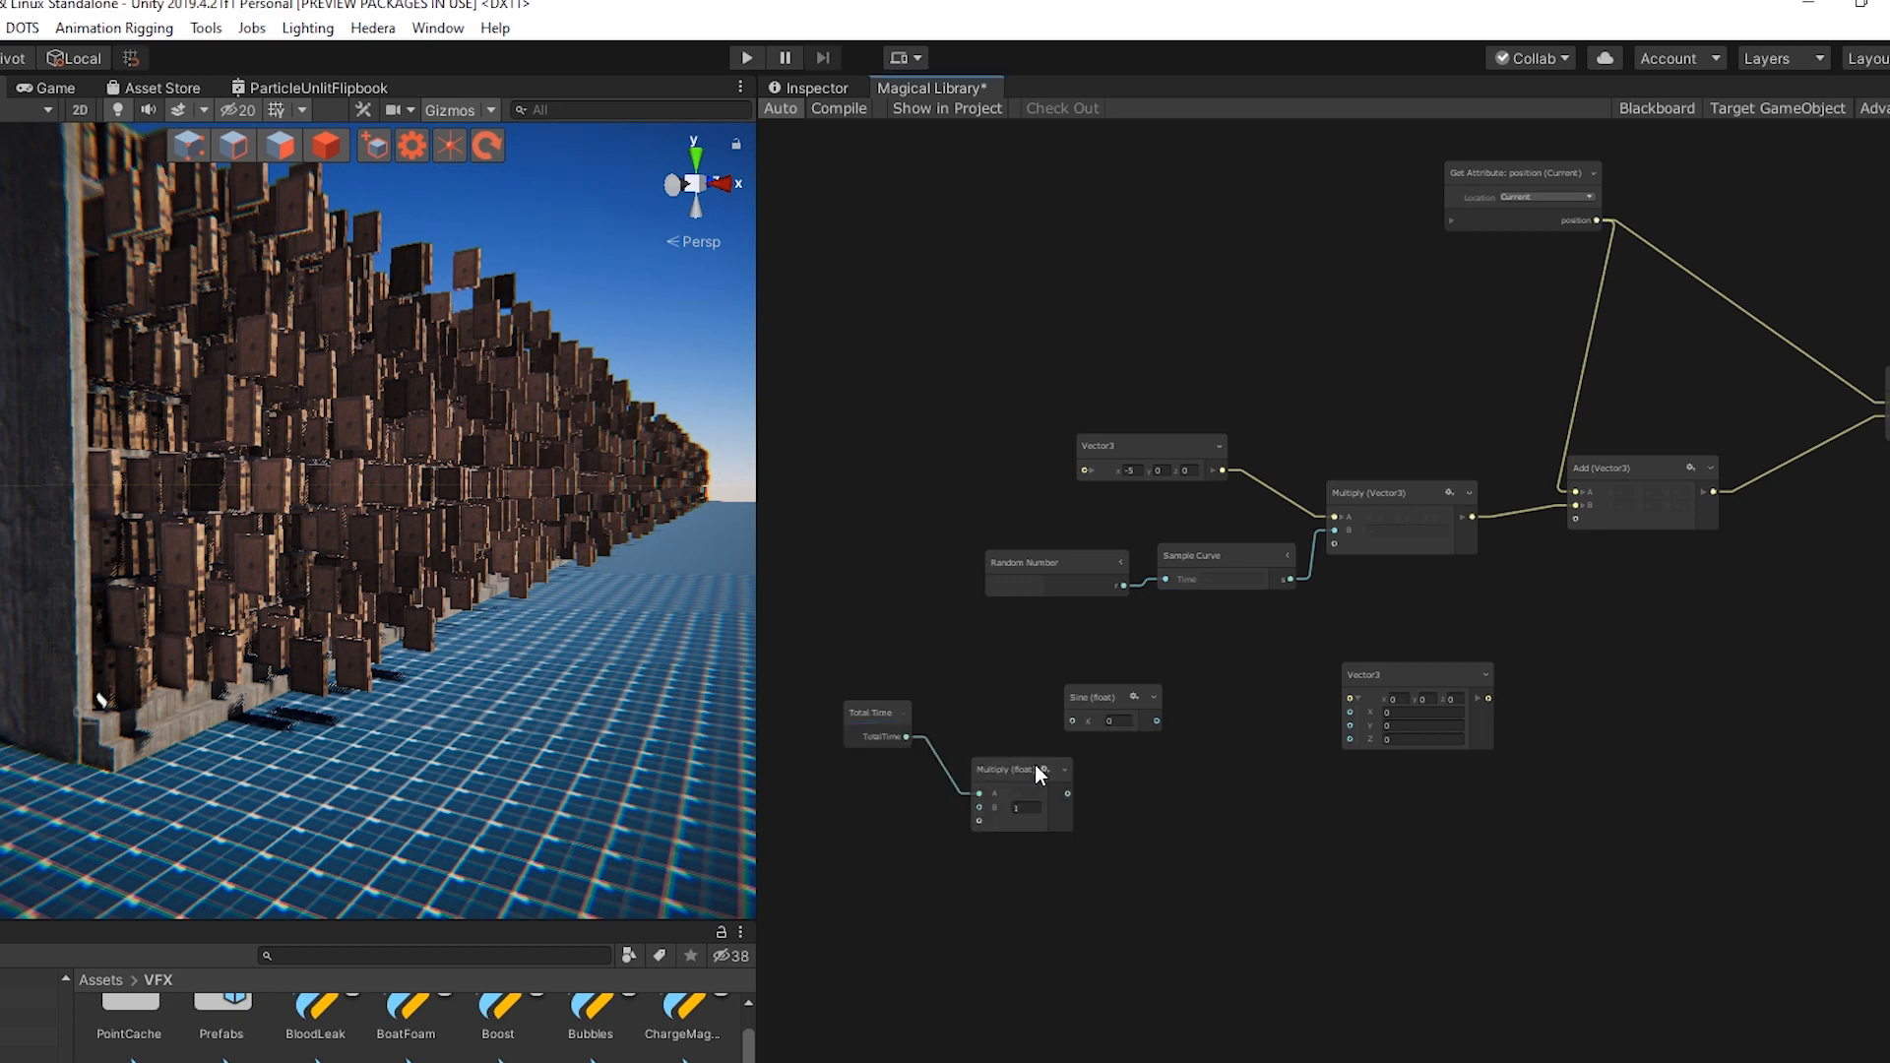
pyautogui.moveTo(1154, 714); pyautogui.dragTo(1352, 715)
pyautogui.moveTo(1486, 699); pyautogui.dragTo(1569, 516)
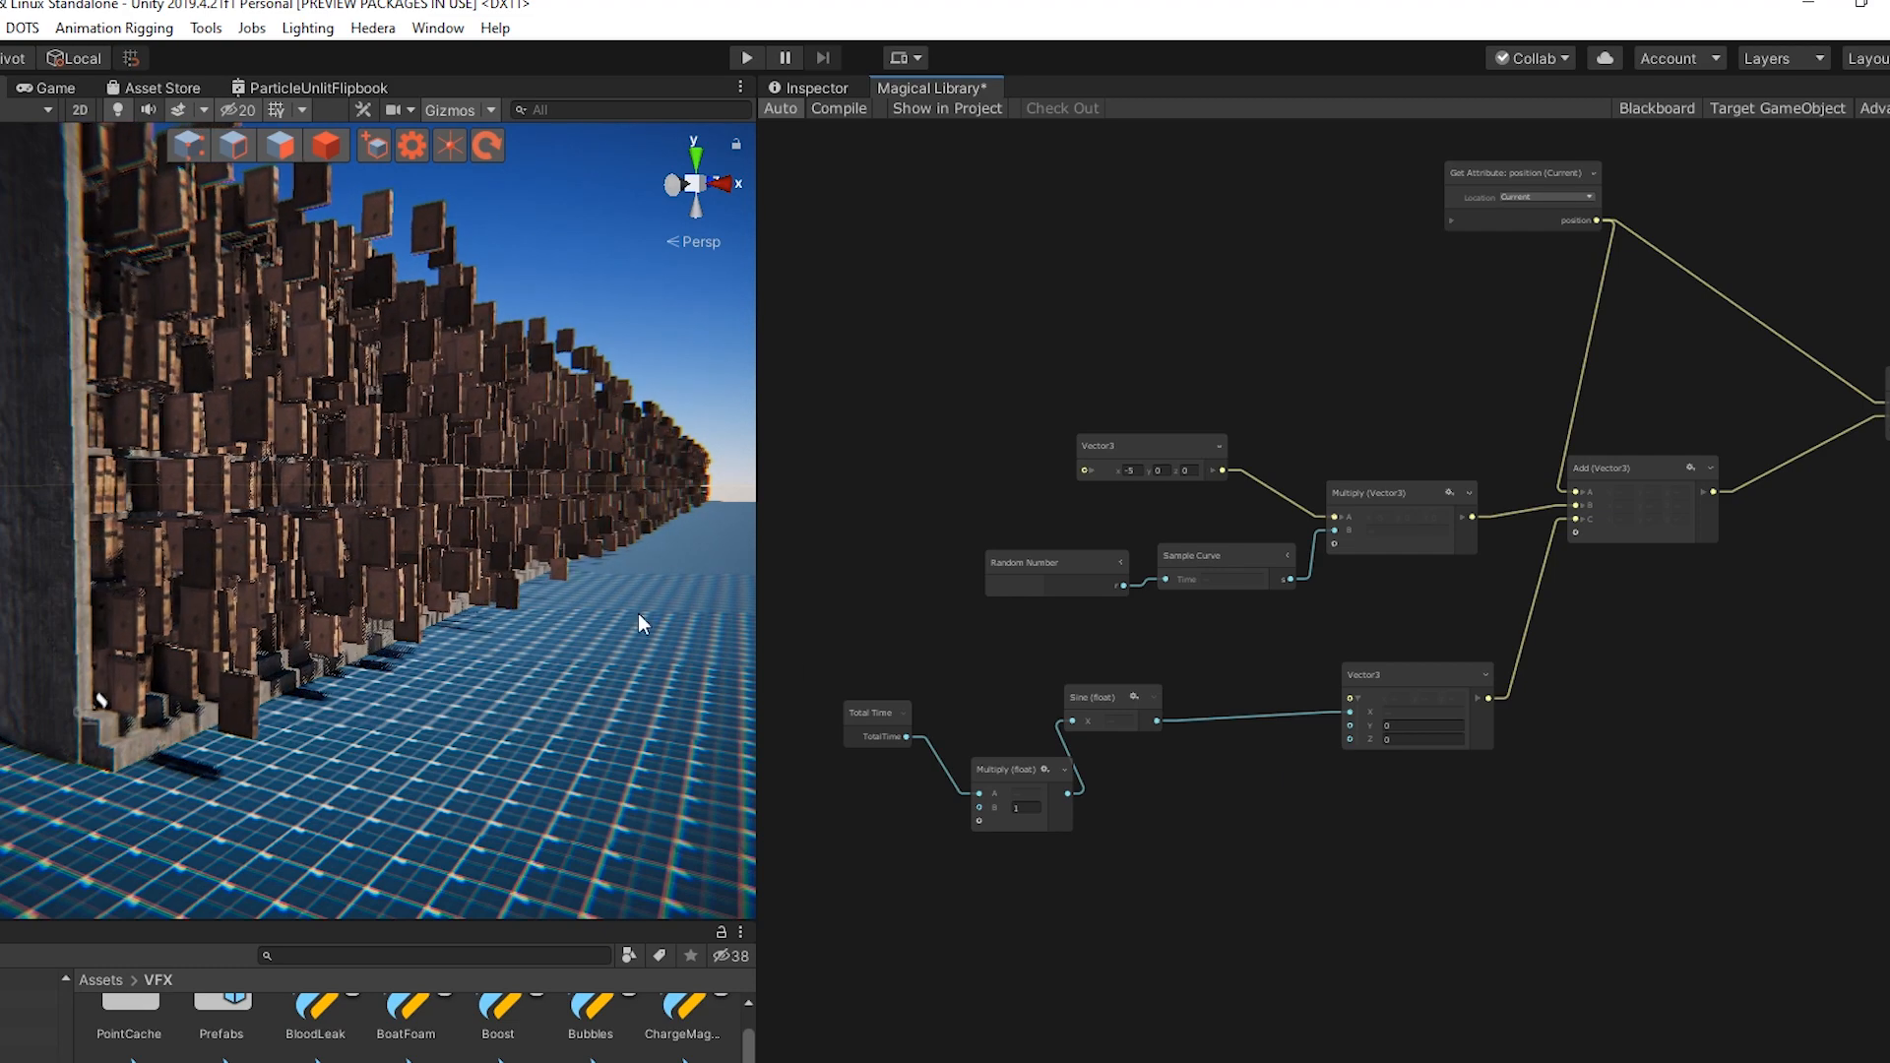
# Line up the float Multiply node before Sine and insert a new Add node between Total Time and Multiply
pyautogui.scroll(3, 1091, 803)
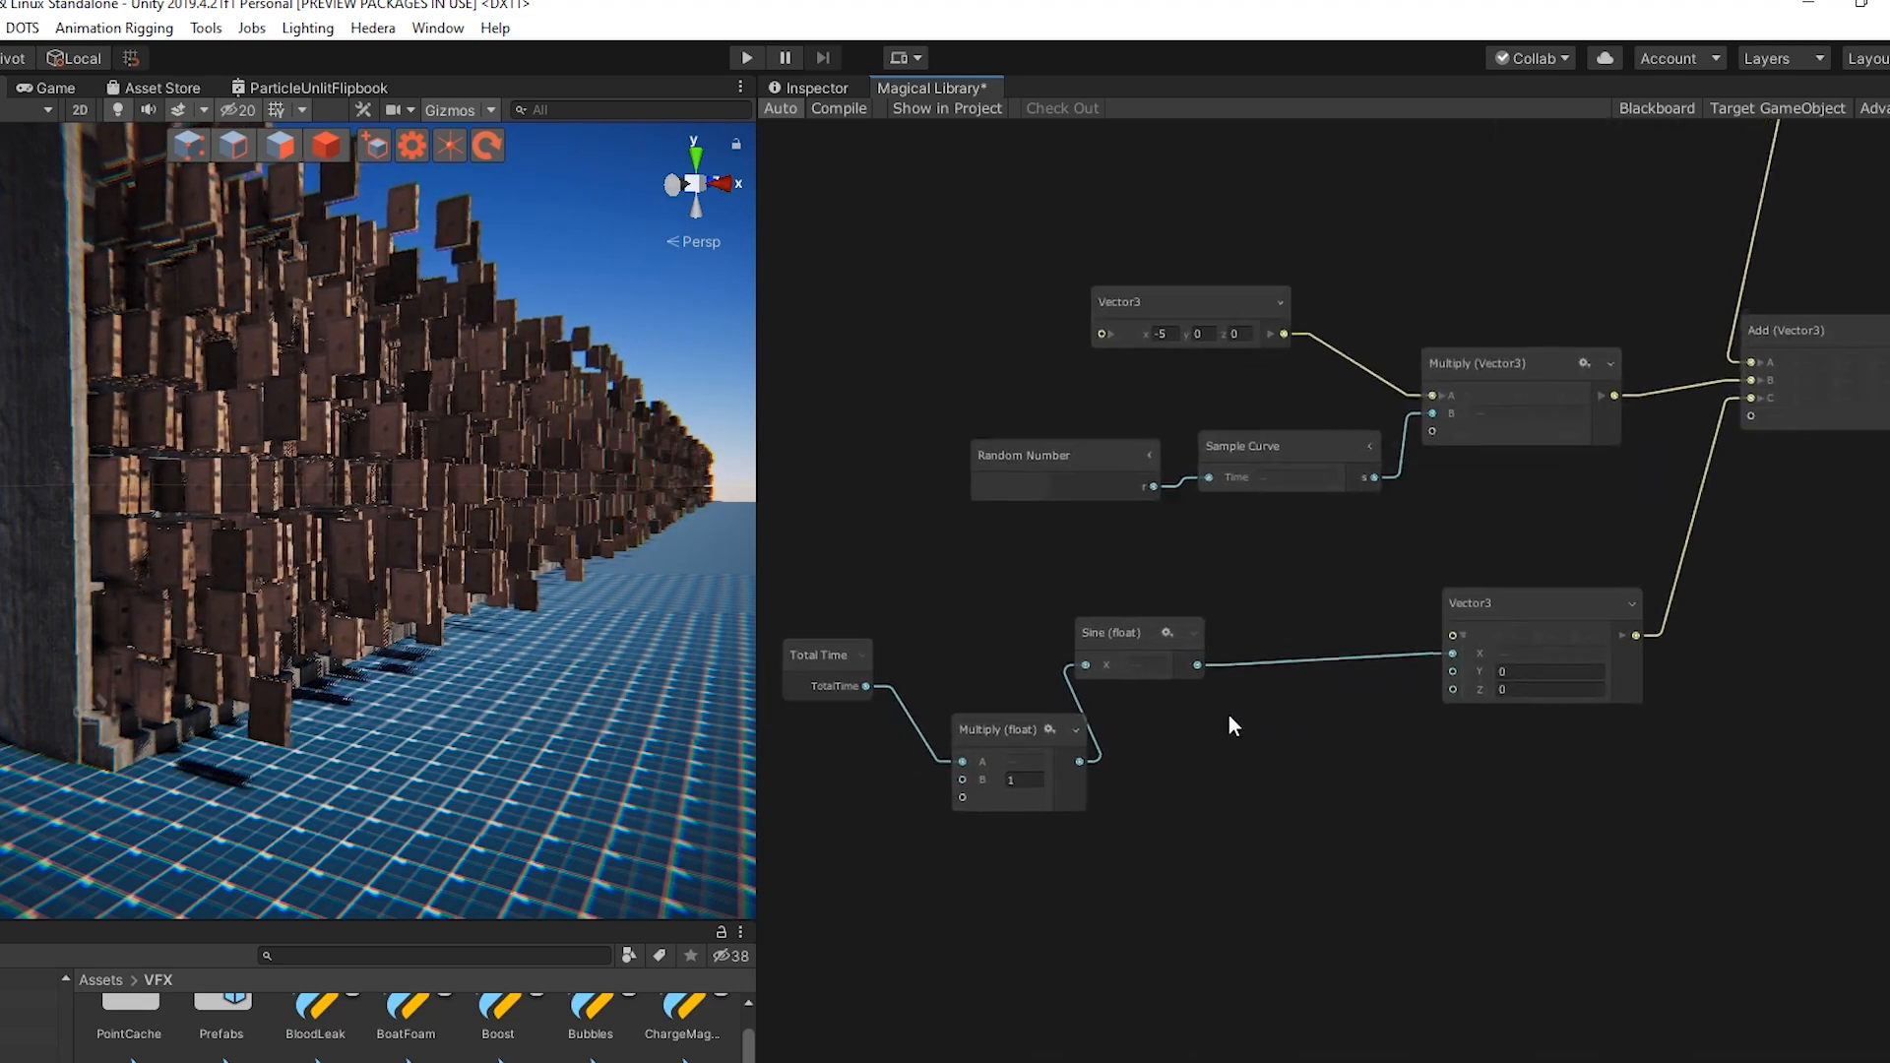
pyautogui.moveTo(1030, 713); pyautogui.dragTo(995, 599)
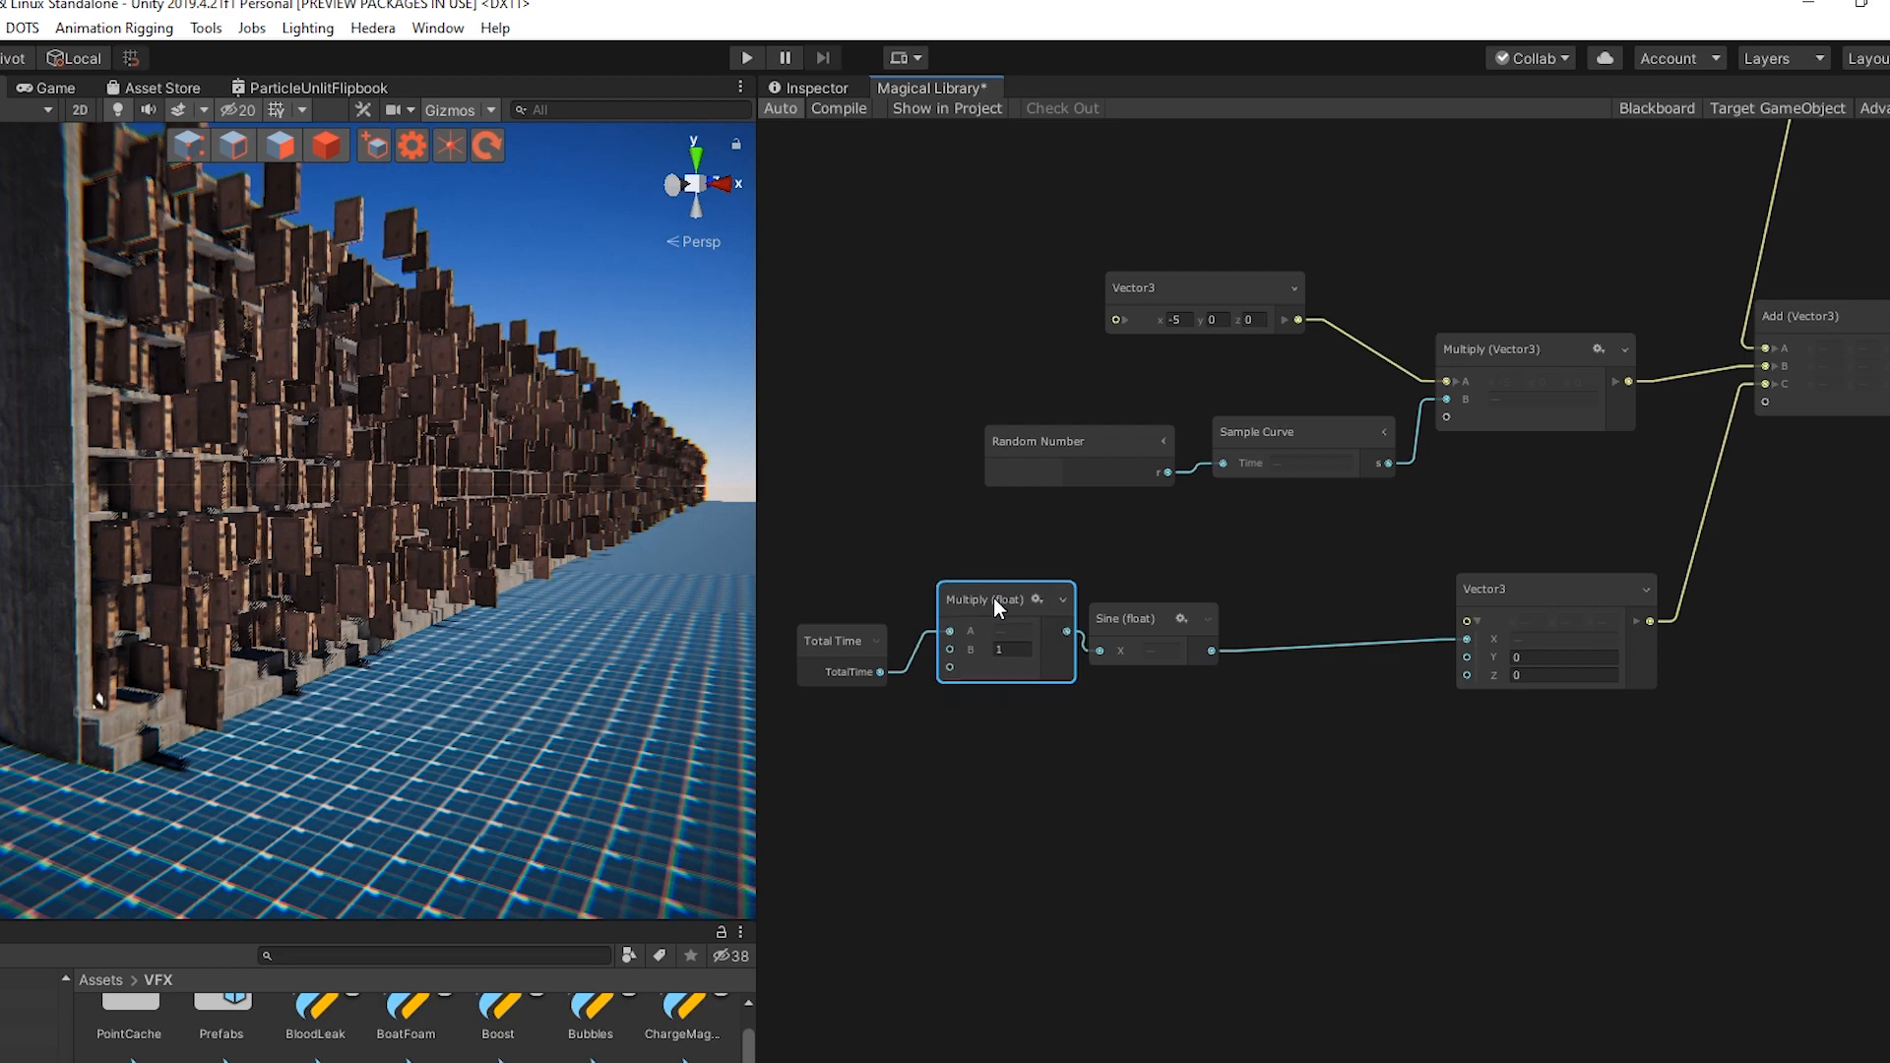
pyautogui.moveTo(1008, 736); pyautogui.dragTo(1102, 737, button='middle')
pyautogui.moveTo(920, 659); pyautogui.dragTo(855, 578)
pyautogui.press('space')
pyautogui.write('add')
pyautogui.press('Return')
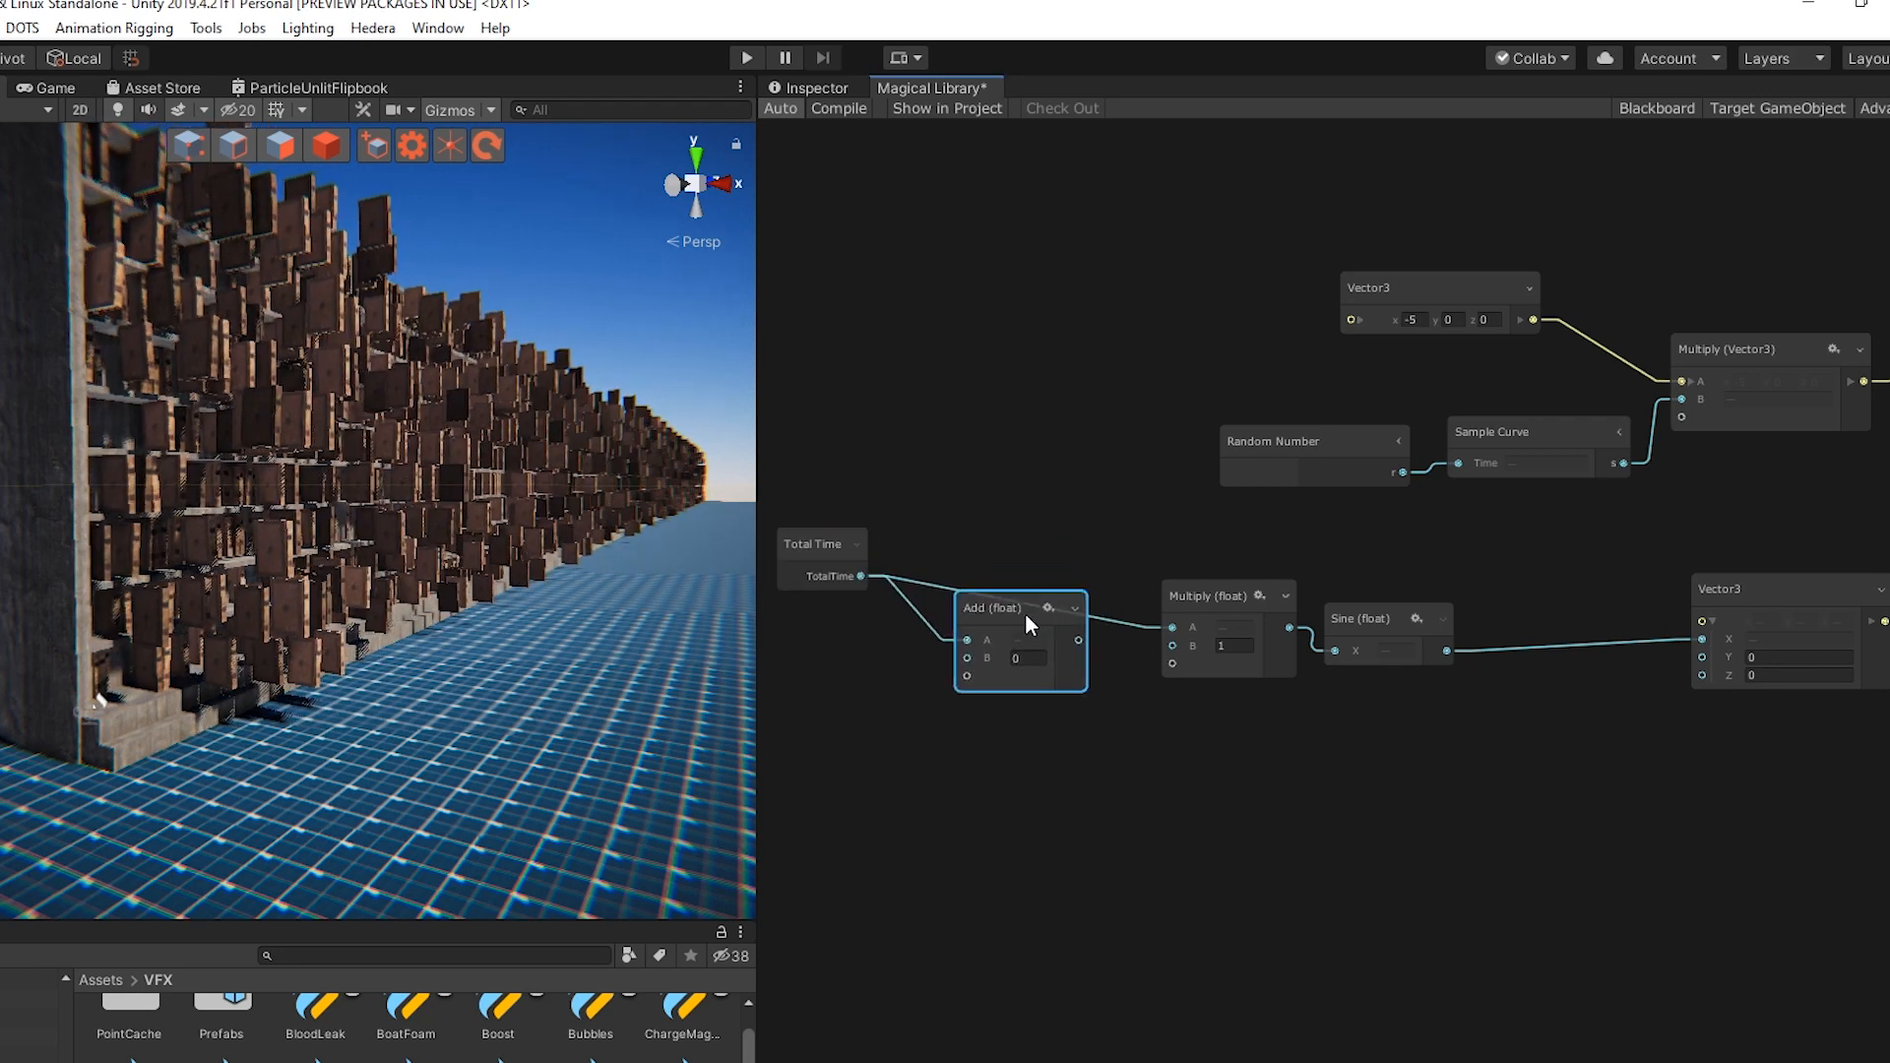
pyautogui.moveTo(1143, 644); pyautogui.dragTo(1172, 627)
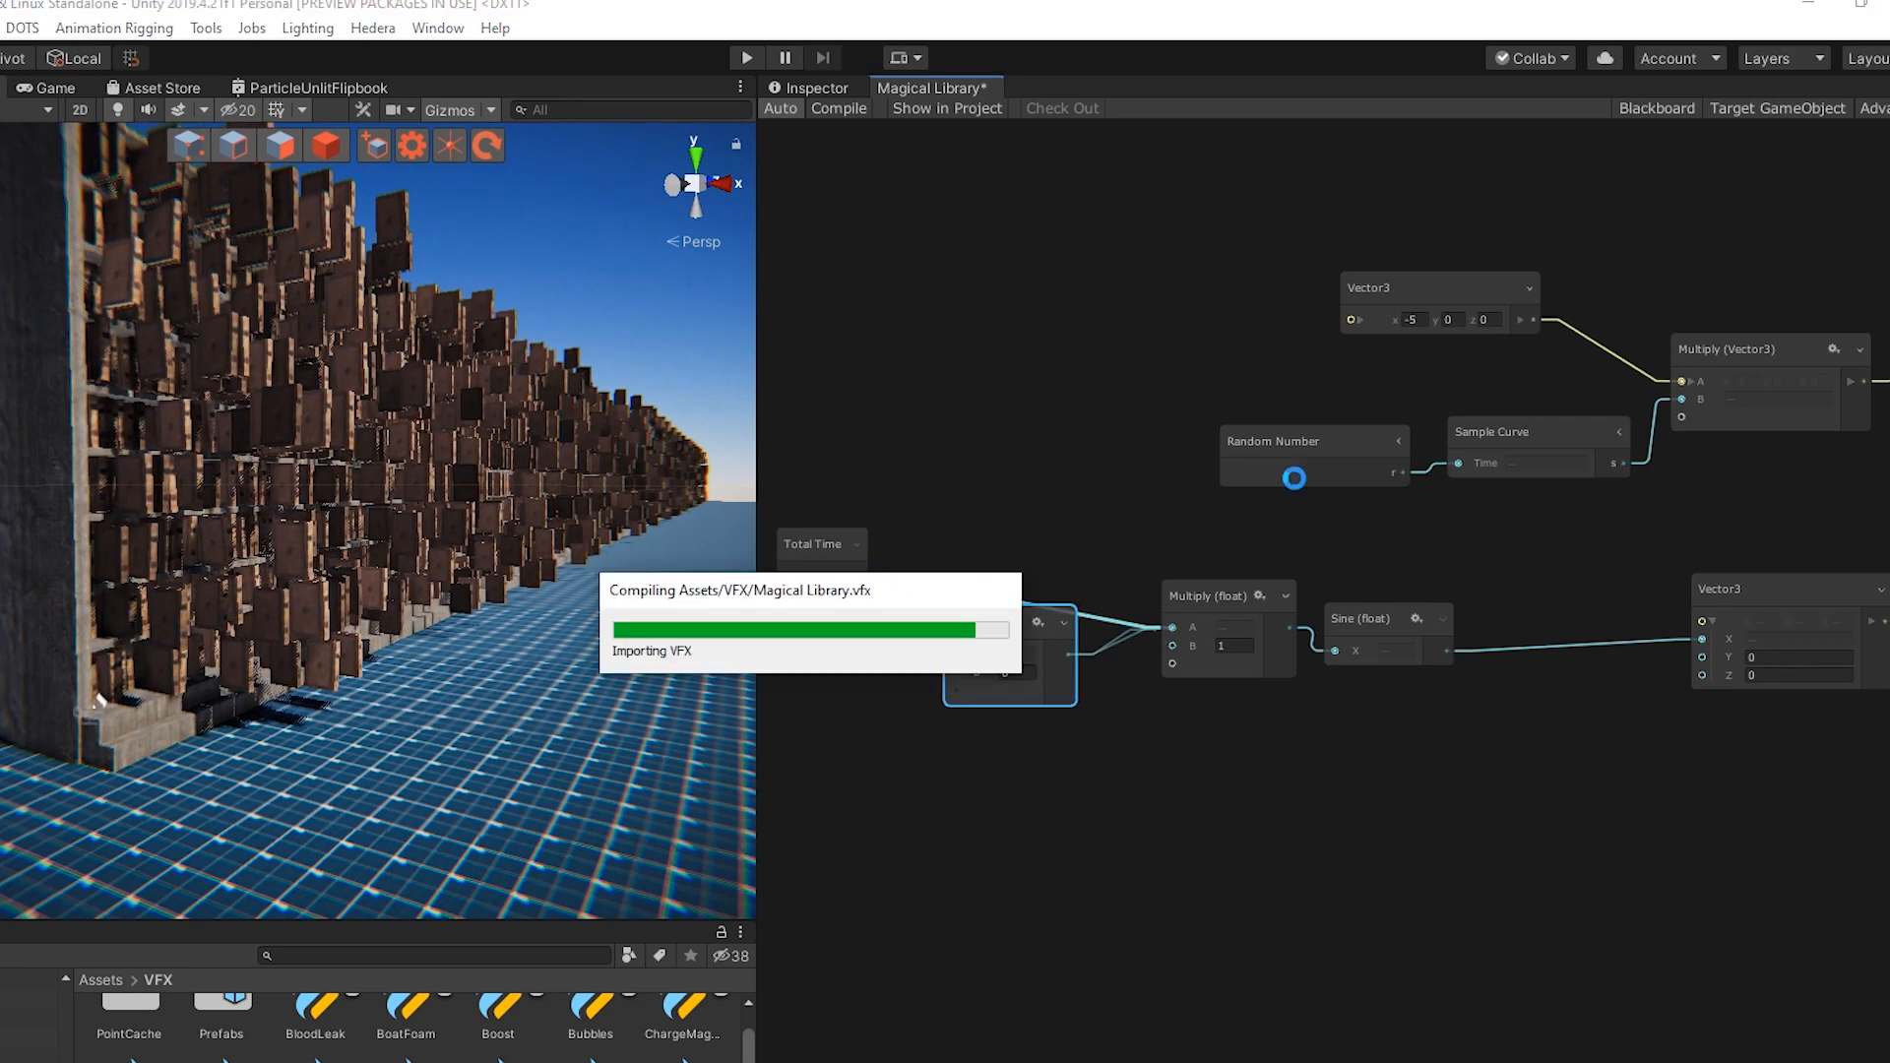
# Connect the Random Number node to the B inputs of the float Add and Multiply nodes and check the books' motion
pyautogui.moveTo(1279, 441); pyautogui.dragTo(1076, 345)
pyautogui.moveTo(1198, 379); pyautogui.dragTo(959, 675)
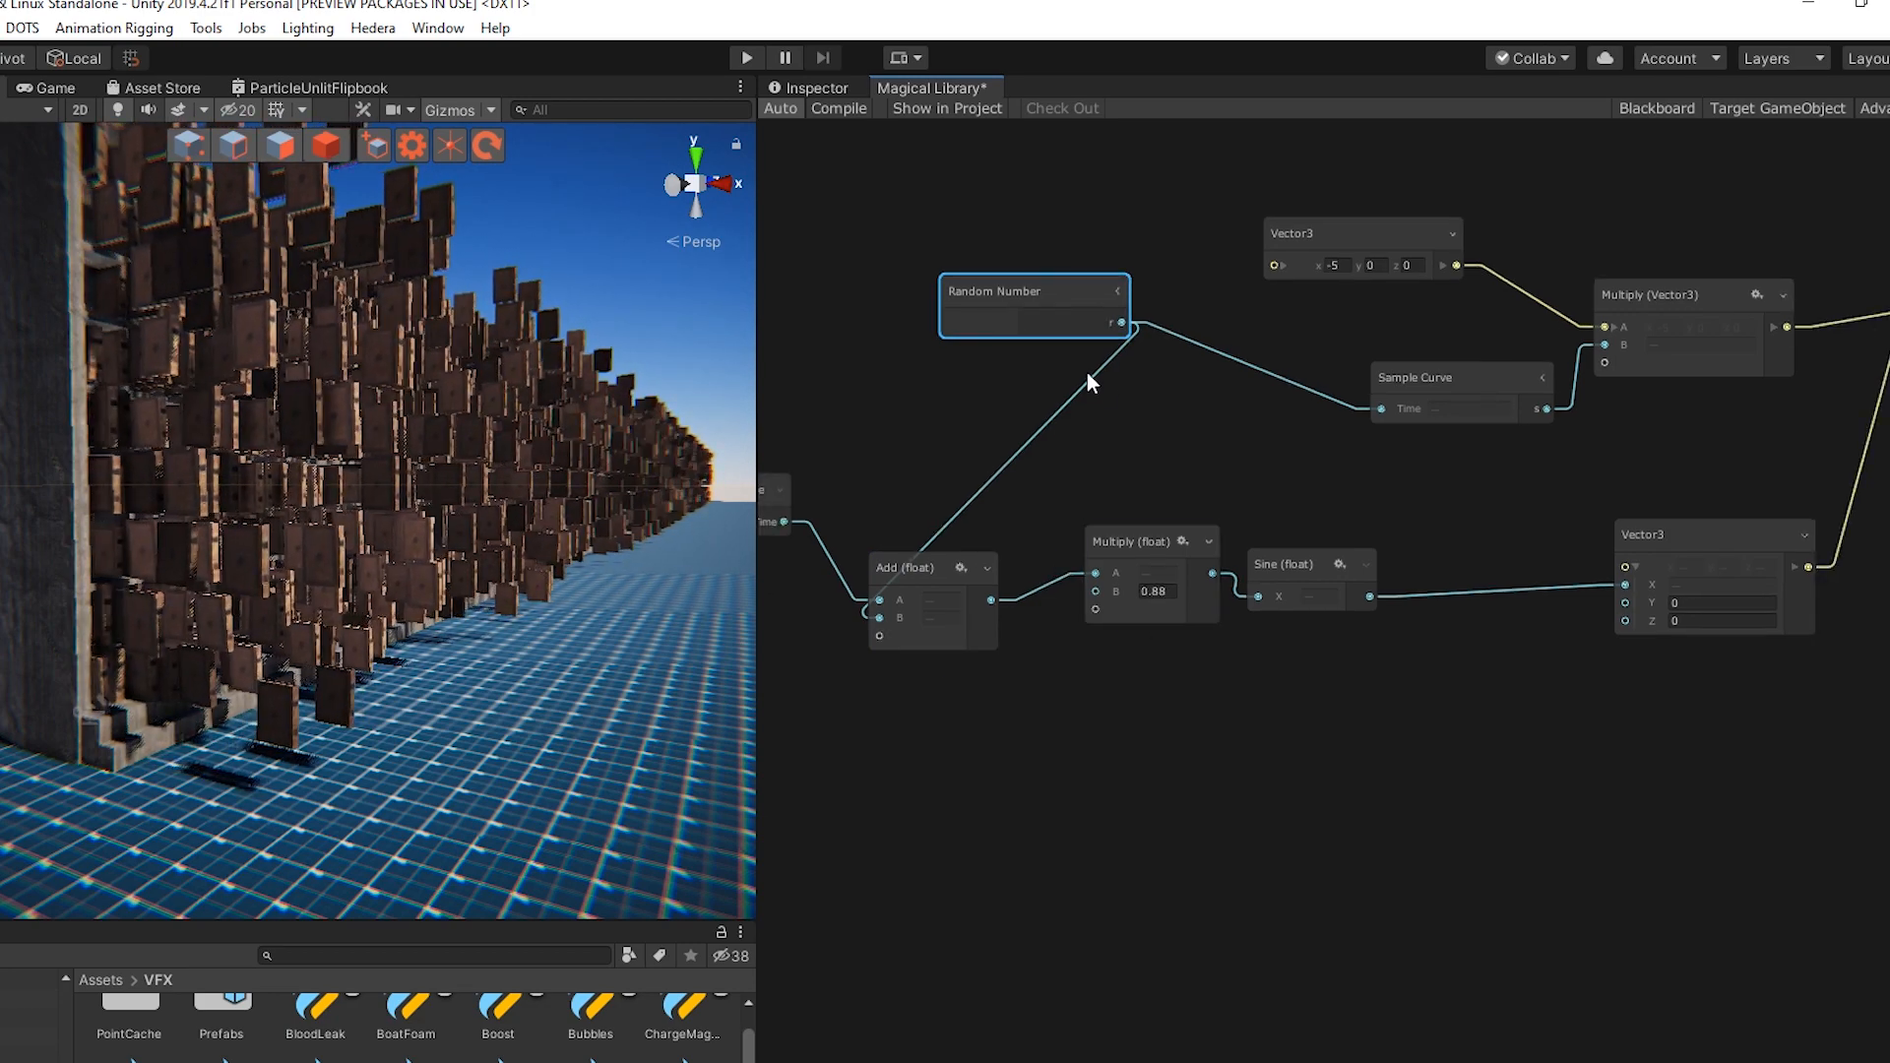
pyautogui.moveTo(1002, 301); pyautogui.dragTo(866, 272)
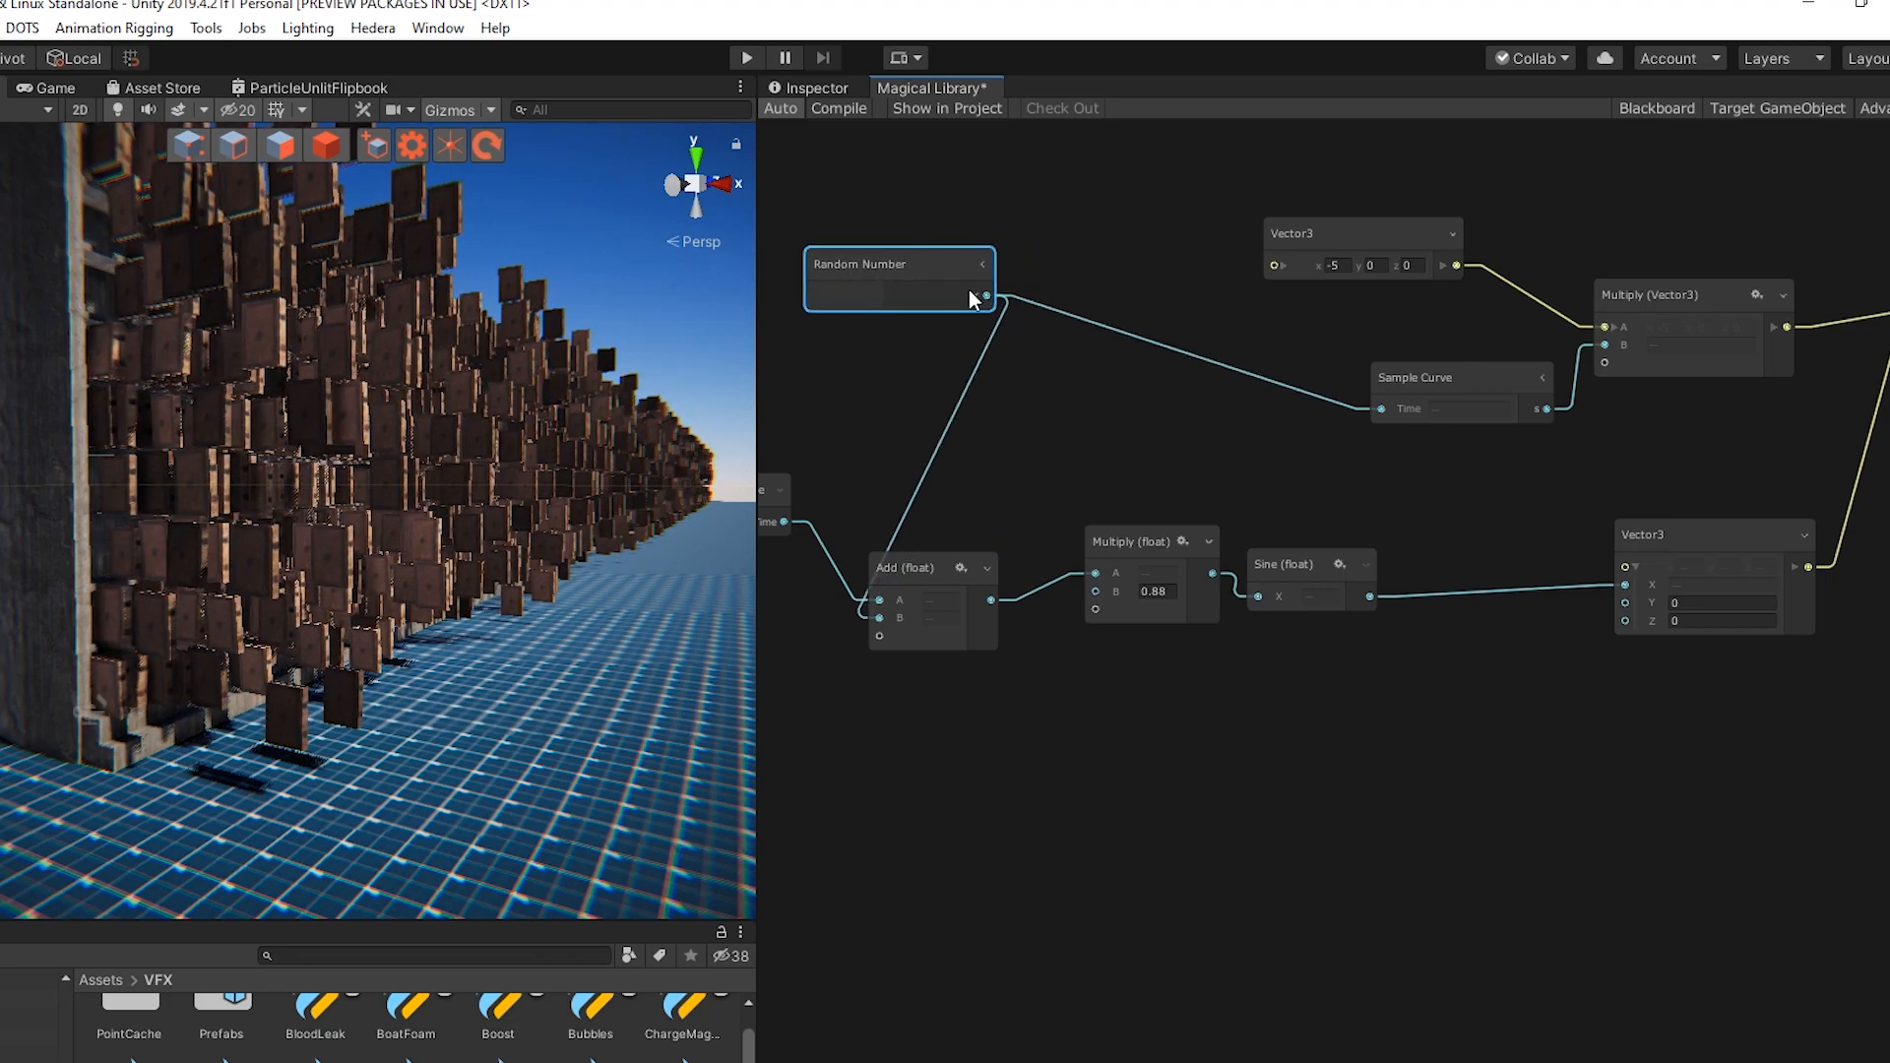
pyautogui.moveTo(991, 299); pyautogui.dragTo(1093, 593)
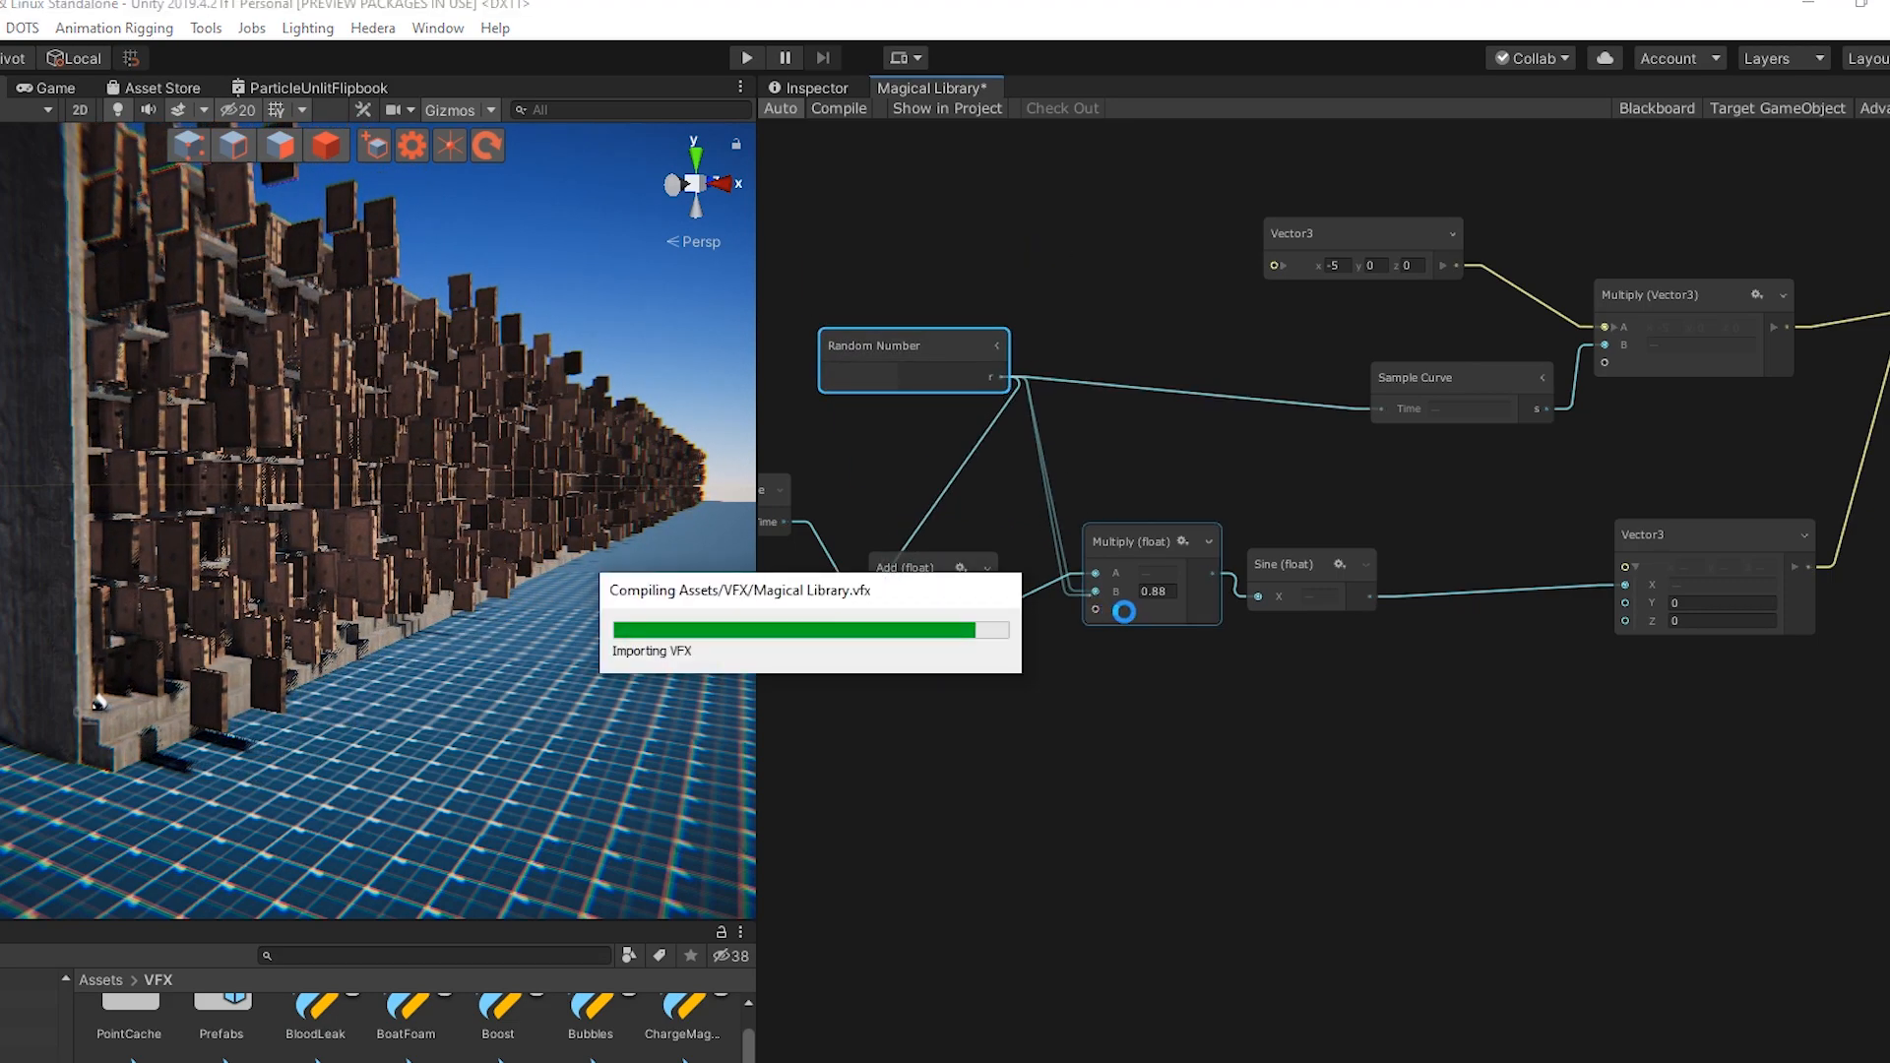
pyautogui.keyDown('alt'); pyautogui.moveTo(542, 581); pyautogui.dragTo(452, 579); pyautogui.keyUp('alt')
pyautogui.moveTo(451, 579); pyautogui.dragTo(530, 577, button='middle')
pyautogui.scroll(8, 551, 566)
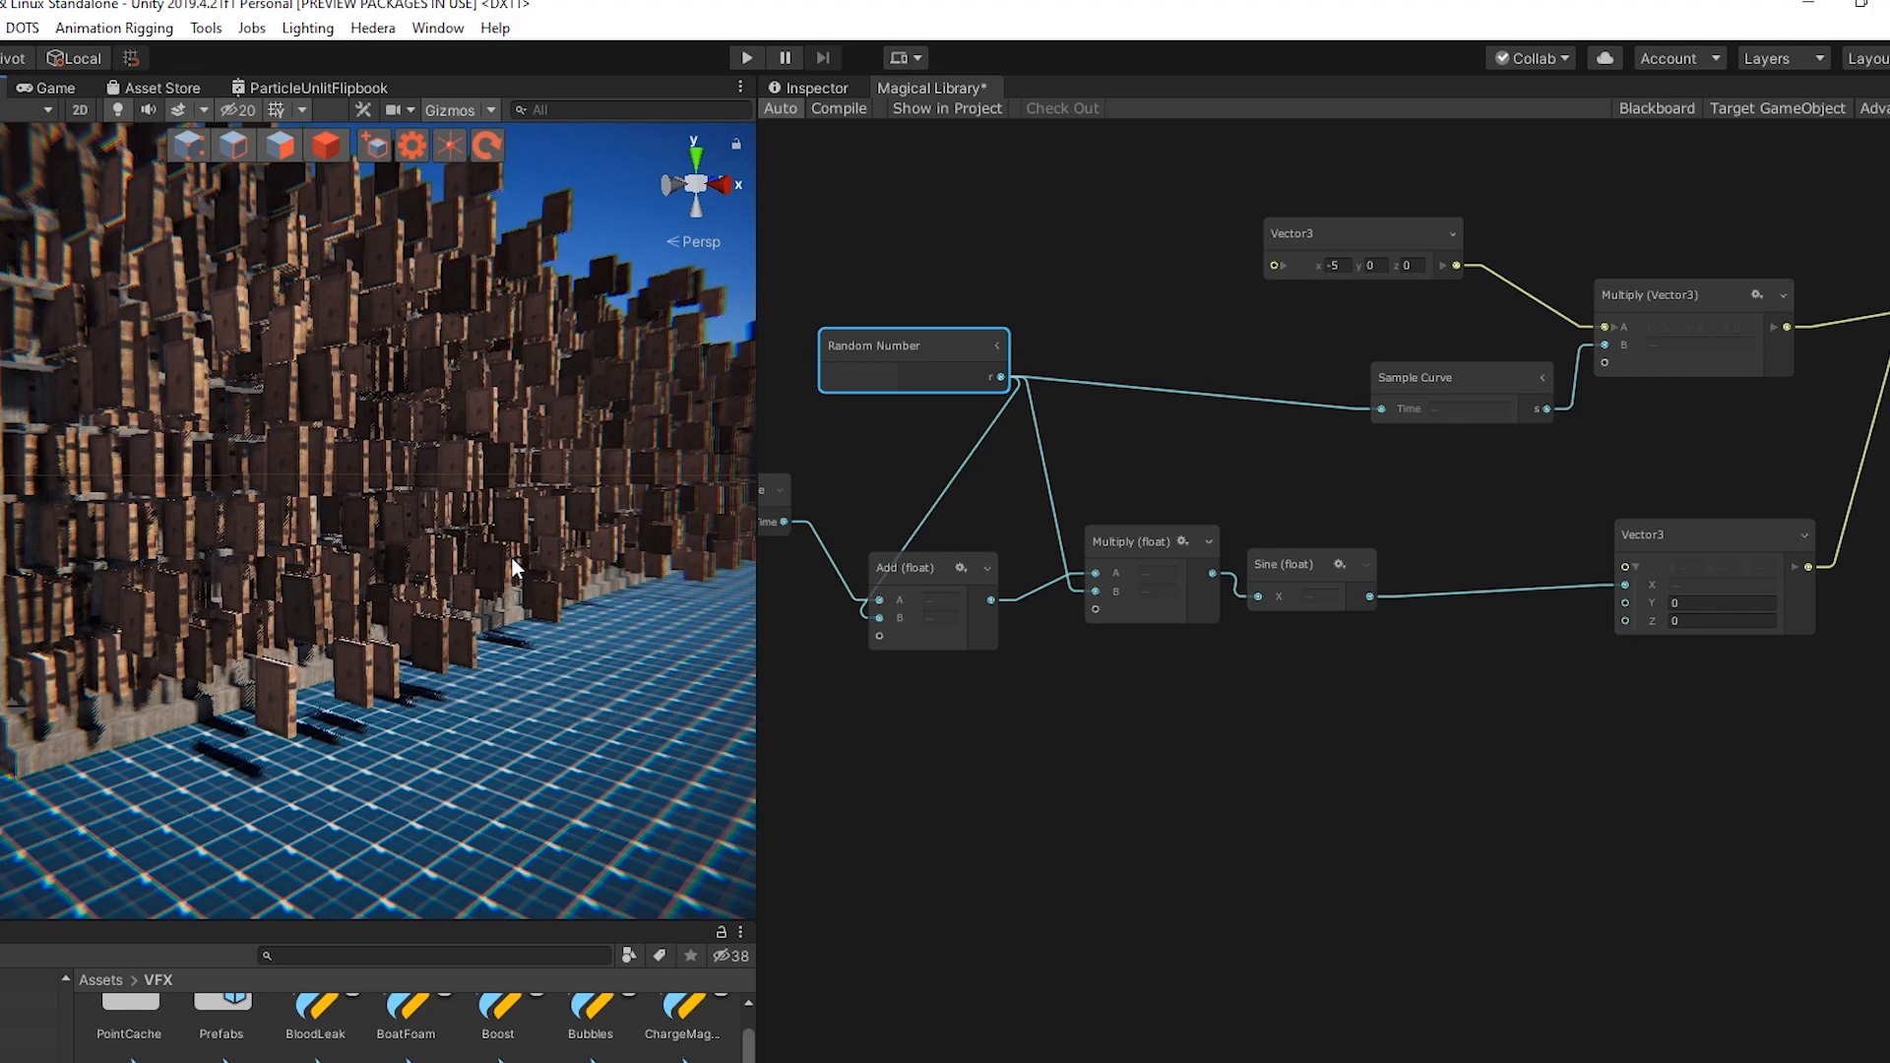
# Connect the Sine output to the lower Vector3's Z as well and check the books' motion around the shelf
pyautogui.moveTo(1191, 696); pyautogui.dragTo(1038, 675, button='middle')
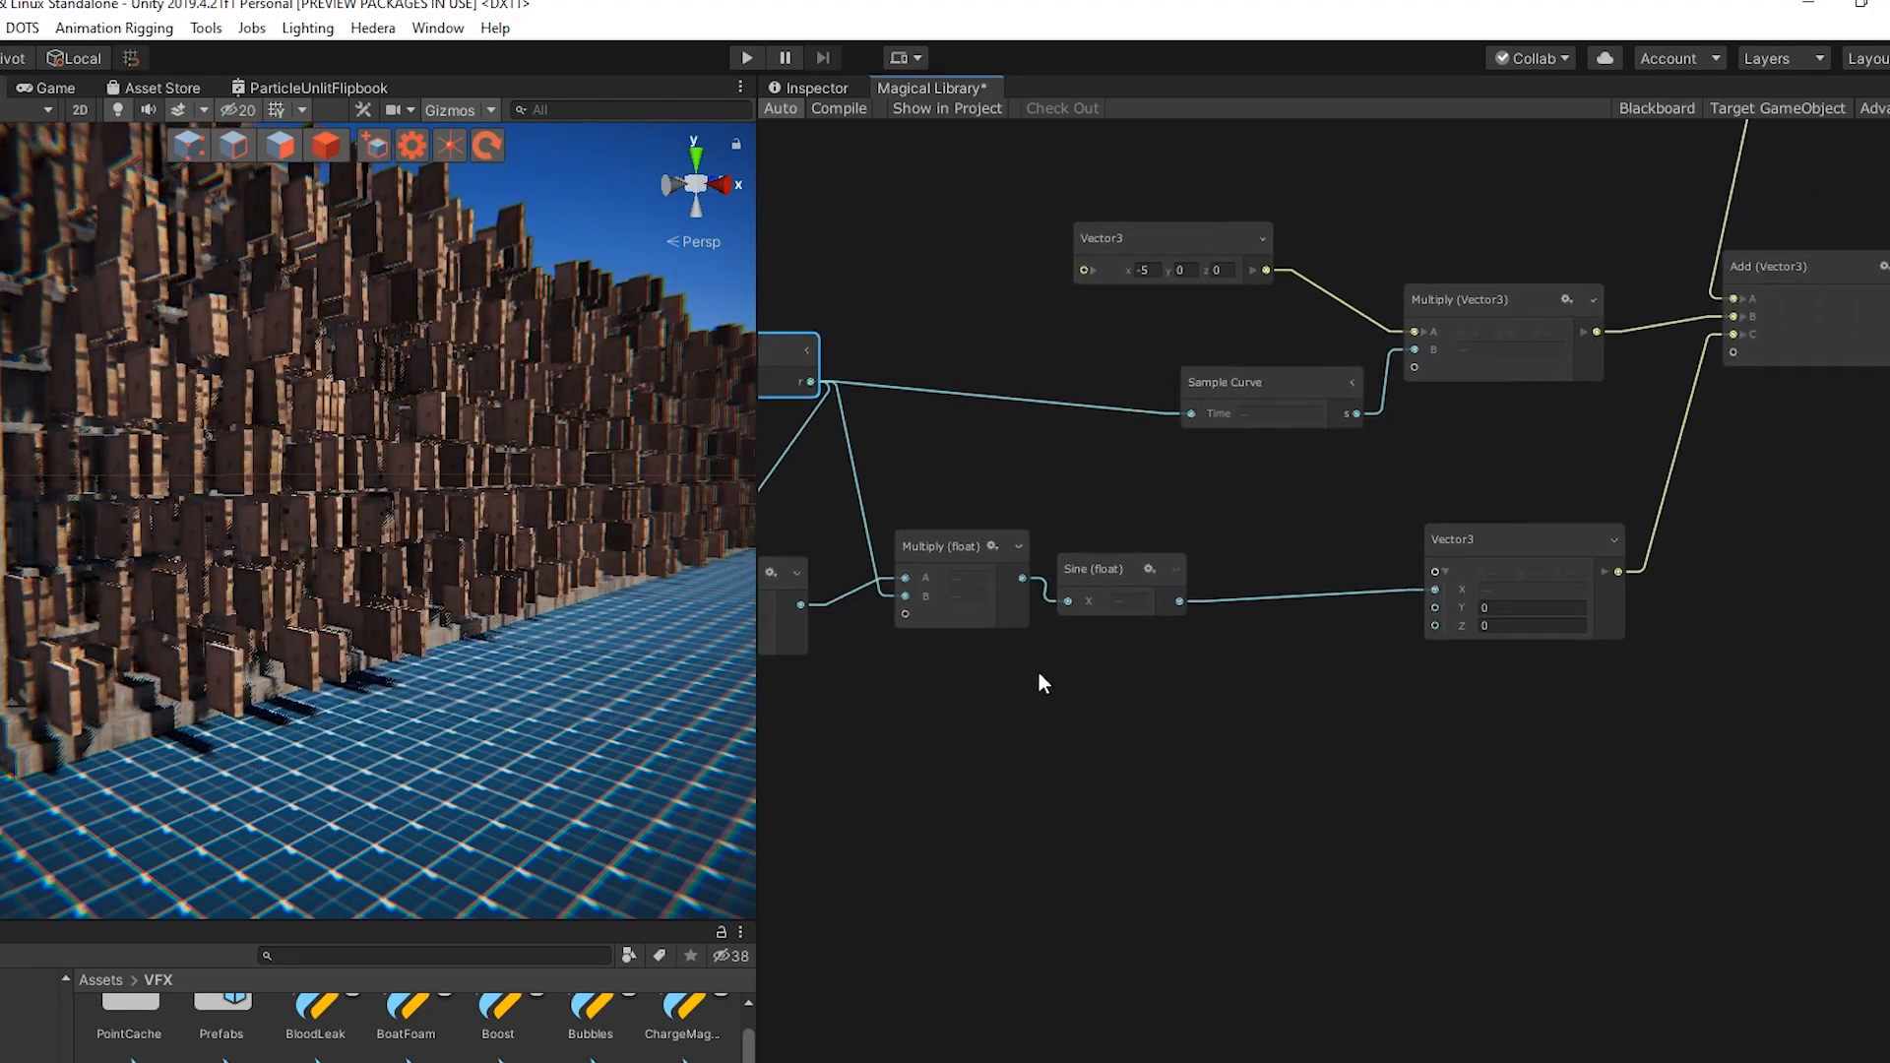
pyautogui.moveTo(1179, 601); pyautogui.dragTo(1434, 625)
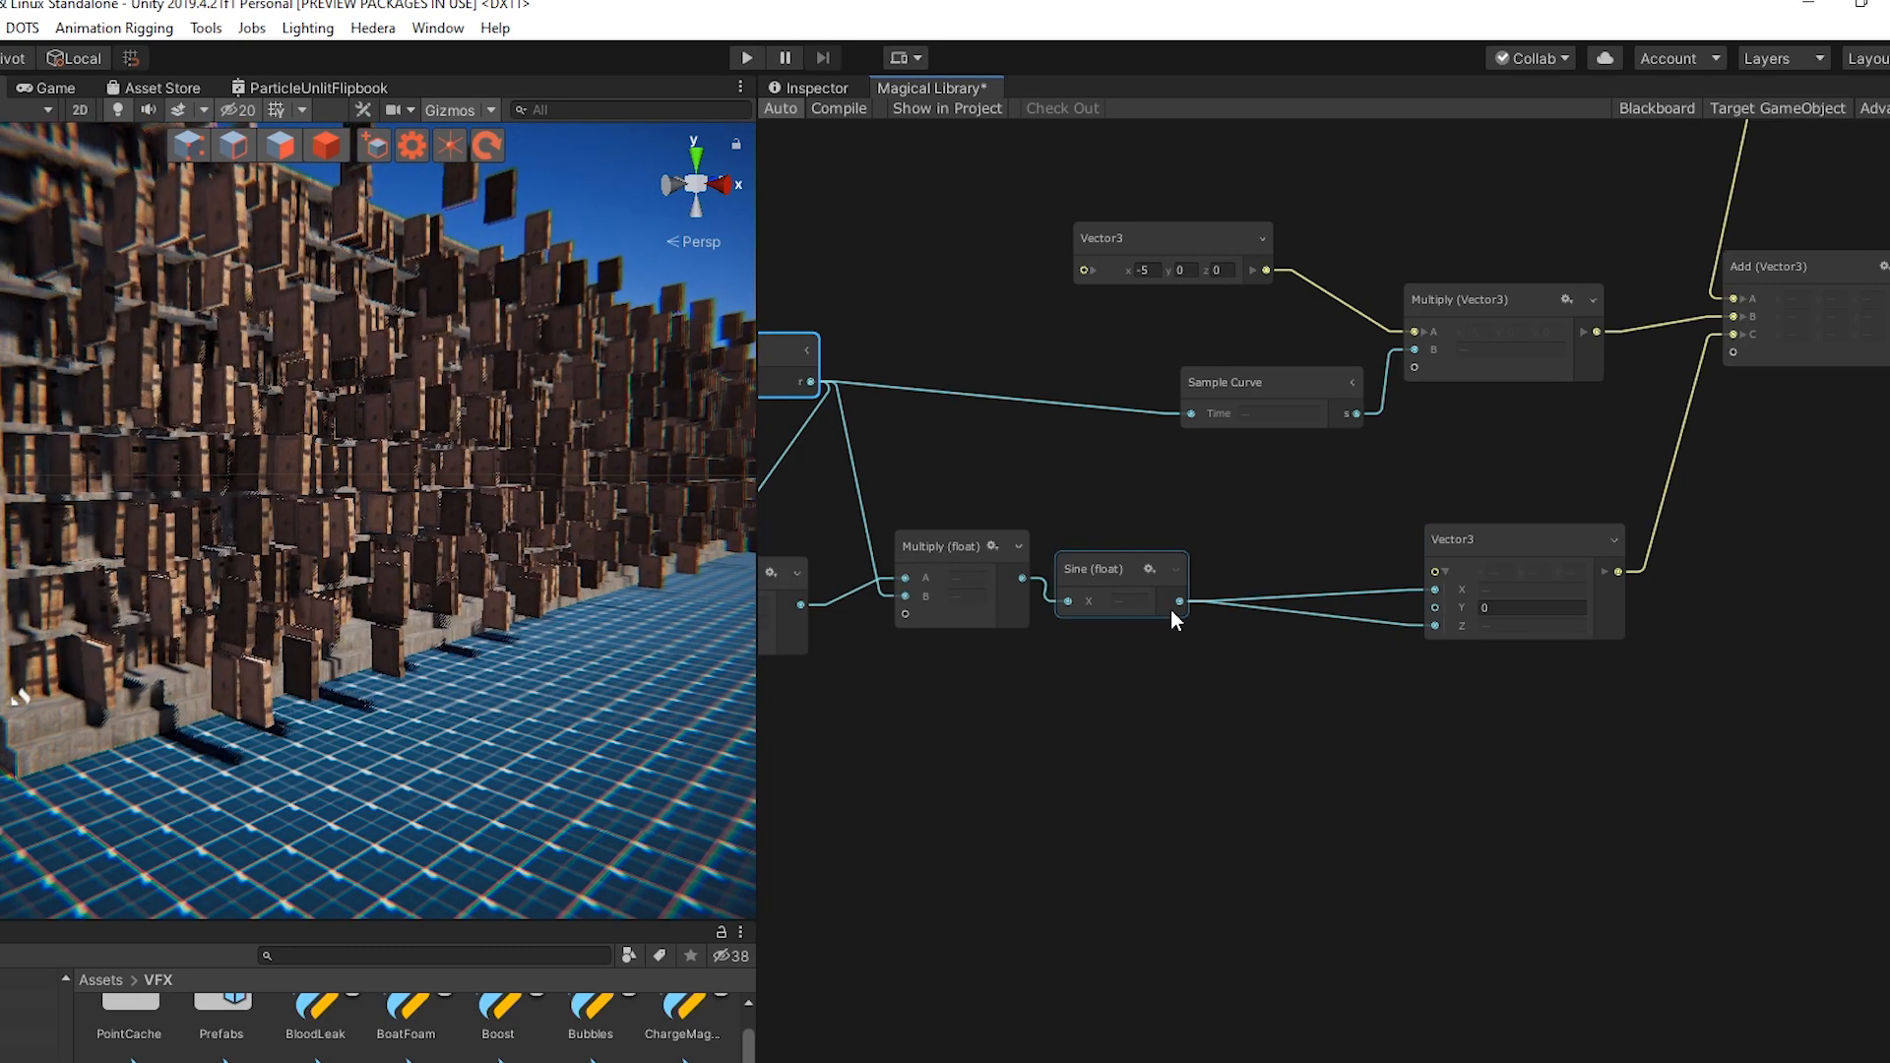
pyautogui.keyDown('alt'); pyautogui.moveTo(471, 594); pyautogui.dragTo(589, 591); pyautogui.keyUp('alt')
pyautogui.scroll(-1, 867, 684)
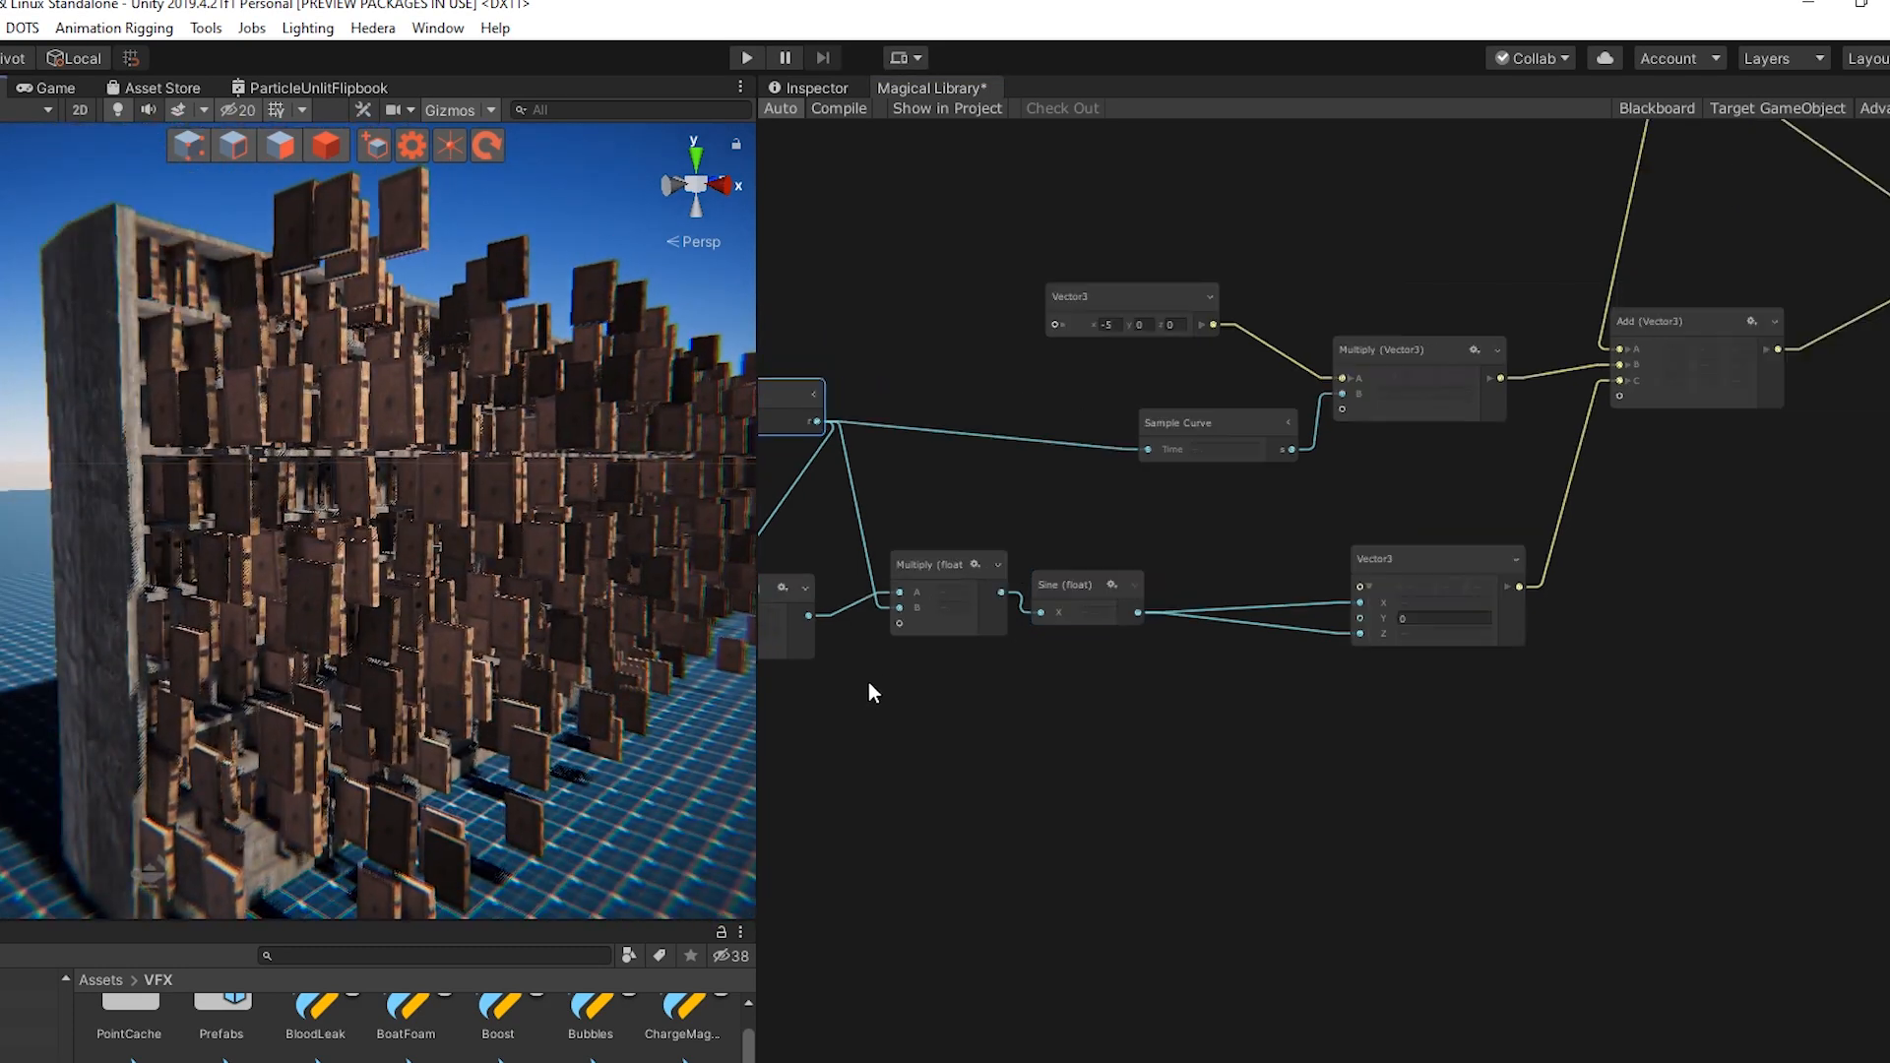
# Duplicate the float Add, Multiply and Sine nodes below the originals and connect Total Time to the copied Add
pyautogui.moveTo(1040, 677); pyautogui.dragTo(1315, 568, button='middle')
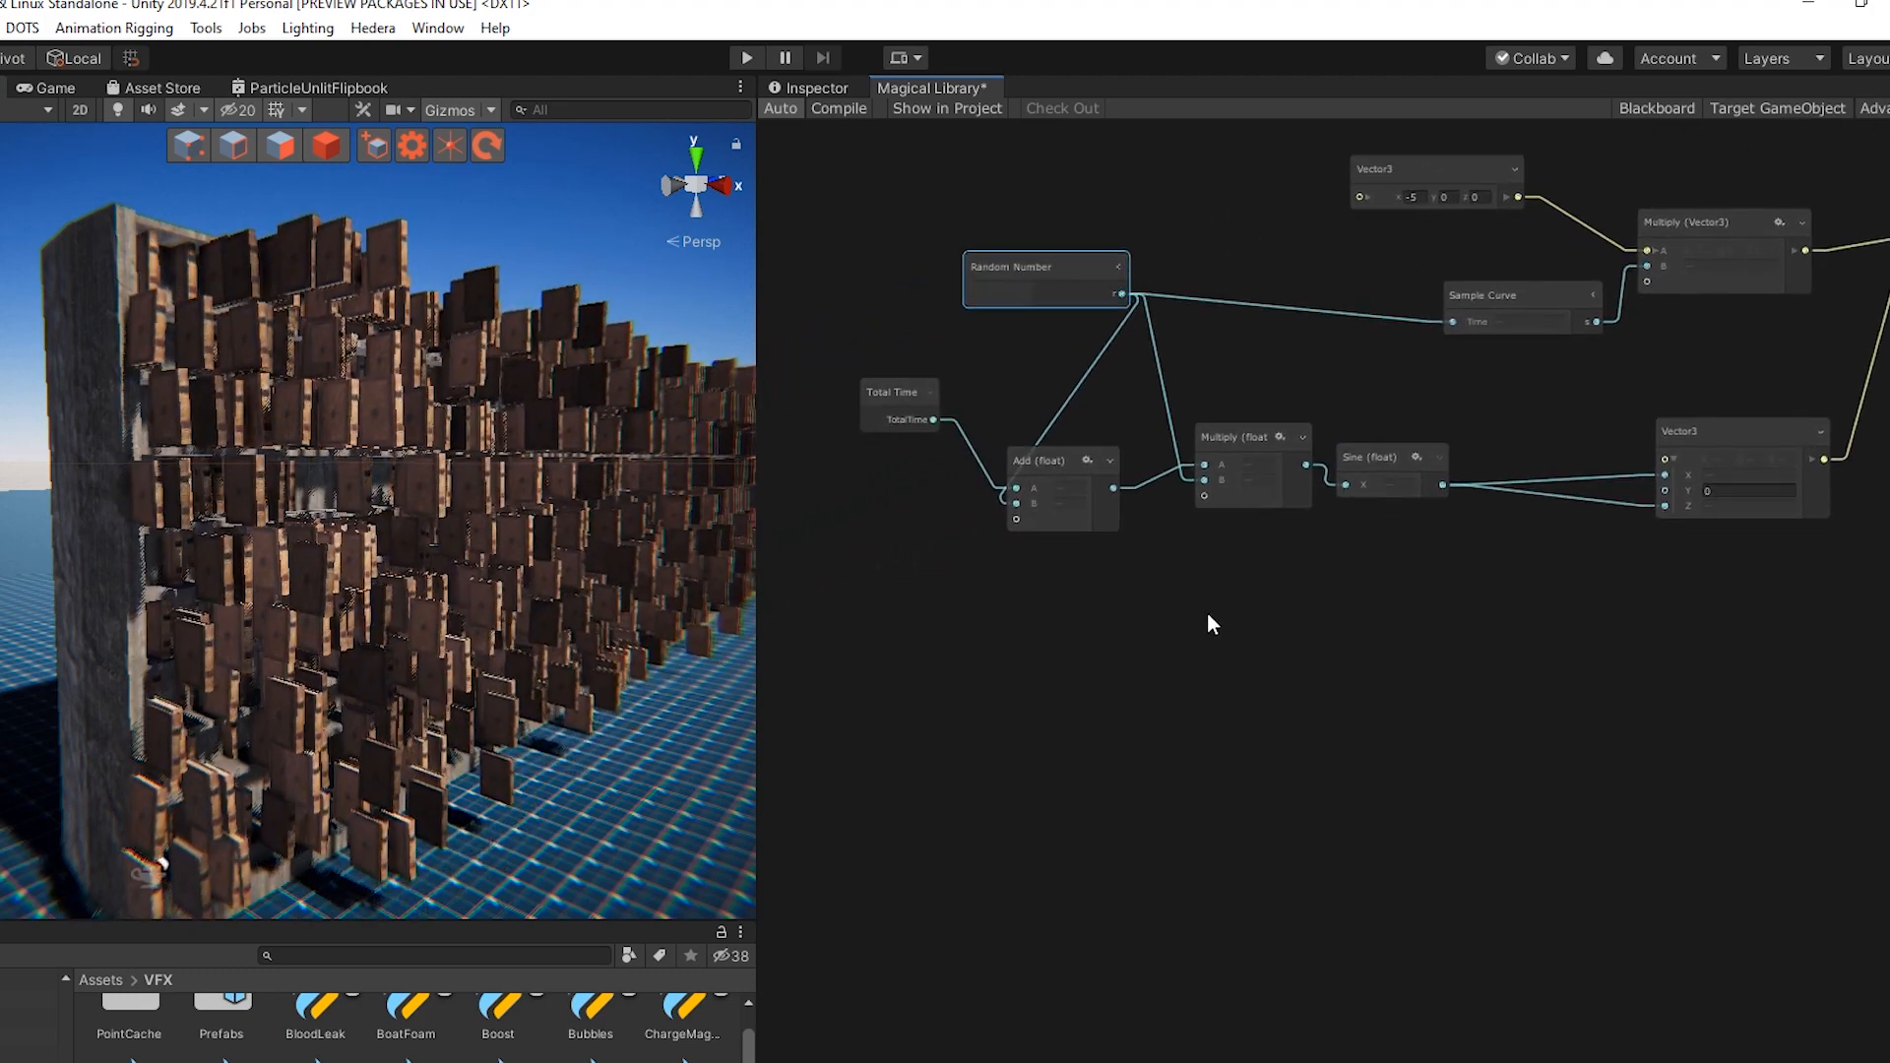
pyautogui.click(1077, 446)
pyautogui.moveTo(1018, 393); pyautogui.dragTo(1374, 524)
pyautogui.hotkey('ctrl', 'd')
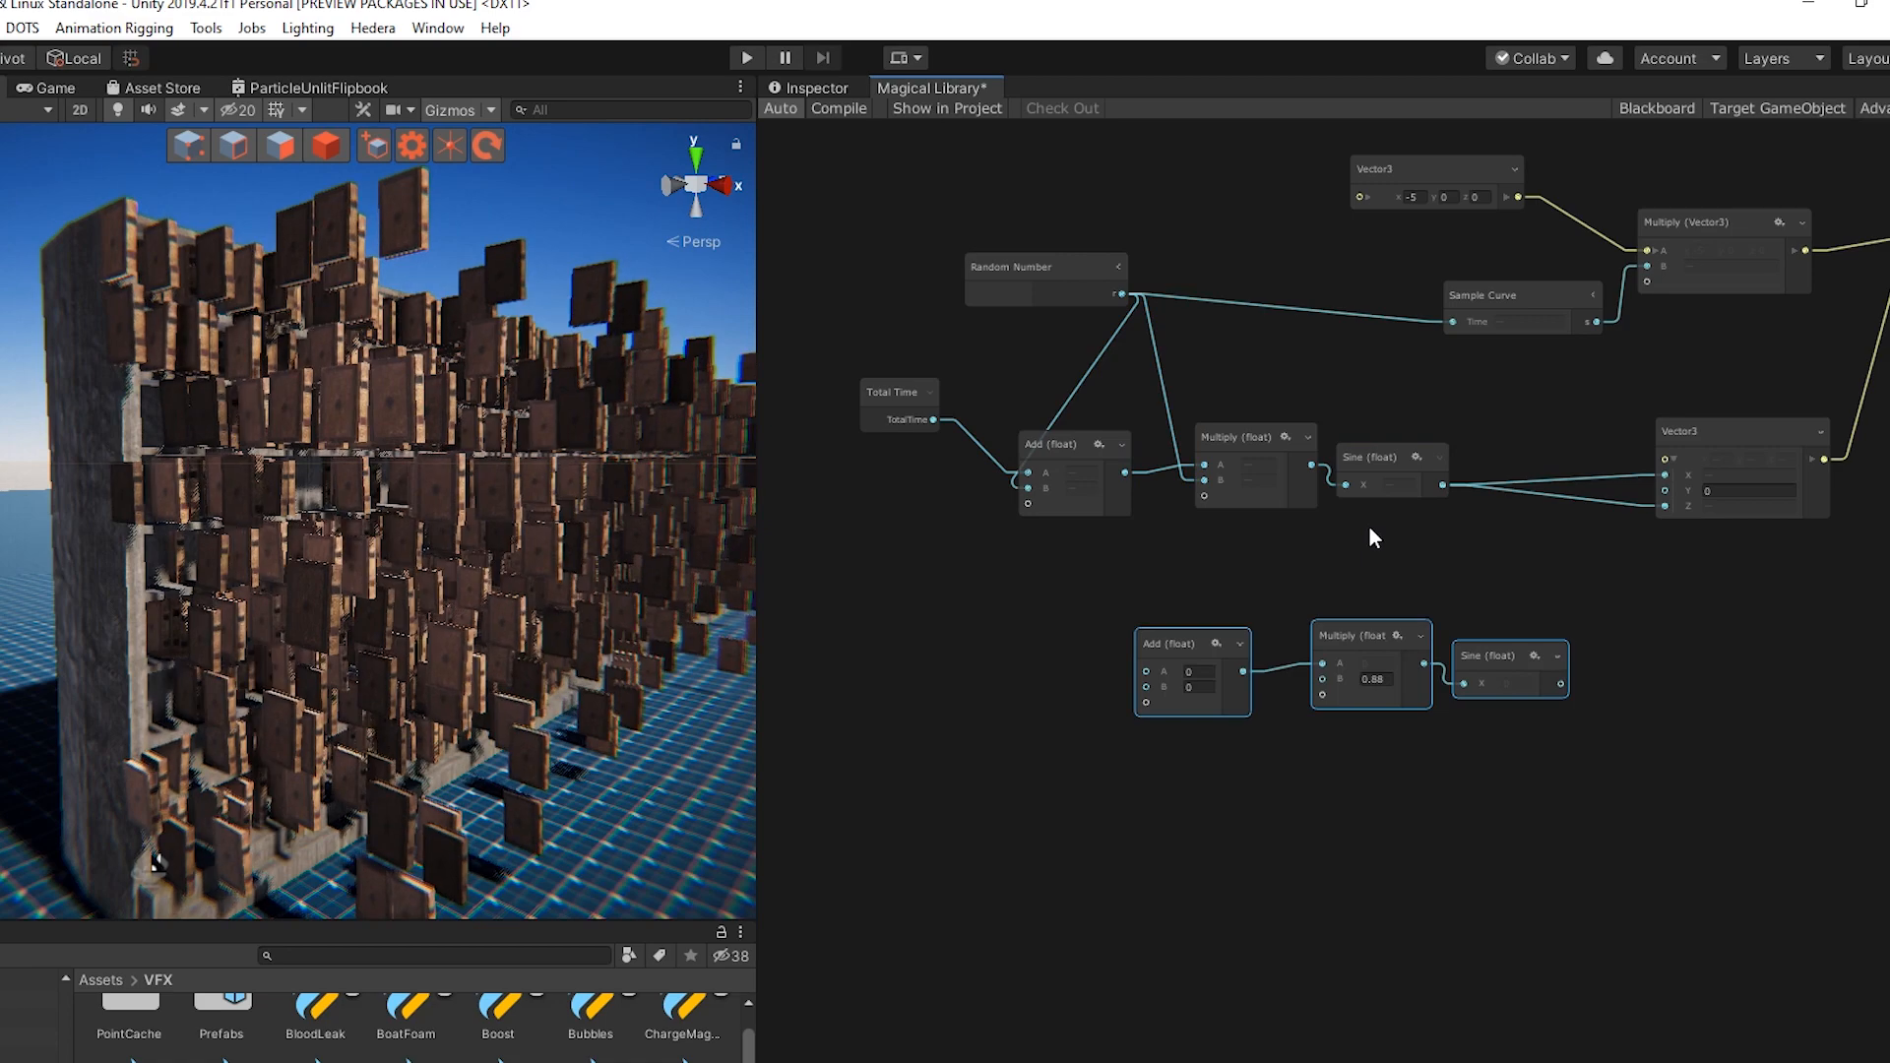
pyautogui.moveTo(1165, 646); pyautogui.dragTo(1096, 602)
pyautogui.moveTo(934, 420); pyautogui.dragTo(1073, 644)
# Duplicate the Random Number node, place it in front of the lower Add node and connect it to that Add
pyautogui.click(1030, 279)
pyautogui.hotkey('ctrl', 'd')
pyautogui.moveTo(1343, 653); pyautogui.dragTo(853, 586)
pyautogui.moveTo(938, 655); pyautogui.dragTo(1109, 629)
# Feed the lower Sine into the Vector3's Z and Y, connect the second Random Number to the lower Multiply's B, and check the motion
pyautogui.moveTo(1529, 637); pyautogui.dragTo(1693, 505)
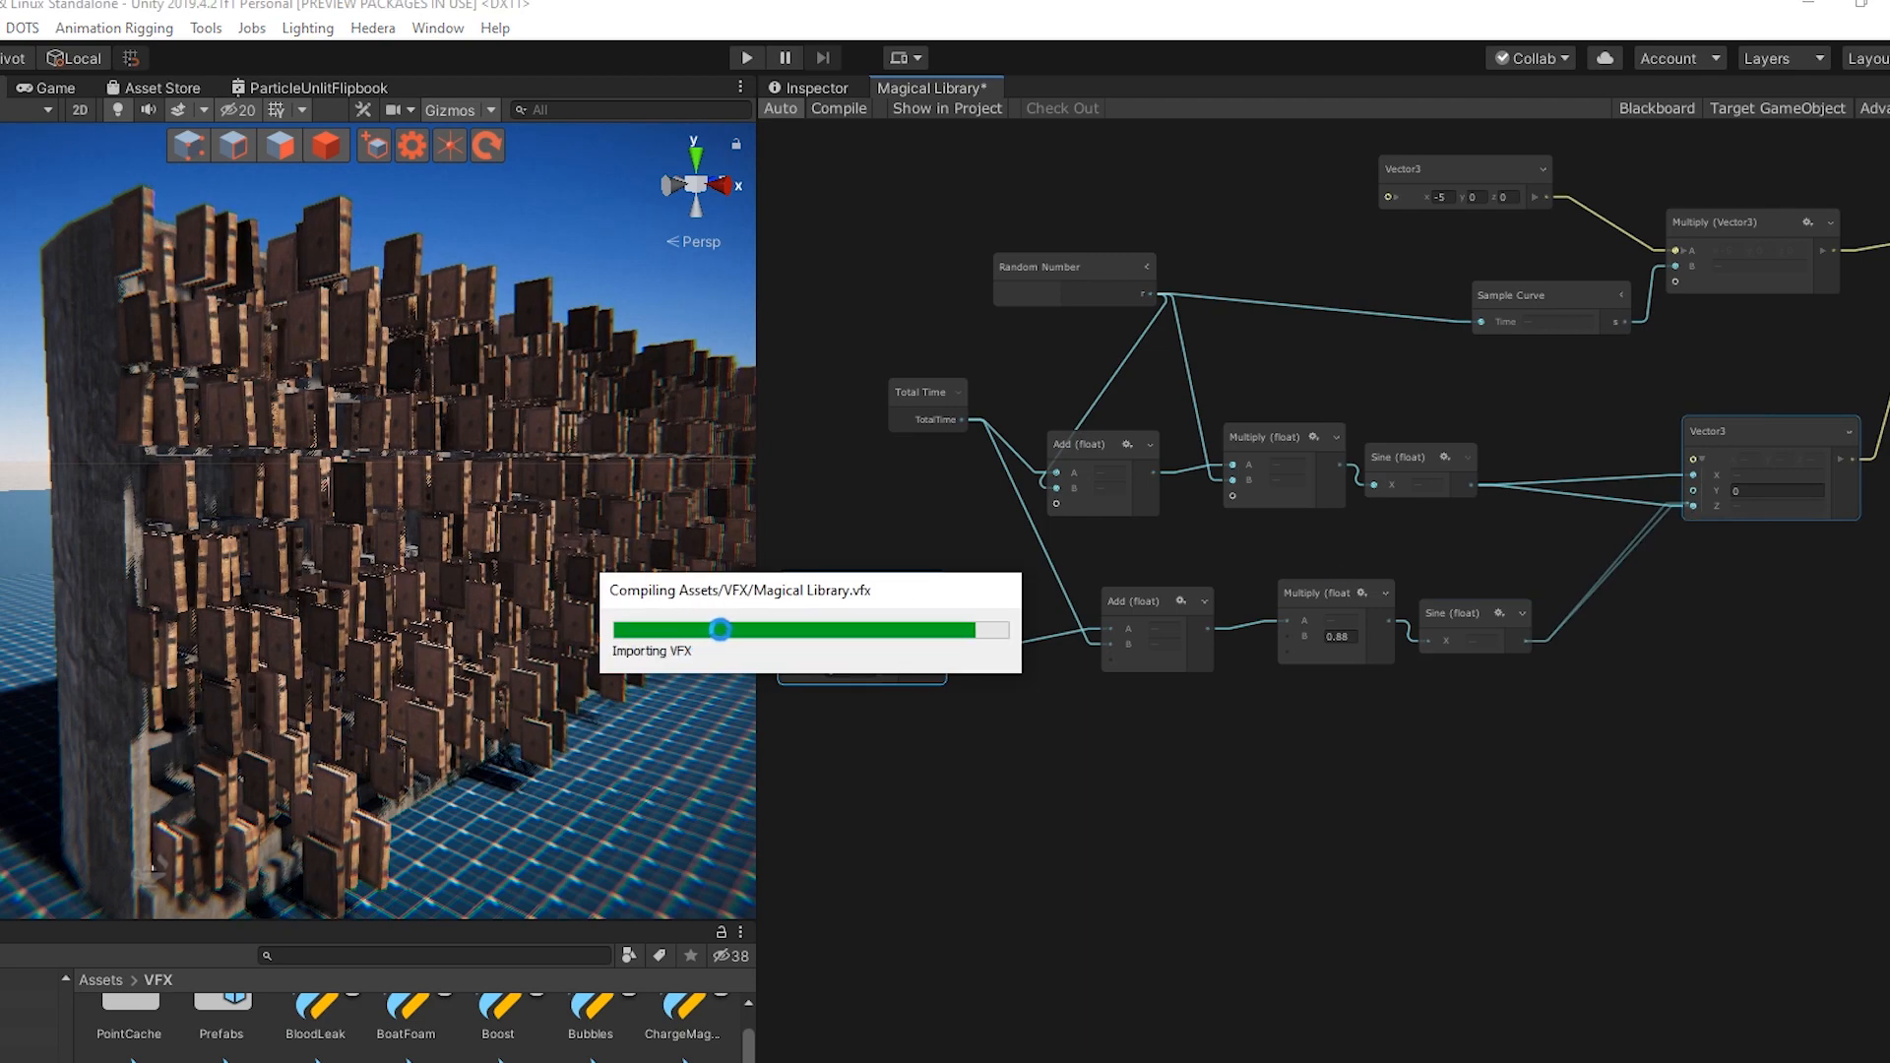
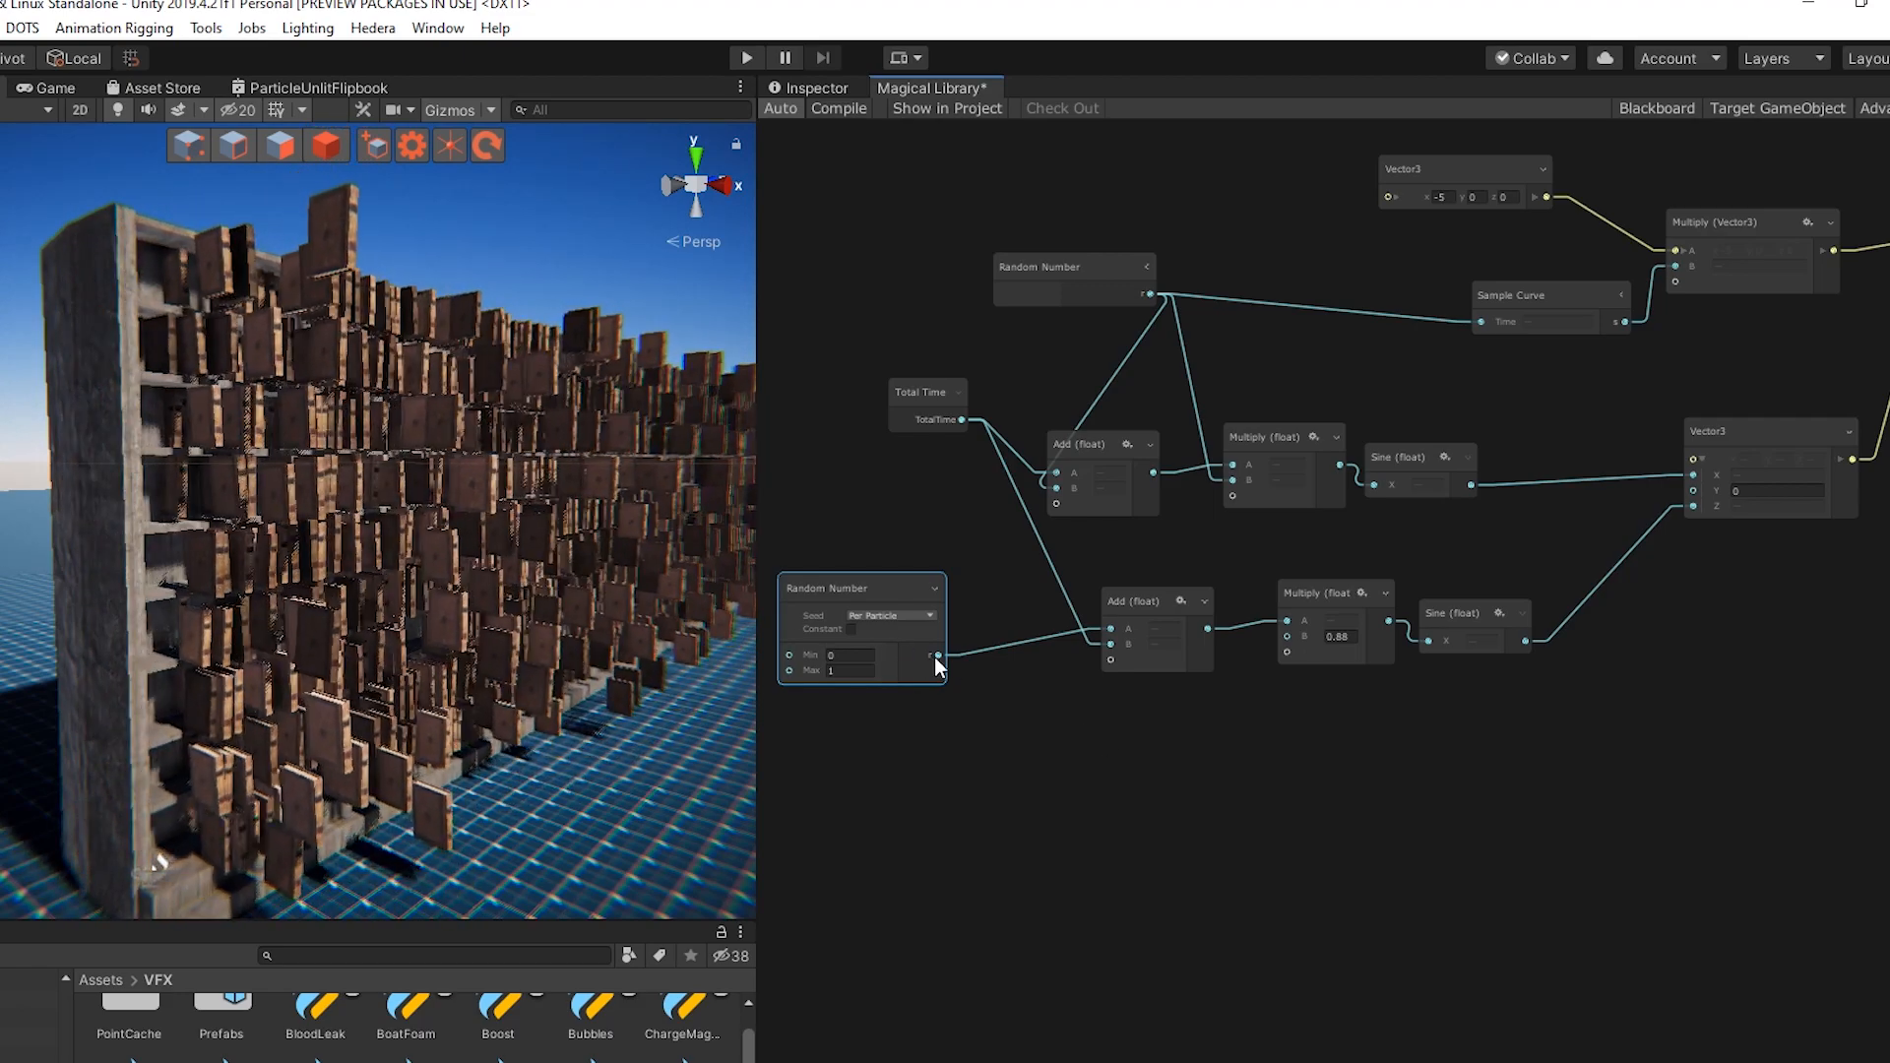
pyautogui.moveTo(938, 656); pyautogui.dragTo(1285, 636)
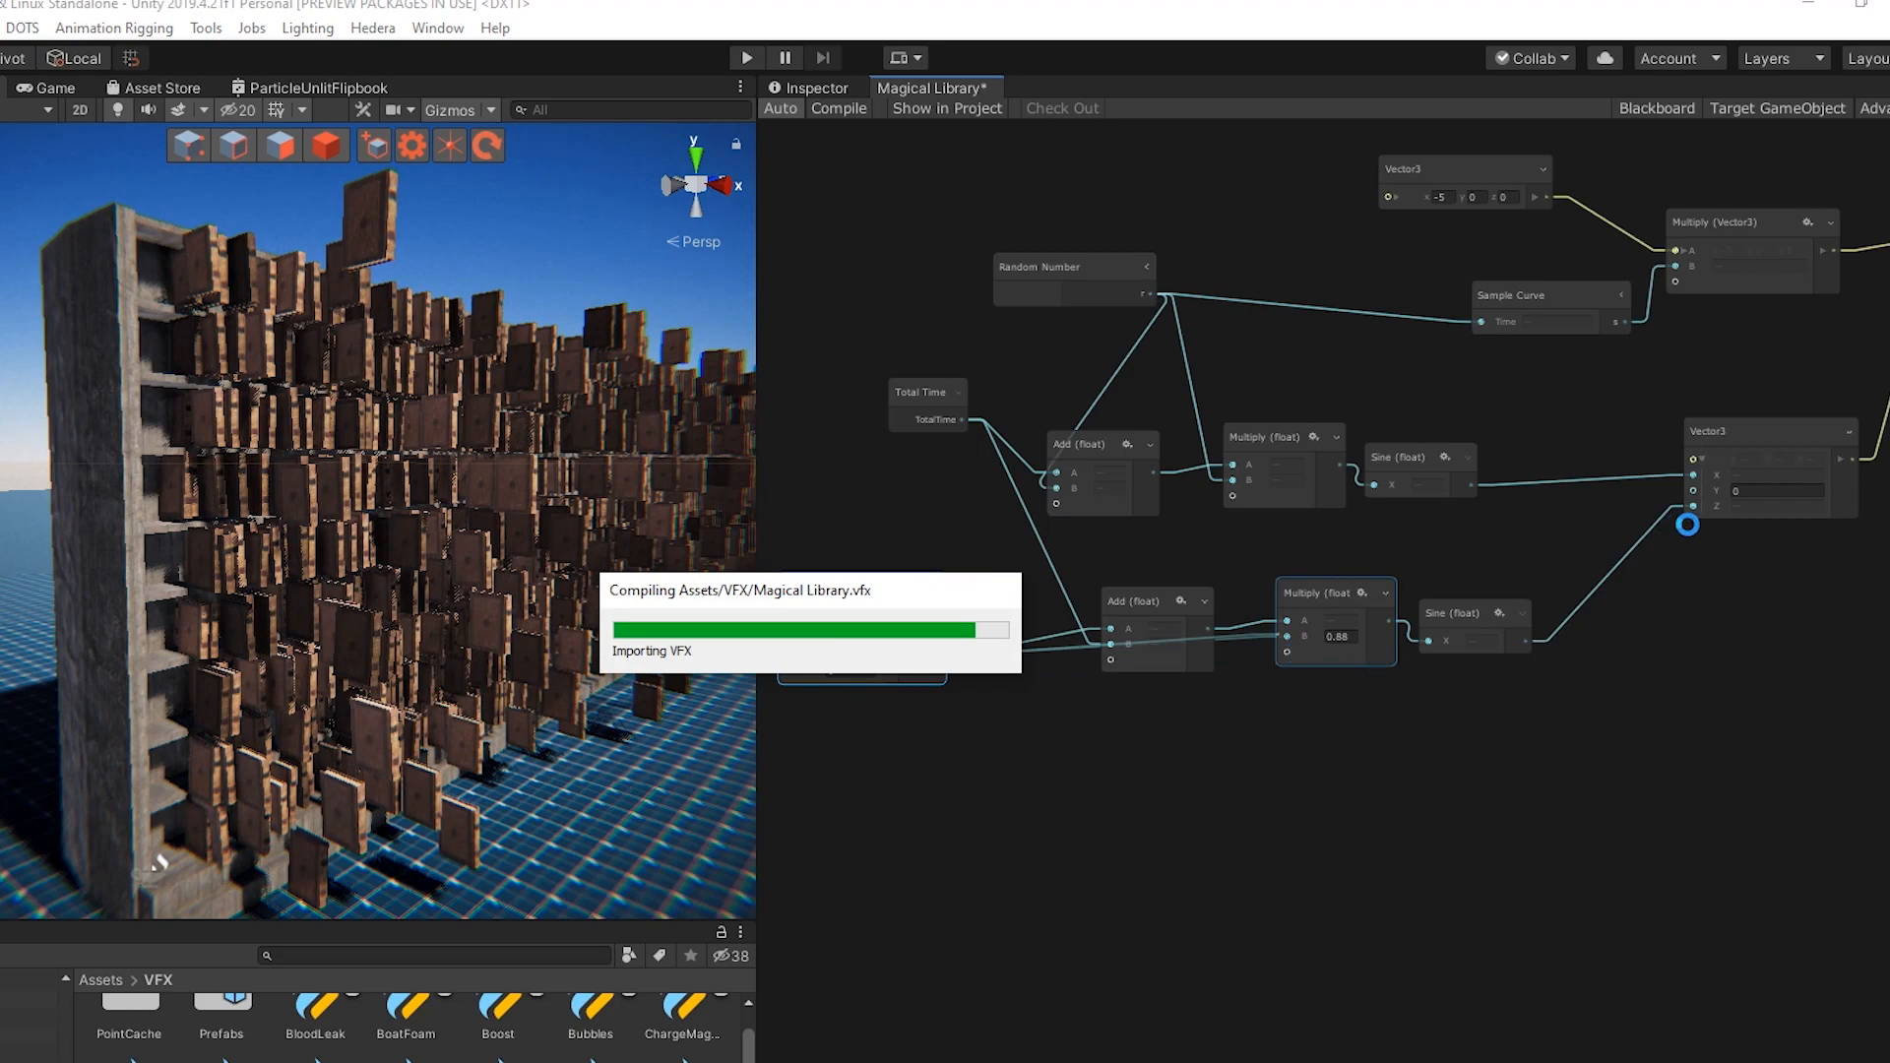
pyautogui.moveTo(1528, 641); pyautogui.dragTo(1684, 490)
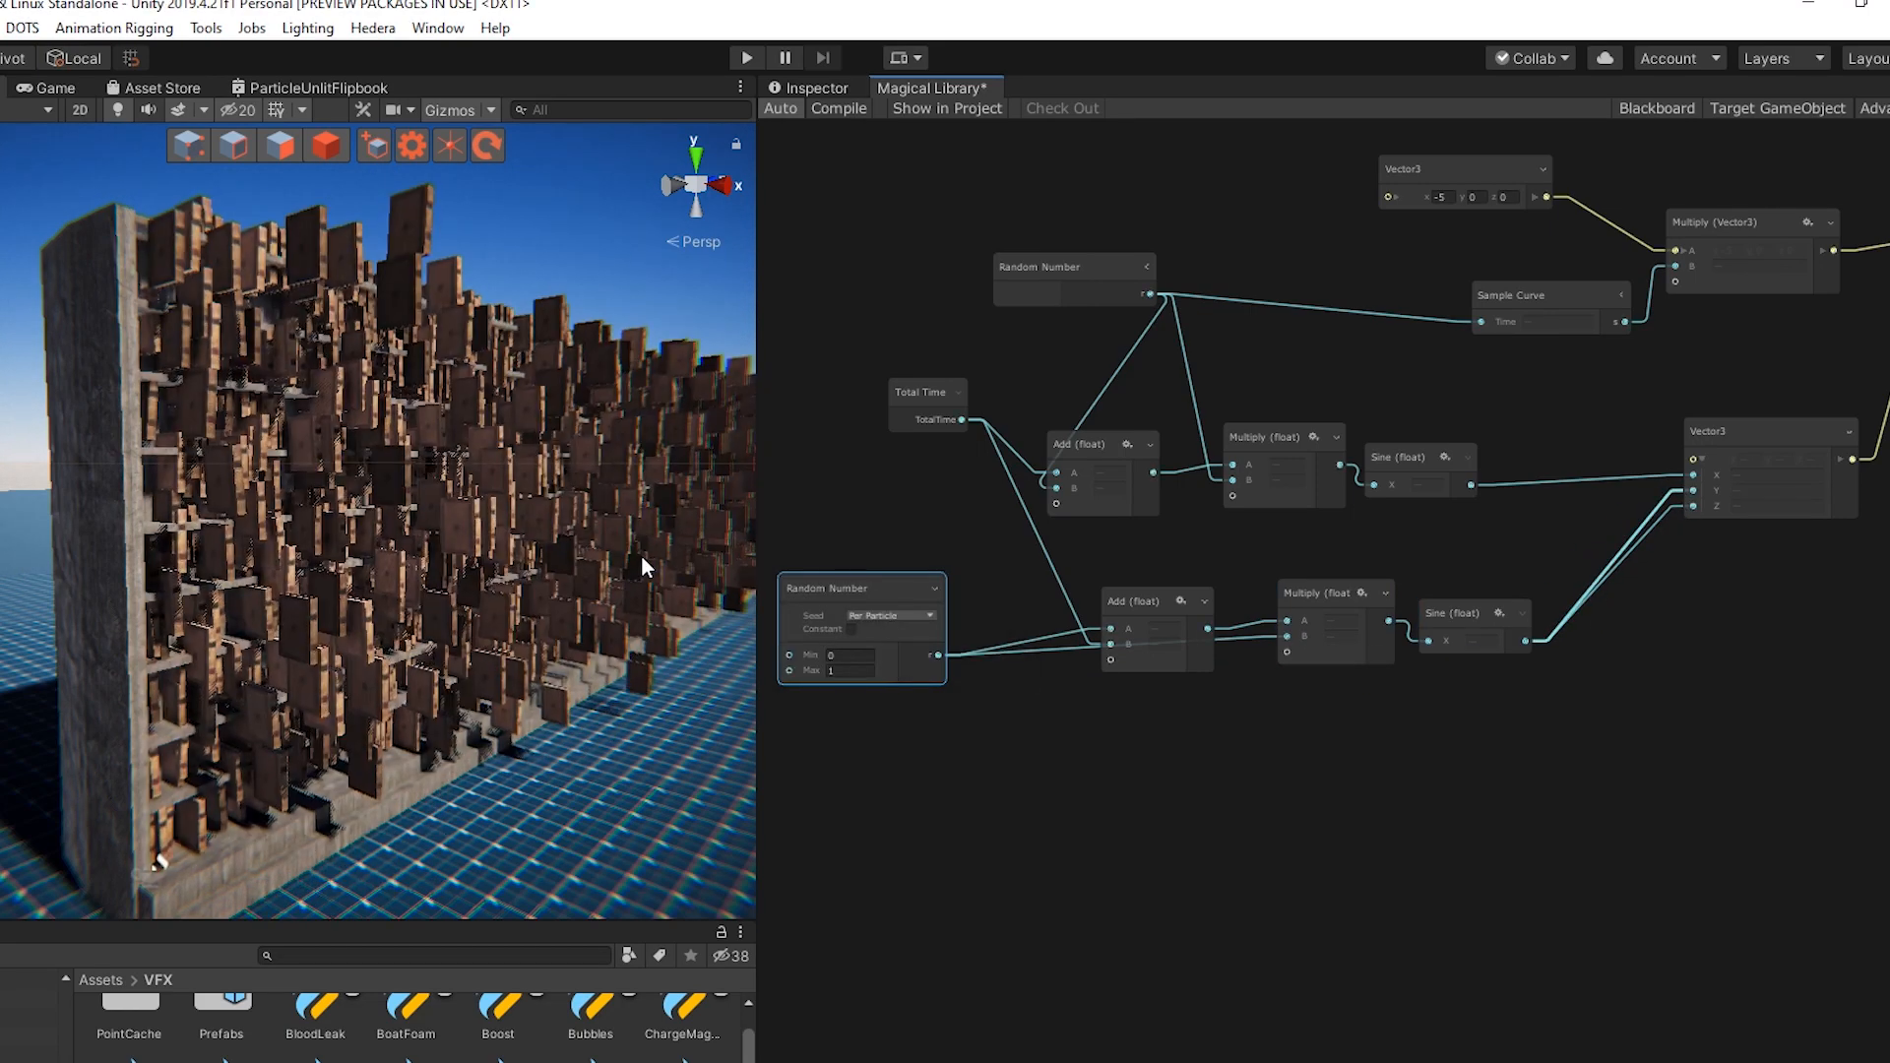
pyautogui.scroll(-3, 642, 558)
pyautogui.moveTo(554, 595)
pyautogui.keyDown('alt'); pyautogui.mouseDown()
pyautogui.moveTo(506, 582)
pyautogui.moveTo(551, 611)
pyautogui.mouseUp(); pyautogui.keyUp('alt')
pyautogui.scroll(3, 551, 610)
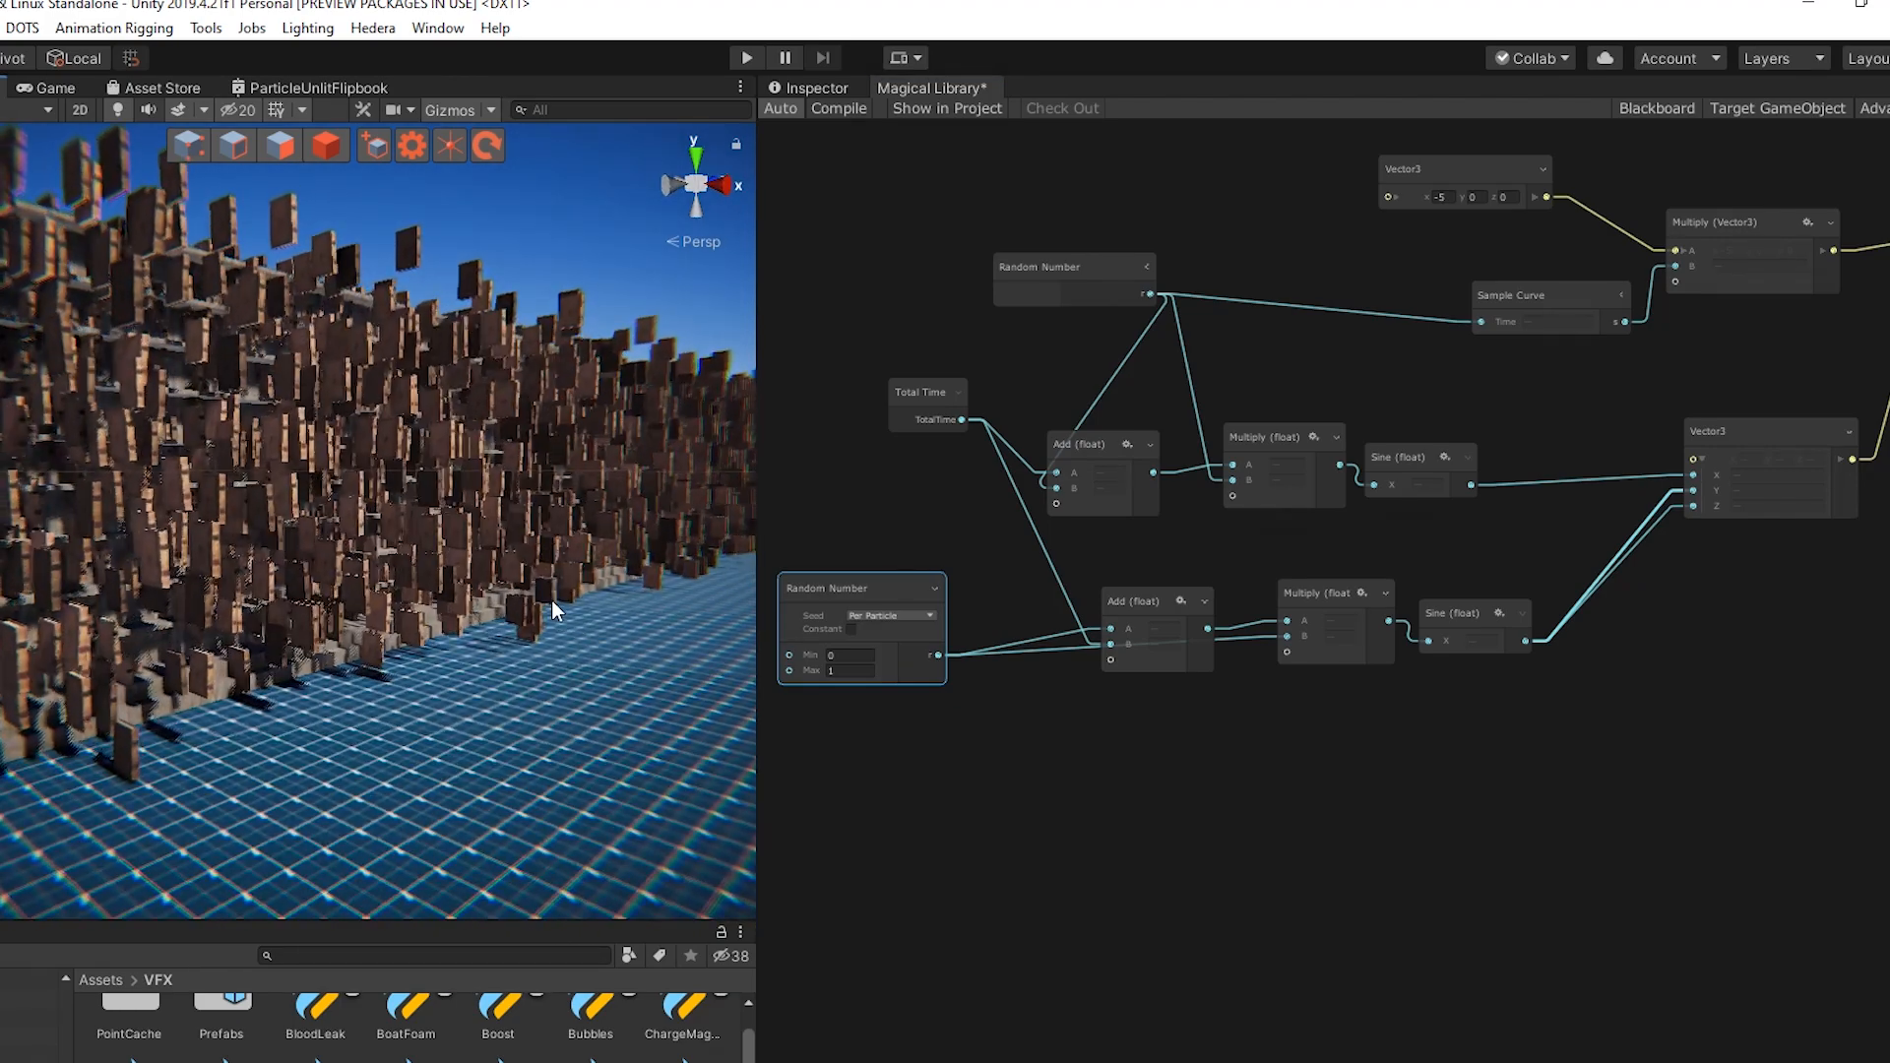
pyautogui.keyDown('alt'); pyautogui.moveTo(426, 629); pyautogui.dragTo(528, 568); pyautogui.keyUp('alt')
pyautogui.scroll(-3, 534, 583)
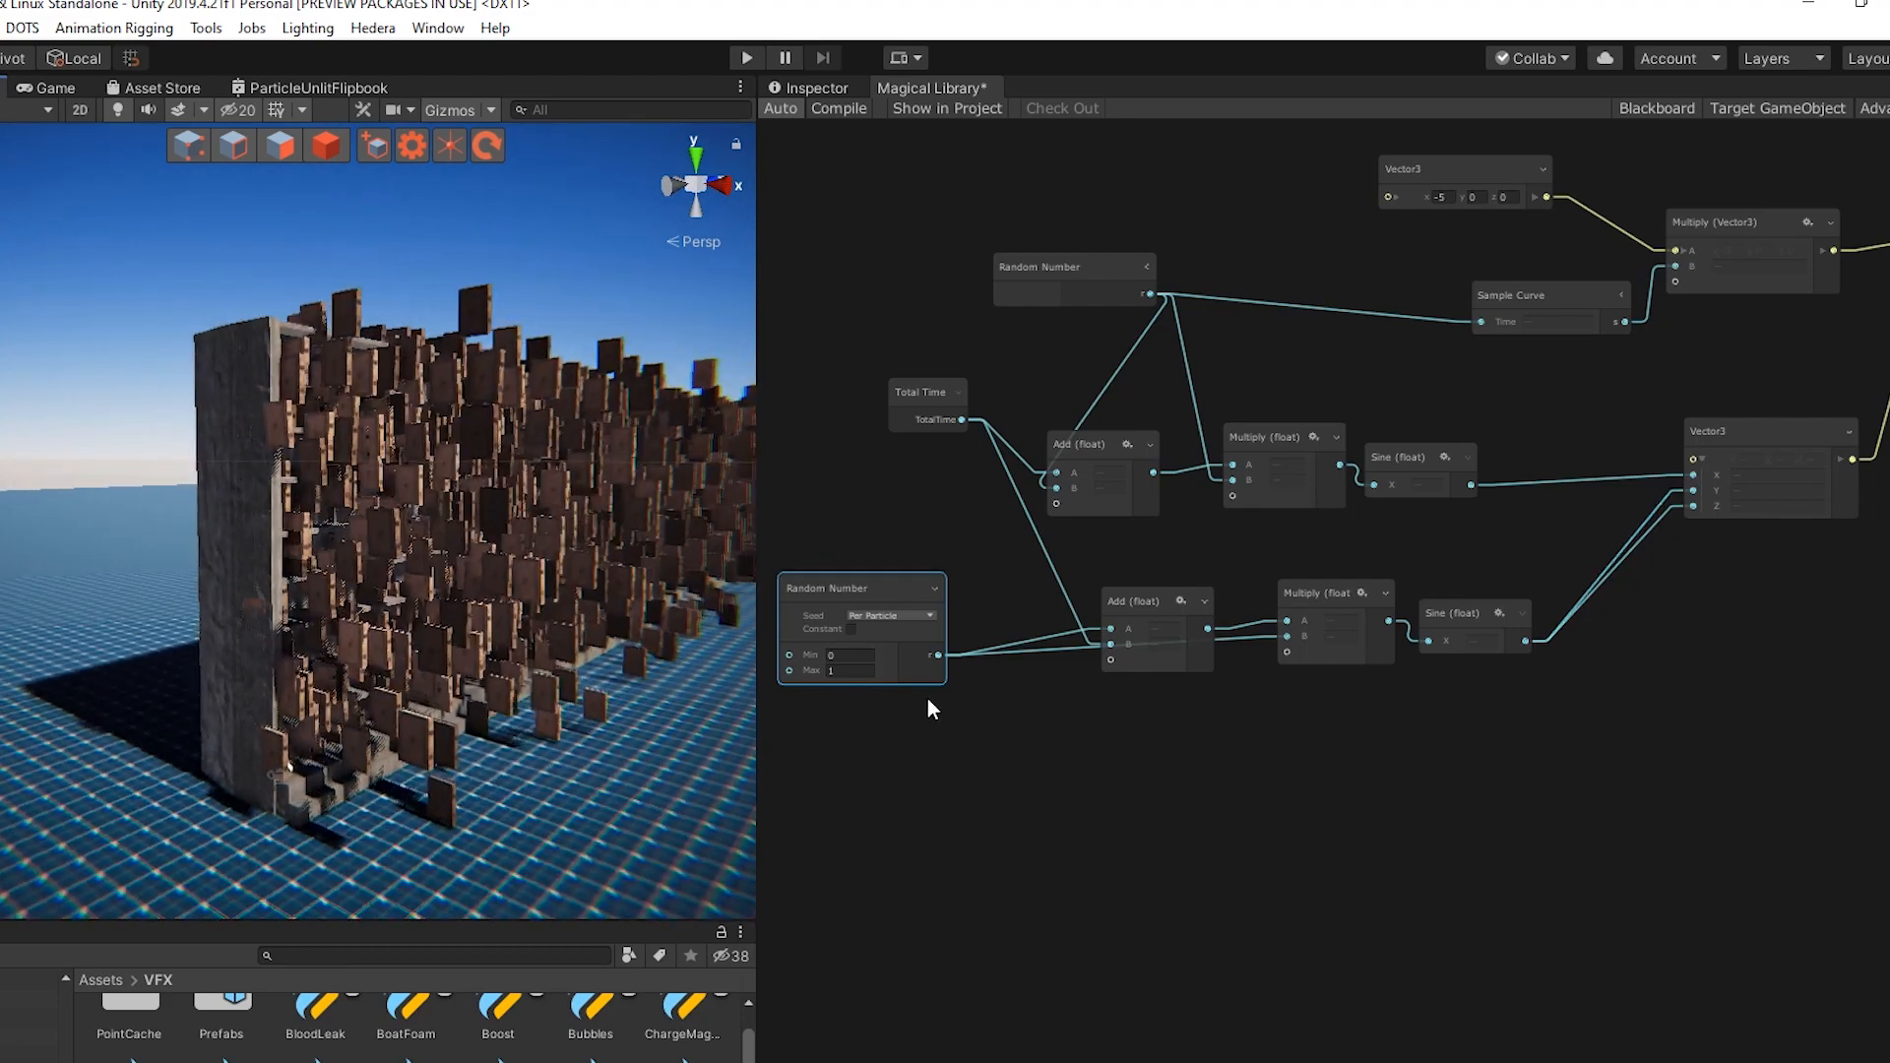
# Move both Sine nodes away from their Multiply nodes and branch a new Multiply node from the upper Multiply's output
pyautogui.moveTo(1154, 705); pyautogui.dragTo(1016, 709, button='middle')
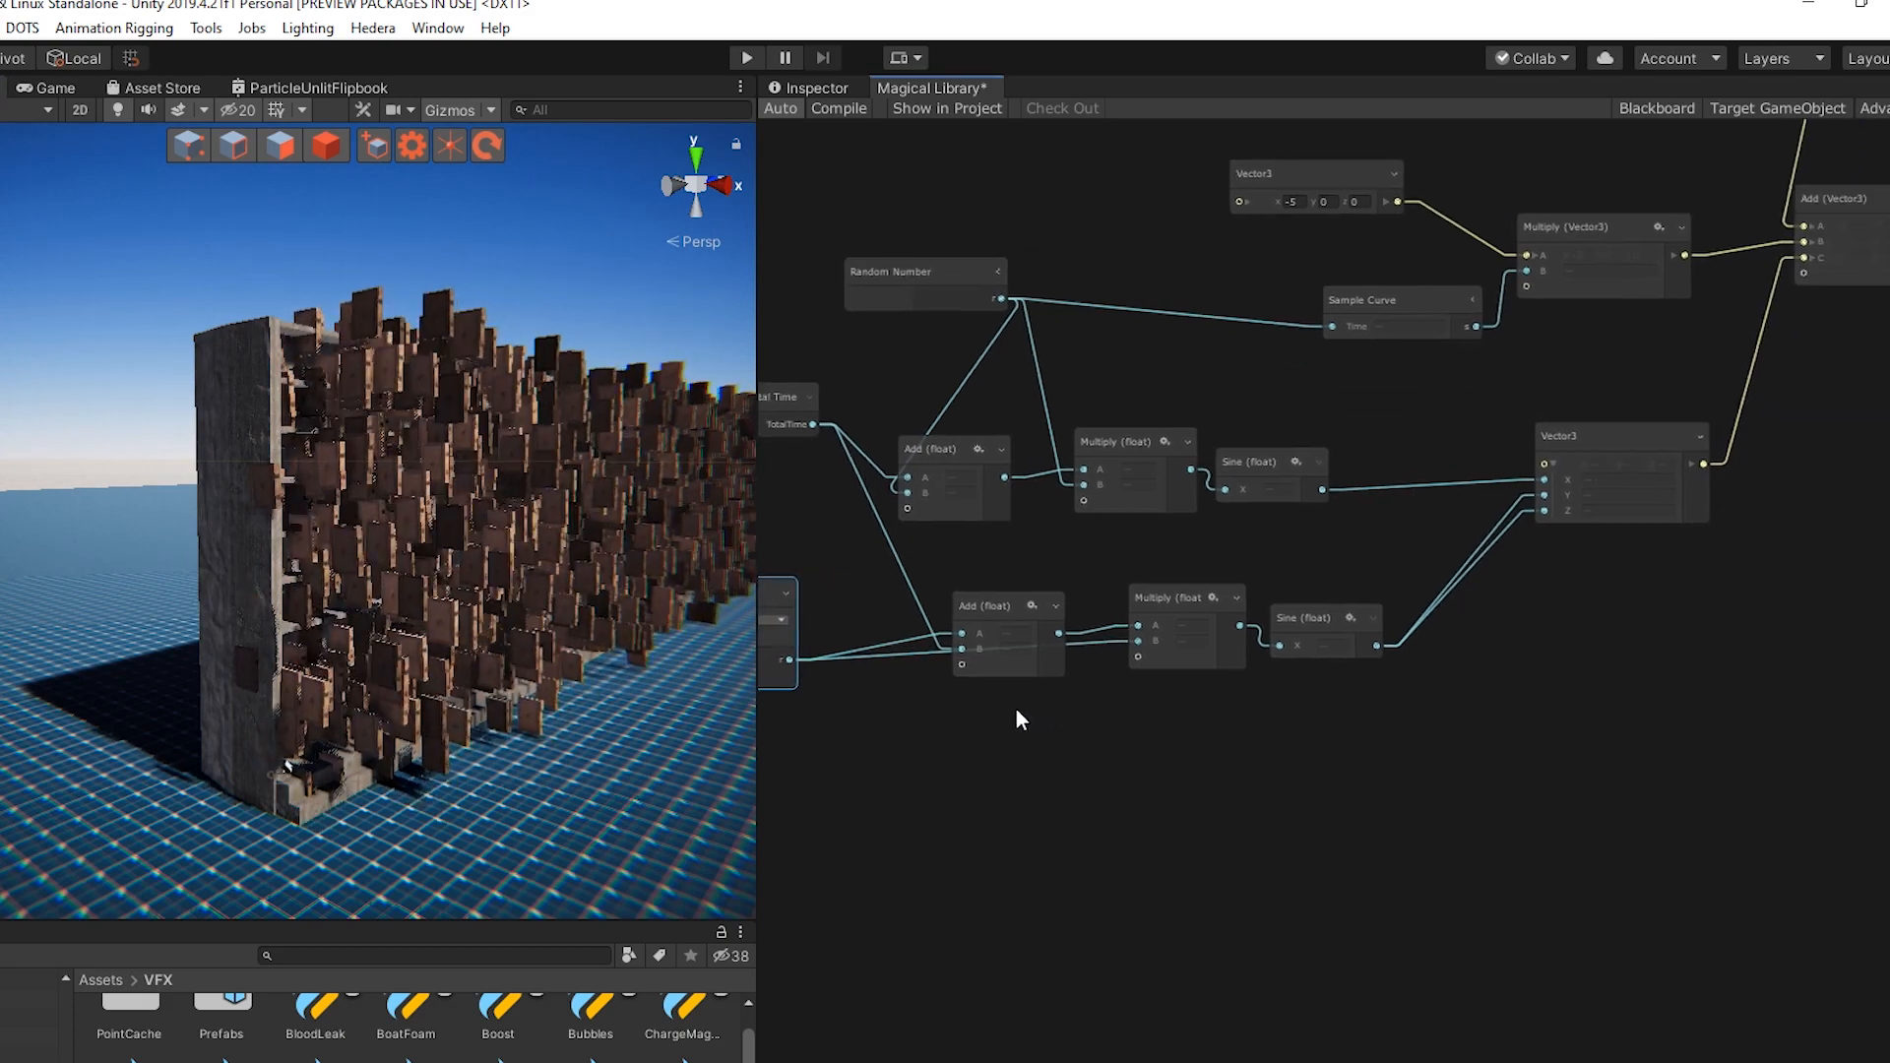
pyautogui.moveTo(1285, 612); pyautogui.dragTo(1365, 587)
pyautogui.moveTo(1233, 459); pyautogui.dragTo(1333, 447)
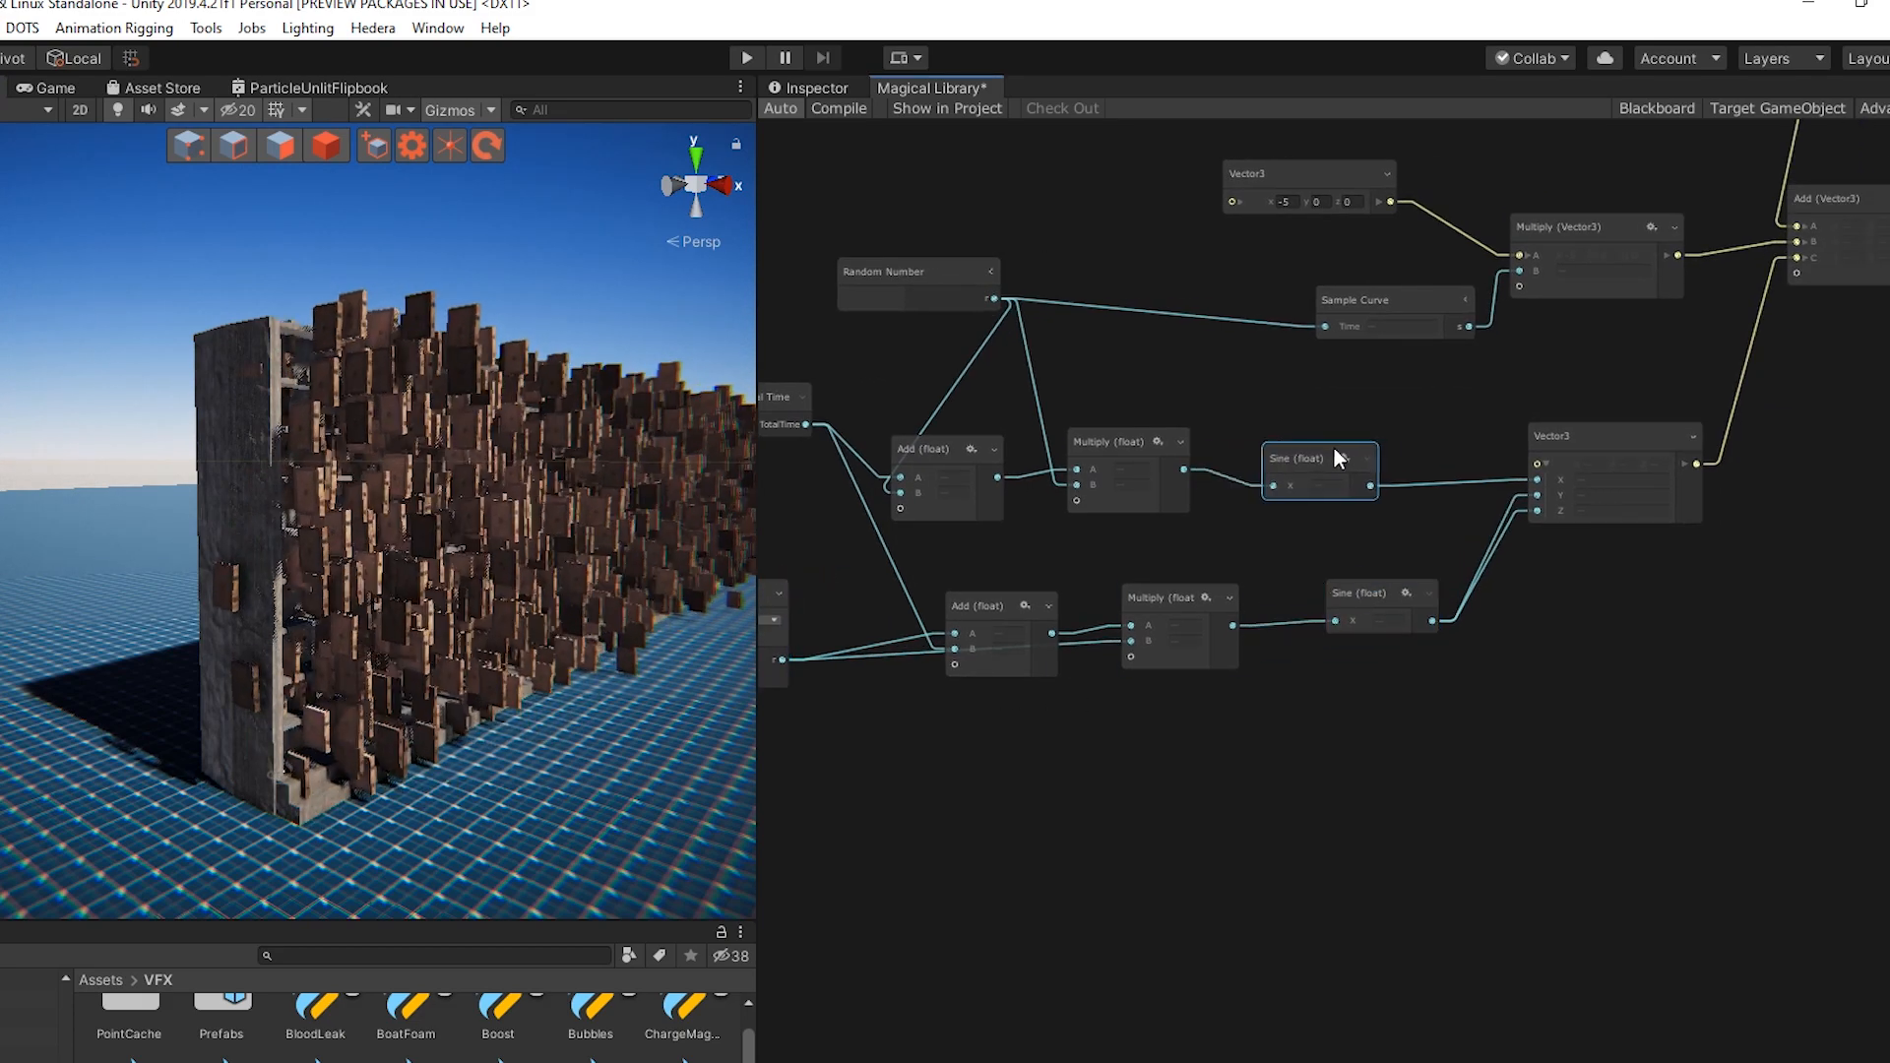
pyautogui.moveTo(1186, 471); pyautogui.dragTo(1230, 508)
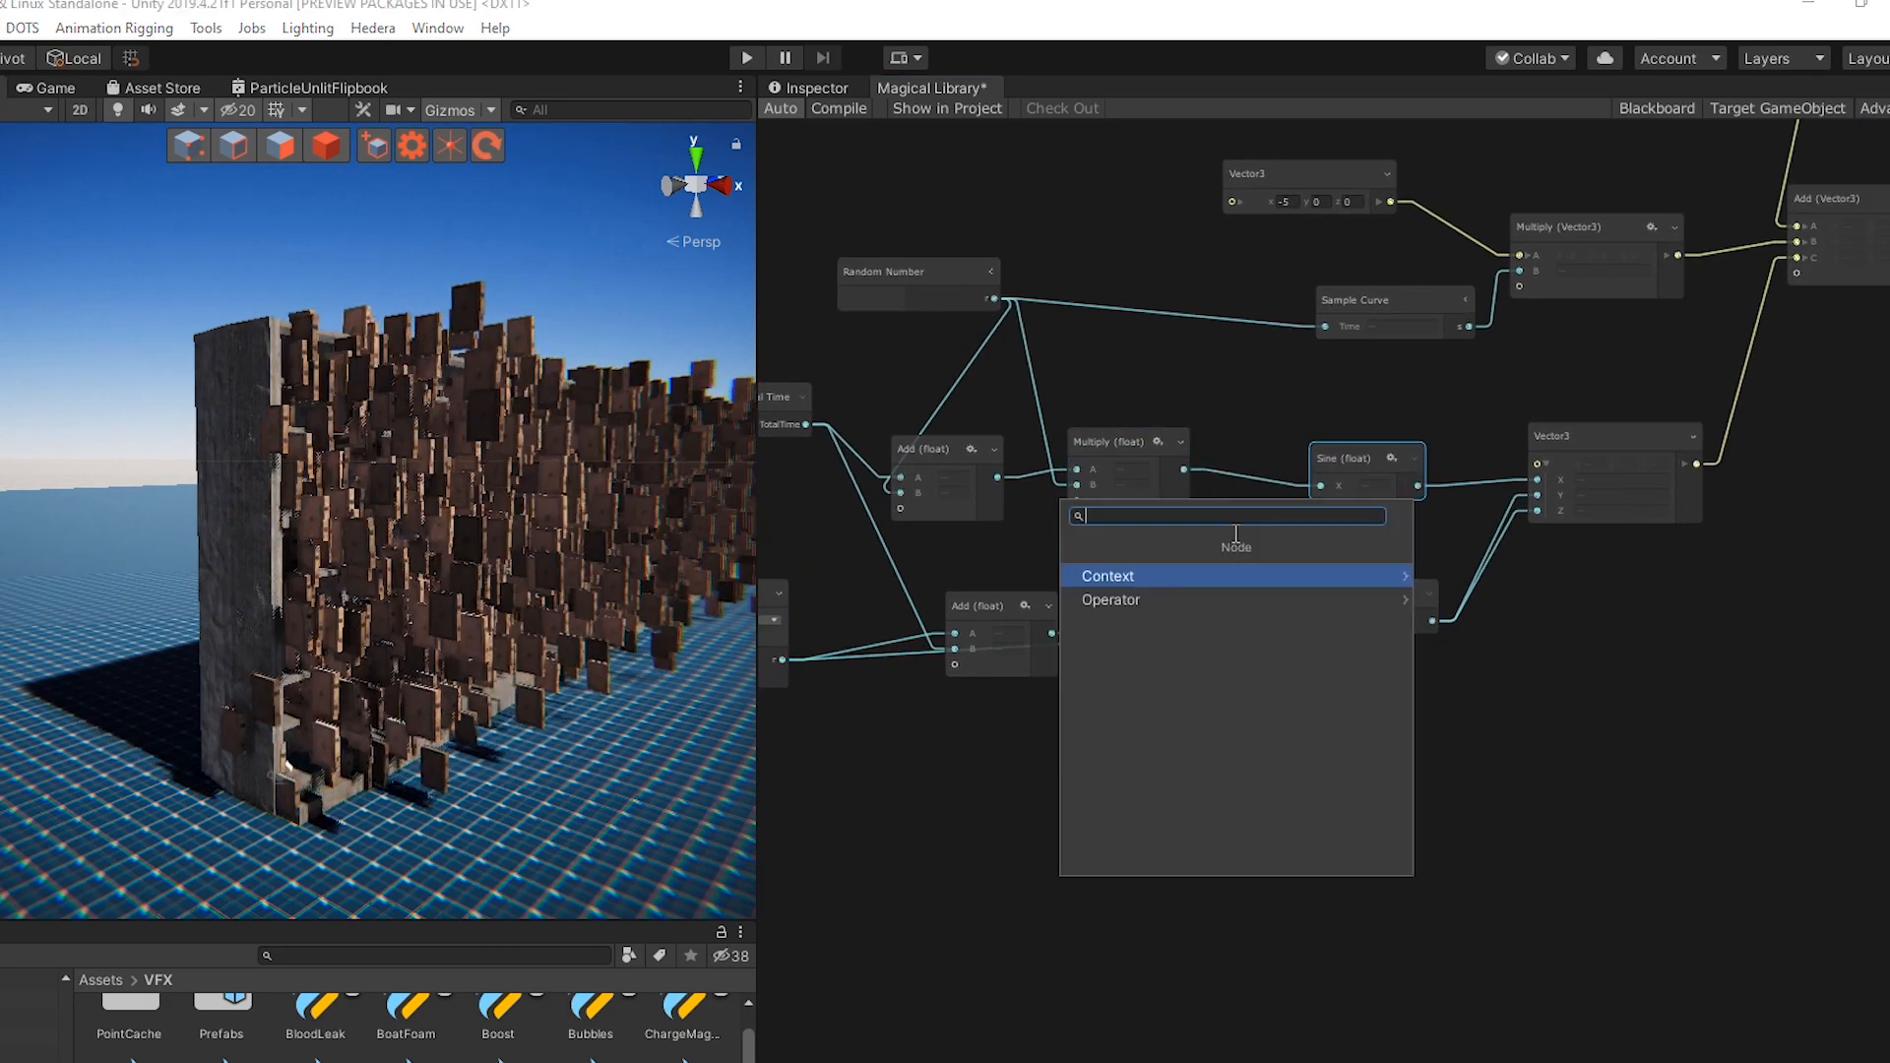
pyautogui.write('mul')
pyautogui.press('Return')
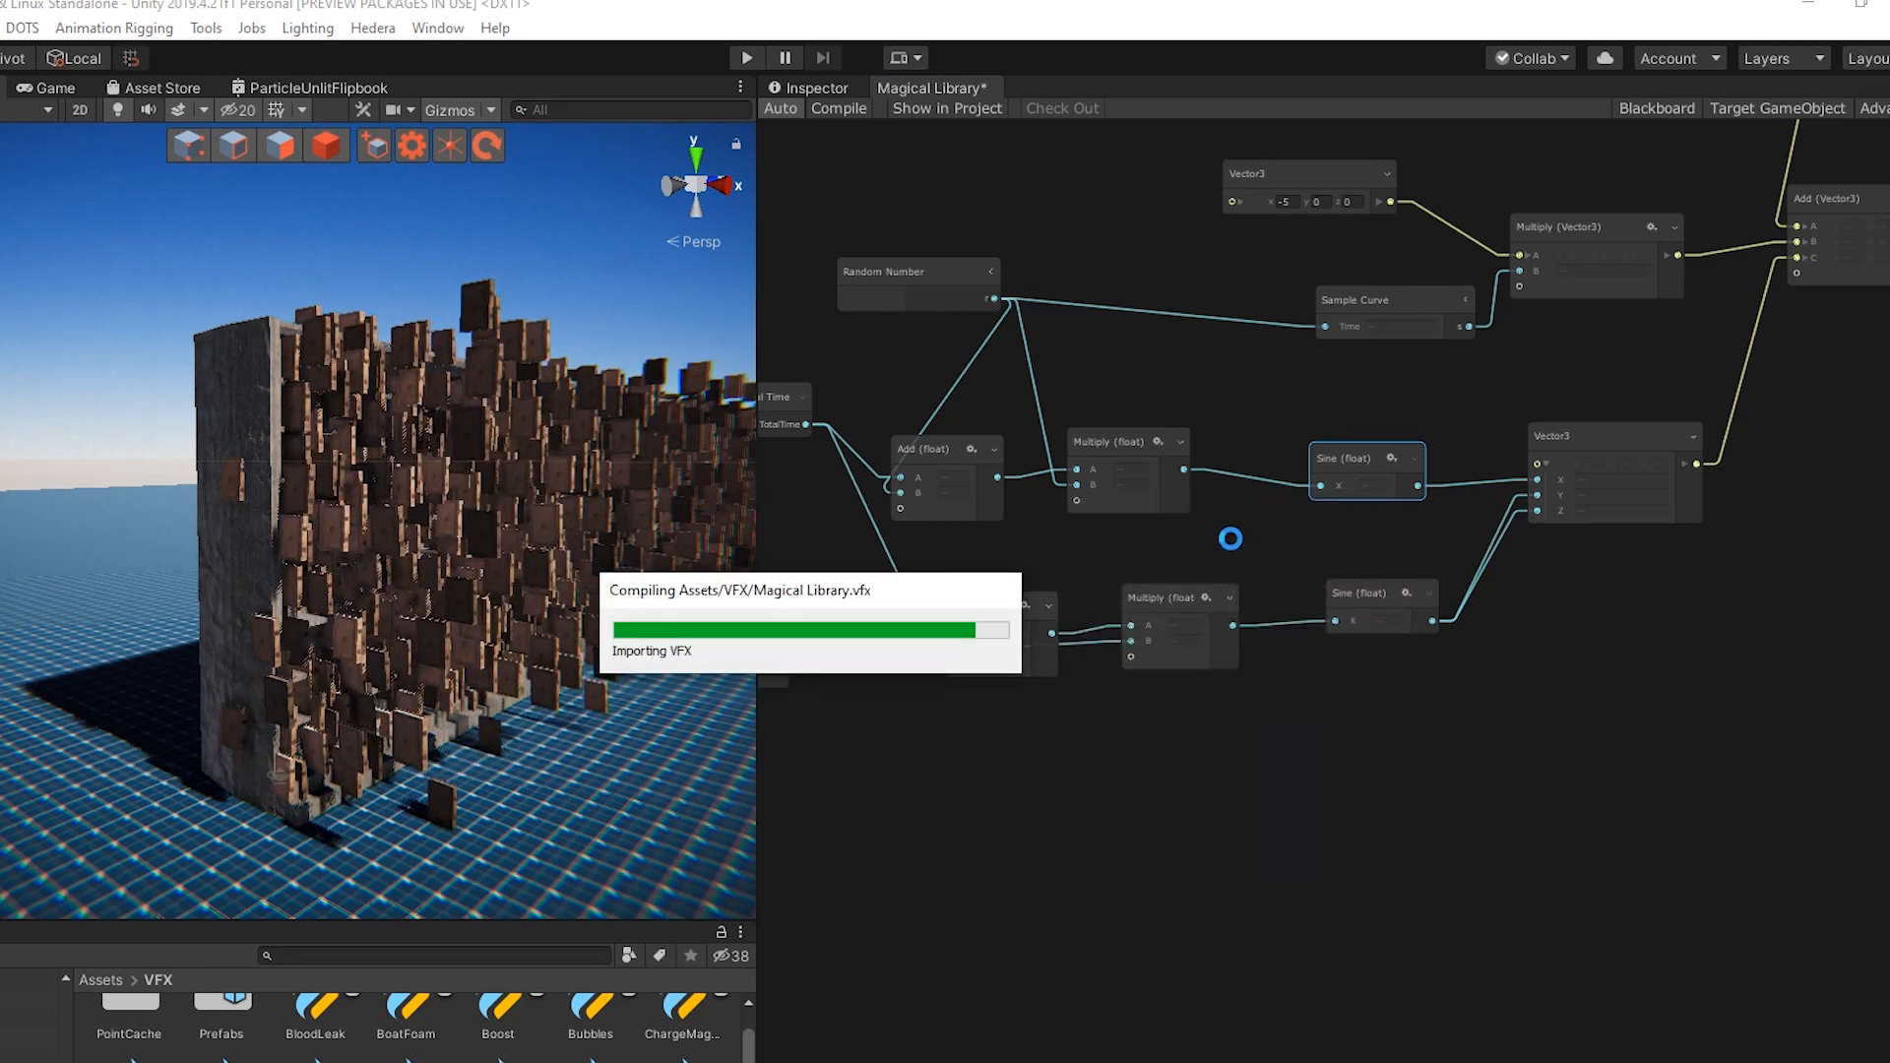
# Space out the lower Multiply and both Sine nodes, and connect the new Multiply node into the upper Sine
pyautogui.moveTo(1284, 565); pyautogui.dragTo(1258, 528)
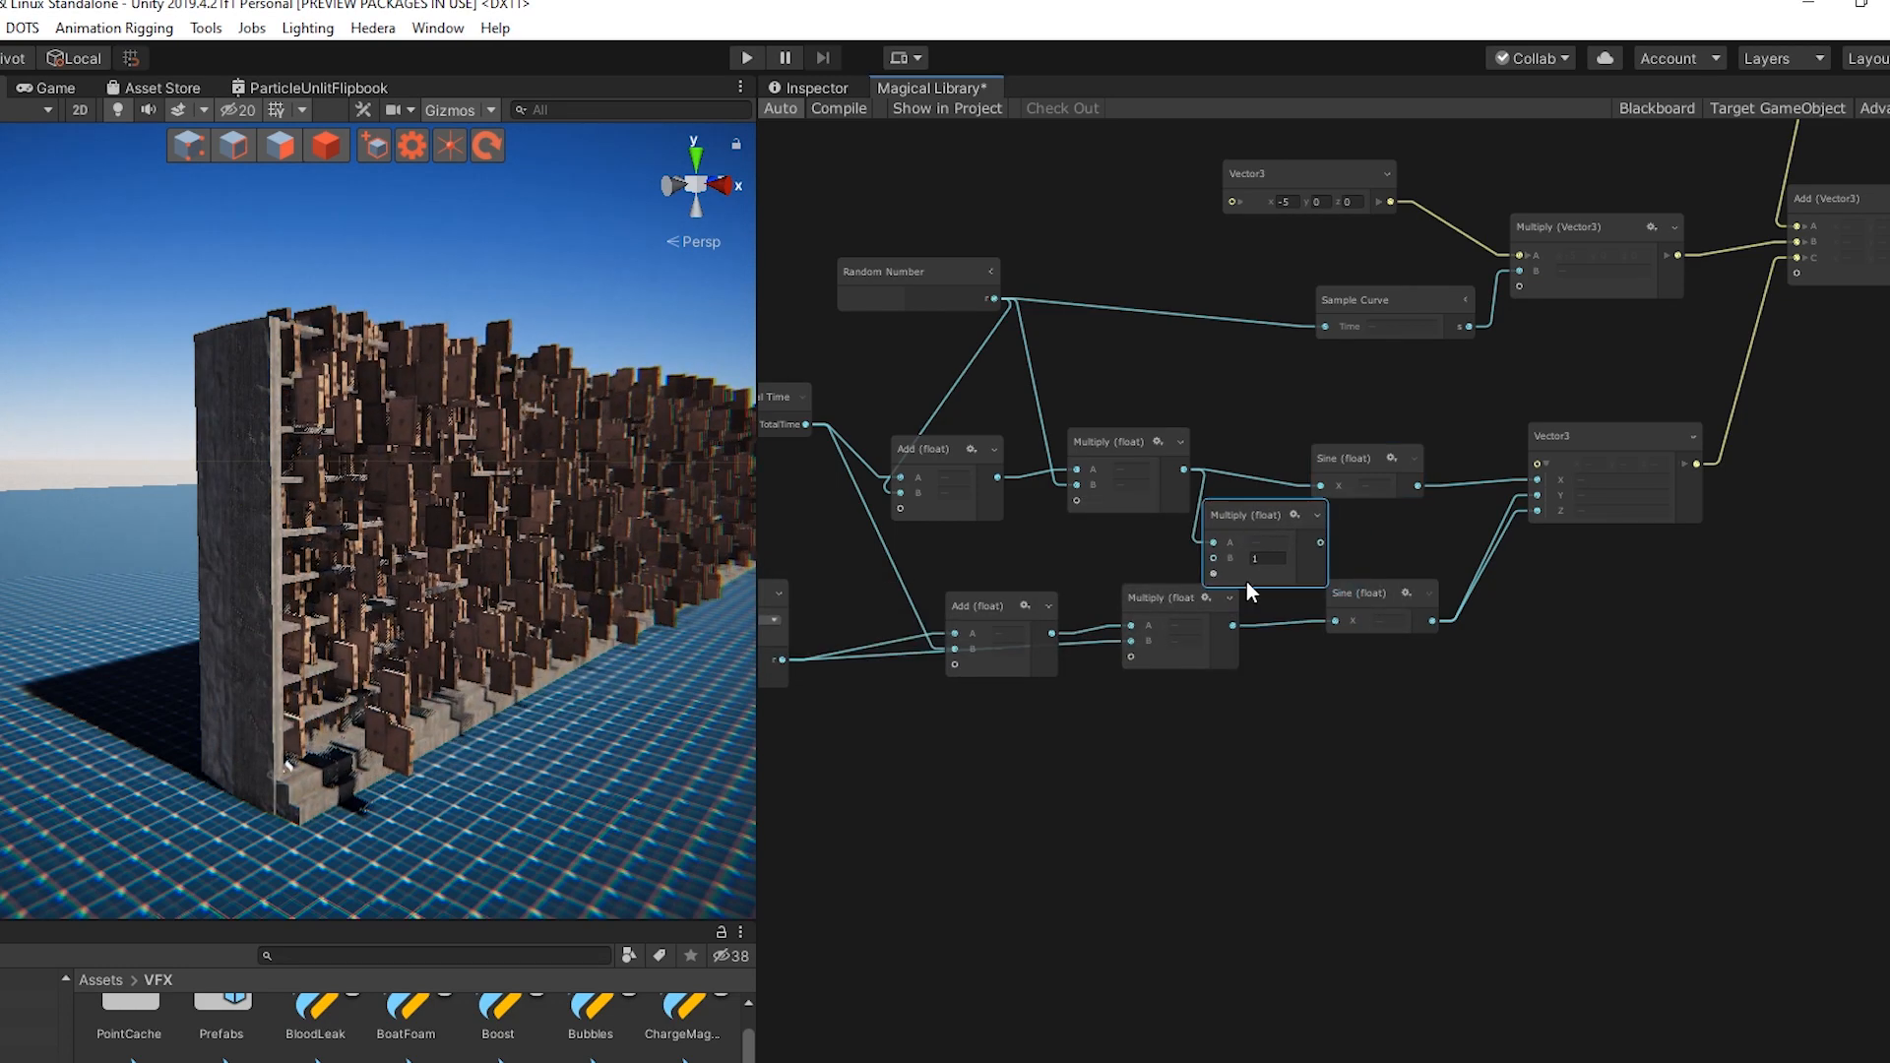
pyautogui.moveTo(1158, 623); pyautogui.dragTo(1142, 739)
pyautogui.moveTo(1401, 640); pyautogui.dragTo(1505, 726)
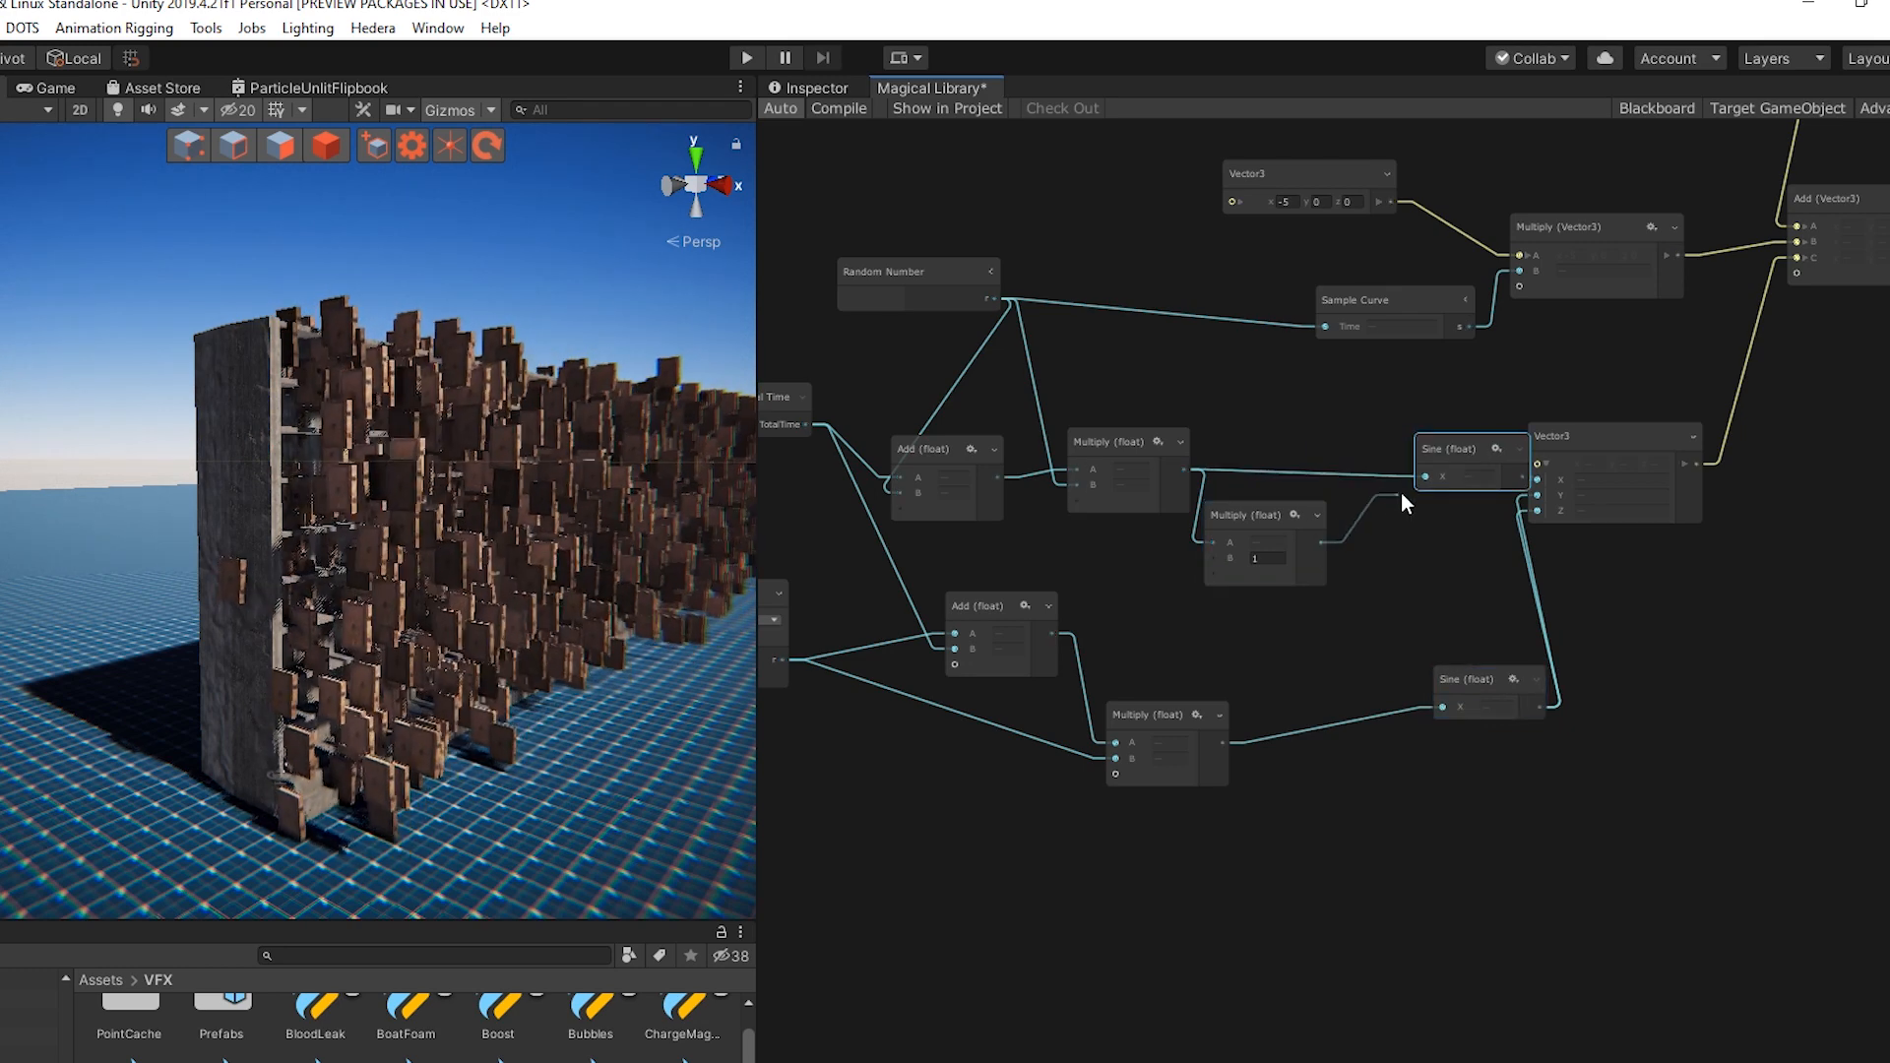
pyautogui.moveTo(1402, 492); pyautogui.dragTo(1423, 478)
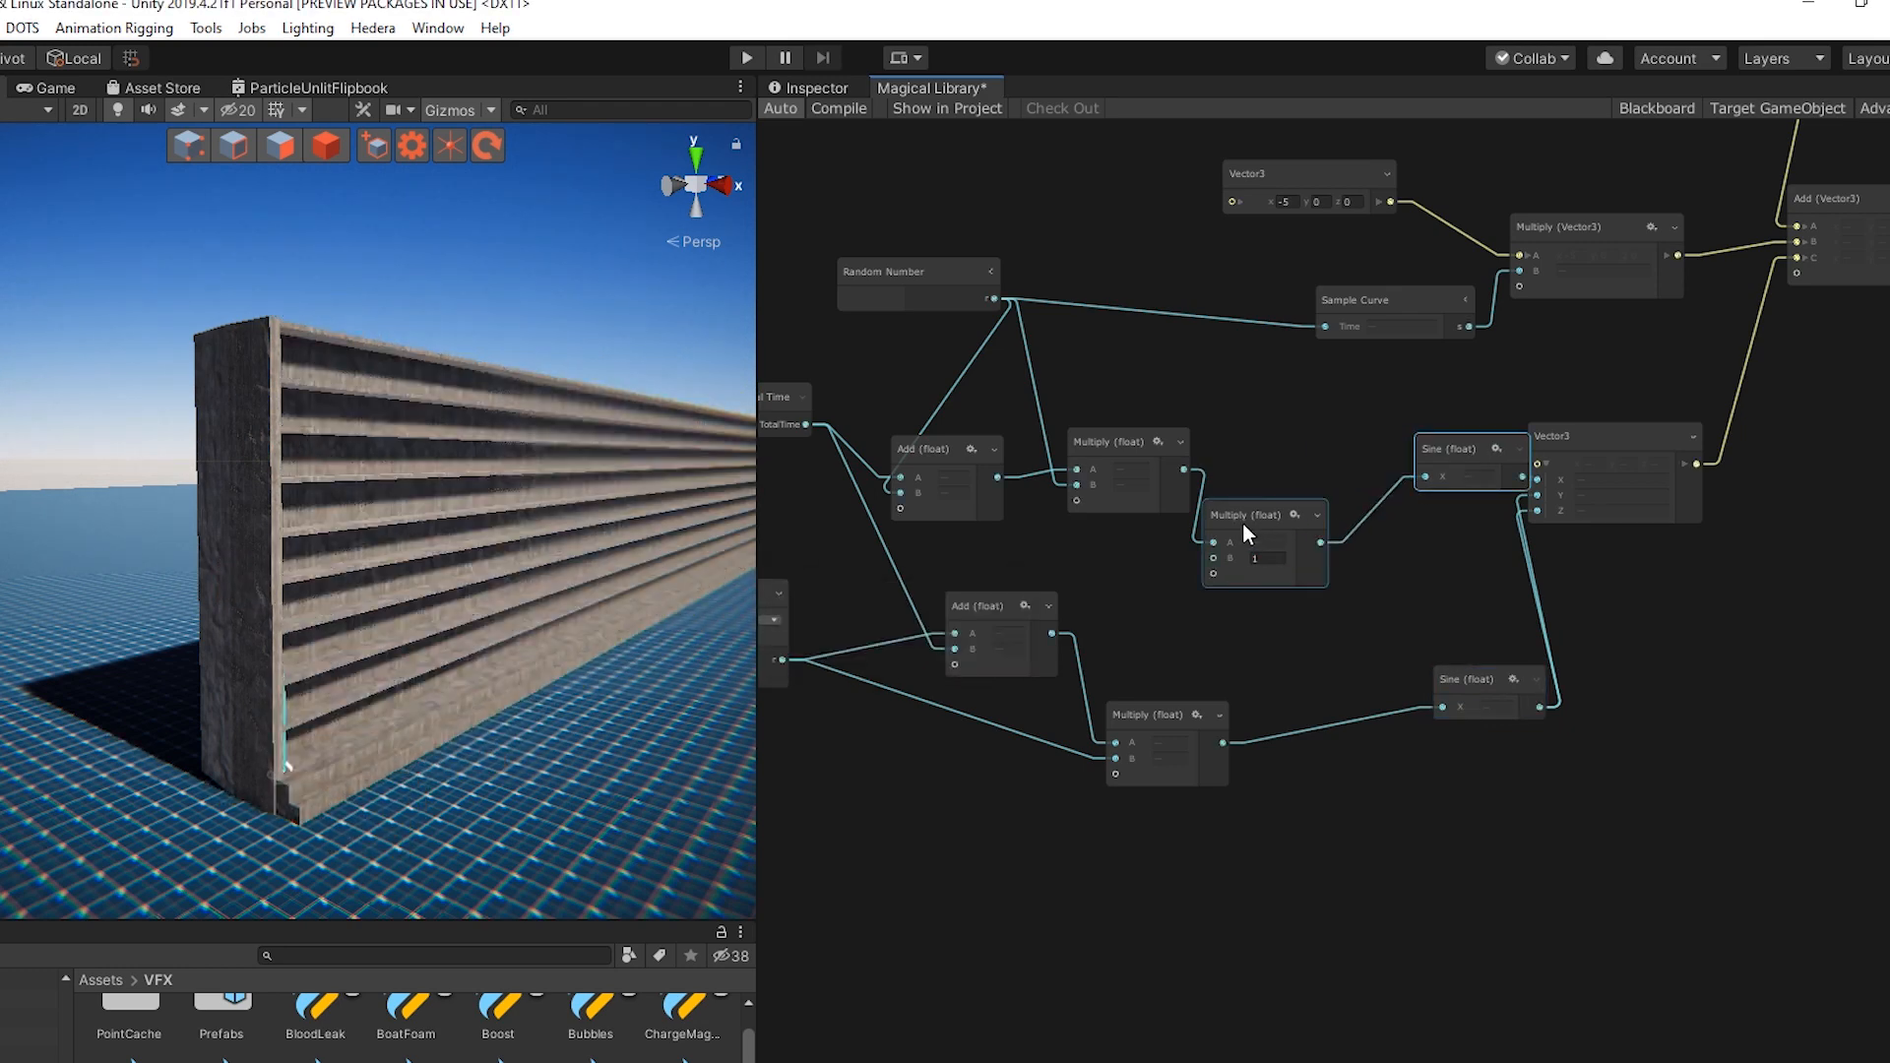
# Duplicate the new Multiply node and insert the copy between the lower Multiply and Sine nodes
pyautogui.moveTo(1242, 523); pyautogui.dragTo(1285, 516)
pyautogui.hotkey('ctrl', 'd')
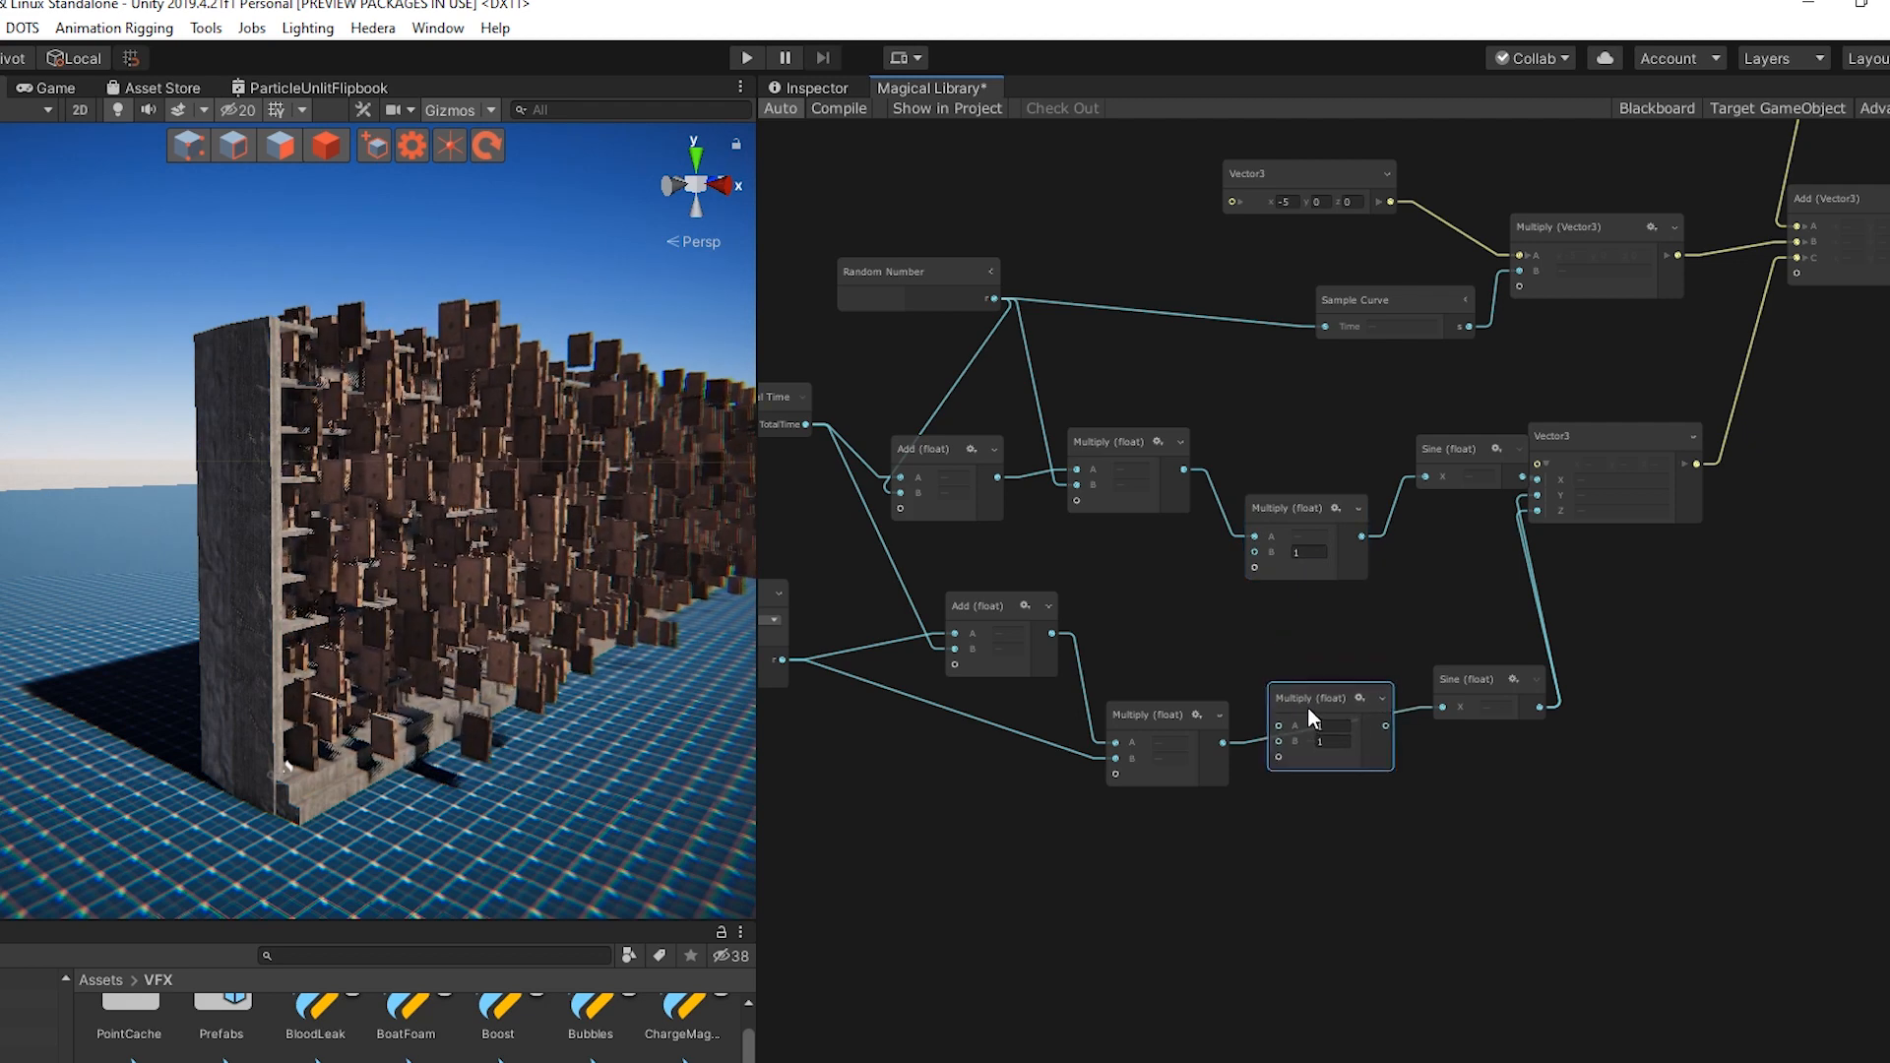
pyautogui.moveTo(1225, 744); pyautogui.dragTo(1439, 707)
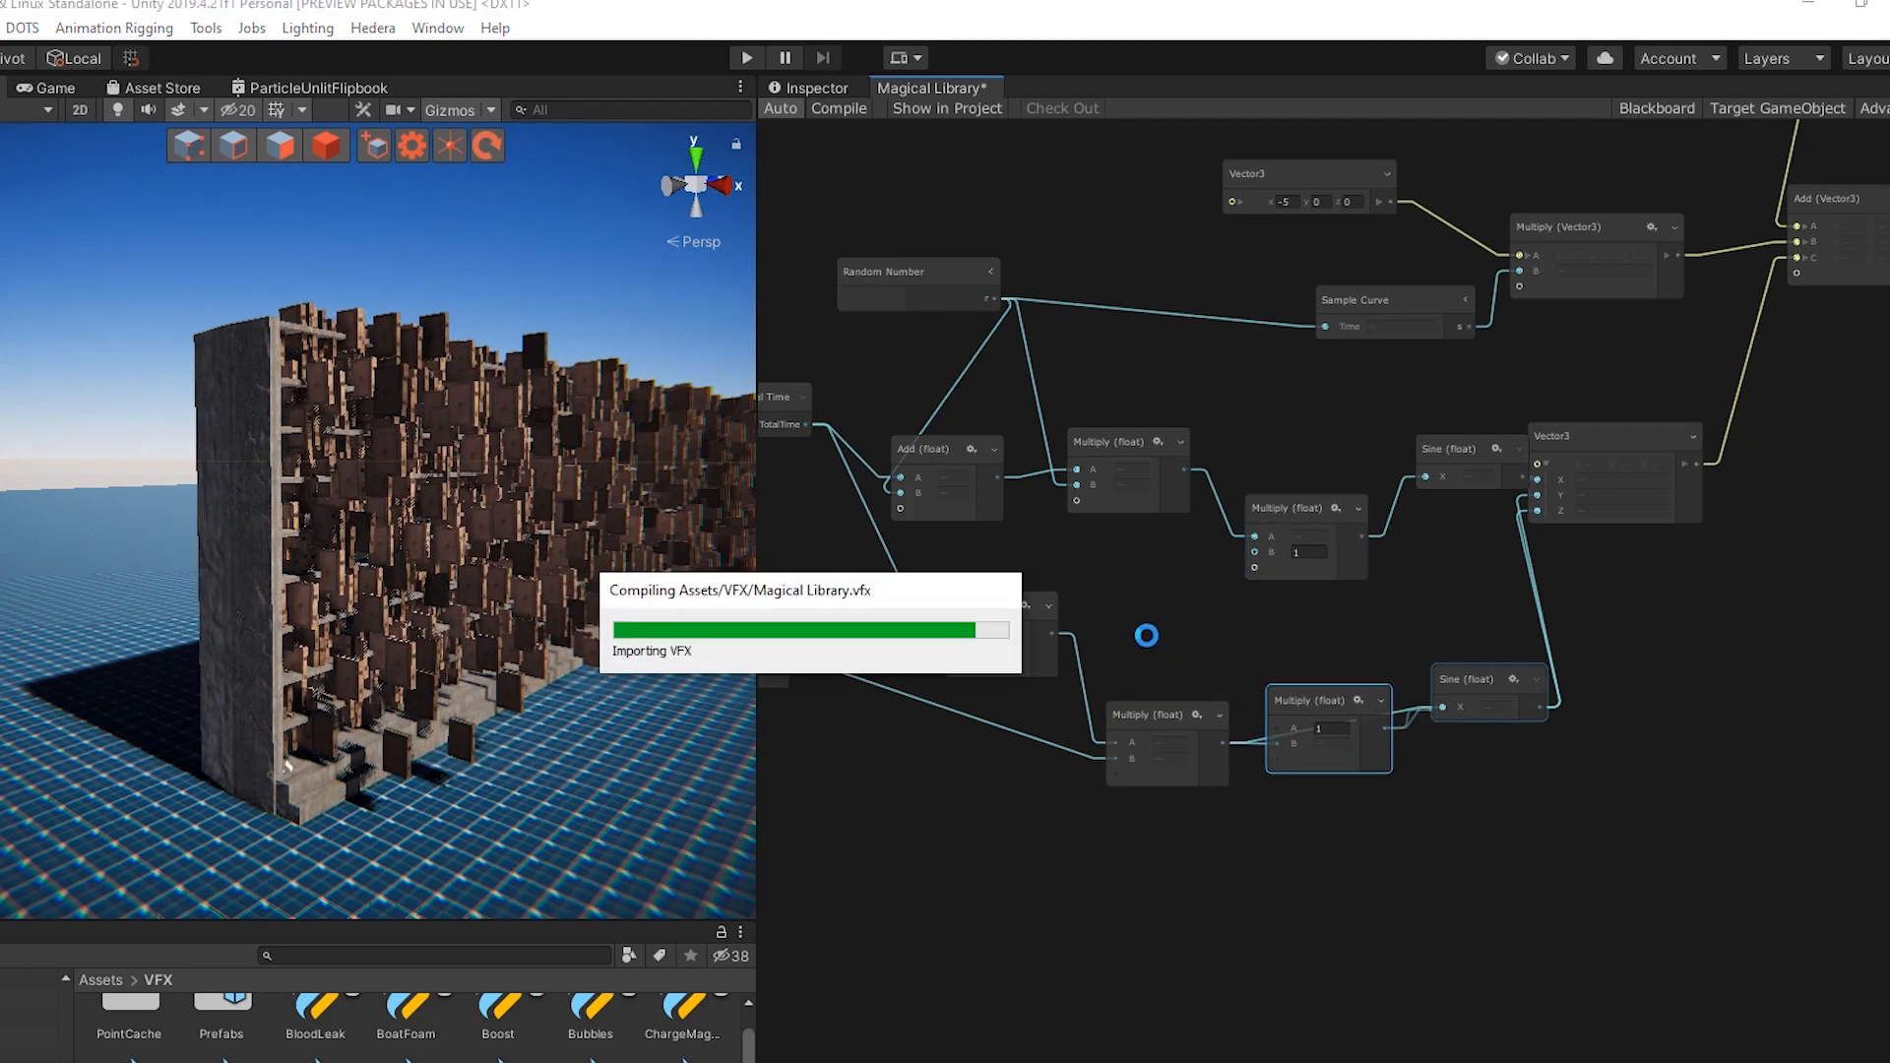
# Create an inline float node near the two newly inserted Multiply nodes
pyautogui.rightClick(1149, 609)
pyautogui.click(1221, 625)
pyautogui.write('float')
pyautogui.press('Return')
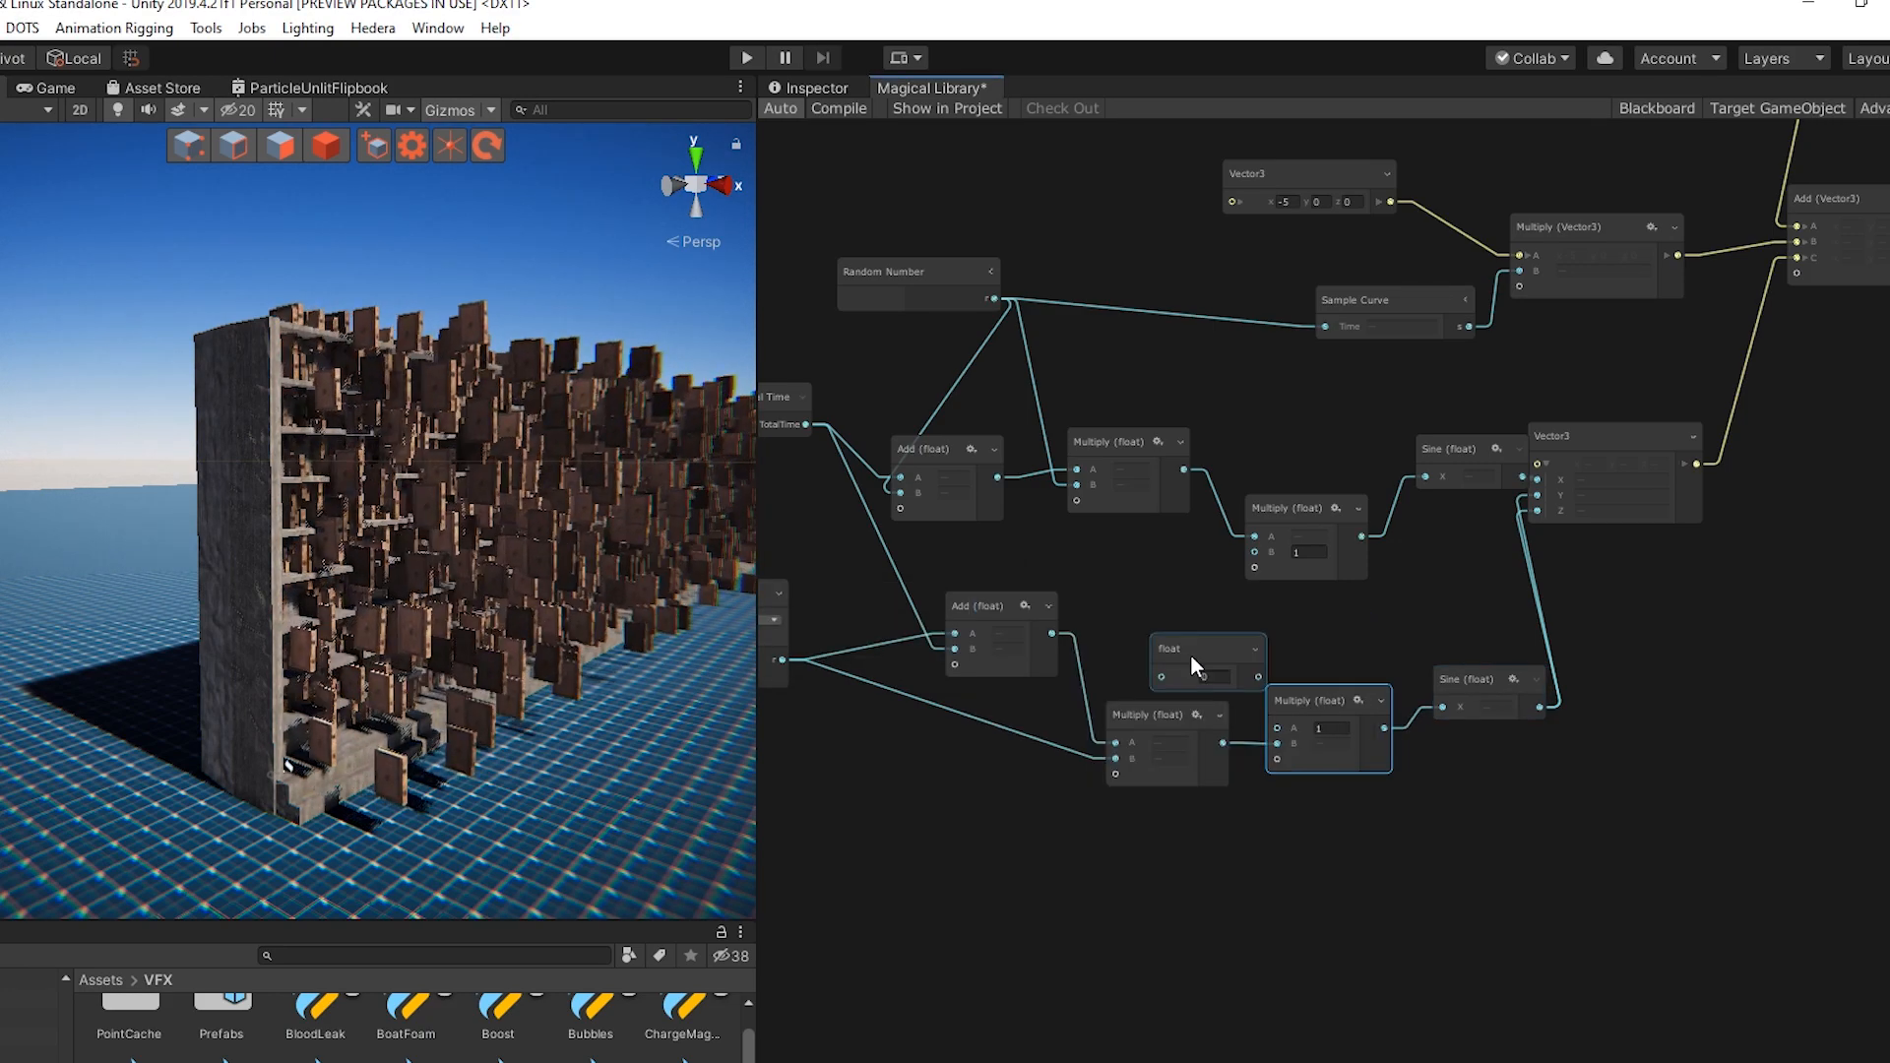
# Connect the float node to the free inputs of both newly inserted Multiply nodes and set its value to 0.5
pyautogui.moveTo(1191, 654); pyautogui.dragTo(1148, 618)
pyautogui.moveTo(1238, 557); pyautogui.dragTo(1248, 553)
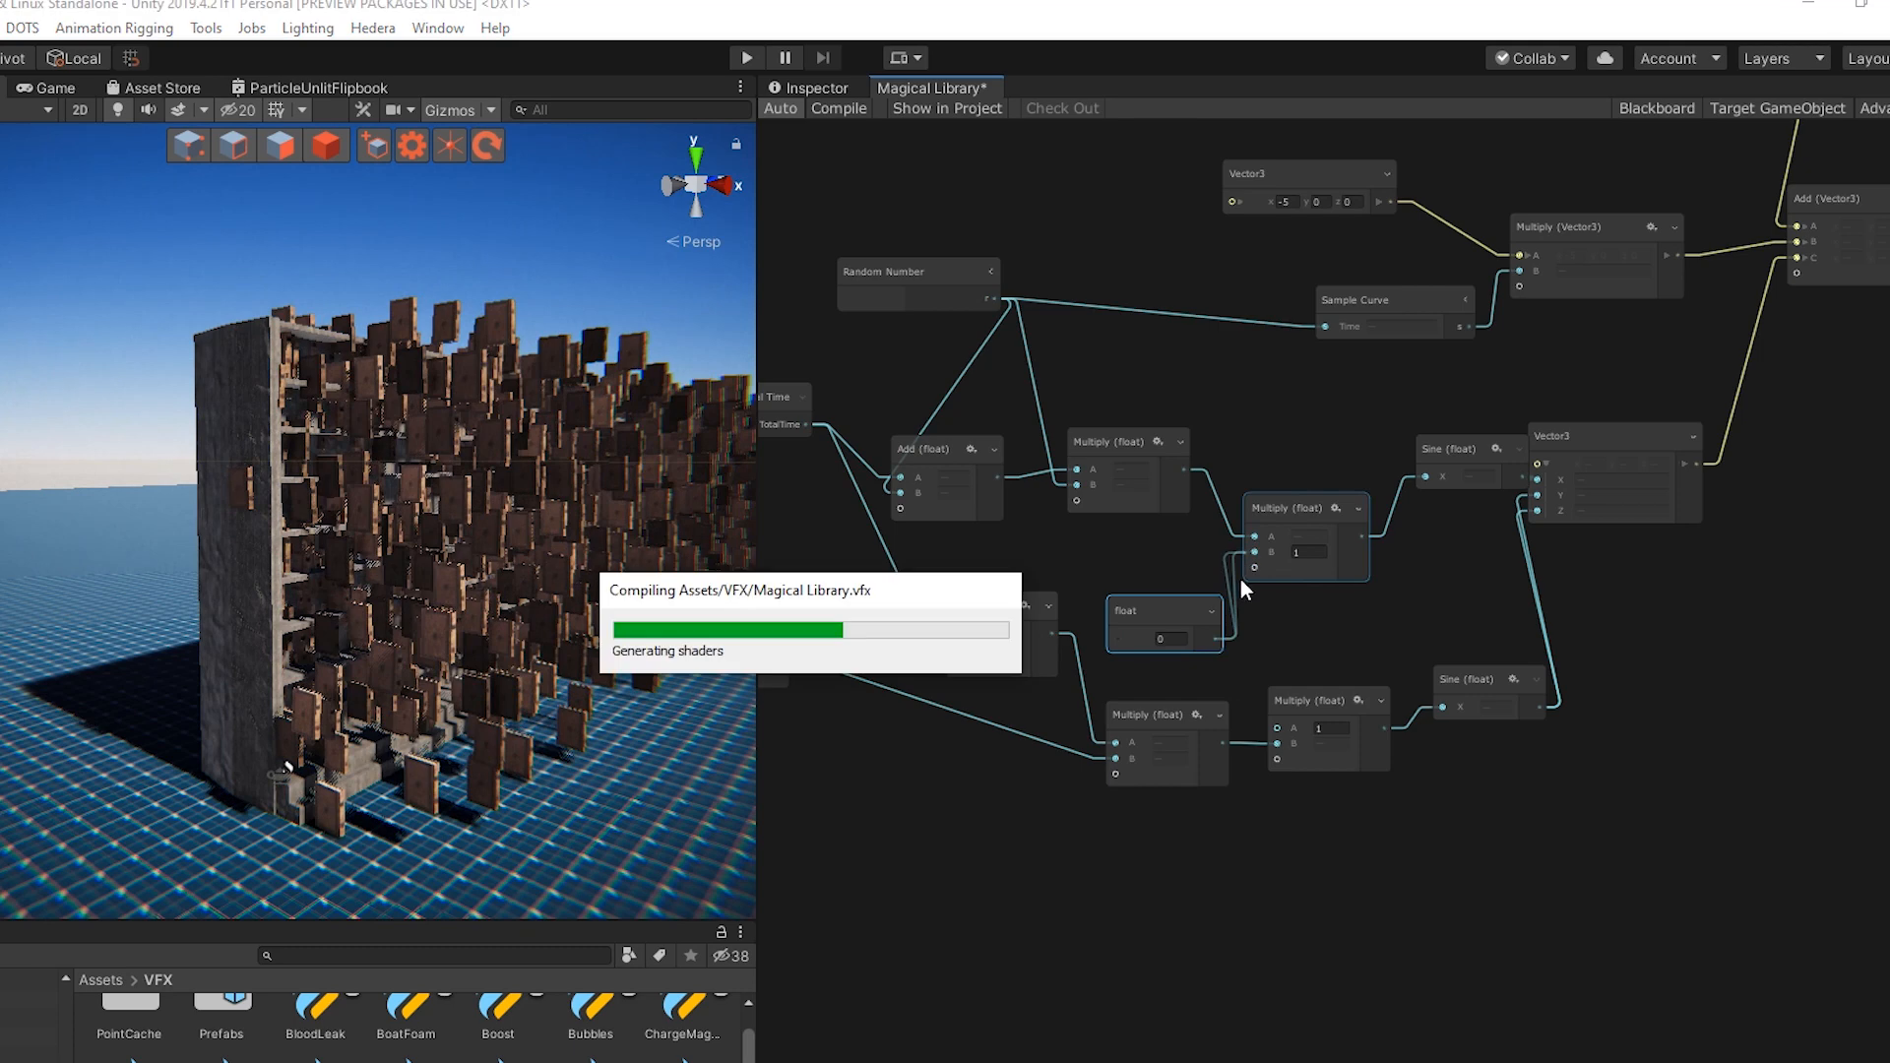
pyautogui.moveTo(1218, 638); pyautogui.dragTo(1277, 727)
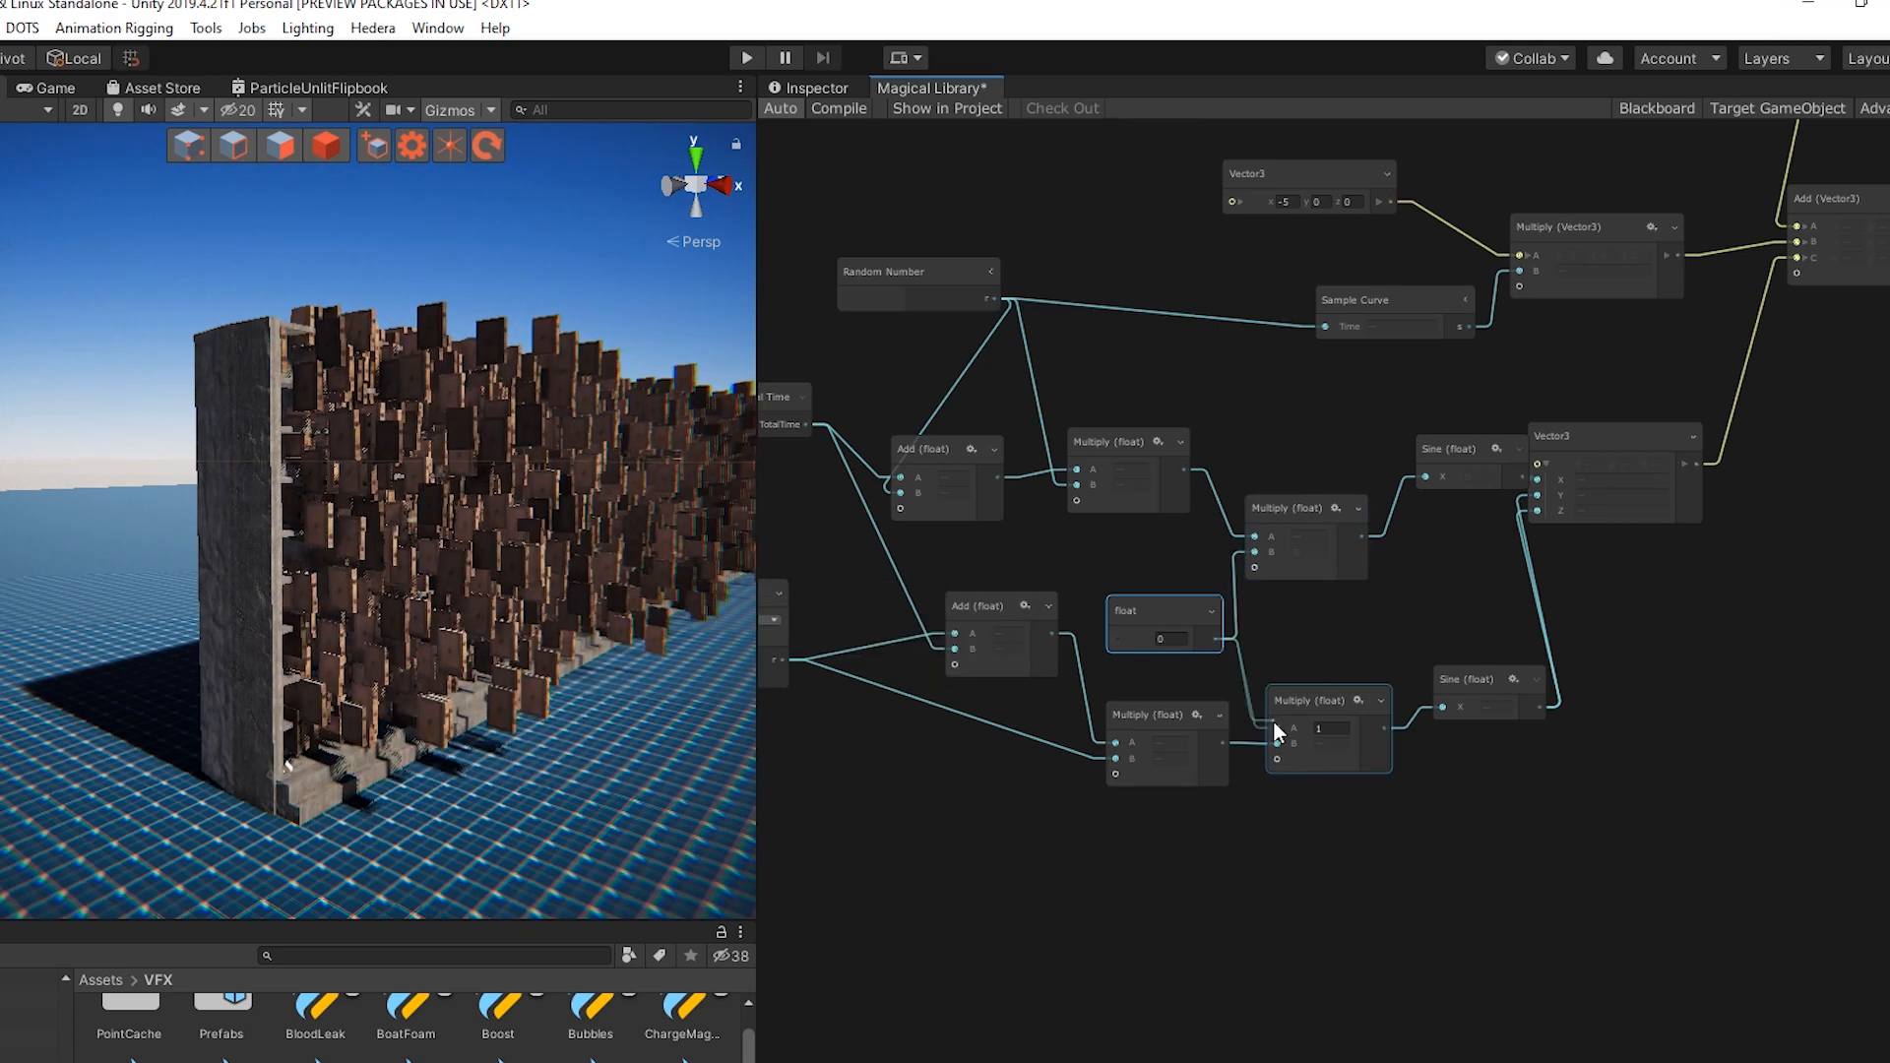
pyautogui.click(1184, 642)
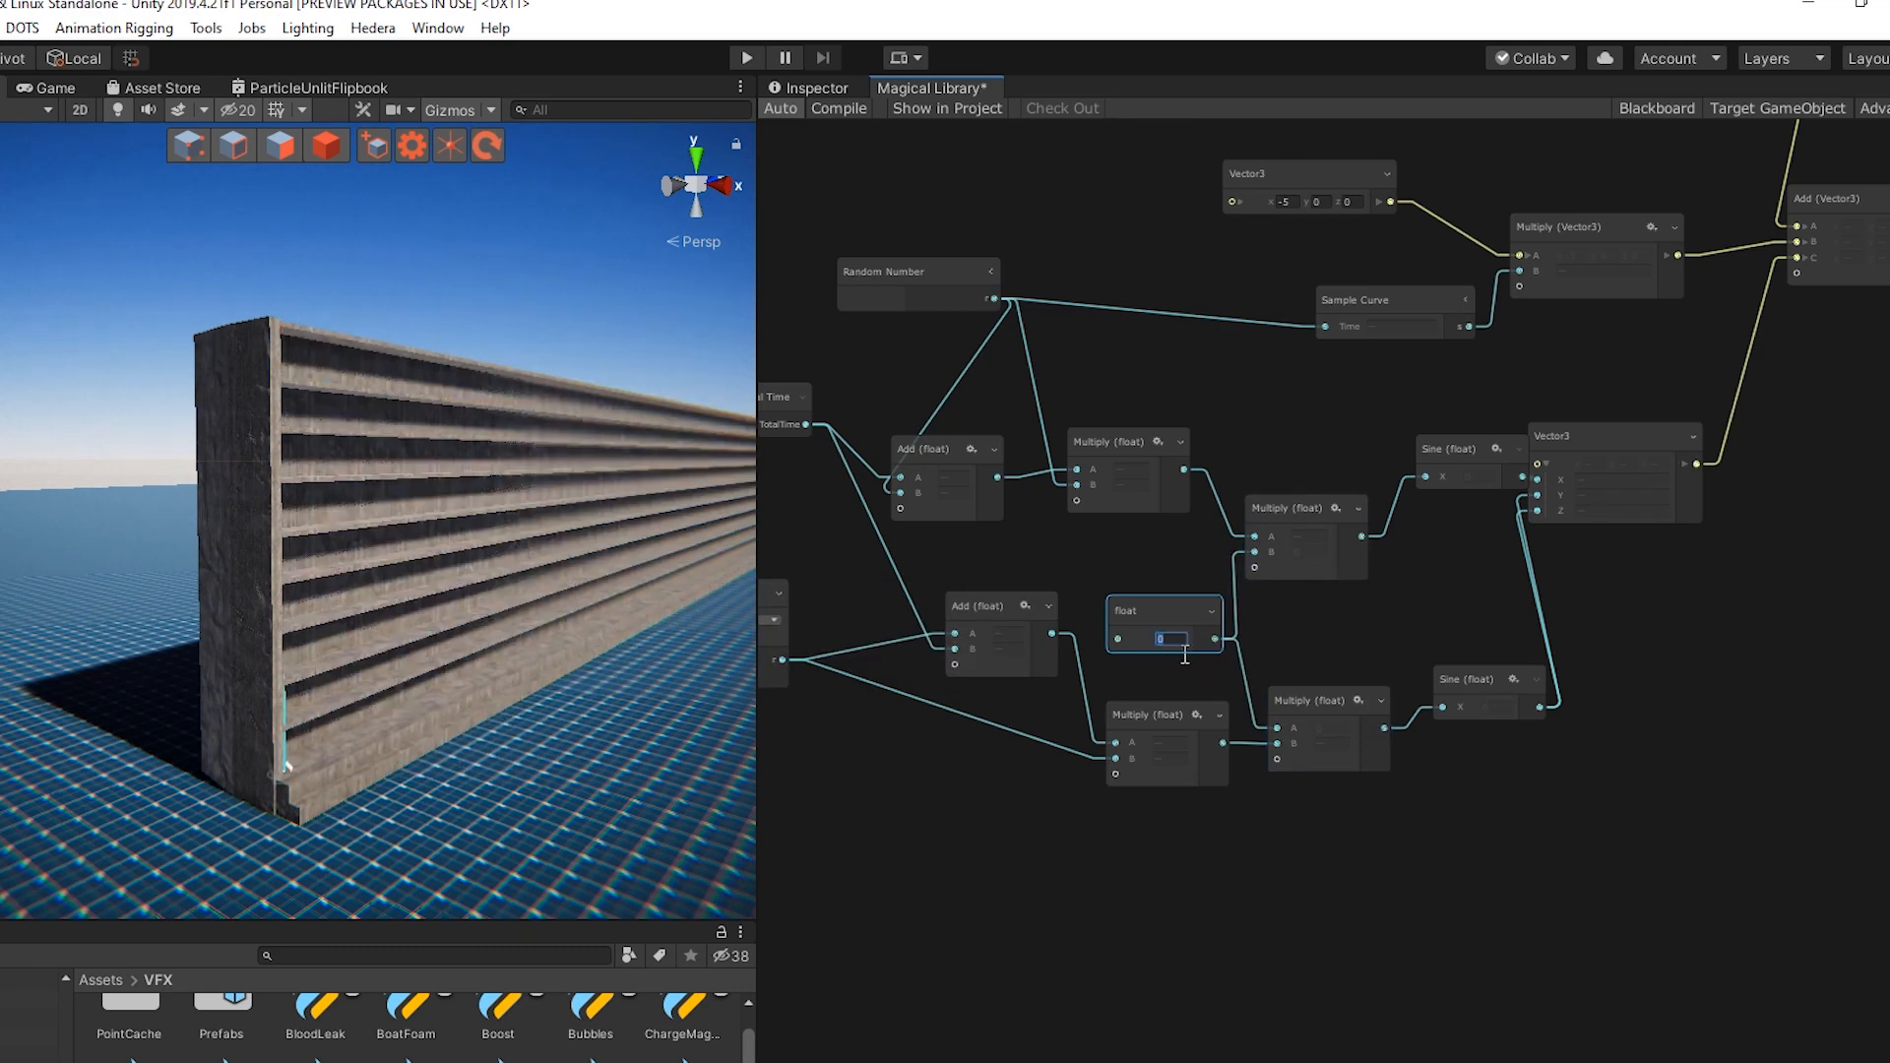
pyautogui.write('.5')
# Convert the float node to an exposed property and rename it Movement Speed
pyautogui.rightClick(1156, 607)
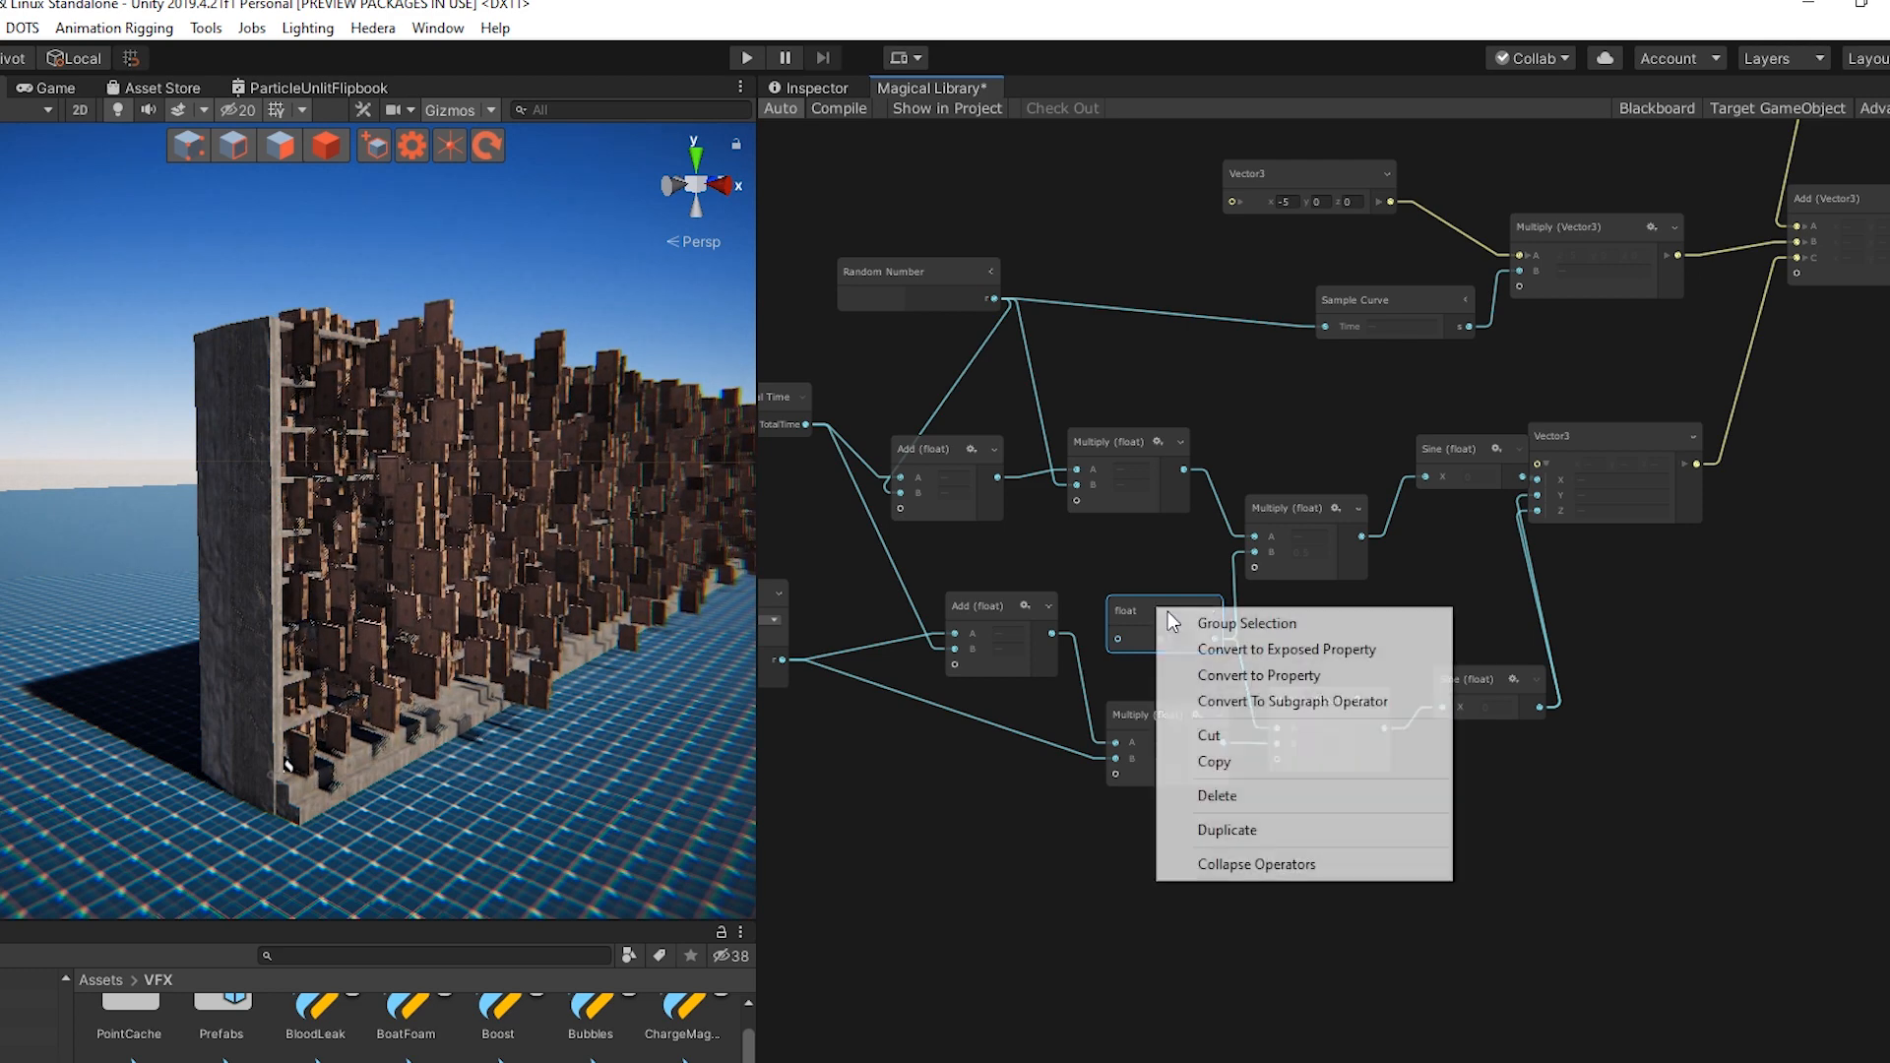
pyautogui.click(1286, 649)
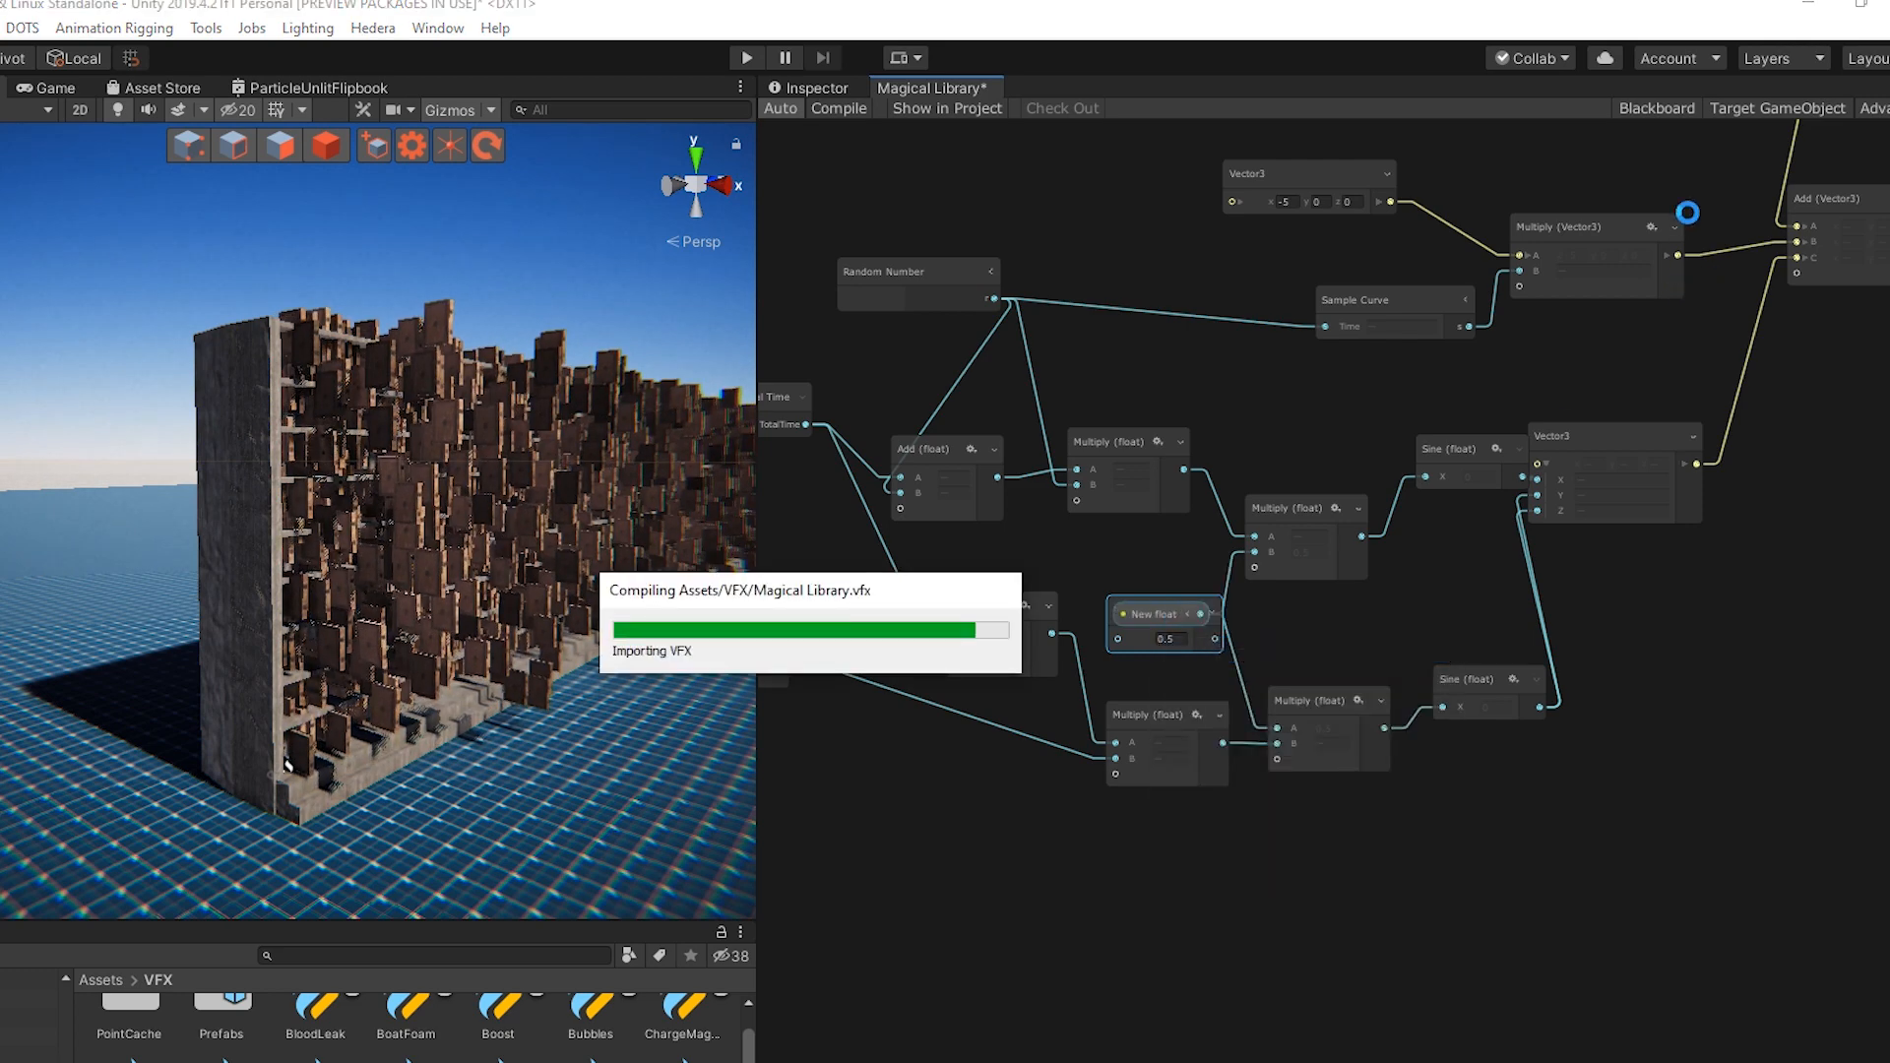
pyautogui.click(1660, 109)
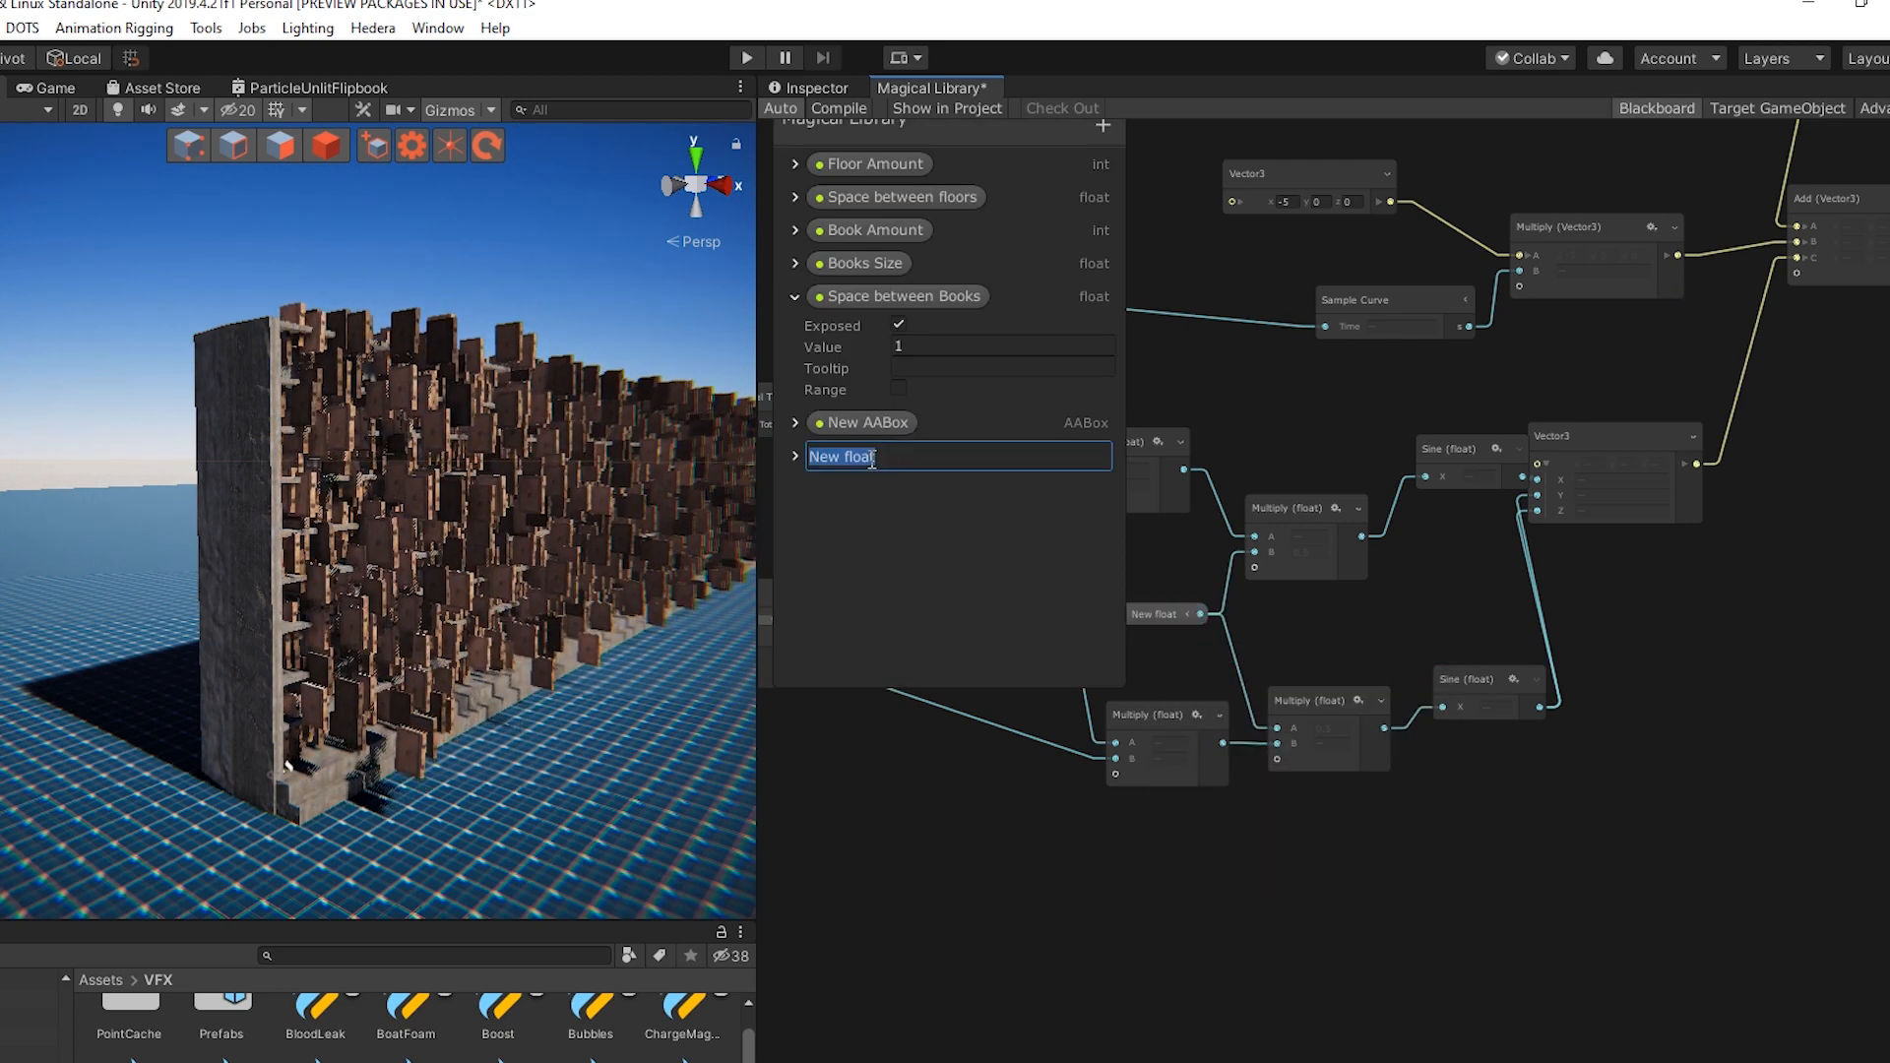
pyautogui.click(871, 460)
pyautogui.write('Movement Spee')
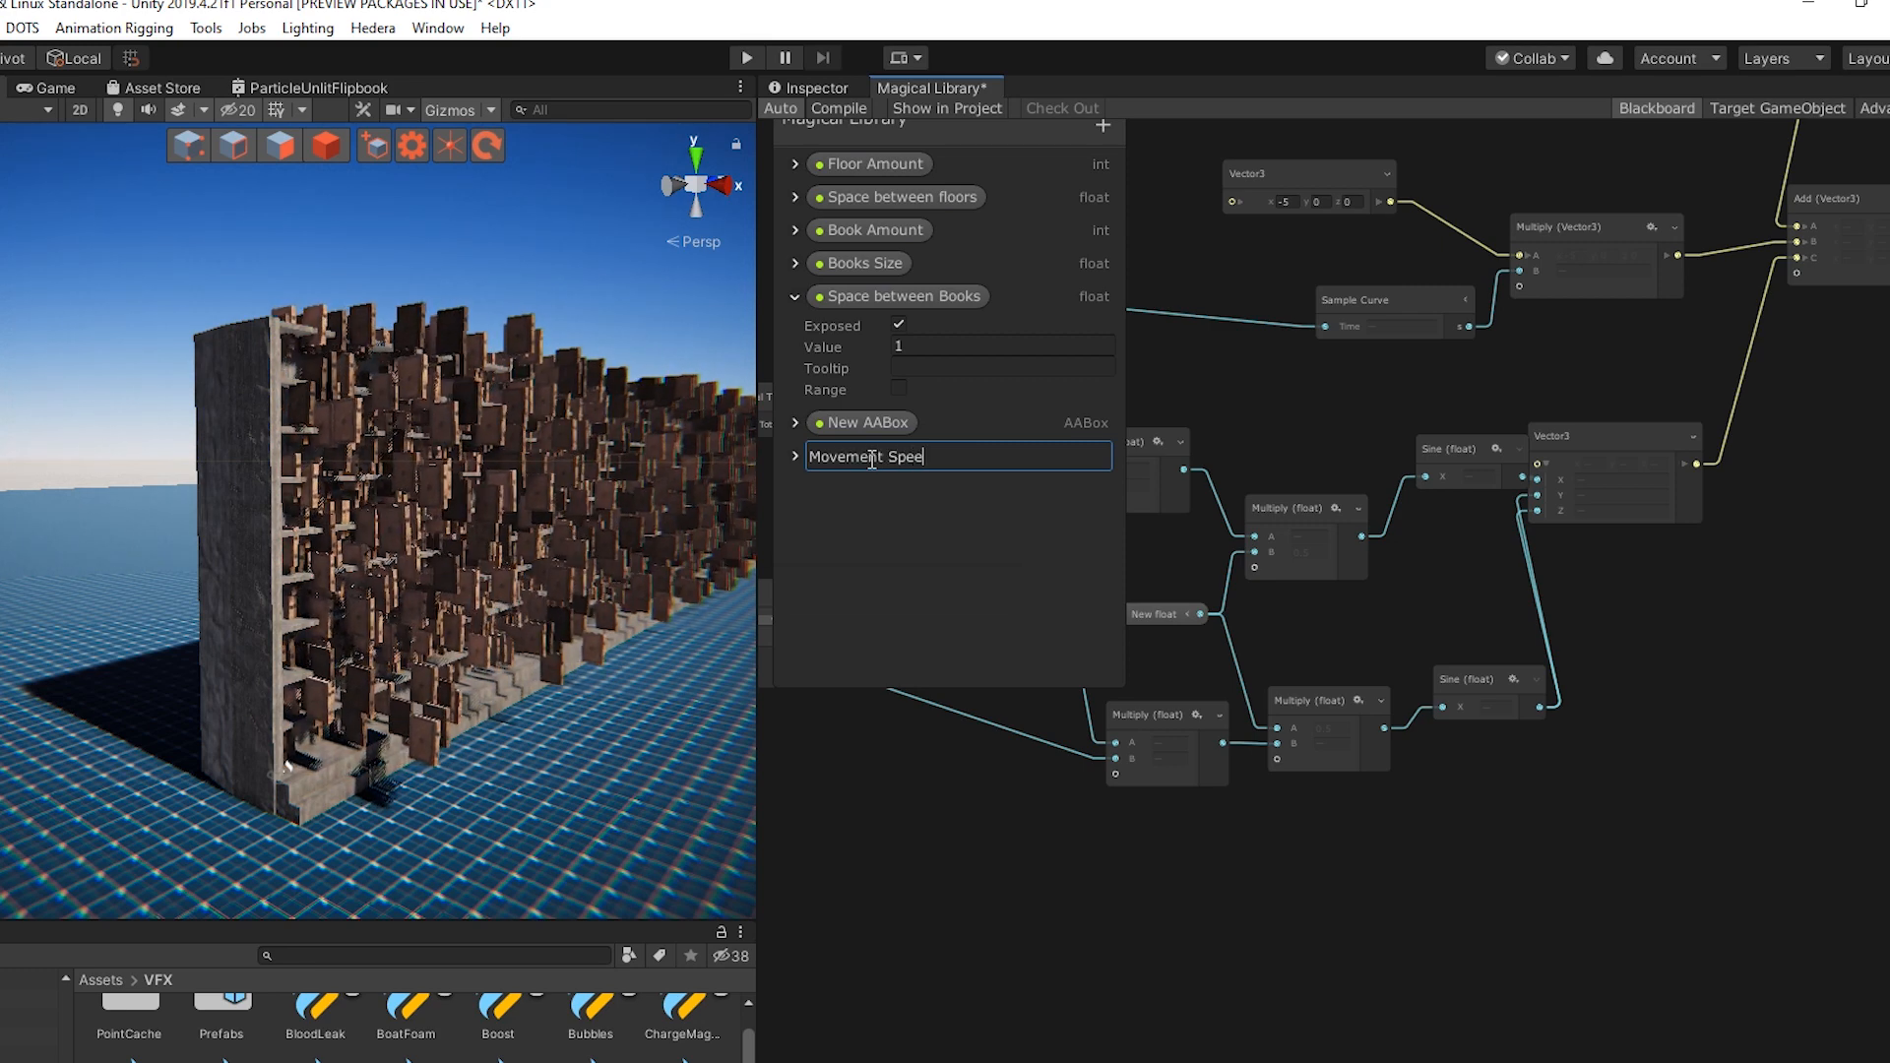
pyautogui.write('d')
pyautogui.press('Return')
# Rename the New AABox property as Boundign Box
pyautogui.doubleClick(863, 422)
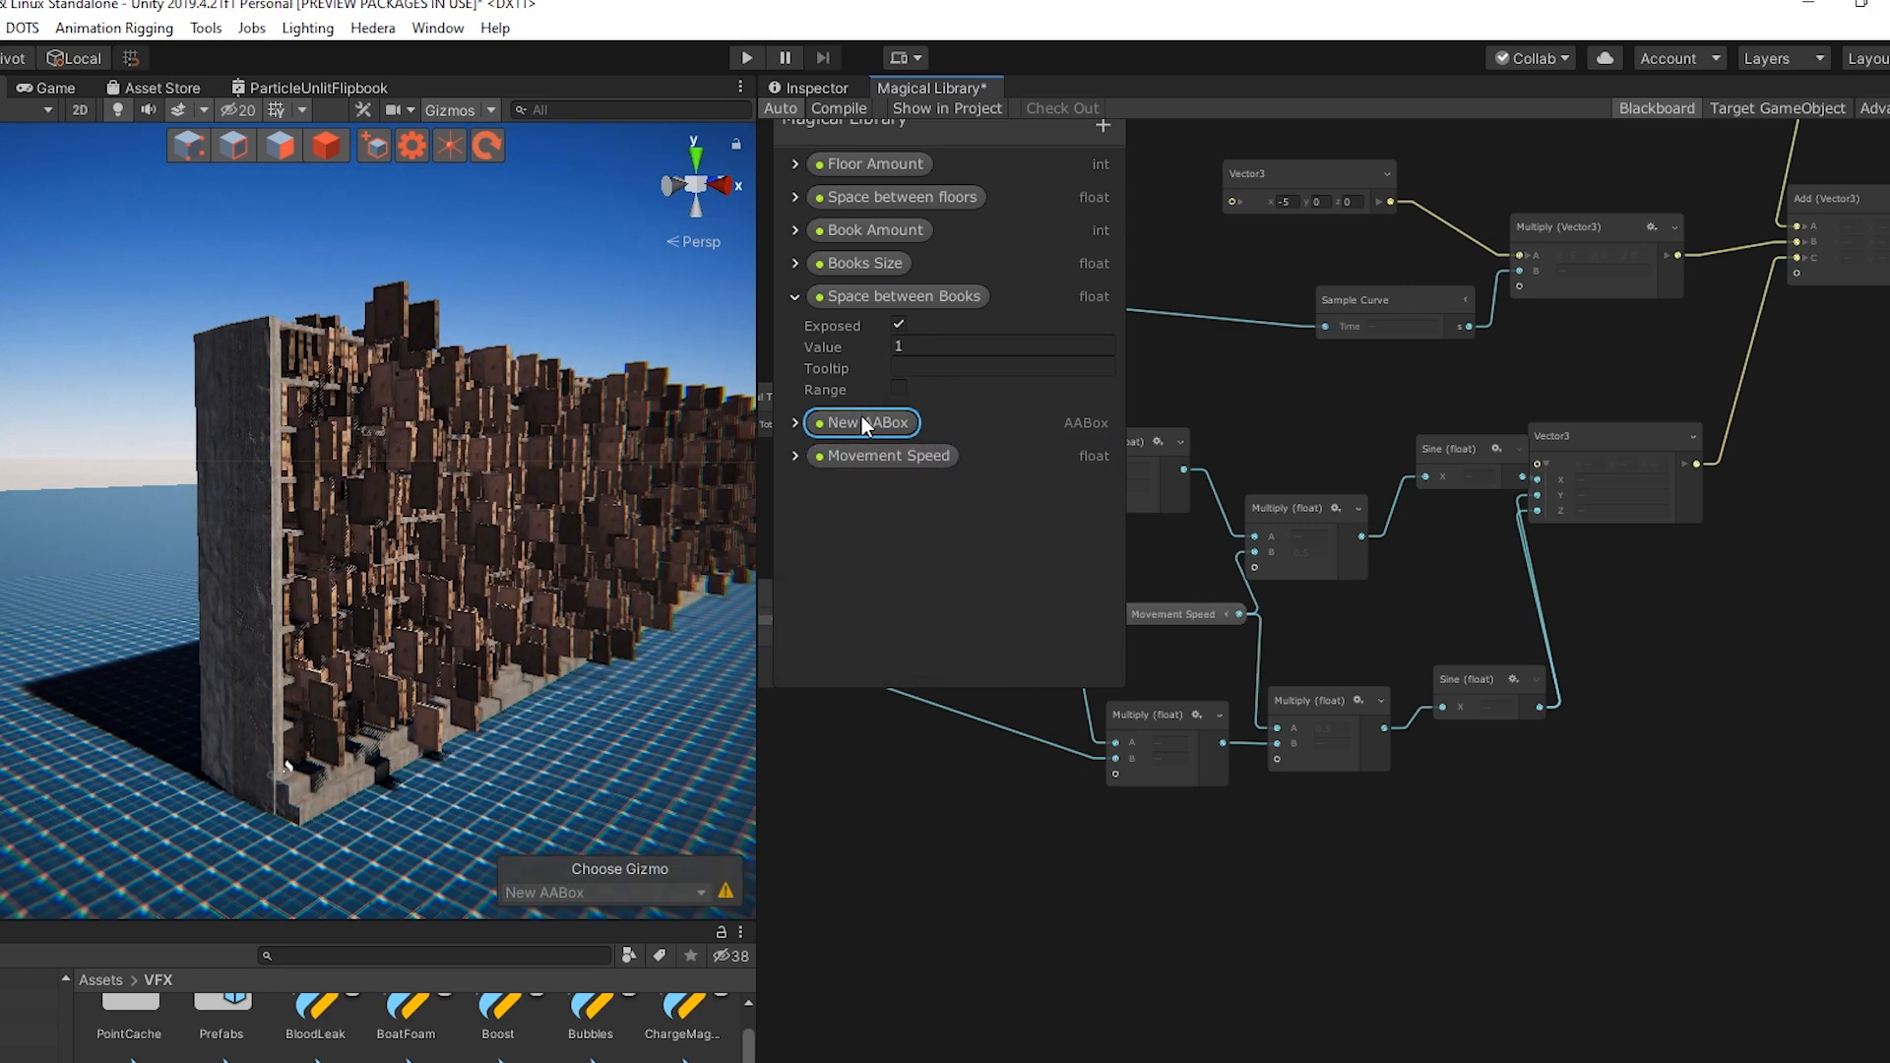
pyautogui.write('Boundign Box')
pyautogui.press('Return')
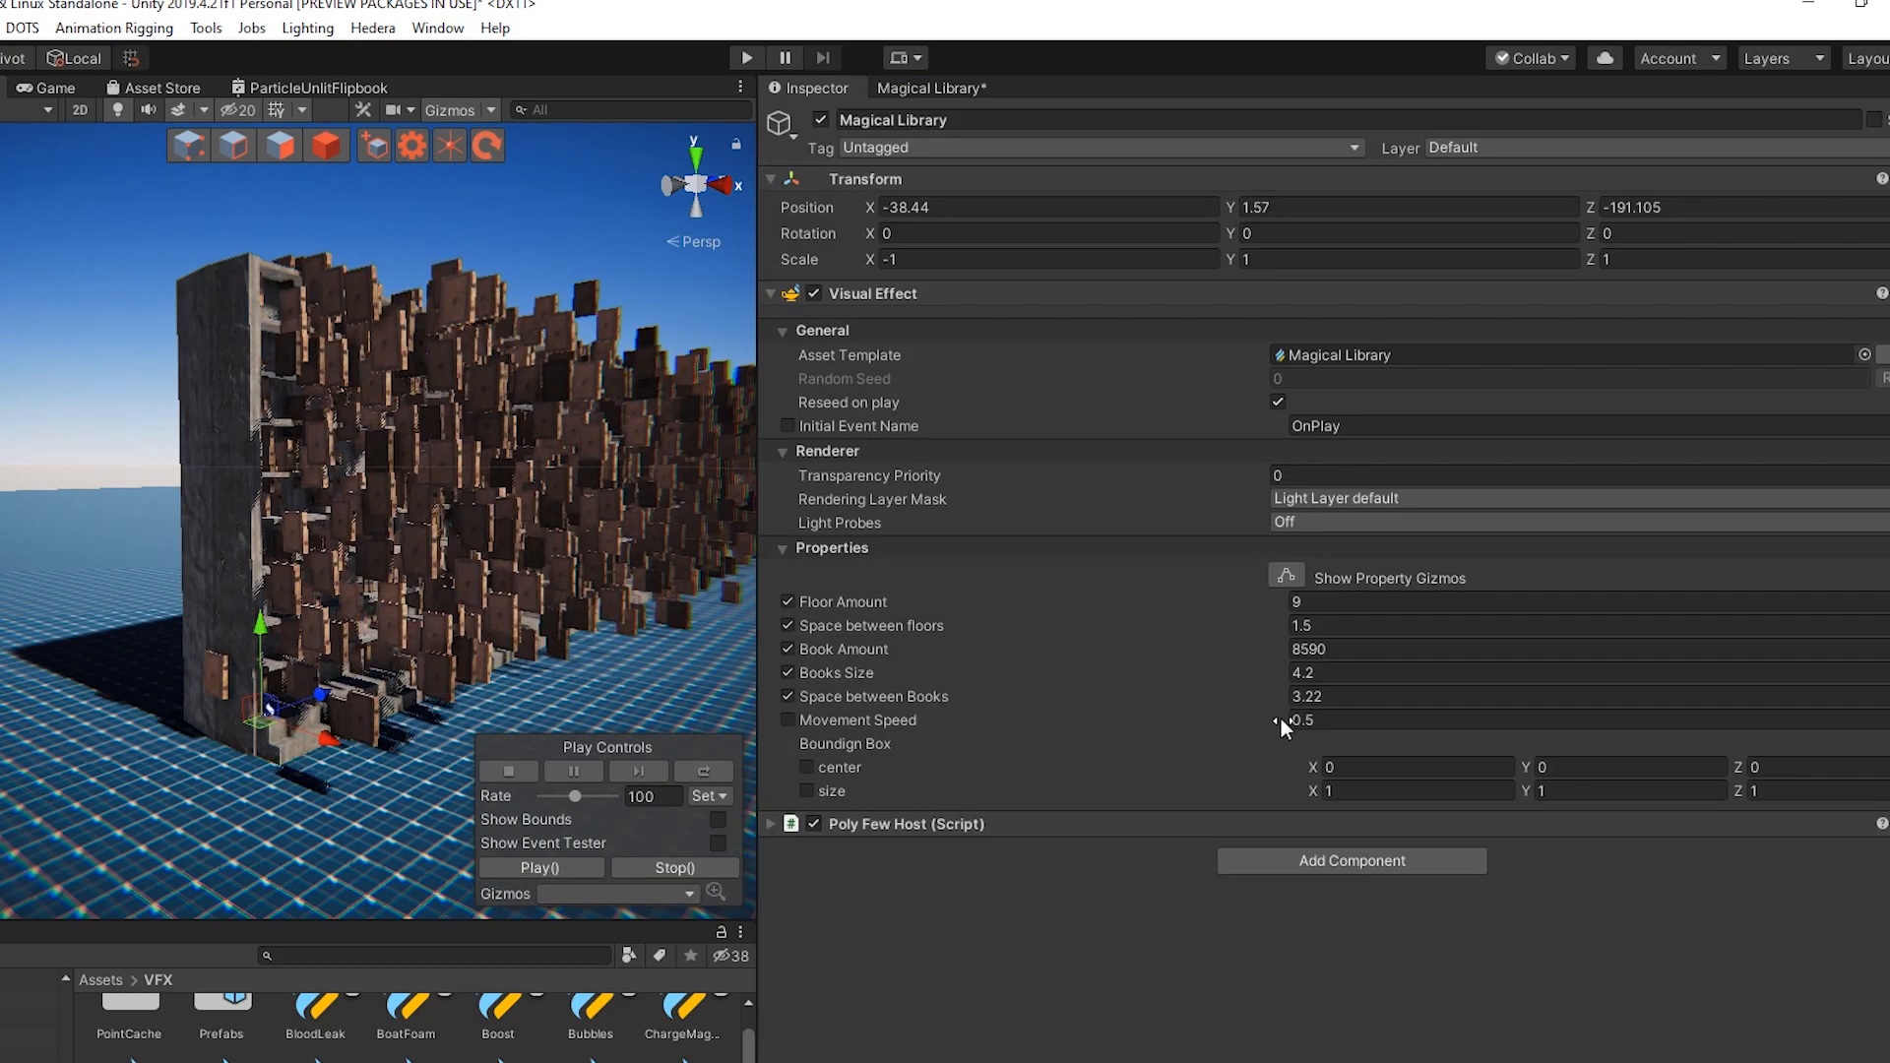
# Adjust the Movement Speed on the Magical Library object's Visual Effect and hide the graph's Blackboard
pyautogui.moveTo(1280, 718); pyautogui.dragTo(1305, 721)
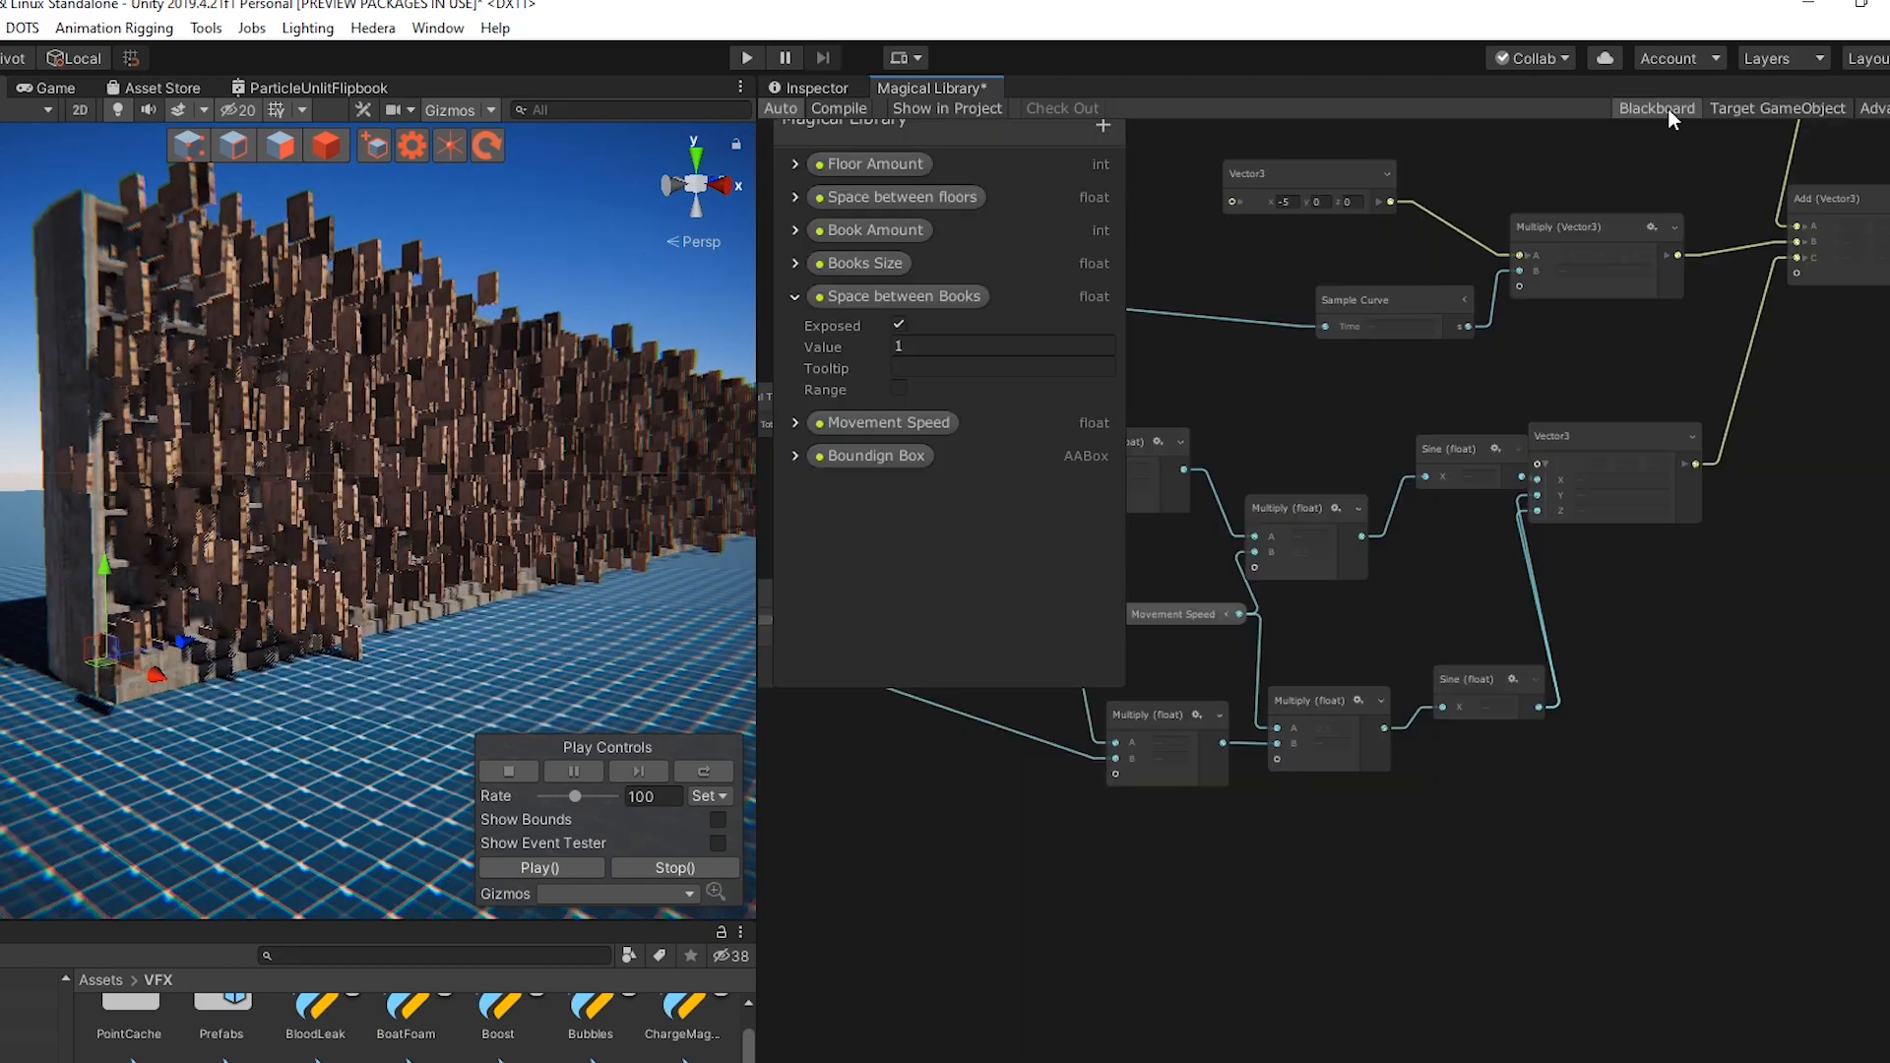
pyautogui.click(1663, 109)
pyautogui.keyDown('alt'); pyautogui.moveTo(79, 523); pyautogui.dragTo(254, 579); pyautogui.keyUp('alt')
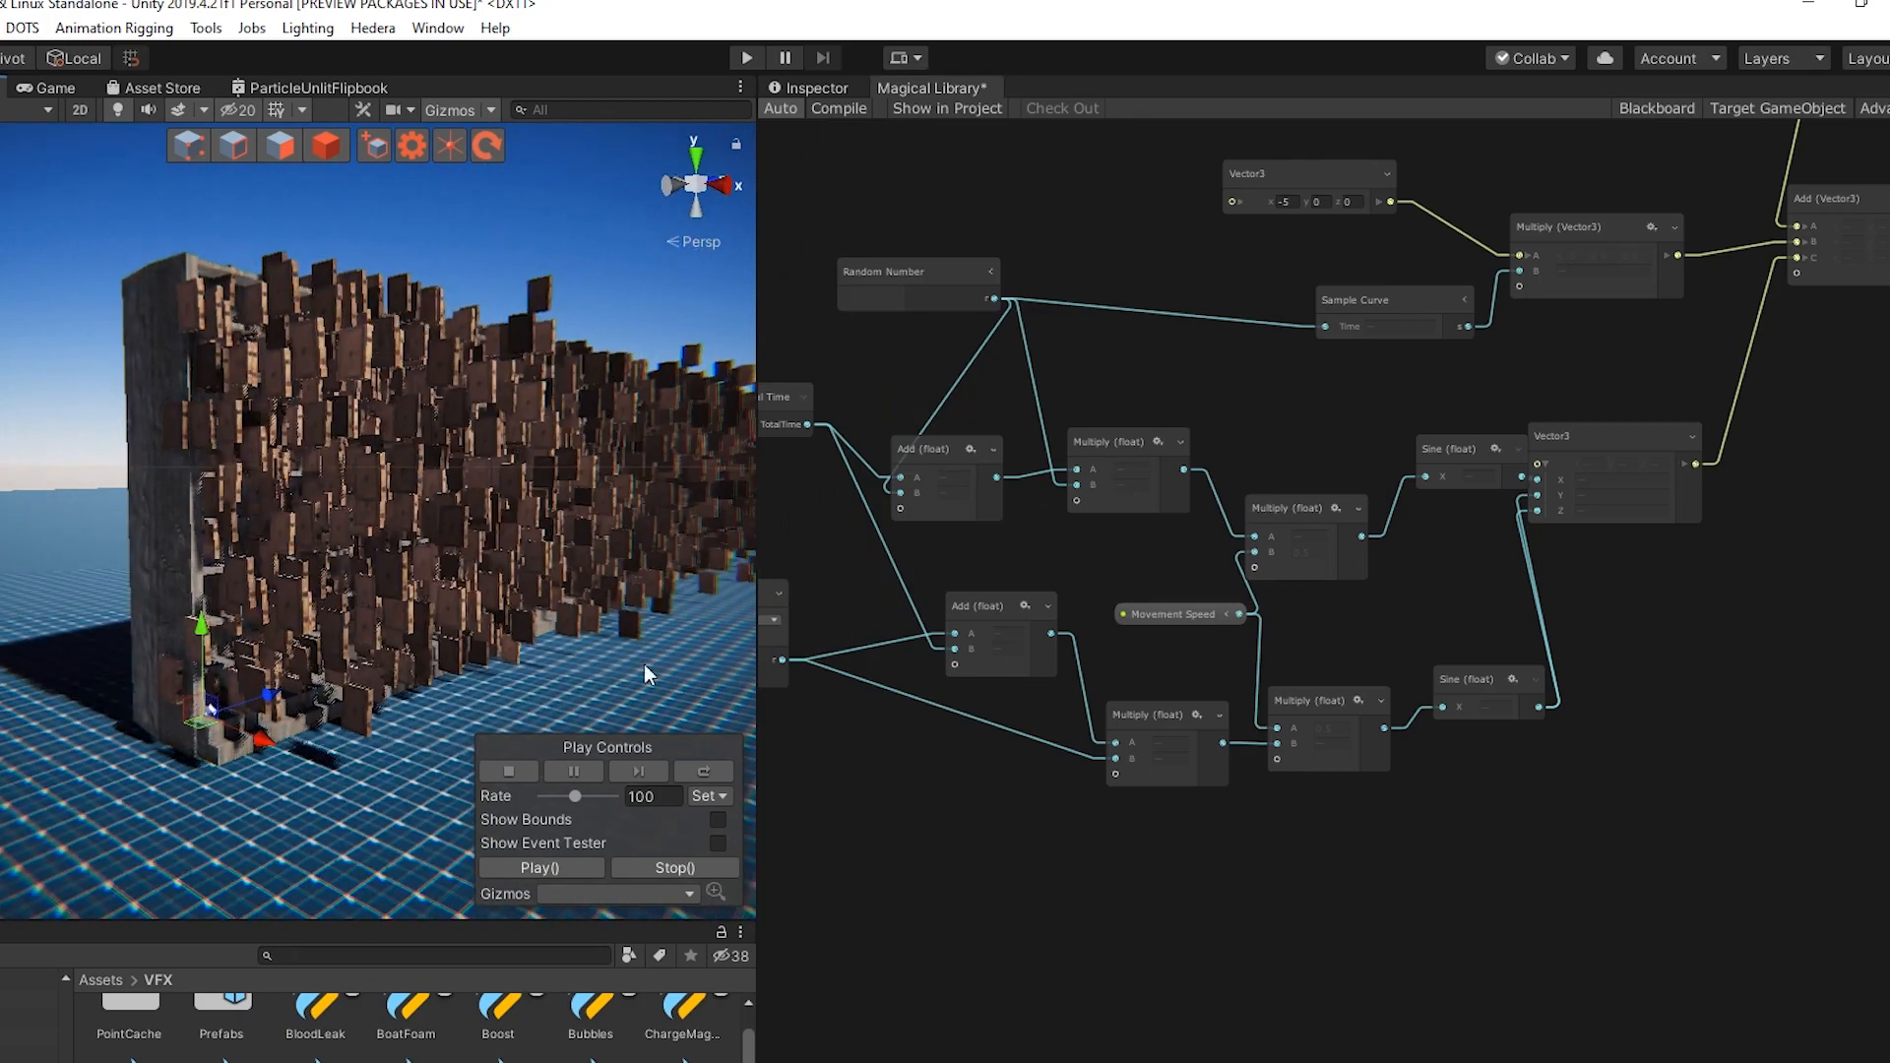
# Add a Set Angle block to the Output Particle Lit Mesh context and place it below Set Position
pyautogui.moveTo(1278, 795); pyautogui.dragTo(1231, 782, button='middle')
pyautogui.scroll(1, 1426, 849)
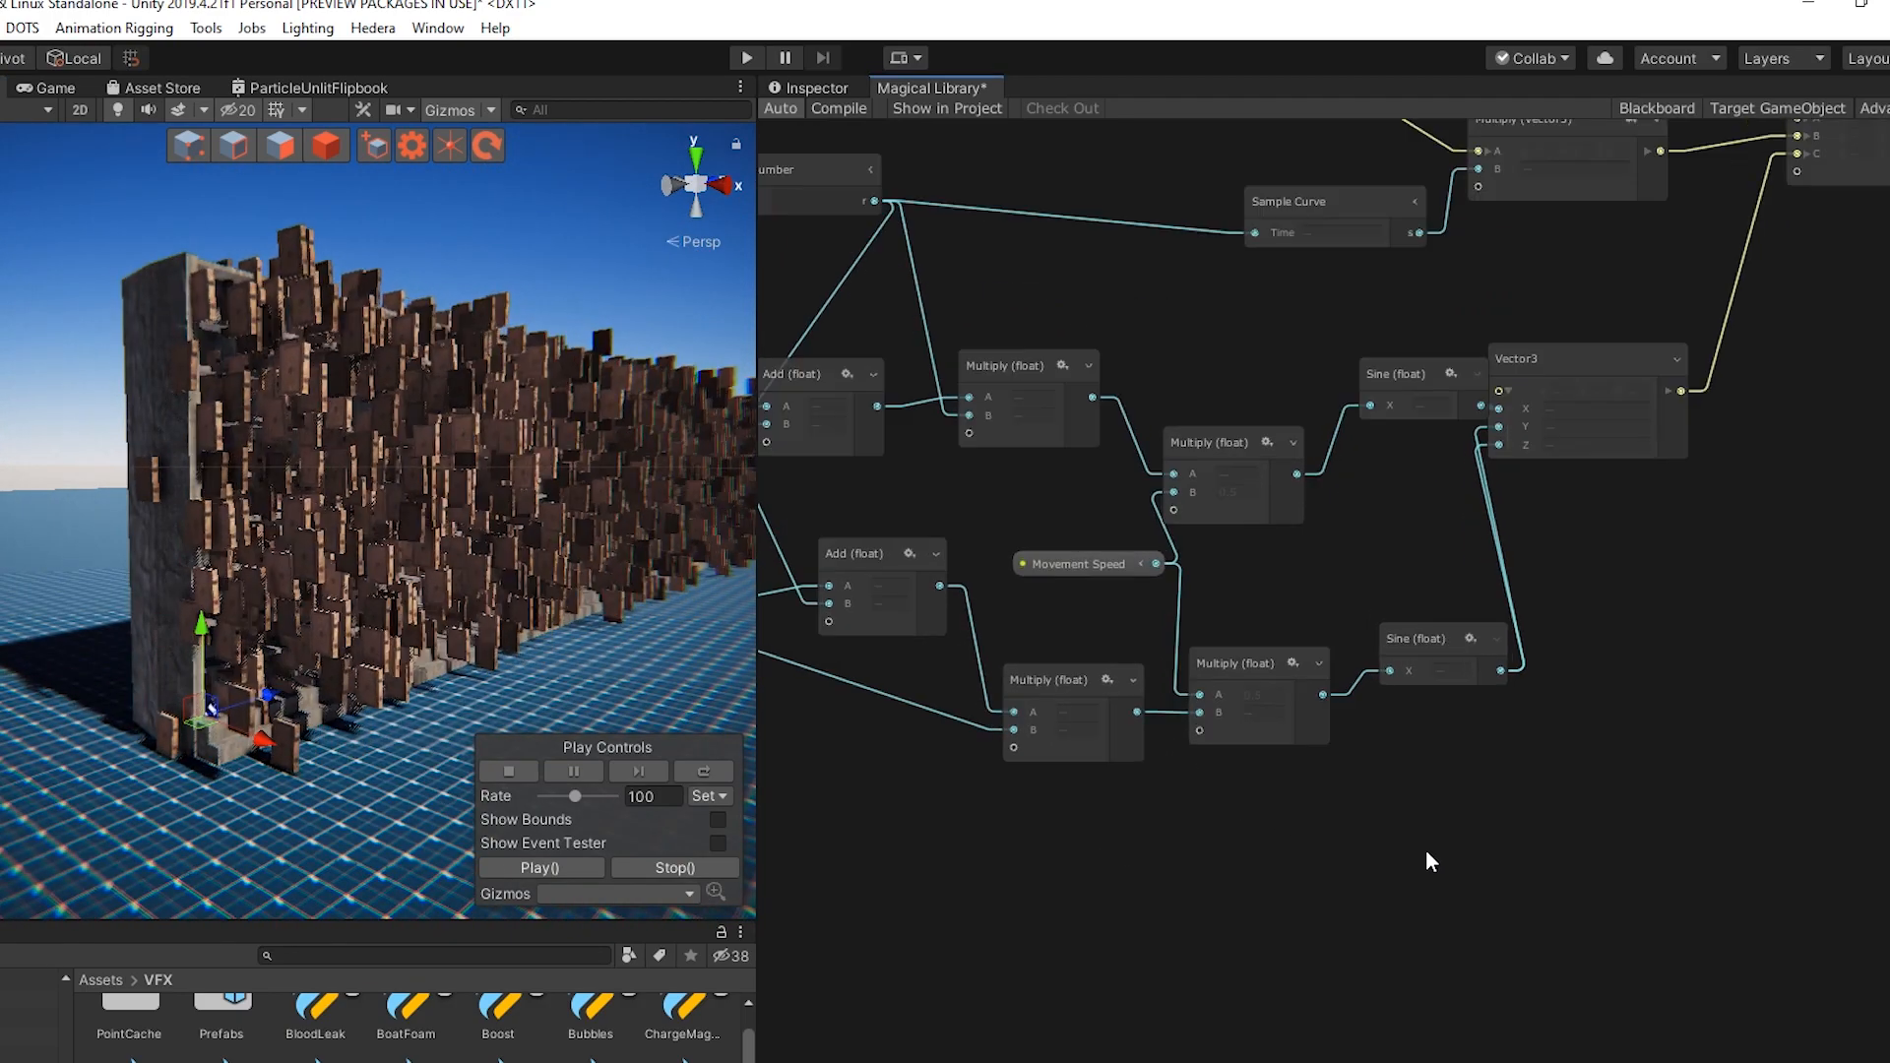
pyautogui.moveTo(1644, 646); pyautogui.dragTo(1282, 831, button='middle')
pyautogui.moveTo(1828, 532); pyautogui.dragTo(1515, 672, button='middle')
pyautogui.moveTo(1851, 563)
pyautogui.mouseDown(button='middle')
pyautogui.moveTo(1501, 669)
pyautogui.moveTo(1339, 685)
pyautogui.mouseUp(button='middle')
pyautogui.click(1283, 518)
pyautogui.press('space')
pyautogui.write('angle')
pyautogui.hotkey('ctrl', 'a')
pyautogui.write('set ang')
pyautogui.press('Return')
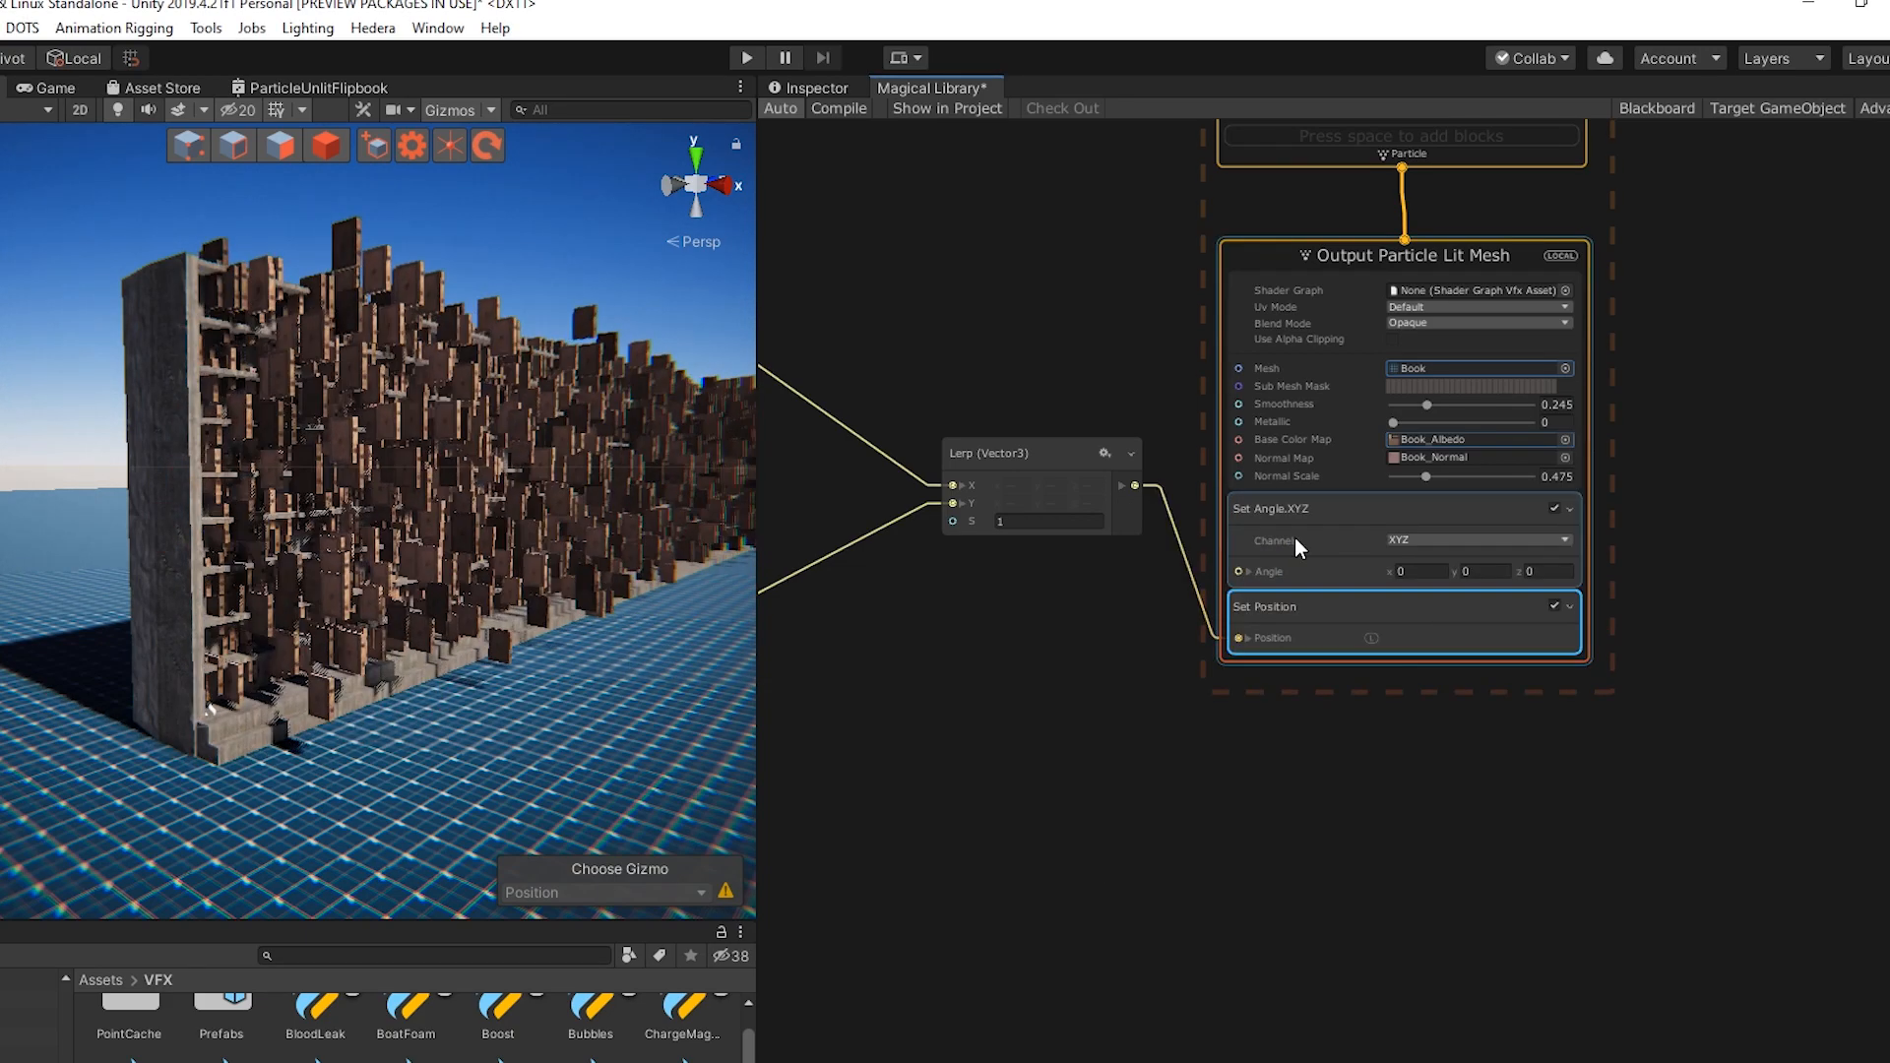
pyautogui.moveTo(1292, 637); pyautogui.dragTo(1293, 639)
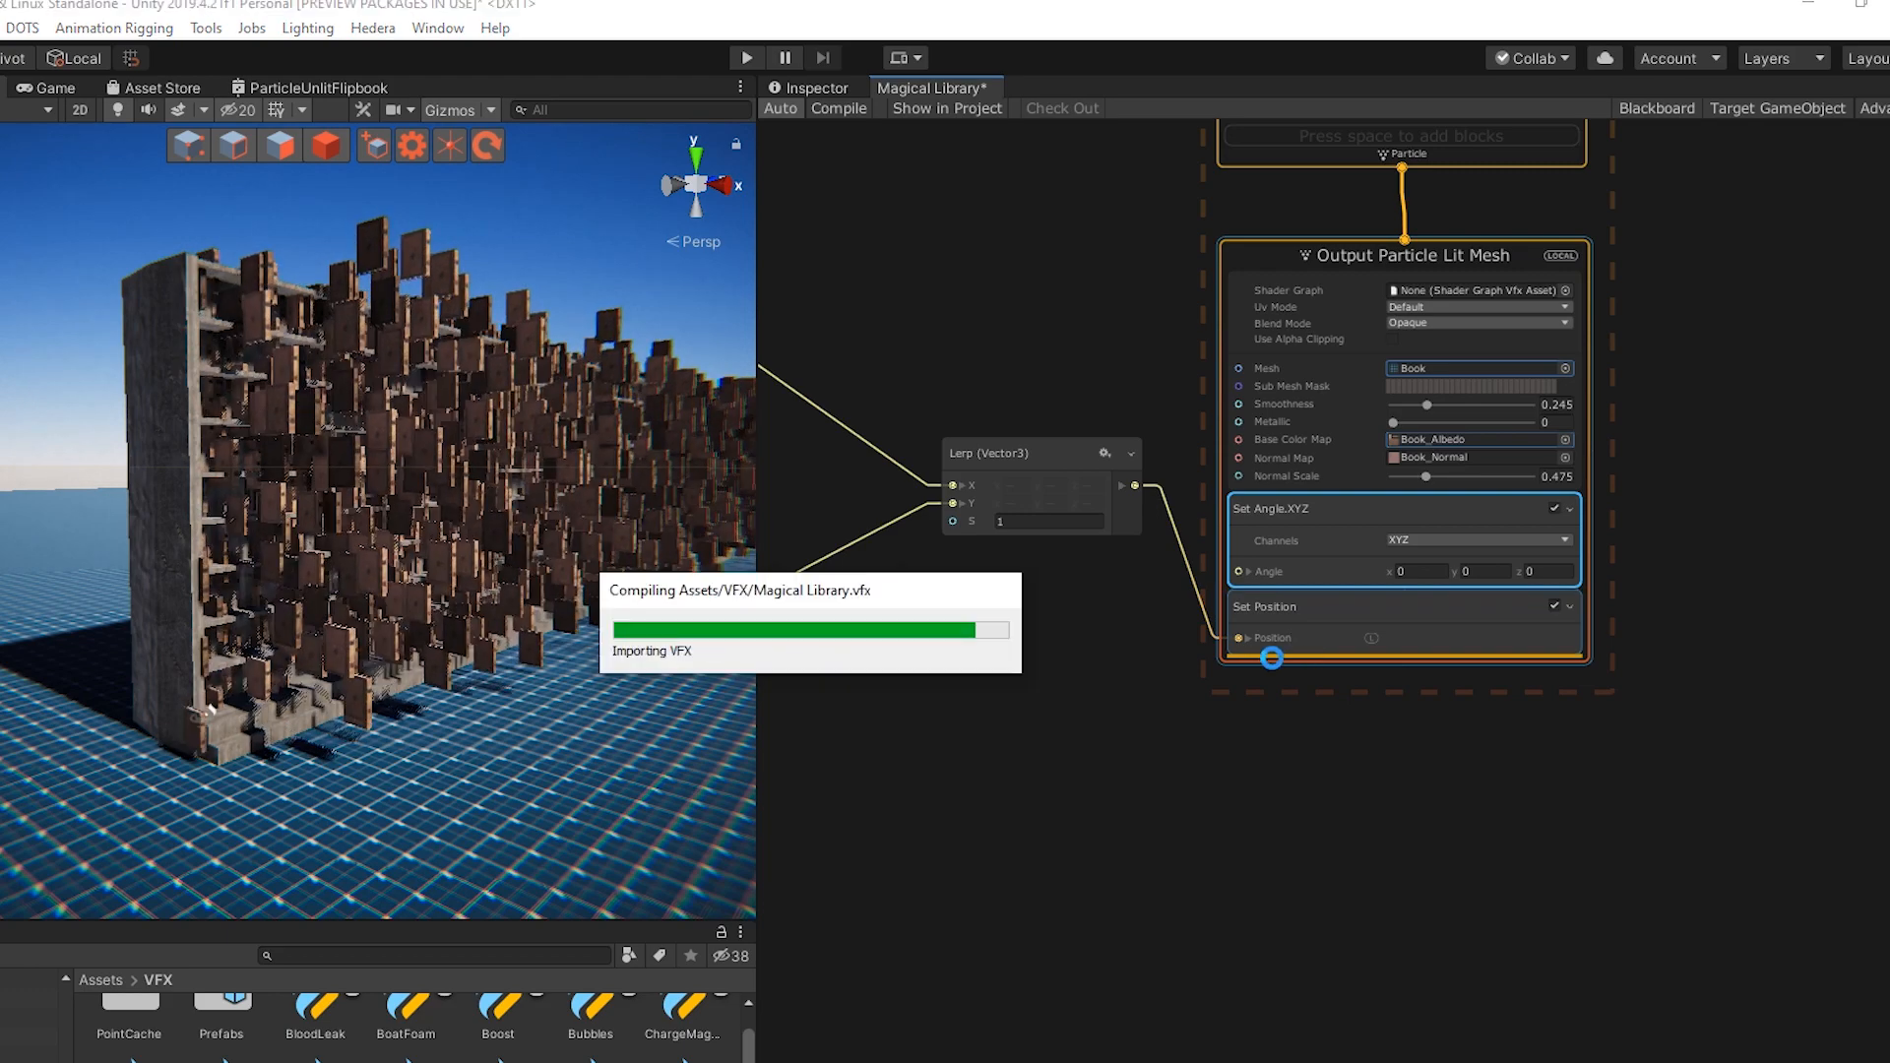
# Duplicate the position Lerp node and connect the copy to the Angle input of the Set Angle block
pyautogui.click(1020, 454)
pyautogui.hotkey('ctrl', 'd')
pyautogui.moveTo(1280, 621); pyautogui.dragTo(964, 658)
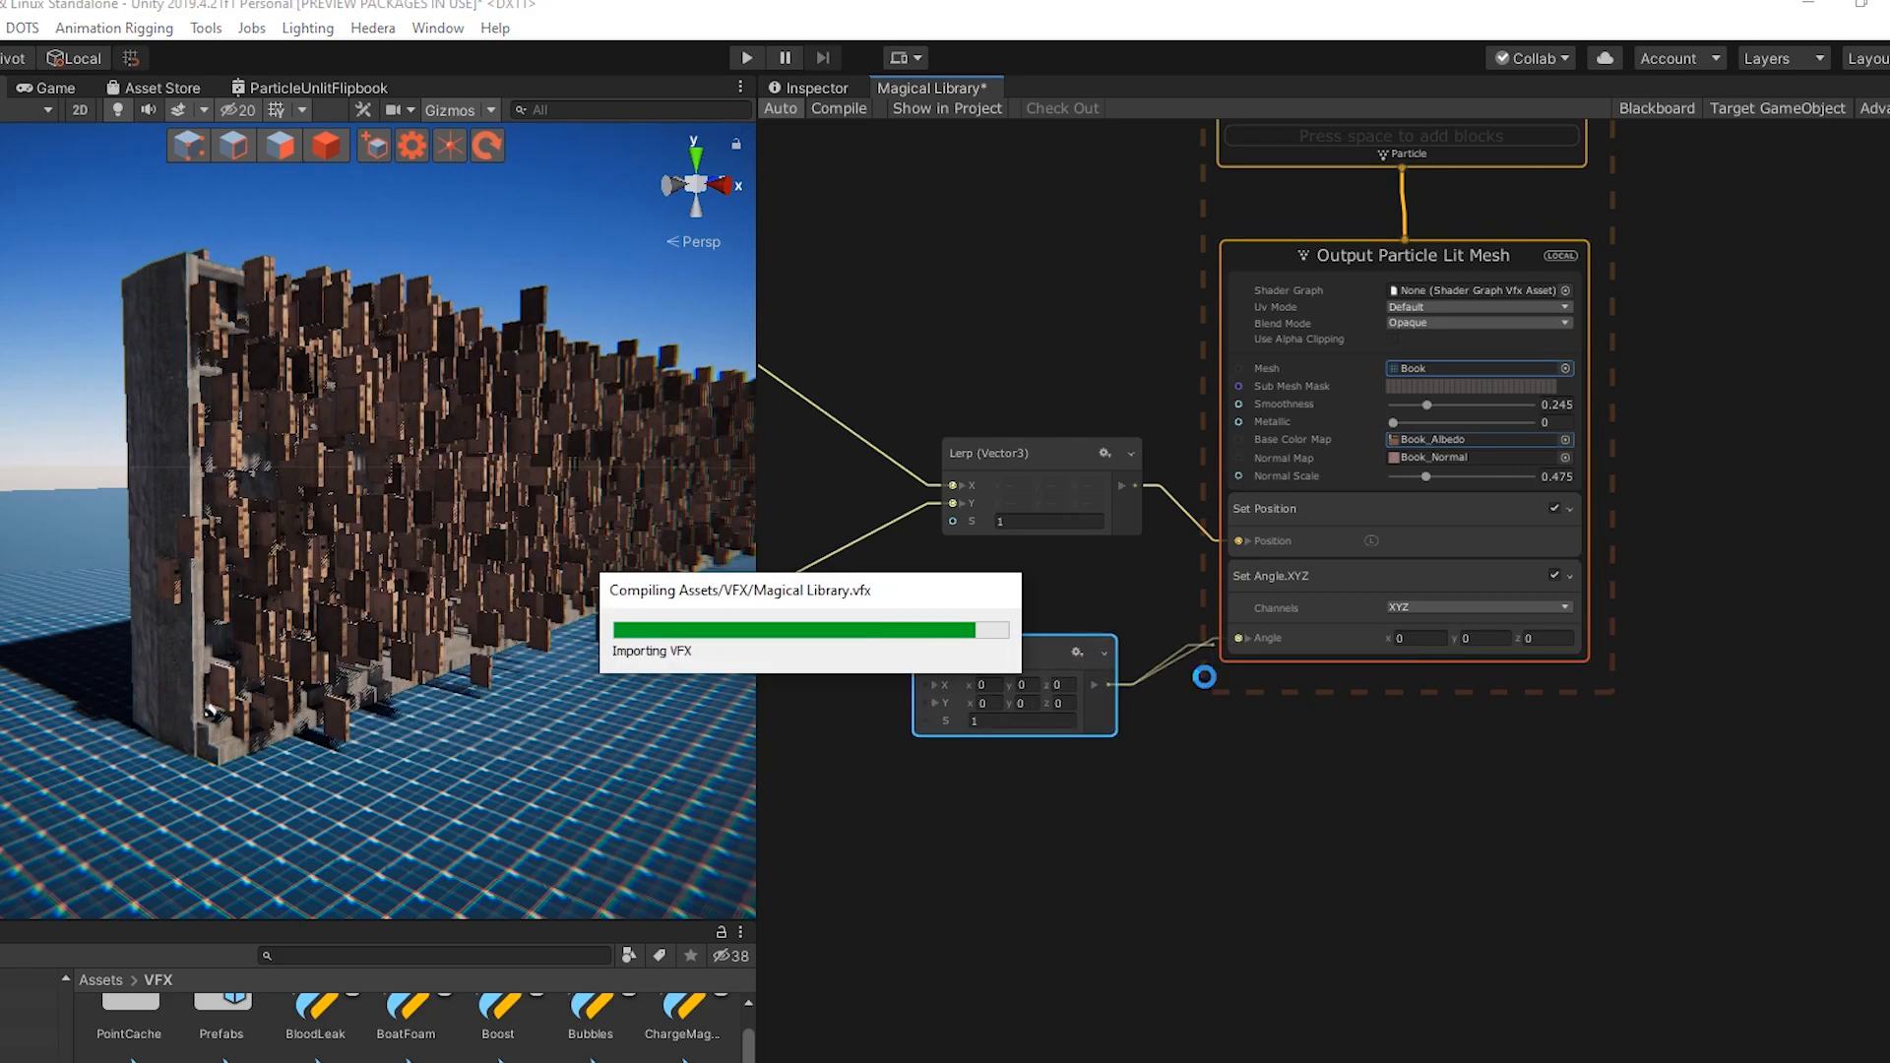
# Create a Get Attribute: angle node and connect it to the X input of the new Lerp
pyautogui.moveTo(804, 643); pyautogui.dragTo(1035, 628, button='middle')
pyautogui.rightClick(1035, 628)
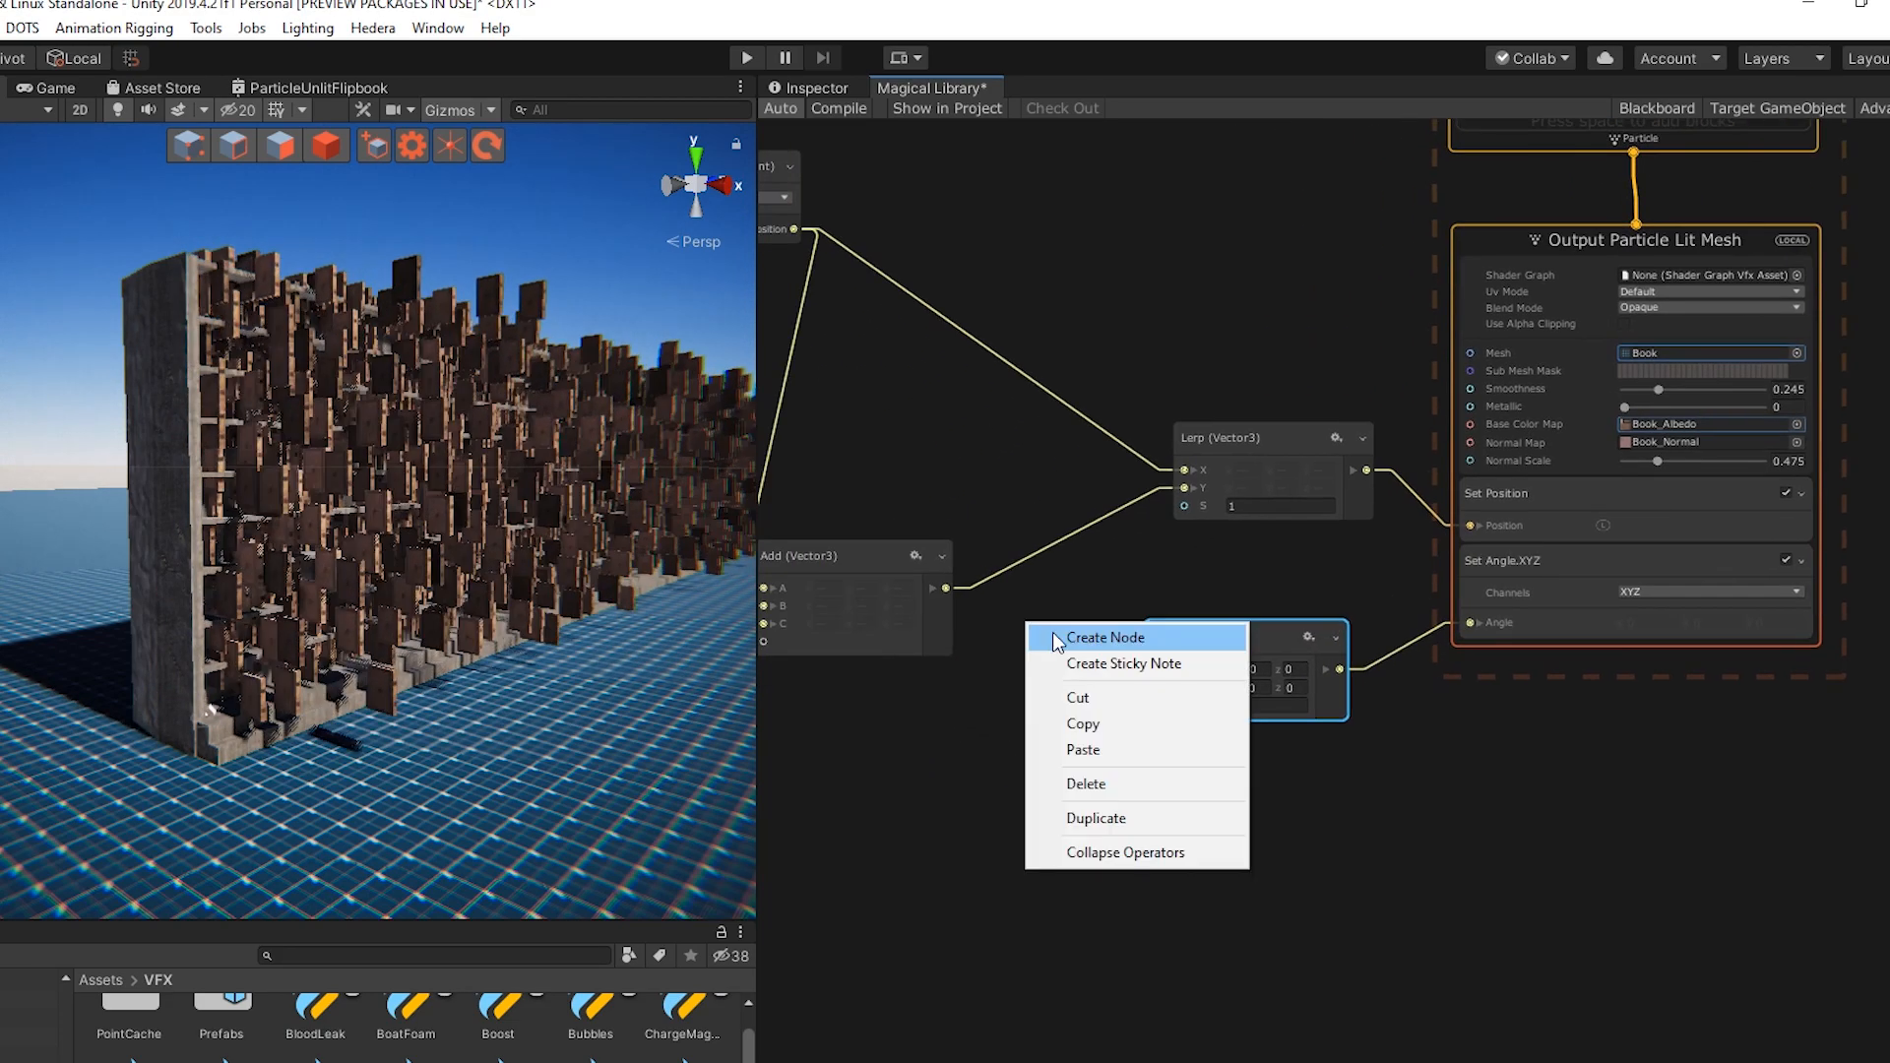
pyautogui.click(1055, 632)
pyautogui.write('get an')
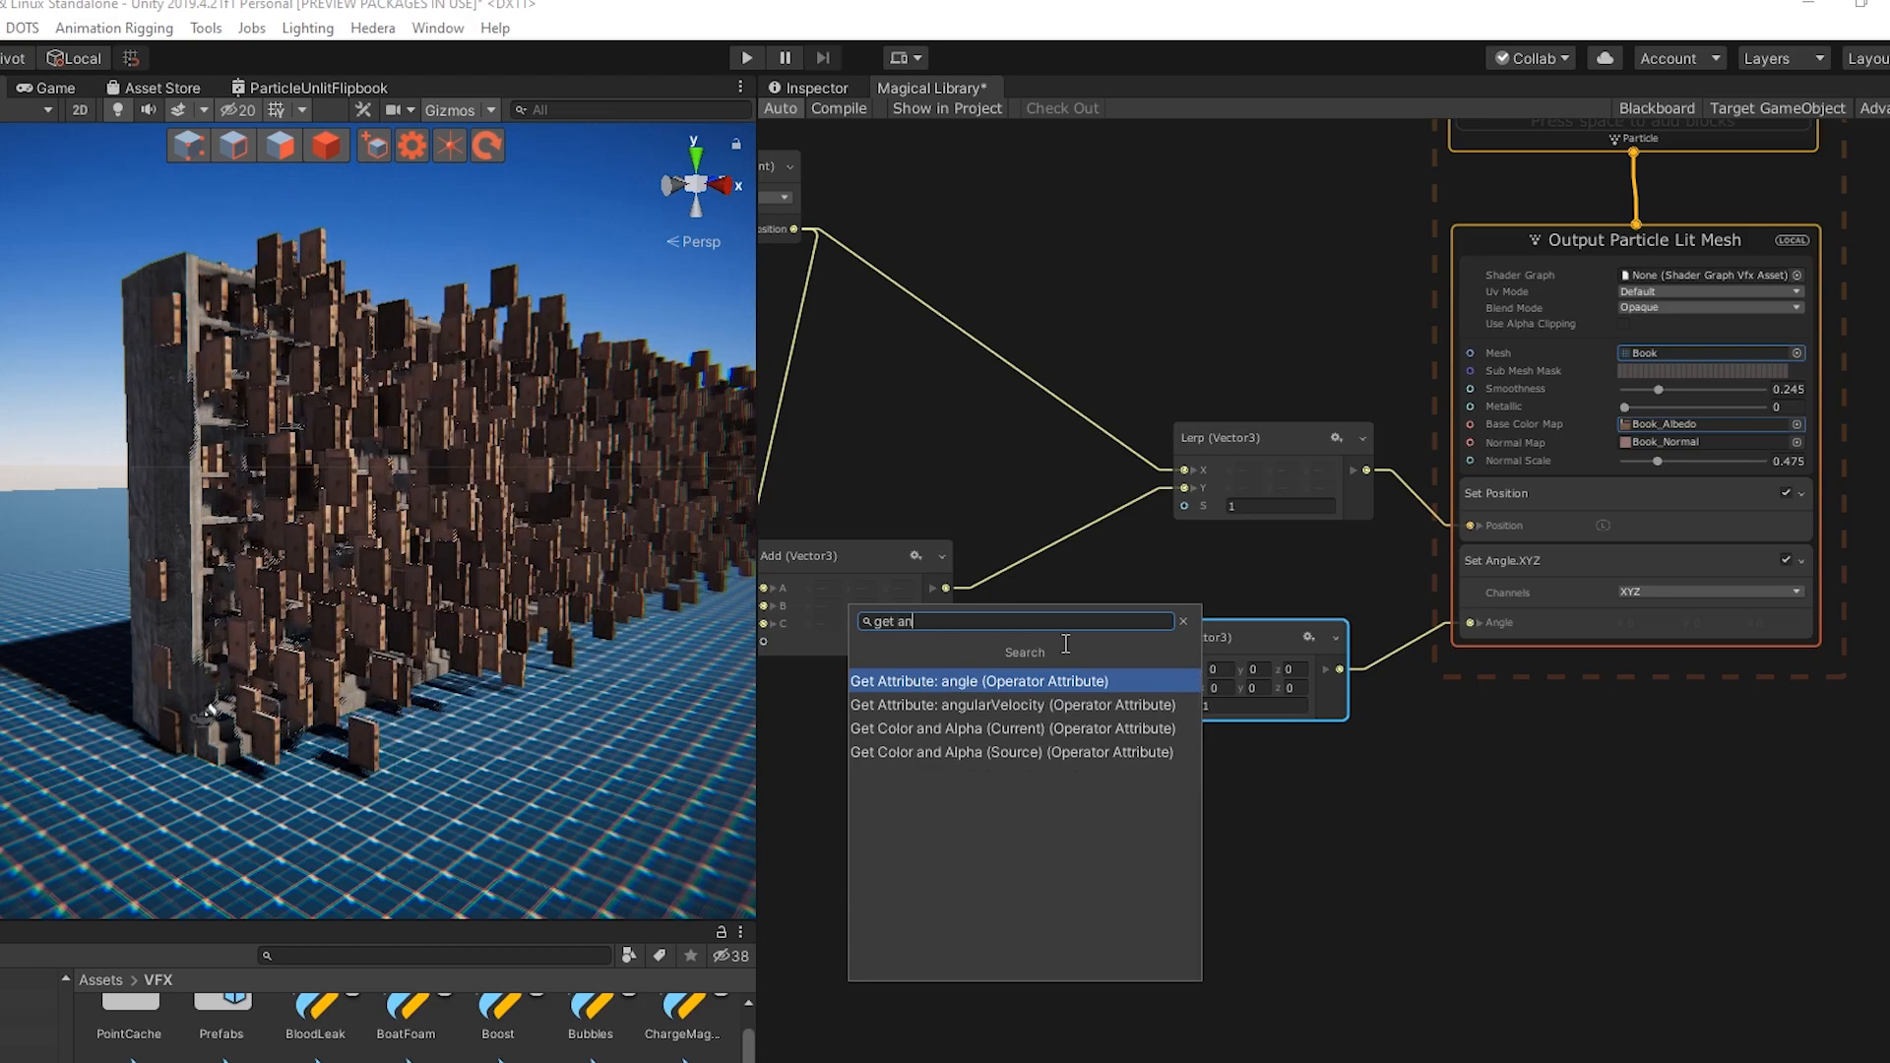
pyautogui.press('Return')
pyautogui.moveTo(1207, 635); pyautogui.dragTo(1290, 676)
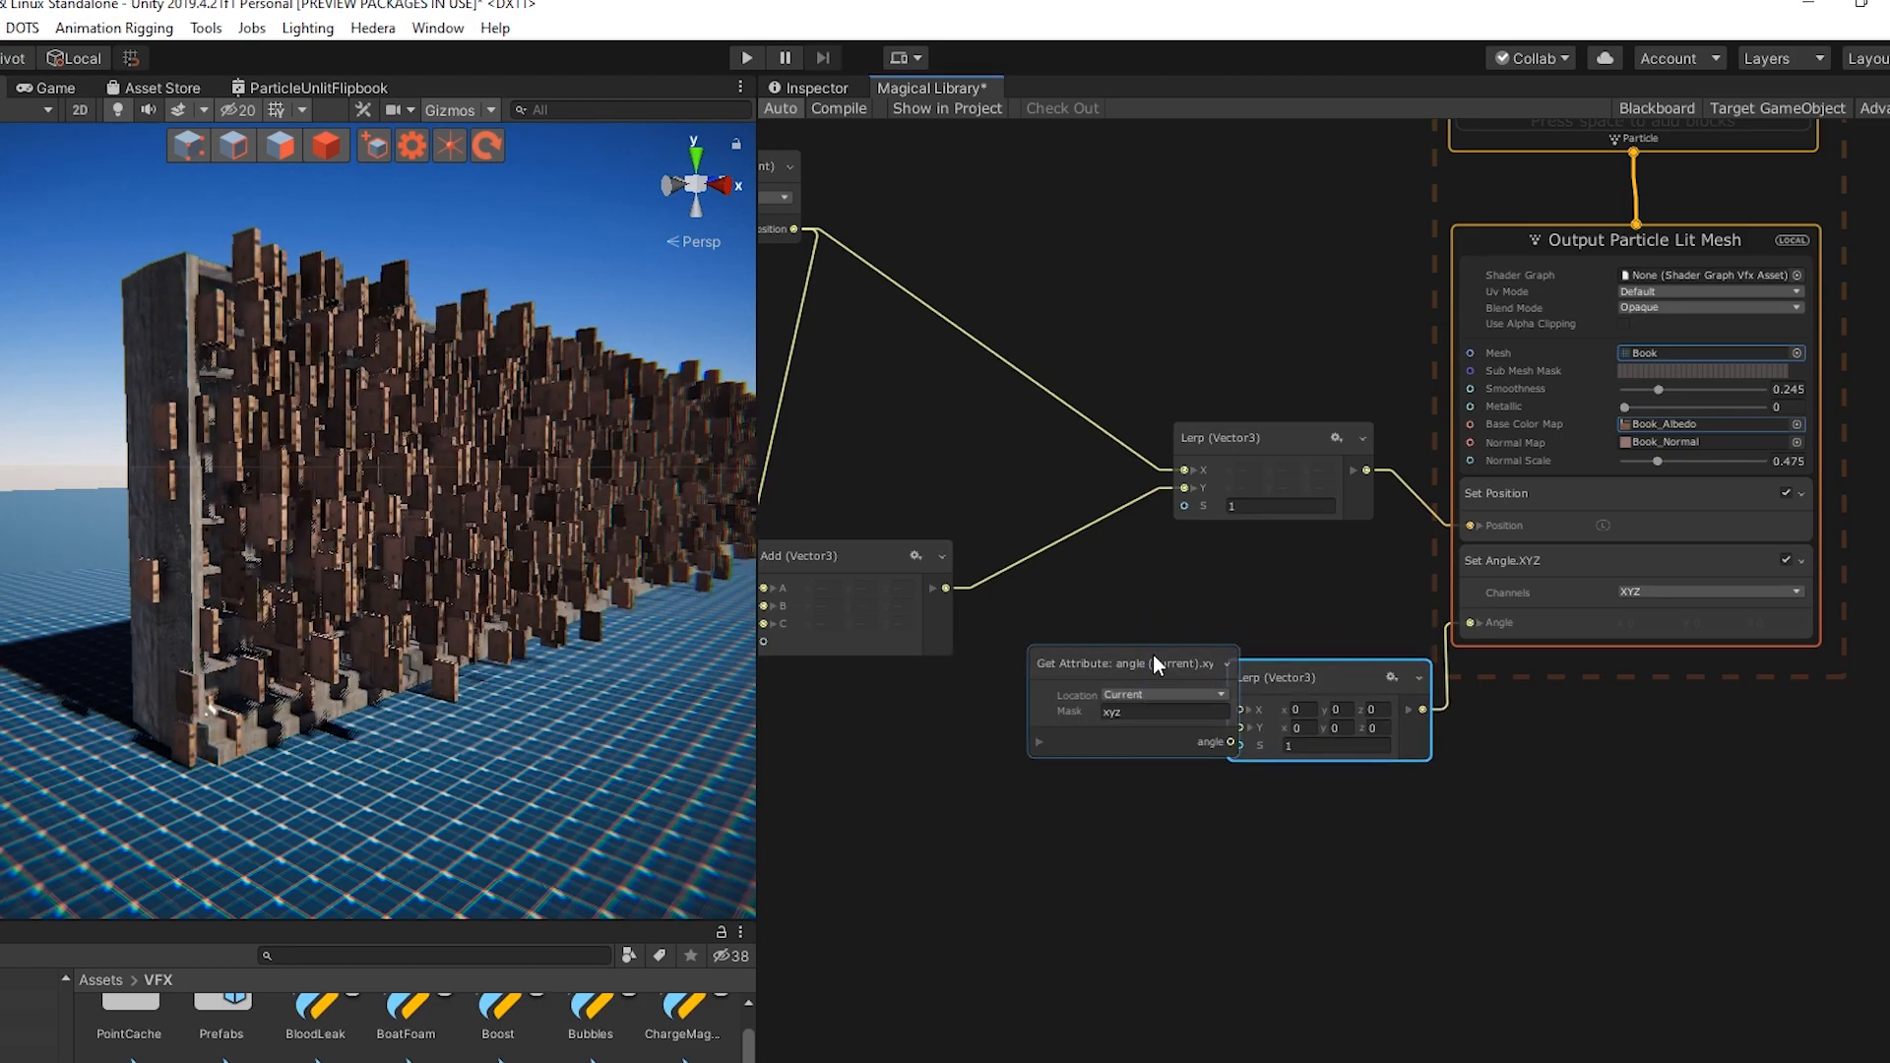
pyautogui.moveTo(1154, 653); pyautogui.dragTo(1106, 641)
pyautogui.moveTo(1182, 724); pyautogui.dragTo(1239, 708)
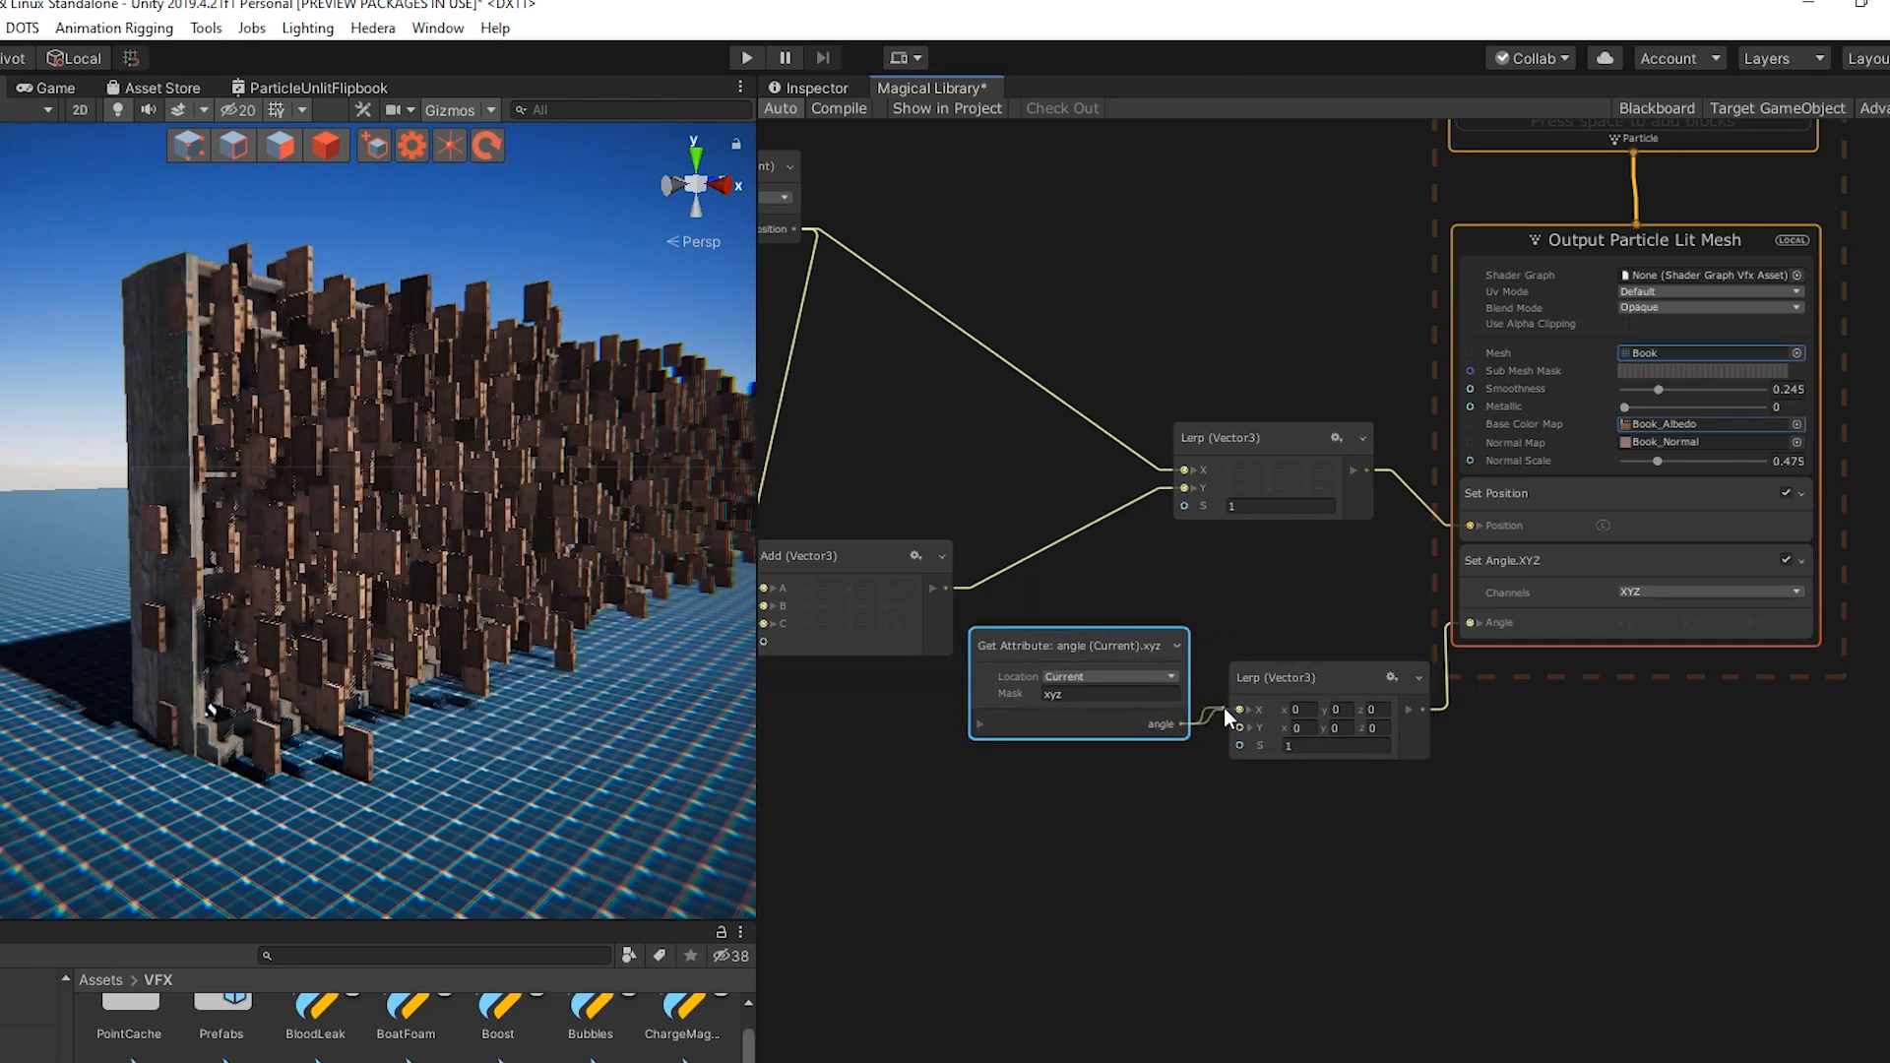
# Add a Random Vector node ranging from -15 to 15 on every axis and connect it to the angle Lerp's Y input
pyautogui.rightClick(955, 827)
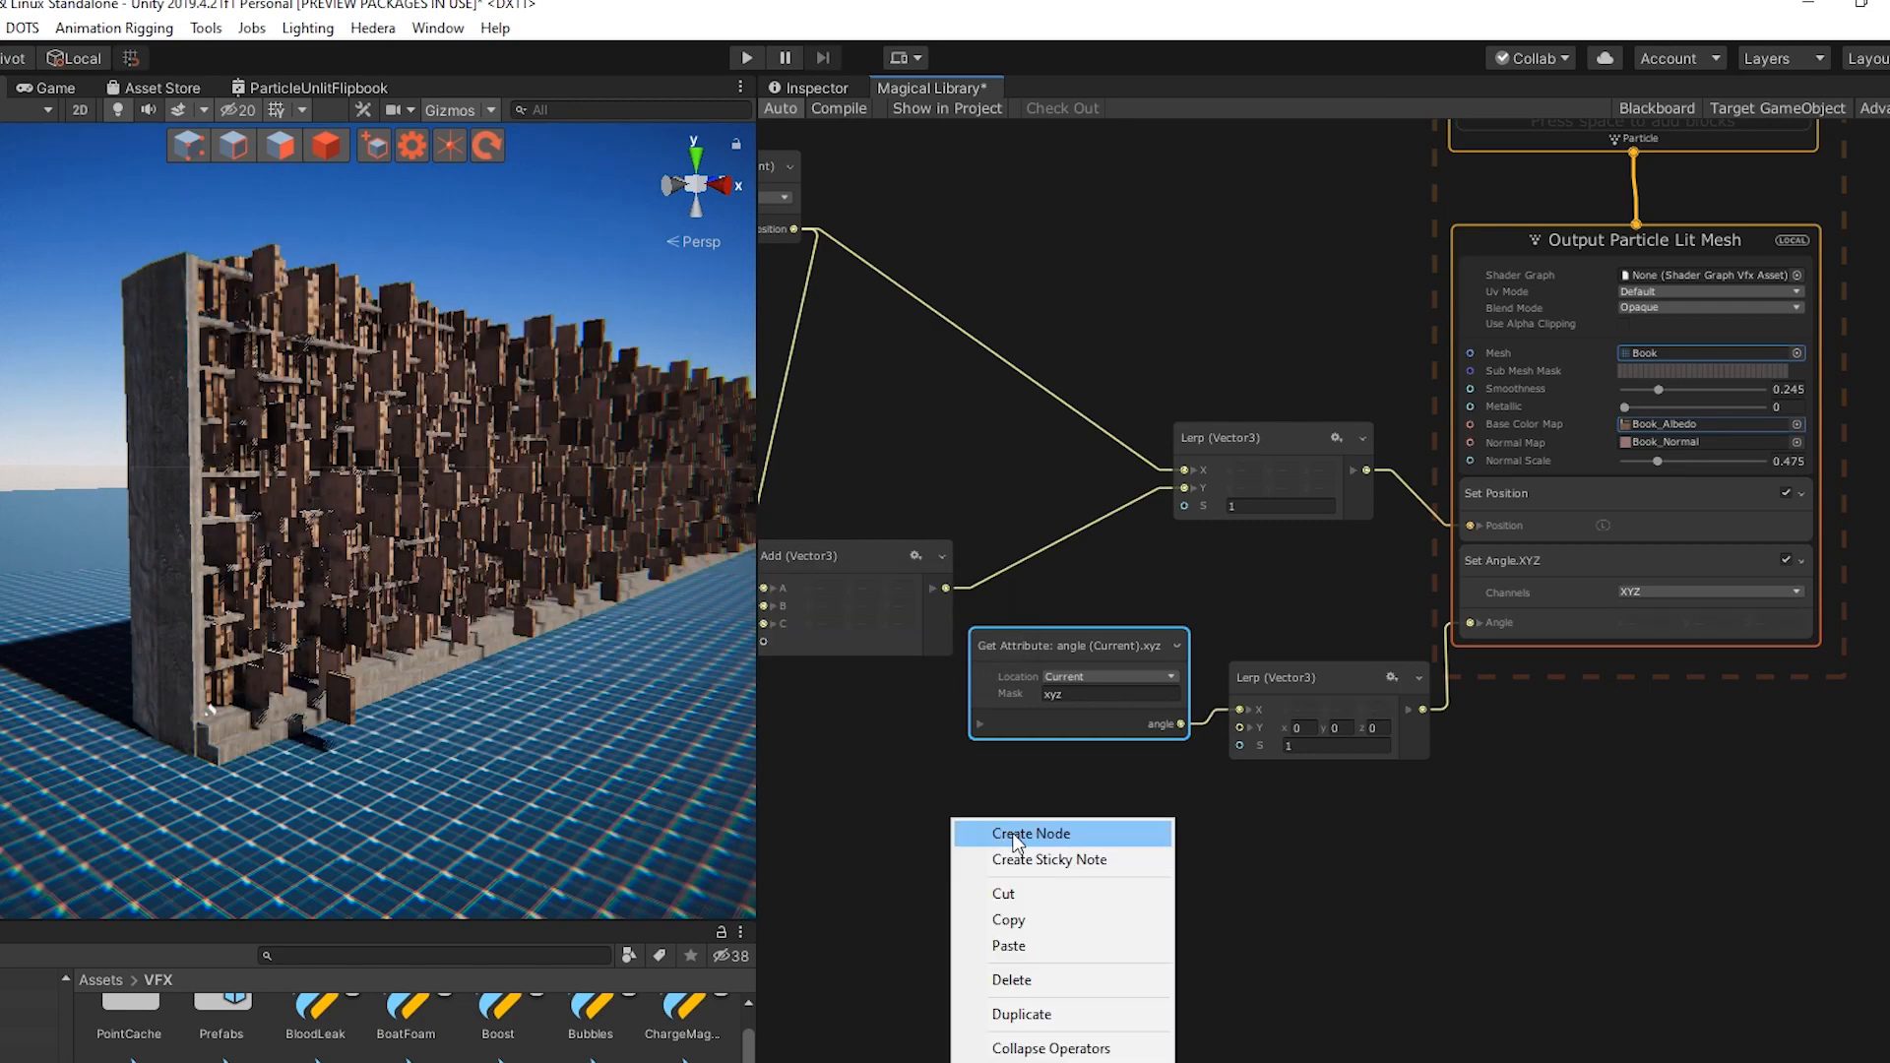
pyautogui.click(1010, 833)
pyautogui.write('ran')
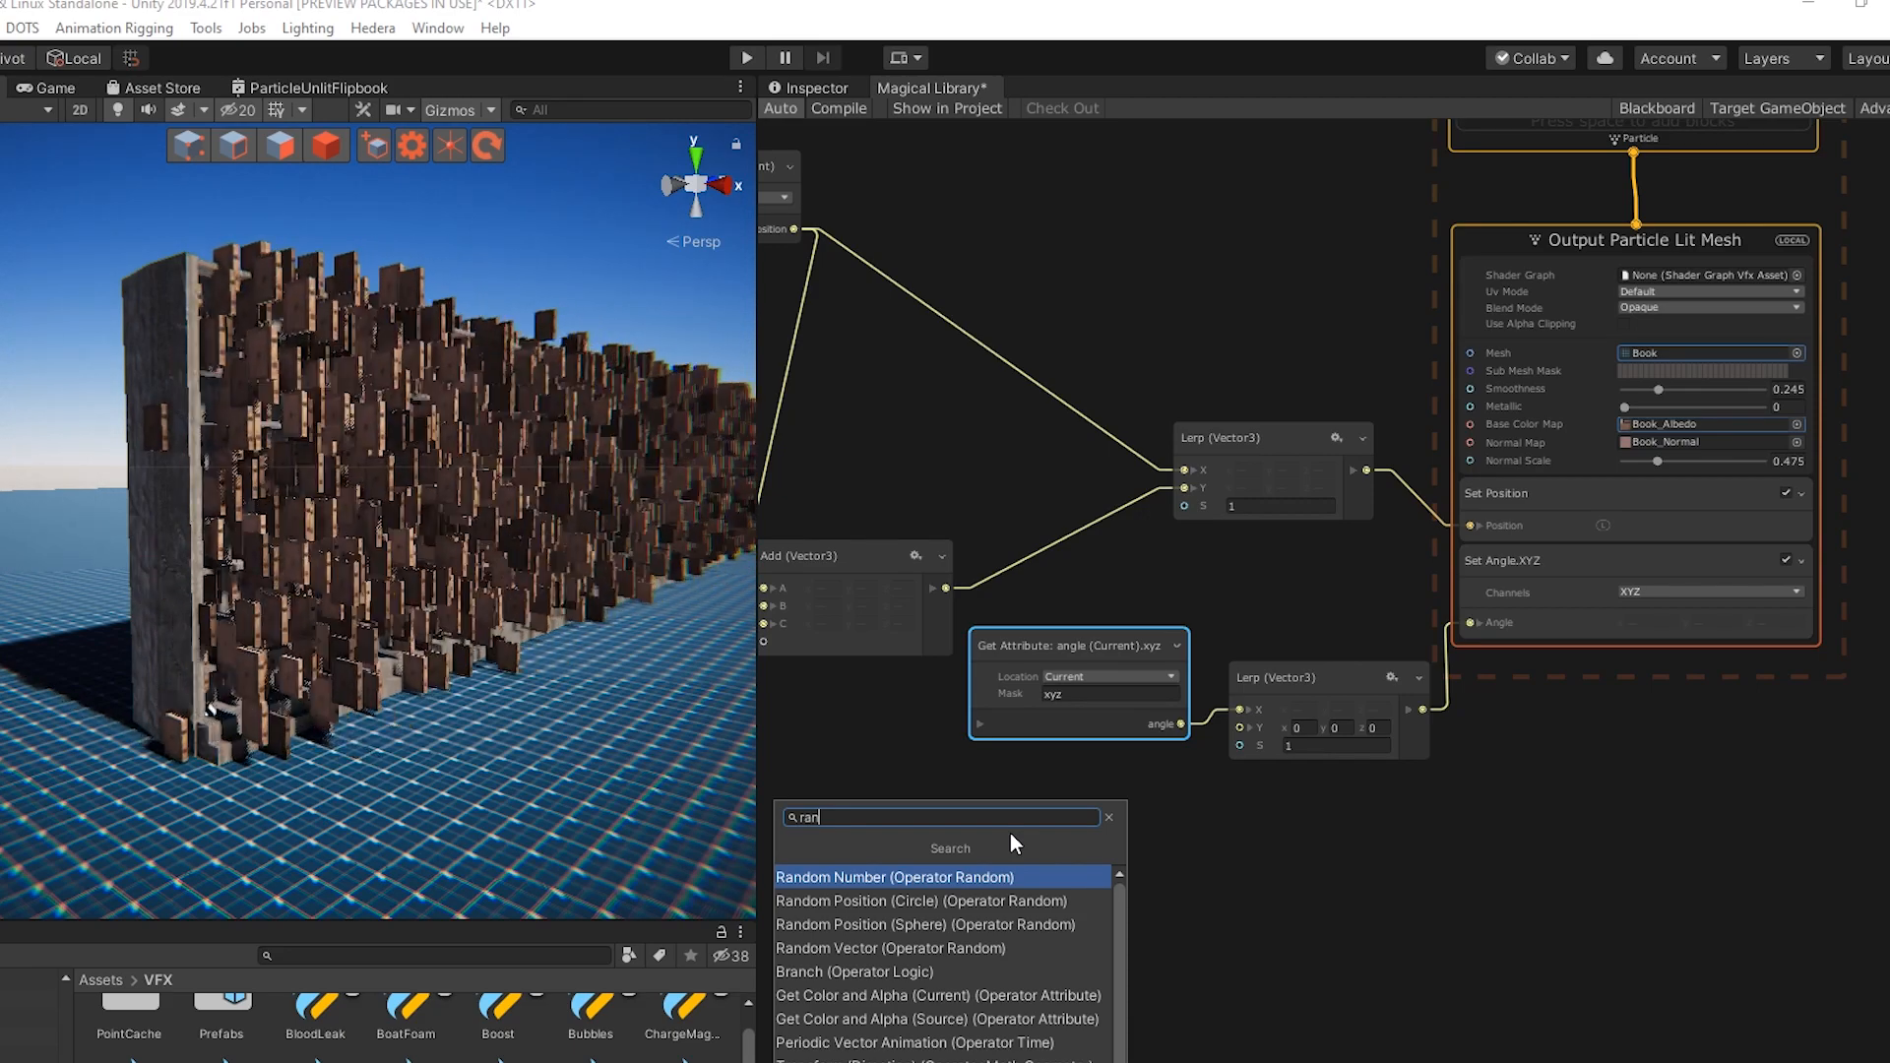
pyautogui.write('dom an')
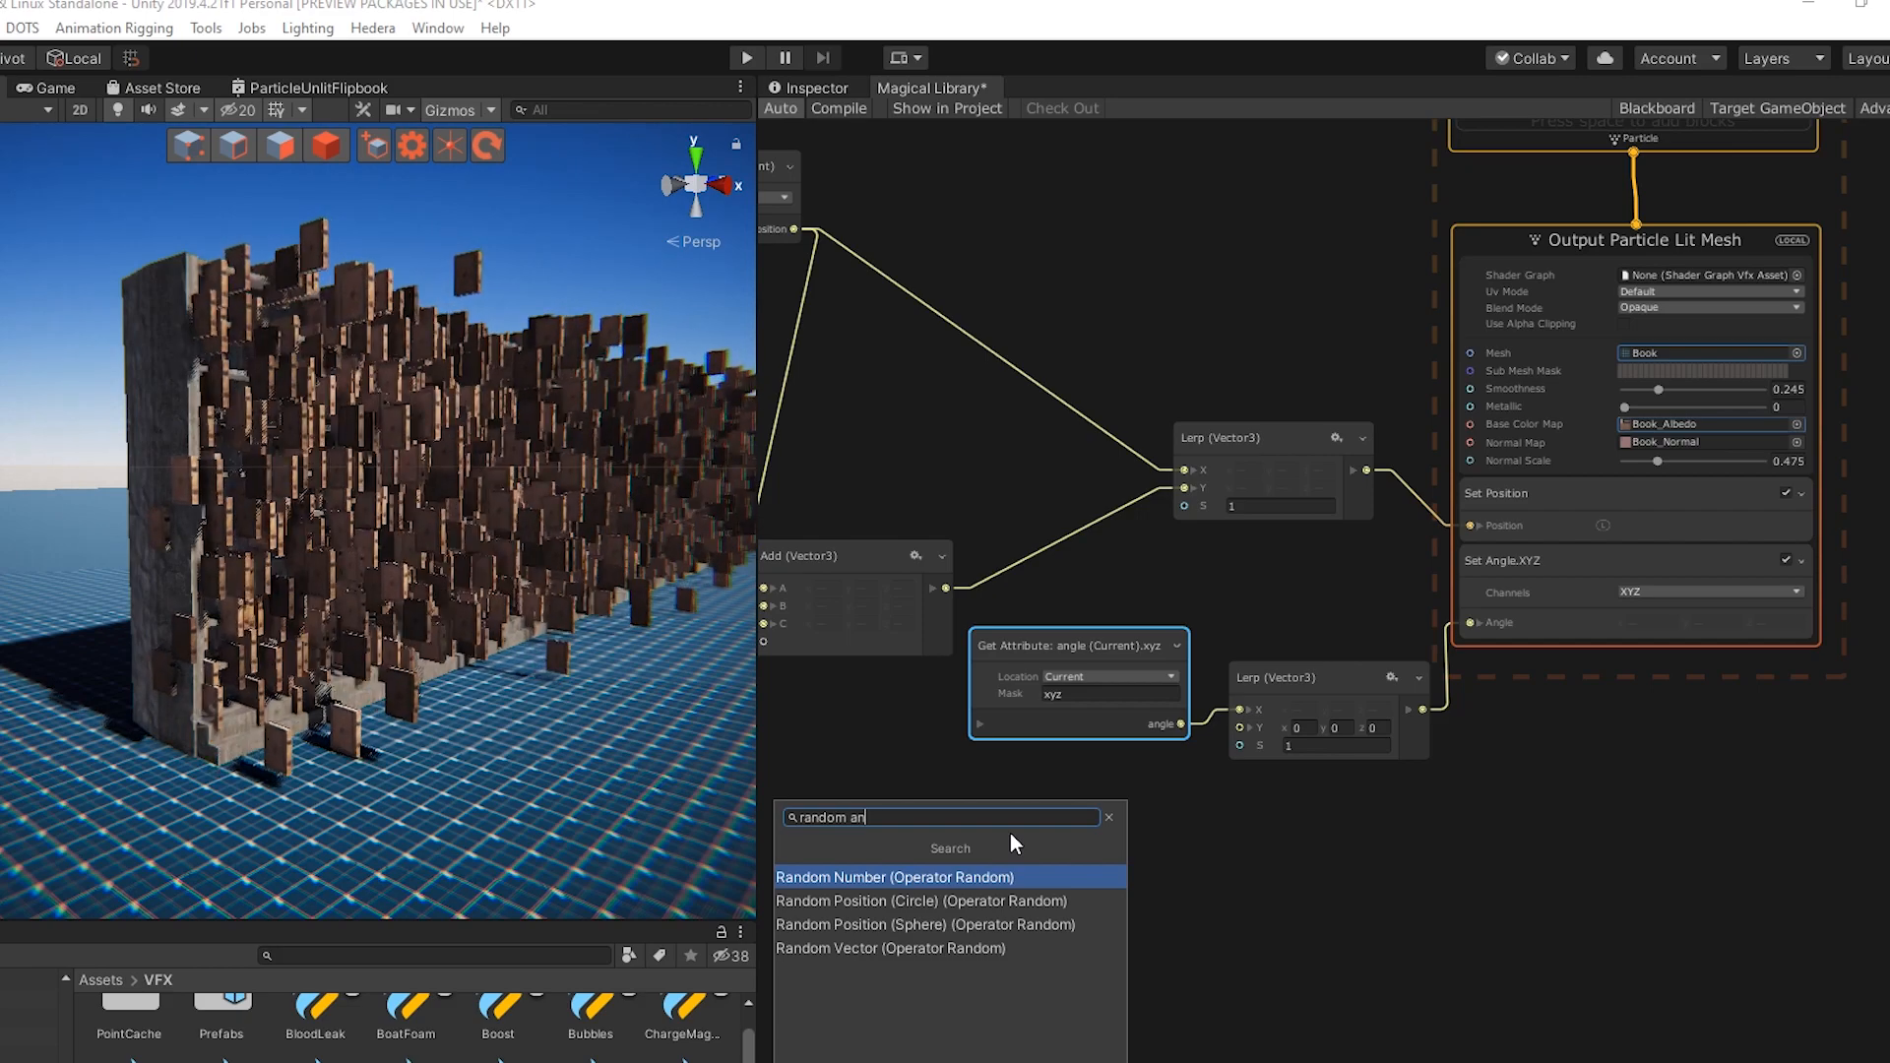
pyautogui.press('Down')
pyautogui.press('Down')
pyautogui.press('Down')
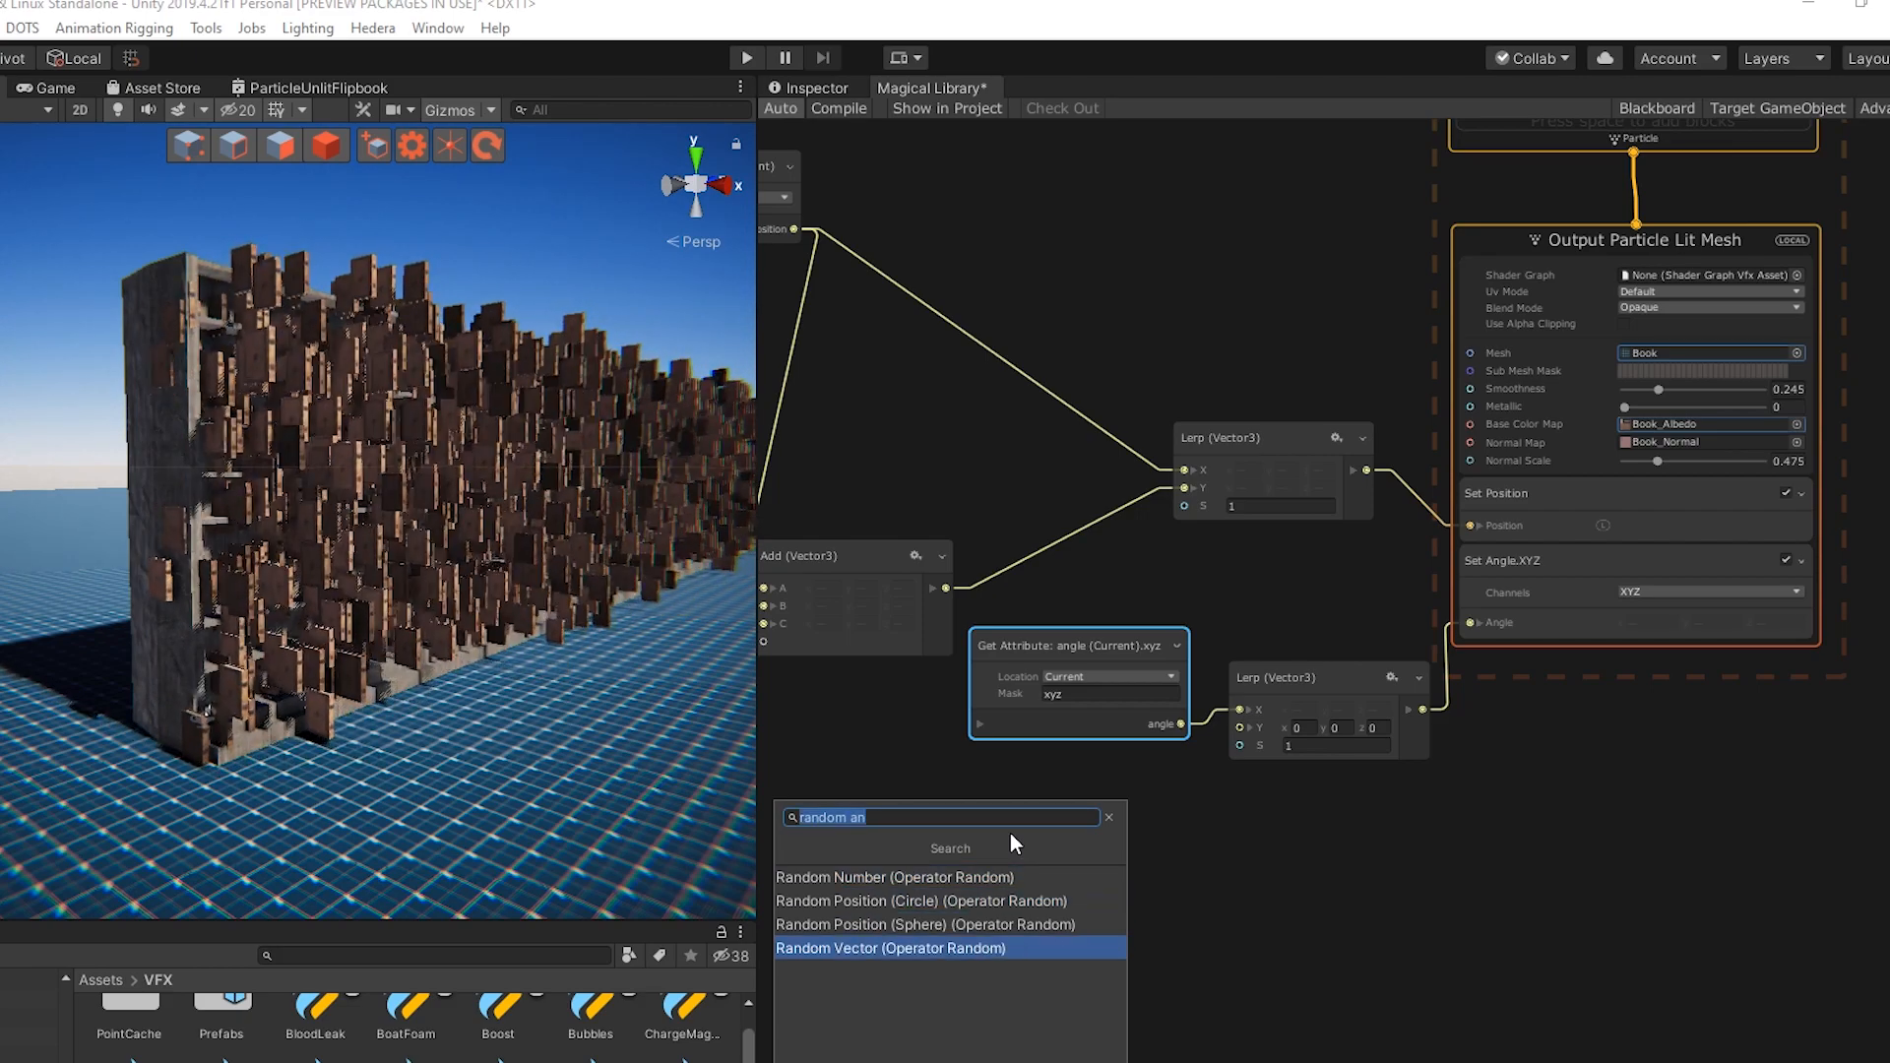
pyautogui.press('Return')
pyautogui.moveTo(1087, 853); pyautogui.dragTo(965, 825)
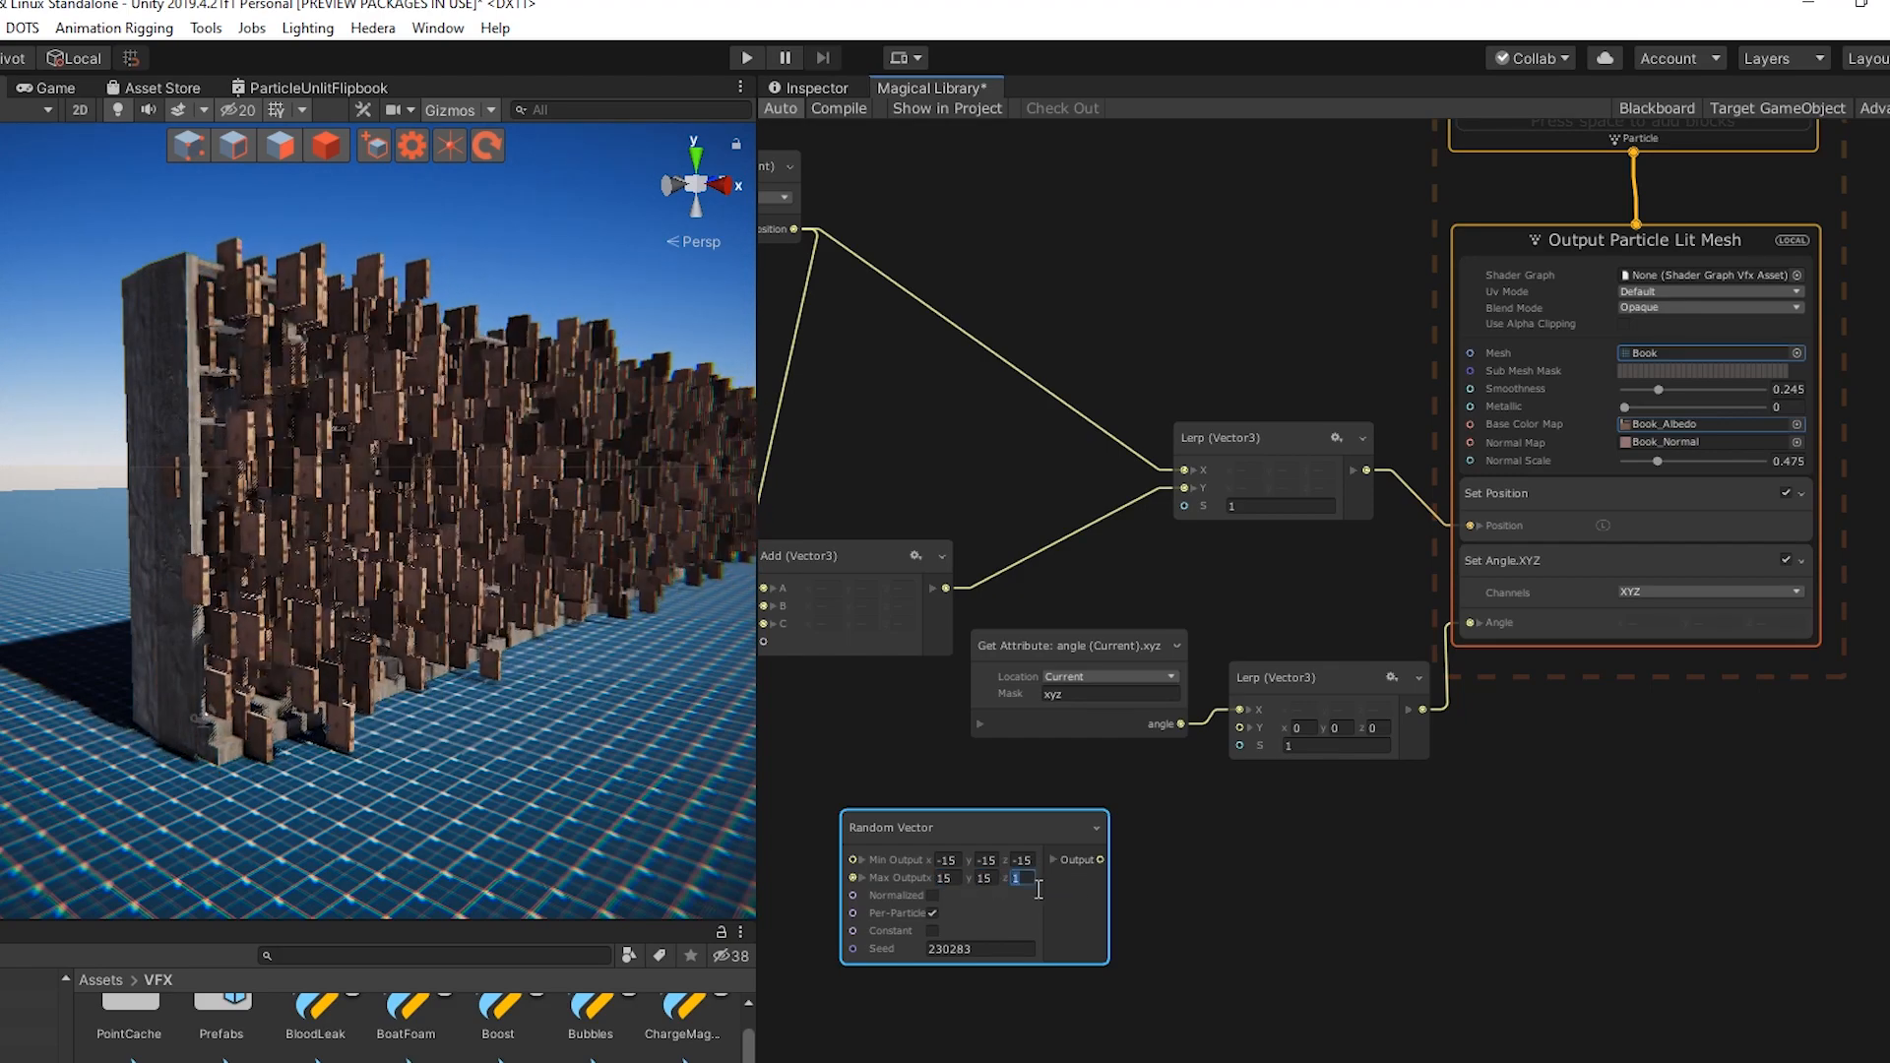
pyautogui.moveTo(1201, 782); pyautogui.dragTo(1243, 729)
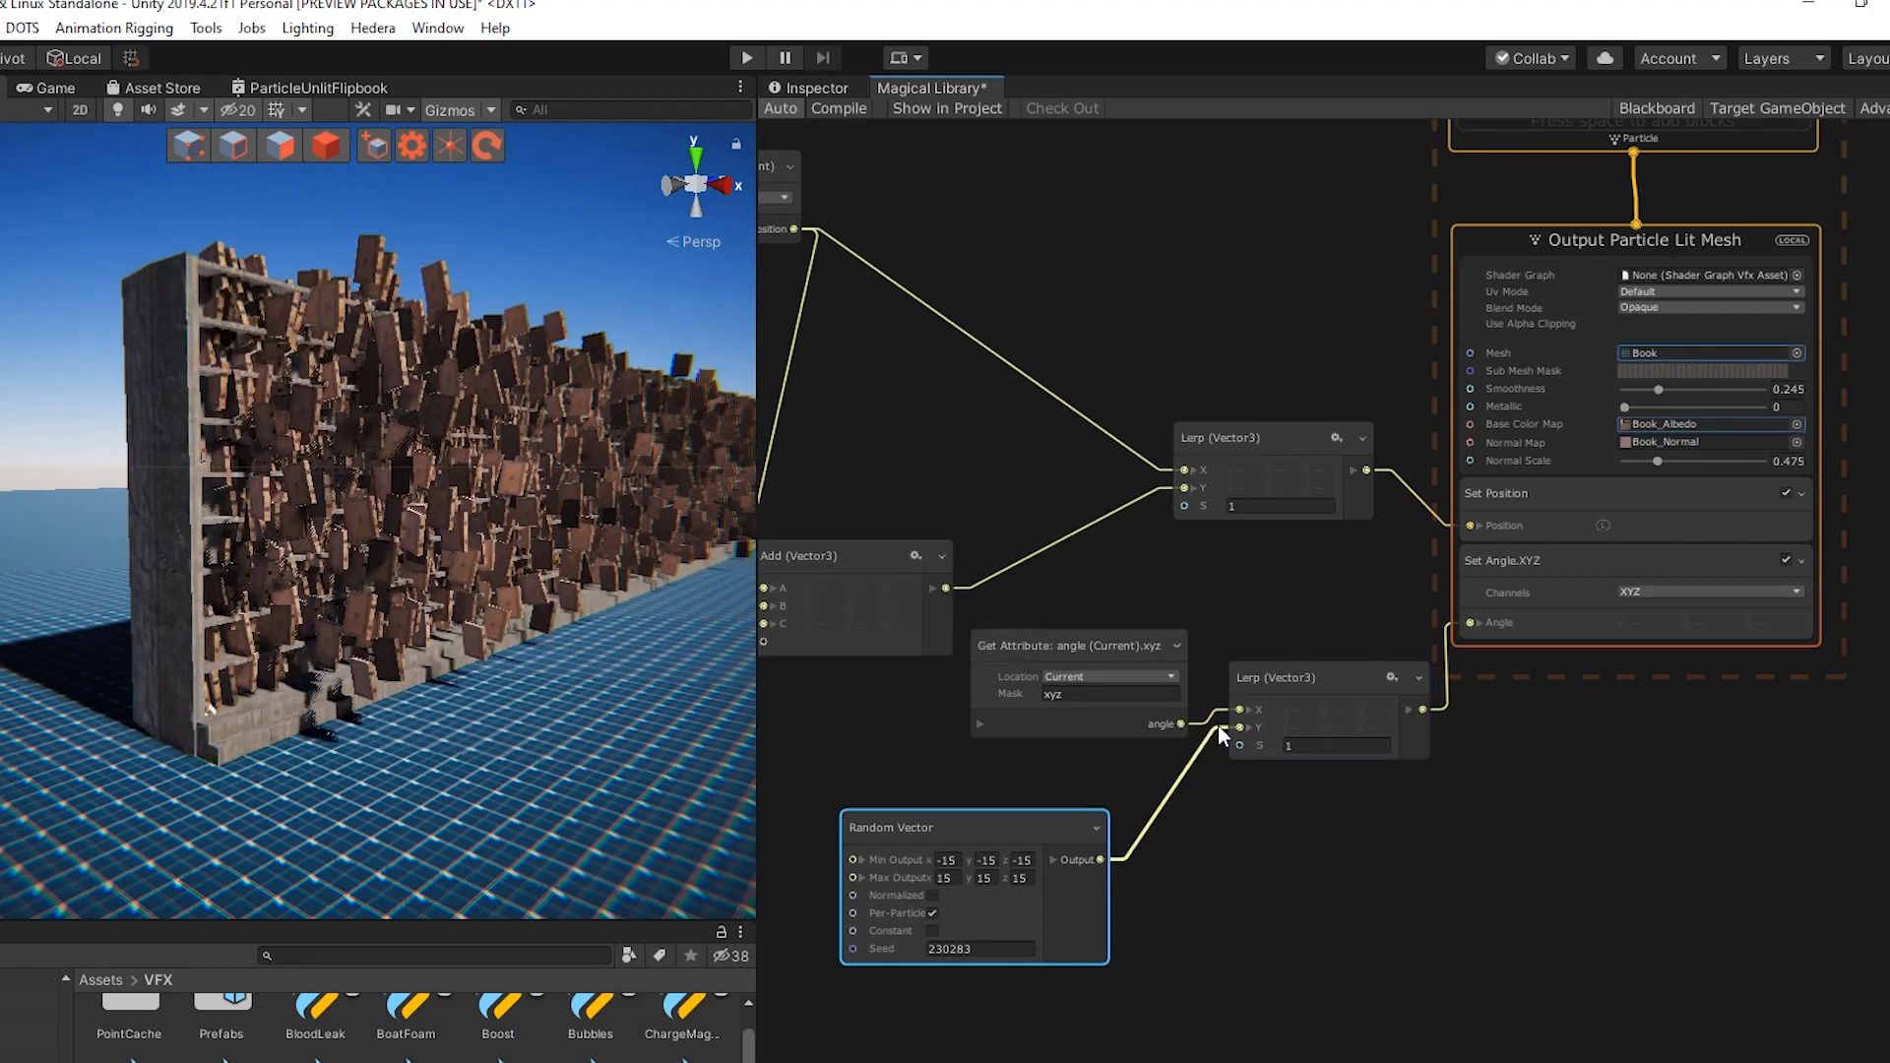
# Set the Random Vector's Min Output to -30 and Max Output to 30 on all three axes
pyautogui.write('-')
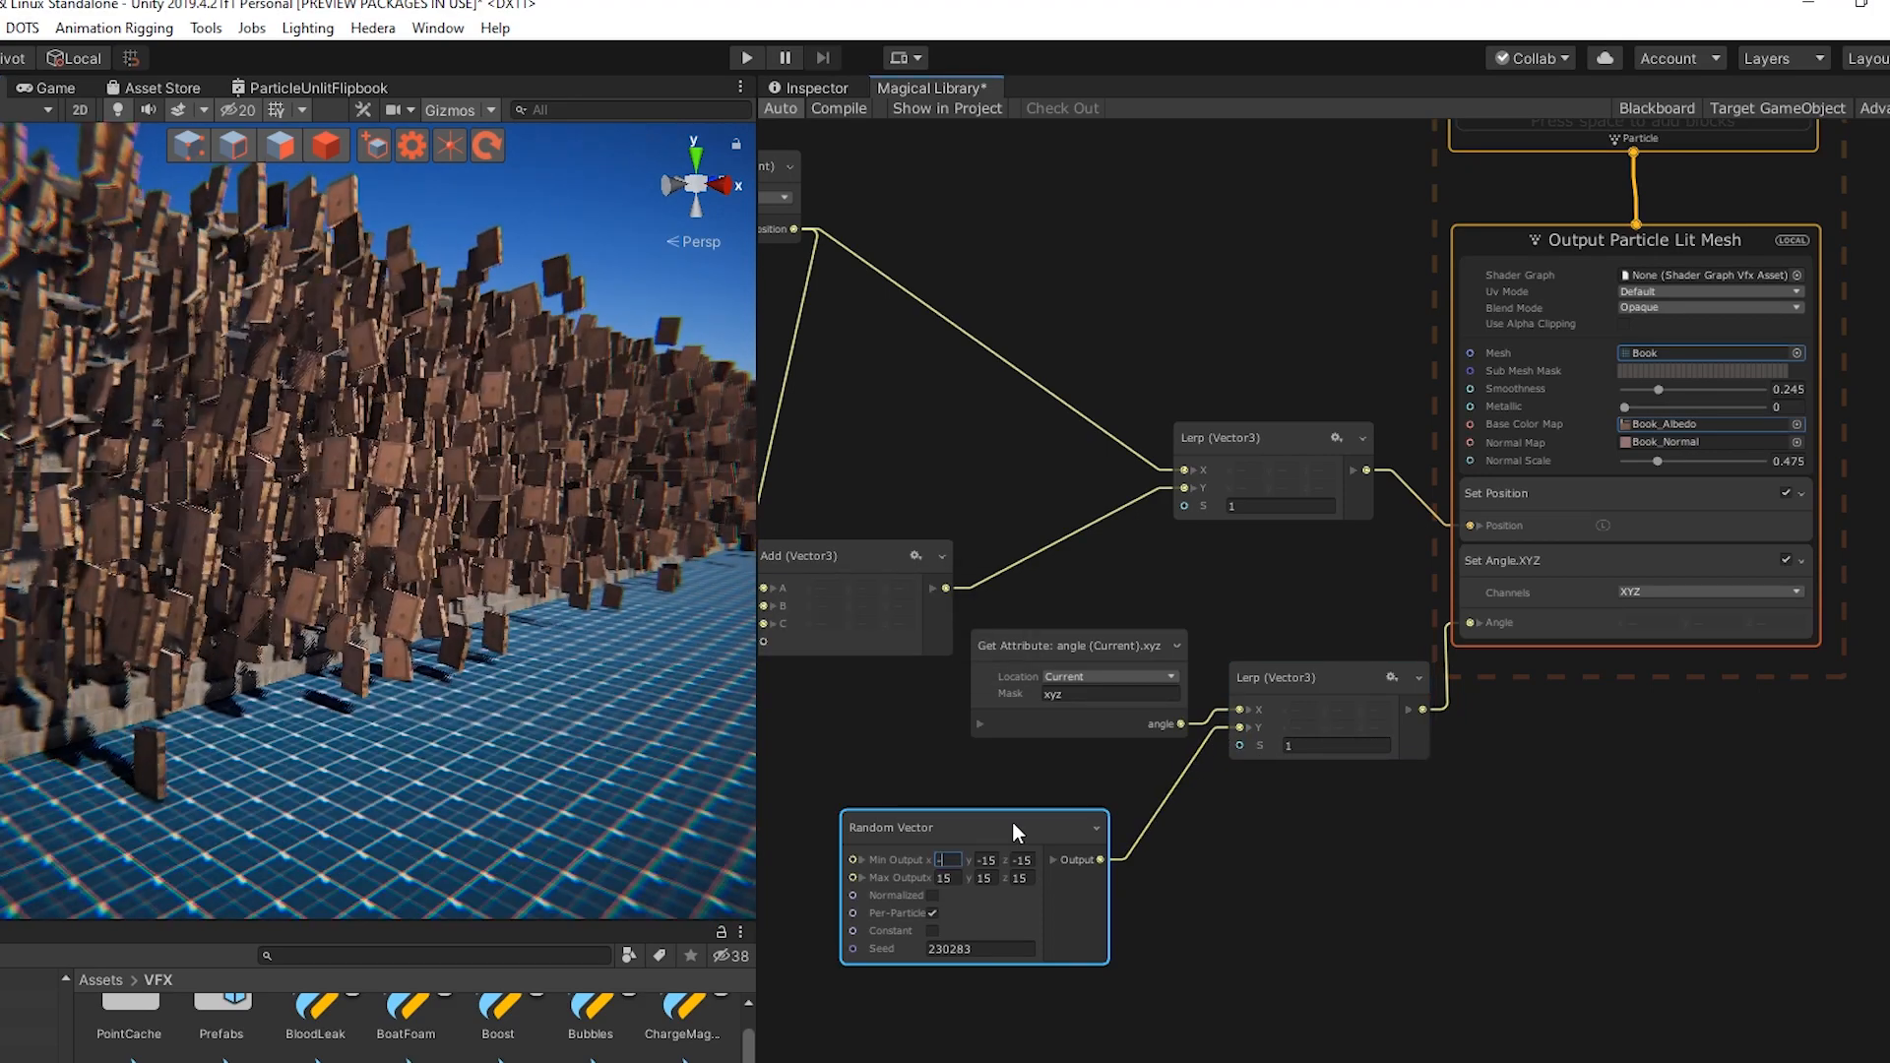
pyautogui.write('30')
pyautogui.press('Return')
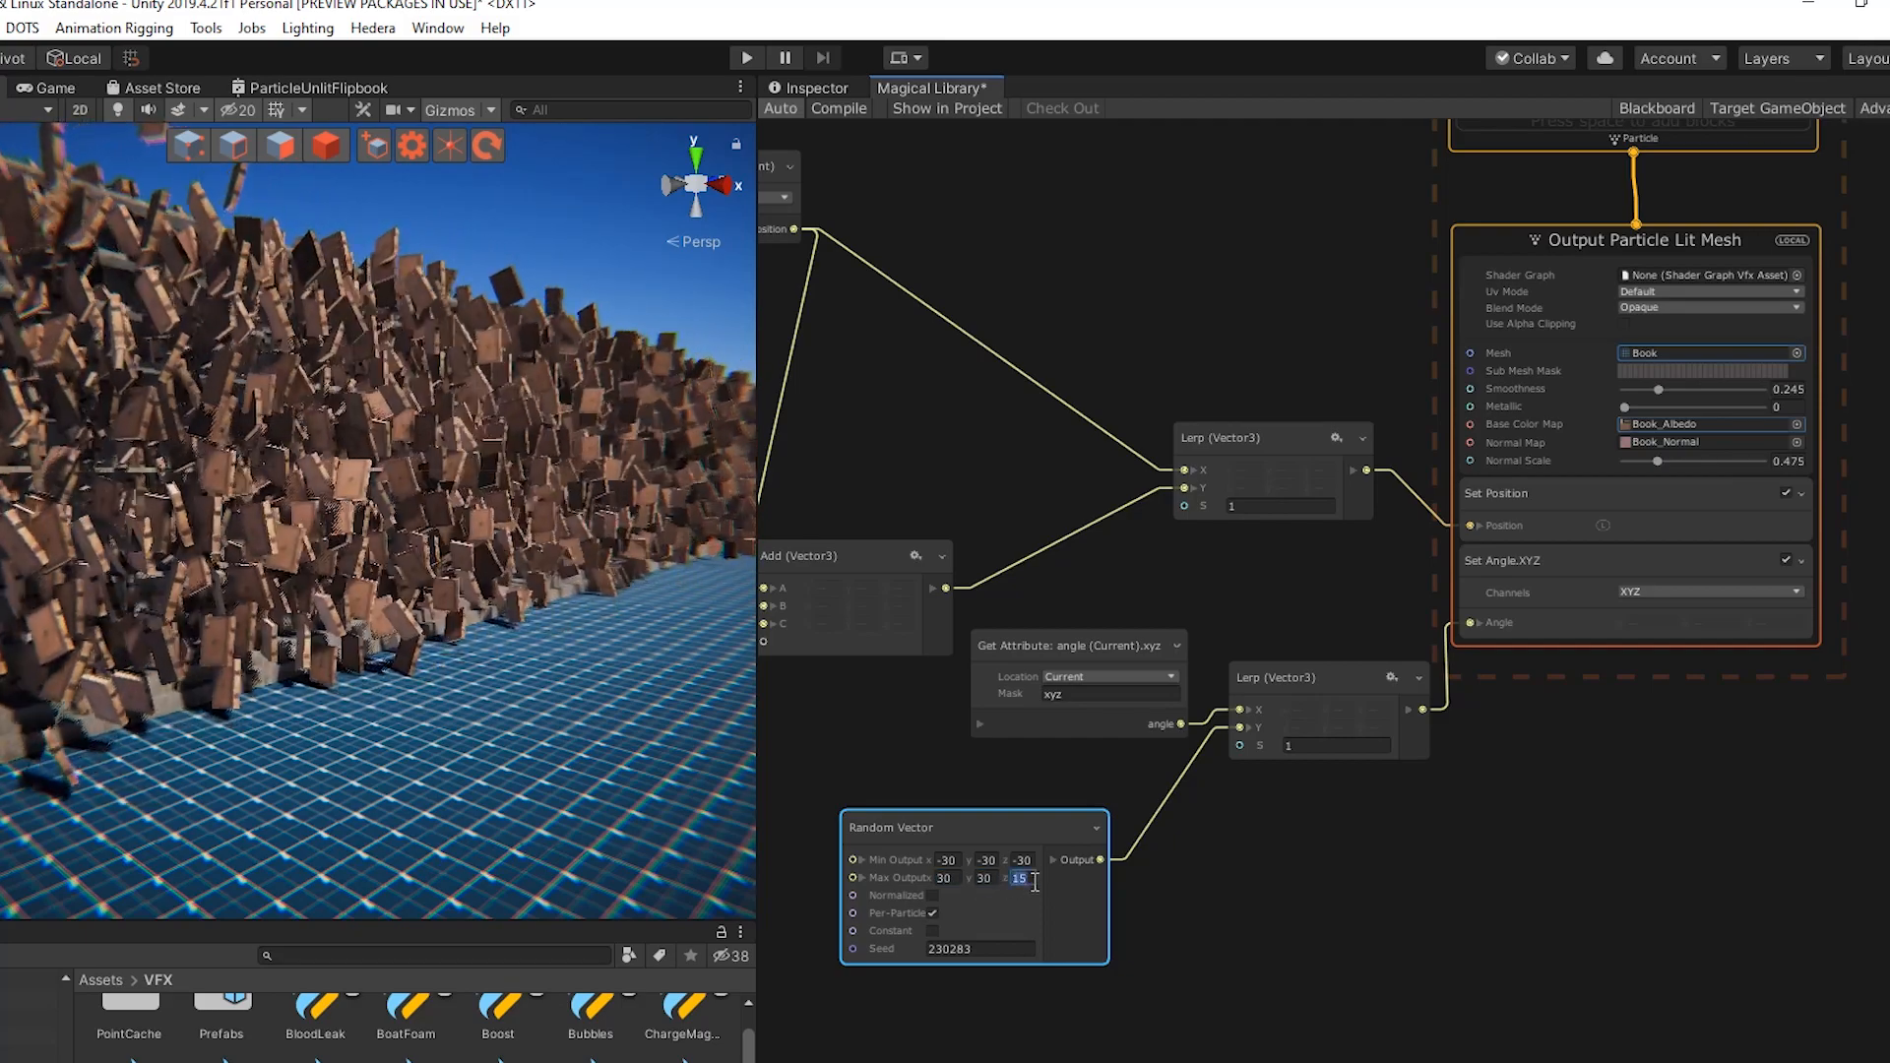
# Move both Sine nodes away from the Vector3 node they feed and reposition that Vector3 node
pyautogui.scroll(-2, 989, 945)
pyautogui.moveTo(904, 959); pyautogui.dragTo(1157, 827, button='middle')
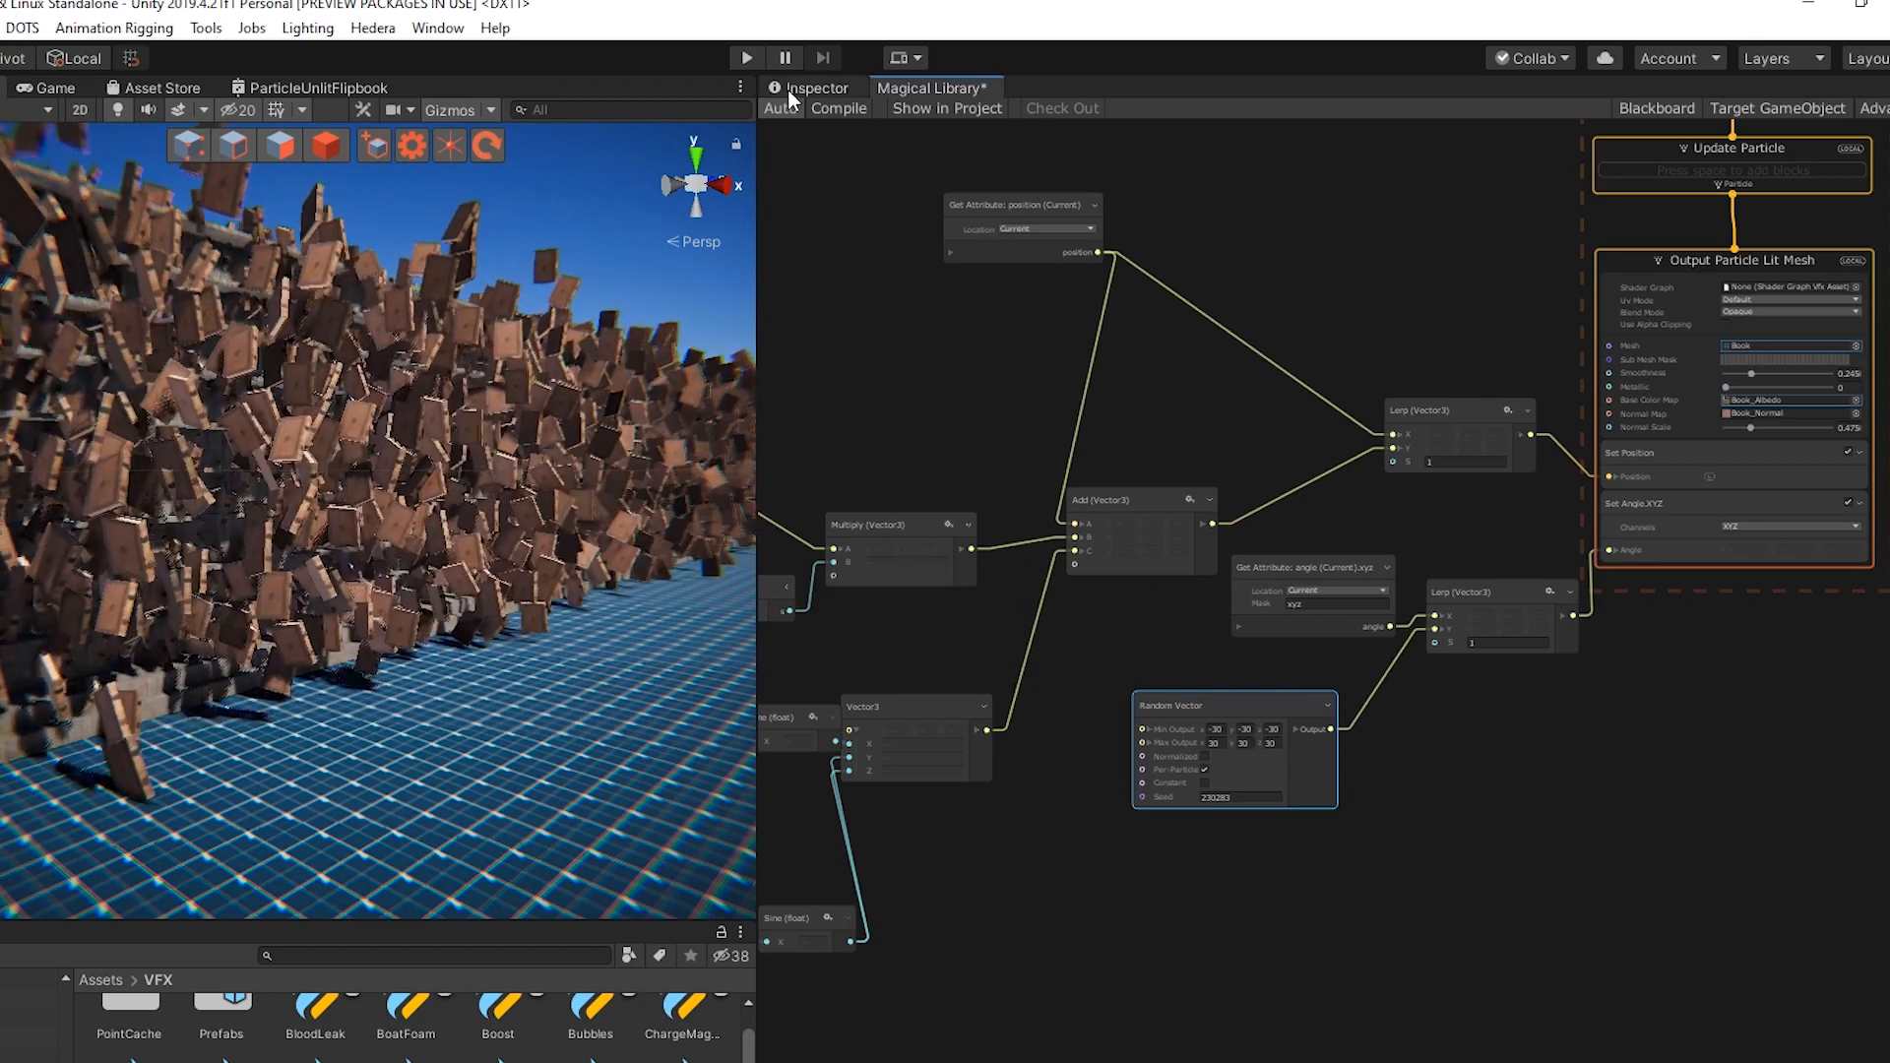
pyautogui.moveTo(913, 820); pyautogui.dragTo(1406, 728, button='middle')
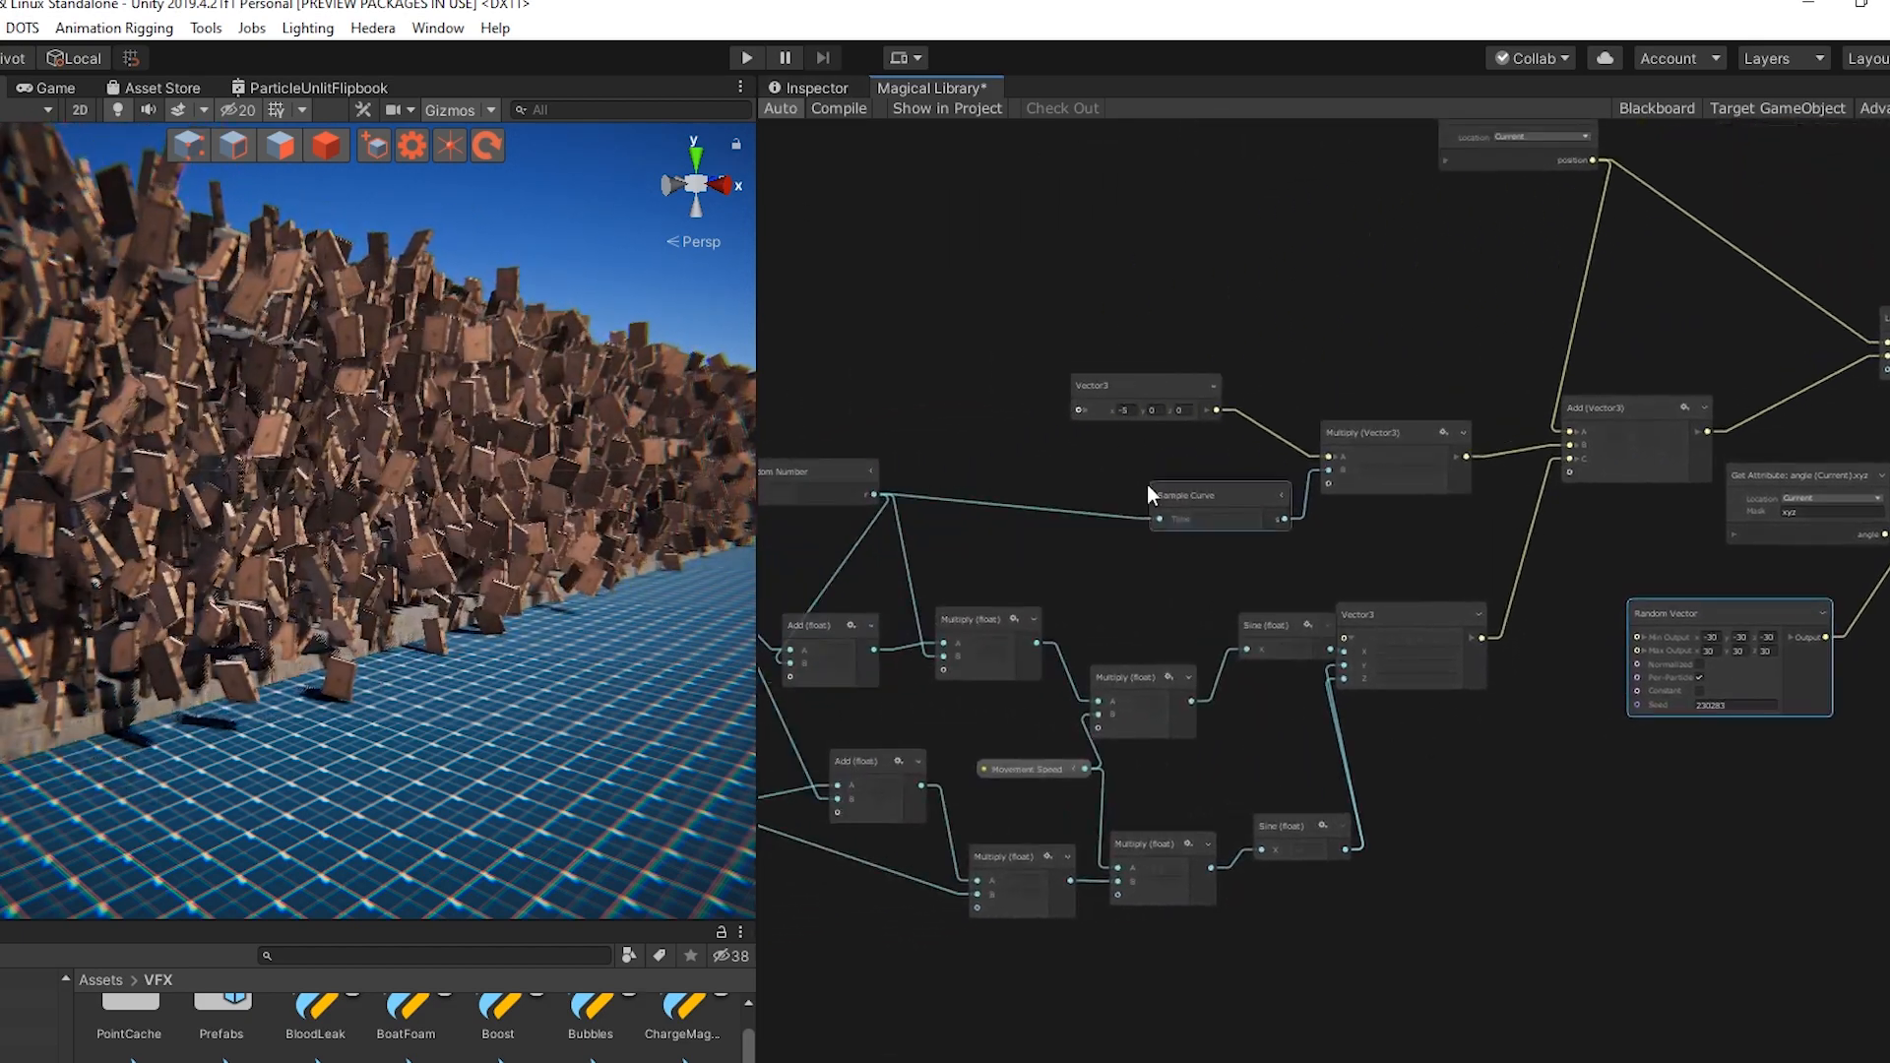
pyautogui.moveTo(1113, 469); pyautogui.dragTo(1130, 469, button='middle')
pyautogui.moveTo(1298, 627); pyautogui.dragTo(1253, 621)
pyautogui.moveTo(1125, 620); pyautogui.dragTo(1054, 689, button='middle')
pyautogui.moveTo(1340, 713); pyautogui.dragTo(1358, 690)
pyautogui.moveTo(1258, 896); pyautogui.dragTo(1203, 851)
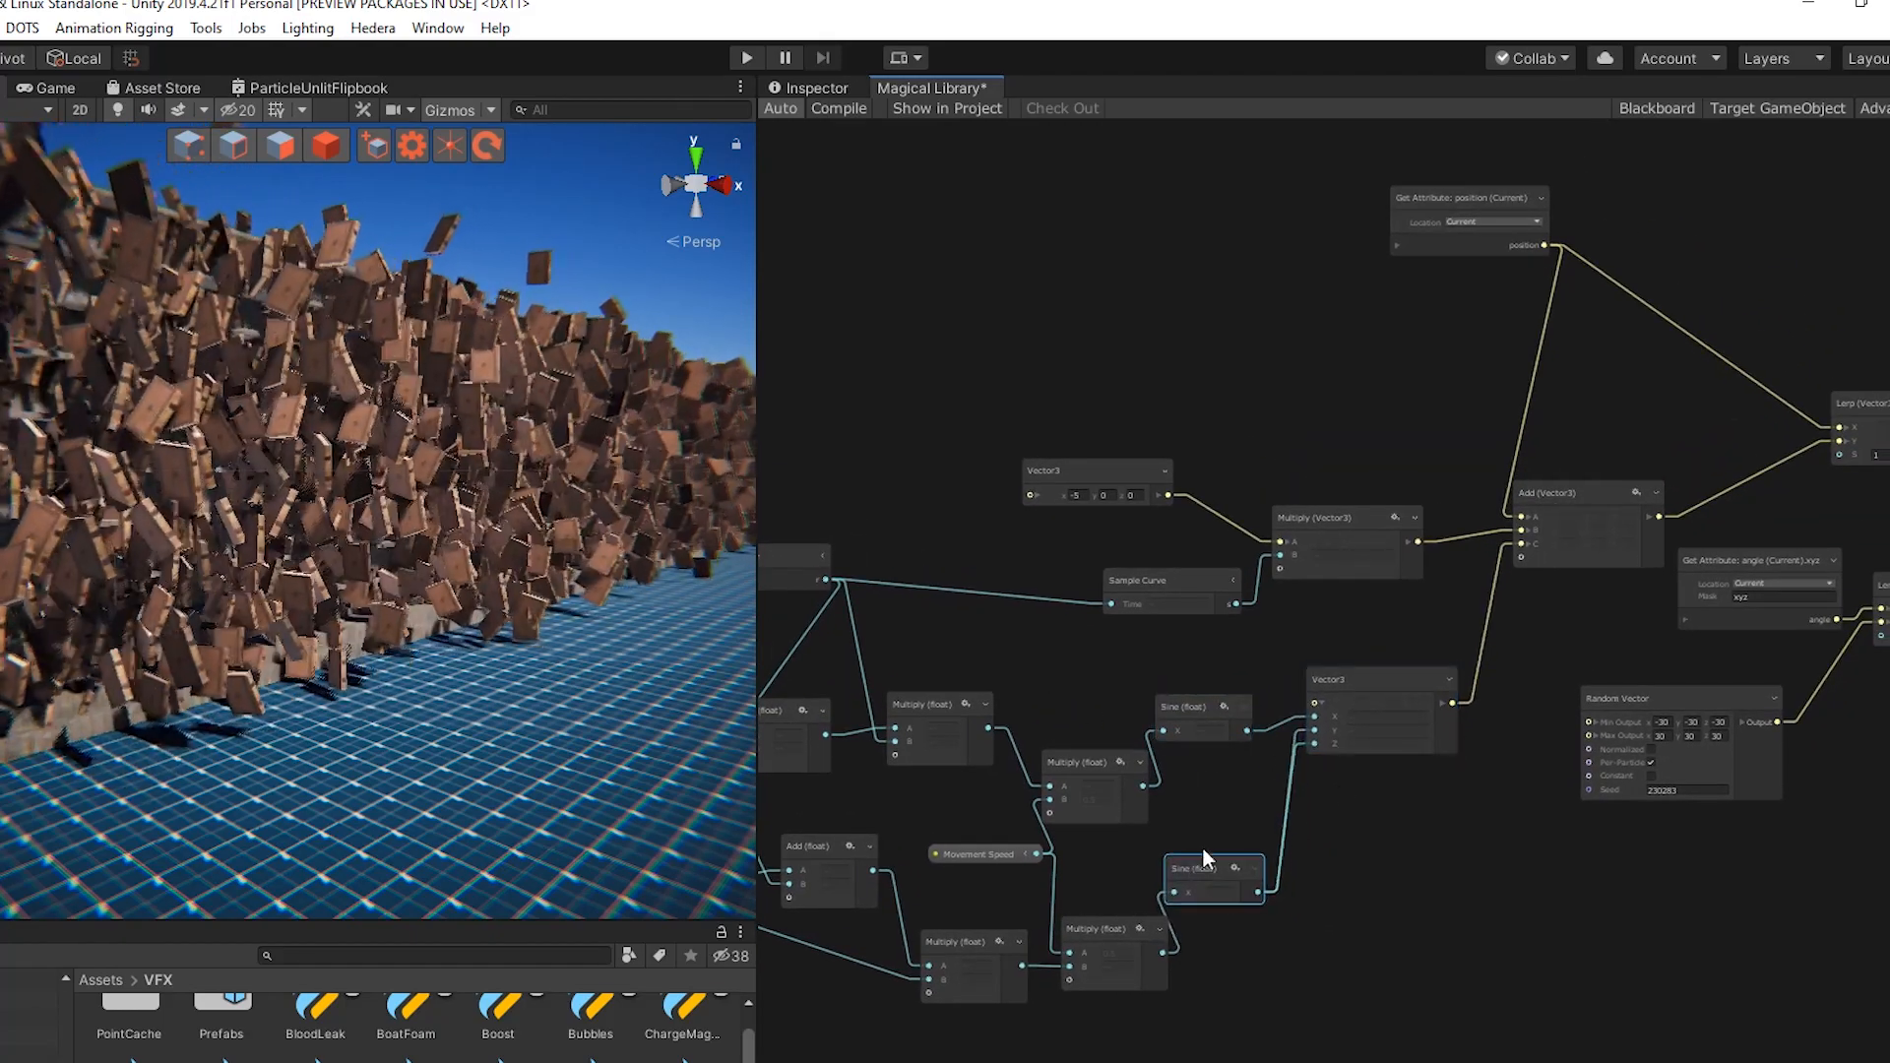
# Insert a Multiply node between the sine-driven Vector3 and the C input of the Add node
pyautogui.moveTo(1490, 656); pyautogui.dragTo(1489, 642)
pyautogui.write('mul')
pyautogui.press('Return')
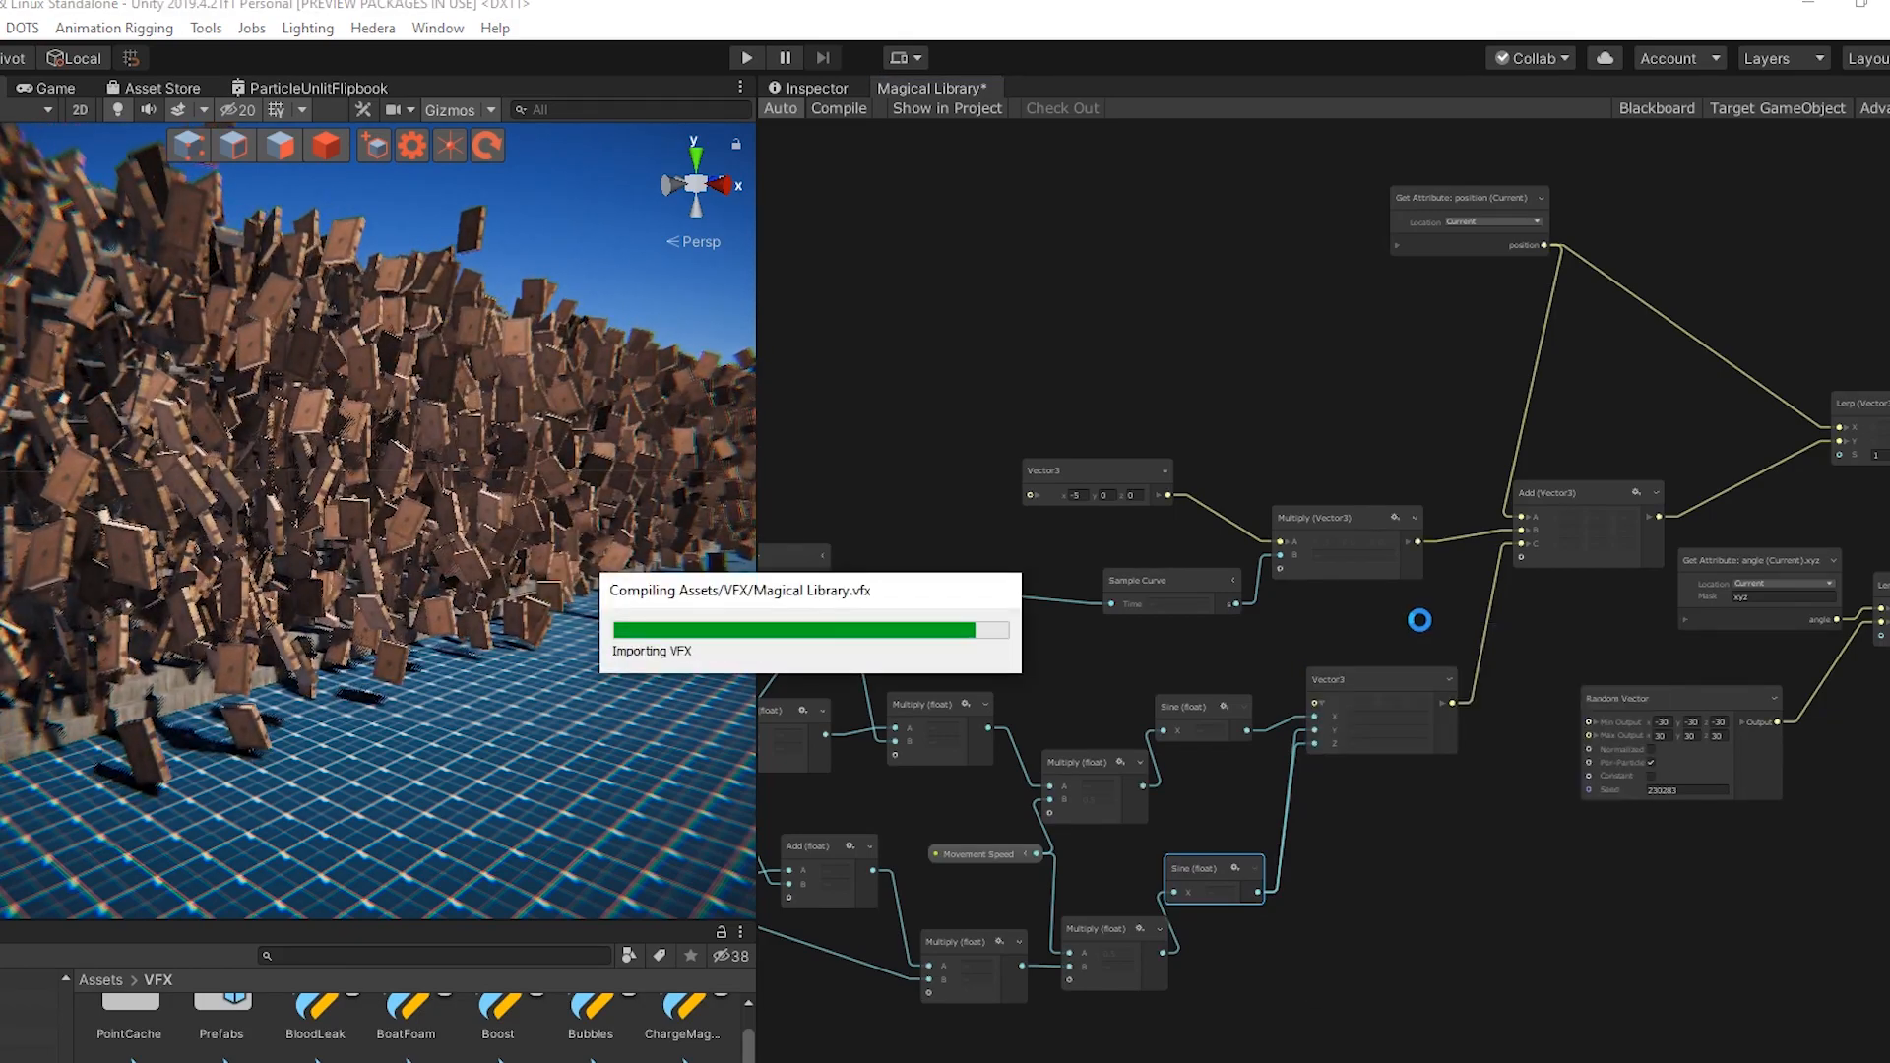
pyautogui.moveTo(1634, 694); pyautogui.dragTo(1523, 543)
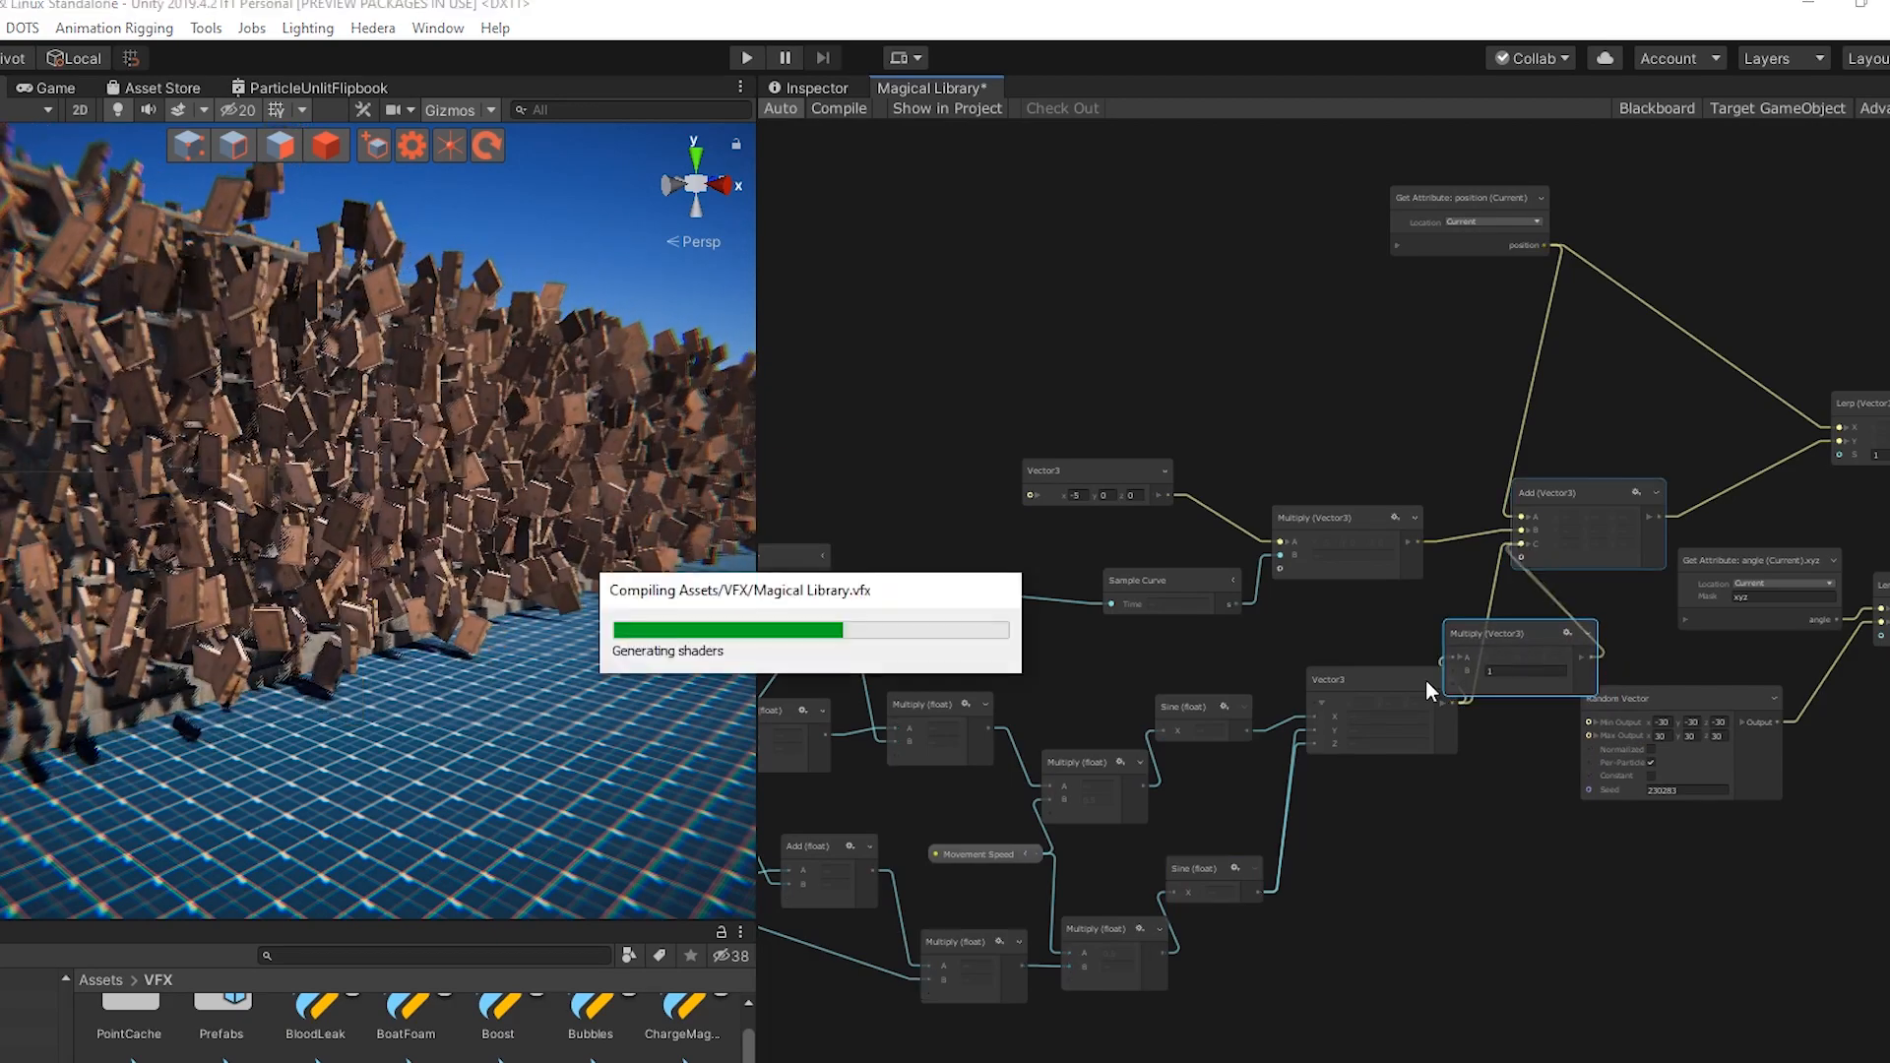
# Space out the Random Vector, Get Attribute: angle, sine-driven Vector3 and new Multiply nodes
pyautogui.moveTo(1686, 873); pyautogui.dragTo(1436, 841, button='middle')
pyautogui.moveTo(1444, 670); pyautogui.dragTo(1577, 729)
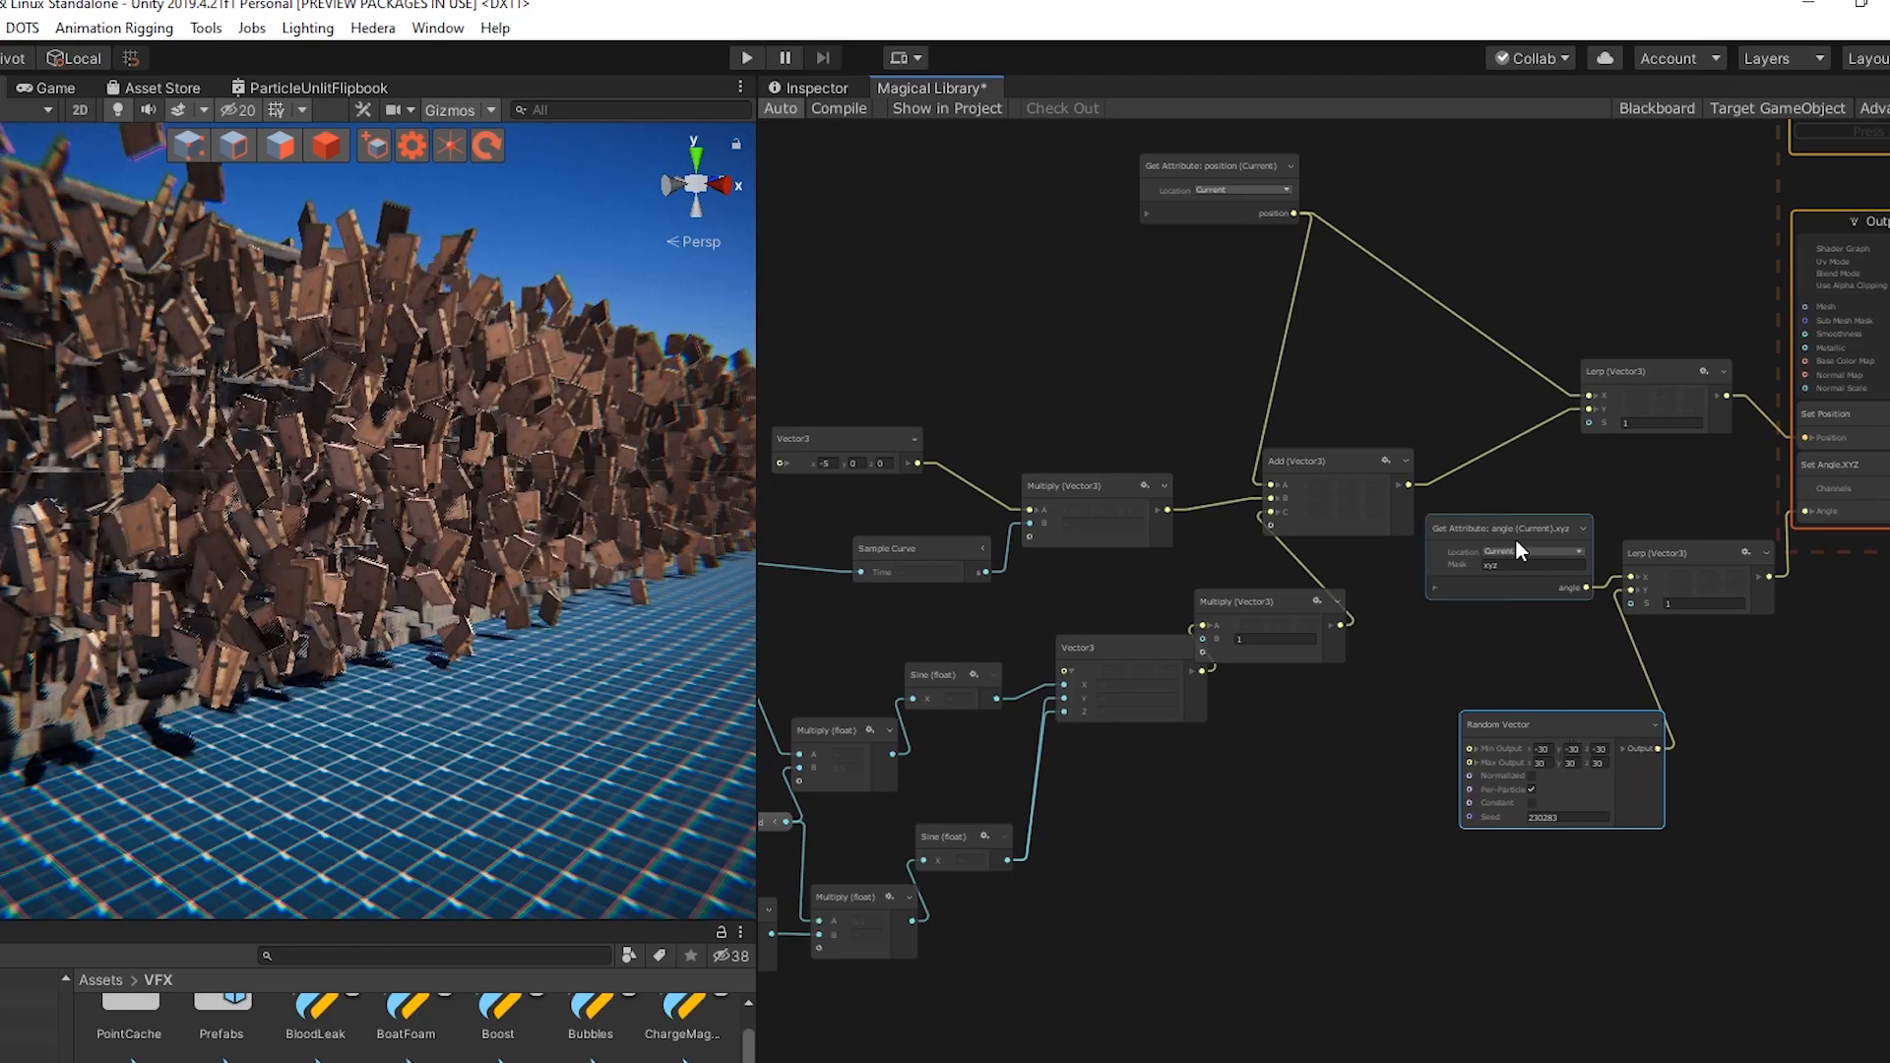
pyautogui.moveTo(1508, 530); pyautogui.dragTo(1539, 567)
pyautogui.moveTo(1135, 652); pyautogui.dragTo(1089, 646)
pyautogui.moveTo(1231, 609); pyautogui.dragTo(1258, 625)
# Create an inline float node below the Multiply node that scales the sine-driven Vector3
pyautogui.rightClick(1195, 762)
pyautogui.click(1235, 772)
pyautogui.write('float')
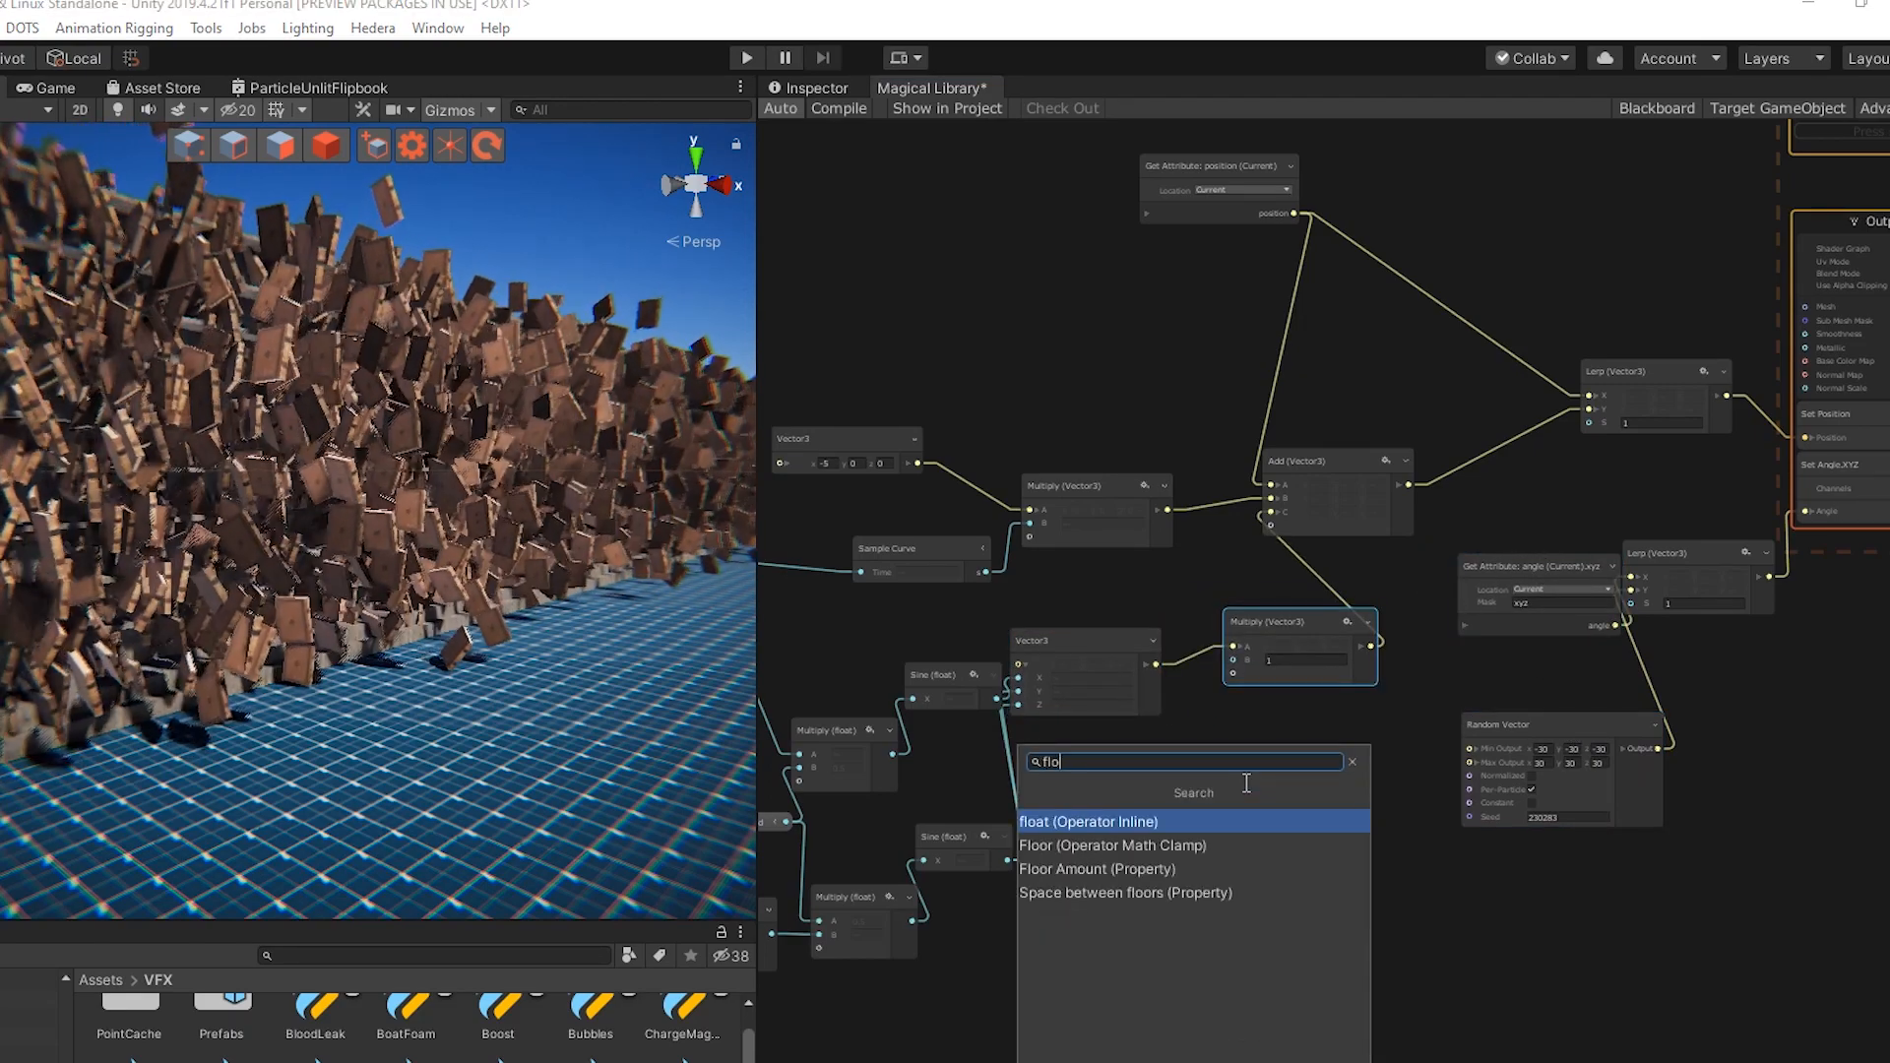
pyautogui.press('Return')
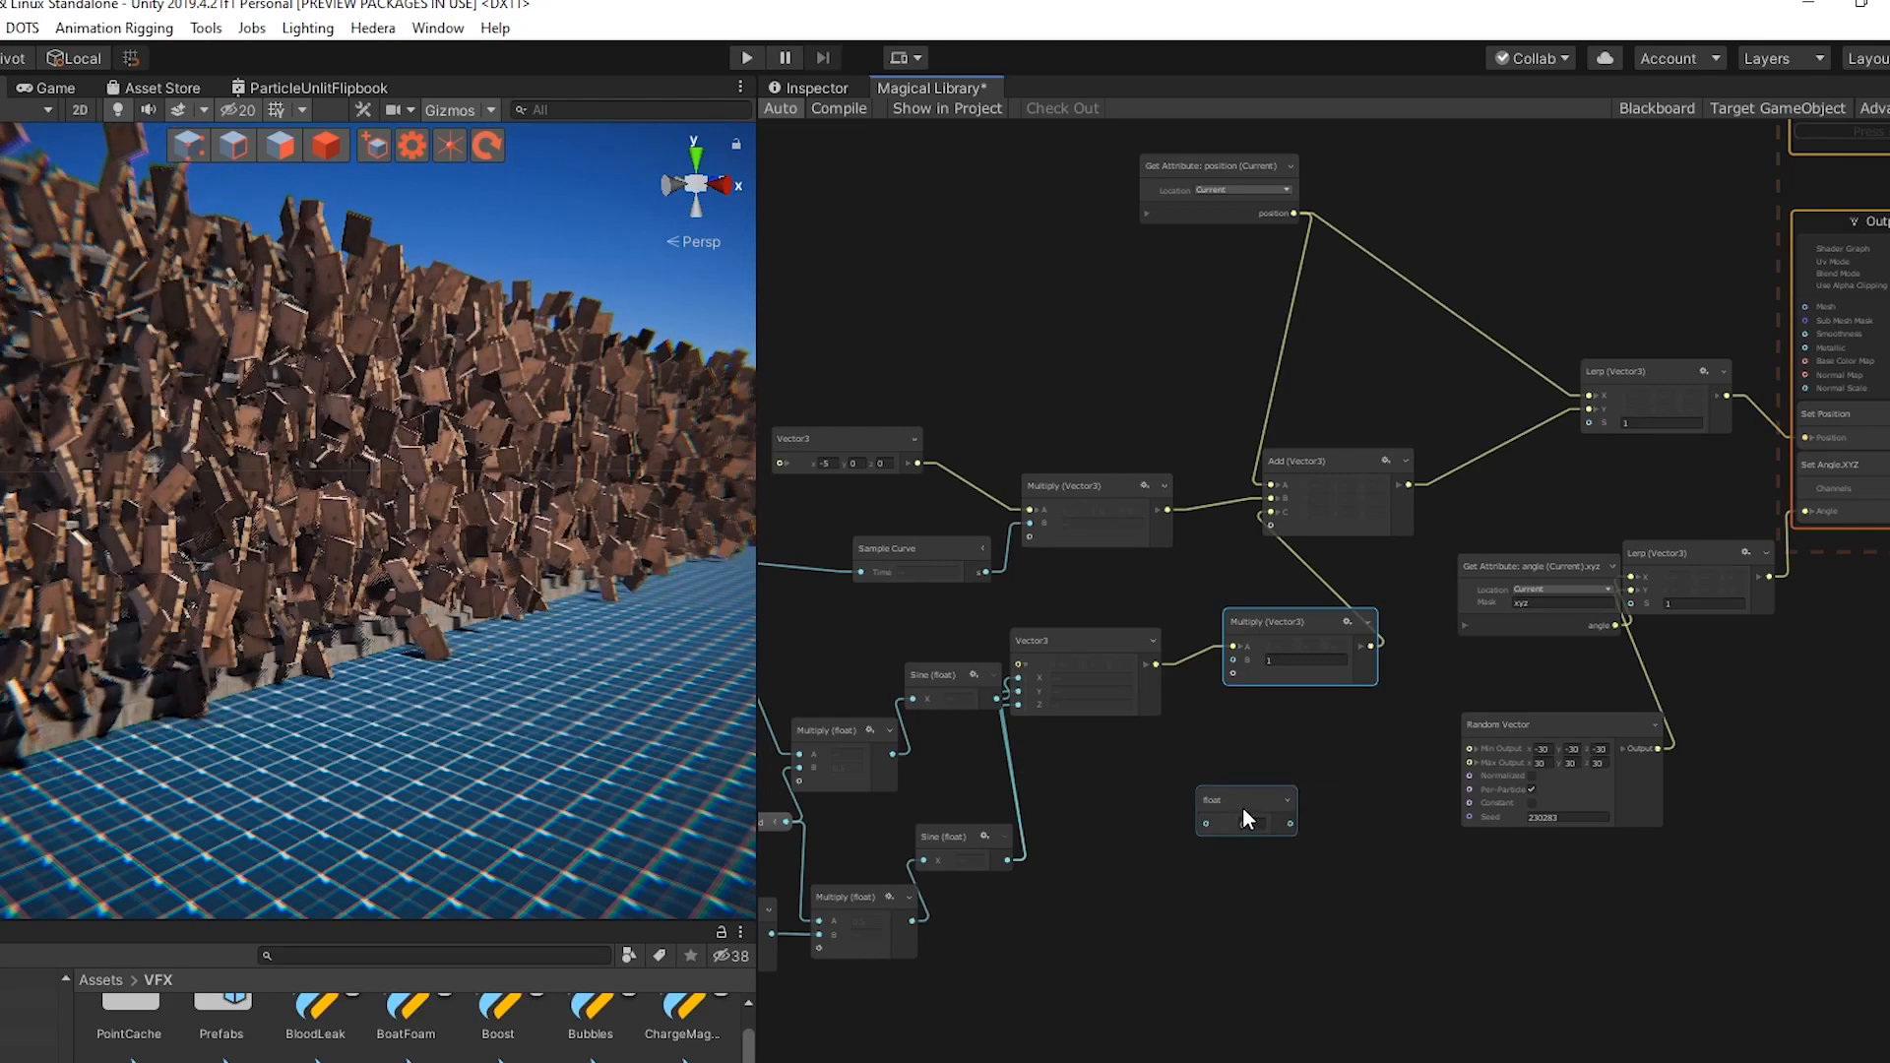
# Convert the inline float node to a property and connect it to the B input of the Multiply scaling the sine-driven Vector3
pyautogui.moveTo(1243, 808); pyautogui.dragTo(1160, 799)
pyautogui.rightClick(1162, 797)
pyautogui.click(1265, 862)
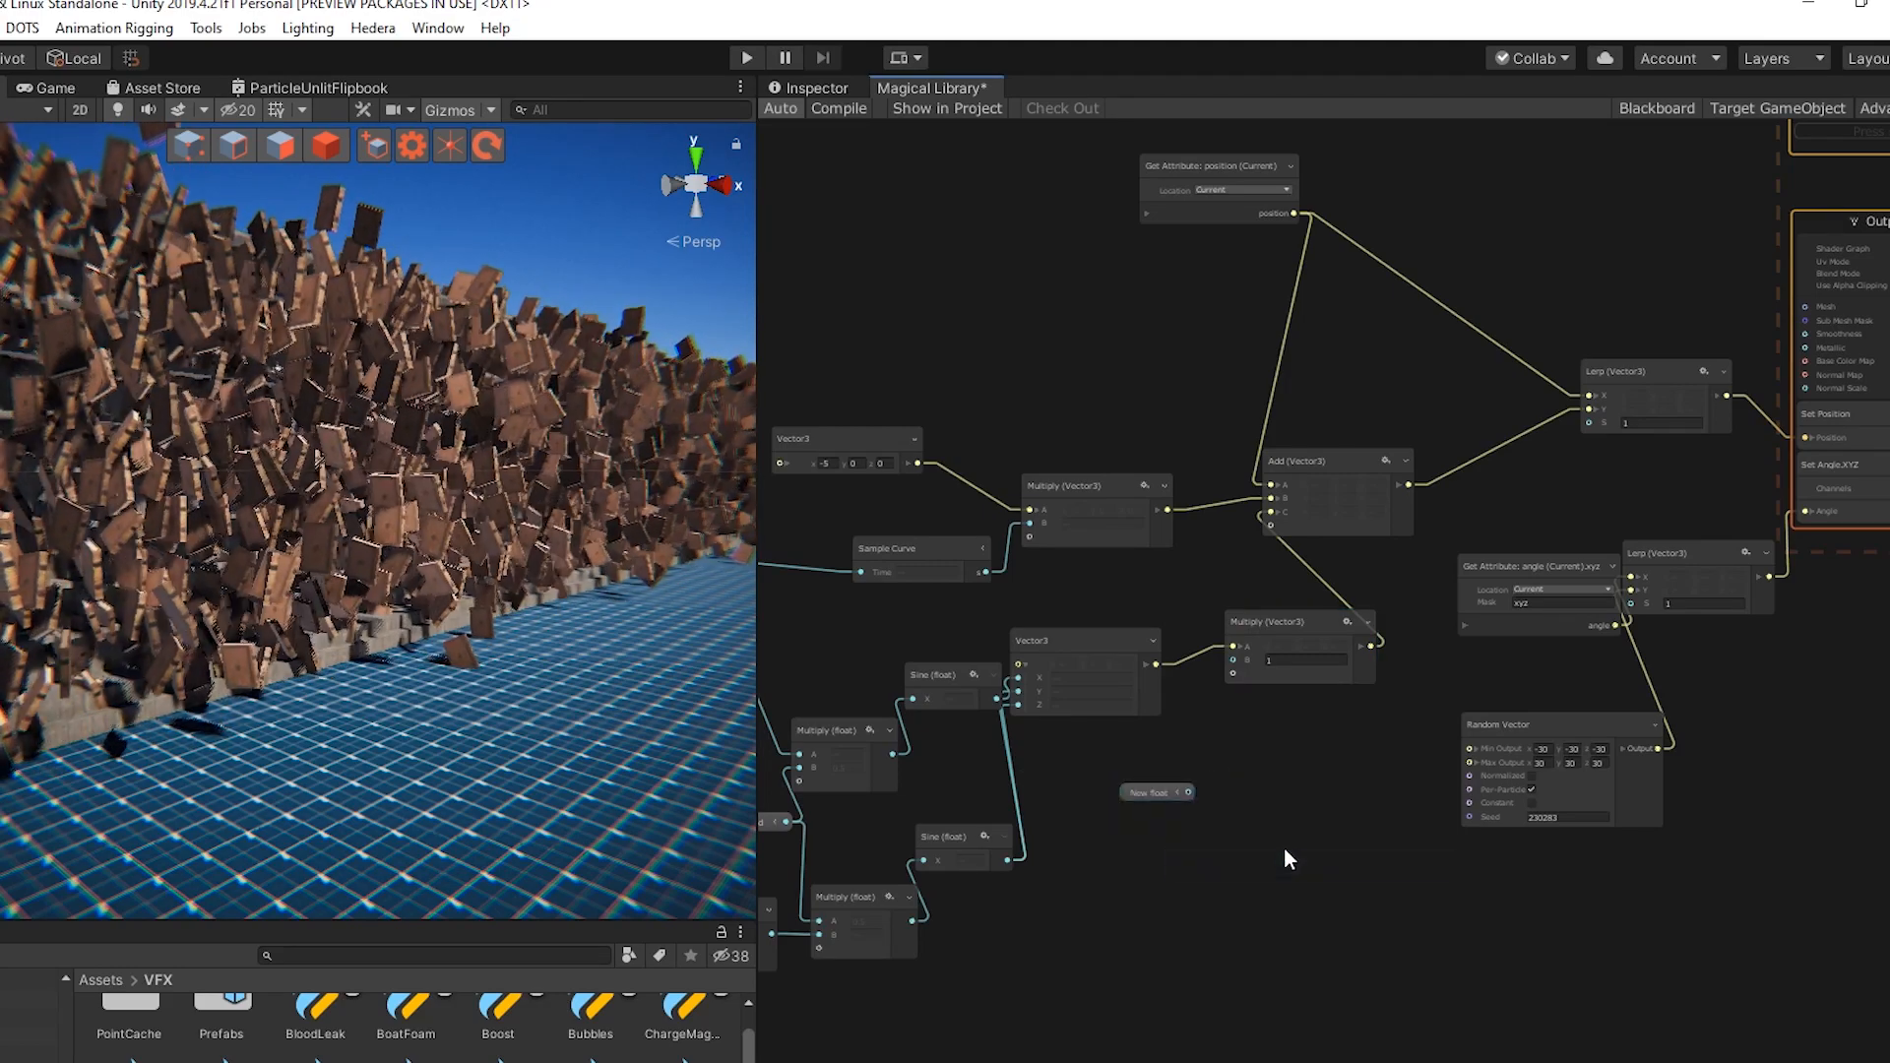
pyautogui.moveTo(1190, 794); pyautogui.dragTo(1233, 661)
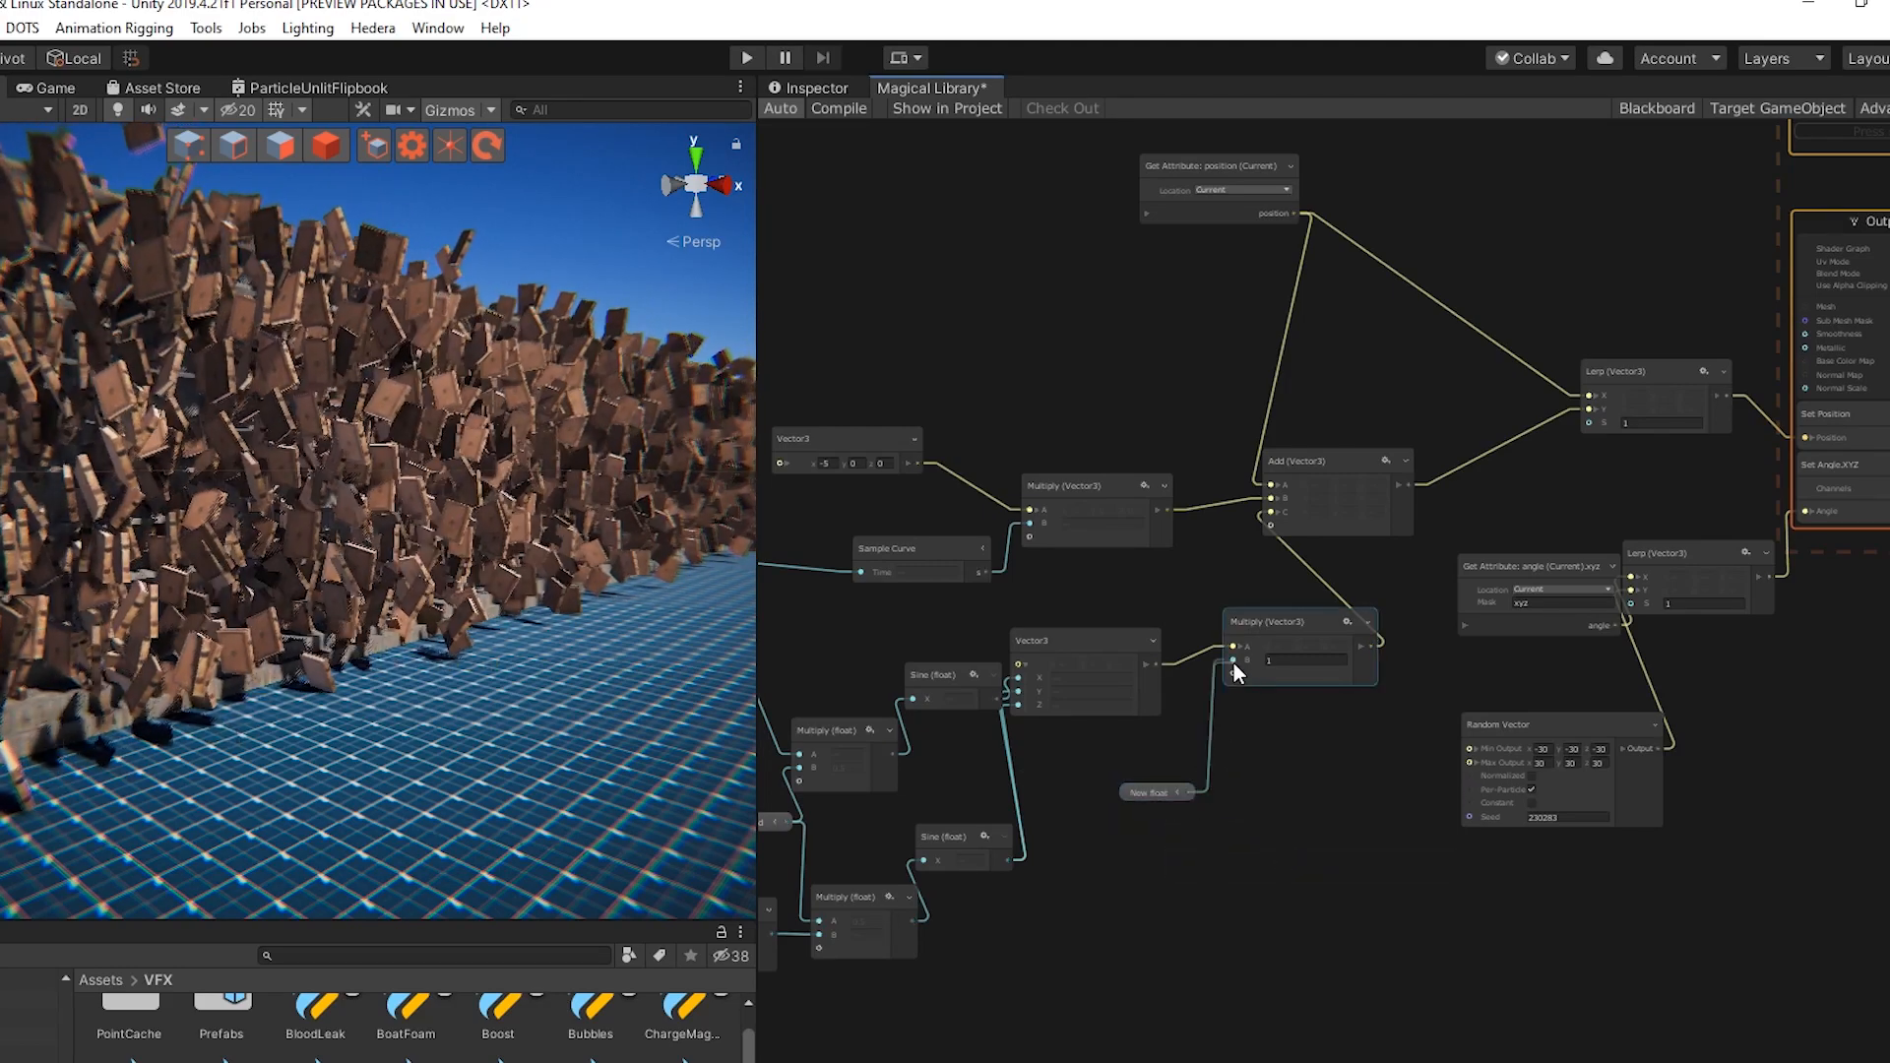
# Rename the new float property to Movement Amplitude and make it exposed
pyautogui.click(1656, 109)
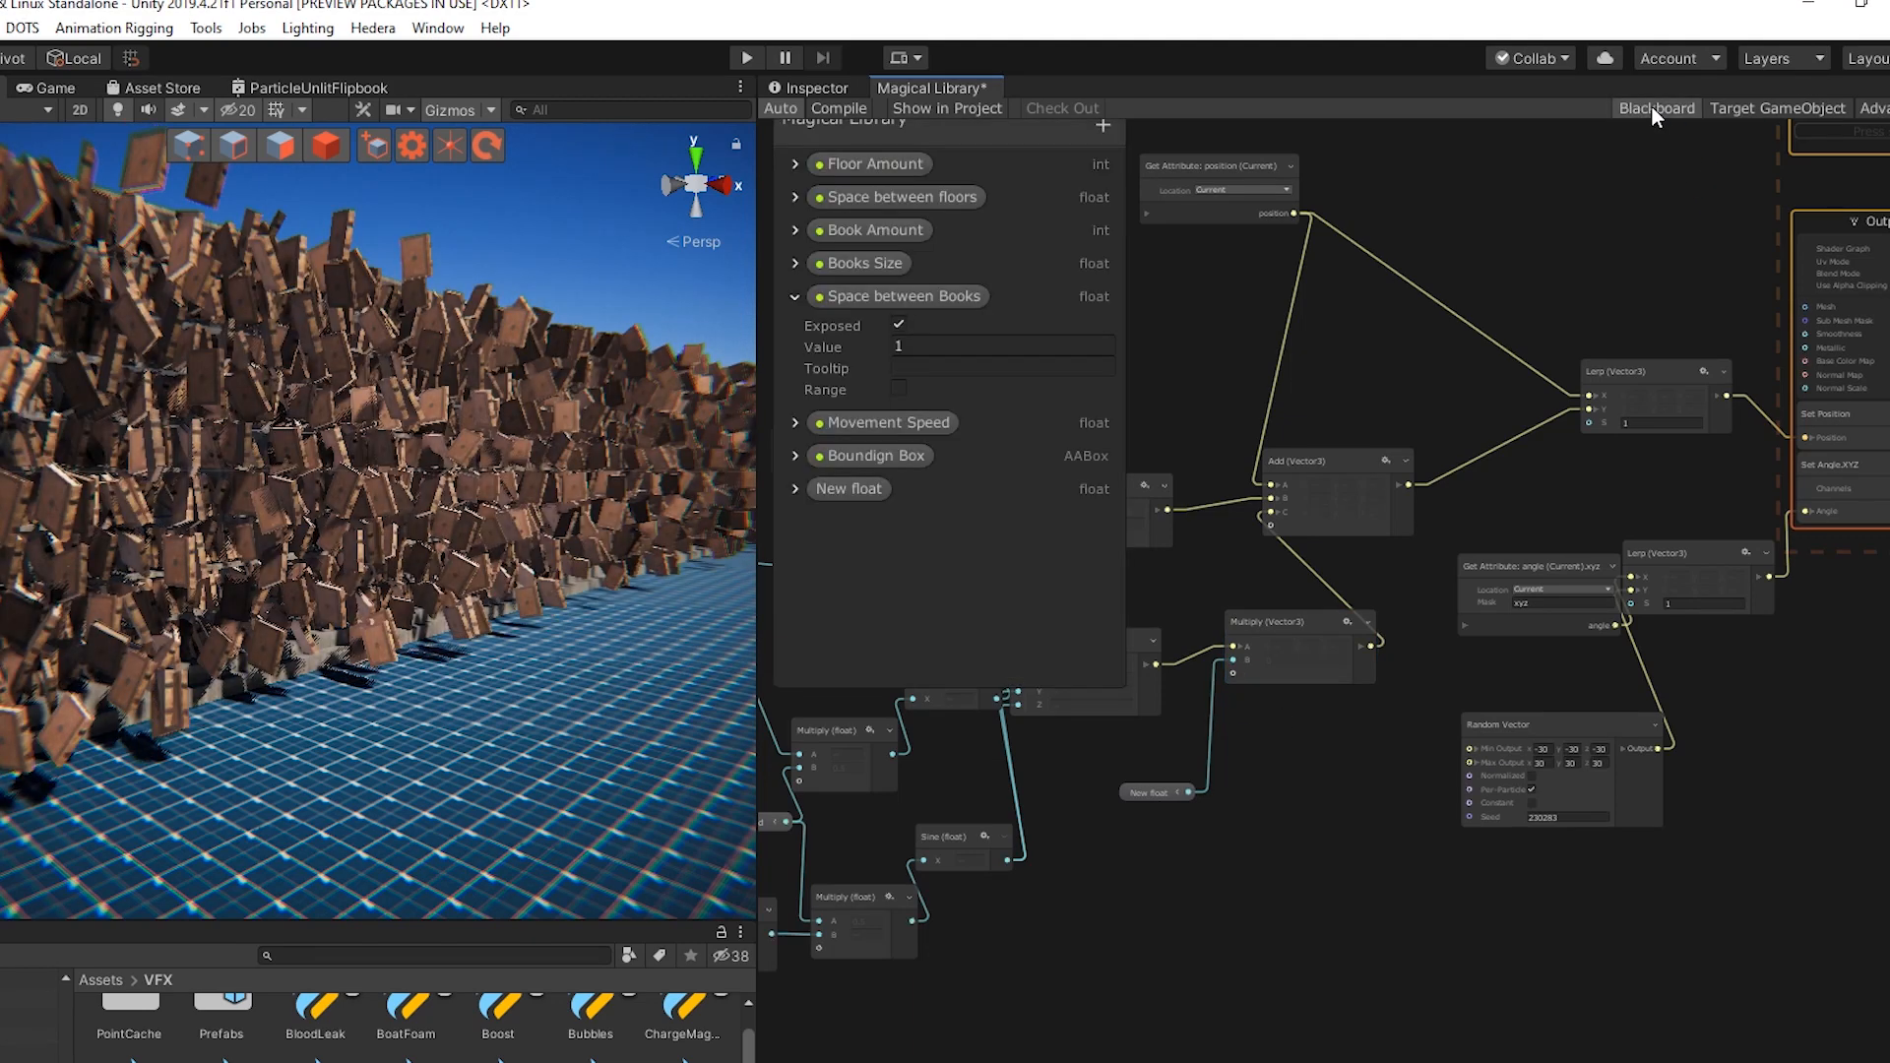
pyautogui.doubleClick(831, 488)
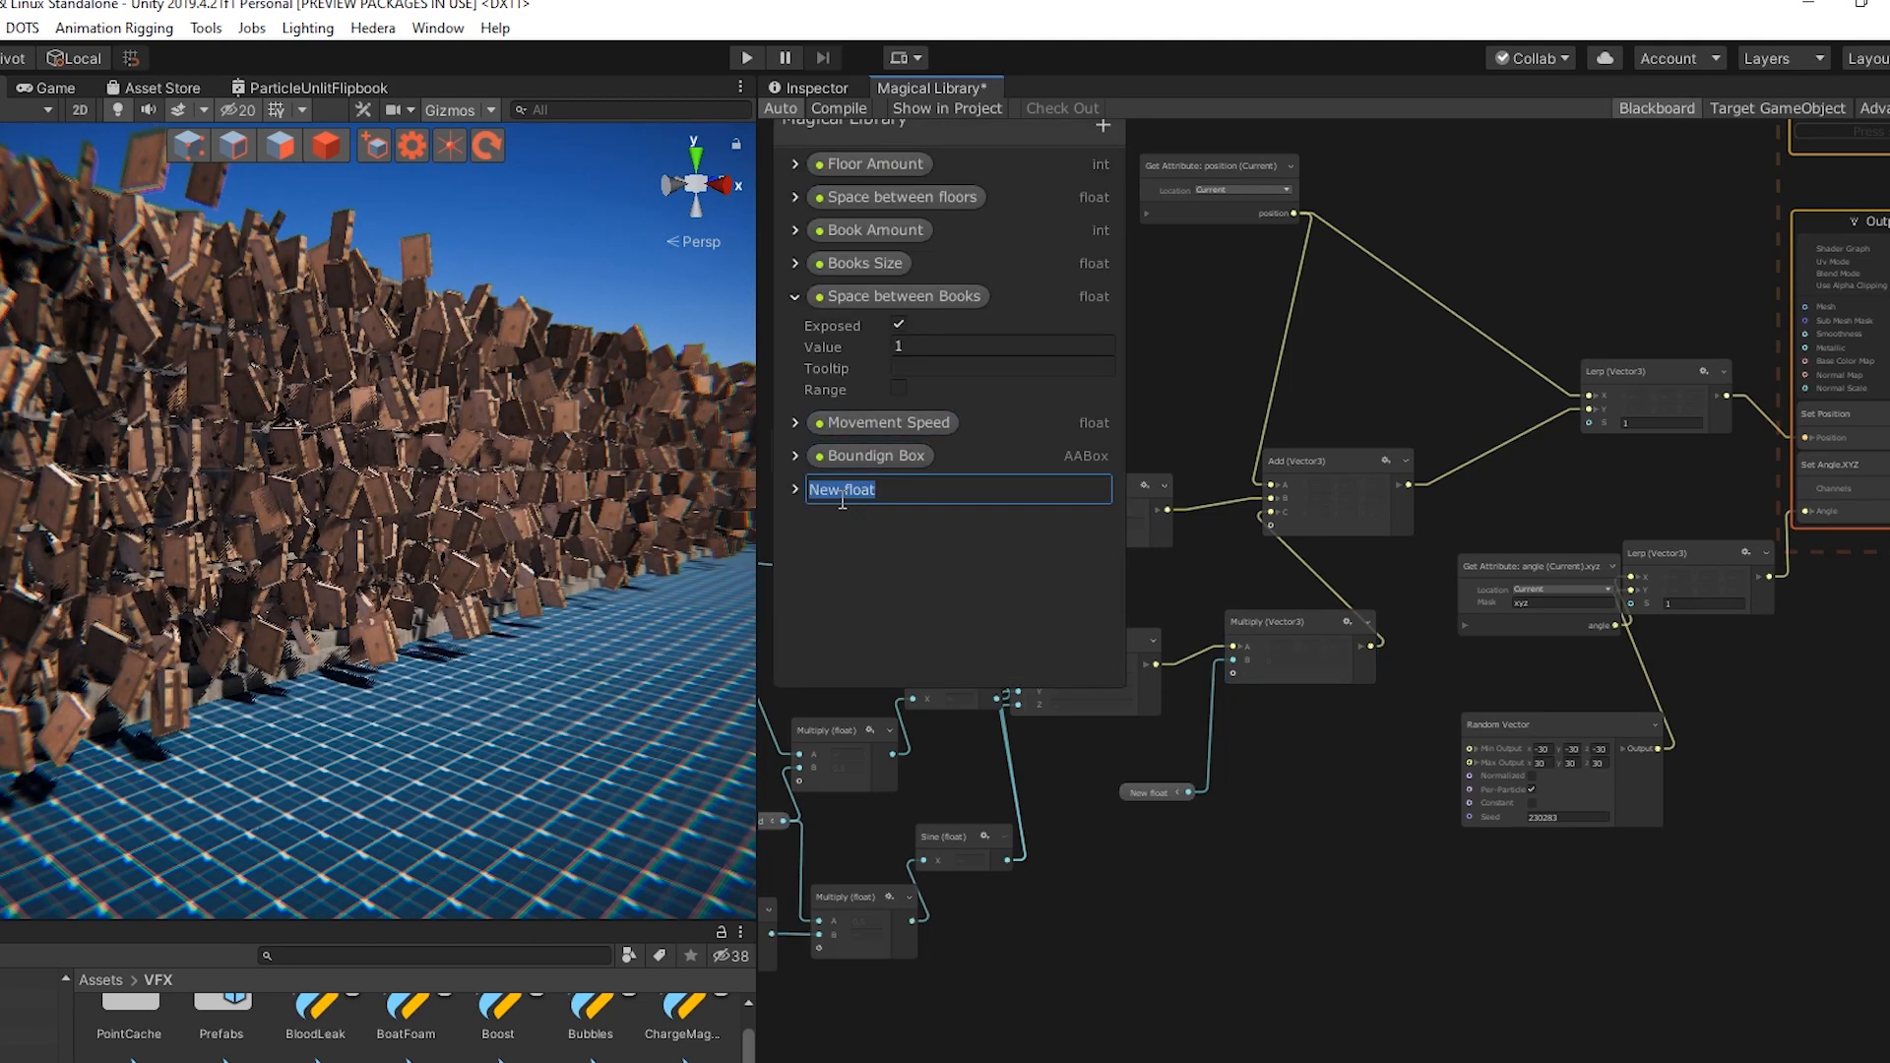
pyautogui.write('Movement Amplitude')
pyautogui.press('Return')
pyautogui.click(794, 489)
pyautogui.click(898, 518)
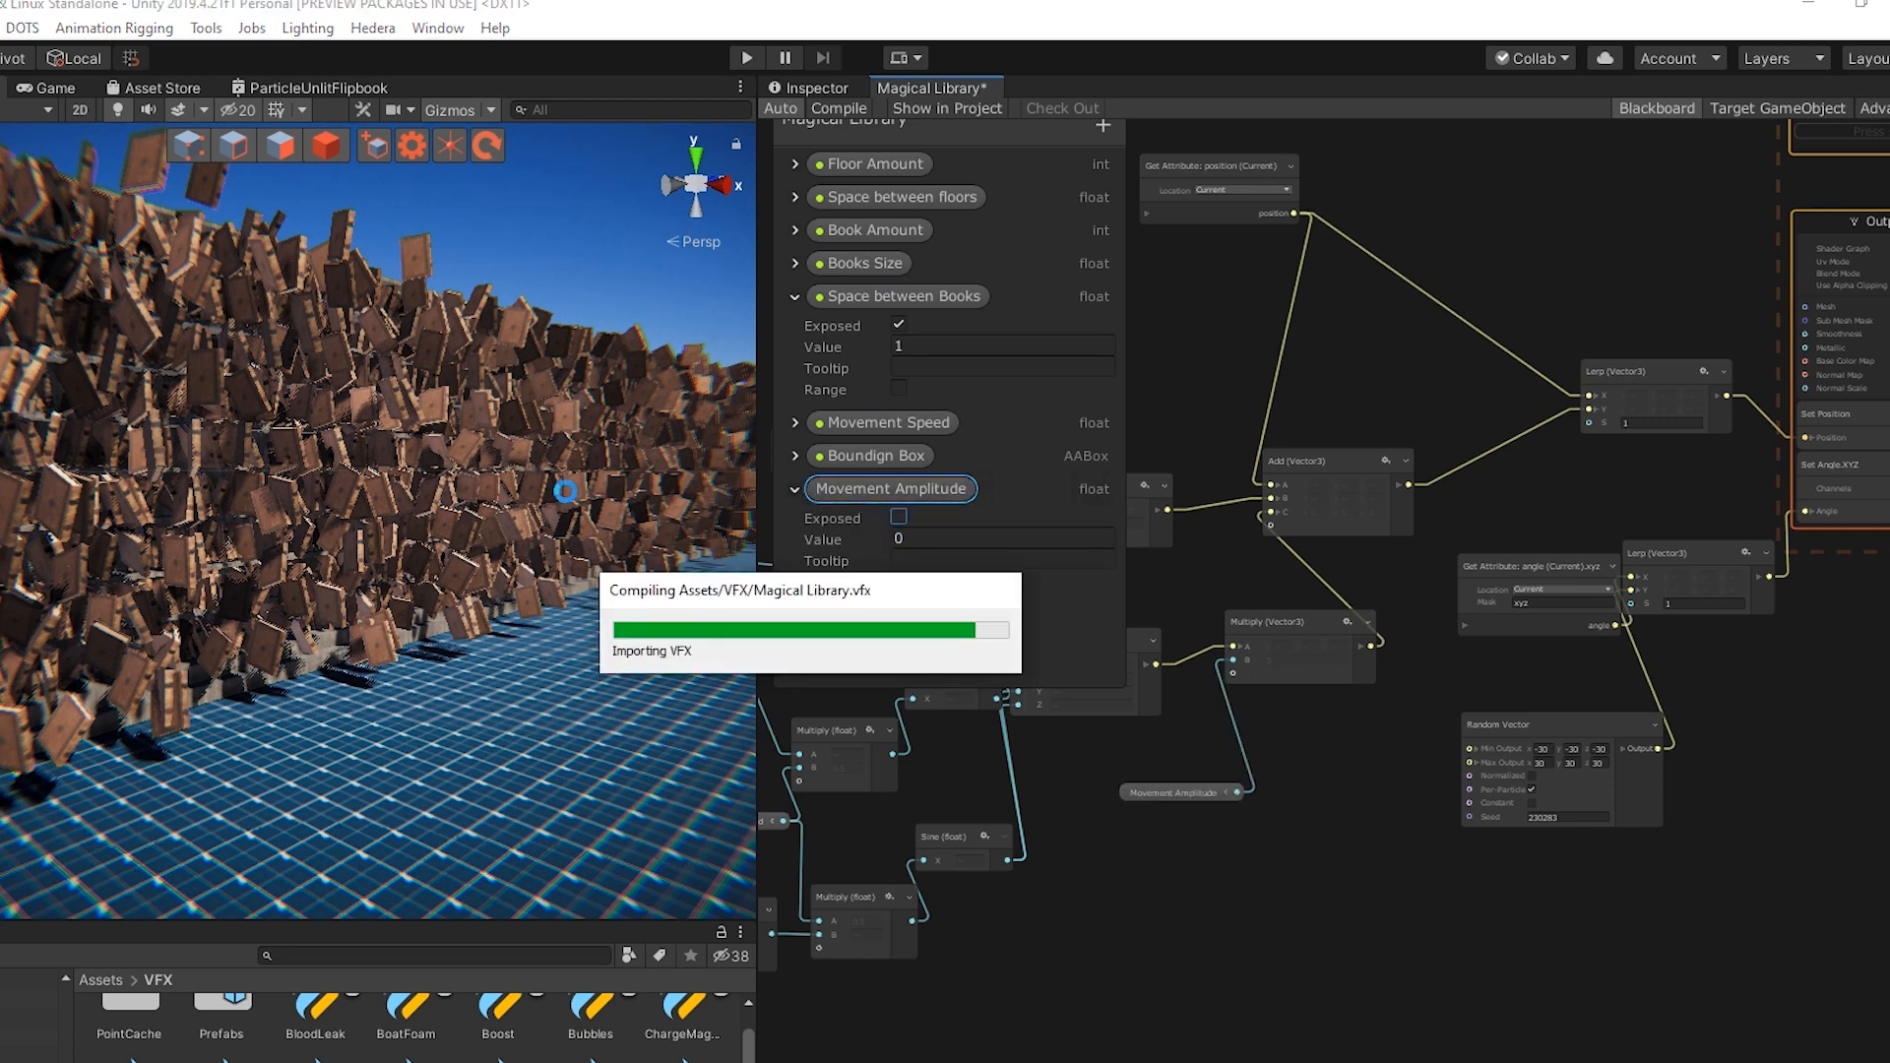
# Set Movement Amplitude to 0.21 on the Magical Library object and inspect the floating books in the scene
pyautogui.click(824, 88)
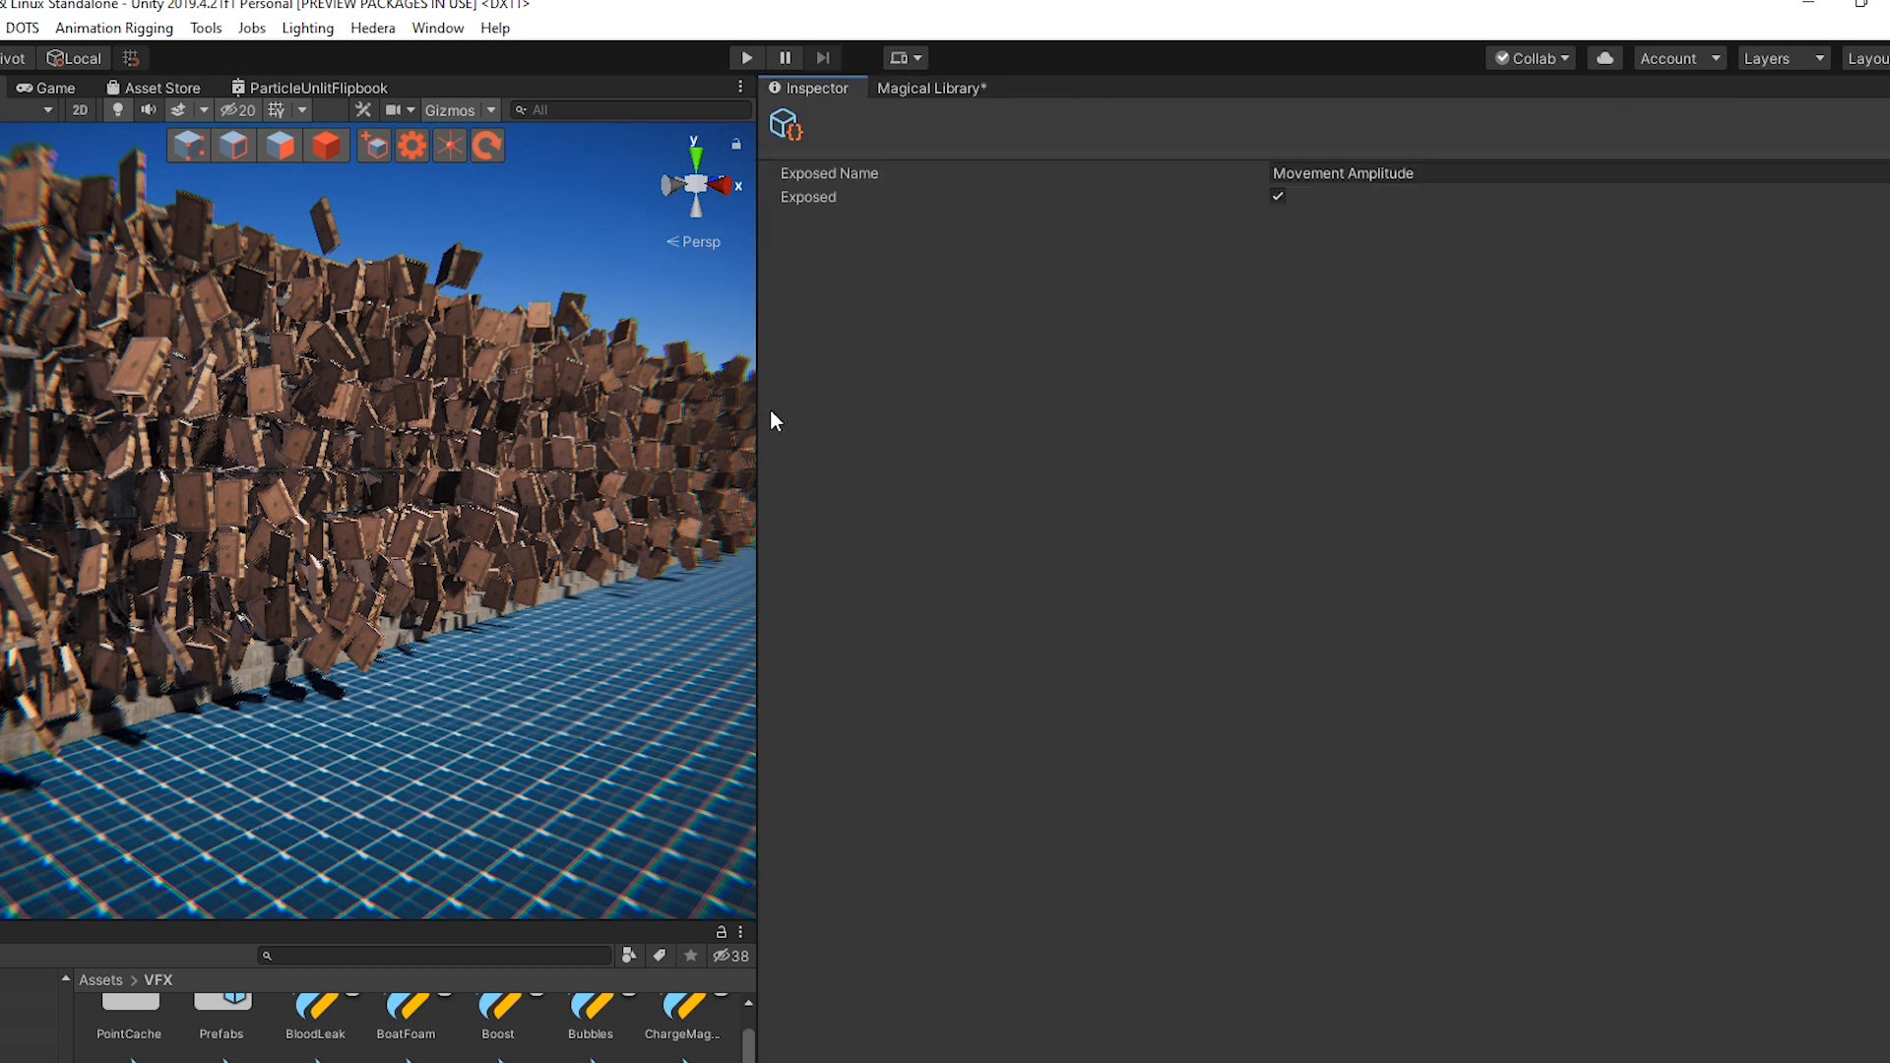
pyautogui.click(0, 229)
pyautogui.click(0, 229)
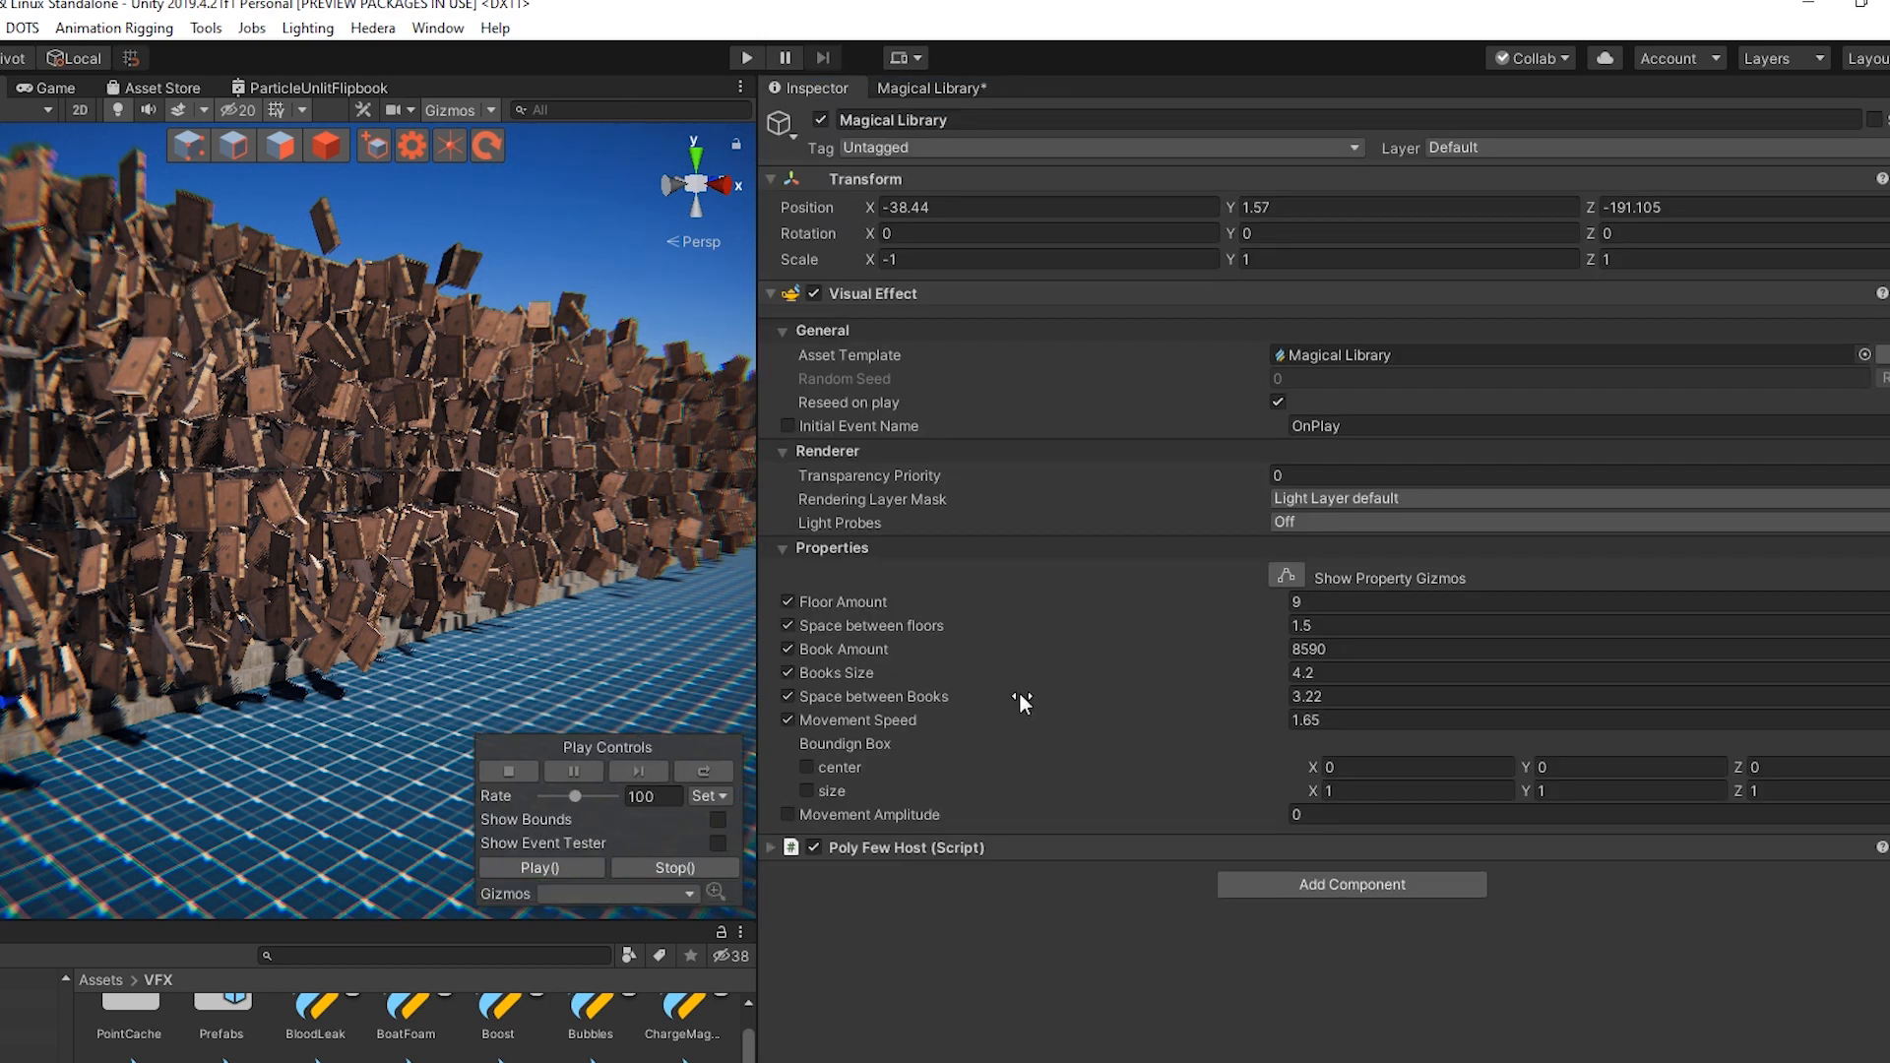
pyautogui.click(947, 815)
pyautogui.write('0.21')
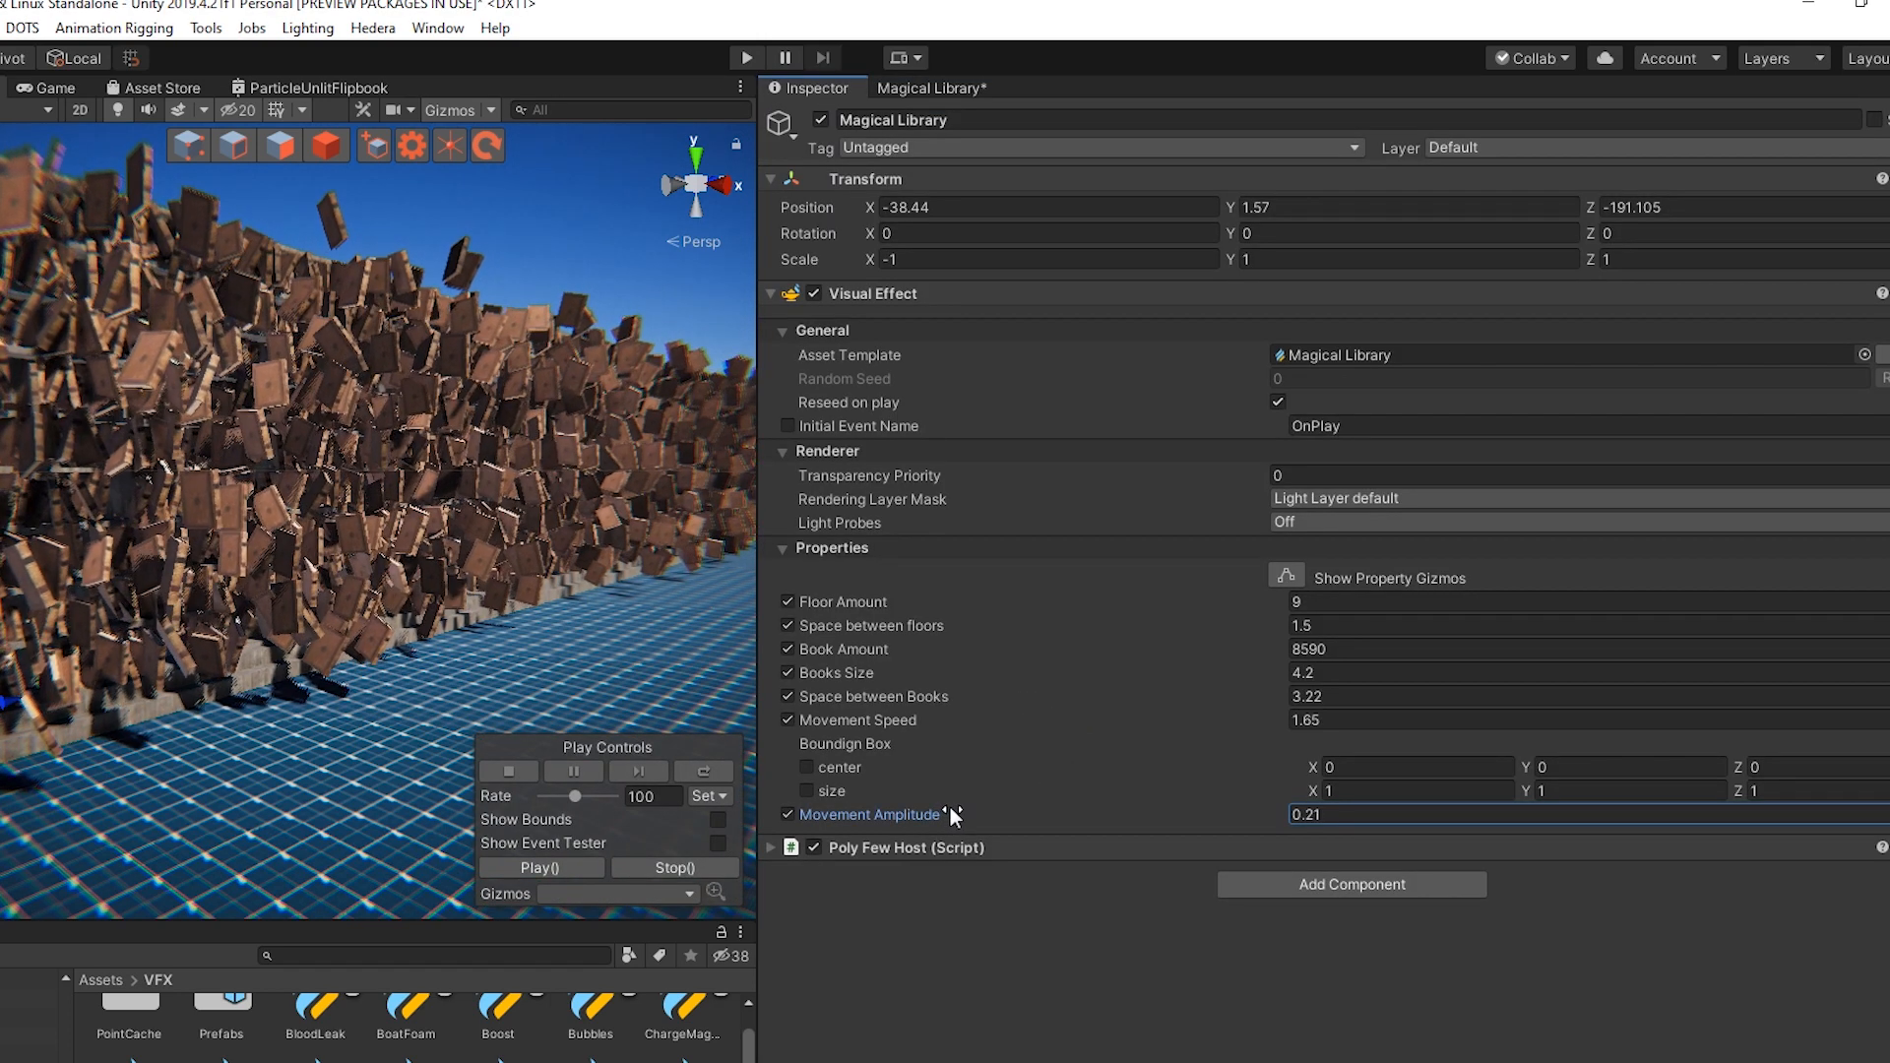
pyautogui.scroll(-4, 512, 630)
pyautogui.keyDown('alt'); pyautogui.moveTo(526, 606); pyautogui.dragTo(621, 589); pyautogui.keyUp('alt')
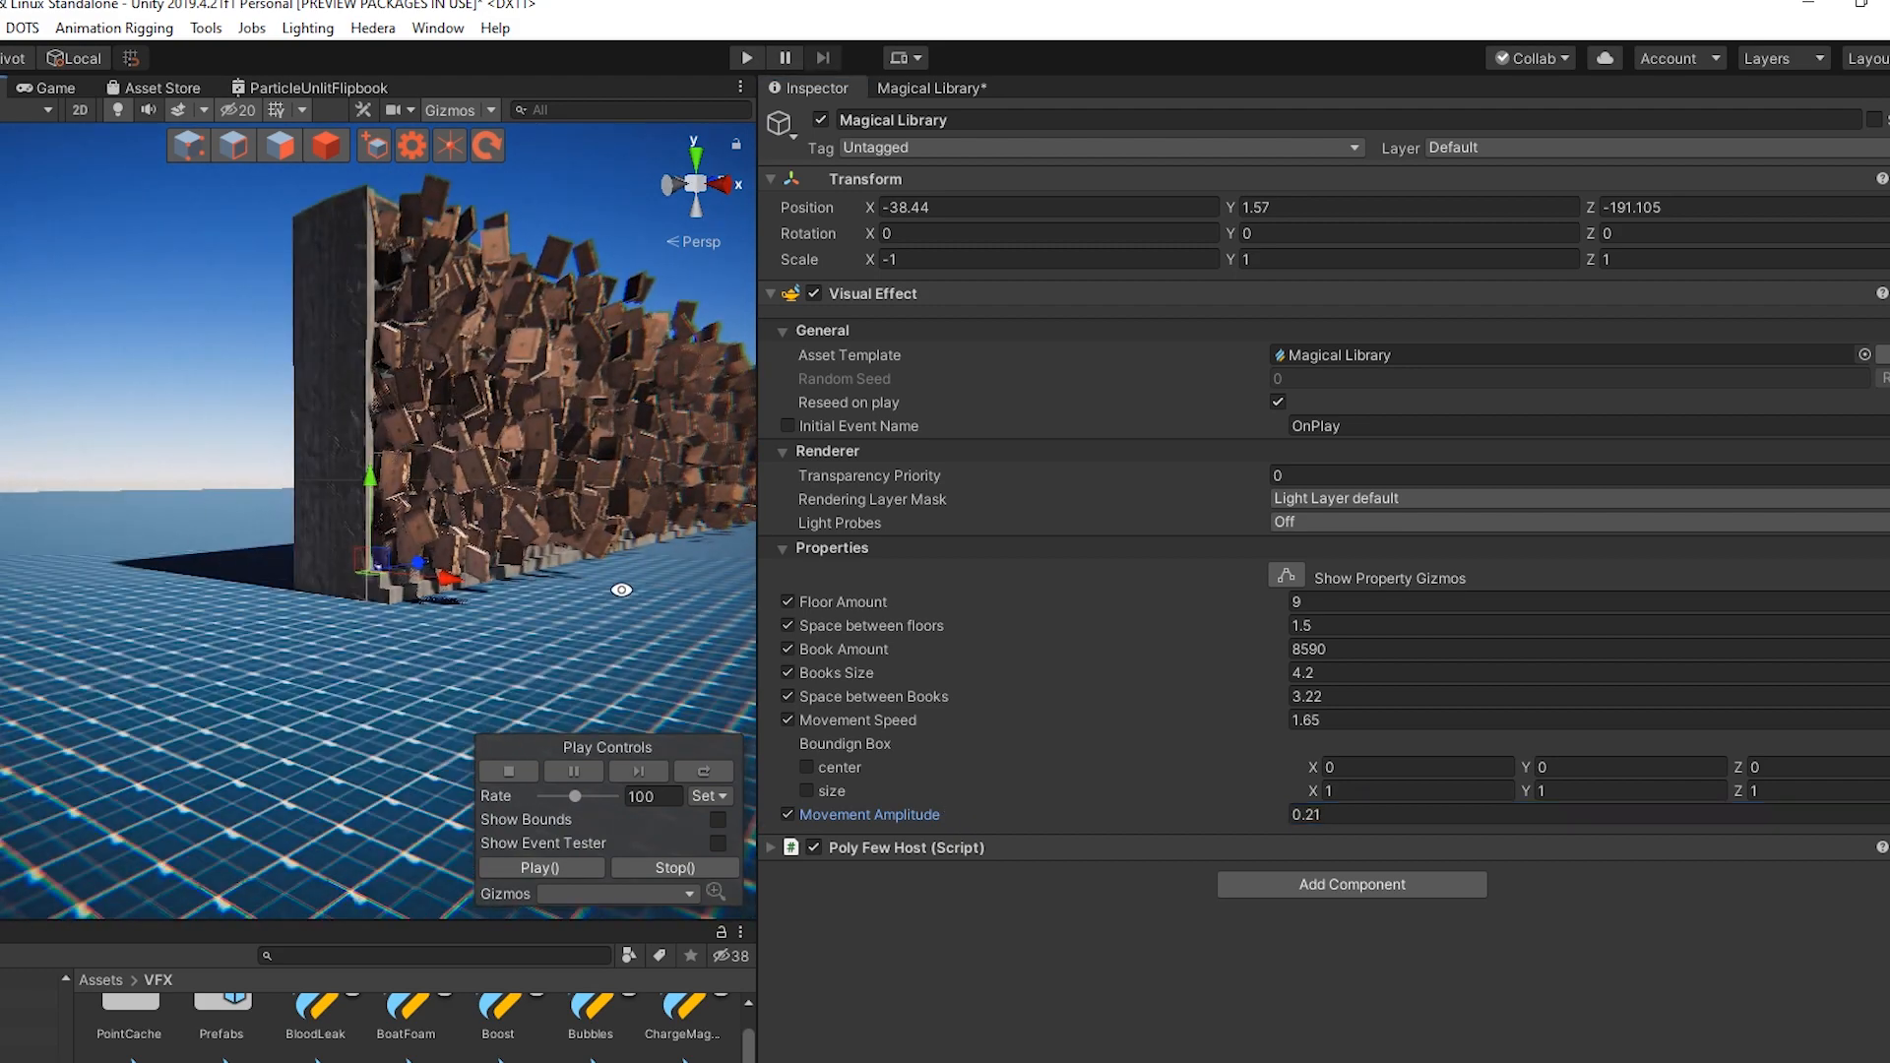
pyautogui.keyDown('alt'); pyautogui.scroll(8, 608, 436); pyautogui.keyUp('alt')
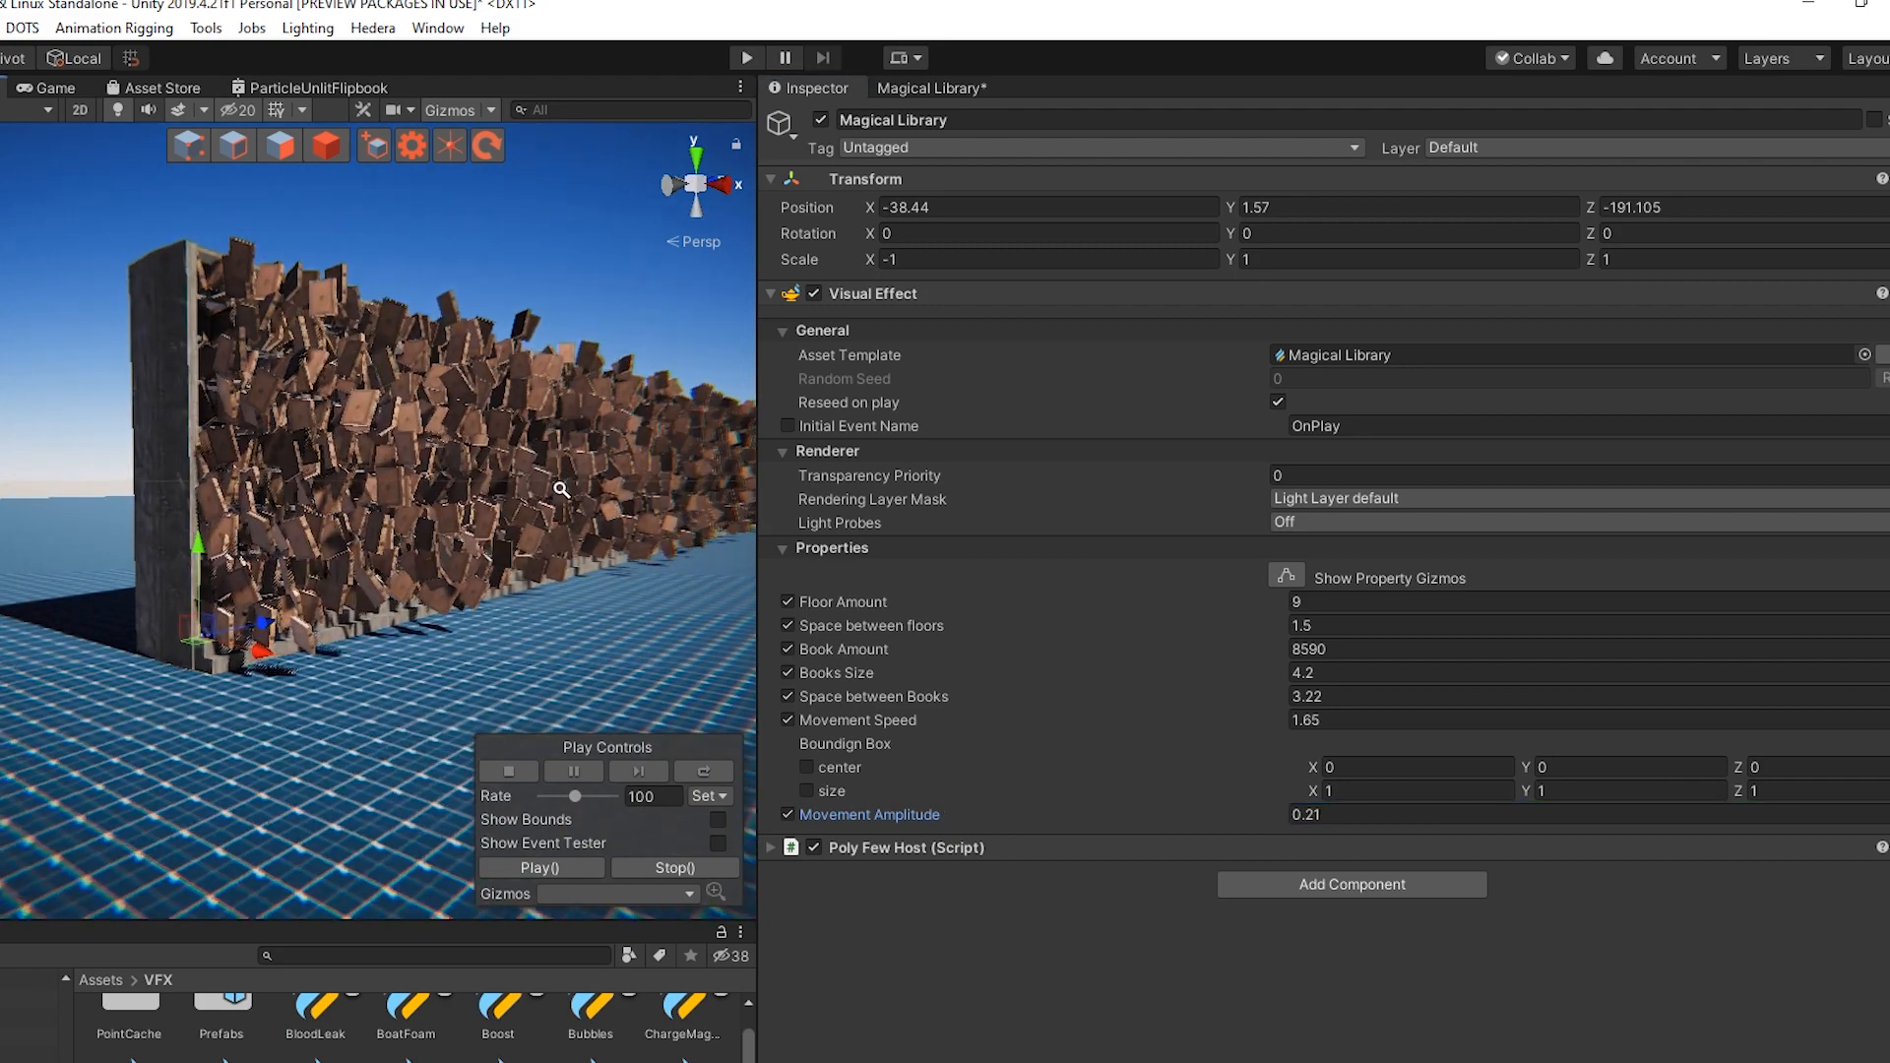
pyautogui.keyDown('alt'); pyautogui.moveTo(619, 535); pyautogui.dragTo(619, 531); pyautogui.keyUp('alt')
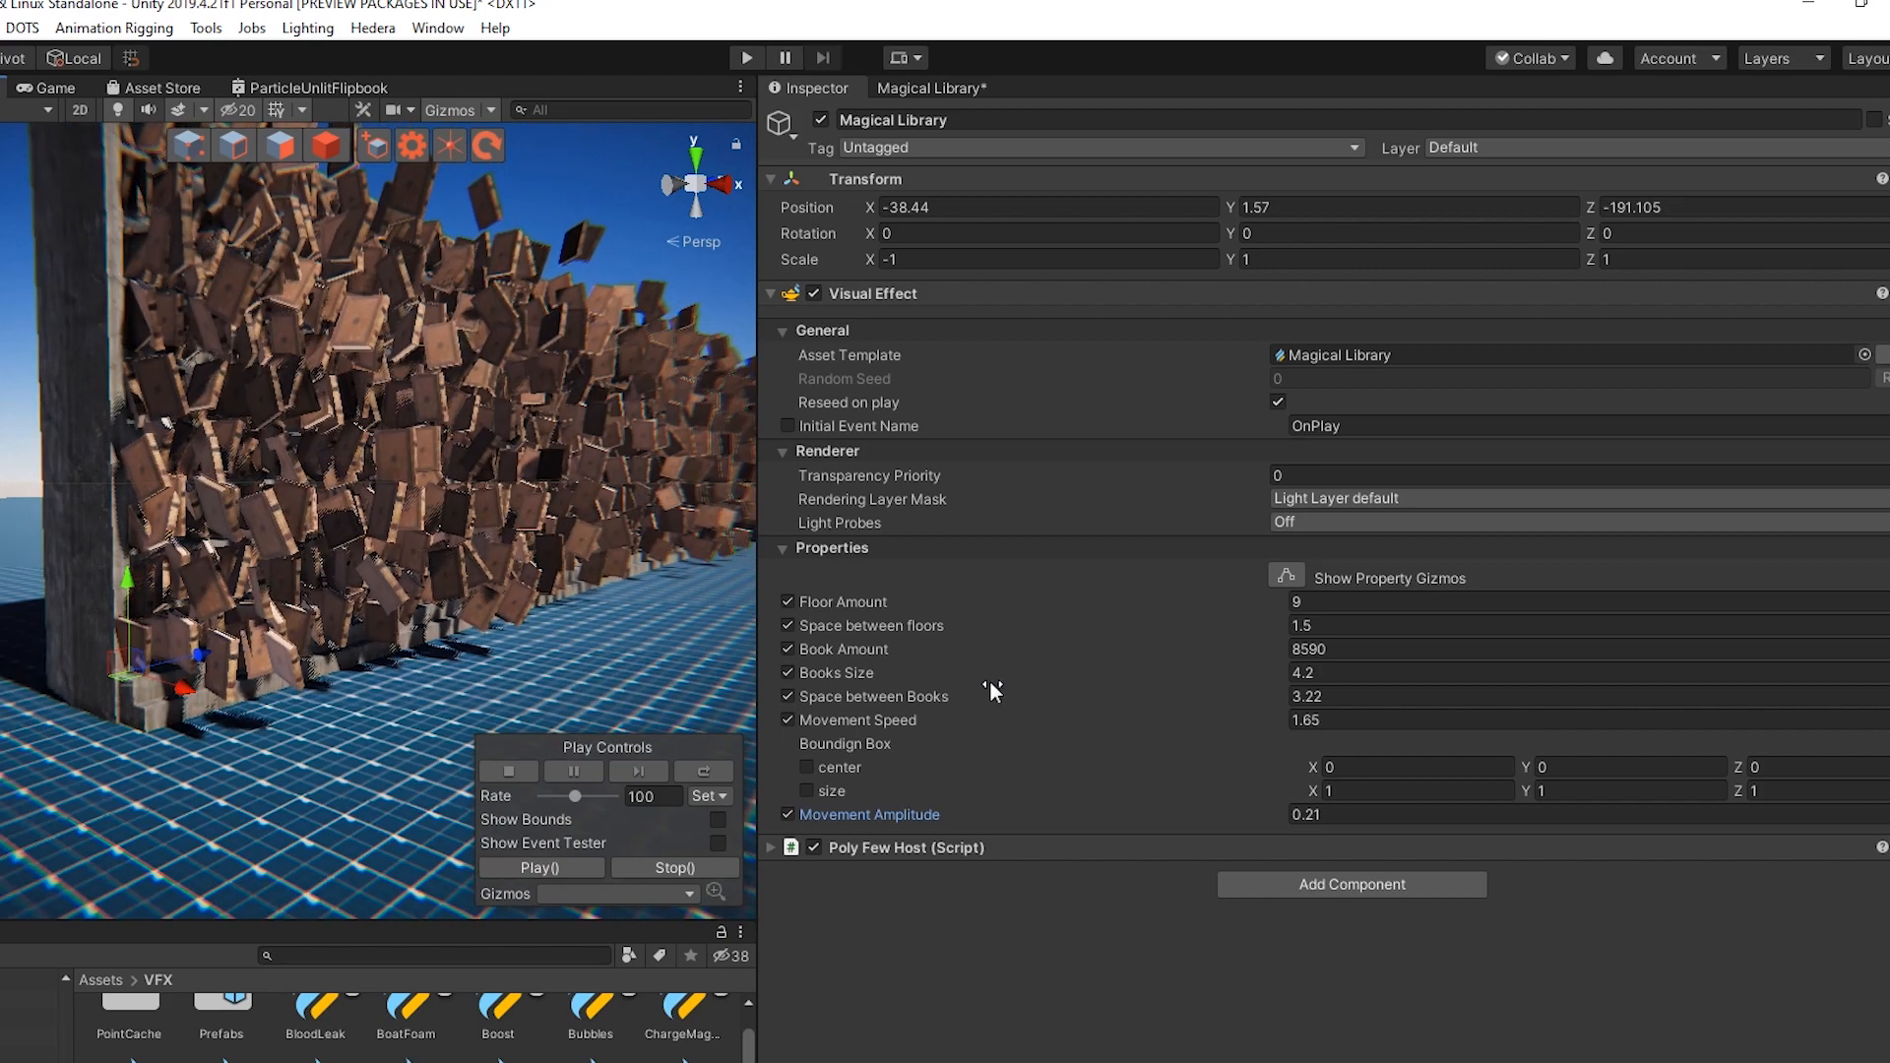
# Lower the X value of the Vector3 feeding the curve-driven Multiply to about -6.4 and check the books' offset from the shelf
pyautogui.click(932, 87)
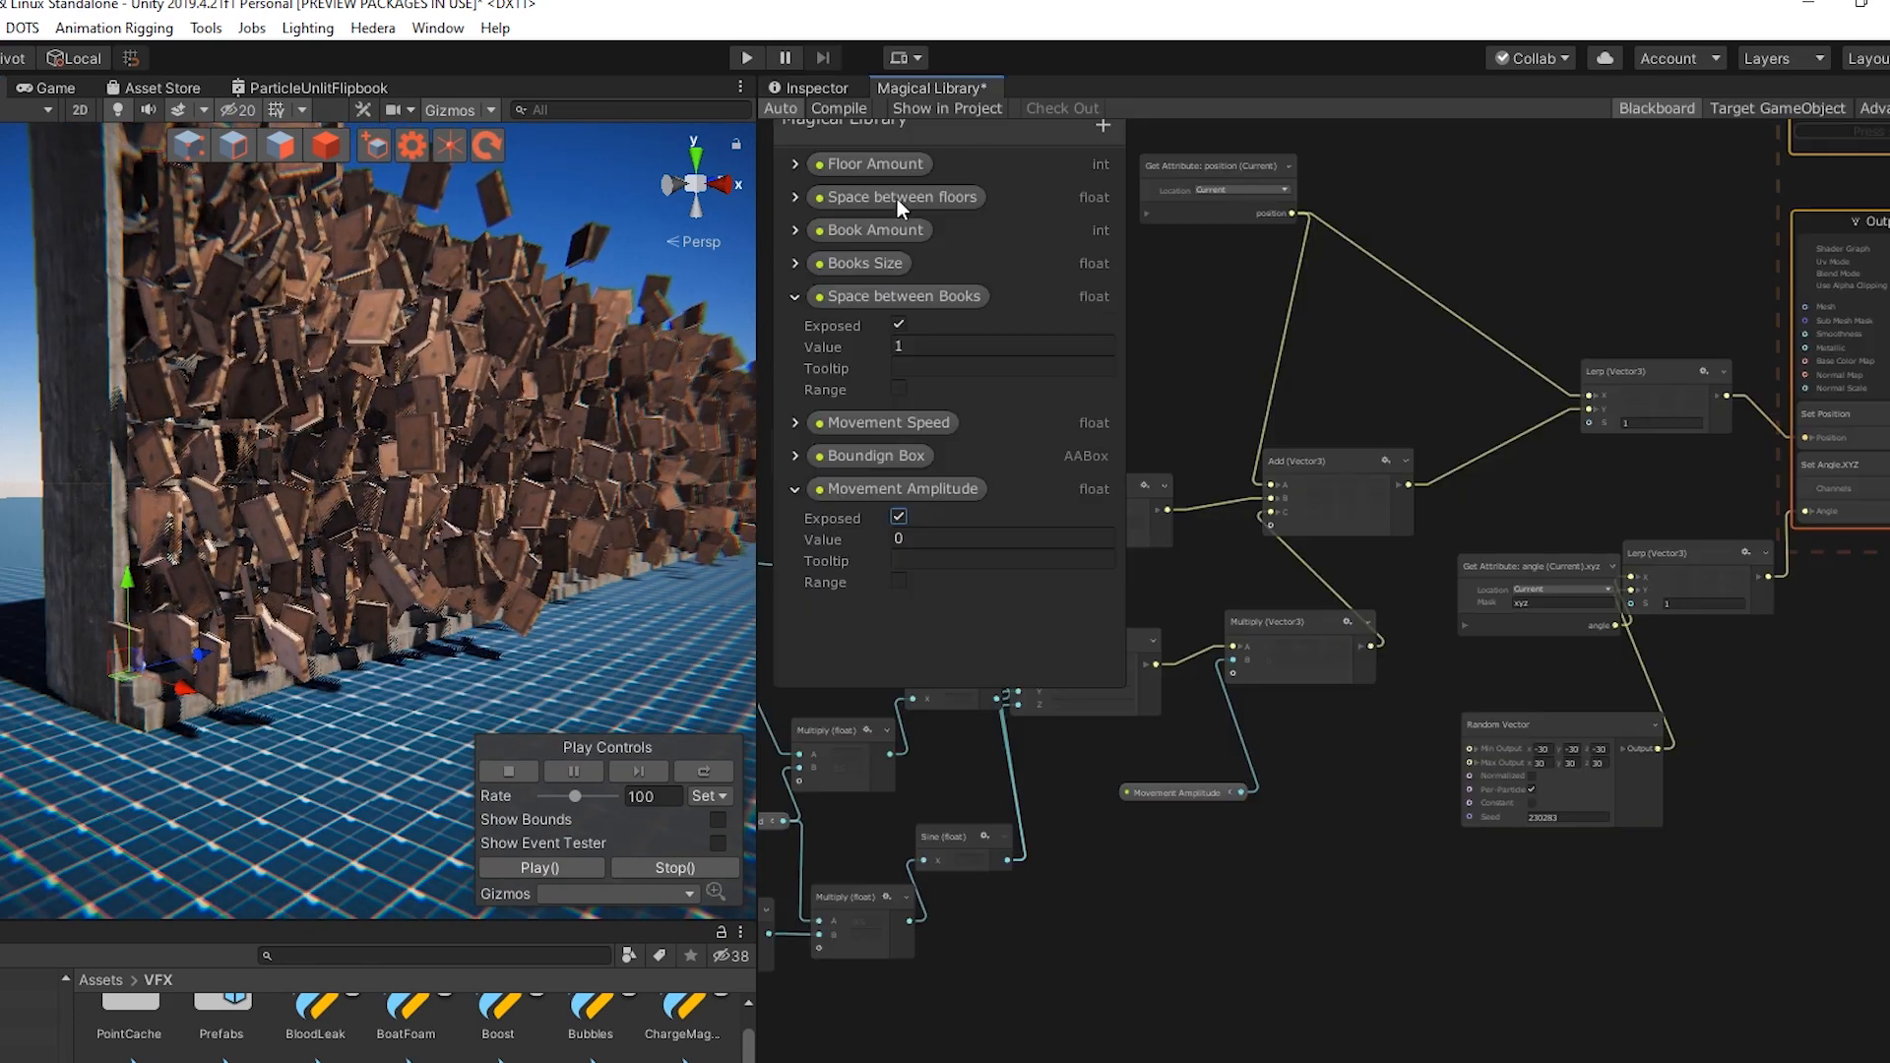
pyautogui.moveTo(1203, 874); pyautogui.dragTo(1555, 1062, button='middle')
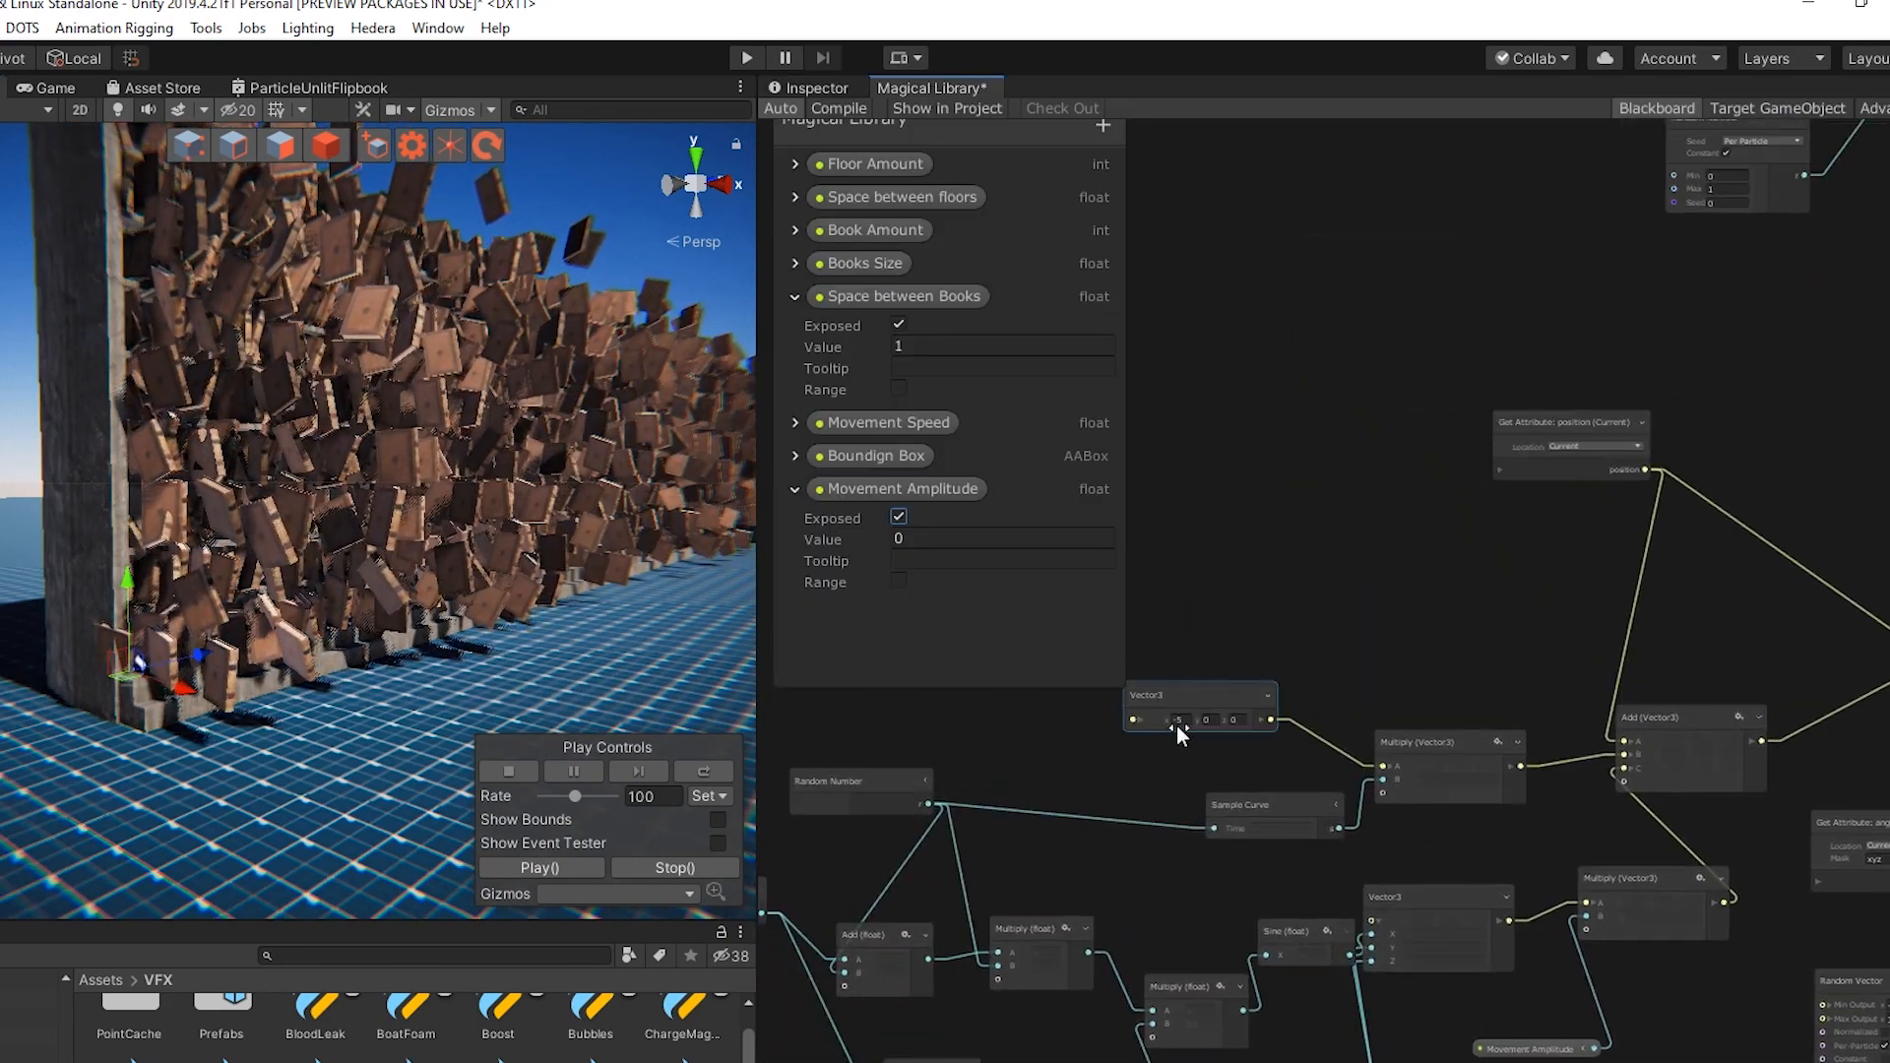
pyautogui.moveTo(1175, 724); pyautogui.dragTo(1136, 725)
pyautogui.scroll(-6, 443, 571)
pyautogui.moveTo(443, 576); pyautogui.dragTo(549, 605, button='right')
pyautogui.press('w')
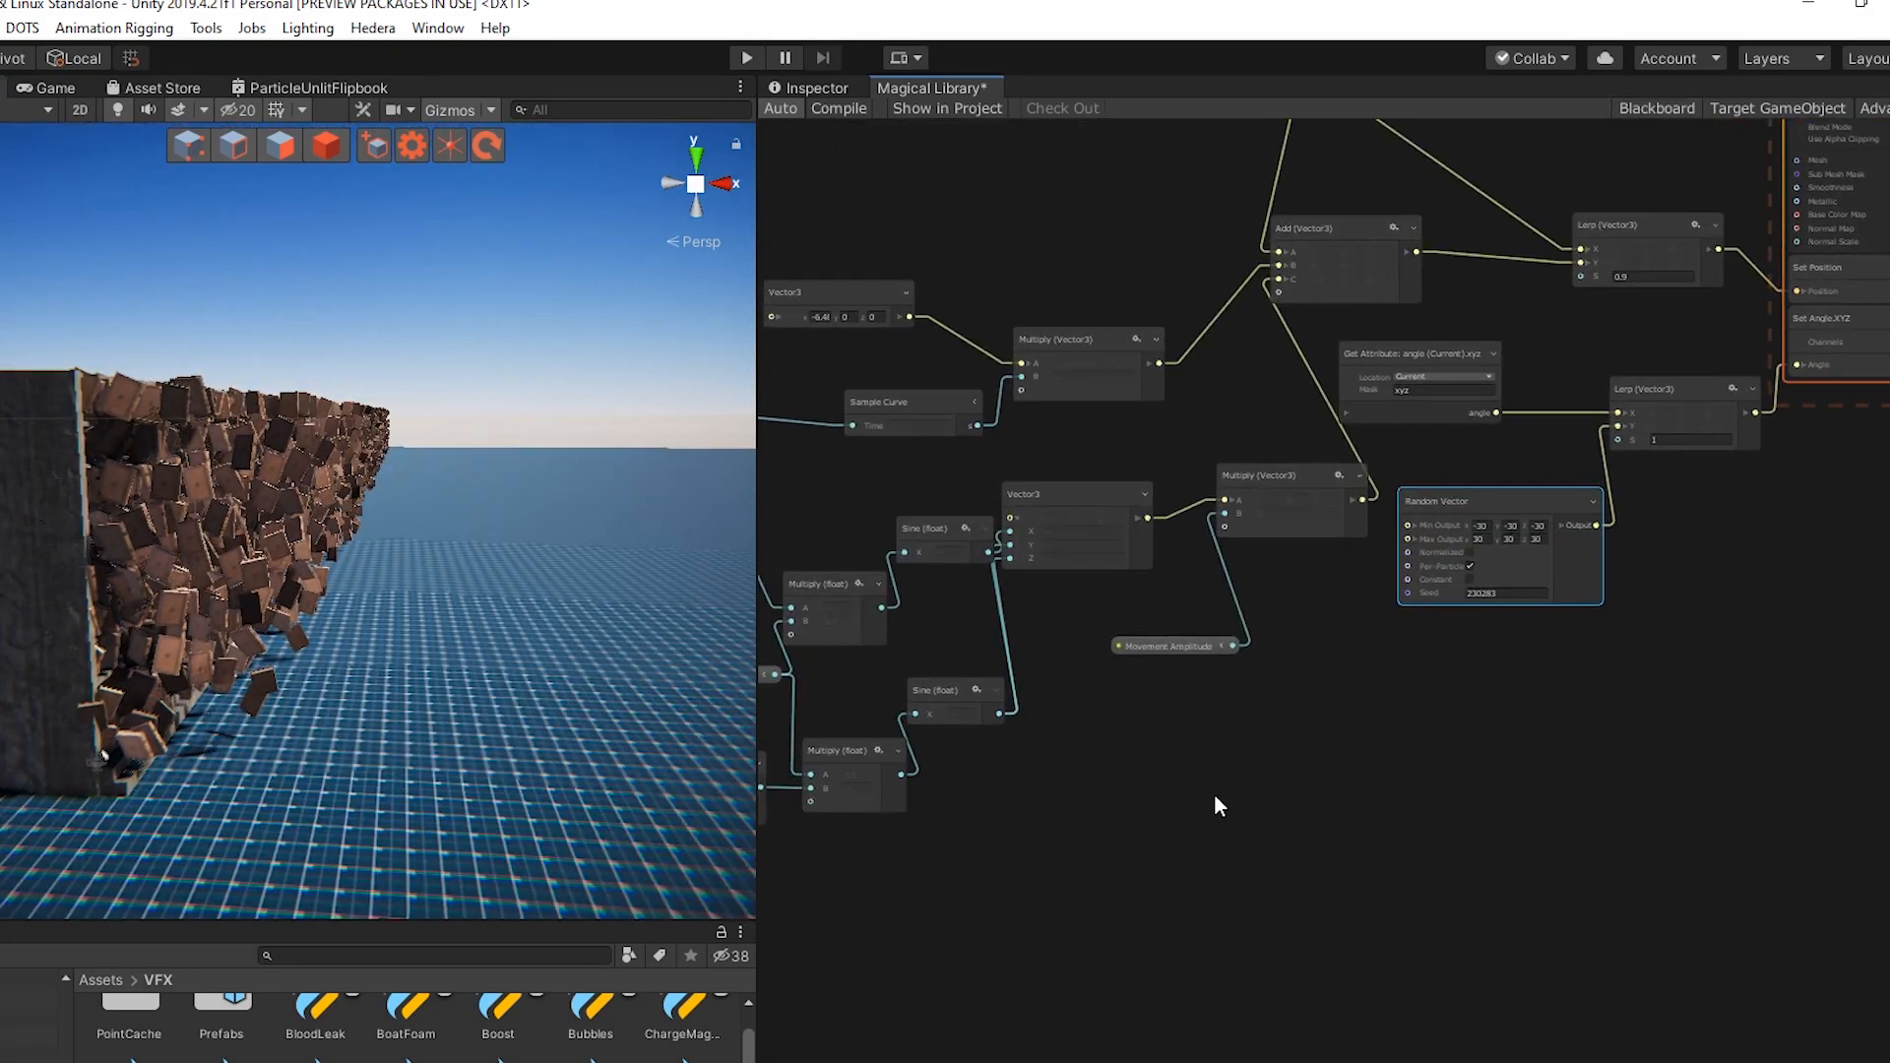
# Add a Random Number node and place it below the Movement Amplitude node
pyautogui.rightClick(1215, 797)
pyautogui.click(1269, 801)
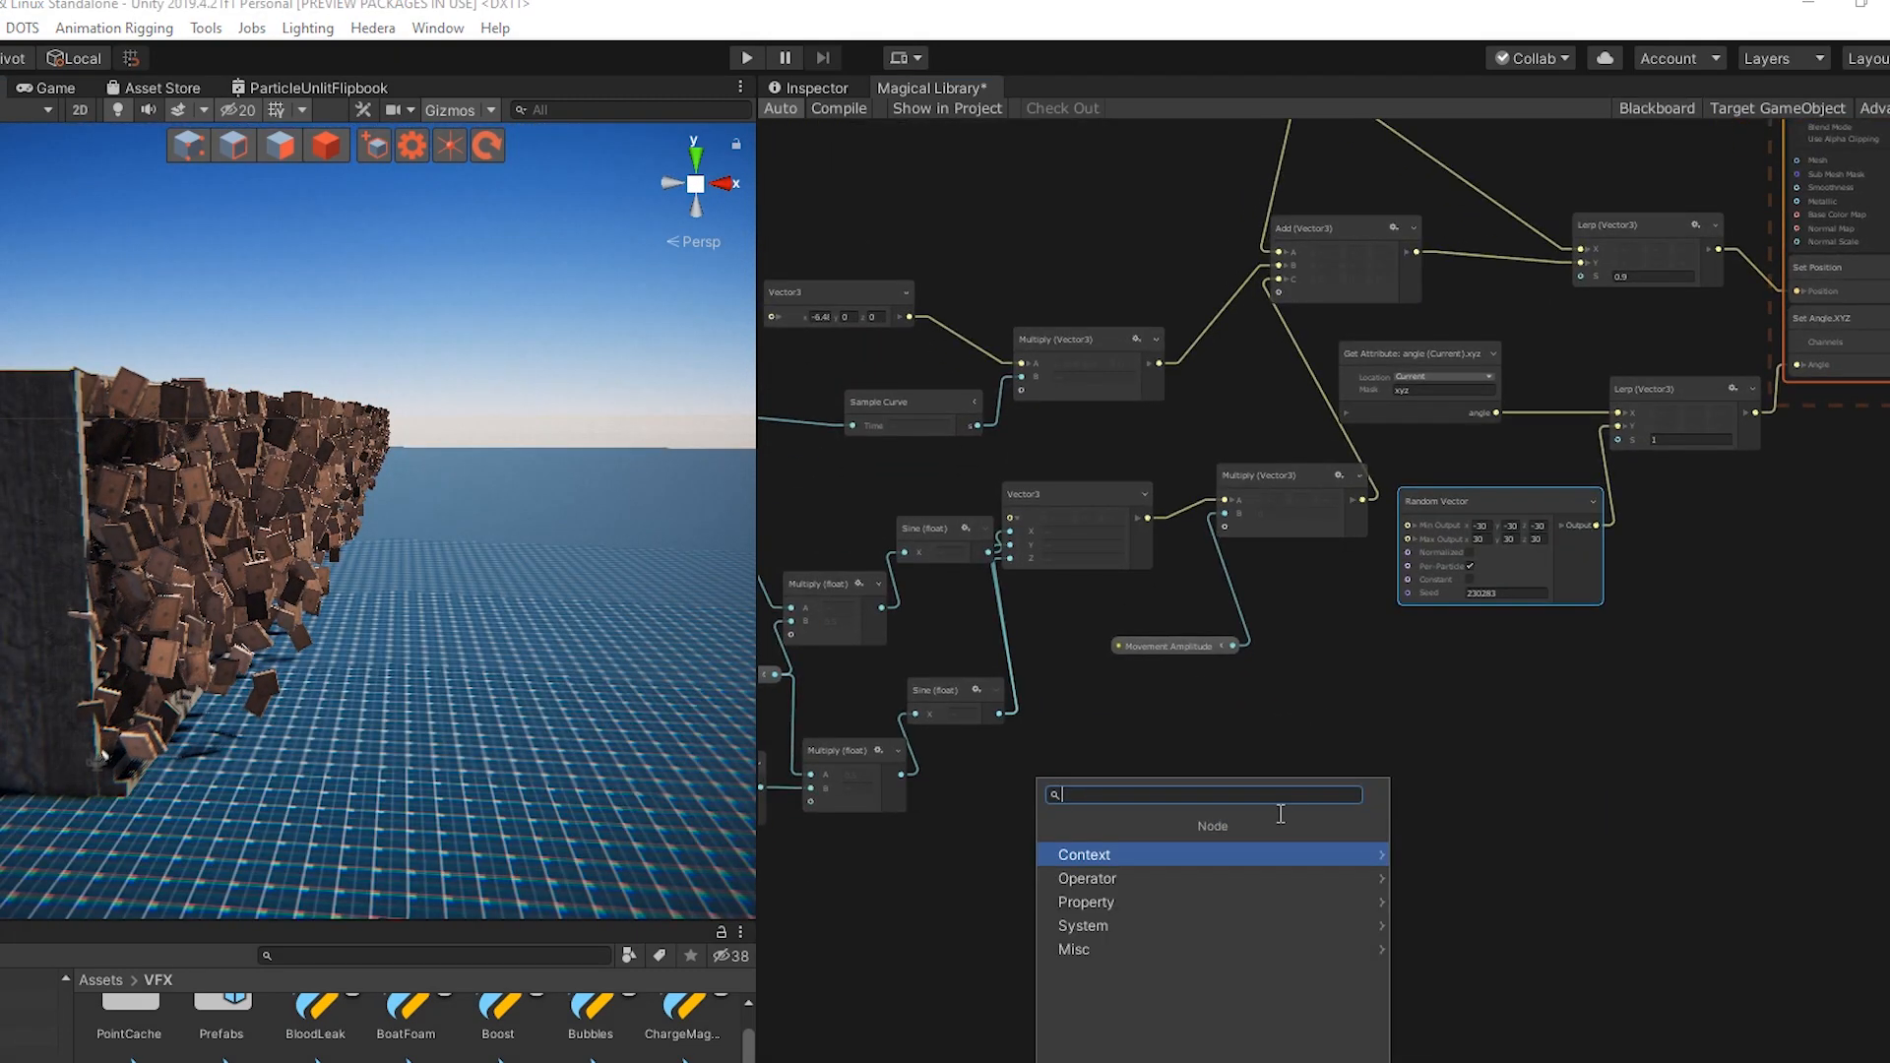
pyautogui.write('ran')
pyautogui.press('Return')
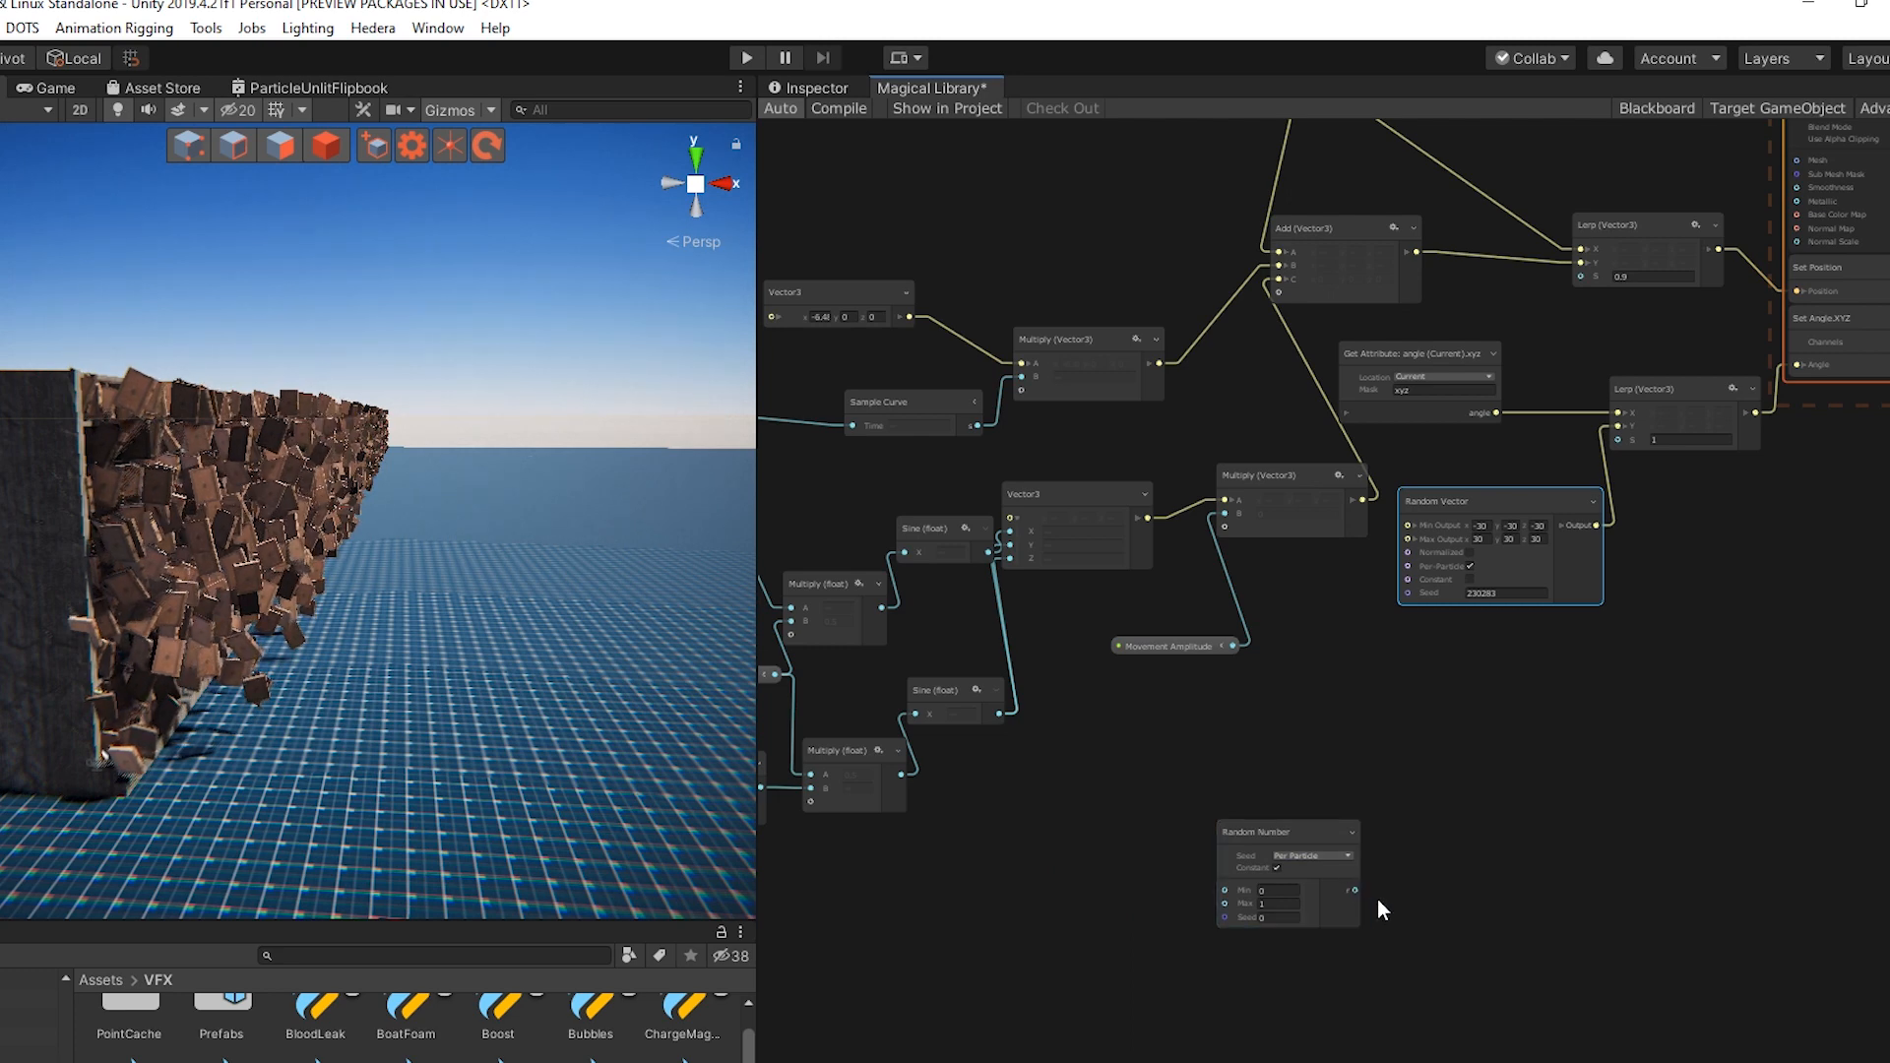
pyautogui.scroll(3, 1403, 892)
pyautogui.moveTo(1271, 835); pyautogui.dragTo(1173, 721)
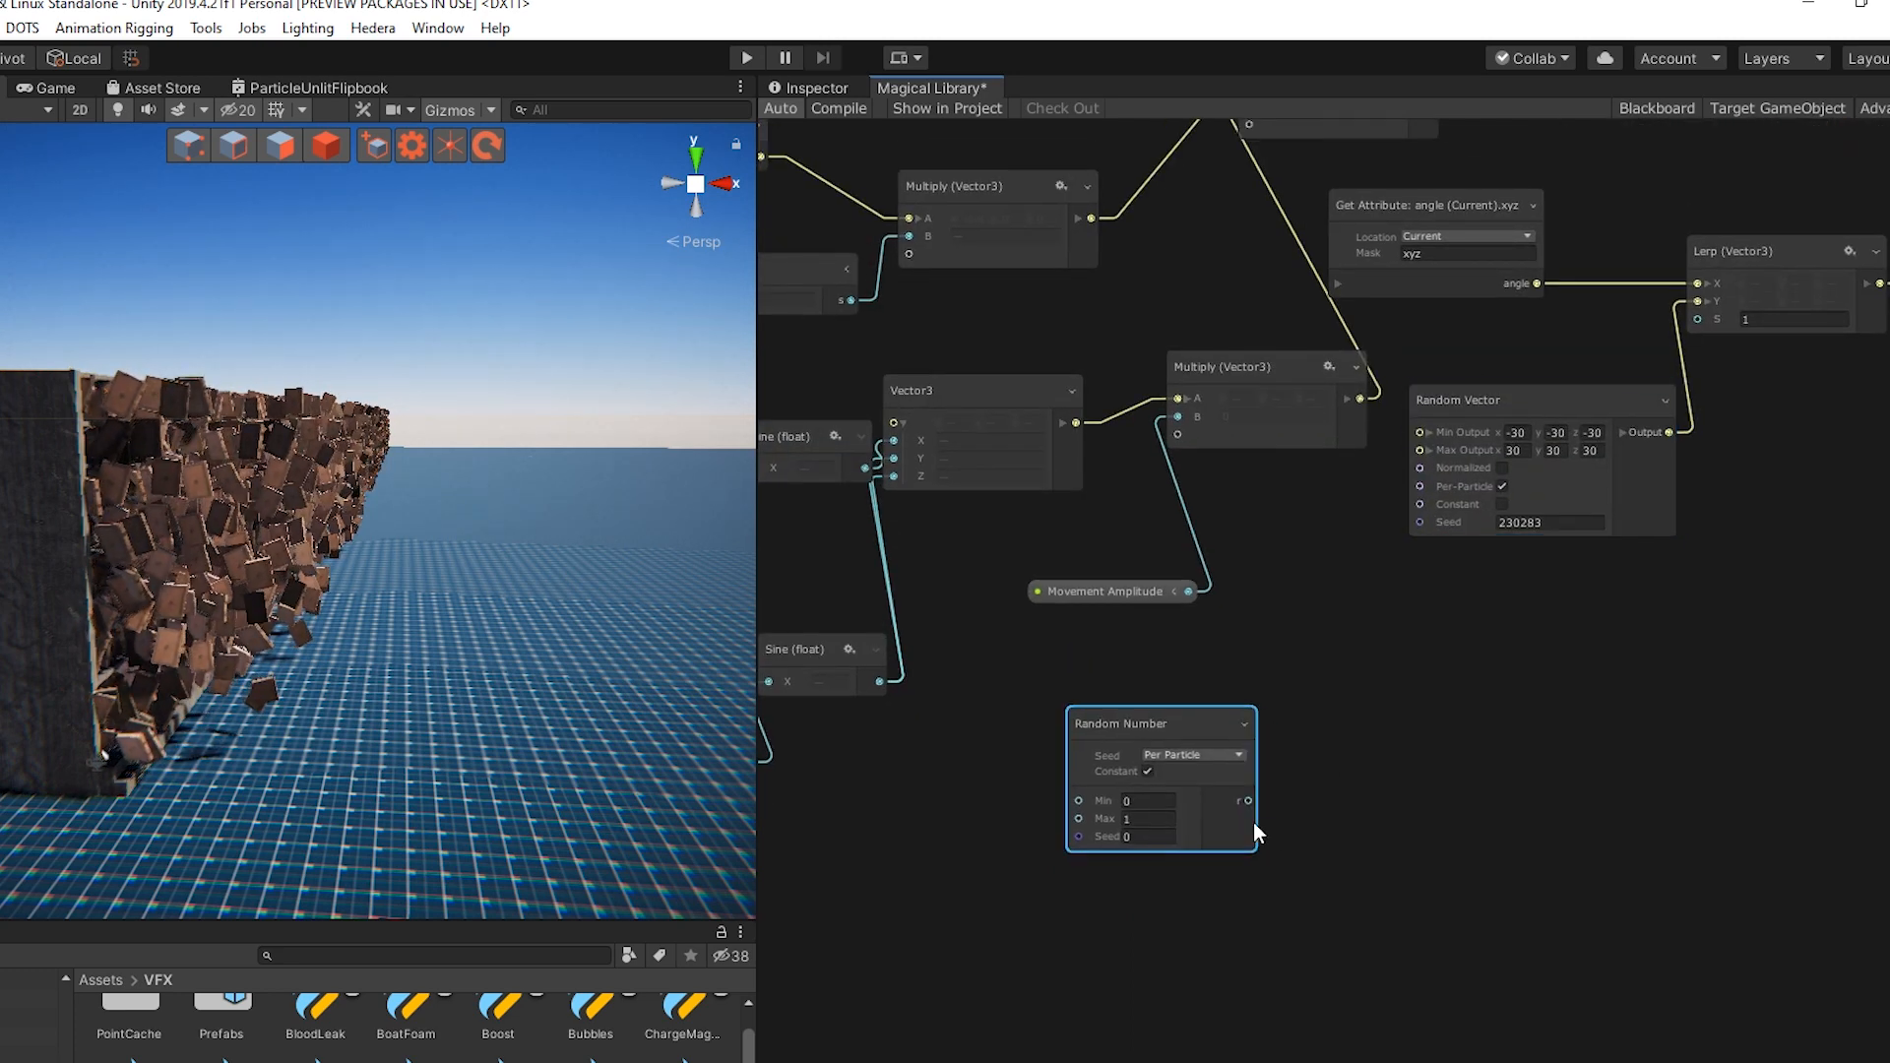
# Create an inline float node below the Random Number node and convert it to an exposed property
pyautogui.rightClick(1126, 933)
pyautogui.click(1183, 941)
pyautogui.write('float')
pyautogui.press('Return')
pyautogui.rightClick(1161, 971)
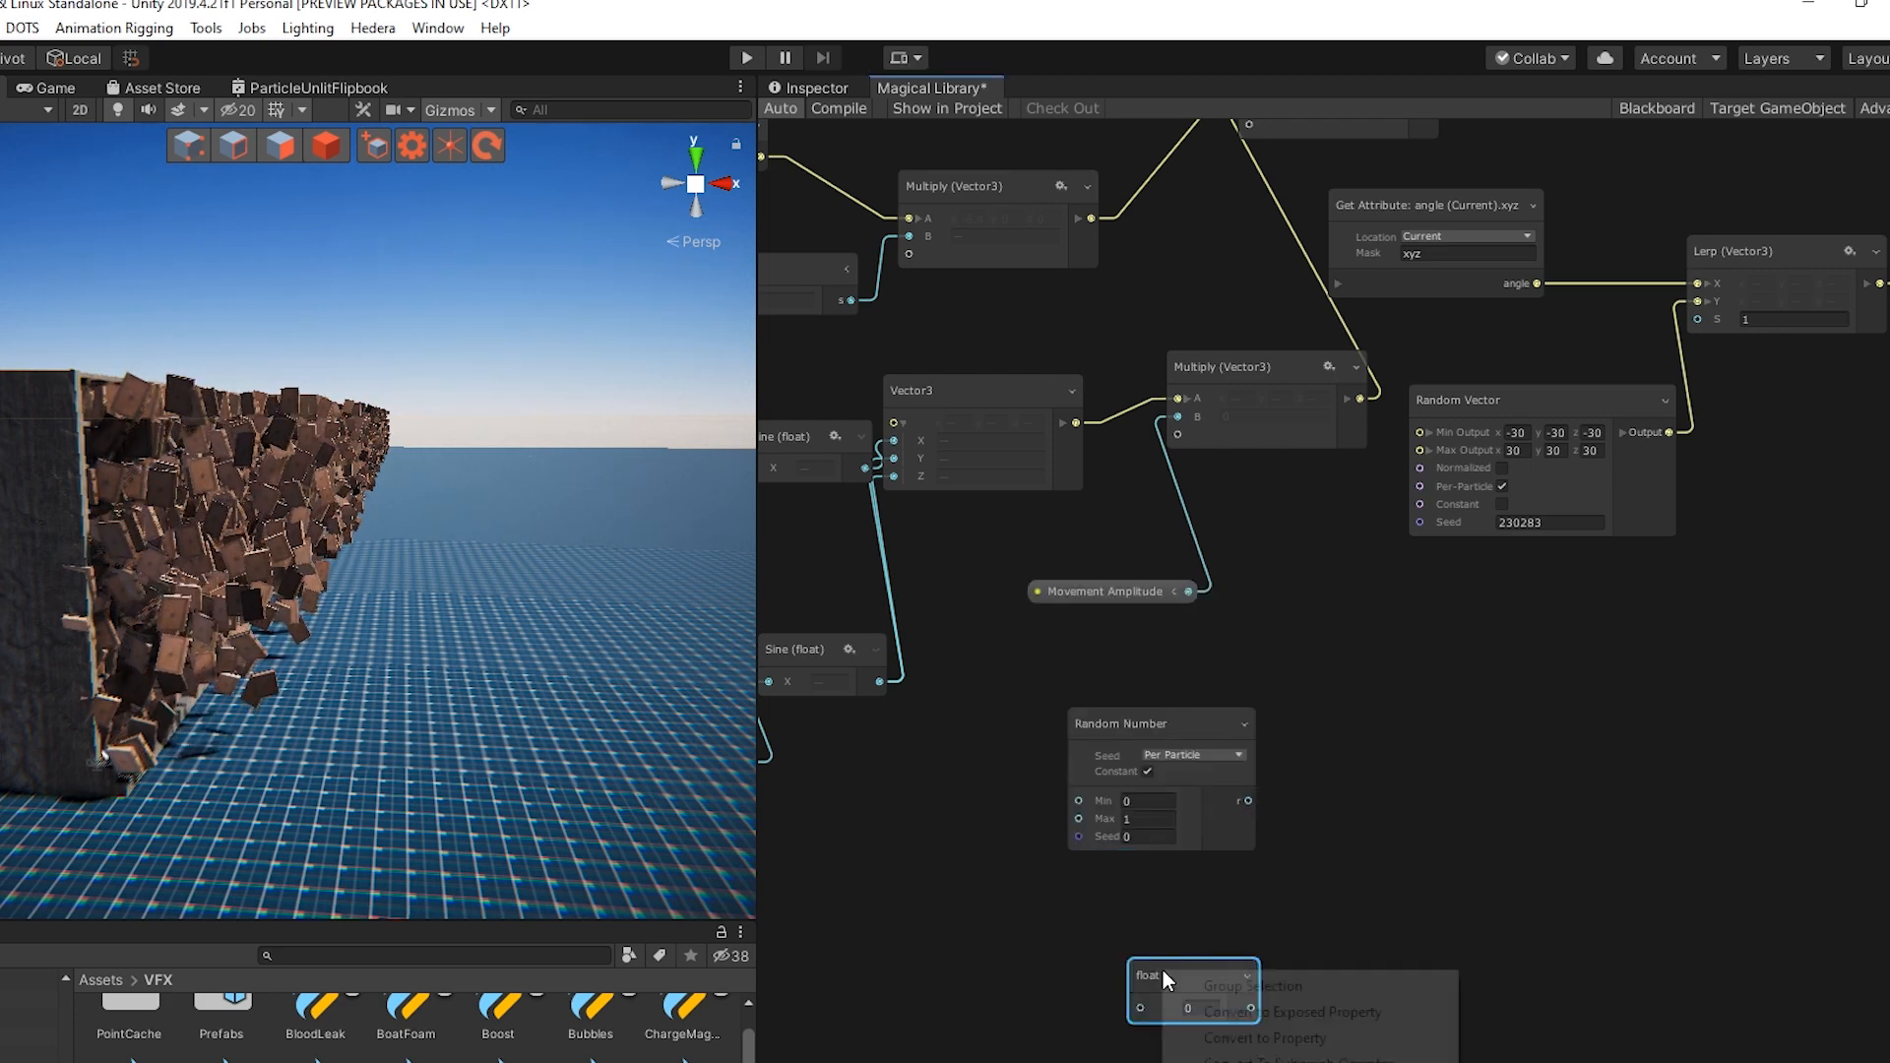
pyautogui.click(1298, 1011)
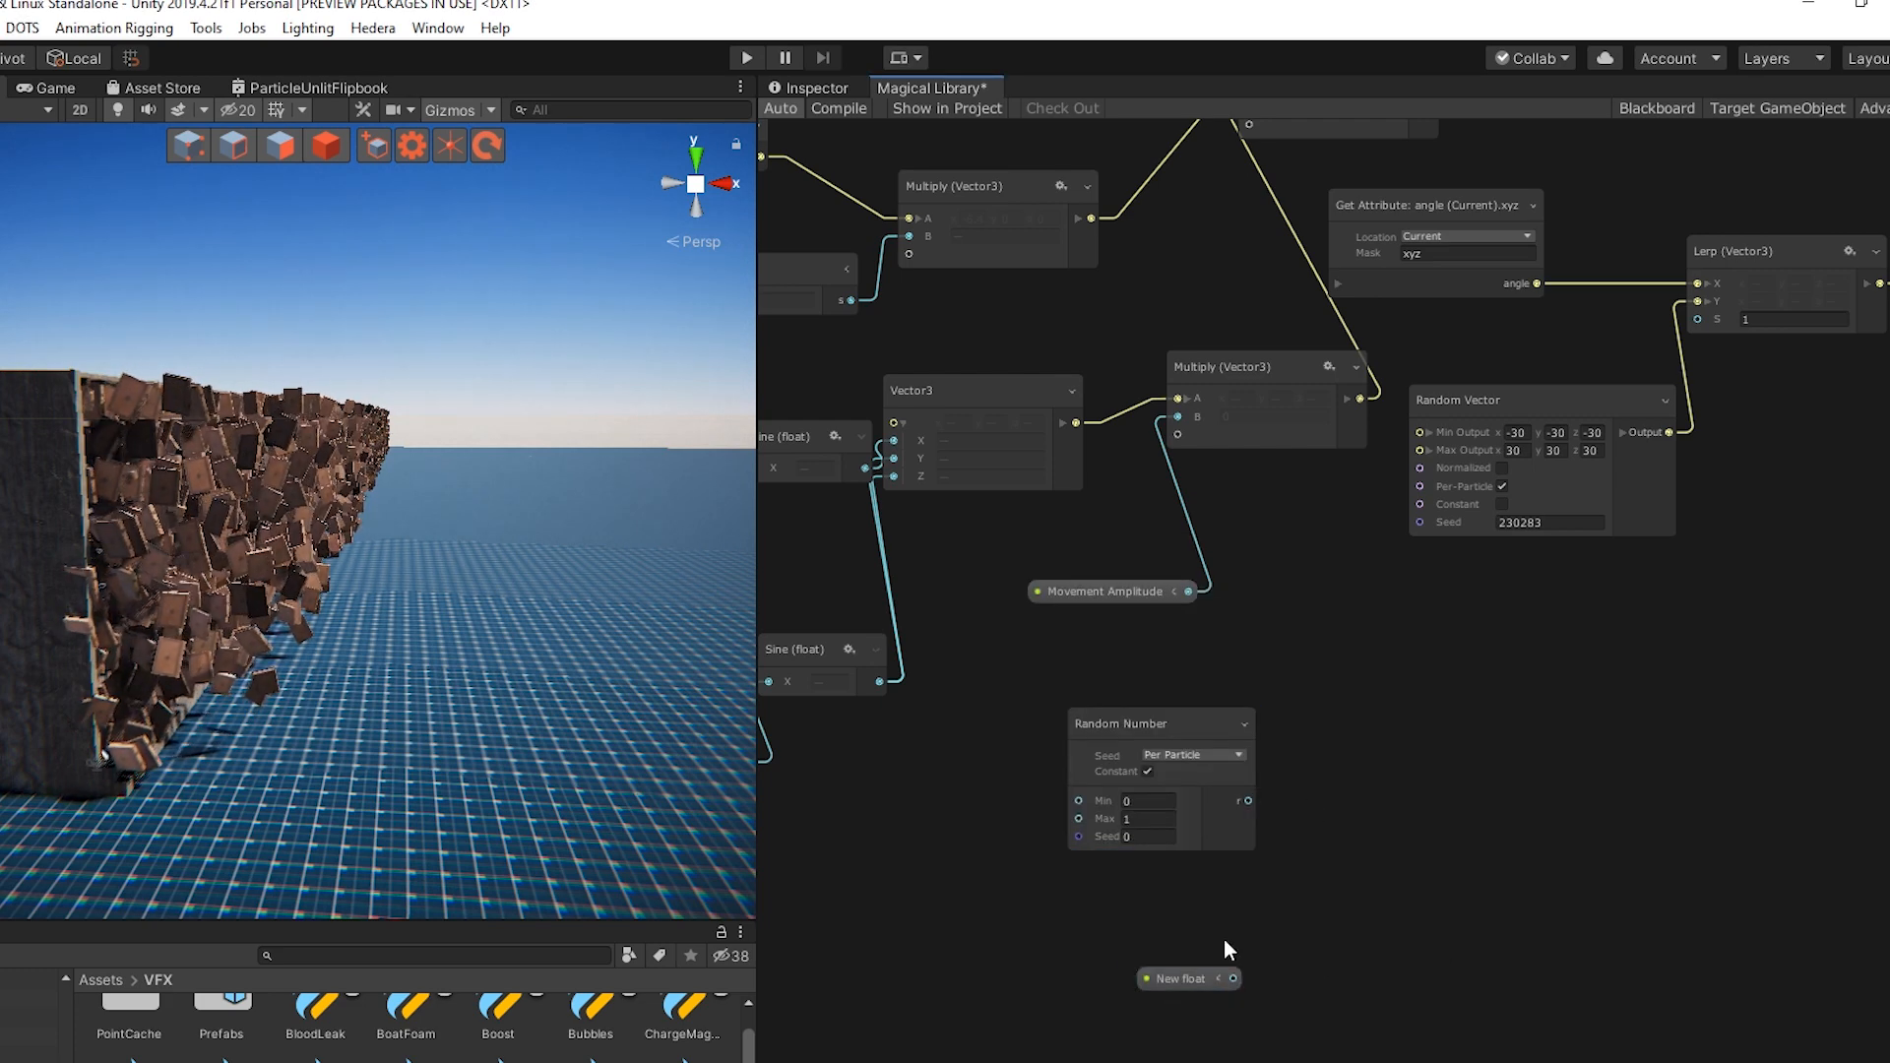
# Rename the new exposed float to Floating Books Amount and reposition its node below the Random Number node
pyautogui.click(1657, 109)
pyautogui.doubleClick(868, 619)
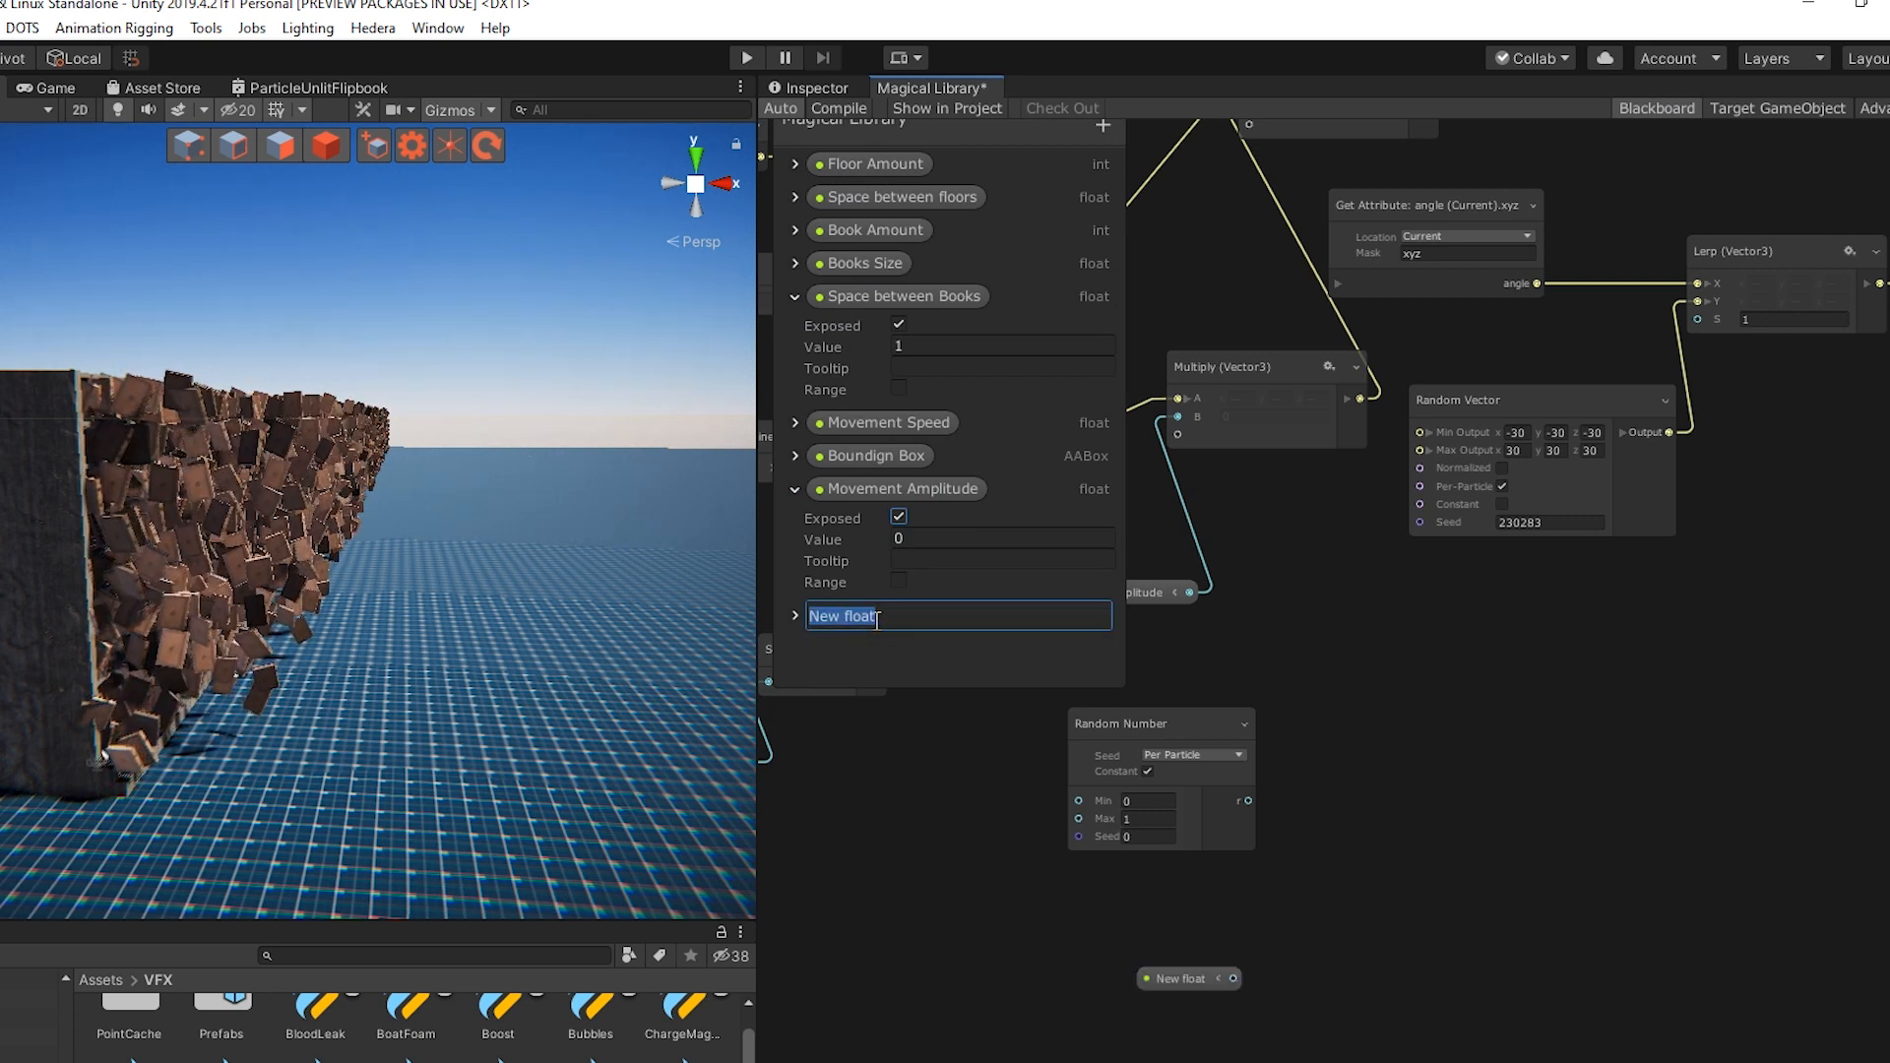
pyautogui.write('Floating Books Amount')
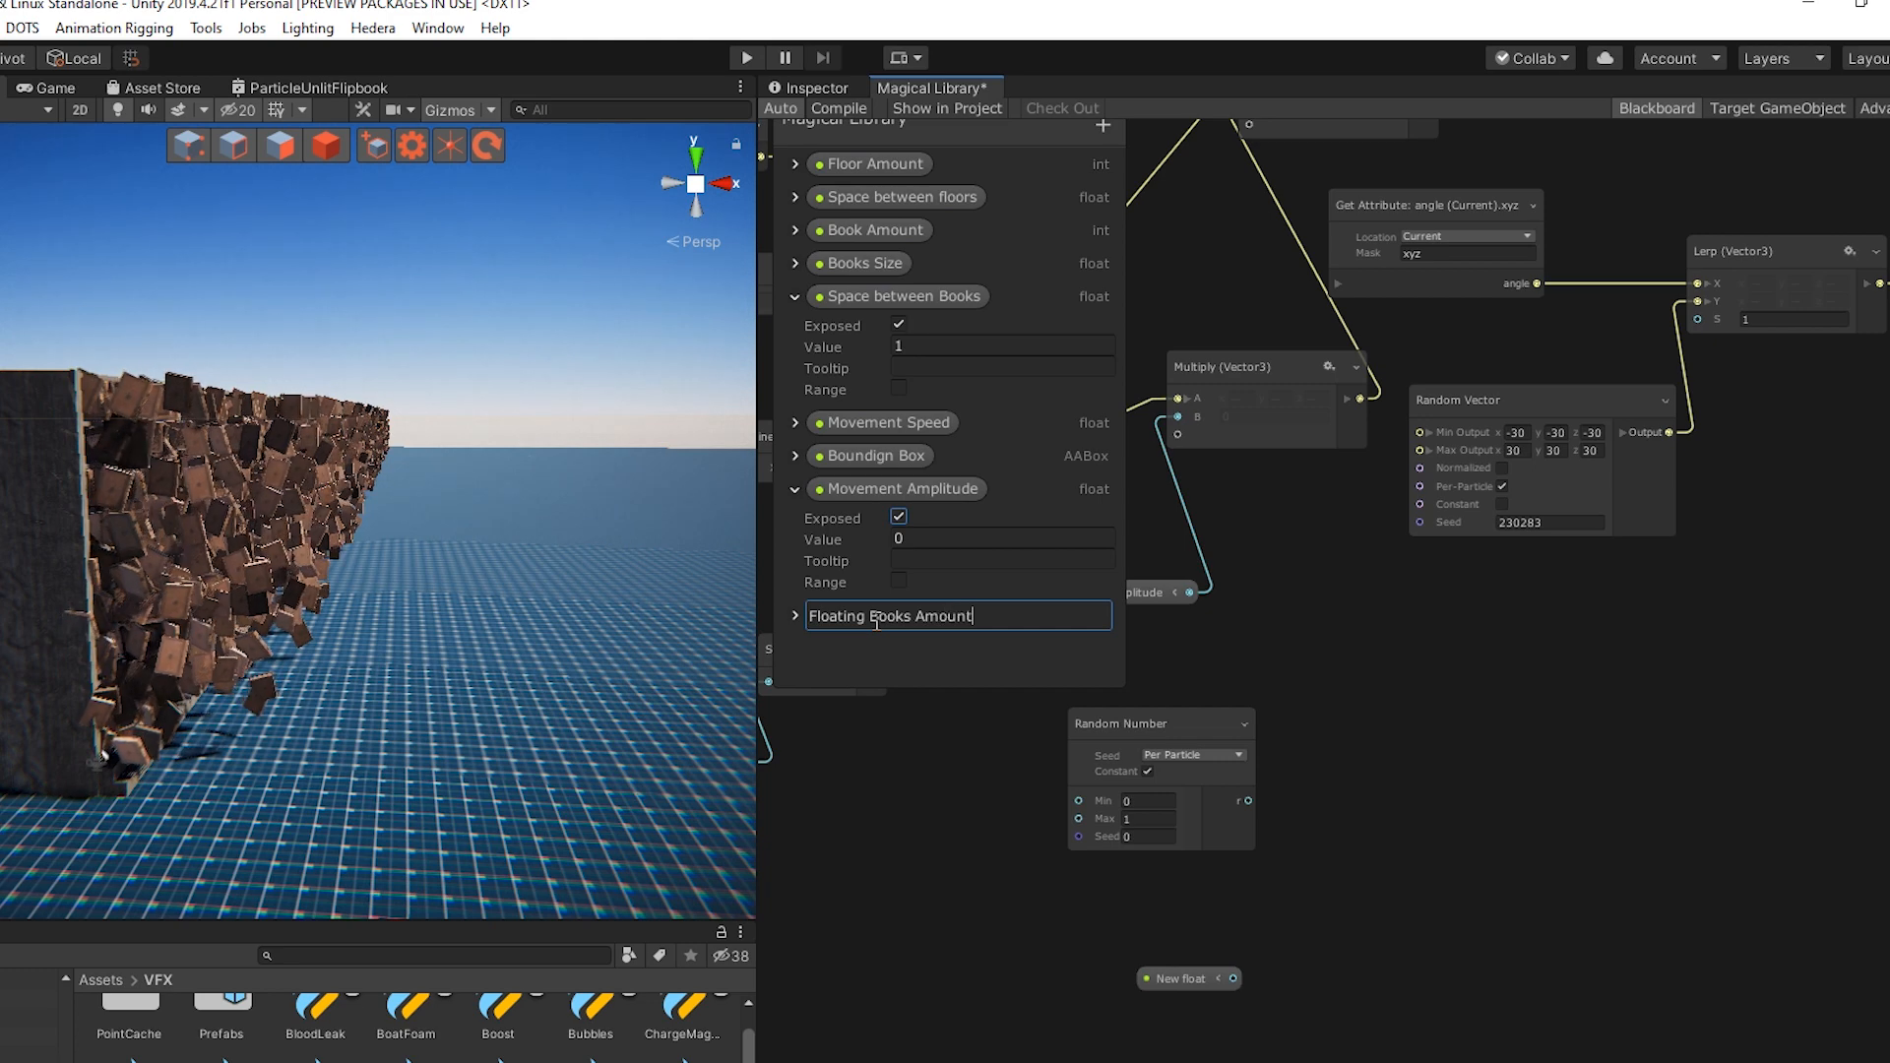
pyautogui.press('Return')
pyautogui.click(1675, 105)
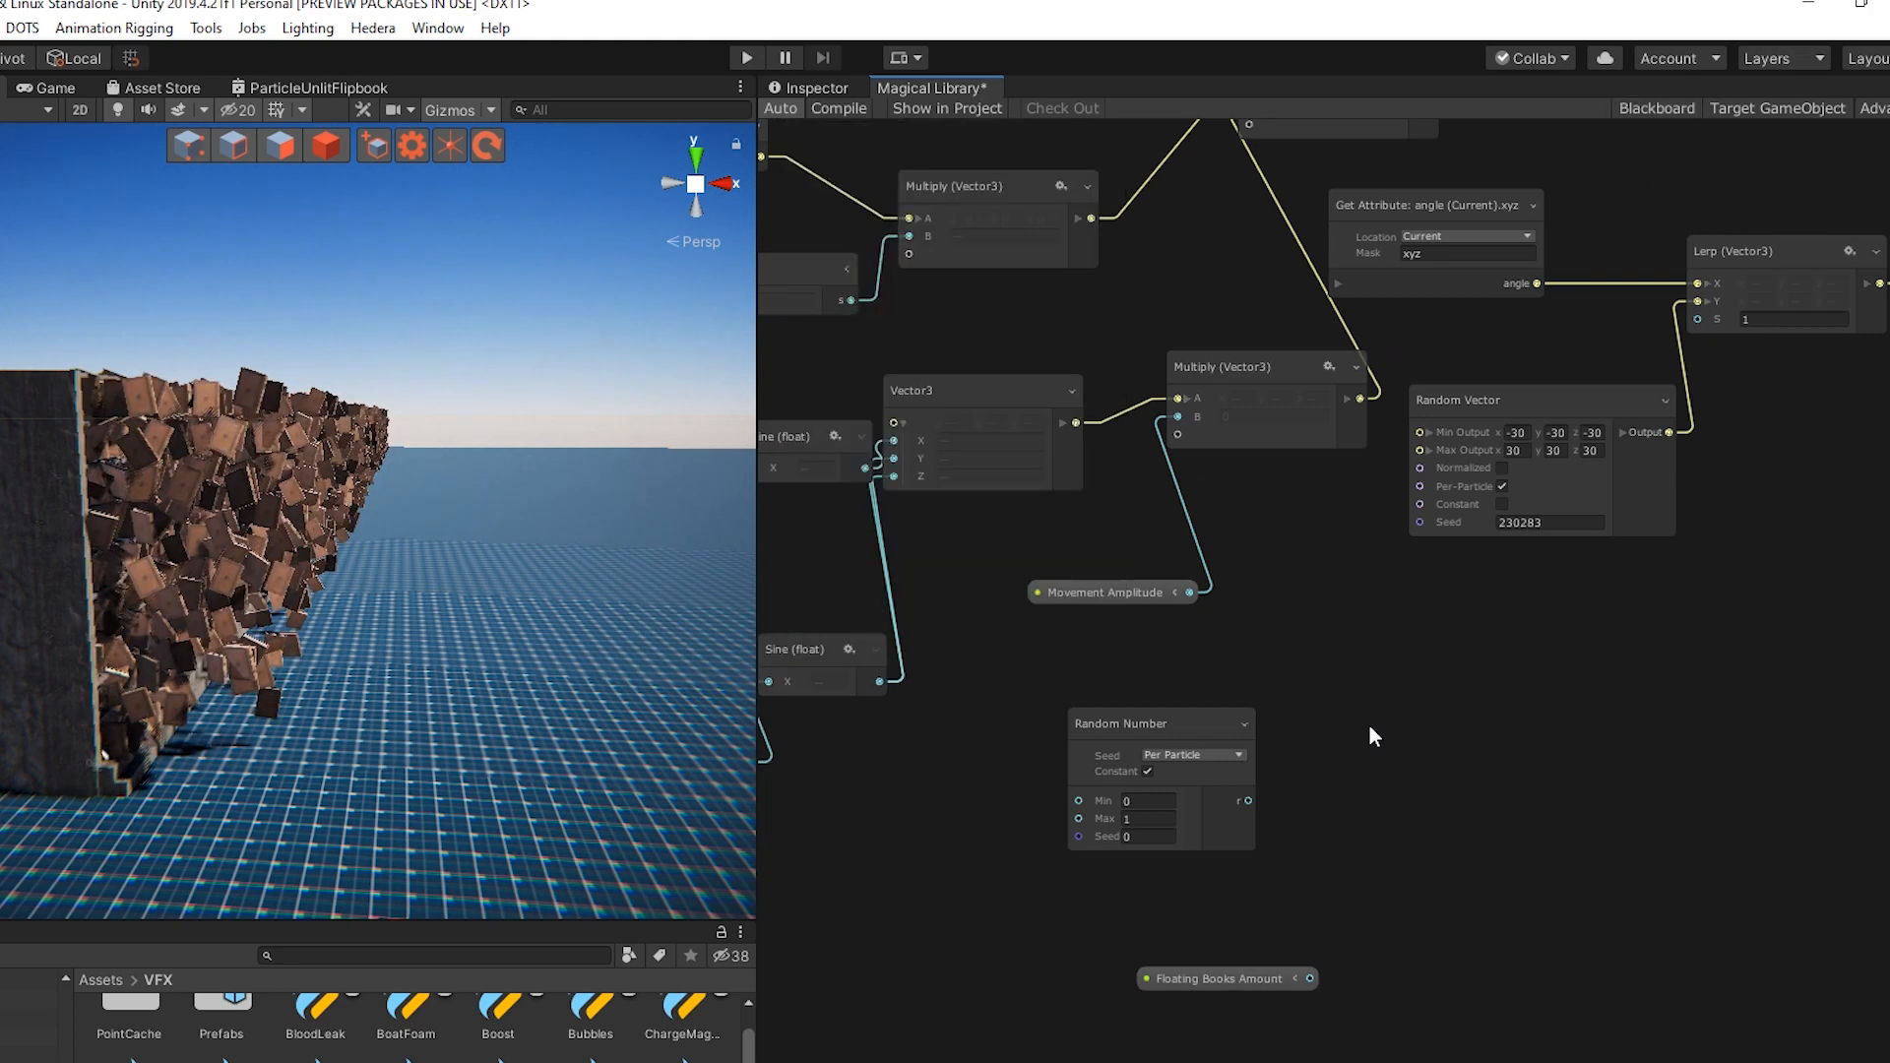
pyautogui.moveTo(1180, 977); pyautogui.dragTo(1095, 965)
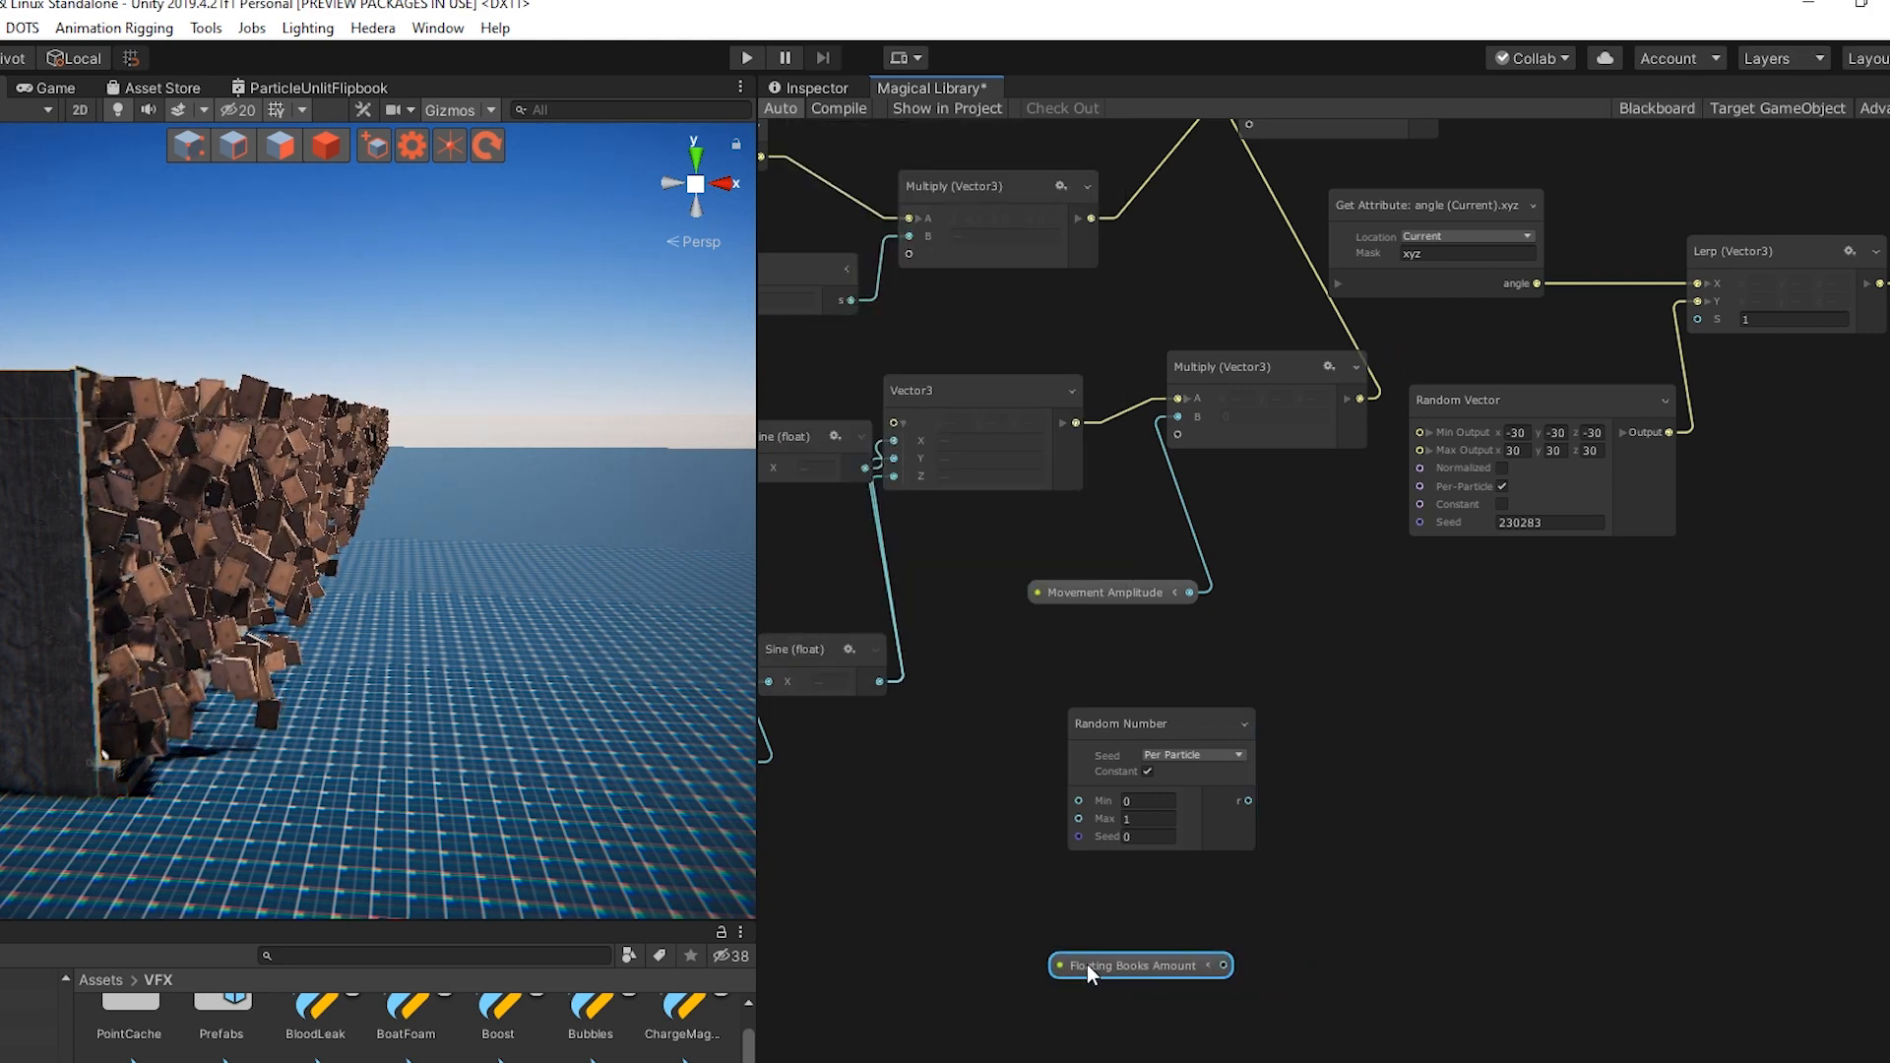
pyautogui.moveTo(1006, 838); pyautogui.dragTo(1012, 899)
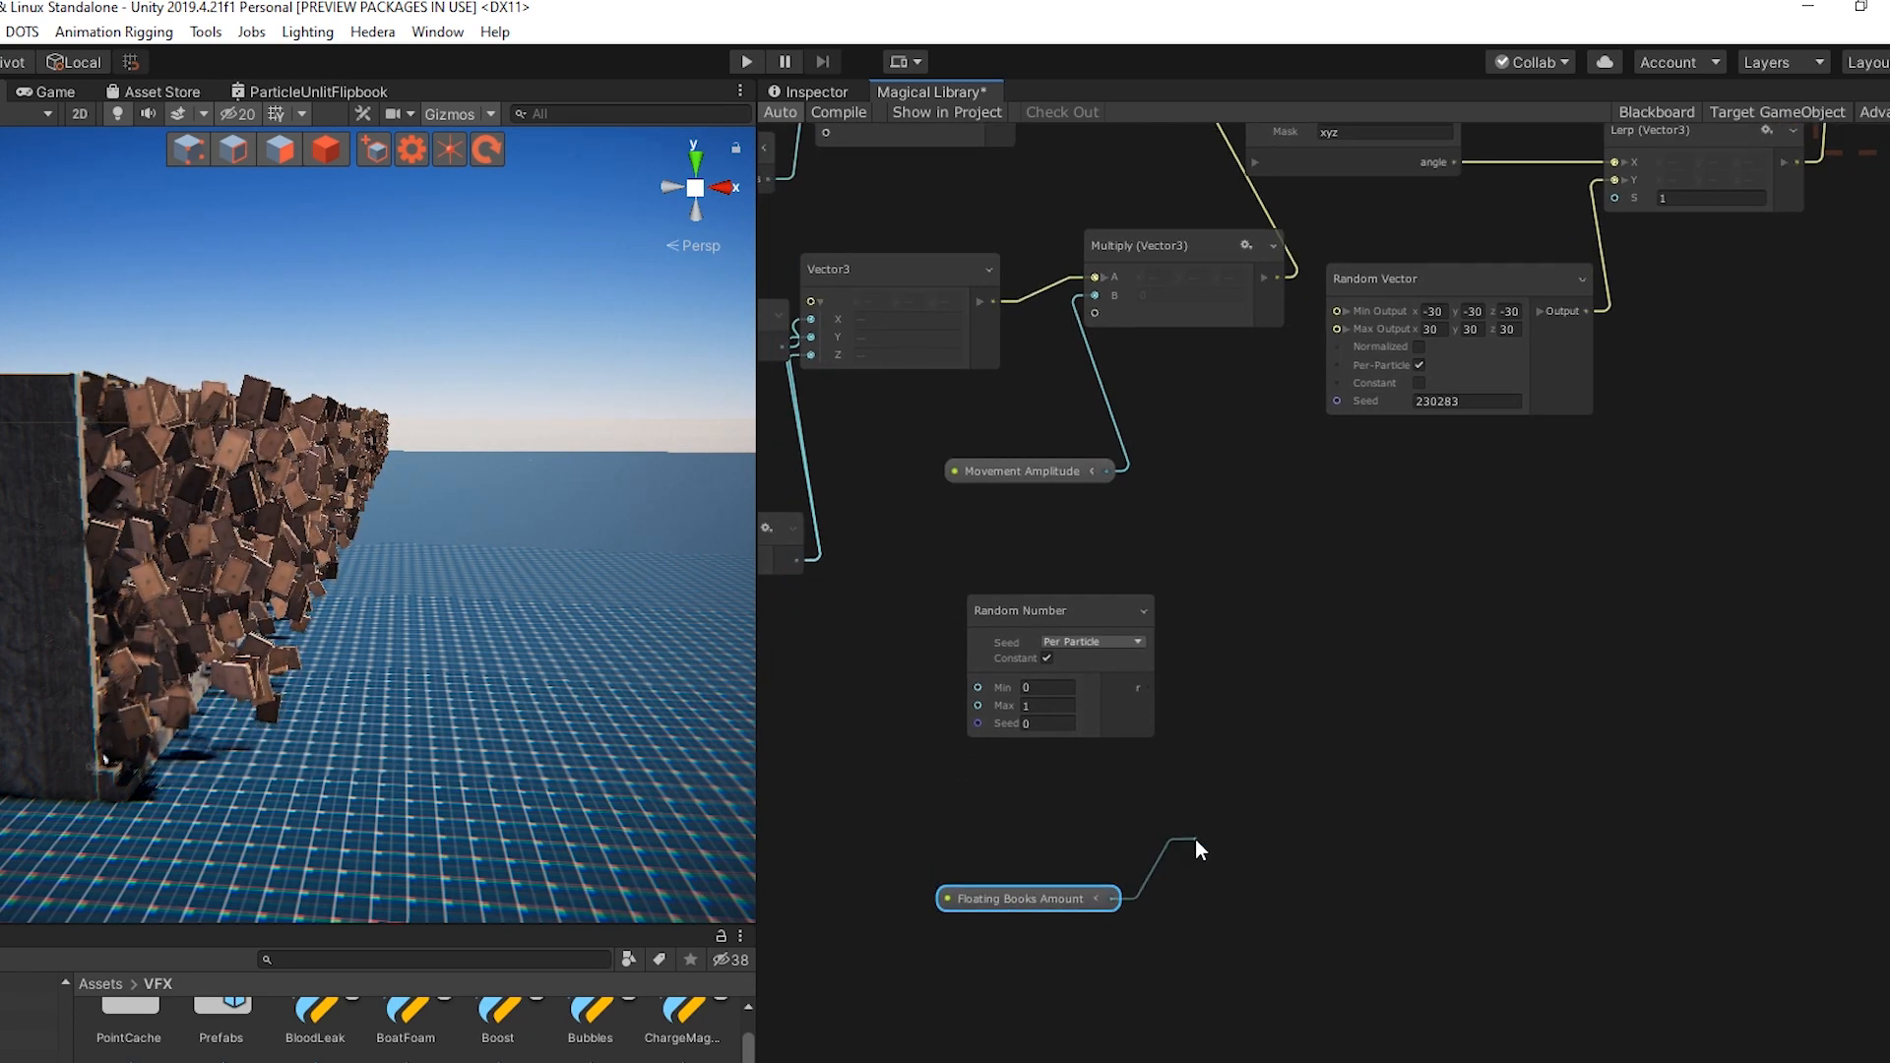
# Add a Subtract node with A set to 1 and Floating Books Amount connected to B
pyautogui.moveTo(1211, 860); pyautogui.dragTo(1211, 860)
pyautogui.write('subtr')
pyautogui.press('Return')
pyautogui.moveTo(1259, 902); pyautogui.dragTo(1207, 862)
pyautogui.click(1269, 849)
pyautogui.click(1065, 901)
# Enable a value range from 0 to 1 for the Floating Books Amount property
pyautogui.click(1656, 112)
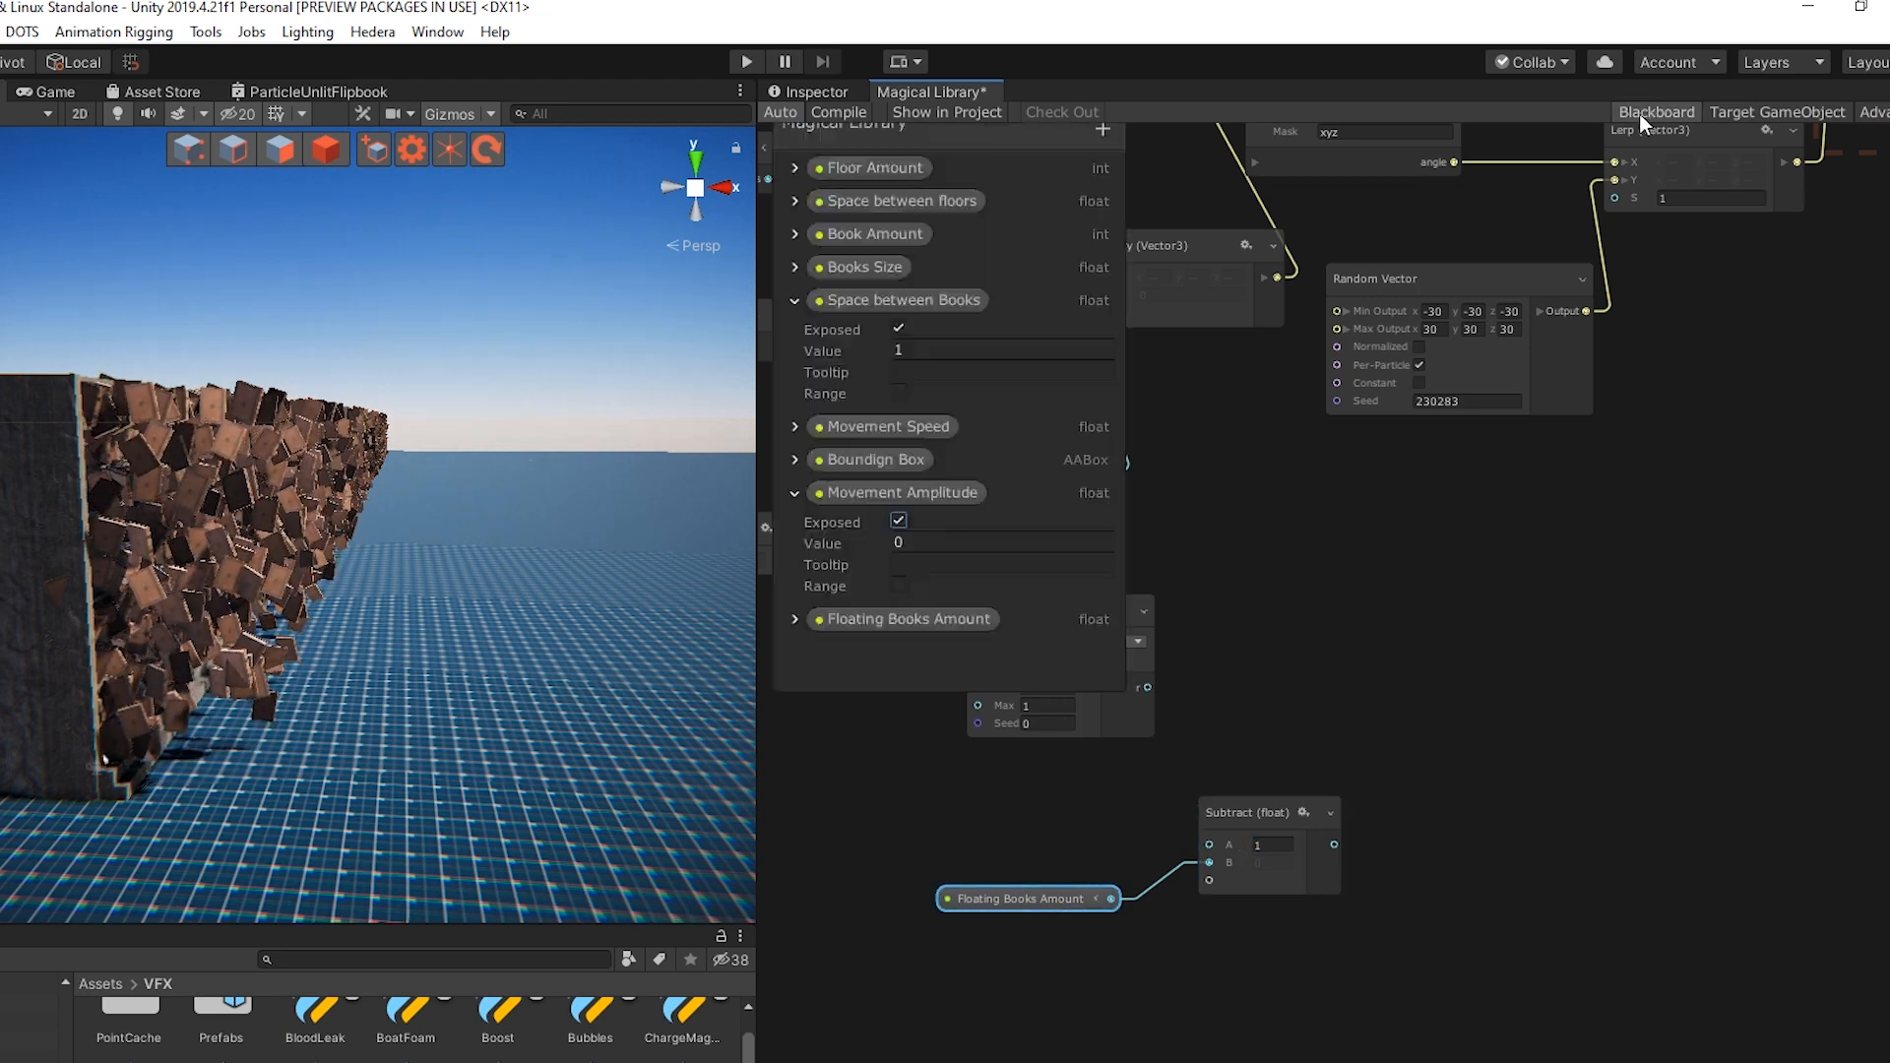
pyautogui.click(793, 619)
pyautogui.scroll(-2, 877, 584)
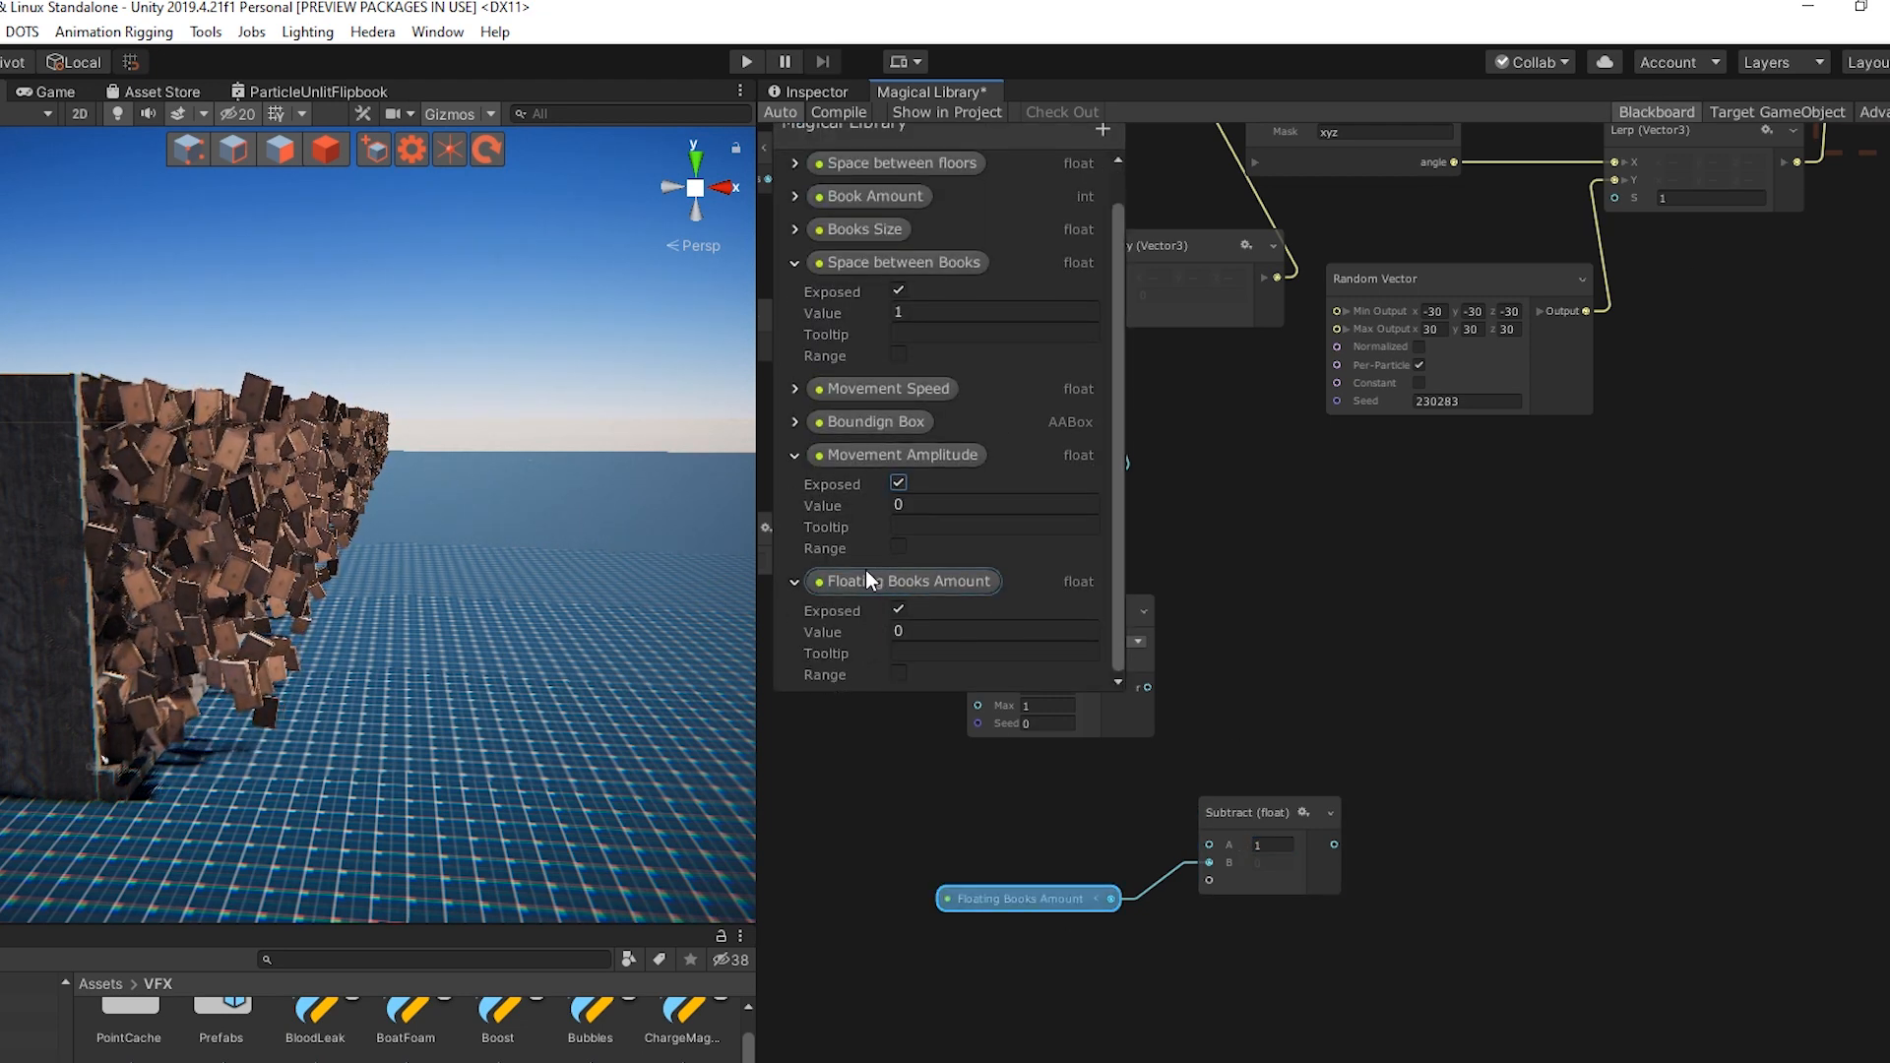
pyautogui.click(898, 674)
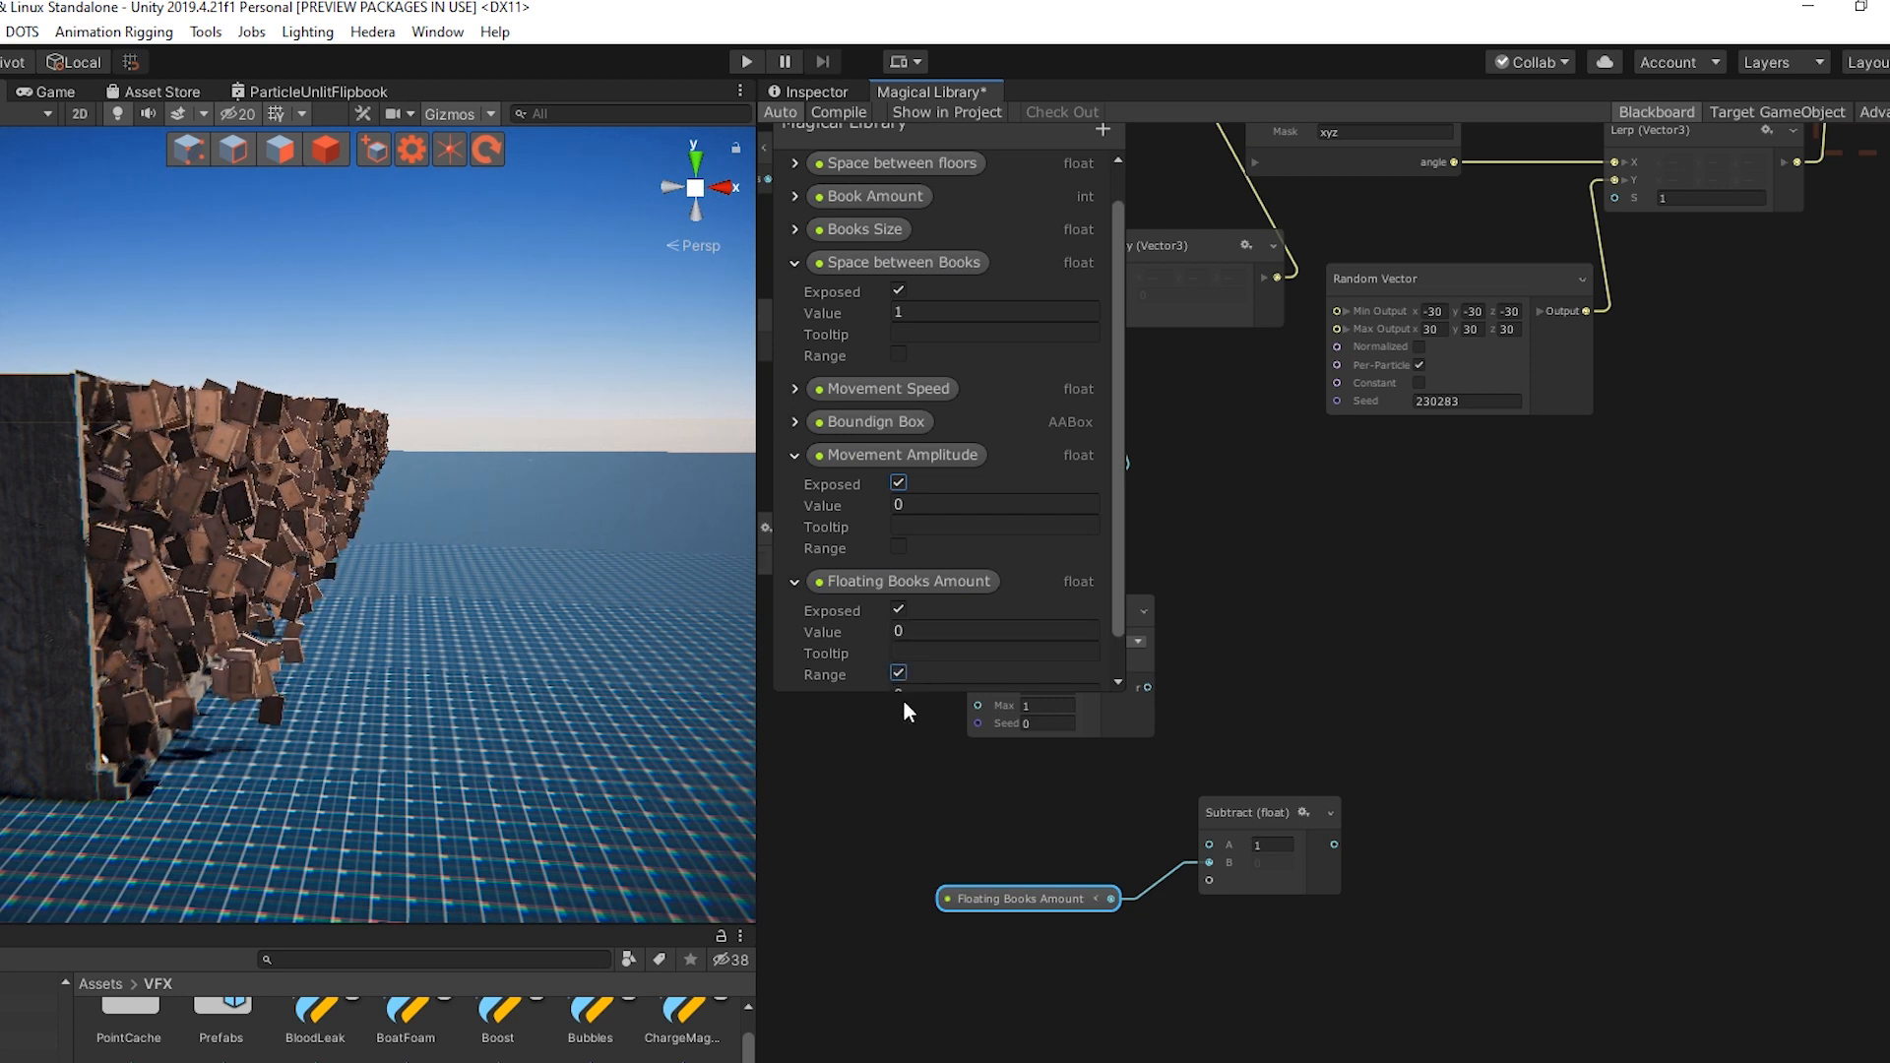
pyautogui.click(932, 673)
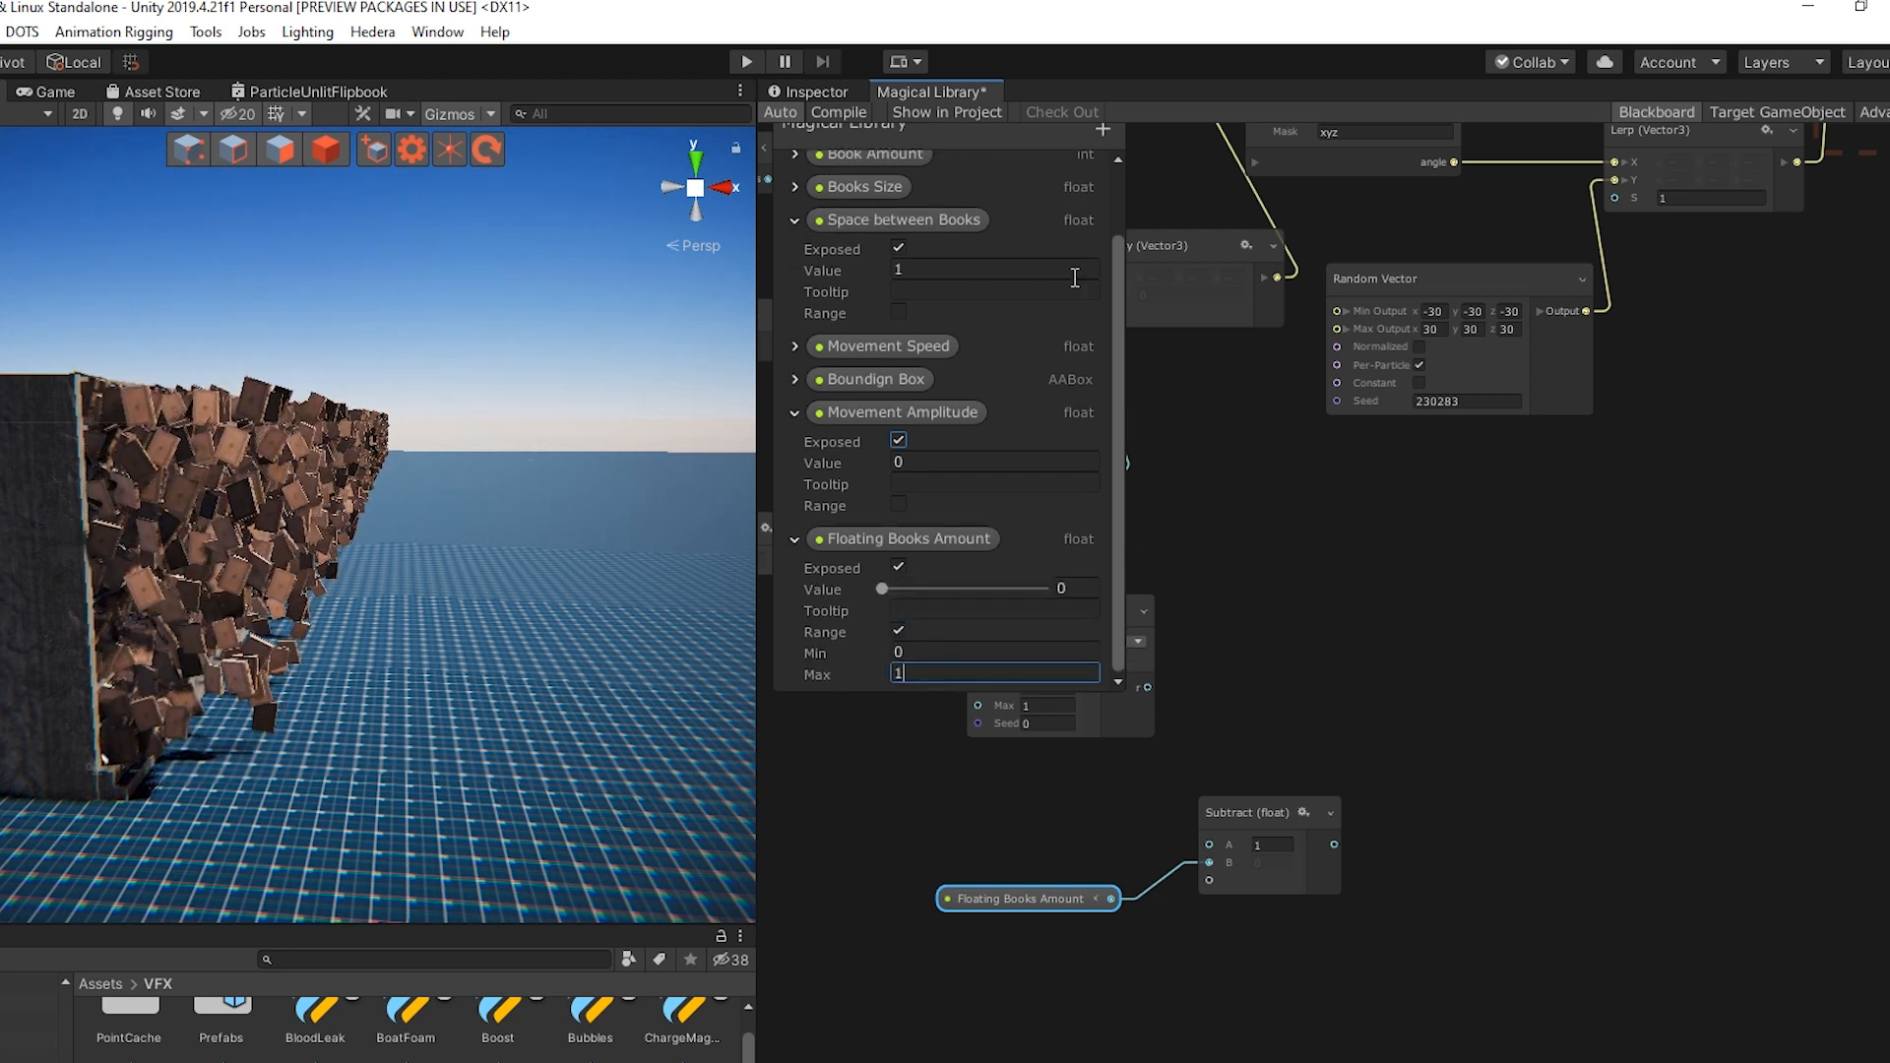
pyautogui.click(1611, 113)
# Add a second Subtract node taking Random Number as A and the first Subtract's output as B
pyautogui.moveTo(1264, 812); pyautogui.dragTo(1247, 798)
pyautogui.moveTo(1148, 688); pyautogui.dragTo(1349, 631)
pyautogui.write('sub')
pyautogui.press('Return')
pyautogui.moveTo(1320, 830); pyautogui.dragTo(1345, 707)
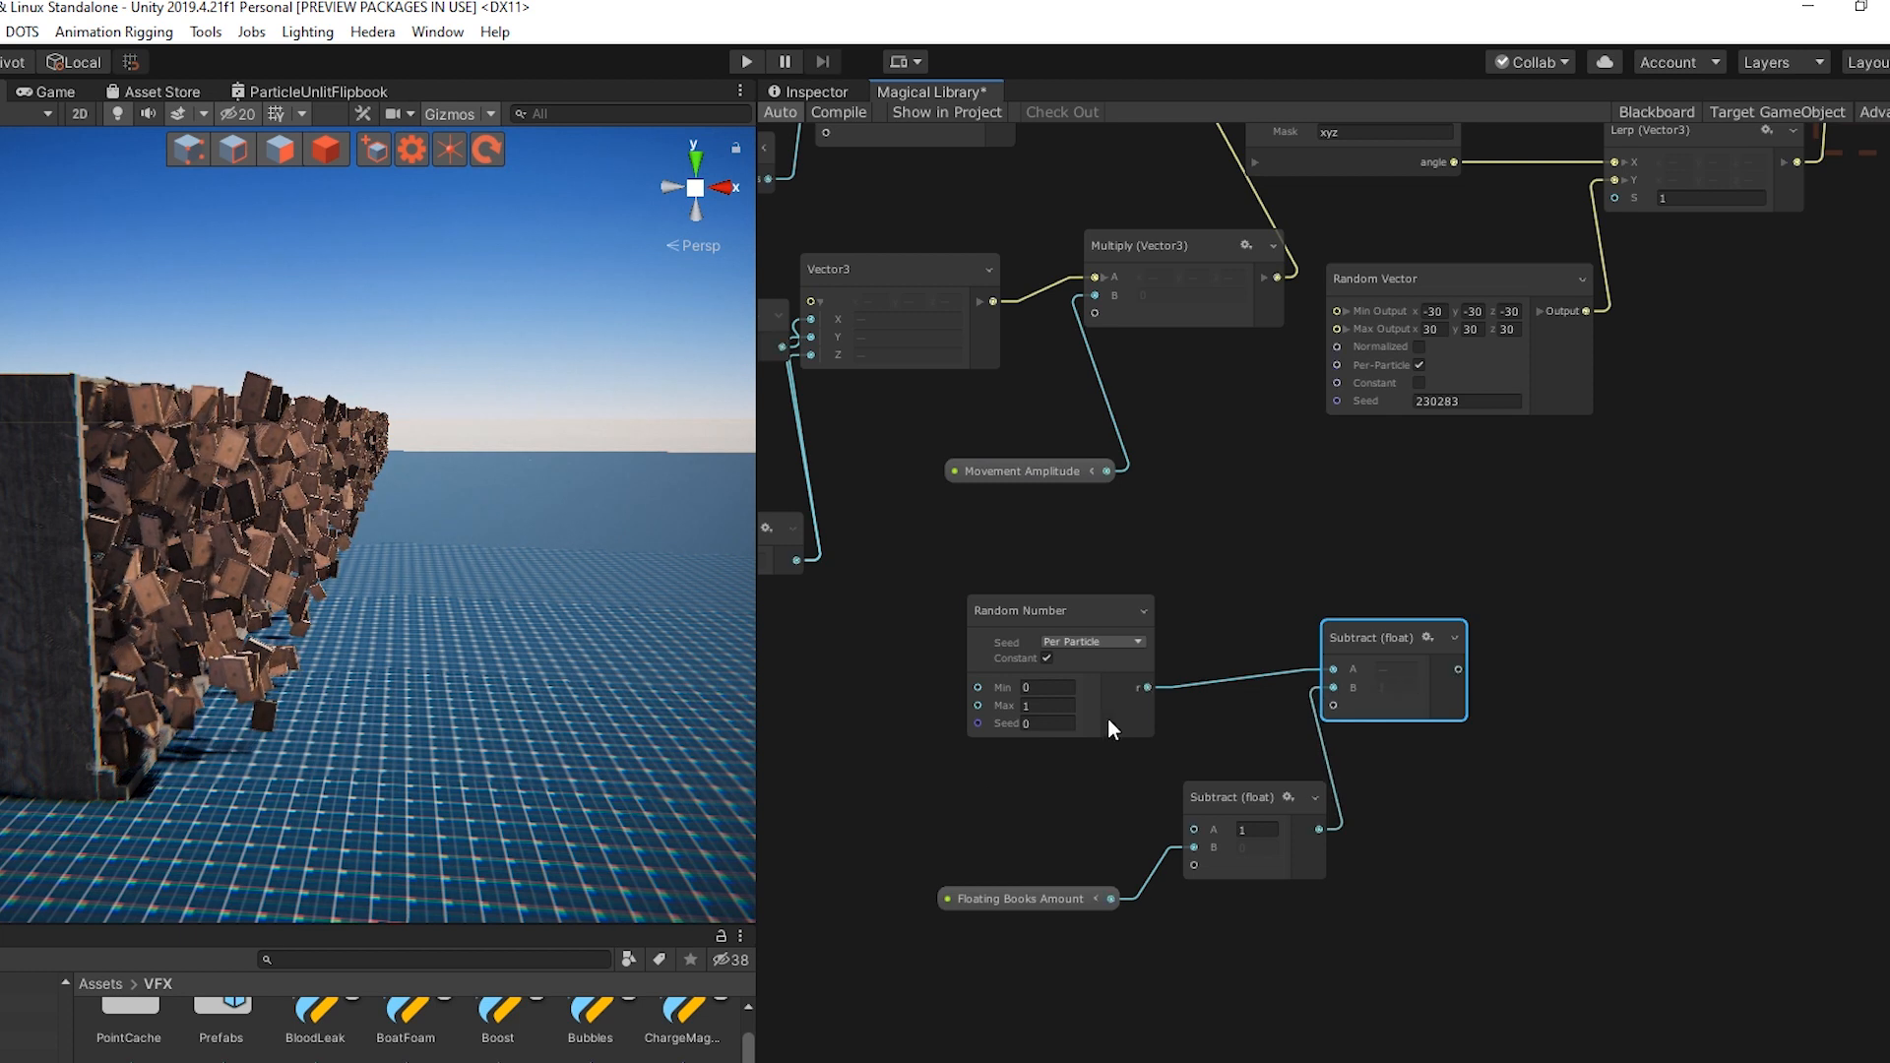
# Move both Subtract nodes closer to the Random Number and Floating Books Amount nodes
pyautogui.moveTo(1217, 807); pyautogui.dragTo(1202, 818)
pyautogui.moveTo(1361, 642); pyautogui.dragTo(1307, 644)
pyautogui.moveTo(1227, 797); pyautogui.dragTo(1190, 795)
# Add a Saturate node fed by the output of the second Subtract node
pyautogui.moveTo(1452, 600); pyautogui.dragTo(1350, 711, button='middle')
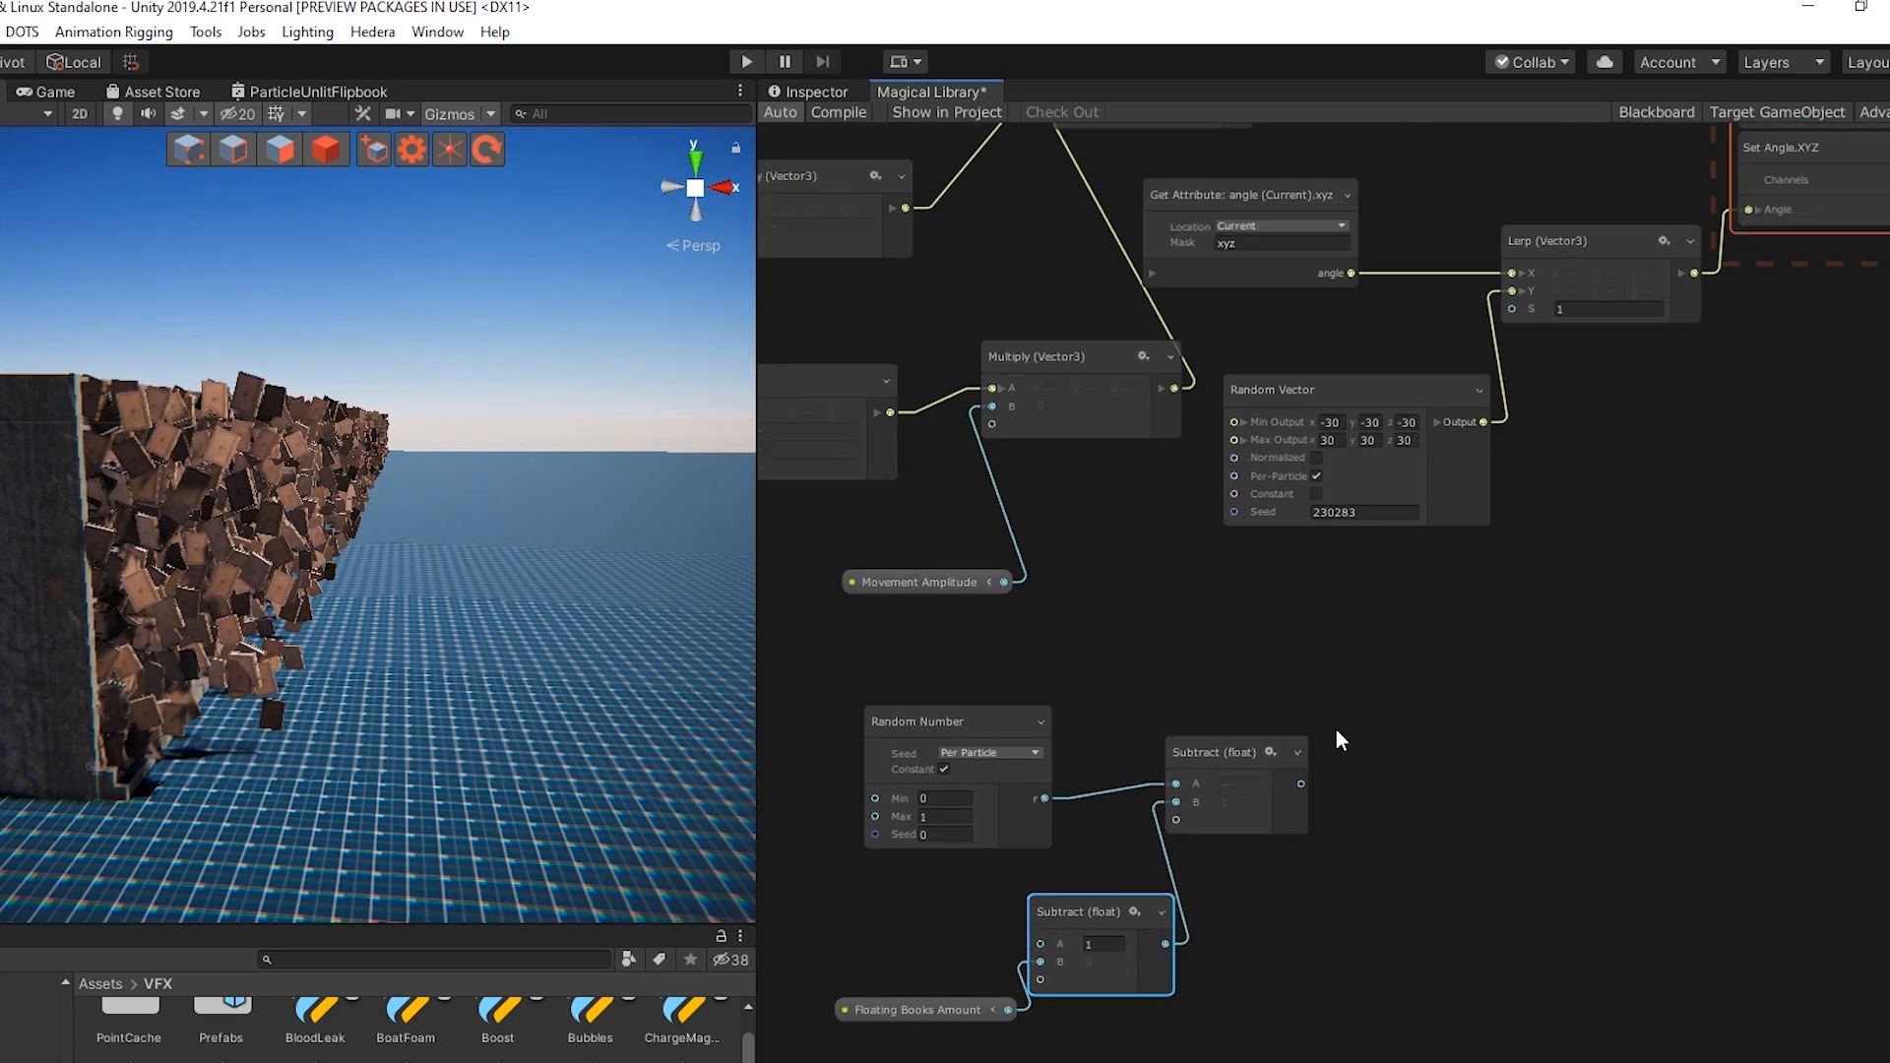
pyautogui.moveTo(1303, 782); pyautogui.dragTo(1406, 728)
pyautogui.write('sat')
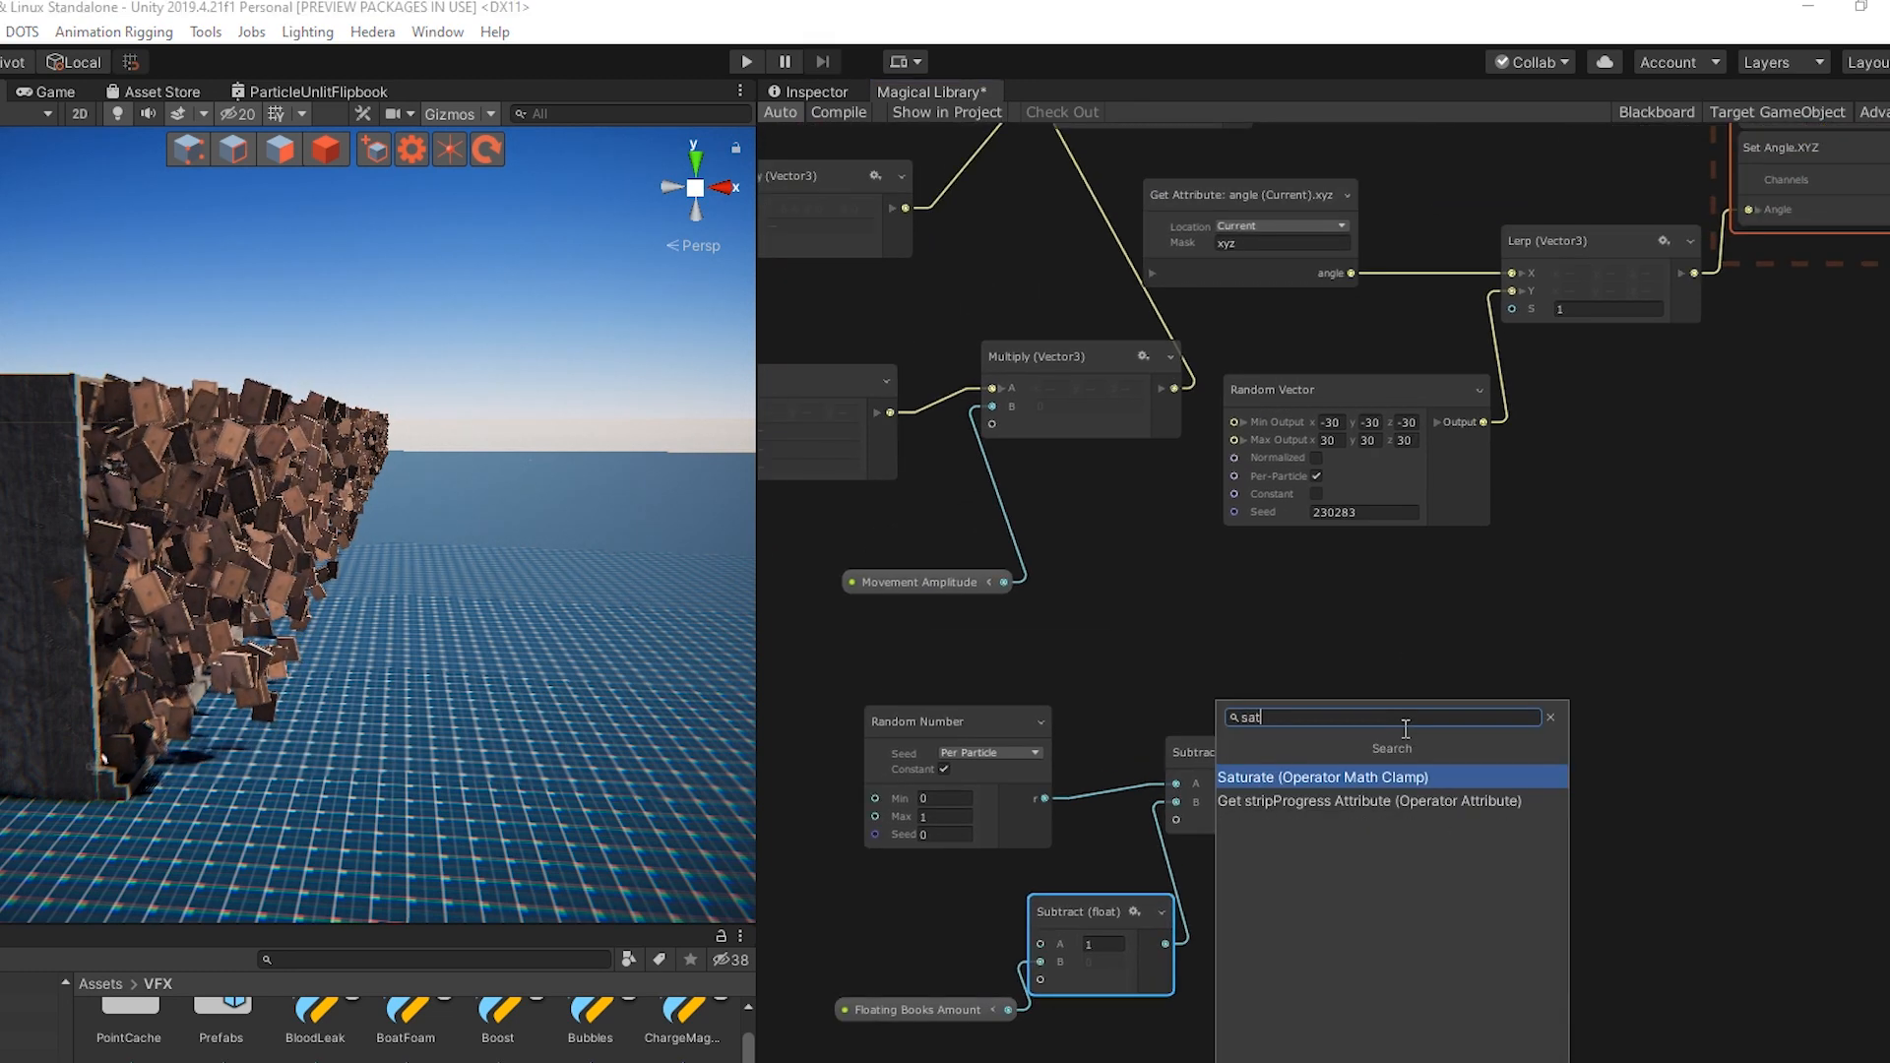
pyautogui.press('Return')
# Connect the Saturate output to the S inputs of both the position and angle Lerp nodes
pyautogui.moveTo(1521, 669); pyautogui.dragTo(1414, 947, button='middle')
pyautogui.moveTo(1410, 987); pyautogui.dragTo(1349, 289)
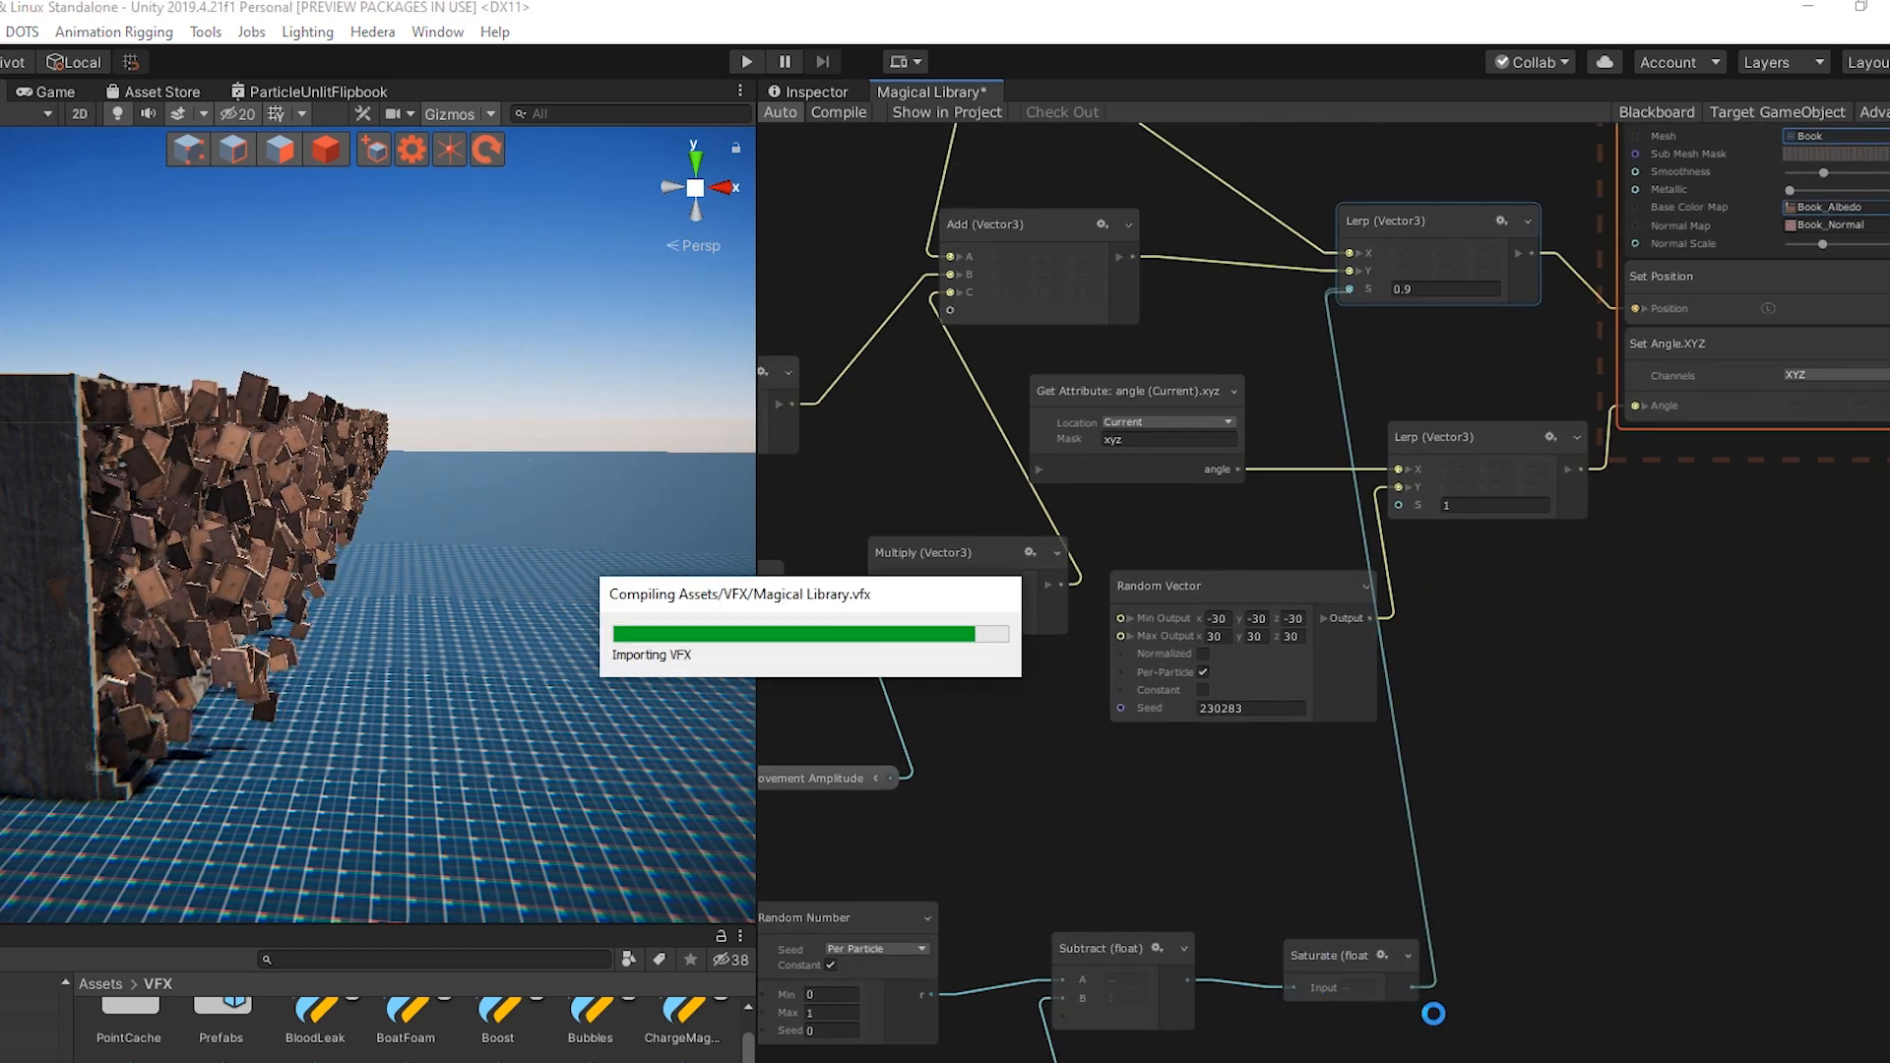
pyautogui.moveTo(1412, 985); pyautogui.dragTo(1404, 506)
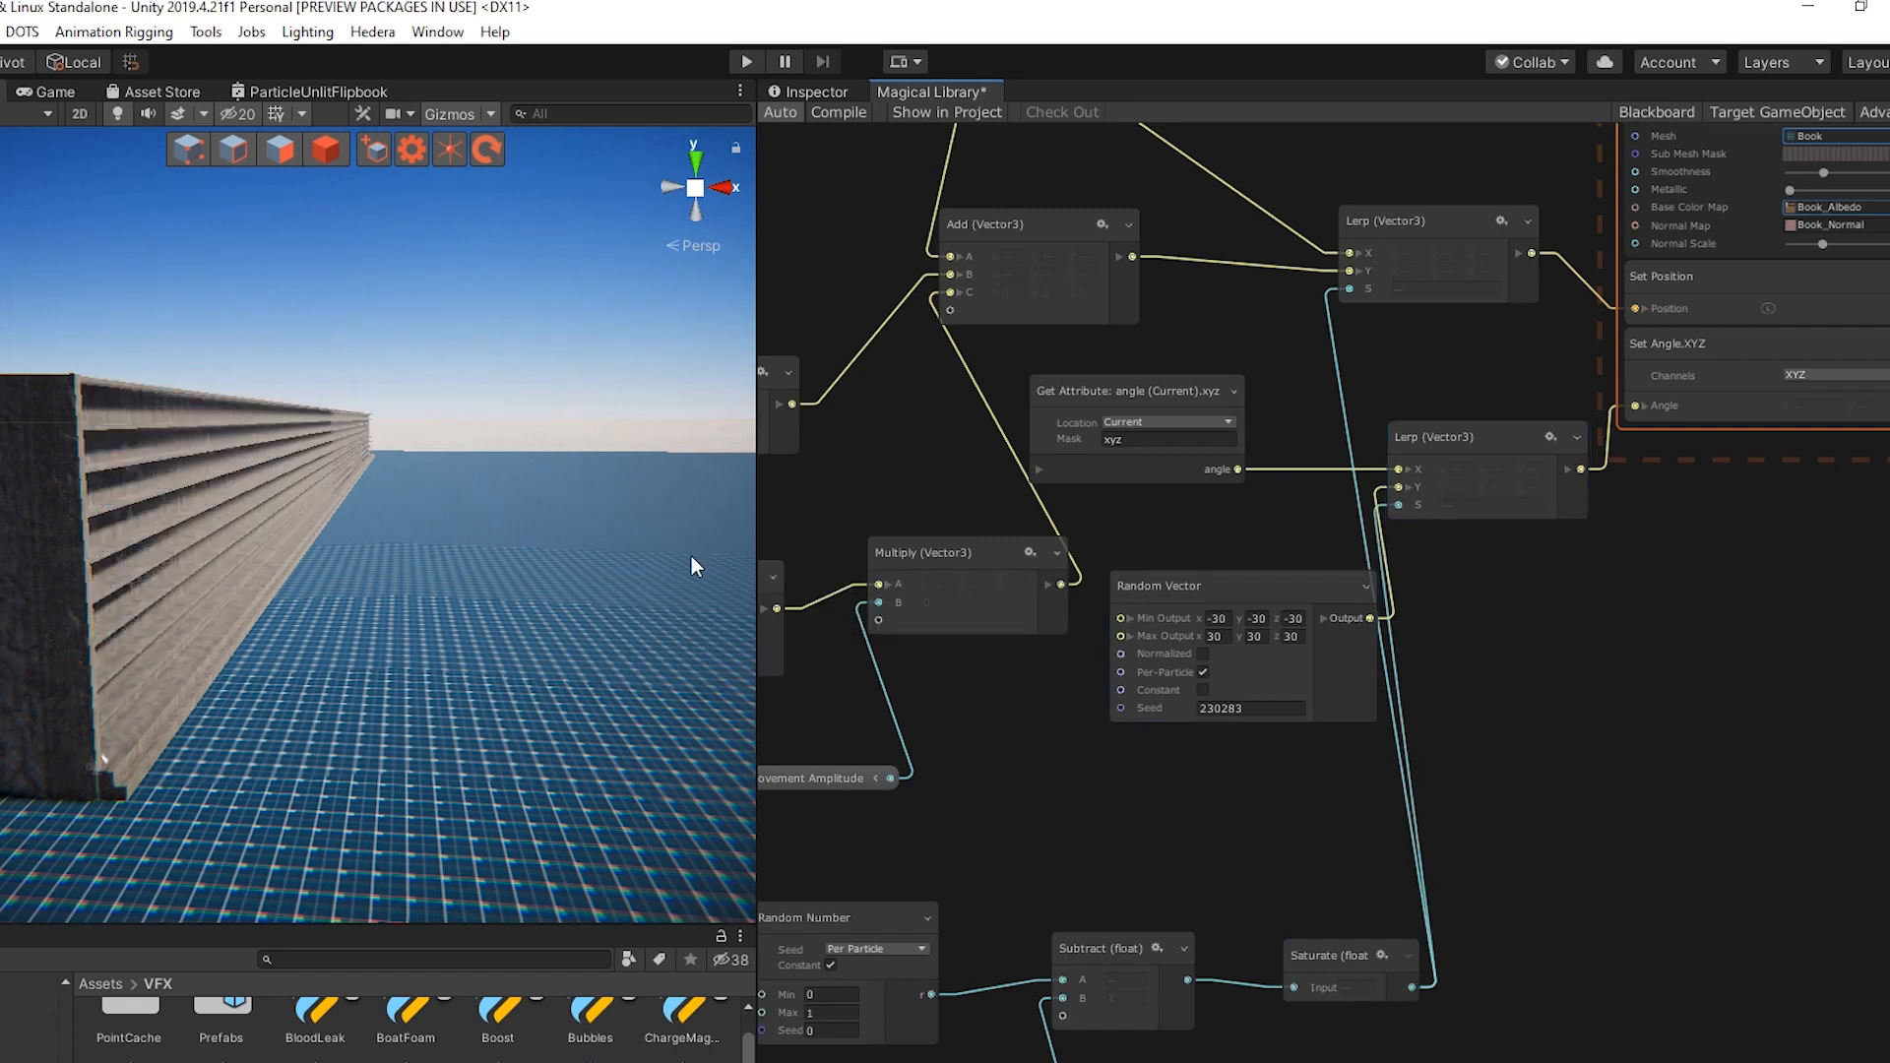
# Raise Floating Books Amount to its maximum of 1 on the Magical Library object
pyautogui.click(806, 87)
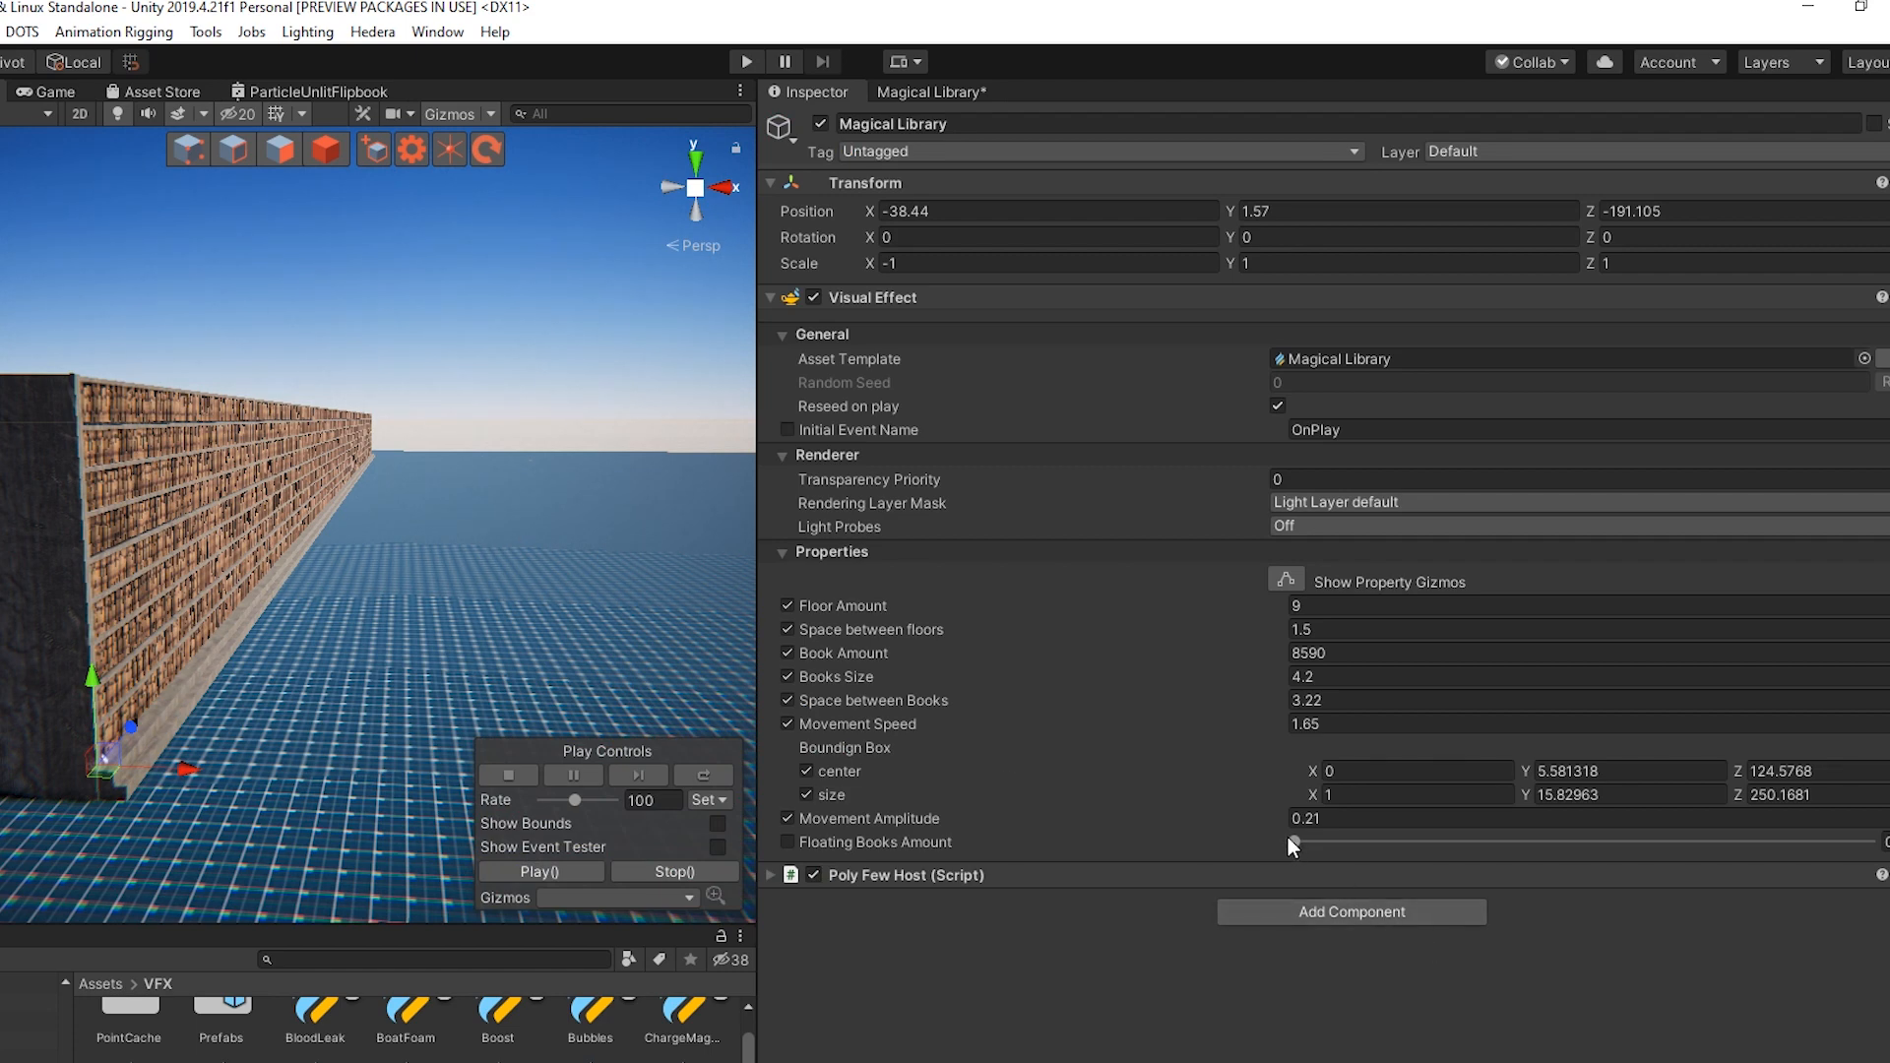
pyautogui.moveTo(1313, 836); pyautogui.dragTo(1885, 788)
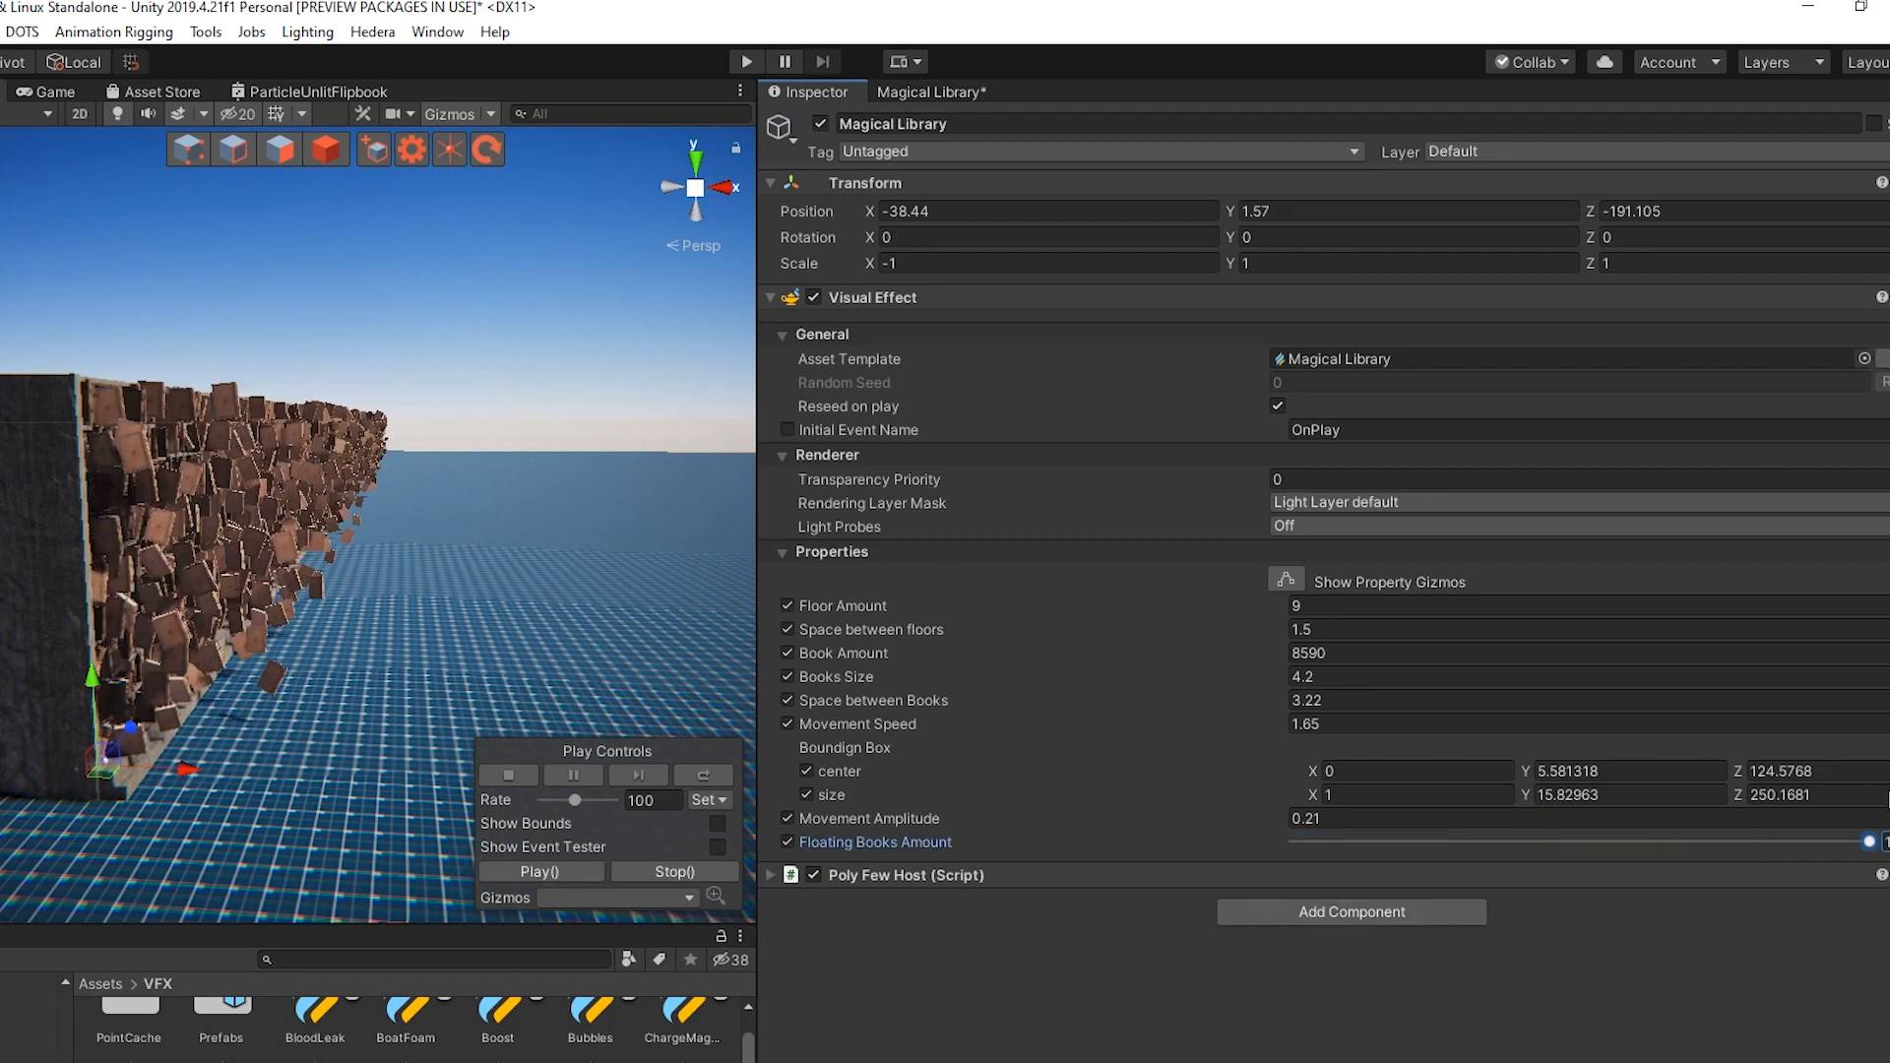
# Examine the floating books from the open side of the shelf while varying Floating Books Amount
pyautogui.scroll(5, 524, 647)
pyautogui.moveTo(386, 641); pyautogui.dragTo(313, 642, button='right')
pyautogui.press('s')
pyautogui.press('d')
pyautogui.moveTo(1869, 844); pyautogui.dragTo(1350, 870)
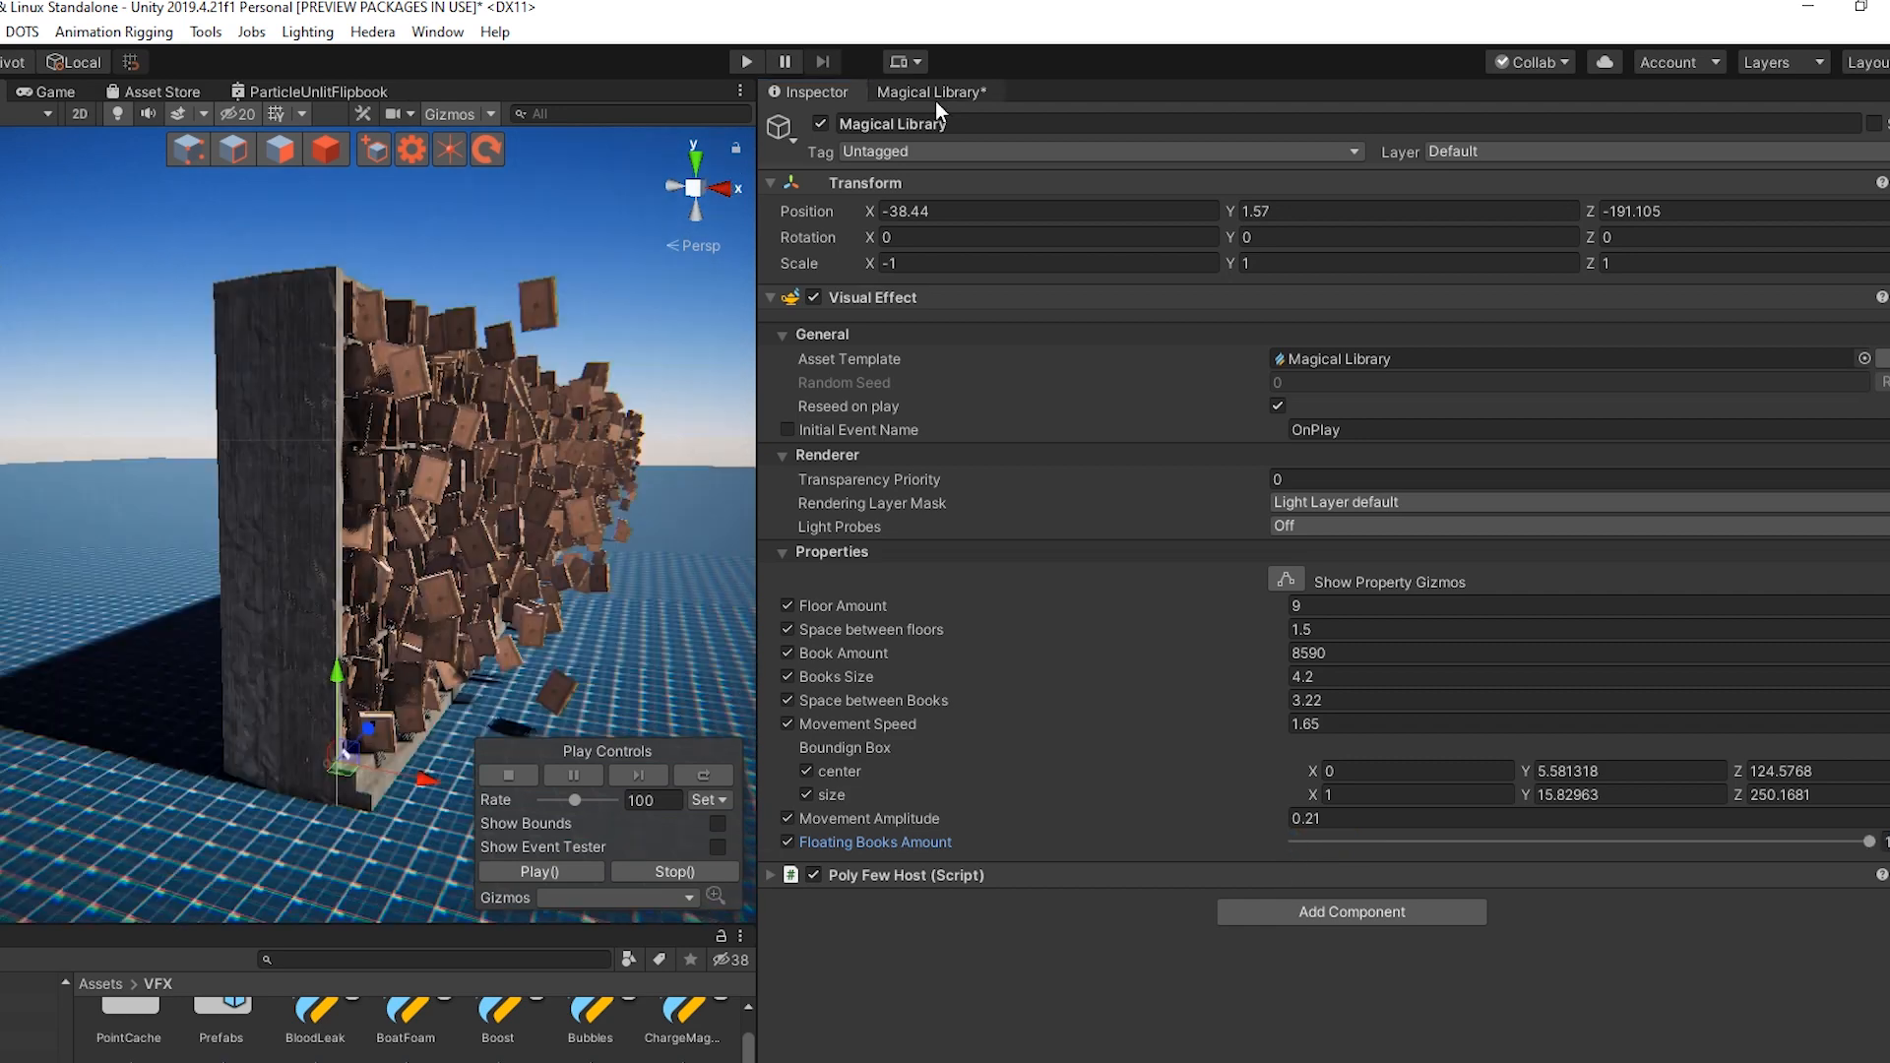
# Set X to about -10 on the Vector3 node that is multiplied by the Sample Curve output
pyautogui.click(932, 92)
pyautogui.scroll(-3, 1029, 561)
pyautogui.scroll(3, 1407, 748)
pyautogui.scroll(3, 969, 537)
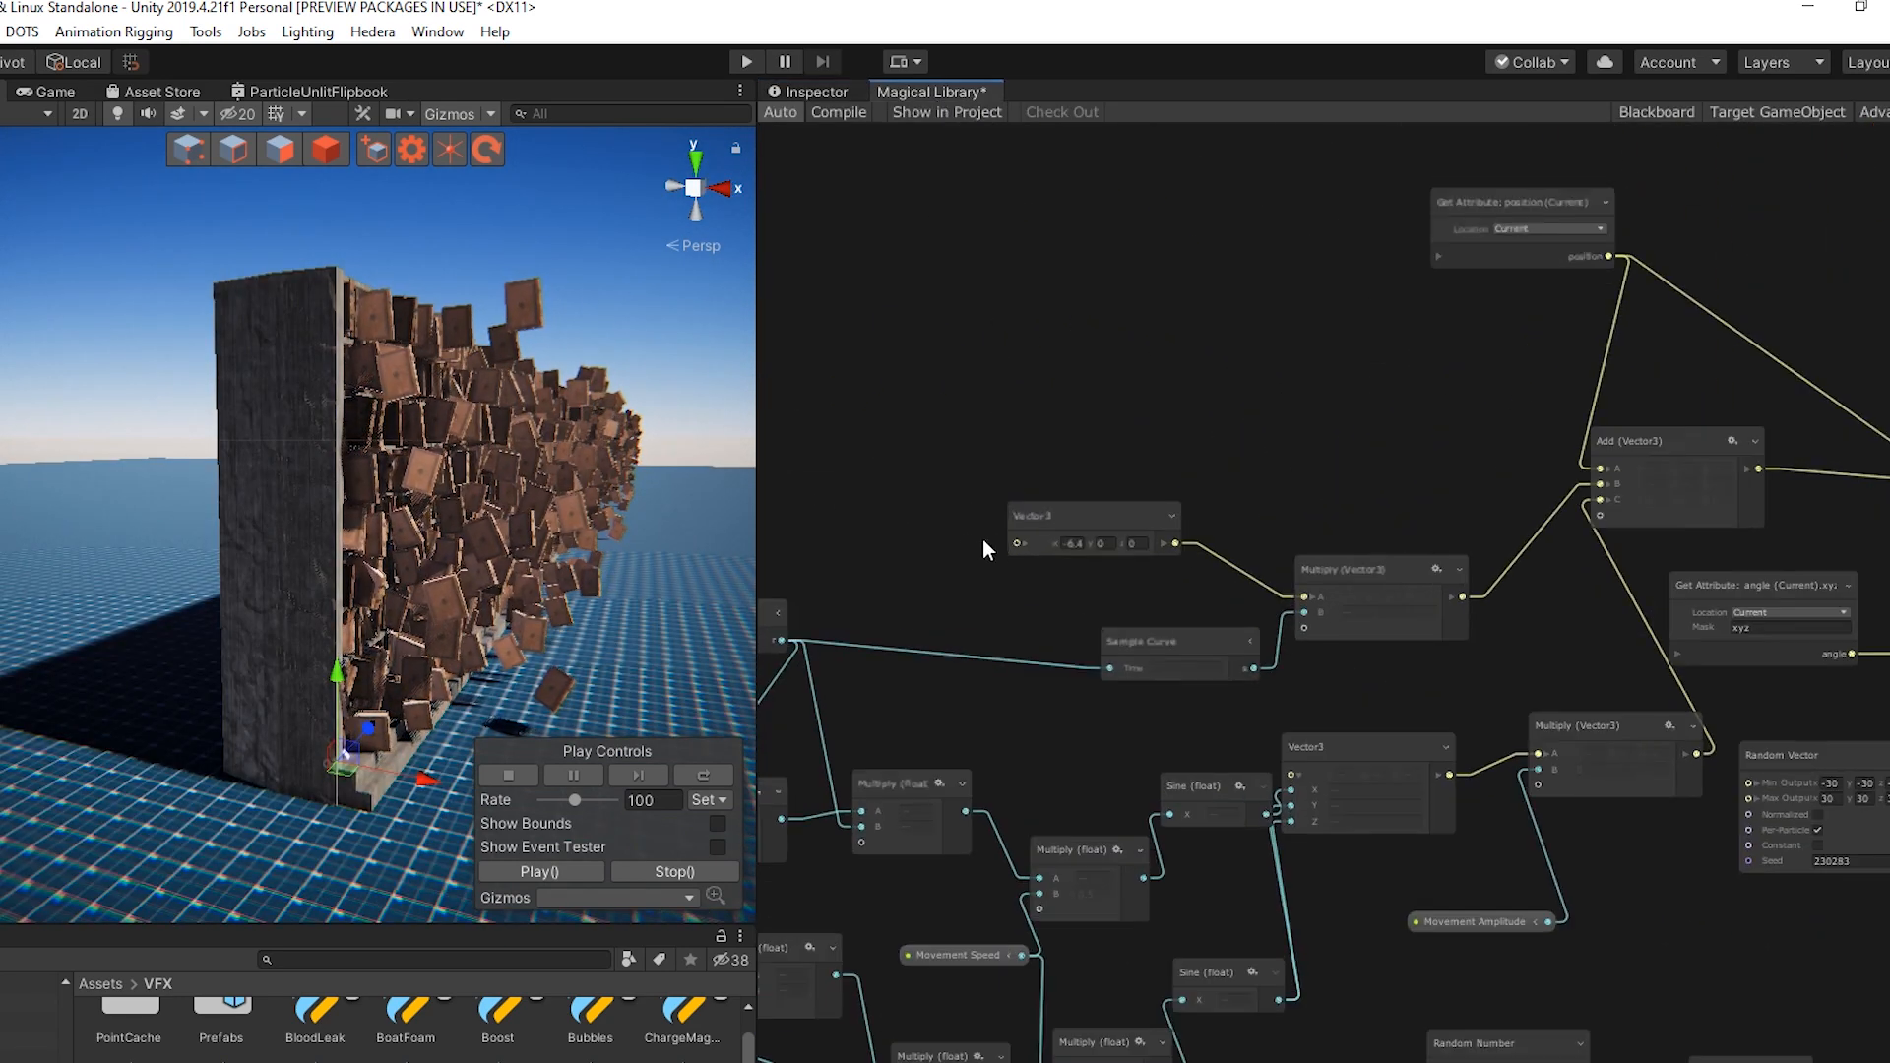
pyautogui.moveTo(1059, 544); pyautogui.dragTo(1002, 543)
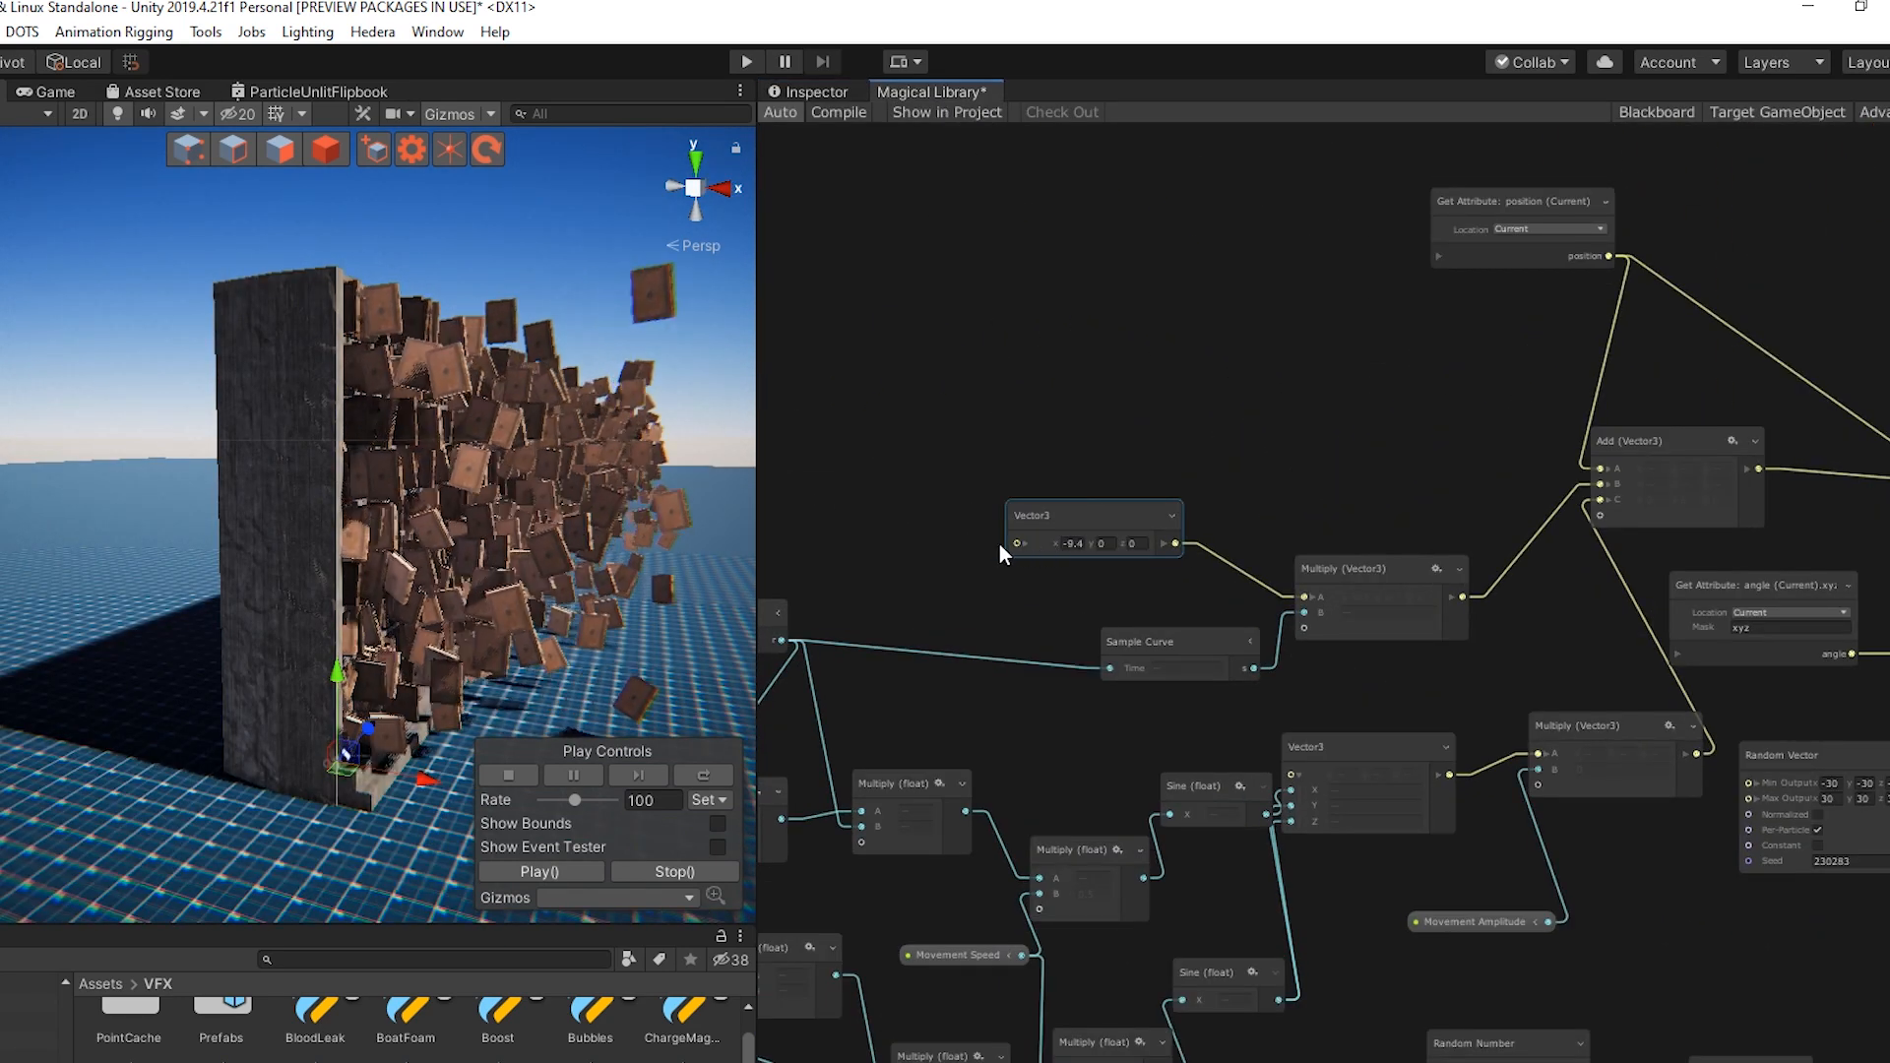
pyautogui.scroll(-4, 539, 556)
pyautogui.moveTo(541, 555); pyautogui.dragTo(627, 512, button='right')
pyautogui.keyDown('alt'); pyautogui.moveTo(627, 512); pyautogui.dragTo(637, 511); pyautogui.keyUp('alt')
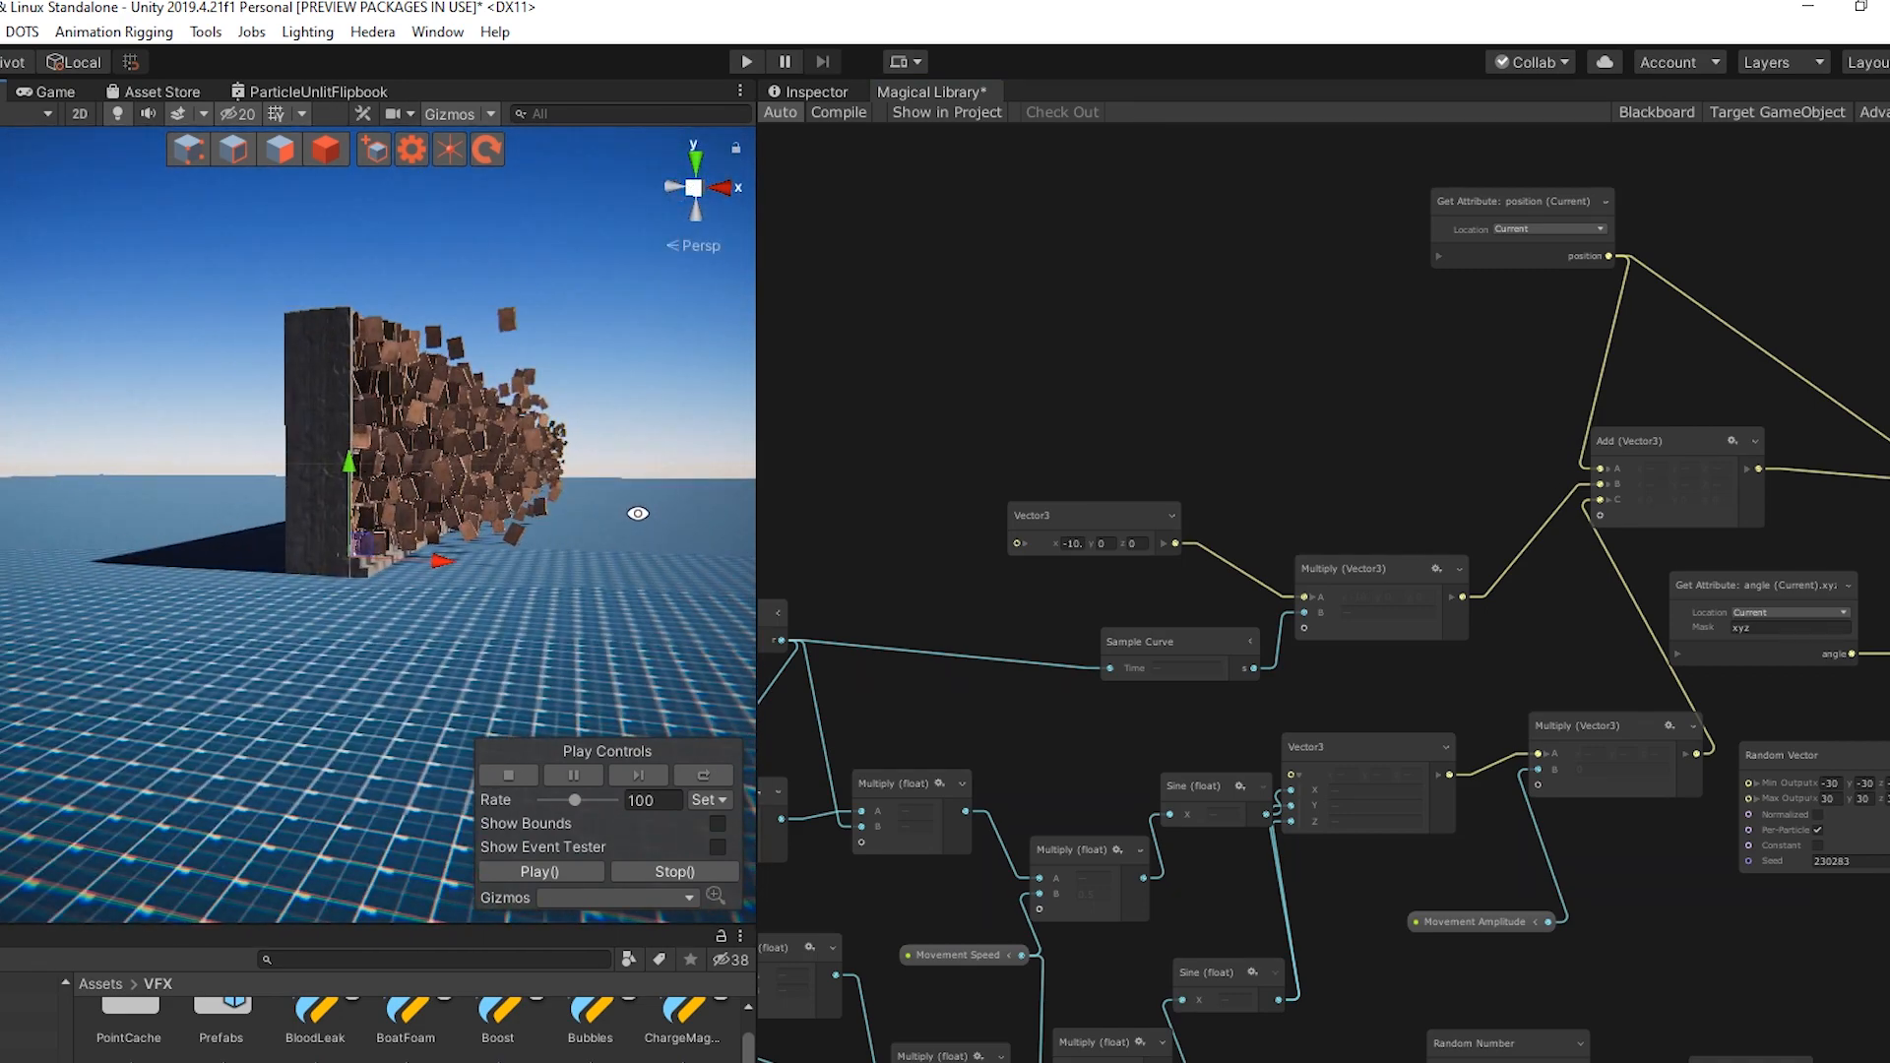
pyautogui.keyDown('alt'); pyautogui.moveTo(637, 511); pyautogui.dragTo(750, 637, button='right'); pyautogui.keyUp('alt')
pyautogui.moveTo(650, 532); pyautogui.dragTo(473, 605, button='middle')
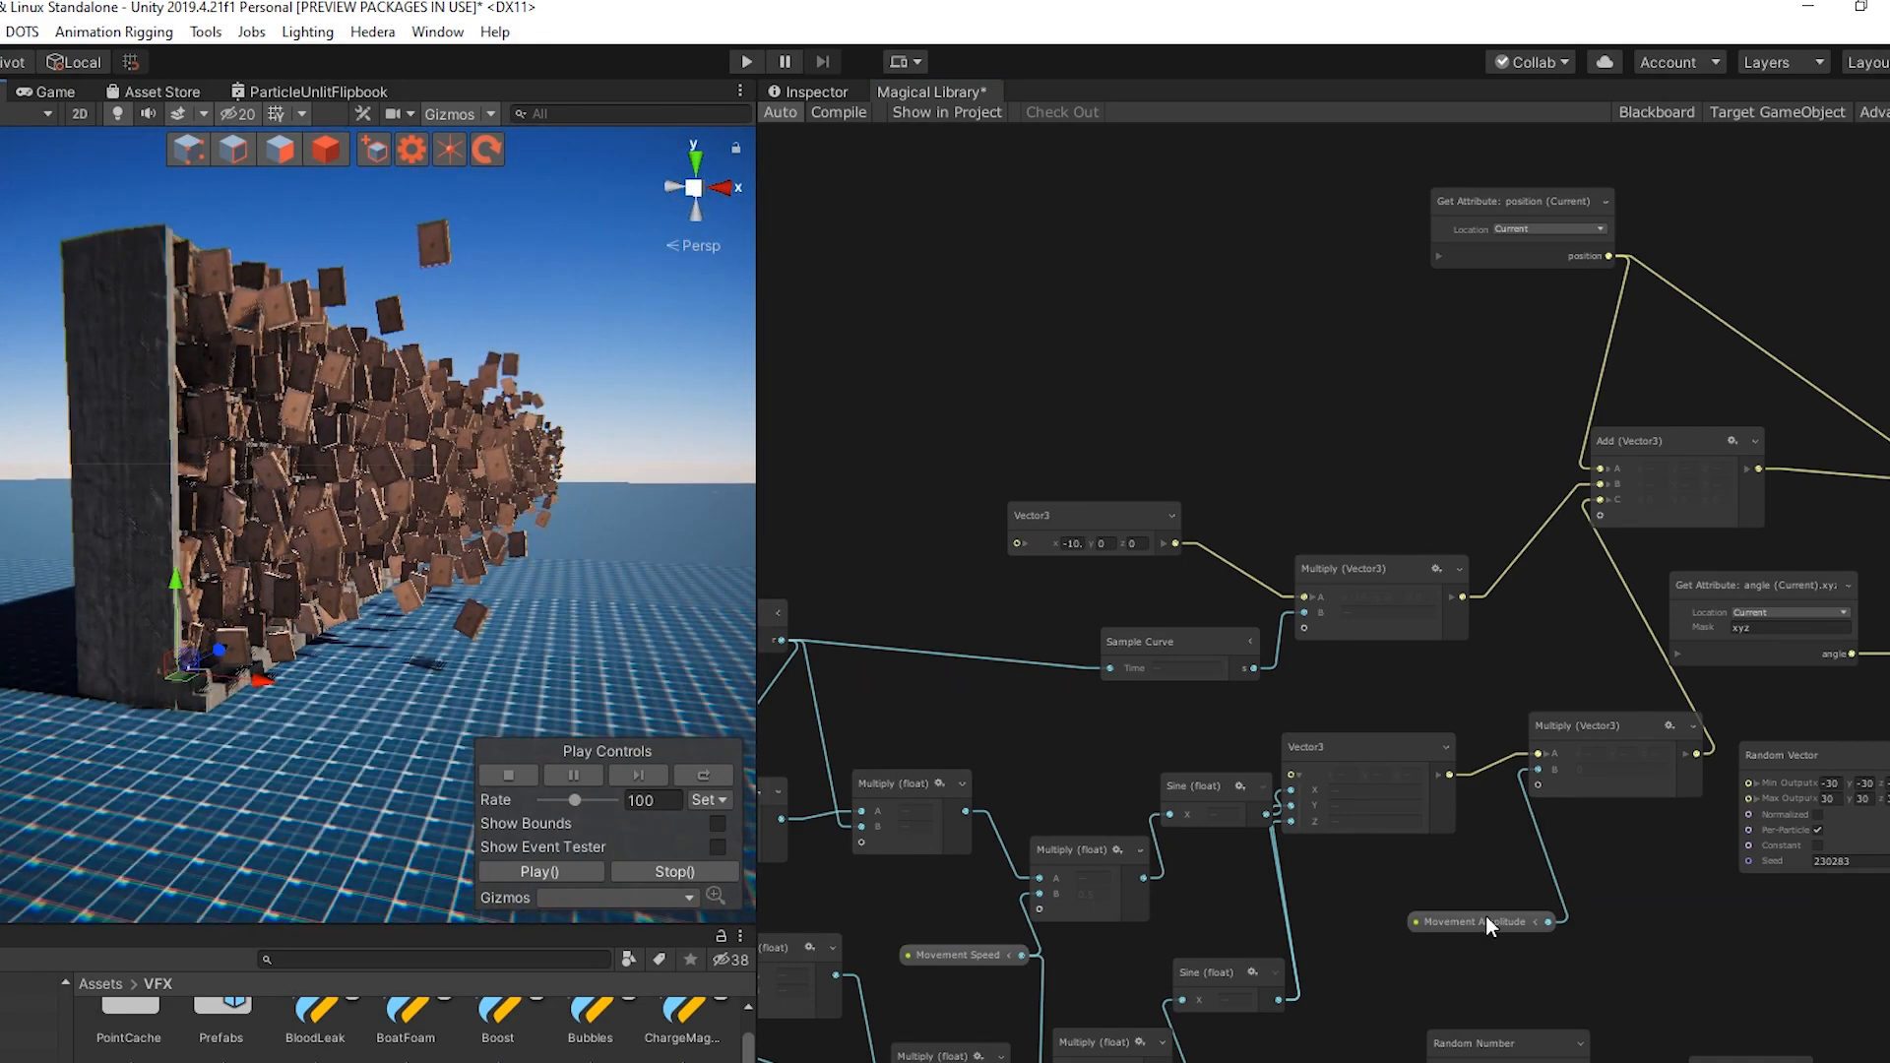
pyautogui.moveTo(1679, 955); pyautogui.dragTo(1073, 801, button='middle')
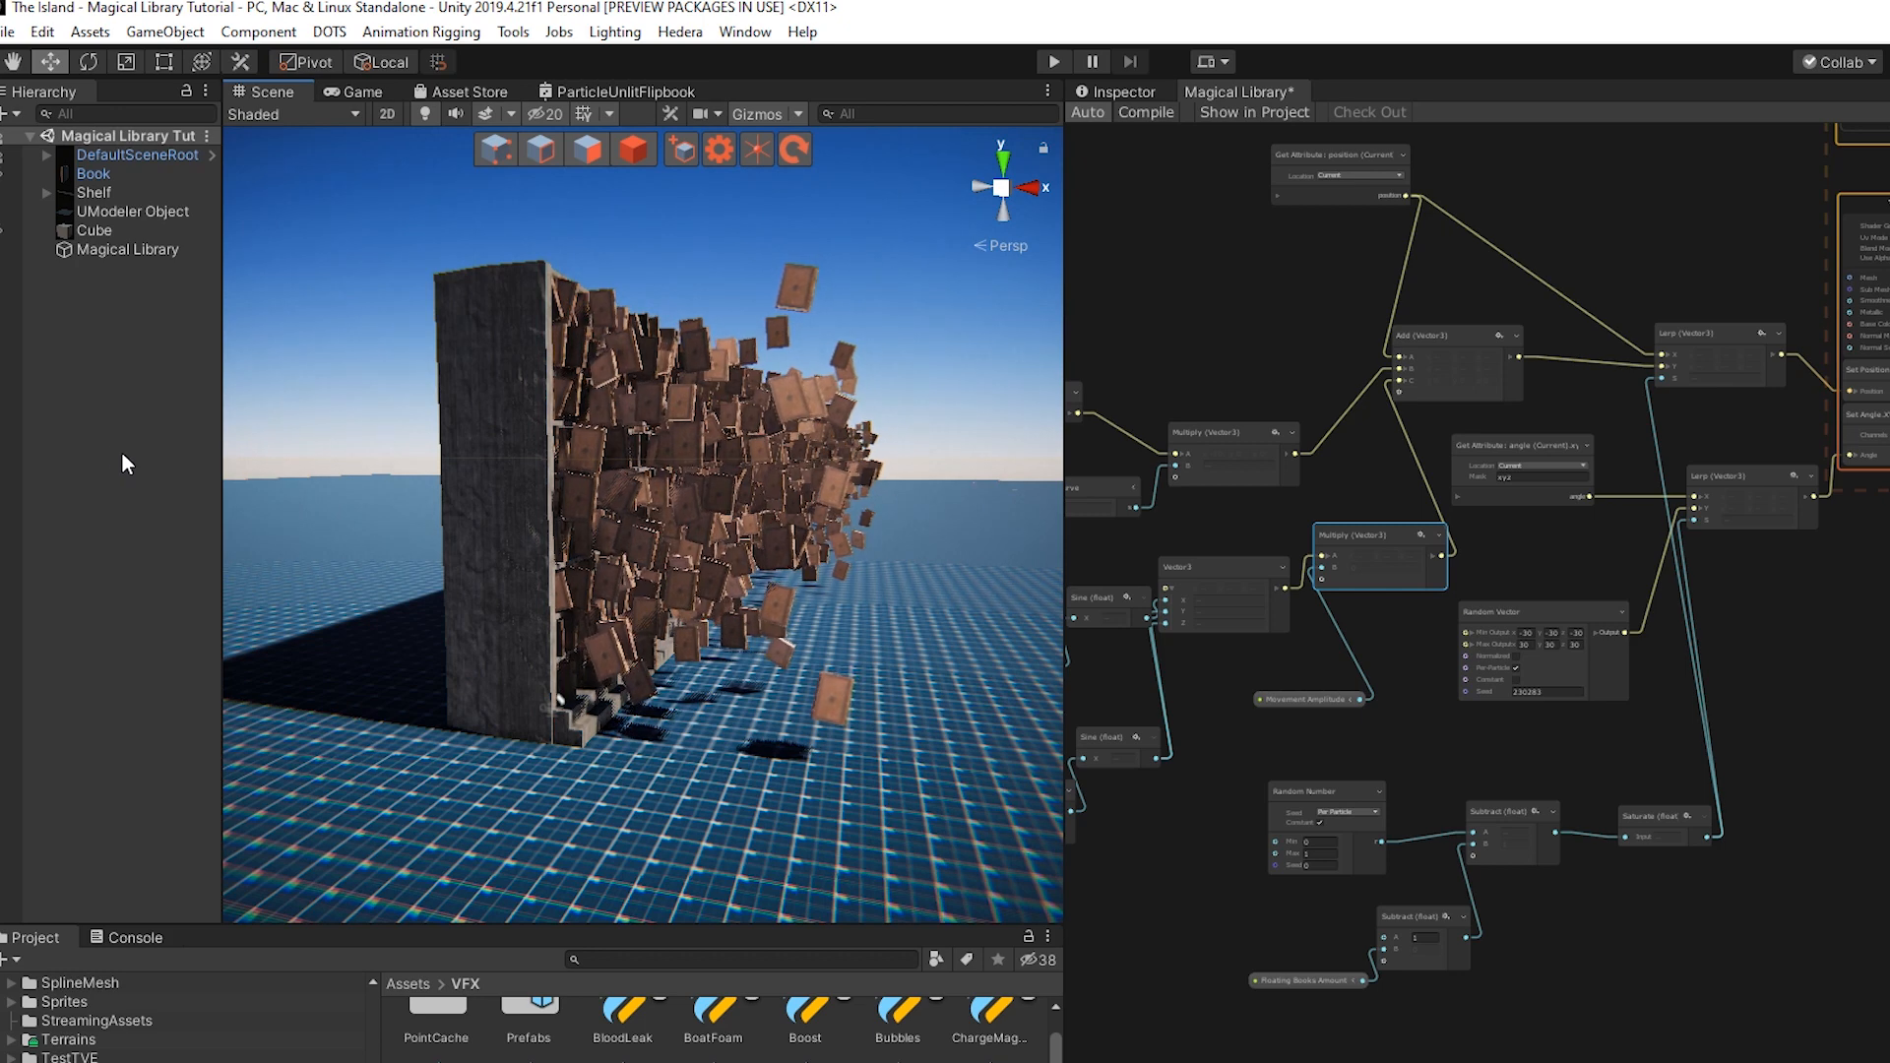
# Create an empty object named Player in the scene and place it near the floor in front of the shelf
pyautogui.rightClick(109, 382)
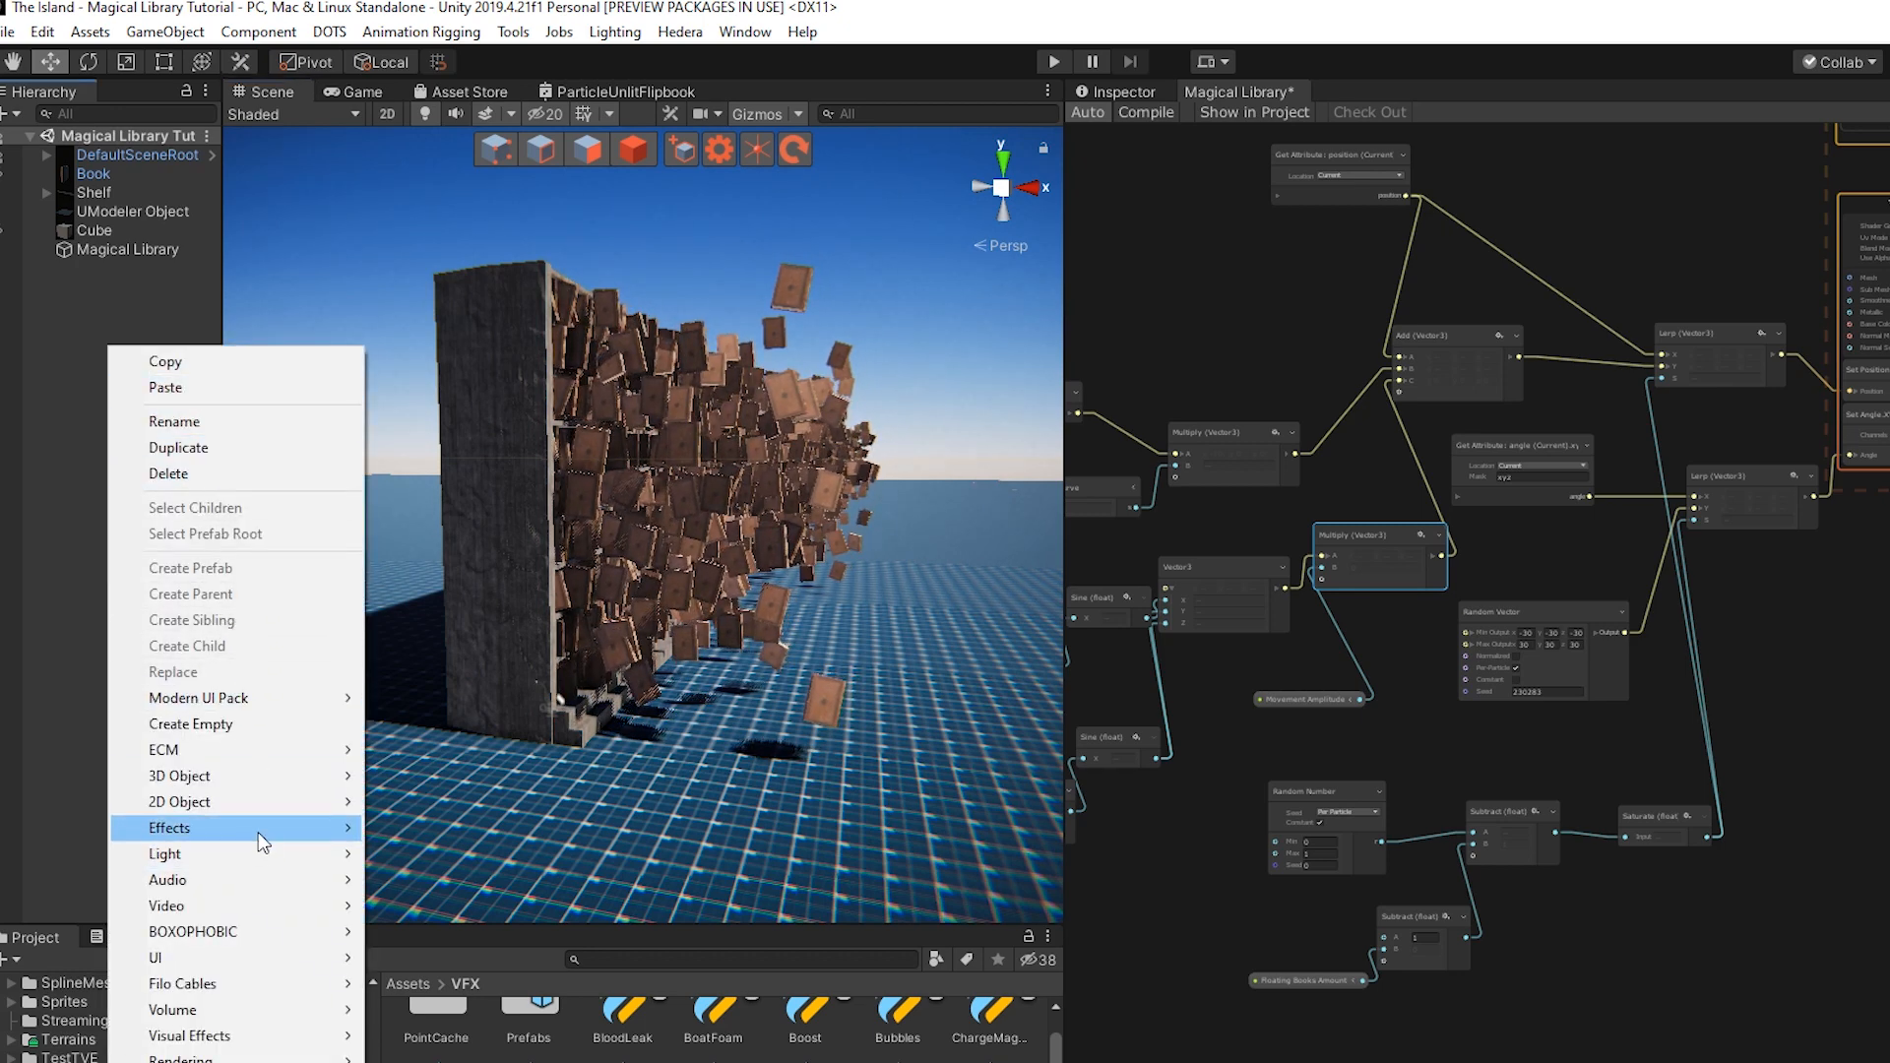
pyautogui.click(335, 725)
pyautogui.click(116, 270)
pyautogui.write('Player')
pyautogui.press('Return')
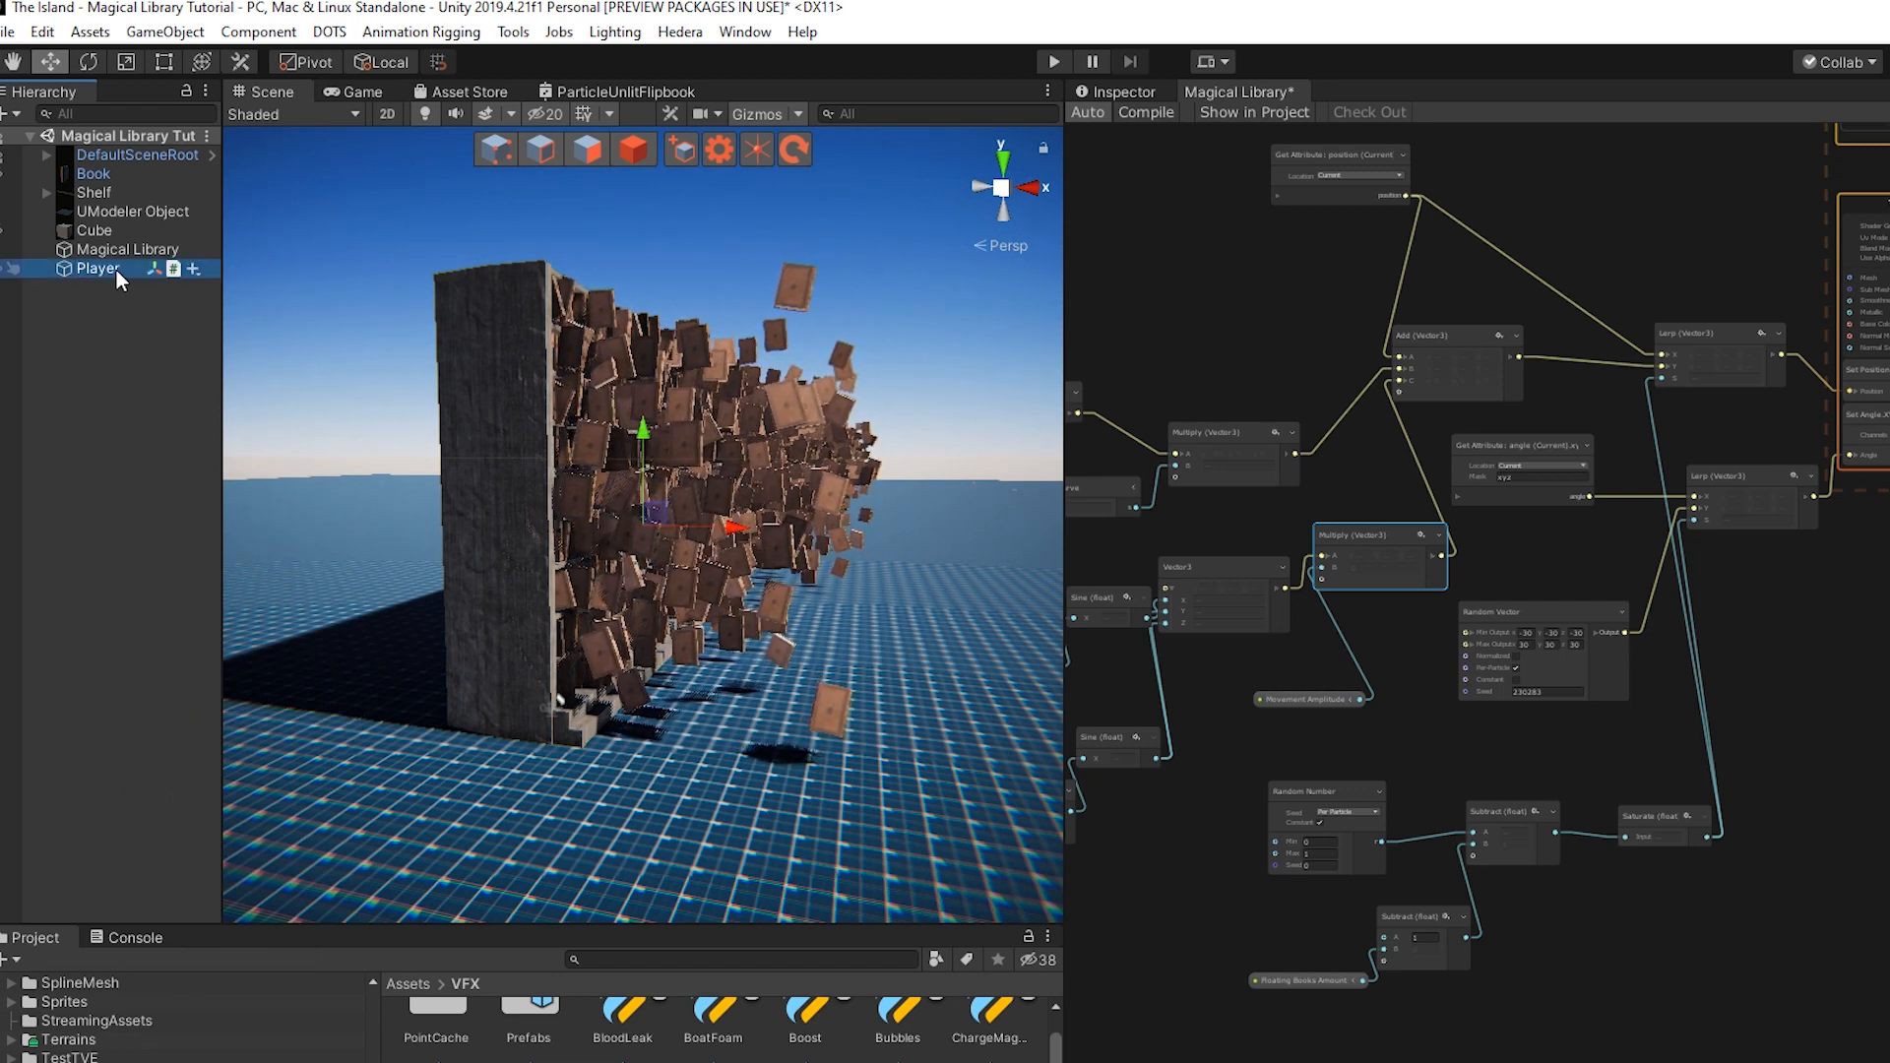
pyautogui.moveTo(650, 519); pyautogui.dragTo(687, 770)
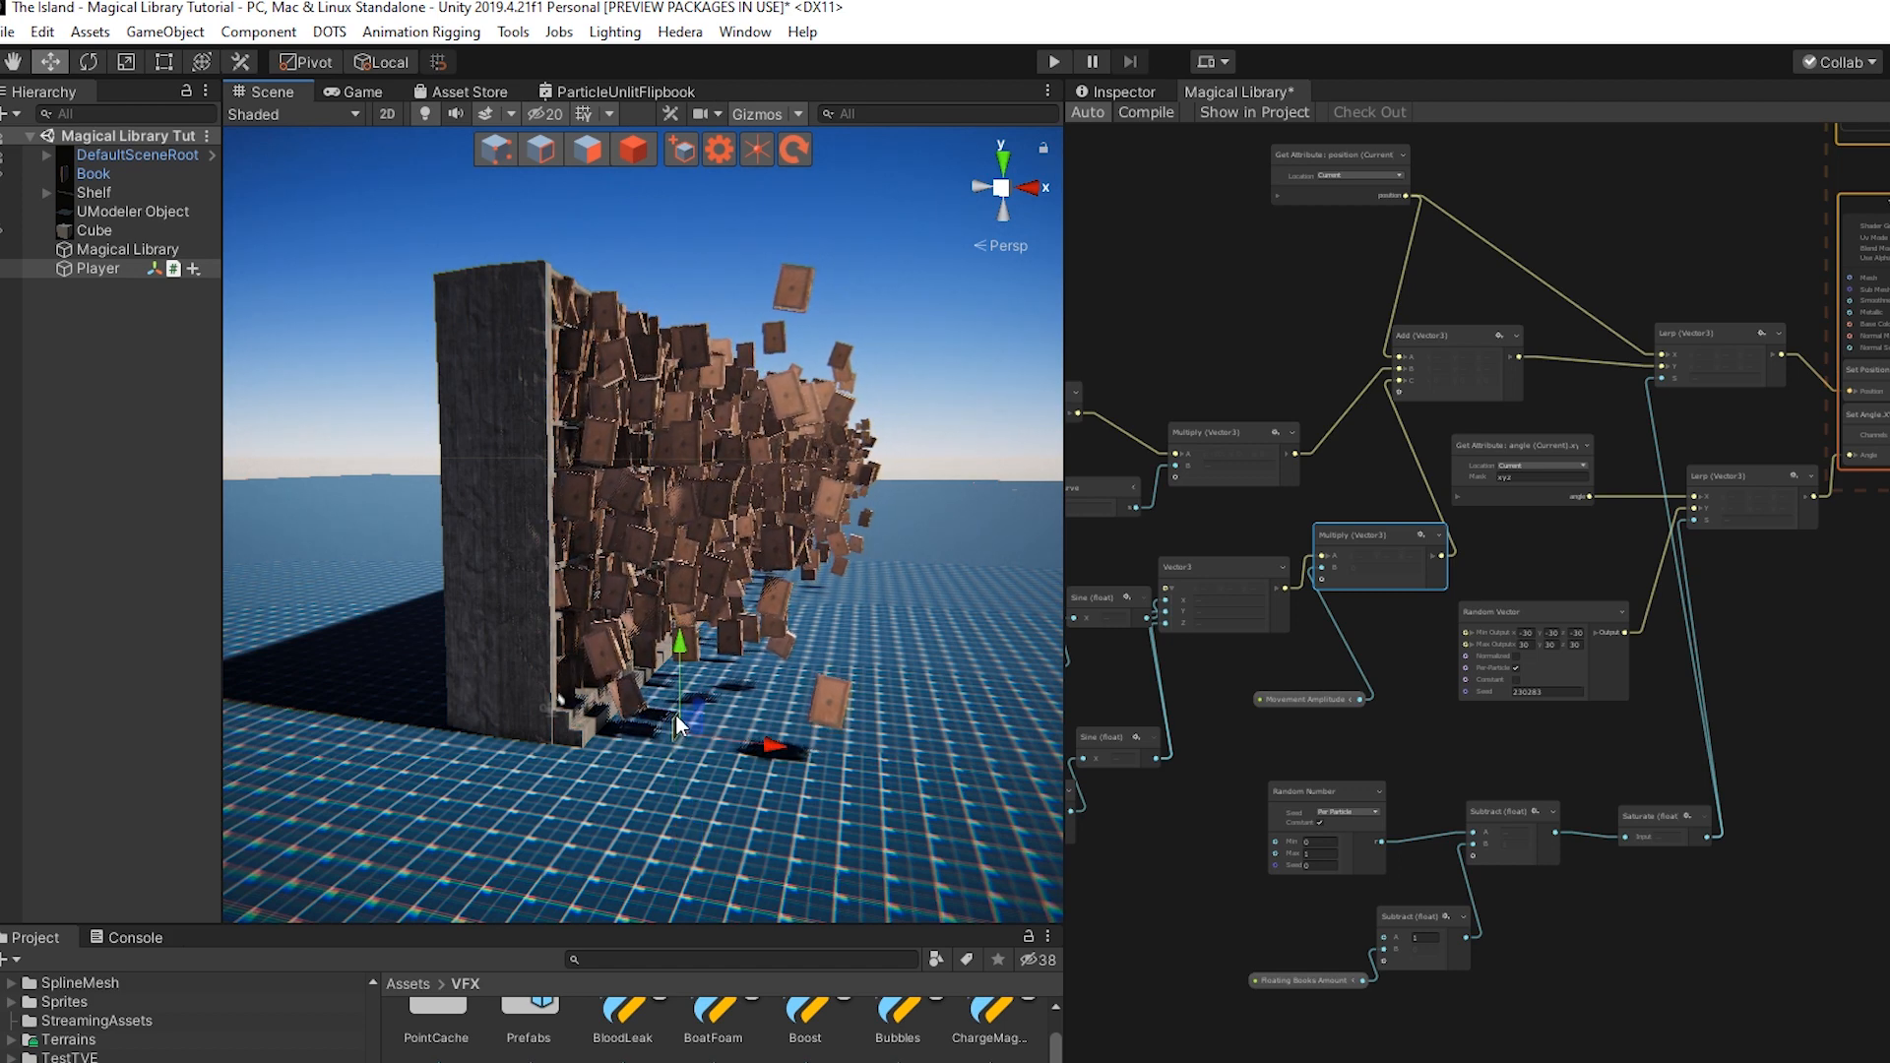
pyautogui.moveTo(698, 748); pyautogui.dragTo(705, 654)
# Move the floating-amount nodes away from the Lerp nodes and add a Subtract node fed by the Saturate output
pyautogui.moveTo(1843, 705); pyautogui.dragTo(1783, 732, button='middle')
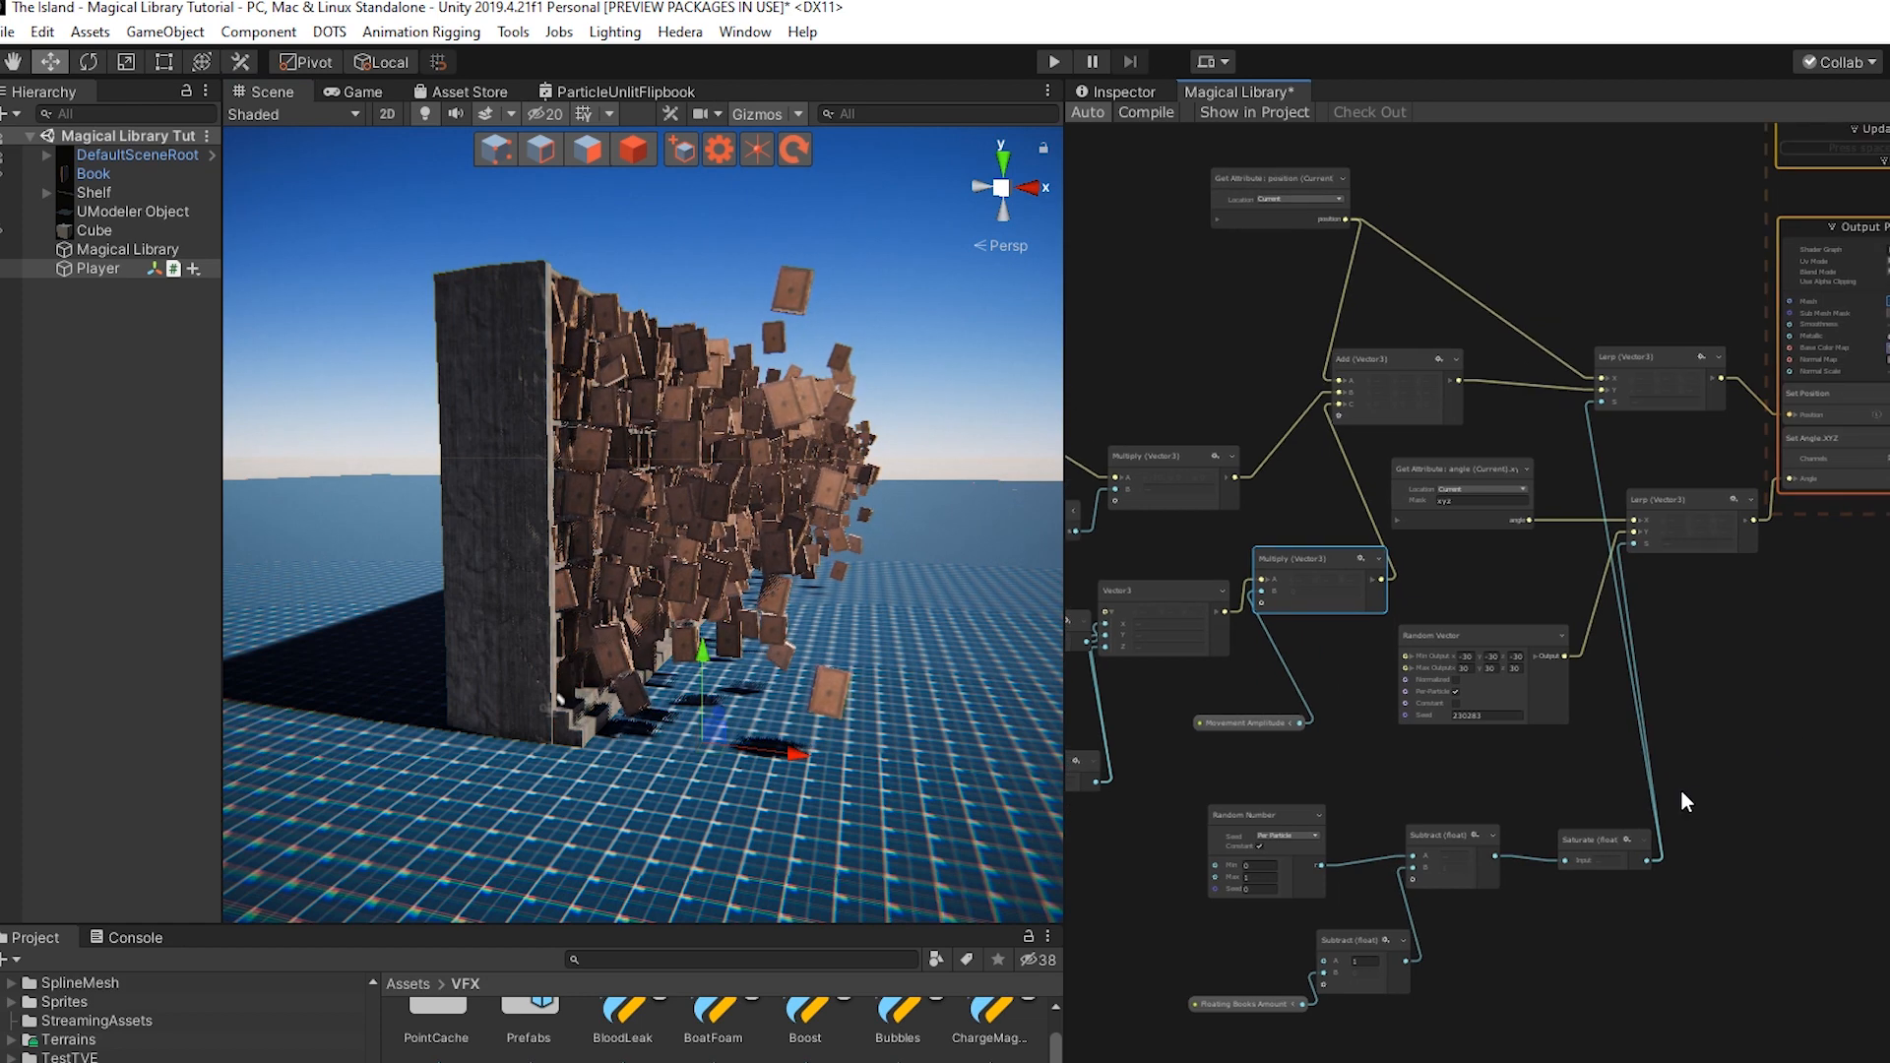
pyautogui.moveTo(1793, 866); pyautogui.dragTo(1873, 780, button='middle')
pyautogui.moveTo(1290, 973); pyautogui.dragTo(1396, 990)
pyautogui.moveTo(1367, 772); pyautogui.dragTo(1245, 841)
pyautogui.click(1456, 805)
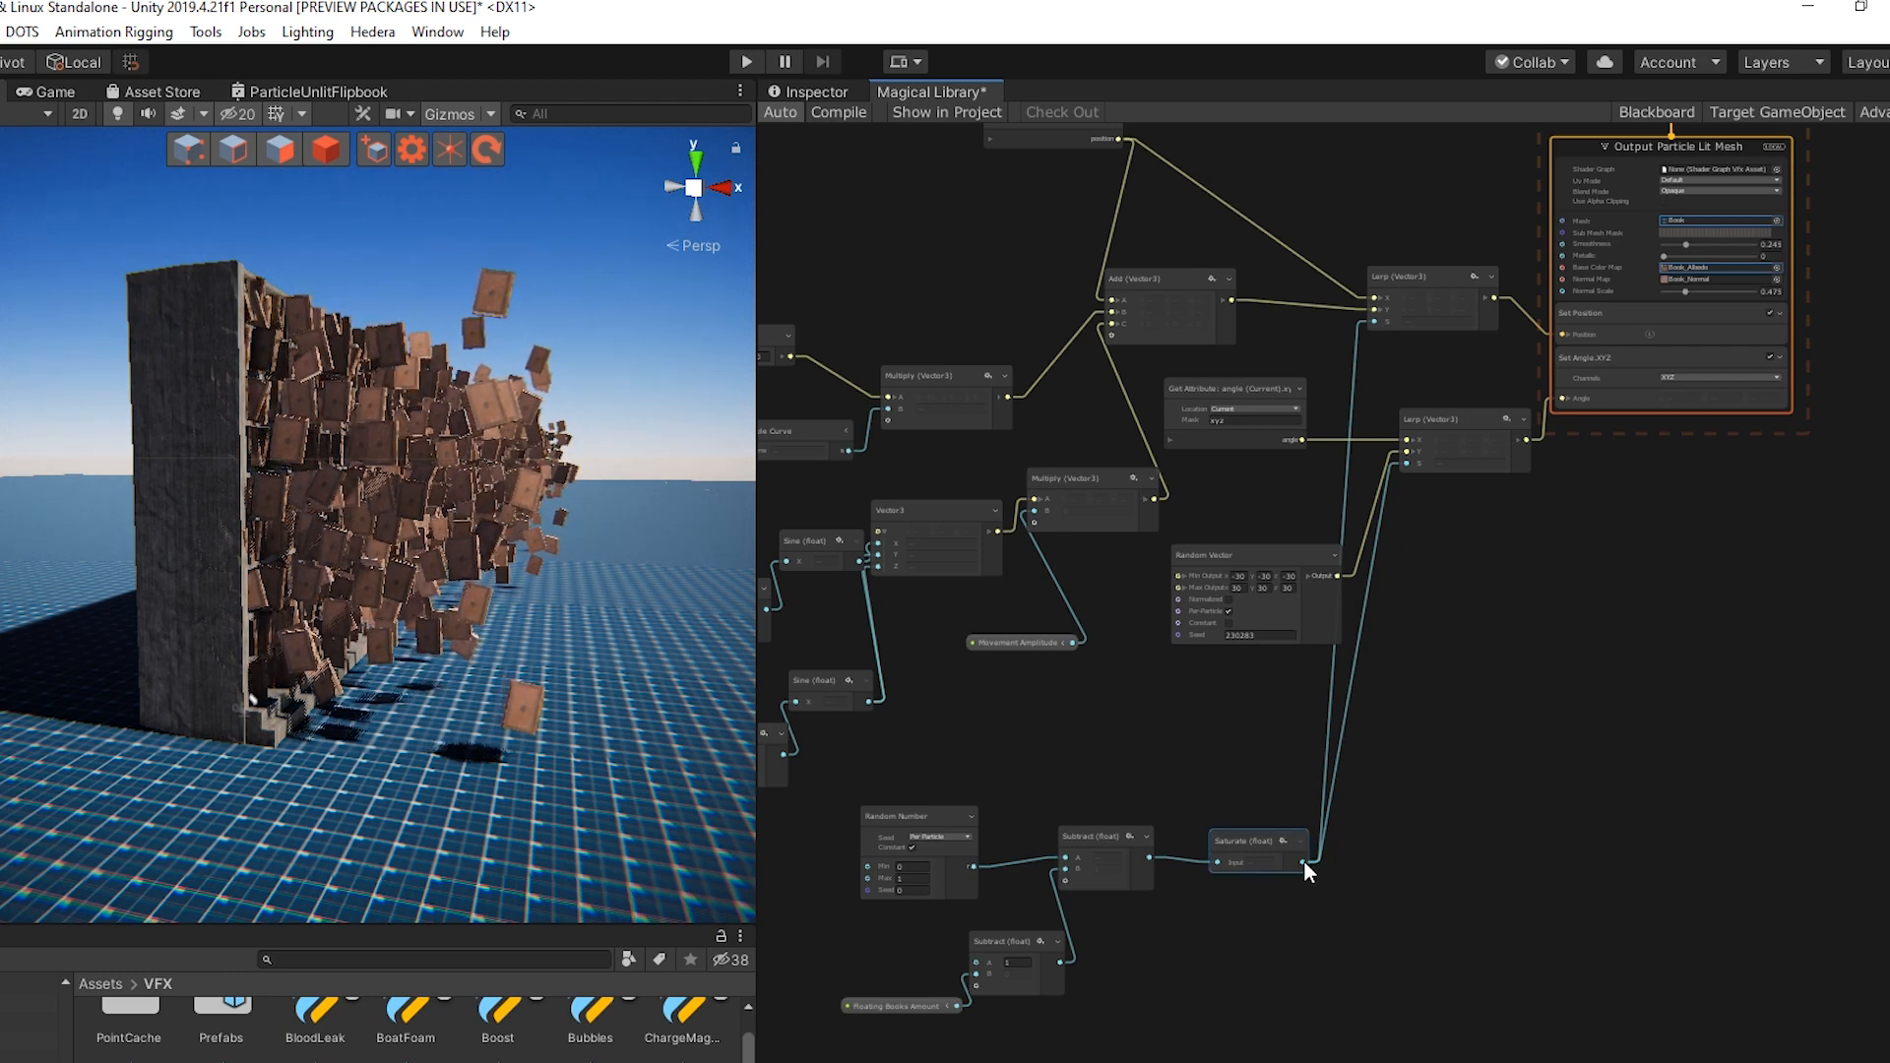
pyautogui.press('space')
pyautogui.write('subtr')
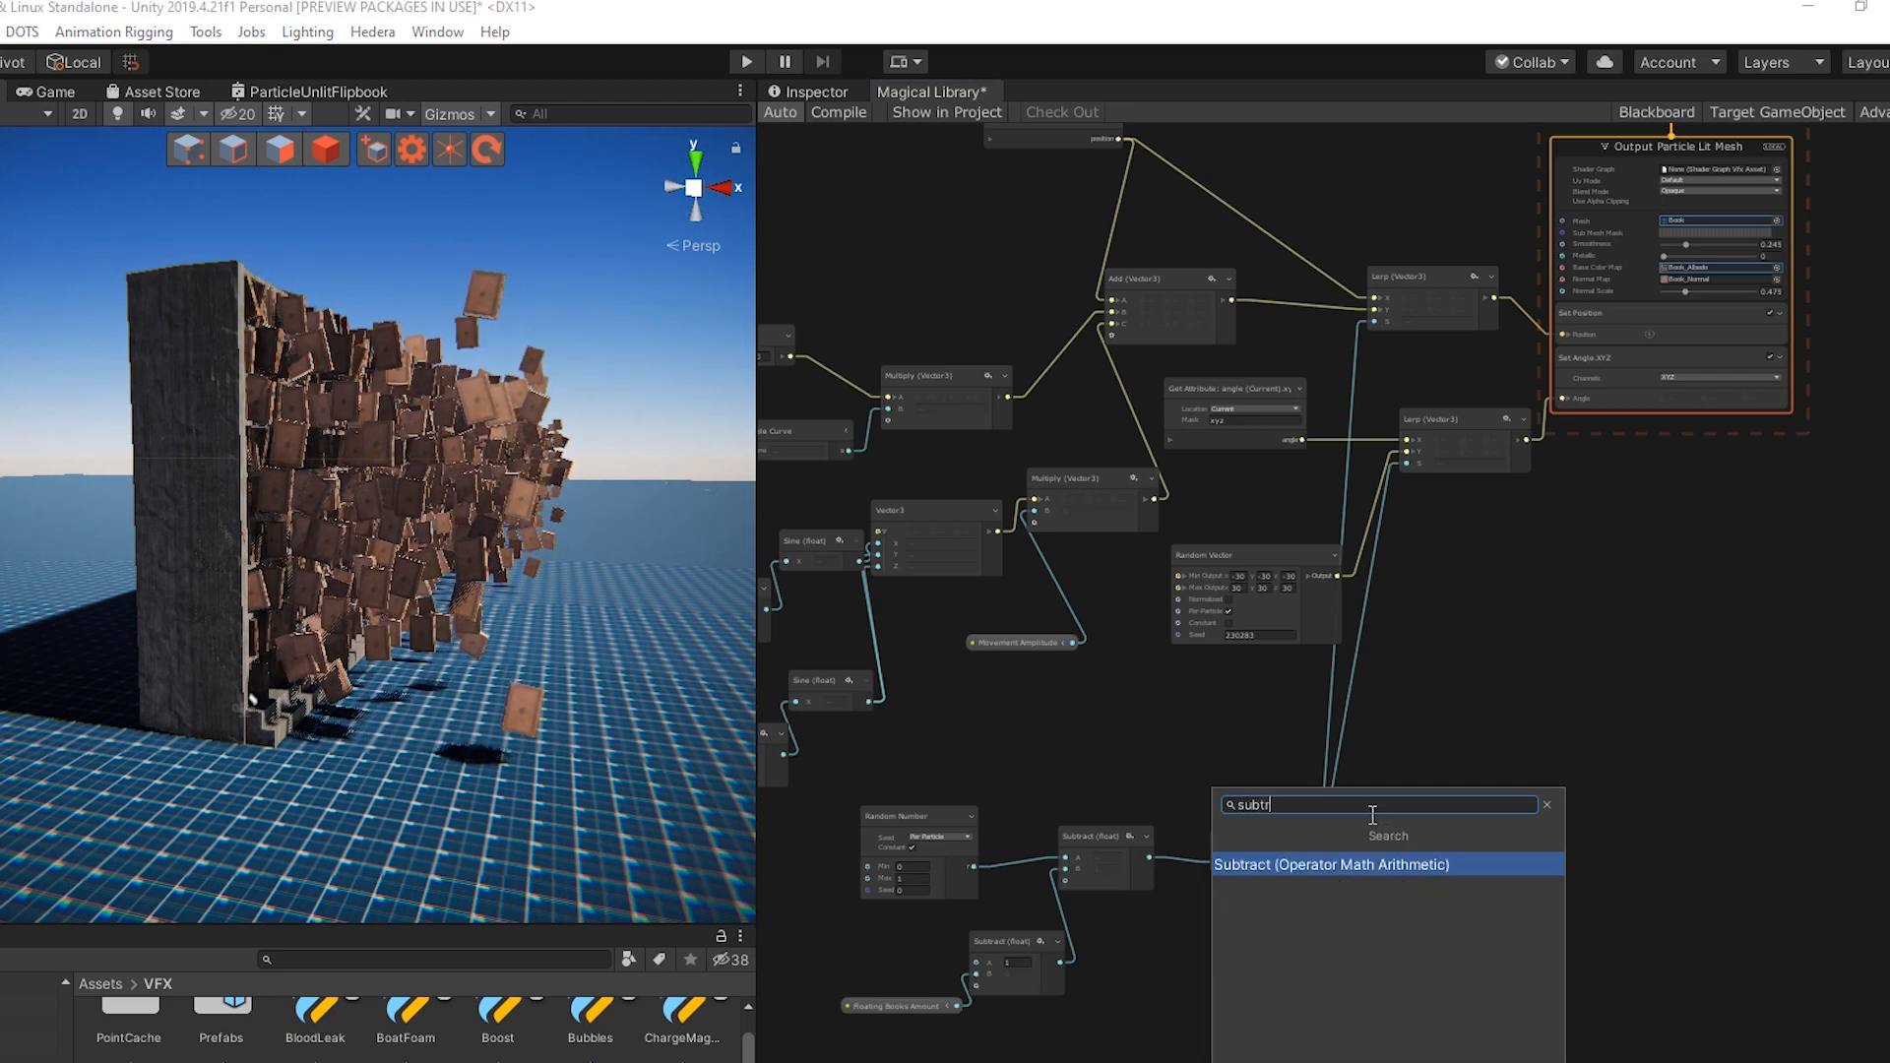
pyautogui.press('Return')
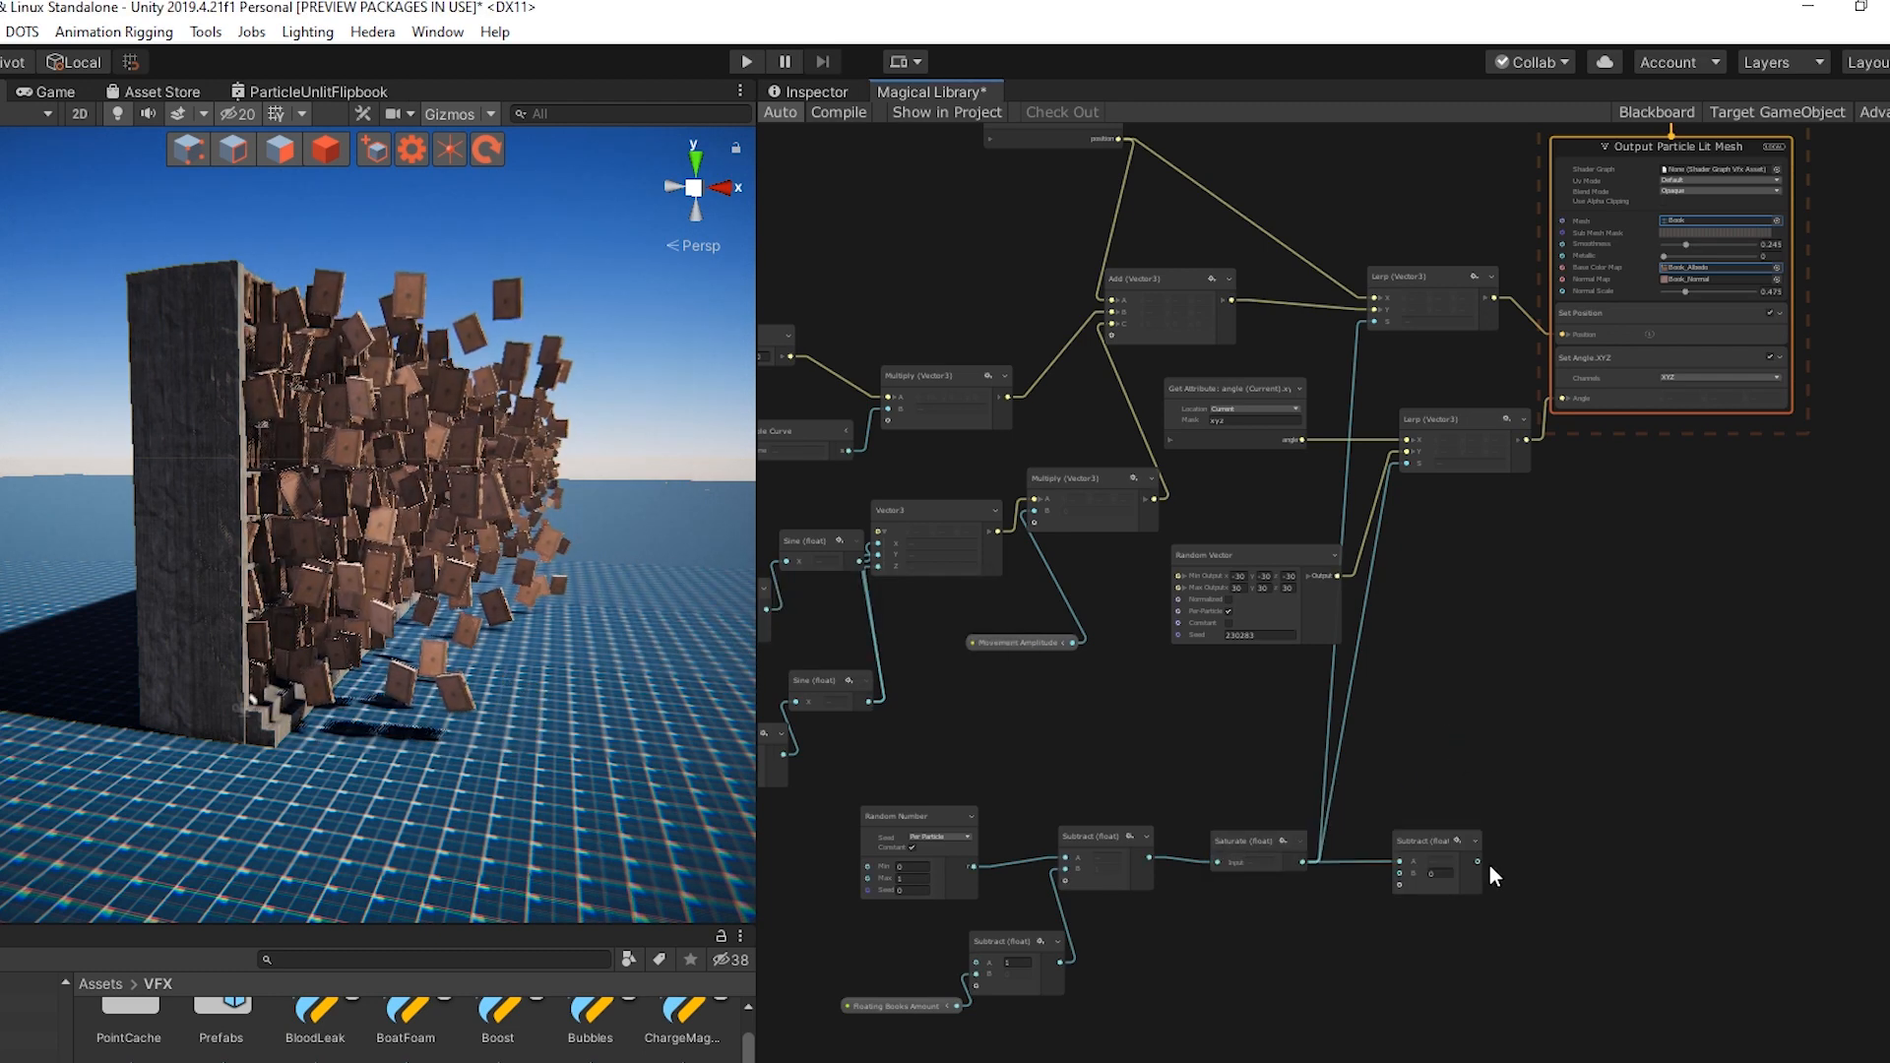
# Add a Saturate node after the new Subtract and connect its output to the S inputs of both Lerp nodes
pyautogui.moveTo(1477, 863); pyautogui.dragTo(1463, 742)
pyautogui.write('satu')
pyautogui.press('Return')
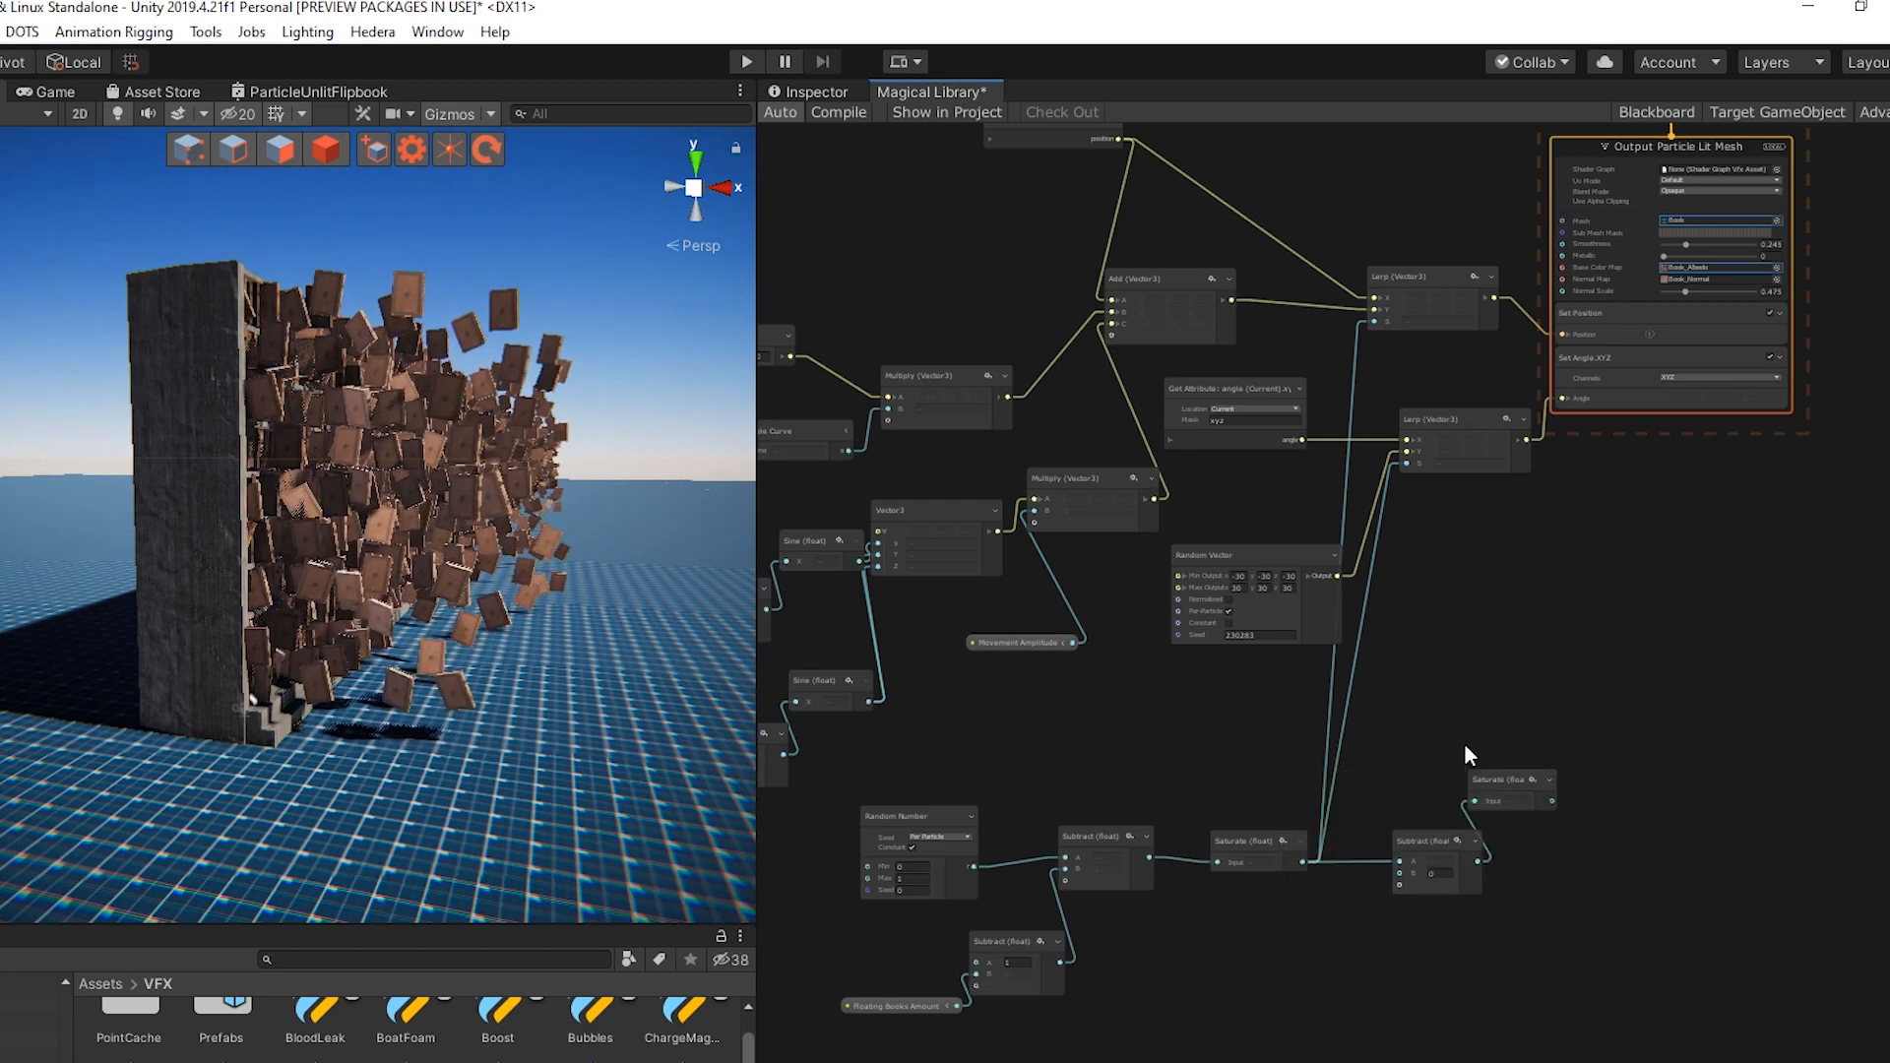
pyautogui.moveTo(1568, 701); pyautogui.dragTo(1492, 731, button='middle')
pyautogui.moveTo(1510, 901); pyautogui.dragTo(1506, 860, button='middle')
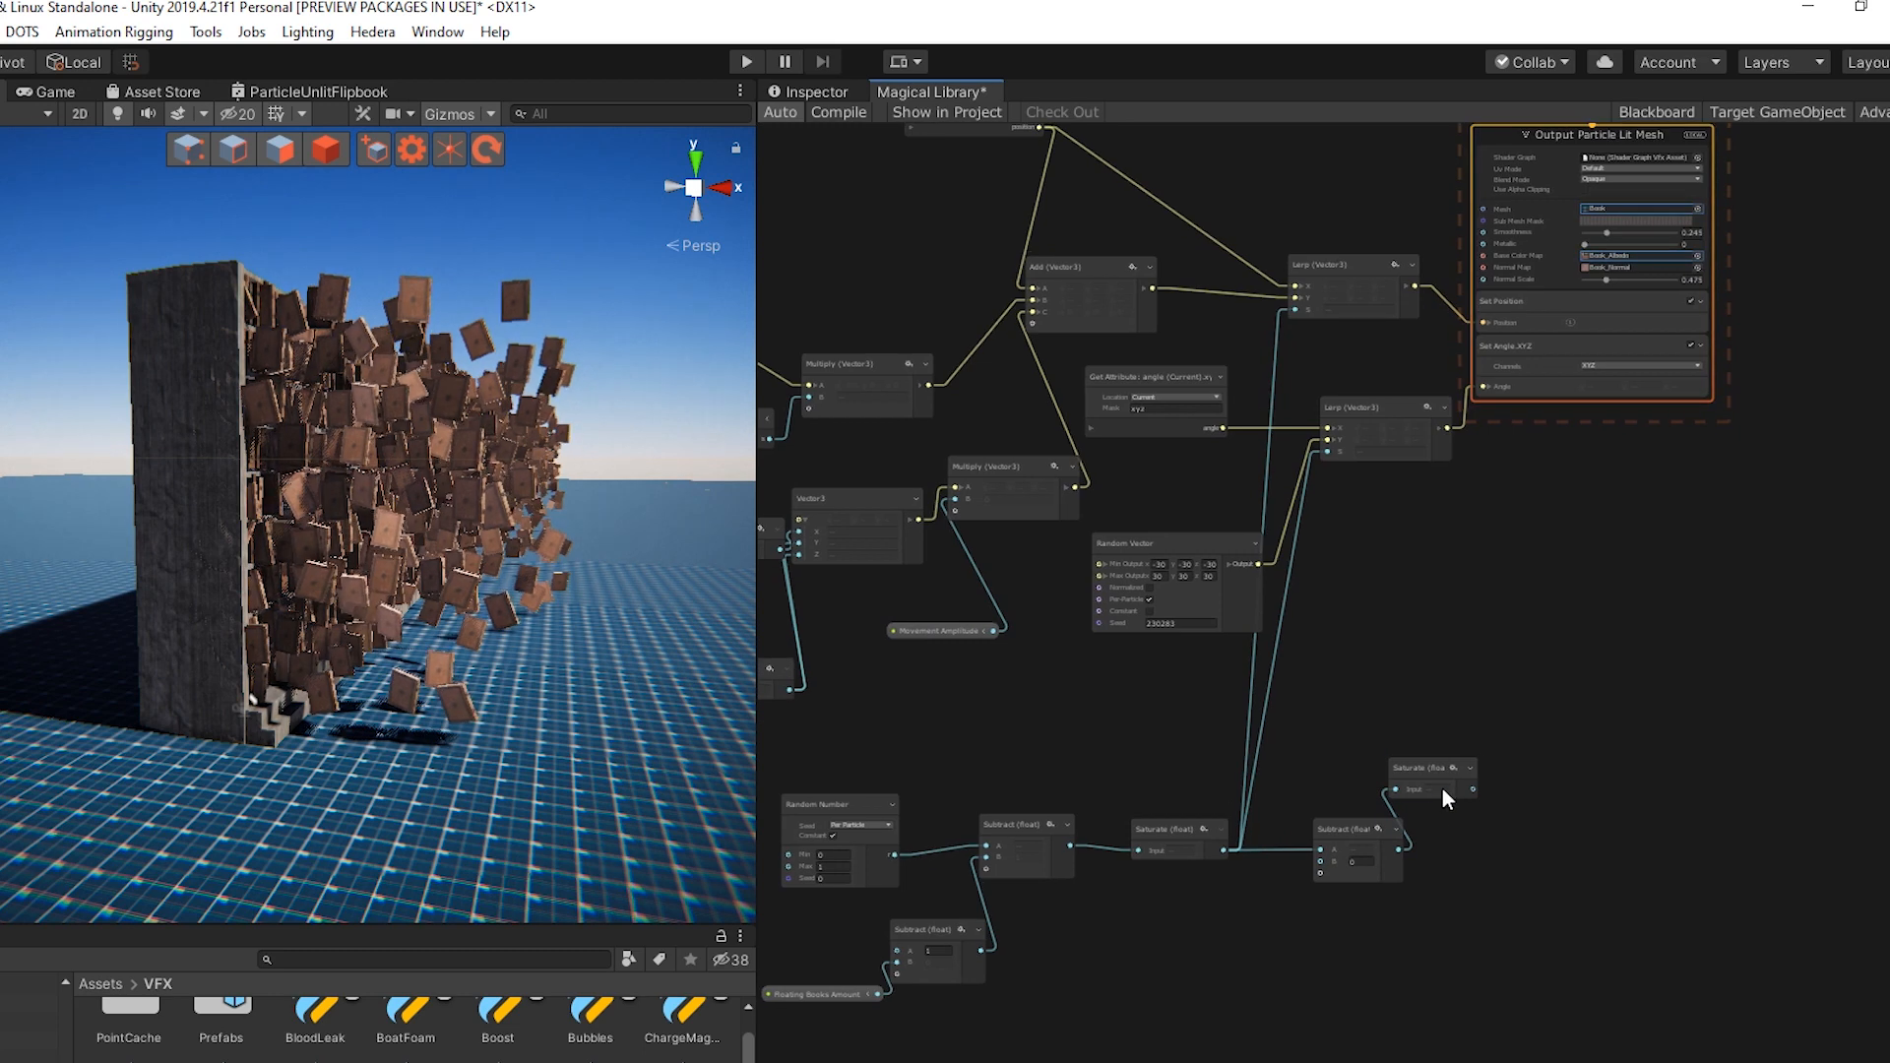
pyautogui.moveTo(1425, 766); pyautogui.dragTo(1291, 310)
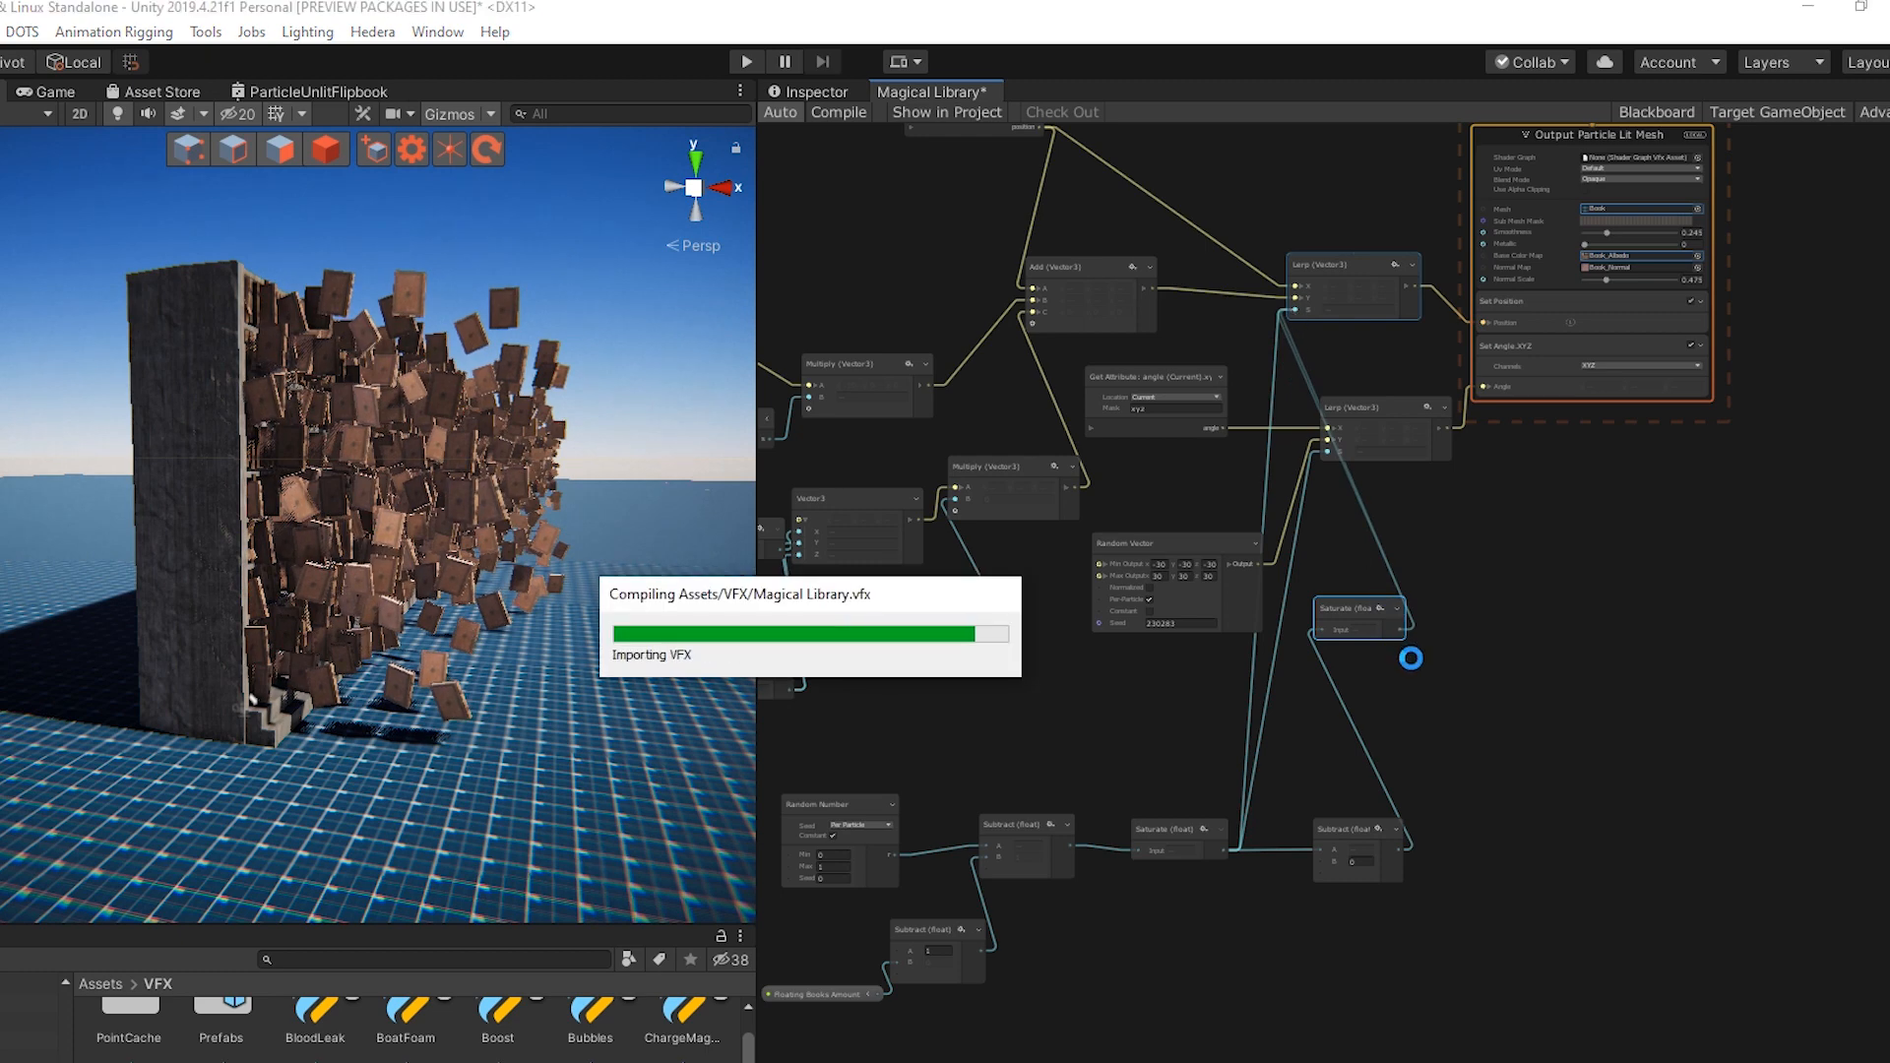
pyautogui.moveTo(1399, 631); pyautogui.dragTo(1325, 454)
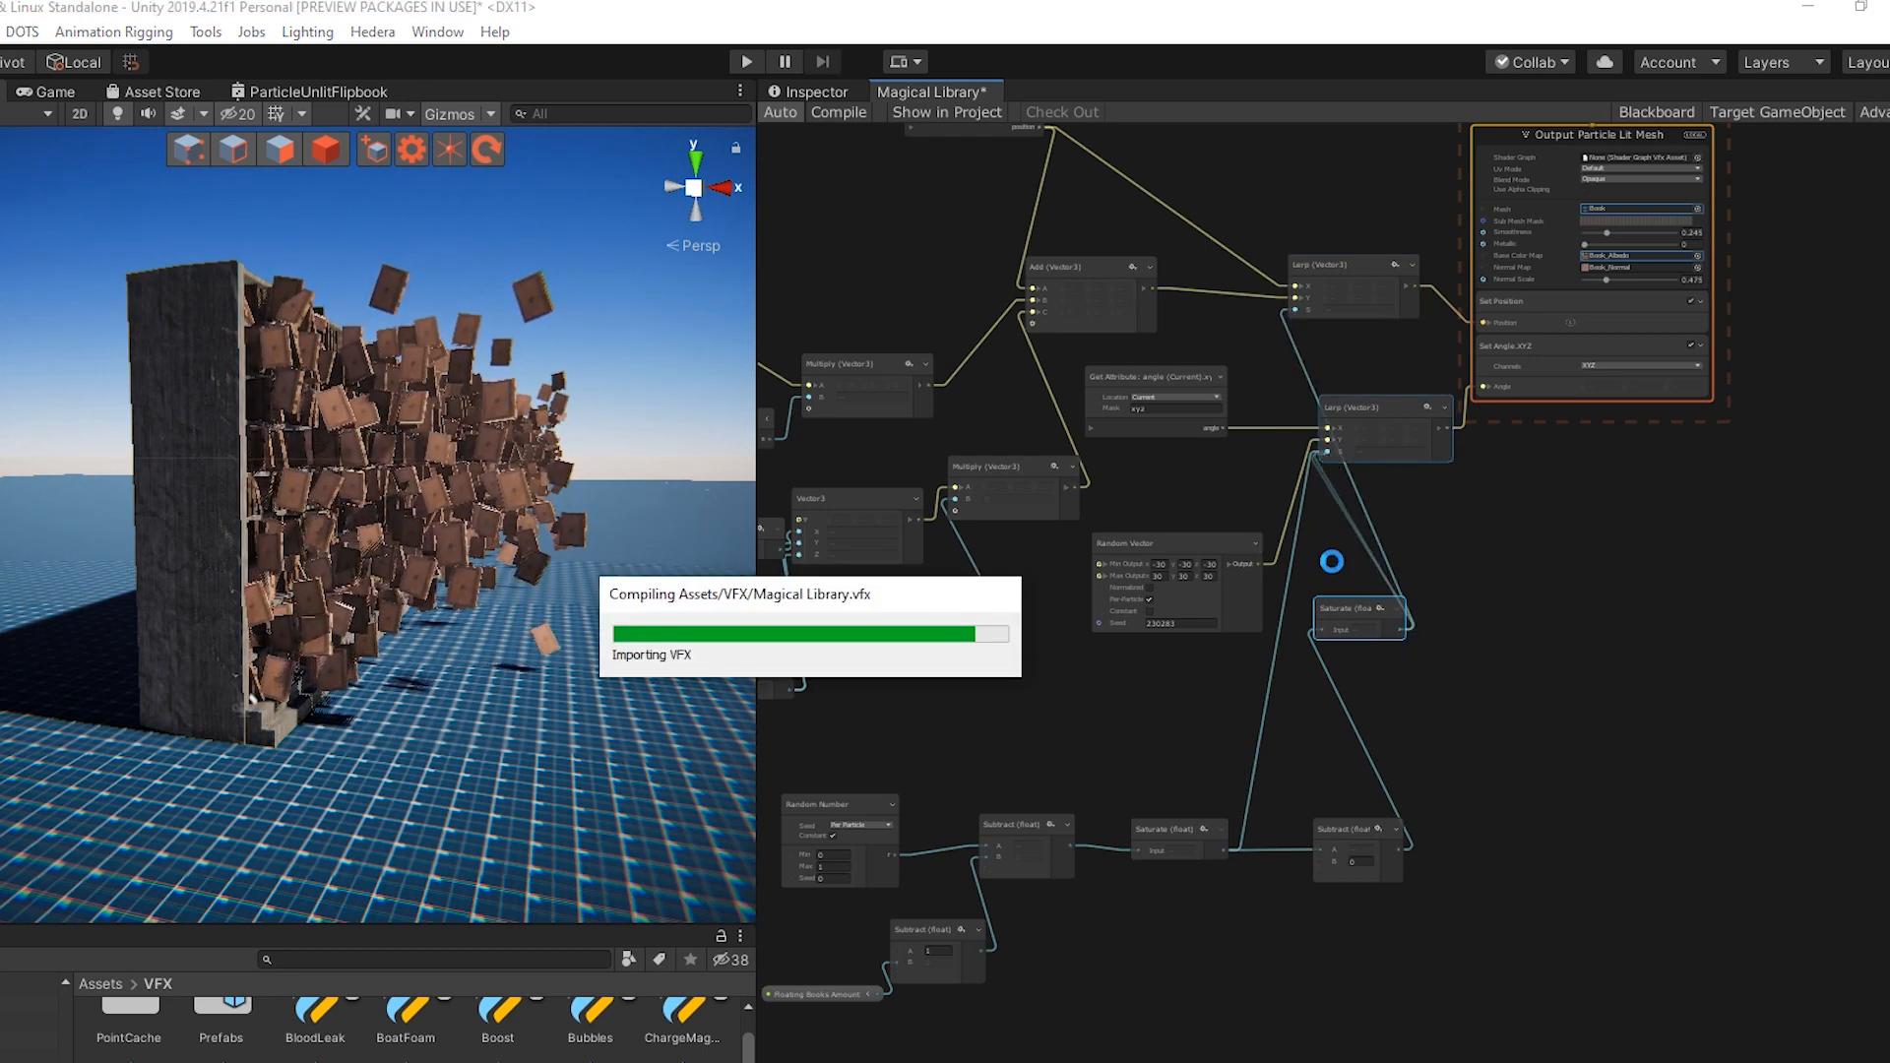
# Add a Vector3 node in the empty graph area below the Floating Books Amount node
pyautogui.moveTo(1351, 937); pyautogui.dragTo(1510, 640, button='middle')
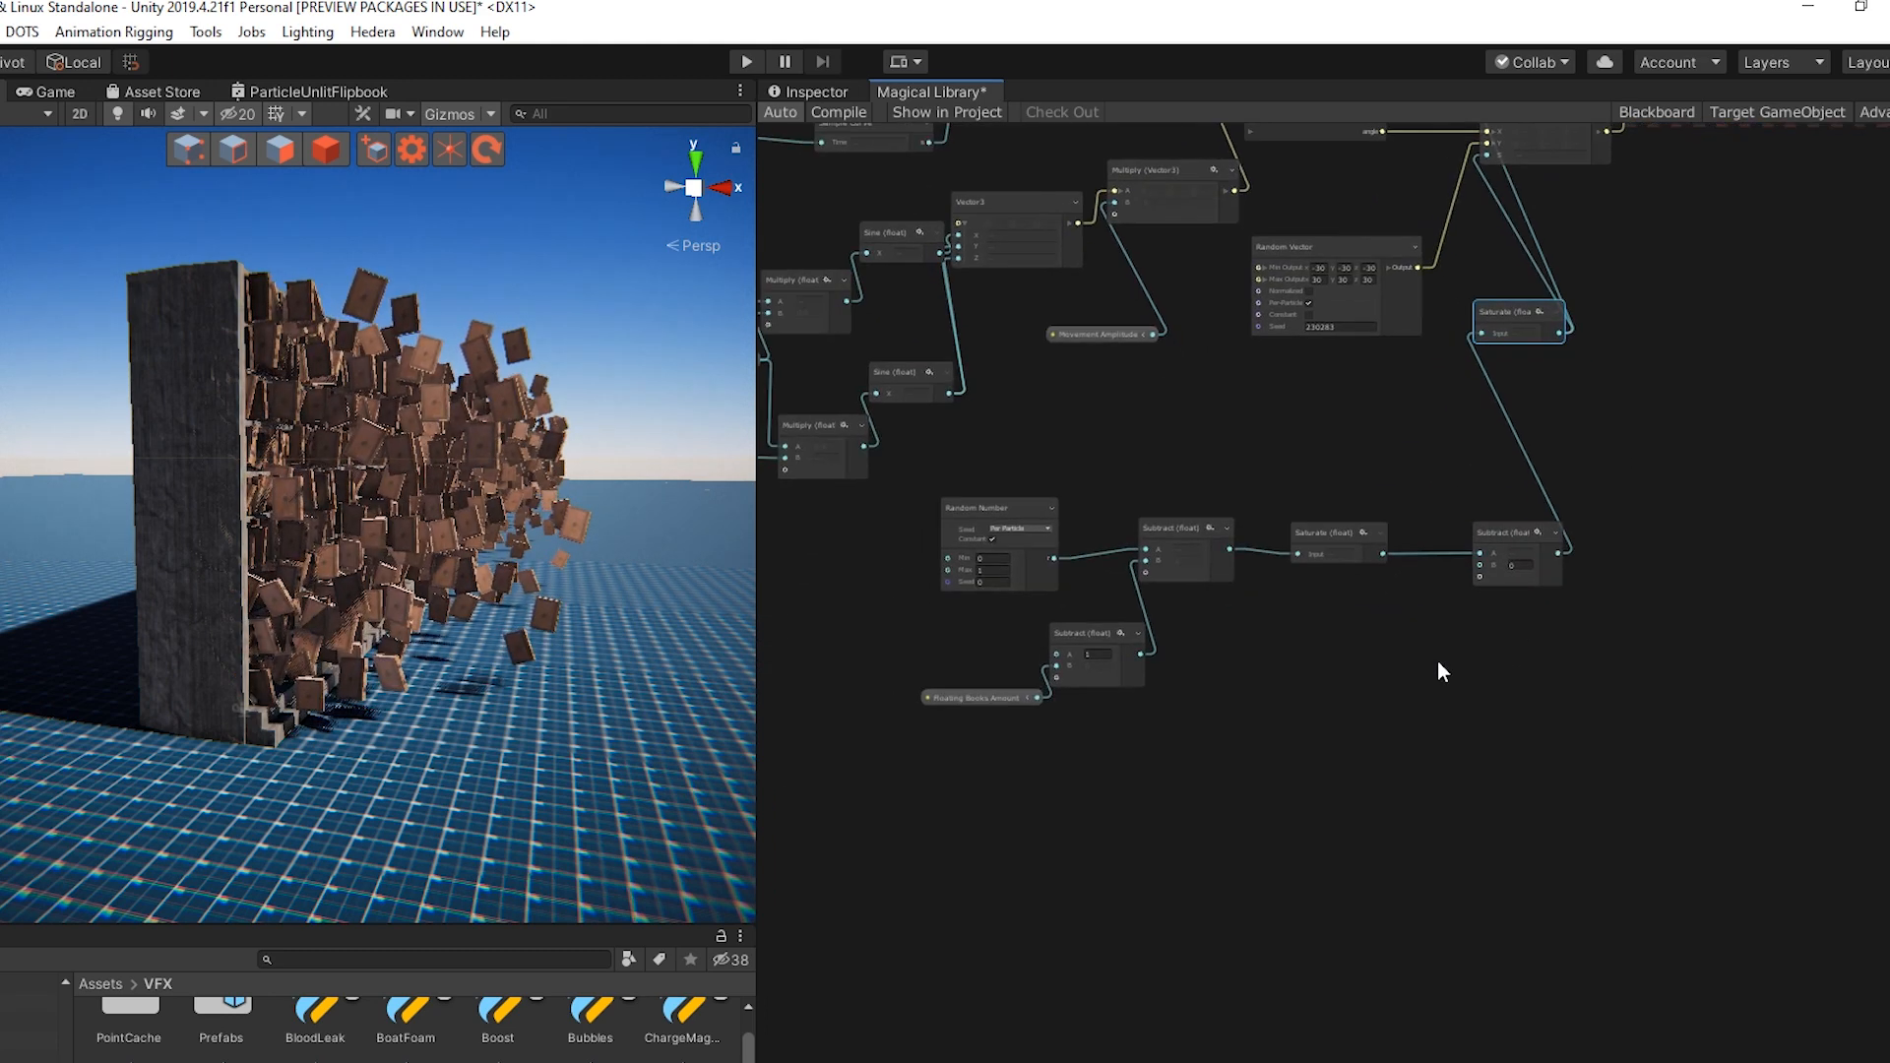
pyautogui.rightClick(1019, 859)
pyautogui.click(1087, 874)
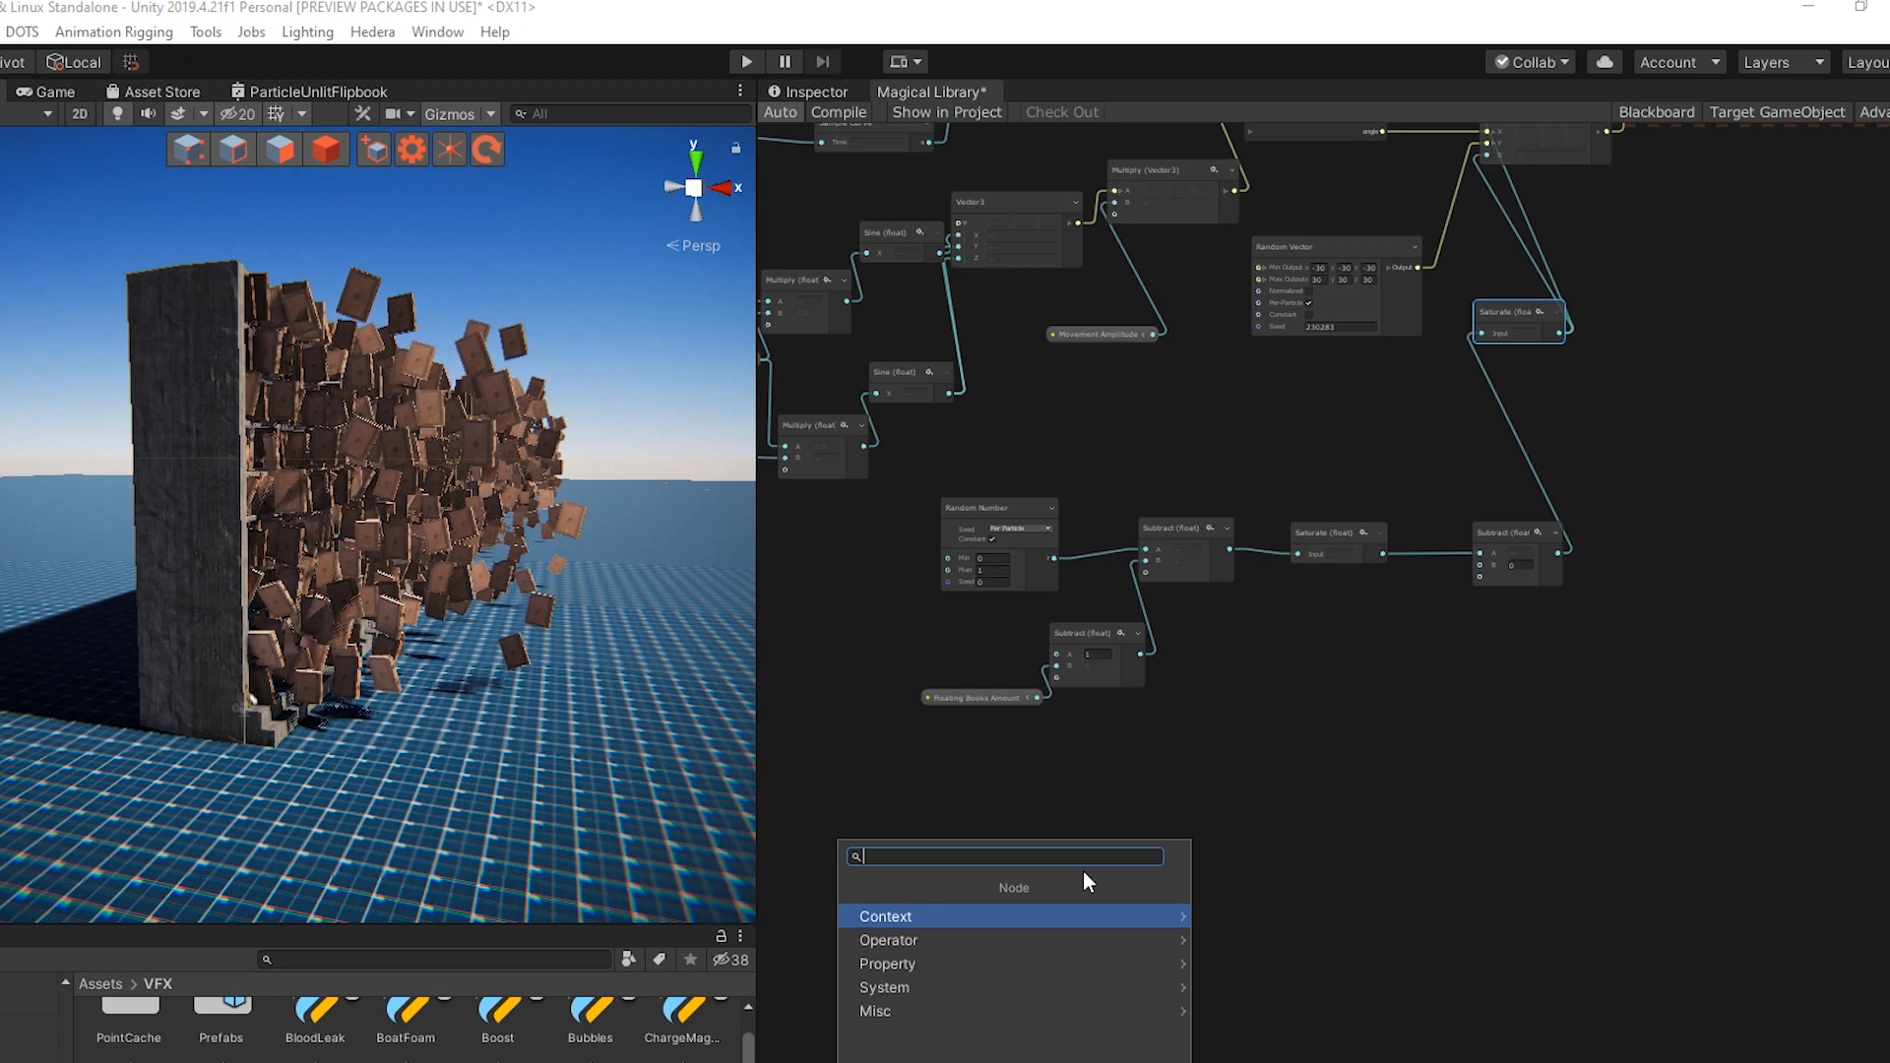
pyautogui.write('vec')
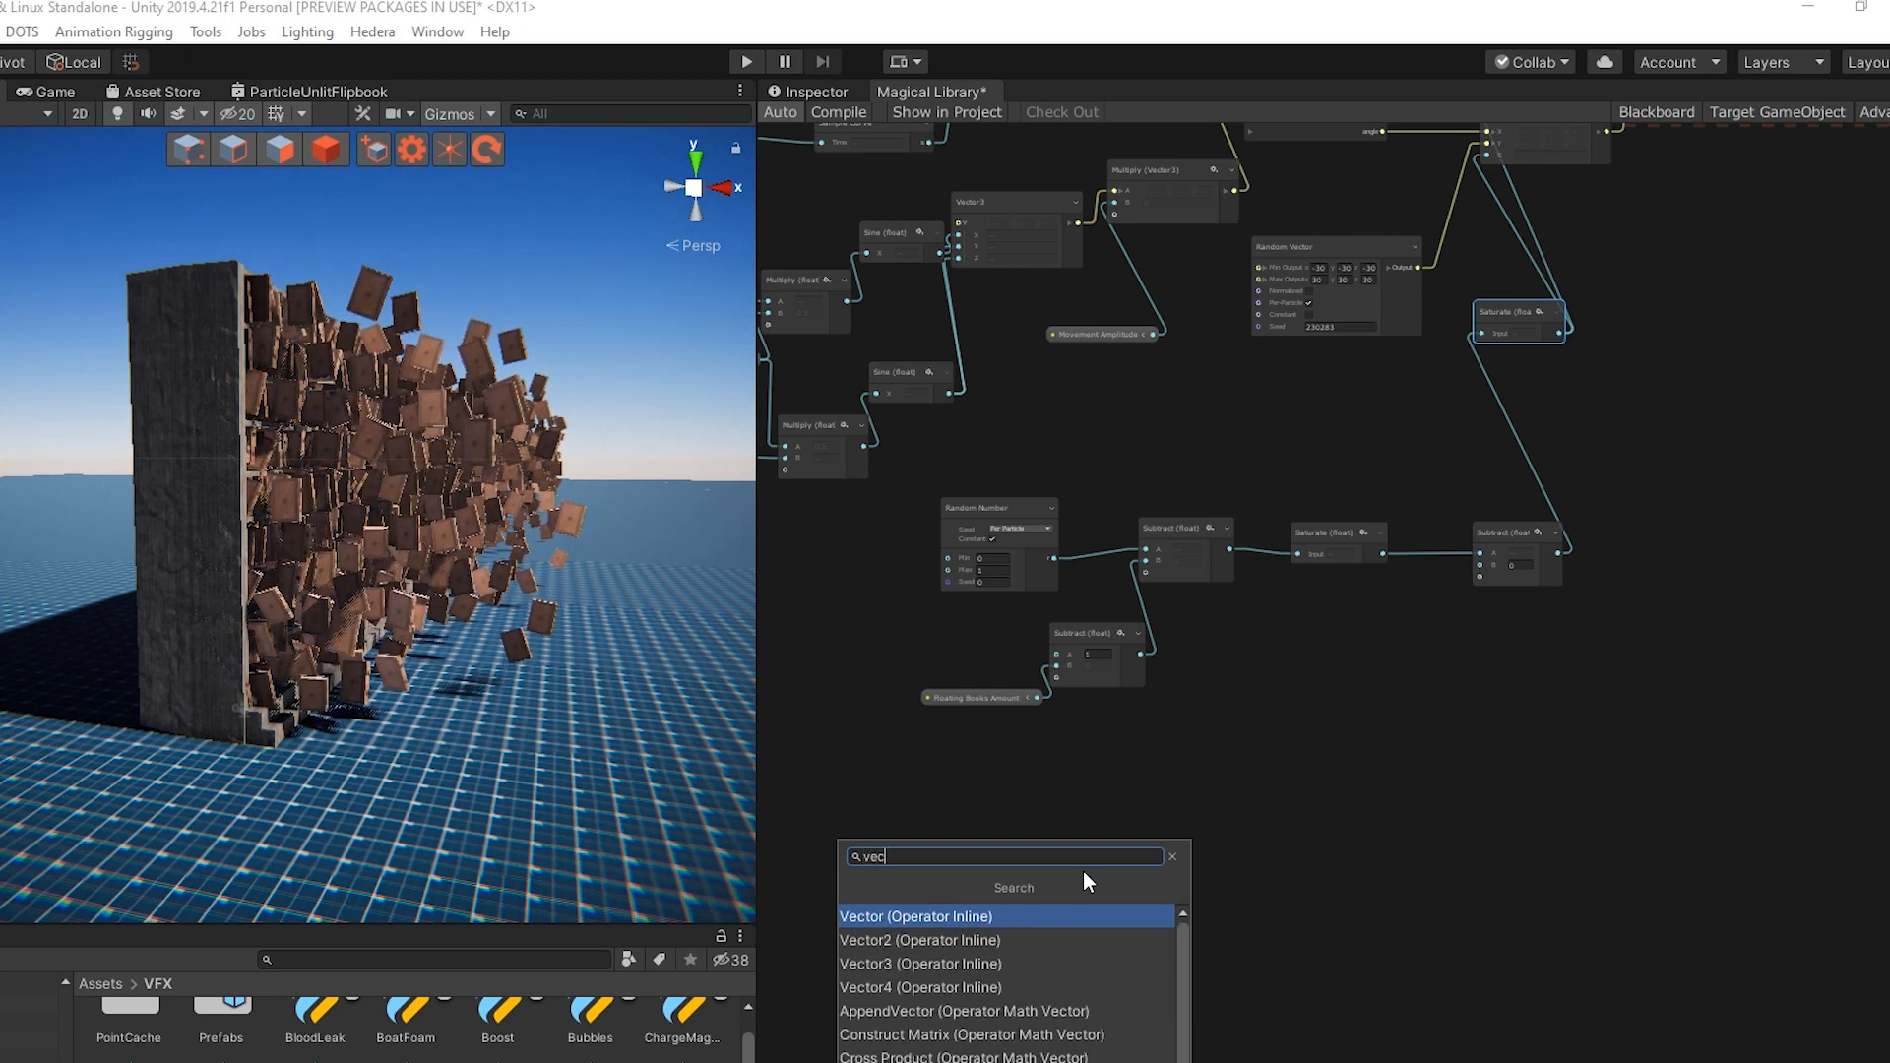
pyautogui.press('Down')
pyautogui.press('Down')
pyautogui.press('Return')
pyautogui.scroll(2, 1137, 872)
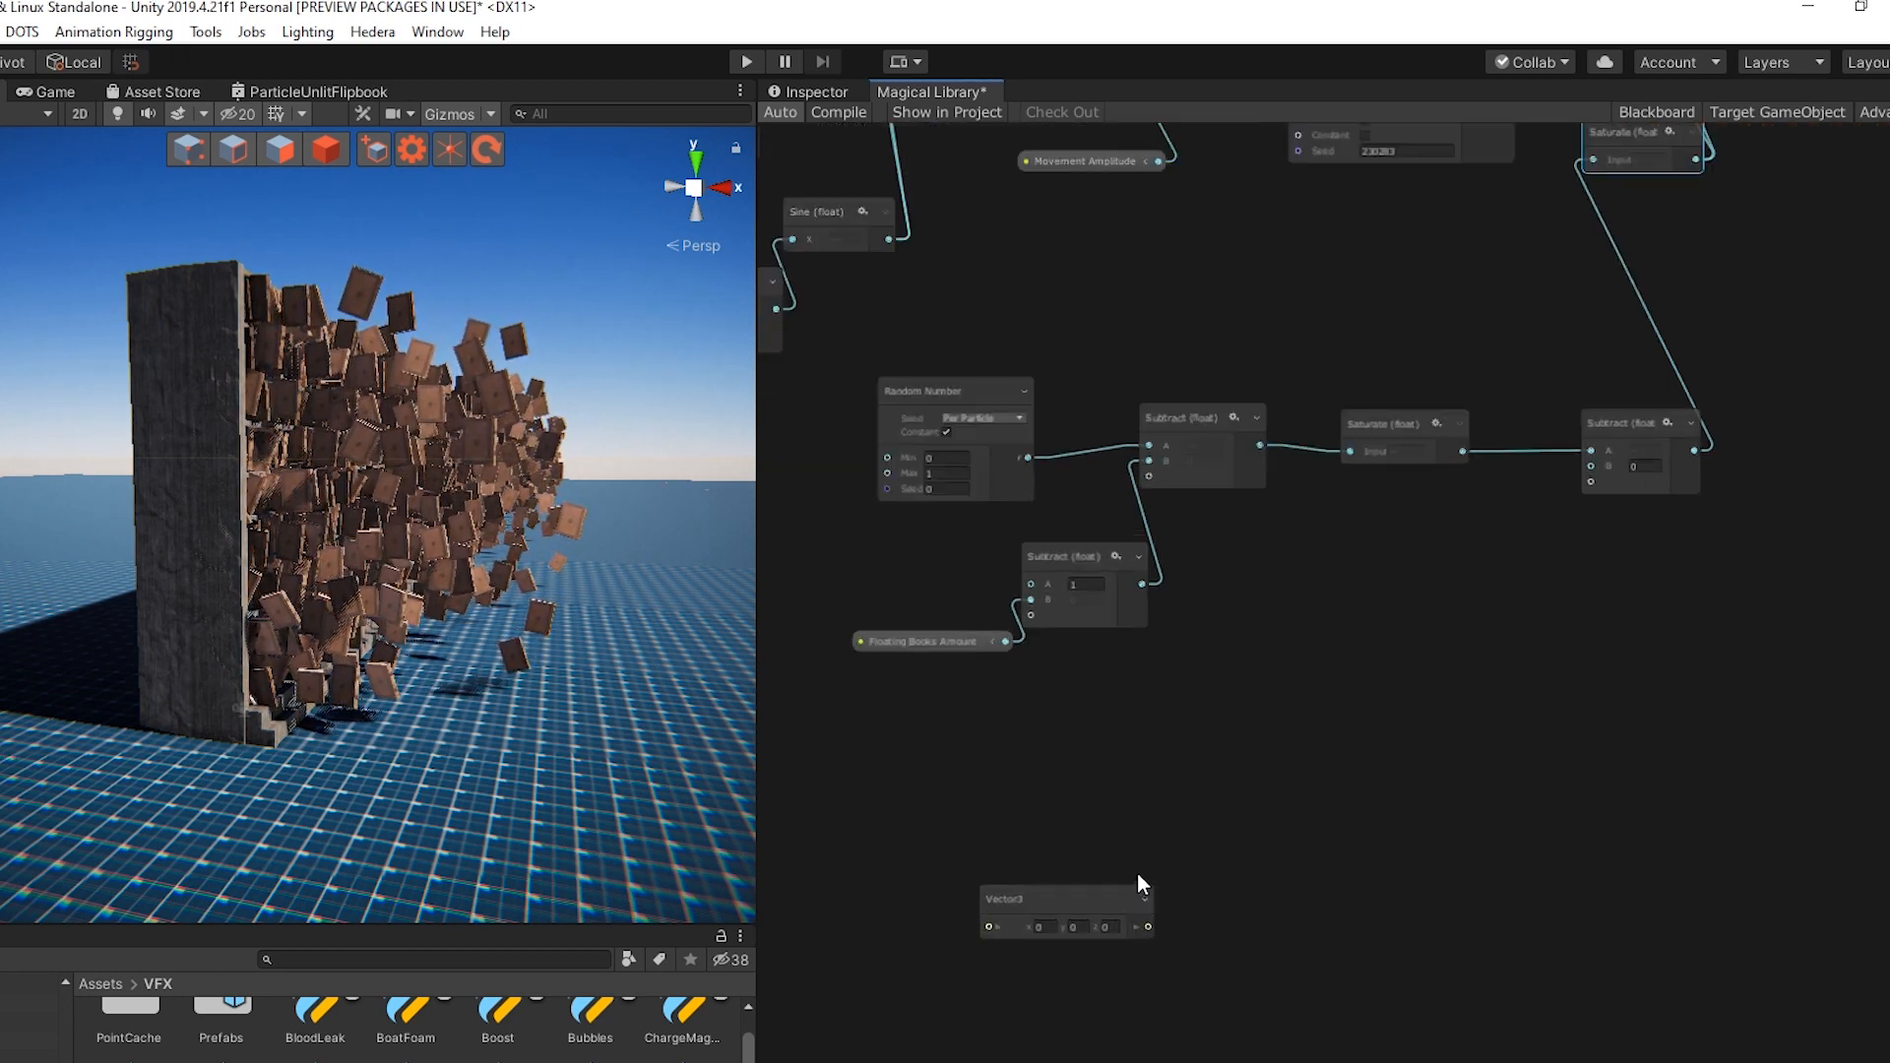
pyautogui.moveTo(1016, 906); pyautogui.dragTo(936, 848)
pyautogui.moveTo(996, 788); pyautogui.dragTo(1034, 759, button='middle')
pyautogui.moveTo(1002, 825); pyautogui.dragTo(898, 837)
# Add a Change Space (Position) node with Local target space, fed by the Vector3 output, and arrange both nodes side by side
pyautogui.moveTo(1001, 865); pyautogui.dragTo(1109, 856)
pyautogui.write('change')
pyautogui.press('Return')
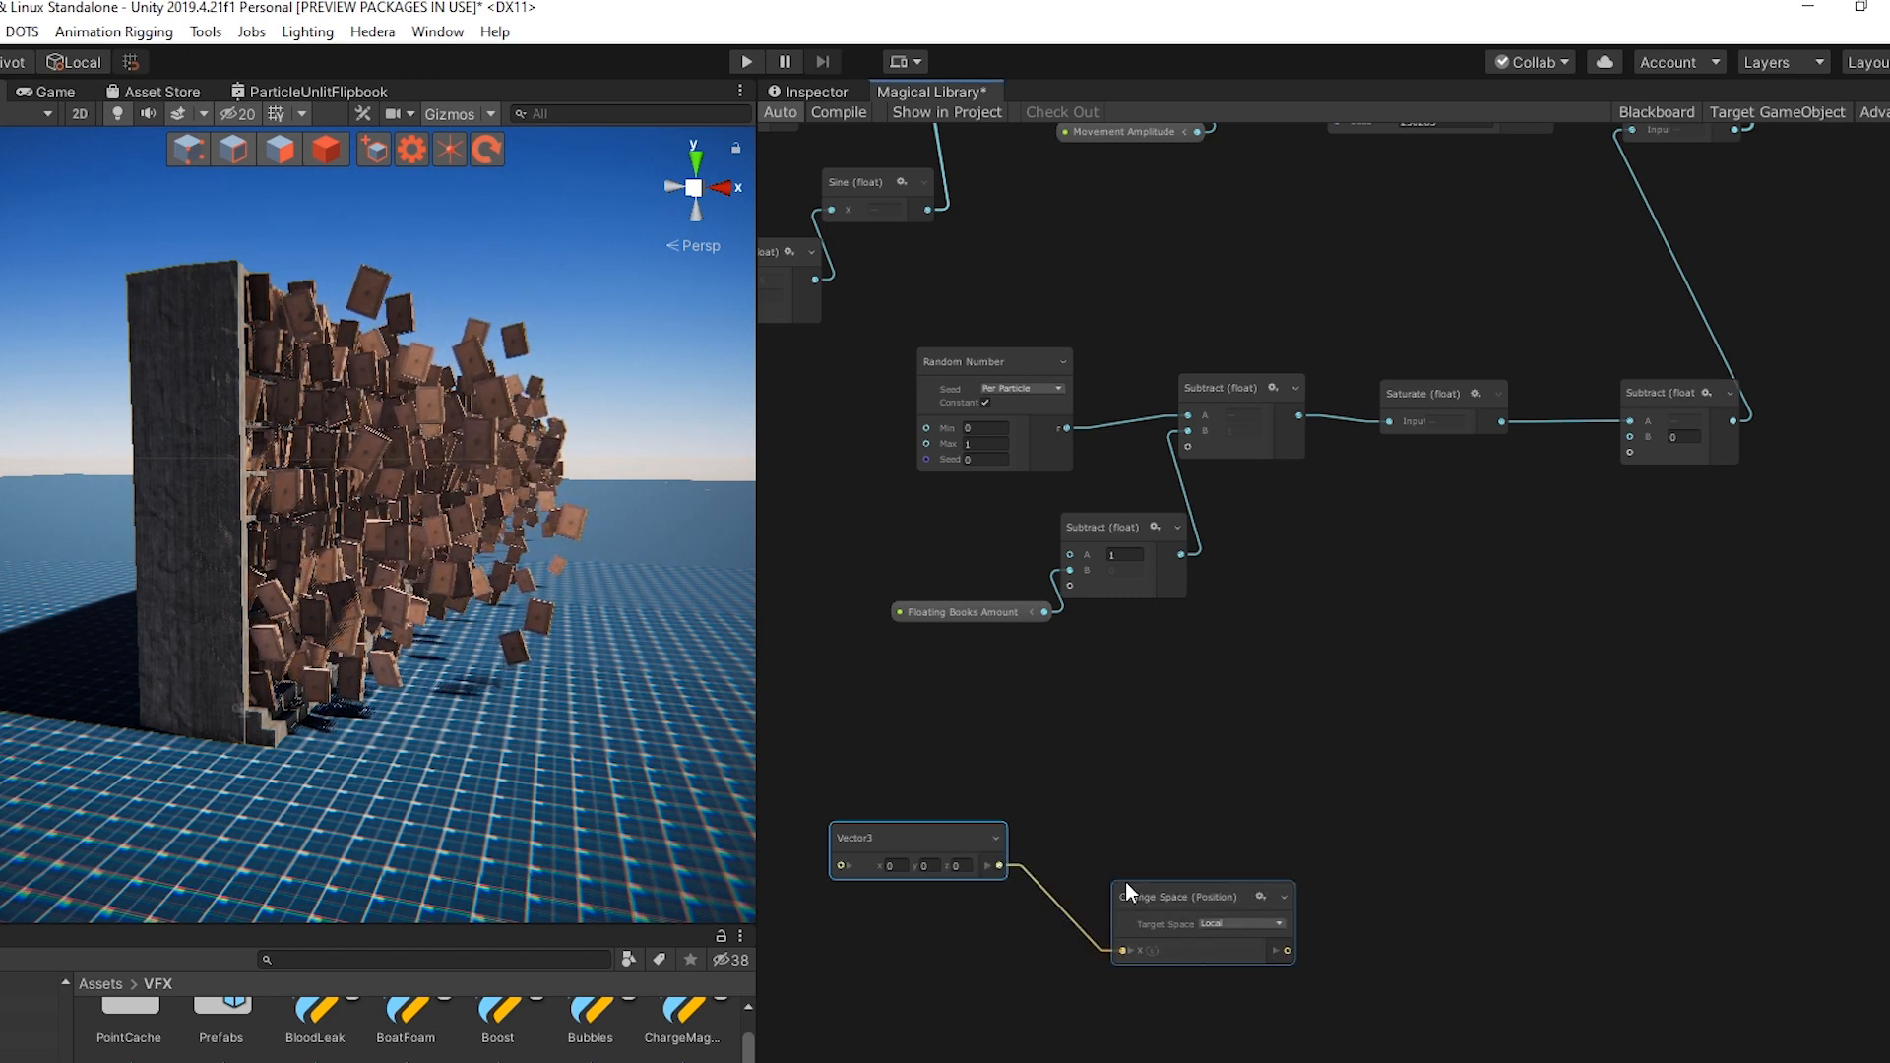
pyautogui.moveTo(1162, 897); pyautogui.dragTo(1142, 833)
pyautogui.click(1205, 849)
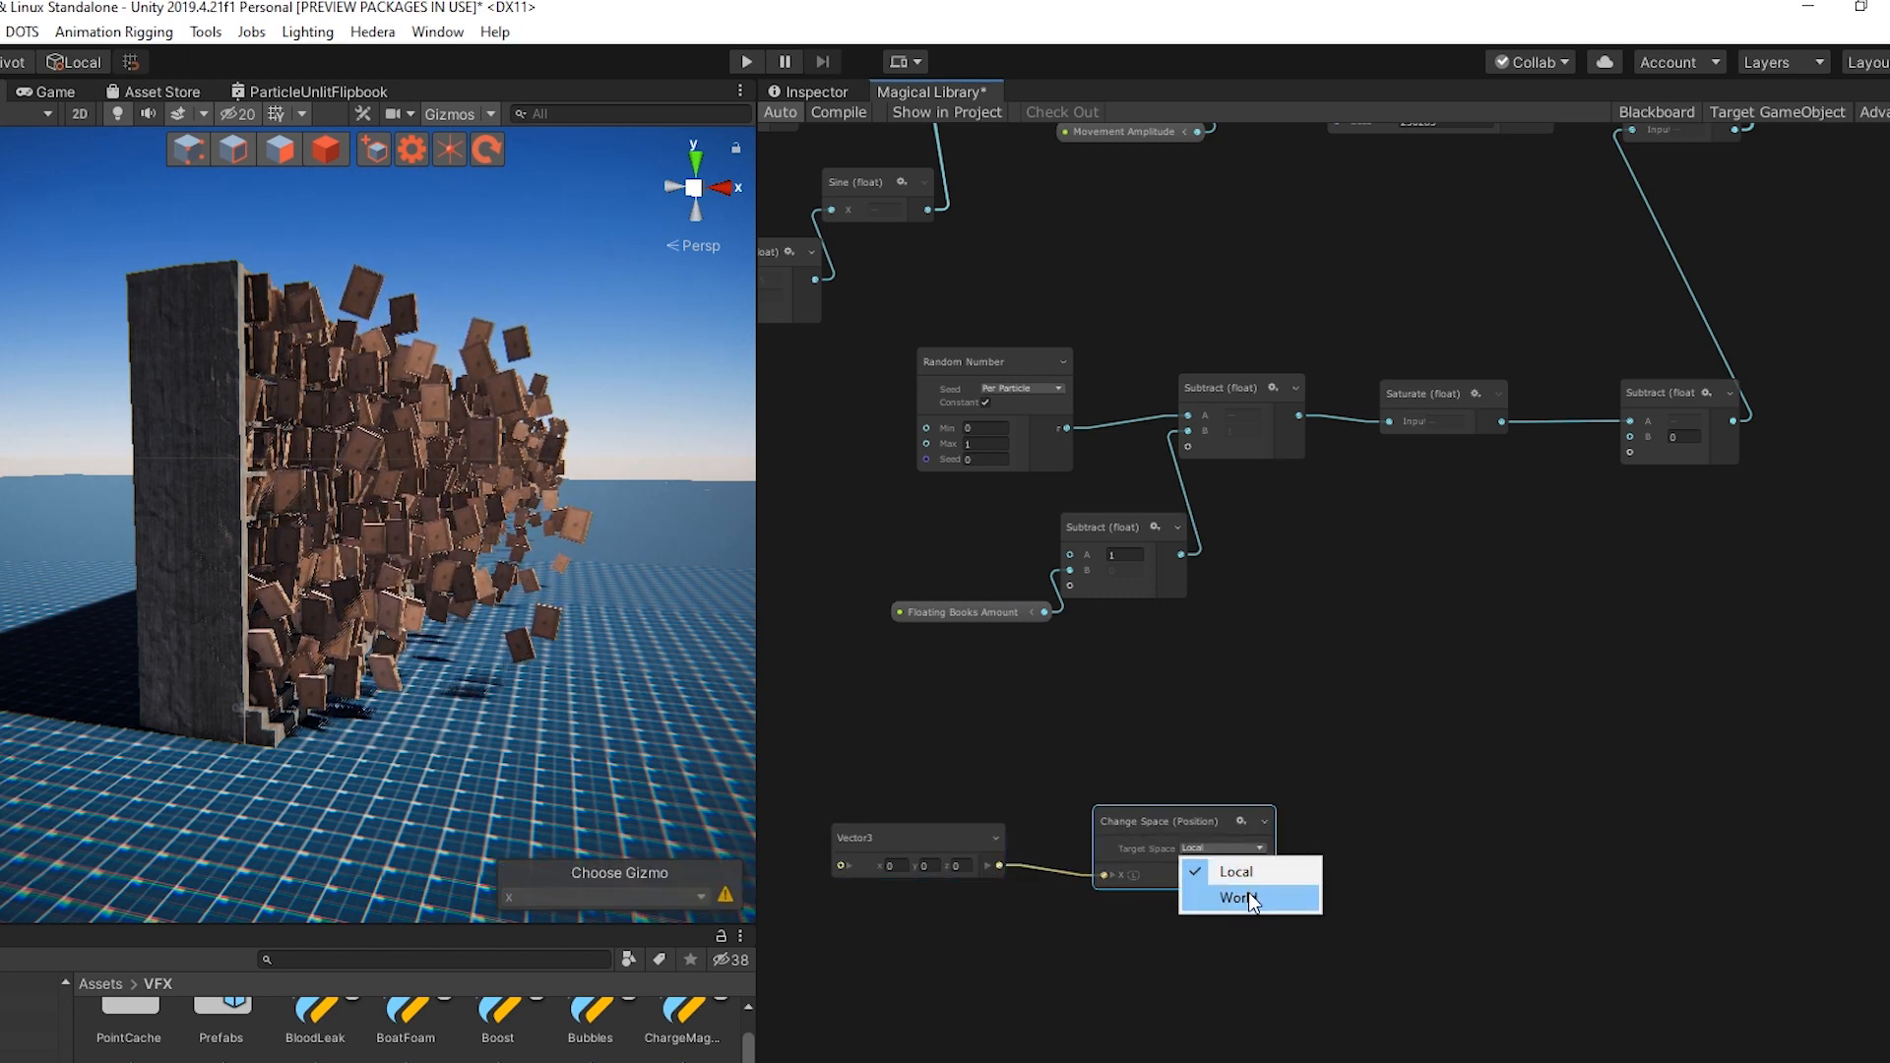
pyautogui.click(1139, 884)
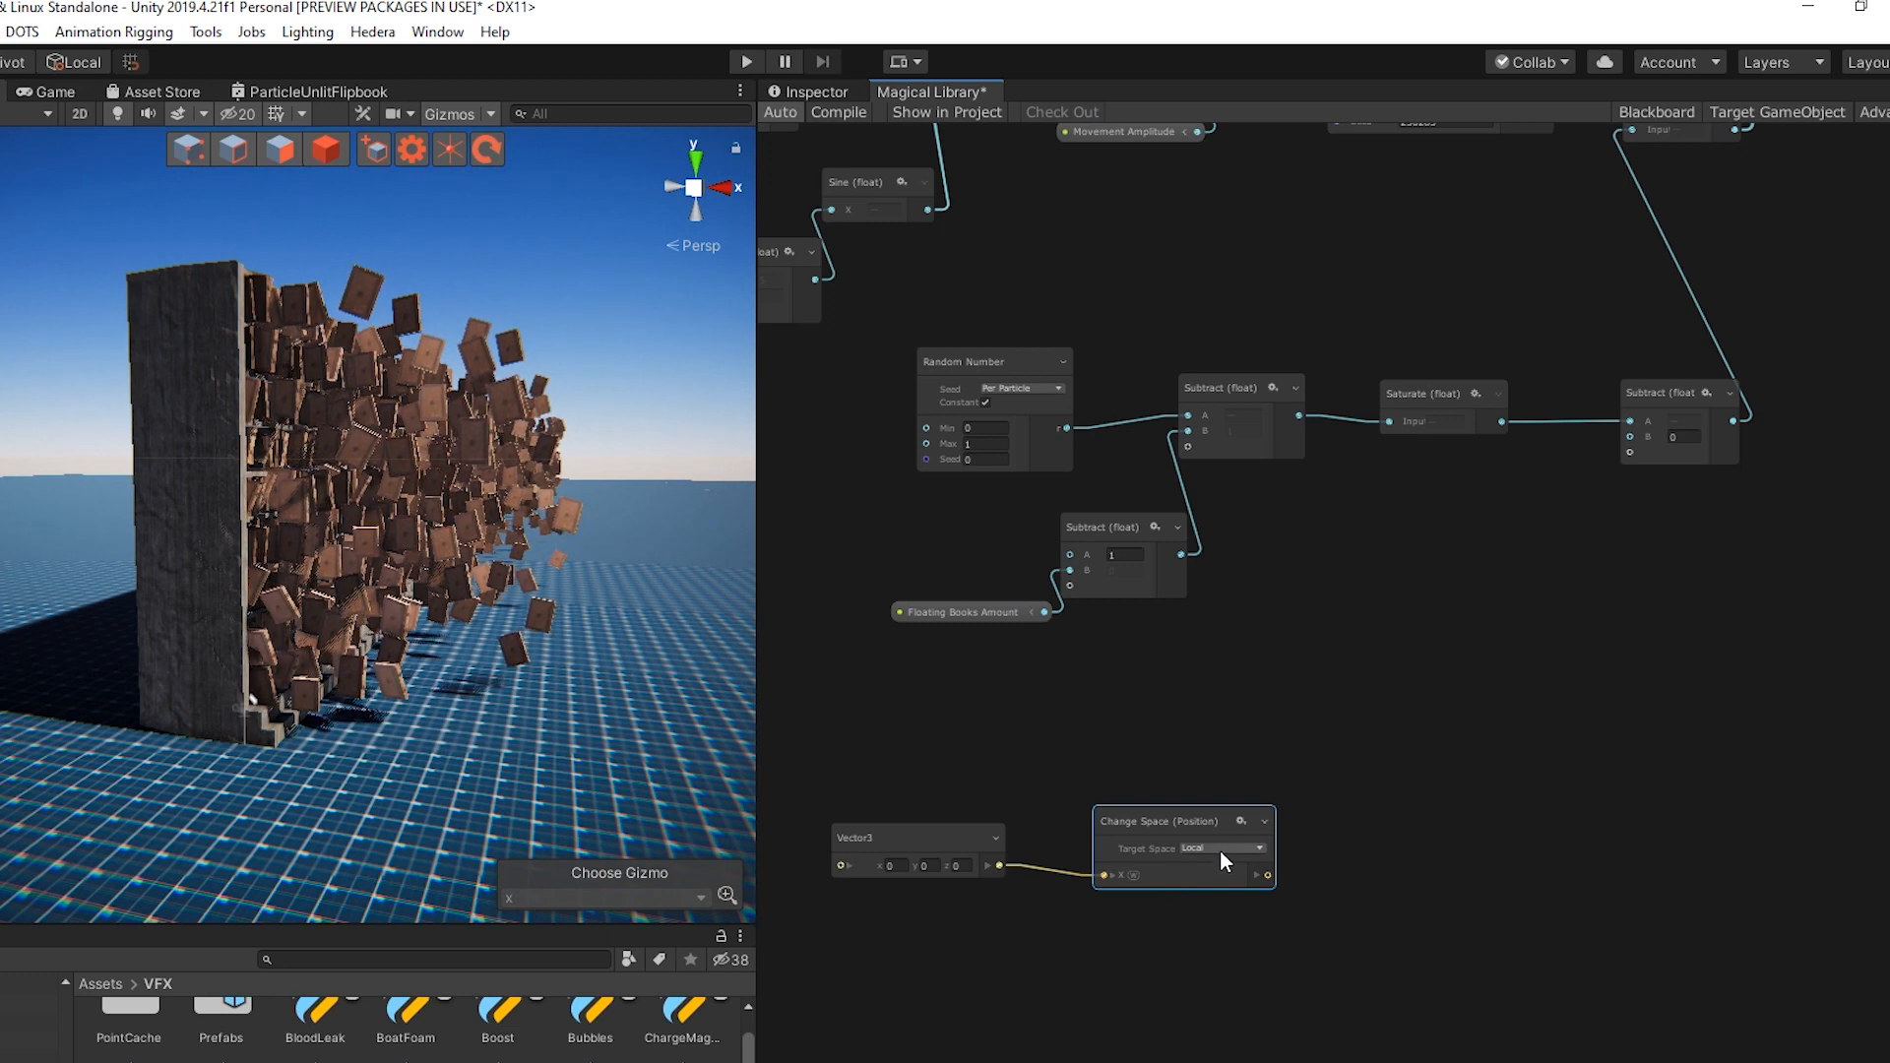
pyautogui.moveTo(1279, 888); pyautogui.dragTo(1184, 937, button='middle')
pyautogui.moveTo(837, 900); pyautogui.dragTo(960, 908)
pyautogui.moveTo(1094, 878); pyautogui.dragTo(1172, 899)
# Add a Get Attribute: position (Current) node above the new Vector3 node
pyautogui.rightClick(903, 764)
pyautogui.click(953, 774)
pyautogui.write('pos')
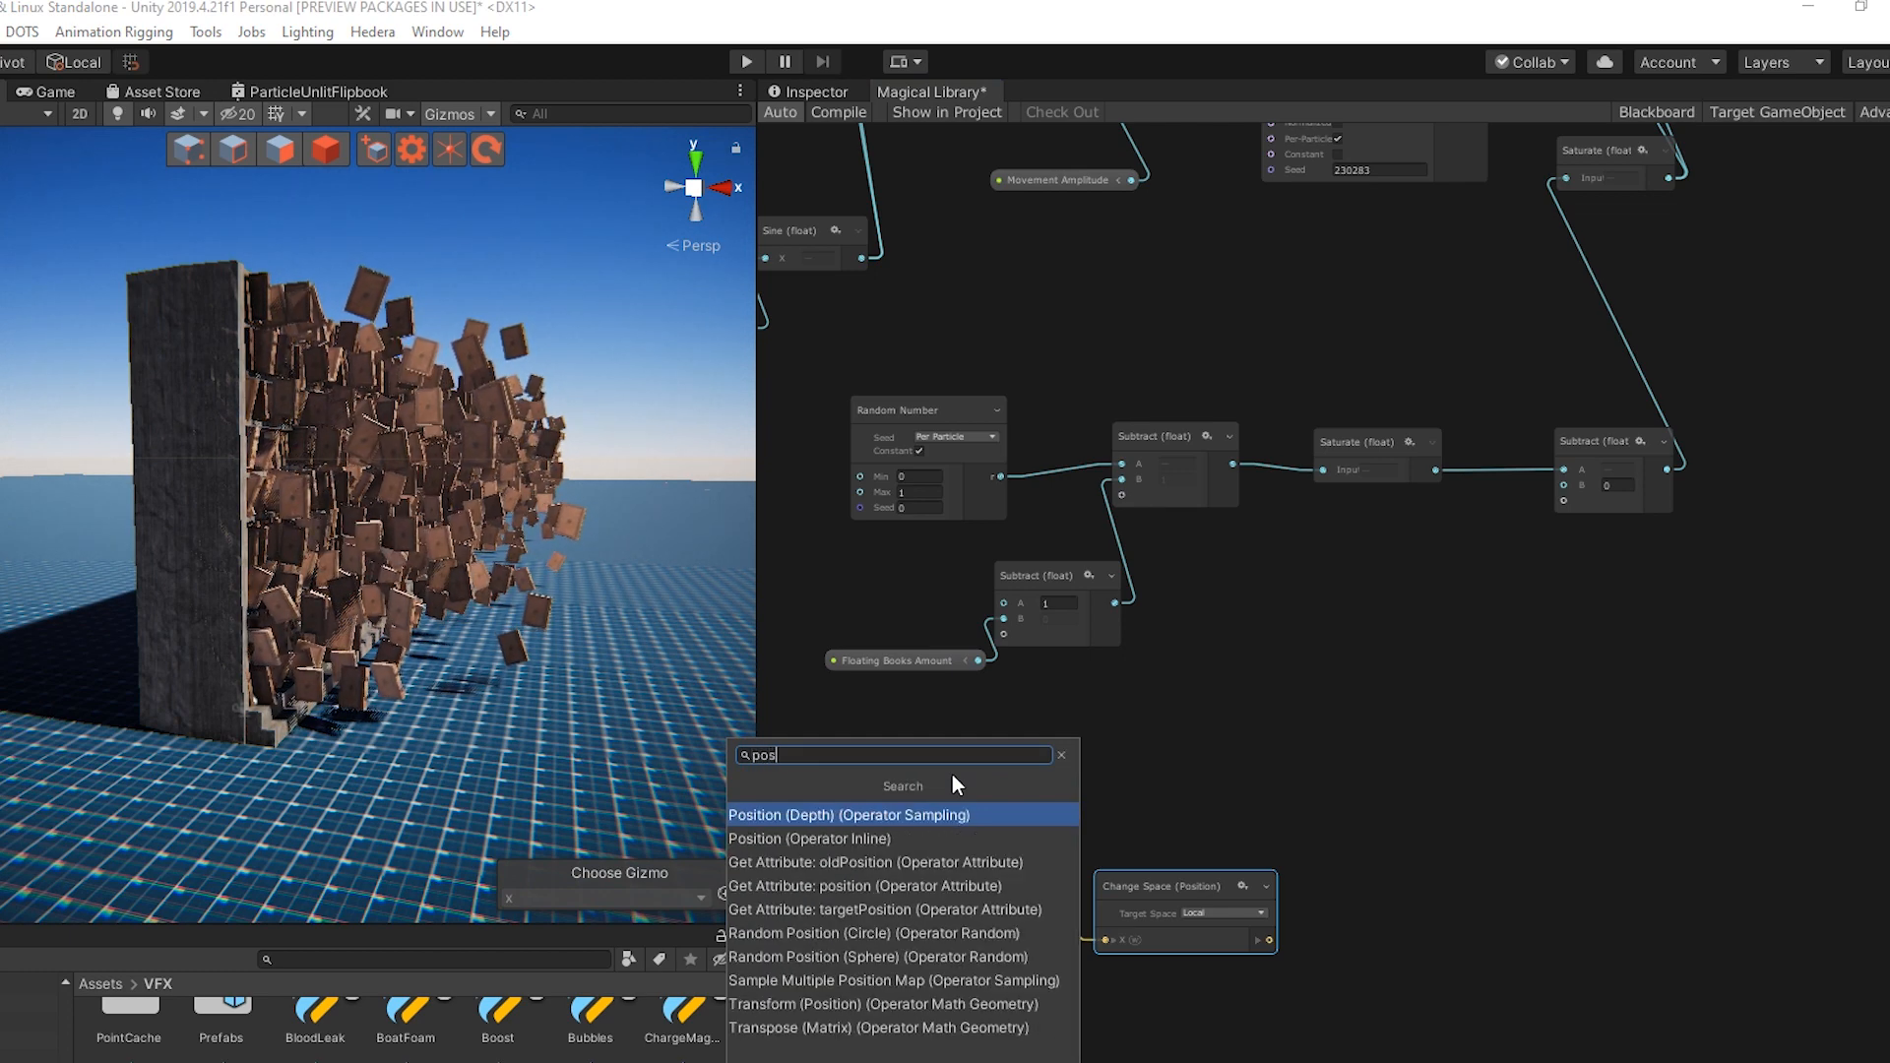
pyautogui.click(975, 885)
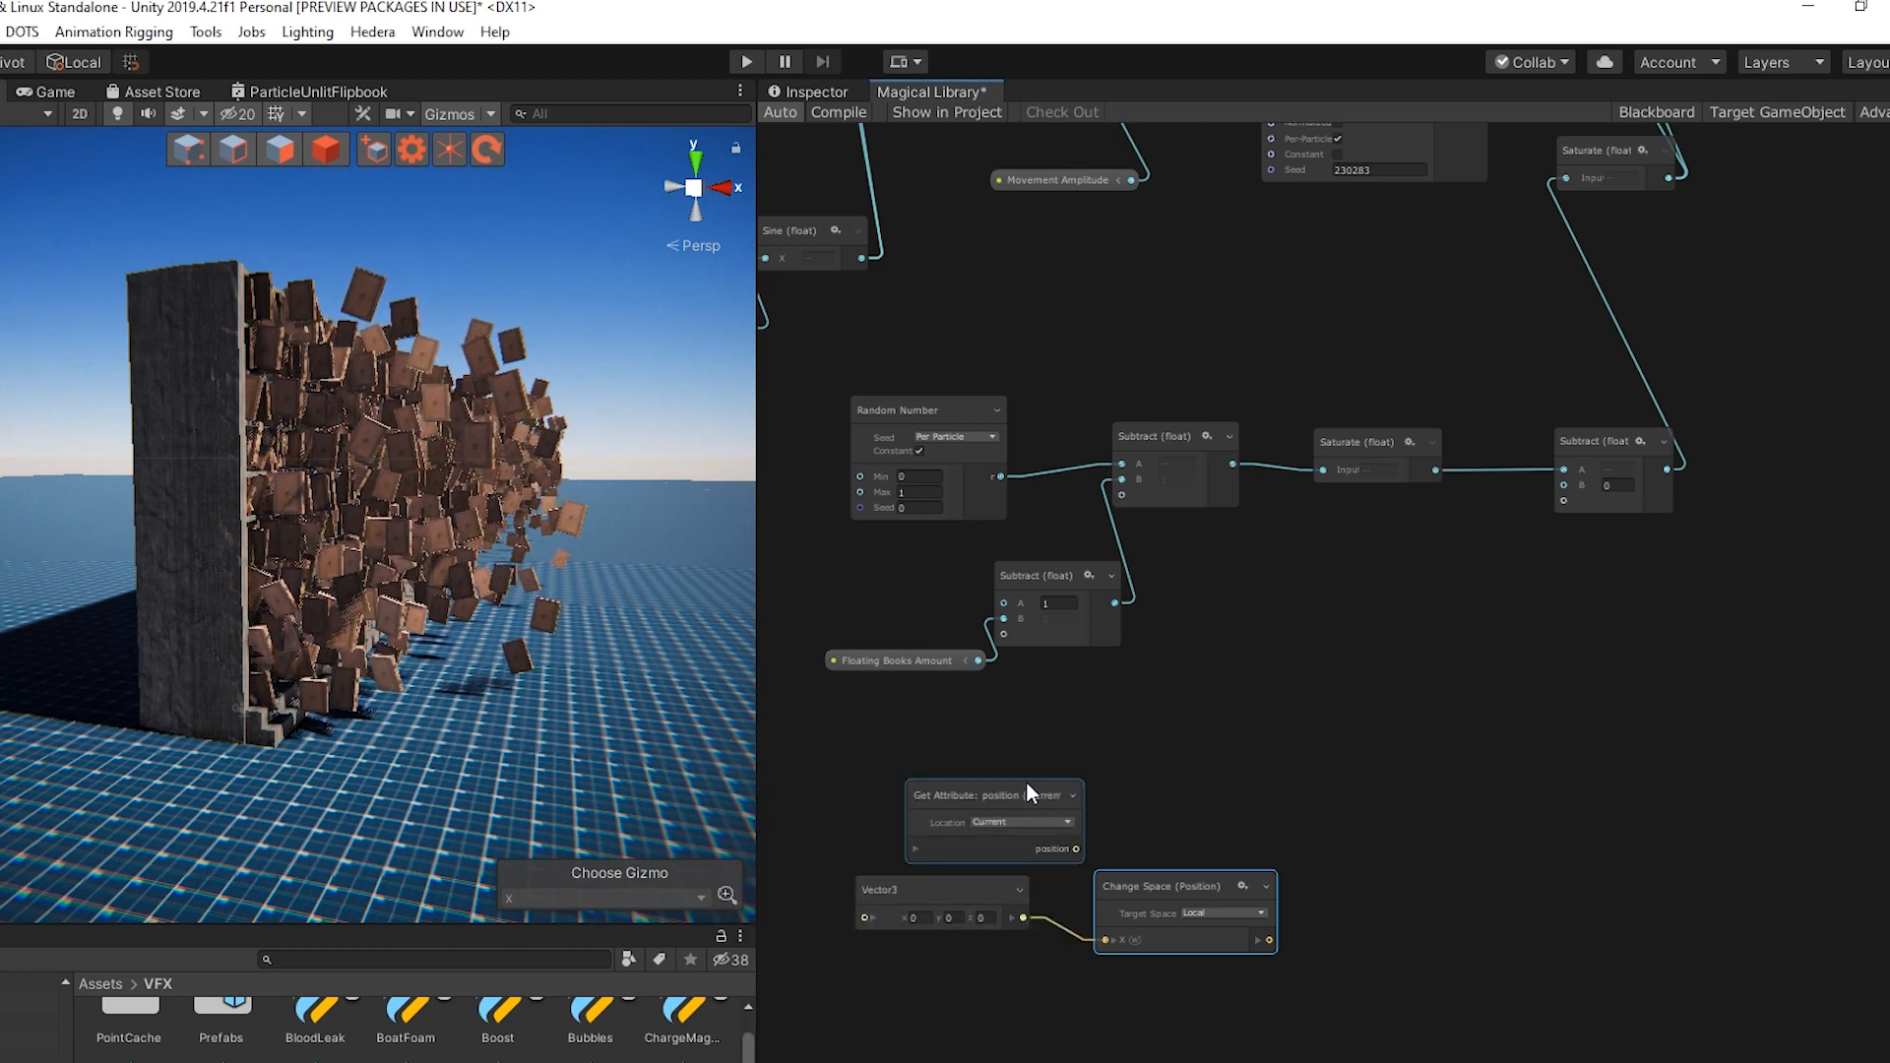
pyautogui.moveTo(1026, 785); pyautogui.dragTo(1036, 744)
pyautogui.moveTo(1095, 808); pyautogui.dragTo(1229, 796)
pyautogui.write('dist')
pyautogui.press('Return')
pyautogui.moveTo(1442, 841); pyautogui.dragTo(1450, 793)
pyautogui.press('Delete')
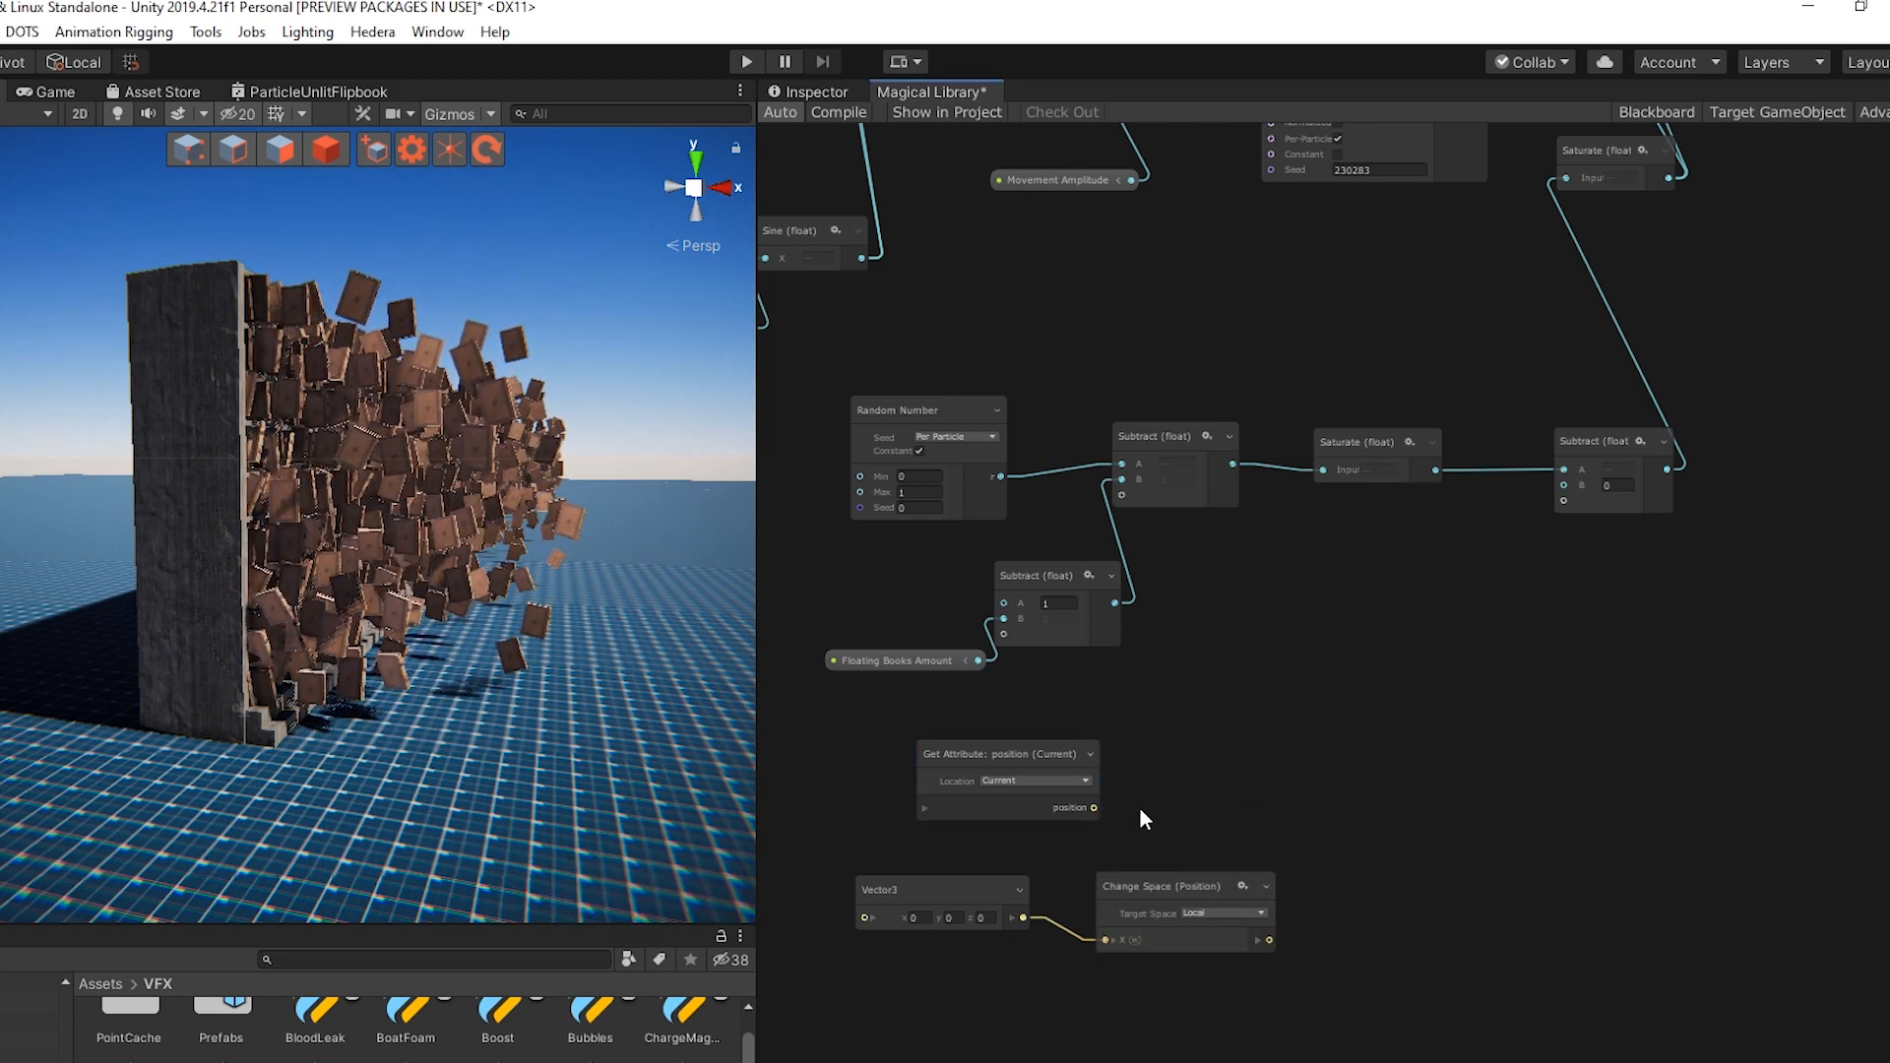
# Add a vector Distance node with the position attribute as input A and the Change Space output as input B
pyautogui.moveTo(1096, 808); pyautogui.dragTo(1346, 809)
pyautogui.write('distance')
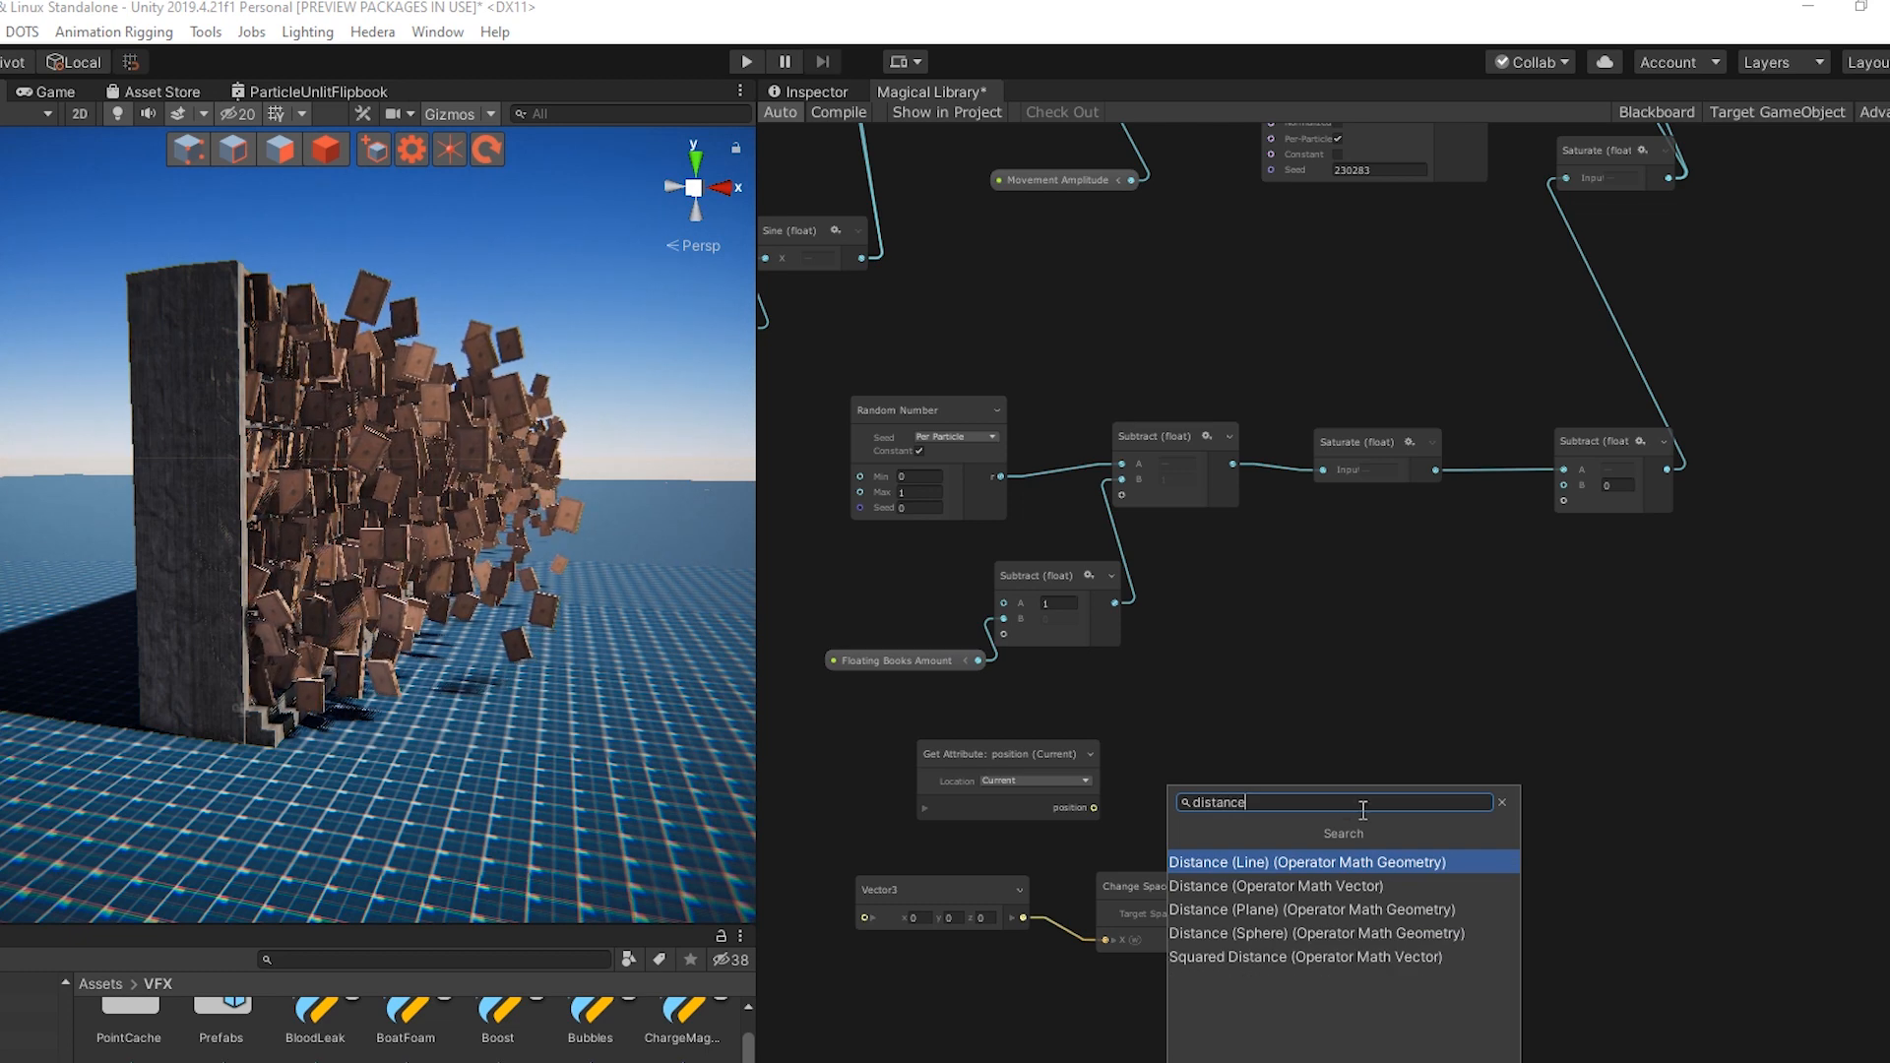
pyautogui.click(1396, 886)
pyautogui.moveTo(1413, 842); pyautogui.dragTo(1437, 800)
pyautogui.moveTo(1270, 940); pyautogui.dragTo(1367, 845)
pyautogui.moveTo(1567, 884); pyautogui.dragTo(1436, 910, button='middle')
pyautogui.moveTo(1238, 843); pyautogui.dragTo(1133, 799)
# Add a Divide node that takes the Distance output as its A input
pyautogui.moveTo(1248, 829); pyautogui.dragTo(1313, 825)
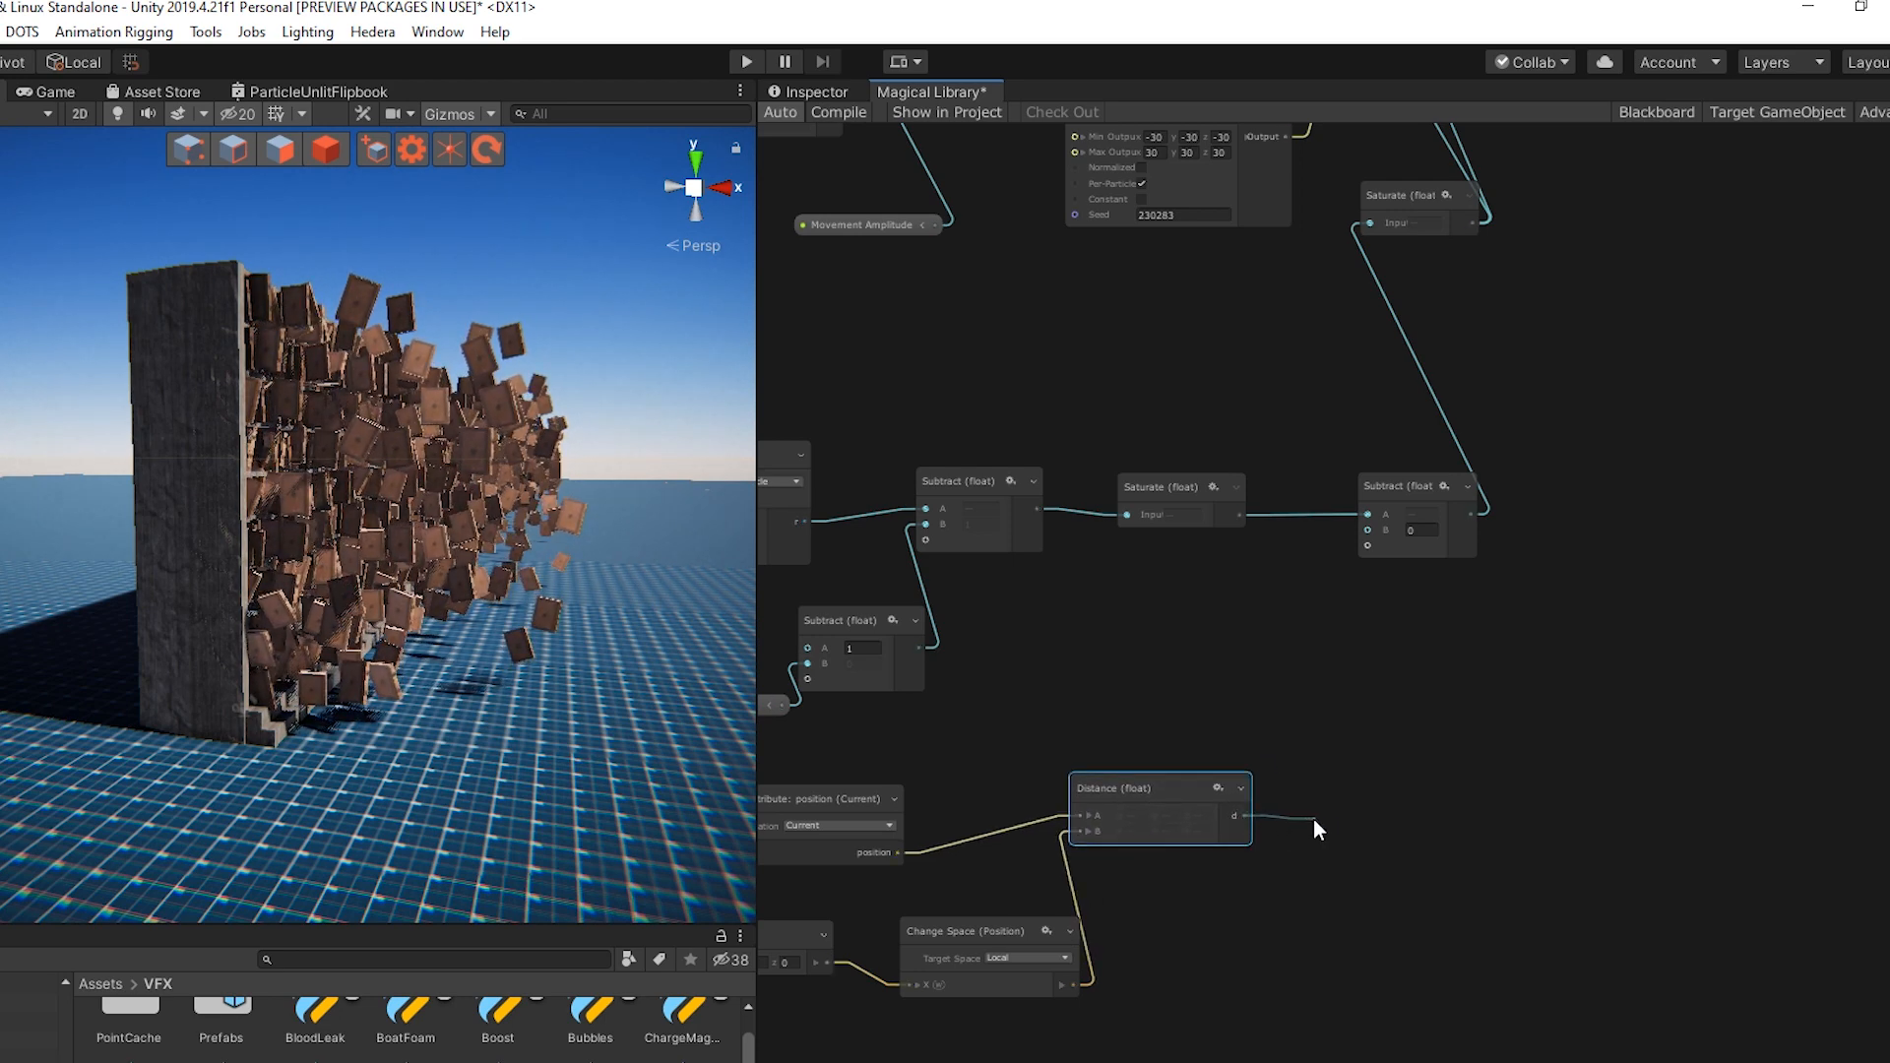
pyautogui.write('divide')
pyautogui.press('Return')
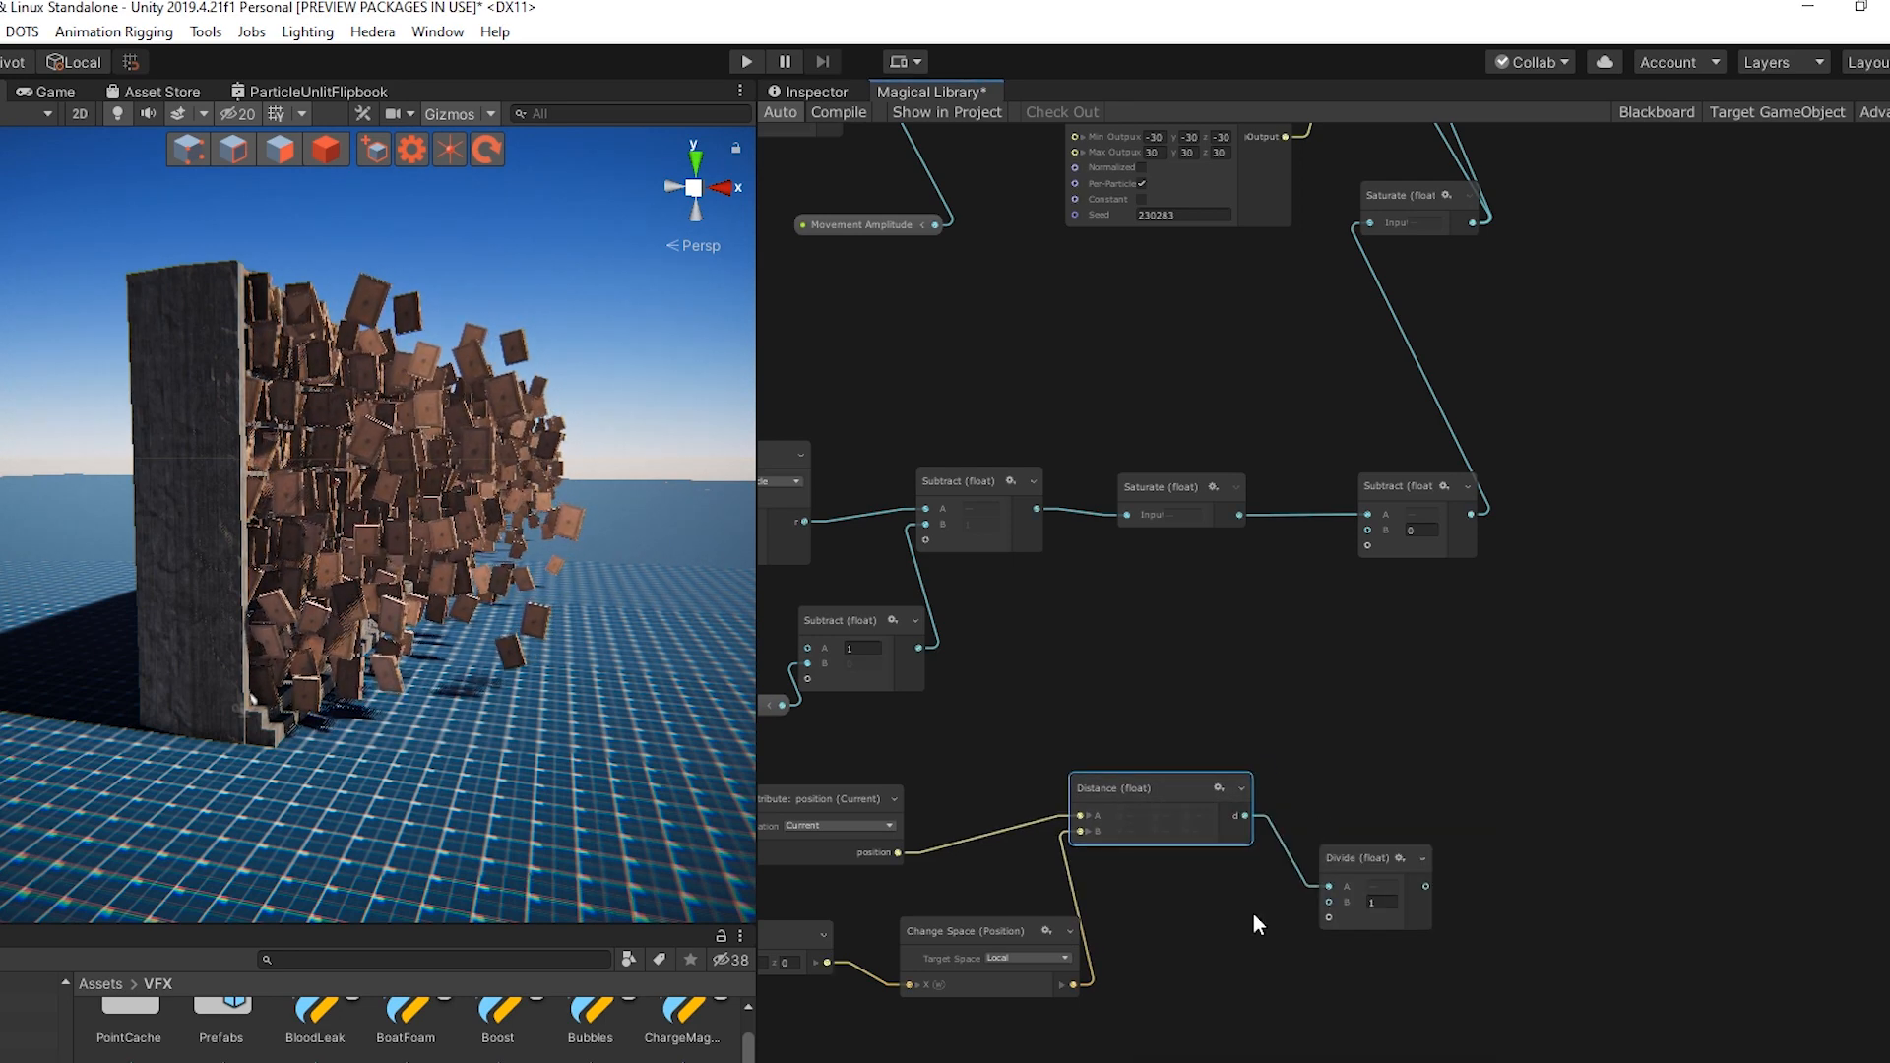
# Add a float node with the value 5 below the Distance node
pyautogui.rightClick(1242, 957)
pyautogui.click(1250, 972)
pyautogui.write('float')
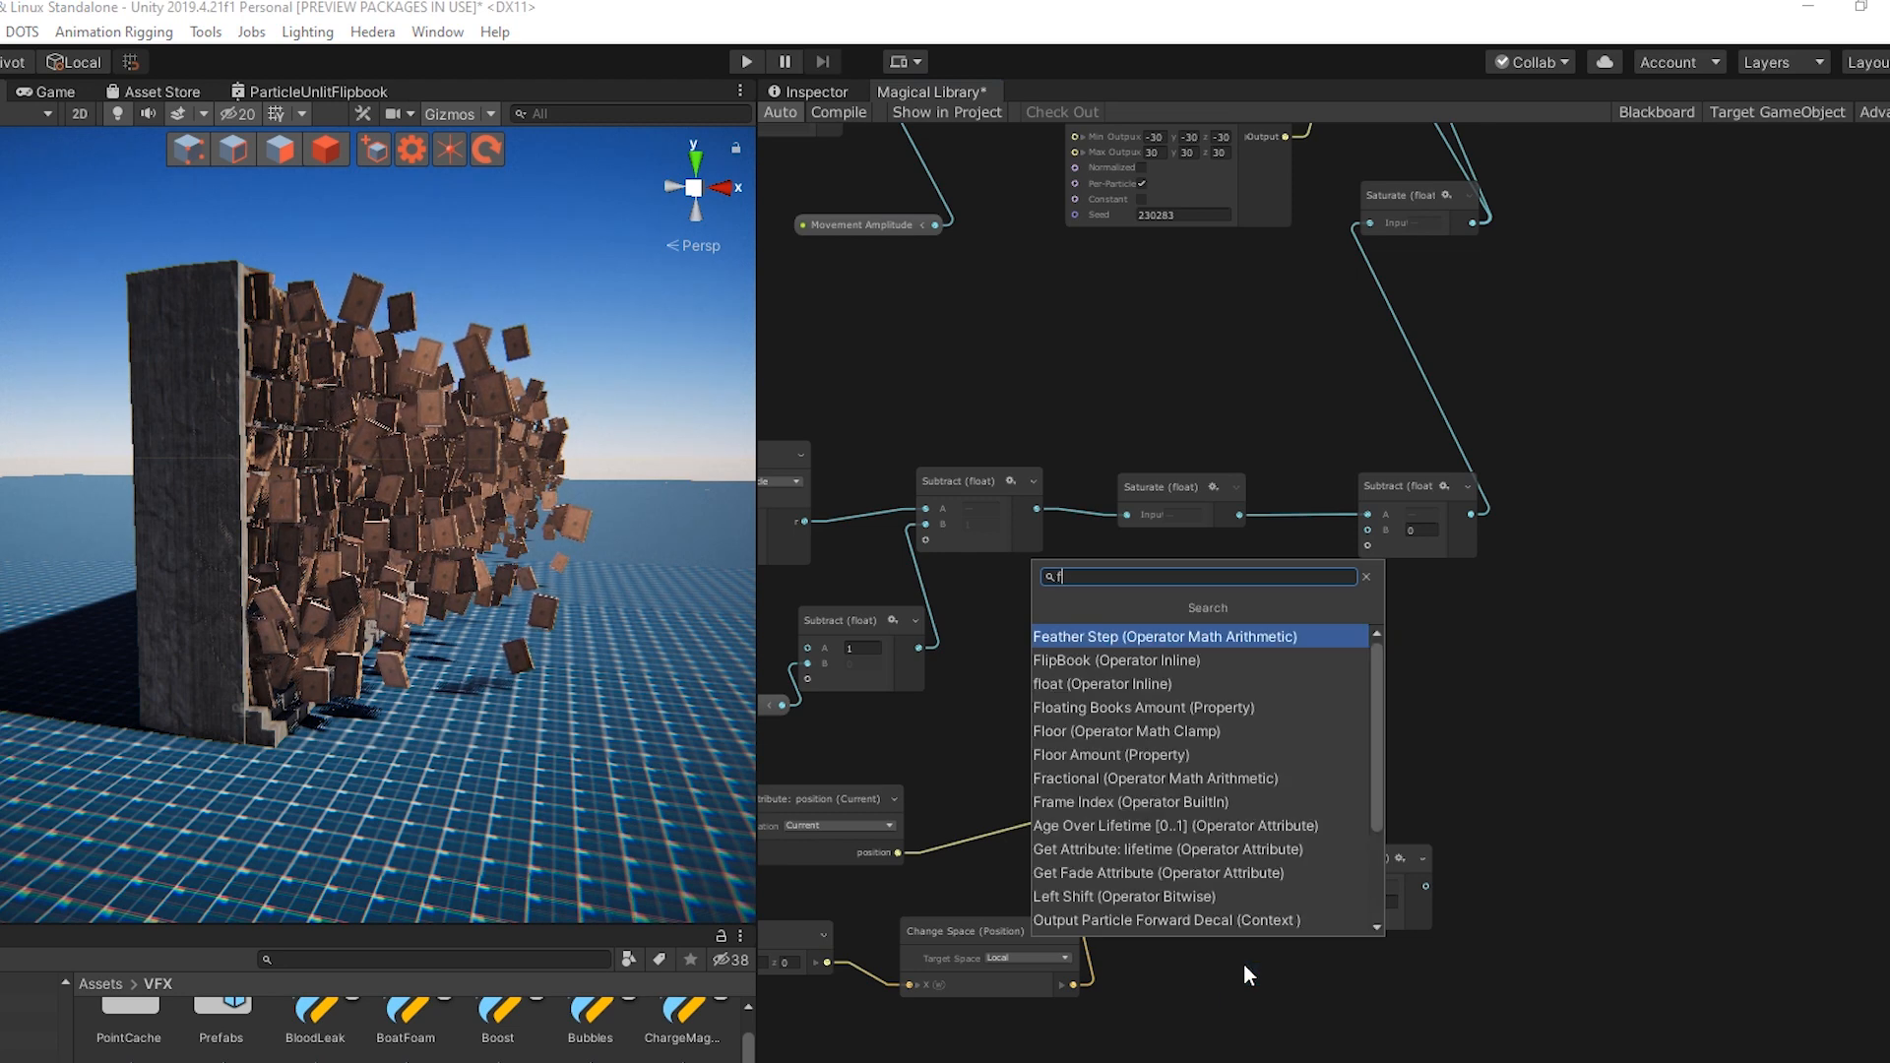
pyautogui.press('Return')
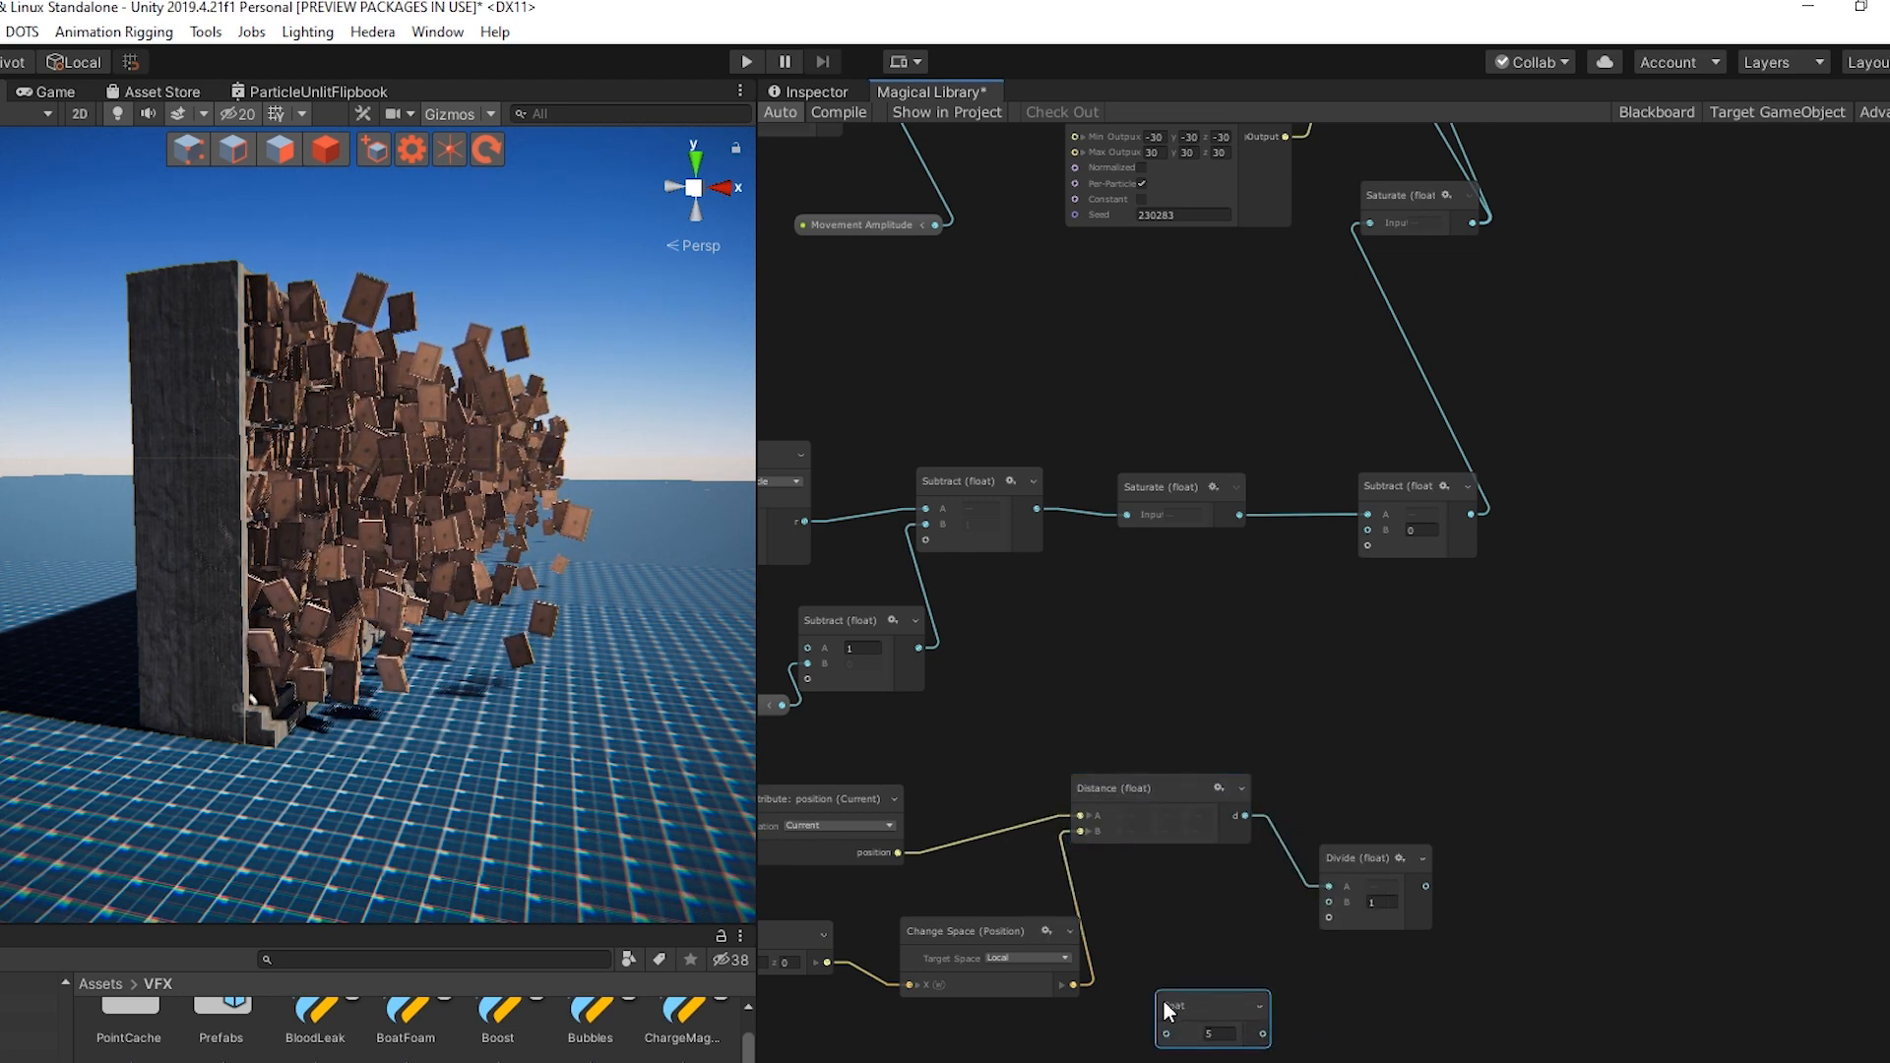
pyautogui.moveTo(1164, 1001); pyautogui.dragTo(1141, 1007)
# Convert the float to an exposed property and wire it through the Divide node's B input into the last Subtract's B input
pyautogui.rightClick(1211, 1014)
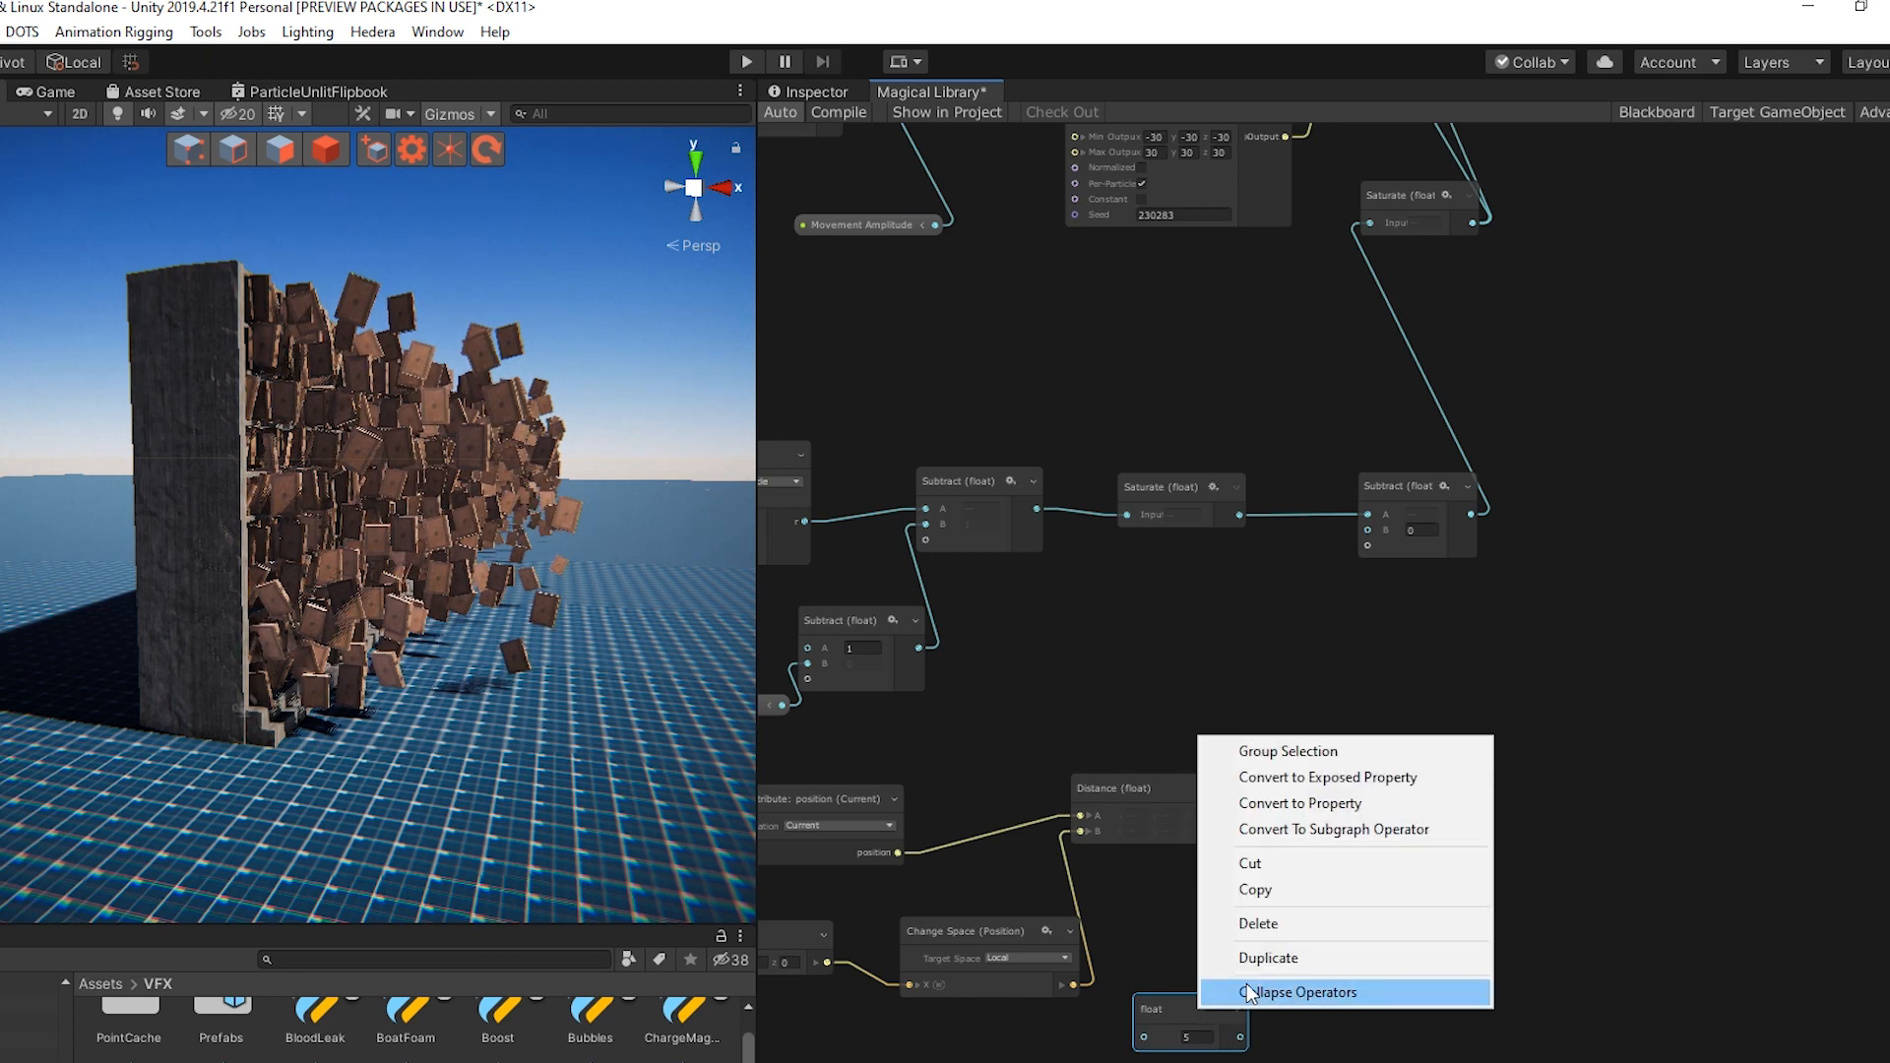
pyautogui.click(1309, 777)
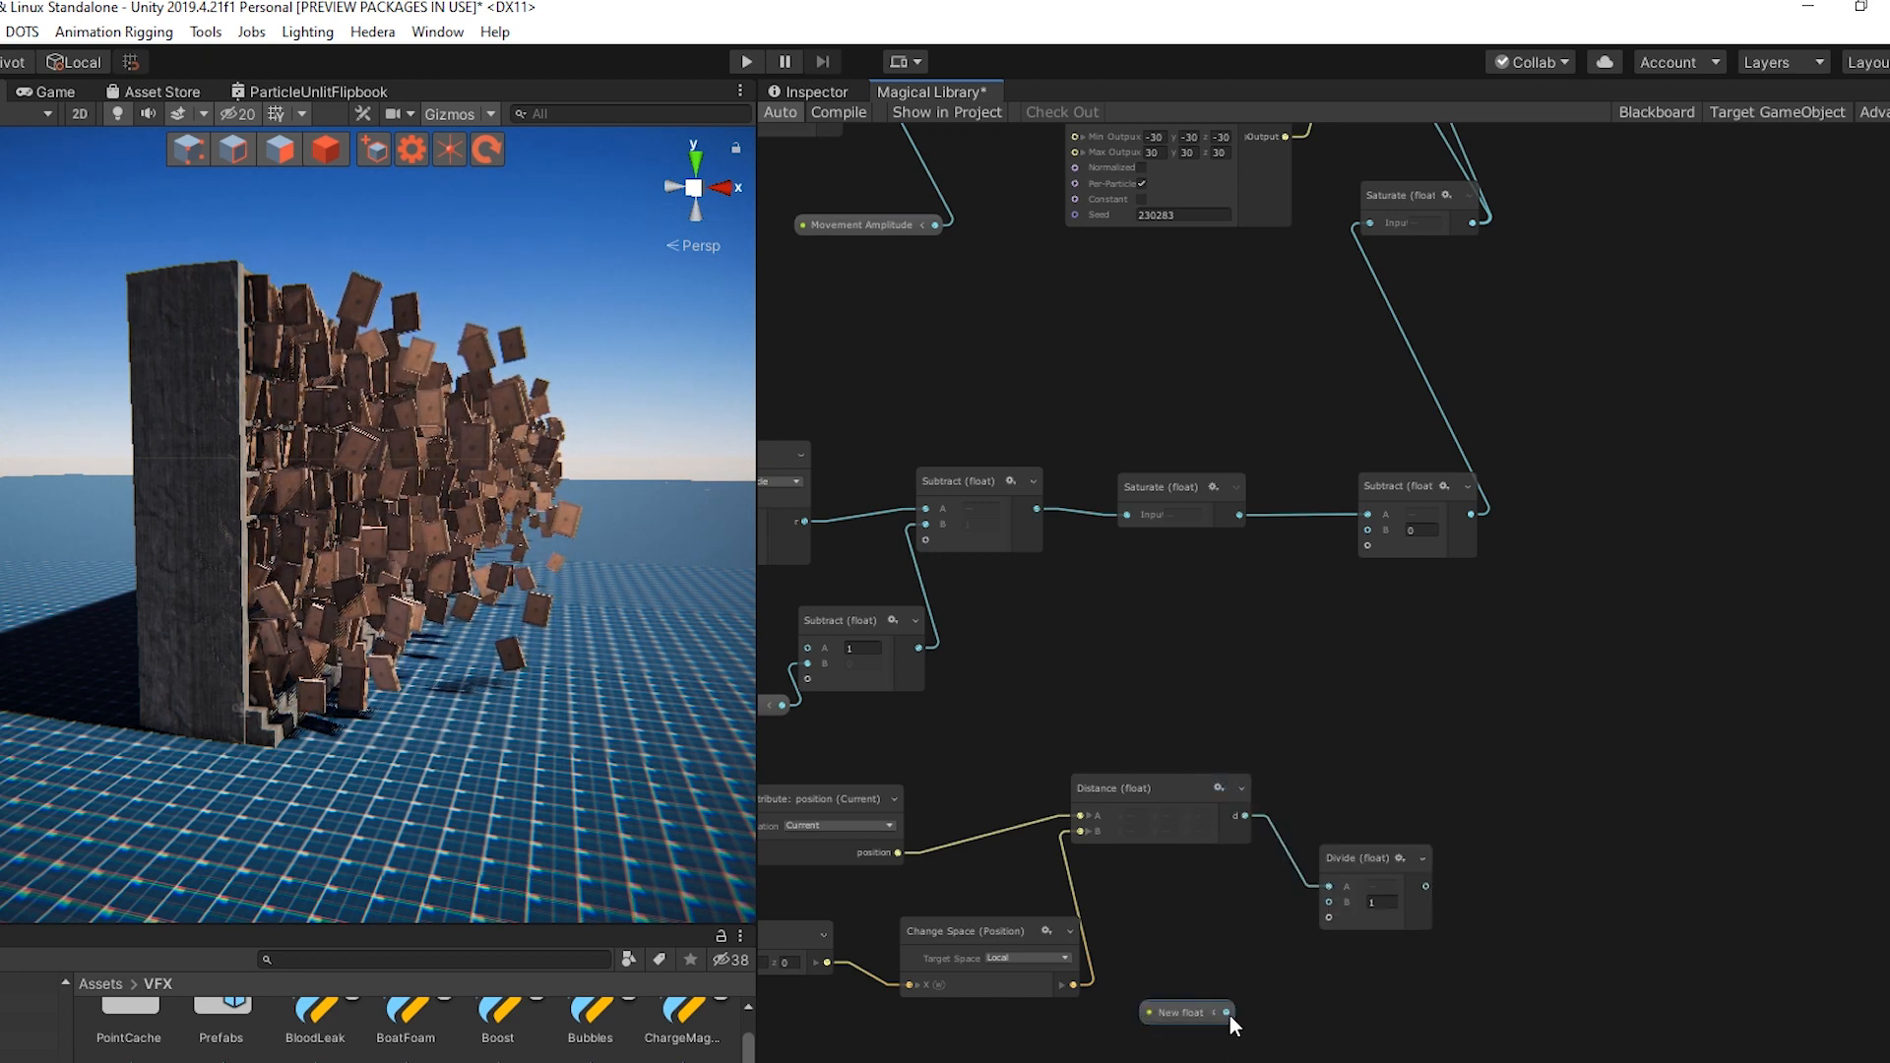
pyautogui.moveTo(1309, 916); pyautogui.dragTo(1369, 532)
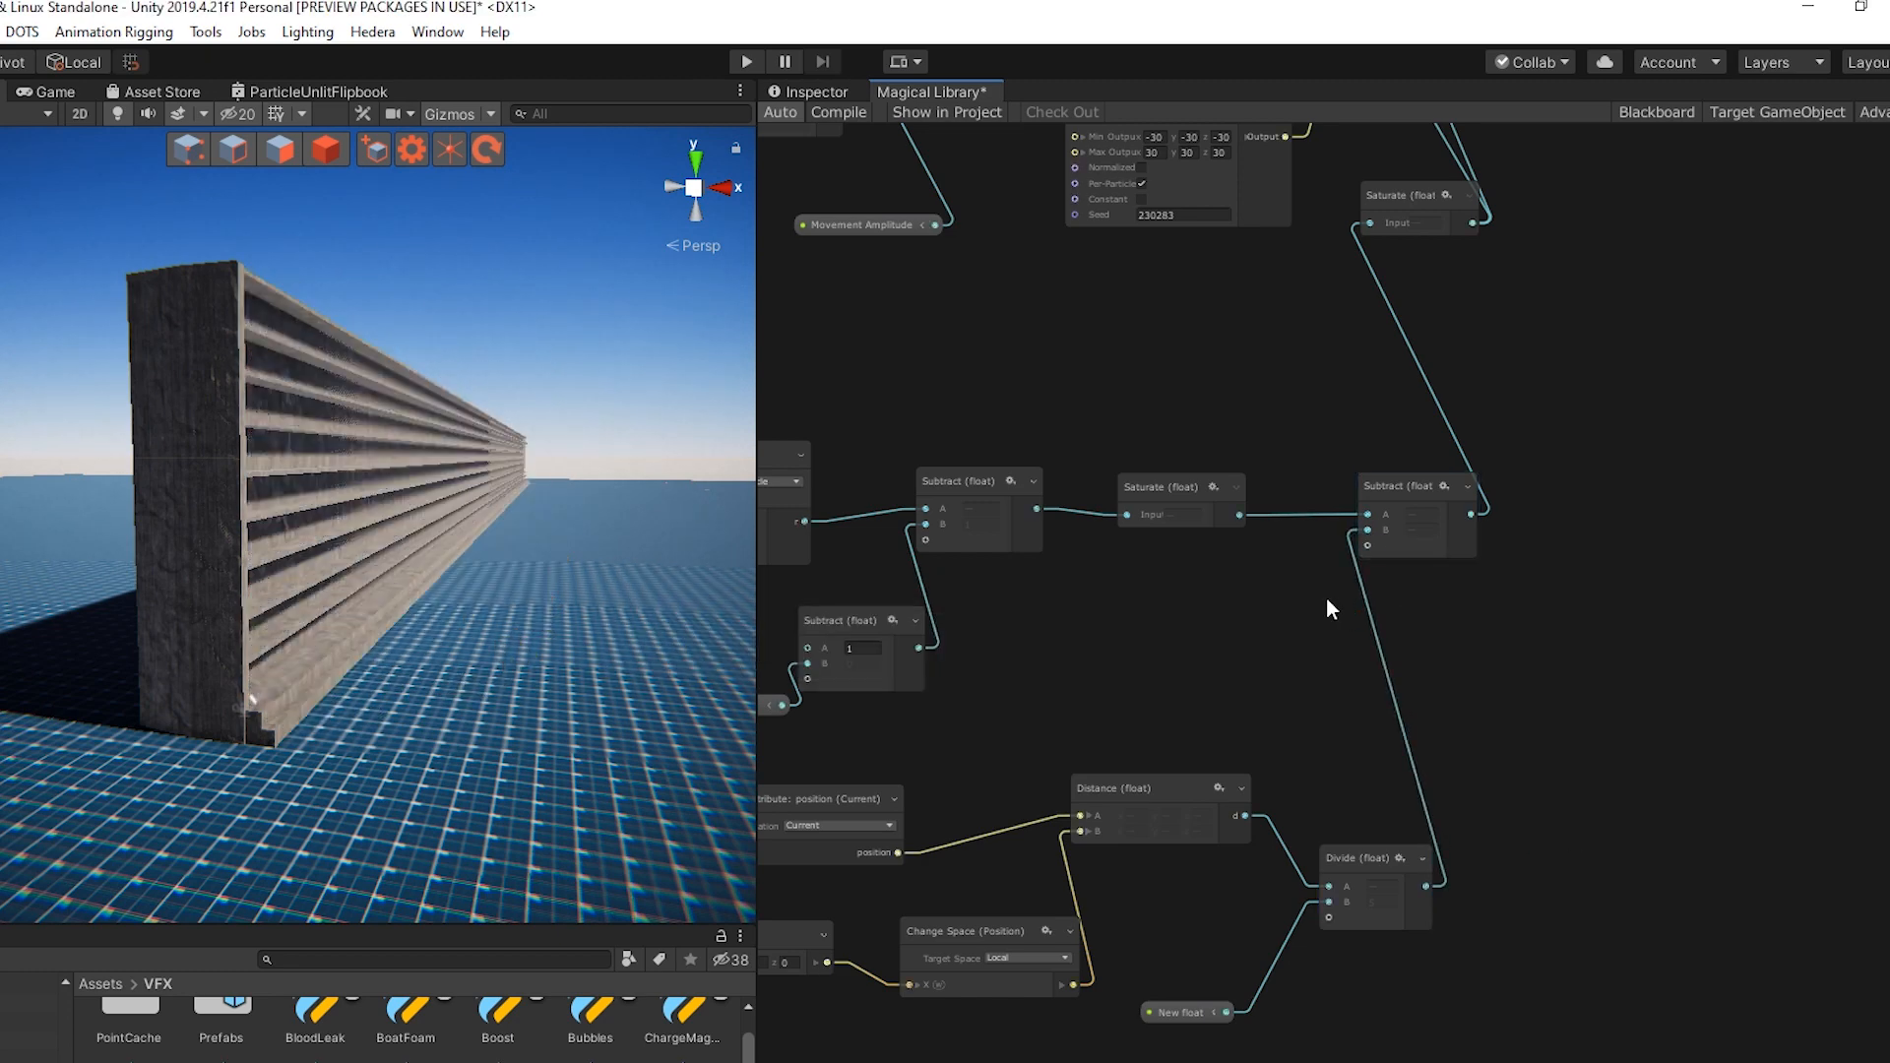
# Convert the Vector3 node feeding Change Space into an exposed property
pyautogui.scroll(1, 1326, 598)
pyautogui.scroll(-1, 1272, 796)
pyautogui.scroll(1, 1272, 796)
pyautogui.moveTo(1272, 795); pyautogui.dragTo(1463, 660, button='middle')
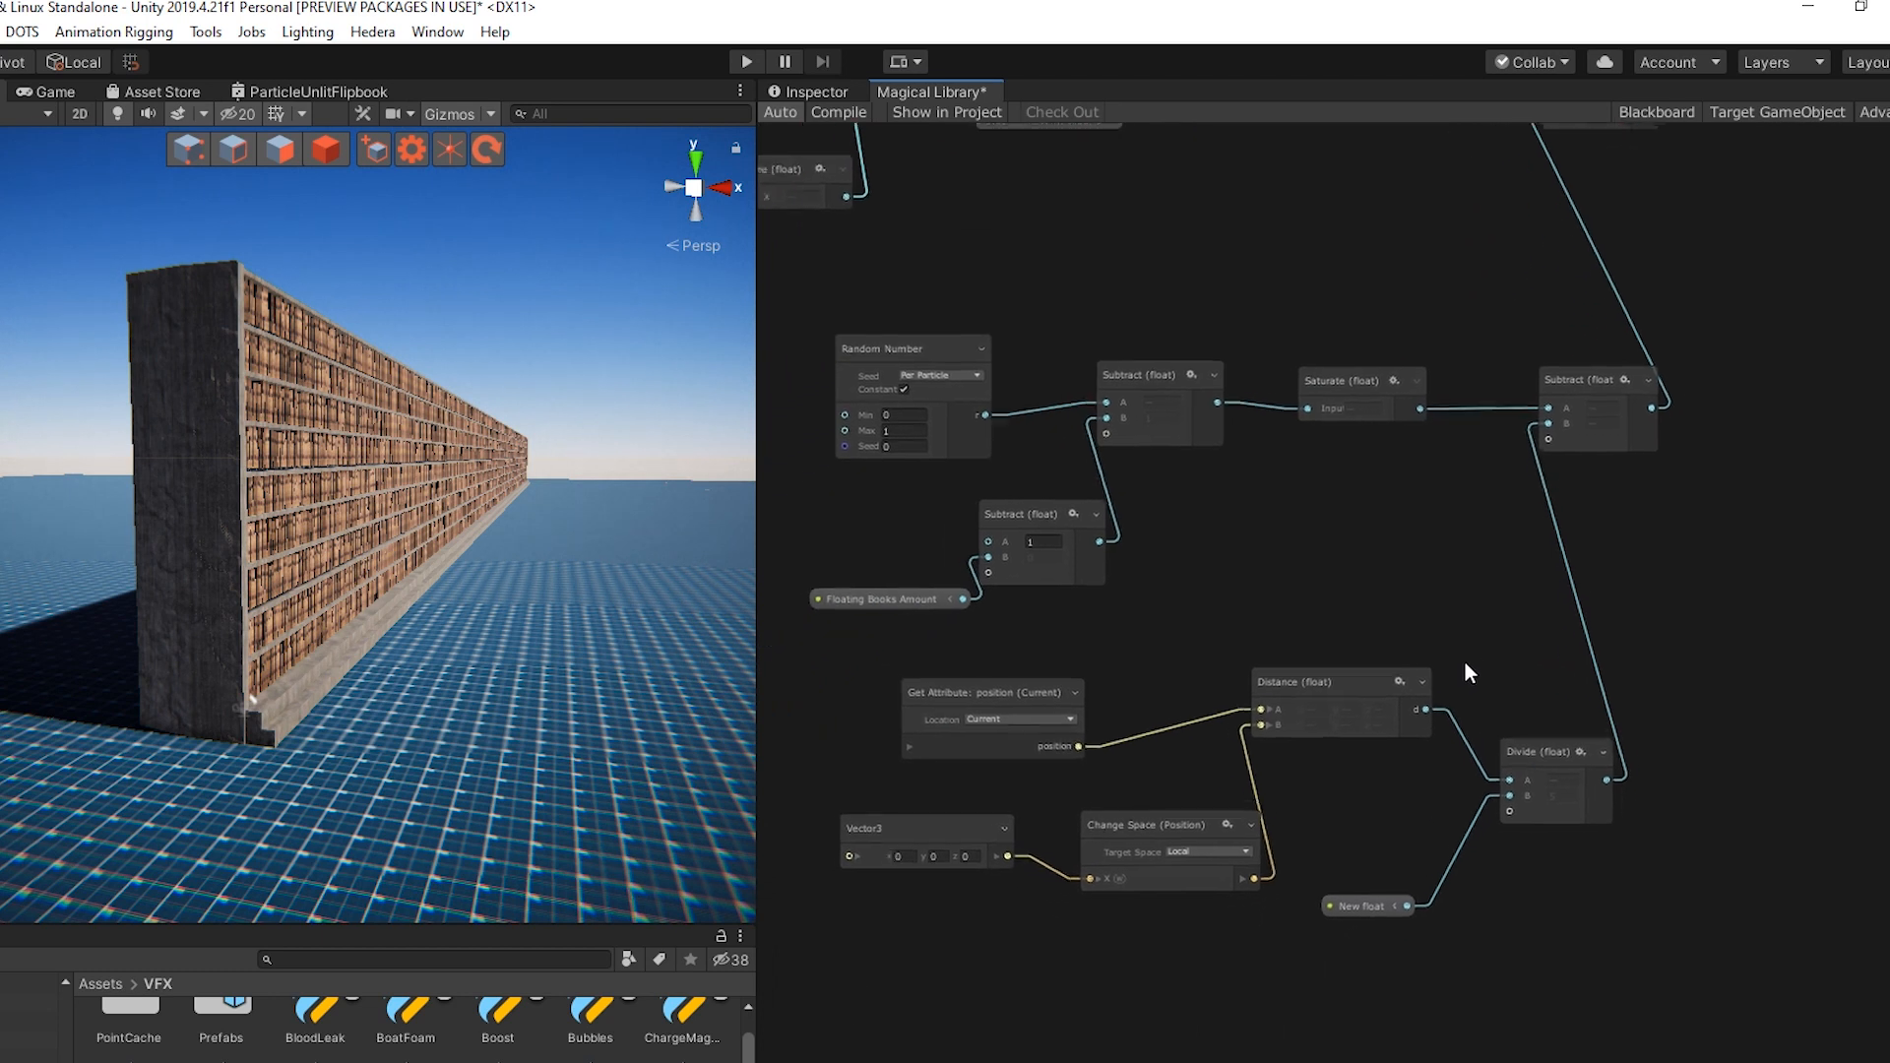
pyautogui.moveTo(1019, 923); pyautogui.dragTo(1102, 900, button='middle')
pyautogui.rightClick(965, 839)
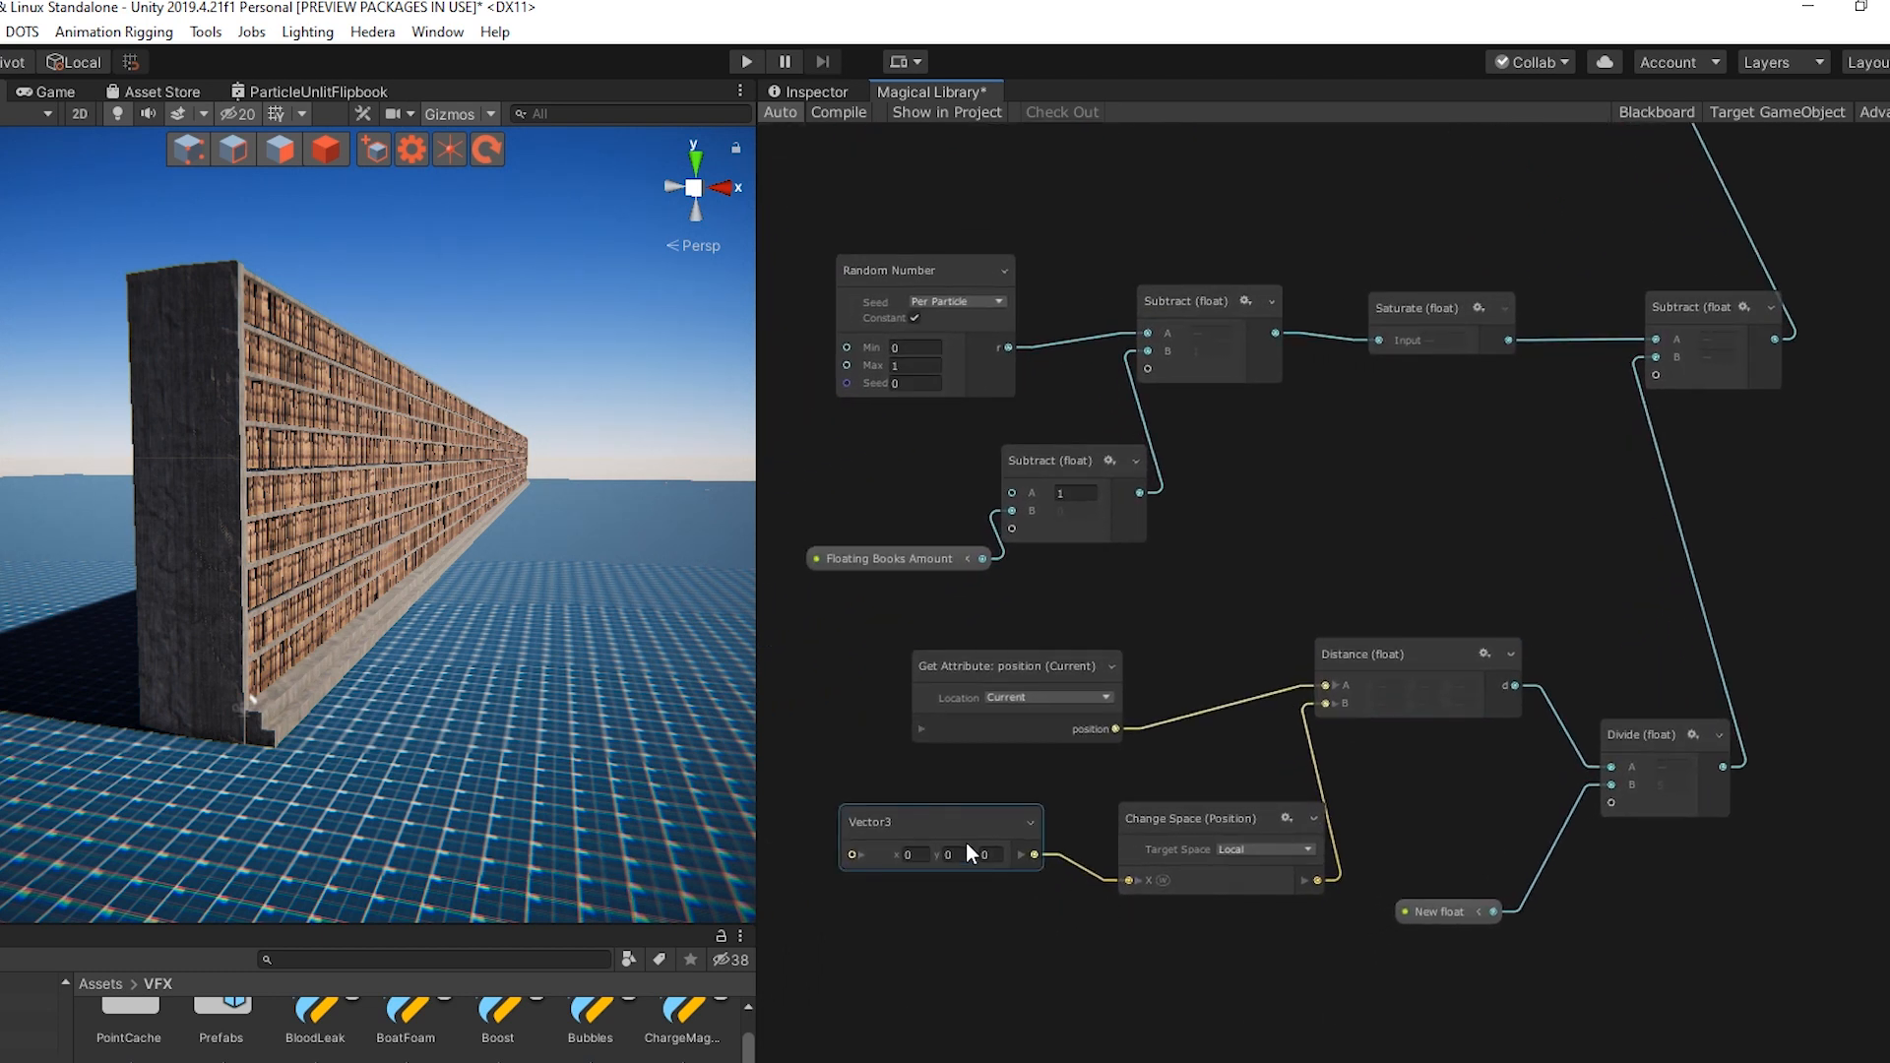
pyautogui.click(1095, 875)
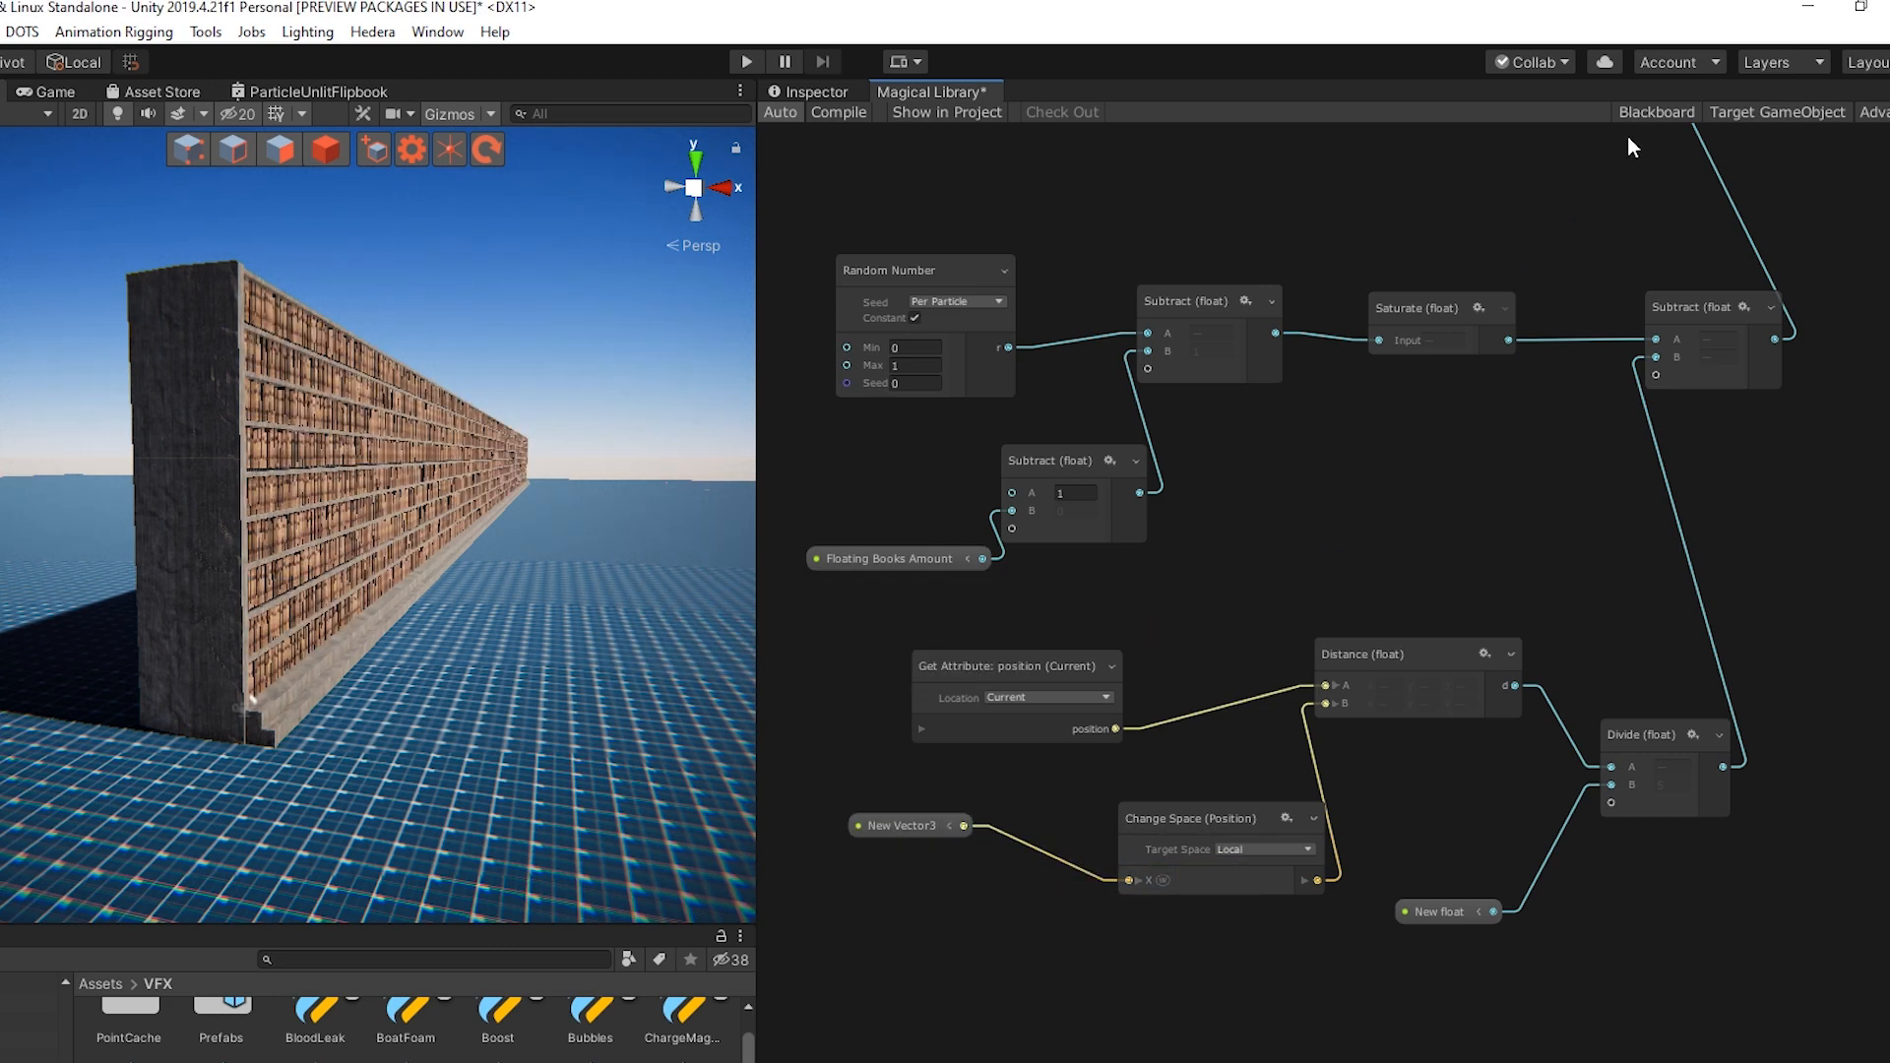
# Add a Saturate node that takes the Divide output as its input
pyautogui.moveTo(1727, 765); pyautogui.dragTo(1638, 579)
pyautogui.write('satu')
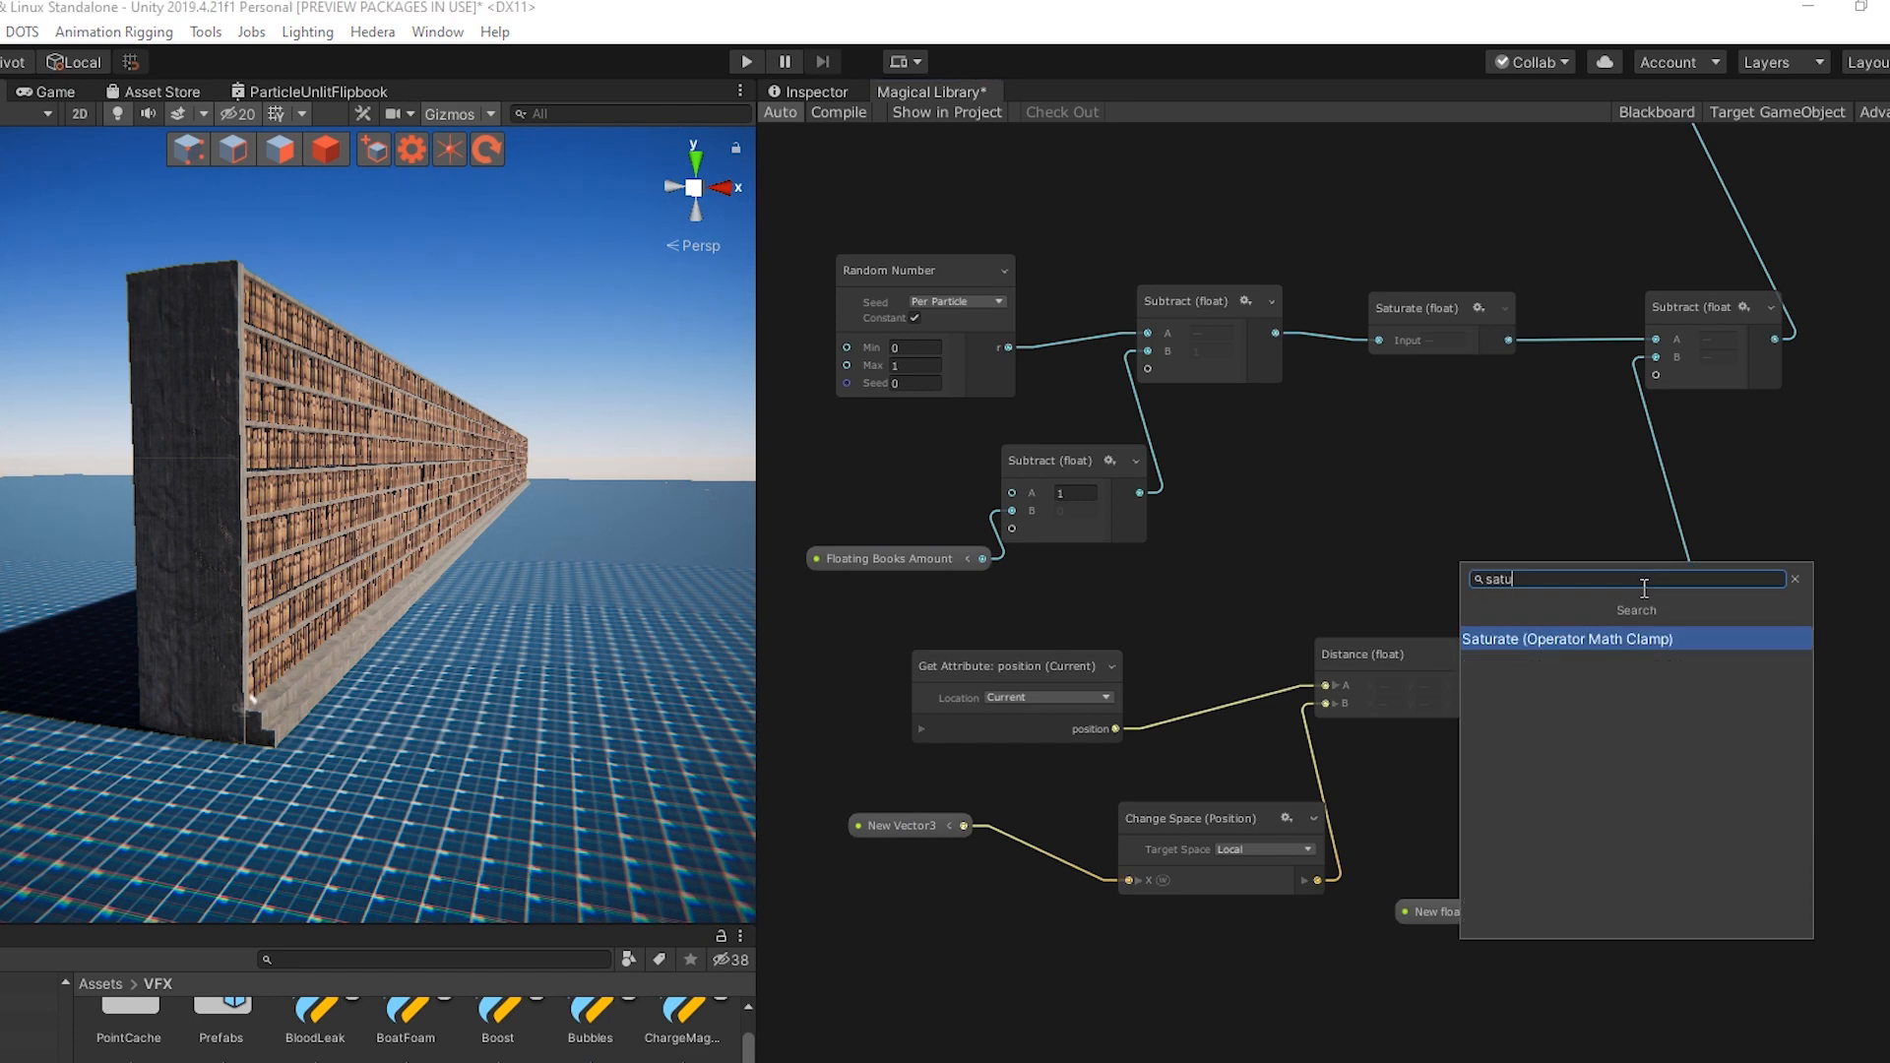
pyautogui.press('Return')
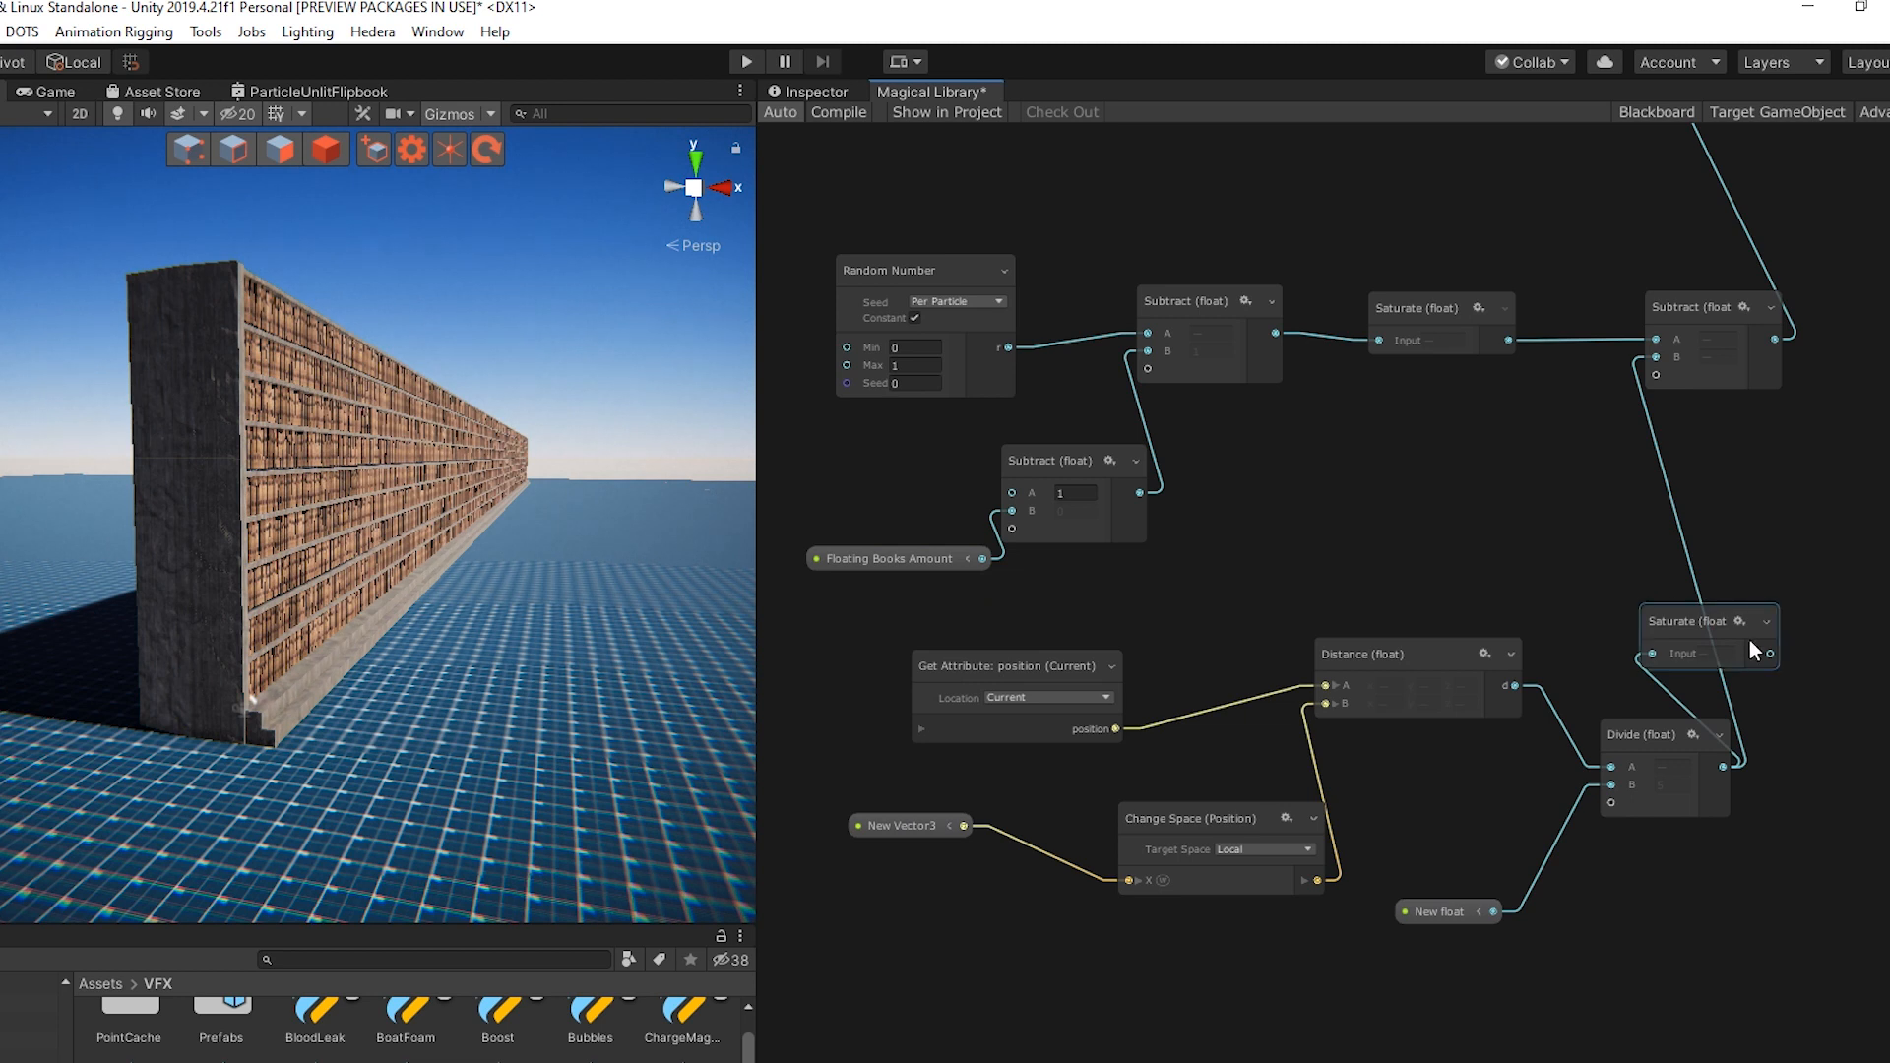
# Add a One Minus node after the new Saturate and wire its output into the last Subtract's B input
pyautogui.moveTo(1768, 654); pyautogui.dragTo(1709, 529)
pyautogui.write('one')
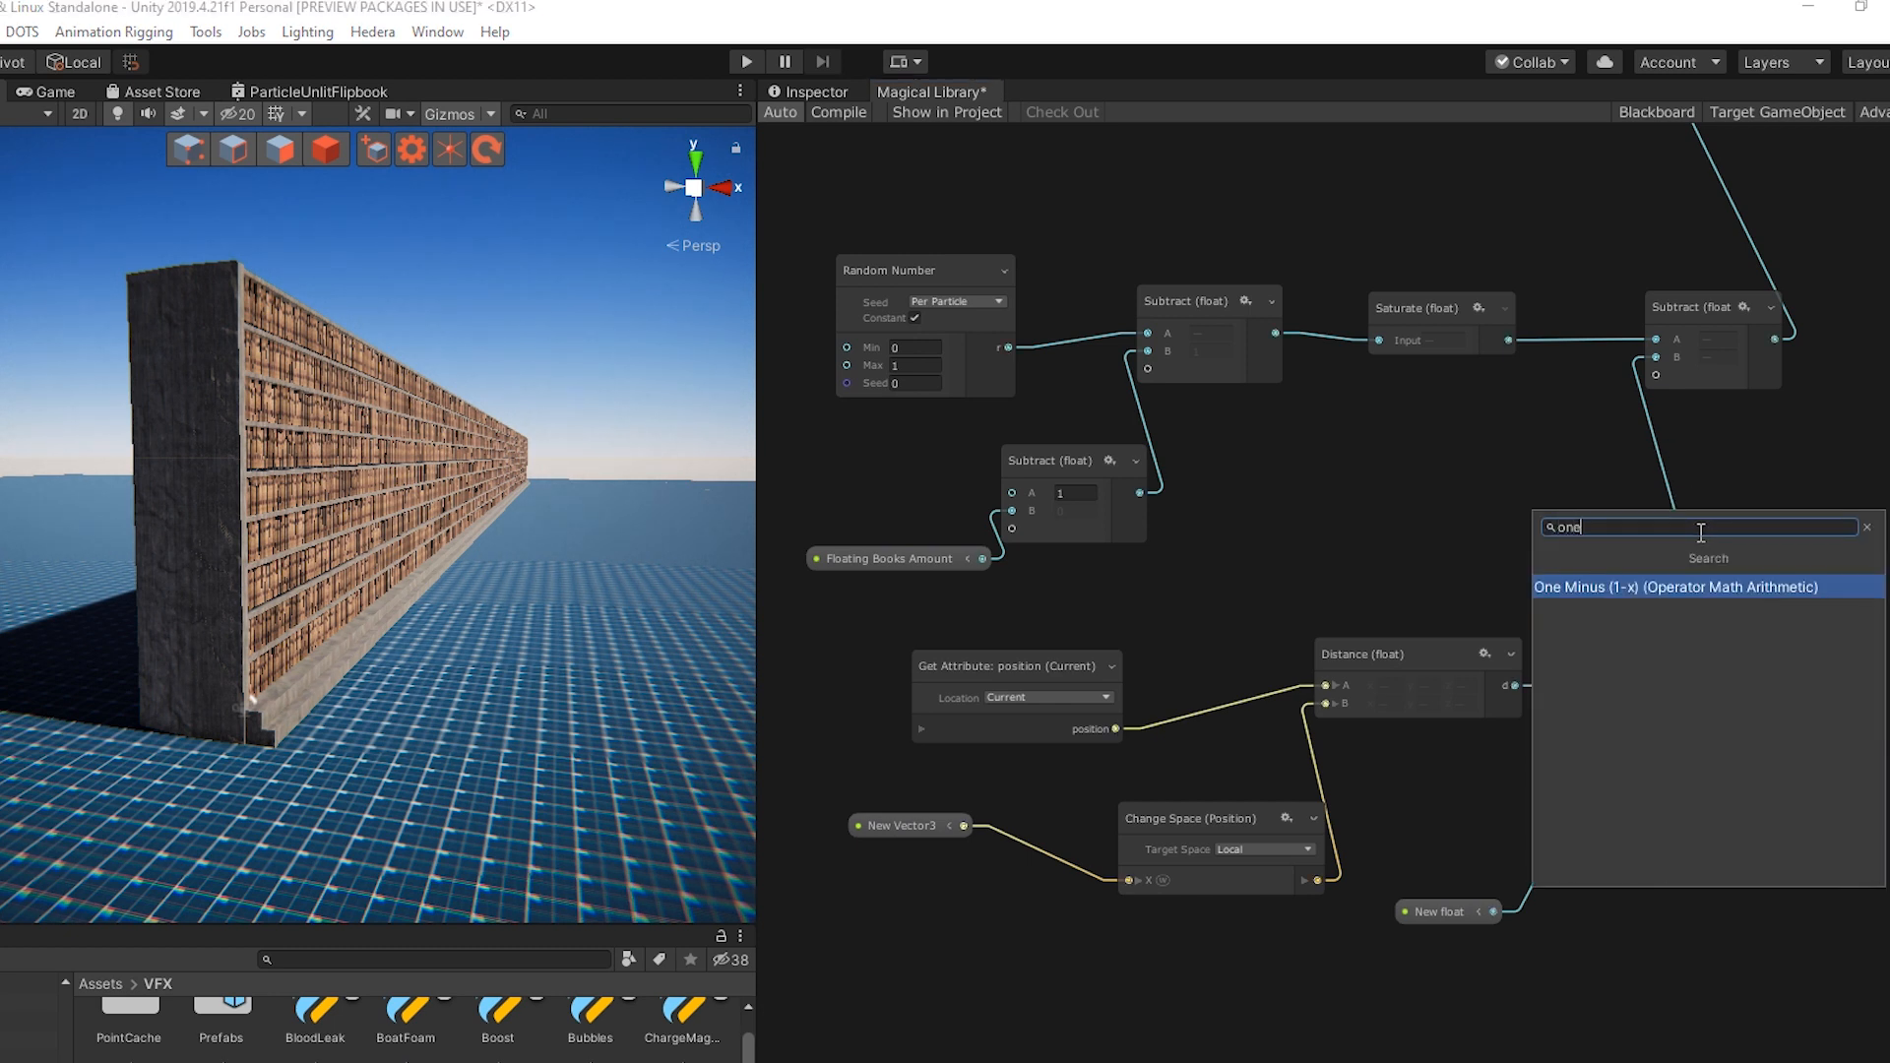
pyautogui.press('Return')
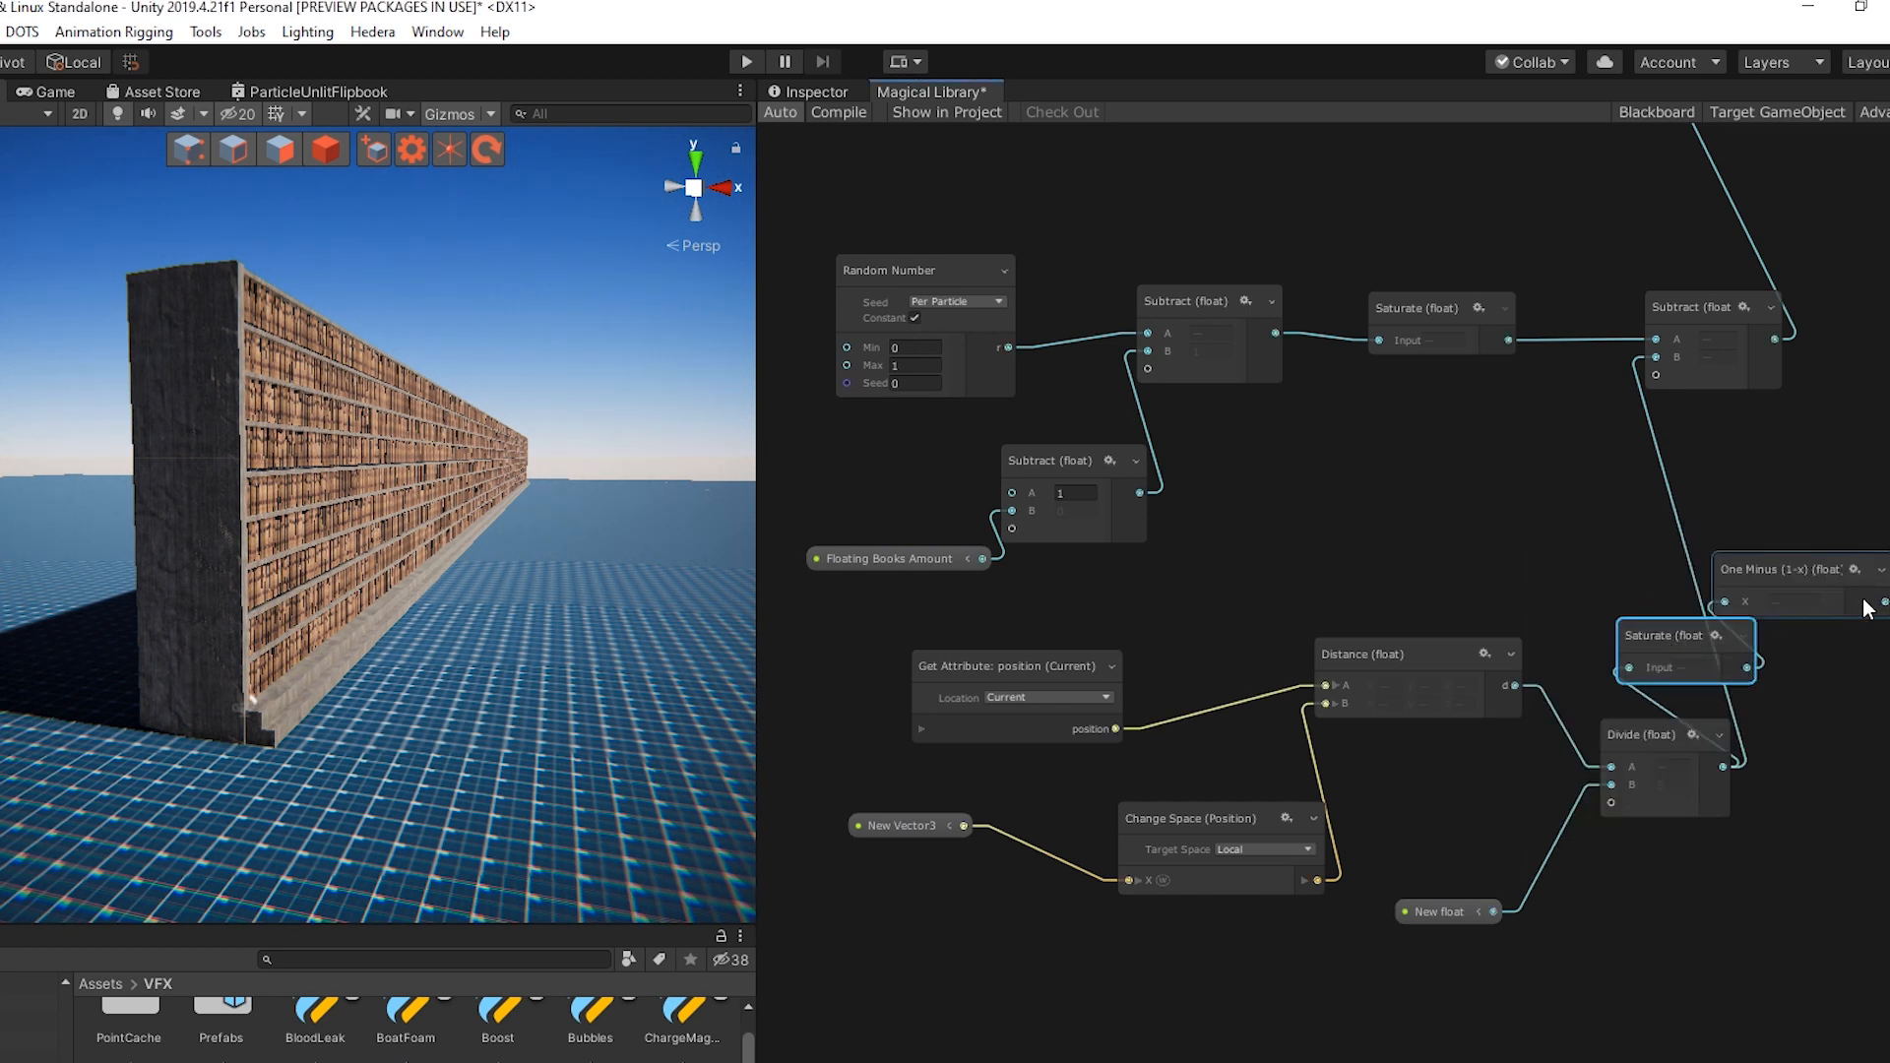
pyautogui.moveTo(1882, 602); pyautogui.dragTo(1636, 360)
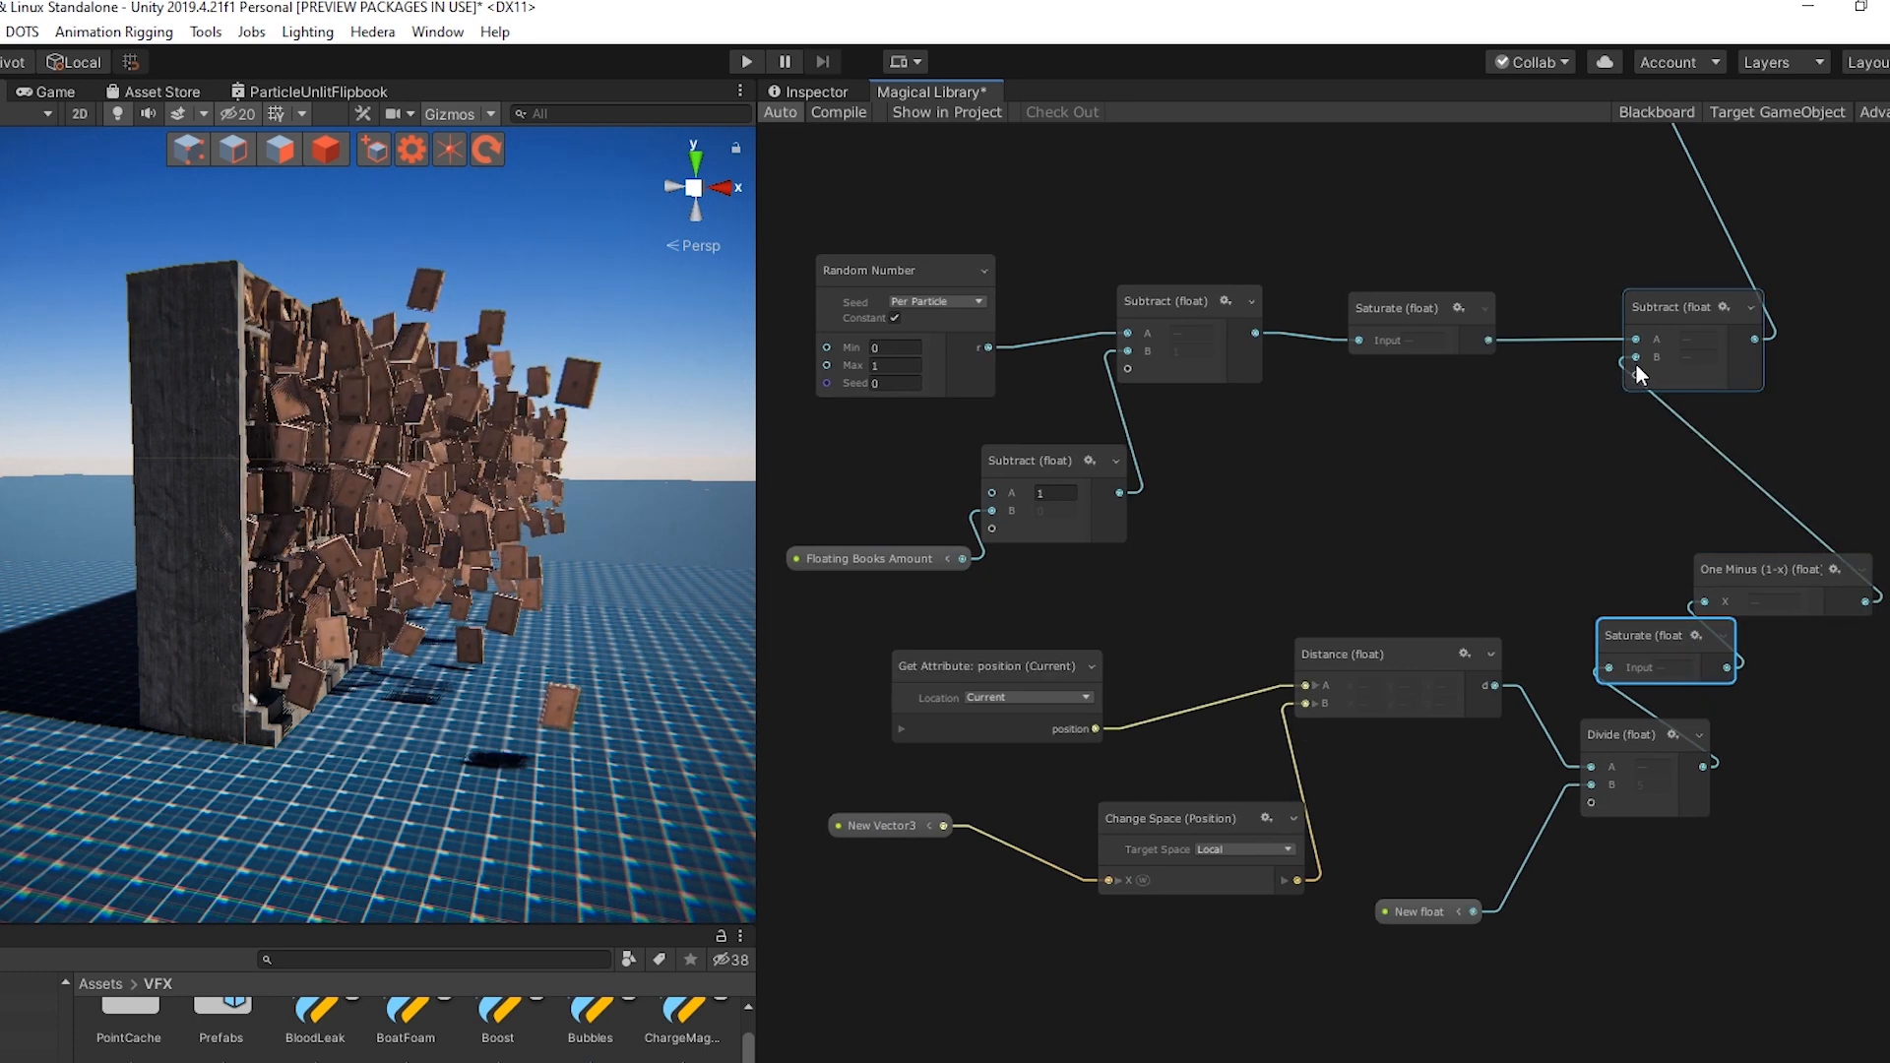
# Show the Blackboard, collapse the Movement Amplitude and Floating Books Amount properties, and move Boundign Box to the end of the list
pyautogui.moveTo(616, 641)
pyautogui.keyDown('alt'); pyautogui.mouseDown()
pyautogui.moveTo(540, 650)
pyautogui.moveTo(599, 638)
pyautogui.mouseUp(); pyautogui.keyUp('alt')
pyautogui.scroll(3, 558, 745)
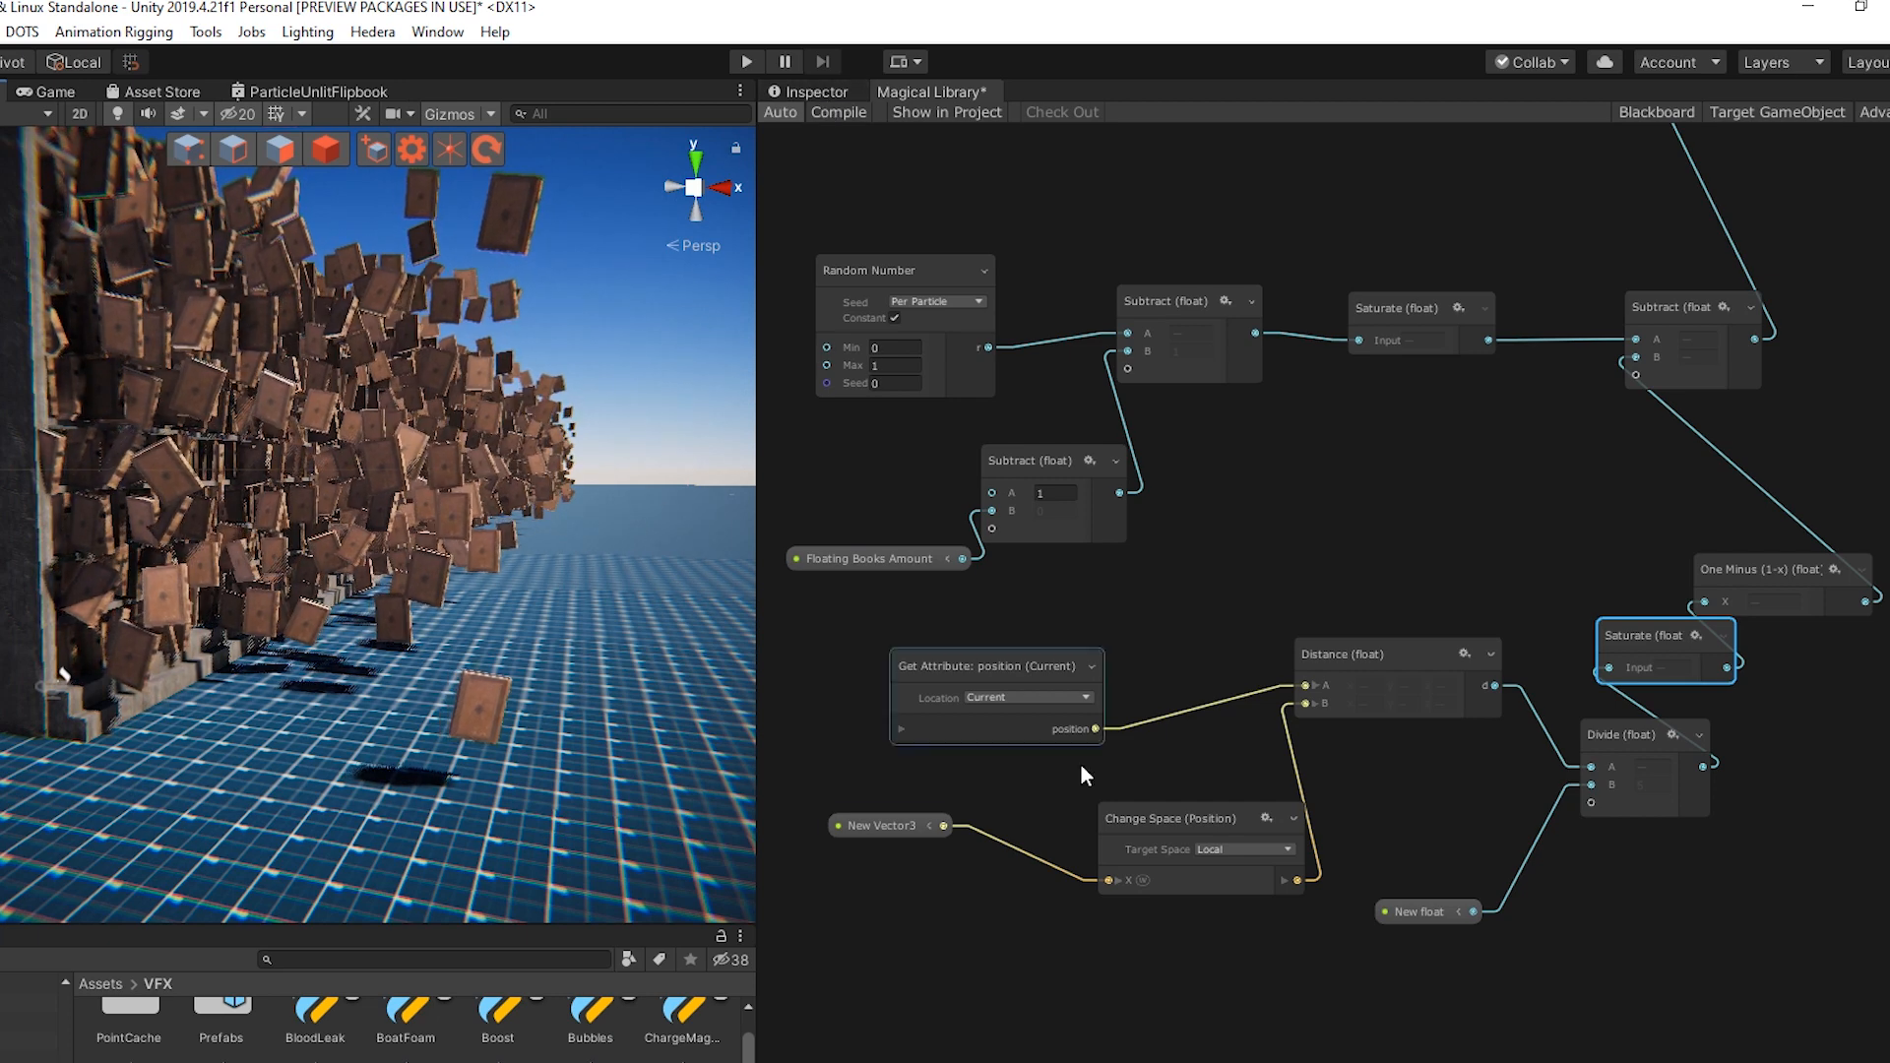
pyautogui.scroll(-1, 1036, 860)
pyautogui.click(1657, 111)
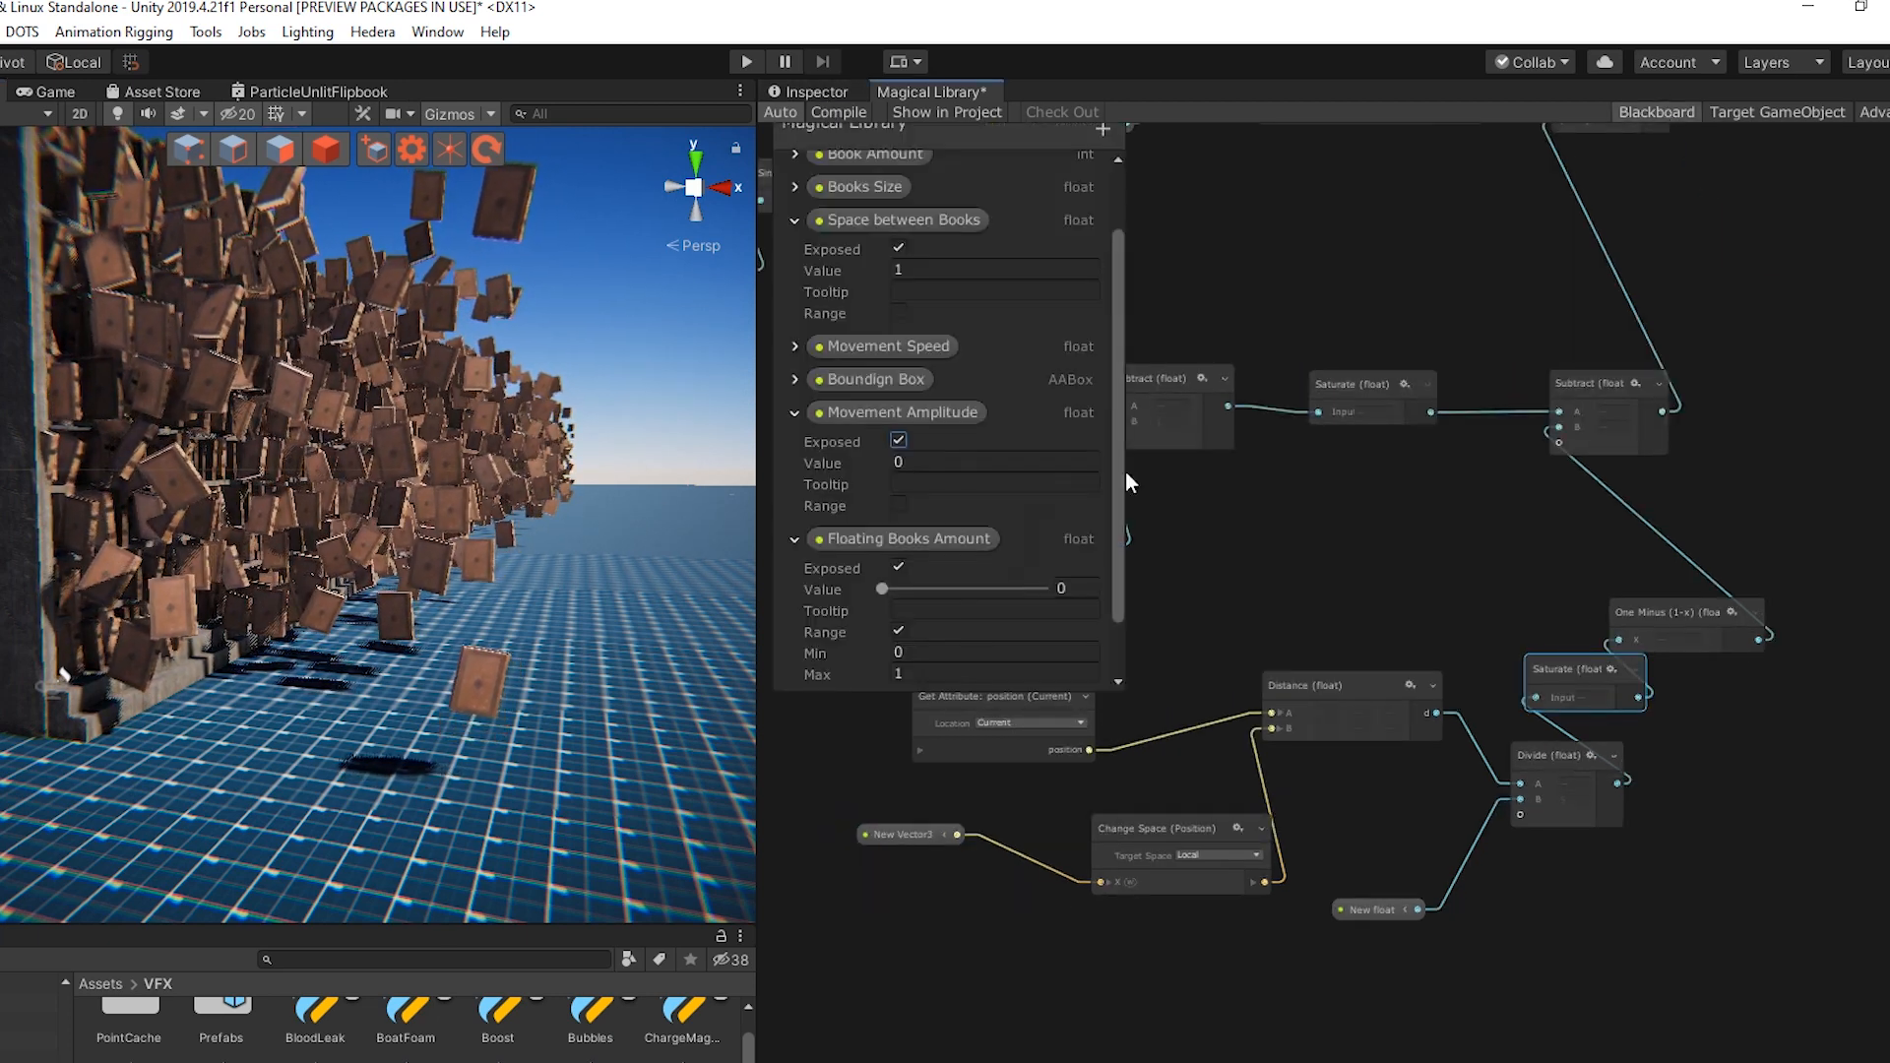
pyautogui.click(794, 414)
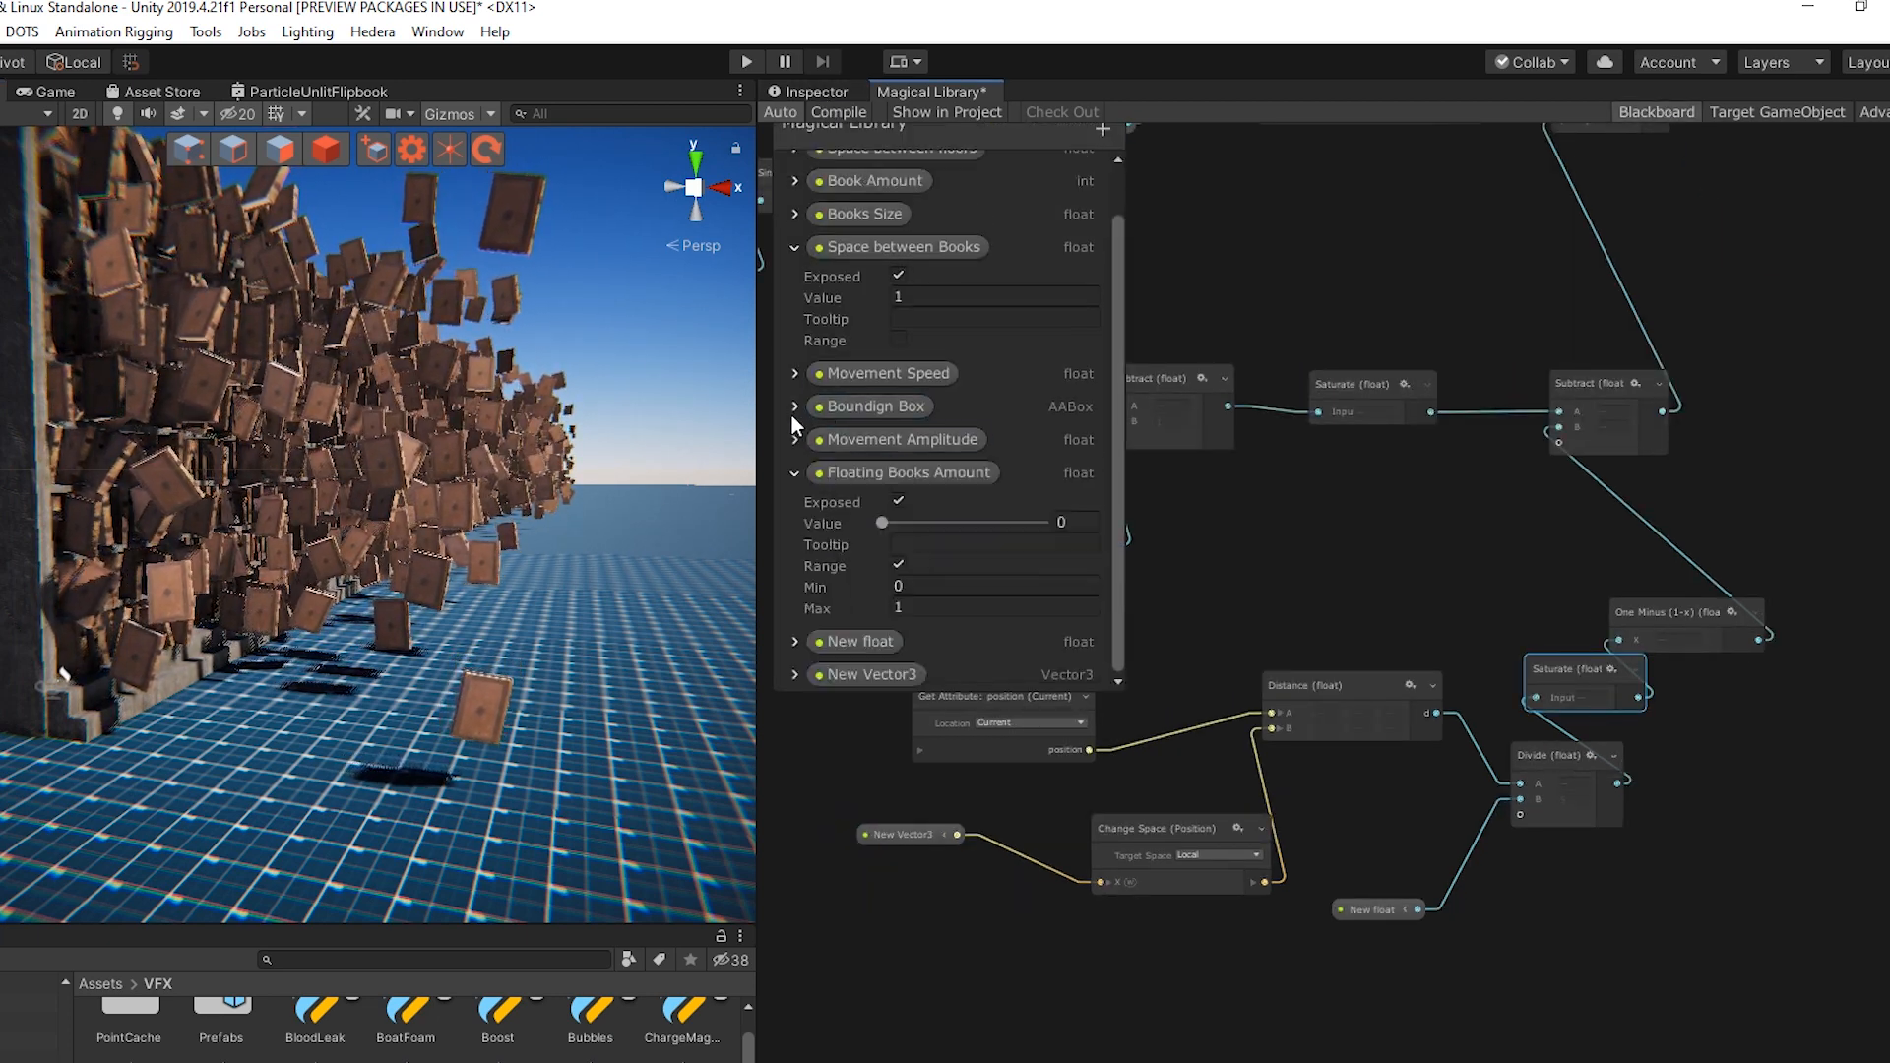
pyautogui.click(793, 472)
pyautogui.moveTo(871, 459); pyautogui.dragTo(854, 605)
pyautogui.moveTo(859, 526)
pyautogui.mouseDown()
pyautogui.moveTo(858, 601)
pyautogui.moveTo(865, 513)
pyautogui.mouseUp()
pyautogui.moveTo(859, 591); pyautogui.dragTo(855, 544)
# Rename the new float property to Player Radius and the new Vector3 property to Player Position
pyautogui.doubleClick(863, 525)
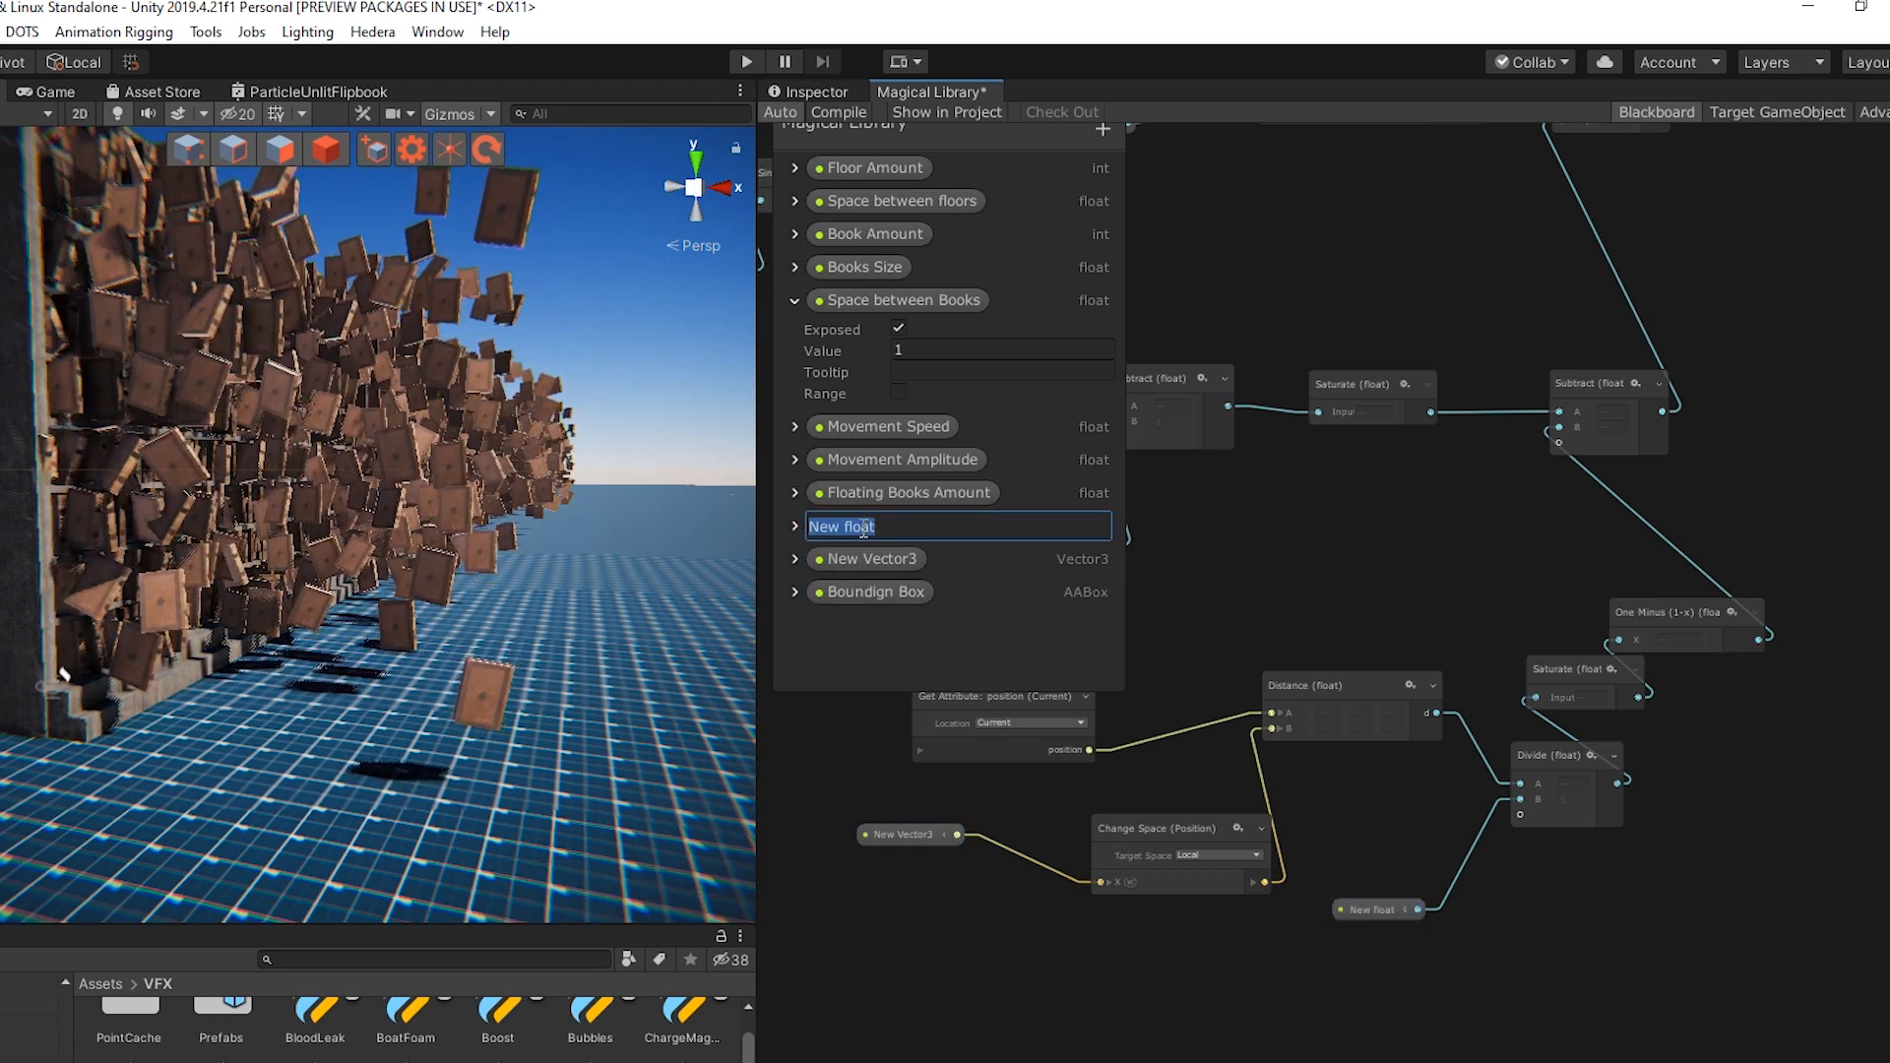
pyautogui.write('Player')
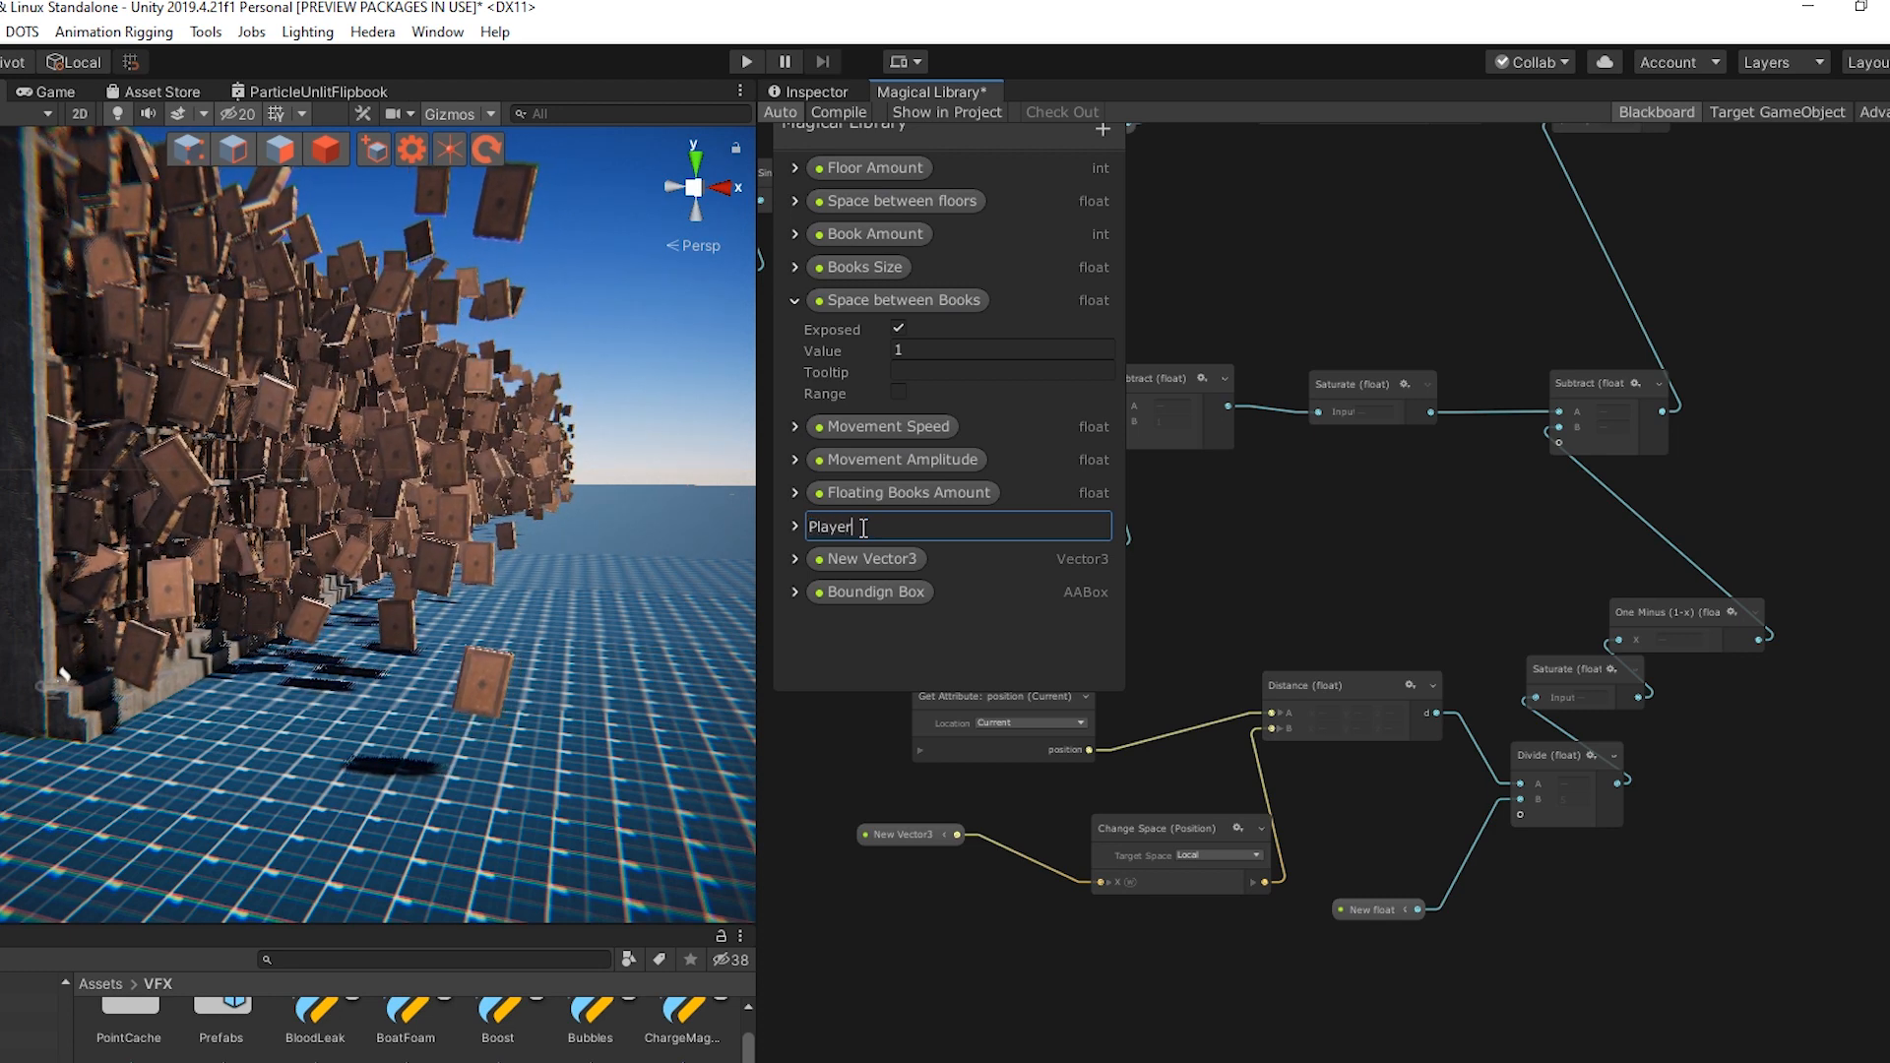
pyautogui.write(' Radius')
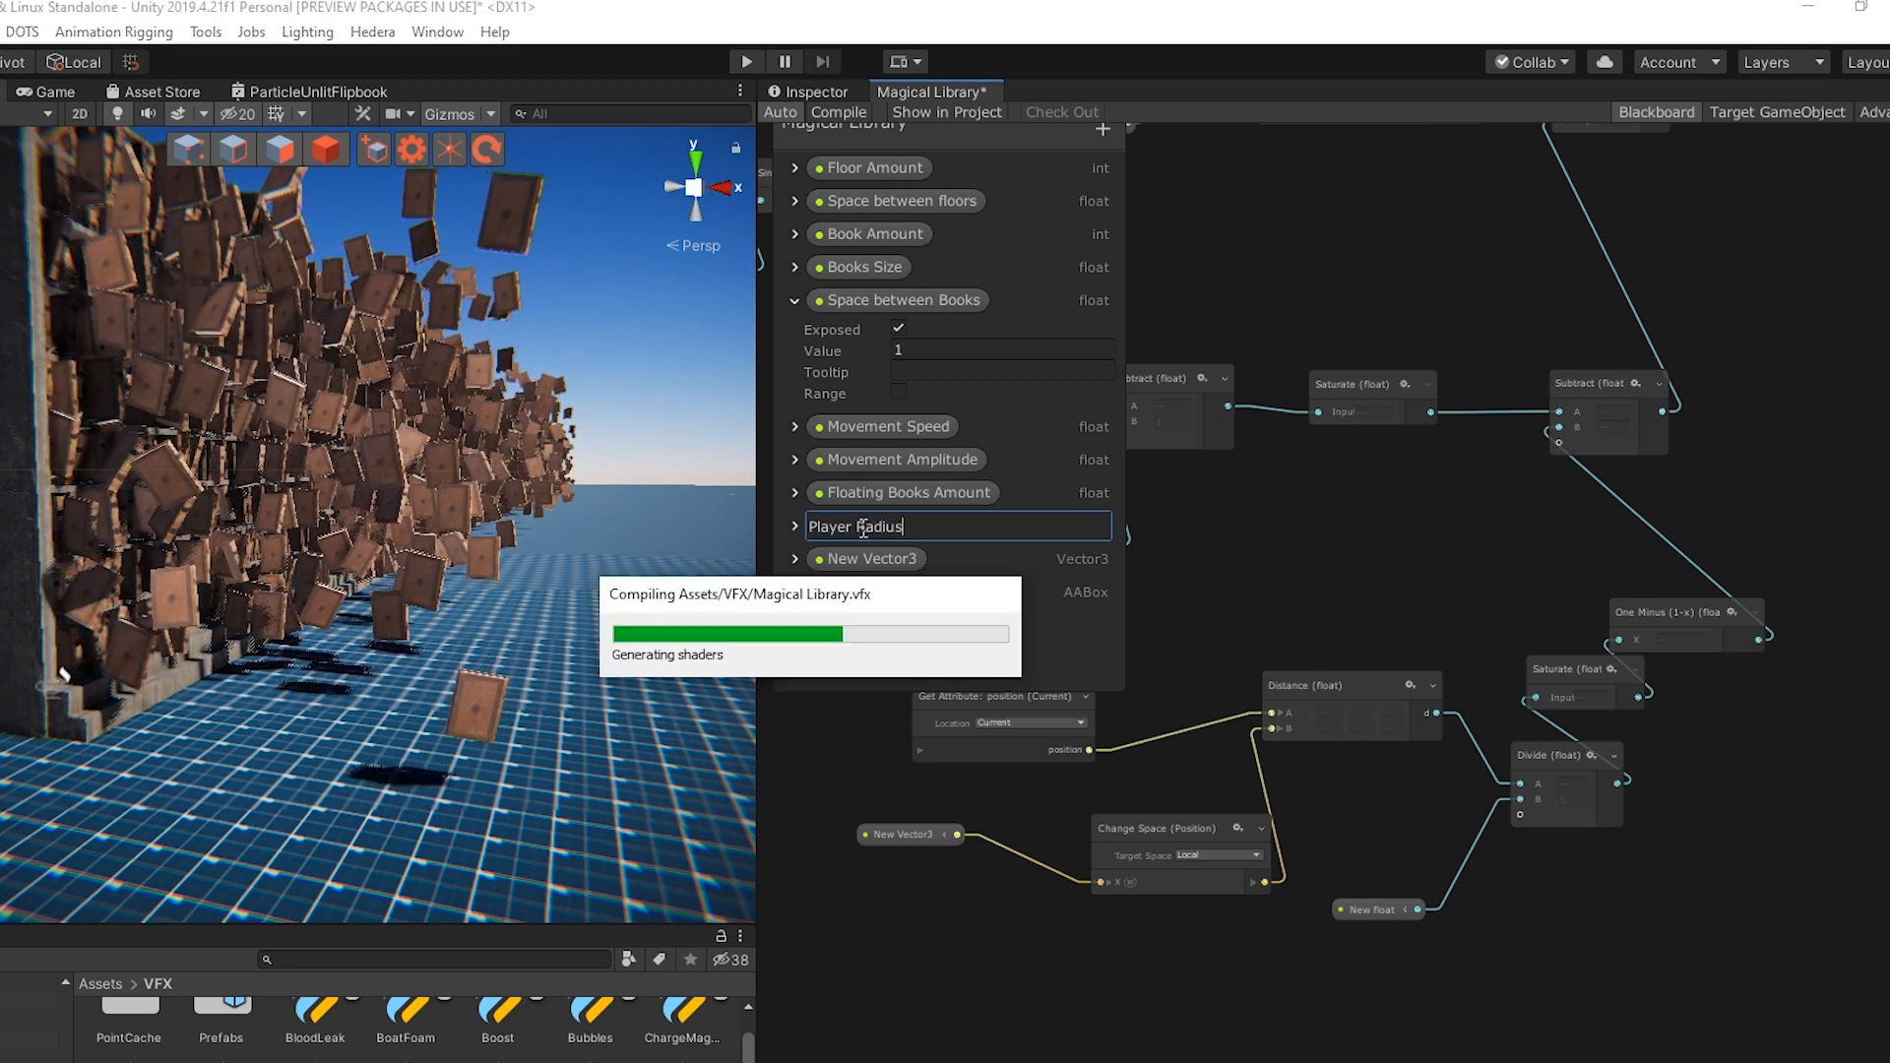
pyautogui.doubleClick(876, 559)
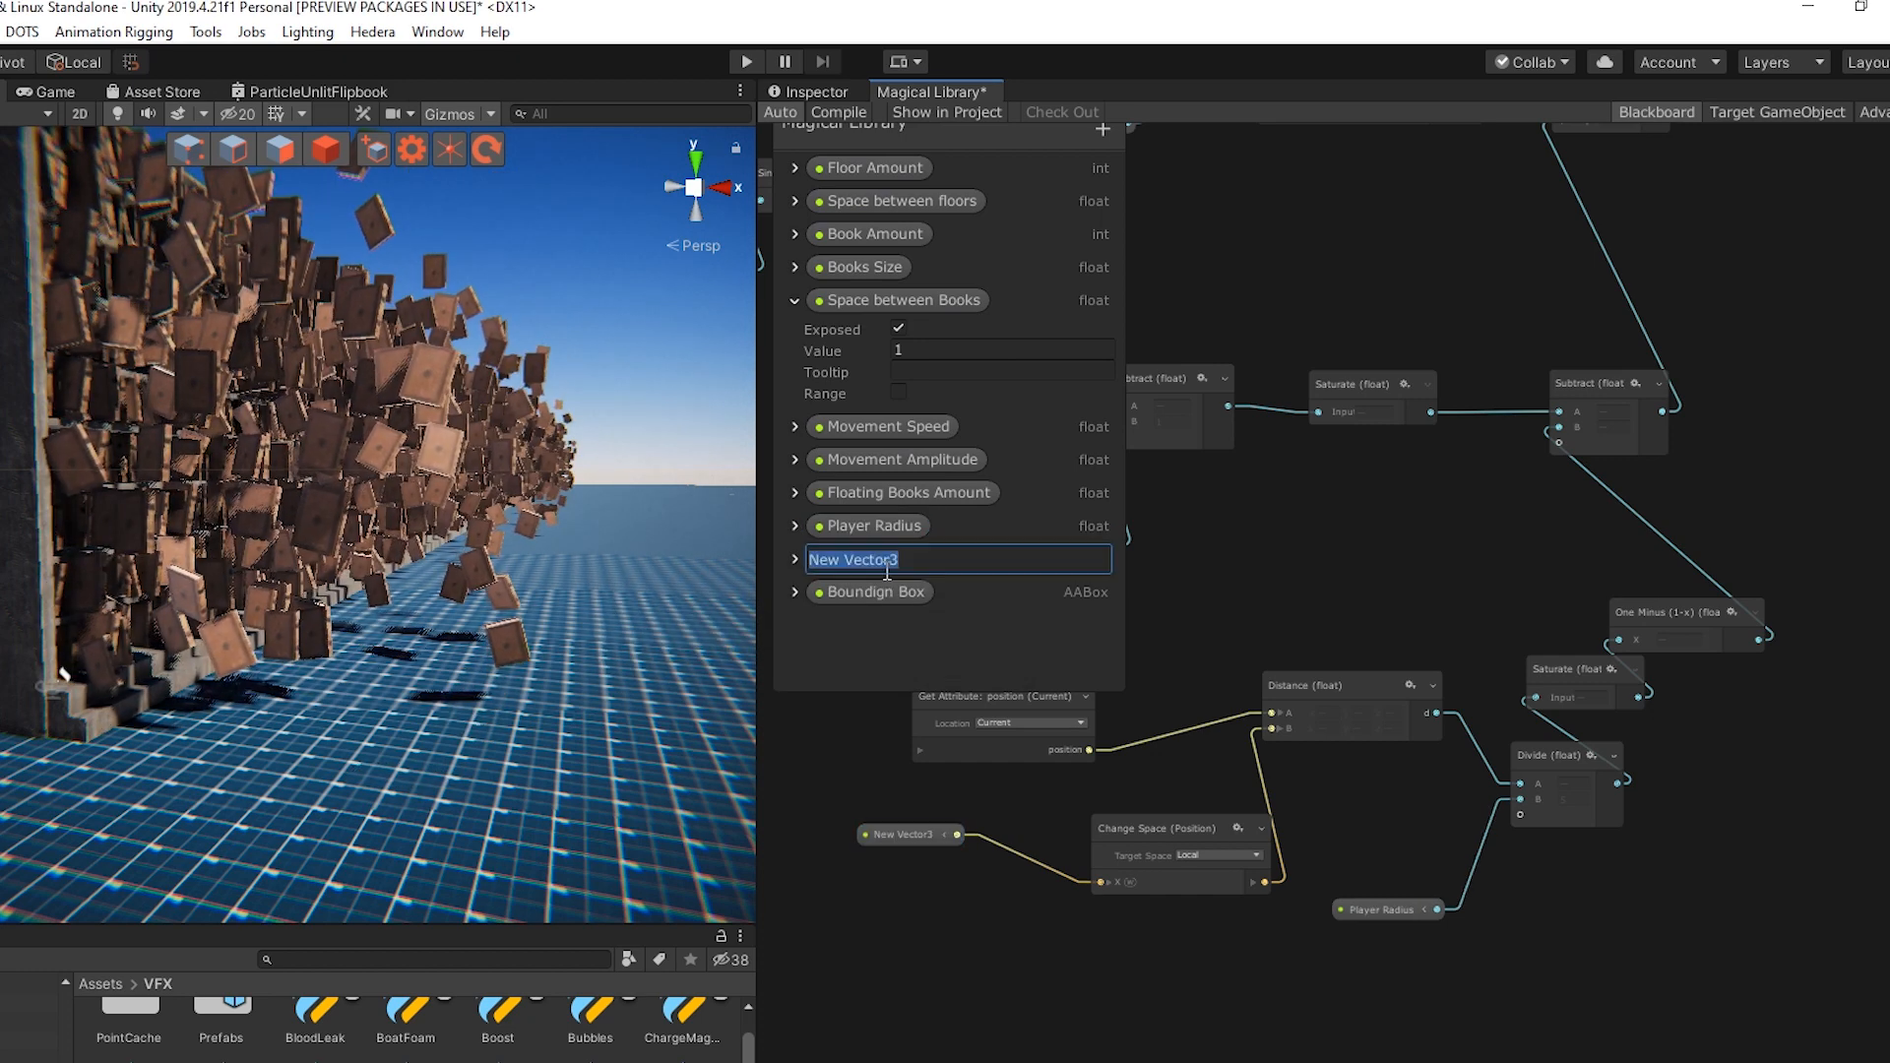
pyautogui.write('Play')
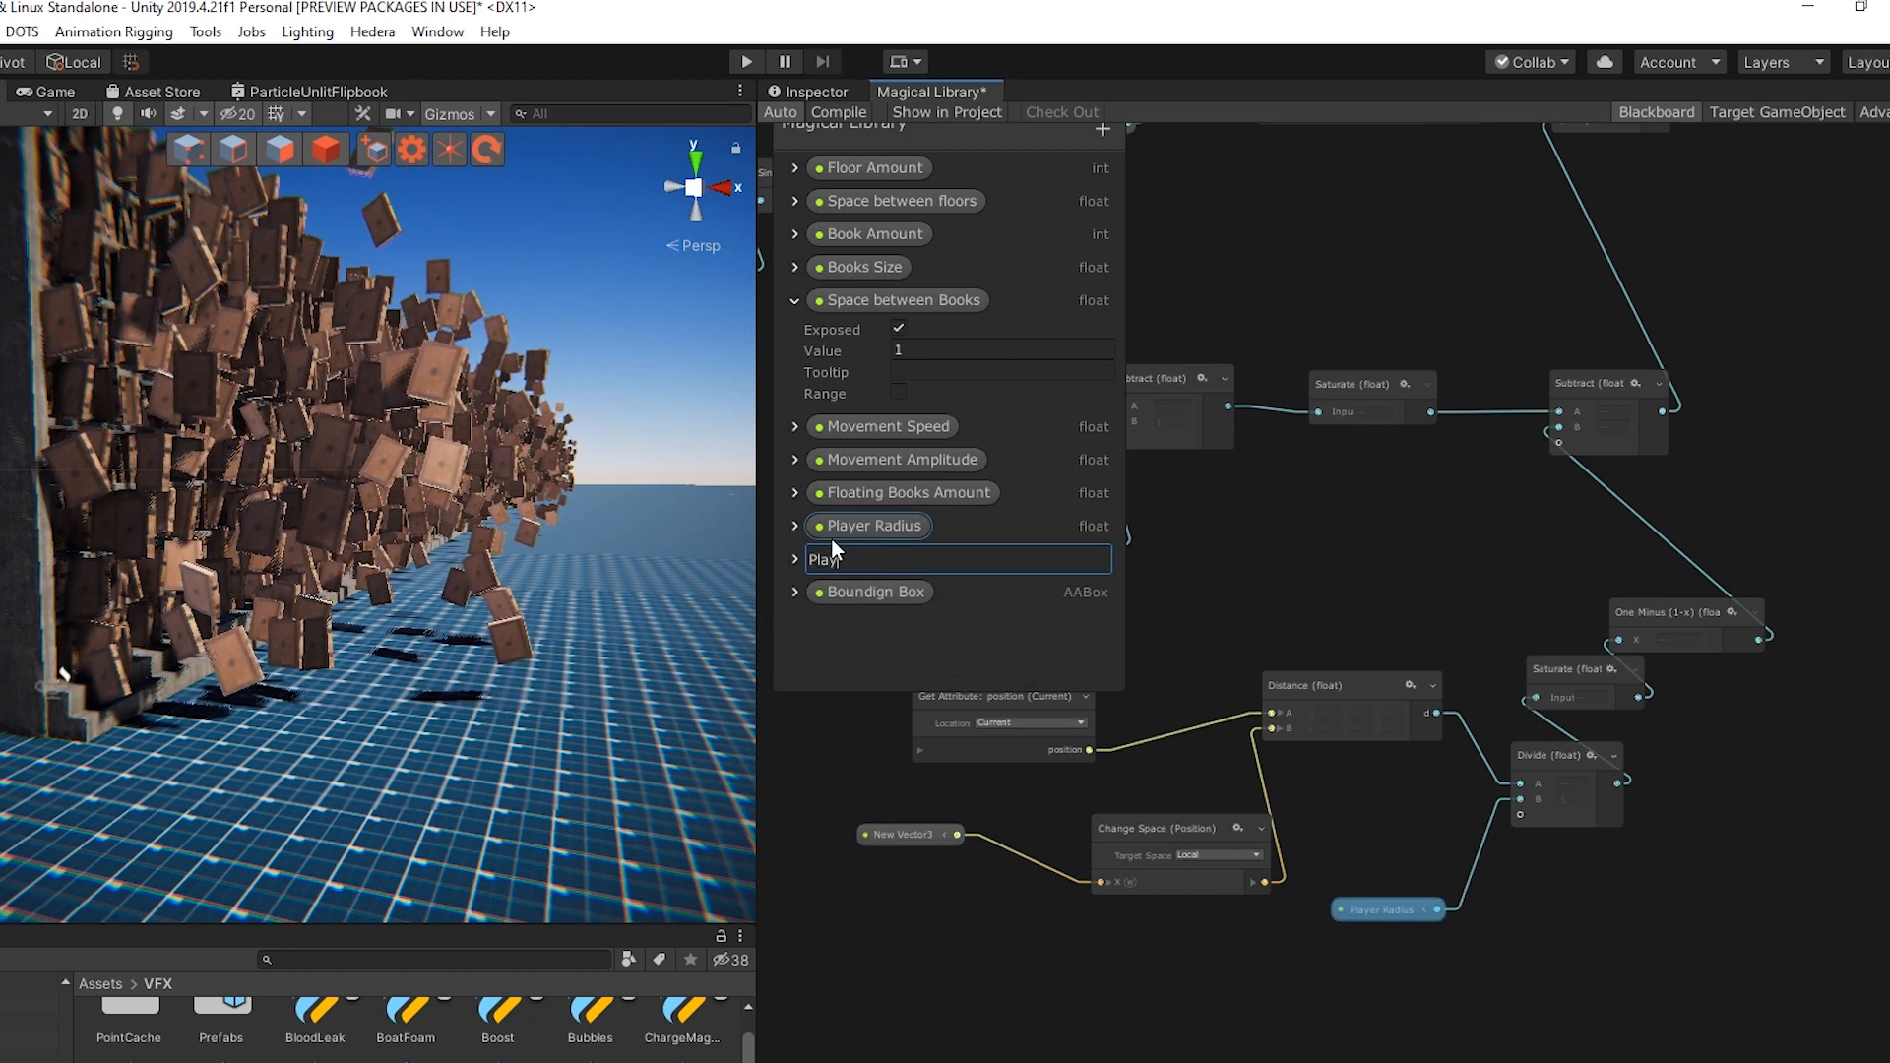
pyautogui.write('er Position')
pyautogui.press('Return')
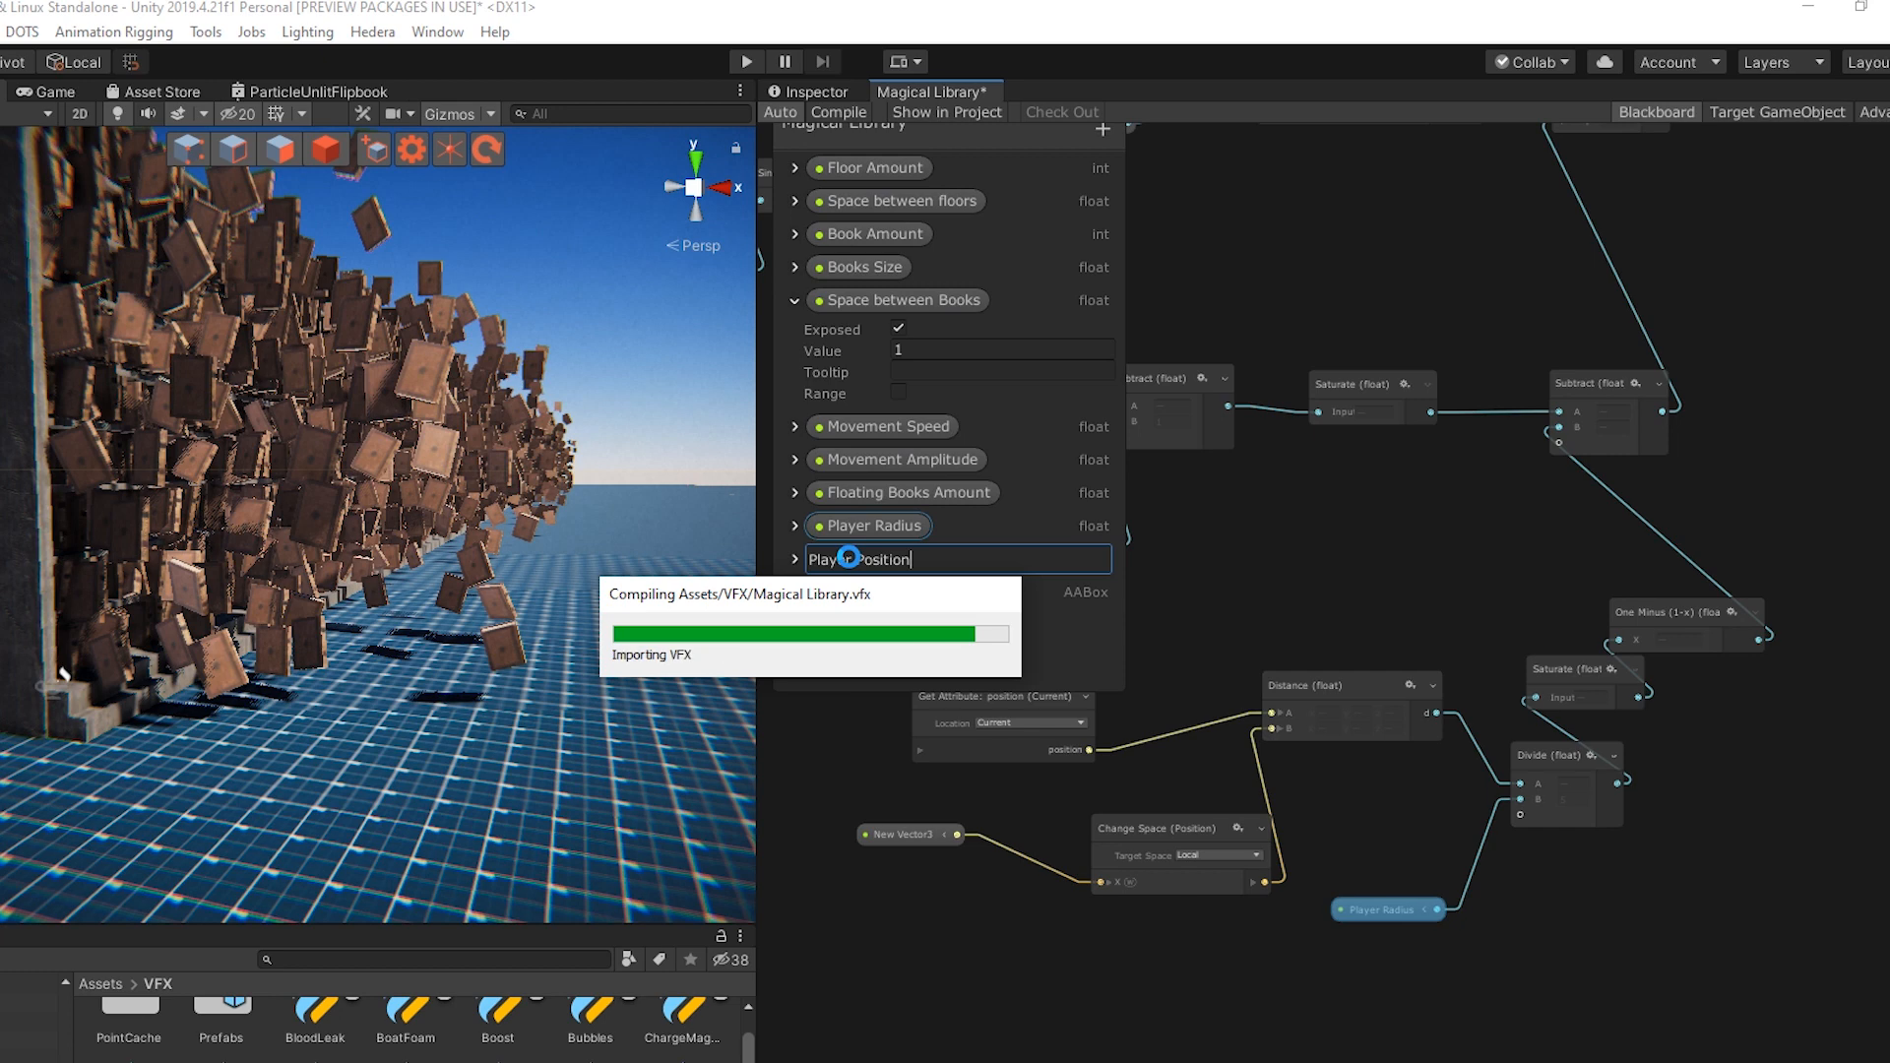
# Add a VFX Property Binder component to the Magical Library object
pyautogui.click(829, 90)
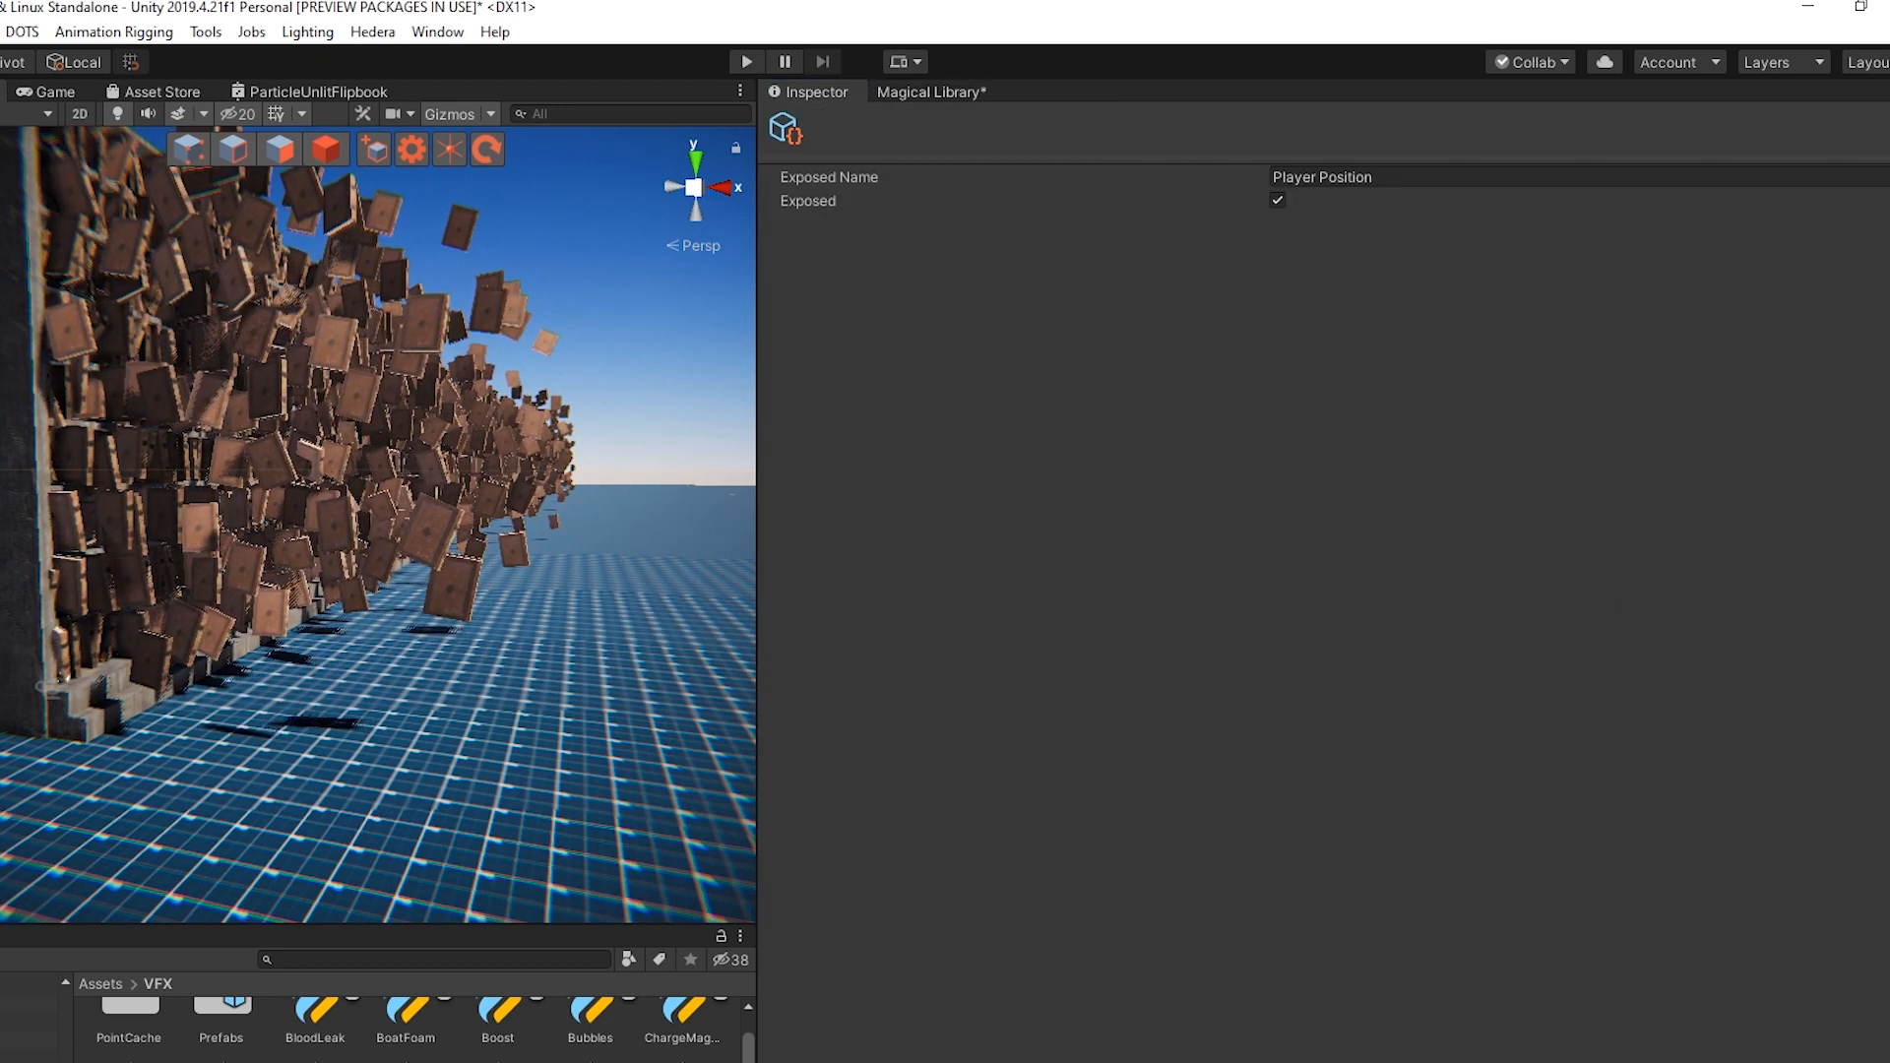
pyautogui.click(2, 394)
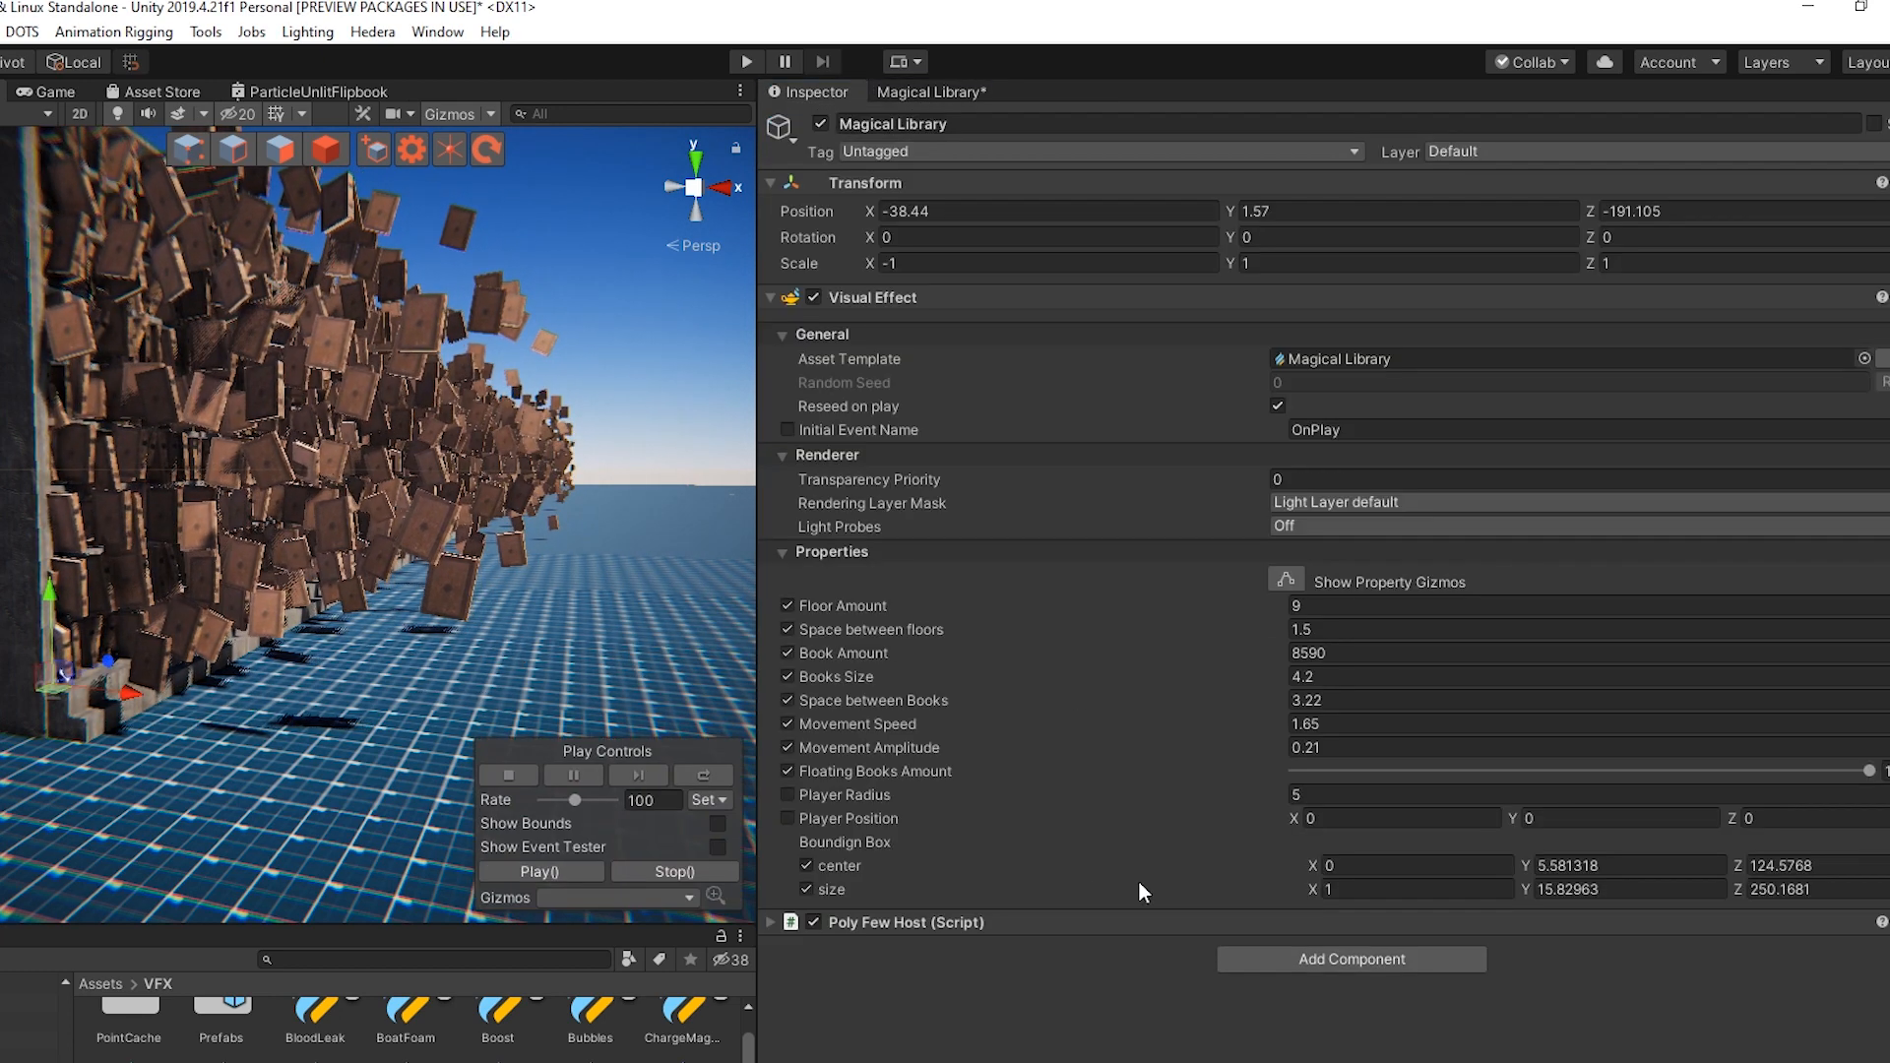
pyautogui.click(1325, 941)
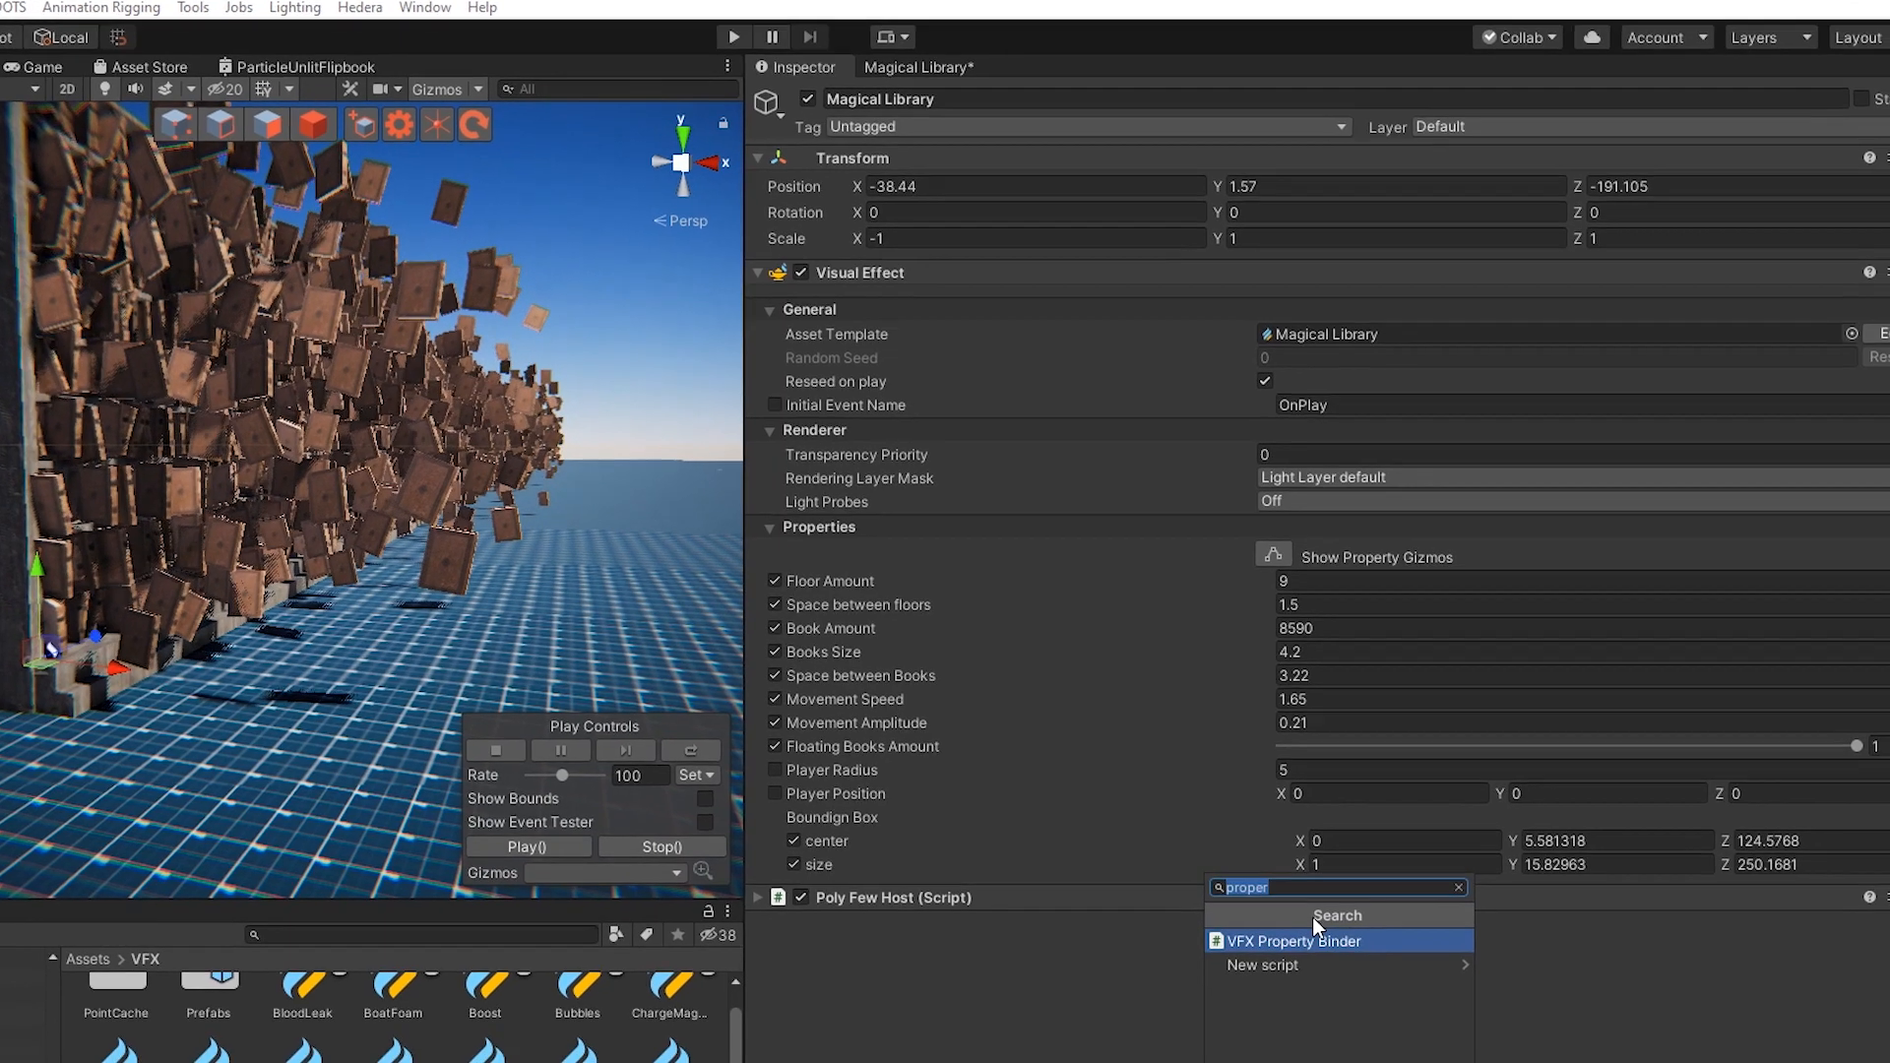
pyautogui.press('Return')
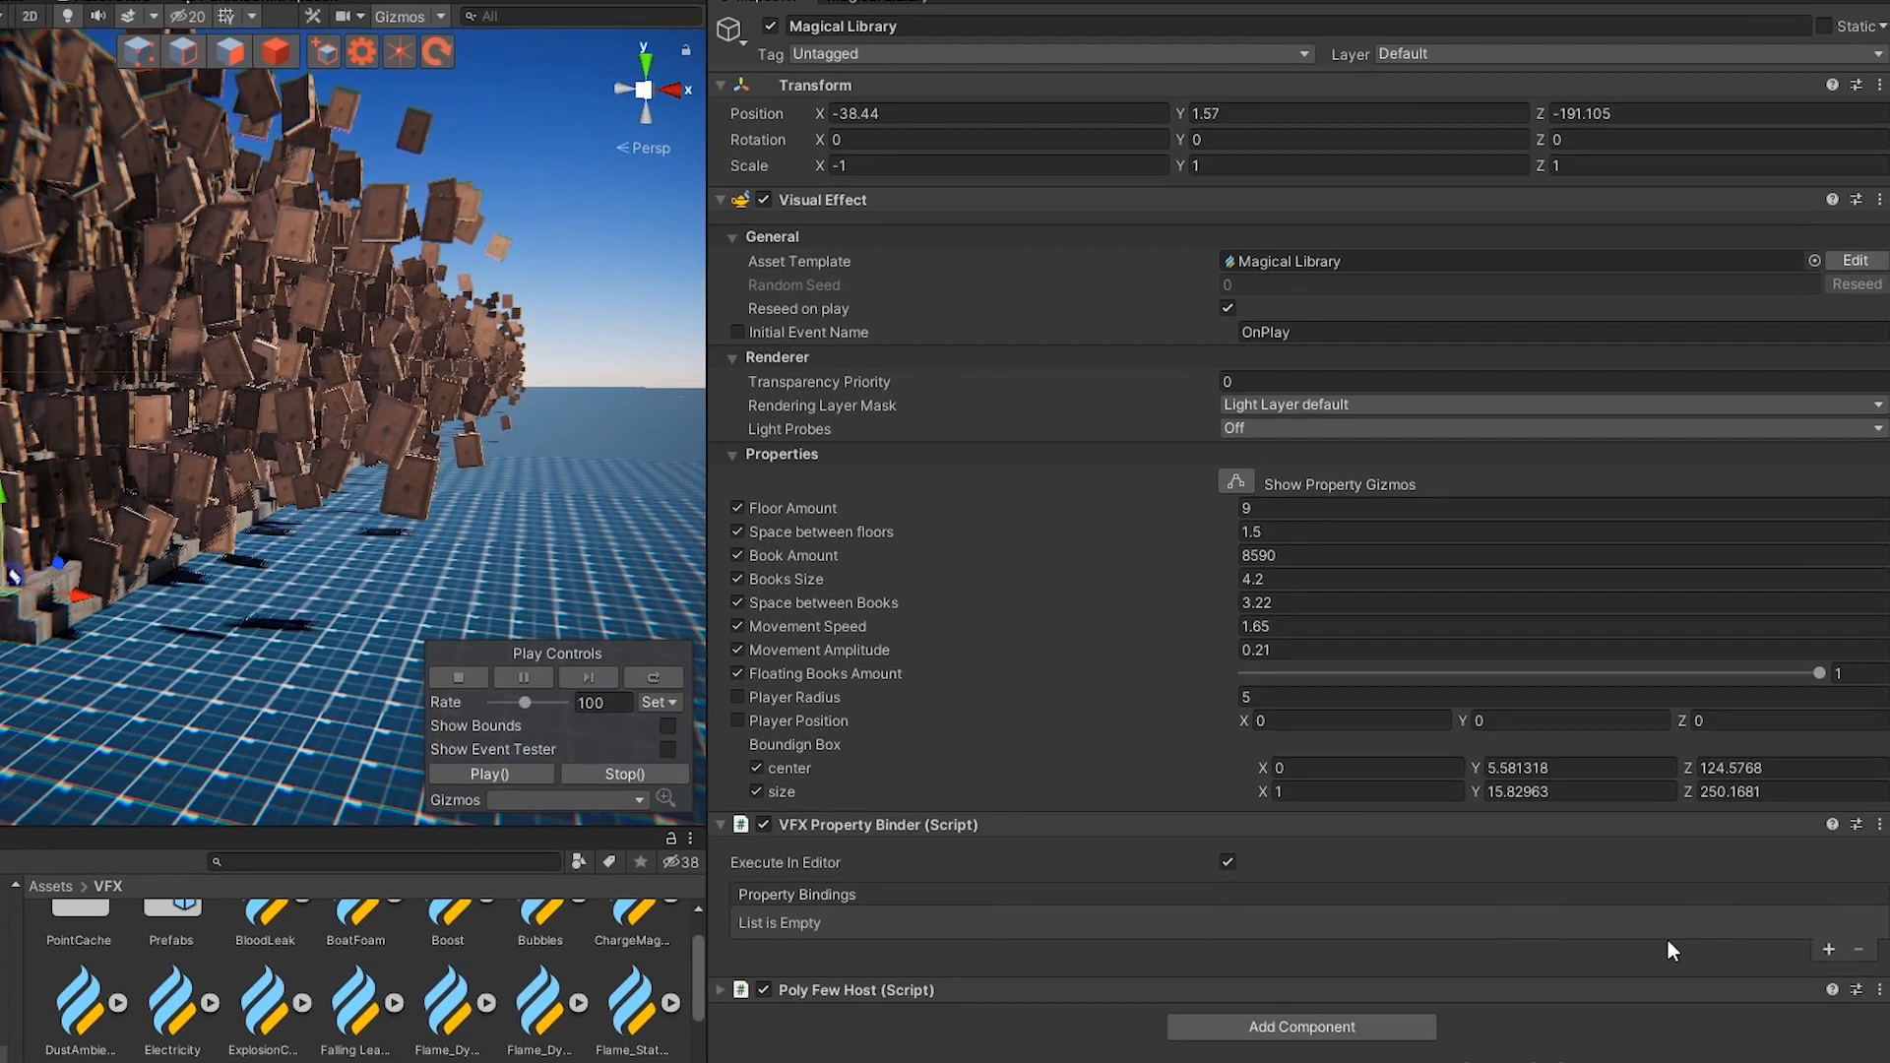
# Add a Transform Position binding that links the Player Position property to the Player object as target
pyautogui.click(1844, 977)
pyautogui.moveTo(1802, 825)
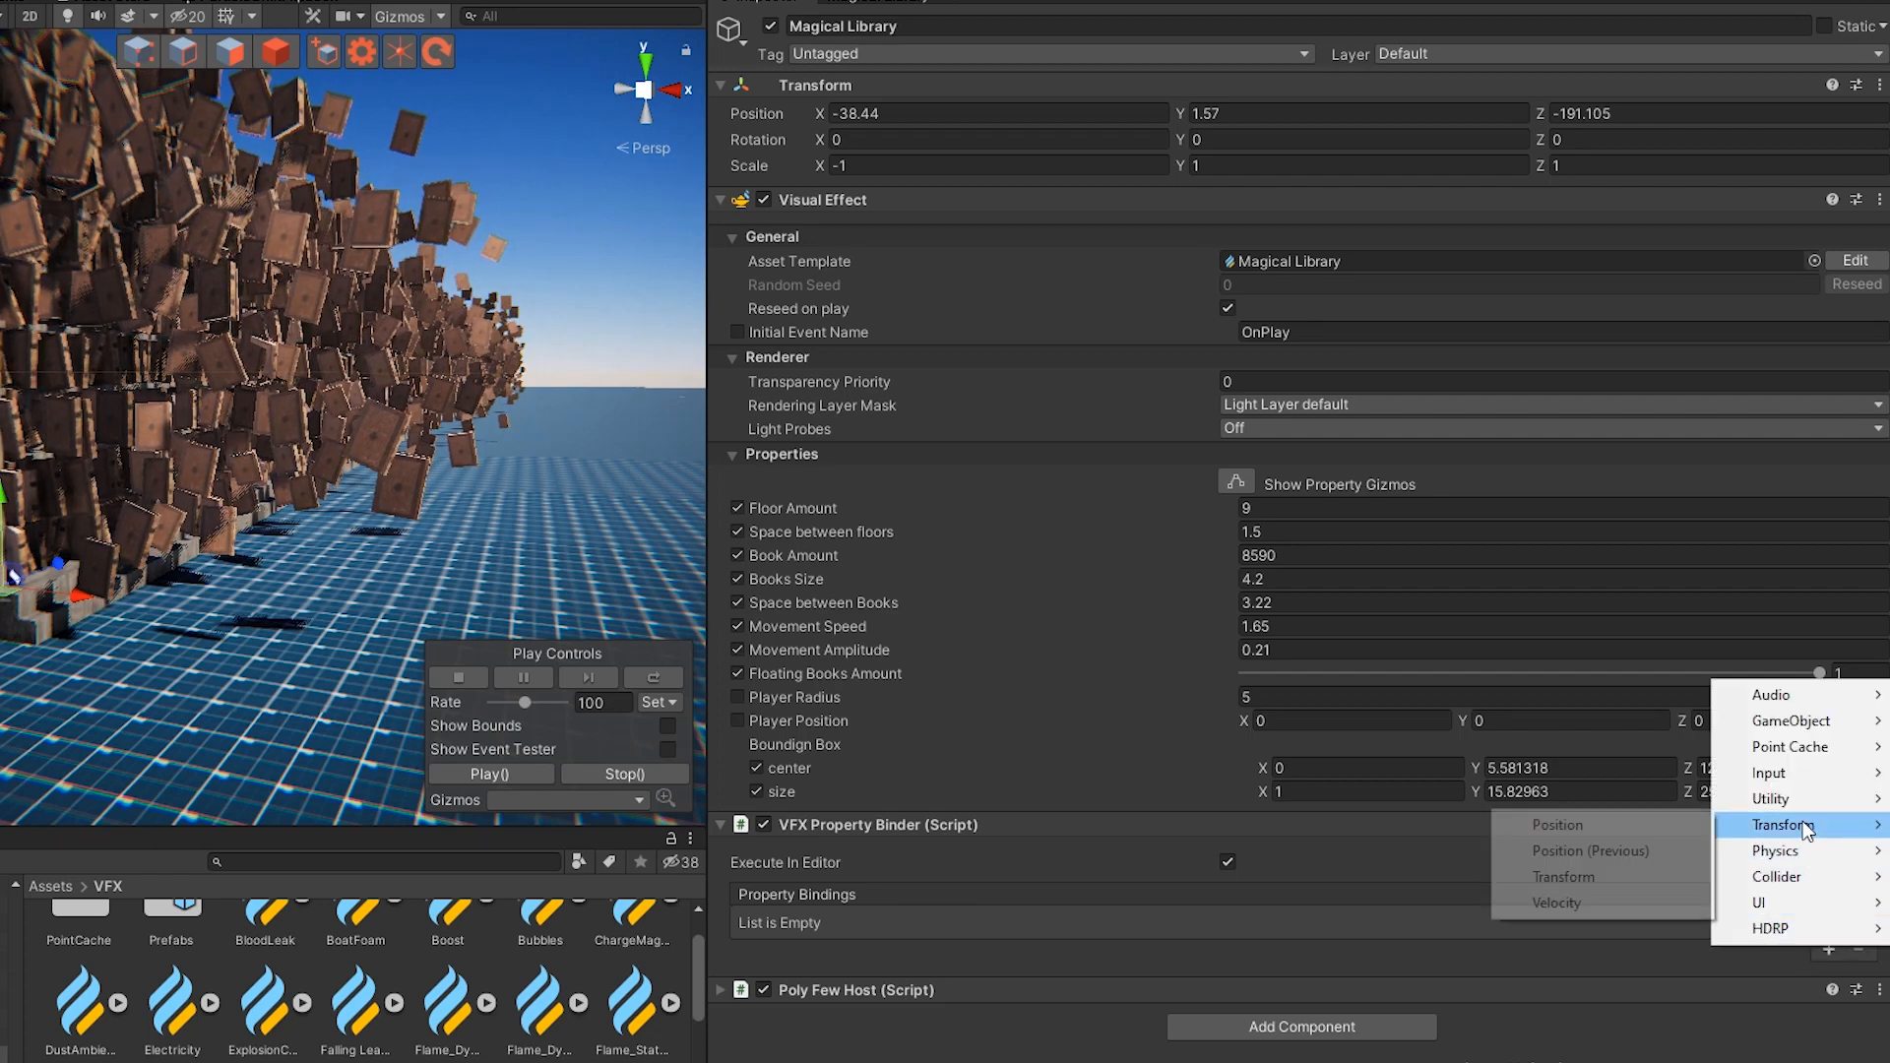
pyautogui.click(1656, 823)
pyautogui.click(917, 924)
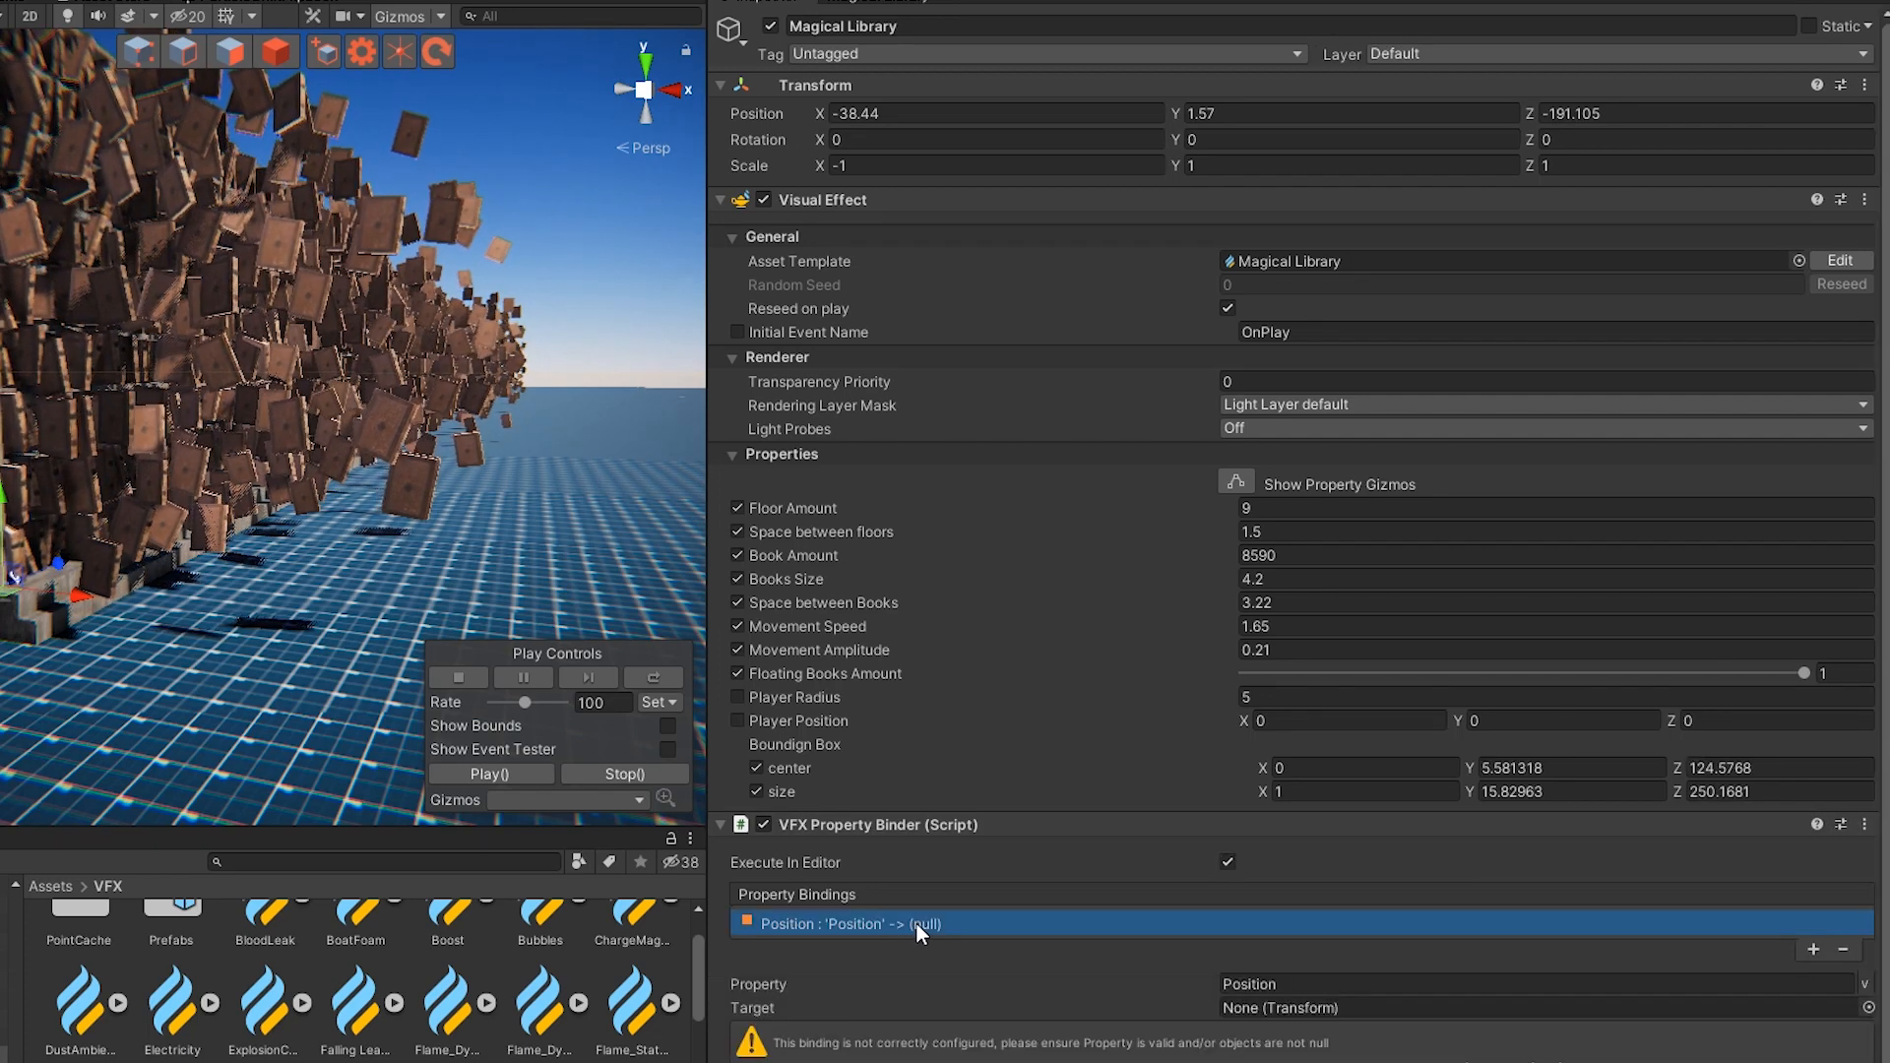
pyautogui.click(1864, 983)
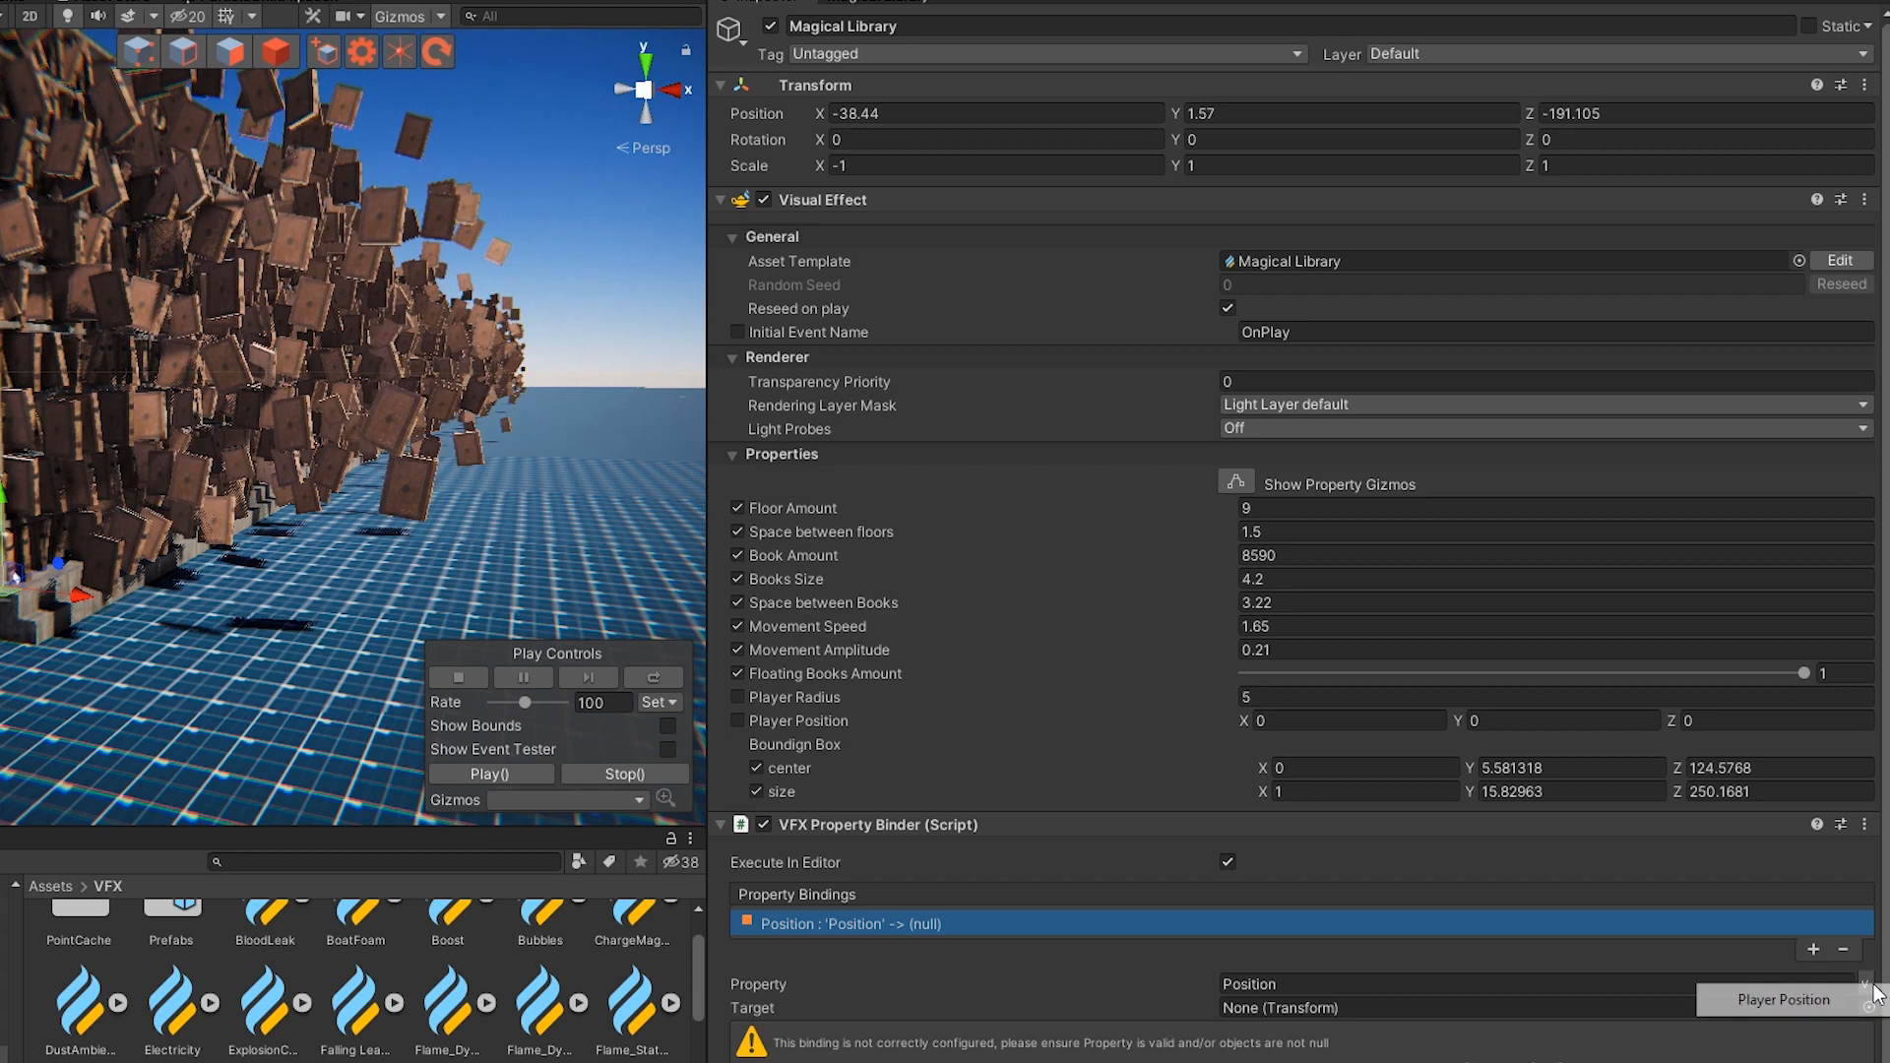
pyautogui.click(1801, 1001)
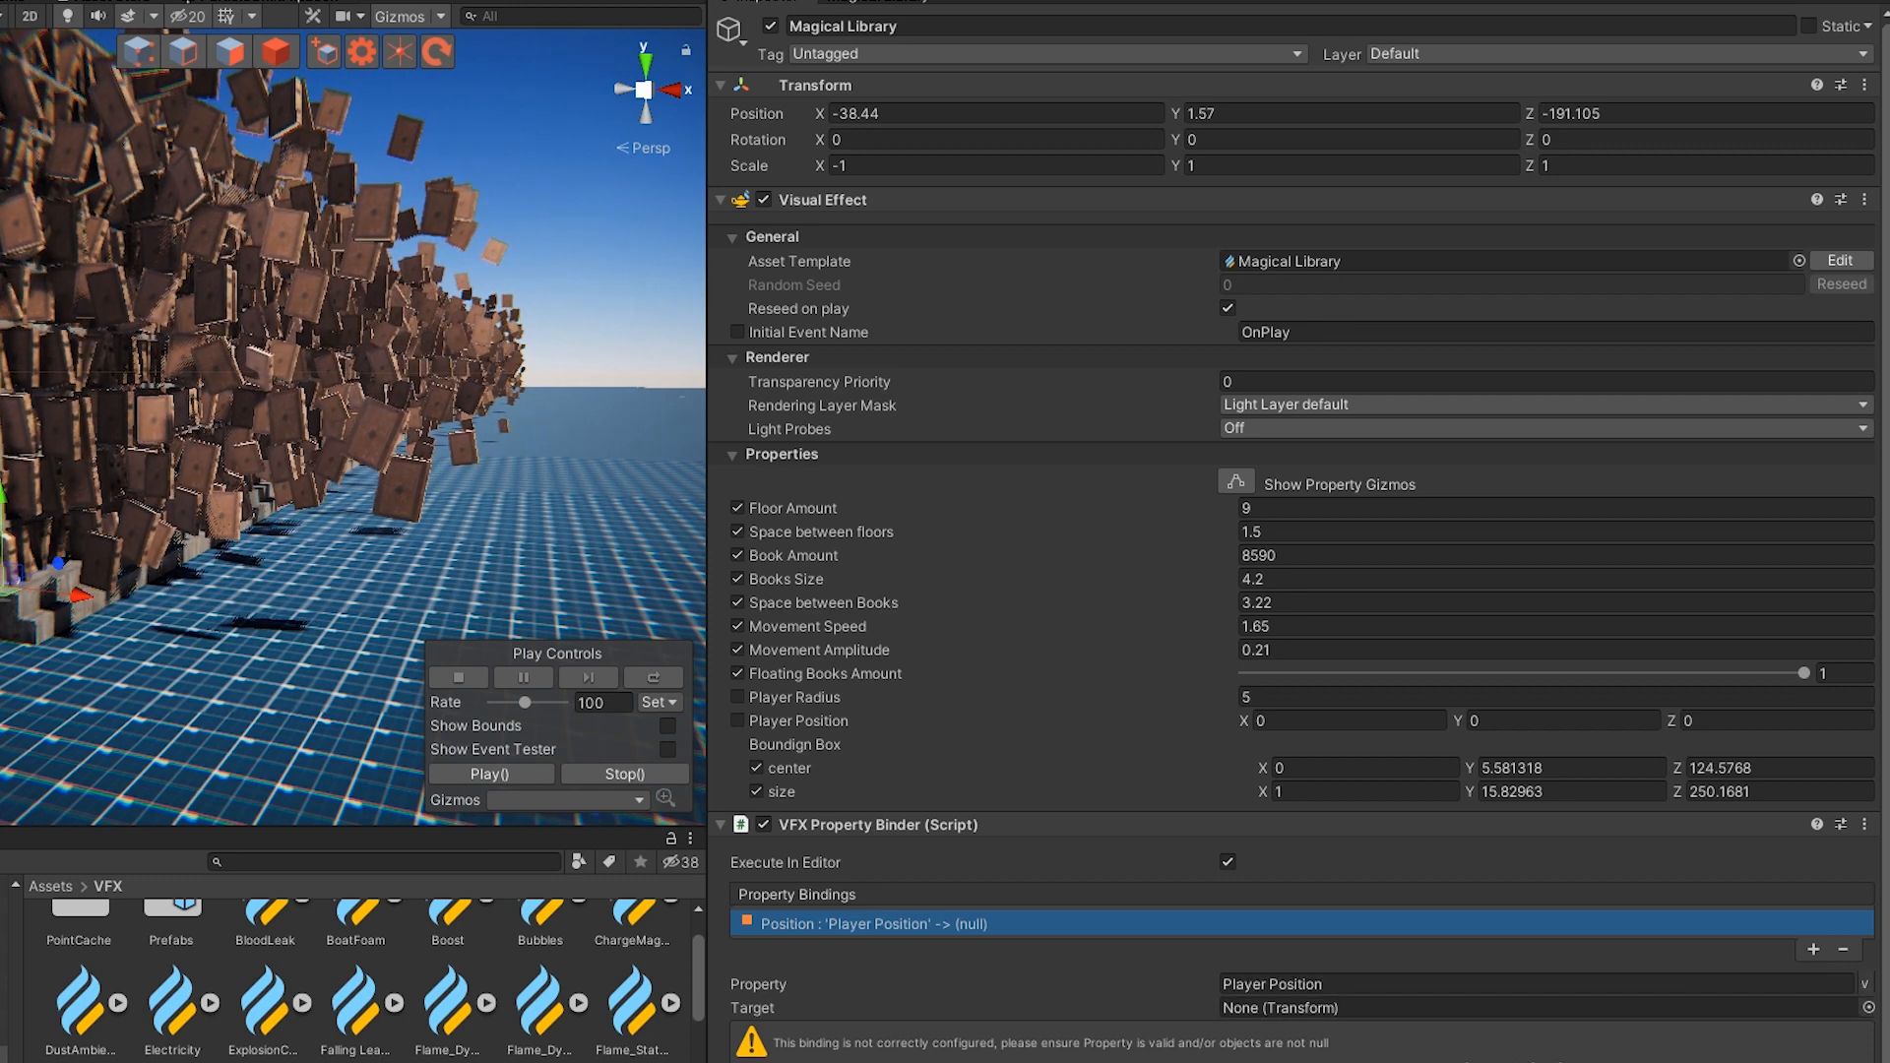
pyautogui.click(1250, 1006)
pyautogui.moveTo(1247, 999); pyautogui.dragTo(1250, 1008)
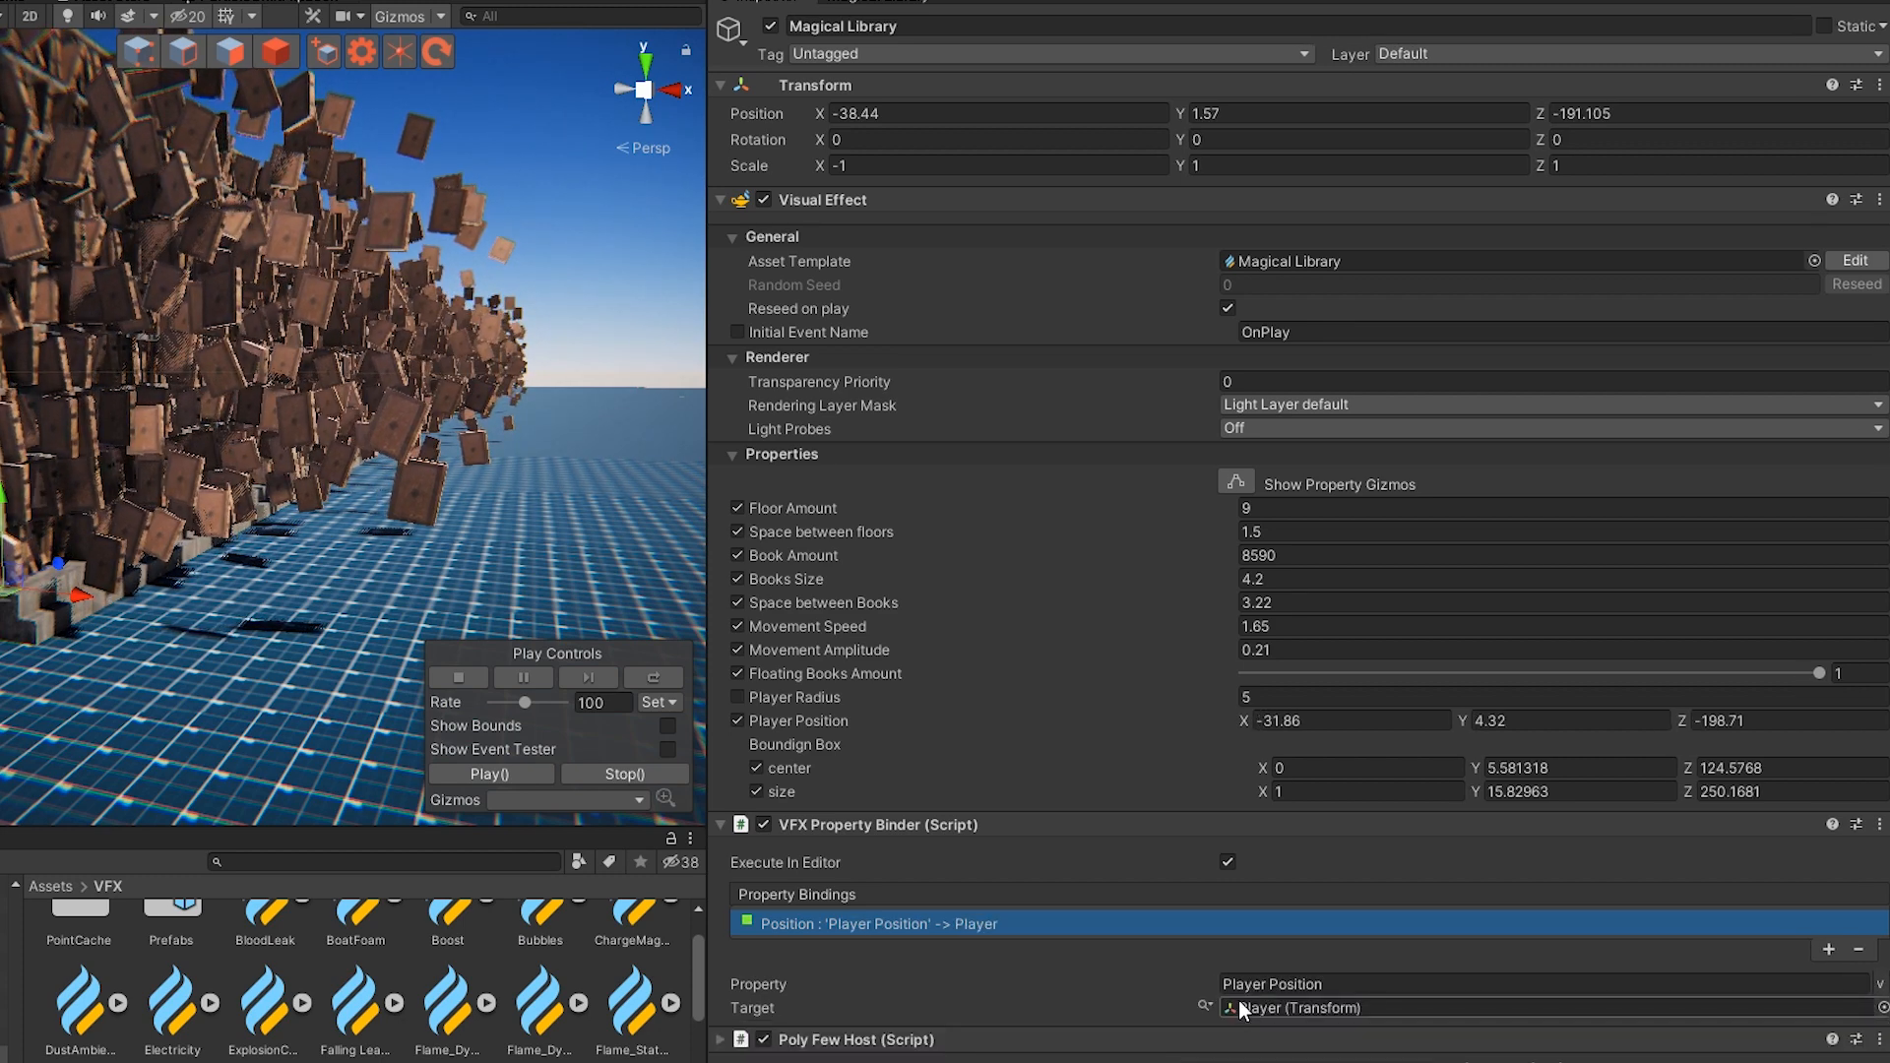
# Set the Magical Library effect's Player Radius to about 39.76
pyautogui.moveTo(990, 701); pyautogui.dragTo(1876, 694)
pyautogui.scroll(-3, 40, 605)
pyautogui.moveTo(40, 605); pyautogui.dragTo(84, 753, button='middle')
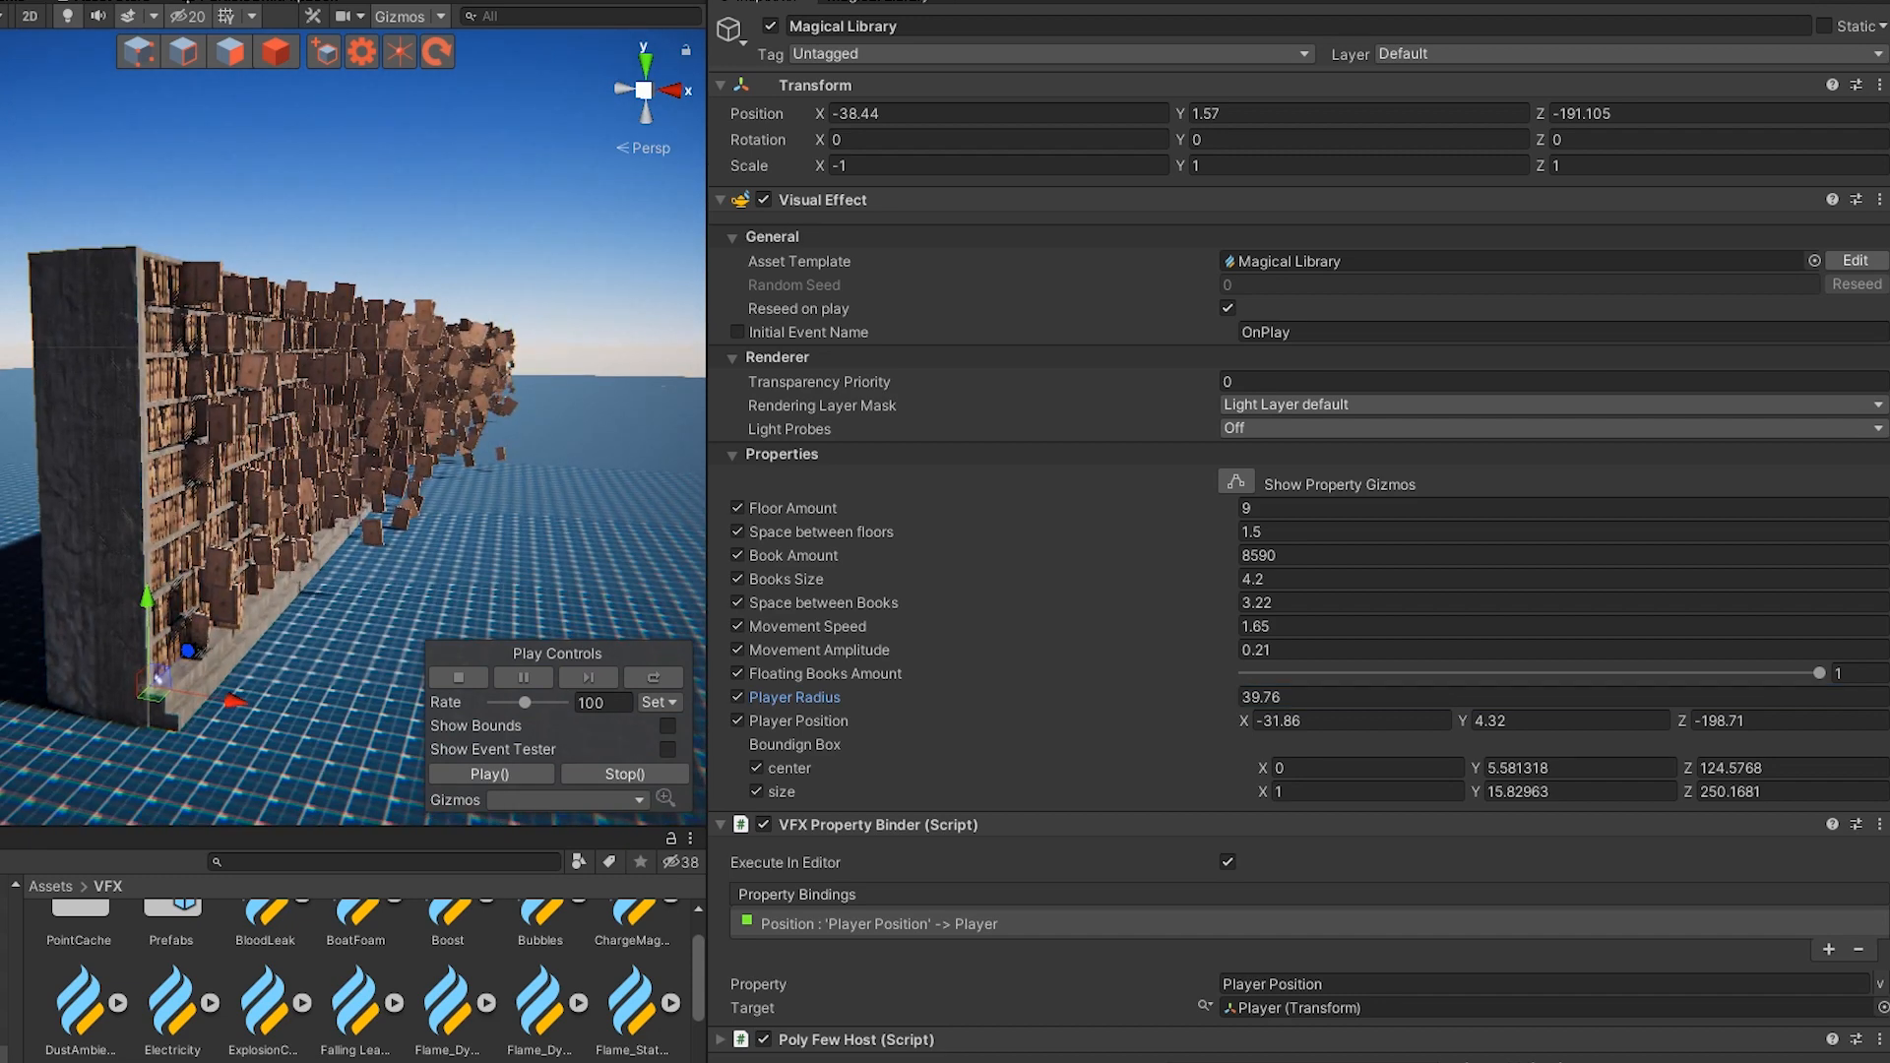
# Move the Player object along the bookshelf to about X -36.25, Y 2.63, Z -189.49
pyautogui.click(251, 782)
pyautogui.moveTo(260, 799); pyautogui.dragTo(237, 708)
pyautogui.moveTo(233, 610); pyautogui.dragTo(234, 558)
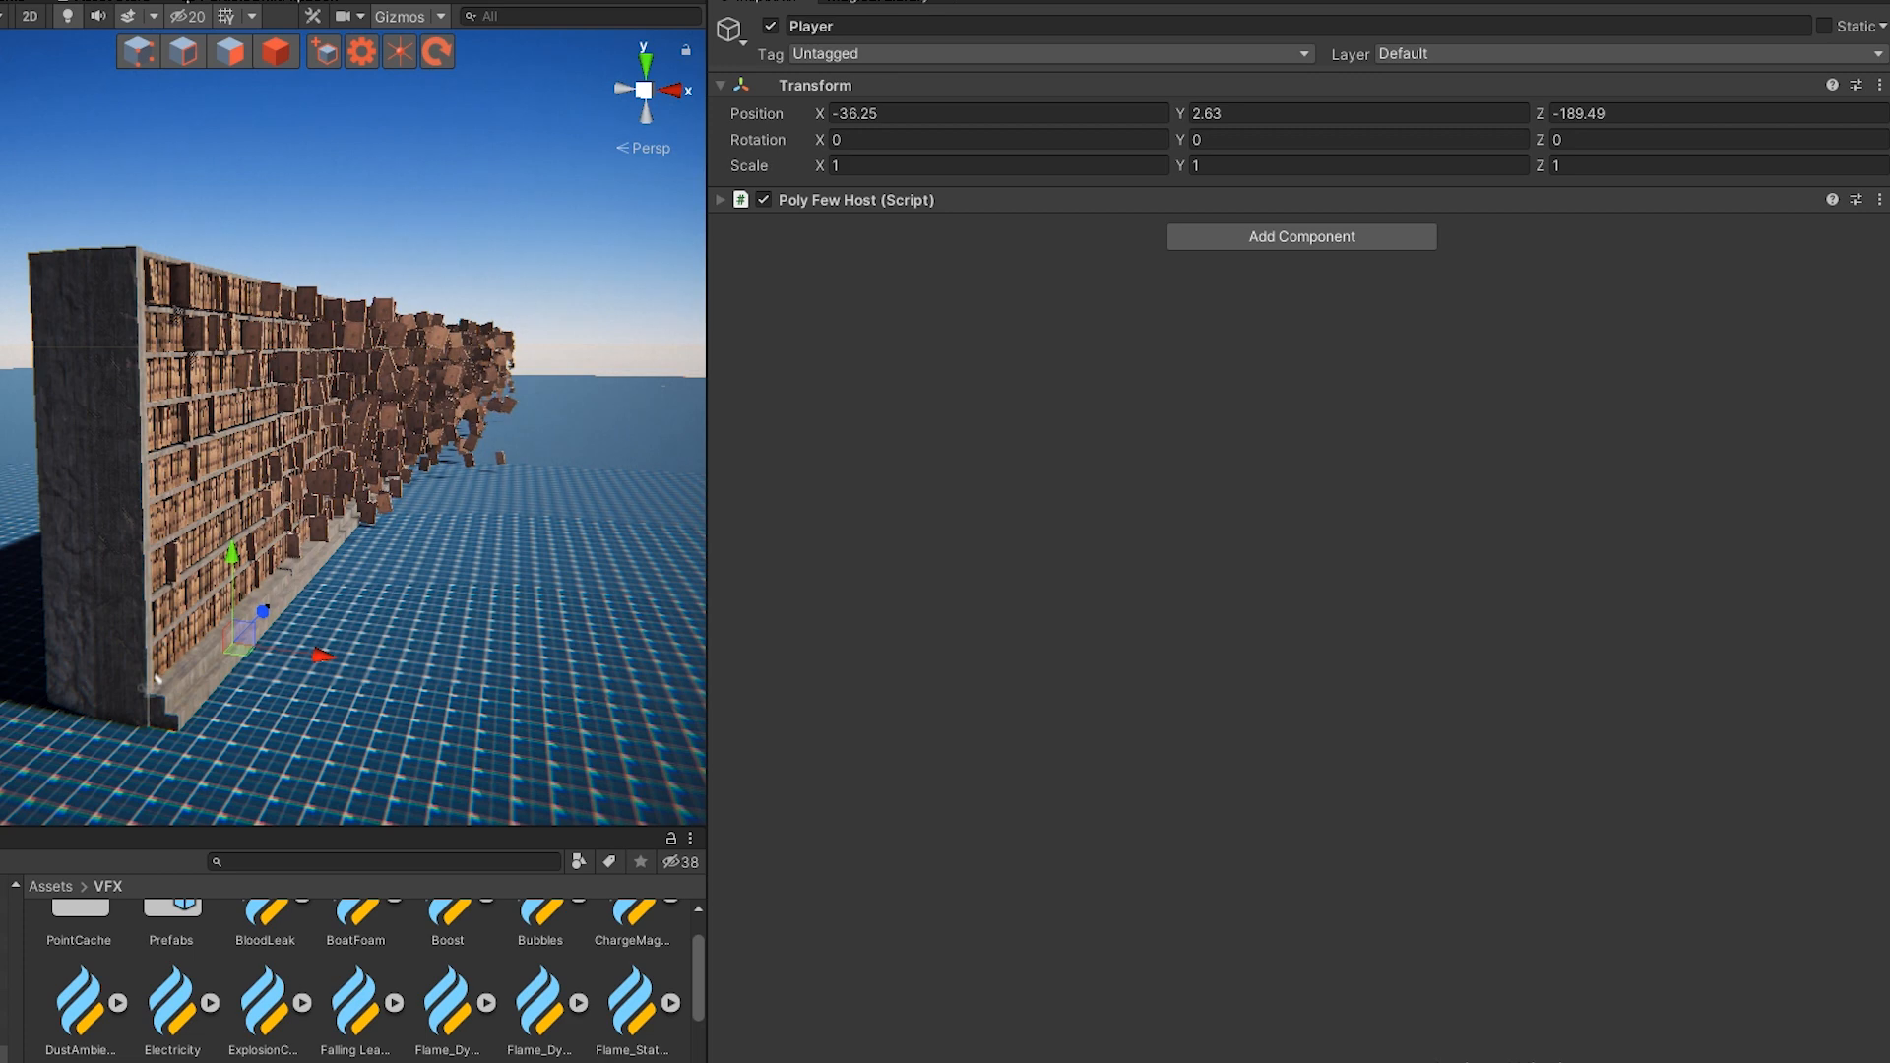
# Add a 3D Sphere as a child of the Player object
pyautogui.click(108, 199)
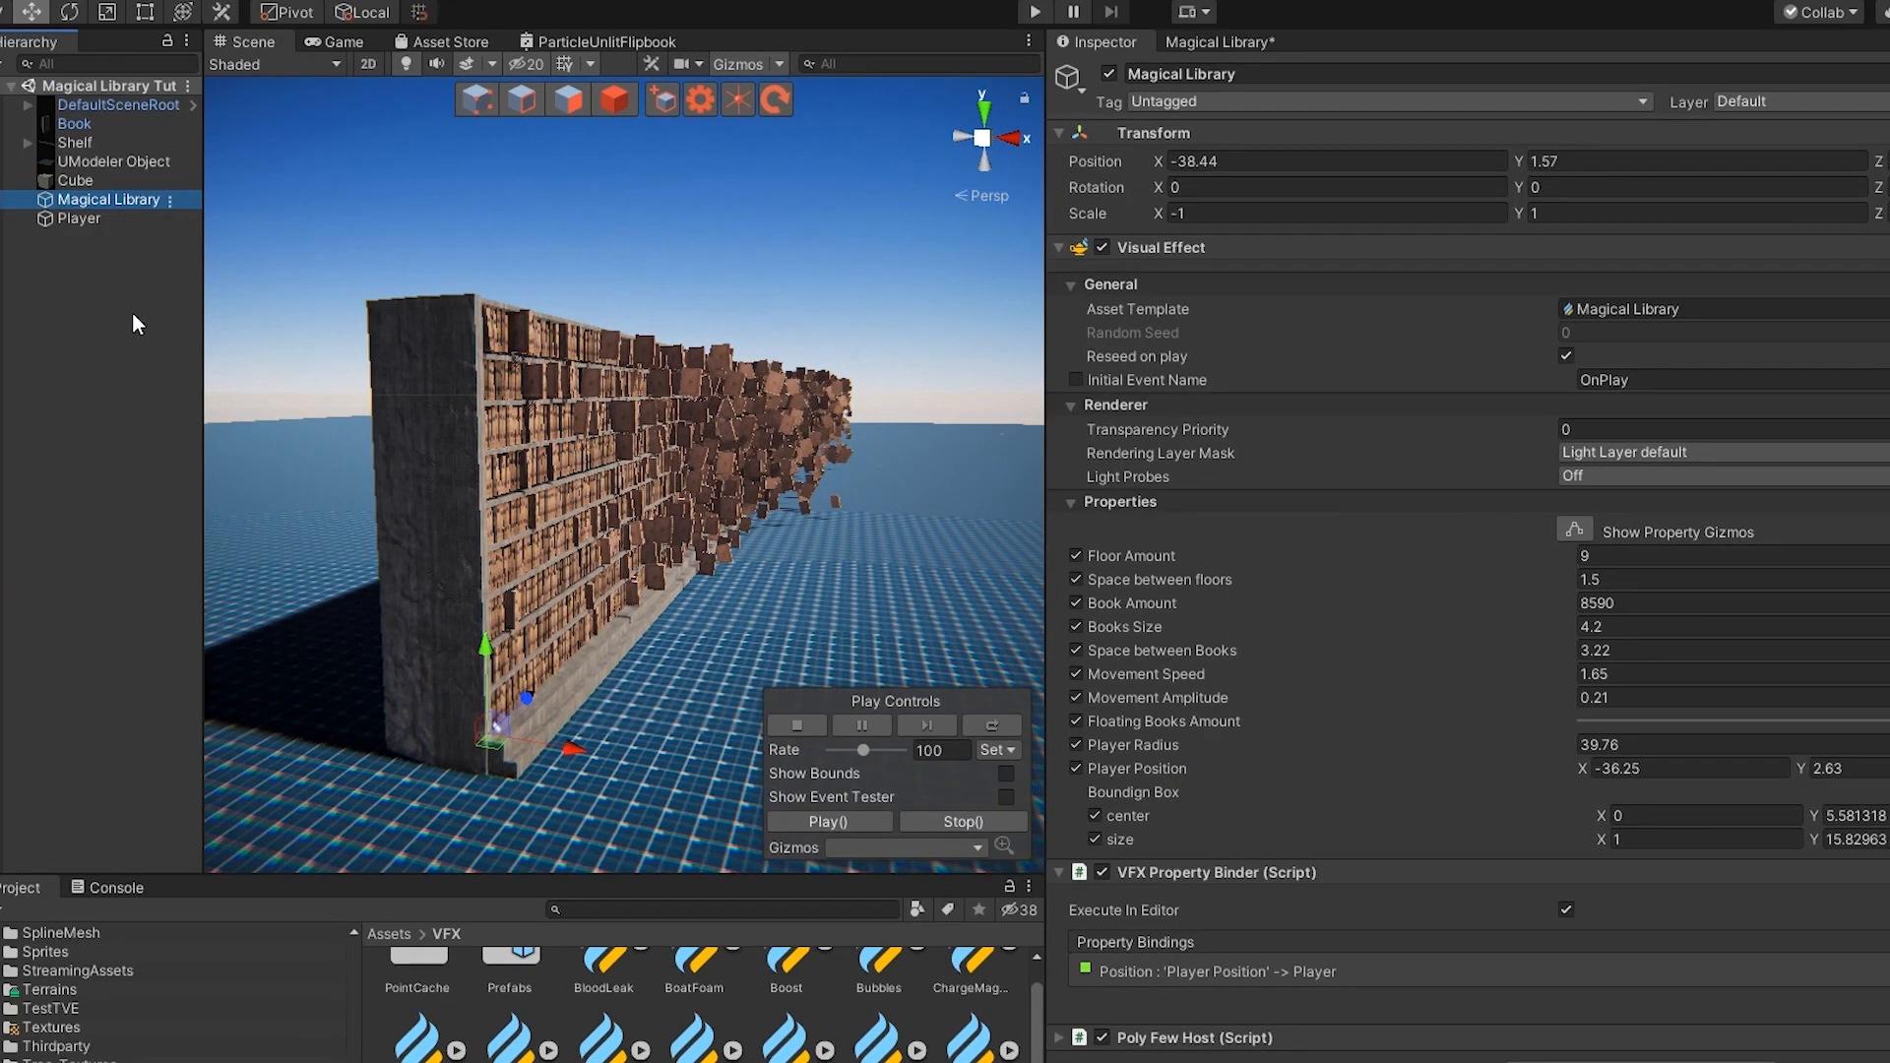
pyautogui.click(87, 215)
pyautogui.rightClick(68, 221)
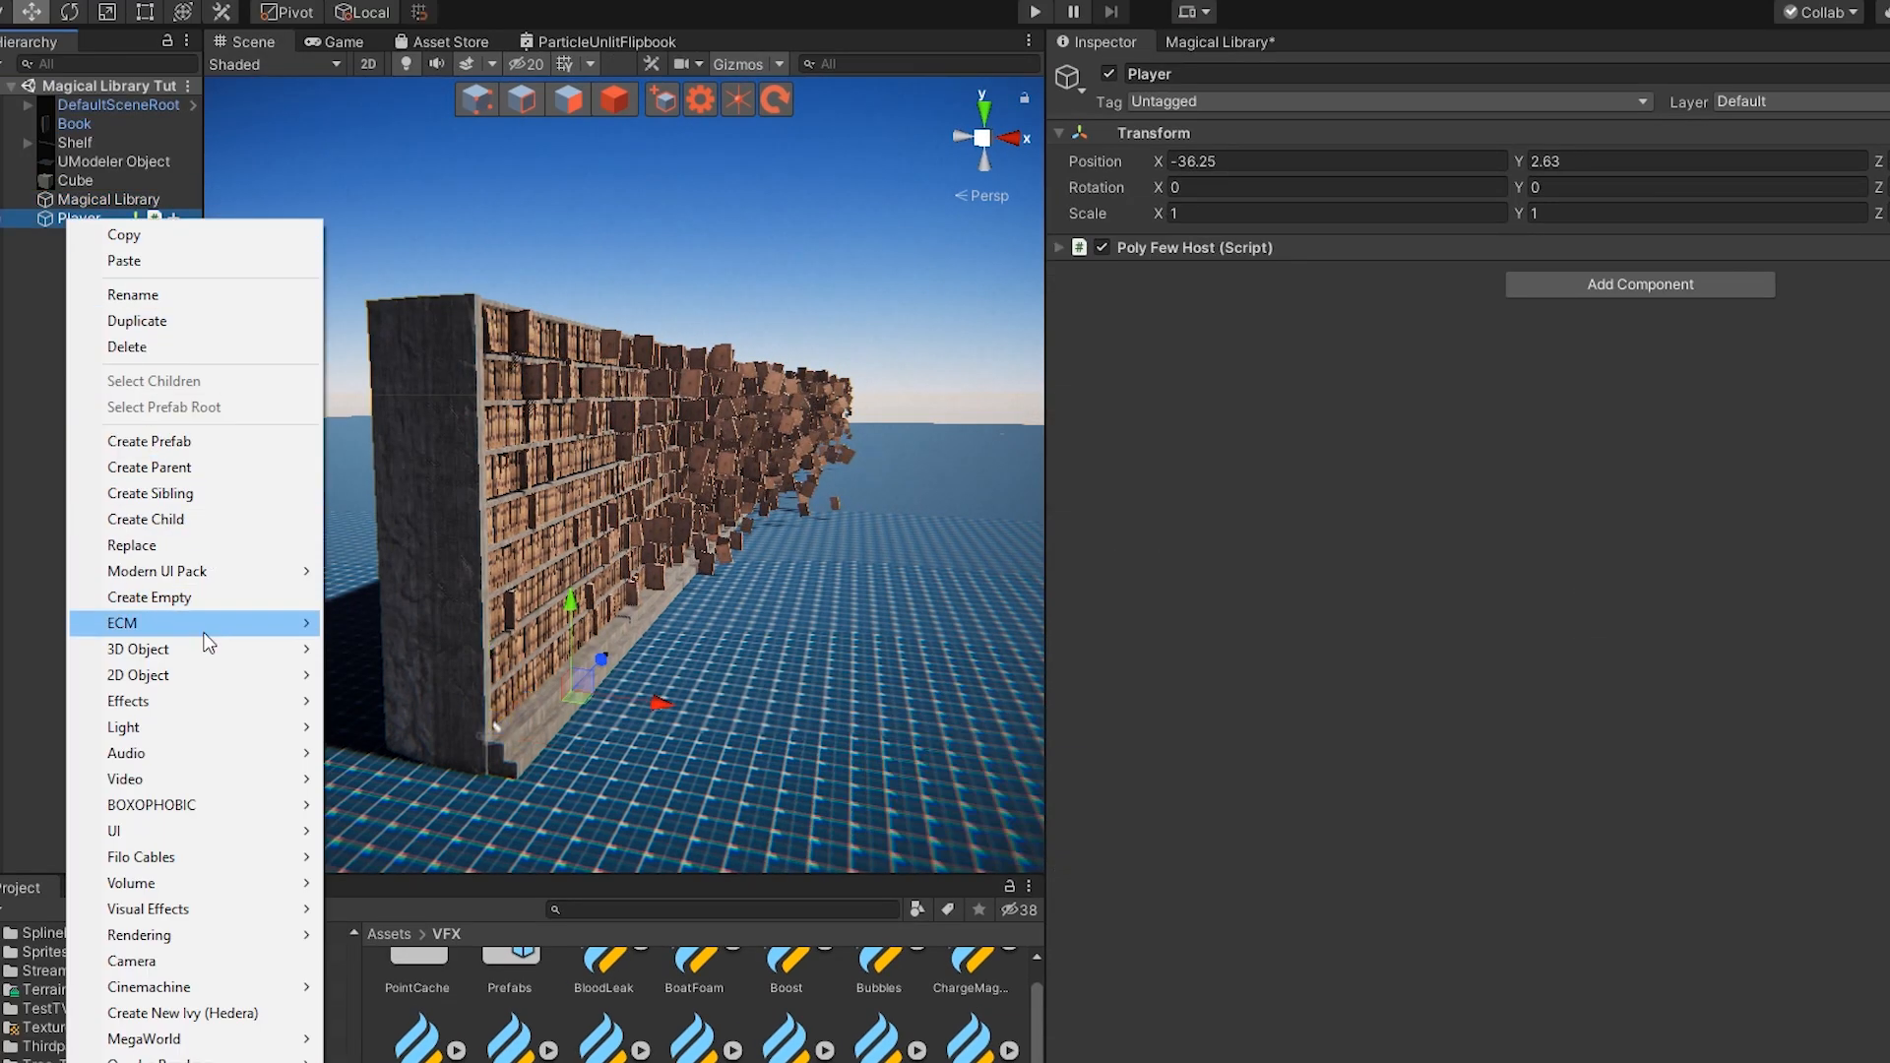
pyautogui.moveTo(223, 646)
pyautogui.click(395, 699)
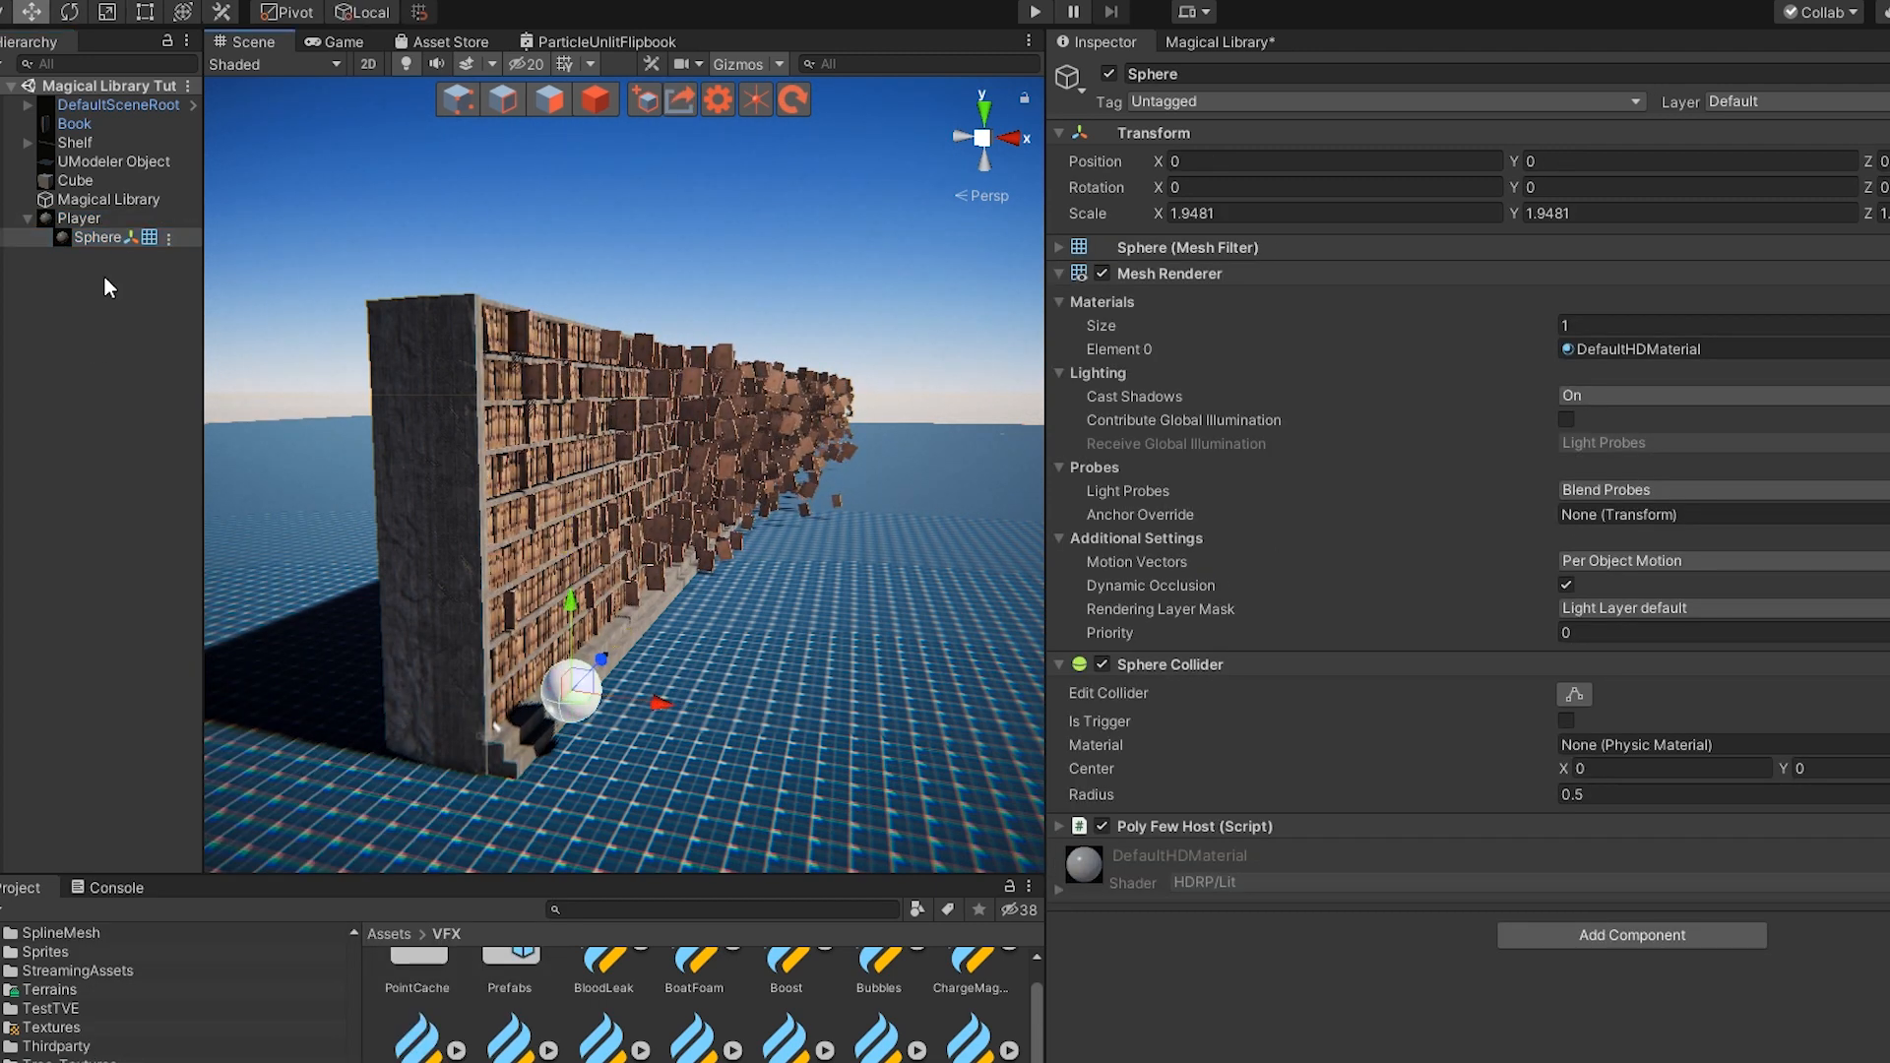
# Set the Magical Library effect's Player Radius to about 22.16
pyautogui.click(85, 199)
pyautogui.moveTo(1554, 755); pyautogui.dragTo(1252, 717)
pyautogui.moveTo(784, 551); pyautogui.dragTo(769, 592, button='right')
pyautogui.click(615, 640)
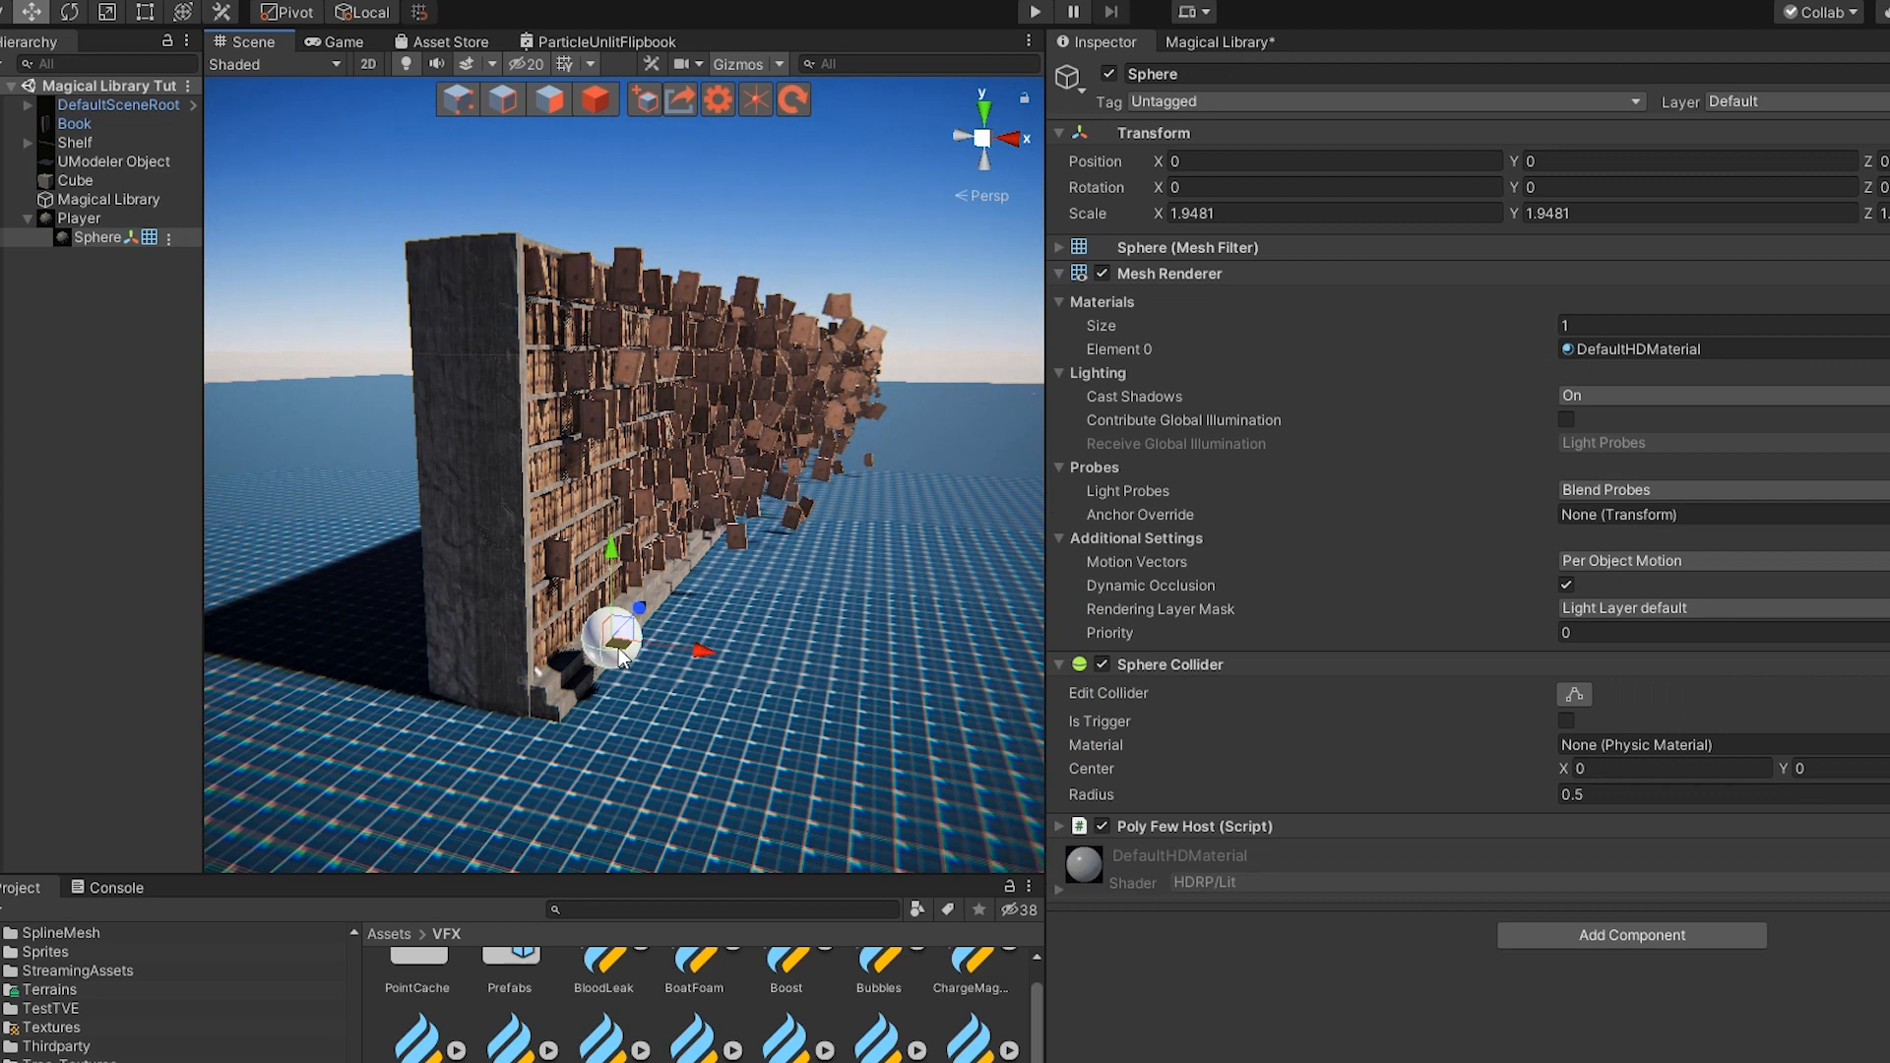
pyautogui.moveTo(723, 587); pyautogui.dragTo(714, 592)
pyautogui.hotkey('ctrl', 'z')
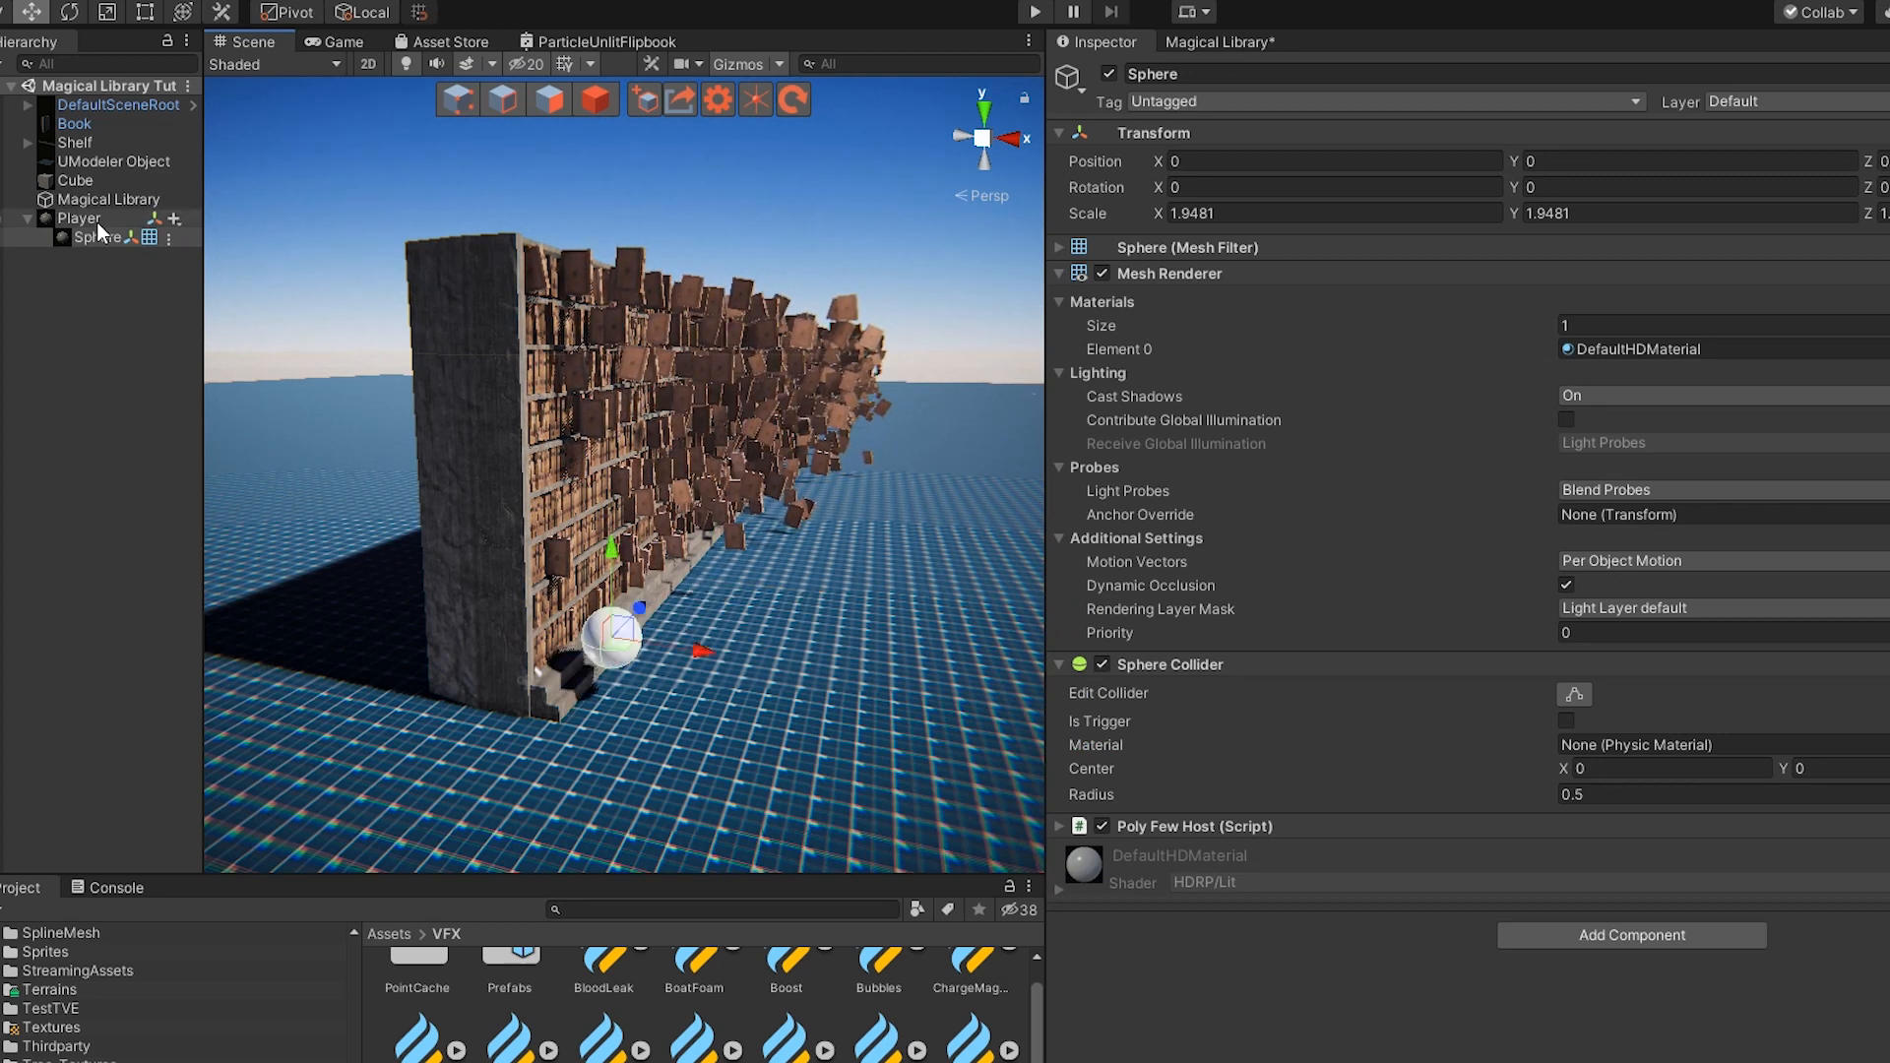
# Move the Player object away from the shelf and upward to about X -32.3, Y 5.19
pyautogui.click(81, 219)
pyautogui.moveTo(630, 650)
pyautogui.mouseDown()
pyautogui.moveTo(830, 467)
pyautogui.moveTo(888, 549)
pyautogui.moveTo(841, 616)
pyautogui.moveTo(654, 659)
pyautogui.mouseUp()
pyautogui.moveTo(636, 569)
pyautogui.mouseDown()
pyautogui.moveTo(636, 238)
pyautogui.moveTo(638, 557)
pyautogui.mouseUp()
pyautogui.moveTo(659, 648); pyautogui.dragTo(693, 540)
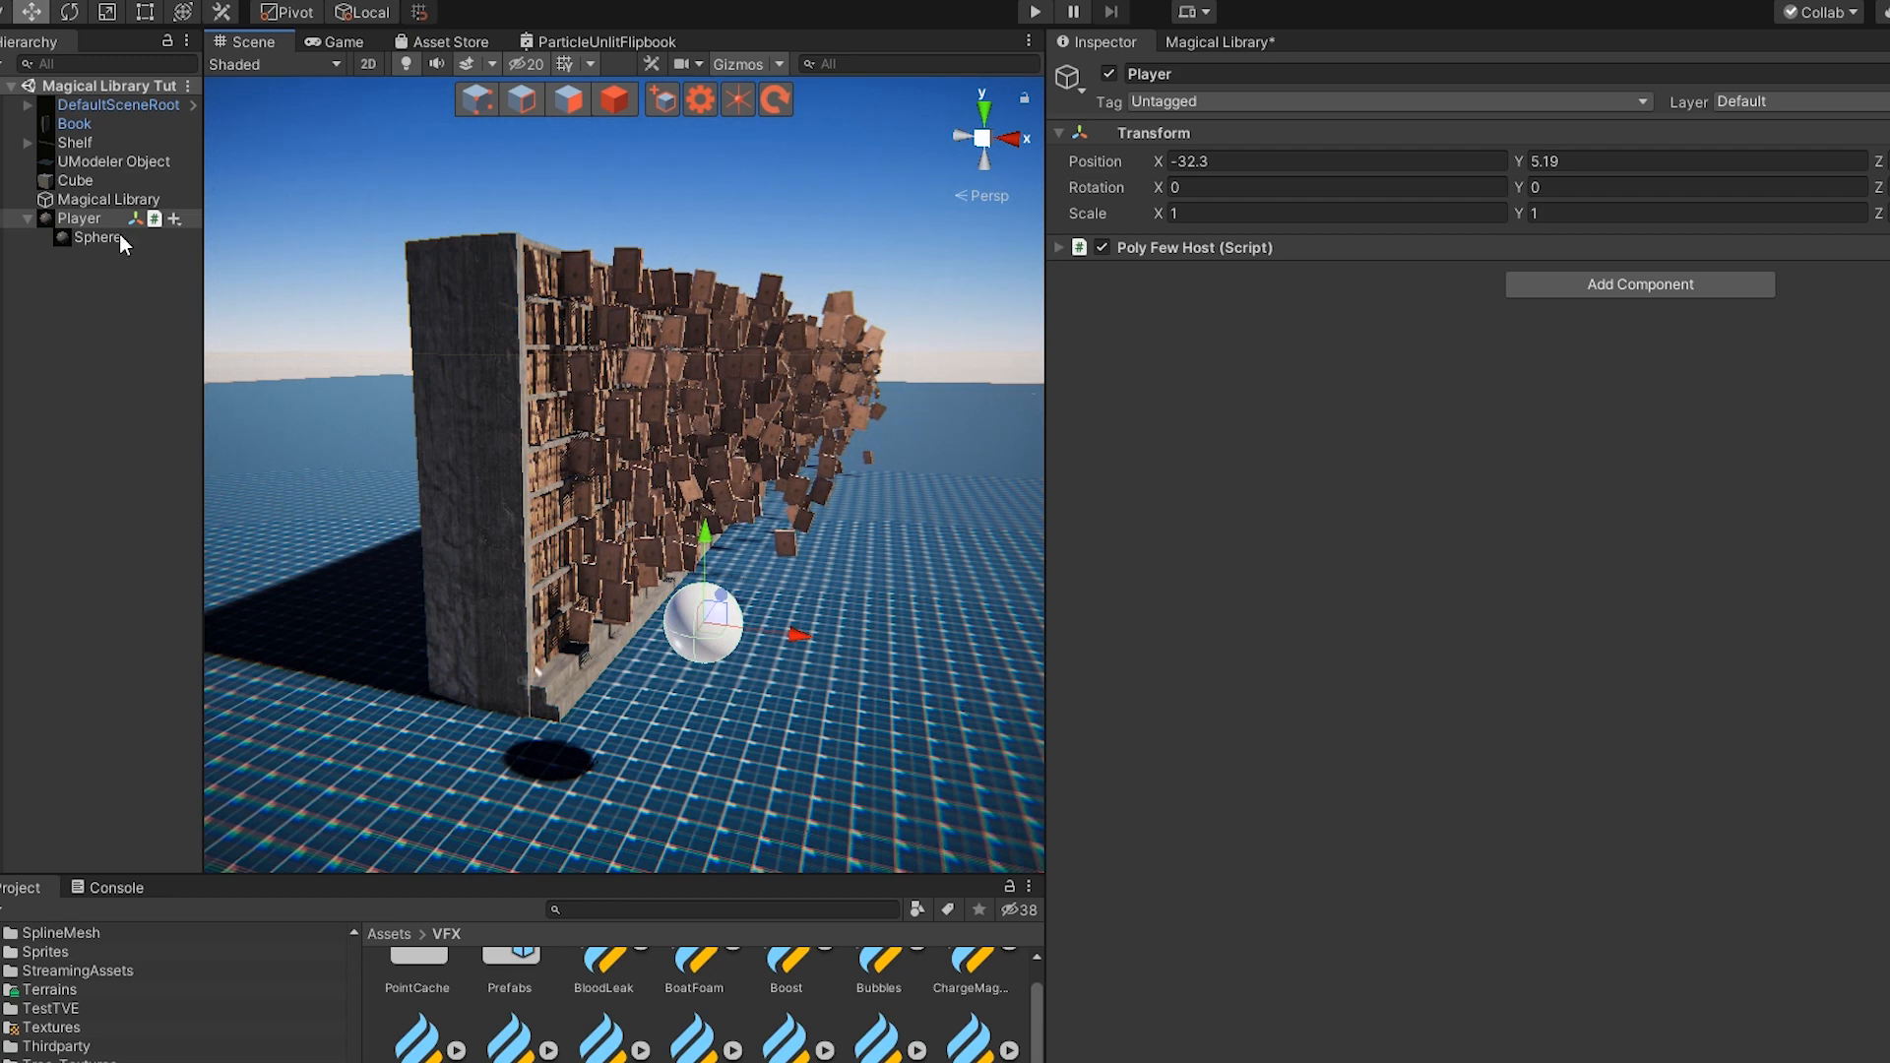
# Set the Magical Library effect's Floating Books Amount to 0
pyautogui.click(69, 197)
pyautogui.moveTo(593, 460); pyautogui.dragTo(608, 414, button='middle')
pyautogui.moveTo(1889, 722); pyautogui.dragTo(1705, 751)
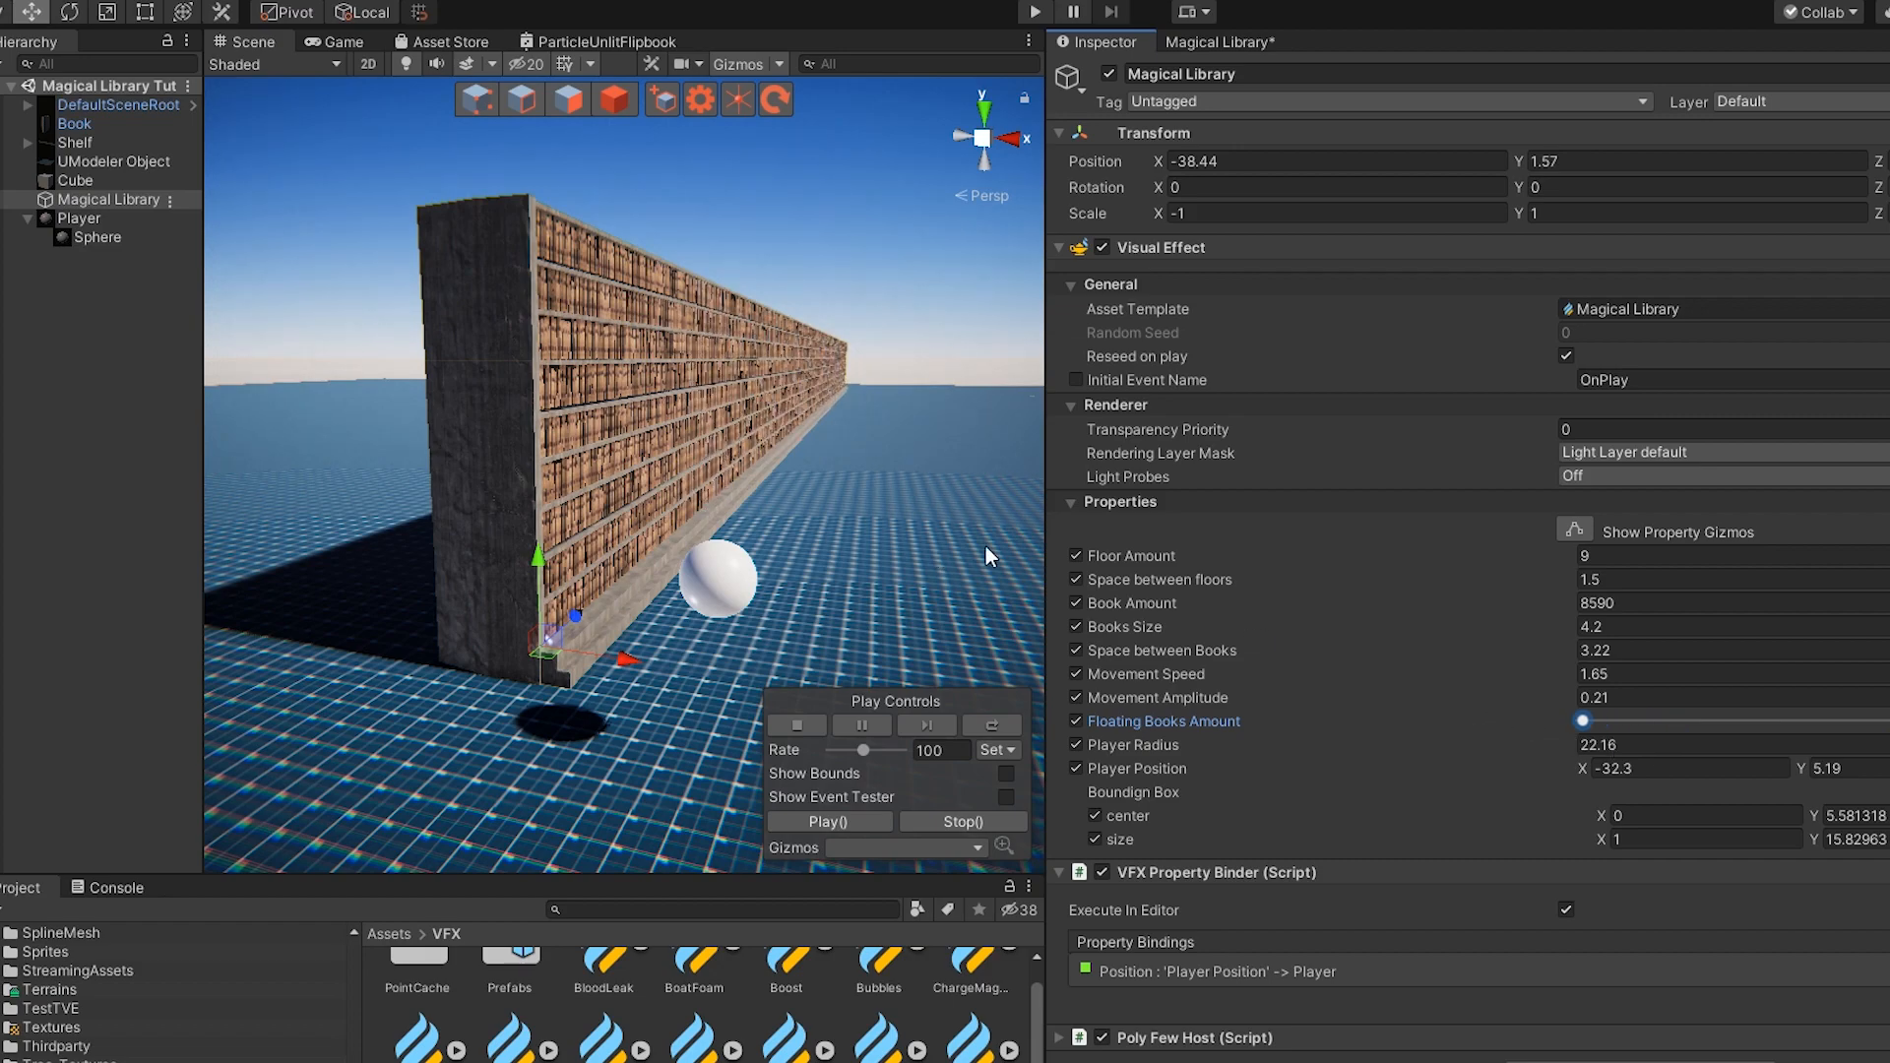
# Raise the Magical Library effect's Floating Books Amount well above 0 so that books float out of the shelf
pyautogui.keyDown('alt'); pyautogui.moveTo(984, 545); pyautogui.dragTo(776, 557); pyautogui.keyUp('alt')
pyautogui.keyDown('alt'); pyautogui.moveTo(777, 557); pyautogui.dragTo(857, 617, button='right'); pyautogui.keyUp('alt')
pyautogui.keyDown('alt'); pyautogui.moveTo(856, 616); pyautogui.dragTo(827, 541); pyautogui.keyUp('alt')
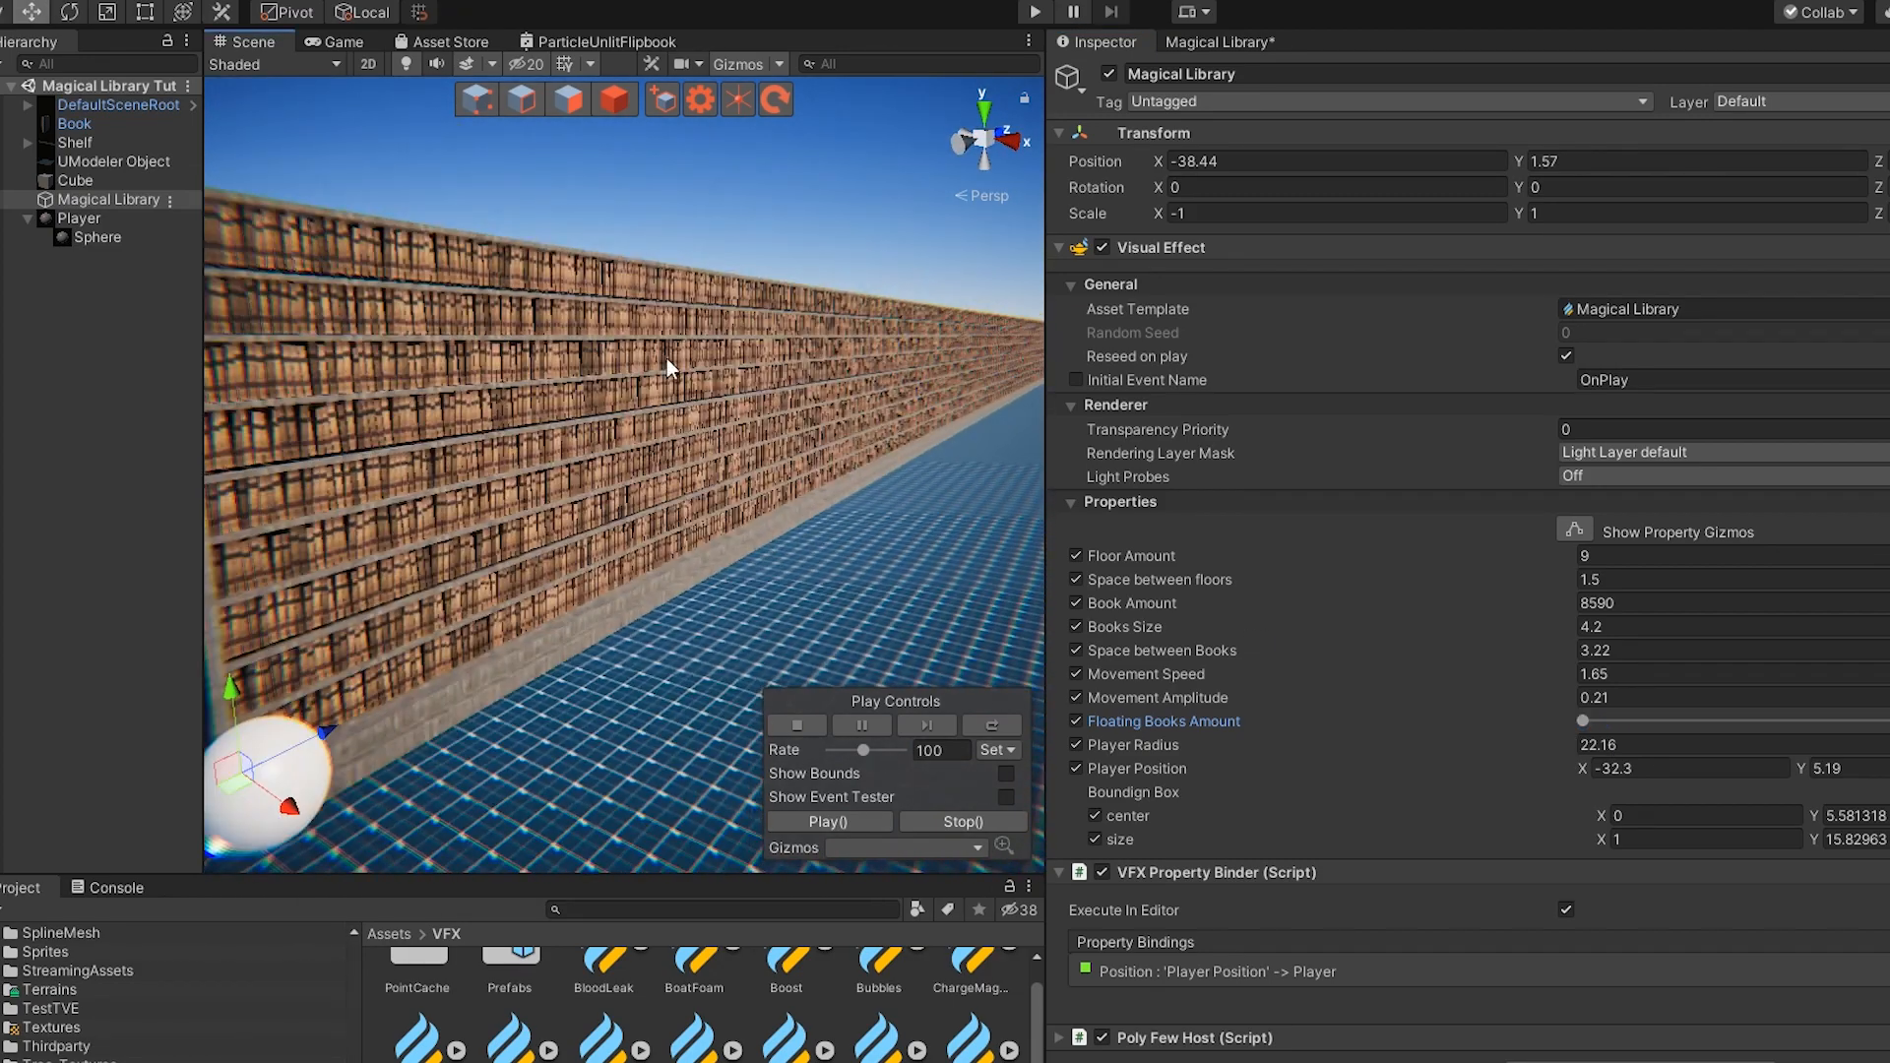
pyautogui.scroll(-3, 584, 493)
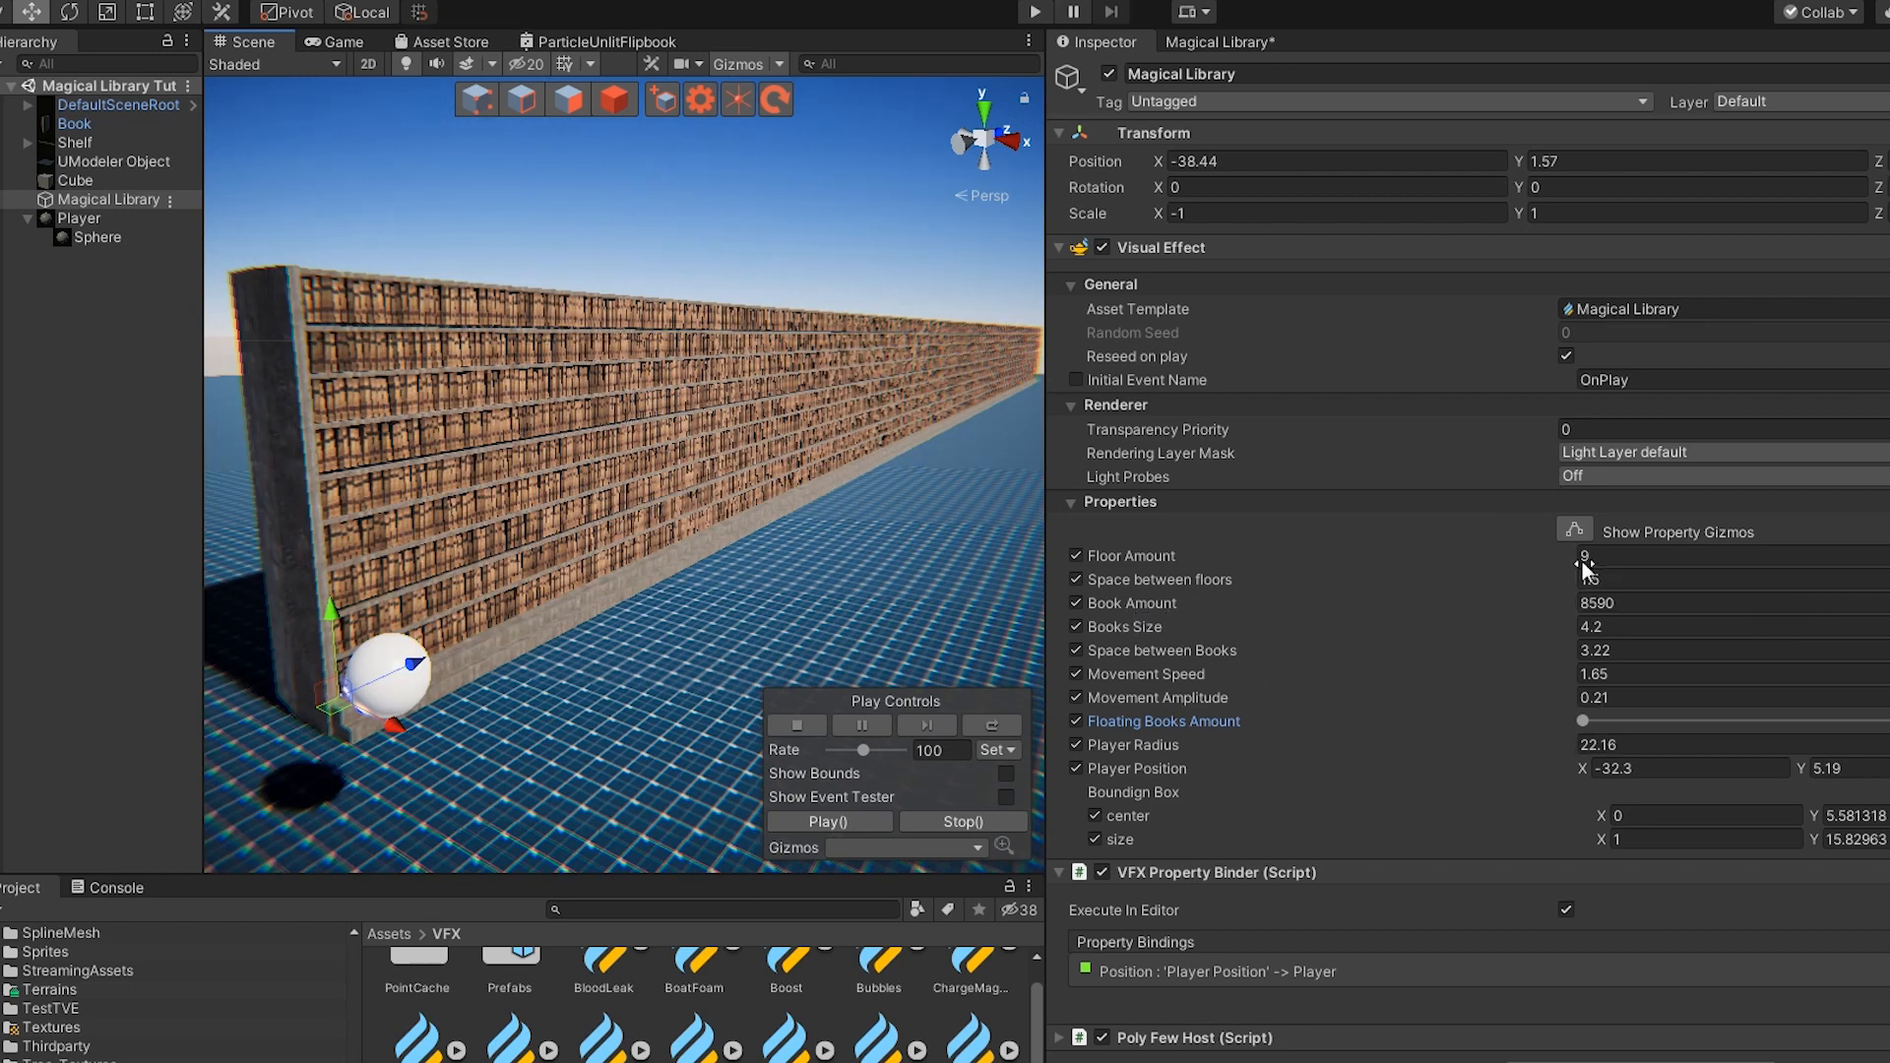
pyautogui.moveTo(1680, 709); pyautogui.dragTo(1882, 714)
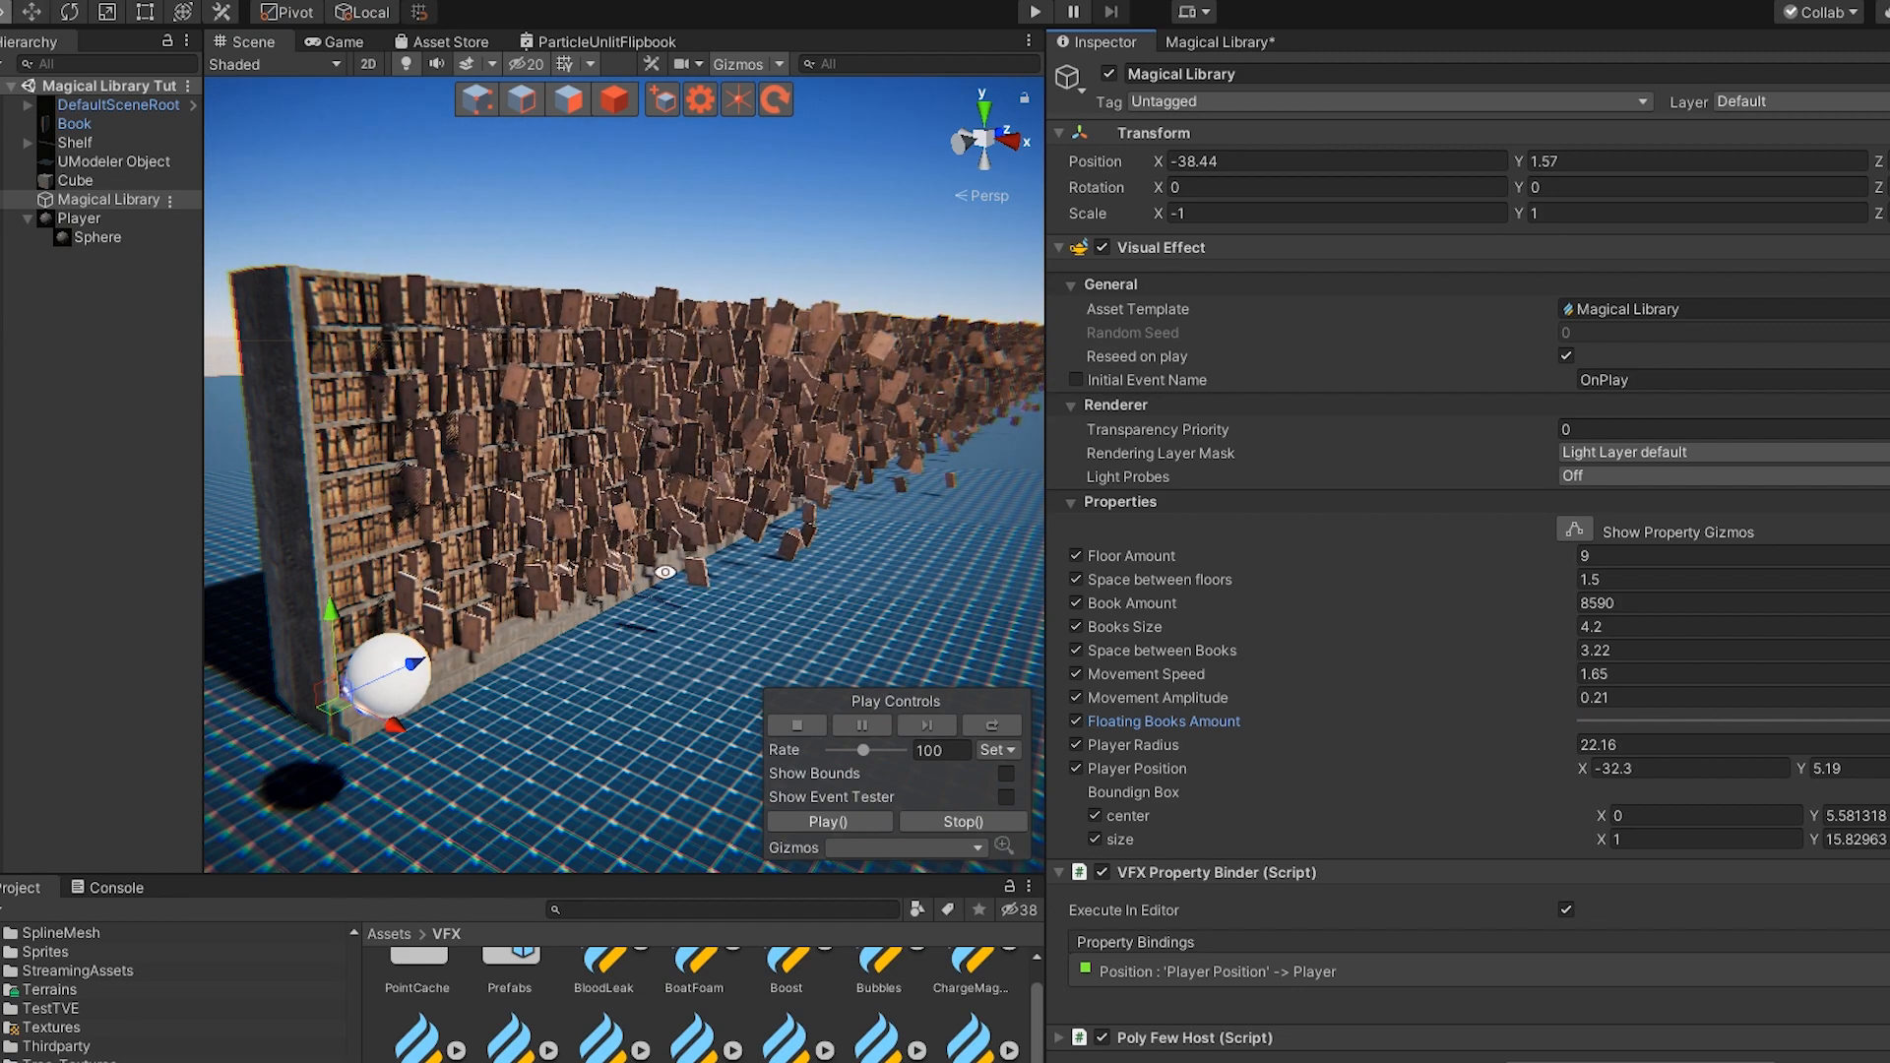
# Move the whole Player object horizontally, away from the shelf's near end, to about X -33.22
pyautogui.keyDown('alt'); pyautogui.moveTo(740, 571); pyautogui.dragTo(649, 581); pyautogui.keyUp('alt')
pyautogui.click(502, 701)
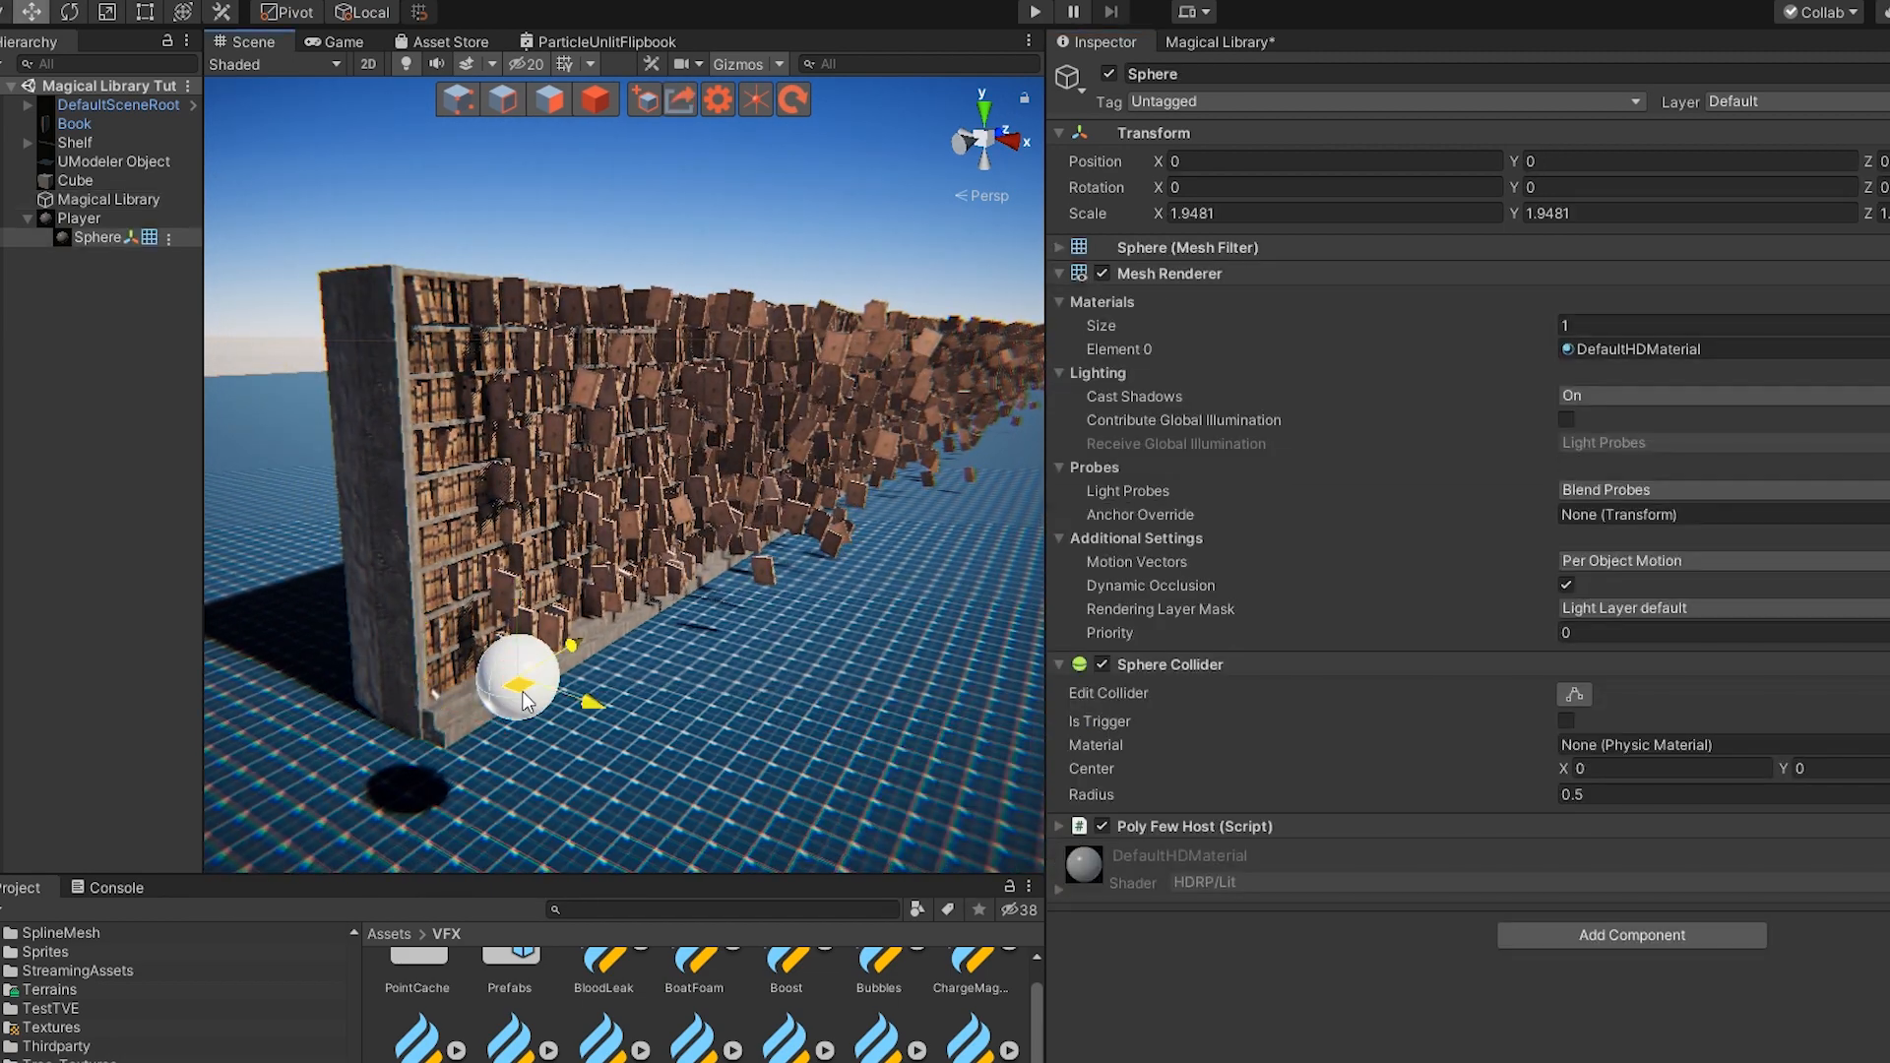
pyautogui.click(78, 217)
pyautogui.moveTo(536, 754); pyautogui.dragTo(300, 809)
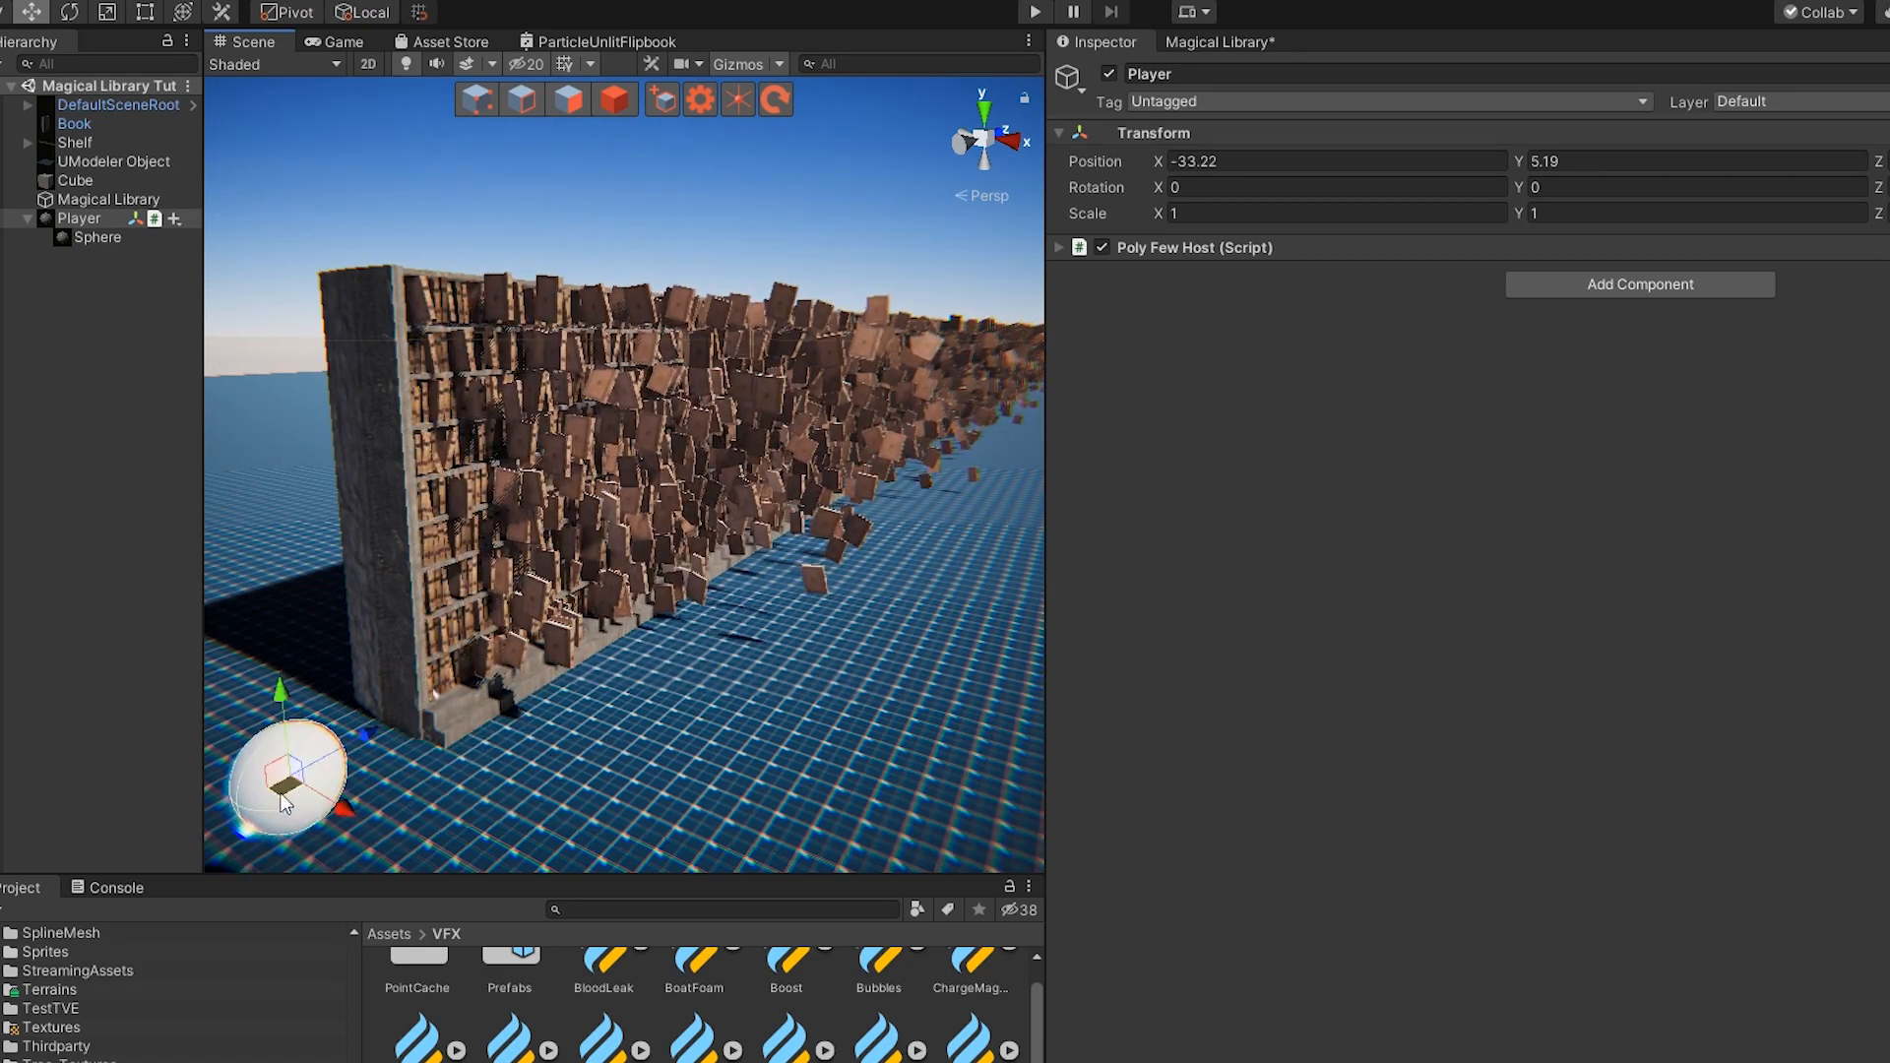
# Examine the floating and tilted books along the shelf, up close and from a distance, including the area near the Player
pyautogui.scroll(-4, 599, 628)
pyautogui.keyDown('alt'); pyautogui.moveTo(735, 562); pyautogui.dragTo(811, 663, button='right'); pyautogui.keyUp('alt')
pyautogui.moveTo(810, 662)
pyautogui.mouseDown(button='middle')
pyautogui.moveTo(680, 656)
pyautogui.moveTo(506, 605)
pyautogui.moveTo(703, 613)
pyautogui.moveTo(837, 684)
pyautogui.mouseUp(button='middle')
pyautogui.keyDown('alt'); pyautogui.moveTo(562, 565); pyautogui.dragTo(688, 659, button='right'); pyautogui.keyUp('alt')
pyautogui.moveTo(492, 596); pyautogui.dragTo(749, 600, button='middle')
pyautogui.keyDown('alt'); pyautogui.moveTo(581, 574); pyautogui.dragTo(554, 582); pyautogui.keyUp('alt')
pyautogui.keyDown('alt'); pyautogui.moveTo(554, 583); pyautogui.dragTo(404, 600, button='middle'); pyautogui.keyUp('alt')
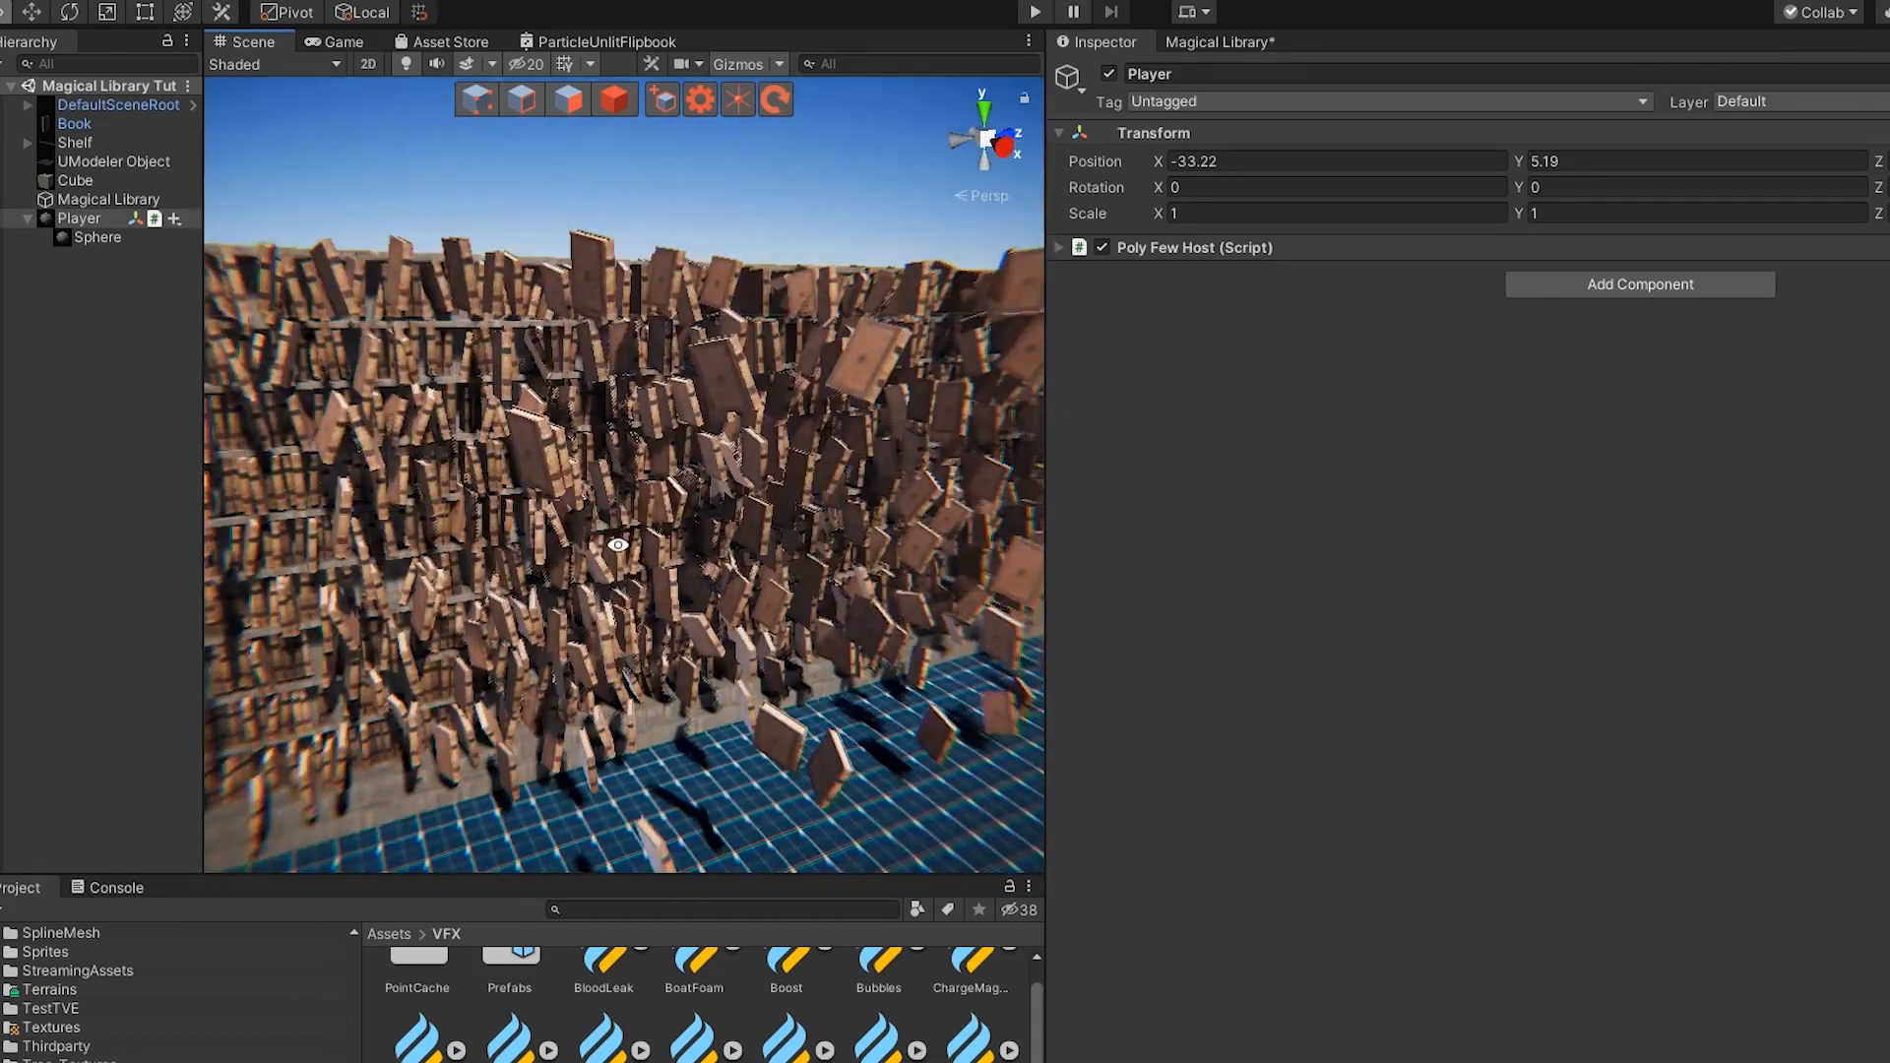
pyautogui.keyDown('alt'); pyautogui.moveTo(697, 502); pyautogui.dragTo(637, 584); pyautogui.keyUp('alt')
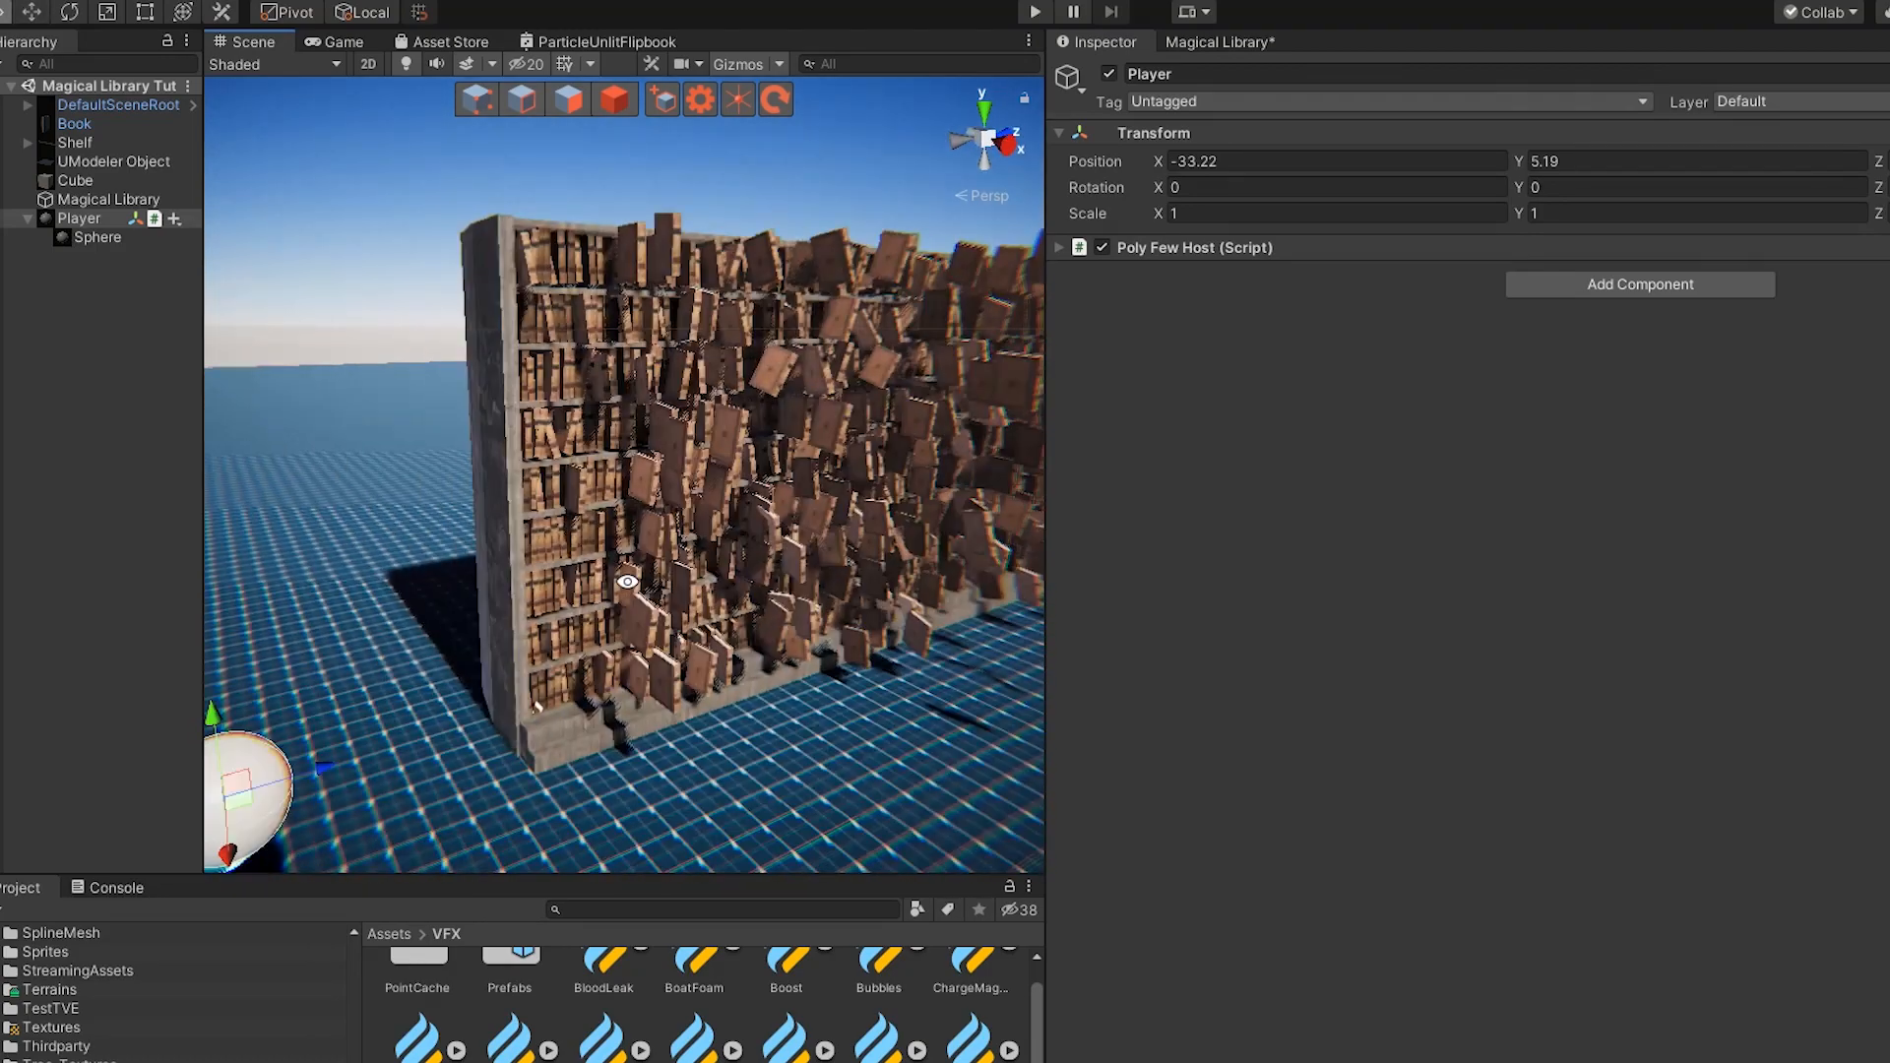
pyautogui.moveTo(711, 532)
pyautogui.keyDown('alt'); pyautogui.mouseDown()
pyautogui.moveTo(978, 548)
pyautogui.moveTo(689, 547)
pyautogui.mouseUp(); pyautogui.keyUp('alt')
pyautogui.keyDown('alt'); pyautogui.moveTo(728, 679); pyautogui.dragTo(488, 125); pyautogui.keyUp('alt')
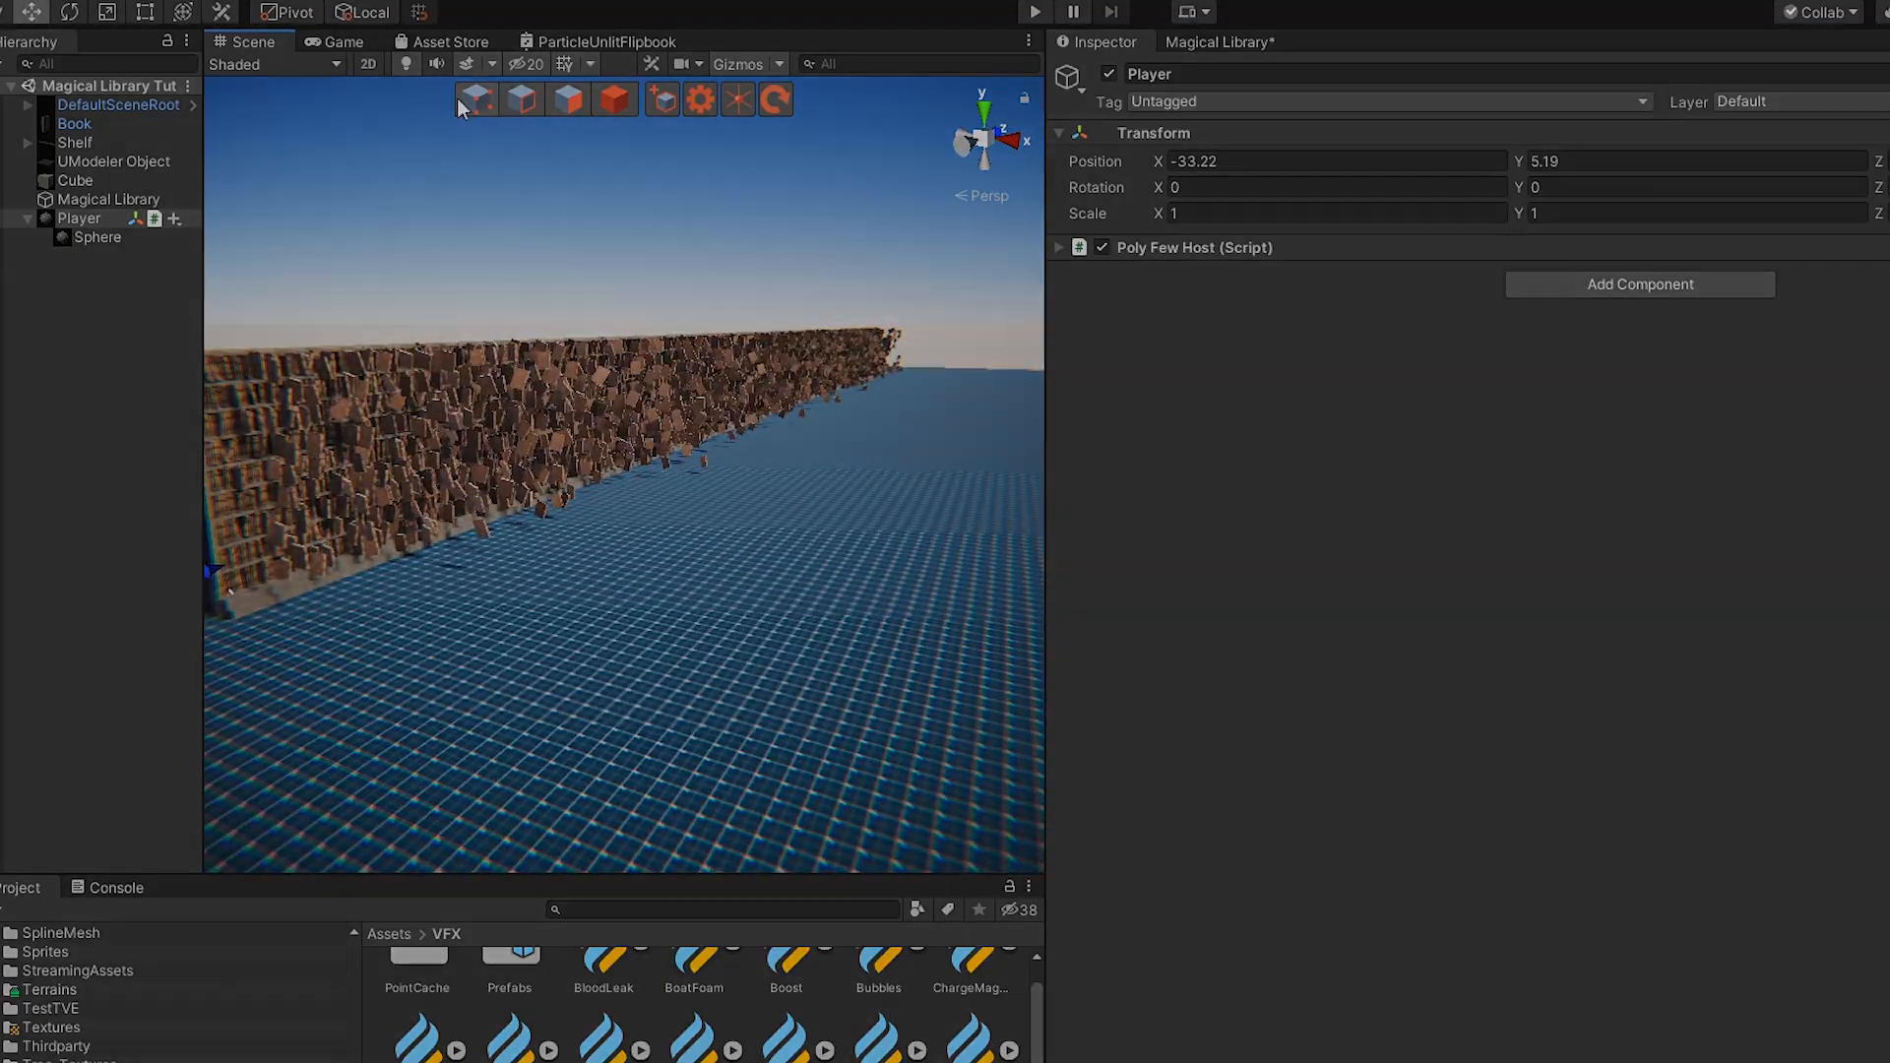